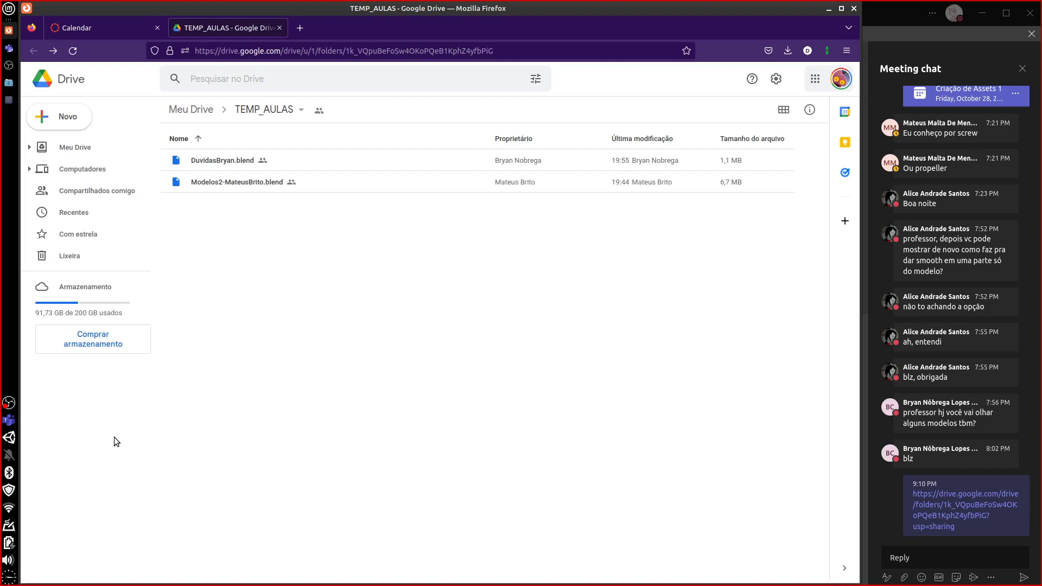
# - Switch from Firefox to the Blender window showing DuvidasBryan.blend
pyautogui.hotkey('alt', 'Tab')
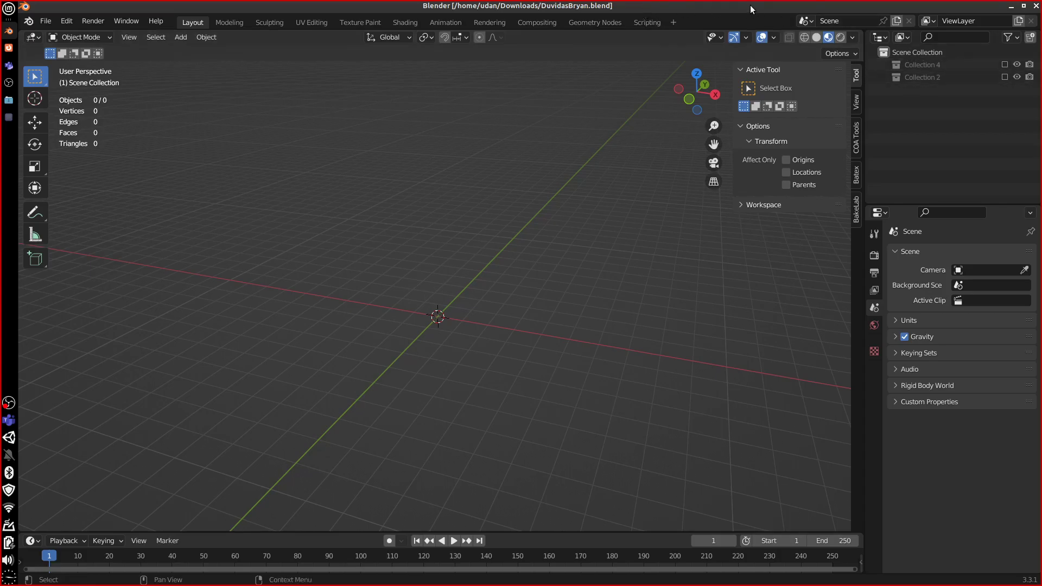
# - Minimize Firefox, then move and resize Blender to fill the full height left of the chat
pyautogui.moveTo(751, 9); pyautogui.dragTo(0, 125)
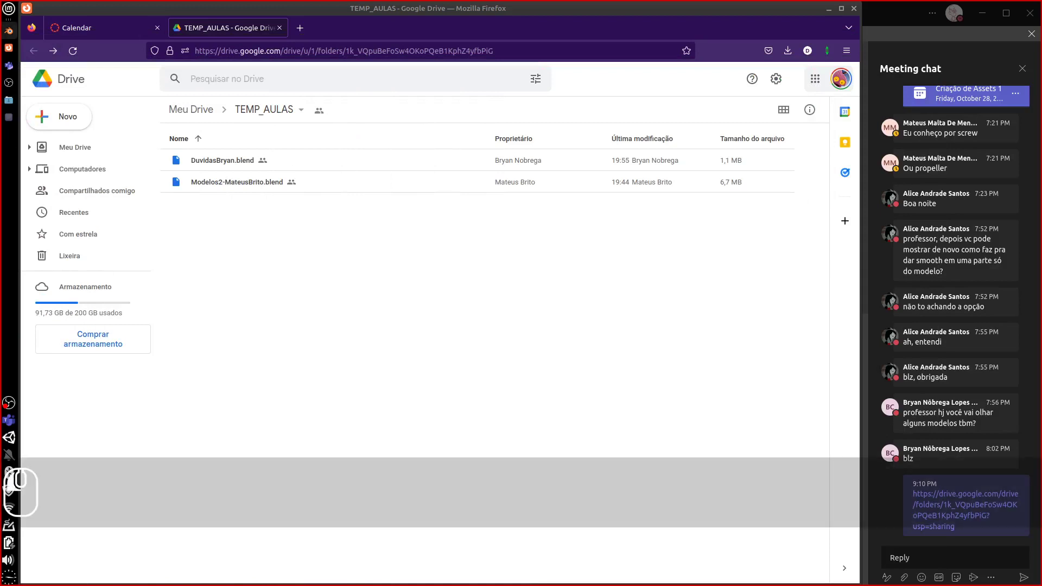
pyautogui.moveTo(8, 124); pyautogui.dragTo(836, 106)
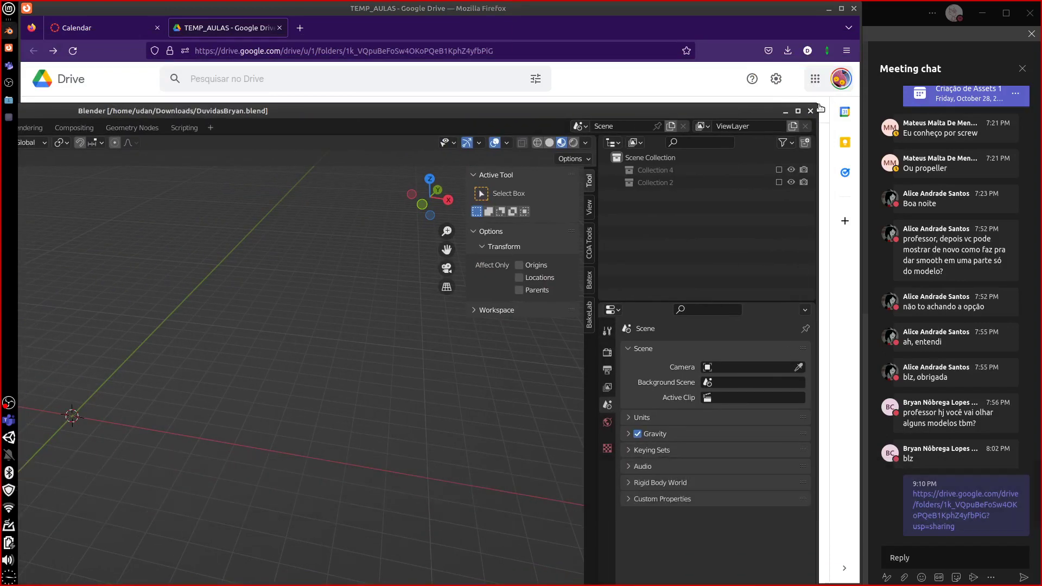
pyautogui.click(824, 109)
pyautogui.click(829, 8)
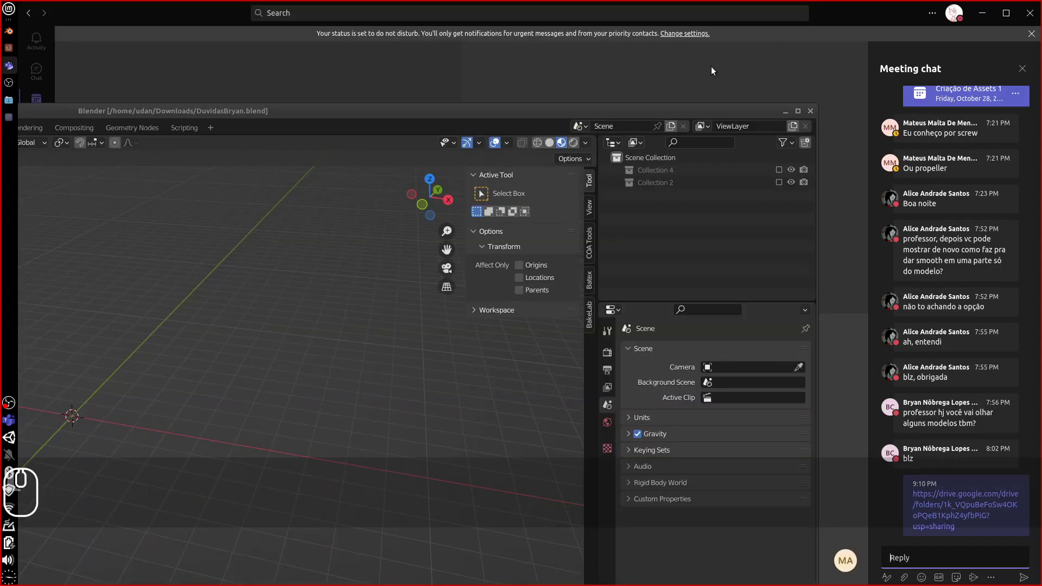
pyautogui.moveTo(691, 108); pyautogui.dragTo(727, 13)
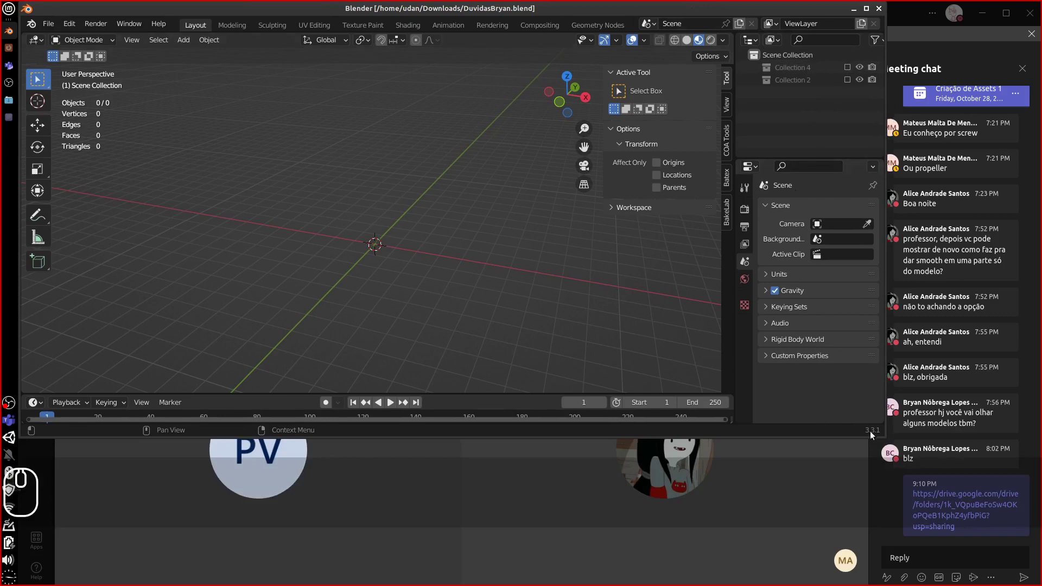
pyautogui.moveTo(881, 430); pyautogui.dragTo(864, 581)
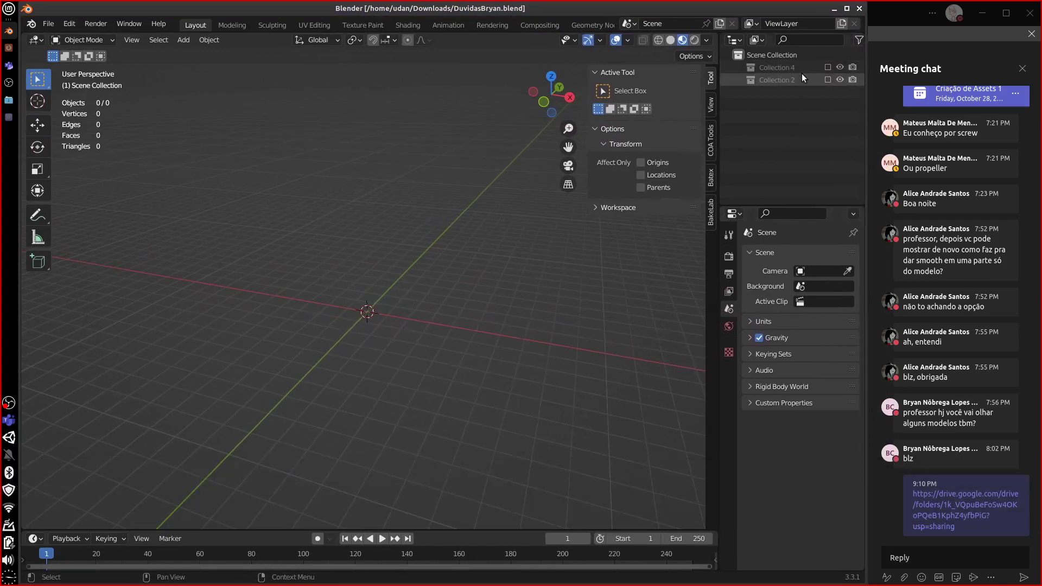
# - Include Collection 4 to show the Planta leaf and PlantaRef, and make Planta active
pyautogui.click(828, 66)
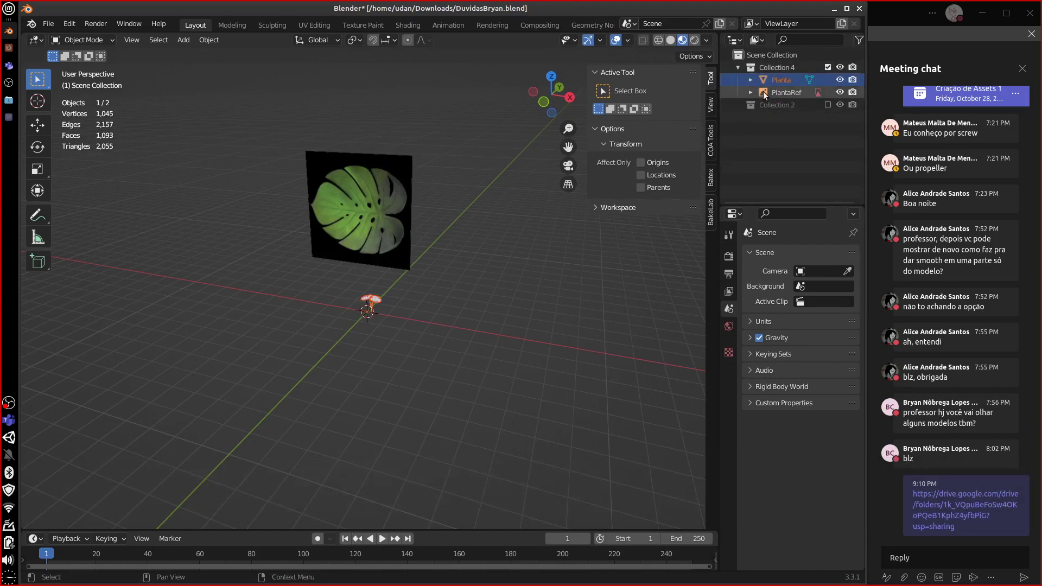
pyautogui.click(752, 80)
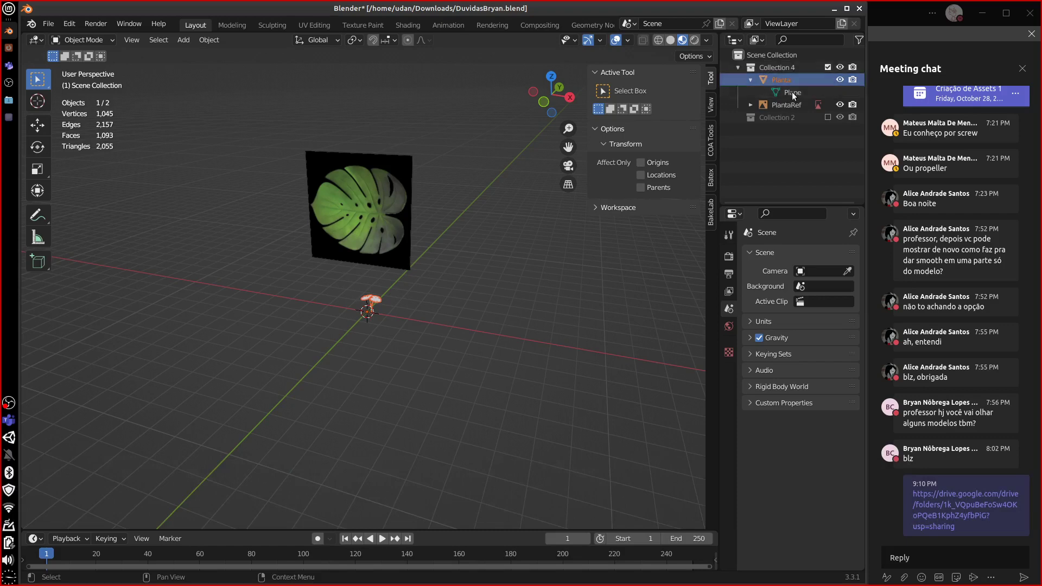
pyautogui.click(792, 69)
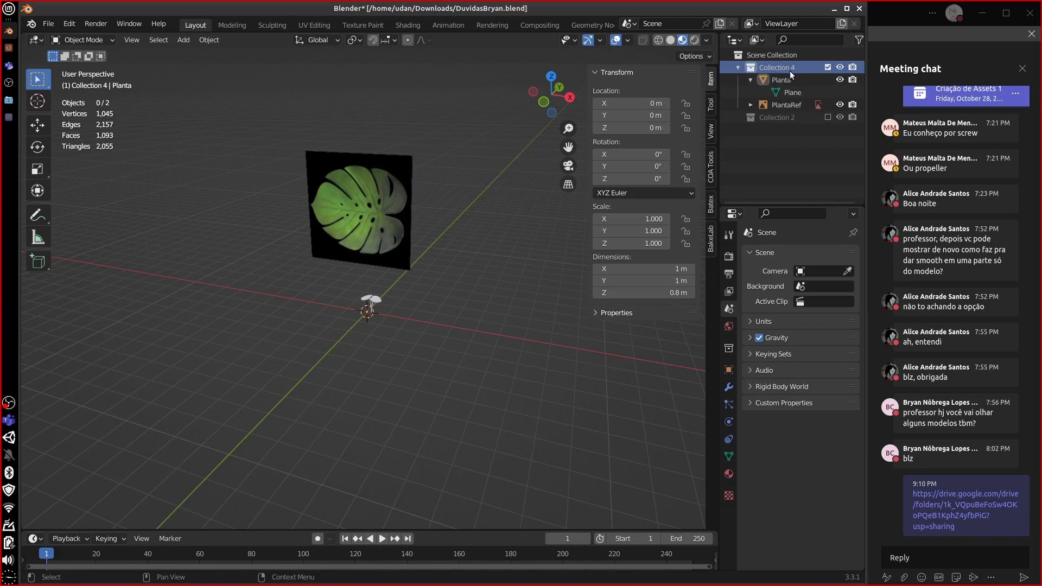
pyautogui.click(789, 92)
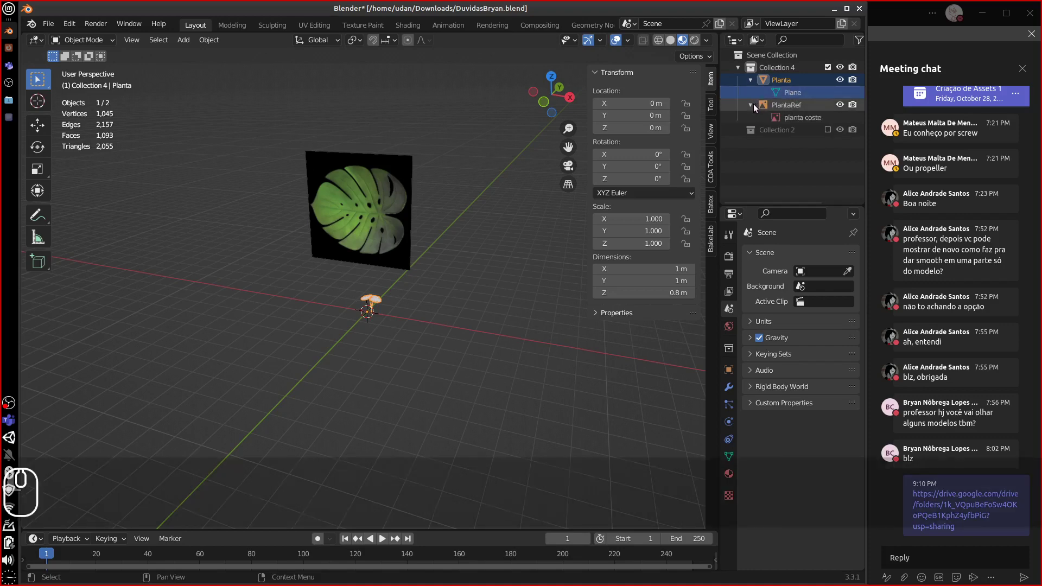
# - Rename the Planta object's Plane mesh data to 'Planta'
pyautogui.doubleClick(796, 94)
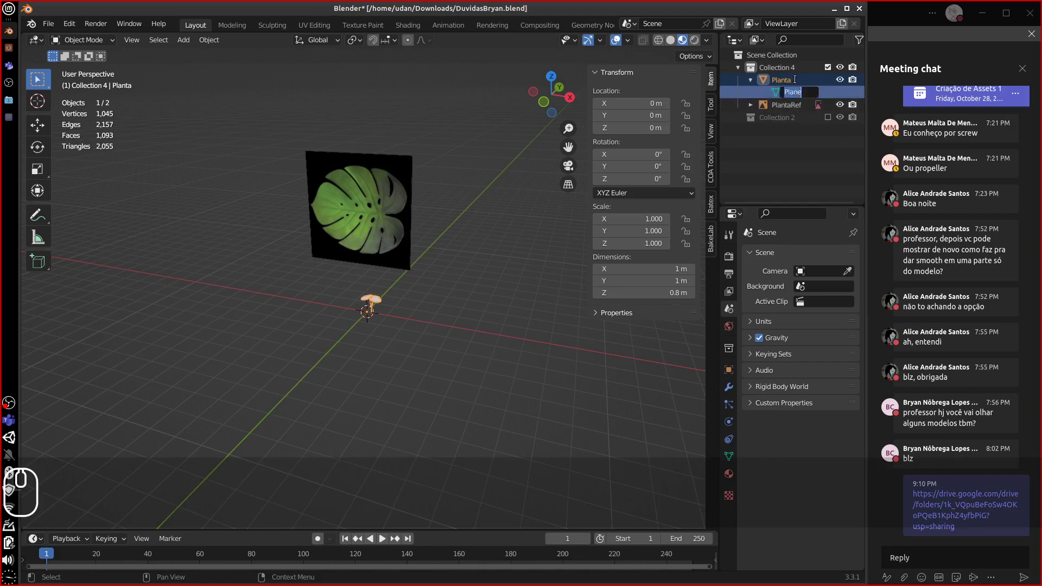
pyautogui.write('Planta')
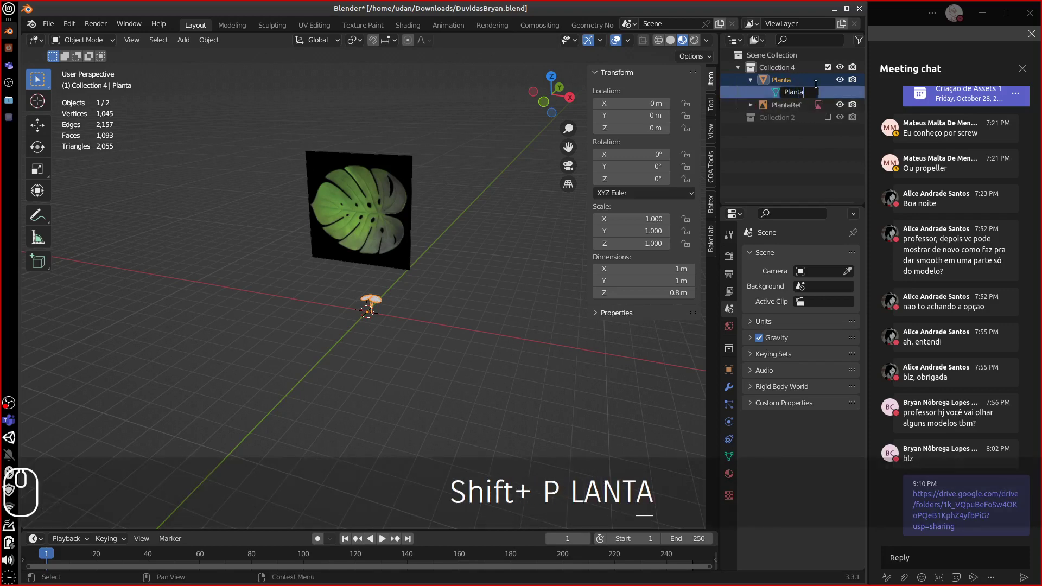
pyautogui.press('Return')
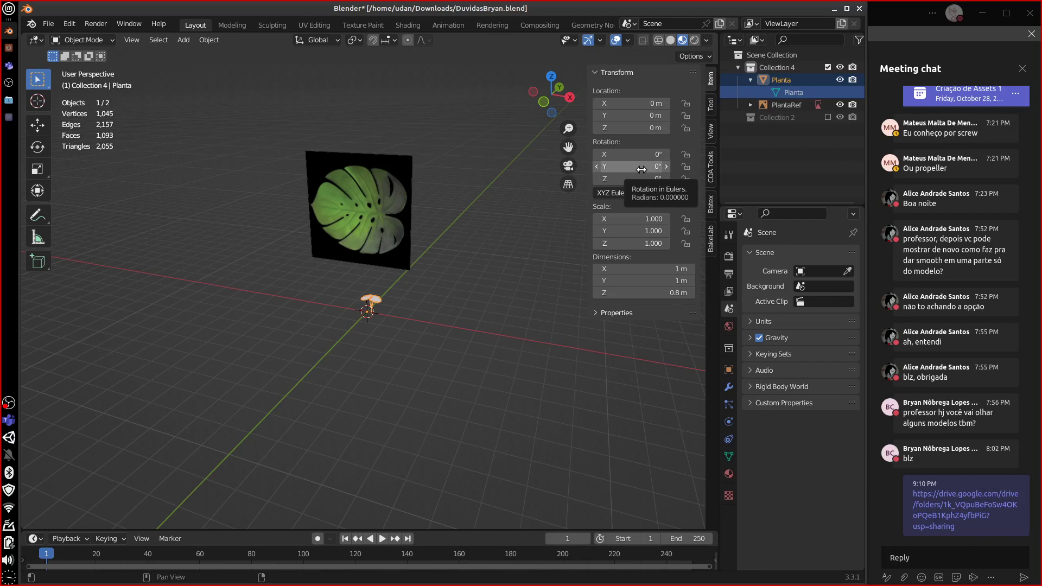
# - Rename Collection 4 to 'Planta'
pyautogui.click(774, 68)
pyautogui.doubleClick(775, 67)
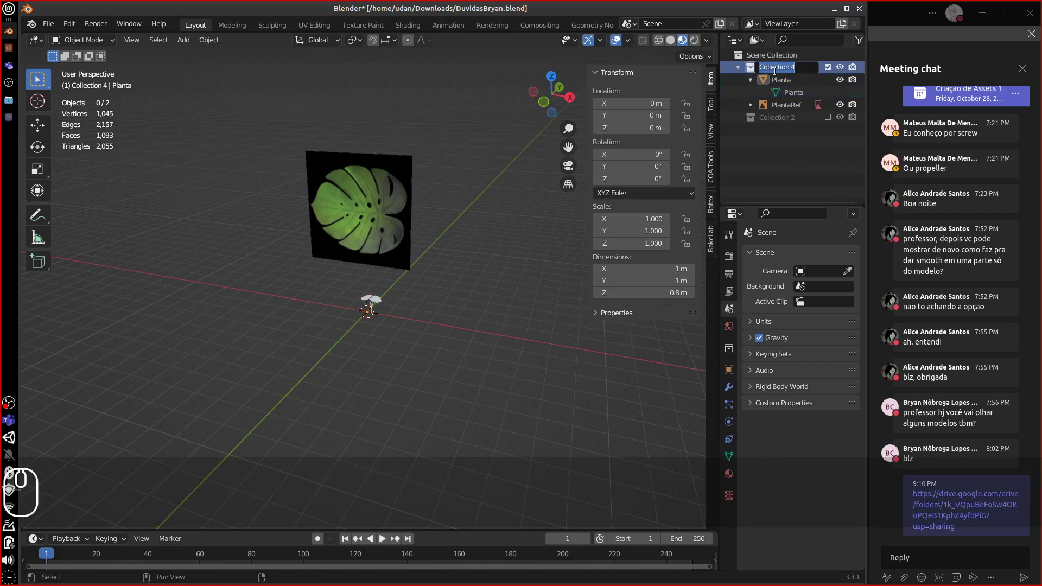
pyautogui.write('Planta')
pyautogui.press('Return')
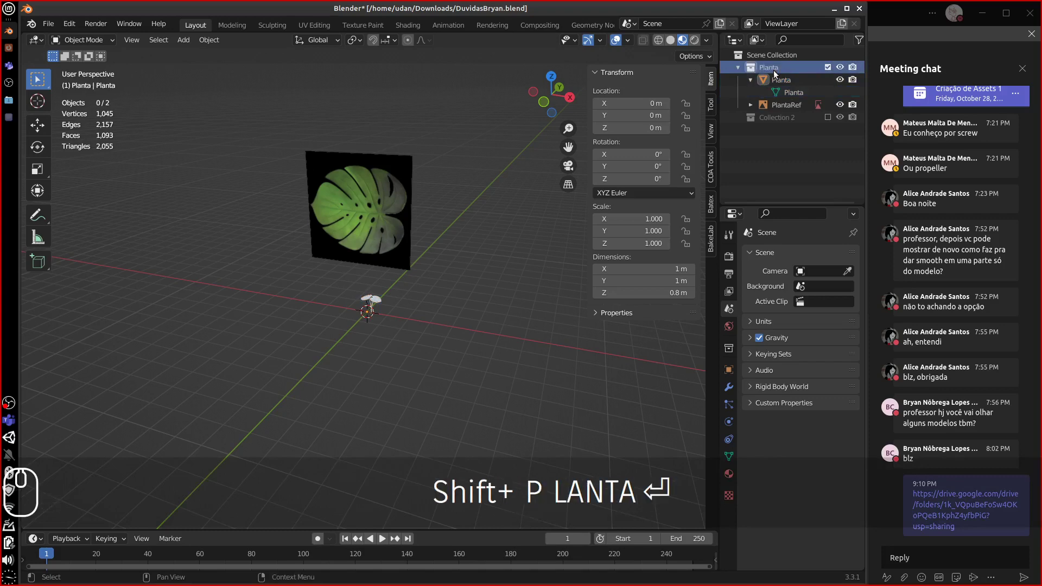
# - Include Collection 2 in the scene and rename the Garrafa bottle's material to 'Vidro'
pyautogui.click(827, 117)
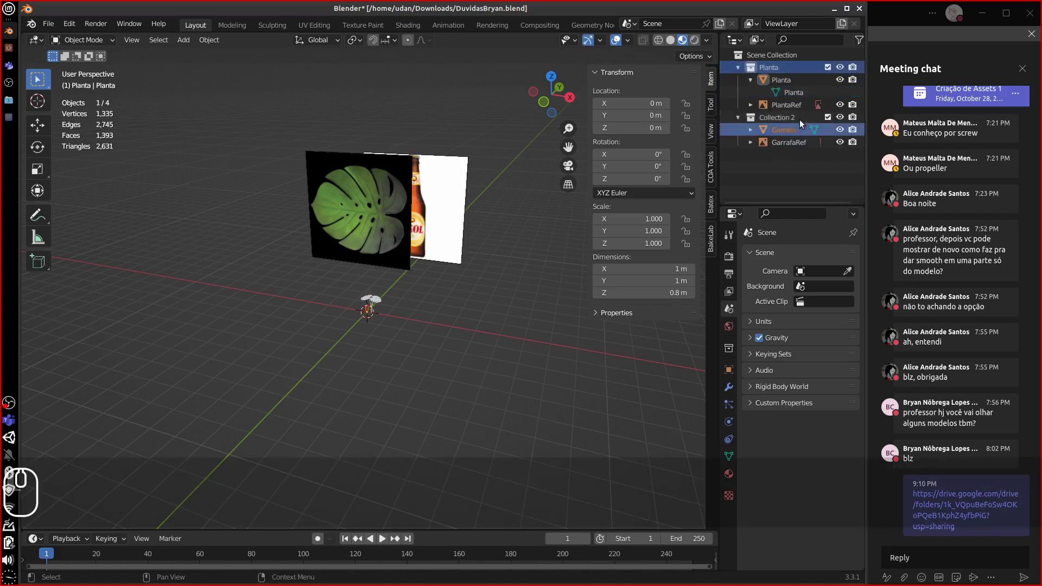
pyautogui.click(760, 135)
pyautogui.click(751, 130)
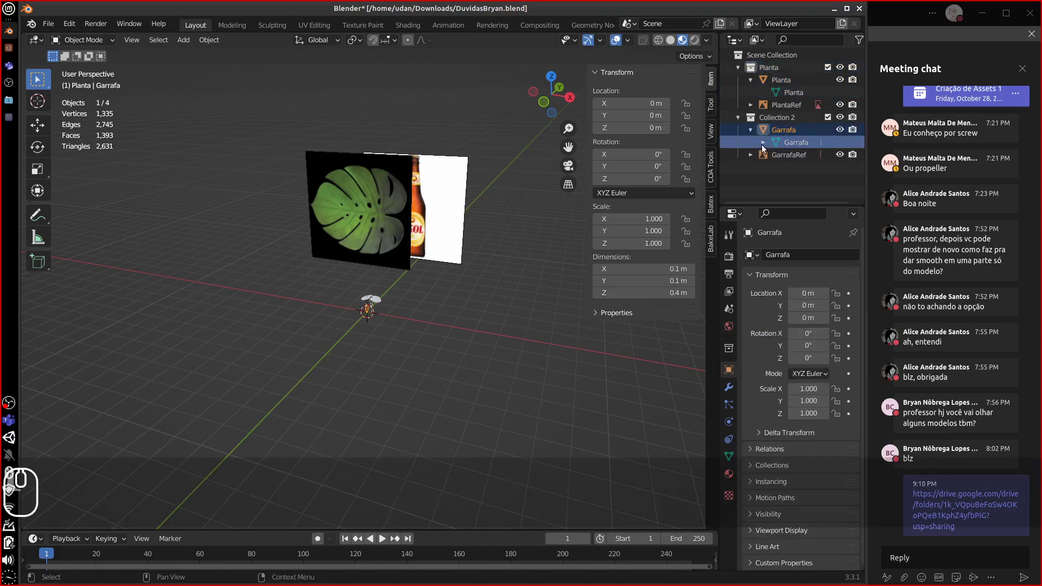
pyautogui.click(763, 142)
pyautogui.doubleClick(803, 154)
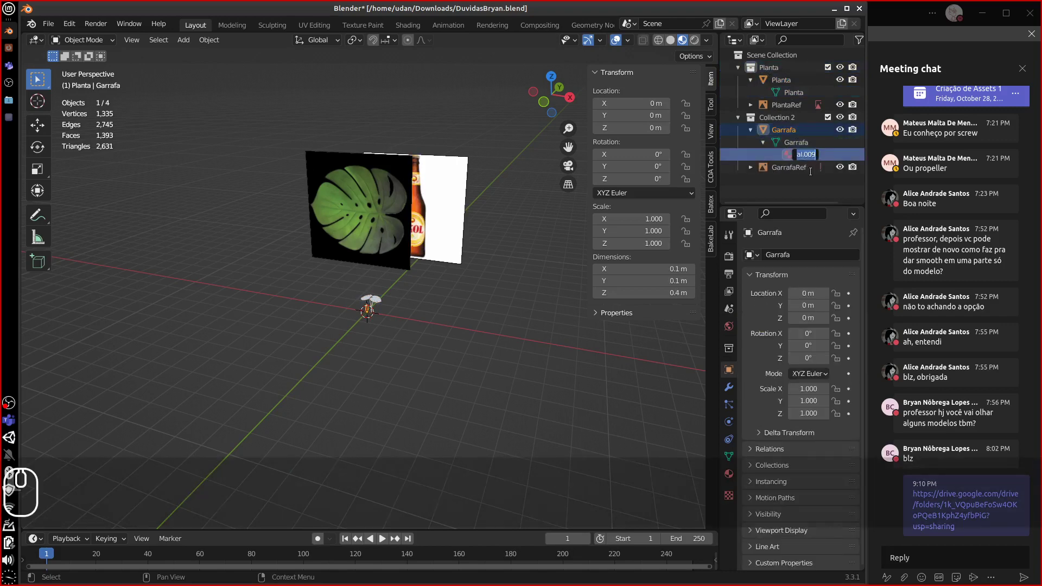
pyautogui.write('Vidro')
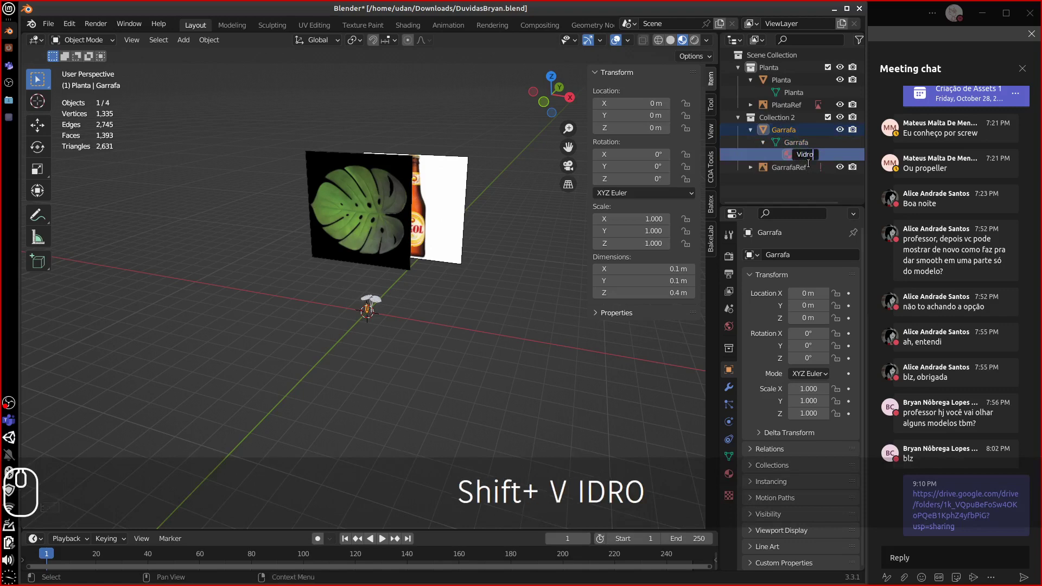
pyautogui.press('Return')
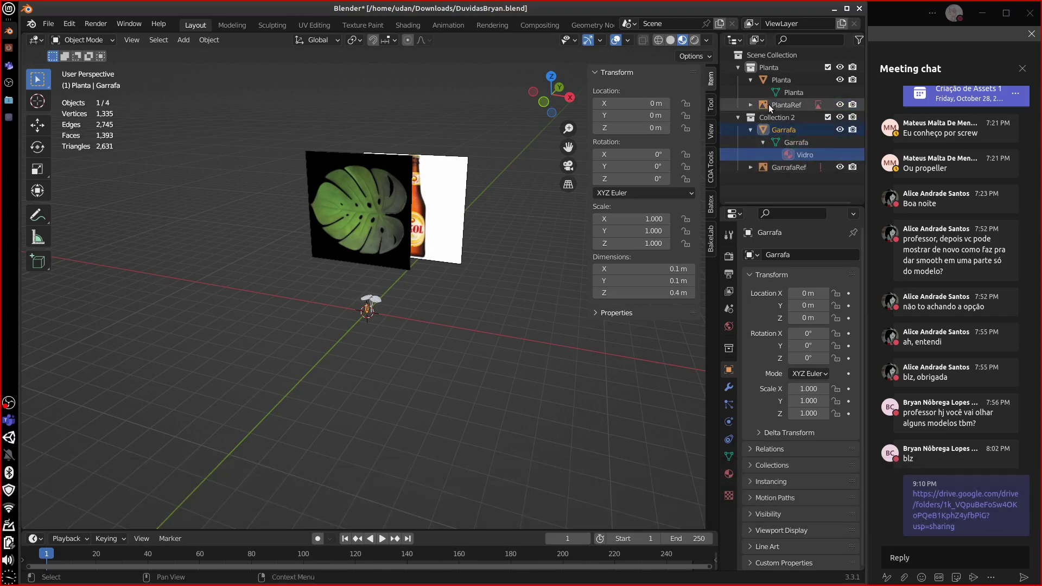
pyautogui.click(751, 167)
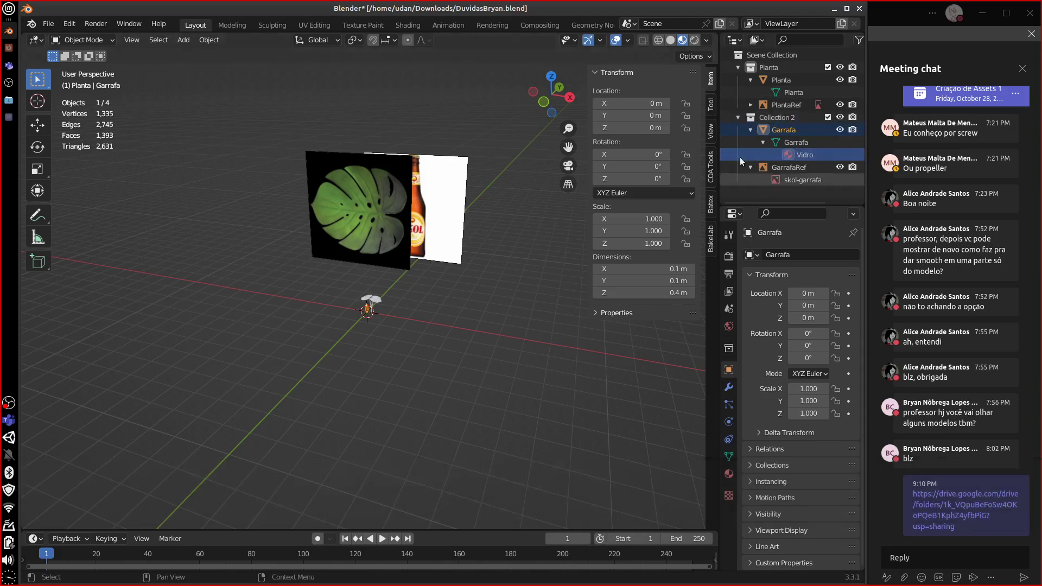
# - Rename Collection 2 to 'Garrafa'
pyautogui.click(777, 117)
pyautogui.doubleClick(777, 117)
pyautogui.write('G')
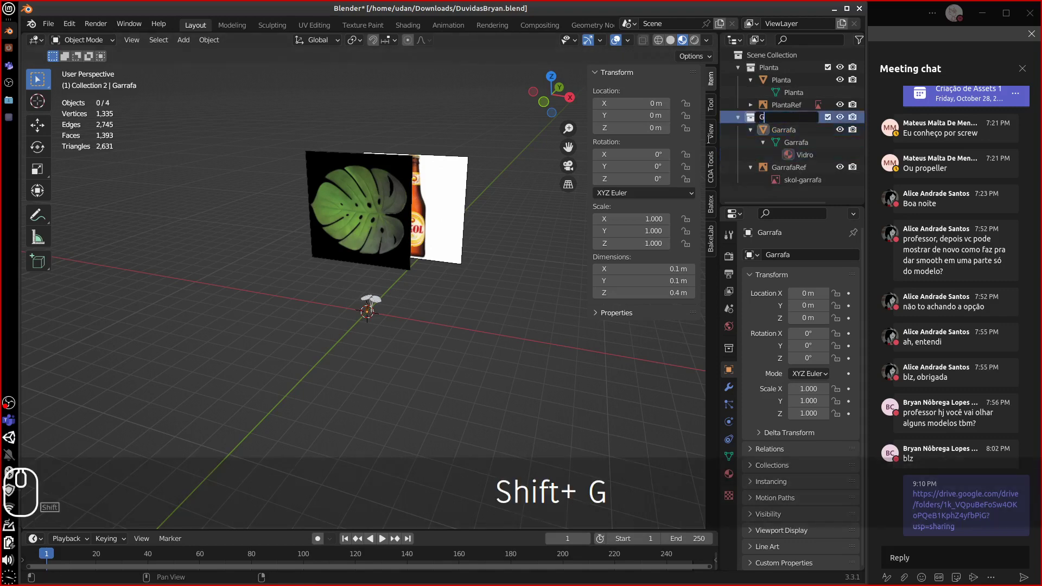
pyautogui.write('arrafa')
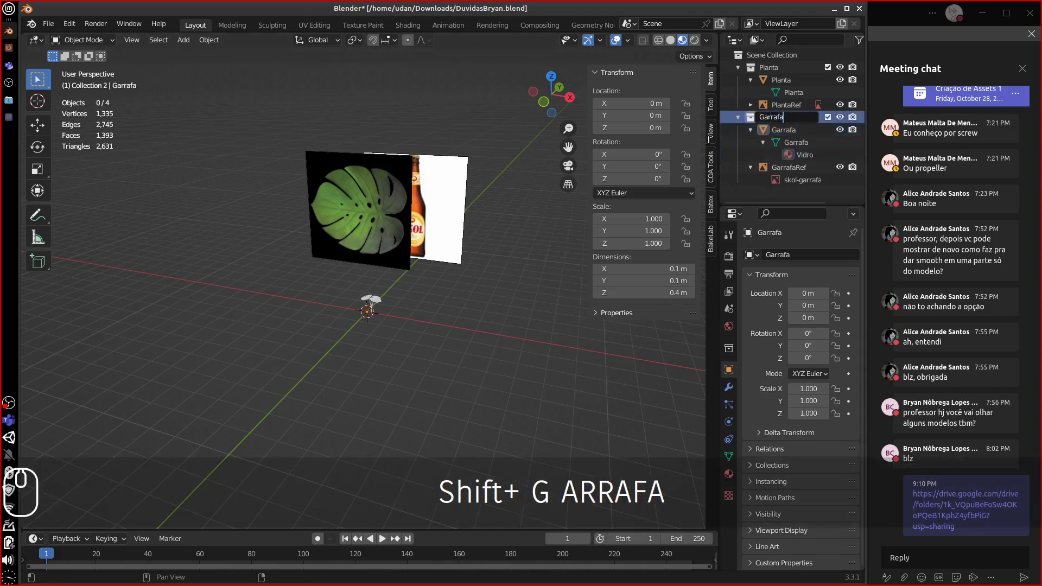
pyautogui.press('Return')
pyautogui.moveTo(432, 321)
pyautogui.mouseDown(button='middle')
pyautogui.moveTo(452, 307)
pyautogui.moveTo(424, 308)
pyautogui.mouseUp(button='middle')
pyautogui.click(380, 302)
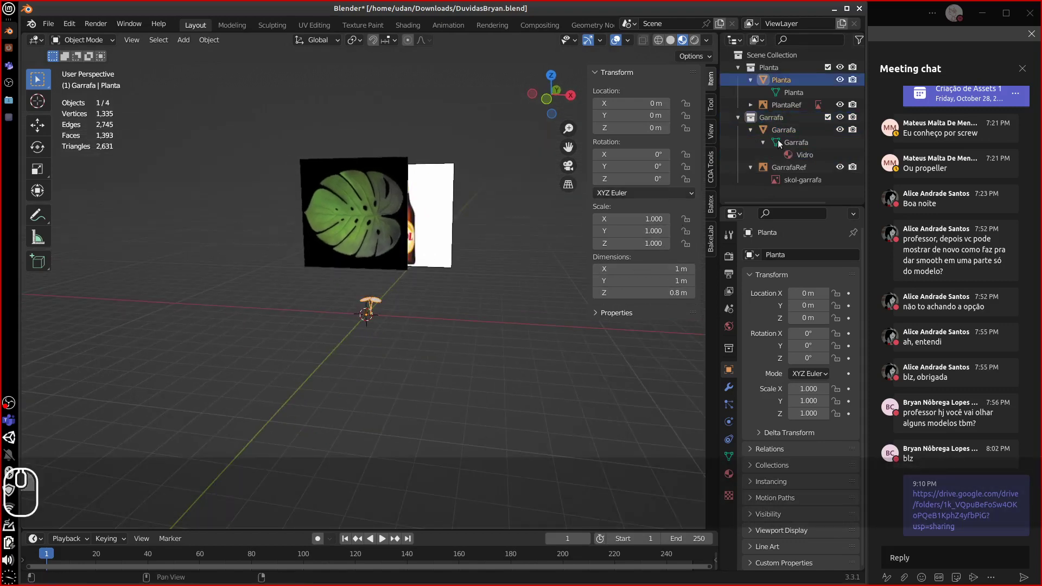
pyautogui.press('KP_Divide')
pyautogui.moveTo(449, 326); pyautogui.dragTo(497, 317, button='middle')
pyautogui.press('Tab')
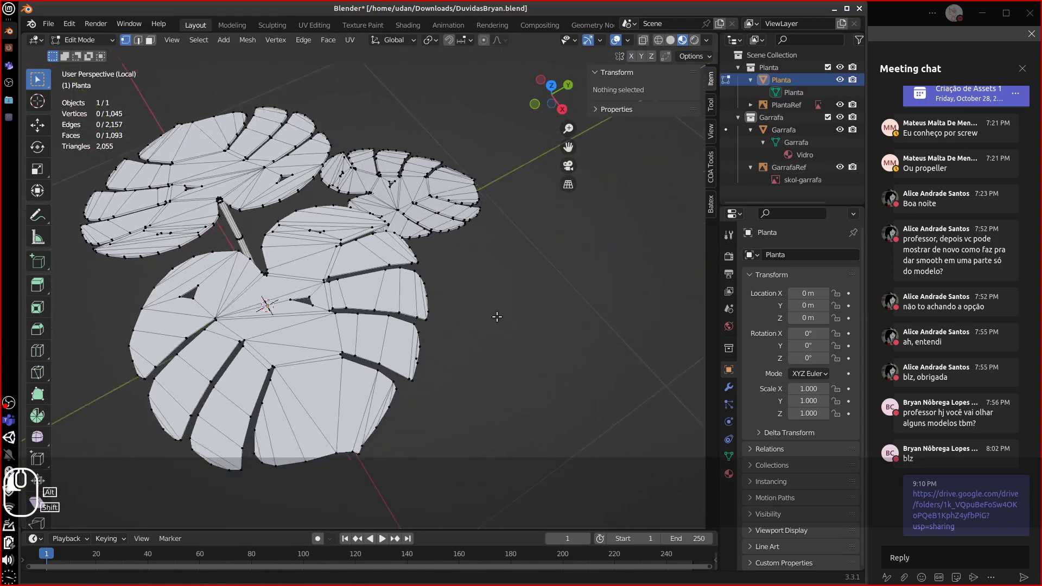
pyautogui.keyDown('alt'); pyautogui.keyDown('shift'); pyautogui.moveTo(497, 317); pyautogui.dragTo(417, 280); pyautogui.keyUp('shift'); pyautogui.keyUp('alt')
pyautogui.keyDown('alt'); pyautogui.moveTo(416, 280); pyautogui.dragTo(504, 261); pyautogui.keyUp('alt')
pyautogui.press('Tab')
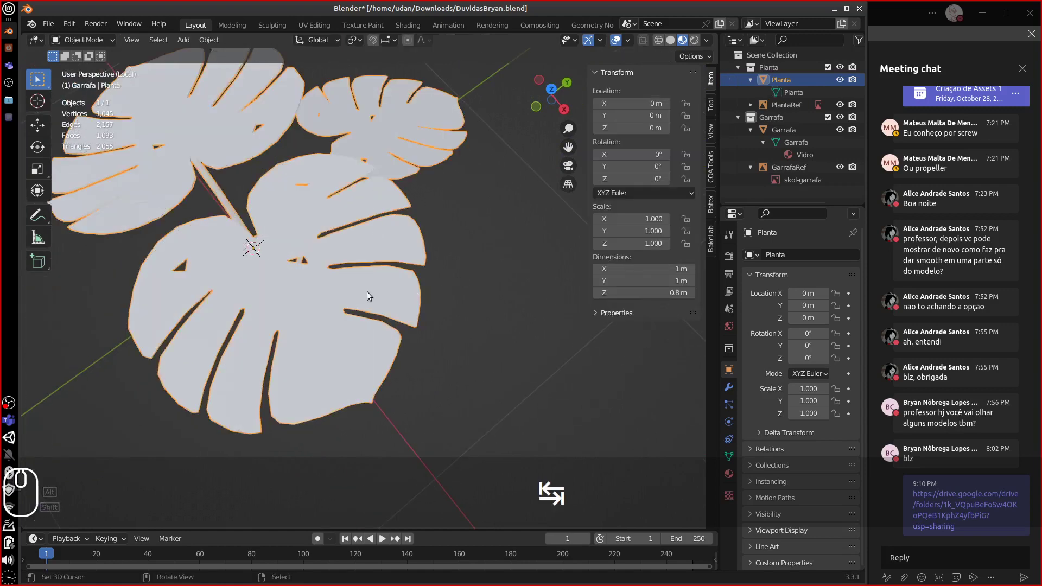
pyautogui.keyDown('alt'); pyautogui.moveTo(367, 292); pyautogui.dragTo(334, 310); pyautogui.keyUp('alt')
pyautogui.press('1')
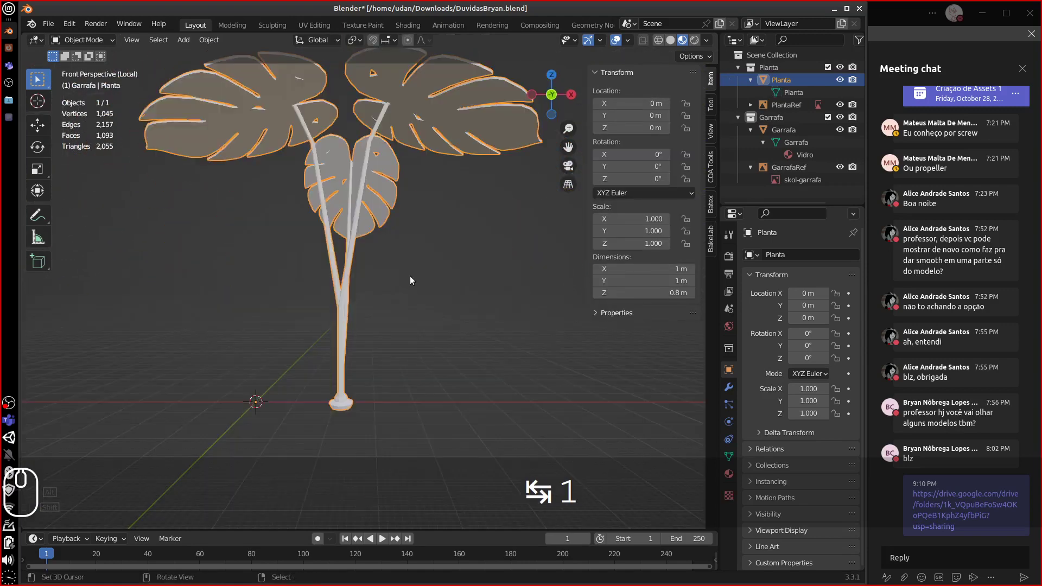
pyautogui.keyDown('alt'); pyautogui.moveTo(435, 260); pyautogui.dragTo(504, 262); pyautogui.keyUp('alt')
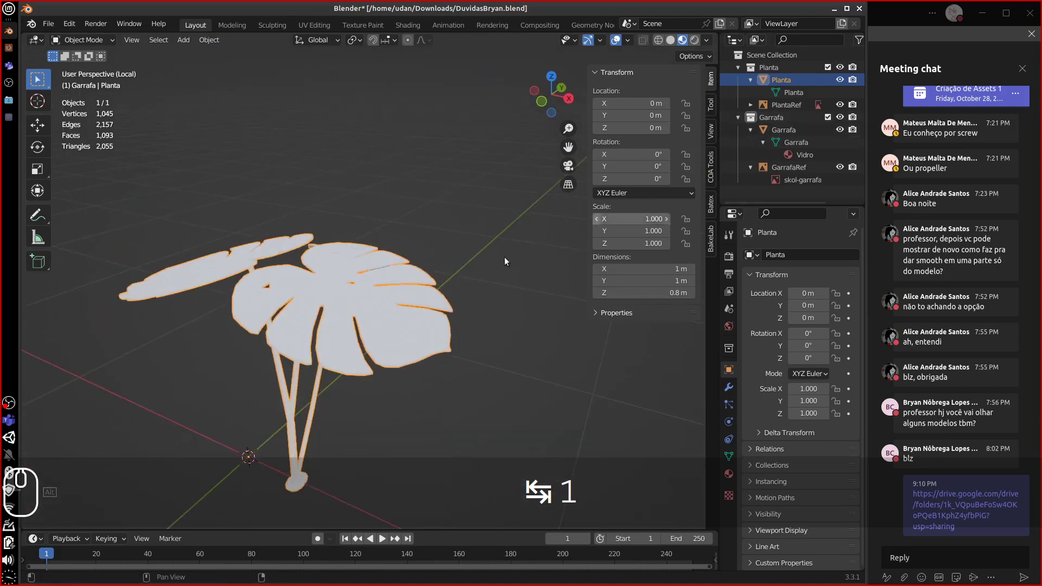
pyautogui.press('KP_Divide')
pyautogui.keyDown('alt'); pyautogui.keyDown('shift'); pyautogui.moveTo(393, 230); pyautogui.dragTo(281, 262); pyautogui.keyUp('shift'); pyautogui.keyUp('alt')
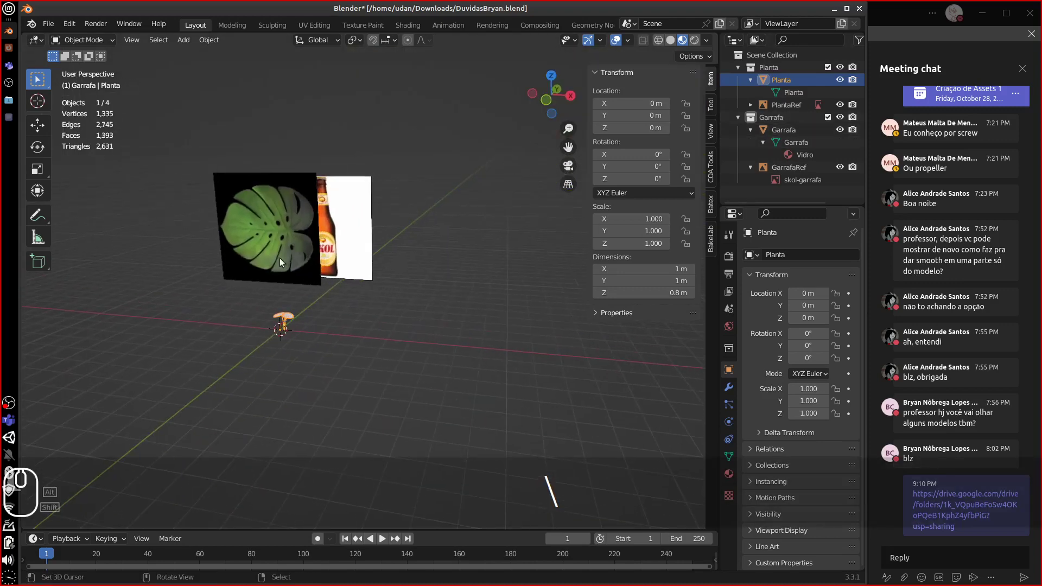
pyautogui.press('=')
pyautogui.press('=')
pyautogui.press('=')
pyautogui.press('=')
pyautogui.press('=')
pyautogui.press('=')
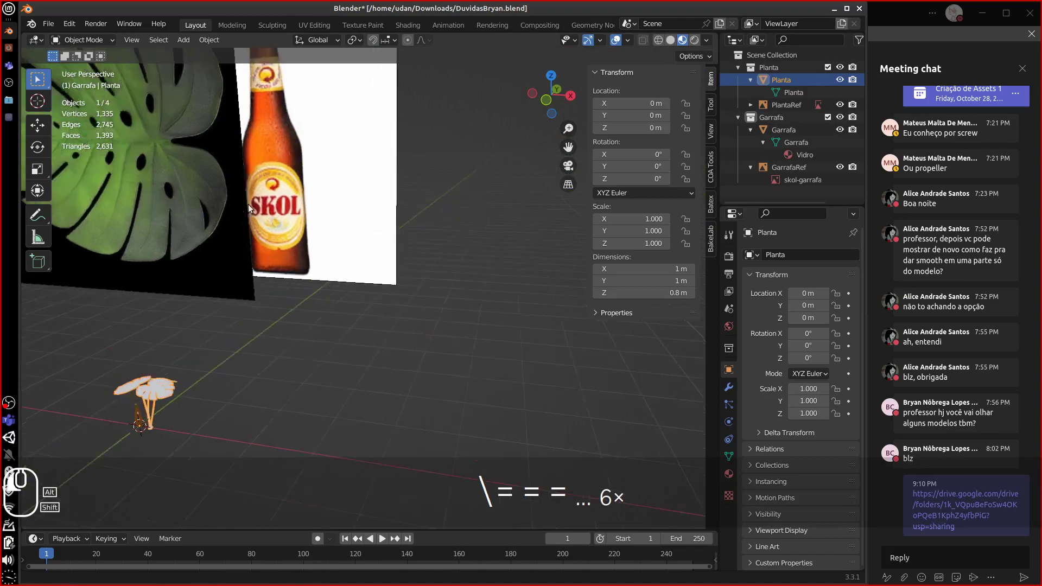
# - Face the leaf head-on, zoom in, and annotate the midrib plus two vein lines
pyautogui.keyDown('alt'); pyautogui.moveTo(249, 204); pyautogui.dragTo(435, 316); pyautogui.keyUp('alt')
pyautogui.press('=')
pyautogui.press('=')
pyautogui.press('=')
pyautogui.press('=')
pyautogui.press('=')
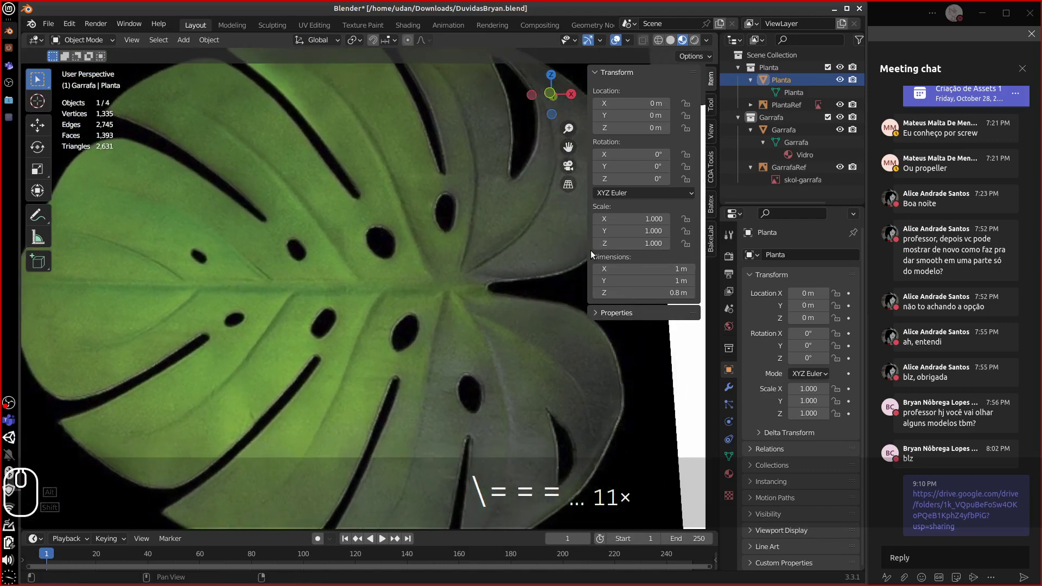
pyautogui.moveTo(591, 252); pyautogui.dragTo(629, 251)
pyautogui.hotkey('shift', 'c')
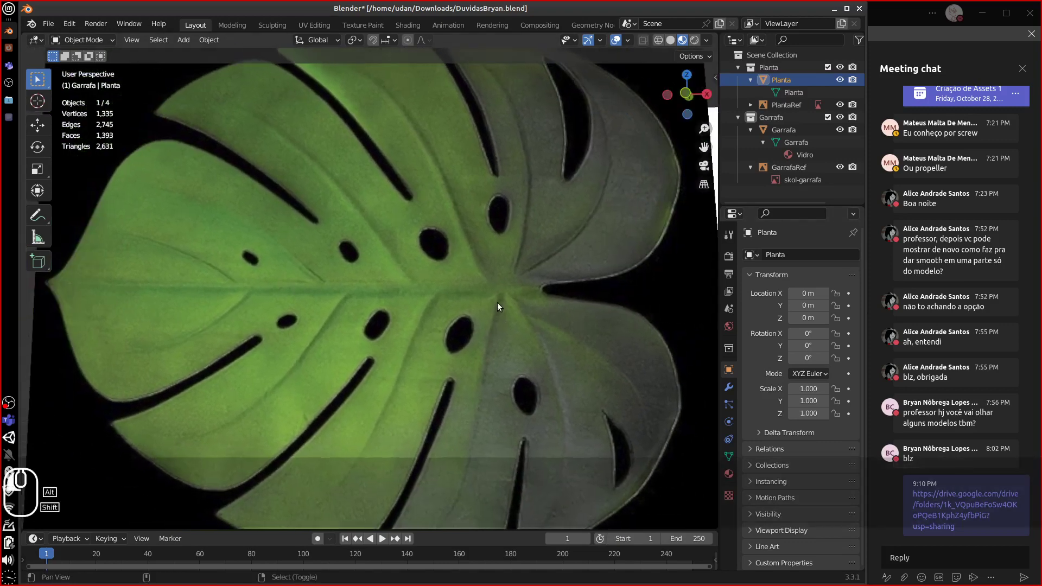
pyautogui.press('d')
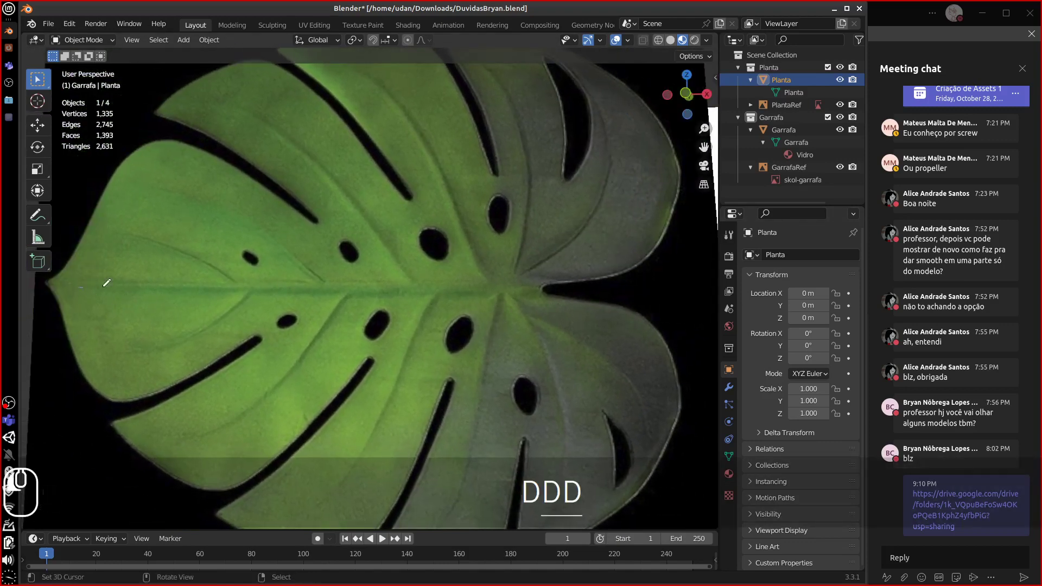
pyautogui.moveTo(78, 287); pyautogui.dragTo(500, 288)
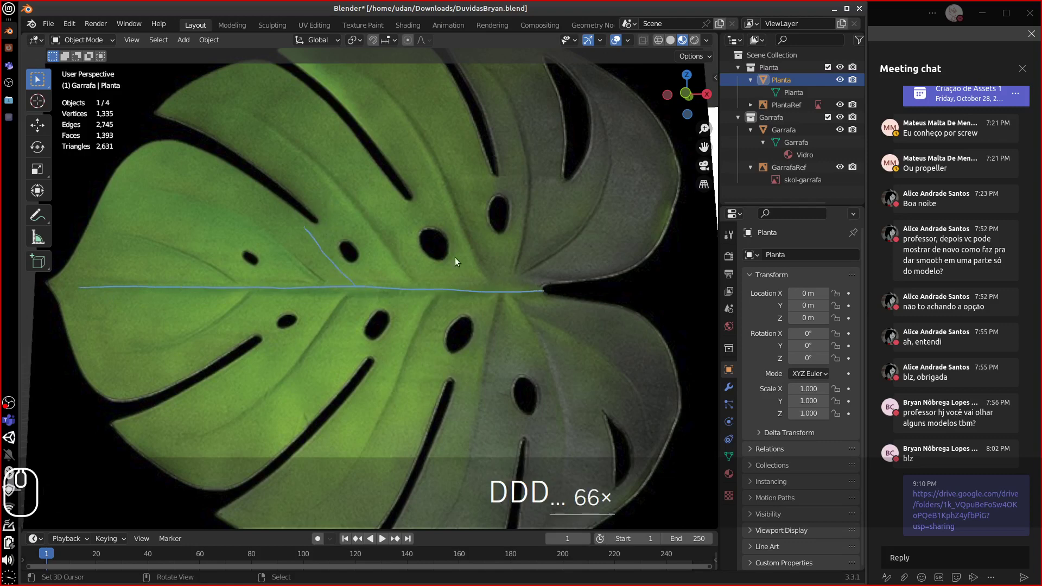
pyautogui.moveTo(501, 293); pyautogui.dragTo(425, 198)
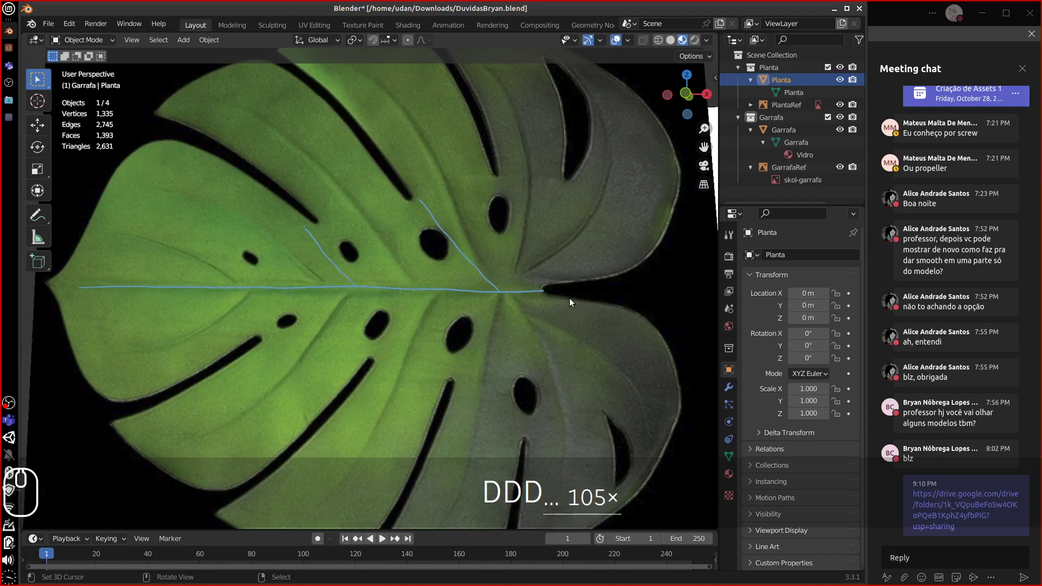
pyautogui.moveTo(543, 291); pyautogui.dragTo(568, 186)
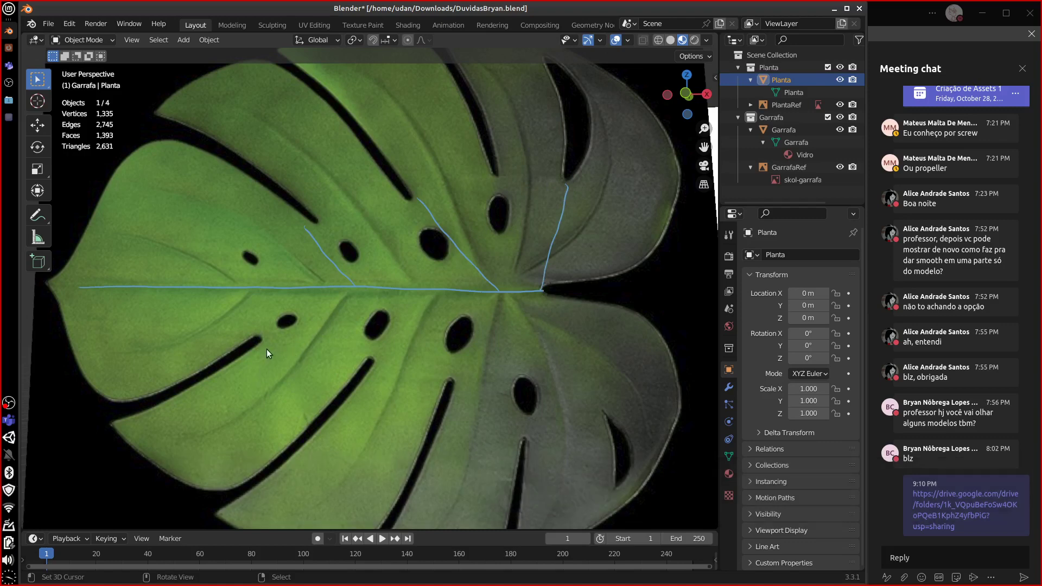
# - Redo a vein stroke and trace the leaf's left and upper-left edges to the top
pyautogui.moveTo(337, 279)
pyautogui.mouseDown(button='right')
pyautogui.moveTo(349, 275)
pyautogui.moveTo(361, 225)
pyautogui.mouseUp(button='right')
pyautogui.moveTo(305, 227)
pyautogui.mouseDown()
pyautogui.moveTo(345, 245)
pyautogui.moveTo(373, 277)
pyautogui.mouseUp()
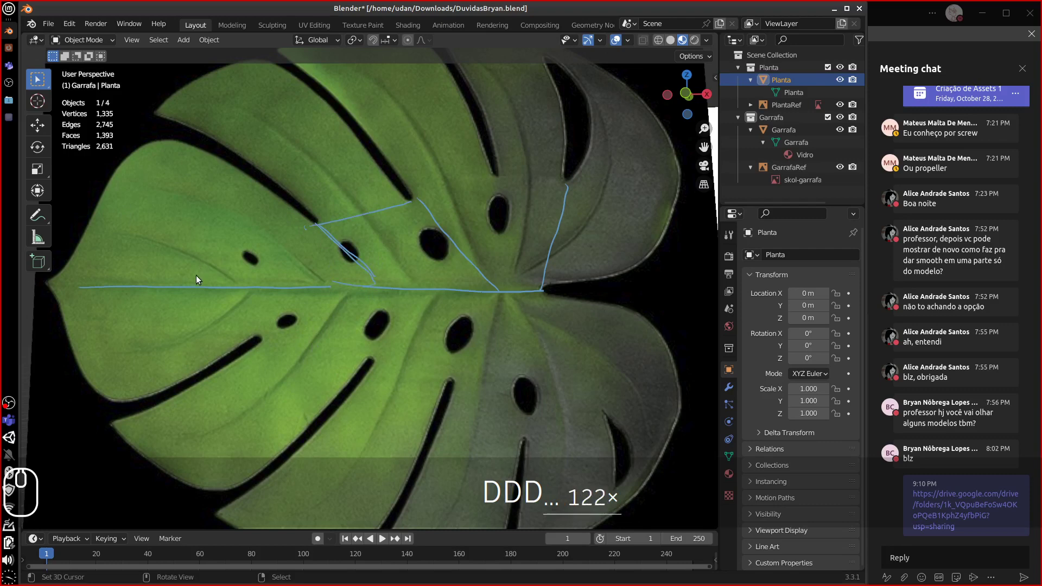
pyautogui.moveTo(193, 277); pyautogui.dragTo(152, 169)
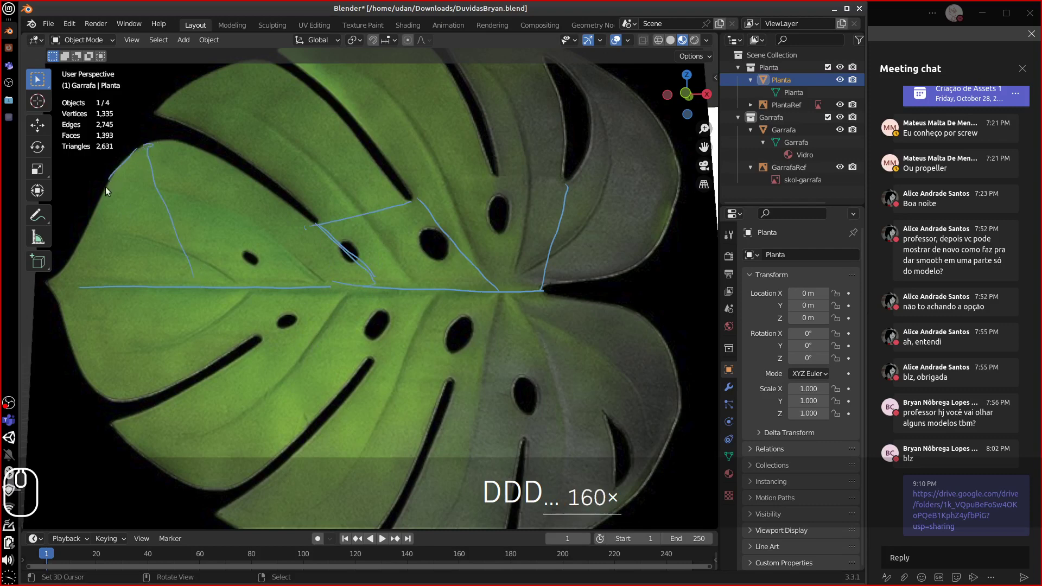
pyautogui.moveTo(83, 235); pyautogui.dragTo(107, 187)
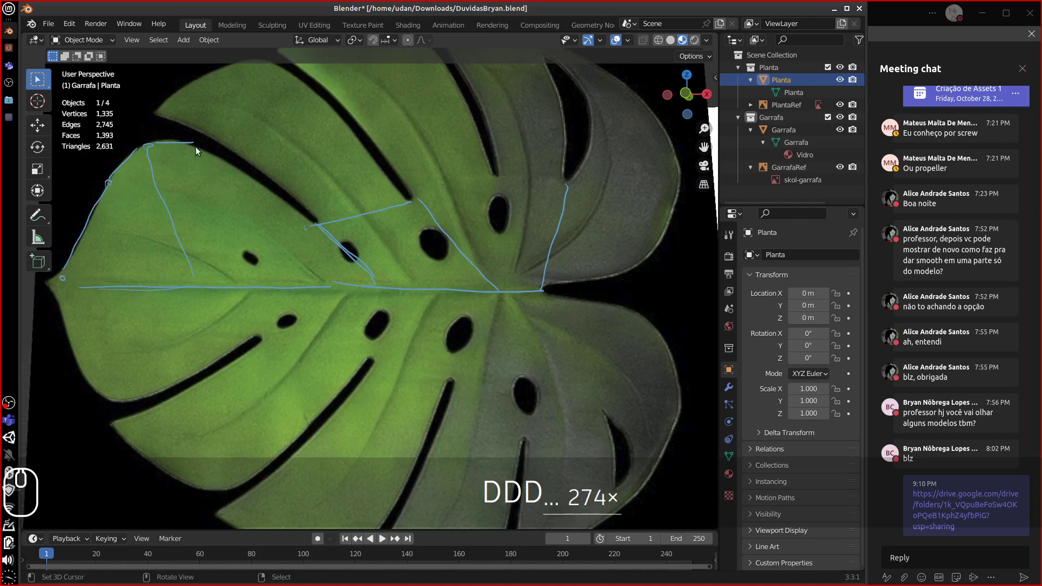
pyautogui.moveTo(197, 146); pyautogui.dragTo(314, 216)
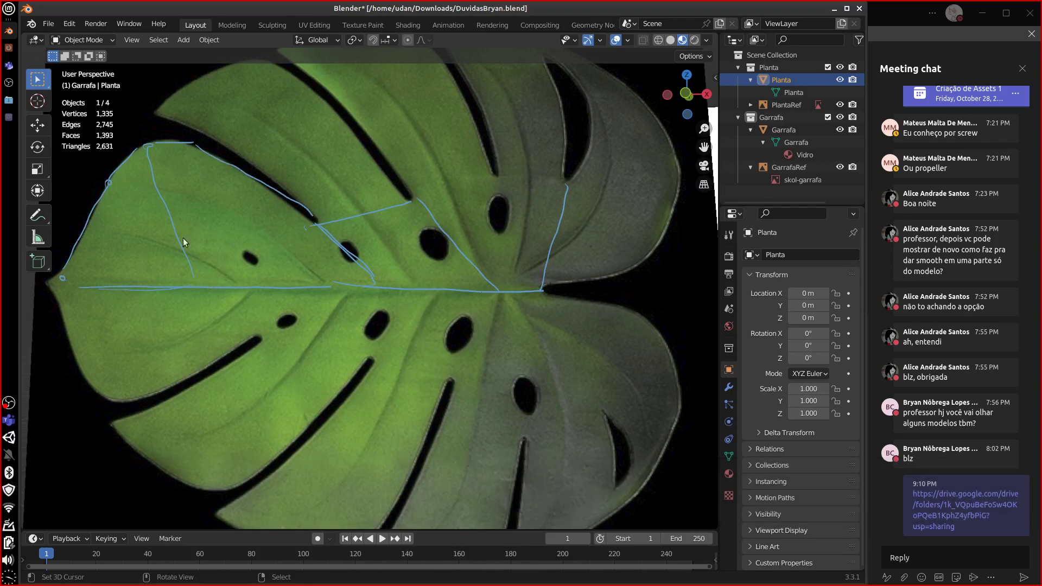
pyautogui.moveTo(184, 242)
pyautogui.mouseDown(button='right')
pyautogui.moveTo(81, 239)
pyautogui.moveTo(184, 148)
pyautogui.moveTo(216, 249)
pyautogui.moveTo(200, 154)
pyautogui.moveTo(324, 214)
pyautogui.moveTo(451, 190)
pyautogui.moveTo(431, 233)
pyautogui.mouseUp(button='right')
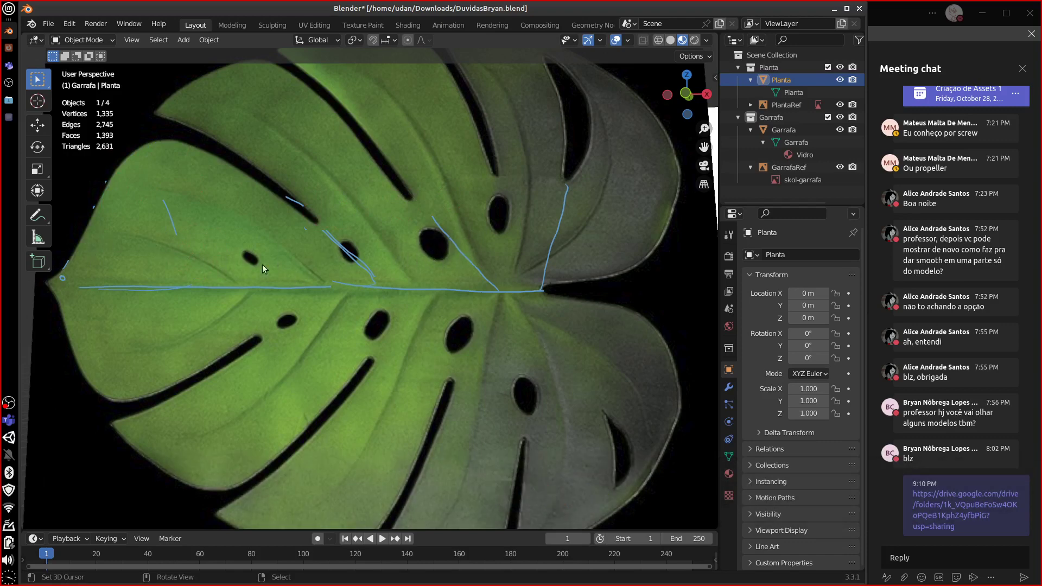
pyautogui.moveTo(72, 264)
pyautogui.mouseDown()
pyautogui.moveTo(107, 198)
pyautogui.moveTo(295, 63)
pyautogui.mouseUp()
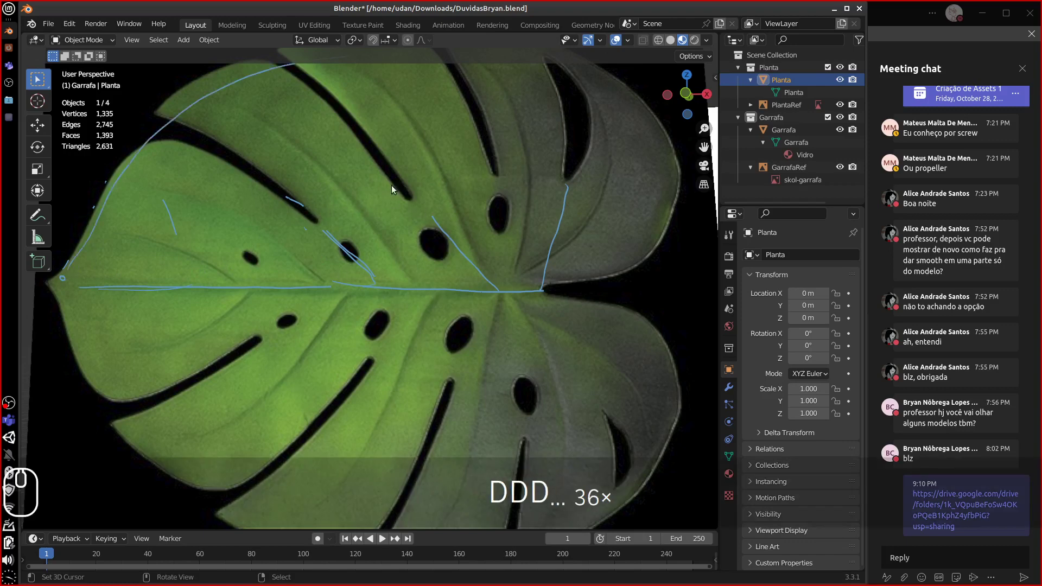
# - Erase the old strokes, draw a long midrib line, then clear the trial lobe sketches
pyautogui.scroll(-2, 392, 188)
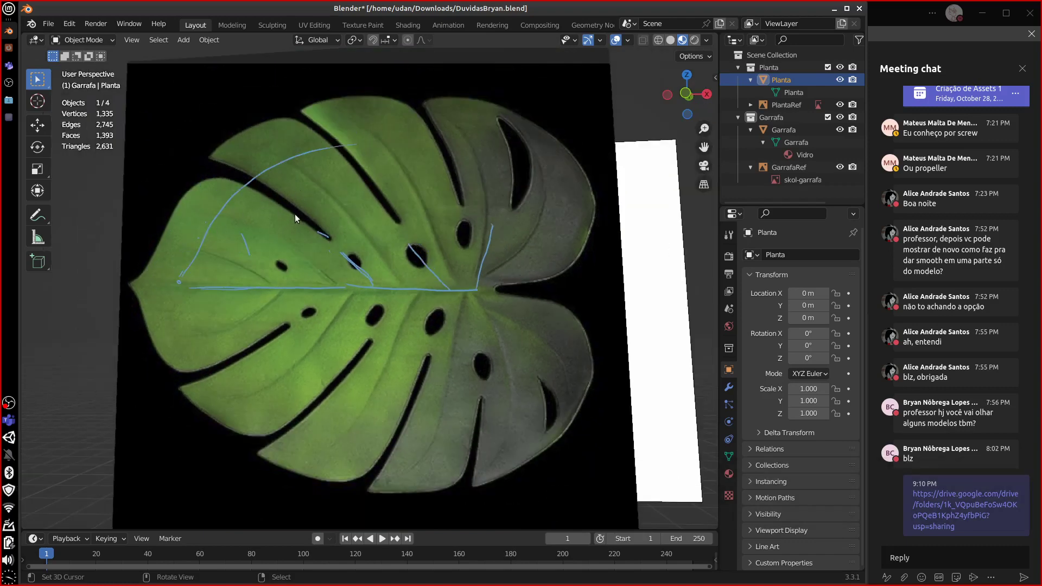
pyautogui.moveTo(342, 156)
pyautogui.mouseDown(button='right')
pyautogui.moveTo(249, 214)
pyautogui.moveTo(393, 274)
pyautogui.moveTo(539, 233)
pyautogui.moveTo(216, 279)
pyautogui.moveTo(181, 262)
pyautogui.moveTo(137, 296)
pyautogui.mouseUp(button='right')
pyautogui.moveTo(138, 287); pyautogui.dragTo(499, 282)
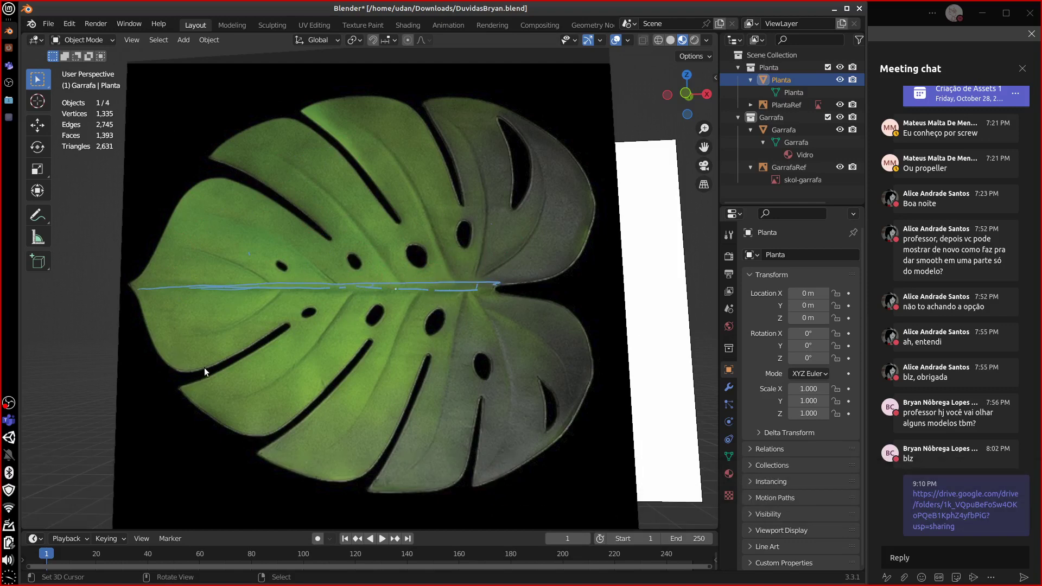
pyautogui.press('d')
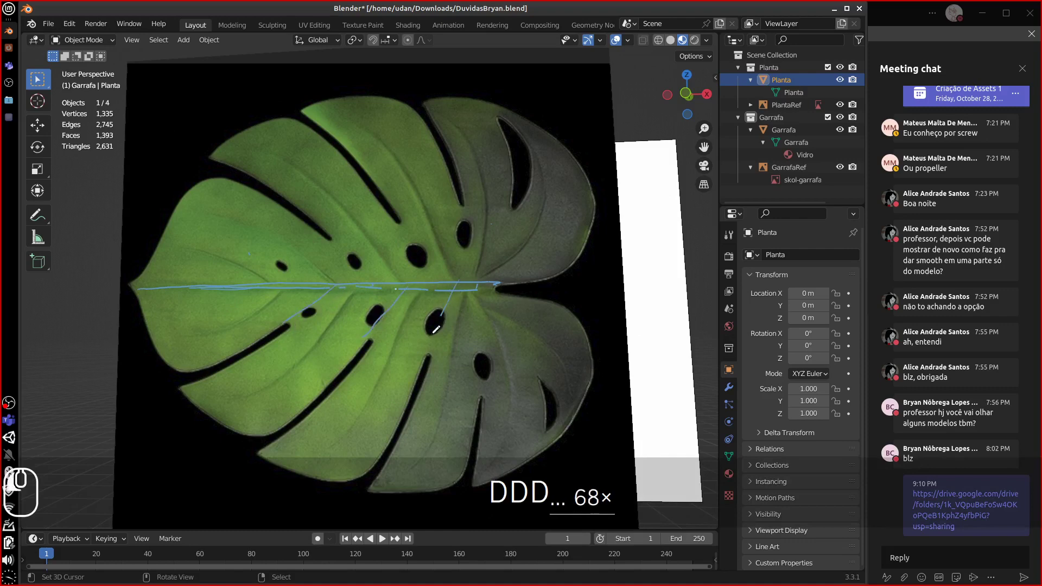
pyautogui.moveTo(495, 283); pyautogui.dragTo(516, 328)
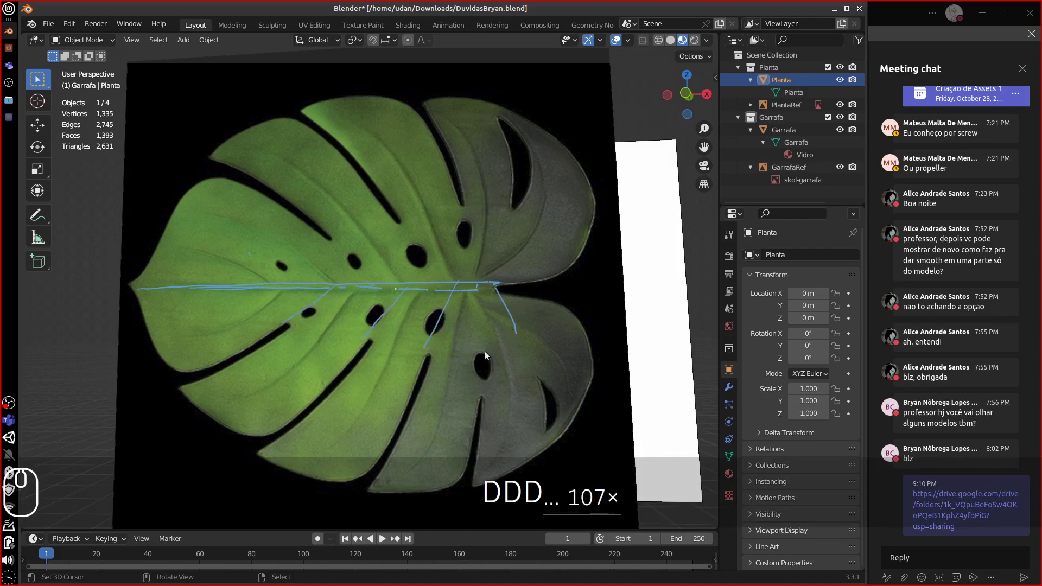
pyautogui.moveTo(502, 323); pyautogui.dragTo(510, 300, button='right')
pyautogui.moveTo(505, 297)
pyautogui.mouseDown()
pyautogui.moveTo(575, 308)
pyautogui.moveTo(594, 357)
pyautogui.moveTo(505, 357)
pyautogui.moveTo(496, 476)
pyautogui.moveTo(569, 430)
pyautogui.moveTo(599, 361)
pyautogui.mouseUp()
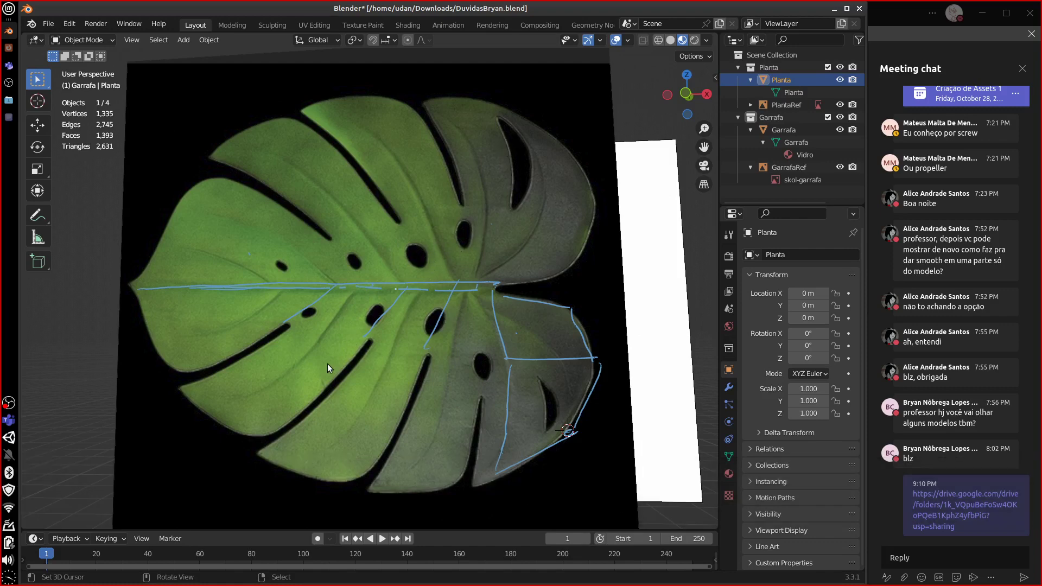
pyautogui.moveTo(348, 284)
pyautogui.mouseDown(button='right')
pyautogui.moveTo(267, 267)
pyautogui.moveTo(412, 309)
pyautogui.moveTo(498, 466)
pyautogui.mouseUp(button='right')
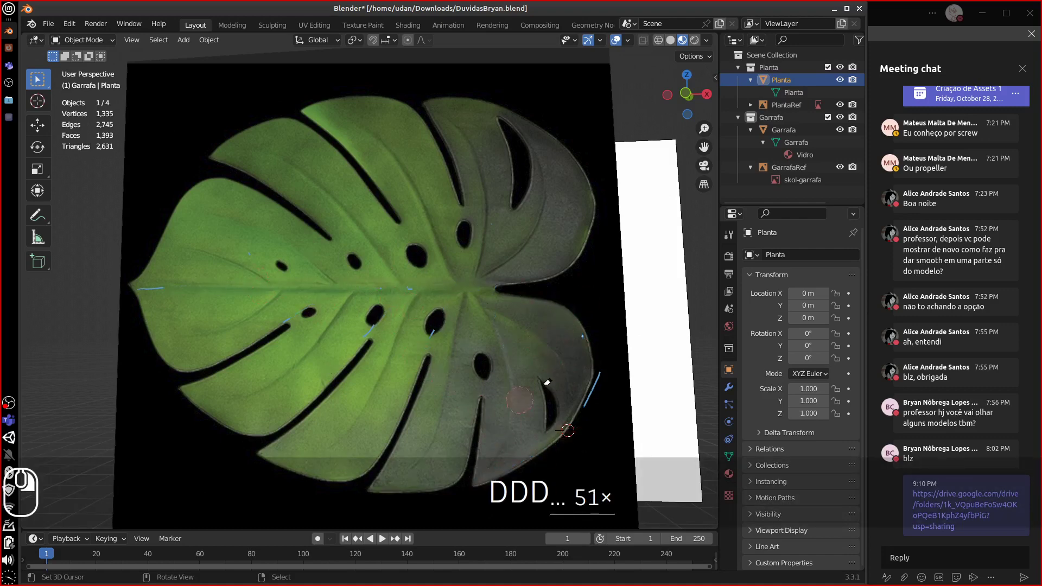
# - Trace the leaf's whole perimeter, upper and lower halves, plus the full midrib
pyautogui.moveTo(547, 383); pyautogui.dragTo(593, 387, button='right')
pyautogui.moveTo(139, 271); pyautogui.dragTo(217, 155)
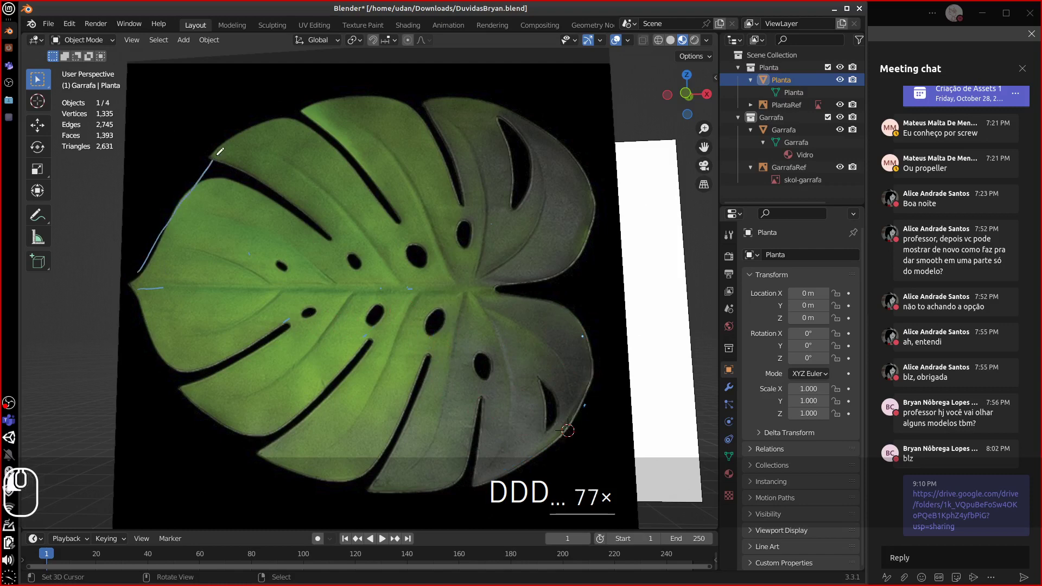
pyautogui.moveTo(262, 128)
pyautogui.mouseDown()
pyautogui.moveTo(344, 98)
pyautogui.moveTo(536, 107)
pyautogui.moveTo(622, 214)
pyautogui.moveTo(574, 280)
pyautogui.mouseUp()
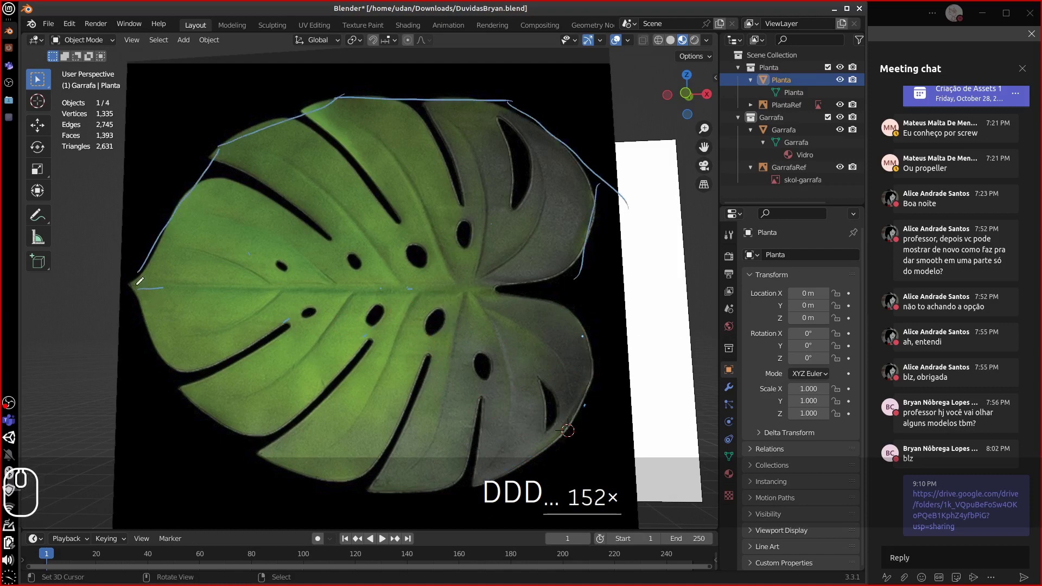
pyautogui.moveTo(136, 286)
pyautogui.mouseDown()
pyautogui.moveTo(456, 297)
pyautogui.moveTo(607, 254)
pyautogui.mouseUp()
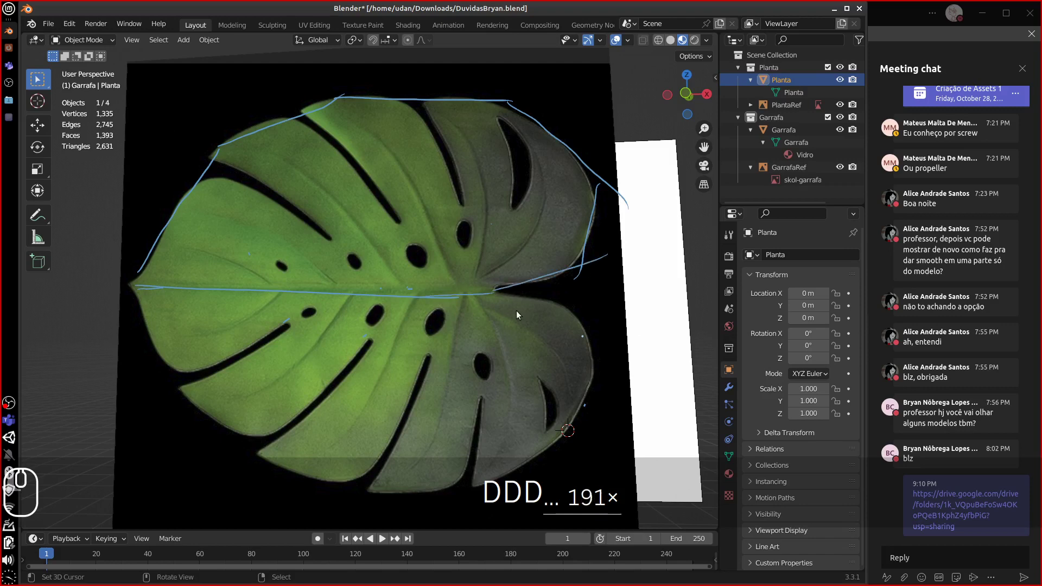
pyautogui.moveTo(568, 312)
pyautogui.mouseDown()
pyautogui.moveTo(595, 332)
pyautogui.moveTo(593, 373)
pyautogui.moveTo(453, 487)
pyautogui.moveTo(250, 467)
pyautogui.moveTo(154, 366)
pyautogui.mouseUp()
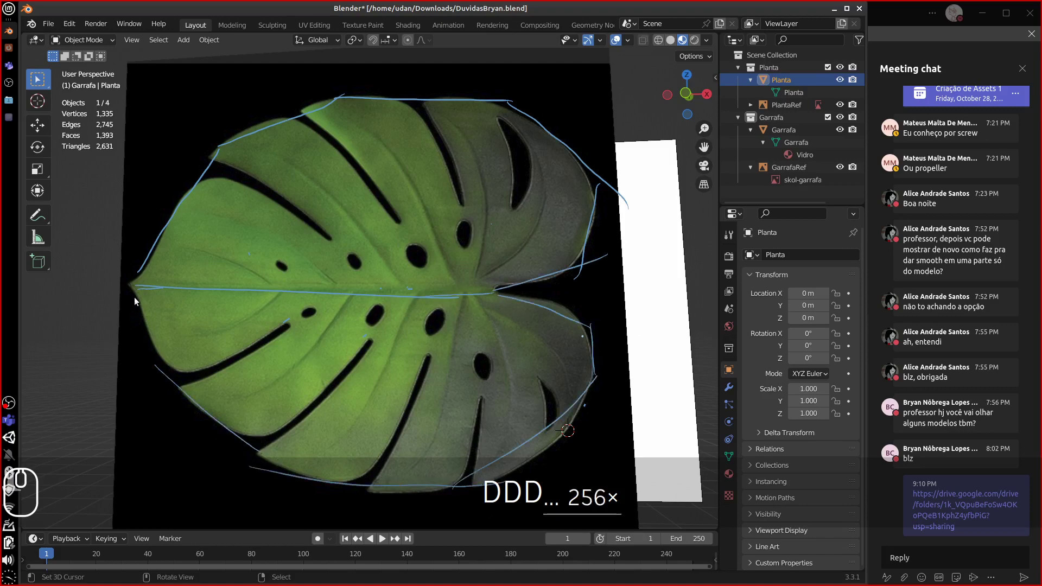
pyautogui.moveTo(139, 297); pyautogui.dragTo(216, 416)
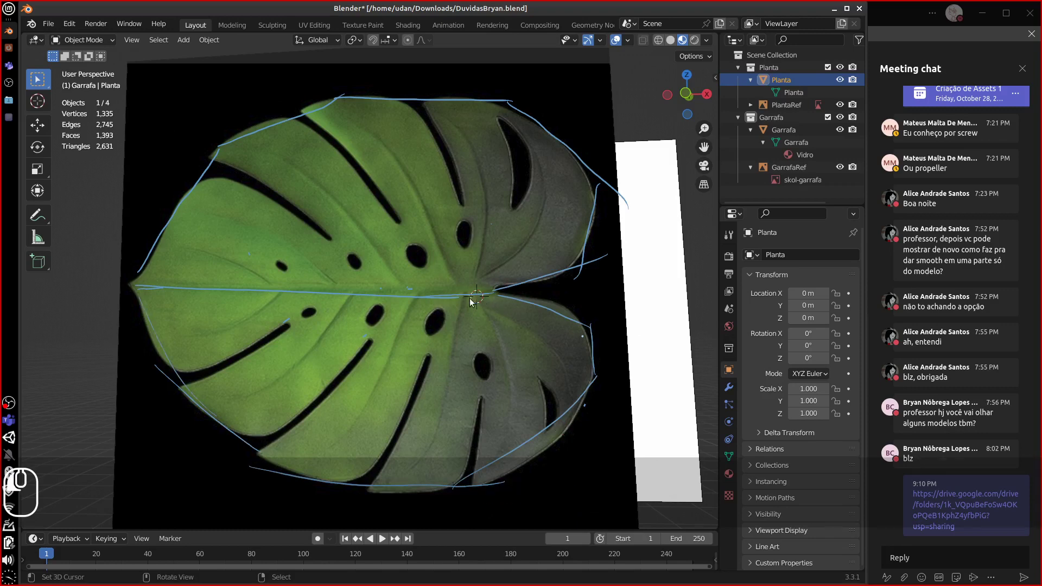
pyautogui.hotkey('shift', 'a')
# - Add a plane, rotate it 90° on X in Edit Mode and shrink it
pyautogui.moveTo(472, 301)
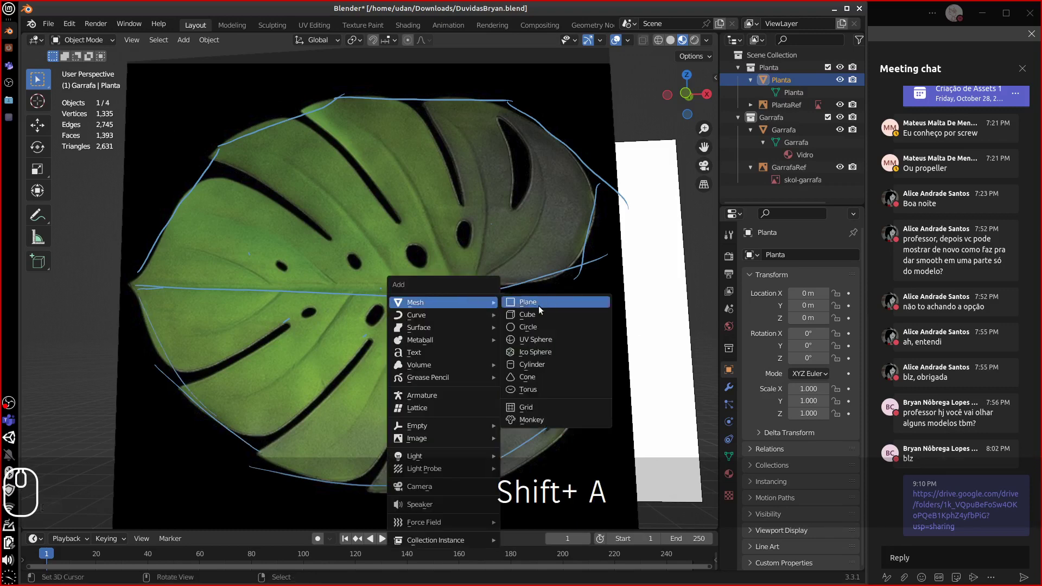
pyautogui.click(526, 302)
pyautogui.press('Tab')
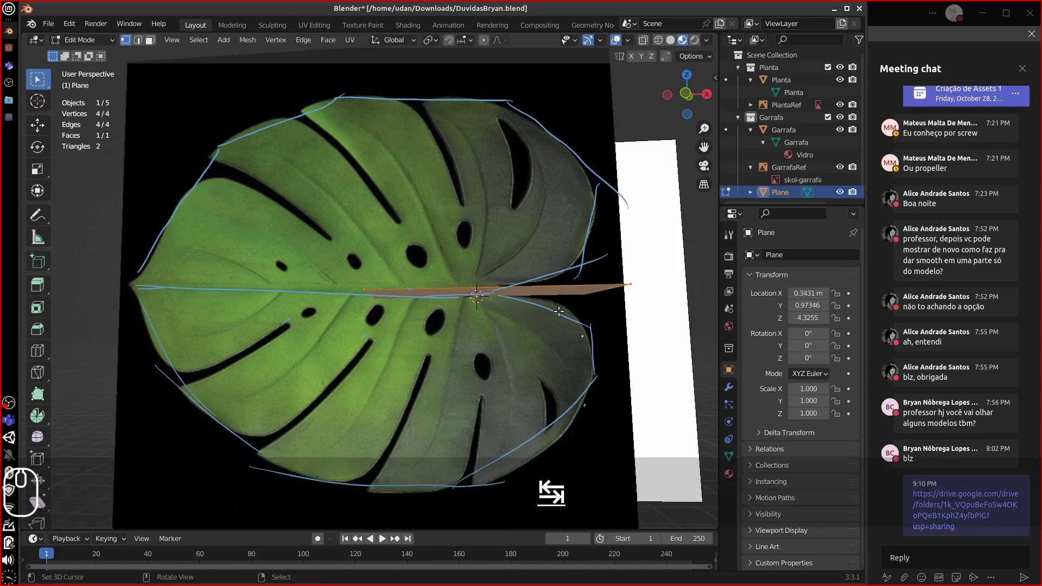
pyautogui.press('r')
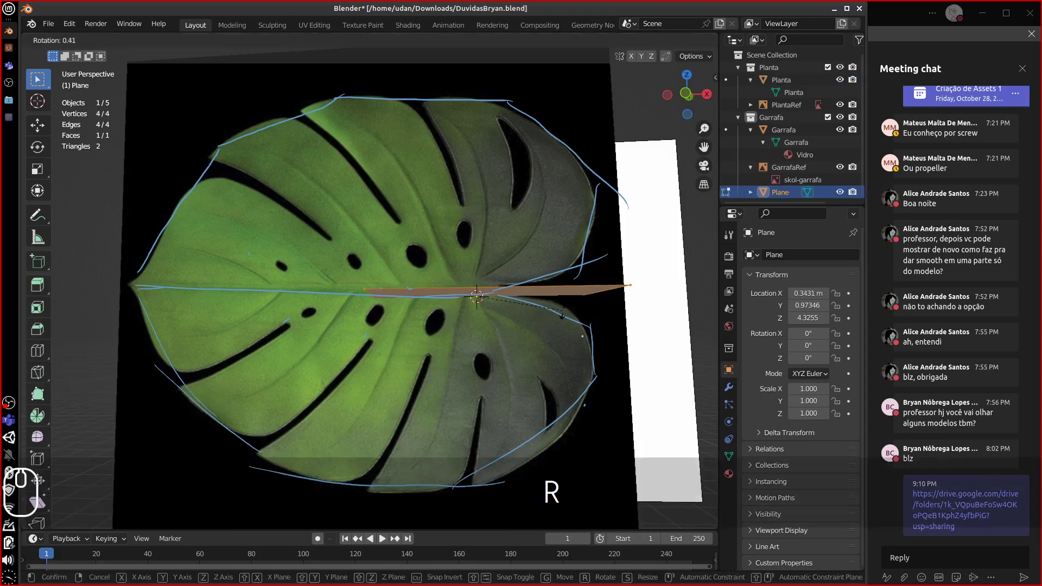
pyautogui.write('x')
pyautogui.write('90')
pyautogui.press('Return')
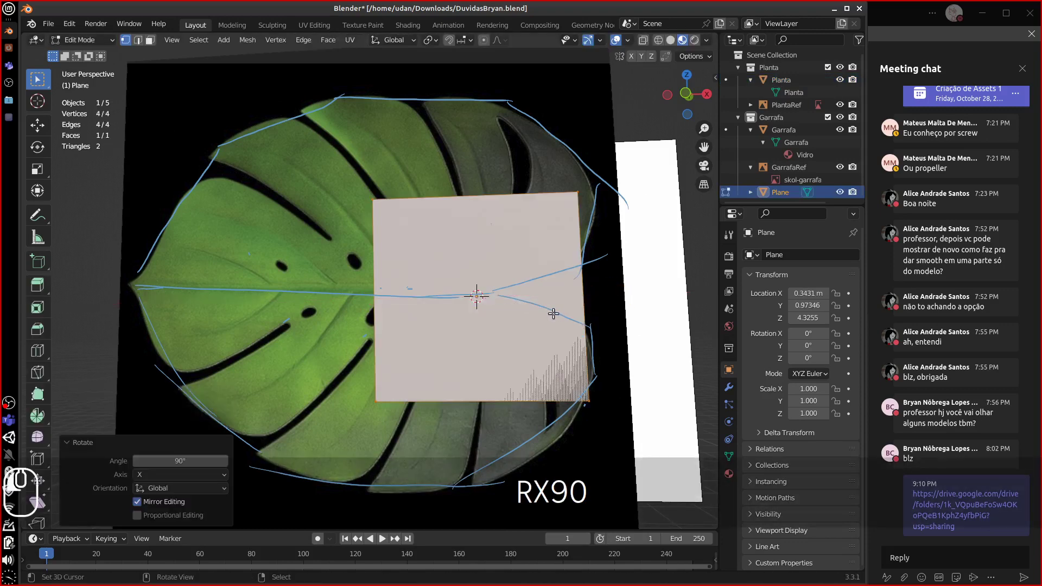
pyautogui.press('s')
pyautogui.click(497, 315)
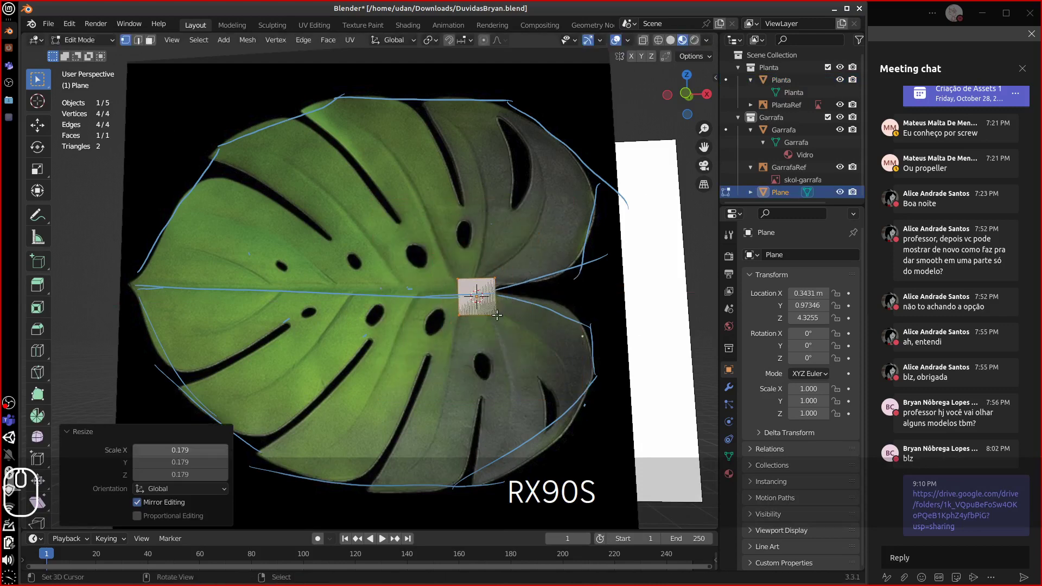
# - Move the small upright plane onto the leaf's midrib
pyautogui.press('=')
pyautogui.press('=')
pyautogui.press('=')
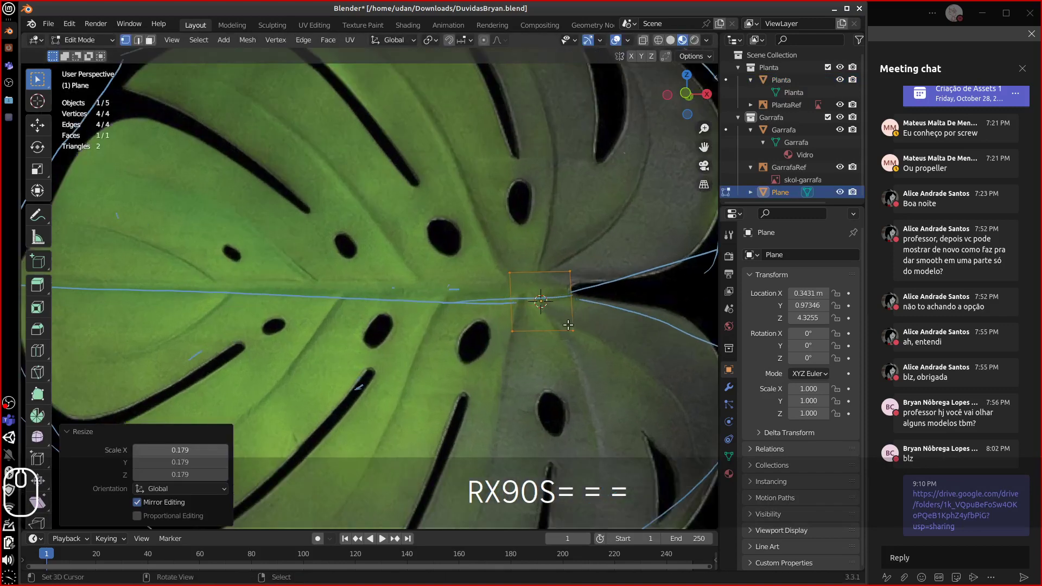
pyautogui.keyDown('shift'); pyautogui.moveTo(568, 325); pyautogui.dragTo(546, 310, button='middle'); pyautogui.keyUp('shift')
pyautogui.press('g')
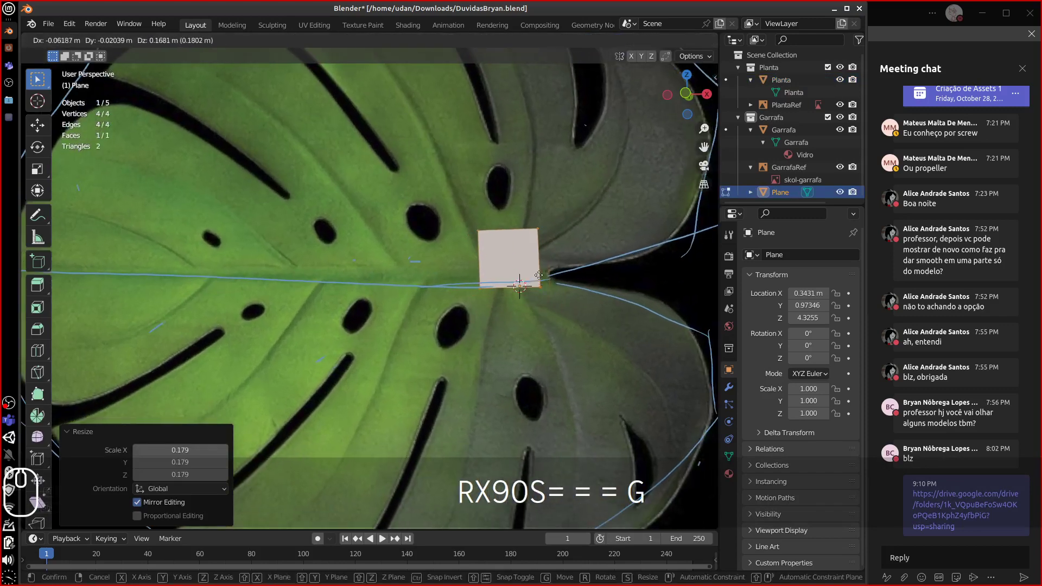
pyautogui.click(539, 275)
pyautogui.keyDown('shift'); pyautogui.moveTo(543, 274); pyautogui.dragTo(506, 323, button='middle'); pyautogui.keyUp('shift')
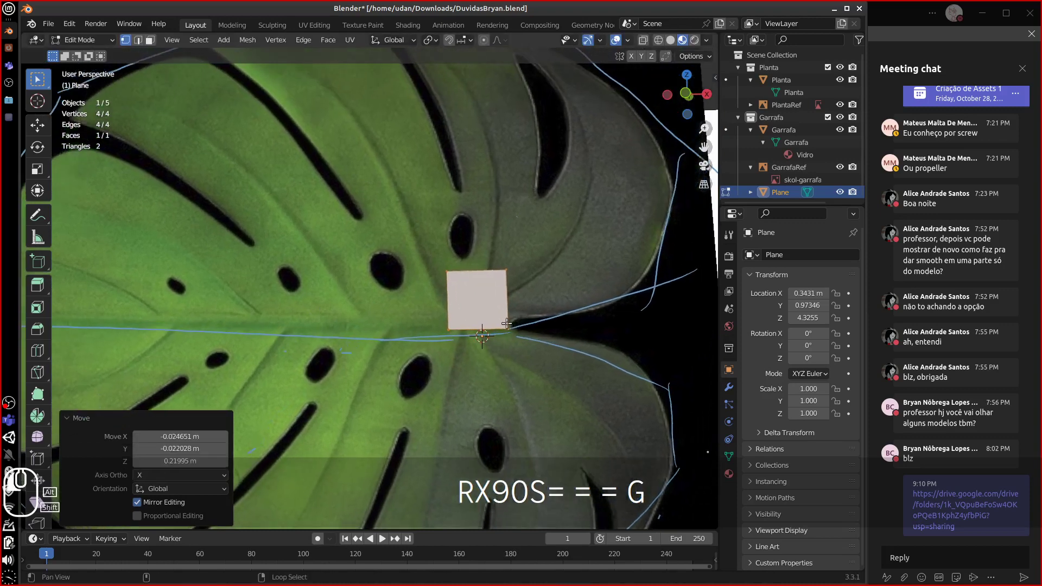
pyautogui.keyDown('shift'); pyautogui.moveTo(519, 272); pyautogui.dragTo(498, 273, button='middle'); pyautogui.keyUp('shift')
# - Raise the plane's top edge up the leaf and widen it
pyautogui.click(429, 273)
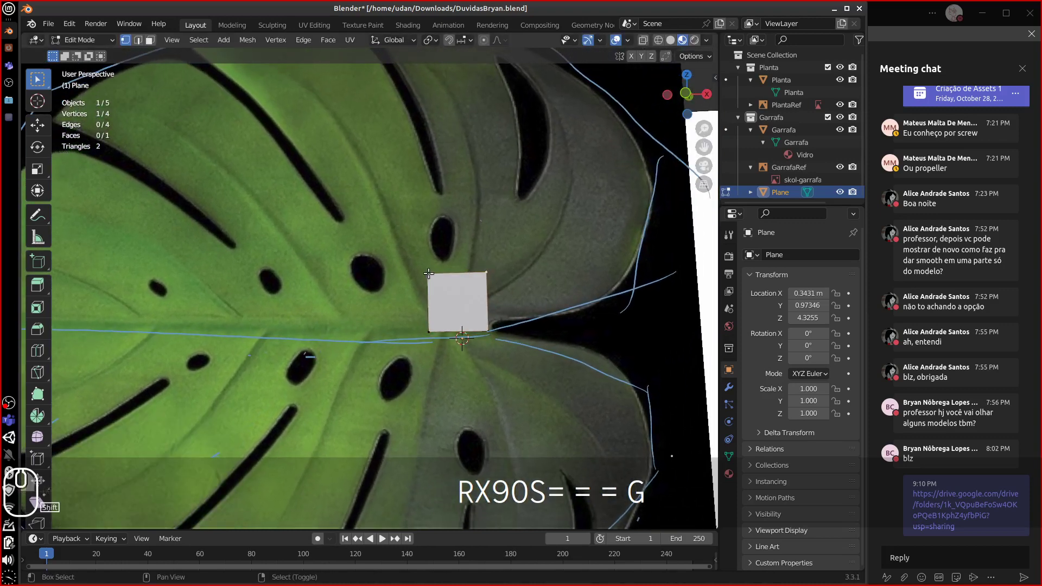
pyautogui.keyDown('shift'); pyautogui.click(487, 272); pyautogui.keyUp('shift')
pyautogui.press('g')
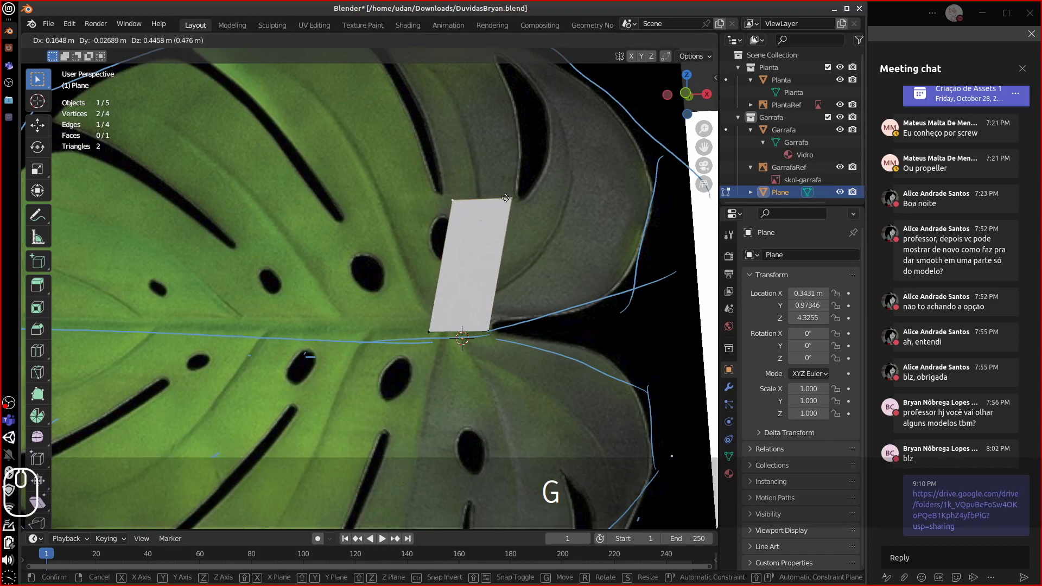
pyautogui.click(502, 199)
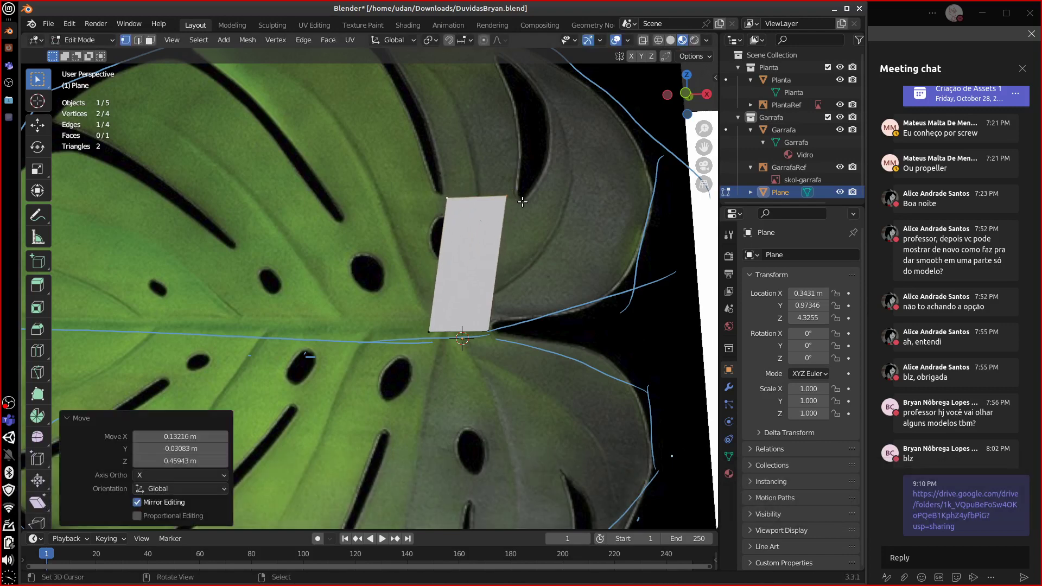
pyautogui.press('s')
pyautogui.click(512, 238)
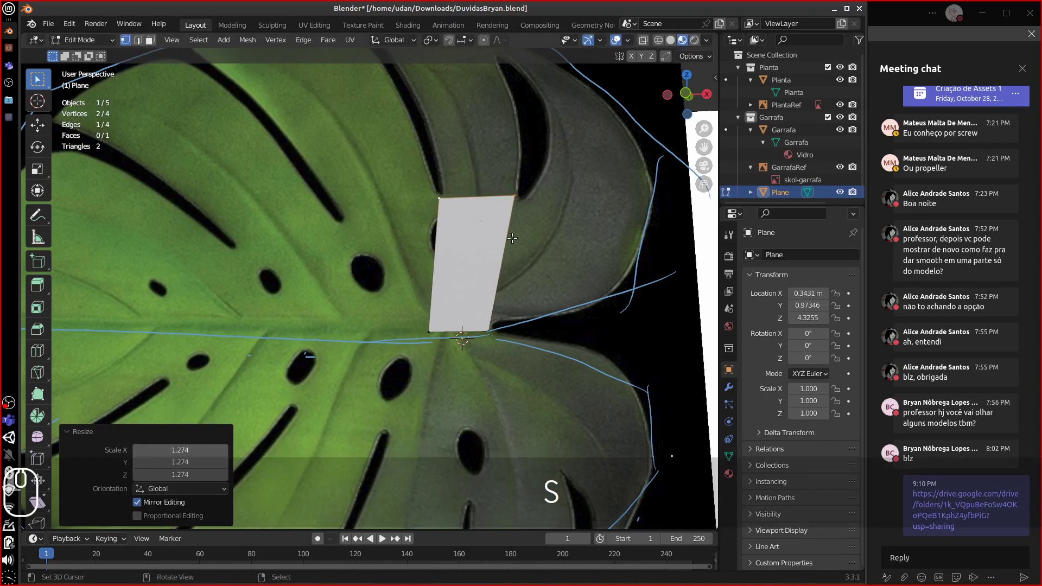
# - Select the quad's bottom-right and top-right vertices
pyautogui.rightClick(484, 329)
pyautogui.keyDown('shift'); pyautogui.rightClick(426, 332); pyautogui.keyUp('shift')
pyautogui.keyDown('alt'); pyautogui.keyDown('shift'); pyautogui.moveTo(470, 347); pyautogui.dragTo(423, 372); pyautogui.keyUp('shift'); pyautogui.keyUp('alt')
pyautogui.rightClick(443, 358)
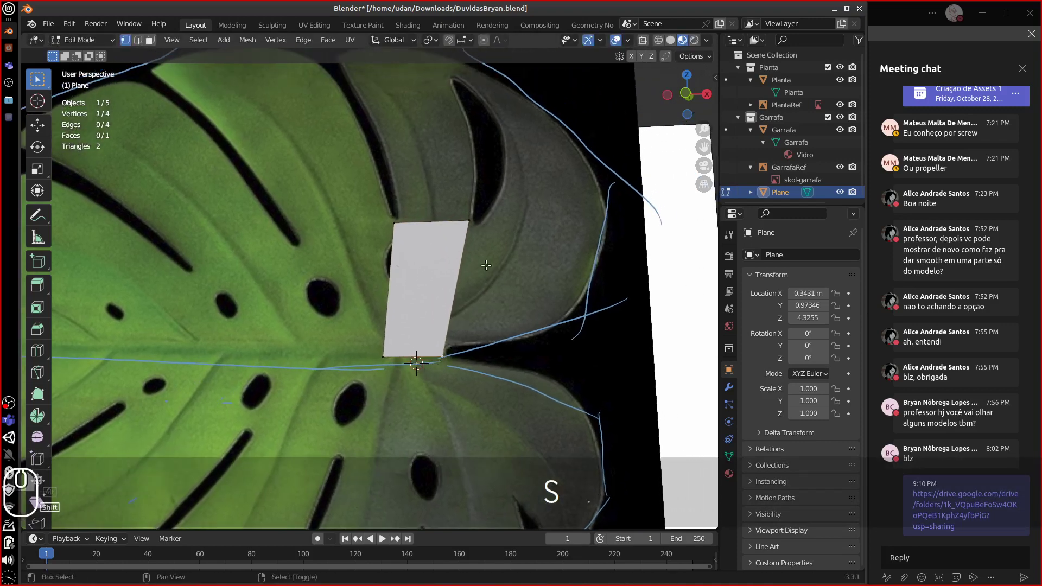
pyautogui.keyDown('shift'); pyautogui.rightClick(465, 231); pyautogui.keyUp('shift')
pyautogui.keyDown('alt'); pyautogui.keyDown('shift'); pyautogui.moveTo(461, 230); pyautogui.dragTo(441, 297); pyautogui.keyUp('shift'); pyautogui.keyUp('alt')
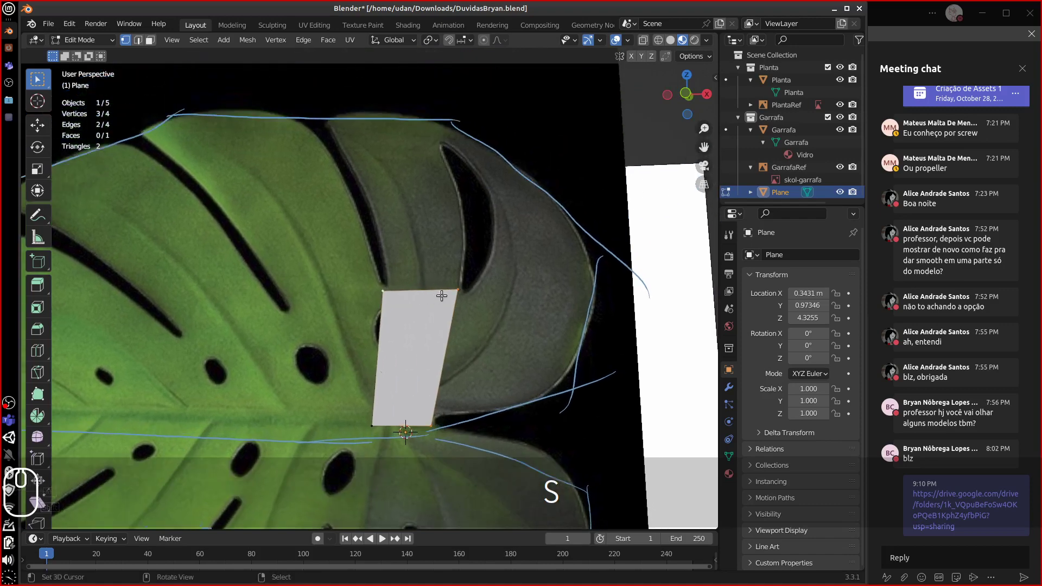
# - Extrude the top edge up into a new face reaching the leaf's blue outline
pyautogui.press('e')
pyautogui.click(437, 171)
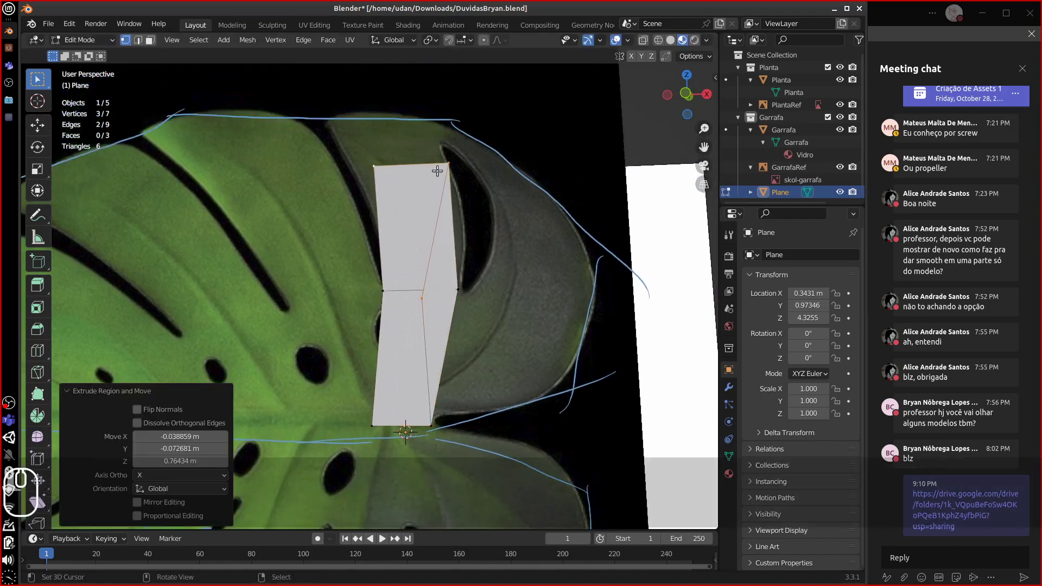
pyautogui.hotkey('ctrl', 'z')
pyautogui.hotkey('ctrl', 'z')
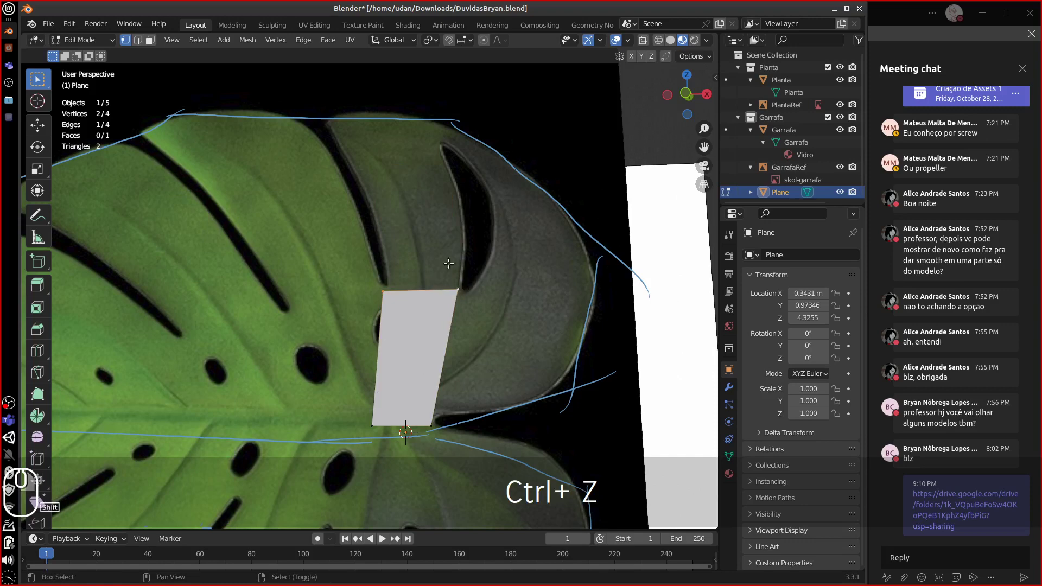
pyautogui.press('e')
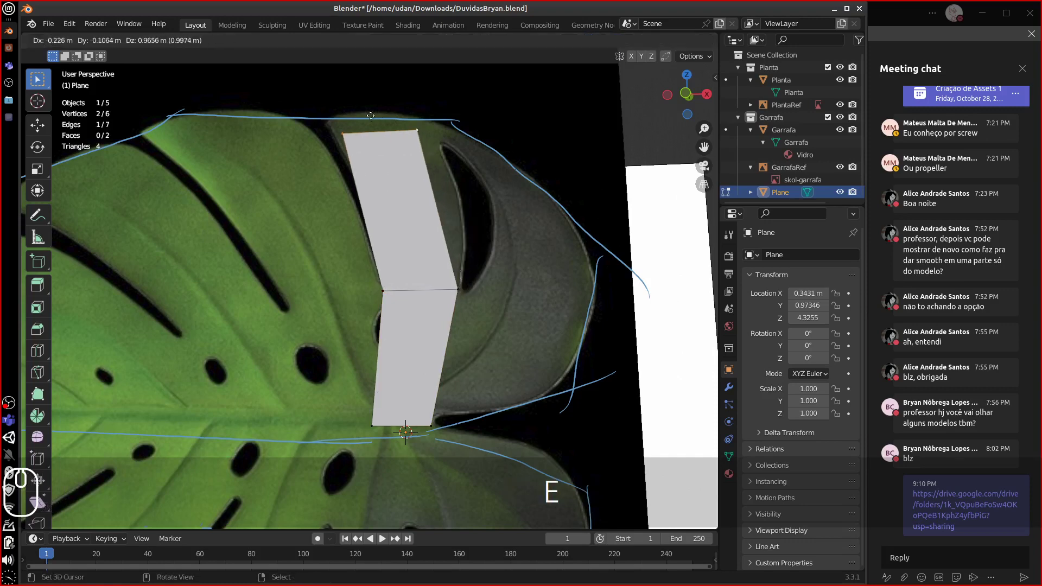
pyautogui.click(402, 120)
# - Fit the new face's corner onto the blue outline and nudge the middle-right vertex
pyautogui.click(406, 120)
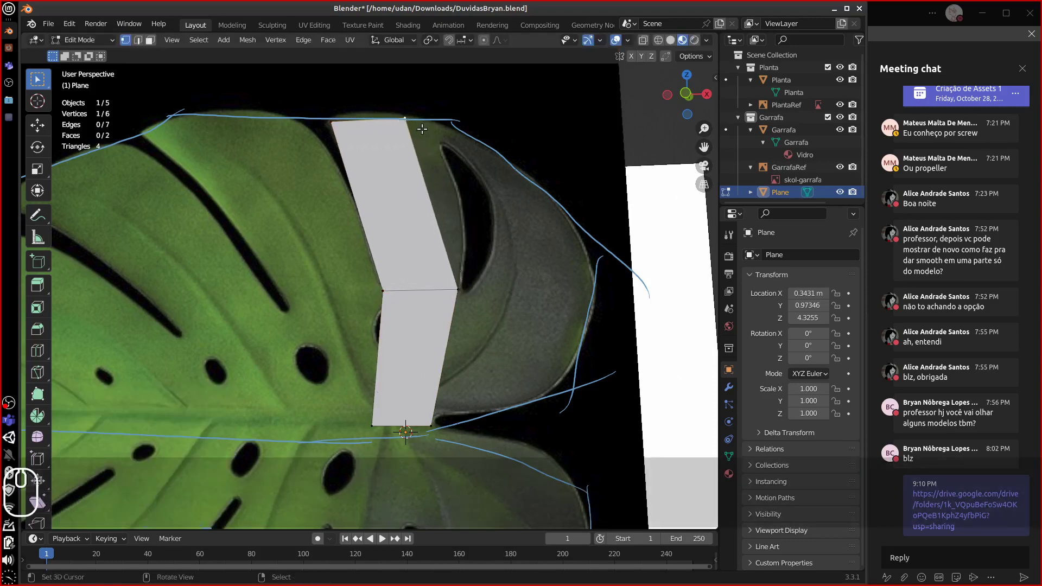
pyautogui.press('g')
pyautogui.click(419, 135)
pyautogui.press('g')
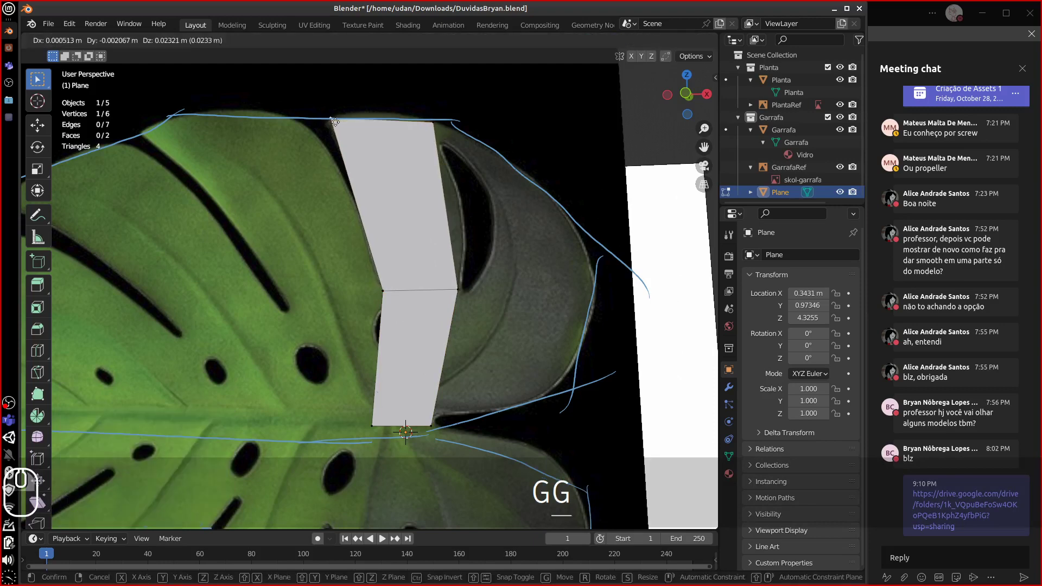
pyautogui.click(335, 122)
pyautogui.click(460, 291)
pyautogui.press('g')
pyautogui.click(466, 289)
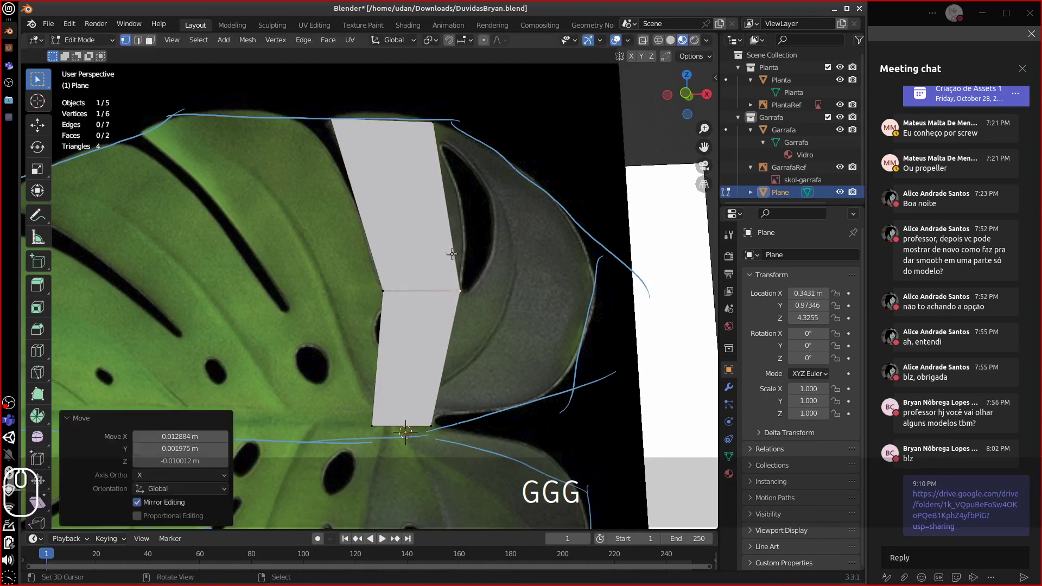
# - Add a loop cut across the upper face and shift it right
pyautogui.hotkey('ctrl', 'r')
pyautogui.click(434, 223)
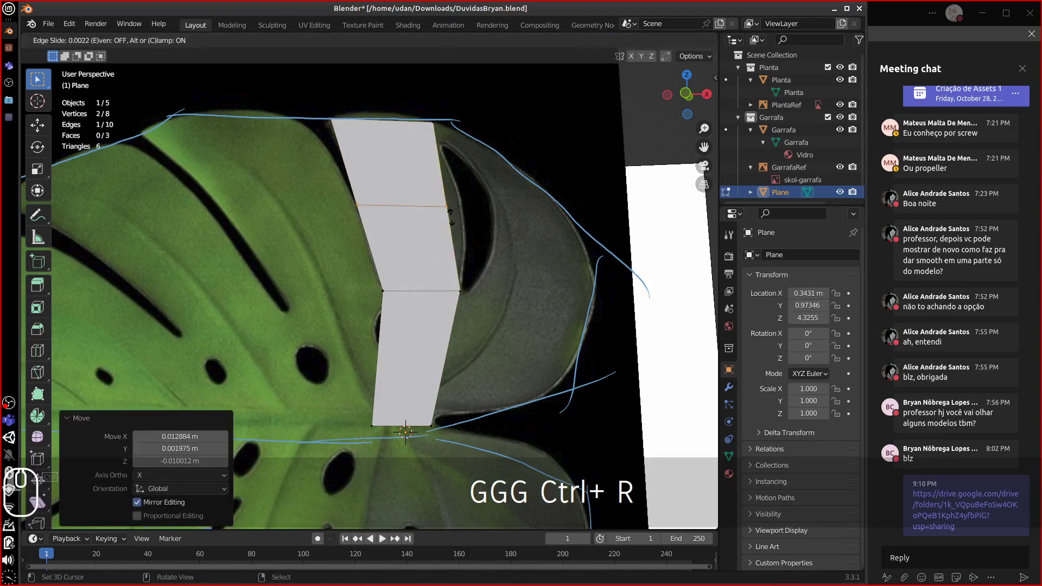
pyautogui.press('Escape')
pyautogui.press('g')
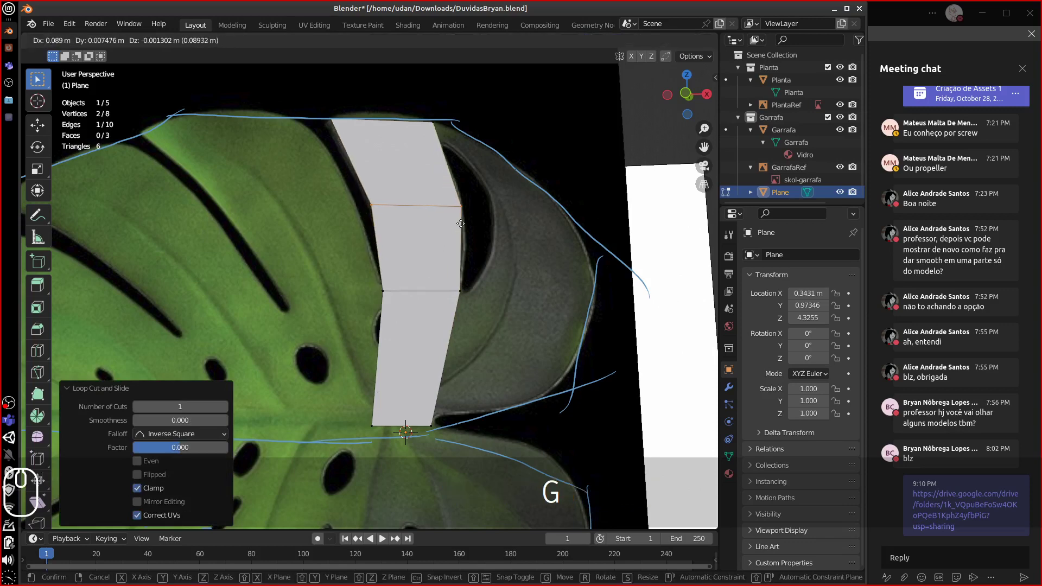
pyautogui.click(453, 230)
# - Extrude the strip's lower-left edge leftward into a new face
pyautogui.rightClick(385, 304)
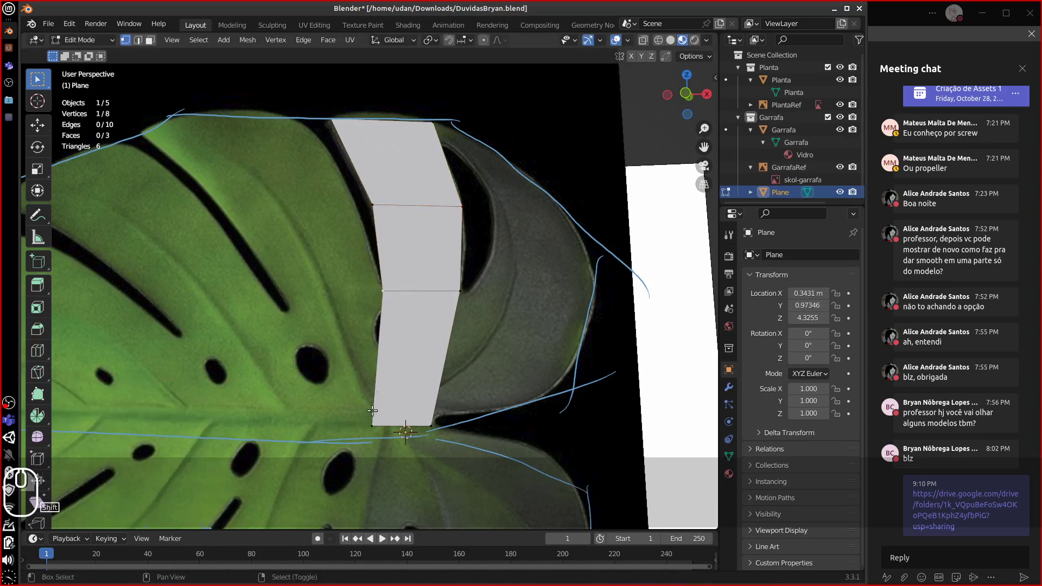
pyautogui.keyDown('shift'); pyautogui.rightClick(374, 426); pyautogui.keyUp('shift')
pyautogui.keyDown('alt'); pyautogui.keyDown('shift'); pyautogui.moveTo(416, 354); pyautogui.dragTo(459, 336); pyautogui.keyUp('shift'); pyautogui.keyUp('alt')
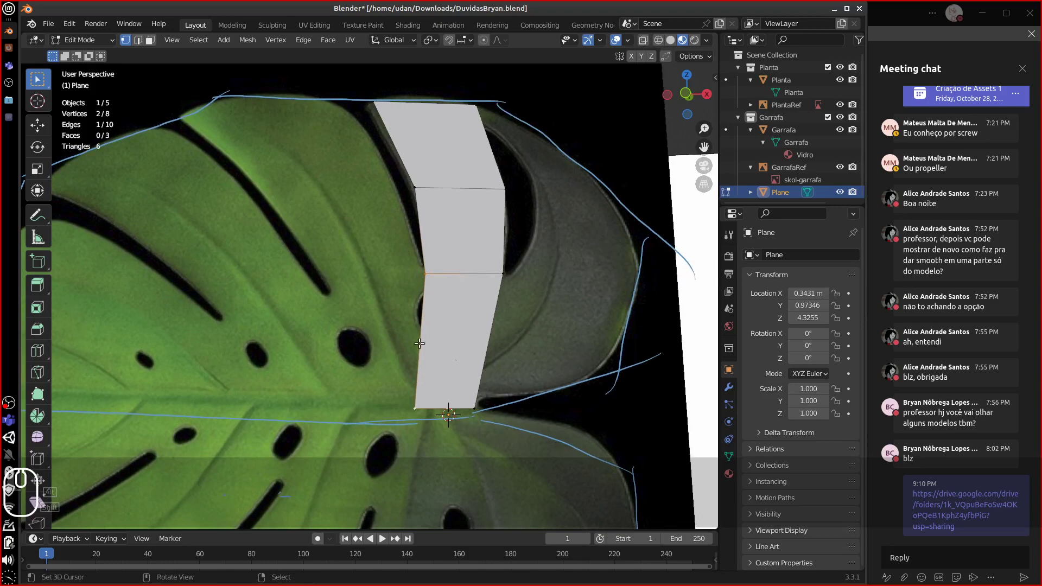
pyautogui.press('e')
pyautogui.click(330, 354)
pyautogui.rightClick(335, 282)
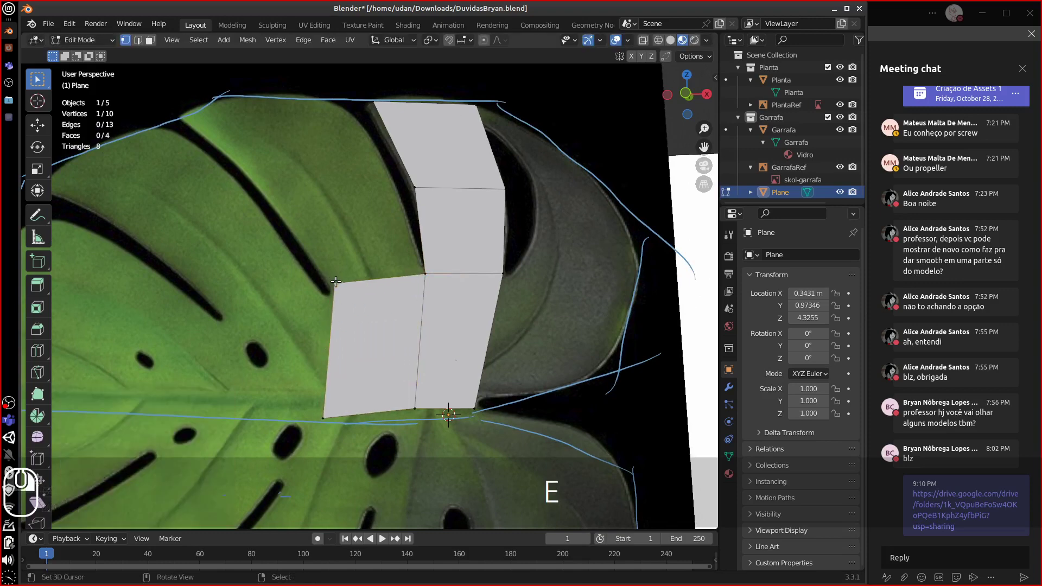
# - Nudge the lower block's top-left and bottom-left vertices into better positions
pyautogui.press('g')
pyautogui.click(344, 312)
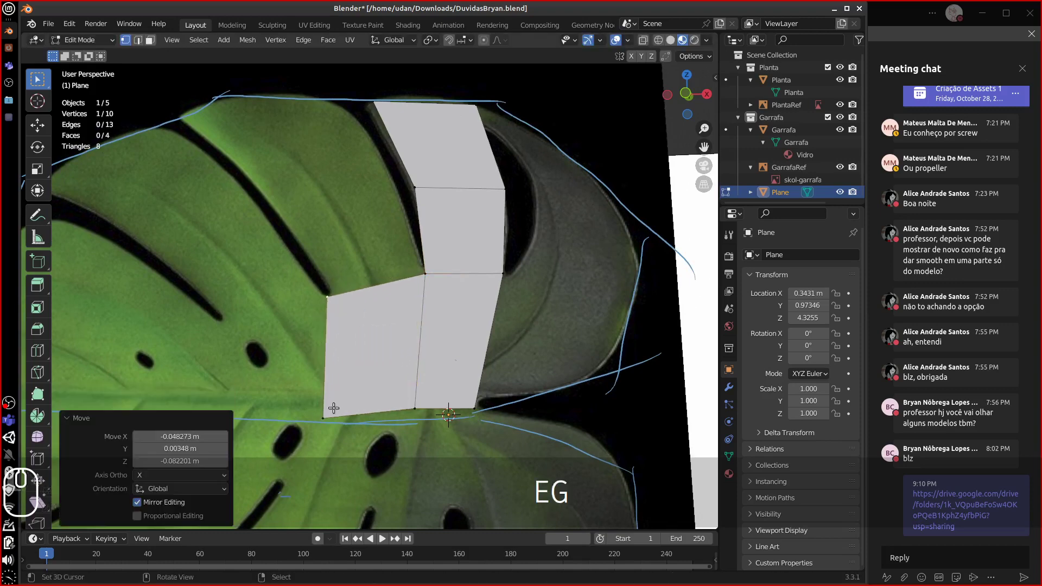
pyautogui.press('g')
pyautogui.click(337, 382)
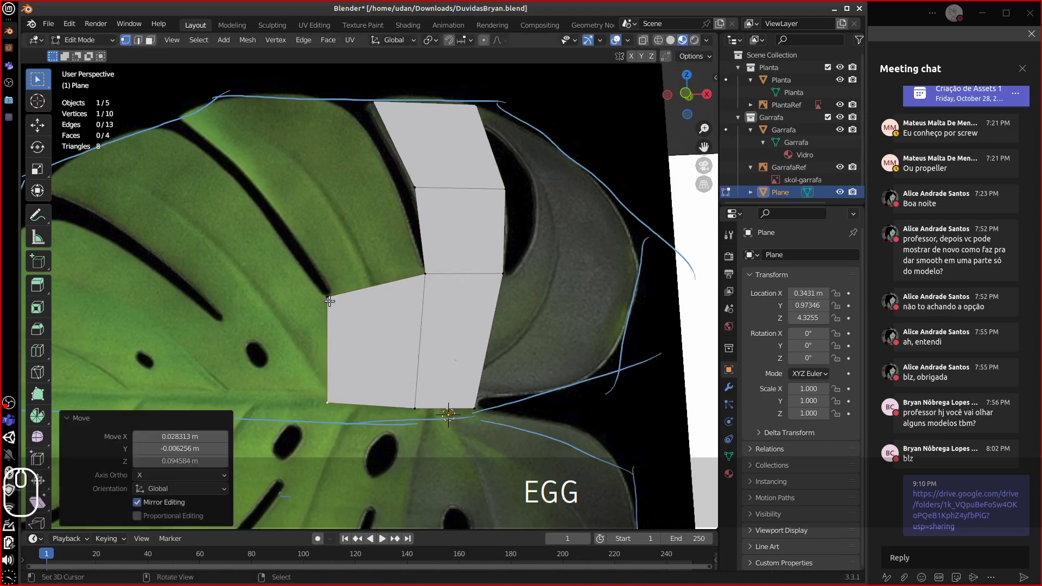
# - Select a two-vertex edge and extrude a new face upward, redoing a stray first attempt
pyautogui.keyDown('shift'); pyautogui.rightClick(330, 300); pyautogui.keyUp('shift')
pyautogui.keyDown('shift'); pyautogui.rightClick(411, 285); pyautogui.keyUp('shift')
pyautogui.keyDown('ctrl'); pyautogui.click(335, 206); pyautogui.keyUp('ctrl')
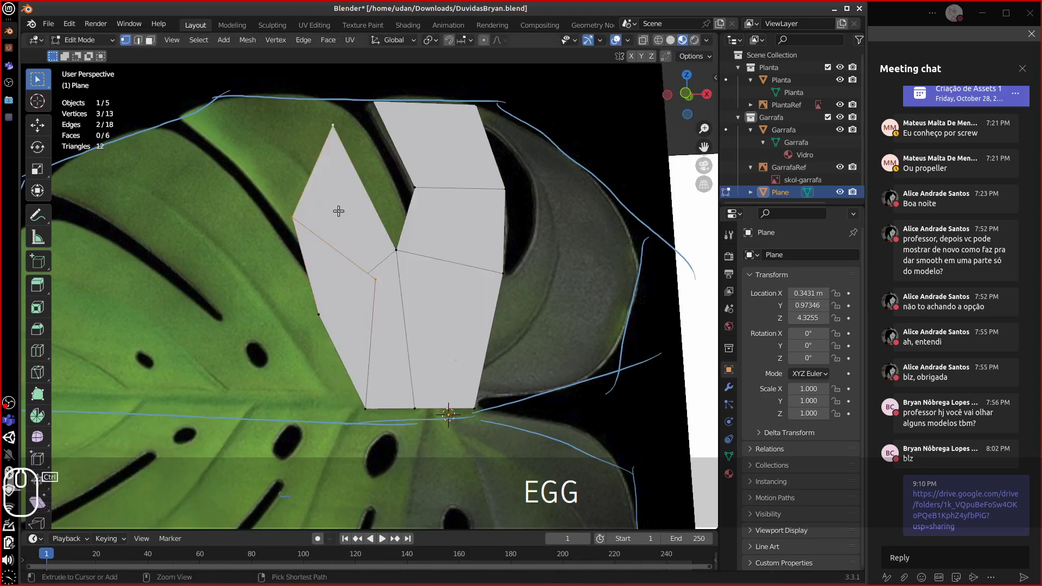
pyautogui.hotkey('ctrl', 'z')
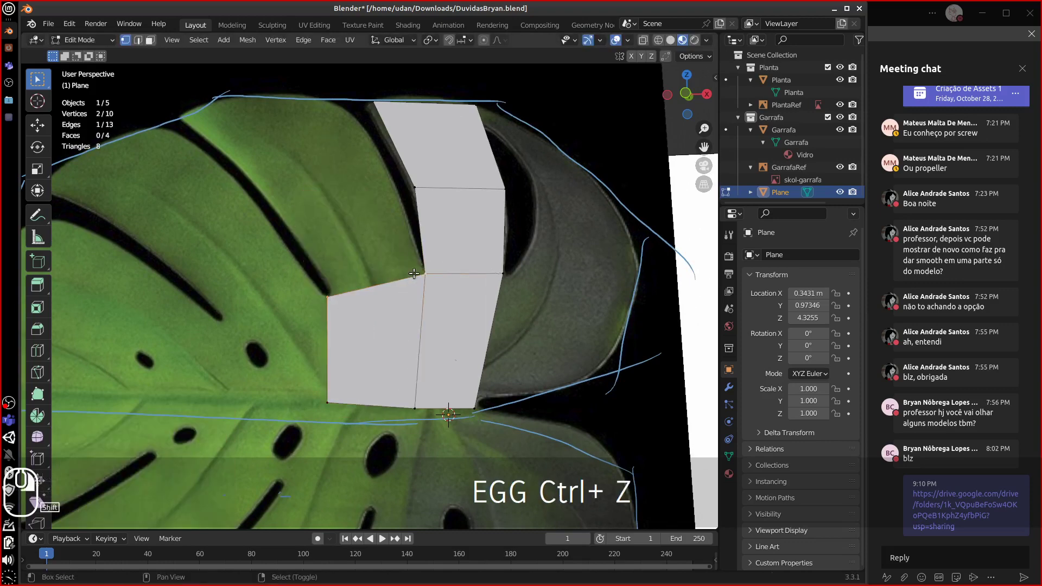
pyautogui.keyDown('ctrl'); pyautogui.click(345, 205); pyautogui.keyUp('ctrl')
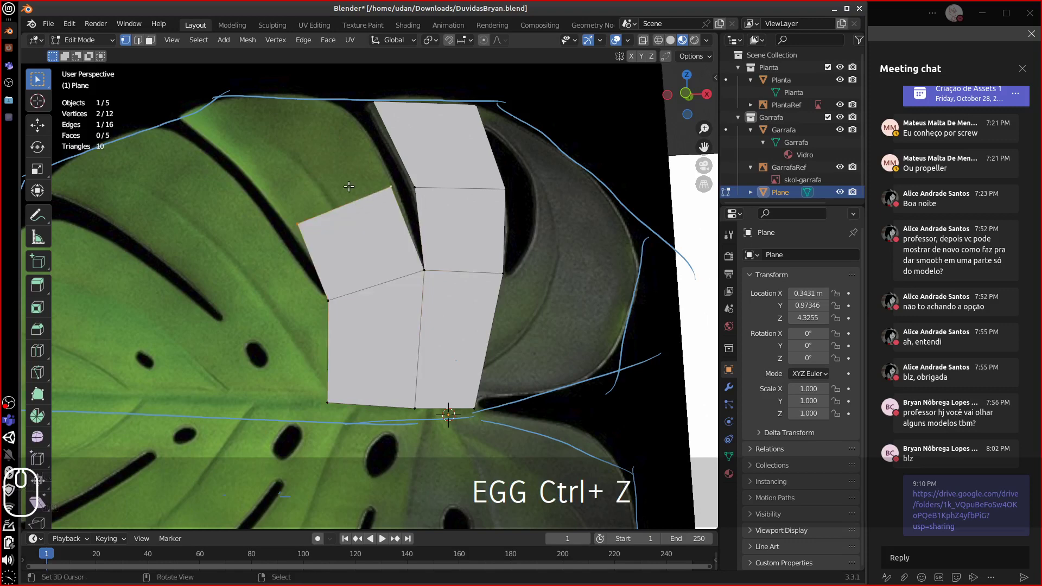
# - Reposition the new face's left corner, then extrude another face up toward the outline
pyautogui.rightClick(292, 227)
pyautogui.press('g')
pyautogui.click(384, 198)
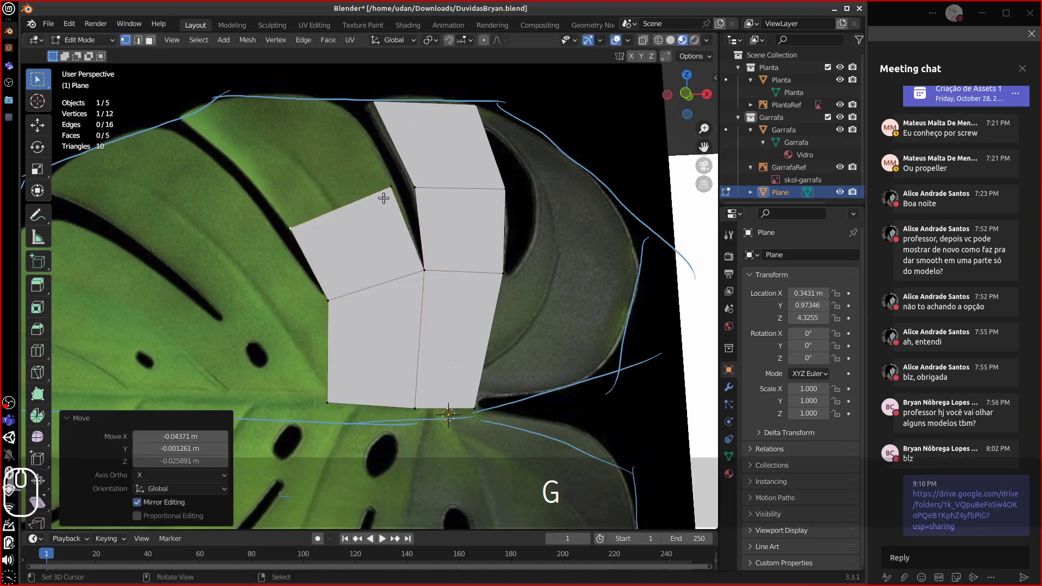
pyautogui.press('g')
pyautogui.click(355, 198)
pyautogui.keyDown('shift'); pyautogui.click(293, 225); pyautogui.keyUp('shift')
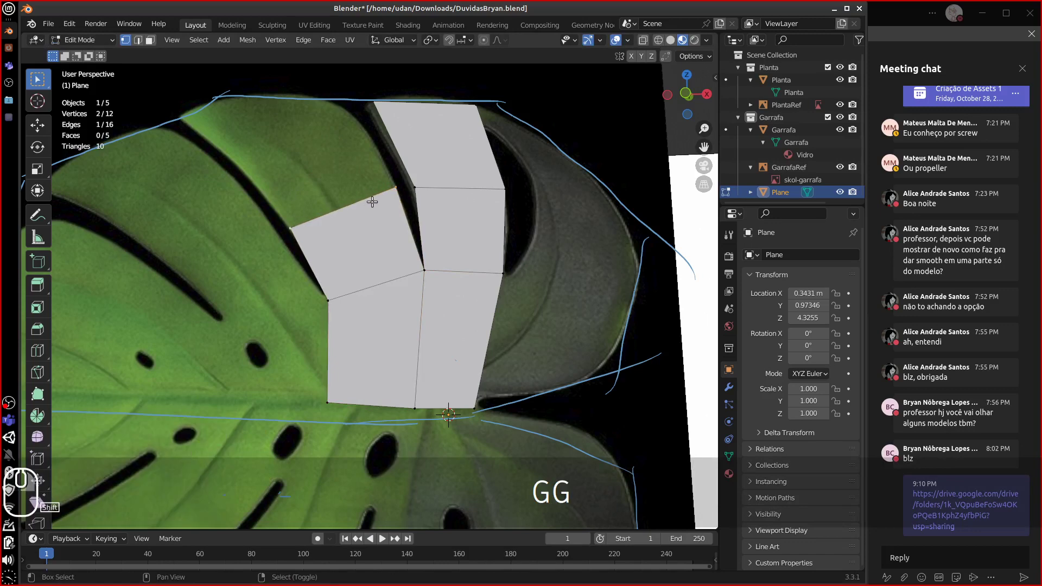
pyautogui.press('e')
pyautogui.click(288, 87)
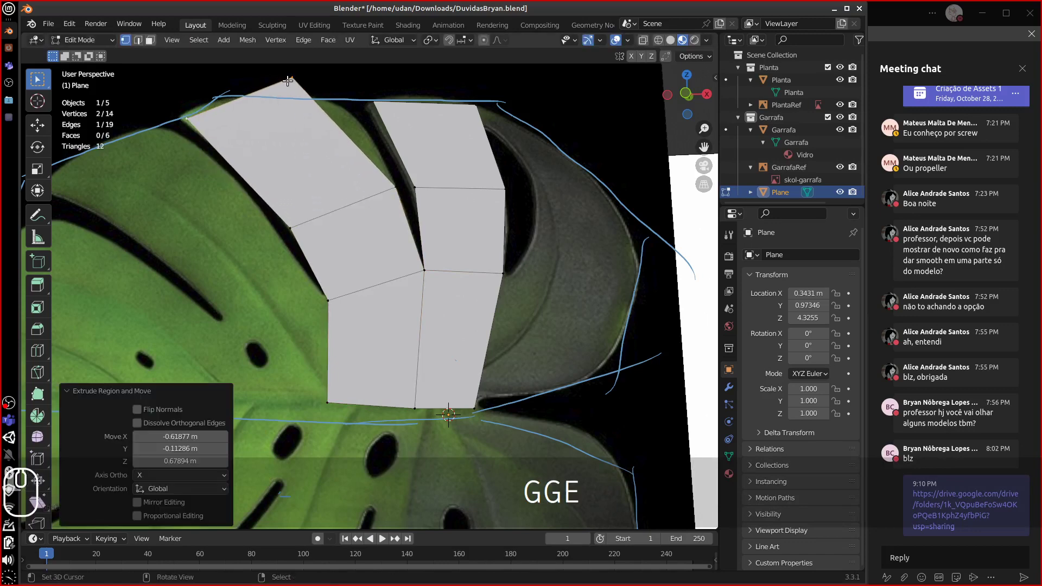
# - Fit the upper face's outer corner onto the blue leaf outline
pyautogui.rightClick(303, 83)
pyautogui.press('g')
pyautogui.click(208, 122)
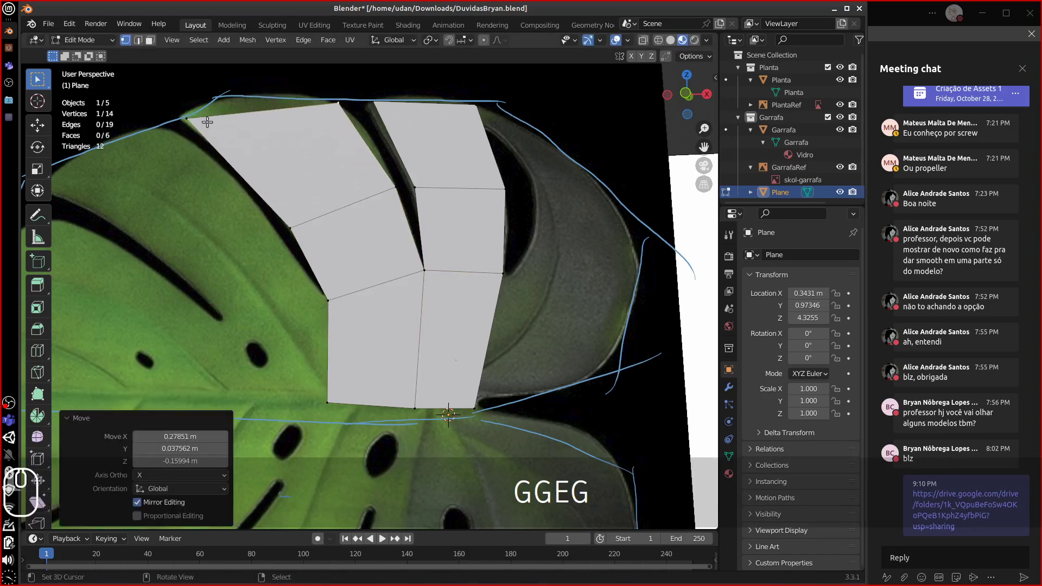
pyautogui.press('g')
pyautogui.click(201, 114)
pyautogui.press('g')
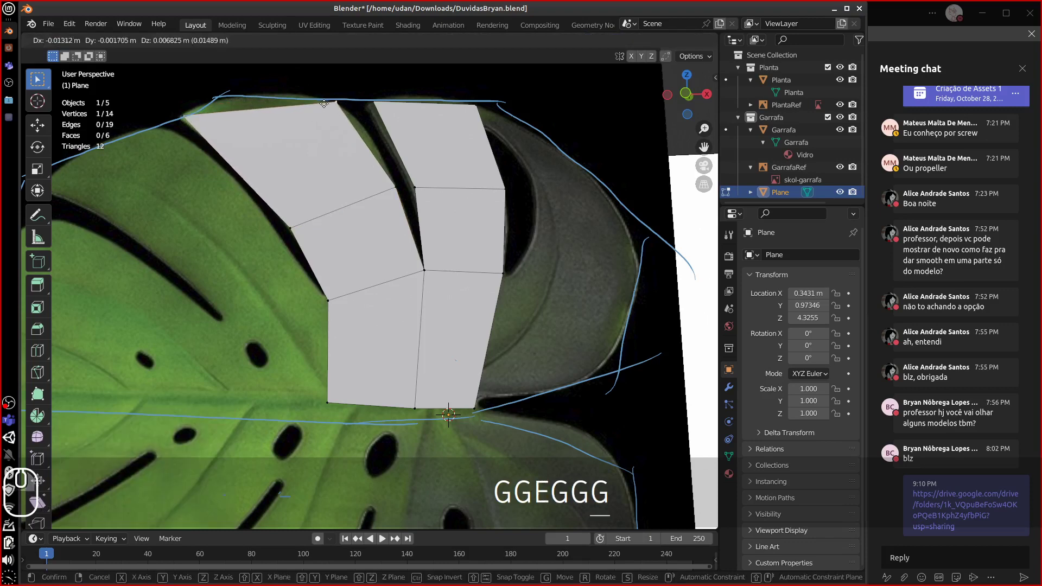
pyautogui.click(306, 114)
pyautogui.press('g')
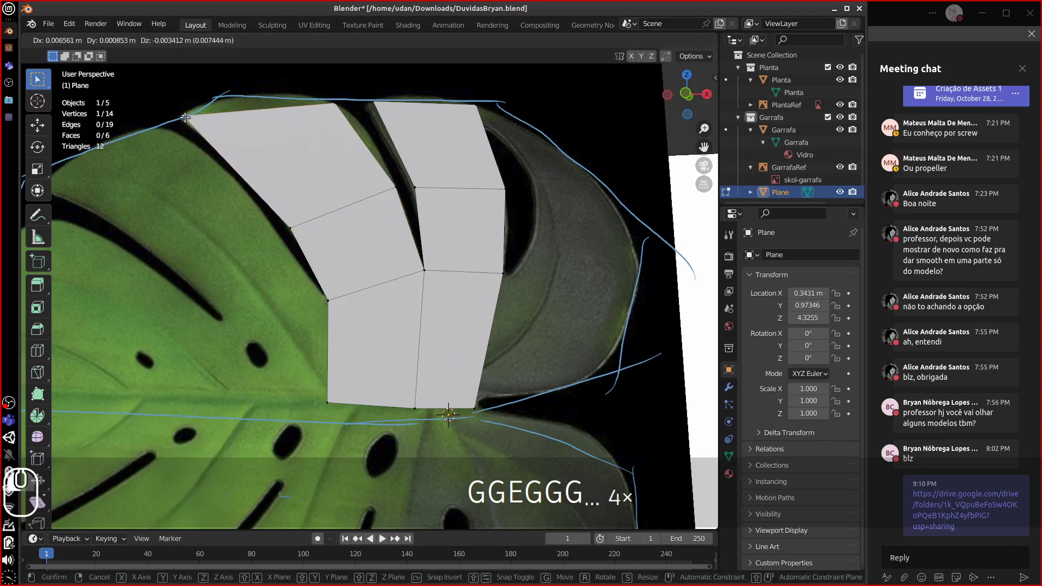
pyautogui.click(296, 105)
pyautogui.press('g')
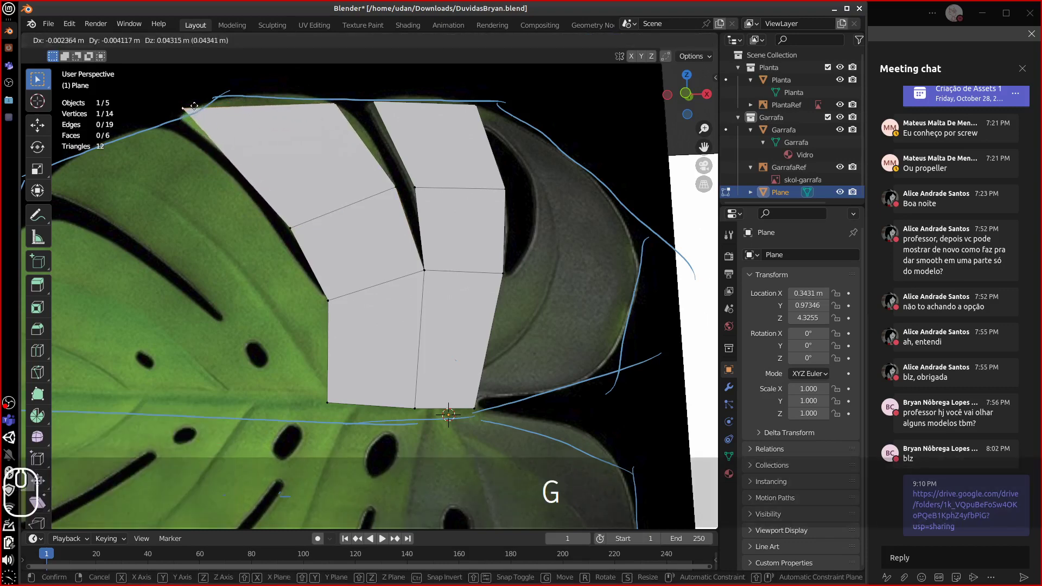
pyautogui.click(279, 103)
pyautogui.press('g')
pyautogui.press('g')
pyautogui.click(309, 106)
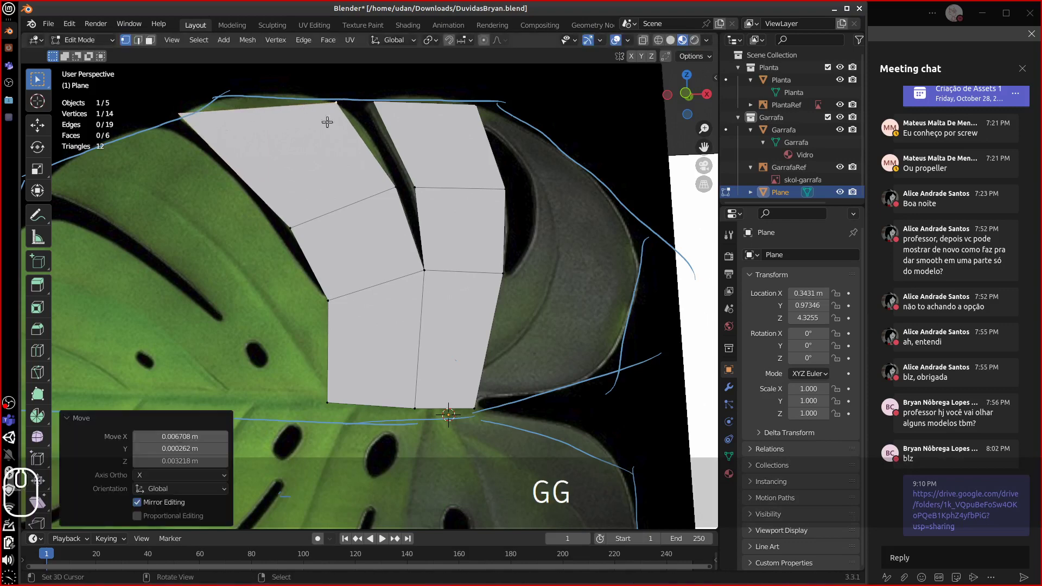
# - Extrude the right-edge vertex pair rightward into a new face over the leaf lobe
pyautogui.keyDown('alt'); pyautogui.keyDown('shift'); pyautogui.moveTo(462, 216); pyautogui.dragTo(442, 186); pyautogui.keyUp('shift'); pyautogui.keyUp('alt')
pyautogui.rightClick(498, 260)
pyautogui.keyDown('alt'); pyautogui.keyDown('shift'); pyautogui.moveTo(459, 291); pyautogui.dragTo(404, 293); pyautogui.keyUp('shift'); pyautogui.keyUp('alt')
pyautogui.keyDown('shift'); pyautogui.rightClick(427, 353); pyautogui.keyUp('shift')
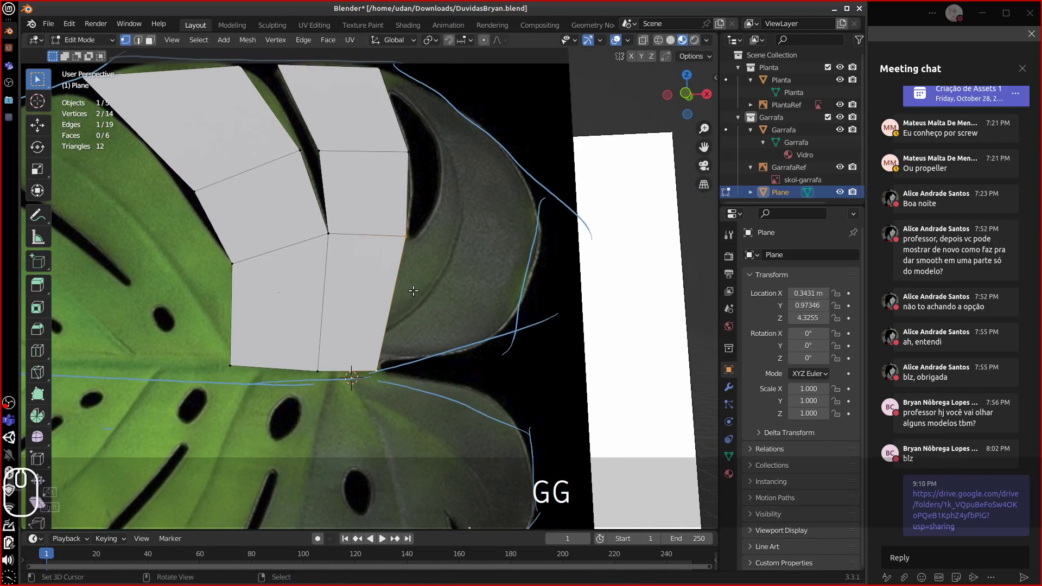
pyautogui.press('e')
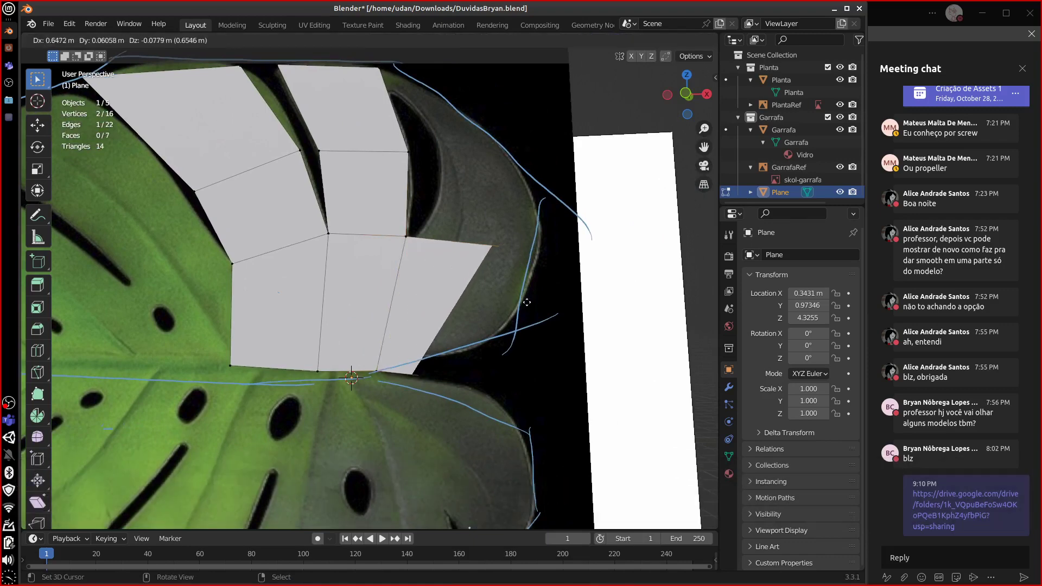
pyautogui.click(524, 301)
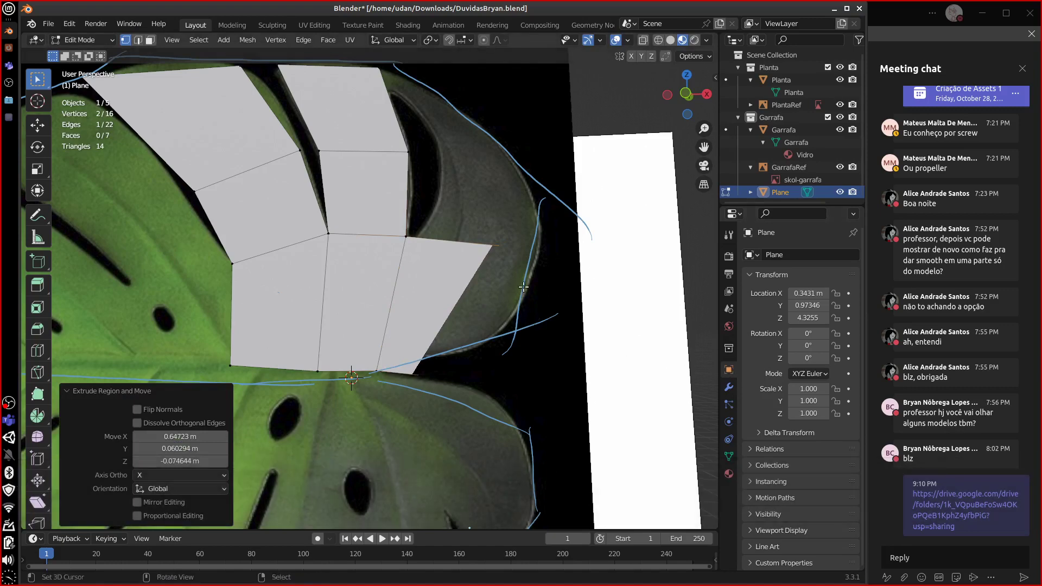
# - In front view, loop-cut the upper-left strip and pull its top vertex onto the outline
pyautogui.press('KP_1')
pyautogui.click(422, 358)
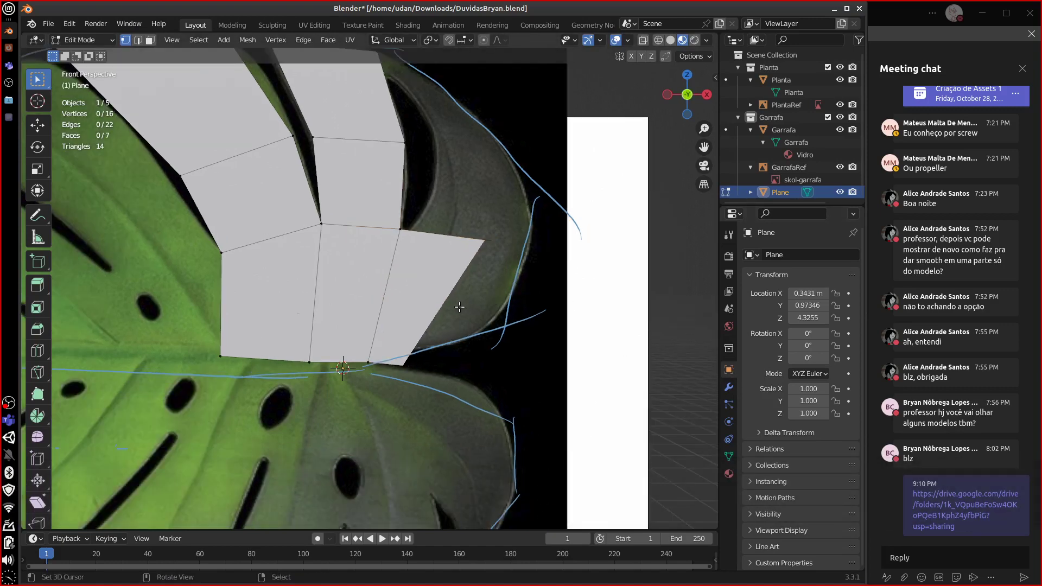
pyautogui.scroll(-2, 459, 308)
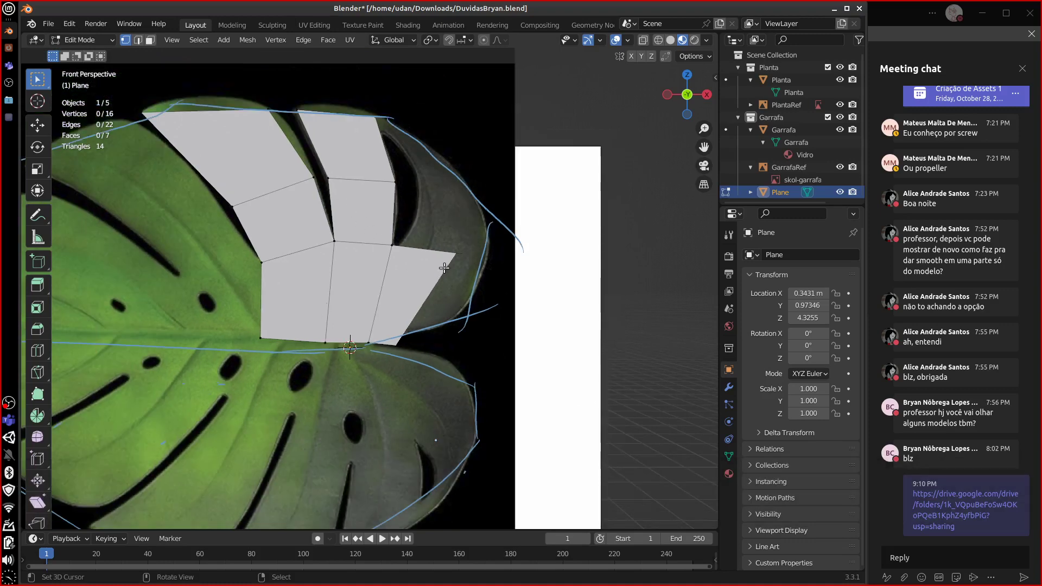
pyautogui.hotkey('ctrl', 'r')
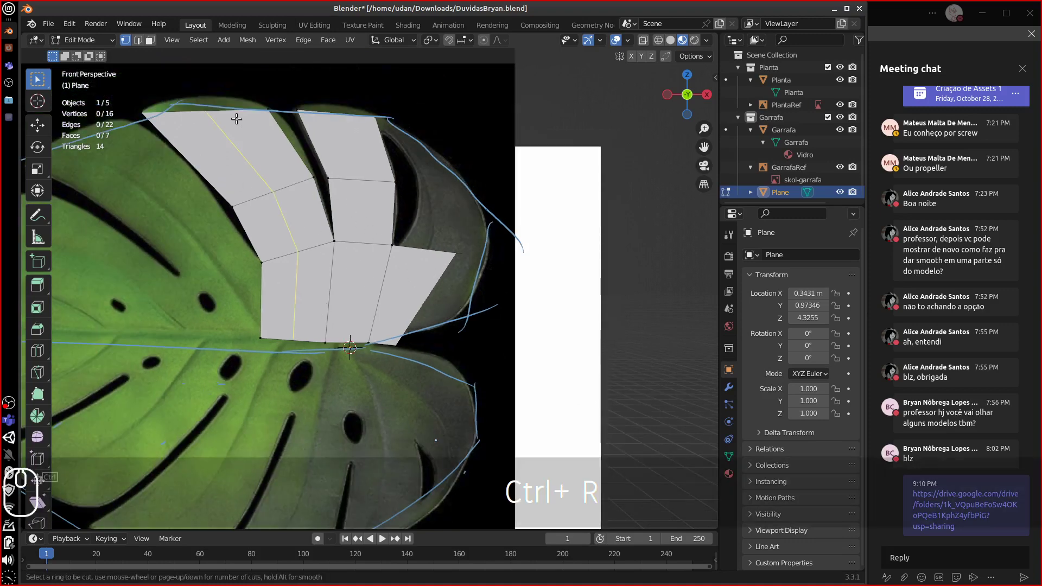
pyautogui.click(235, 117)
pyautogui.press('Escape')
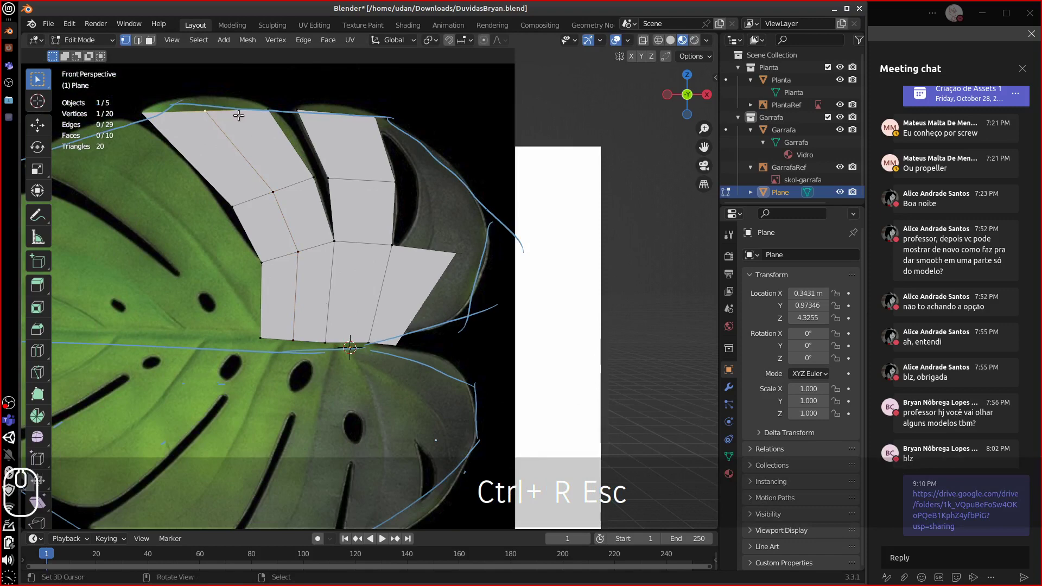
pyautogui.press('g')
pyautogui.click(232, 103)
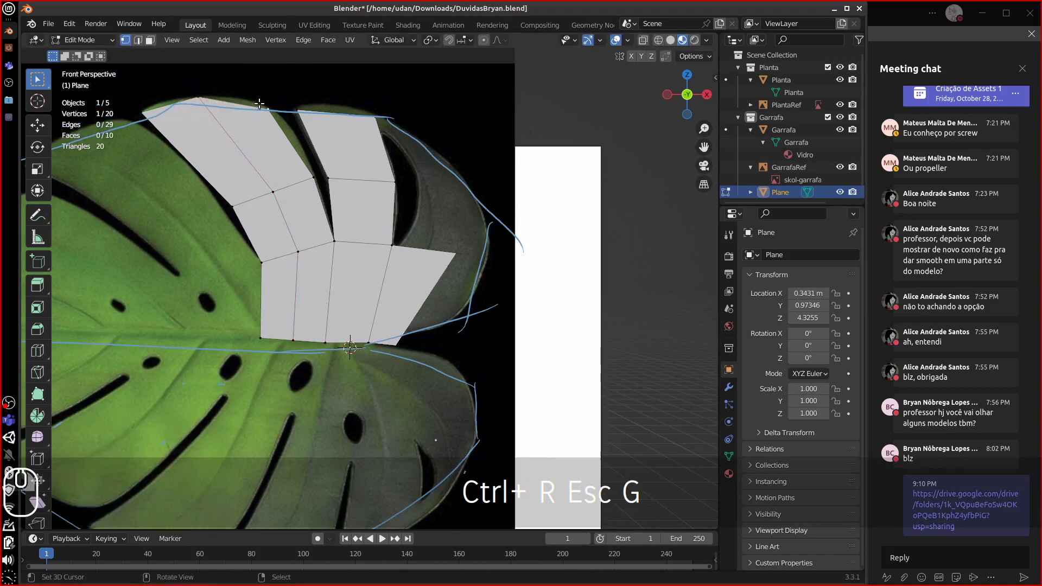
pyautogui.press('g')
pyautogui.click(247, 106)
pyautogui.press('g')
pyautogui.click(190, 111)
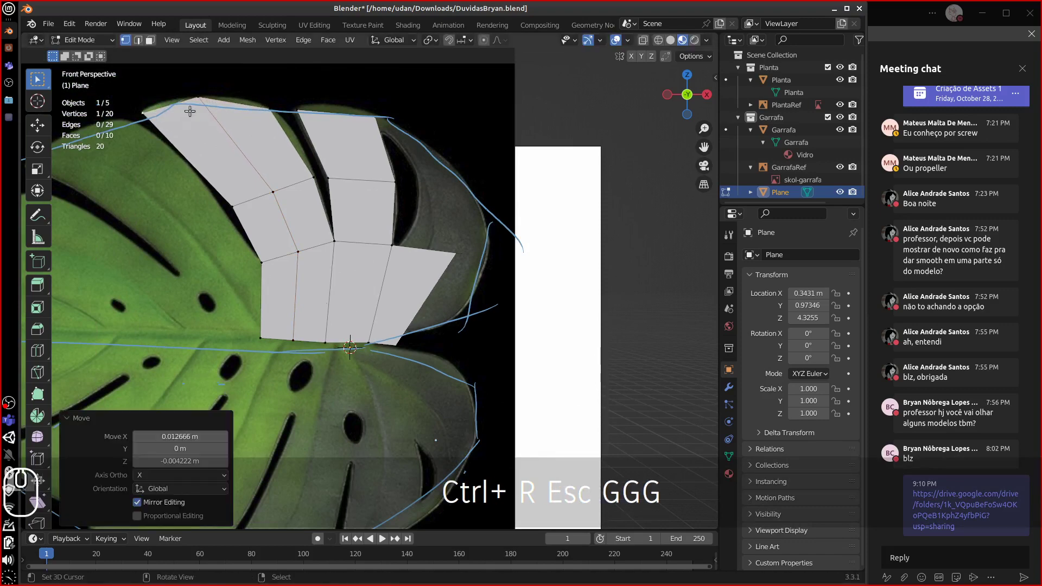
# - Loop-cut the right-hand strips and set that loop's top vertex onto the outline
pyautogui.hotkey('ctrl', 'r')
pyautogui.click(345, 125)
pyautogui.press('Escape')
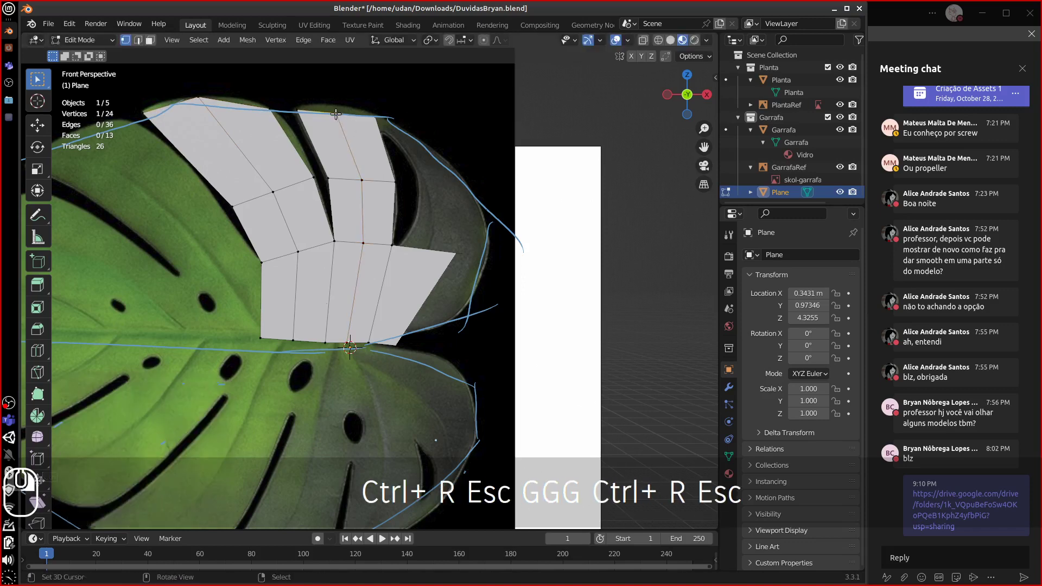
pyautogui.press('g')
pyautogui.click(358, 117)
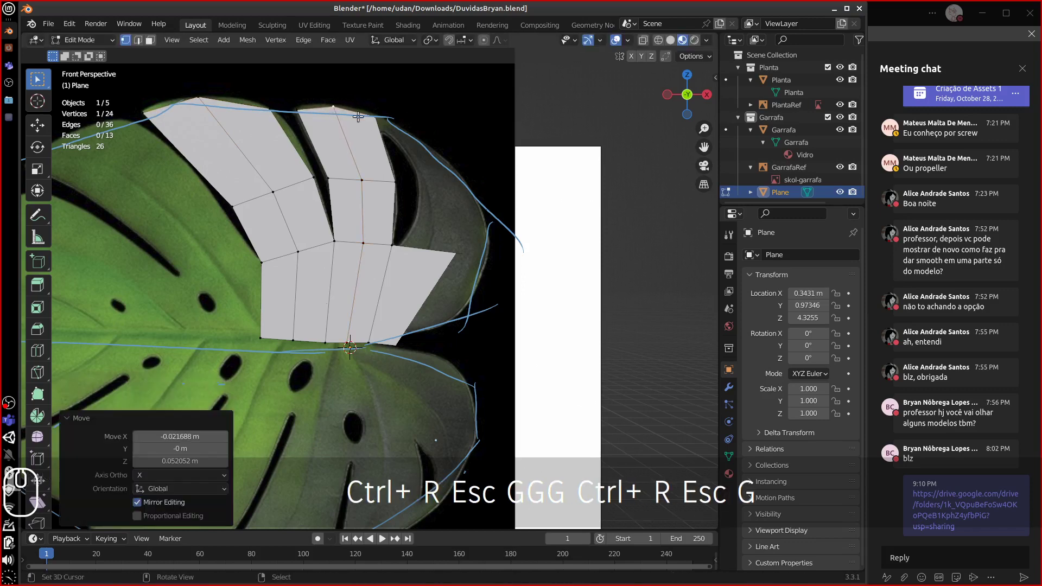
pyautogui.click(451, 263)
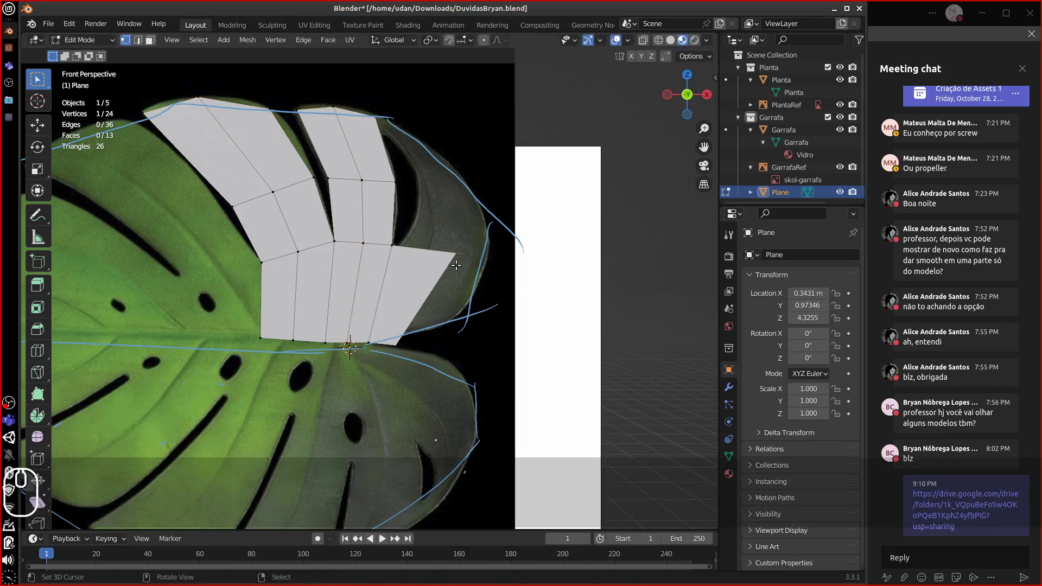
# - Tick In Front under the Plane's Viewport Display in Object Properties
pyautogui.click(733, 373)
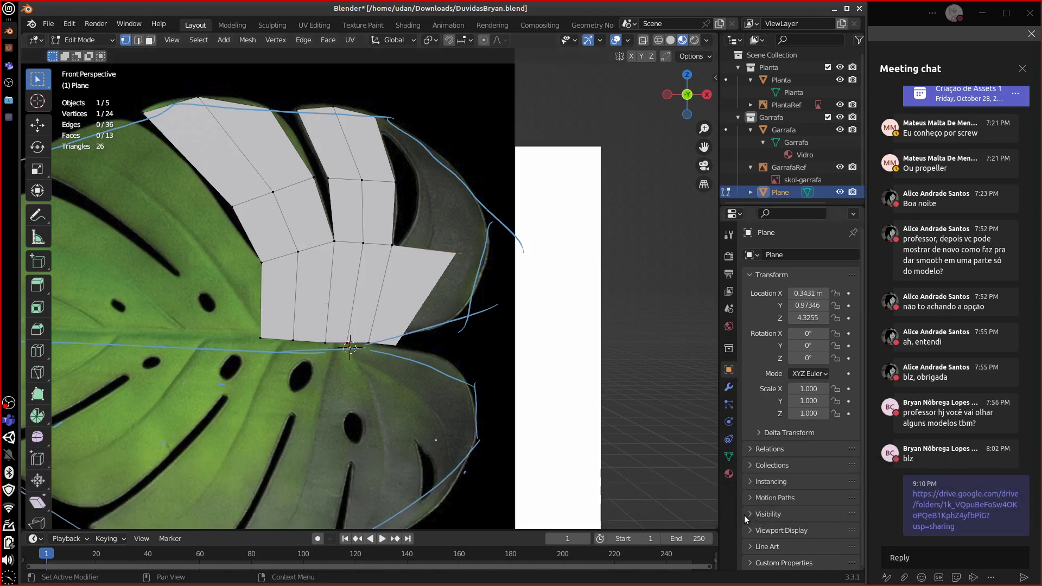
pyautogui.click(748, 514)
pyautogui.scroll(-3, 861, 478)
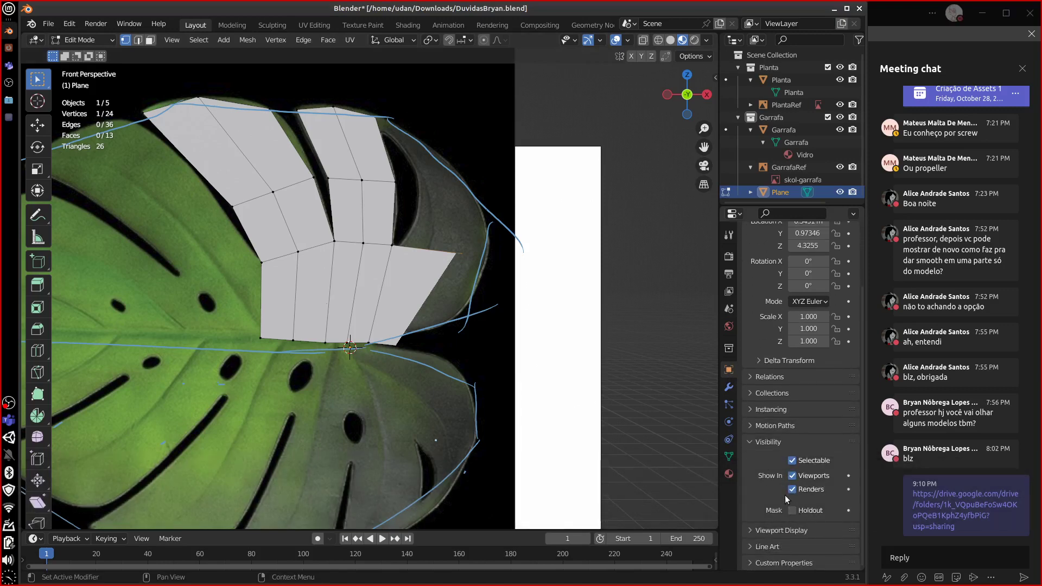
pyautogui.click(753, 444)
pyautogui.click(782, 530)
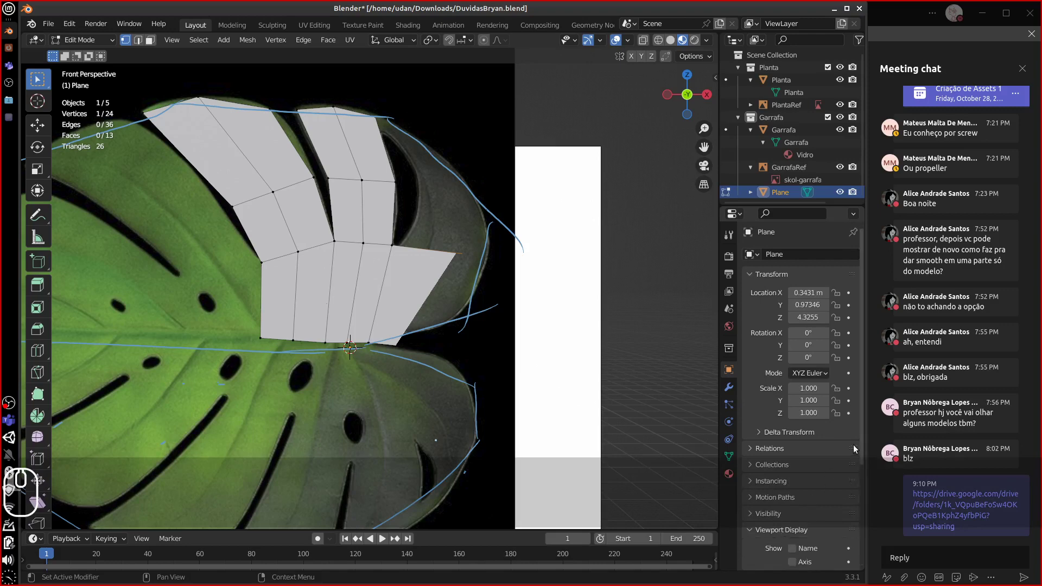
pyautogui.scroll(-6, 792, 510)
pyautogui.click(793, 483)
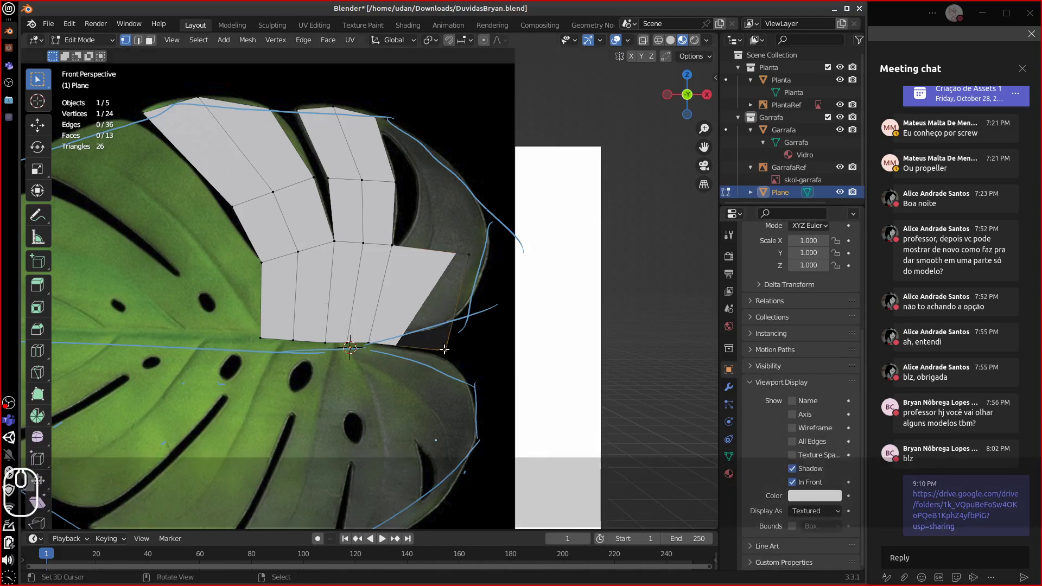
# - Reposition the mesh's right corner vertex toward the outline
pyautogui.press('g')
pyautogui.click(469, 259)
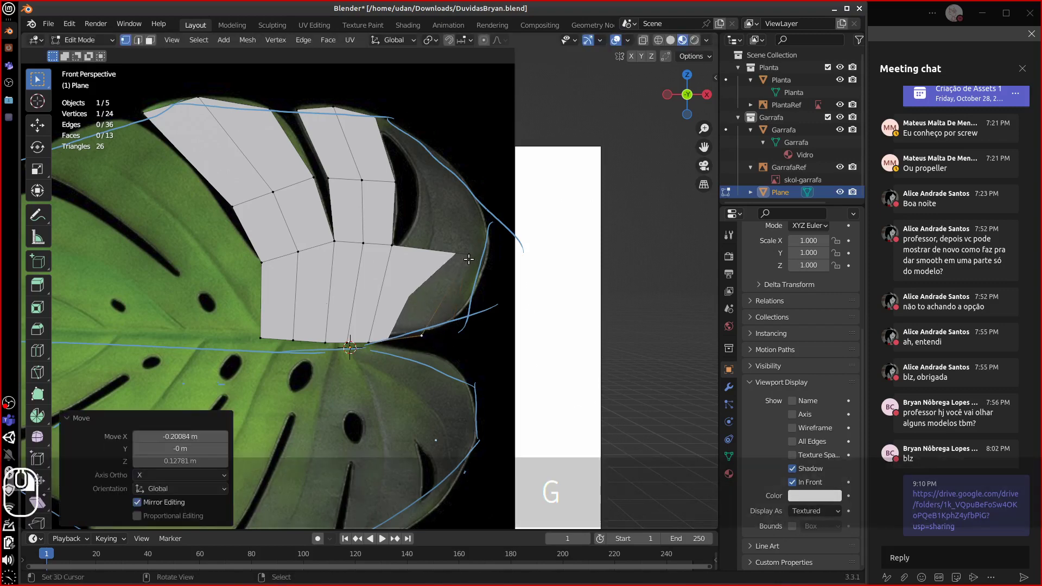
pyautogui.press('g')
pyautogui.click(410, 328)
pyautogui.press('g')
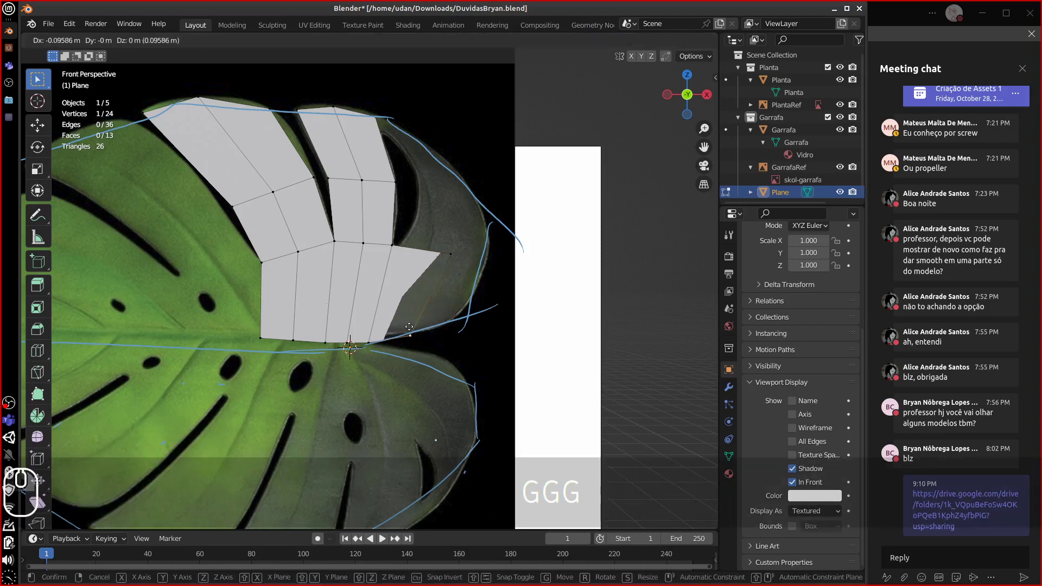
pyautogui.click(411, 326)
# - Extrude the upper-right edge into a new face along the outline and adjust its vertex
pyautogui.rightClick(432, 257)
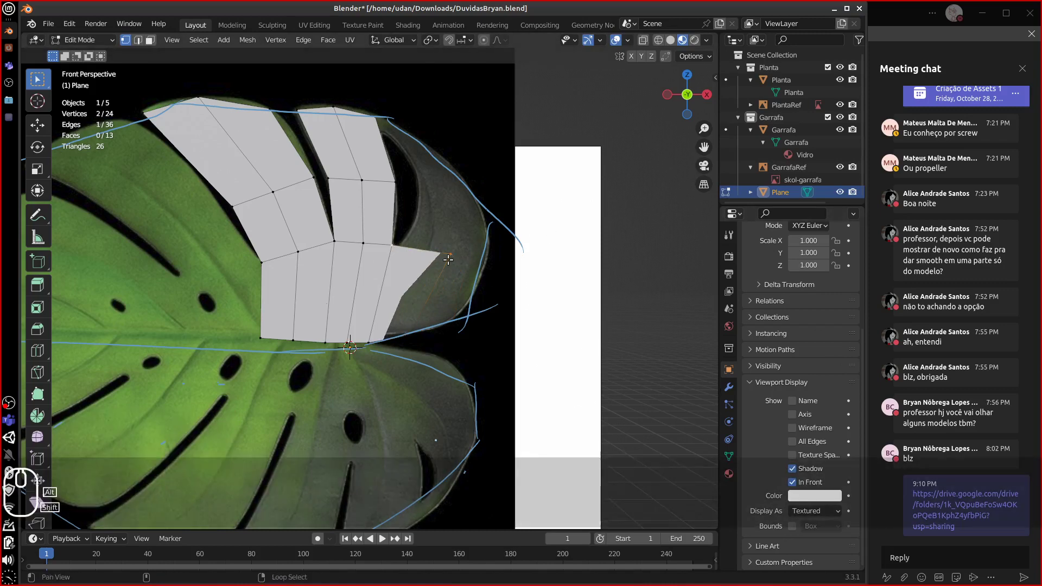
pyautogui.keyDown('alt'); pyautogui.keyDown('shift'); pyautogui.moveTo(448, 261); pyautogui.dragTo(431, 275); pyautogui.keyUp('shift'); pyautogui.keyUp('alt')
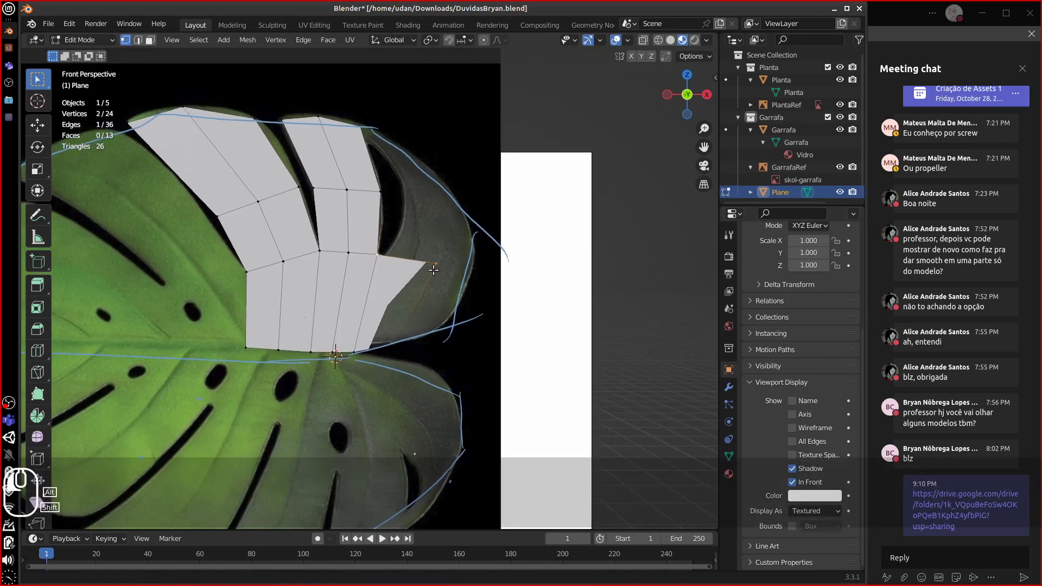
pyautogui.press('e')
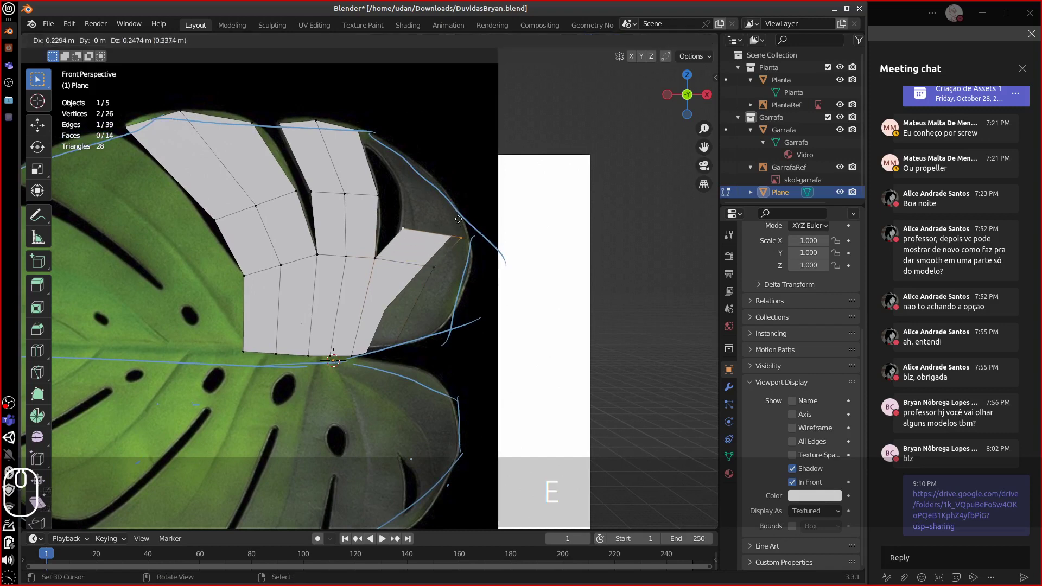
pyautogui.click(440, 211)
pyautogui.click(466, 215)
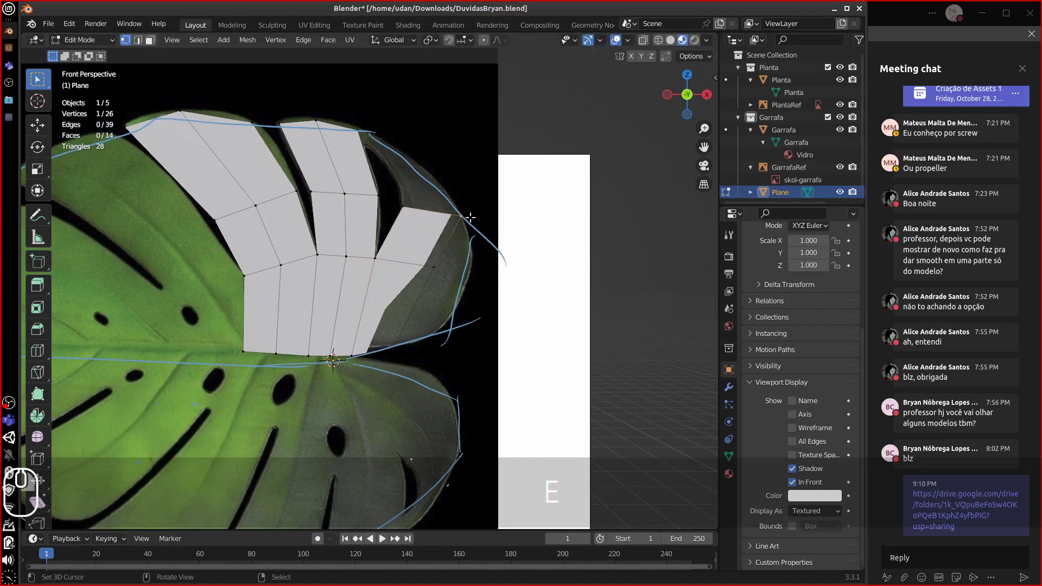
pyautogui.press('g')
pyautogui.click(437, 209)
pyautogui.press('g')
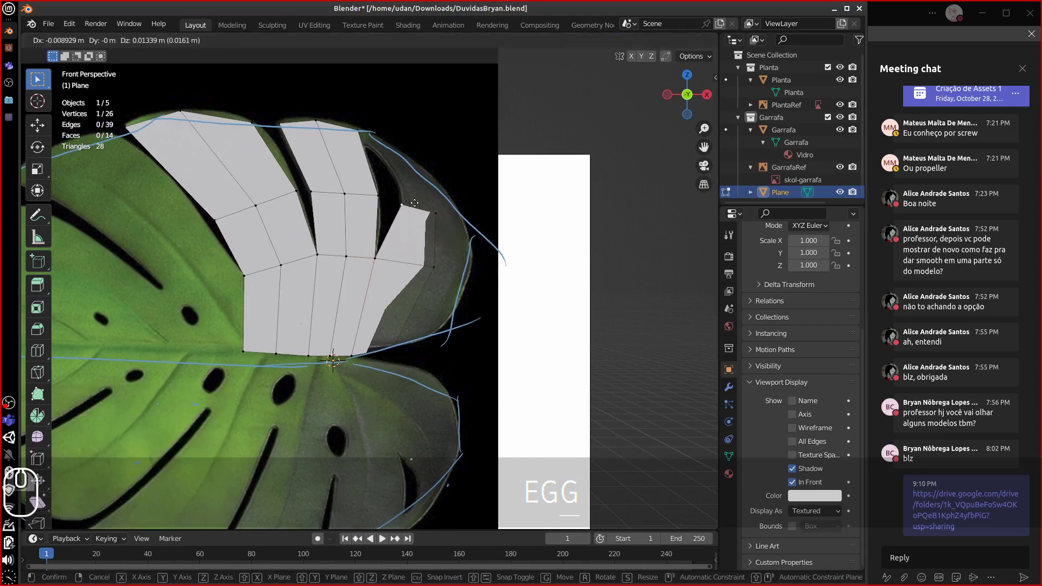
pyautogui.click(430, 209)
pyautogui.hotkey('ctrl', 'z')
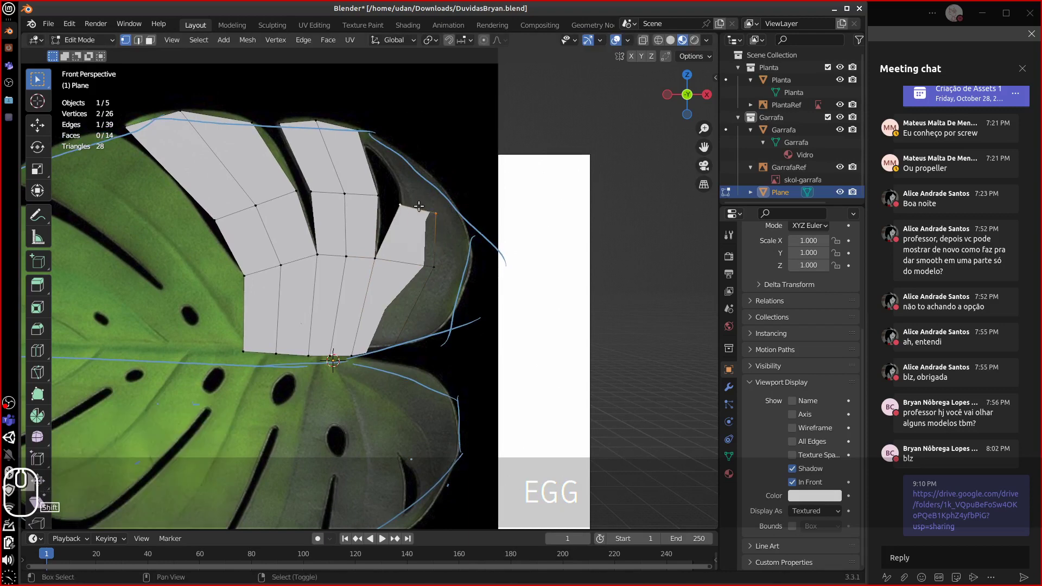
# - Extrude another face upward toward the leaf edge and fit its outer vertex
pyautogui.press('e')
pyautogui.click(413, 152)
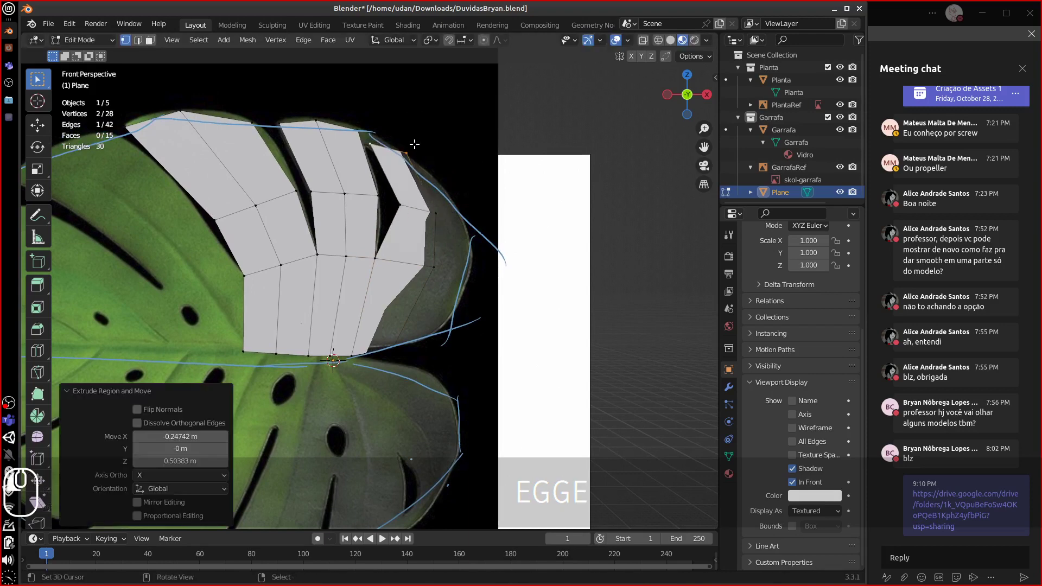
pyautogui.click(422, 151)
pyautogui.press('g')
pyautogui.click(429, 164)
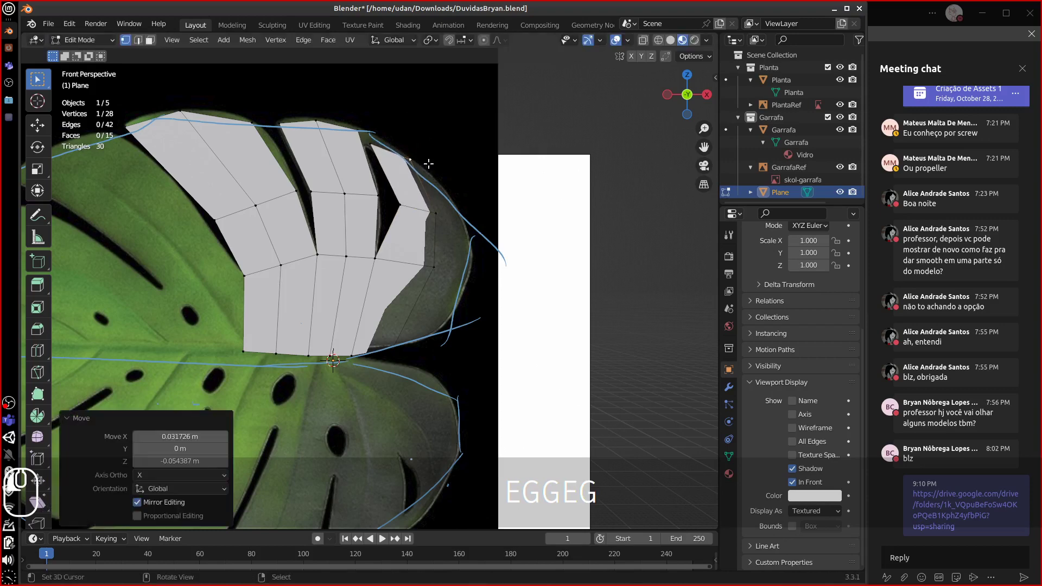
pyautogui.press('g')
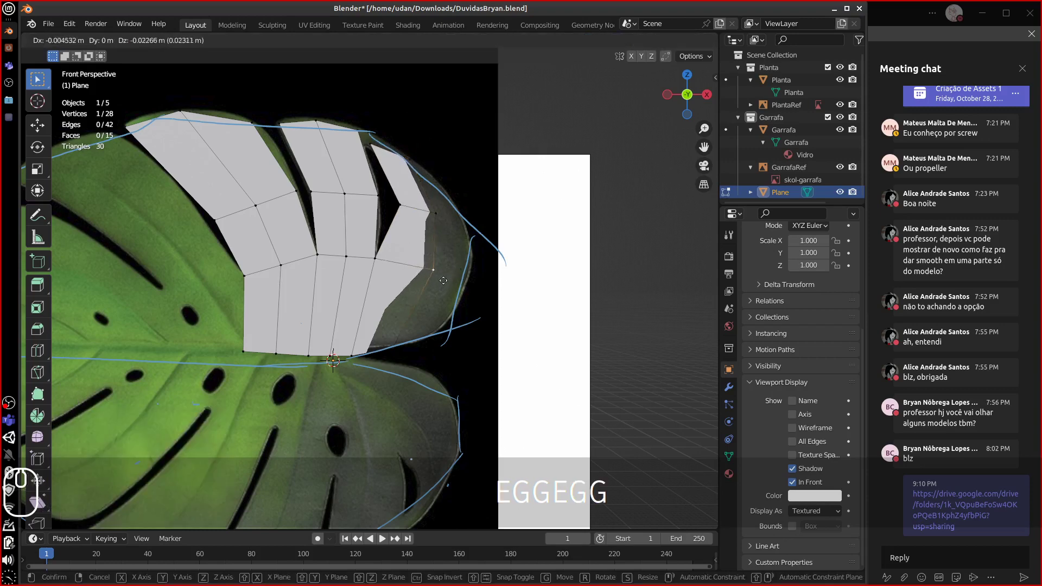
pyautogui.click(445, 278)
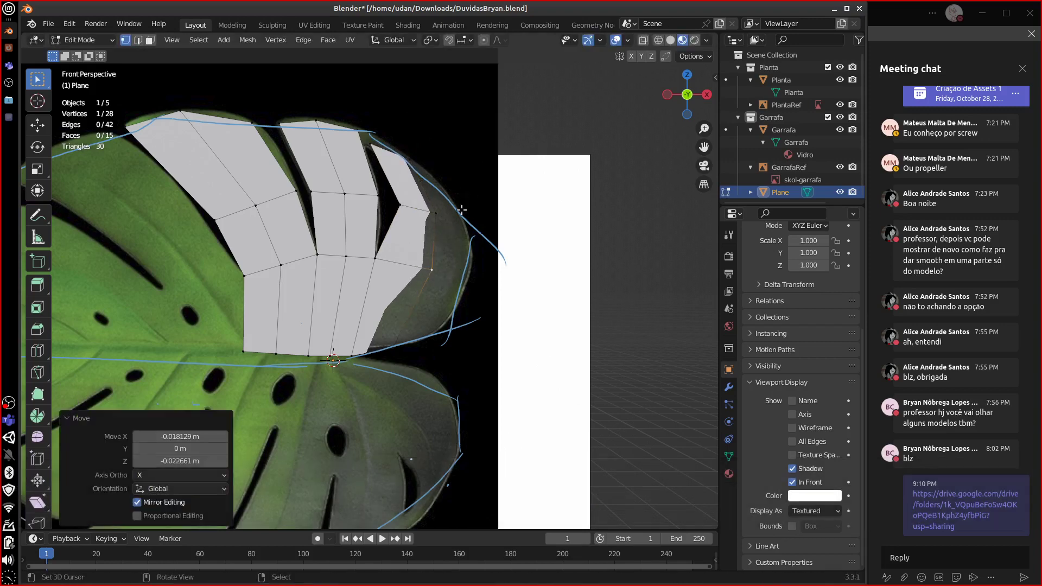
# - Extrude the selected edges over the right lobe and settle the new vertex on the blue outline
pyautogui.keyDown('shift'); pyautogui.click(441, 218); pyautogui.keyUp('shift')
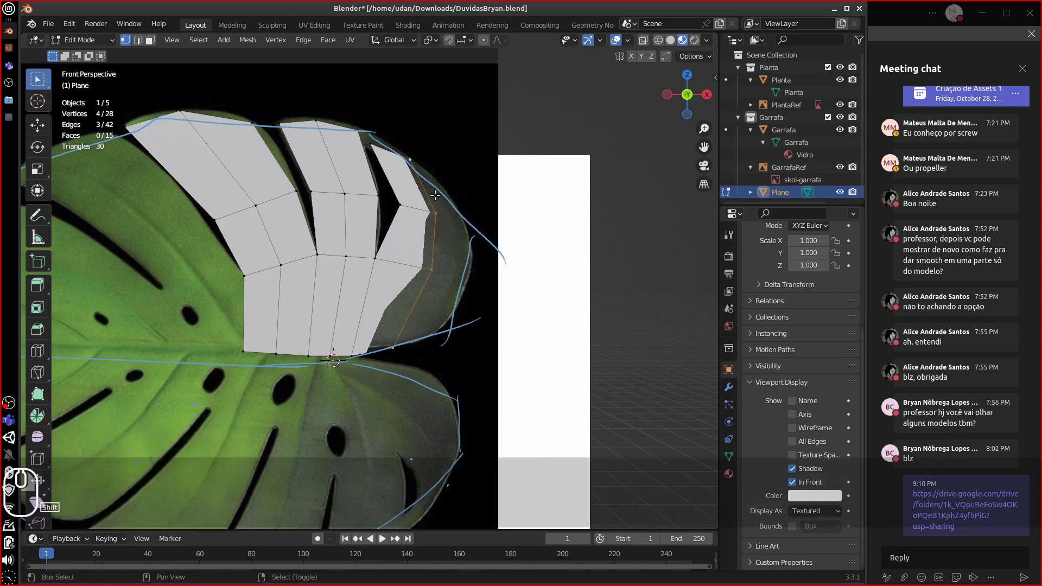
pyautogui.press('e')
pyautogui.click(470, 278)
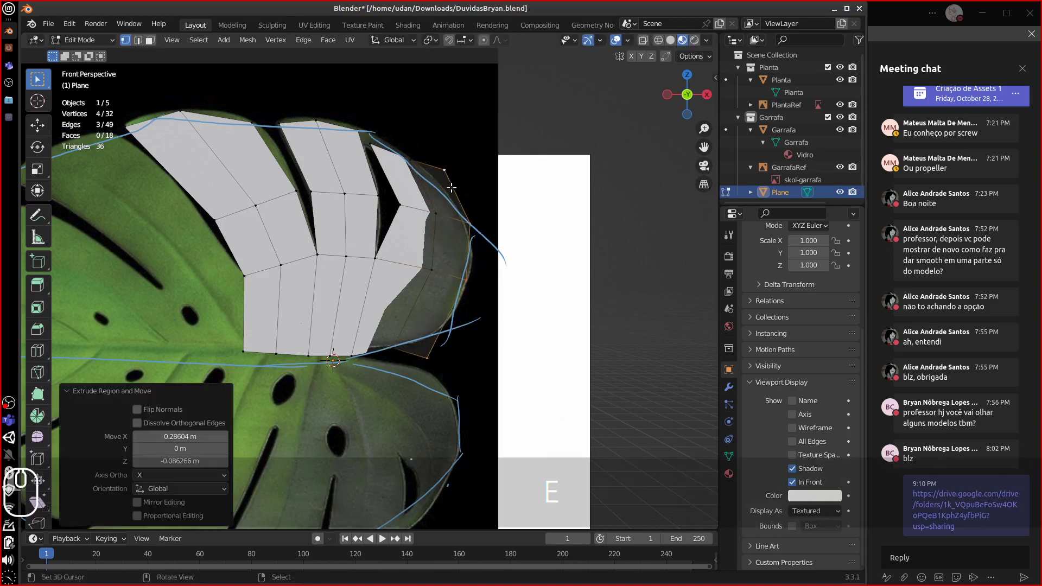
pyautogui.click(446, 171)
pyautogui.press('g')
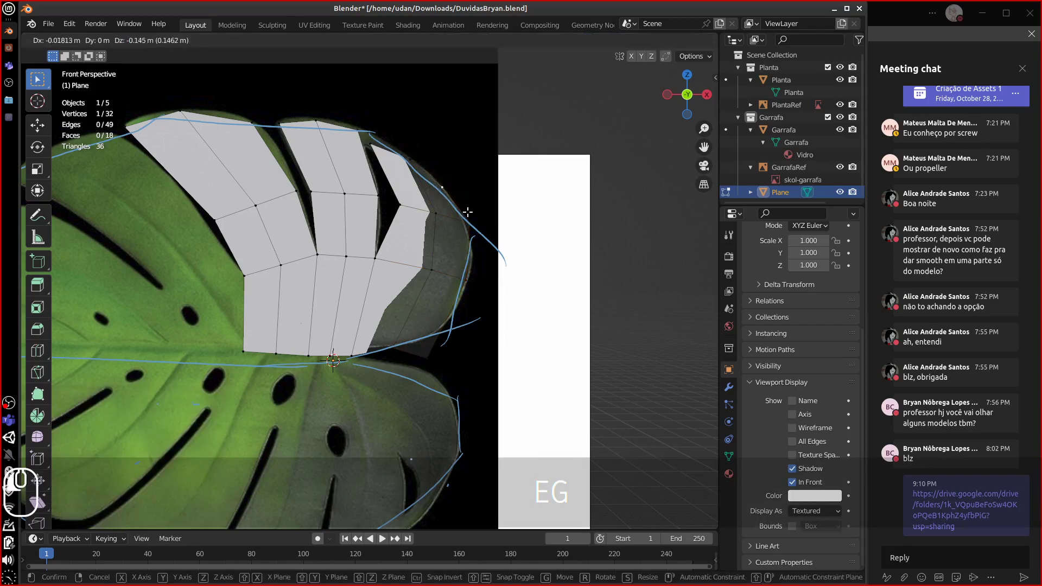
pyautogui.click(477, 239)
pyautogui.press('g')
pyautogui.click(464, 283)
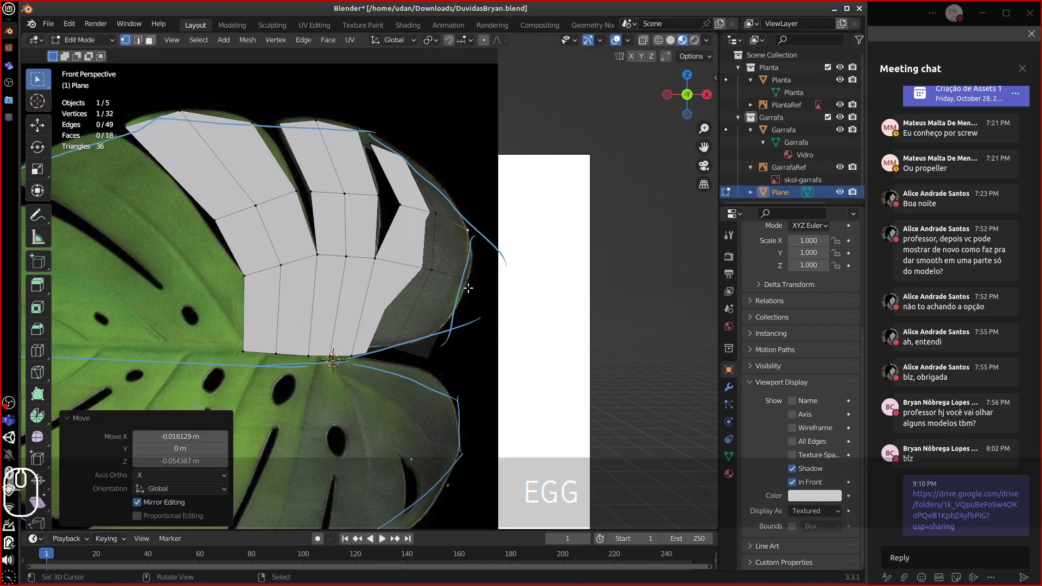
pyautogui.press('g')
pyautogui.rightClick(446, 345)
pyautogui.press('g')
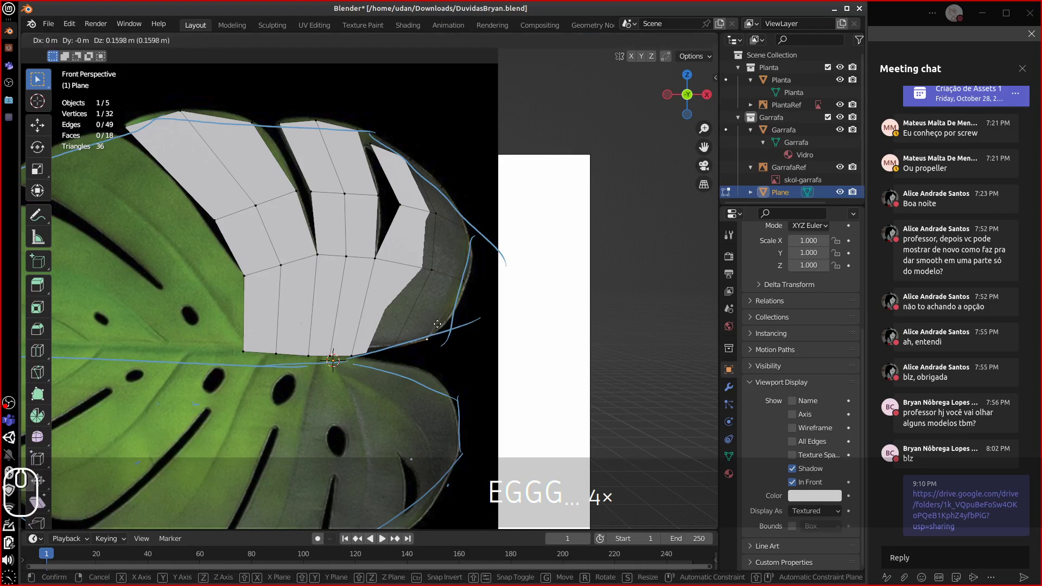
pyautogui.click(423, 320)
pyautogui.keyDown('shift'); pyautogui.moveTo(342, 285); pyautogui.dragTo(380, 249, button='middle'); pyautogui.keyUp('shift')
# - Extrude a midrib edge leftward into a new face and reposition its new corner vertex
pyautogui.keyDown('shift'); pyautogui.click(378, 295); pyautogui.keyUp('shift')
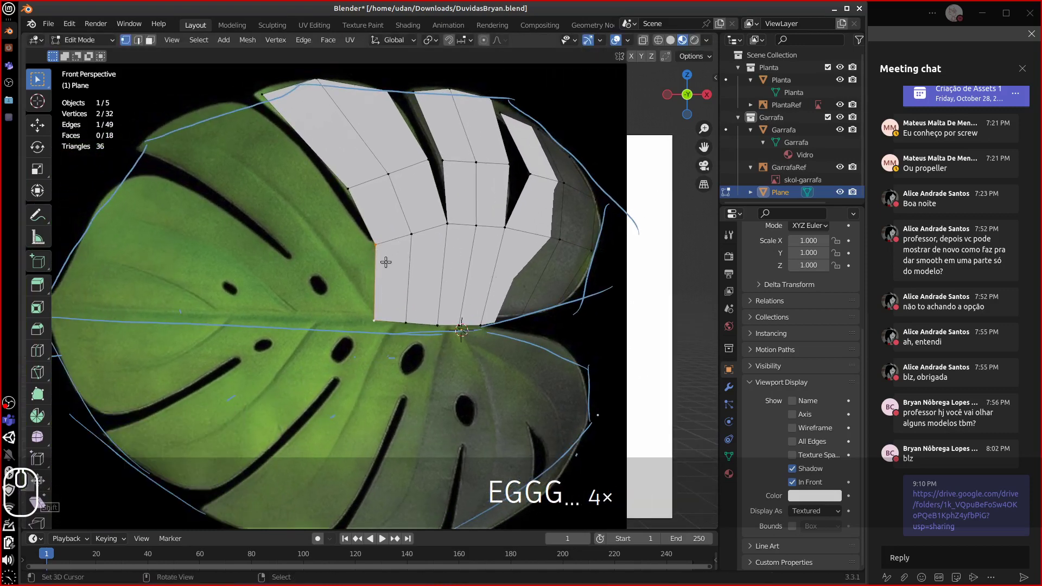
pyautogui.press('e')
pyautogui.click(303, 272)
pyautogui.click(297, 317)
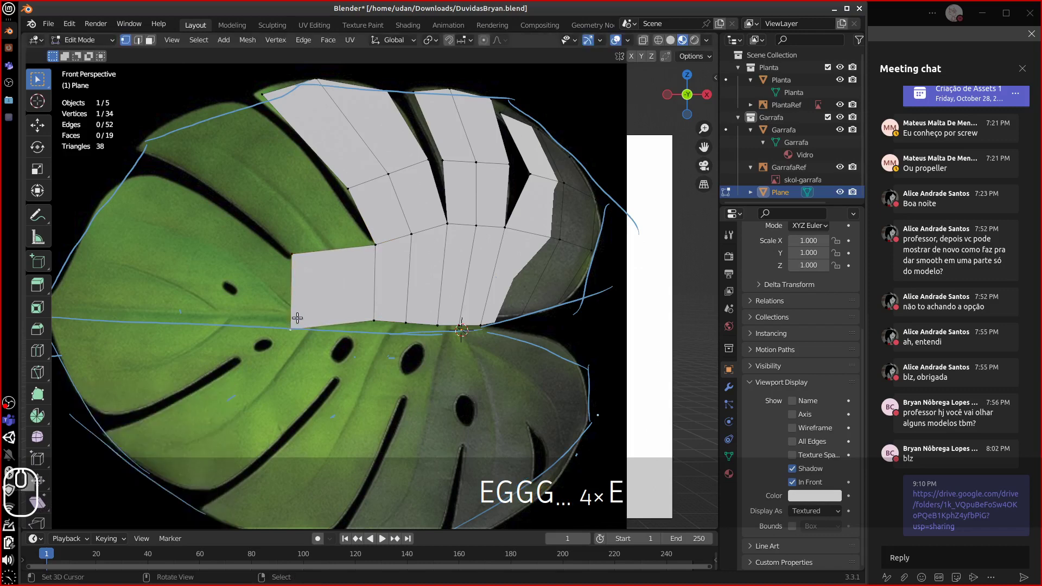
pyautogui.press('g')
pyautogui.click(326, 315)
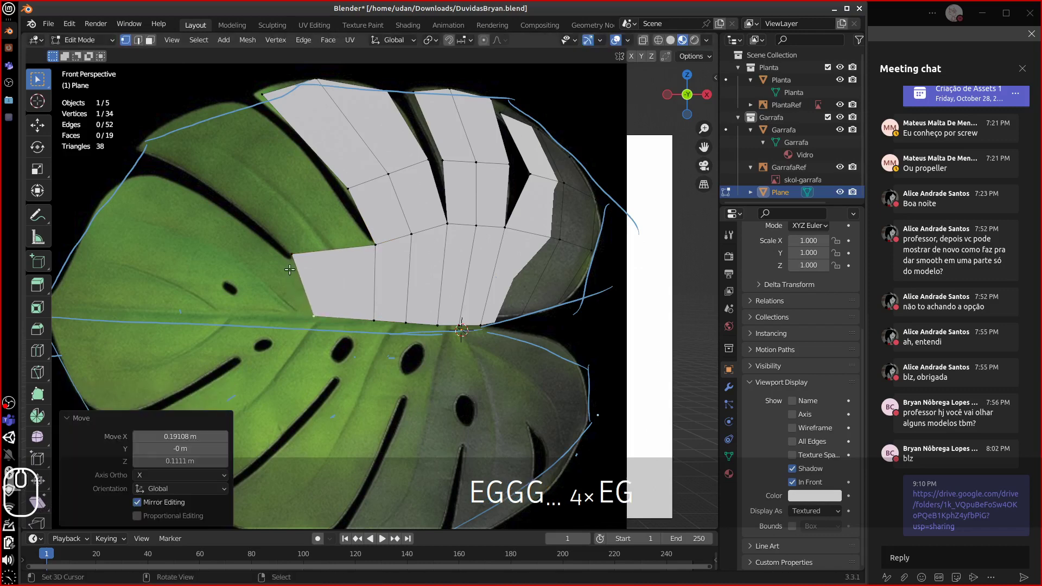
pyautogui.press('g')
pyautogui.click(288, 276)
# - Extrude the neighbouring edge up-left over the leaf and place its new outer vertex
pyautogui.keyDown('shift'); pyautogui.click(376, 248); pyautogui.keyUp('shift')
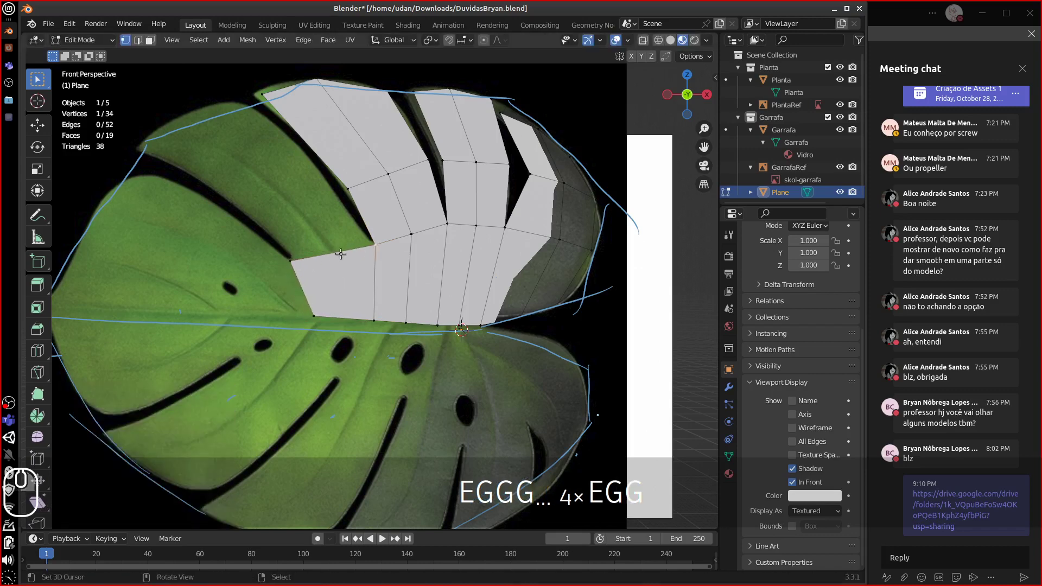
pyautogui.press('e')
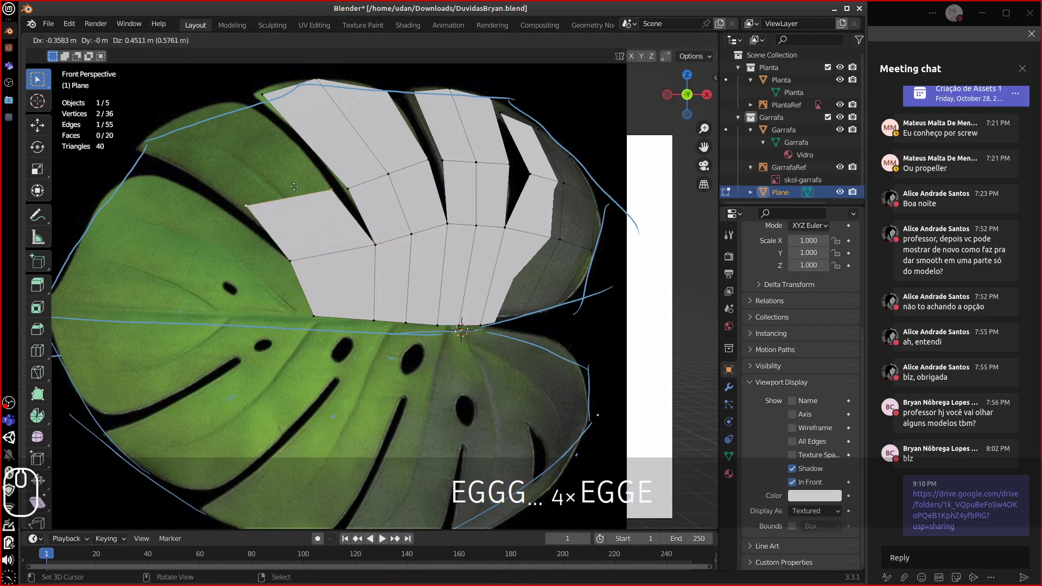
pyautogui.click(245, 200)
pyautogui.click(246, 201)
pyautogui.press('g')
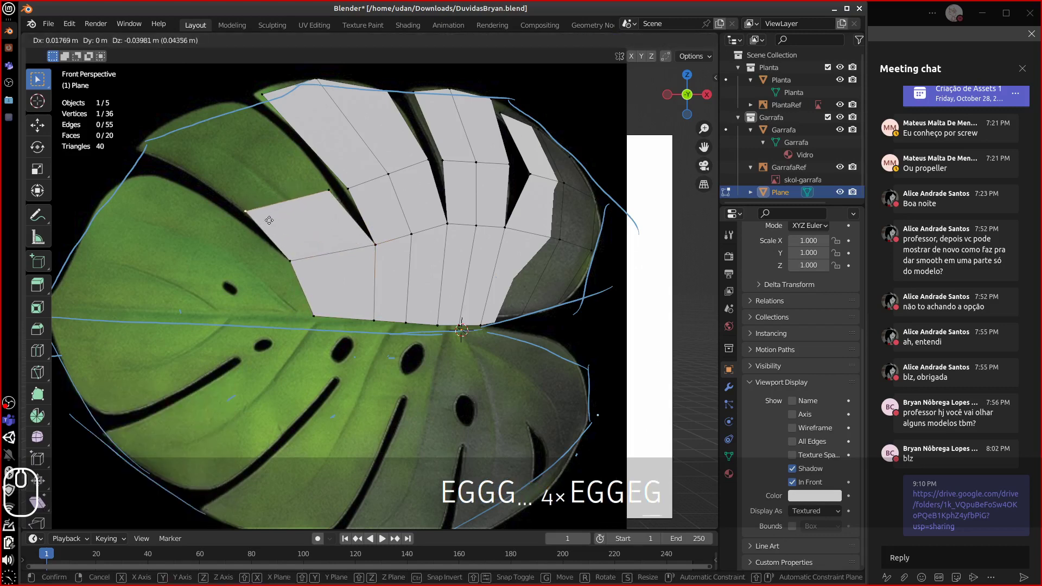
pyautogui.click(310, 203)
pyautogui.press('g')
pyautogui.click(329, 189)
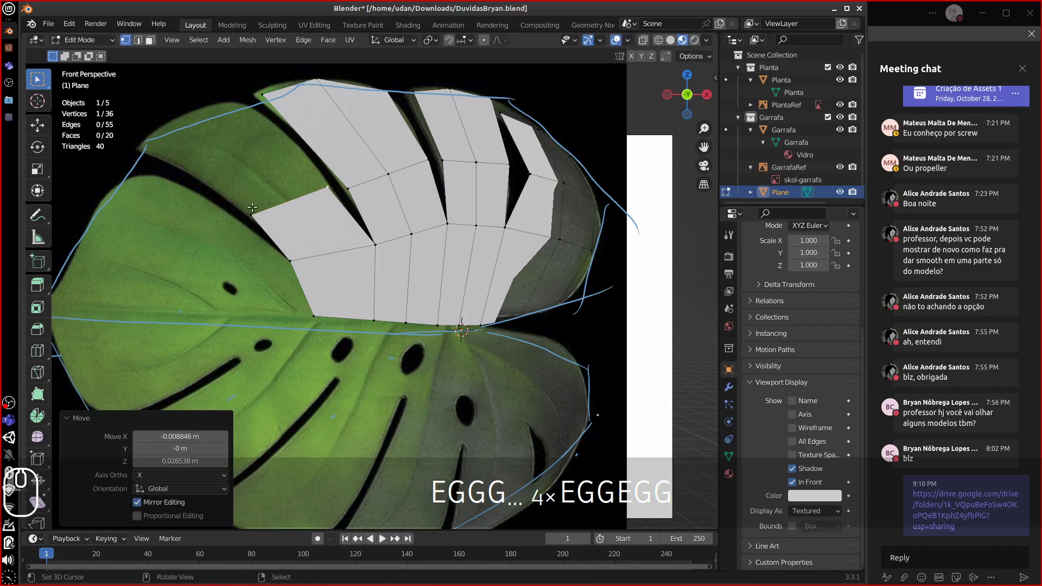
# - Extrude the left edge further up-left toward the leaf margin
pyautogui.keyDown('shift'); pyautogui.click(253, 213); pyautogui.keyUp('shift')
pyautogui.press('r')
pyautogui.press('Escape')
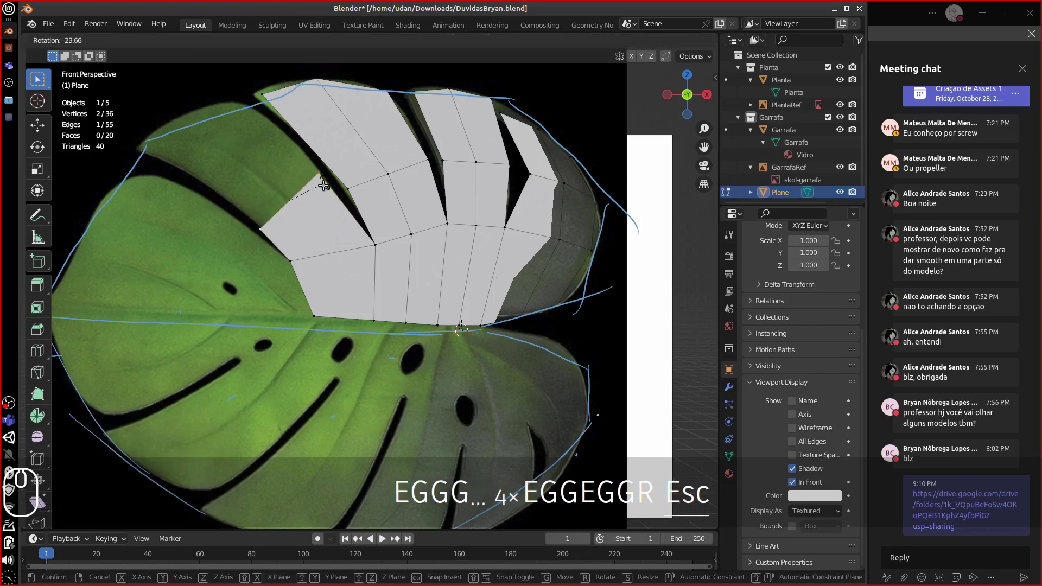
pyautogui.press('e')
pyautogui.click(190, 135)
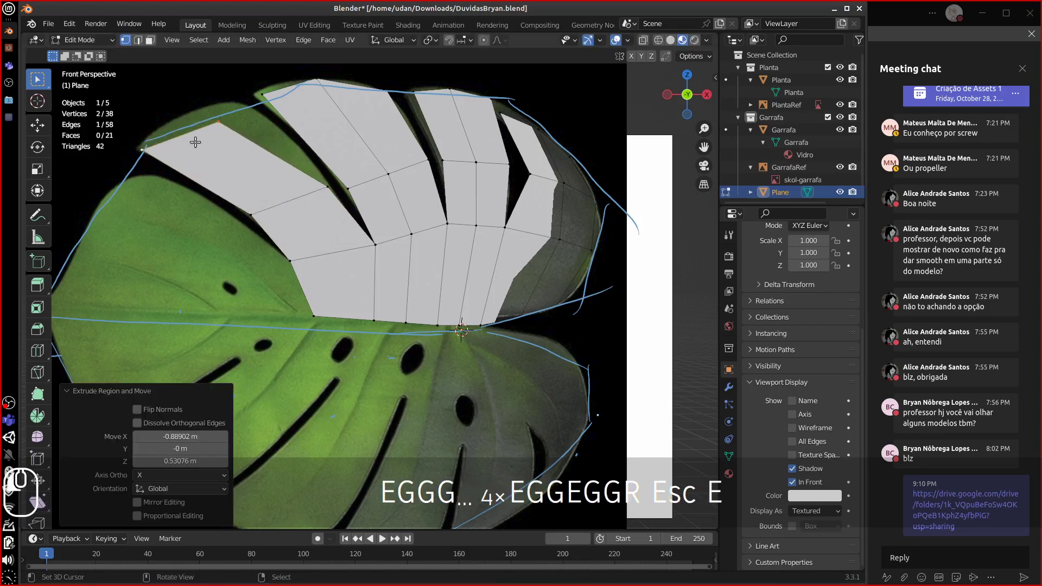
# - Move the new outer vertex until it sits on the blue outline
pyautogui.click(213, 126)
pyautogui.press('g')
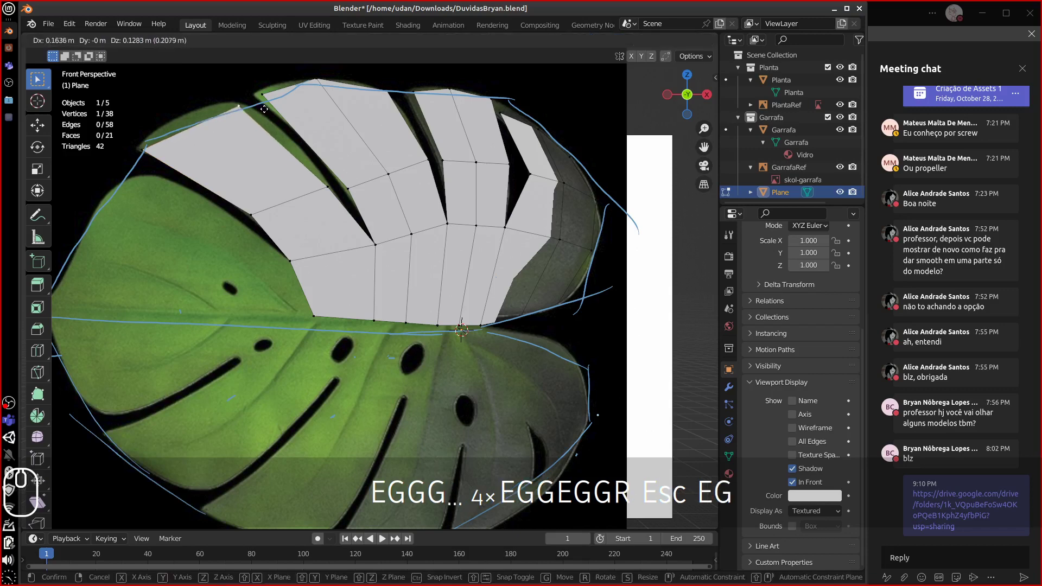
pyautogui.click(261, 111)
pyautogui.press('g')
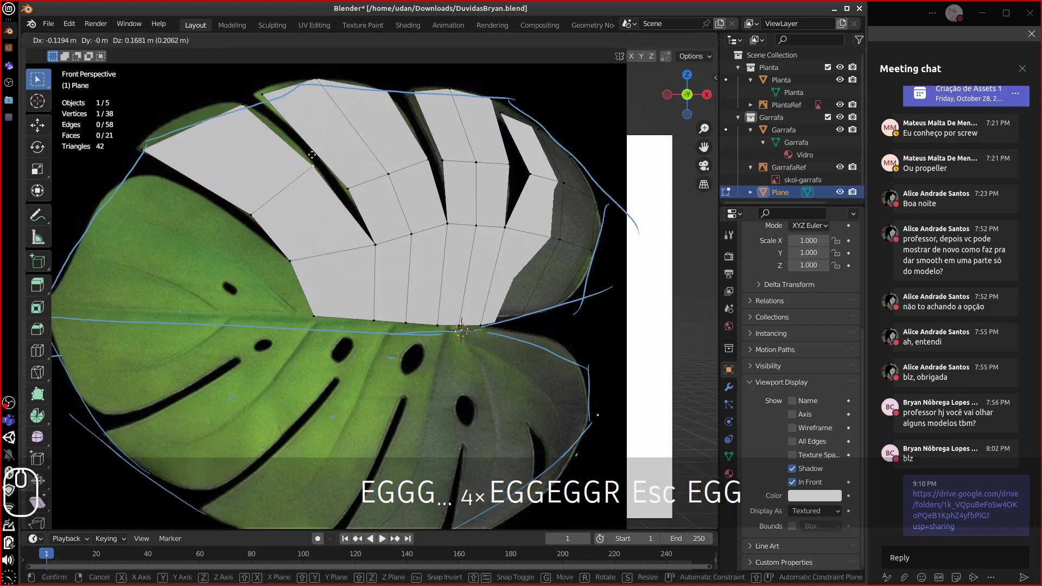
pyautogui.click(254, 210)
pyautogui.press('g')
pyautogui.click(202, 173)
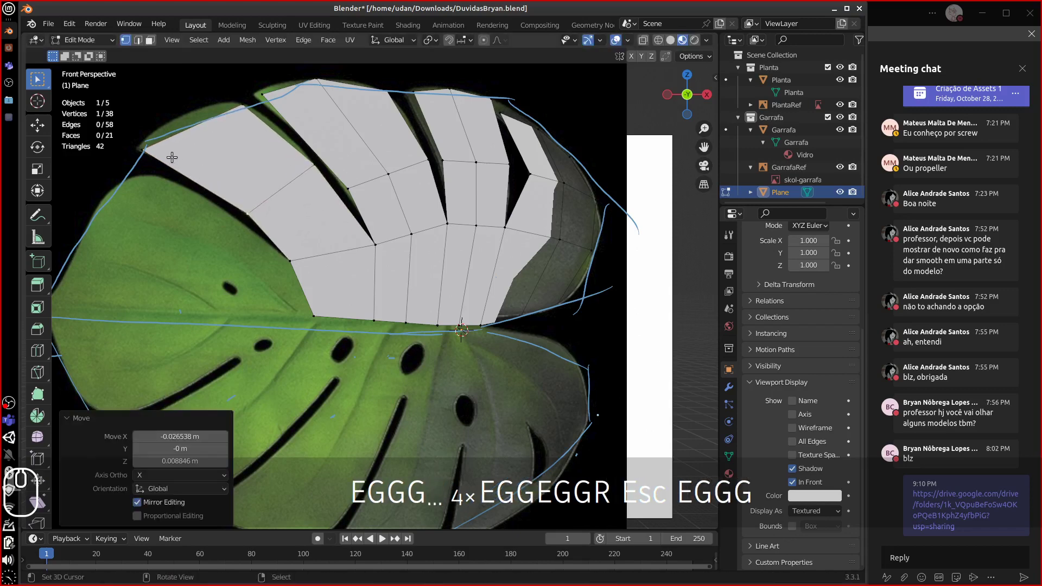
pyautogui.press('g')
pyautogui.click(297, 188)
# - Cut a centred edge loop across the left faces and pull the outer corner left onto the leaf edge
pyautogui.hotkey('ctrl', 'r')
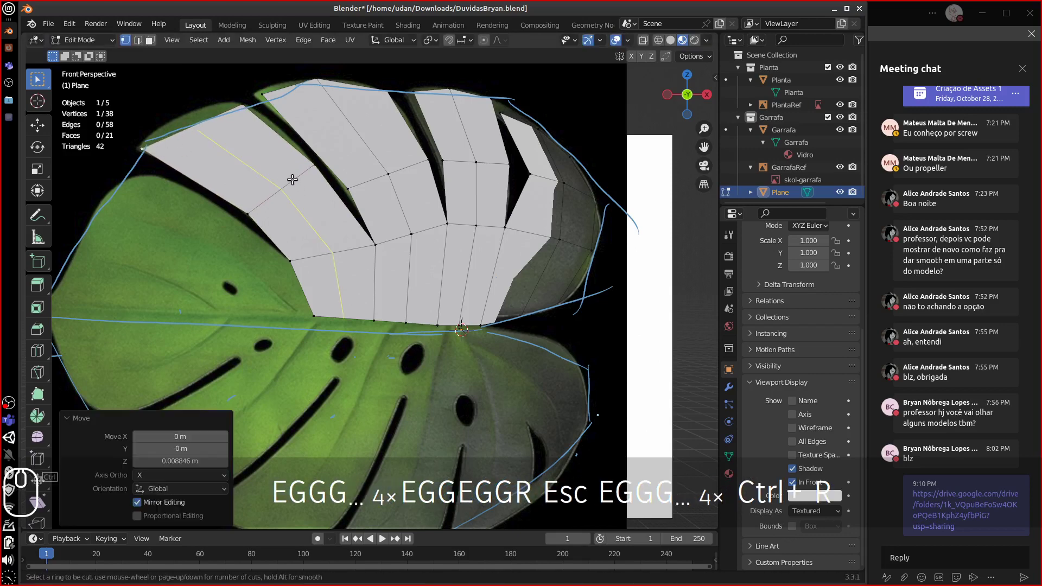
pyautogui.click(280, 187)
pyautogui.press('Escape')
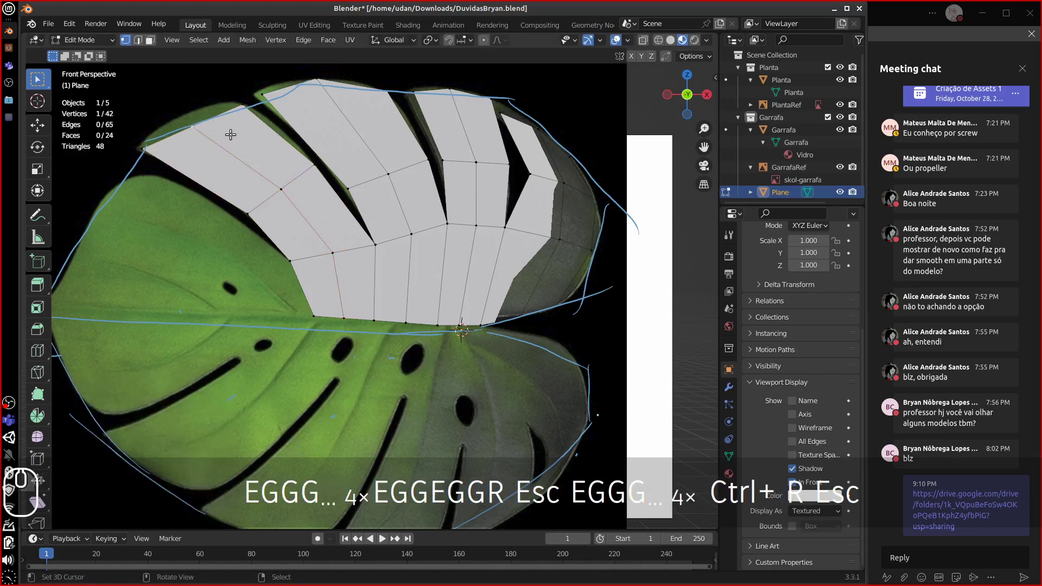
pyautogui.press('g')
pyautogui.click(156, 143)
pyautogui.press('g')
pyautogui.click(150, 142)
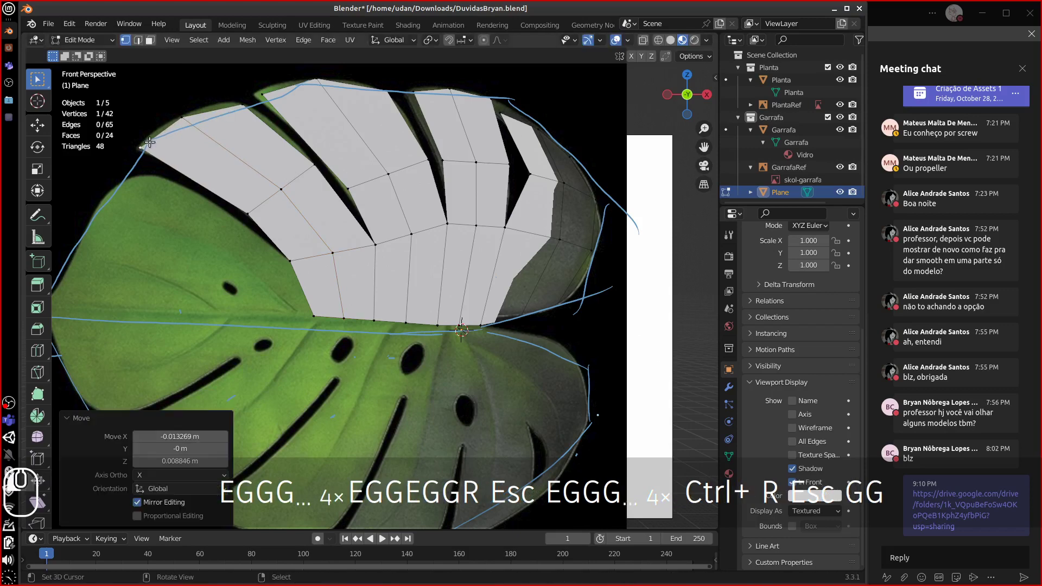
# - Extrude a strip of faces leftward along the midrib to near the leaf tip
pyautogui.keyDown('shift'); pyautogui.moveTo(337, 261); pyautogui.dragTo(345, 250, button='middle'); pyautogui.keyUp('shift')
pyautogui.rightClick(302, 261)
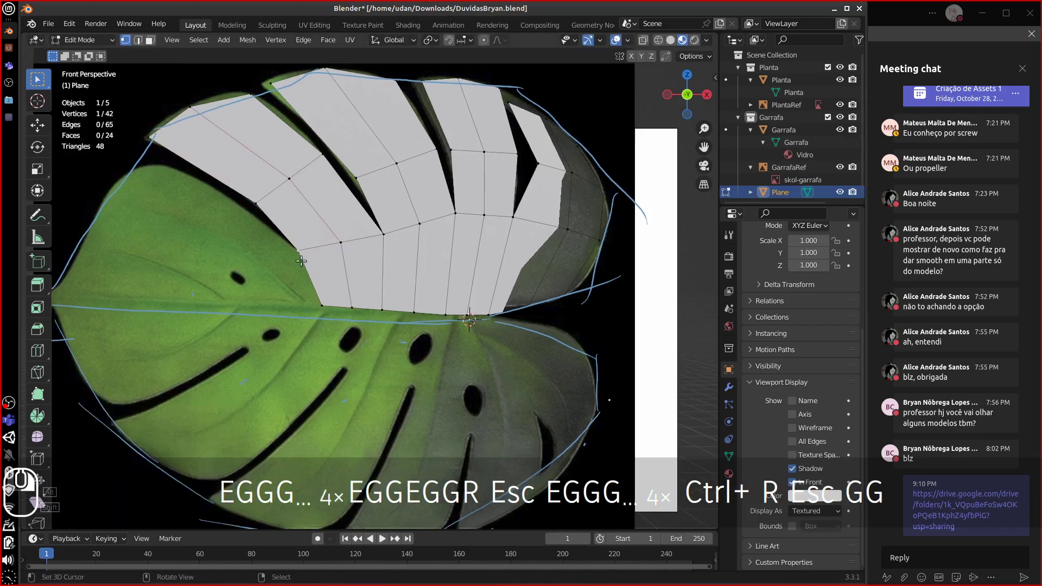
pyautogui.keyDown('shift'); pyautogui.moveTo(320, 289); pyautogui.dragTo(326, 277, button='middle'); pyautogui.keyUp('shift')
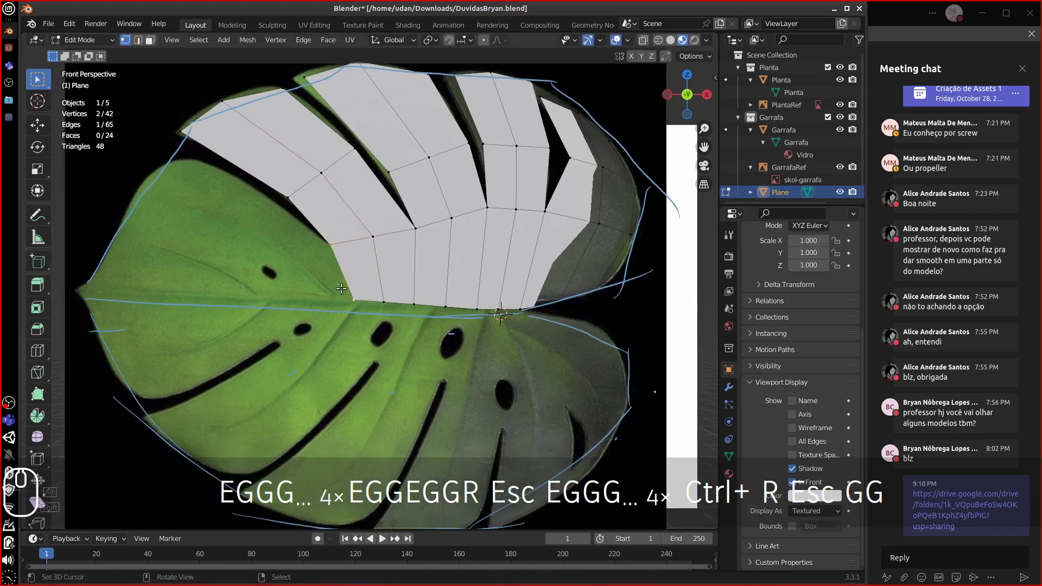
pyautogui.press('e')
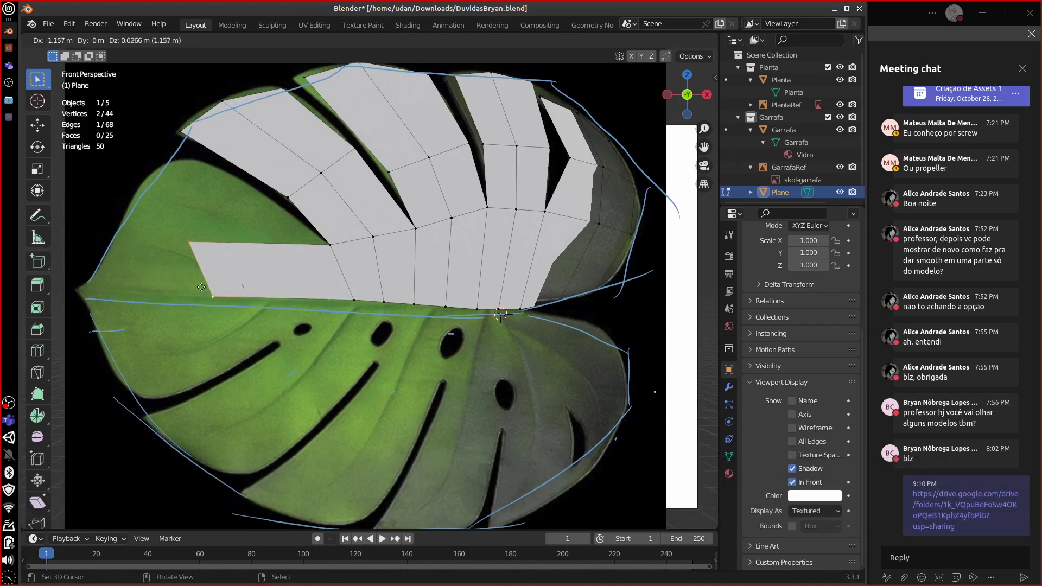
pyautogui.click(207, 283)
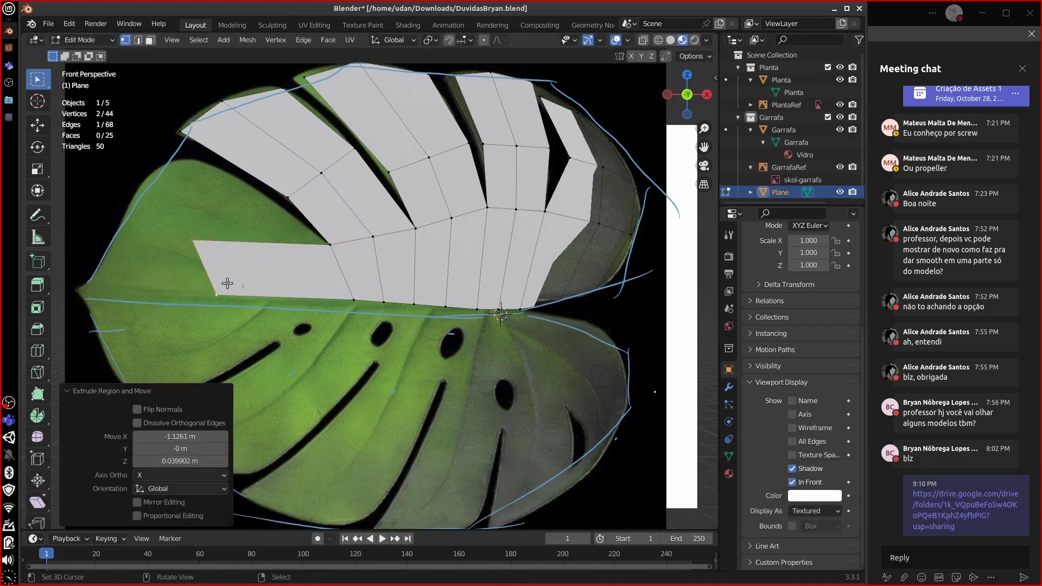
pyautogui.press('e')
pyautogui.click(100, 279)
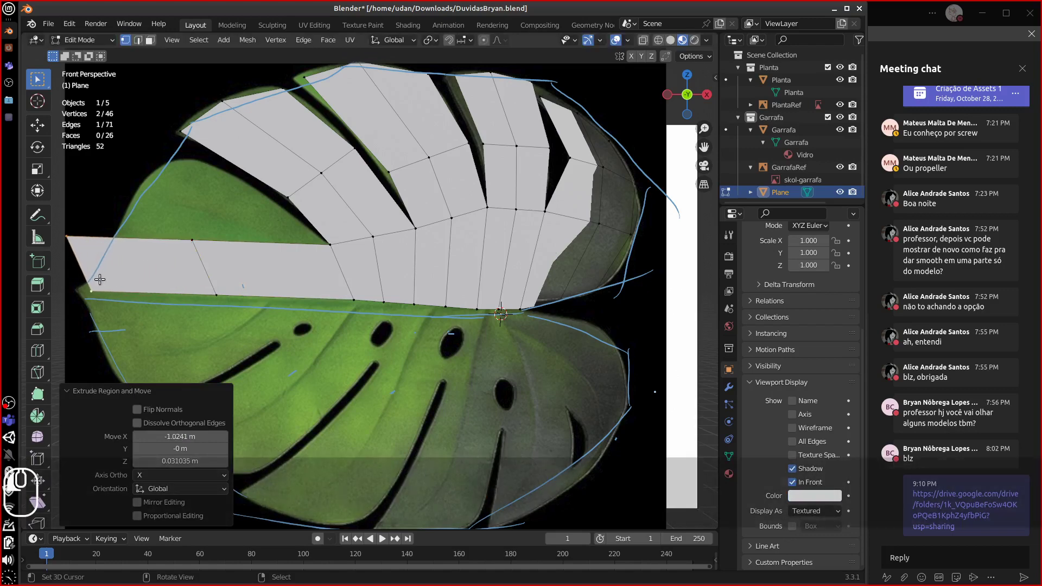
# - Shape the strip's end and corner vertices to the leaf tip and shift its bottom vertex left
pyautogui.click(65, 234)
pyautogui.press('e')
pyautogui.click(129, 236)
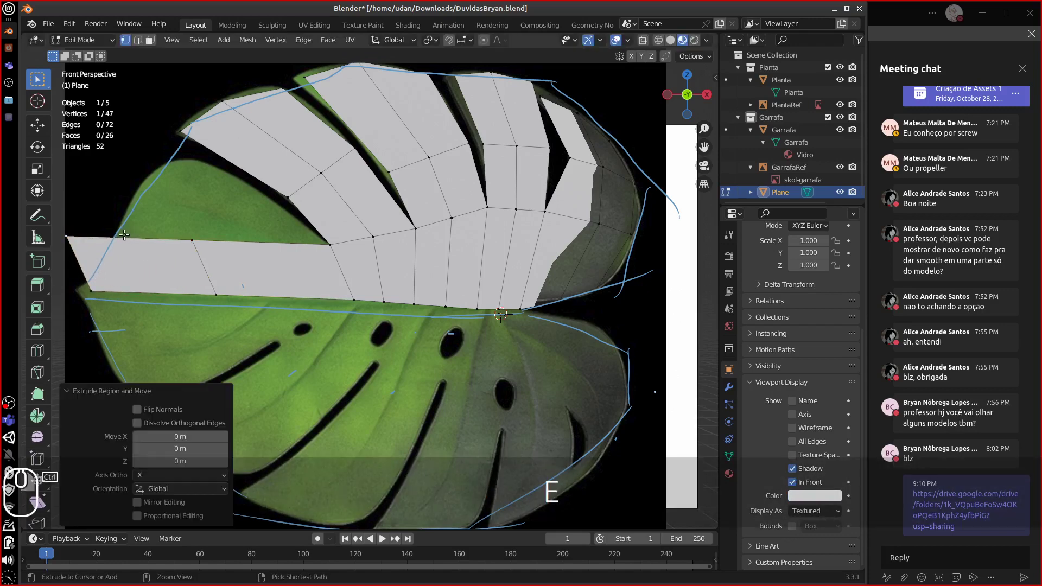
pyautogui.hotkey('ctrl', 'z')
pyautogui.press('g')
pyautogui.click(146, 239)
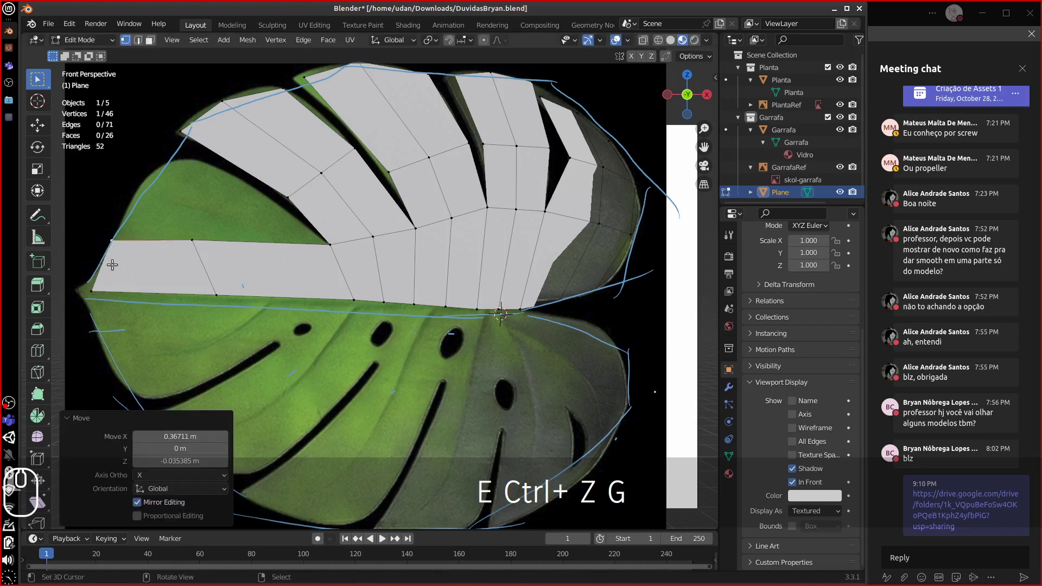
pyautogui.rightClick(99, 285)
pyautogui.press('g')
pyautogui.click(87, 285)
pyautogui.rightClick(224, 296)
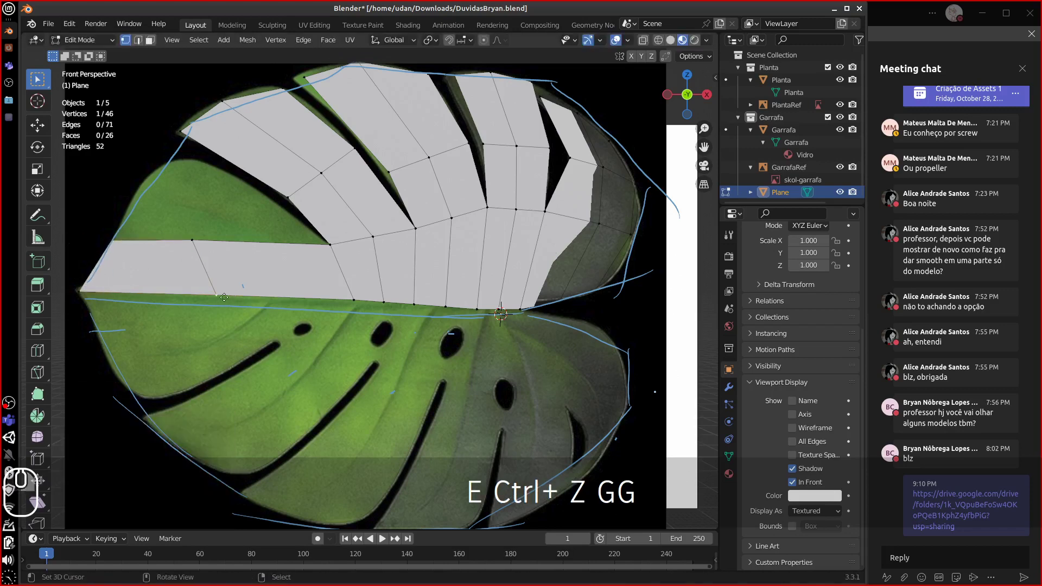
pyautogui.press('g')
pyautogui.click(205, 294)
# - Extrude the strip's three upper vertices up-left into faces covering the upper-left leaf
pyautogui.rightClick(190, 244)
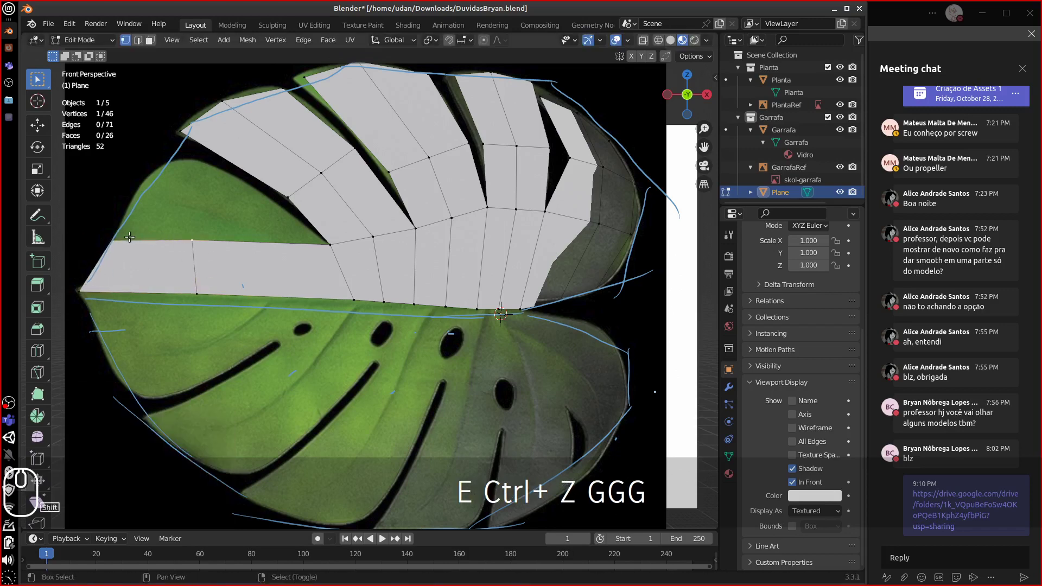
pyautogui.keyDown('shift'); pyautogui.rightClick(320, 249); pyautogui.keyUp('shift')
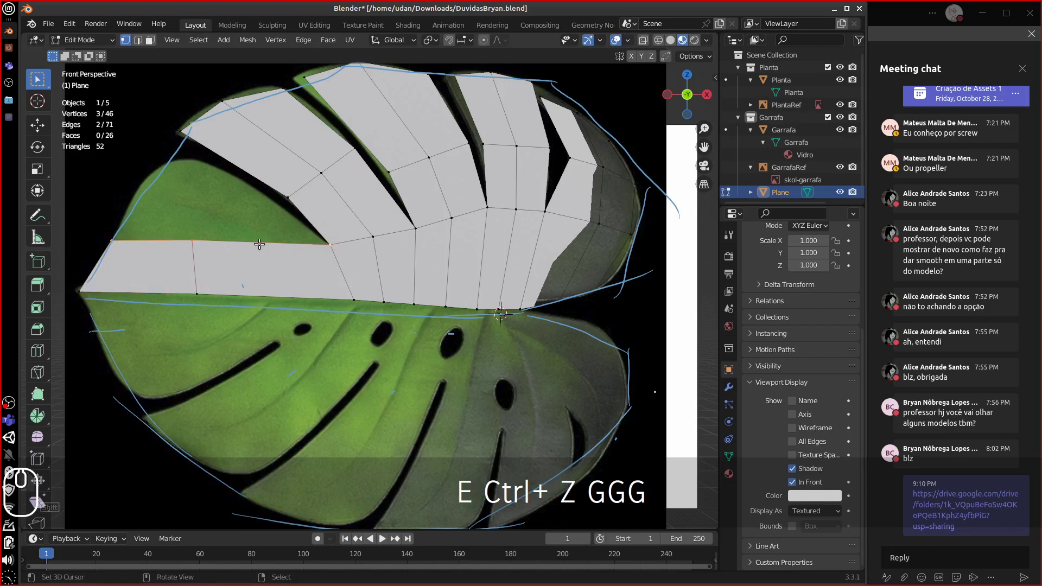
pyautogui.press('e')
pyautogui.click(67, 190)
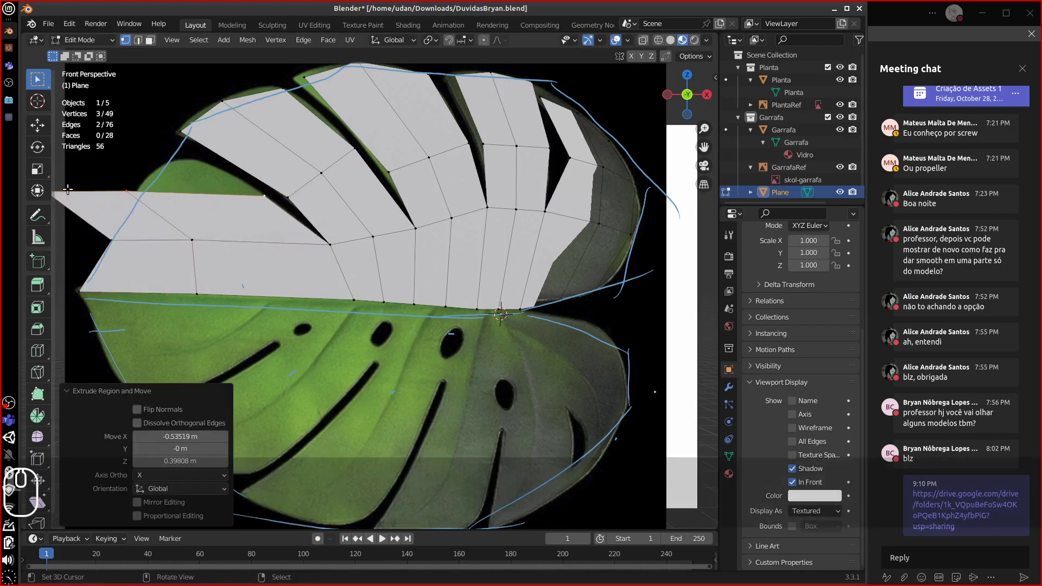
pyautogui.rightClick(143, 194)
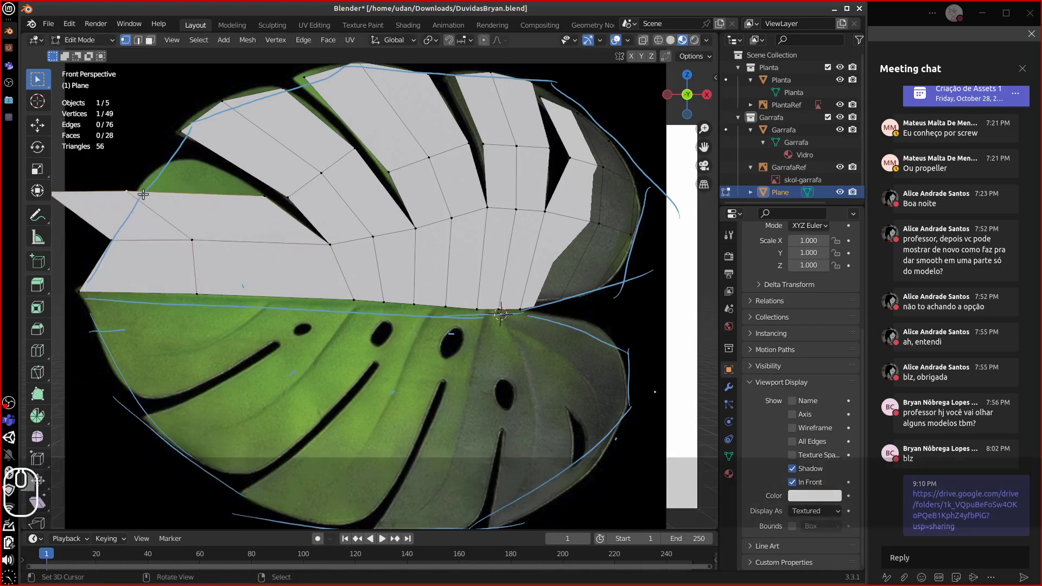
# - Place the outer and top vertices on the outline and pull the far-left tip vertex inward
pyautogui.click(212, 161)
pyautogui.rightClick(179, 162)
pyautogui.press('g')
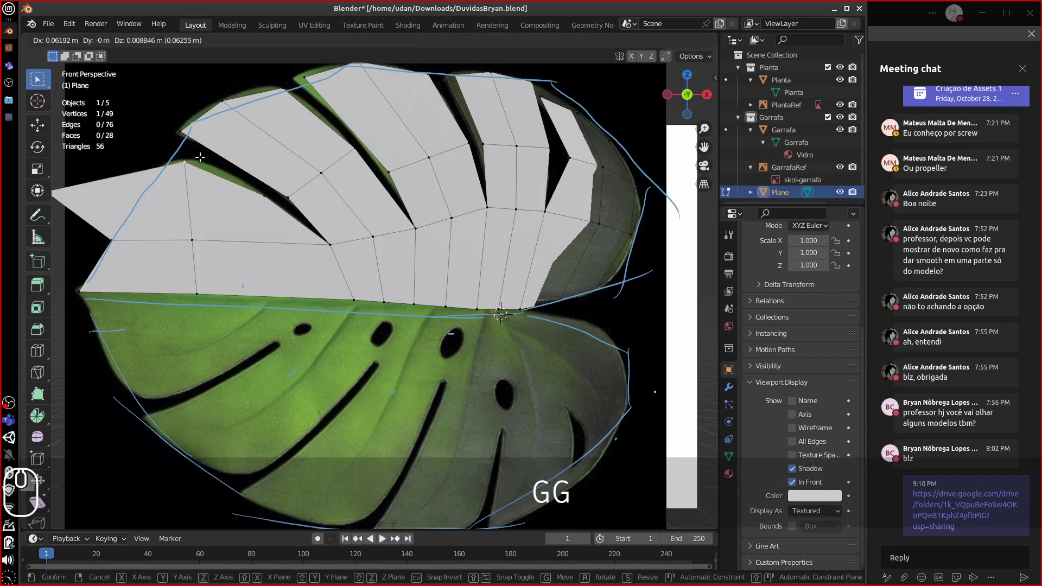
pyautogui.click(200, 158)
pyautogui.keyDown('shift'); pyautogui.moveTo(121, 190); pyautogui.dragTo(173, 186, button='middle'); pyautogui.keyUp('shift')
pyautogui.rightClick(112, 187)
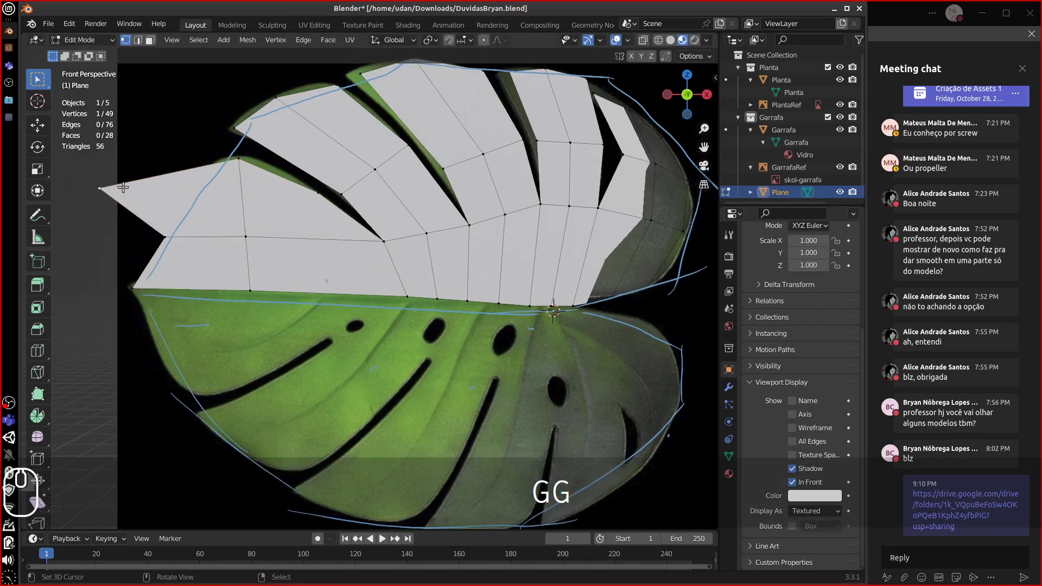
pyautogui.press('g')
pyautogui.click(221, 184)
# - Nudge the top vertex, and move the left and interior vertices up onto the blue outline
pyautogui.rightClick(241, 162)
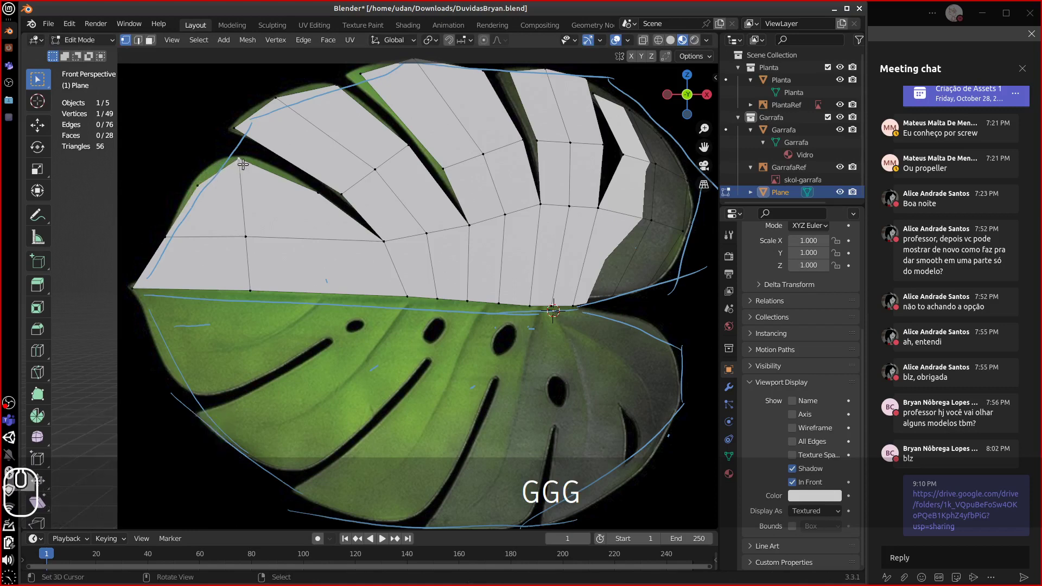
pyautogui.press('g')
pyautogui.click(242, 163)
pyautogui.rightClick(201, 185)
pyautogui.press('g')
pyautogui.click(200, 177)
pyautogui.rightClick(237, 165)
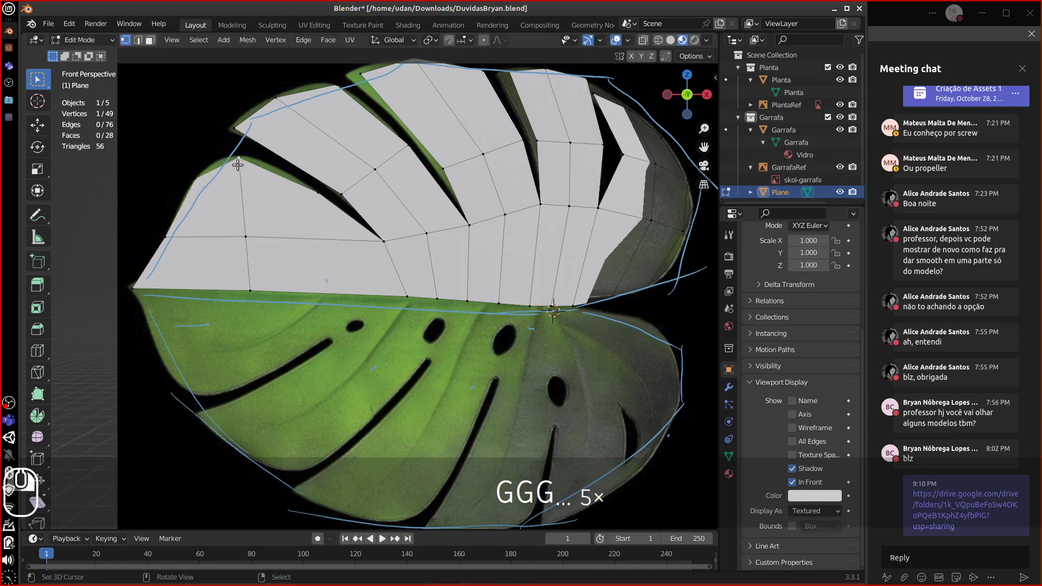
pyautogui.press('g')
pyautogui.click(238, 164)
pyautogui.rightClick(318, 197)
pyautogui.press('g')
pyautogui.click(303, 177)
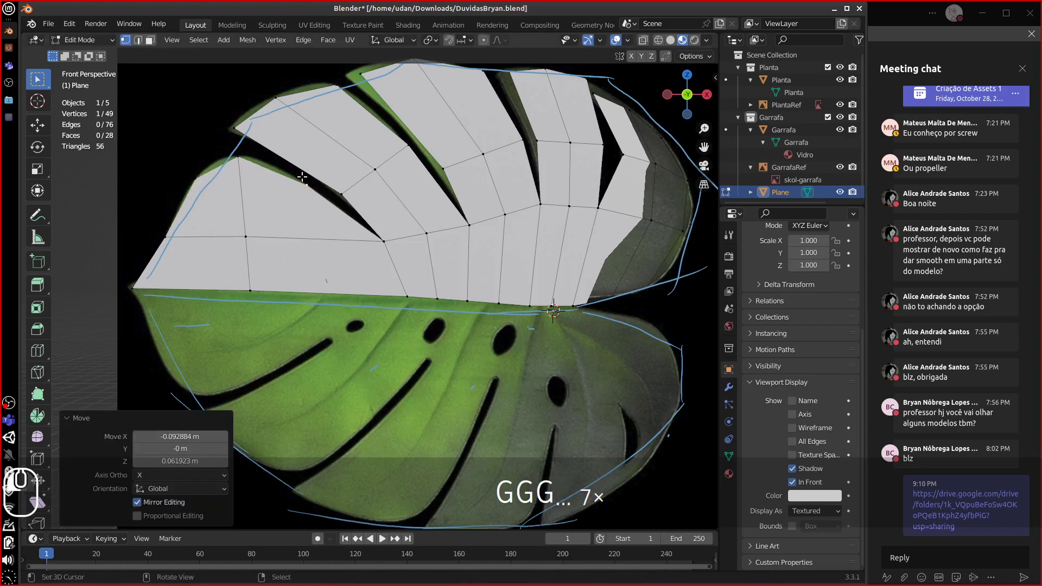
# - Move the upper-middle vertices up to follow the outline
pyautogui.rightClick(407, 147)
pyautogui.keyDown('shift'); pyautogui.rightClick(477, 159); pyautogui.keyUp('shift')
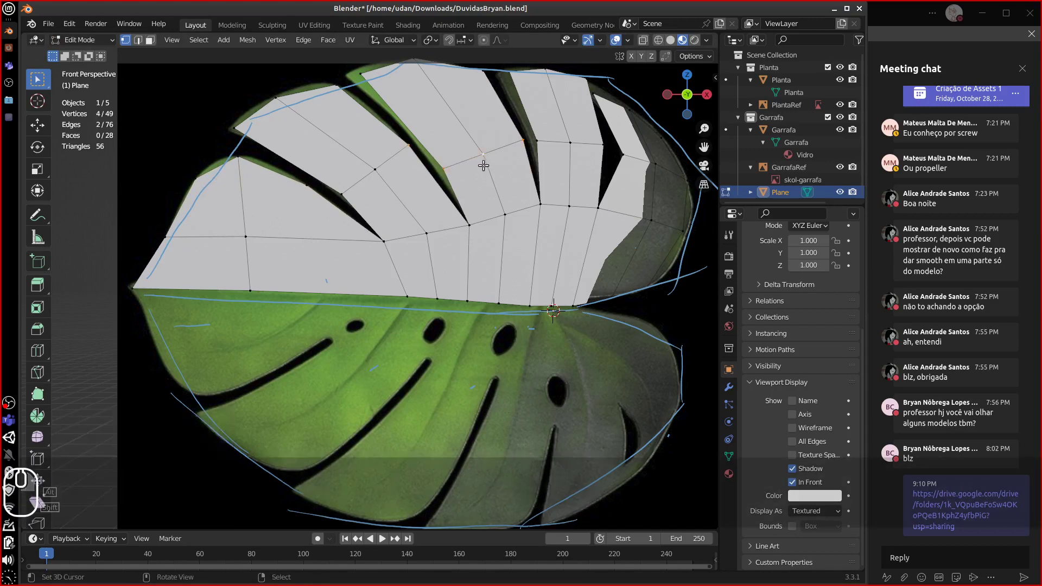
pyautogui.press('g')
pyautogui.press('Escape')
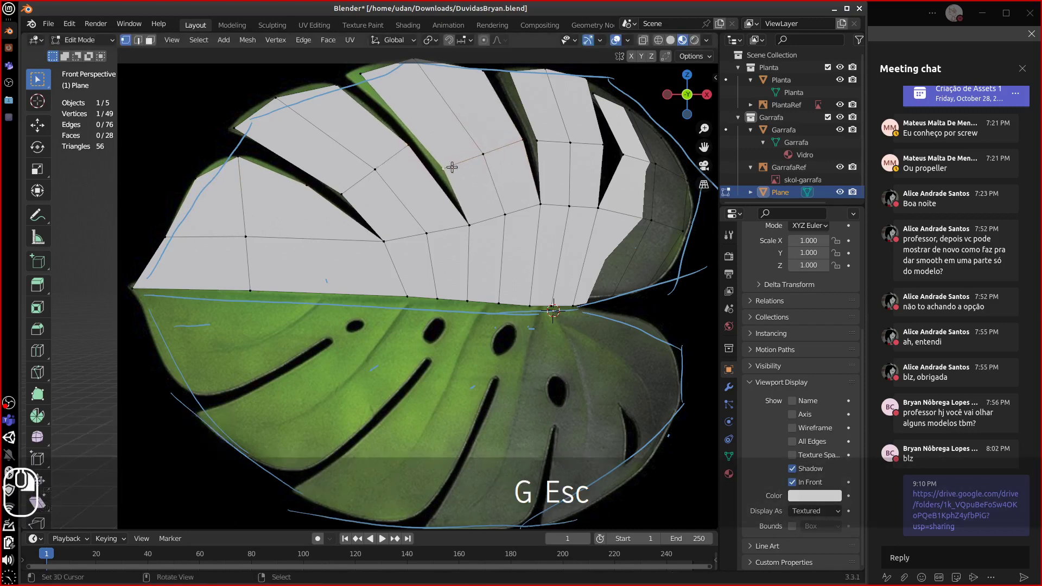
pyautogui.press('g')
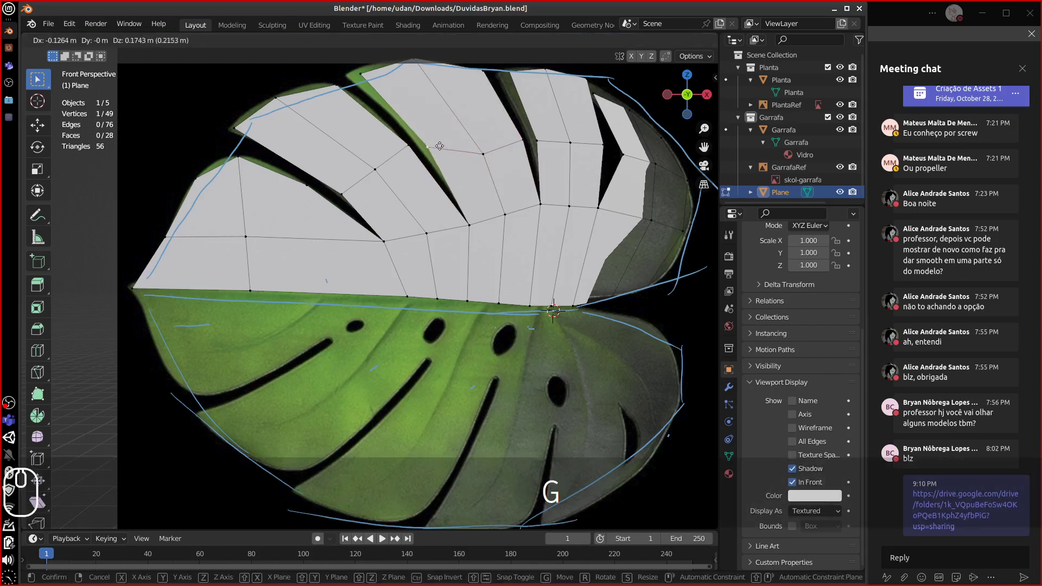
pyautogui.click(480, 150)
pyautogui.press('g')
pyautogui.click(459, 126)
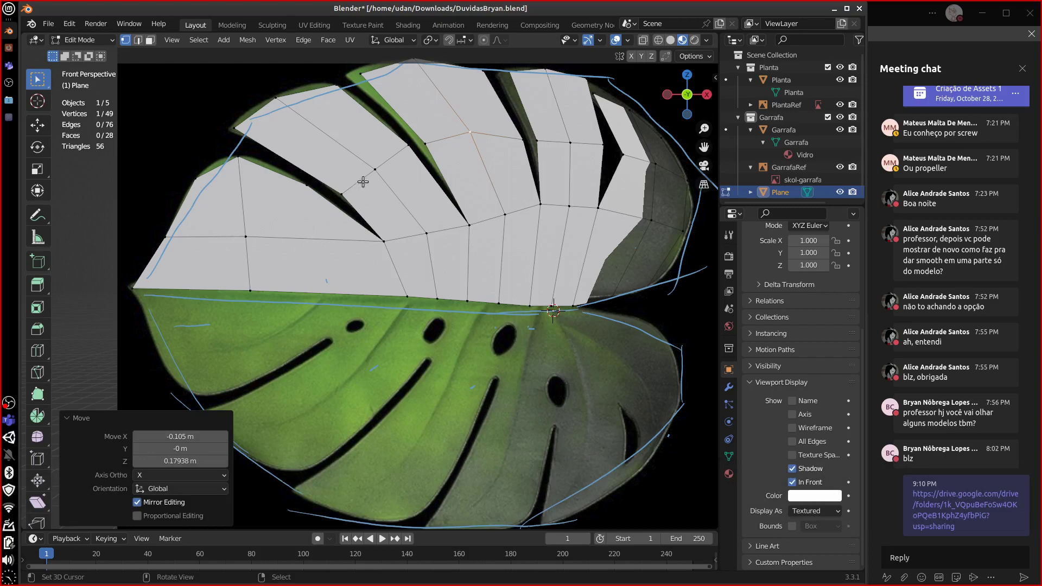
# - Sketch a blue annotation guide line across the upper part of the leaf mesh
pyautogui.press('d')
pyautogui.moveTo(347, 185)
pyautogui.mouseDown()
pyautogui.moveTo(619, 134)
pyautogui.moveTo(657, 144)
pyautogui.mouseUp()
pyautogui.moveTo(720, 179); pyautogui.dragTo(779, 194)
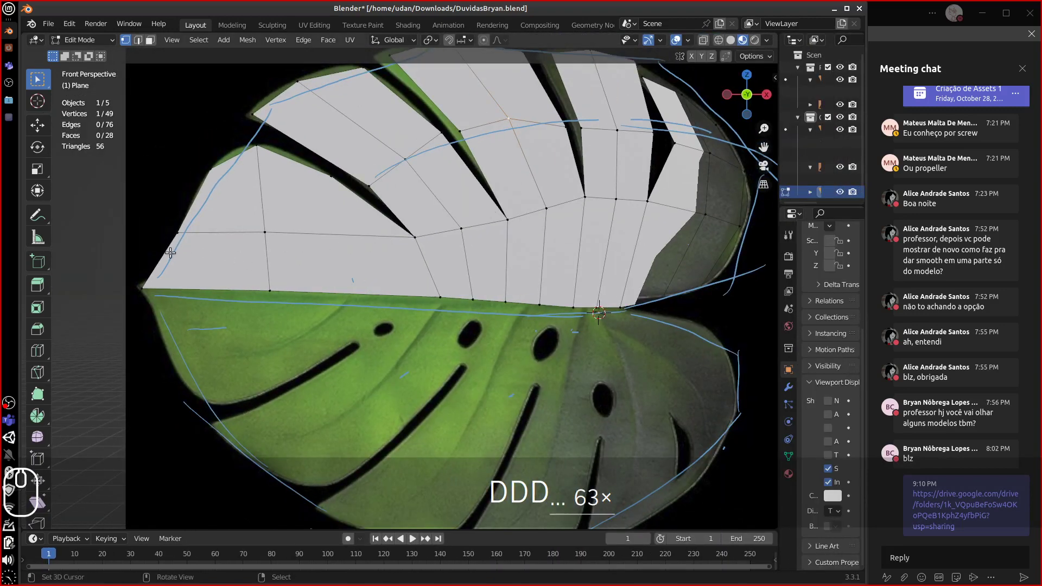
pyautogui.moveTo(483, 210); pyautogui.dragTo(738, 214)
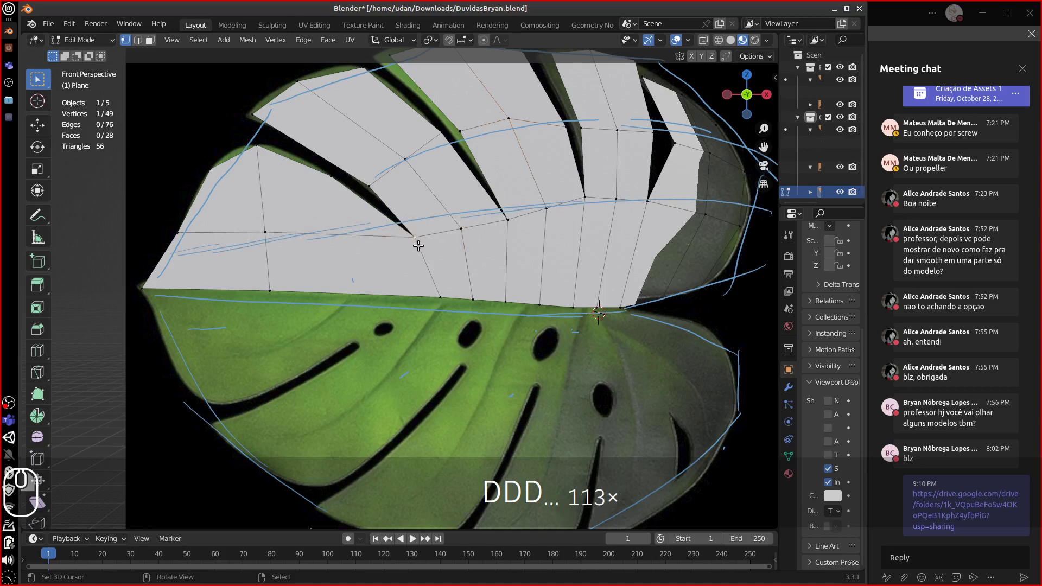
# - Move the left vertices of the row onto the blue guide line
pyautogui.press('g')
pyautogui.click(449, 235)
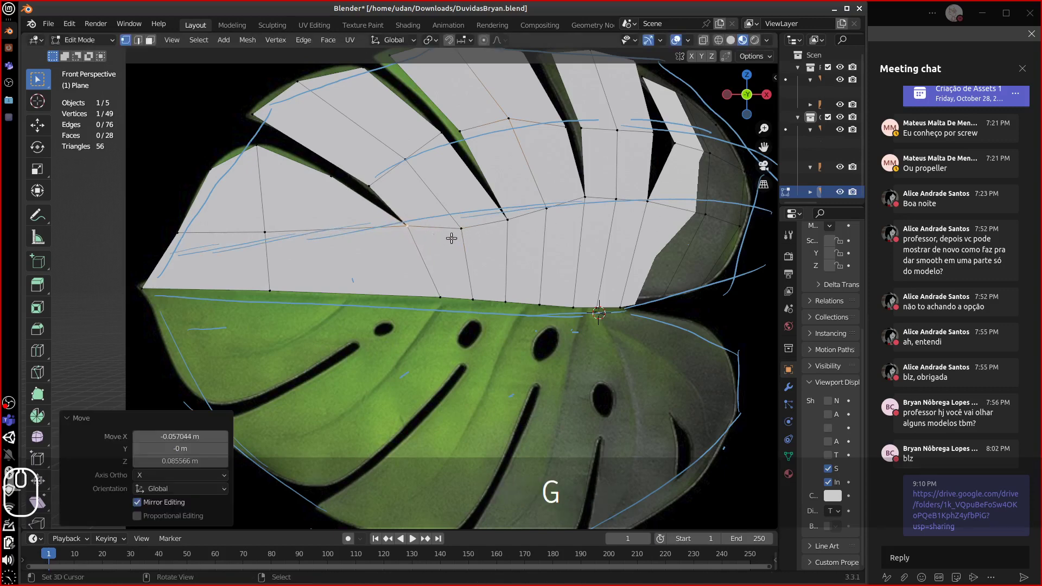
pyautogui.press('g')
pyautogui.click(448, 218)
pyautogui.press('g')
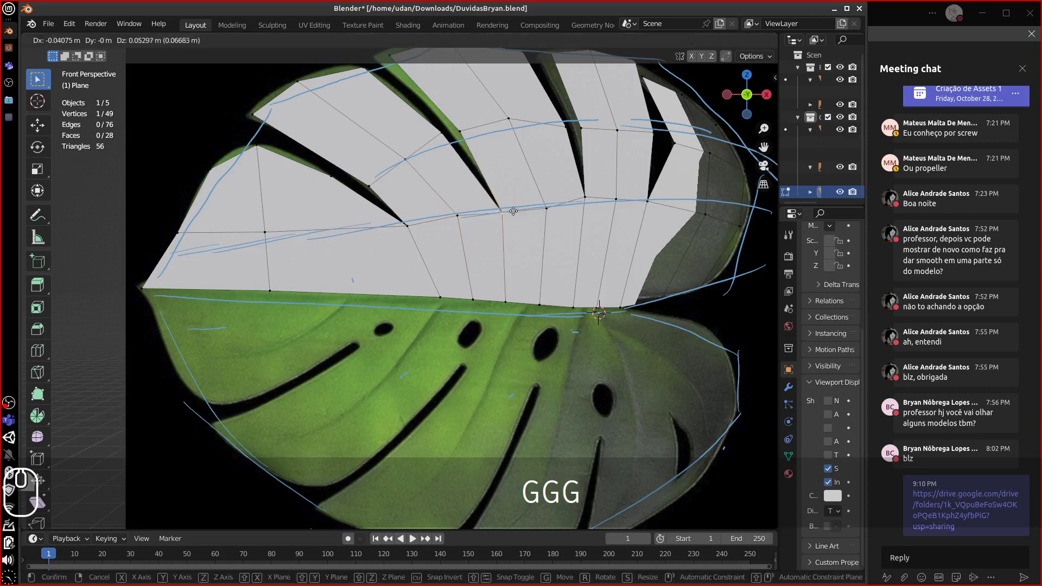
pyautogui.click(548, 213)
pyautogui.press('g')
pyautogui.click(548, 213)
pyautogui.press('g')
# - Move the remaining row vertices, out to the right edge, onto the guide
pyautogui.press('g')
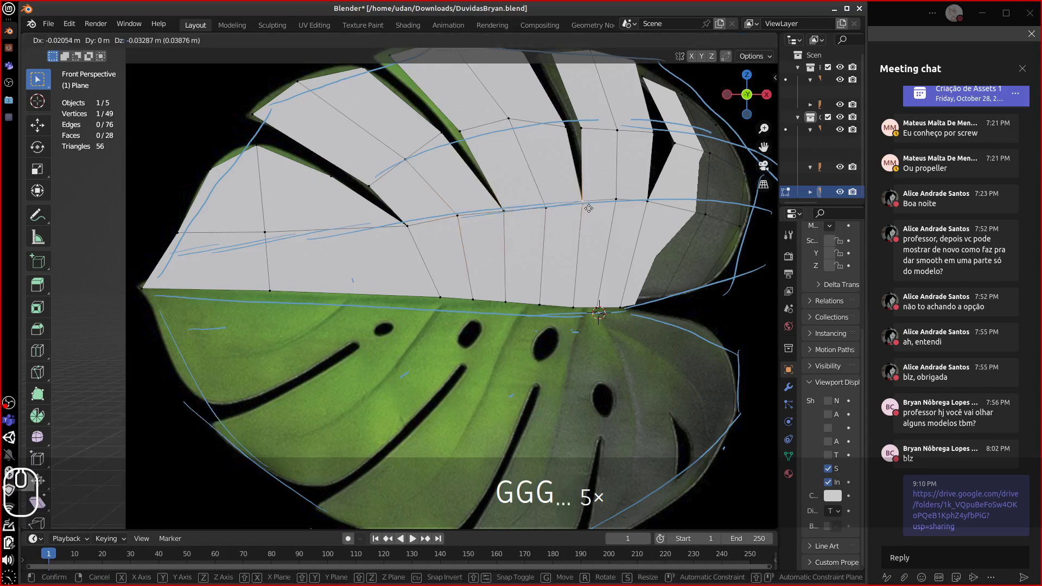
pyautogui.click(585, 204)
pyautogui.rightClick(622, 199)
pyautogui.press('g')
pyautogui.click(617, 203)
pyautogui.rightClick(710, 214)
pyautogui.press('g')
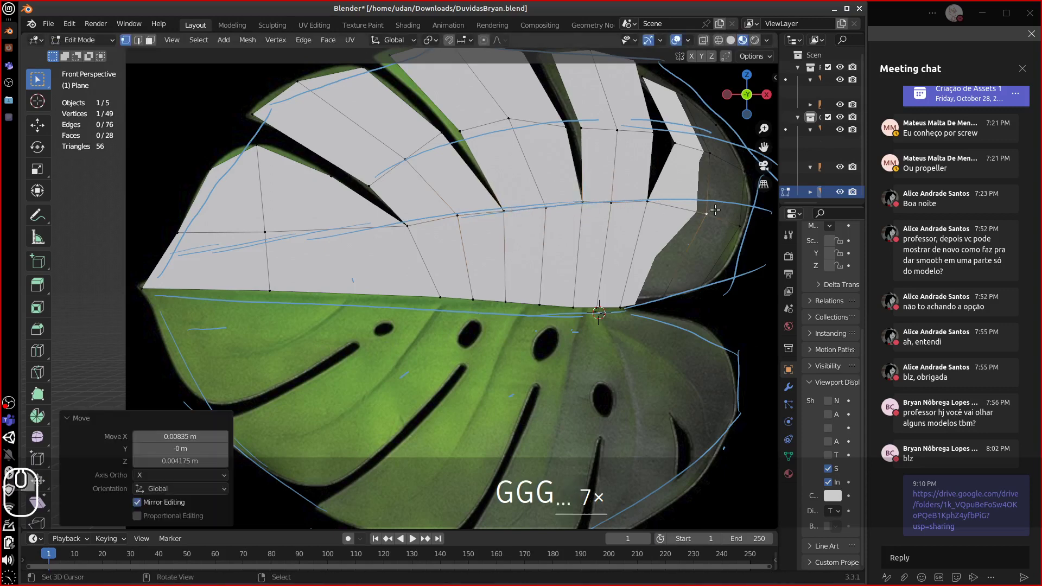
pyautogui.click(714, 204)
pyautogui.rightClick(735, 222)
# - Reposition the upper-right vertices along the blue leaf outline
pyautogui.press('g')
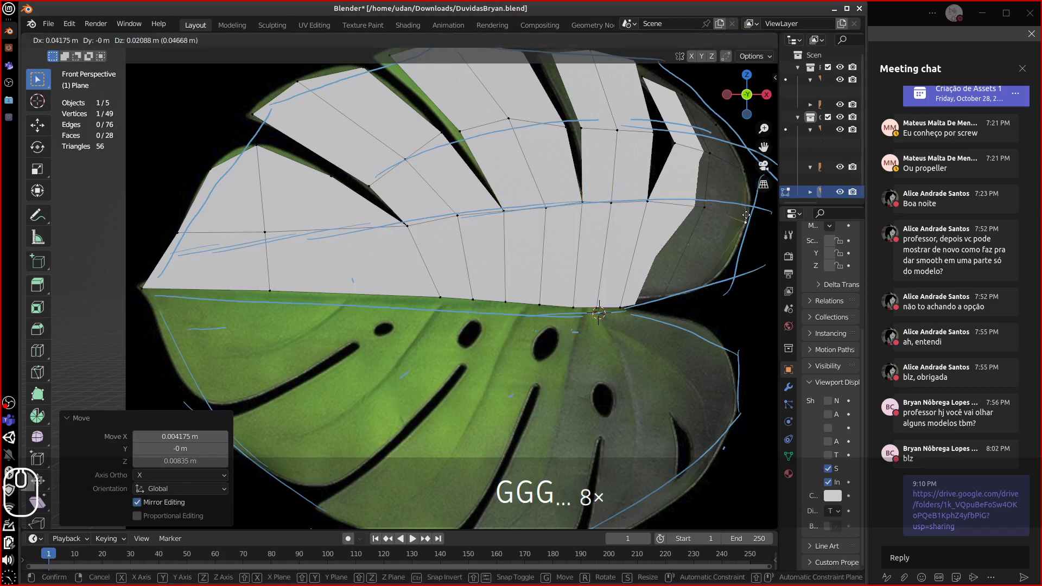
pyautogui.click(739, 217)
pyautogui.rightClick(712, 154)
pyautogui.press('g')
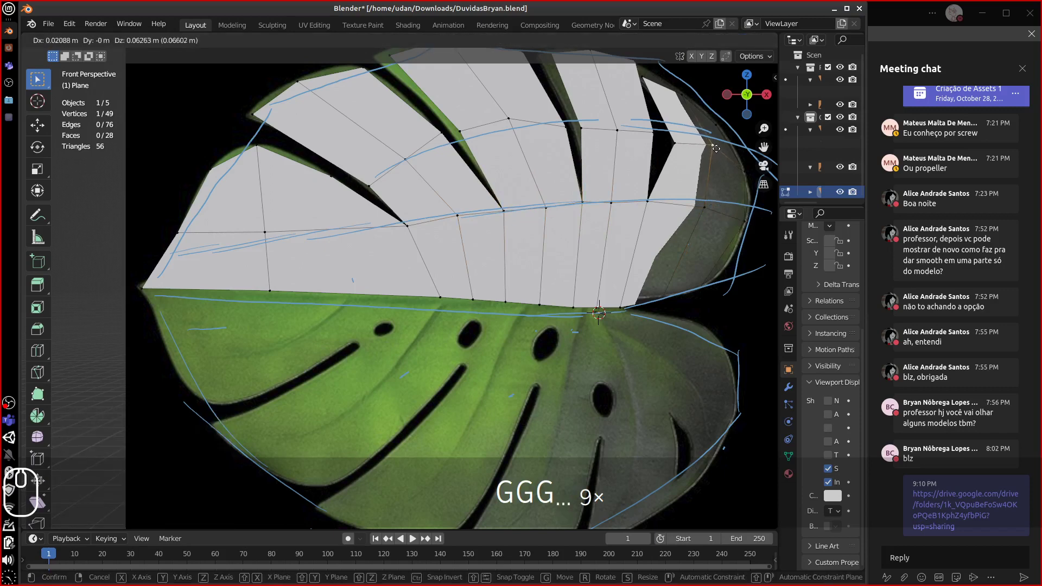
pyautogui.click(706, 145)
pyautogui.press('g')
pyautogui.click(677, 135)
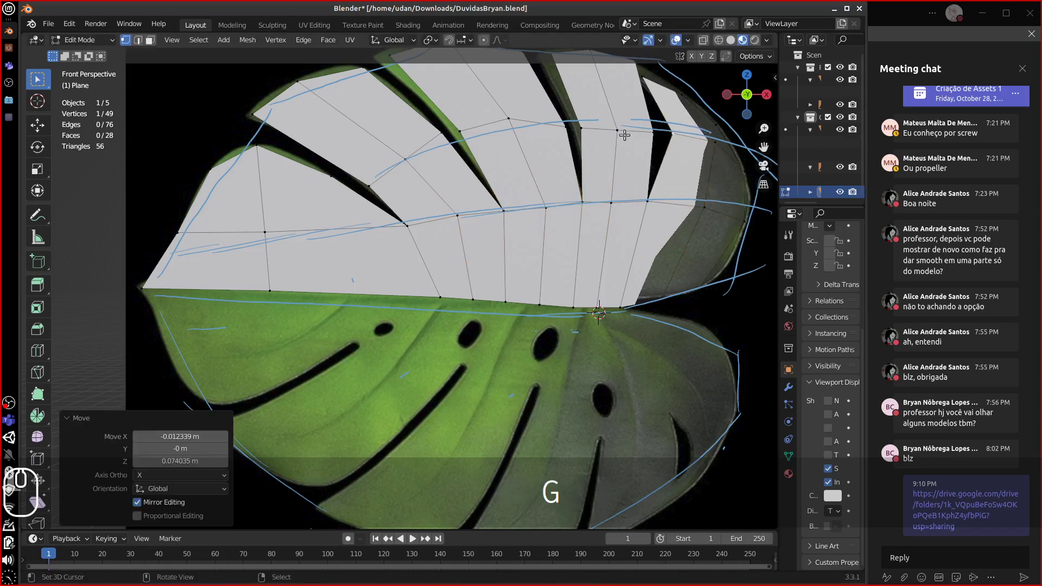
pyautogui.press('g')
pyautogui.click(608, 123)
pyautogui.press('g')
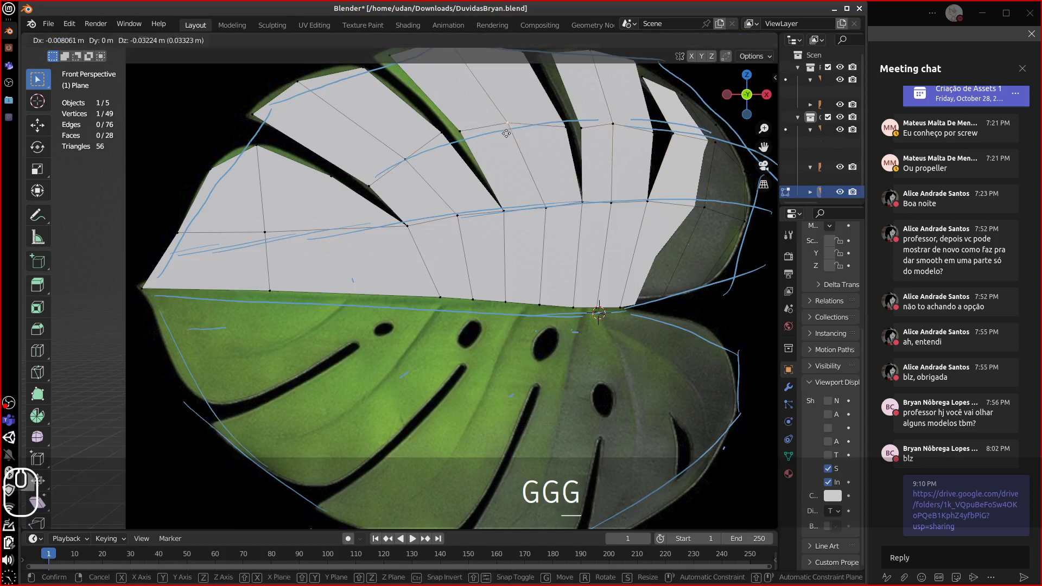
pyautogui.click(473, 137)
# - Fit the upper middle vertices along the outline, working toward the left
pyautogui.press('g')
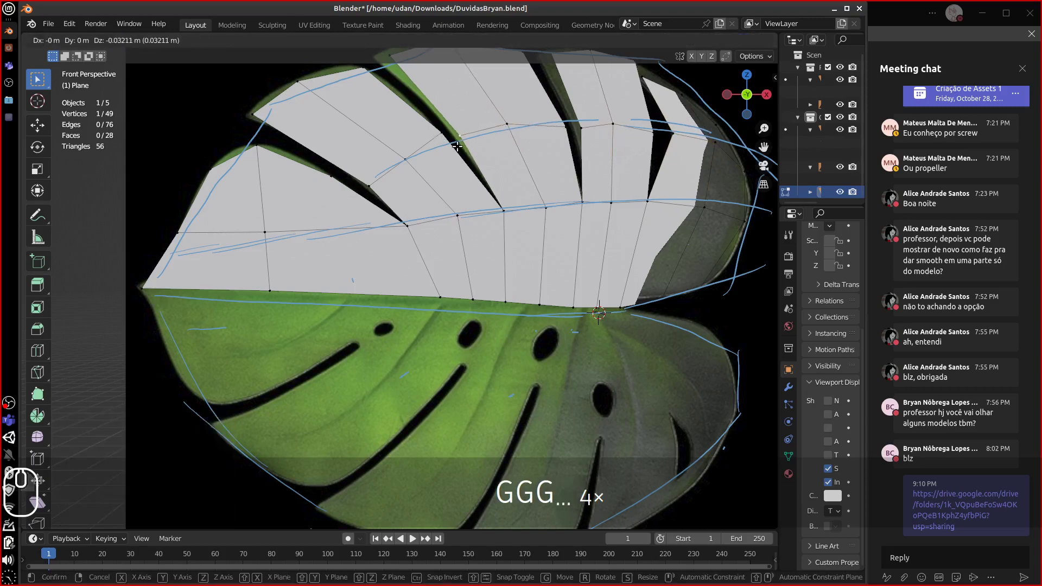
pyautogui.click(444, 140)
pyautogui.press('g')
pyautogui.click(449, 152)
pyautogui.press('g')
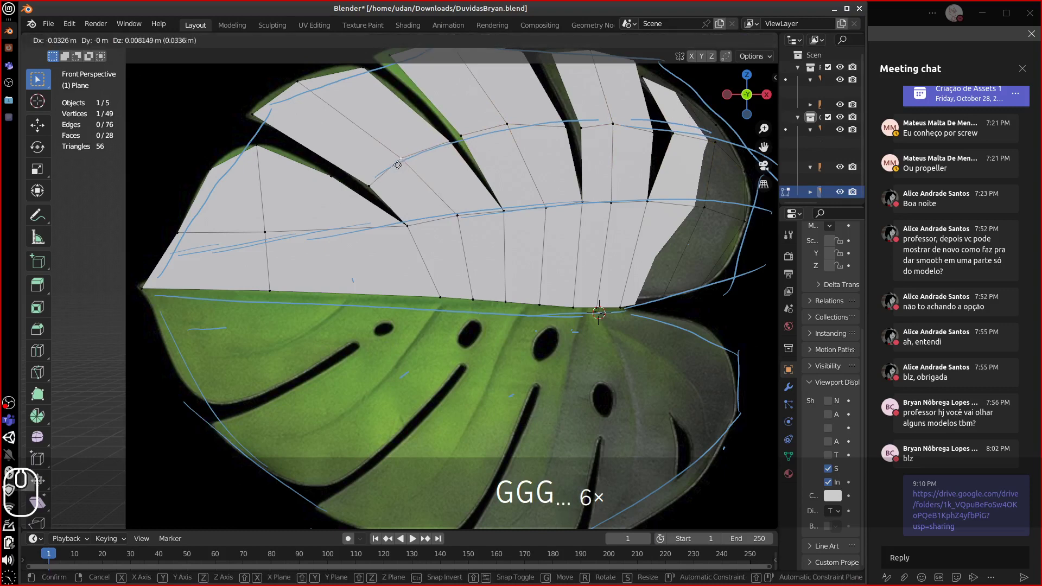
pyautogui.click(380, 176)
pyautogui.press('g')
pyautogui.click(380, 175)
pyautogui.press('g')
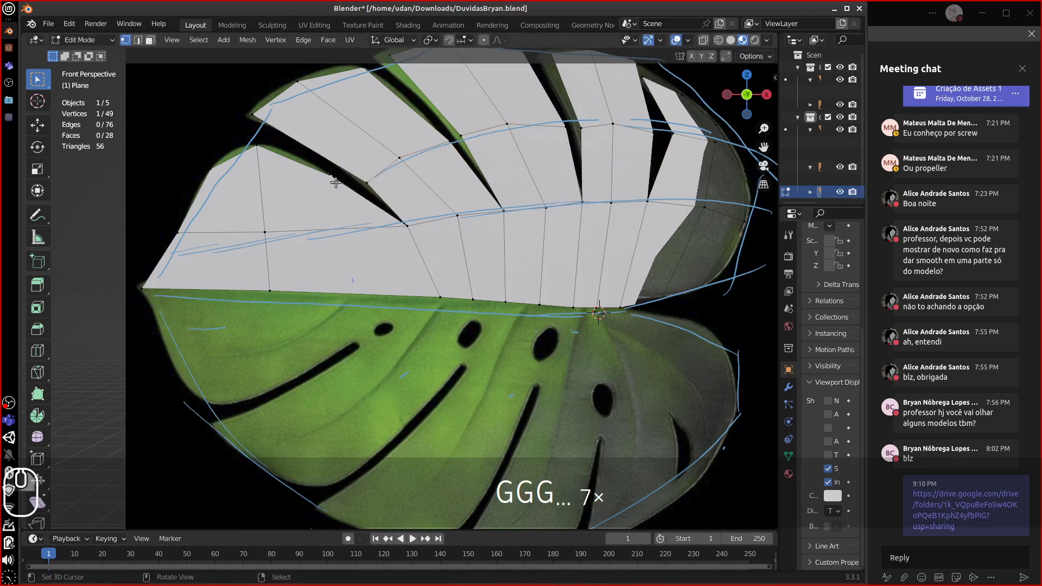
pyautogui.click(308, 177)
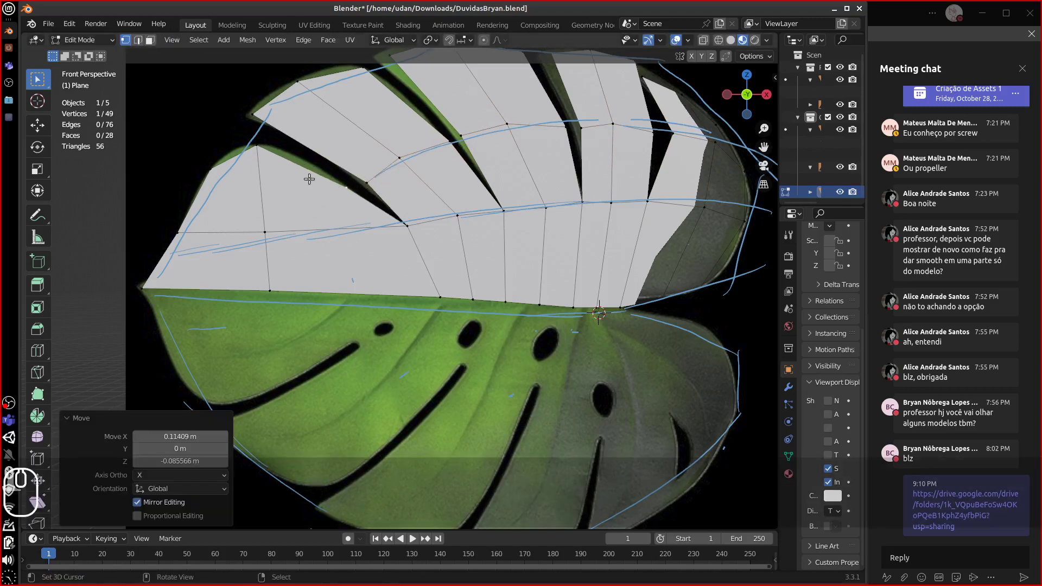
# - Pull the left-lobe vertices down onto the outline and select a neighbouring vertex
pyautogui.press('g')
pyautogui.click(209, 220)
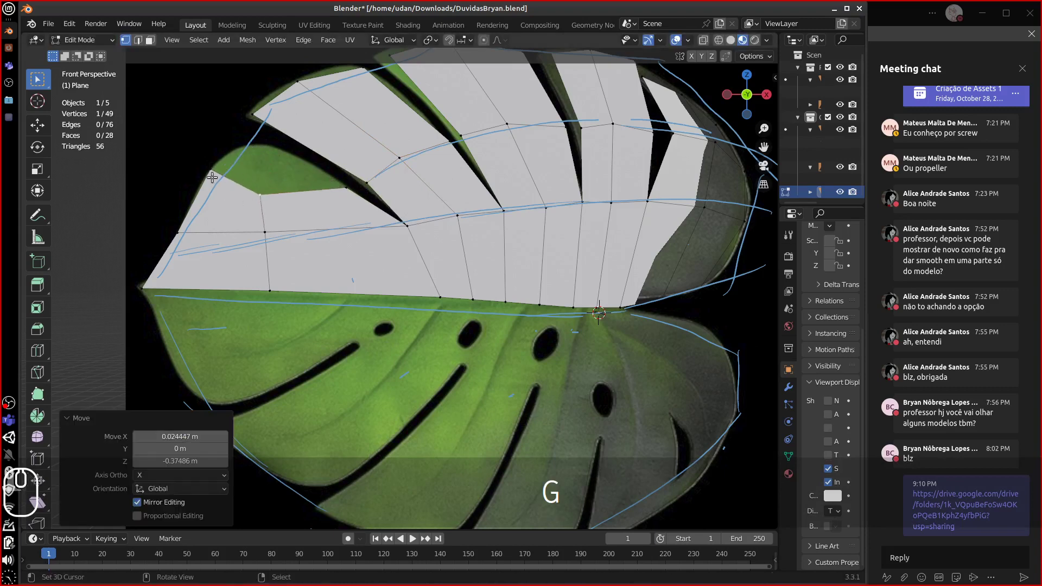
pyautogui.press('g')
pyautogui.click(191, 220)
pyautogui.press('g')
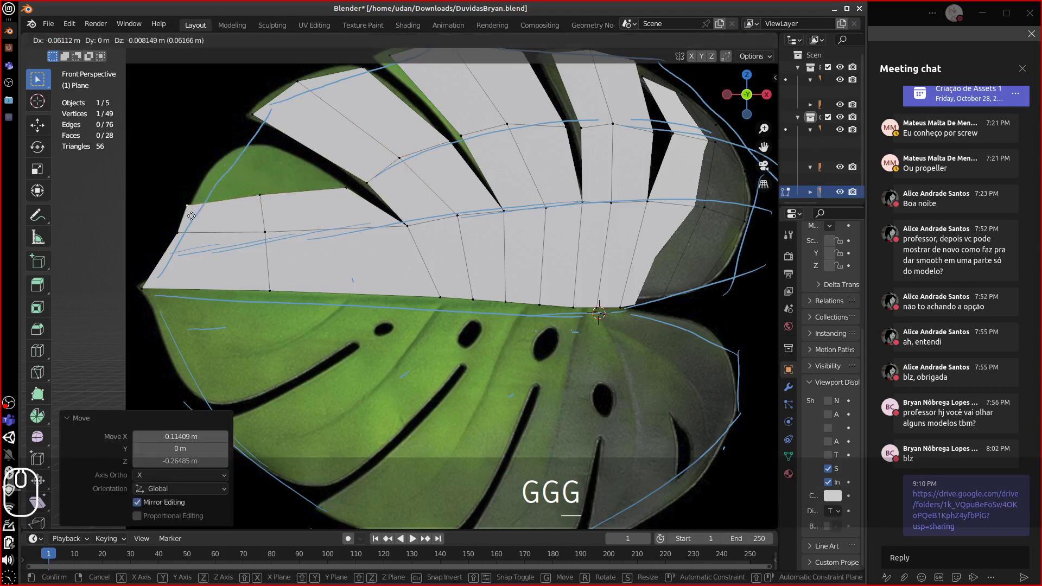
pyautogui.click(197, 217)
pyautogui.click(344, 194)
pyautogui.press('g')
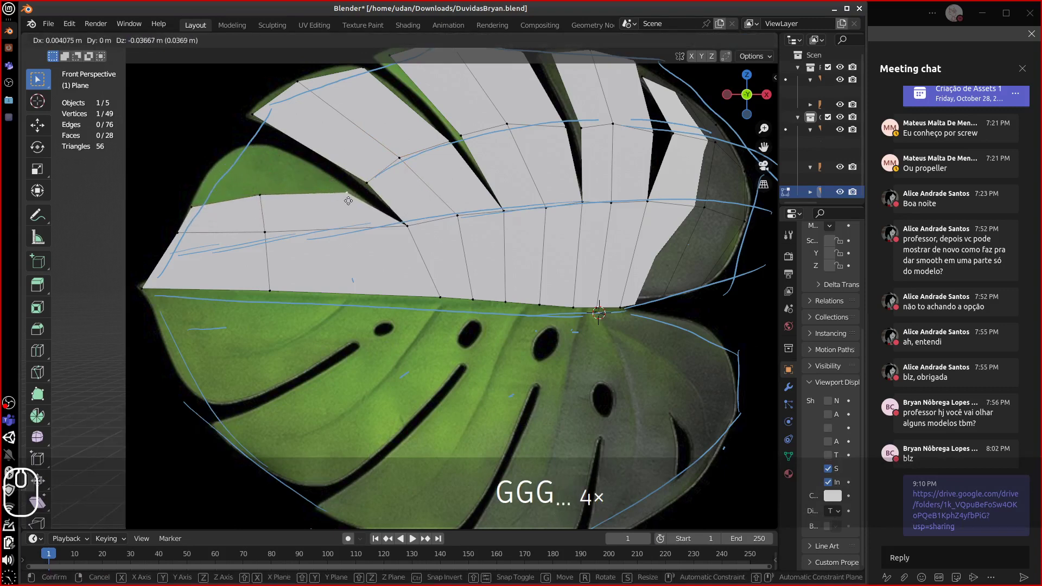
pyautogui.click(352, 200)
pyautogui.click(265, 203)
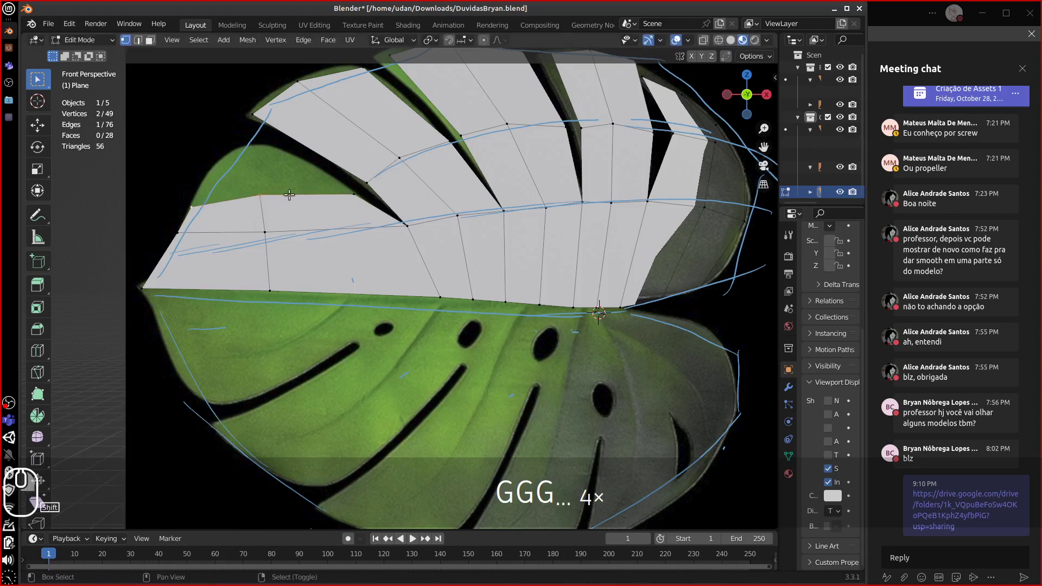
# - Extrude a new edge upward and place its vertices on the leaf outline
pyautogui.press('e')
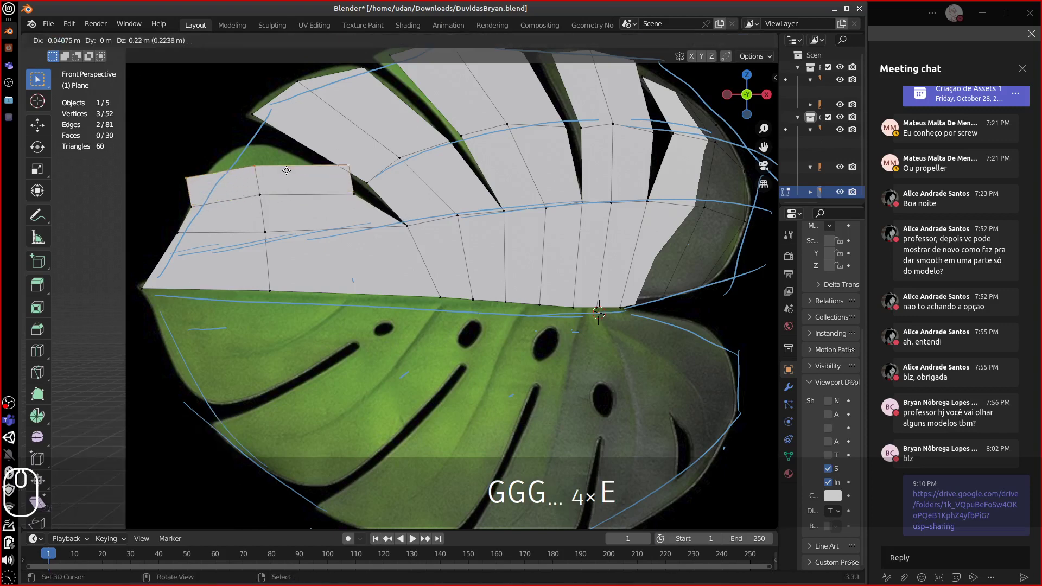
pyautogui.click(283, 158)
pyautogui.click(197, 167)
pyautogui.press('g')
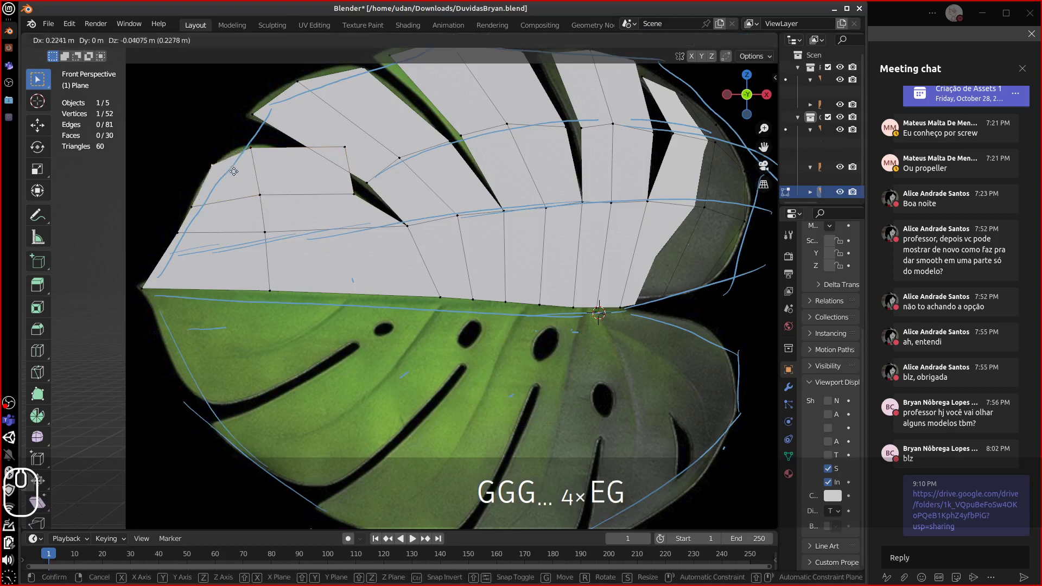
pyautogui.click(233, 172)
pyautogui.click(268, 155)
pyautogui.press('g')
pyautogui.click(326, 148)
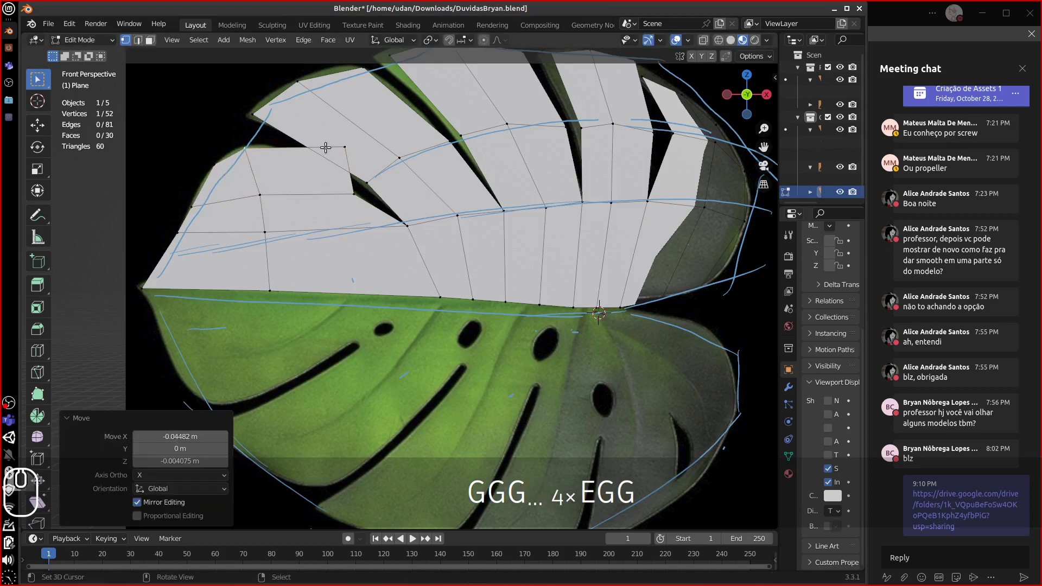
pyautogui.click(342, 157)
pyautogui.press('g')
pyautogui.click(304, 173)
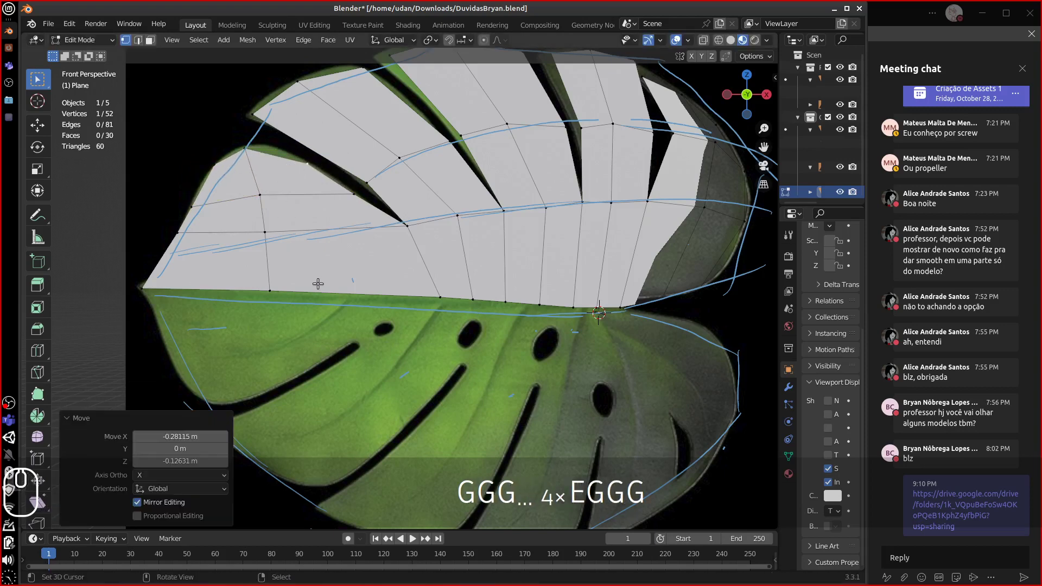
# - Slide and nudge upper-half vertices so they sit on the outline
pyautogui.click(279, 285)
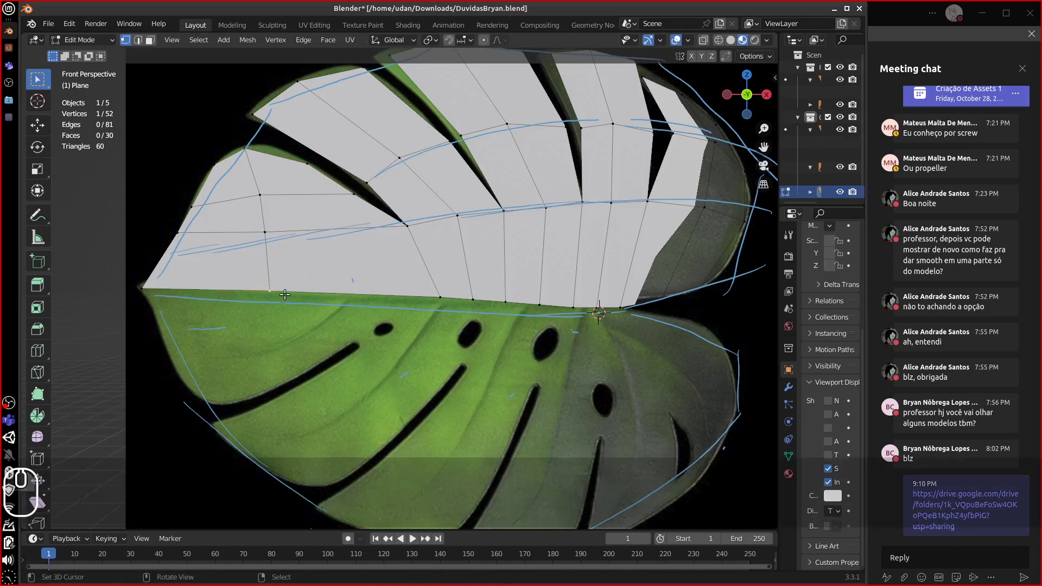
pyautogui.press('g')
pyautogui.press('g')
pyautogui.press('g')
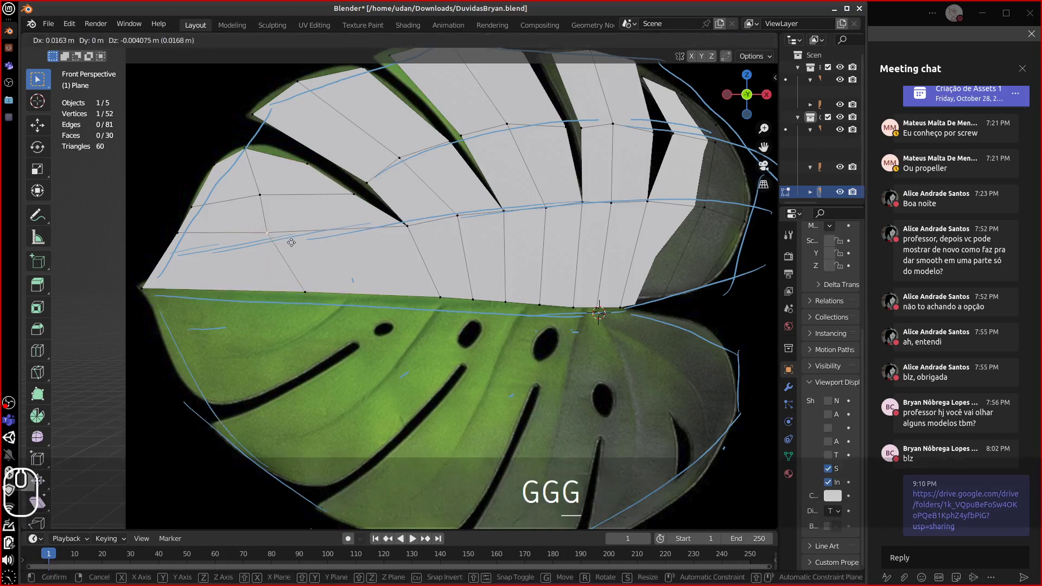
pyautogui.click(304, 240)
pyautogui.press('g')
pyautogui.click(260, 192)
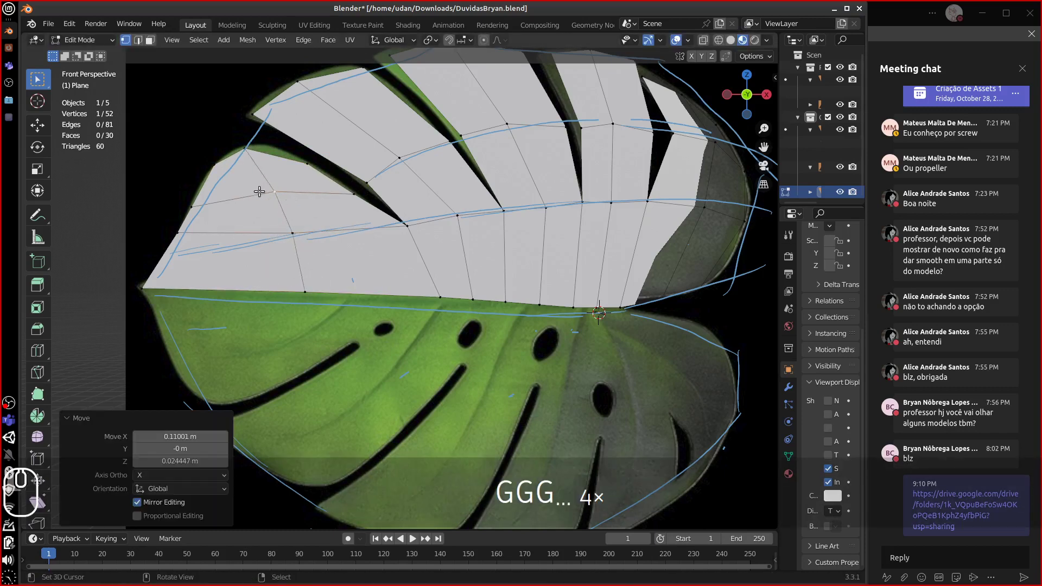
pyautogui.press('g')
pyautogui.click(338, 321)
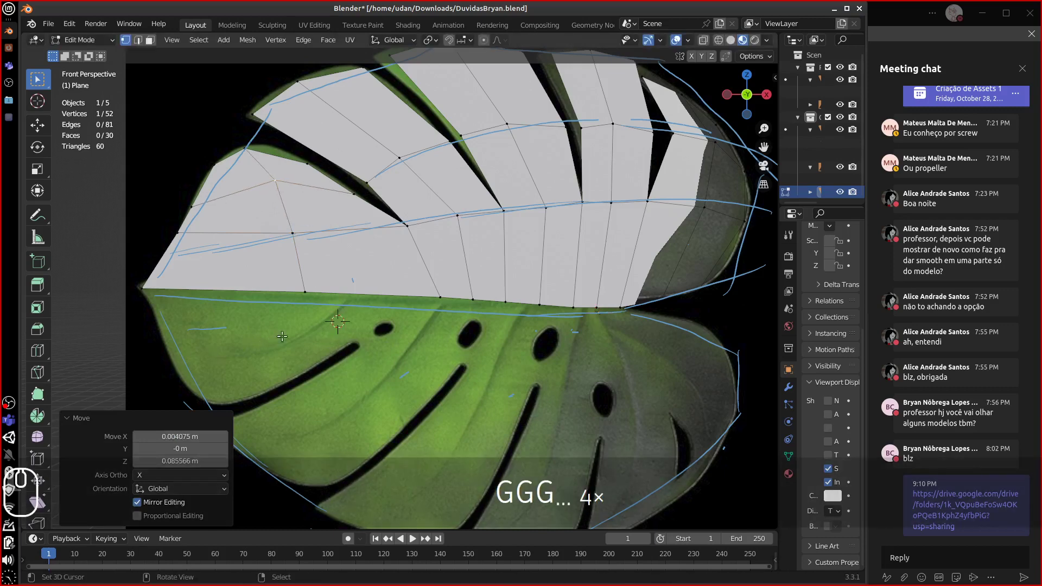
# - Draw six blue guide strokes over the lower half's veins and outline, then select the linked mesh
pyautogui.press('d')
pyautogui.moveTo(249, 347); pyautogui.dragTo(147, 367)
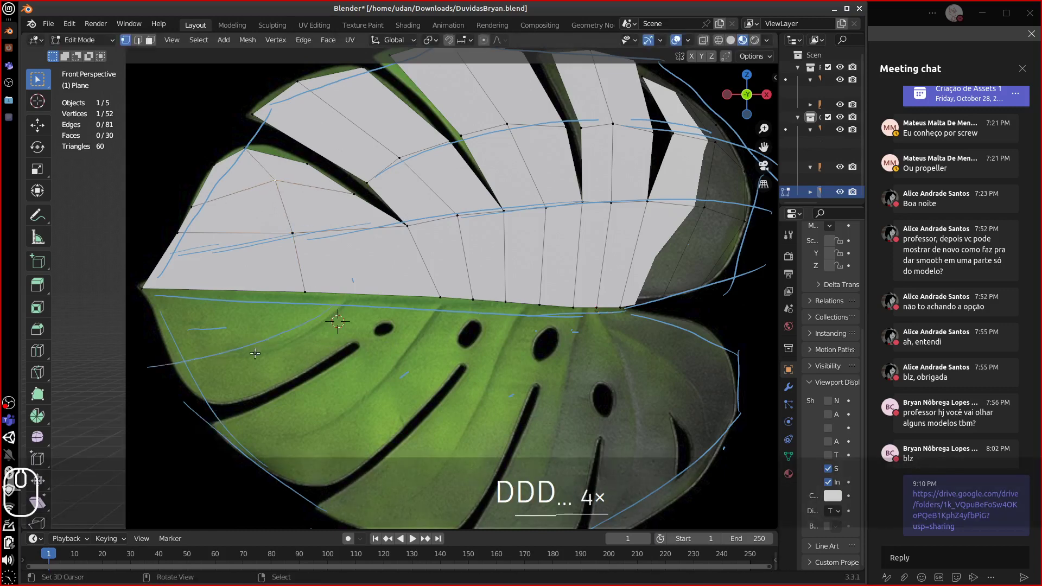
pyautogui.moveTo(300, 403); pyautogui.dragTo(189, 446)
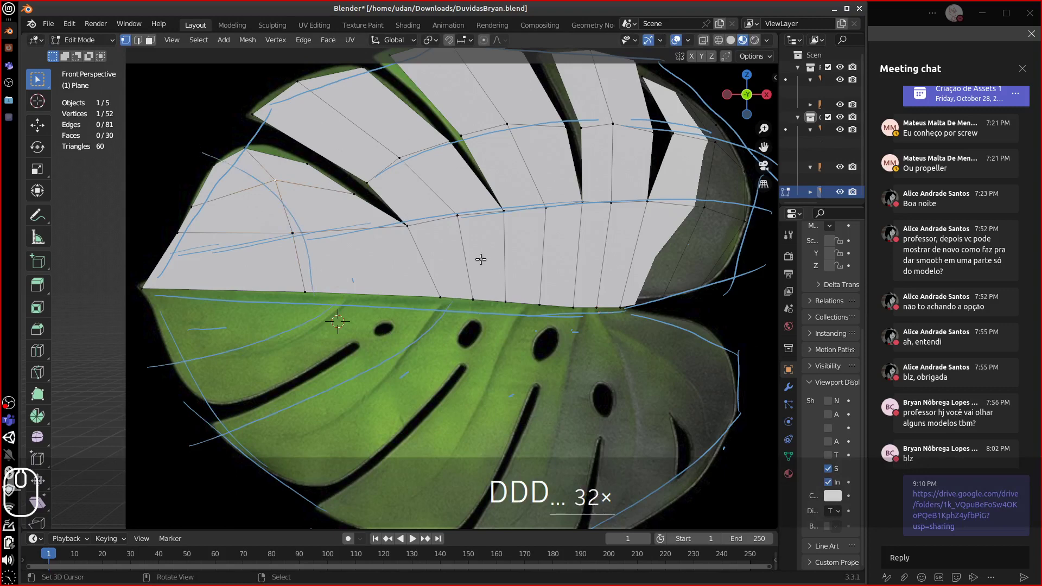
pyautogui.moveTo(483, 279); pyautogui.dragTo(451, 234)
pyautogui.moveTo(490, 263); pyautogui.dragTo(539, 288)
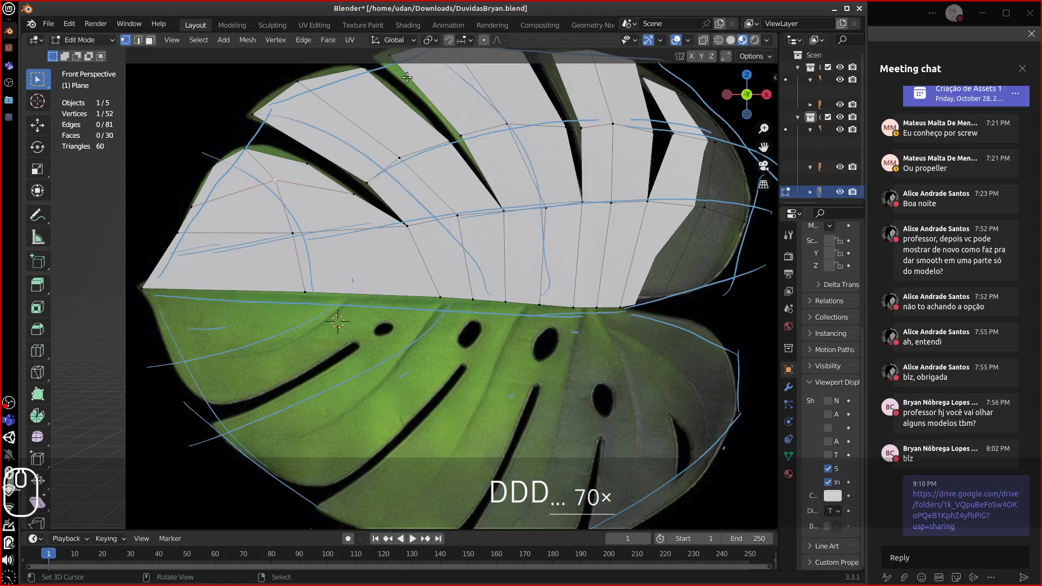
pyautogui.moveTo(342, 419); pyautogui.dragTo(165, 491)
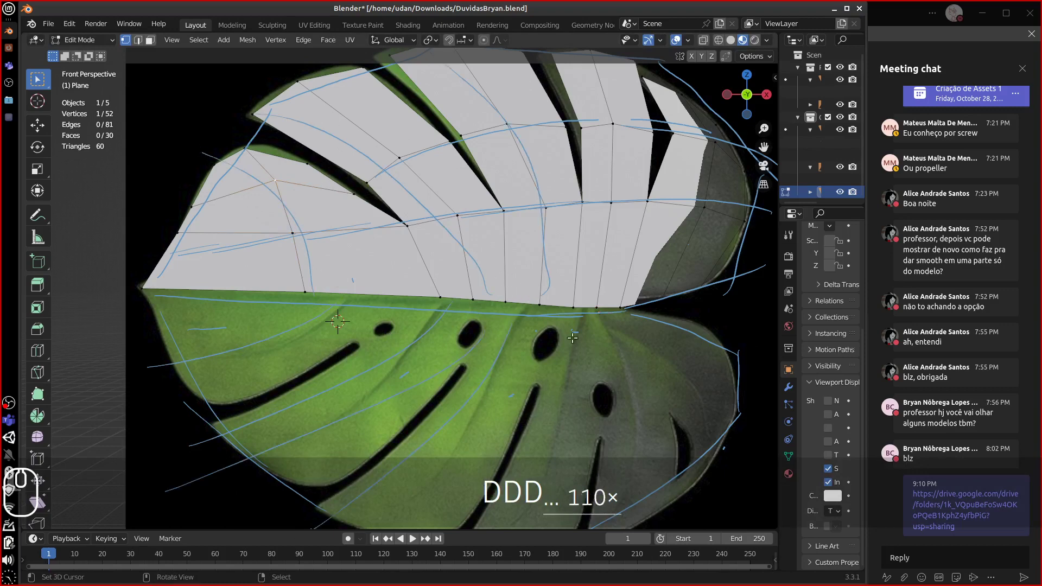
pyautogui.moveTo(566, 333); pyautogui.dragTo(543, 460)
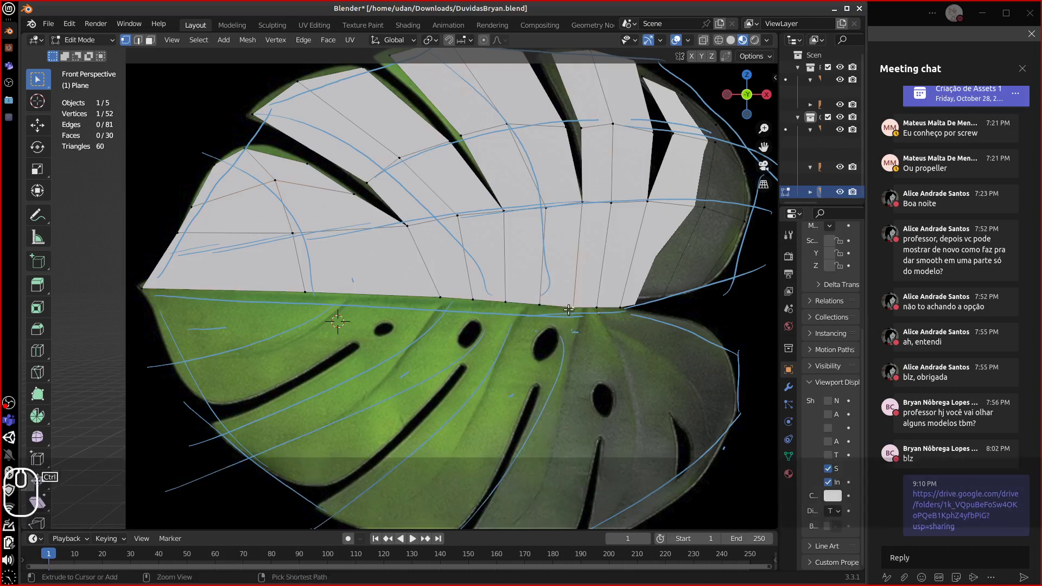
pyautogui.hotkey('ctrl', 'l')
# - In local view, duplicate the upper leaf mesh in place and flip it with S Z -1
pyautogui.press('z')
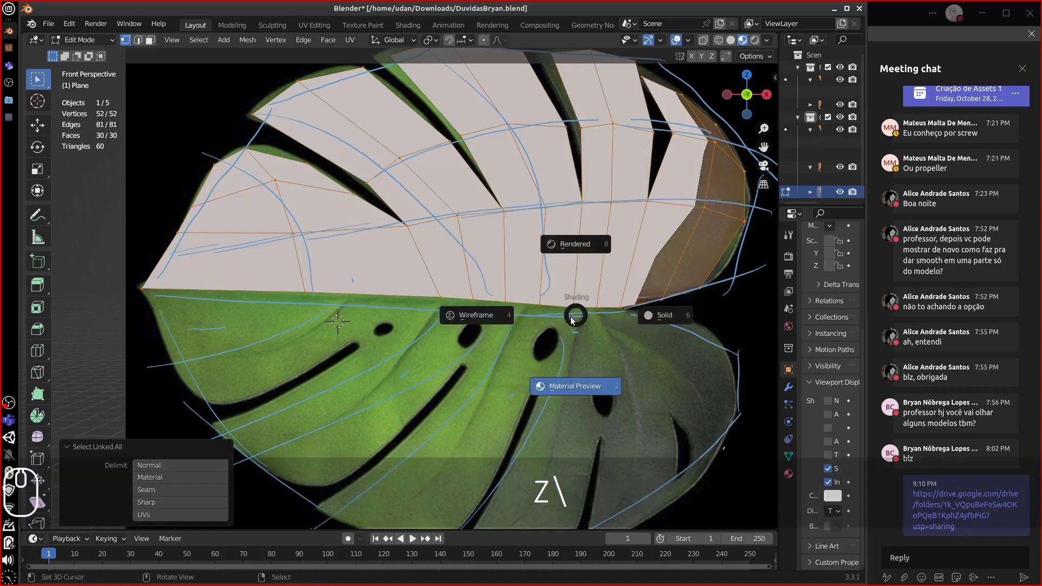
pyautogui.press('Escape')
pyautogui.press('KP_Divide')
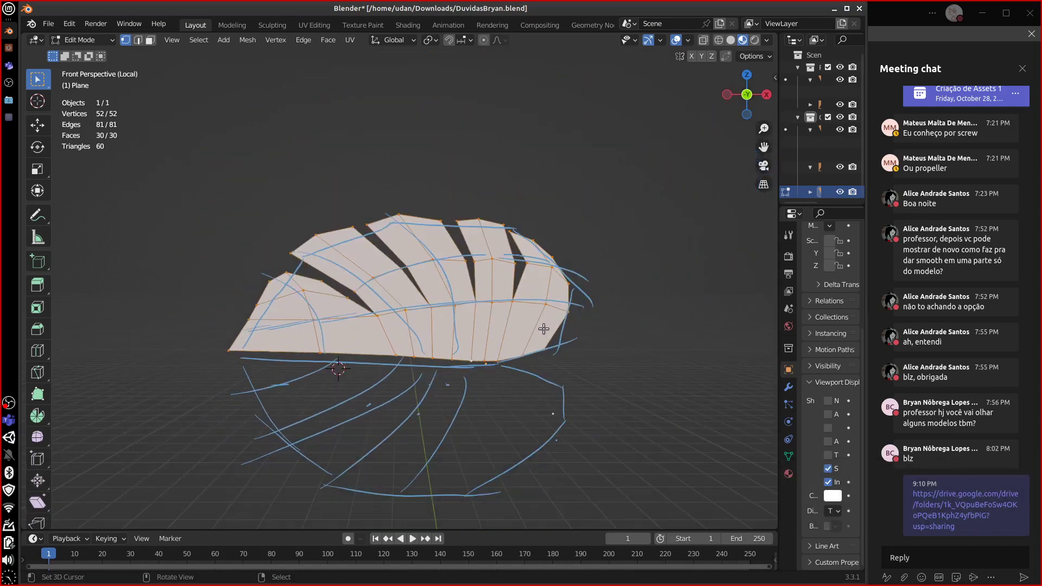
pyautogui.hotkey('shift', 'd')
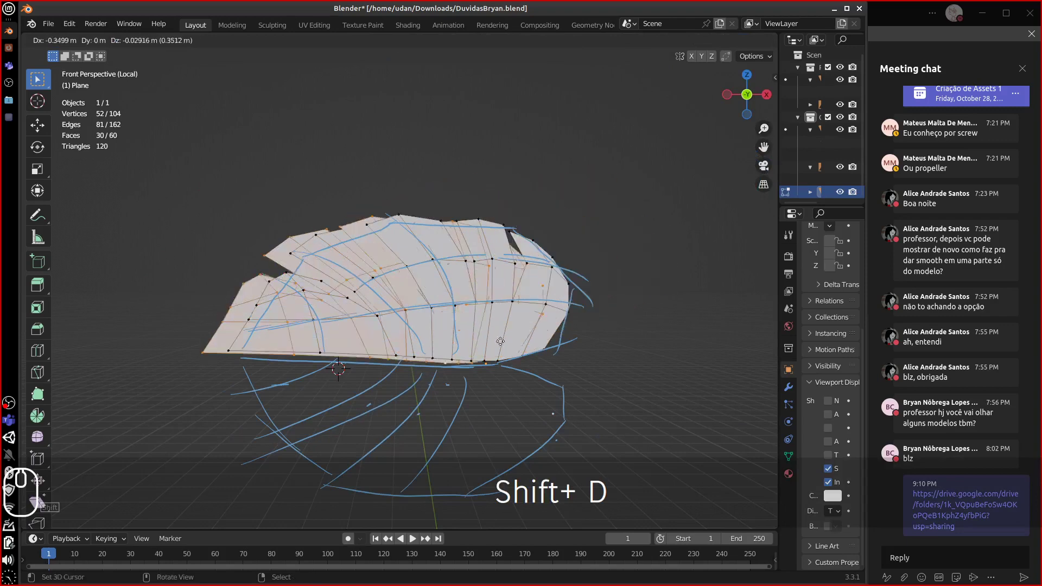
pyautogui.press('Escape')
pyautogui.write('sz')
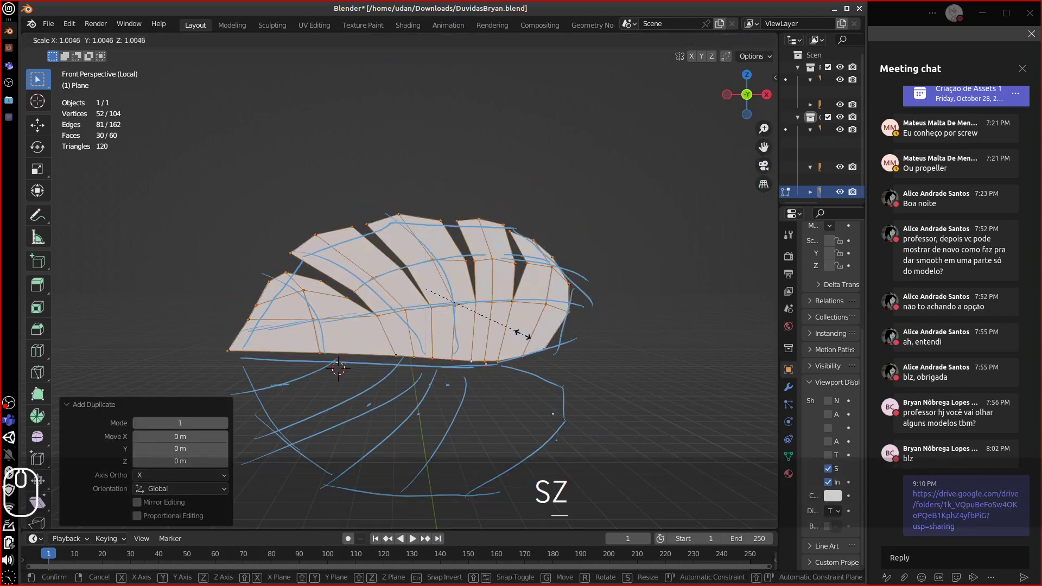
pyautogui.write('-1')
pyautogui.click(524, 334)
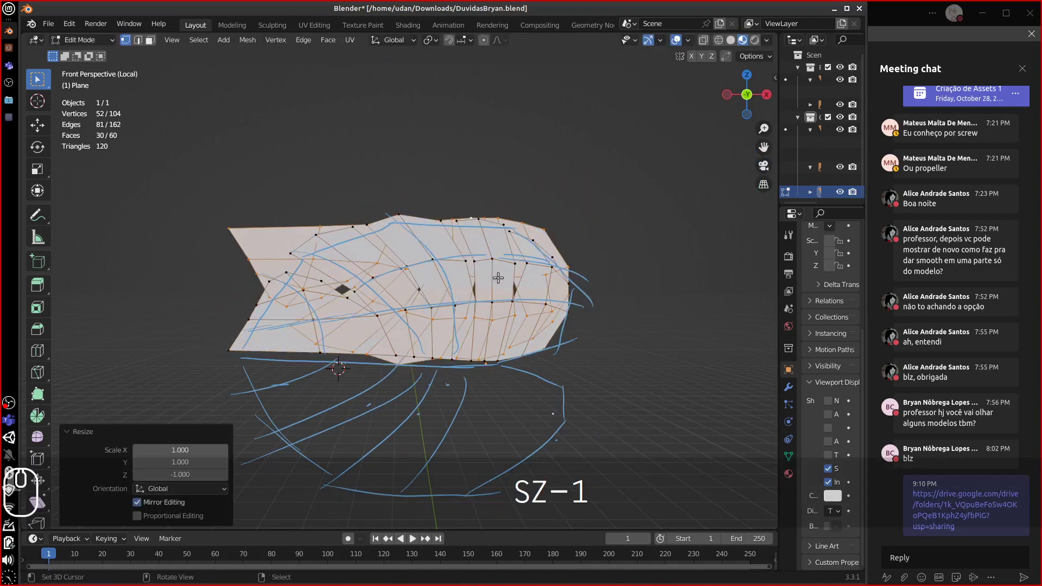
# - Move the flipped copy down against the midrib seam and select the seam's left tip vertices
pyautogui.press('g')
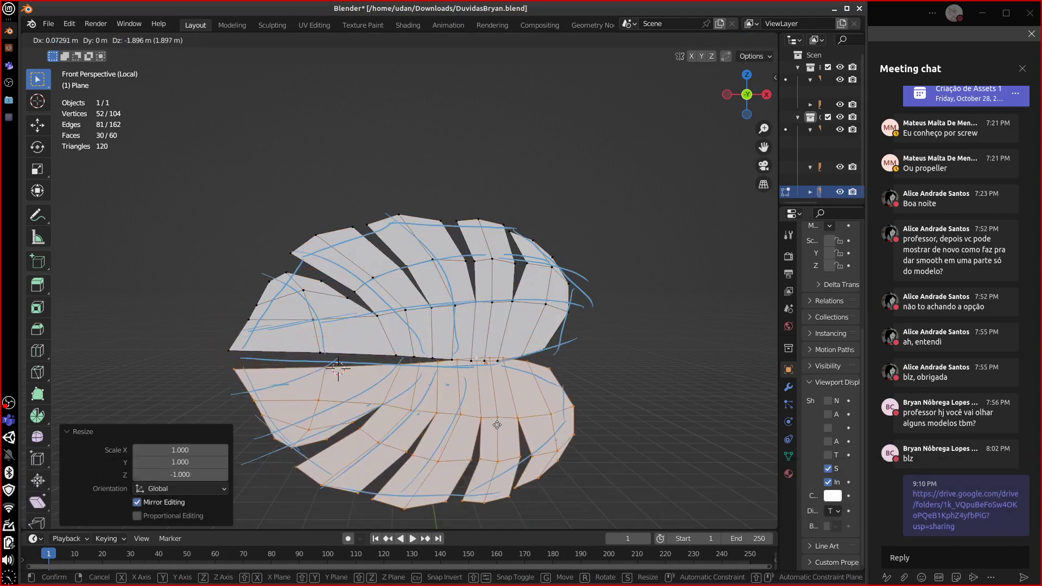
pyautogui.click(498, 425)
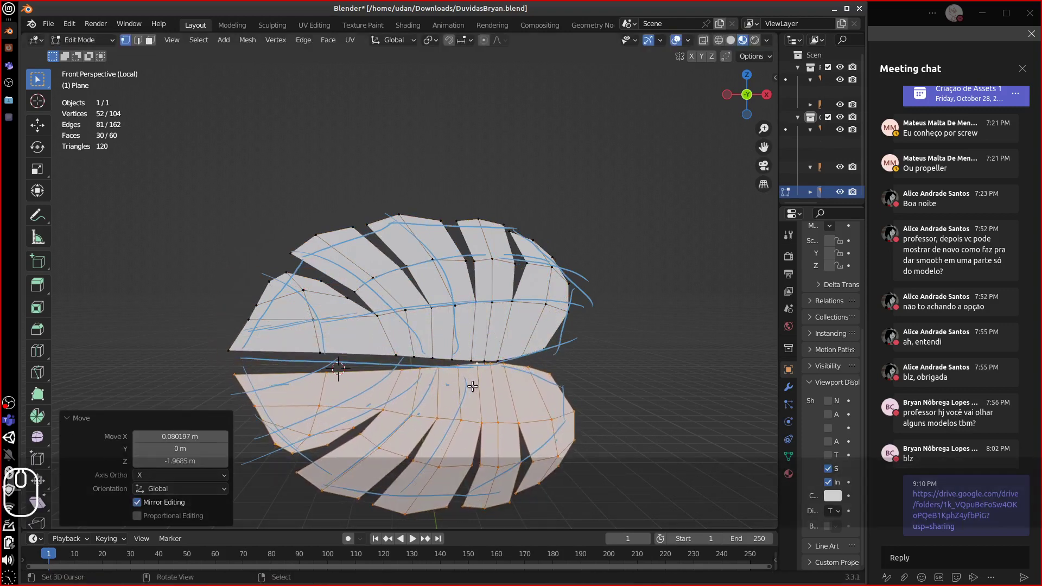
pyautogui.scroll(2, 472, 383)
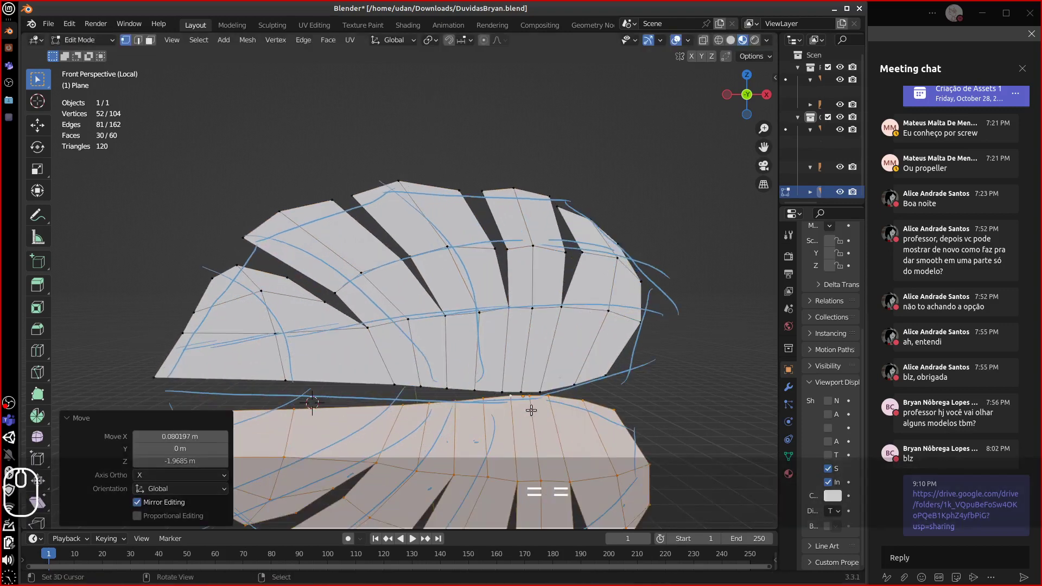
pyautogui.press('g')
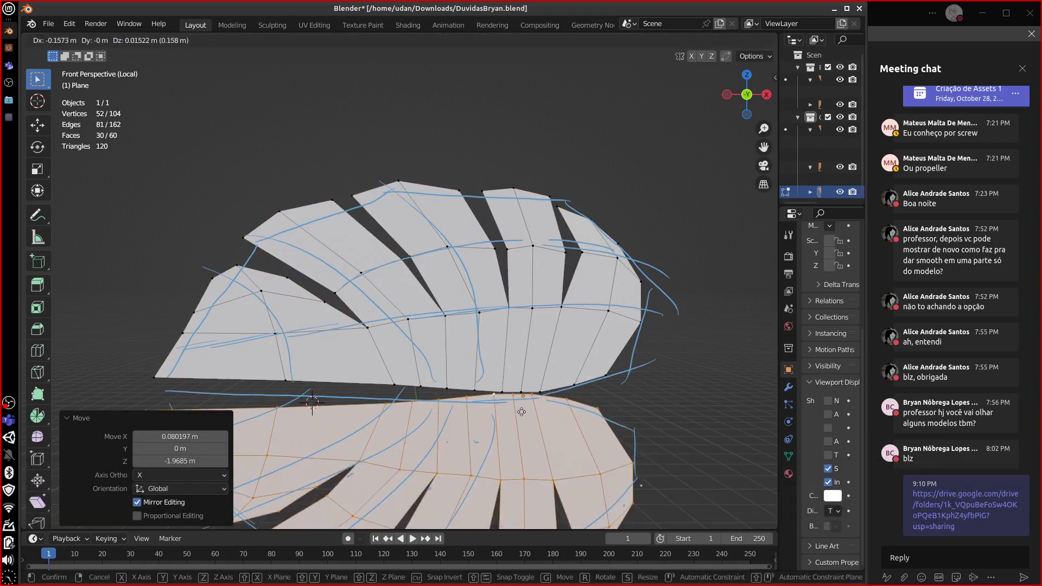
pyautogui.click(525, 409)
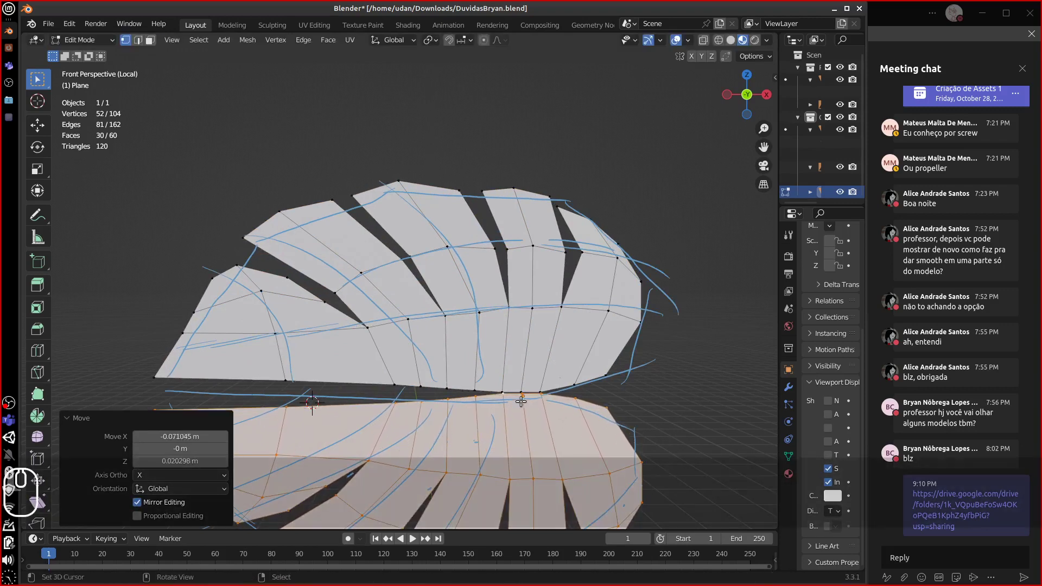
pyautogui.keyDown('shift'); pyautogui.moveTo(521, 401); pyautogui.dragTo(565, 310, button='middle'); pyautogui.keyUp('shift')
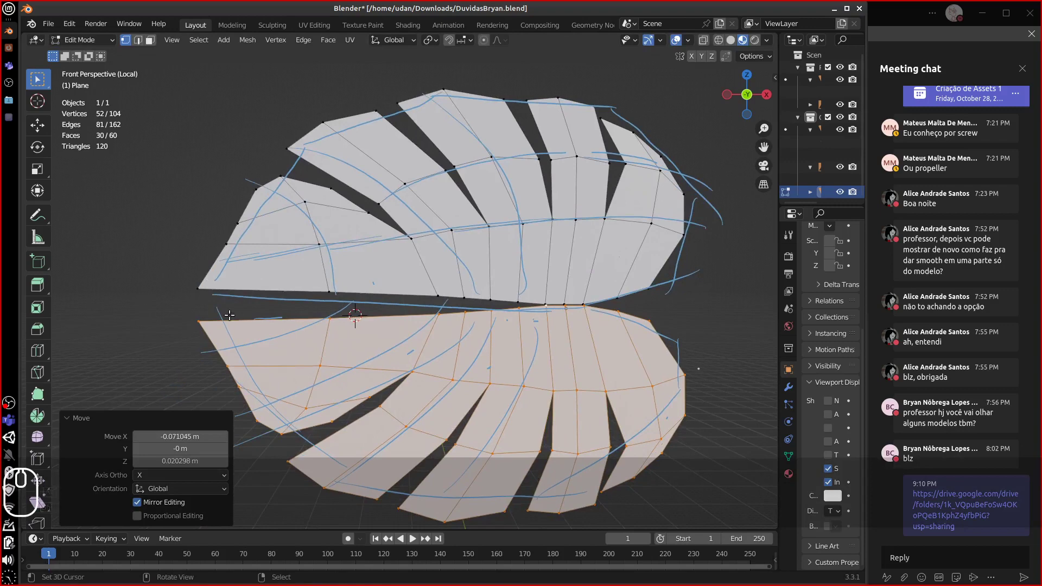
pyautogui.click(228, 314)
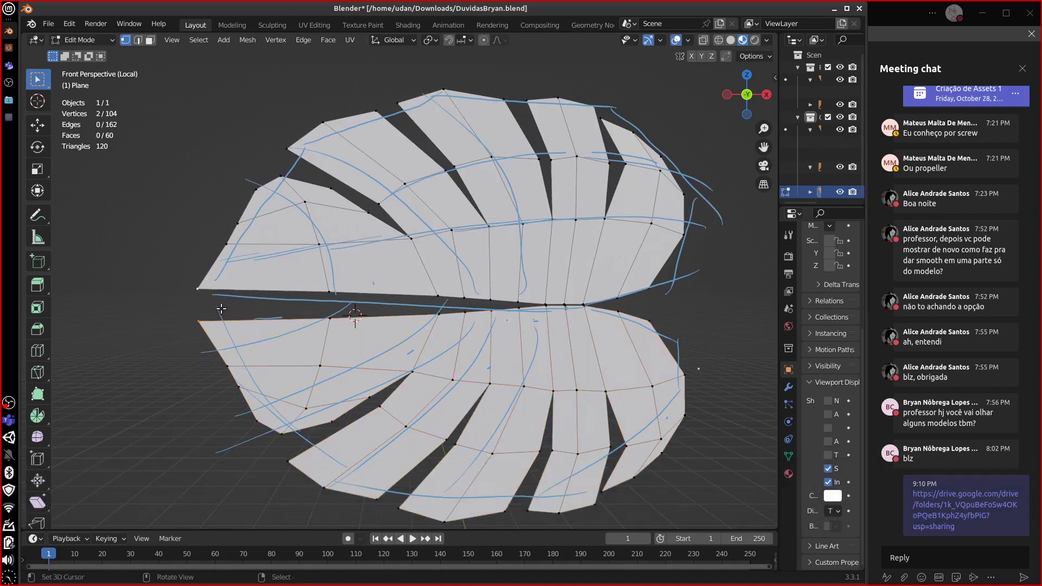
# - Merge the tip vertex pair and the next two midrib pairs at their centres
pyautogui.press('m')
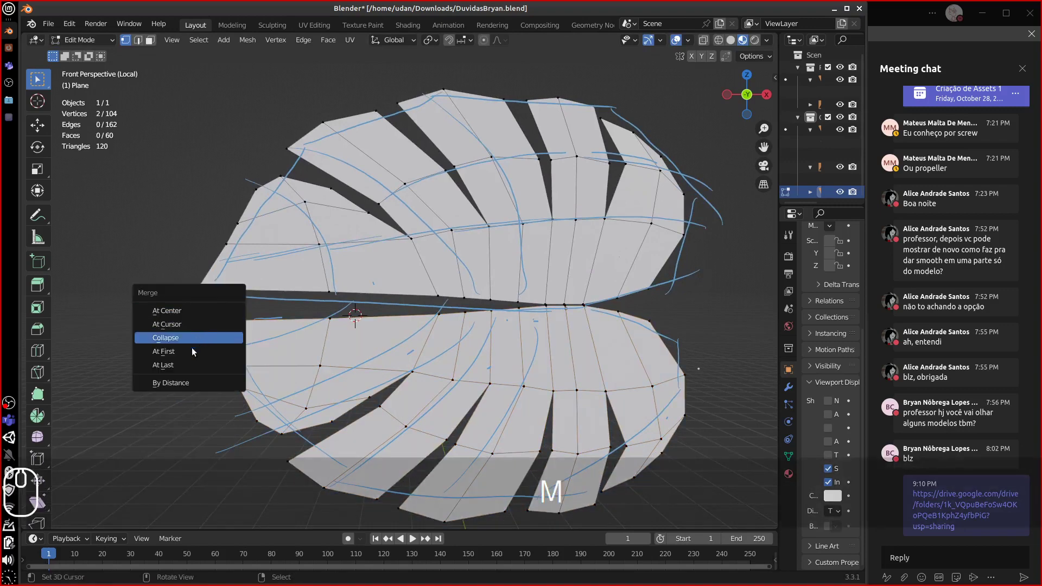
pyautogui.click(187, 310)
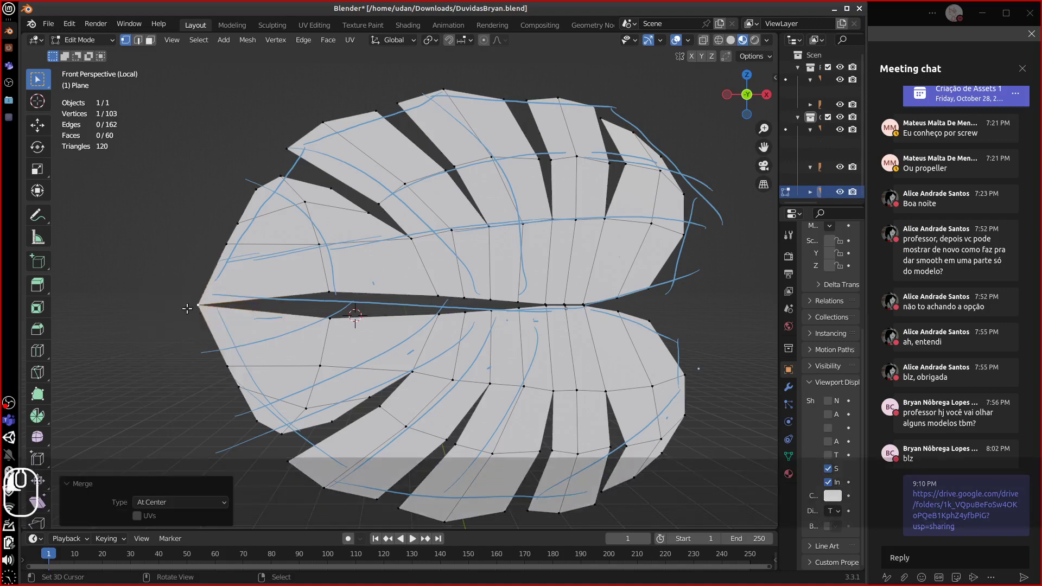
pyautogui.keyDown('shift'); pyautogui.click(331, 315); pyautogui.keyUp('shift')
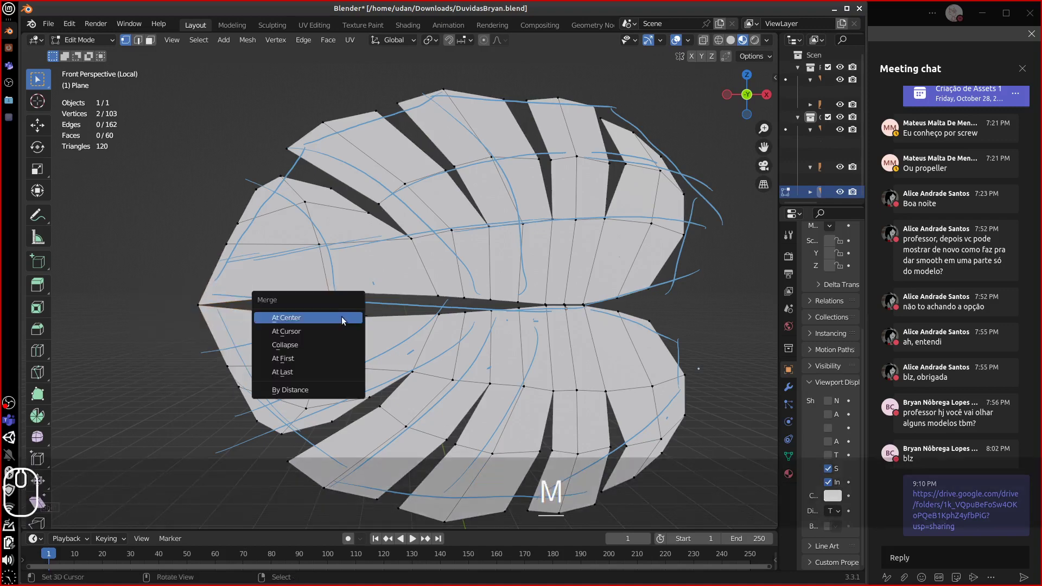
pyautogui.press('m')
pyautogui.click(339, 318)
pyautogui.keyDown('shift'); pyautogui.click(435, 313); pyautogui.keyUp('shift')
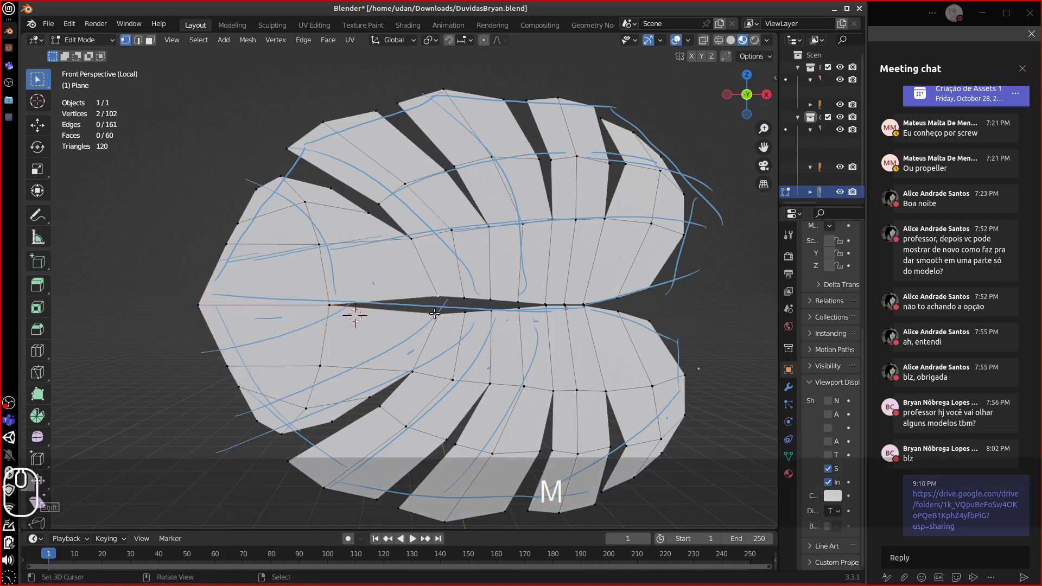
pyautogui.press('m')
pyautogui.click(435, 316)
# - Merge the following three midrib vertex pairs At Center
pyautogui.keyDown('shift'); pyautogui.click(471, 311); pyautogui.keyUp('shift')
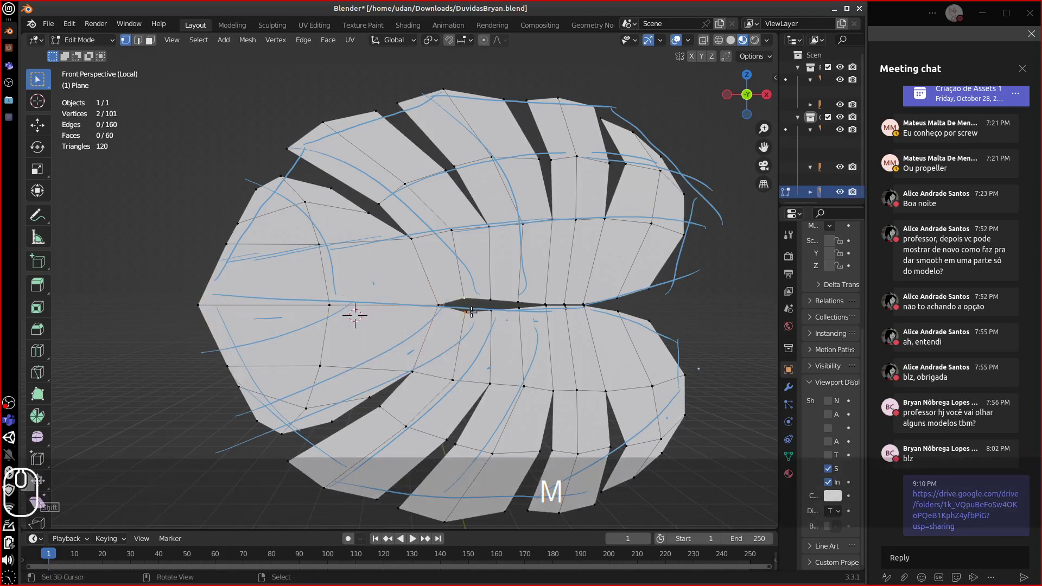
pyautogui.press('m')
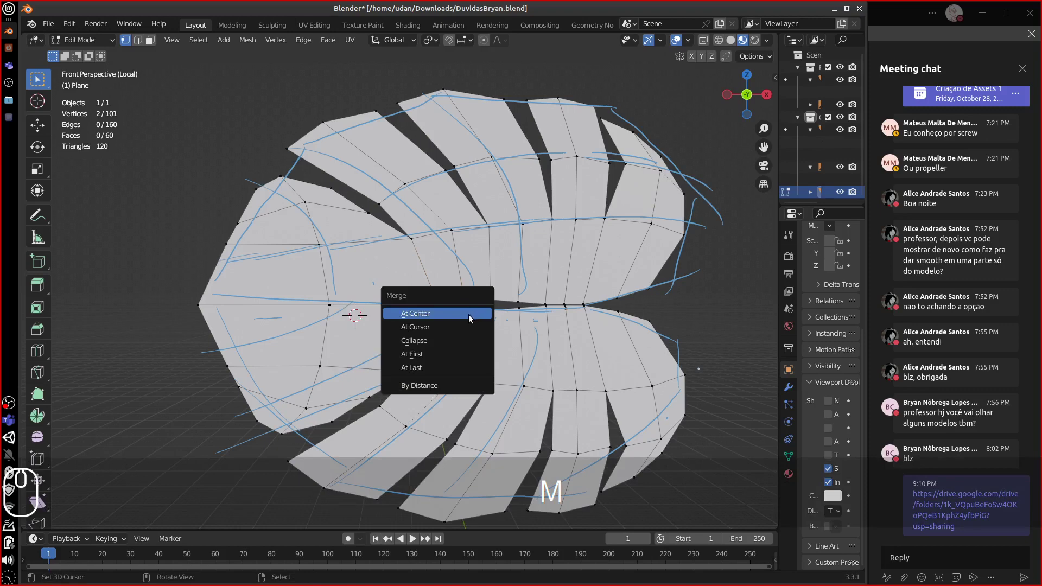
pyautogui.click(468, 315)
pyautogui.keyDown('shift'); pyautogui.click(500, 309); pyautogui.keyUp('shift')
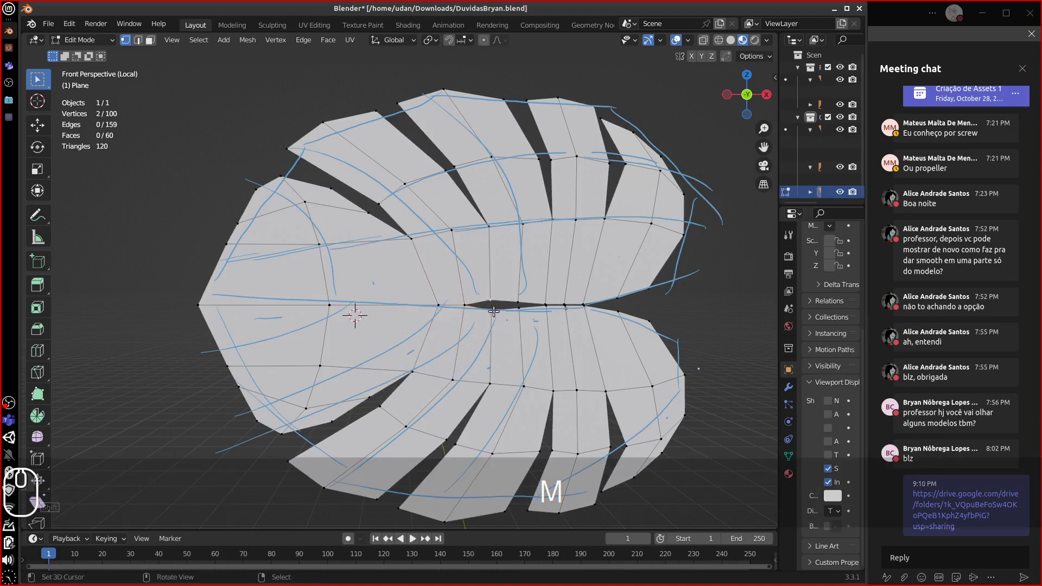
pyautogui.press('m')
pyautogui.click(490, 313)
pyautogui.keyDown('shift'); pyautogui.click(523, 309); pyautogui.keyUp('shift')
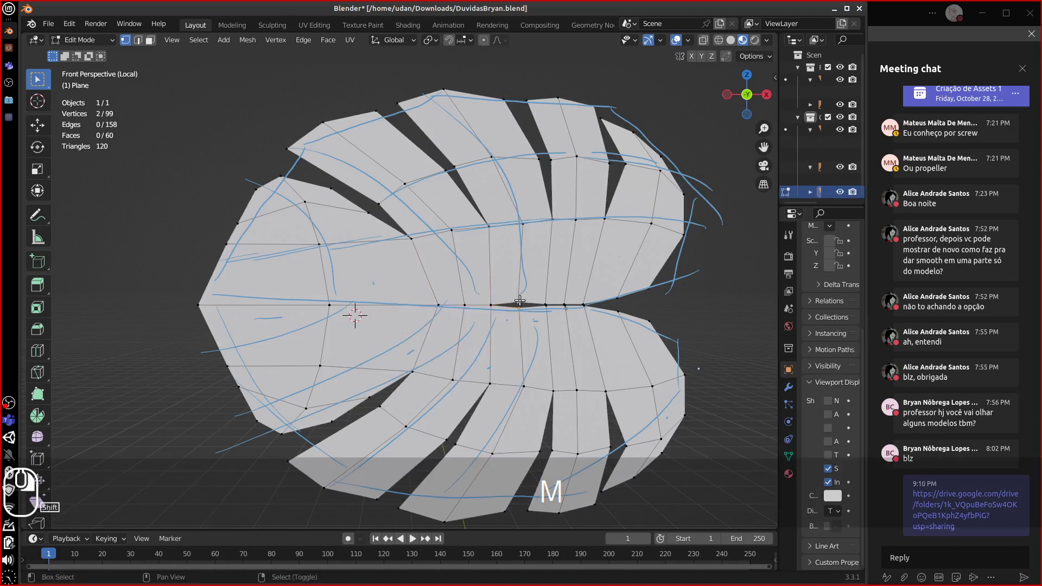
pyautogui.press('m')
pyautogui.click(529, 312)
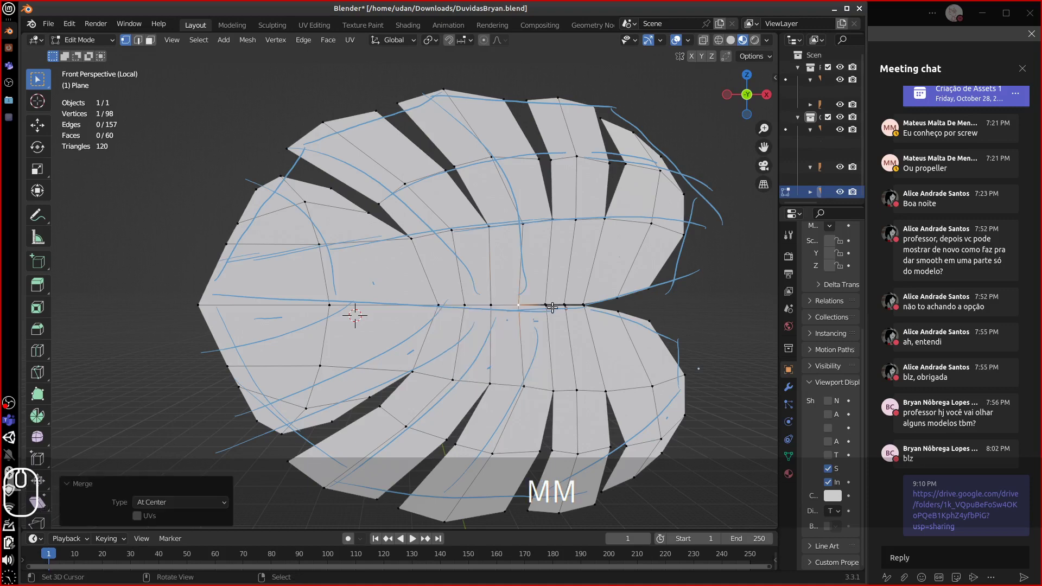
# - Merge the last three midrib pairs at centre, leaving 95 vertices
pyautogui.click(547, 300)
pyautogui.keyDown('shift'); pyautogui.click(563, 304); pyautogui.keyUp('shift')
pyautogui.press('m')
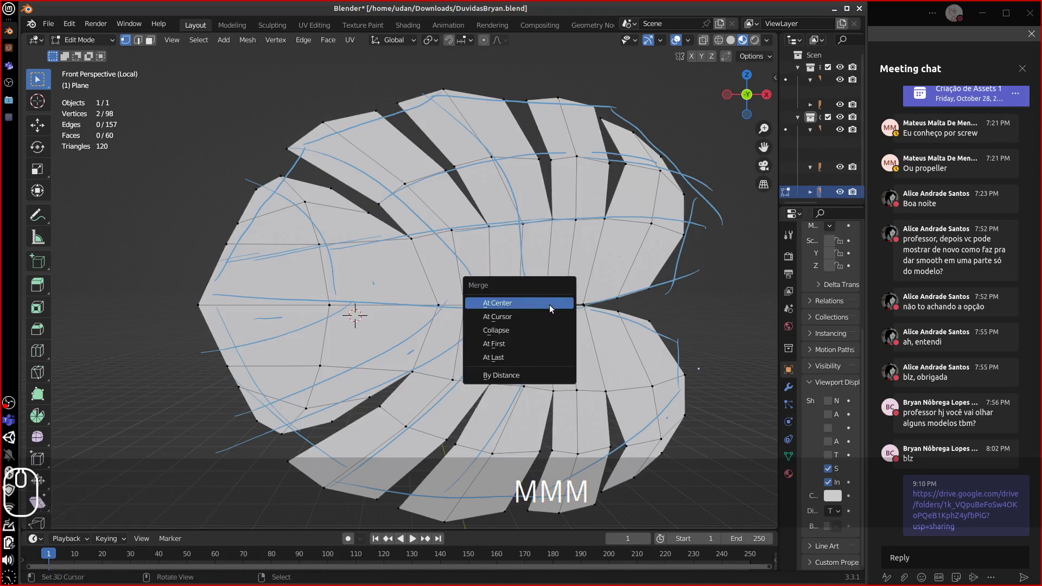
pyautogui.click(552, 305)
pyautogui.keyDown('shift'); pyautogui.click(564, 305); pyautogui.keyUp('shift')
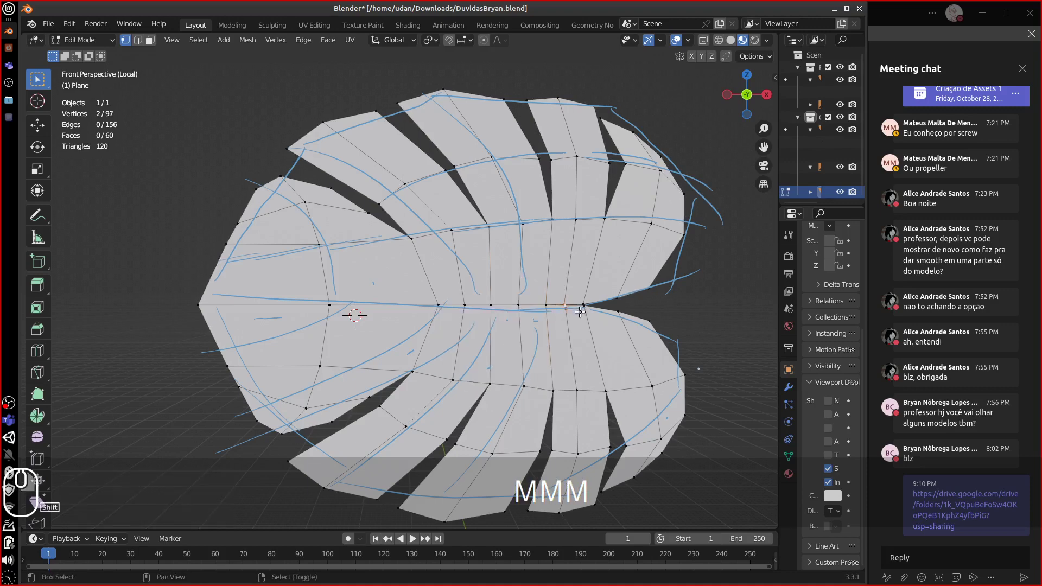
pyautogui.press('m')
pyautogui.click(569, 312)
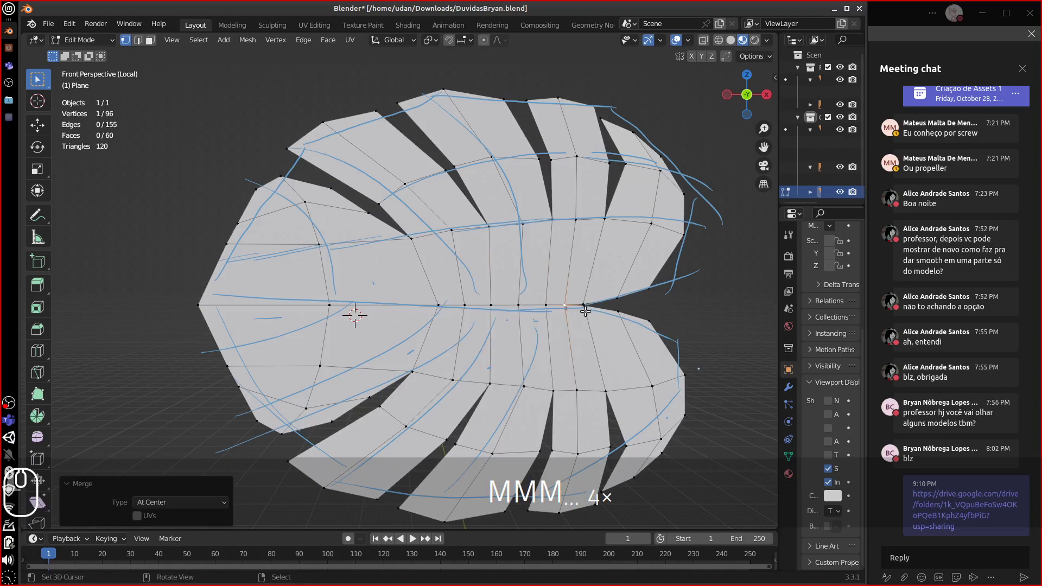
pyautogui.keyDown('shift'); pyautogui.click(586, 306); pyautogui.keyUp('shift')
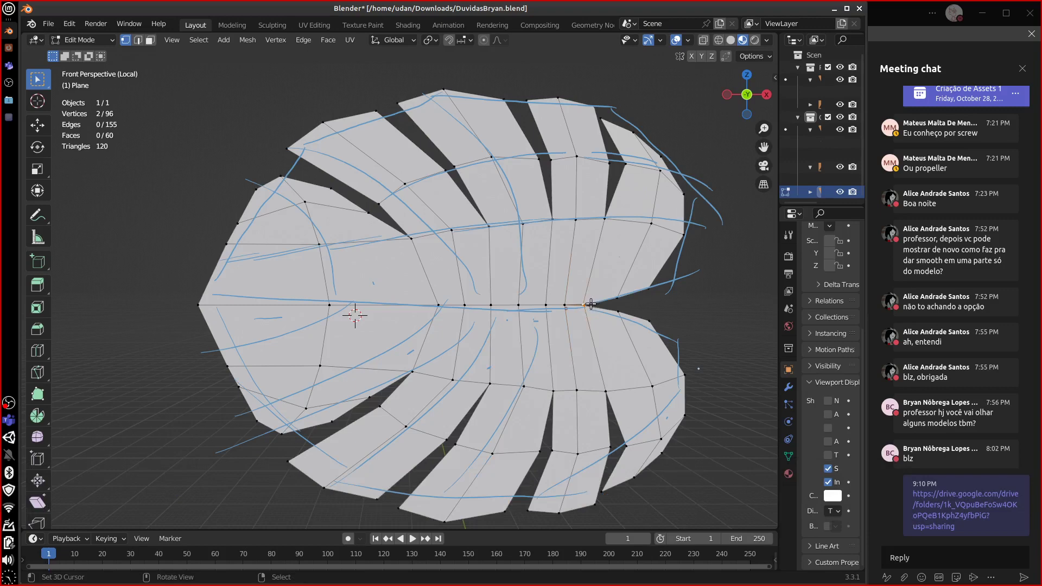
pyautogui.press('m')
pyautogui.click(588, 305)
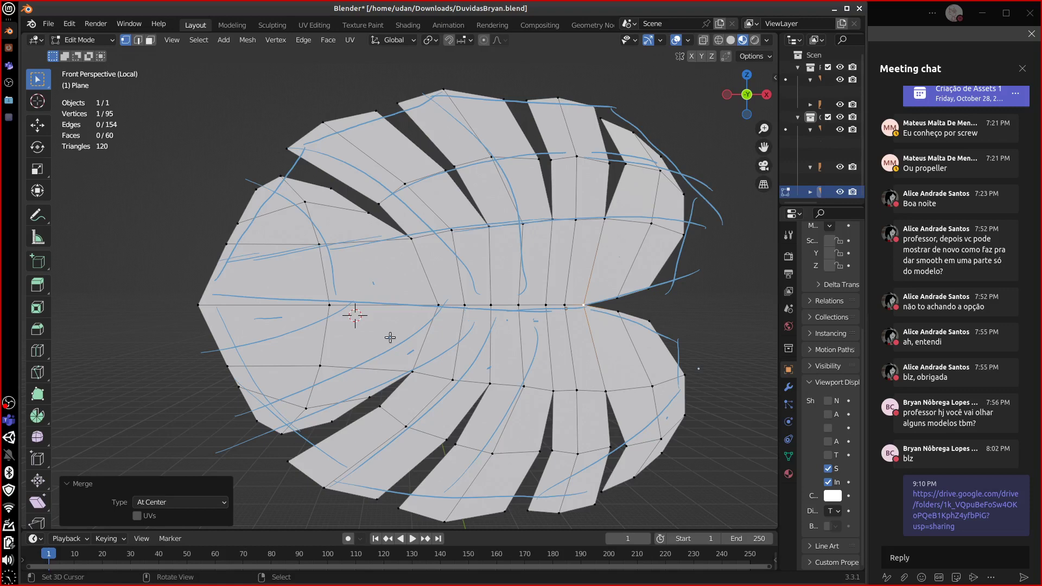
# - Select the whole connected leaf mesh and switch to an orthographic side view
pyautogui.scroll(-1, 469, 341)
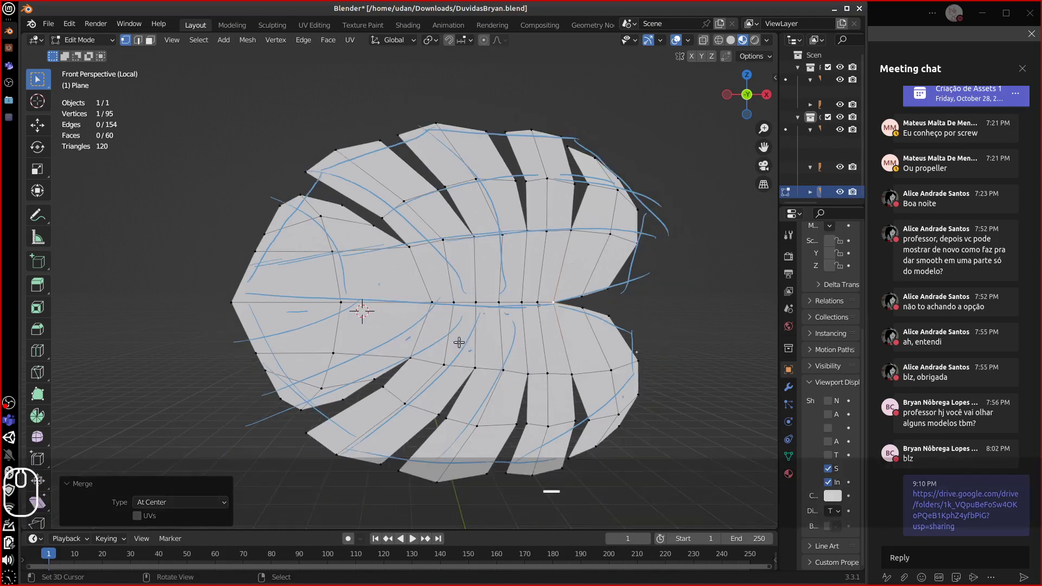
pyautogui.hotkey('ctrl', 'l')
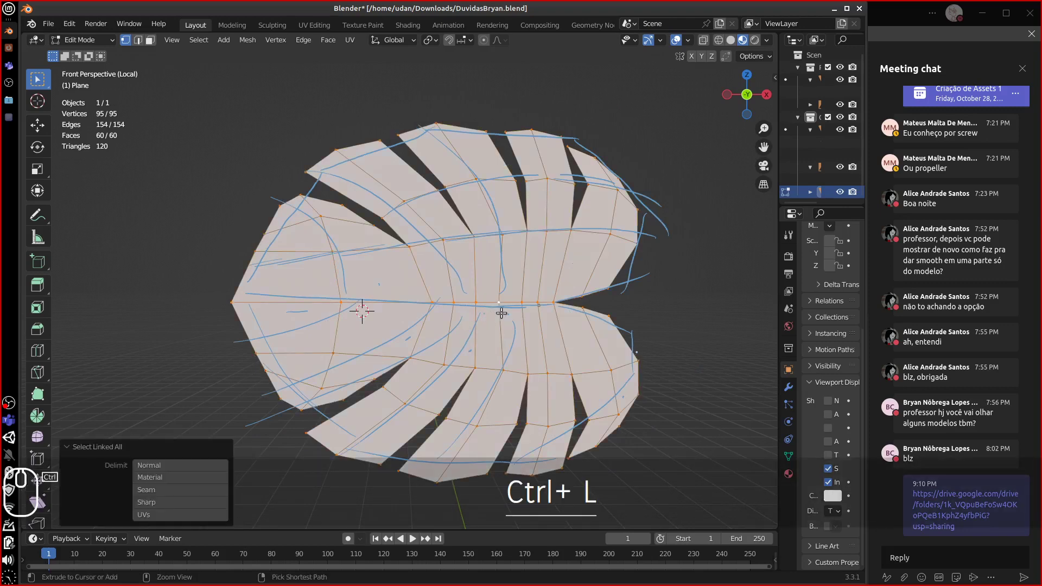
pyautogui.moveTo(500, 309); pyautogui.dragTo(425, 239, button='middle')
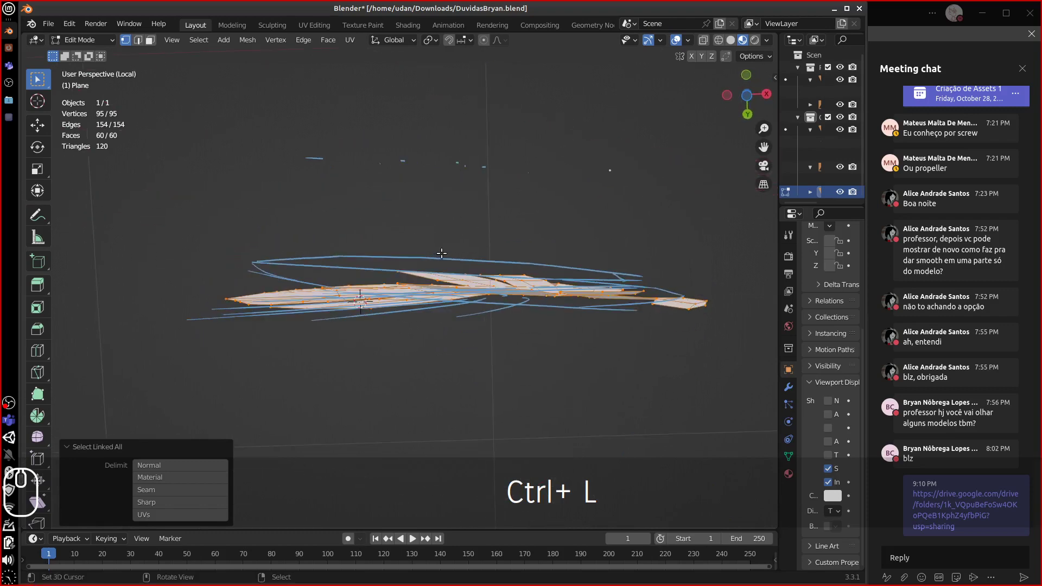
pyautogui.press('KP_1')
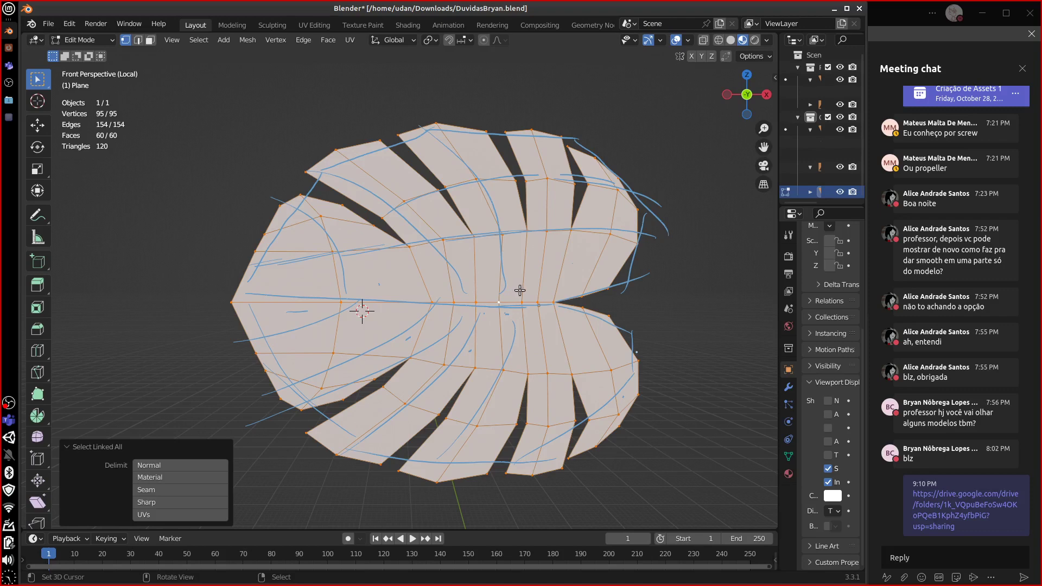
pyautogui.press('KP_5')
pyautogui.press('KP_1')
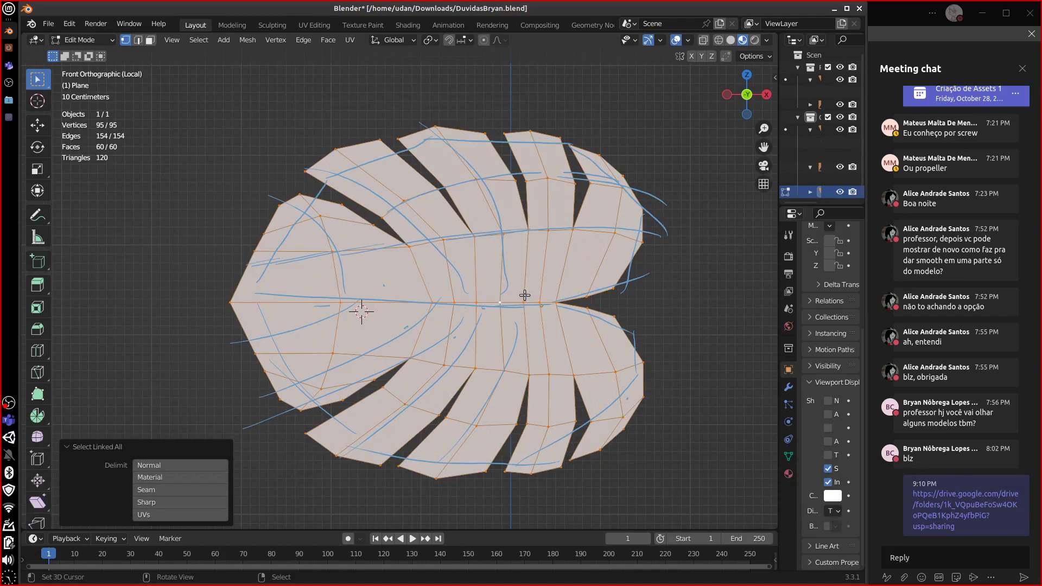
pyautogui.press('KP_1')
pyautogui.press('KP_3')
# - Scale the leaf to zero along Y so it lies completely flat
pyautogui.press('s')
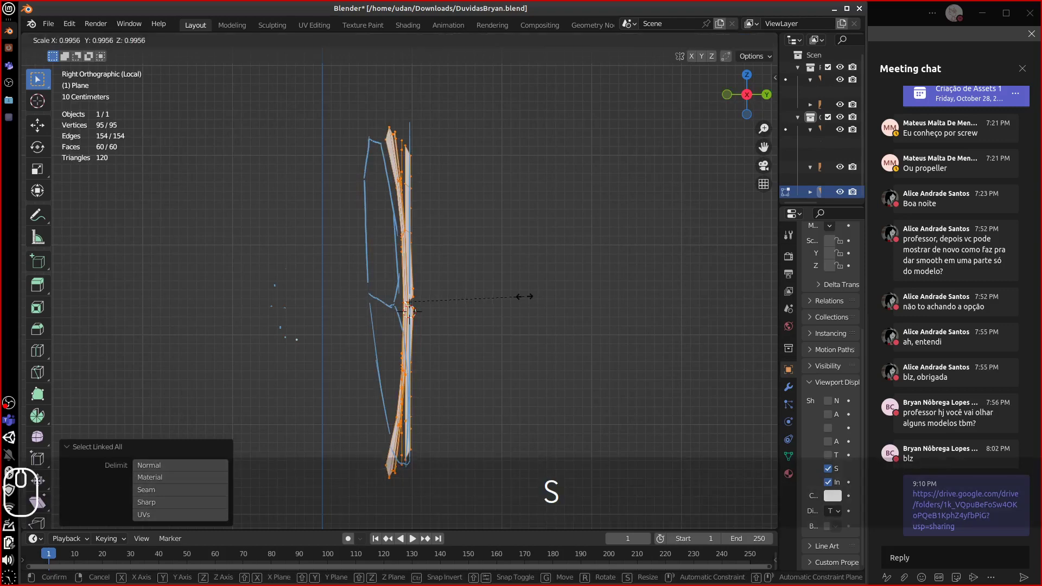
pyautogui.press('y')
pyautogui.press('o')
pyautogui.click(530, 293)
pyautogui.moveTo(531, 291); pyautogui.dragTo(457, 345, button='middle')
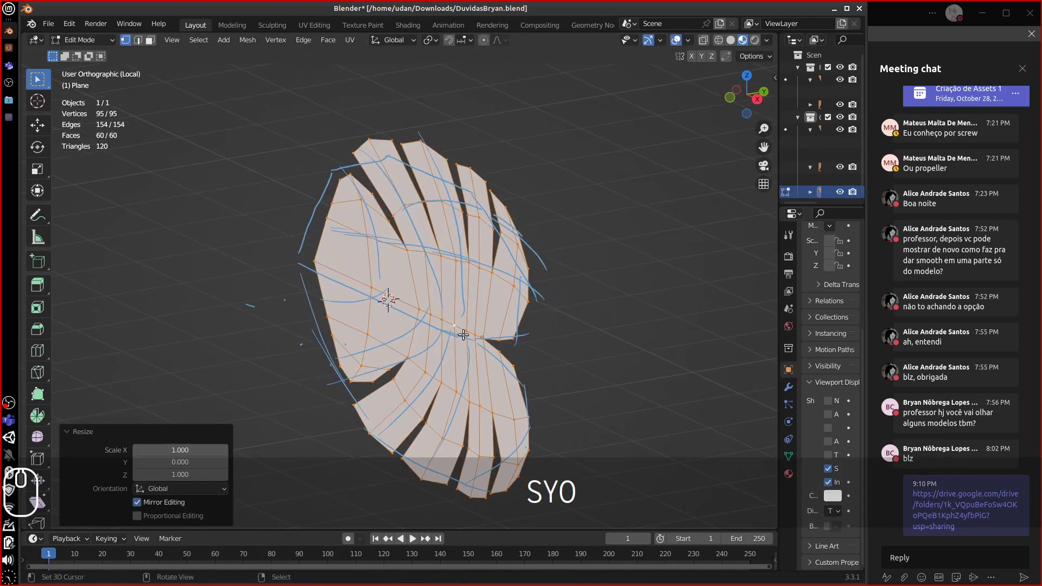
# - Try an extrusion moved along Y, then undo it back to the flat leaf in Edit Mode
pyautogui.press('e')
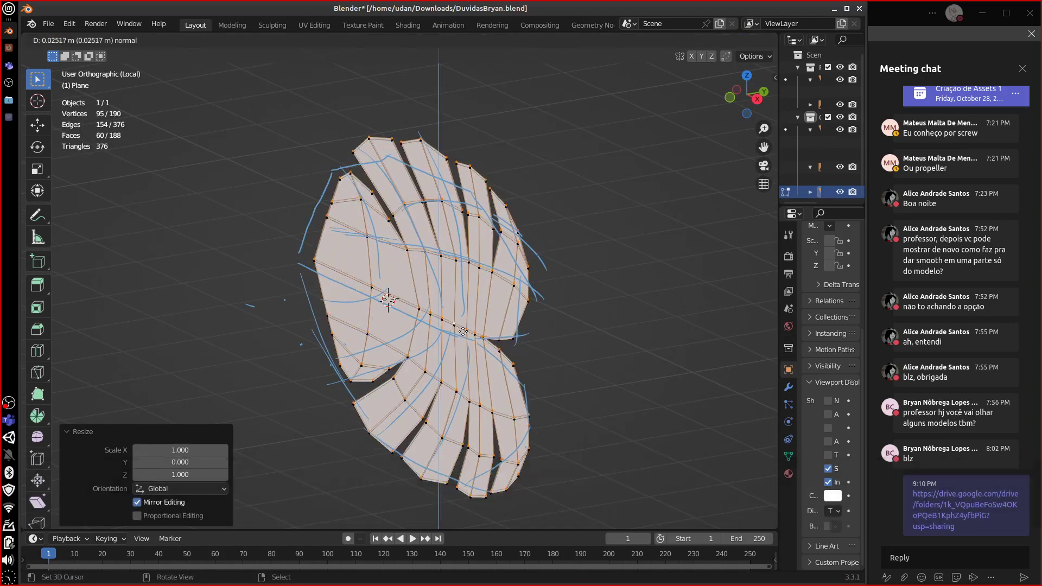
pyautogui.press('Escape')
pyautogui.press('g')
pyautogui.press('y')
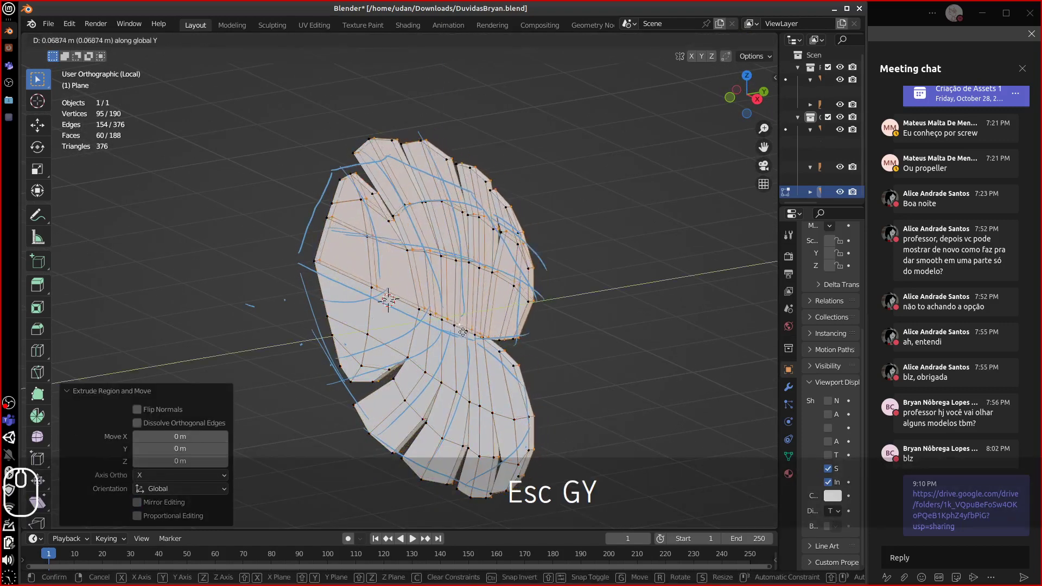
pyautogui.click(478, 325)
pyautogui.moveTo(478, 325); pyautogui.dragTo(519, 299, button='middle')
pyautogui.press('Tab')
pyautogui.hotkey('ctrl', 'z')
pyautogui.hotkey('ctrl', 'z')
pyautogui.hotkey('ctrl', 'z')
pyautogui.scroll(-3, 543, 318)
pyautogui.scroll(-4, 543, 319)
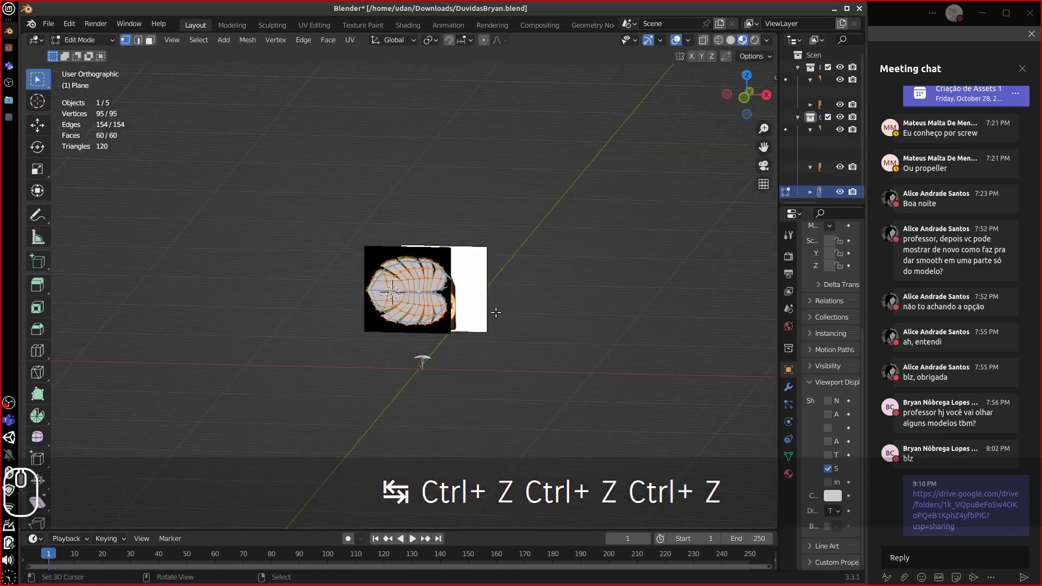
# - Enter Edit Mode on the Planta object, select one connected leaf and frame it from above
pyautogui.press('Tab')
pyautogui.click(430, 357)
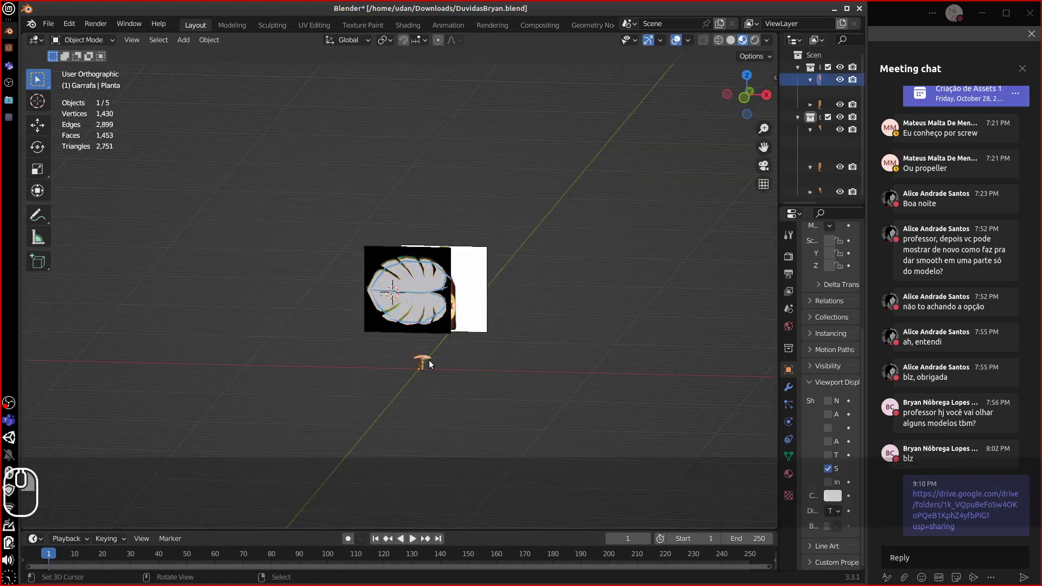
pyautogui.press('Tab')
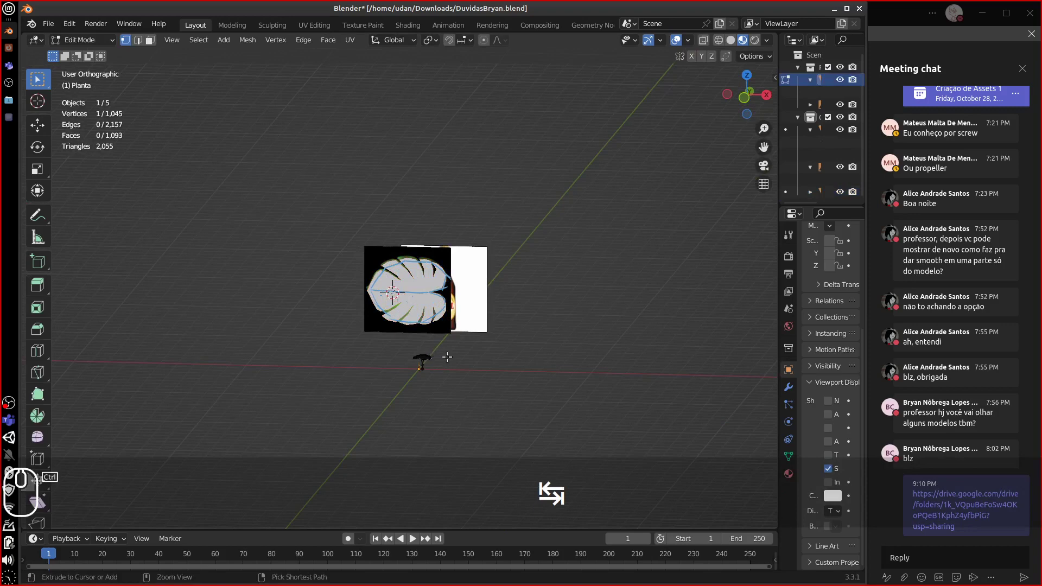
pyautogui.hotkey('ctrl', 'l')
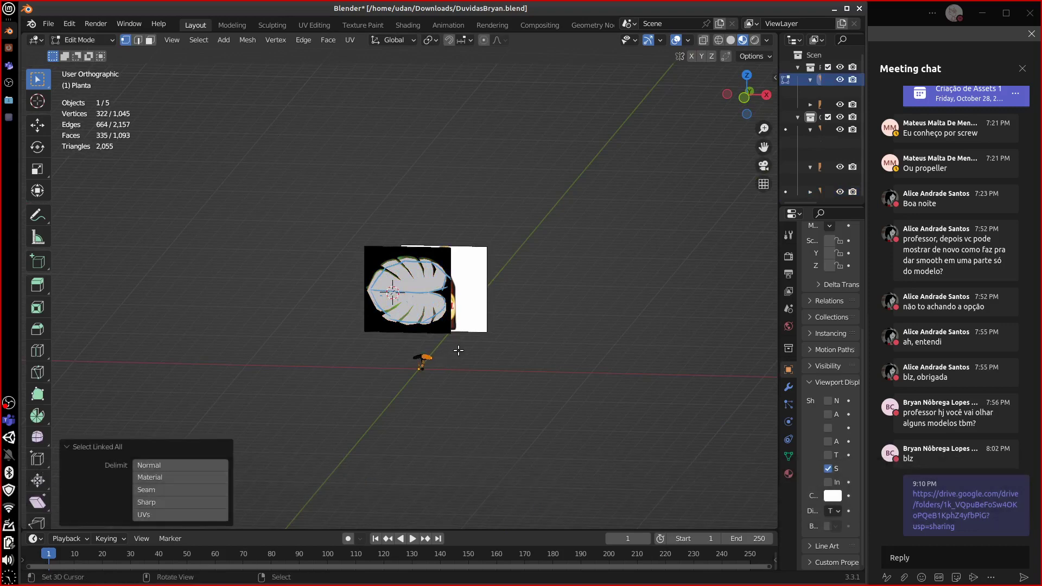
pyautogui.press('KP_Decimal')
pyautogui.moveTo(458, 350); pyautogui.dragTo(354, 402, button='middle')
pyautogui.moveTo(359, 252); pyautogui.dragTo(333, 235, button='middle')
# - Annotate a guide line down the leaf's centre from tip to stem
pyautogui.press('d')
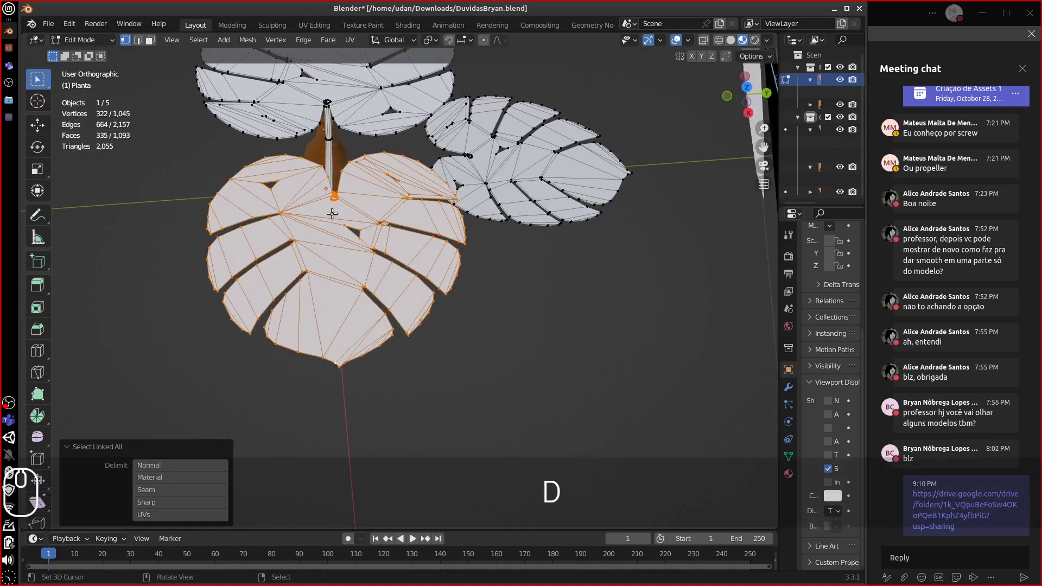
pyautogui.moveTo(333, 206); pyautogui.dragTo(349, 365)
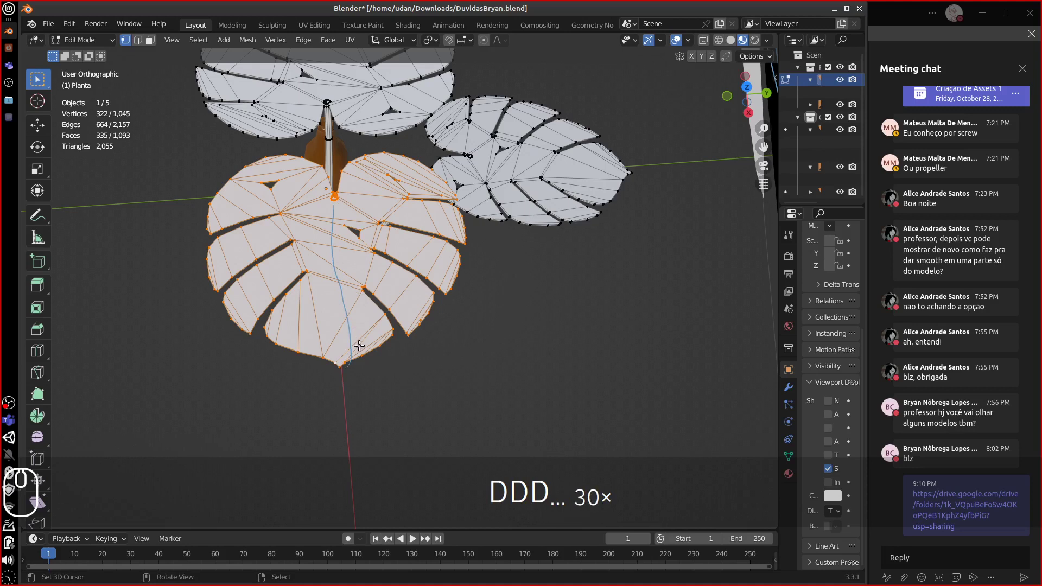
pyautogui.moveTo(333, 302); pyautogui.dragTo(340, 364, button='right')
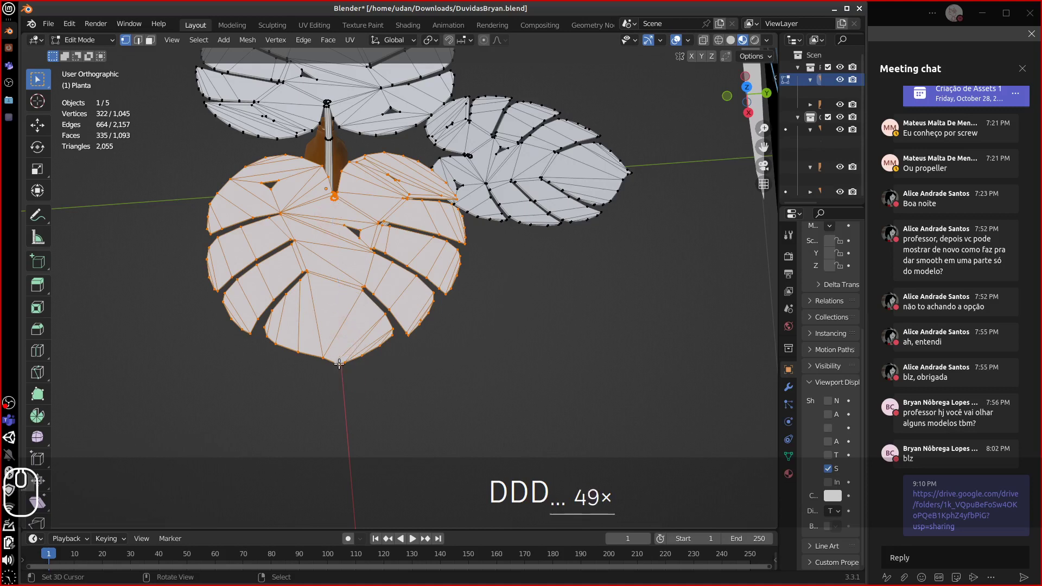
pyautogui.moveTo(339, 364); pyautogui.dragTo(334, 206)
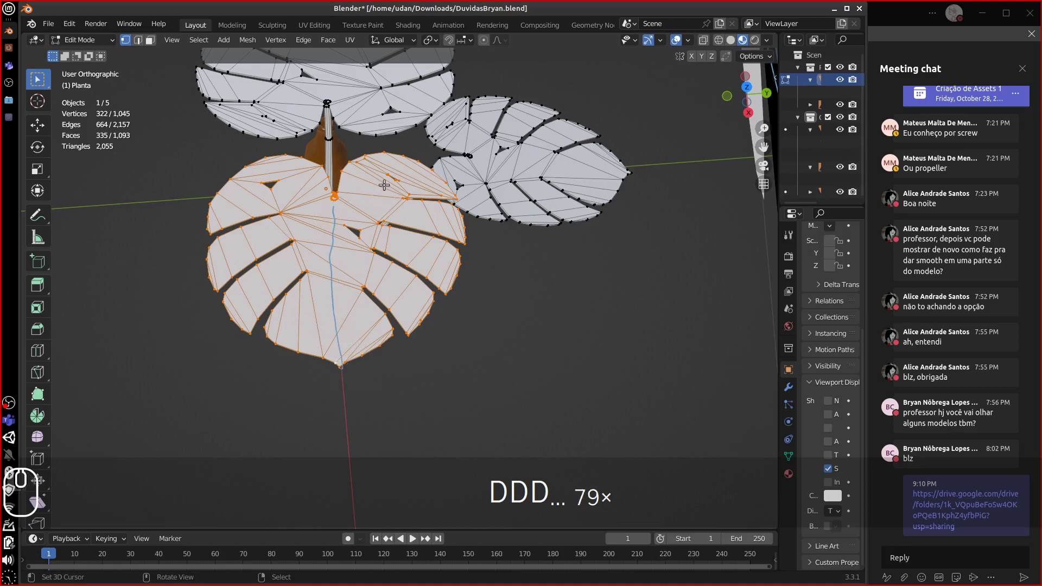
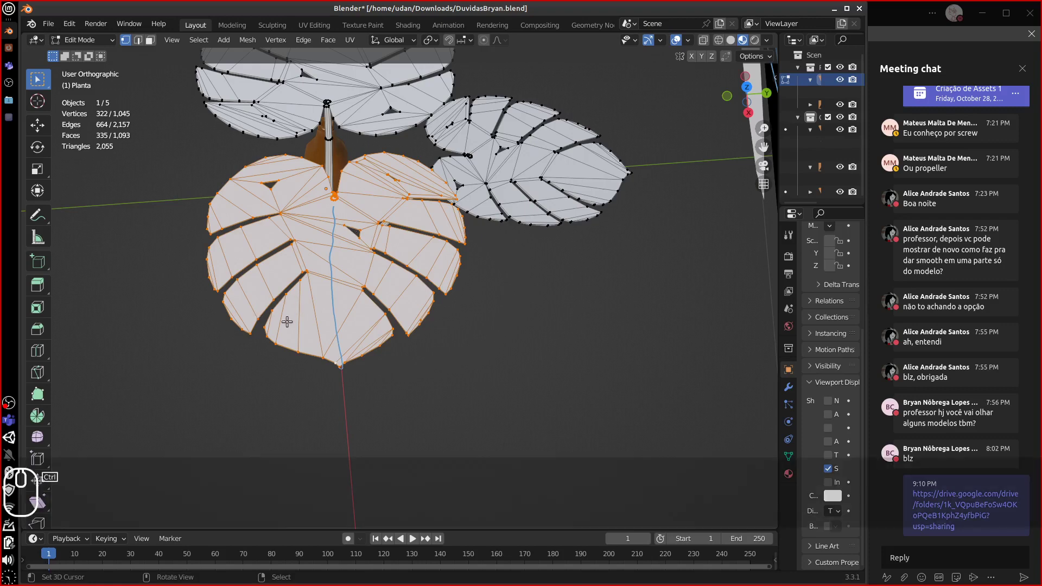
# - Try triangulating the selected leaf faces, then undo back to the quads
pyautogui.hotkey('ctrl', 't')
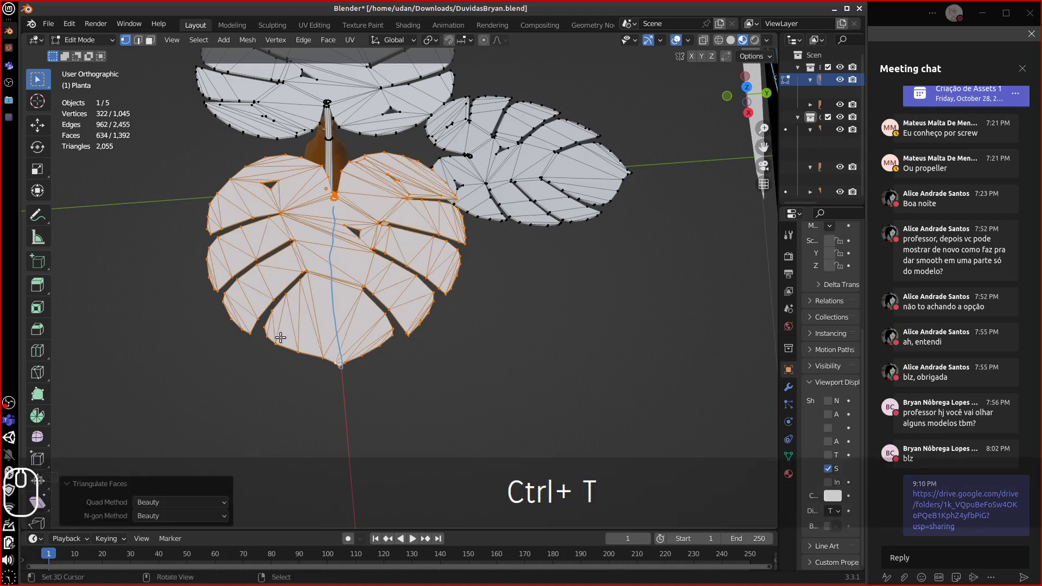
pyautogui.hotkey('ctrl', 'z')
pyautogui.moveTo(292, 333); pyautogui.dragTo(319, 217, button='middle')
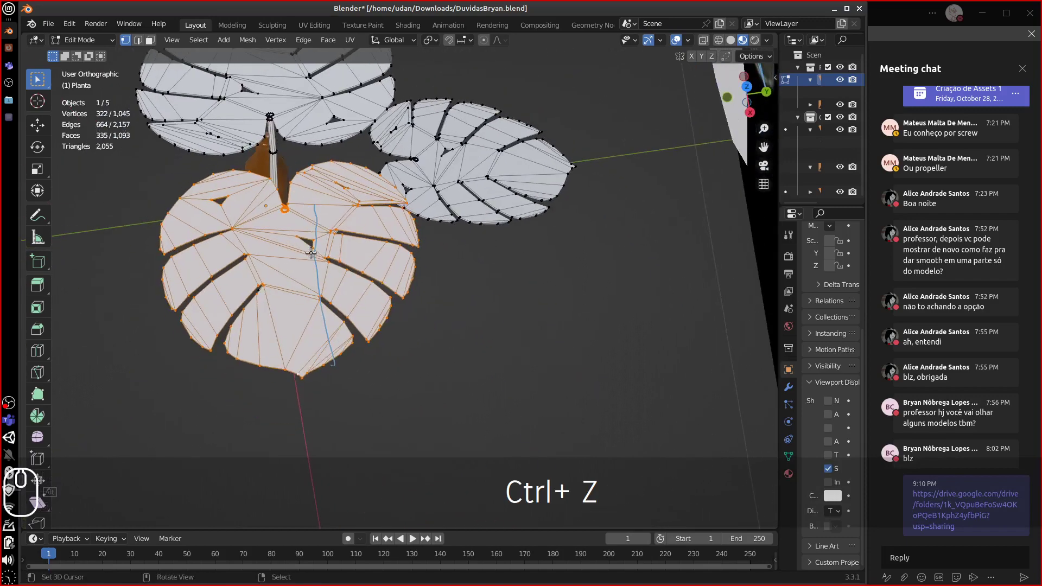
# - Draw an annotation stroke down the leaf, then deselect the vertices and reframe the view
pyautogui.moveTo(284, 215); pyautogui.dragTo(306, 396)
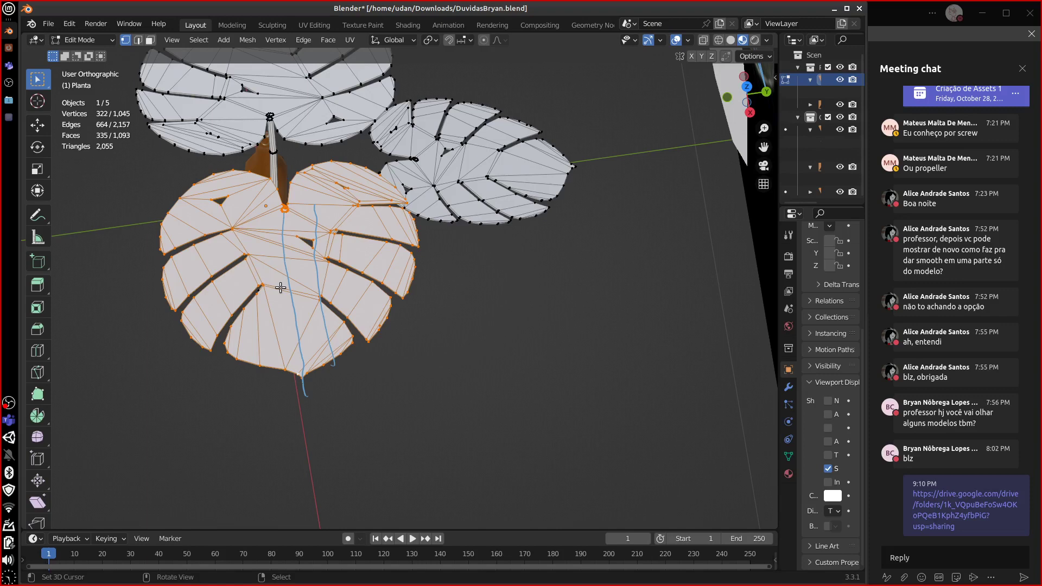
pyautogui.keyDown('alt'); pyautogui.keyDown('shift'); pyautogui.moveTo(576, 297); pyautogui.dragTo(214, 349); pyautogui.keyUp('shift'); pyautogui.keyUp('alt')
pyautogui.moveTo(213, 349); pyautogui.dragTo(348, 318)
pyautogui.keyDown('alt'); pyautogui.moveTo(352, 315); pyautogui.dragTo(459, 369); pyautogui.keyUp('alt')
# - From the top orthographic view, sketch an ellipse annotation and erase it again
pyautogui.press('1')
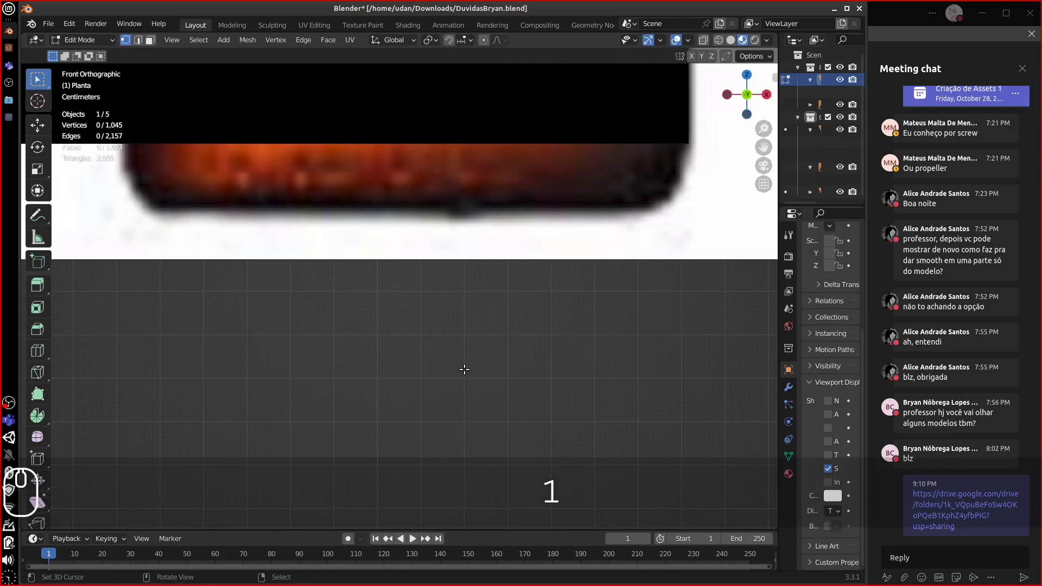
pyautogui.press('7')
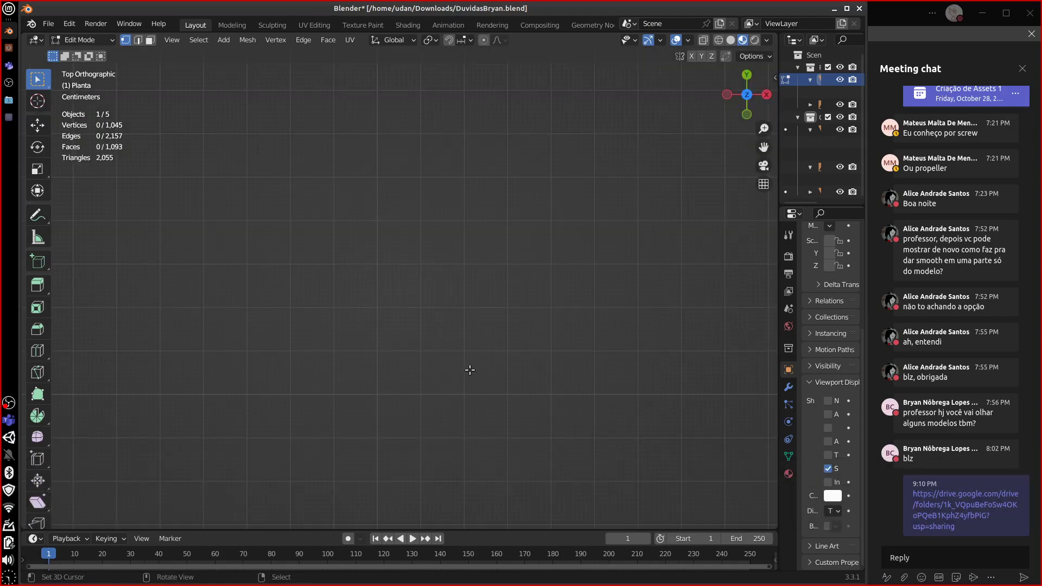
pyautogui.scroll(-5, 465, 371)
pyautogui.scroll(2, 462, 366)
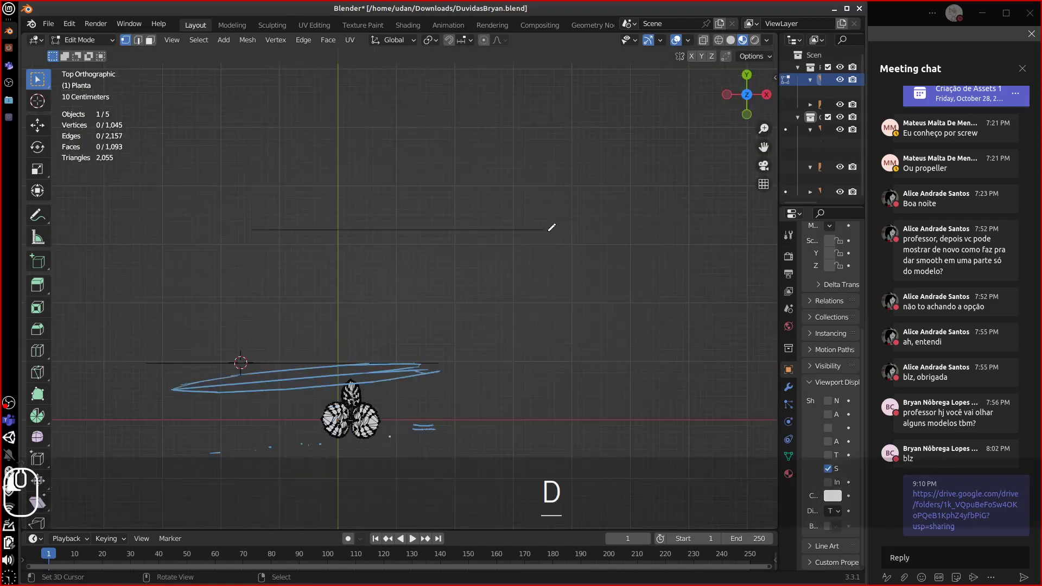
pyautogui.moveTo(561, 230)
pyautogui.mouseDown()
pyautogui.moveTo(542, 243)
pyautogui.moveTo(513, 341)
pyautogui.moveTo(605, 379)
pyautogui.mouseUp()
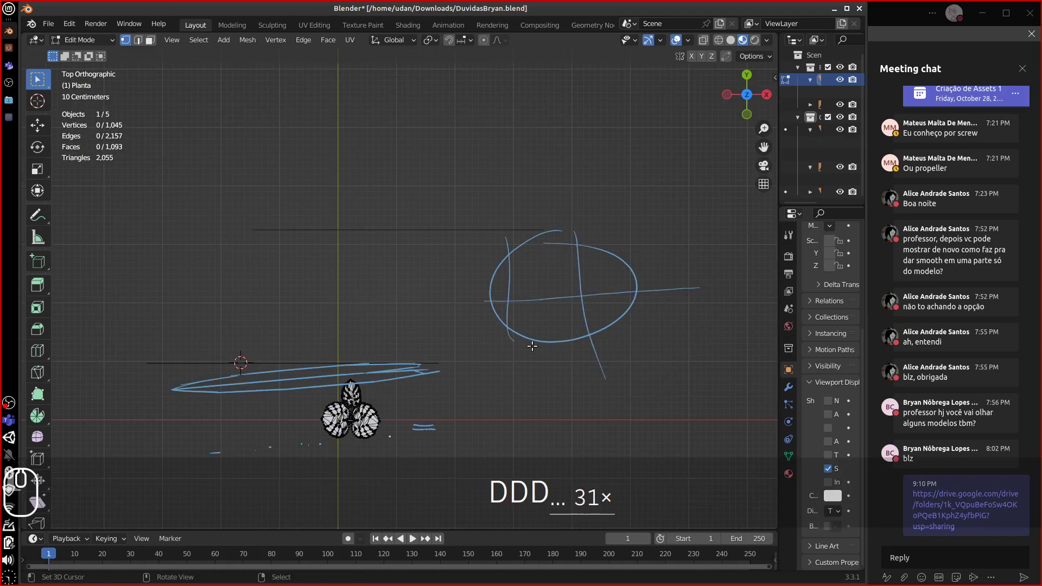
pyautogui.moveTo(597, 304)
pyautogui.mouseDown(button='right')
pyautogui.moveTo(628, 321)
pyautogui.moveTo(659, 249)
pyautogui.moveTo(608, 239)
pyautogui.moveTo(517, 386)
pyautogui.moveTo(535, 318)
pyautogui.moveTo(347, 380)
pyautogui.moveTo(311, 373)
pyautogui.moveTo(421, 407)
pyautogui.moveTo(437, 365)
pyautogui.moveTo(200, 448)
pyautogui.moveTo(286, 420)
pyautogui.mouseUp(button='right')
# - Zoom out to show the plant, bottle and leaf reference image together in Object Mode
pyautogui.moveTo(286, 419); pyautogui.dragTo(373, 371, button='middle')
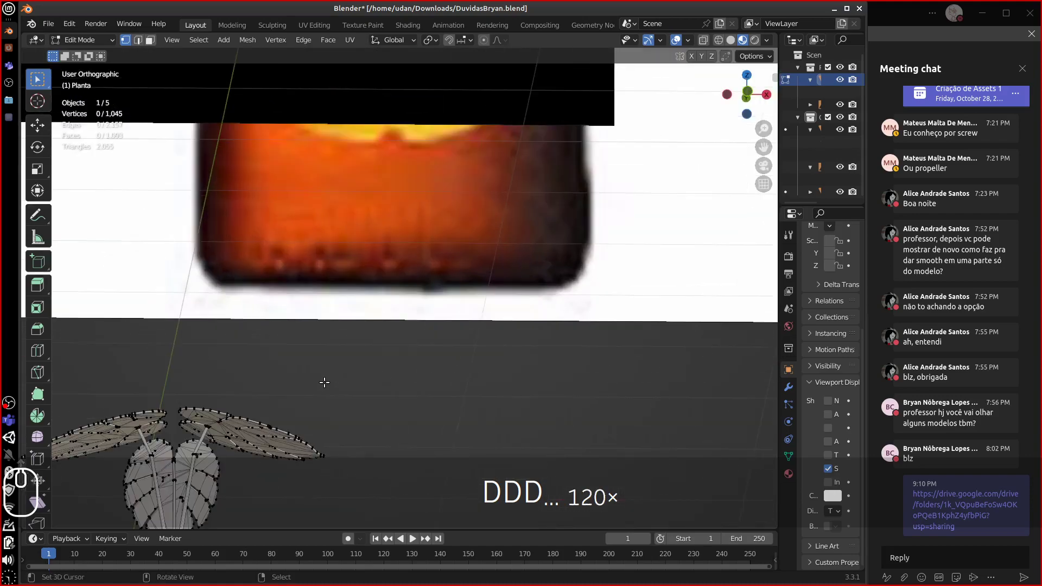
pyautogui.keyDown('alt'); pyautogui.keyDown('shift'); pyautogui.moveTo(327, 371); pyautogui.dragTo(639, 245); pyautogui.keyUp('shift'); pyautogui.keyUp('alt')
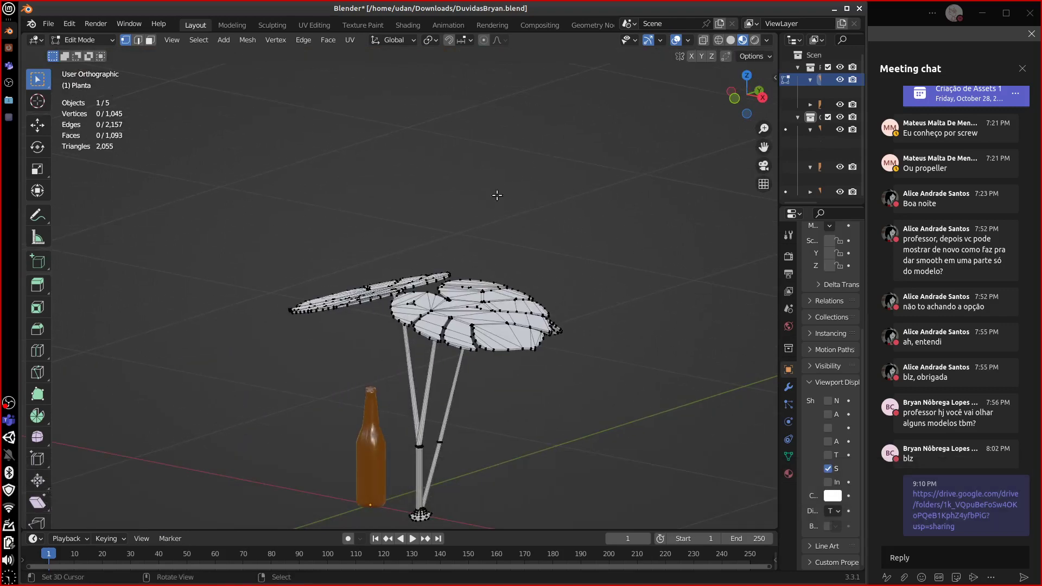
pyautogui.keyDown('alt'); pyautogui.keyDown('shift'); pyautogui.moveTo(497, 195); pyautogui.dragTo(383, 459); pyautogui.keyUp('shift'); pyautogui.keyUp('alt')
pyautogui.keyDown('alt'); pyautogui.keyDown('shift'); pyautogui.moveTo(426, 258); pyautogui.dragTo(386, 452); pyautogui.keyUp('shift'); pyautogui.keyUp('alt')
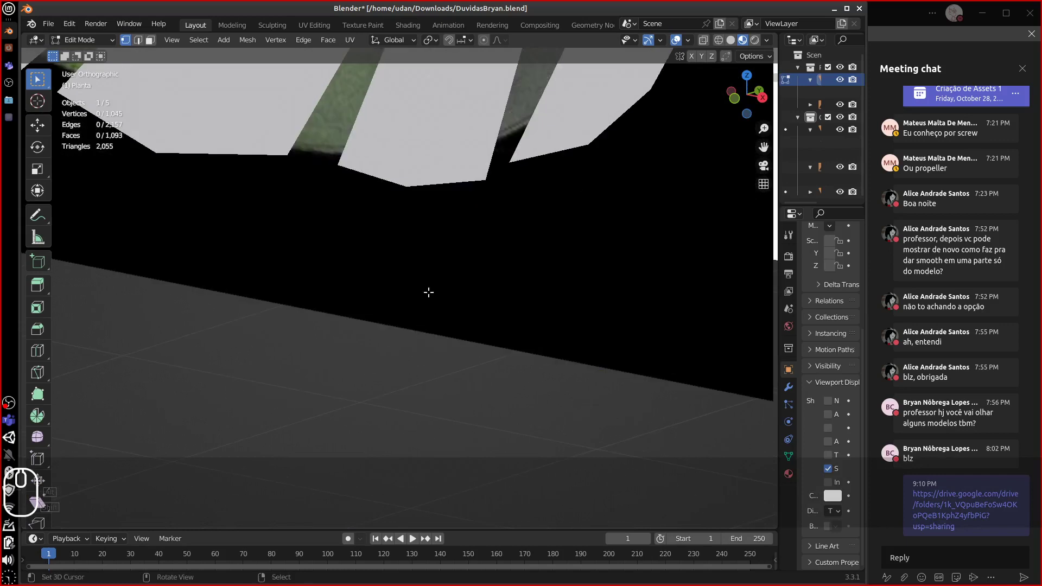
pyautogui.keyDown('alt'); pyautogui.keyDown('shift'); pyautogui.moveTo(429, 292); pyautogui.dragTo(654, 433); pyautogui.keyUp('shift'); pyautogui.keyUp('alt')
pyautogui.press('Tab')
pyautogui.press('Tab')
pyautogui.press('Tab')
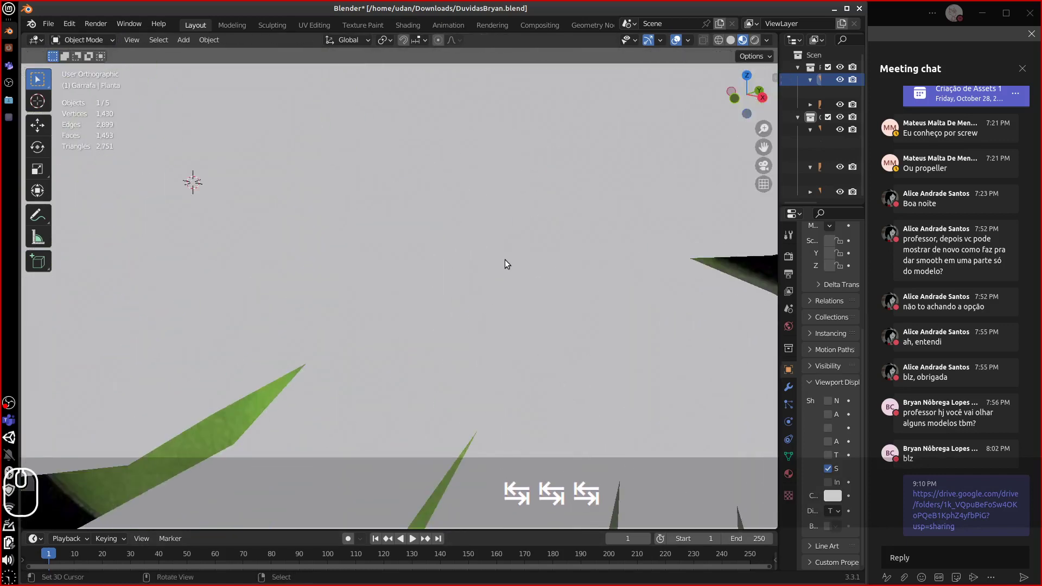
pyautogui.press('Tab')
pyautogui.press('KP_Subtract')
pyautogui.press('KP_Subtract')
pyautogui.press('KP_Subtract')
pyautogui.press('KP_Subtract')
pyautogui.press('KP_Subtract')
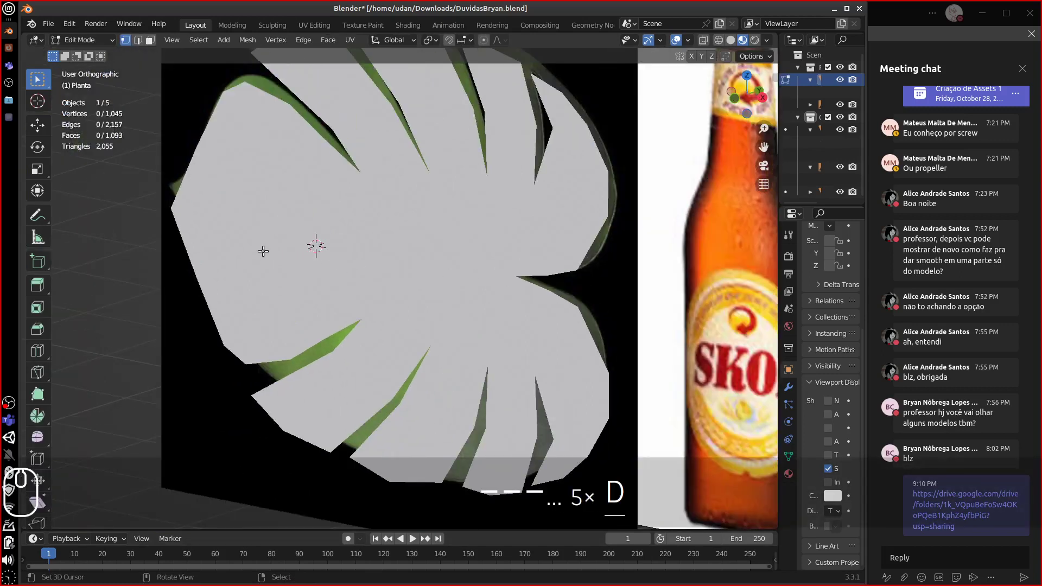
# - Draw a midrib curve and upward vein-direction arrows on the leaf, then erase part of it
pyautogui.moveTo(242, 233); pyautogui.dragTo(521, 277)
pyautogui.moveTo(446, 267); pyautogui.dragTo(439, 215)
pyautogui.moveTo(348, 258); pyautogui.dragTo(353, 213)
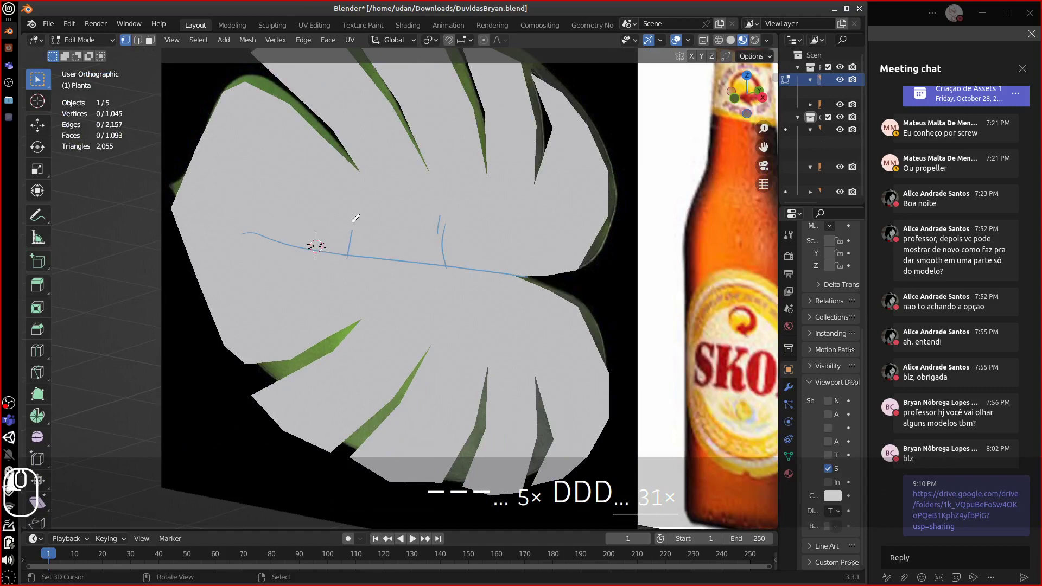
pyautogui.moveTo(299, 242); pyautogui.dragTo(302, 193)
pyautogui.moveTo(309, 270); pyautogui.dragTo(276, 302)
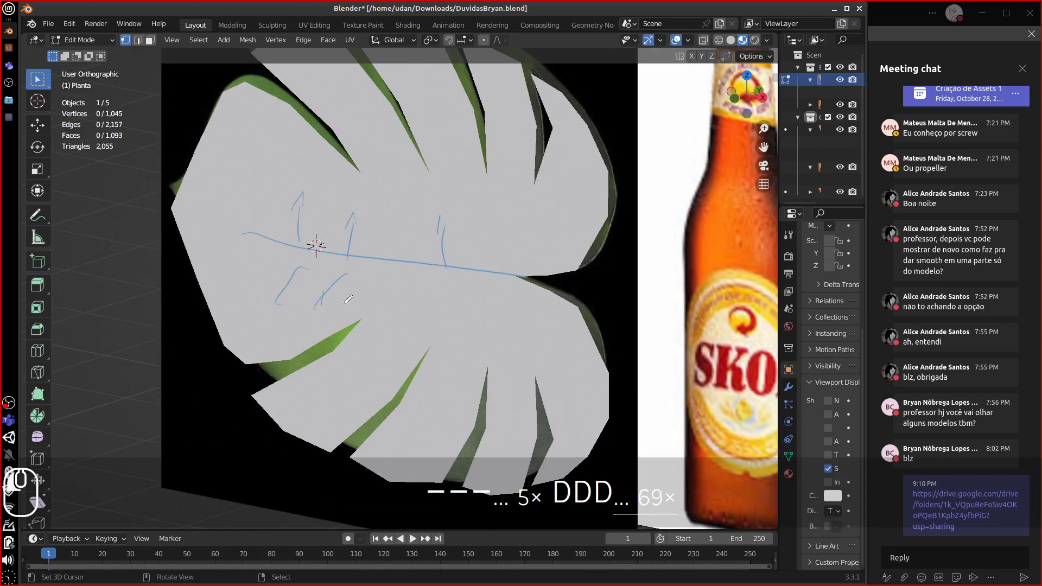
pyautogui.moveTo(332, 358)
pyautogui.mouseDown(button='right')
pyautogui.moveTo(325, 287)
pyautogui.moveTo(298, 216)
pyautogui.moveTo(433, 240)
pyautogui.mouseUp(button='right')
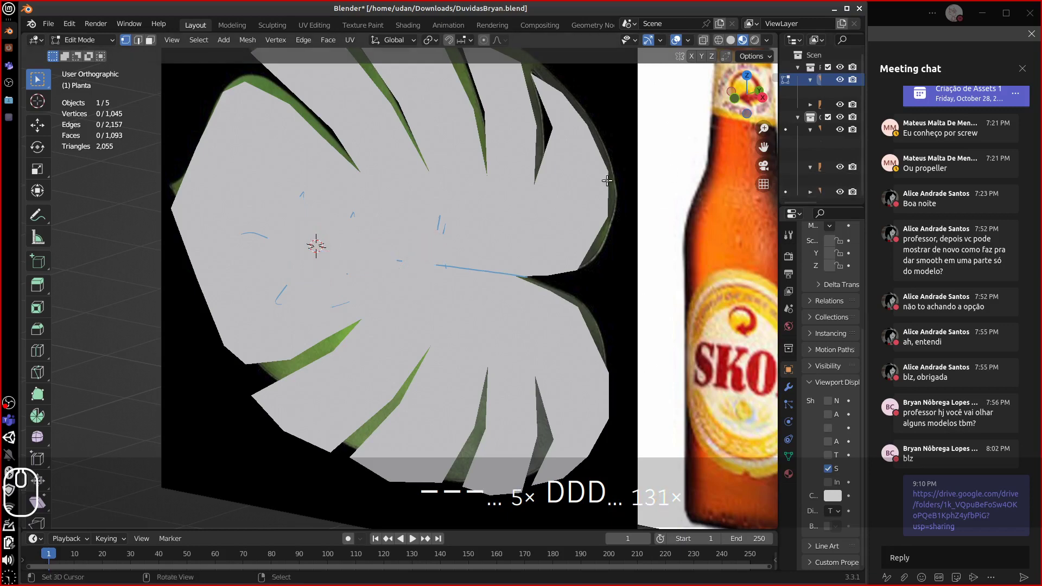
# - Switch Edit Mode to the leaf Plane and sketch, then erase, up and down arrow annotations
pyautogui.press('Tab')
pyautogui.click(537, 218)
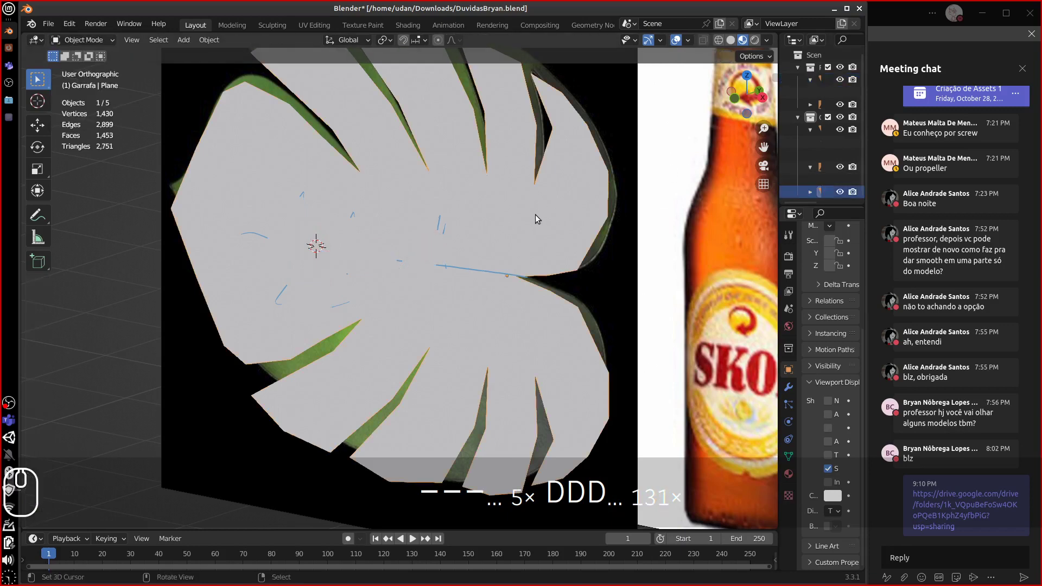
pyautogui.press('Tab')
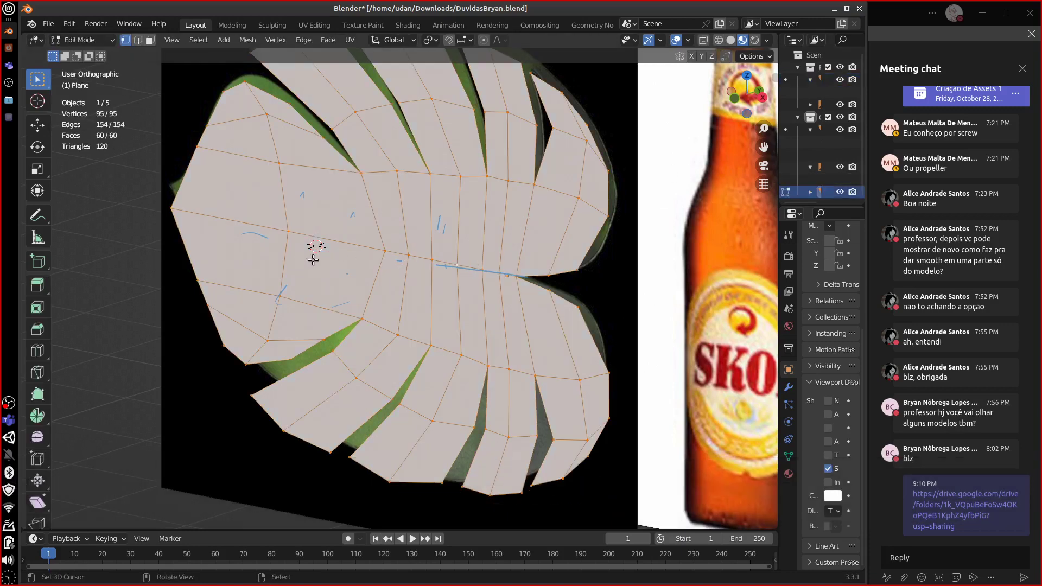
pyautogui.press('d')
pyautogui.moveTo(339, 243)
pyautogui.mouseDown()
pyautogui.moveTo(349, 207)
pyautogui.moveTo(354, 219)
pyautogui.mouseUp()
pyautogui.moveTo(340, 248); pyautogui.dragTo(340, 273)
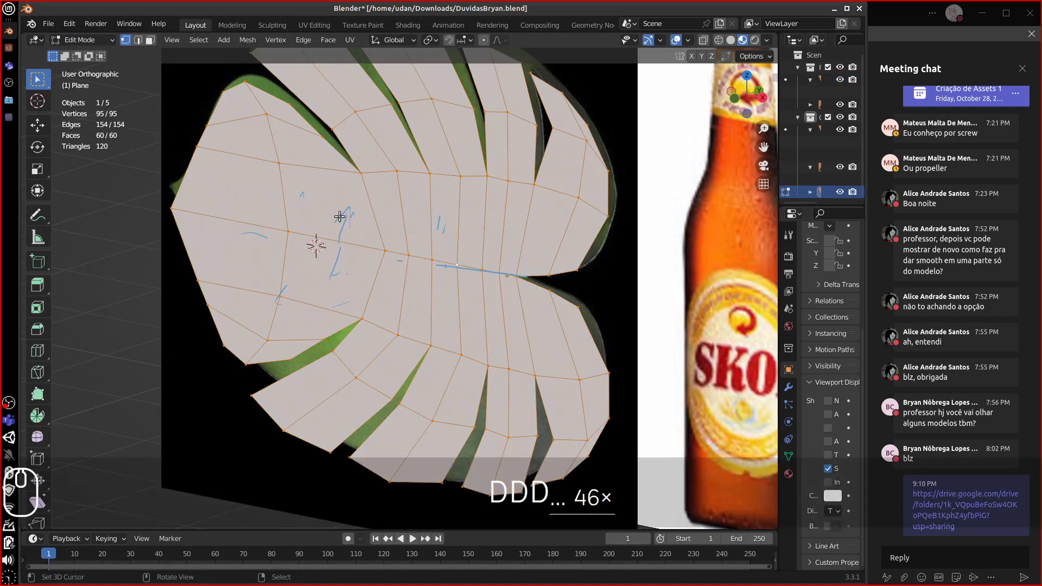
pyautogui.moveTo(342, 216); pyautogui.dragTo(337, 255, button='right')
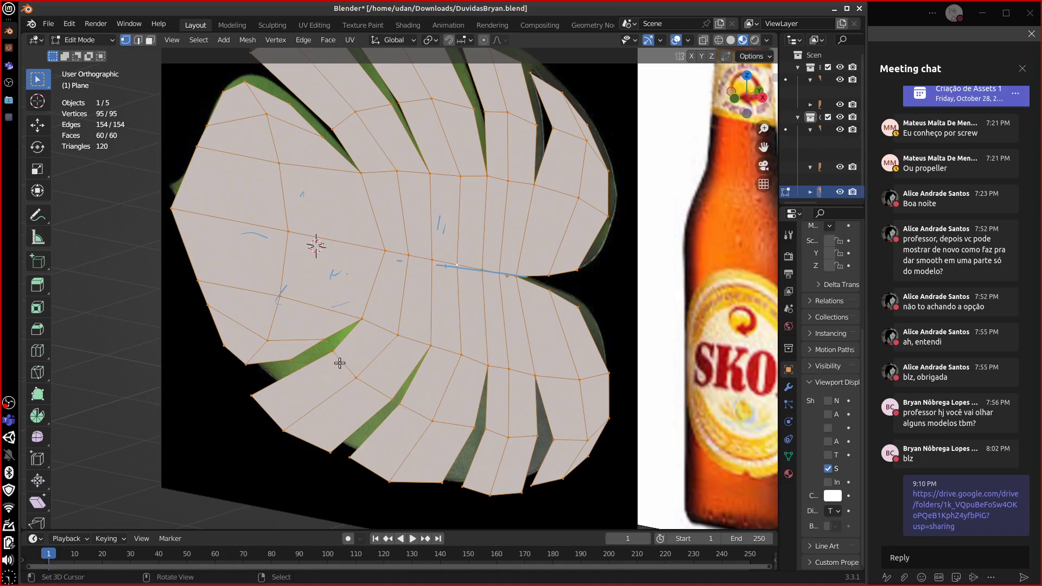
# - Zoom out and orbit to face the traced leaf plane beside the bottle
pyautogui.scroll(-4, 349, 361)
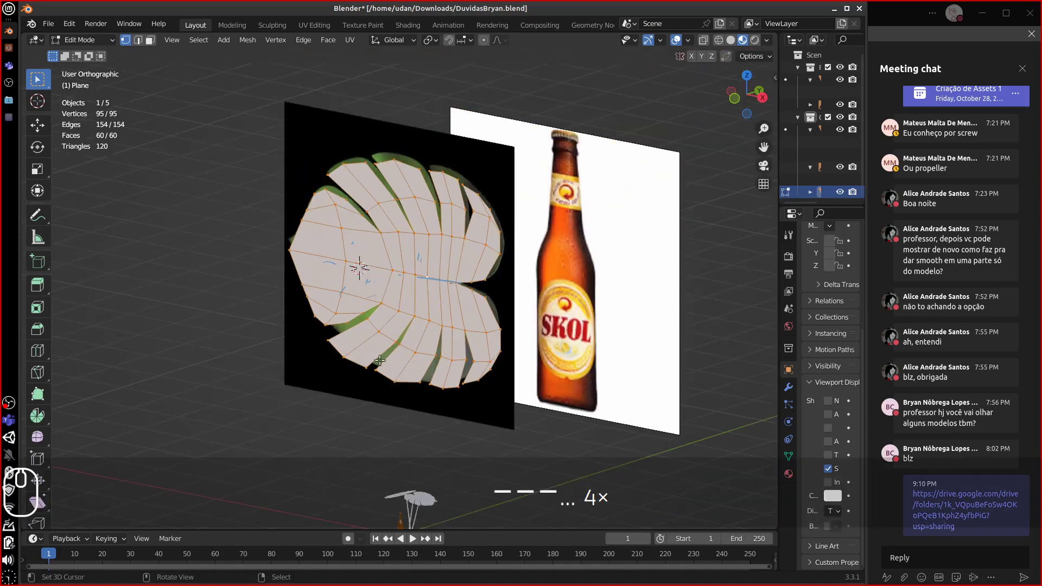
pyautogui.keyDown('shift'); pyautogui.moveTo(452, 359); pyautogui.dragTo(354, 277, button='middle'); pyautogui.keyUp('shift')
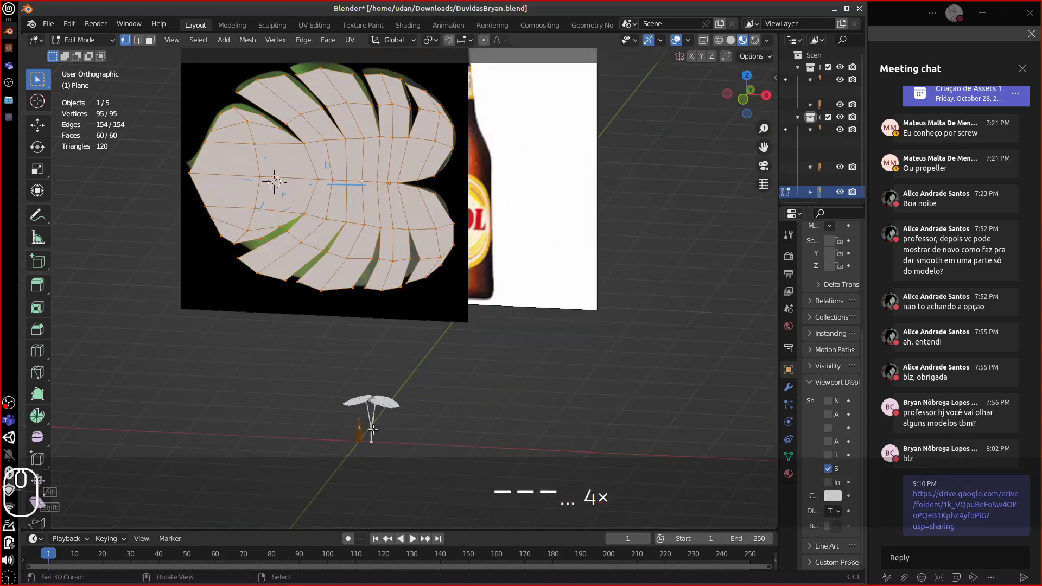
pyautogui.moveTo(417, 409); pyautogui.dragTo(312, 417, button='middle')
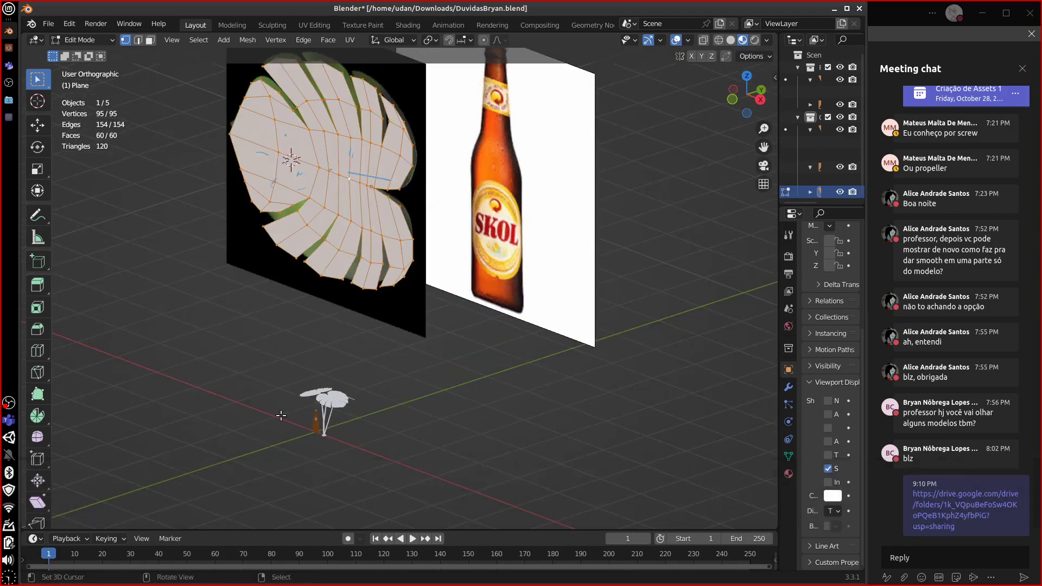
pyautogui.keyDown('alt'); pyautogui.moveTo(177, 400); pyautogui.dragTo(212, 407); pyautogui.keyUp('alt')
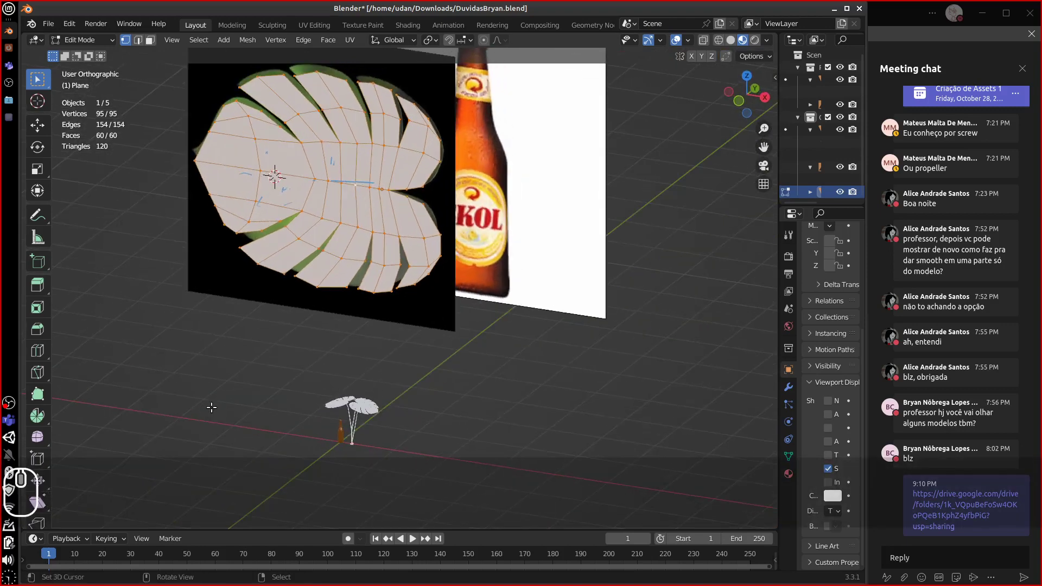
pyautogui.keyDown('alt'); pyautogui.keyDown('shift'); pyautogui.moveTo(392, 429); pyautogui.dragTo(380, 361); pyautogui.keyUp('shift'); pyautogui.keyUp('alt')
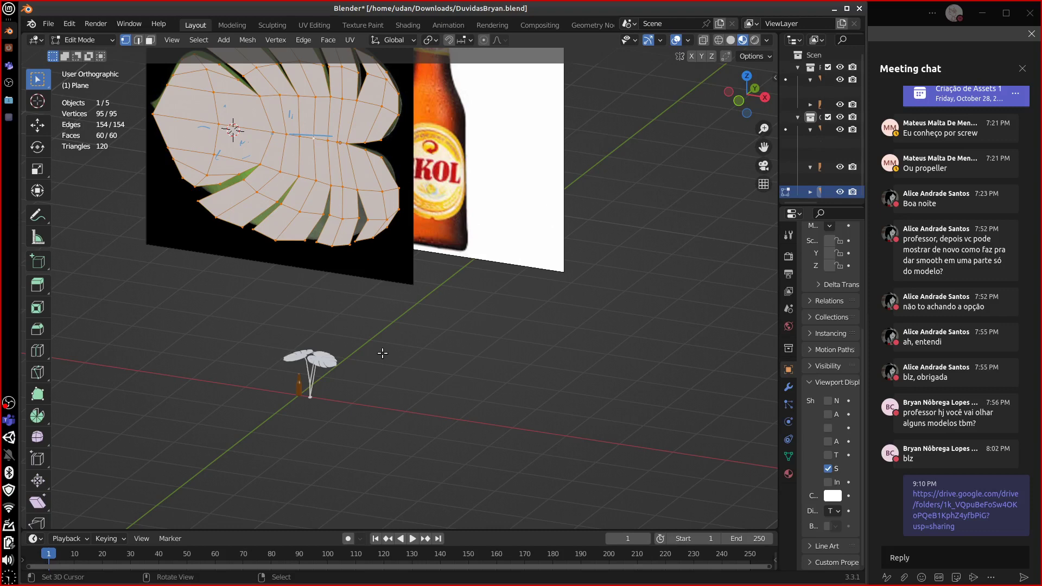
# - Select the bottle and isolate it in Local View
pyautogui.press('Tab')
pyautogui.moveTo(383, 353); pyautogui.dragTo(347, 228)
pyautogui.click(299, 389)
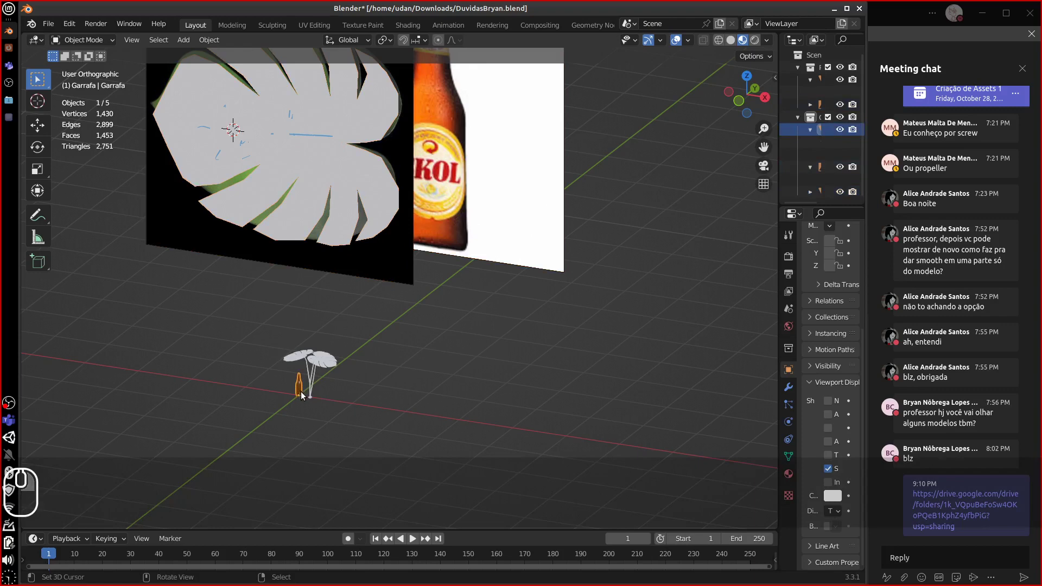
pyautogui.press('KP_Divide')
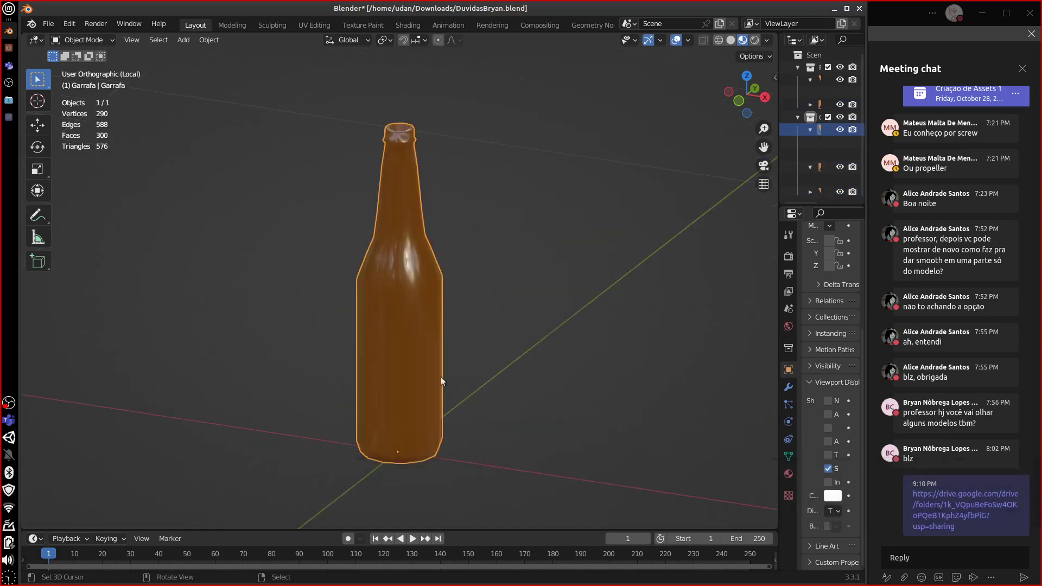
pyautogui.moveTo(441, 377)
pyautogui.mouseDown(button='middle')
pyautogui.moveTo(503, 358)
pyautogui.moveTo(429, 384)
pyautogui.moveTo(506, 363)
pyautogui.moveTo(431, 367)
pyautogui.moveTo(734, 338)
pyautogui.moveTo(311, 346)
pyautogui.mouseUp(button='middle')
pyautogui.press('Tab')
pyautogui.press('Tab')
pyautogui.press('Tab')
pyautogui.press('Tab')
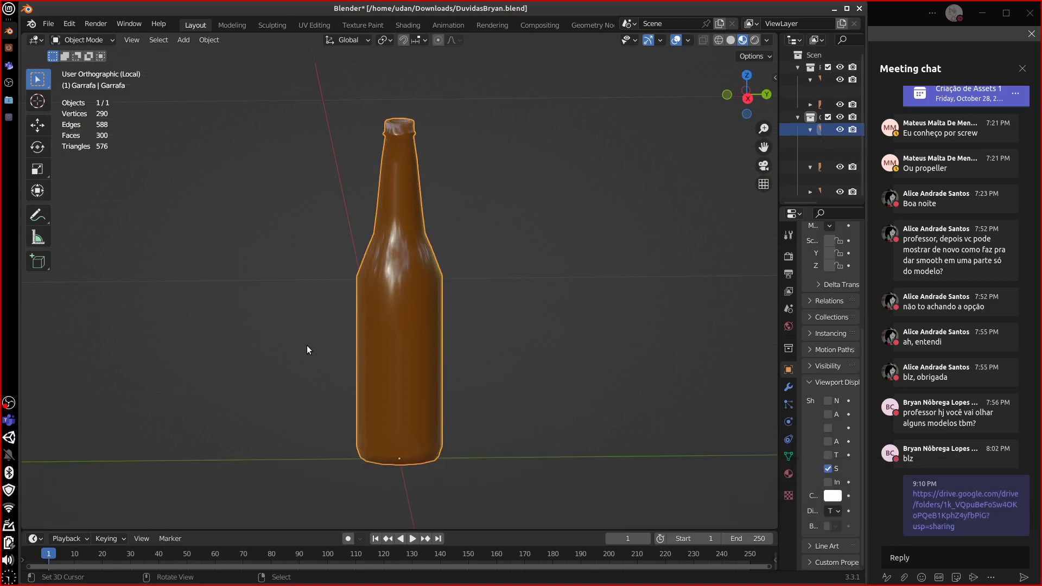
pyautogui.moveTo(384, 346); pyautogui.dragTo(471, 348, button='middle')
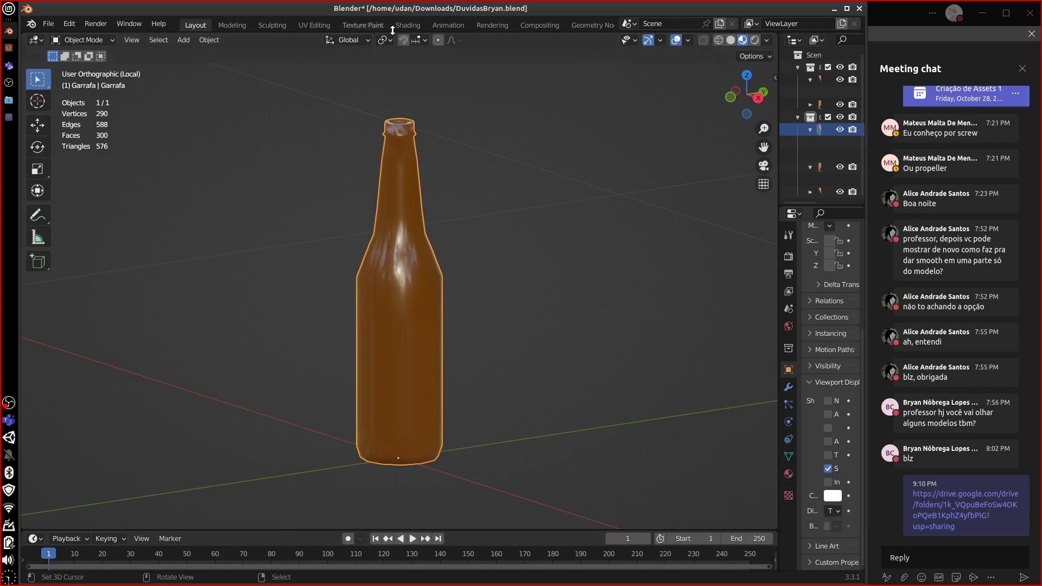
# - Switch to the Shading workspace and pan to the shader's Emission and Alpha inputs
pyautogui.click(408, 25)
pyautogui.moveTo(460, 501); pyautogui.dragTo(507, 339, button='middle')
pyautogui.moveTo(480, 430); pyautogui.dragTo(463, 431, button='middle')
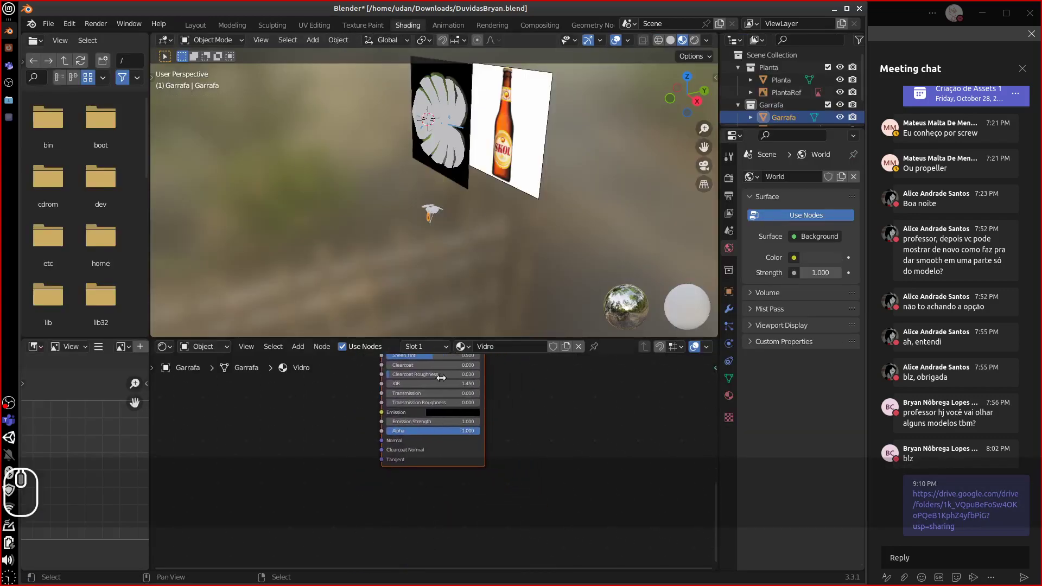
# - Frame the bottle at eye level and try lowering the material's Alpha value
pyautogui.press('KP_Decimal')
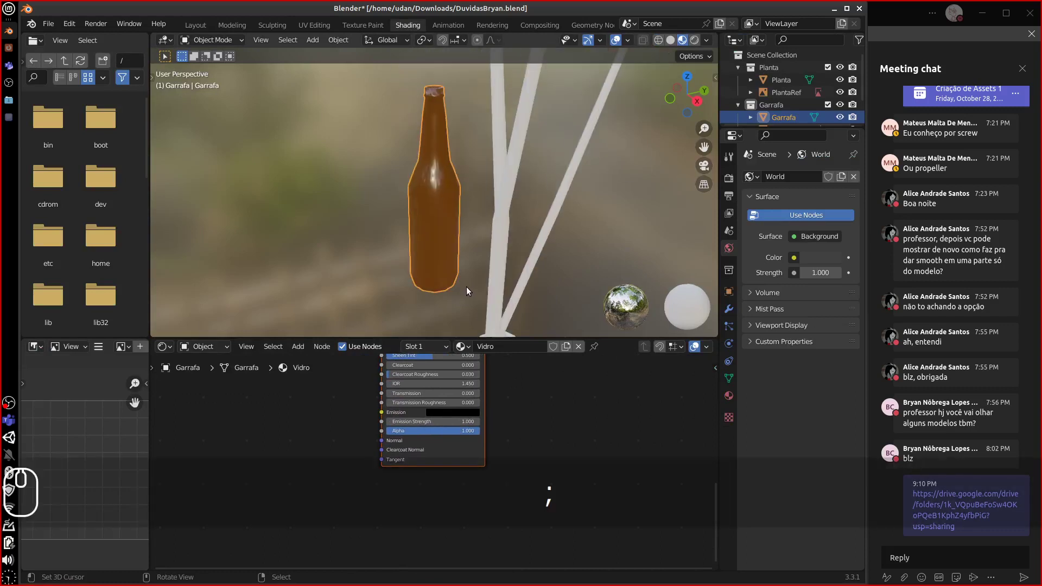
pyautogui.moveTo(467, 287); pyautogui.dragTo(473, 241, button='middle')
pyautogui.moveTo(463, 432); pyautogui.dragTo(456, 418, button='middle')
pyautogui.scroll(9, 456, 418)
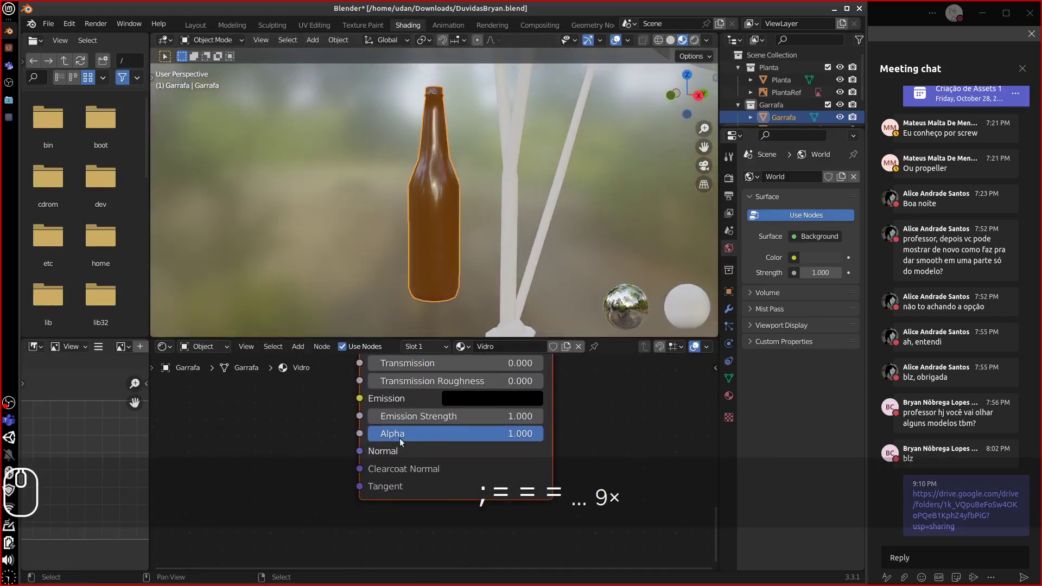
pyautogui.moveTo(536, 433); pyautogui.dragTo(584, 439)
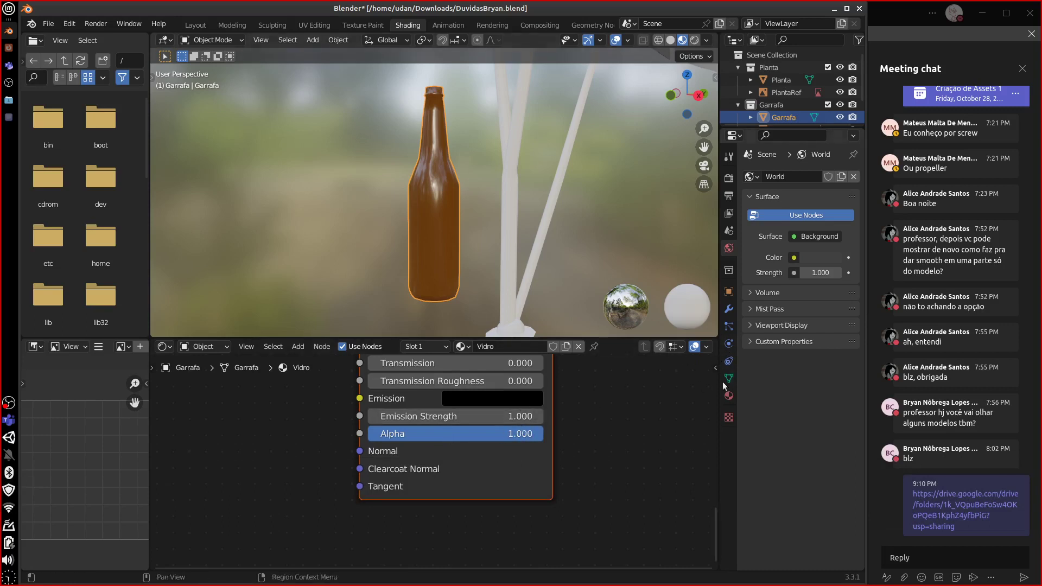
# - Show the bottle's Material Properties and widen and enlarge the properties area
pyautogui.click(728, 398)
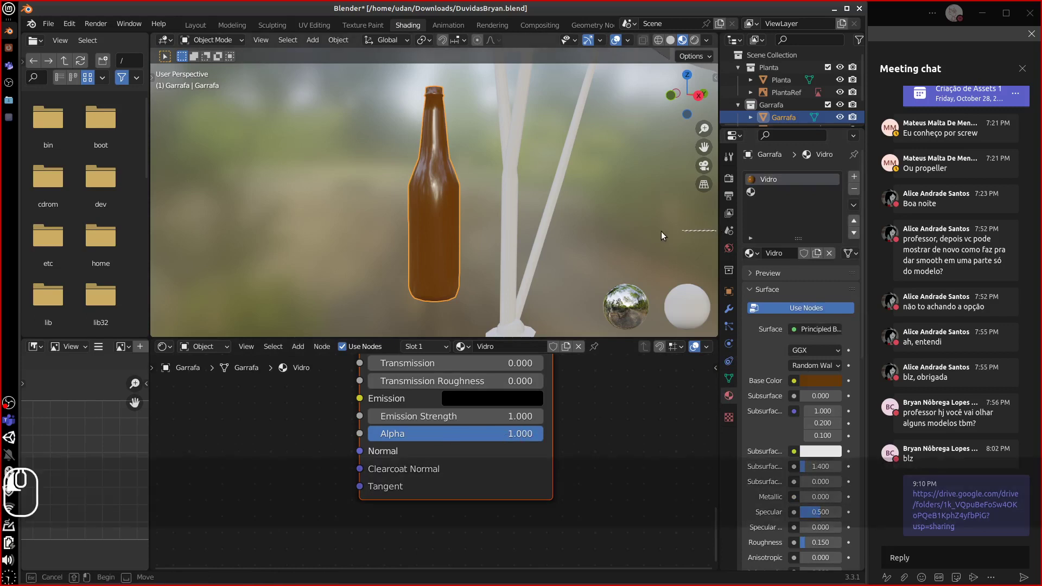
pyautogui.click(709, 232)
pyautogui.moveTo(719, 230); pyautogui.dragTo(642, 233)
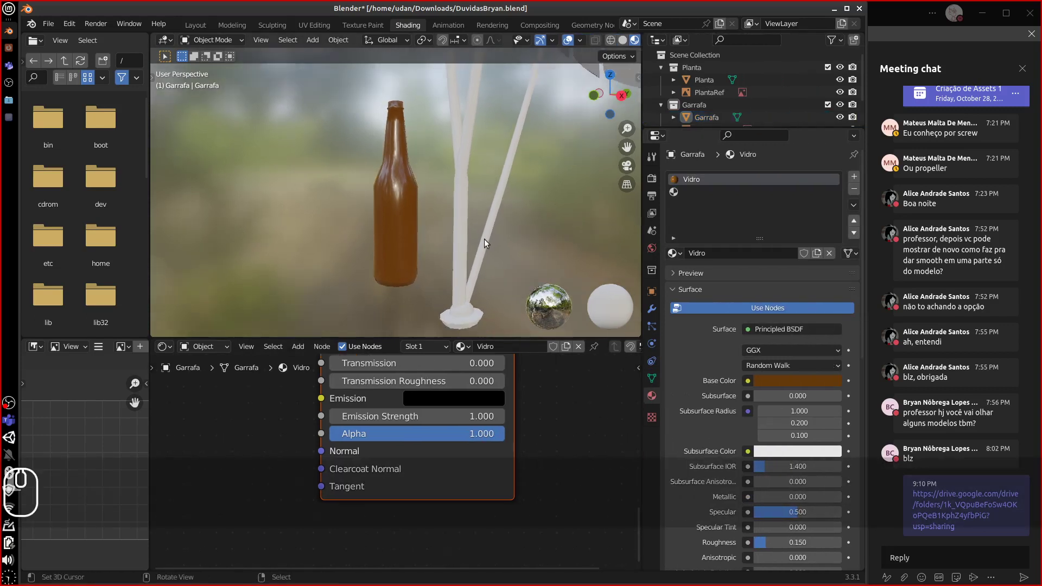
pyautogui.click(384, 244)
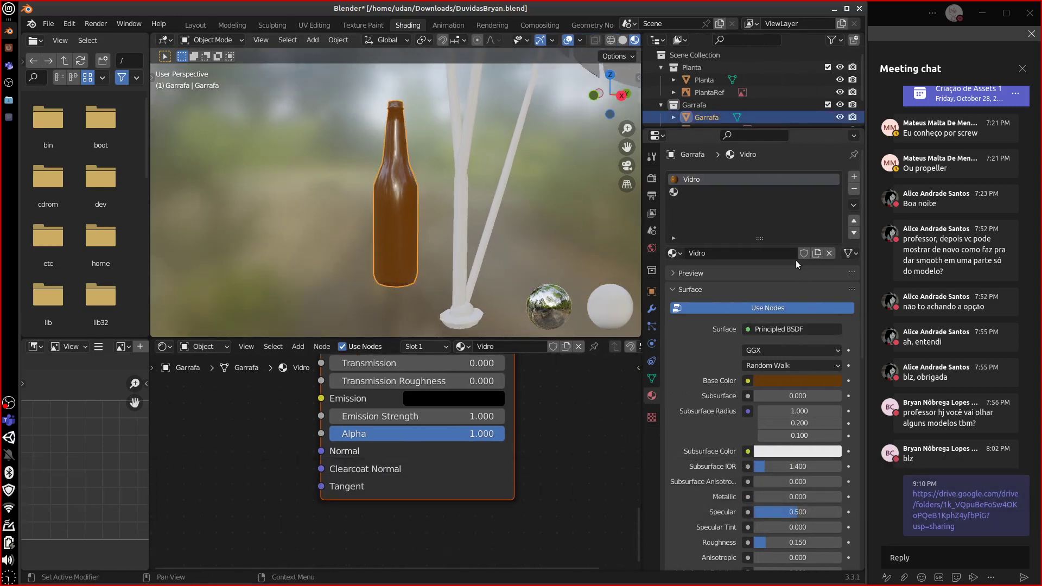
pyautogui.moveTo(859, 290); pyautogui.dragTo(843, 296)
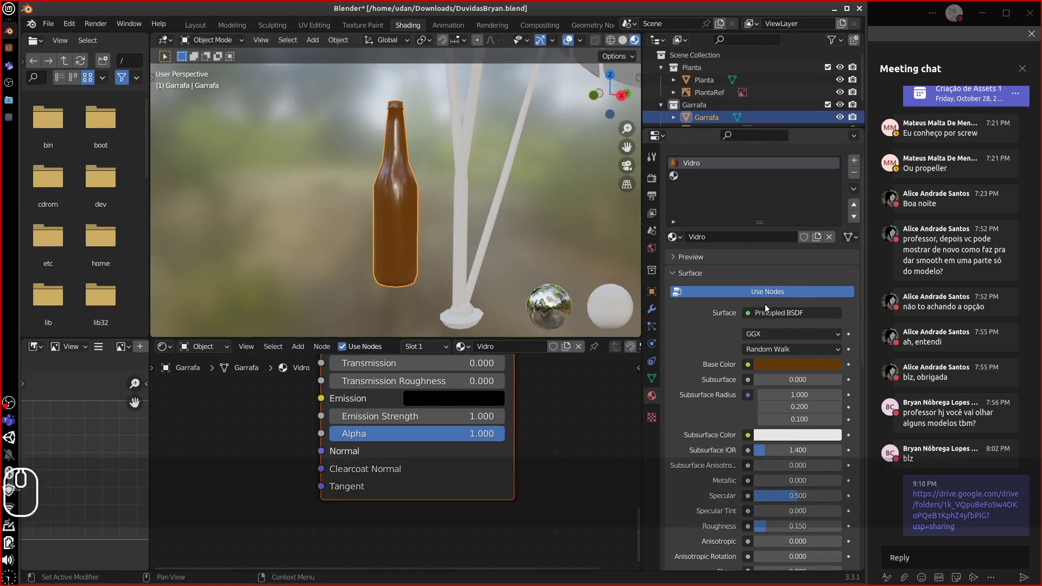
pyautogui.press('=')
pyautogui.press('=')
pyautogui.press('=')
pyautogui.moveTo(642, 293); pyautogui.dragTo(596, 283)
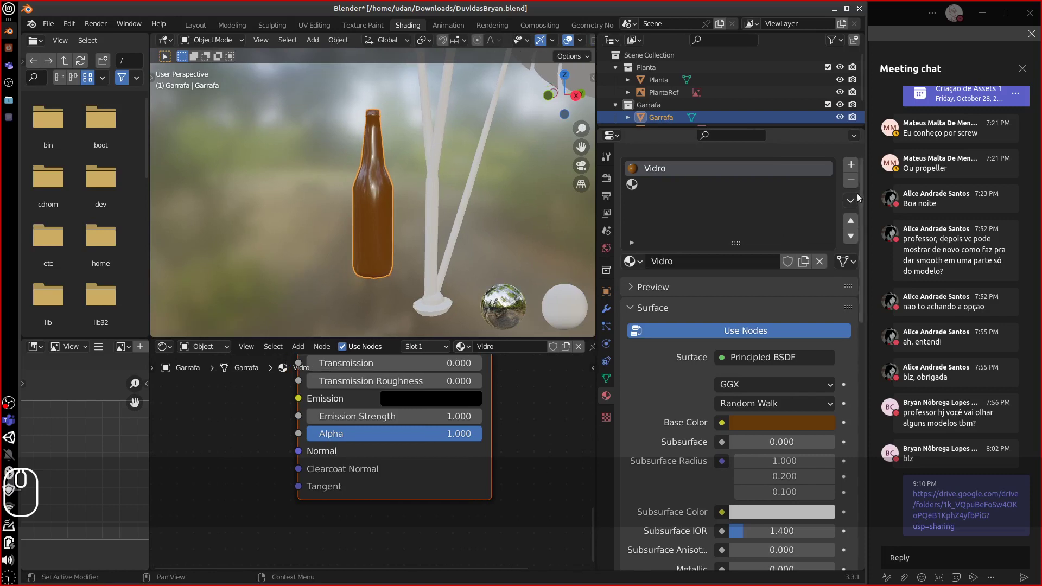
pyautogui.moveTo(859, 197)
pyautogui.mouseDown()
pyautogui.moveTo(866, 207)
pyautogui.moveTo(860, 182)
pyautogui.mouseUp()
# - Remove the empty second material slot and scroll down to the Settings panel
pyautogui.click(670, 207)
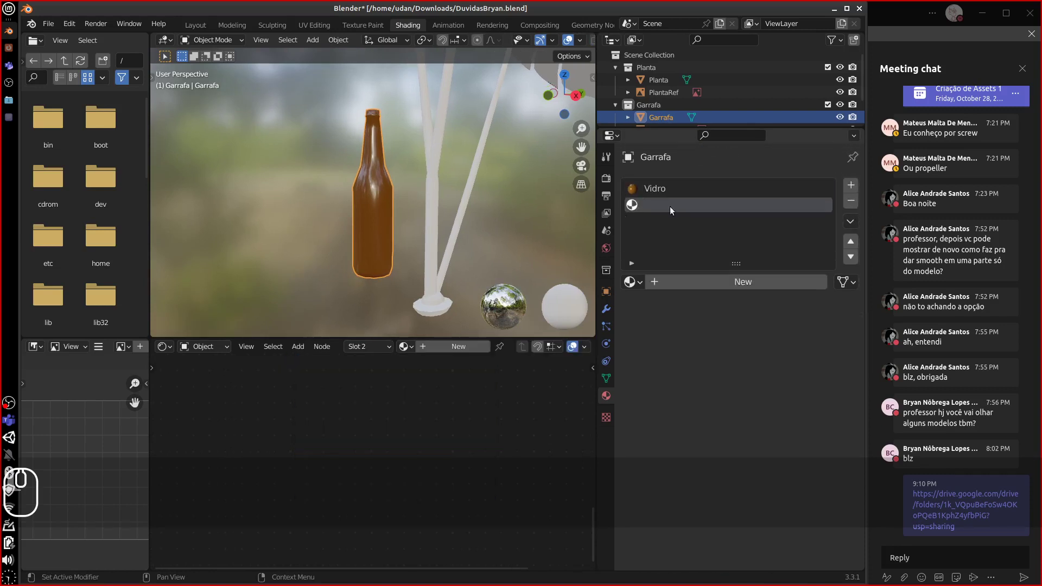
pyautogui.click(850, 201)
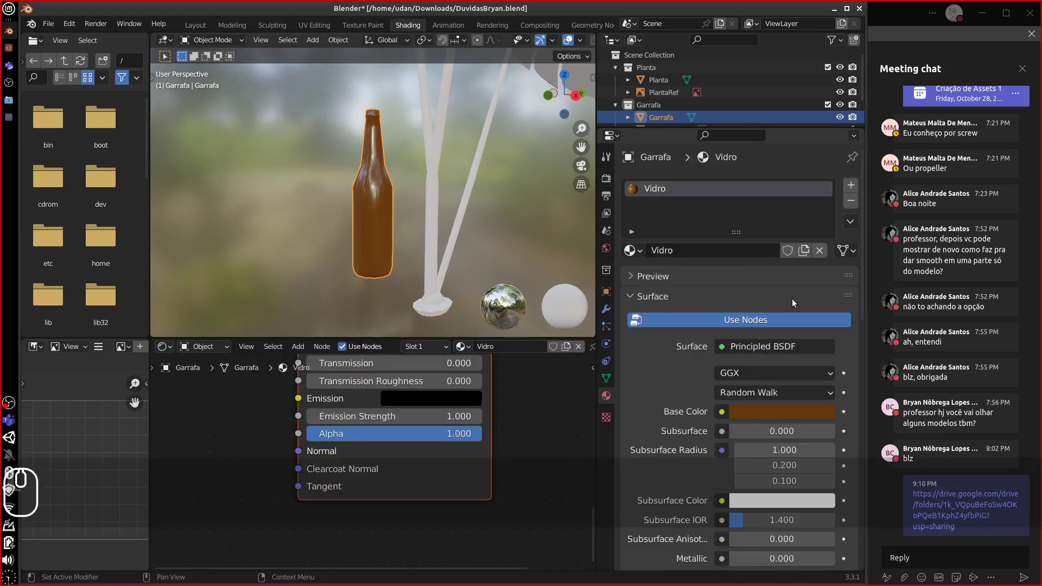
pyautogui.moveTo(860, 259); pyautogui.dragTo(862, 516)
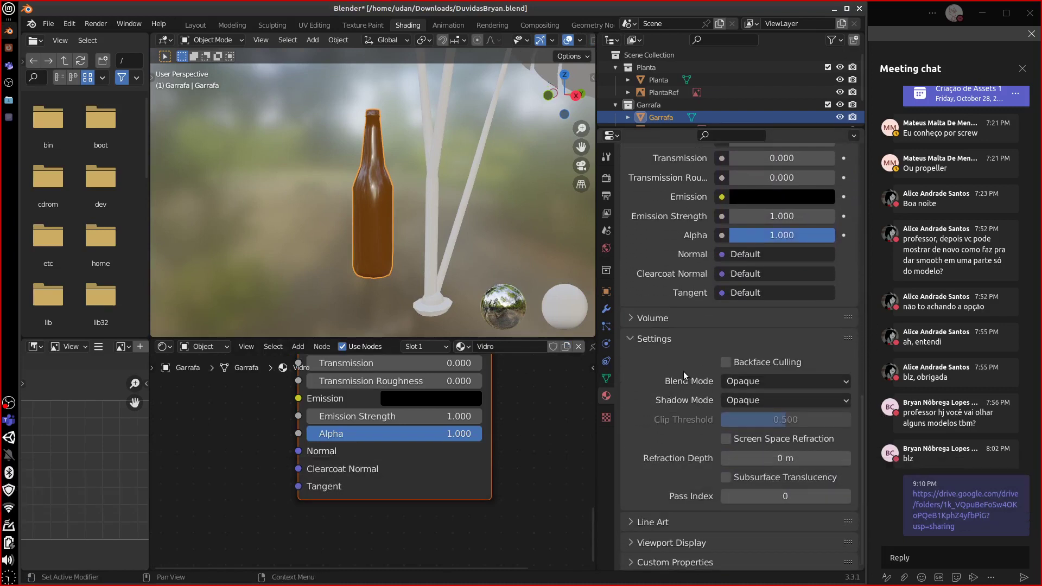
# - Set Blend Mode to Alpha Blend and test a lower Alpha before restoring it to opaque
pyautogui.click(745, 382)
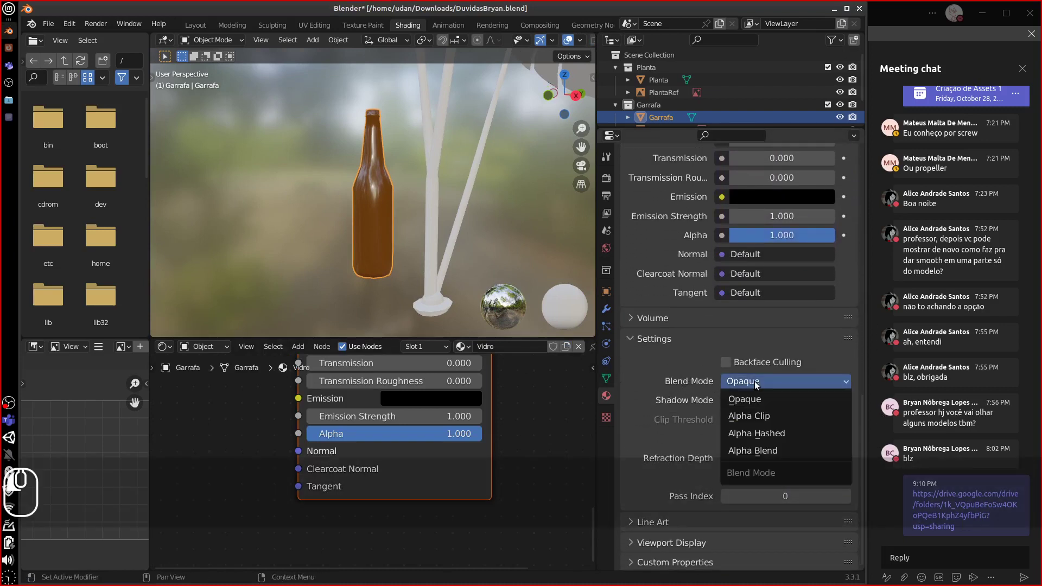
pyautogui.click(744, 451)
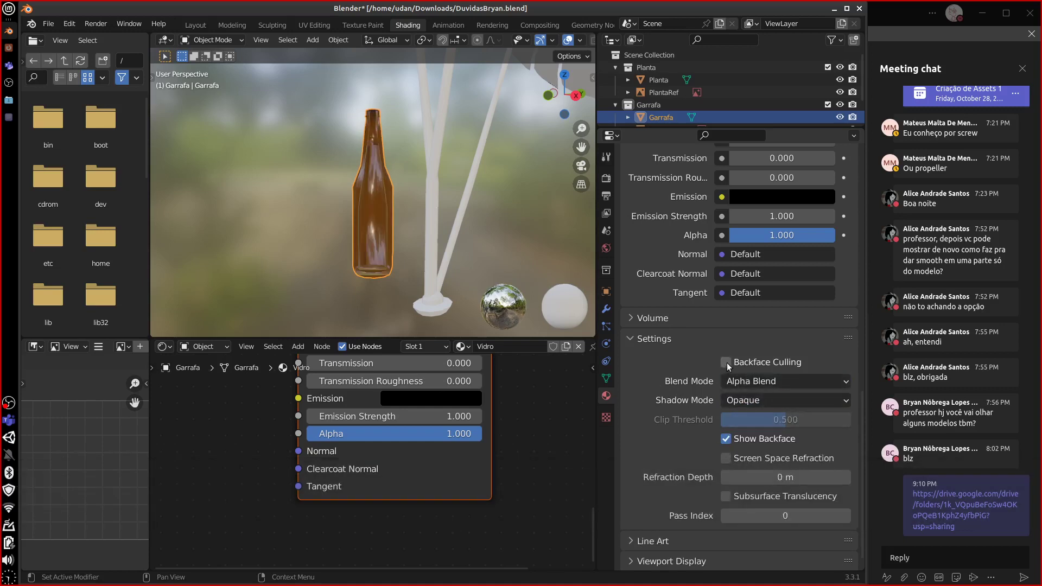
pyautogui.moveTo(415, 432); pyautogui.dragTo(314, 422)
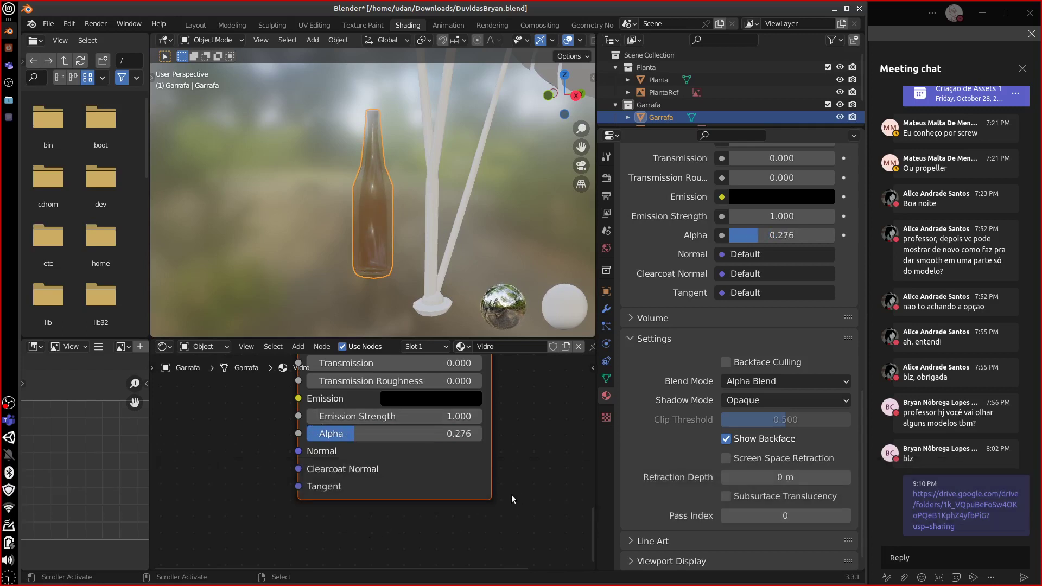
pyautogui.moveTo(440, 255); pyautogui.dragTo(428, 266, button='middle')
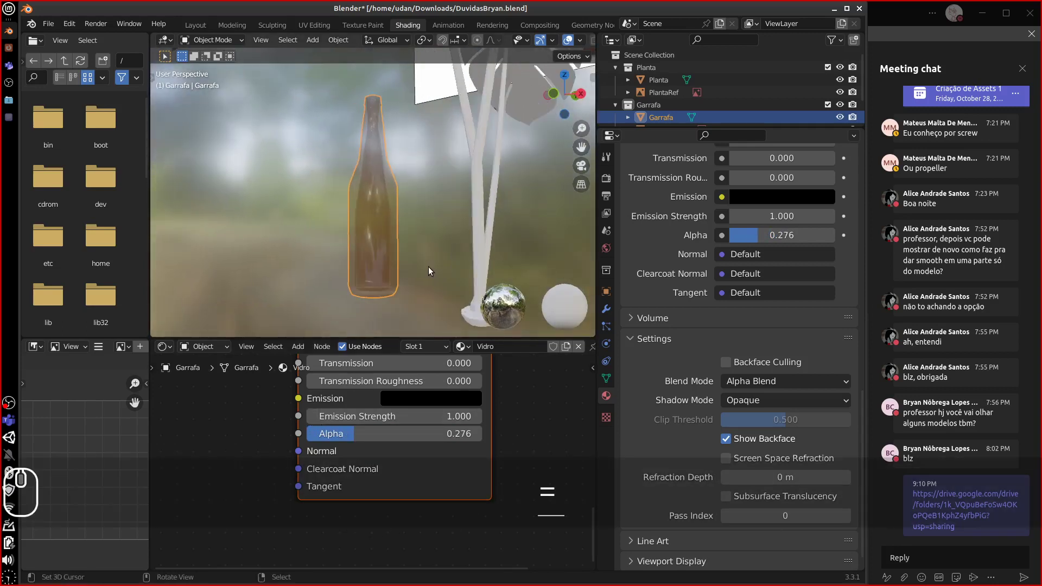
pyautogui.scroll(8, 428, 266)
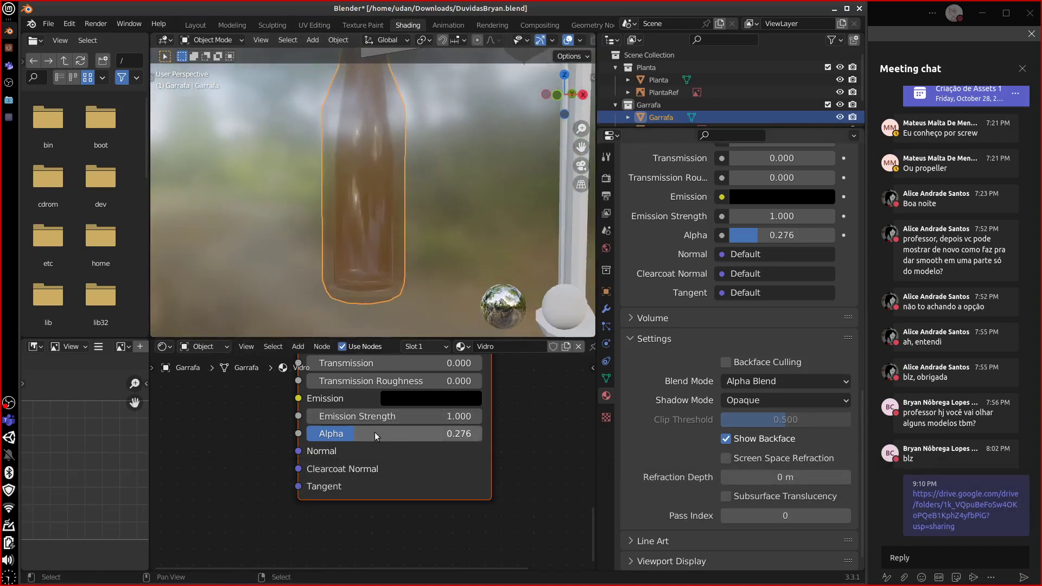
pyautogui.moveTo(351, 433); pyautogui.dragTo(529, 441)
# - Inspect the bottle mesh in Edit Mode, then lower Alpha to 0.268 for a see-through bottle
pyautogui.keyDown('alt'); pyautogui.keyDown('shift'); pyautogui.moveTo(423, 221); pyautogui.dragTo(381, 235); pyautogui.keyUp('shift'); pyautogui.keyUp('alt')
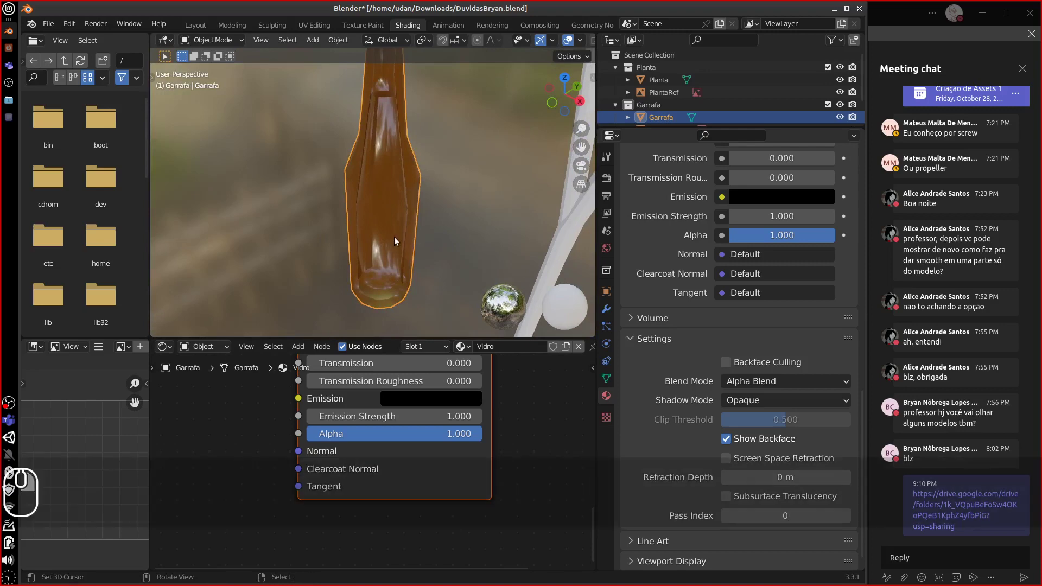
pyautogui.press('Tab')
pyautogui.moveTo(384, 223); pyautogui.dragTo(396, 229, button='middle')
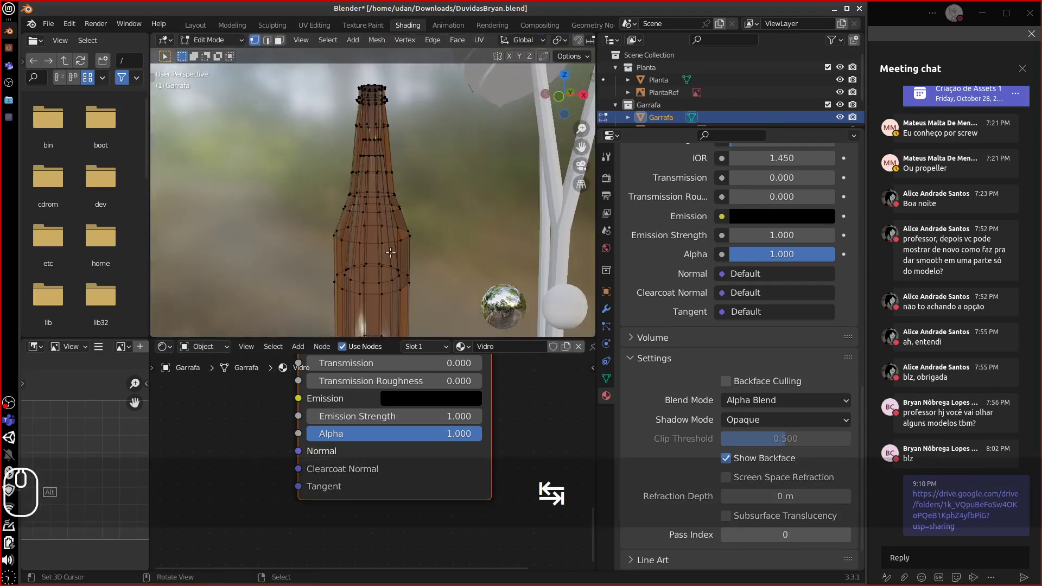
pyautogui.keyDown('shift'); pyautogui.moveTo(319, 241); pyautogui.dragTo(326, 237, button='middle'); pyautogui.keyUp('shift')
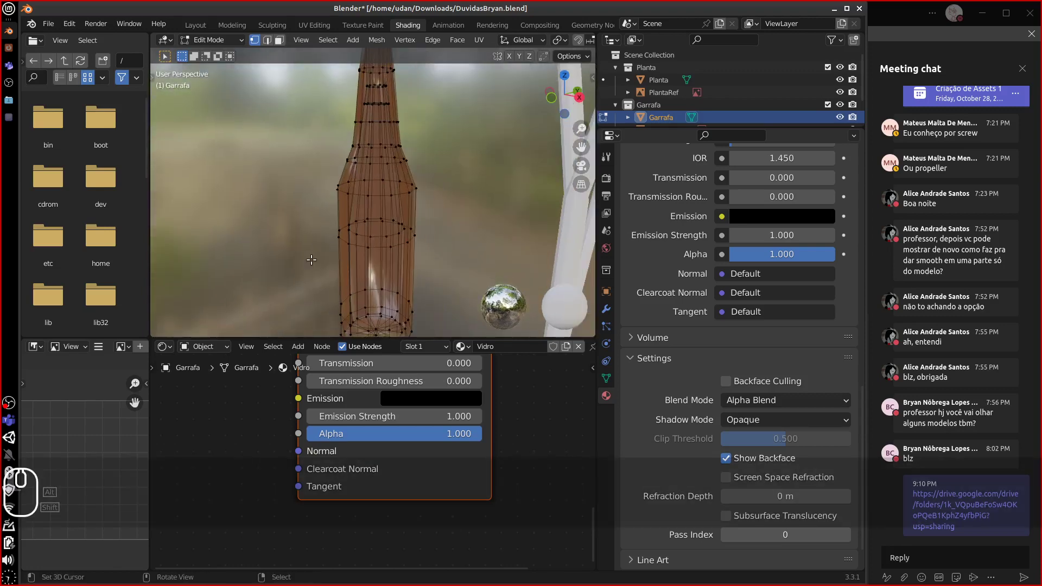
pyautogui.press('Tab')
pyautogui.moveTo(401, 249); pyautogui.dragTo(464, 249, button='middle')
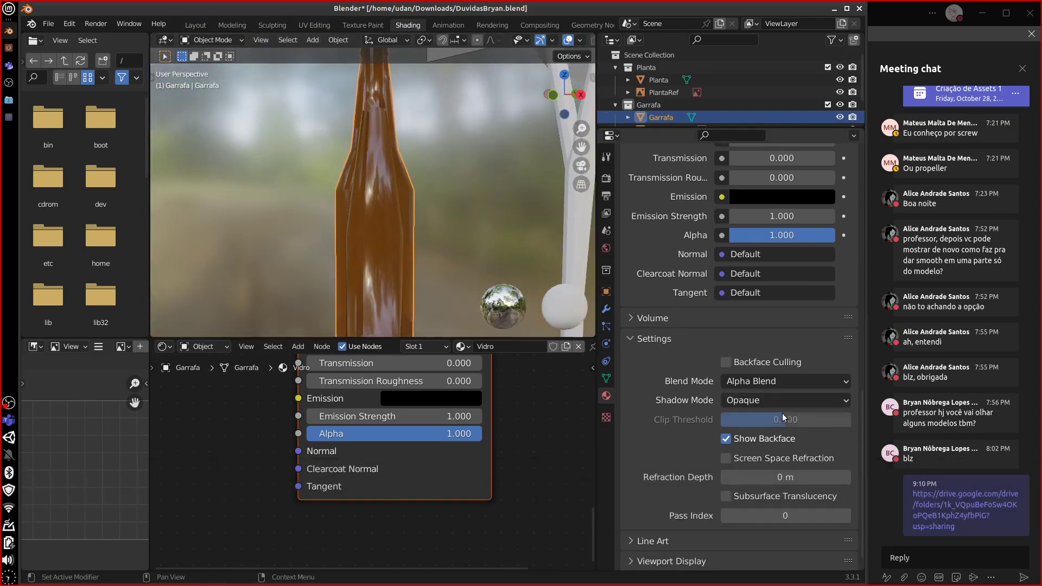
pyautogui.moveTo(462, 433); pyautogui.dragTo(373, 441)
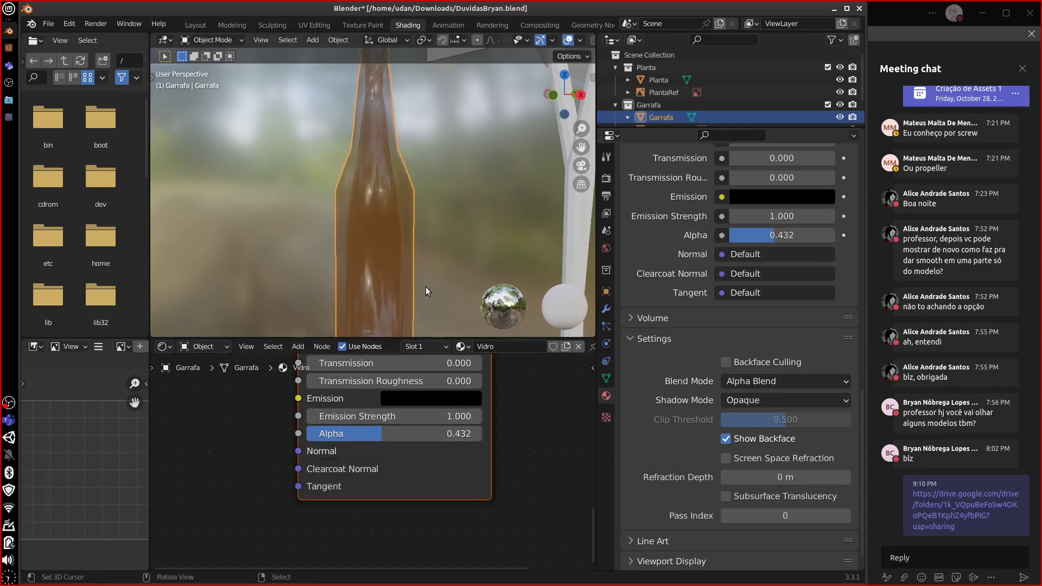
pyautogui.moveTo(365, 220); pyautogui.dragTo(395, 232, button='middle')
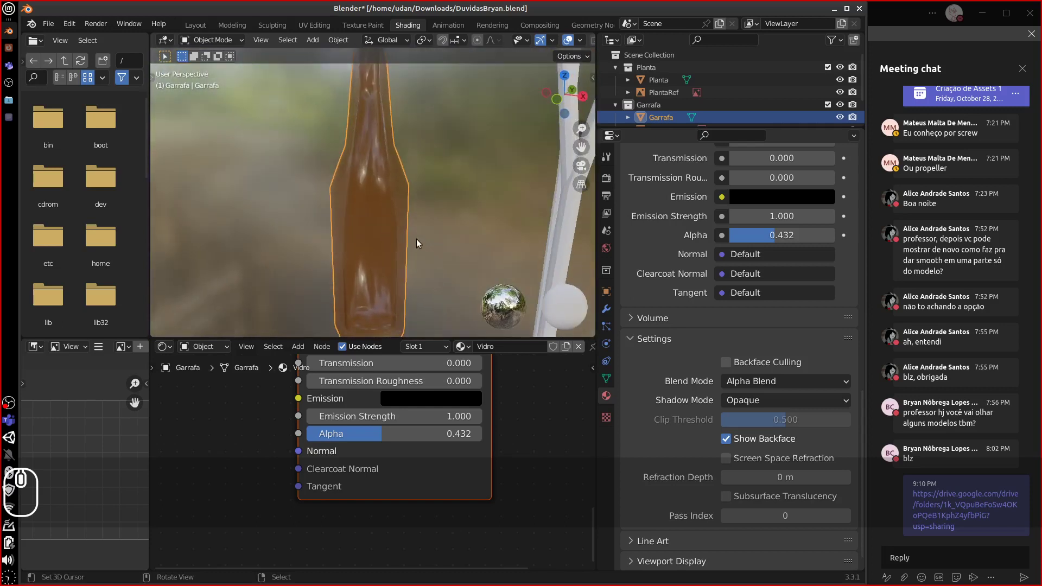
pyautogui.moveTo(364, 434)
pyautogui.mouseDown()
pyautogui.moveTo(303, 442)
pyautogui.moveTo(352, 437)
pyautogui.mouseUp()
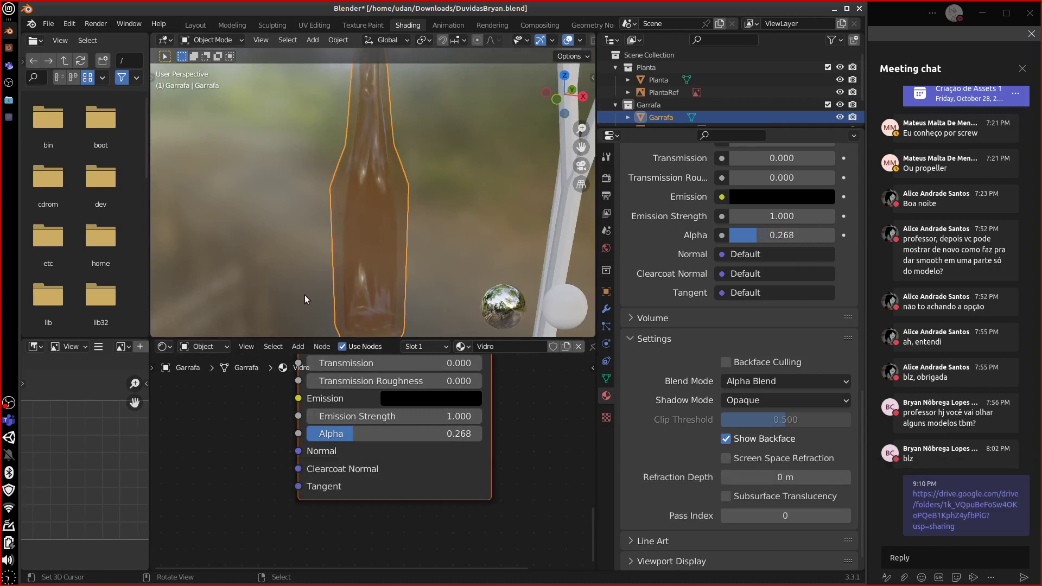
# - Draw annotation arrows marking the bottle's left and lower-left edge
pyautogui.moveTo(292, 294); pyautogui.dragTo(353, 277)
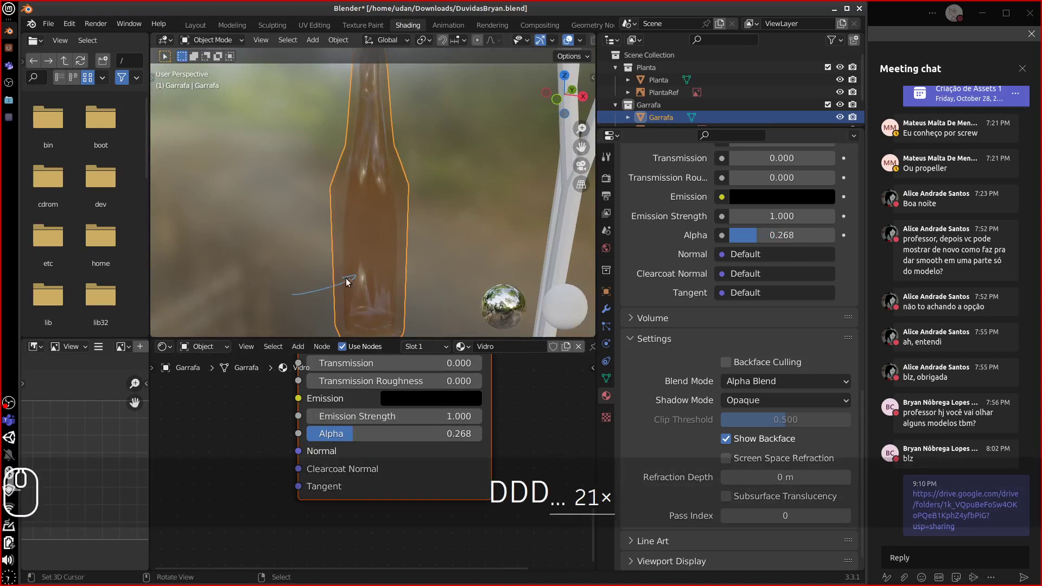
pyautogui.moveTo(355, 275)
pyautogui.mouseDown(button='right')
pyautogui.moveTo(284, 301)
pyautogui.moveTo(307, 302)
pyautogui.mouseUp(button='right')
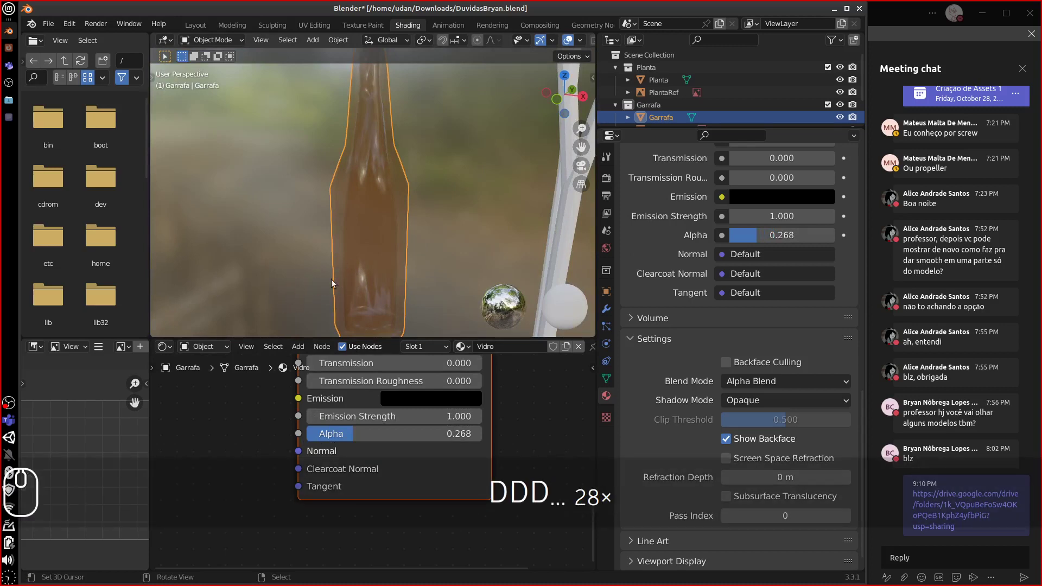
pyautogui.moveTo(298, 256); pyautogui.dragTo(337, 222)
pyautogui.moveTo(305, 308); pyautogui.dragTo(363, 258)
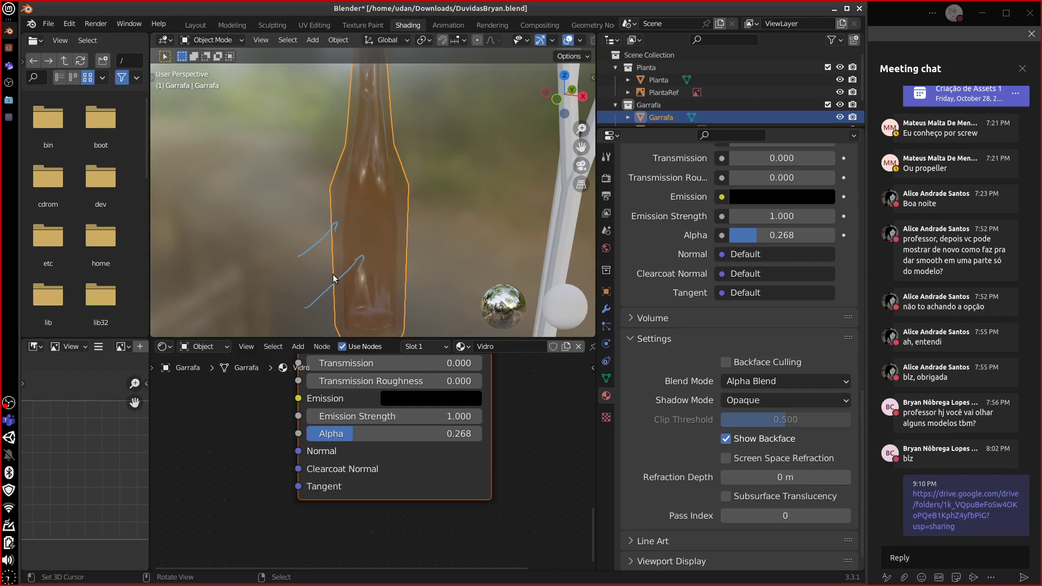
# - Restore Alpha to 1.000 and set the Blend Mode back to Opaque
pyautogui.moveTo(337, 433); pyautogui.dragTo(548, 435)
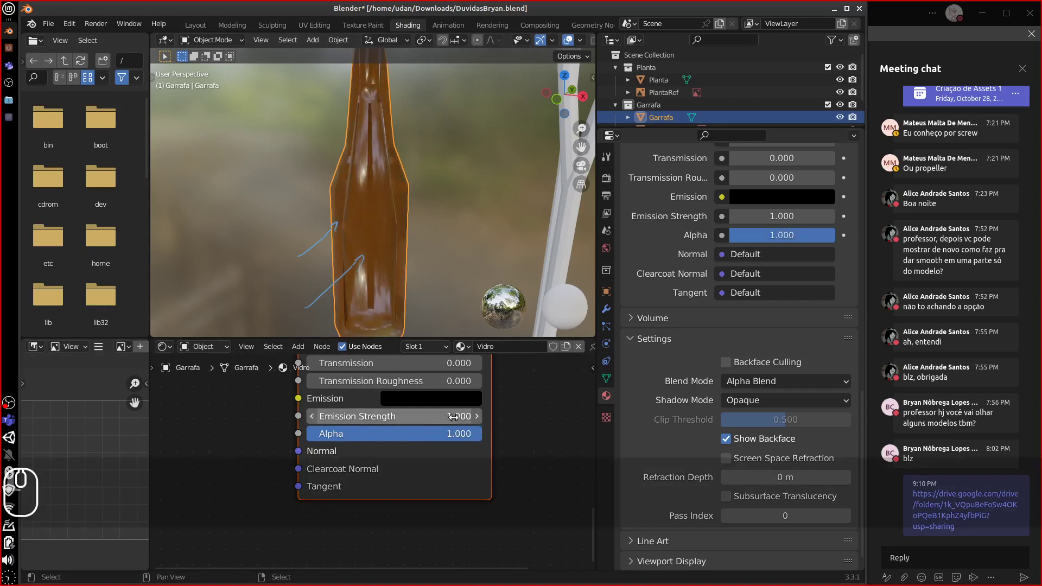
pyautogui.click(749, 381)
pyautogui.click(755, 400)
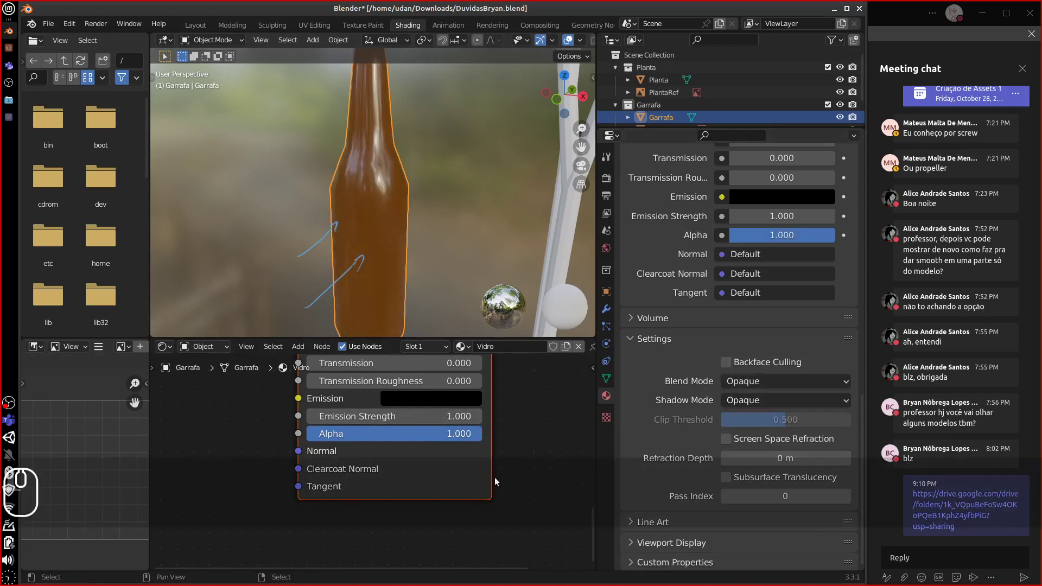
# - Pan the node editor to the Principled BSDF's Alpha input and widen the material properties area
pyautogui.moveTo(539, 358); pyautogui.dragTo(520, 520, button='middle')
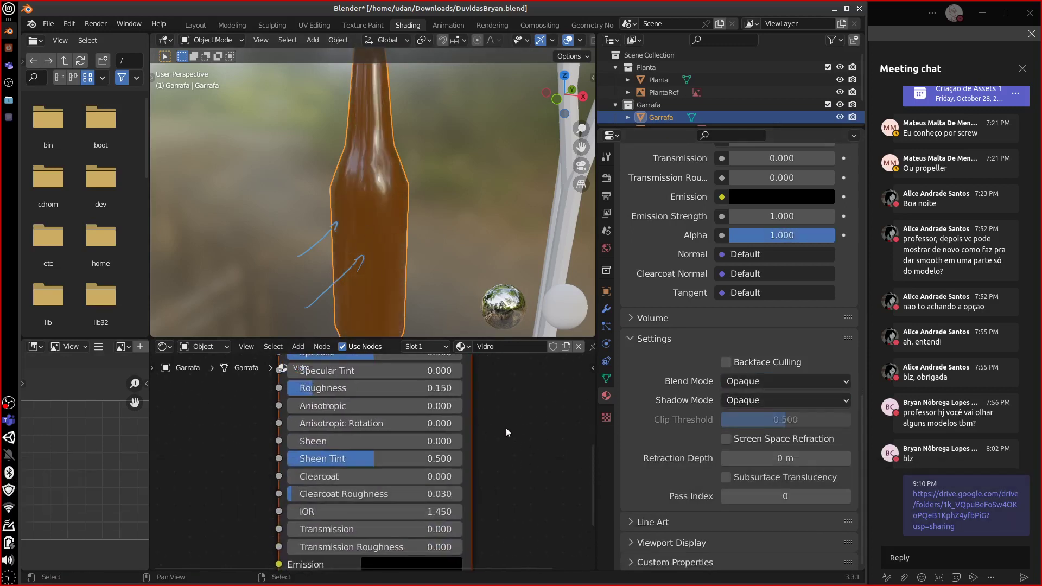
pyautogui.moveTo(514, 421); pyautogui.dragTo(506, 465, button='middle')
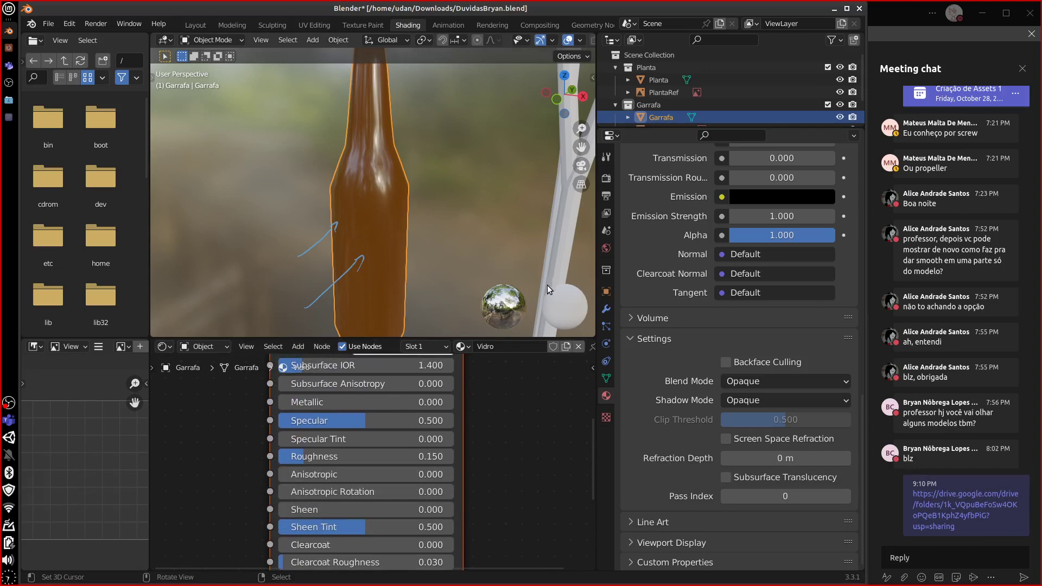
pyautogui.moveTo(547, 285); pyautogui.dragTo(529, 278, button='middle')
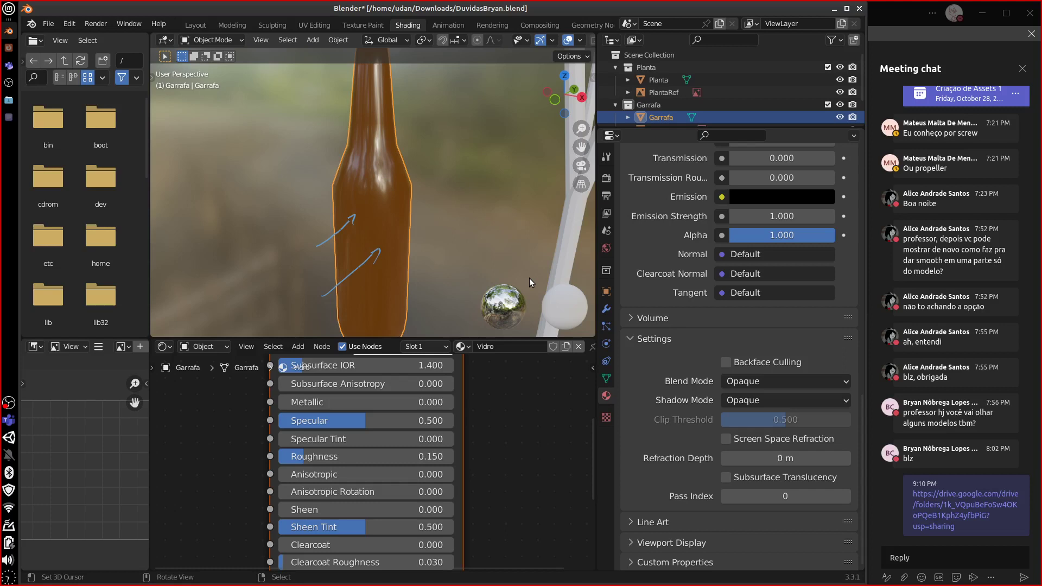
pyautogui.moveTo(423, 510)
pyautogui.mouseDown(button='middle')
pyautogui.moveTo(432, 464)
pyautogui.moveTo(483, 396)
pyautogui.mouseUp(button='middle')
pyautogui.moveTo(474, 448); pyautogui.dragTo(507, 365, button='middle')
pyautogui.moveTo(446, 429); pyautogui.dragTo(438, 417, button='middle')
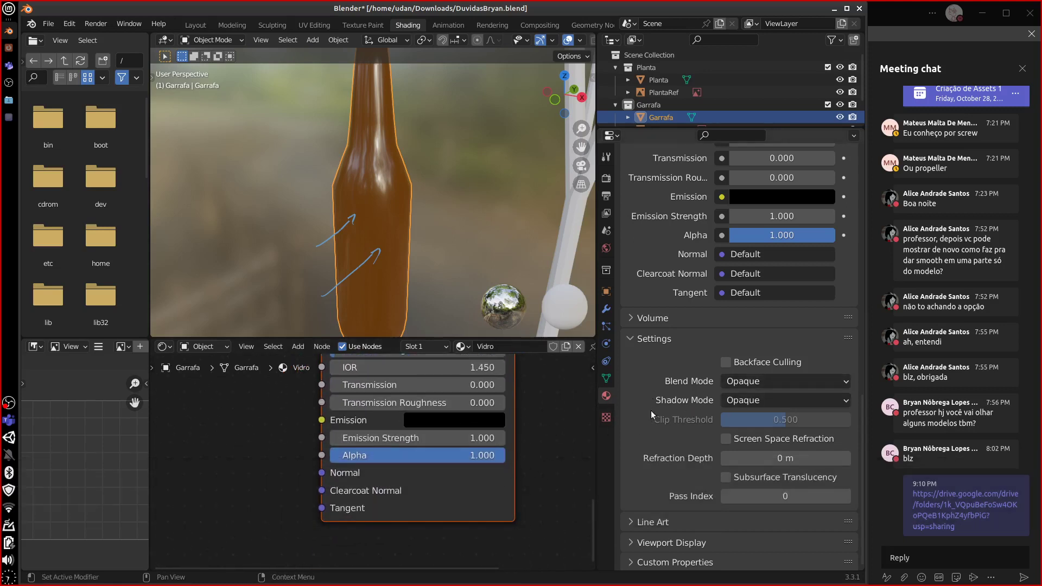
pyautogui.moveTo(595, 428); pyautogui.dragTo(577, 429)
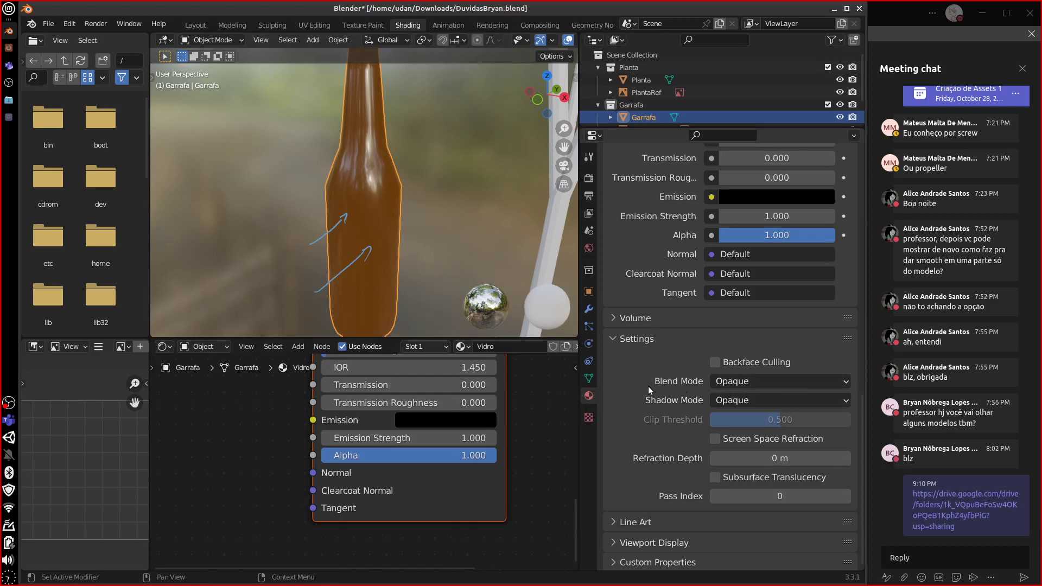
# - Try Alpha Blend with a lower Alpha, then switch to Alpha Hashed
pyautogui.click(748, 381)
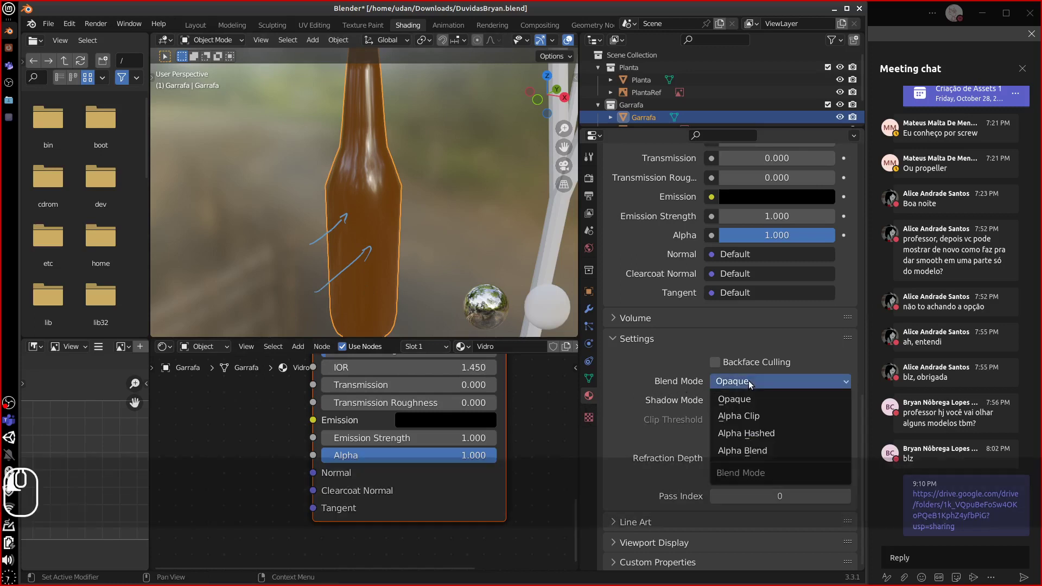
pyautogui.click(734, 448)
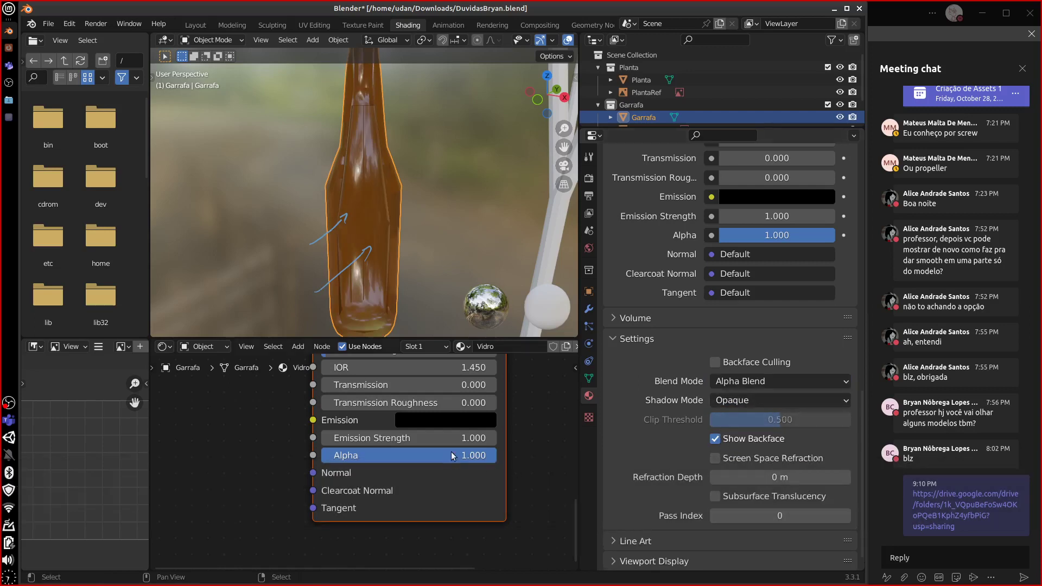
pyautogui.moveTo(458, 455); pyautogui.dragTo(389, 459)
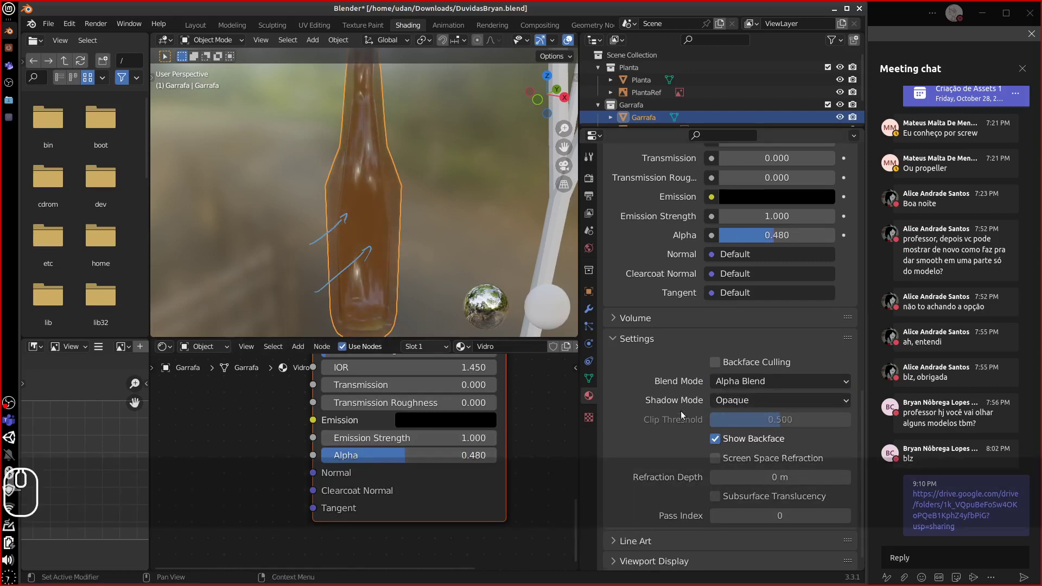
pyautogui.click(780, 381)
pyautogui.click(762, 434)
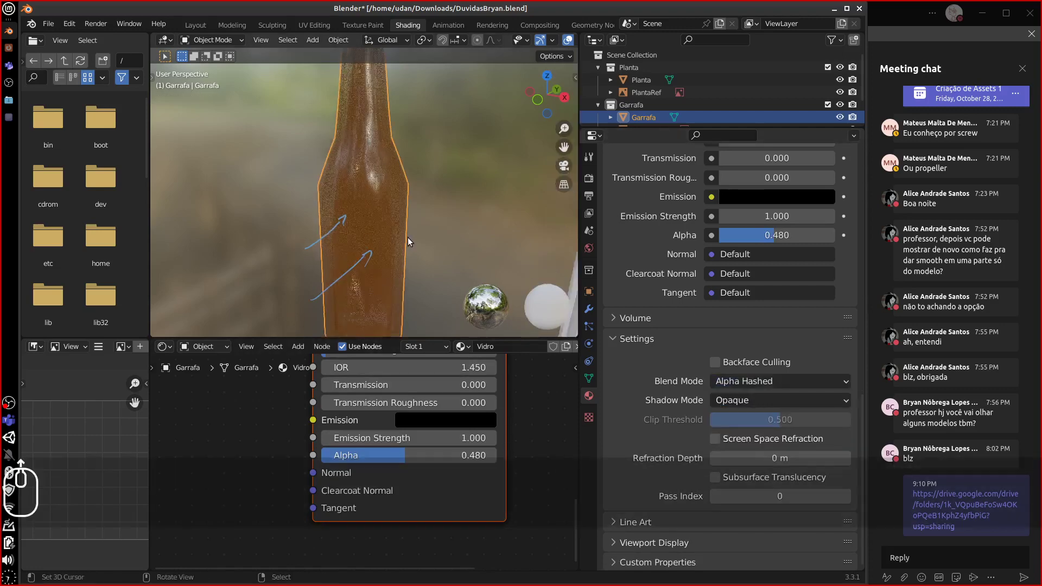
# - Switch the Blend Mode to Alpha Clip and bring Alpha back to 1.000
pyautogui.scroll(5, 408, 239)
pyautogui.scroll(-2, 412, 239)
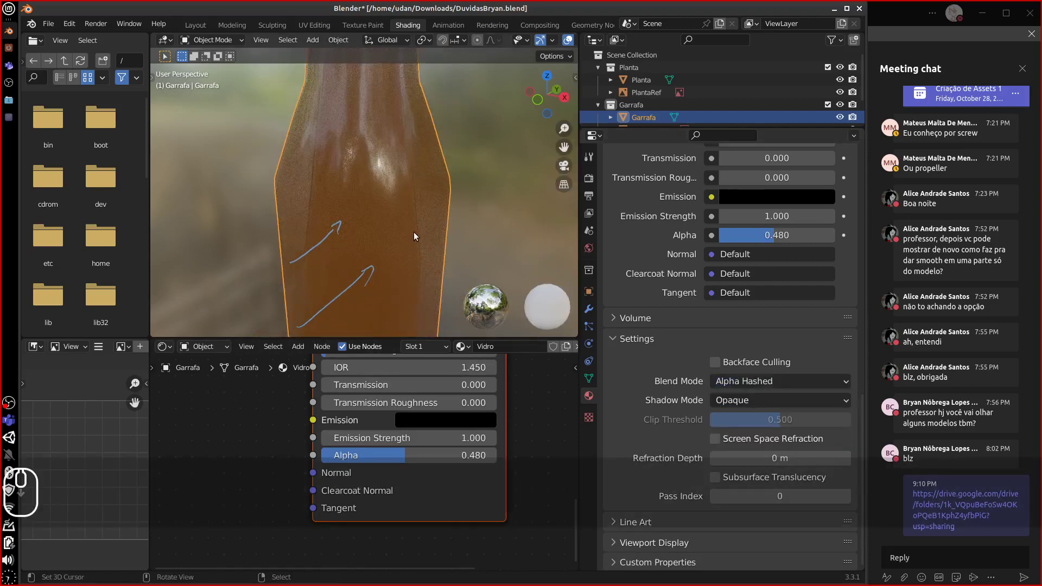
pyautogui.scroll(2, 443, 185)
pyautogui.scroll(1, 454, 182)
pyautogui.scroll(-3, 455, 183)
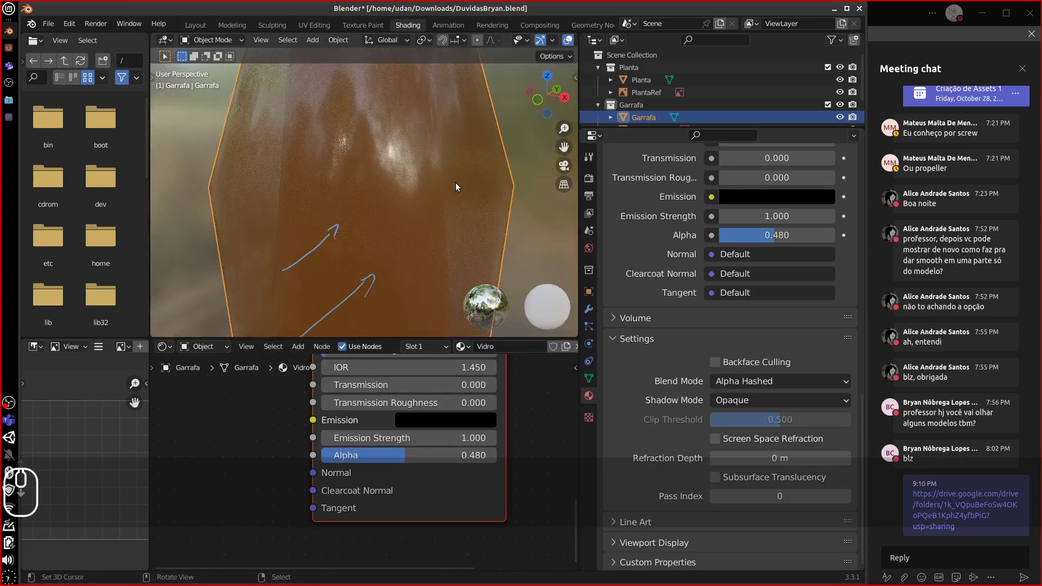
pyautogui.scroll(2, 455, 184)
pyautogui.scroll(-3, 454, 184)
pyautogui.scroll(3, 455, 184)
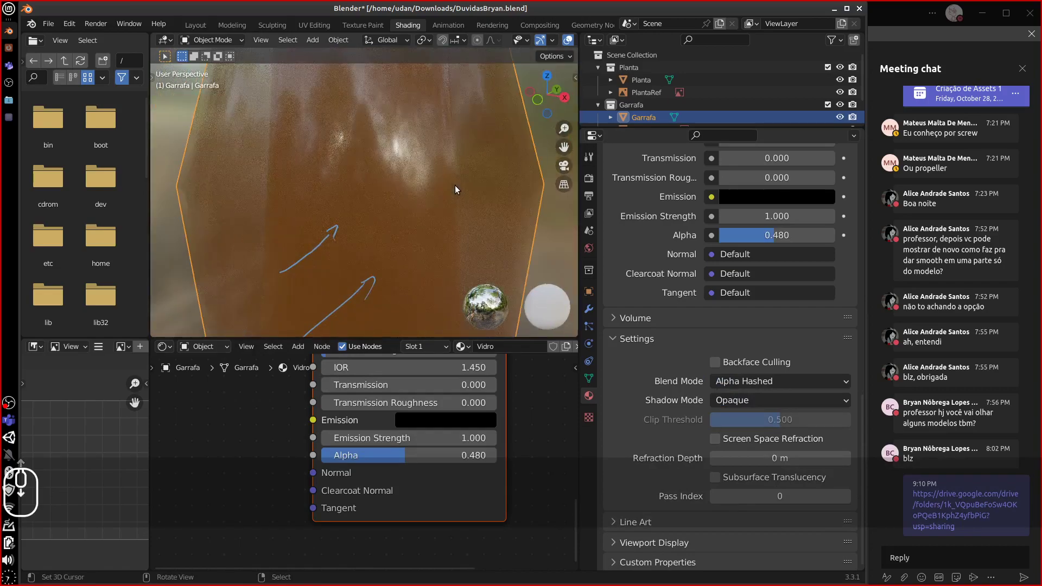
pyautogui.scroll(-2, 454, 186)
pyautogui.scroll(3, 455, 186)
pyautogui.scroll(-2, 452, 188)
pyautogui.scroll(-3, 451, 194)
pyautogui.scroll(2, 415, 201)
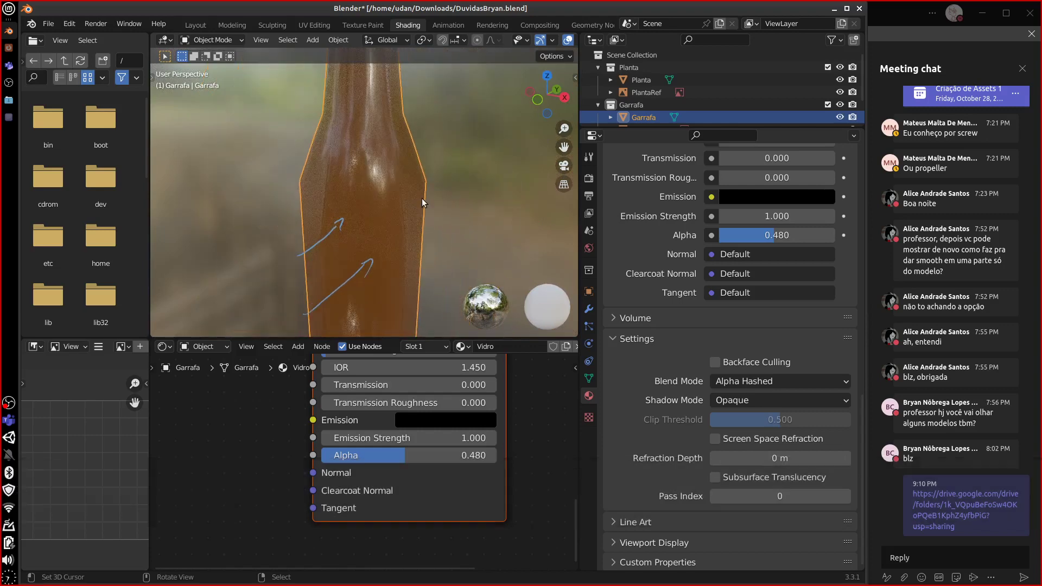
pyautogui.click(796, 382)
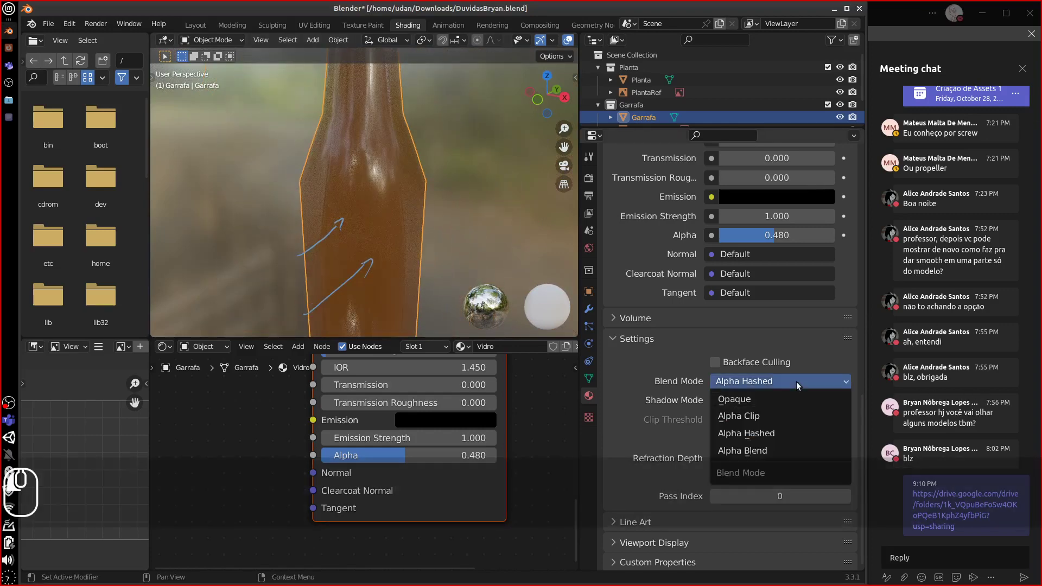
pyautogui.click(780, 415)
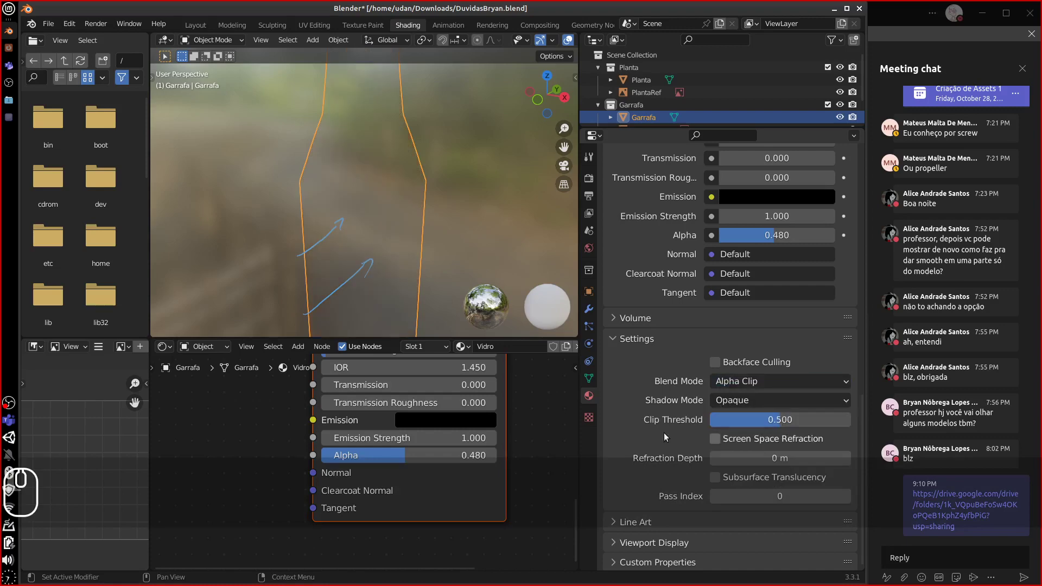
pyautogui.moveTo(413, 454); pyautogui.dragTo(521, 472)
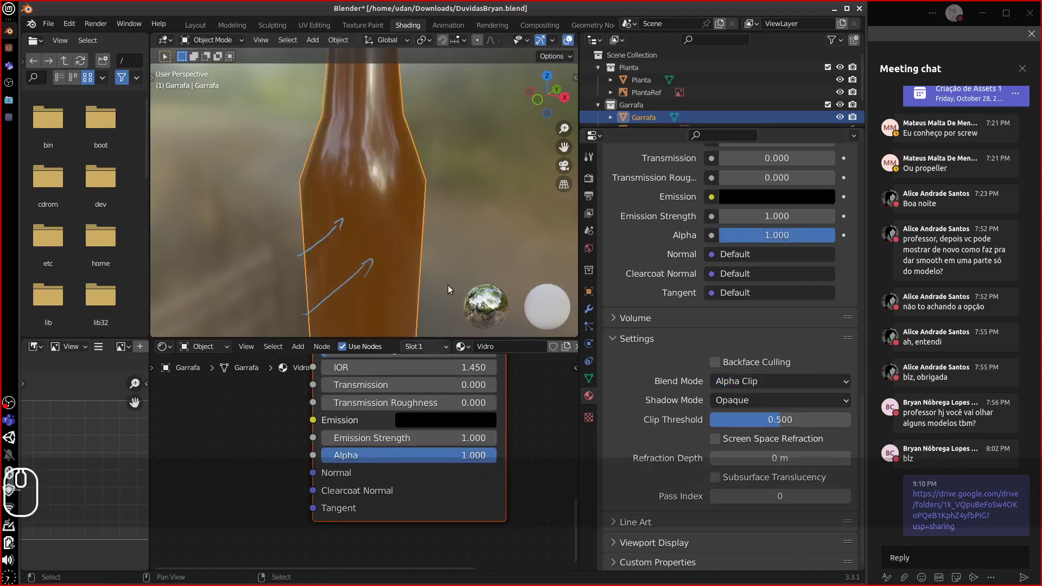
pyautogui.scroll(-9, 465, 230)
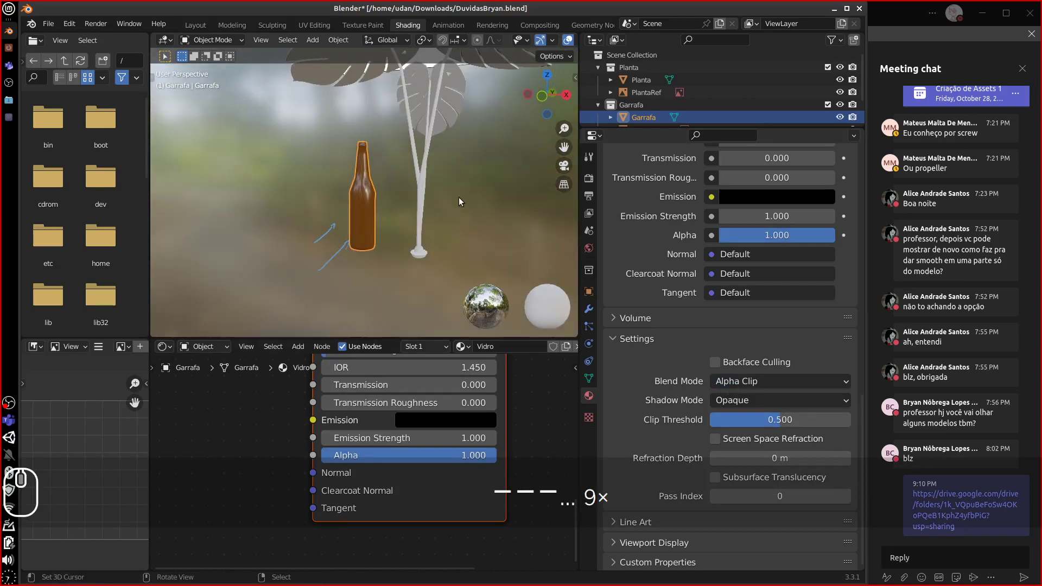
# - Select the leaf reference image and frame it in the viewport
pyautogui.keyDown('shift'); pyautogui.moveTo(465, 168); pyautogui.dragTo(360, 319, button='middle'); pyautogui.keyUp('shift')
pyautogui.scroll(-8, 375, 240)
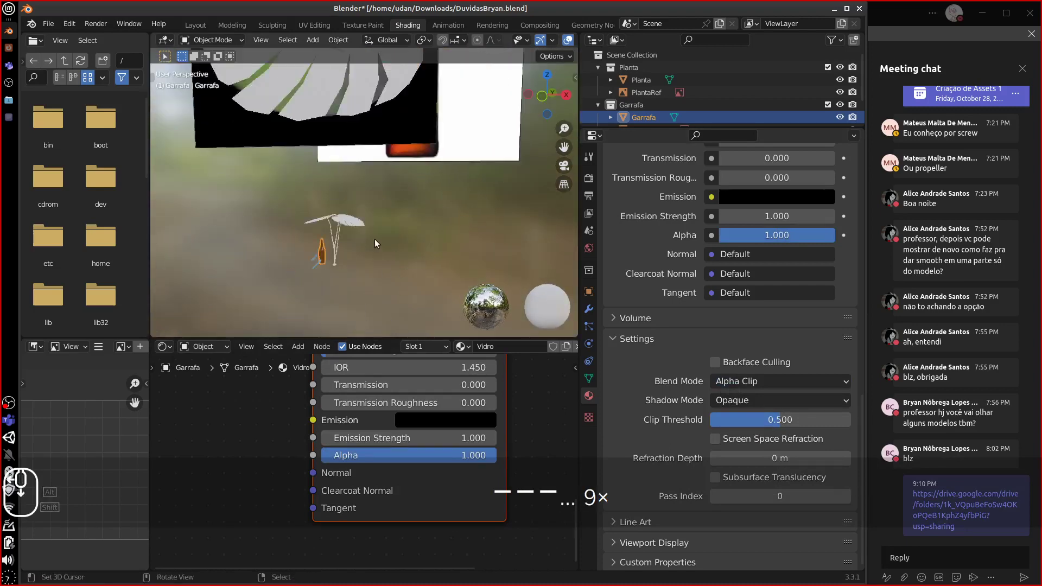
pyautogui.click(262, 152)
pyautogui.moveTo(264, 153); pyautogui.dragTo(355, 171, button='middle')
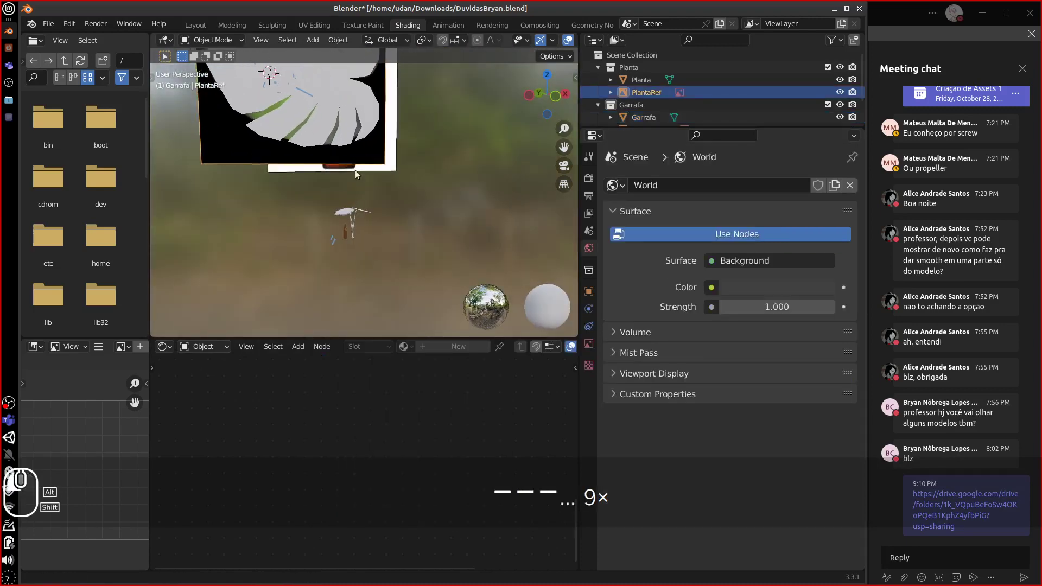
pyautogui.press('KP_Decimal')
pyautogui.moveTo(434, 287); pyautogui.dragTo(378, 226, button='middle')
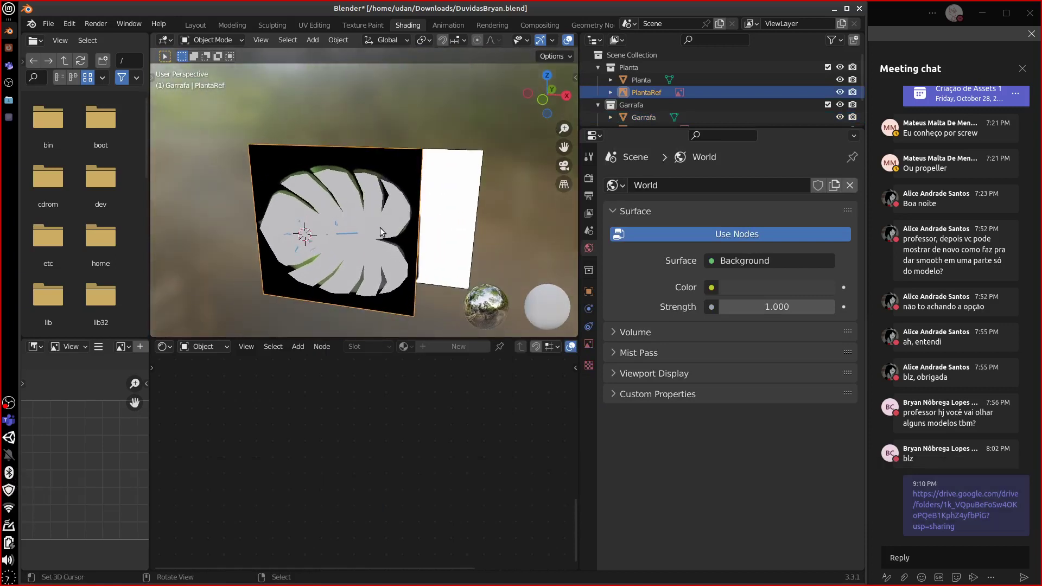
# - Select the PlantaRef leaf image and move it to a new position
pyautogui.click(380, 227)
pyautogui.moveTo(380, 227); pyautogui.dragTo(351, 235, button='middle')
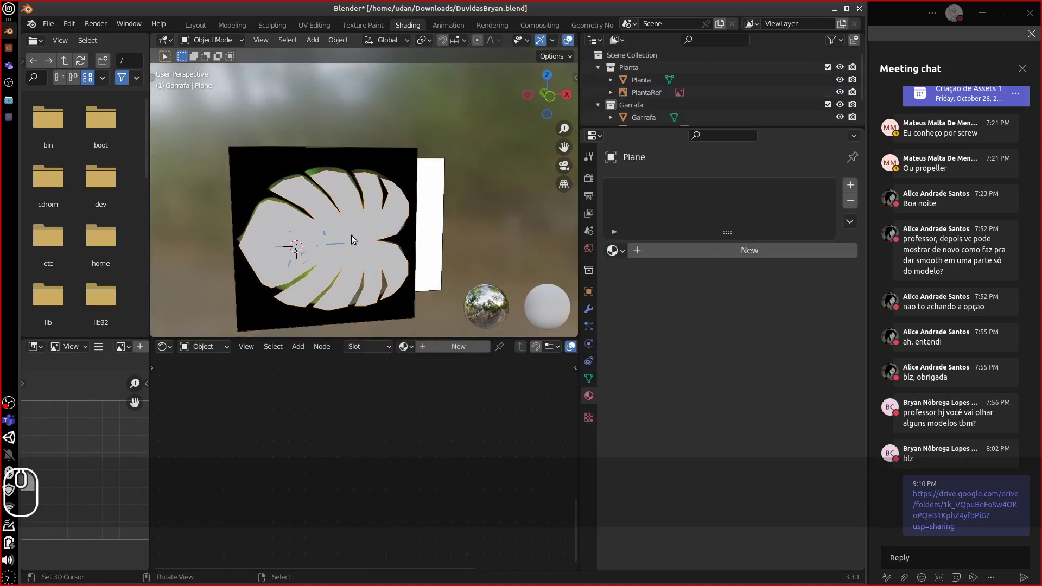
pyautogui.click(343, 243)
pyautogui.press('g')
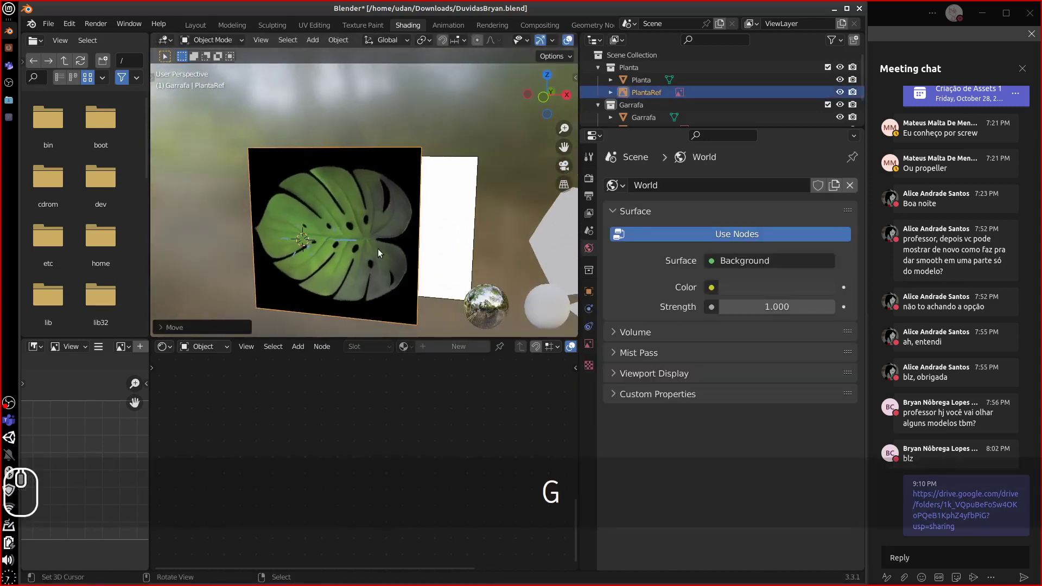
pyautogui.click(338, 252)
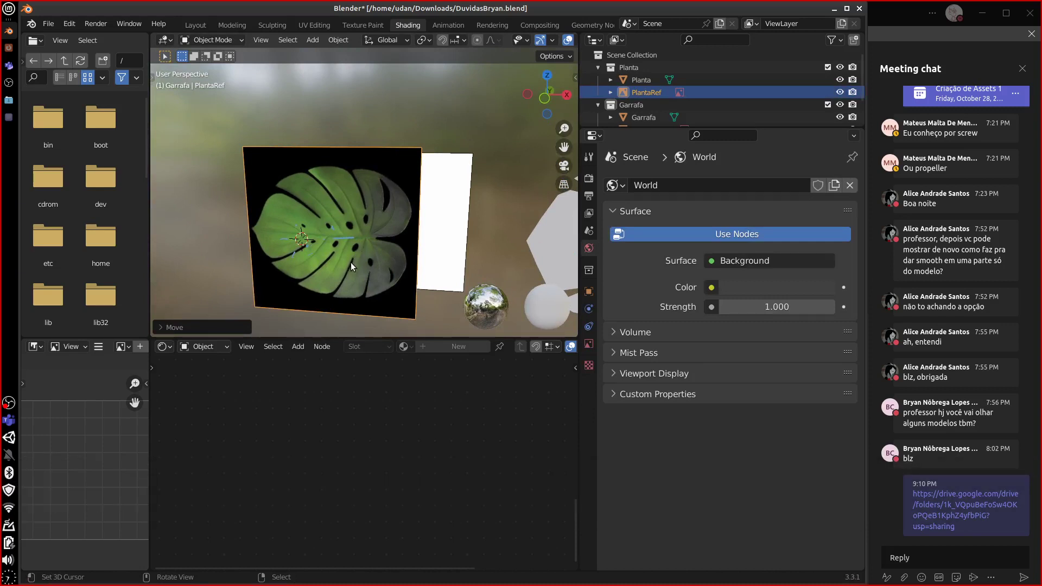
pyautogui.moveTo(348, 263); pyautogui.dragTo(389, 196, button='middle')
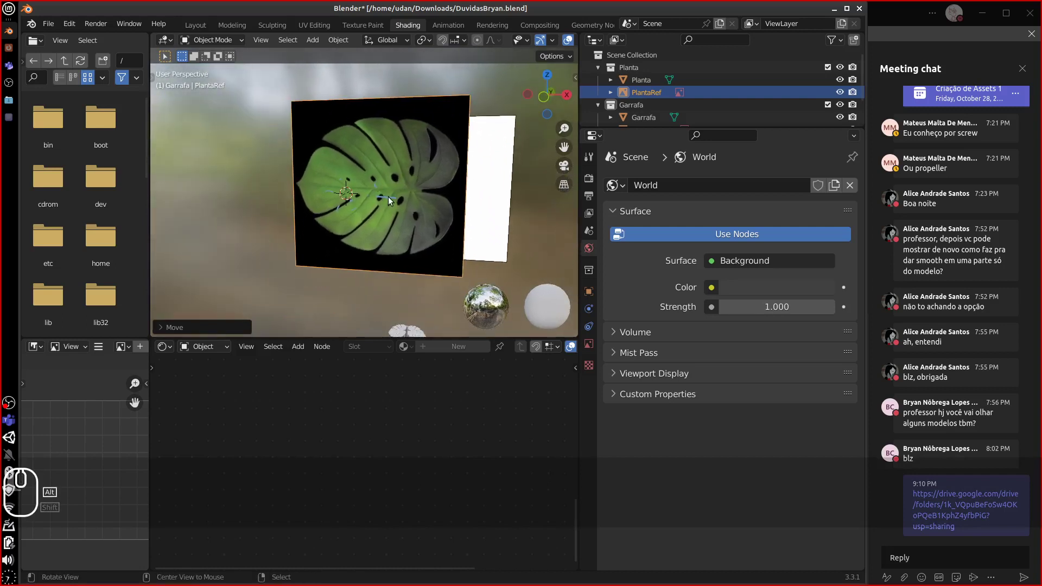
# - Switch to front orthographic view and place the 3D cursor at the leaf's centre
pyautogui.press('KP_1')
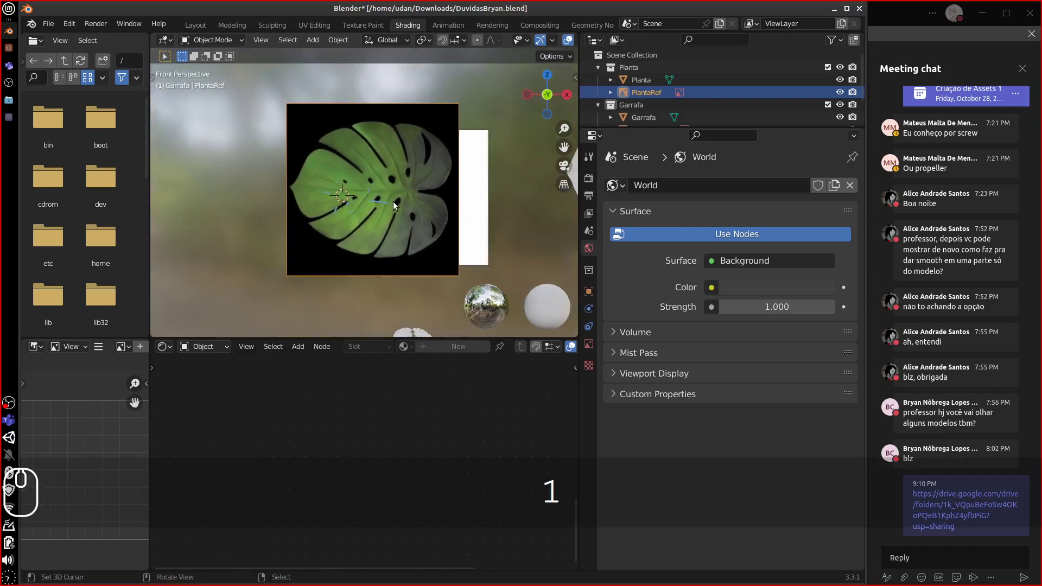
pyautogui.press('KP_5')
pyautogui.keyDown('shift'); pyautogui.moveTo(384, 188); pyautogui.dragTo(352, 223, button='middle'); pyautogui.keyUp('shift')
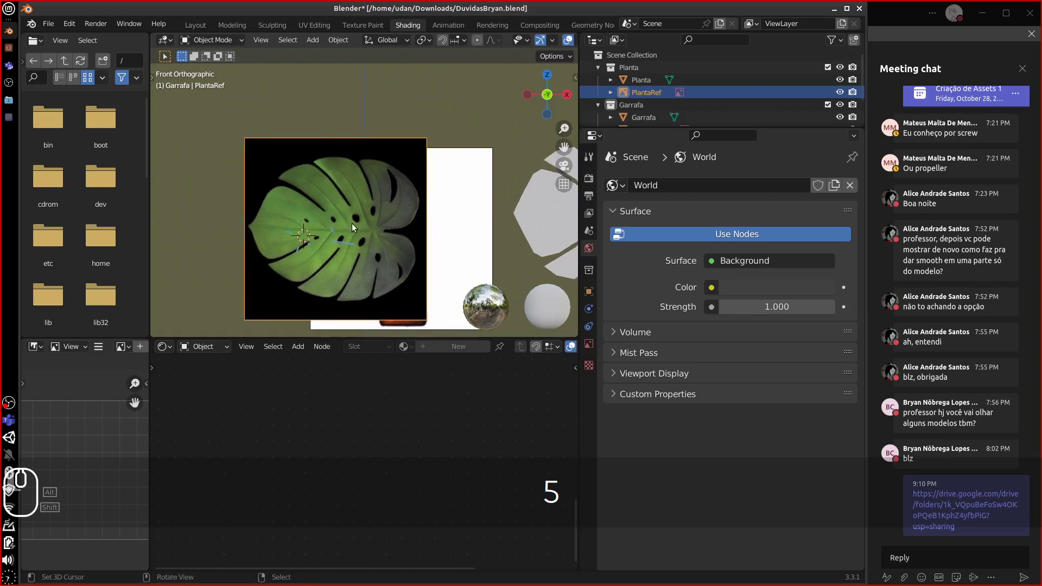
pyautogui.keyDown('shift'); pyautogui.rightClick(351, 232); pyautogui.keyUp('shift')
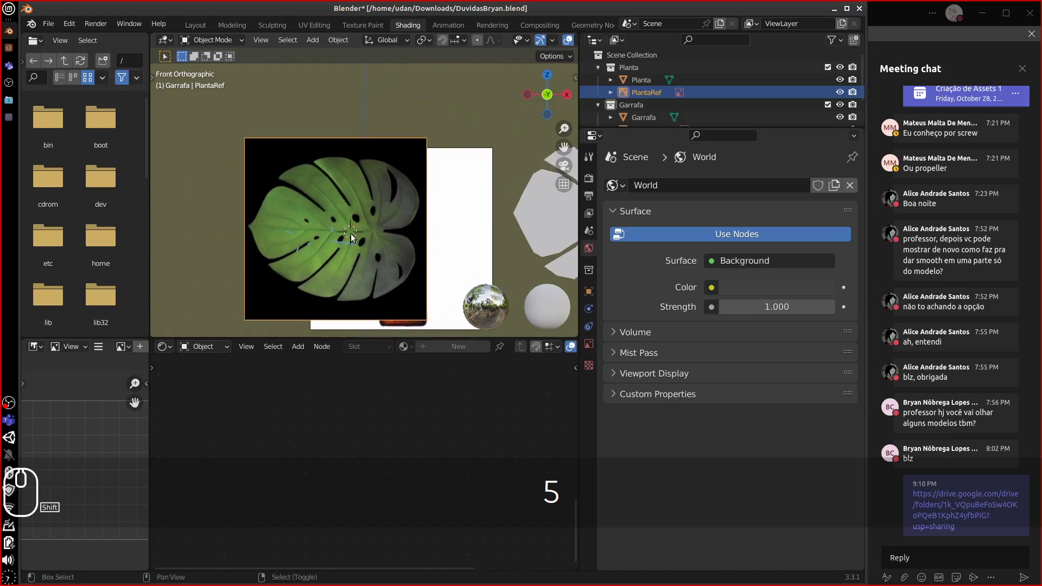
# - Add a new plane at the leaf centre and switch to wireframe display
pyautogui.hotkey('shift', 'a')
pyautogui.moveTo(351, 233)
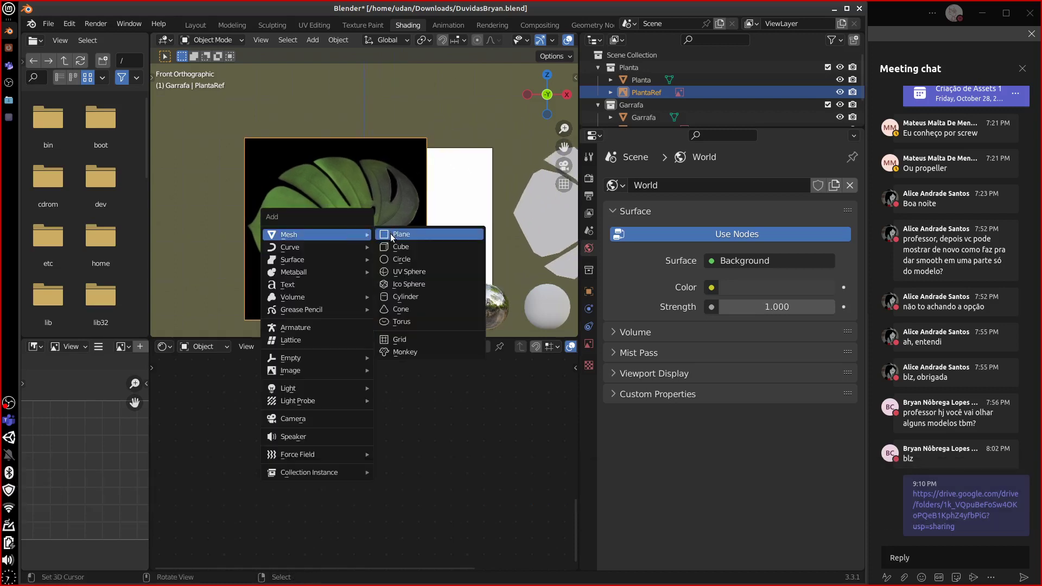
pyautogui.click(393, 234)
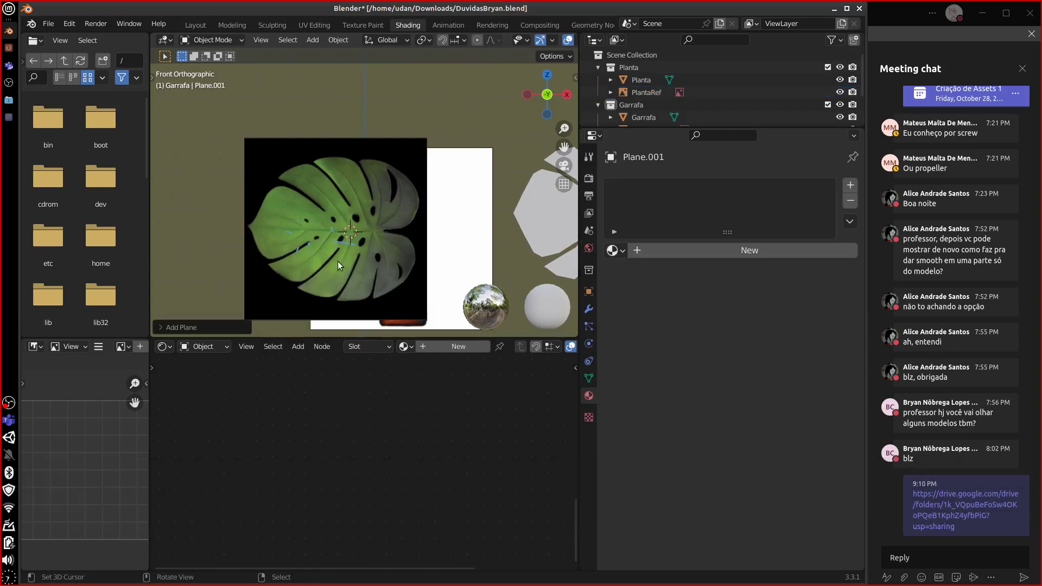
pyautogui.hotkey('shift', 'z')
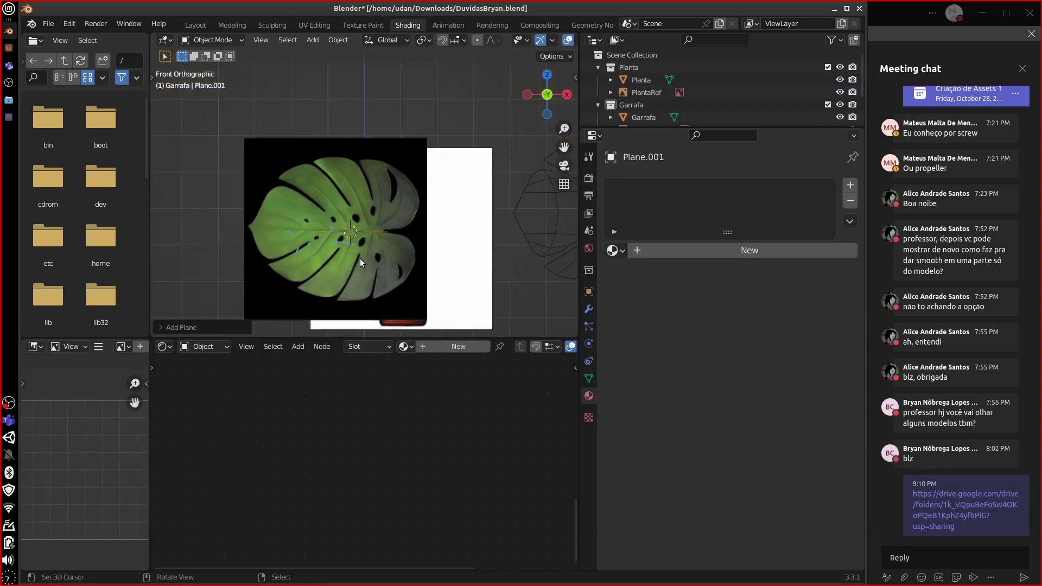
# - Rotate the plane 90° about X to stand upright, then begin scaling it
pyautogui.press('r')
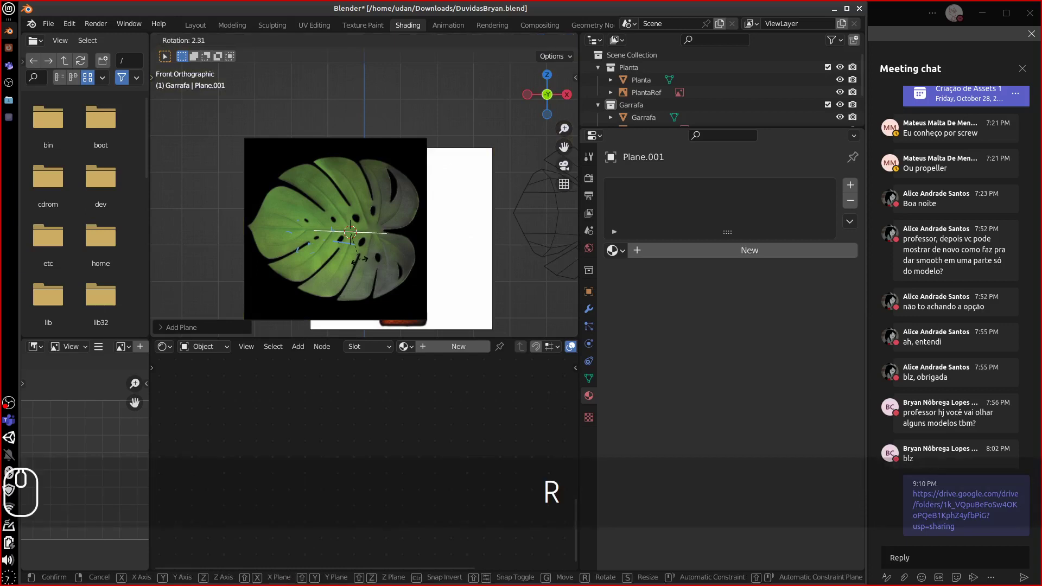
pyautogui.write('x')
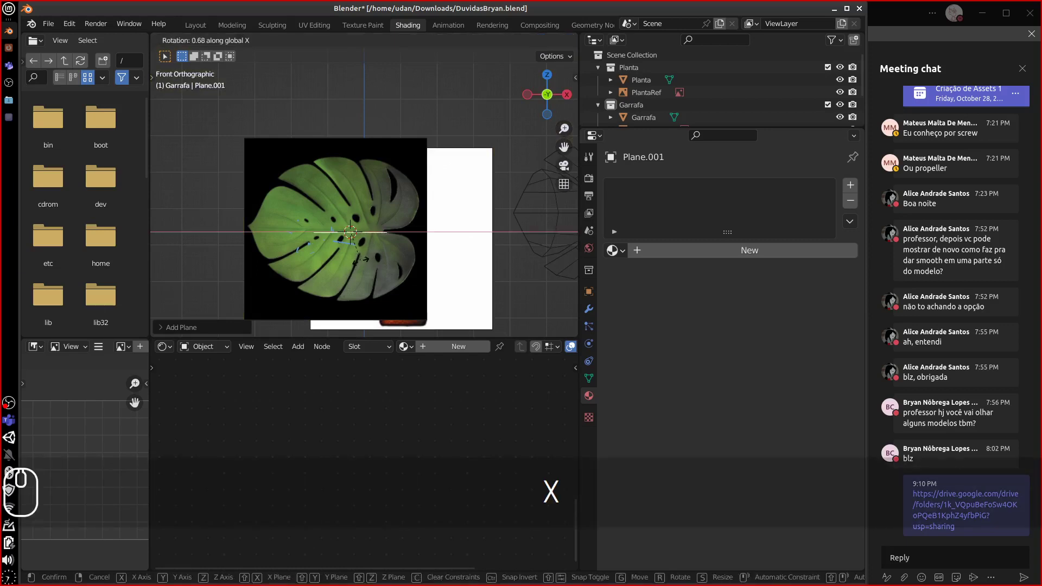
pyautogui.write('90')
pyautogui.click(361, 266)
pyautogui.press('s')
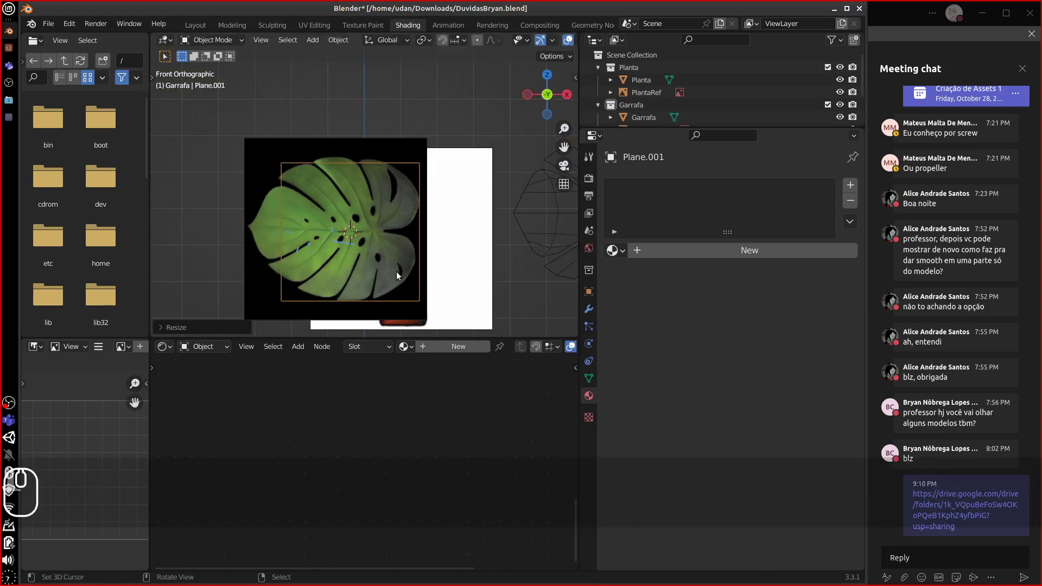
# - Confirm the enlarged Plane.001, zoom in on it, and enter Edit Mode
pyautogui.click(379, 256)
pyautogui.scroll(2, 382, 239)
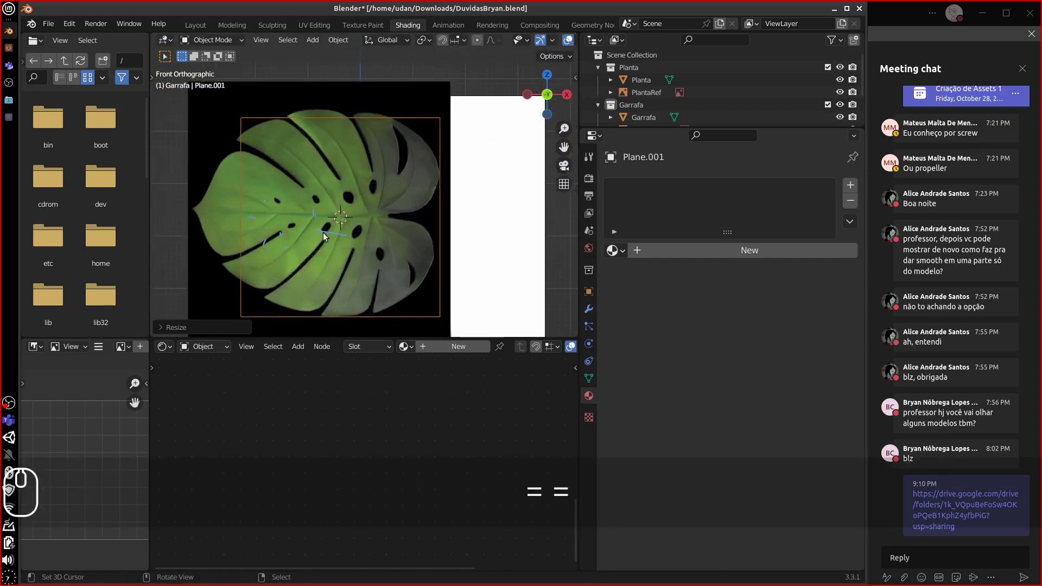
pyautogui.scroll(1, 351, 229)
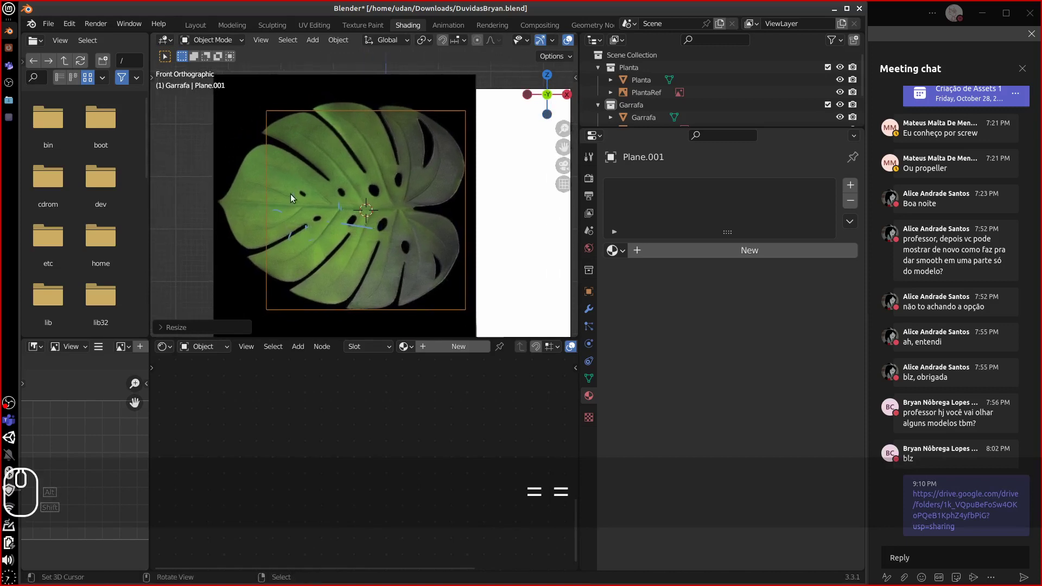
pyautogui.press('Tab')
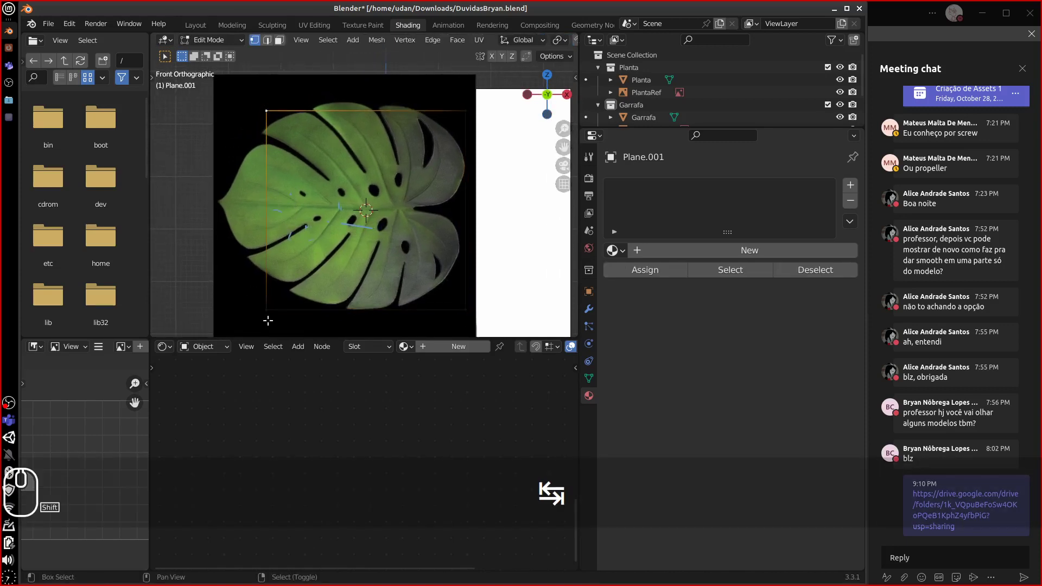
# - Snap the plane's left edge onto the leaf outline, then select the right edge's vertices
pyautogui.keyDown('shift'); pyautogui.click(266, 307); pyautogui.keyUp('shift')
pyautogui.press('g')
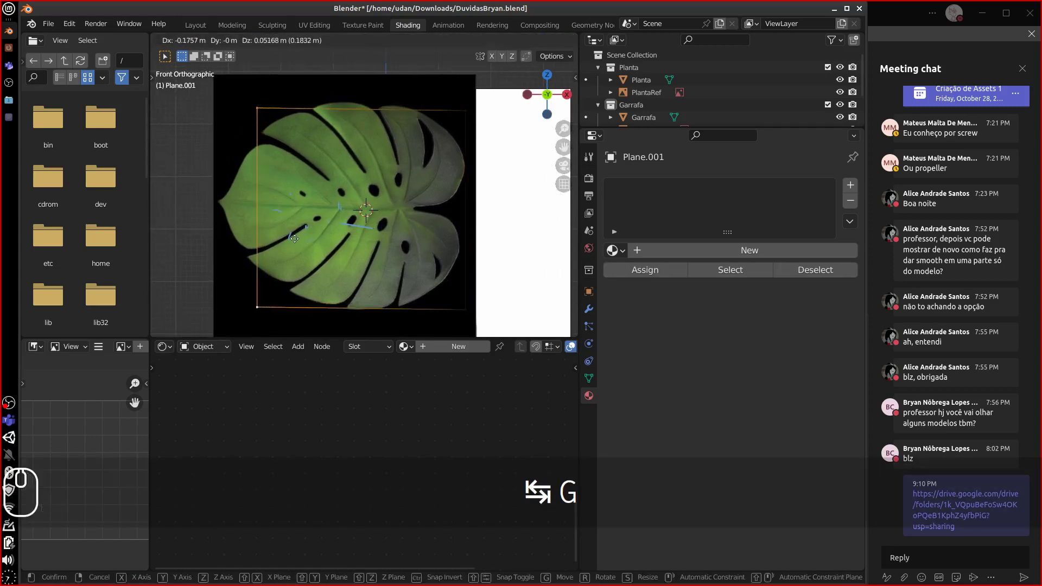
pyautogui.press('ctrl')
pyautogui.click(258, 242)
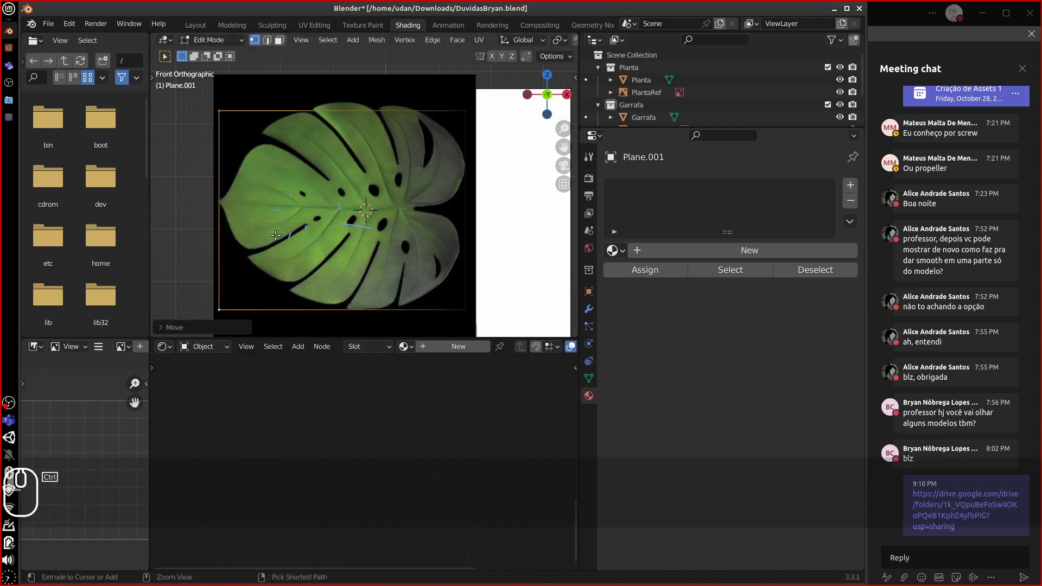
pyautogui.click(466, 140)
pyautogui.keyDown('shift'); pyautogui.click(469, 305); pyautogui.keyUp('shift')
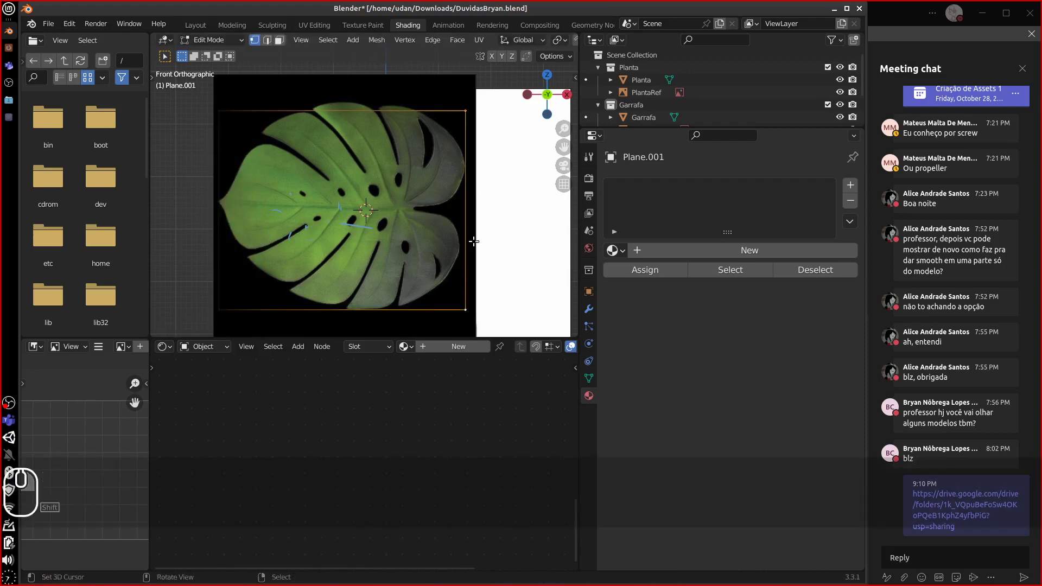
pyautogui.hotkey('ctrl', 'r')
pyautogui.press('Escape')
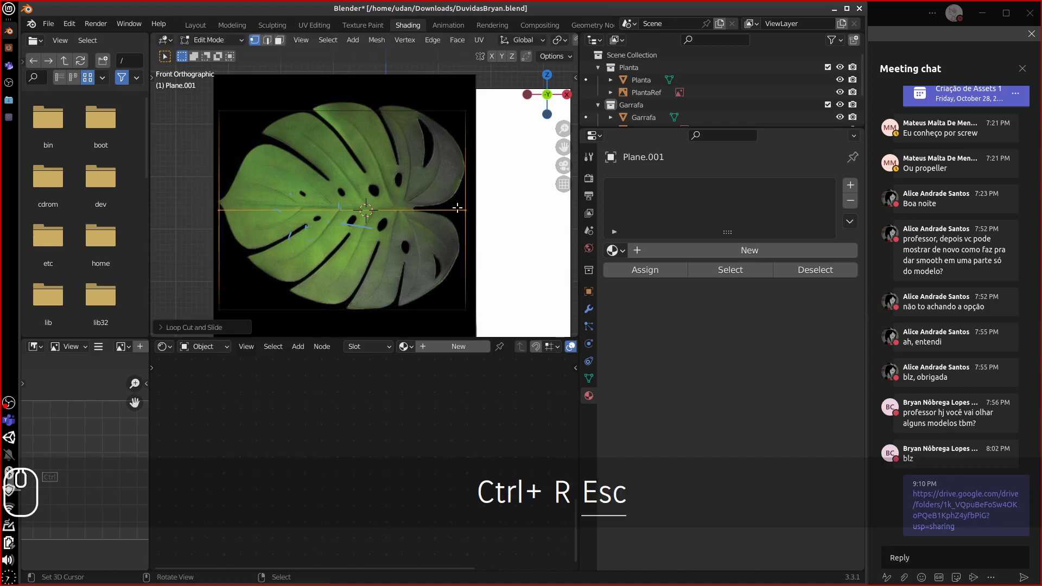
# - Move the top corner vertices to the leaf's right side and upper left
pyautogui.click(226, 114)
pyautogui.keyDown('shift'); pyautogui.moveTo(251, 120); pyautogui.dragTo(239, 130, button='middle'); pyautogui.keyUp('shift')
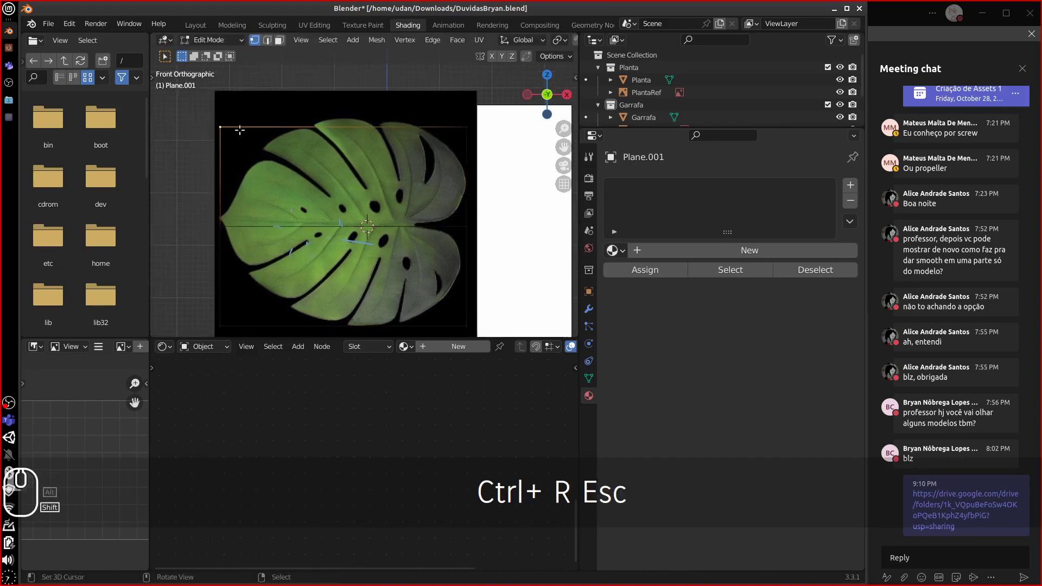
pyautogui.press('g')
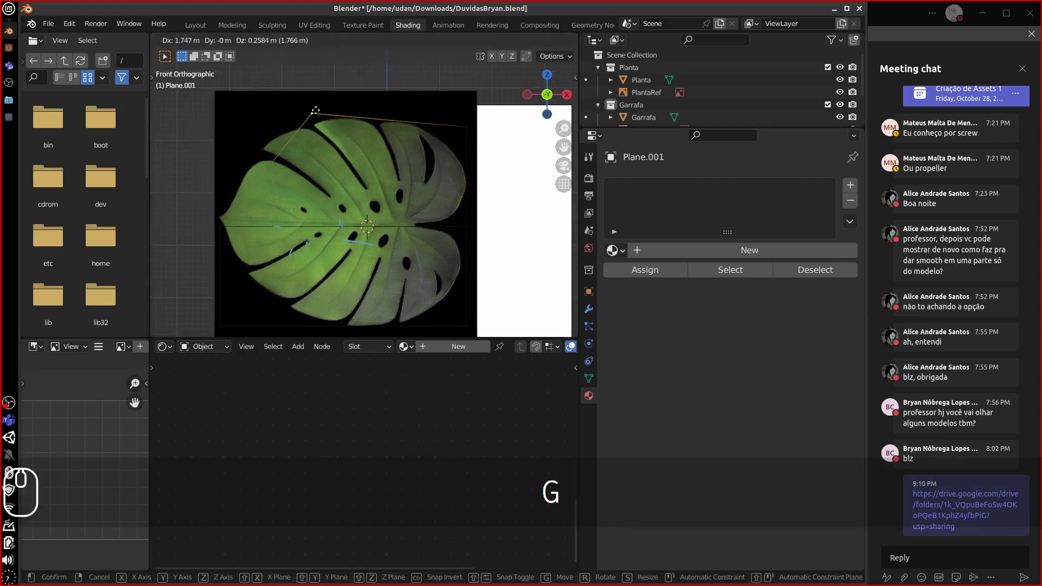
pyautogui.click(467, 132)
pyautogui.press('g')
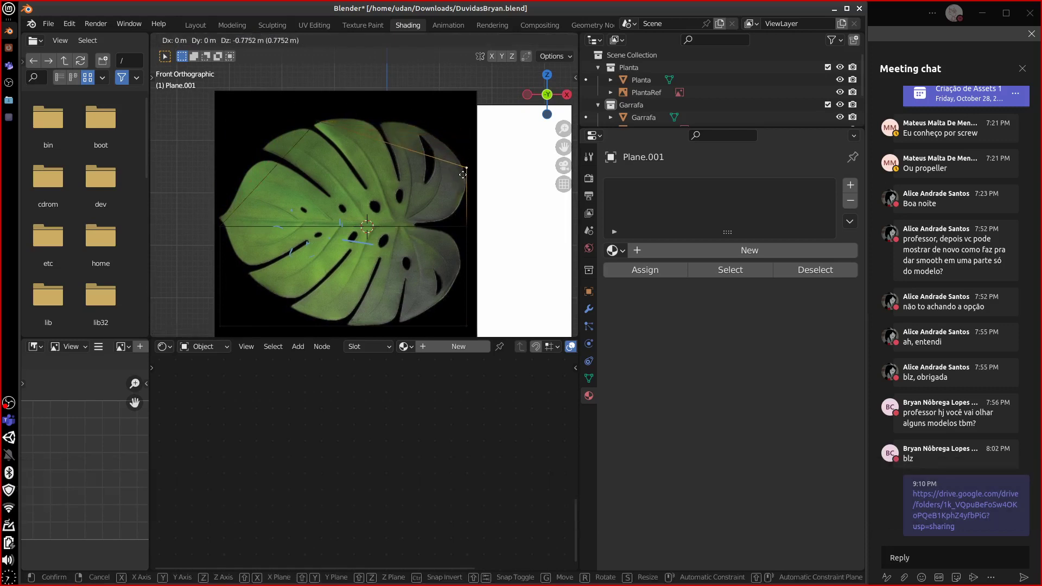
pyautogui.click(462, 173)
pyautogui.click(306, 120)
pyautogui.press('g')
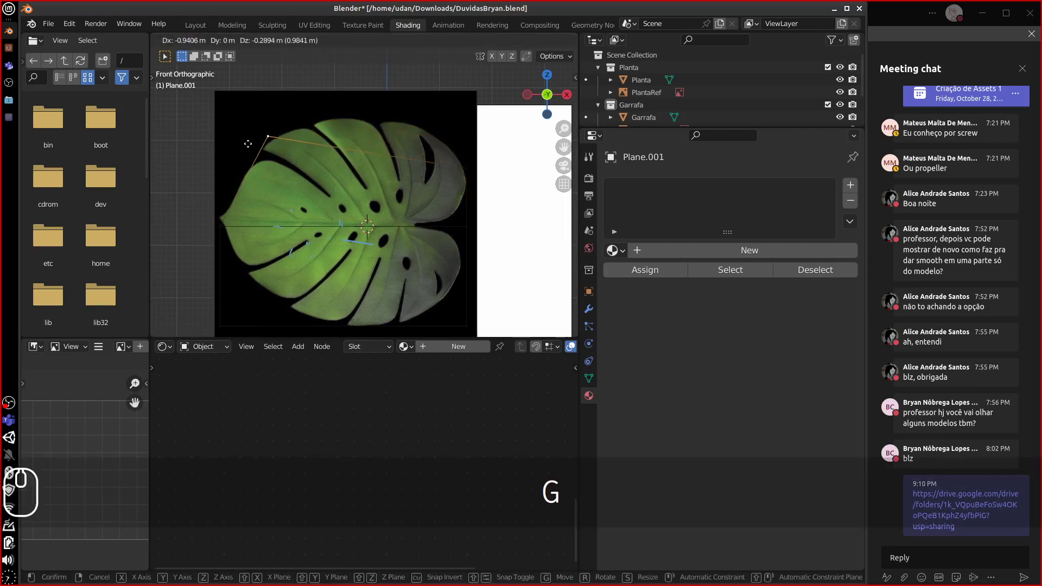
pyautogui.click(243, 157)
pyautogui.press('g')
pyautogui.rightClick(225, 217)
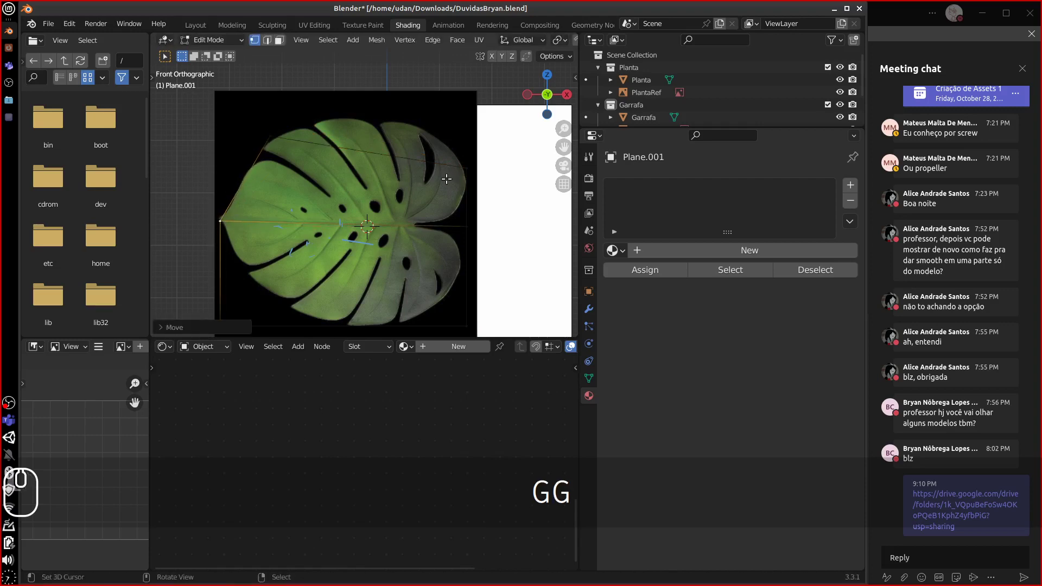
# - Adjust the right-side vertex and move the upper-left vertex to the leaf's left tip
pyautogui.click(468, 168)
pyautogui.press('g')
pyautogui.click(470, 168)
pyautogui.click(267, 137)
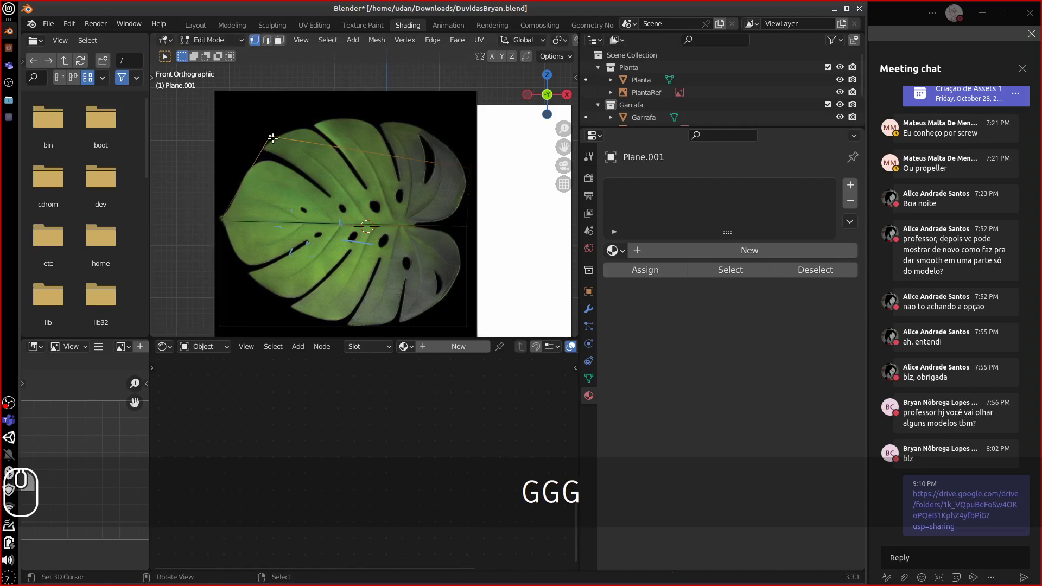
pyautogui.press('g')
pyautogui.click(267, 140)
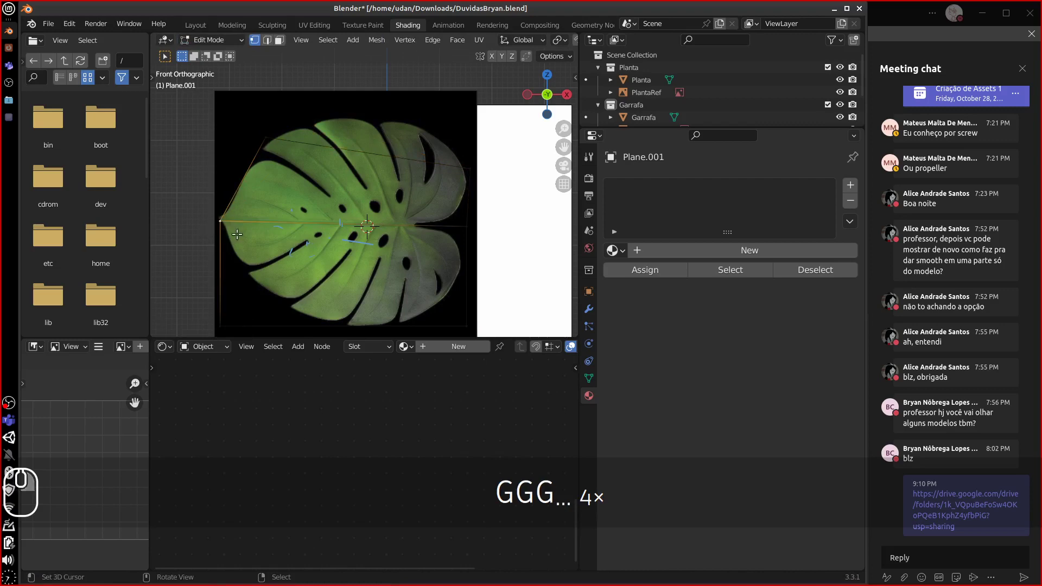
pyautogui.press('g')
pyautogui.click(245, 232)
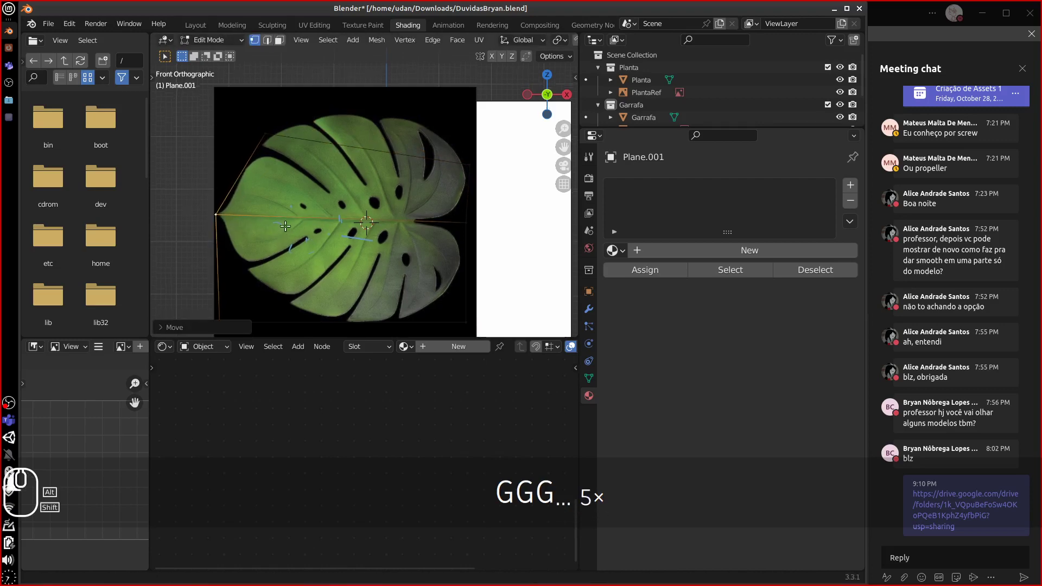
# - Place the bottom-left and bottom-right corners on the leaf's edges and add a horizontal edge loop
pyautogui.keyDown('shift'); pyautogui.moveTo(227, 332); pyautogui.dragTo(224, 291, button='middle'); pyautogui.keyUp('shift')
pyautogui.click(226, 277)
pyautogui.press('g')
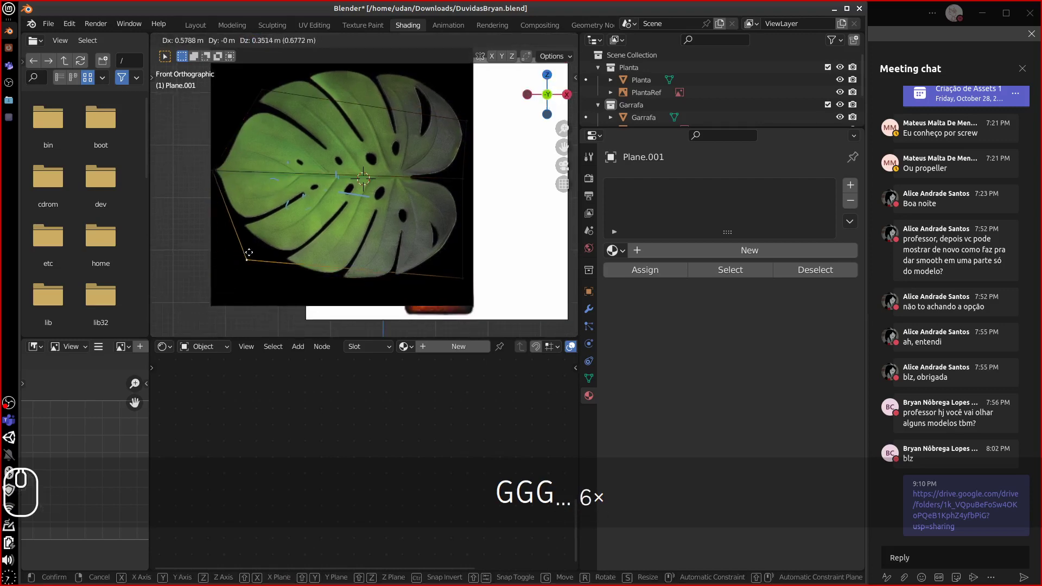
pyautogui.click(256, 237)
pyautogui.click(466, 281)
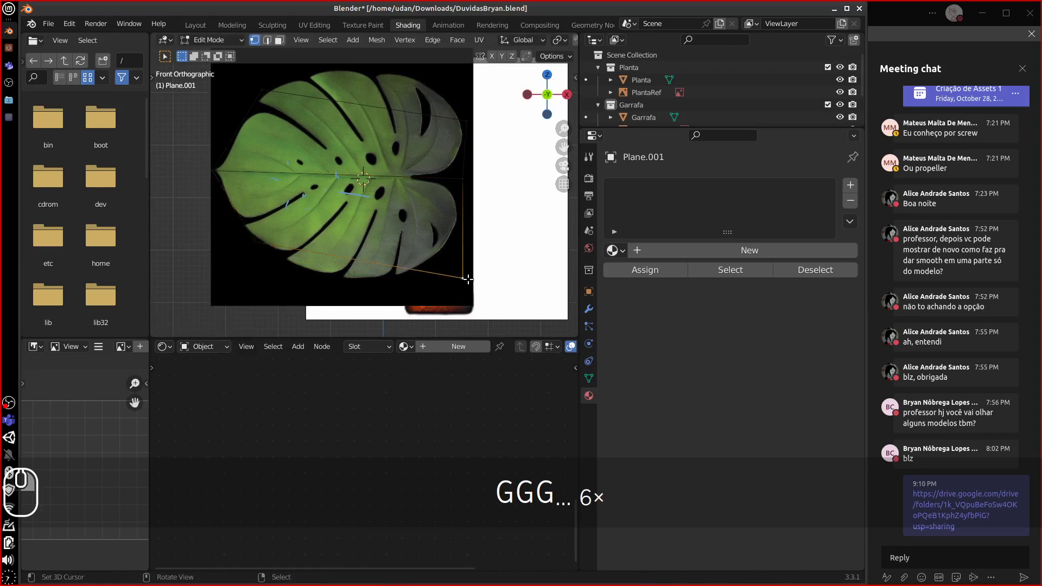
pyautogui.press('g')
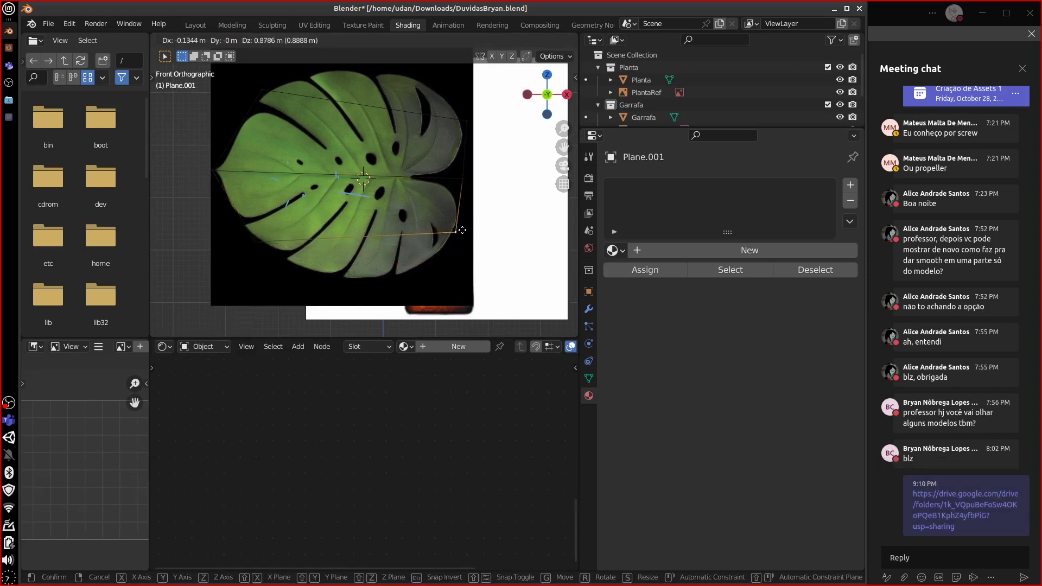
pyautogui.click(455, 234)
pyautogui.hotkey('ctrl', 'r')
pyautogui.click(374, 150)
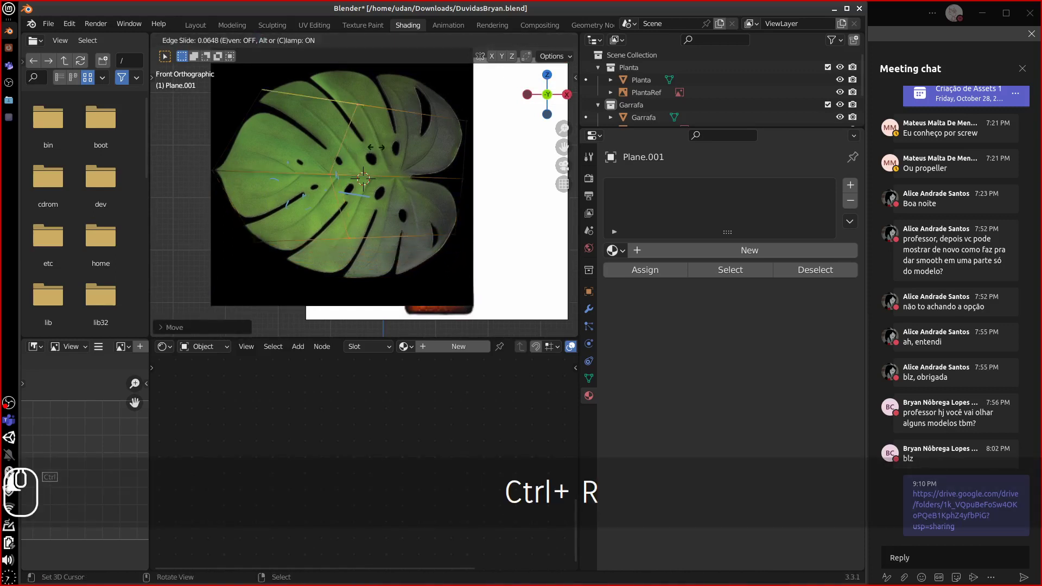
# - Move the new edge loop higher up the leaf
pyautogui.press('Escape')
pyautogui.press('g')
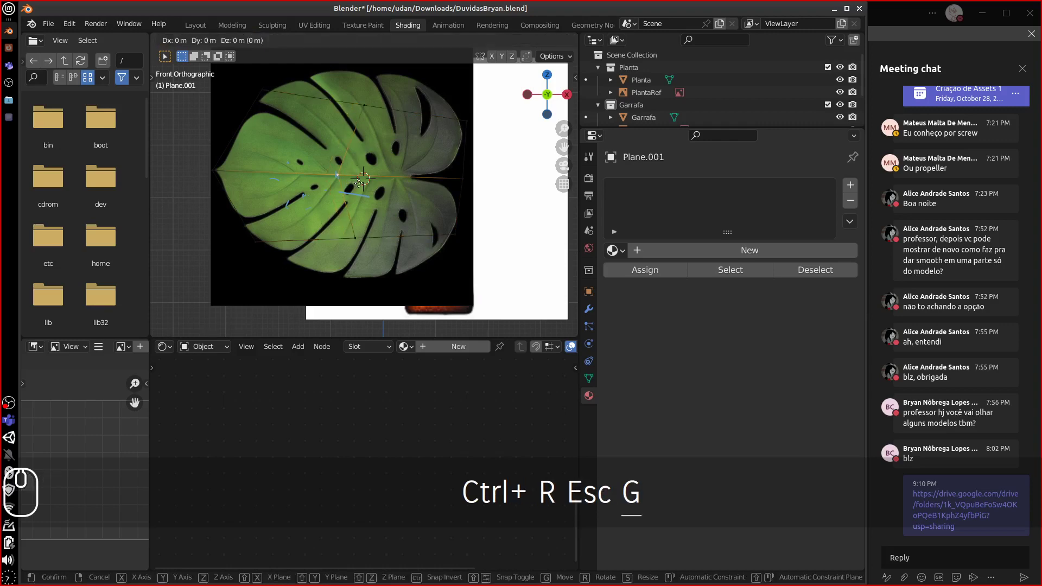
pyautogui.press('g')
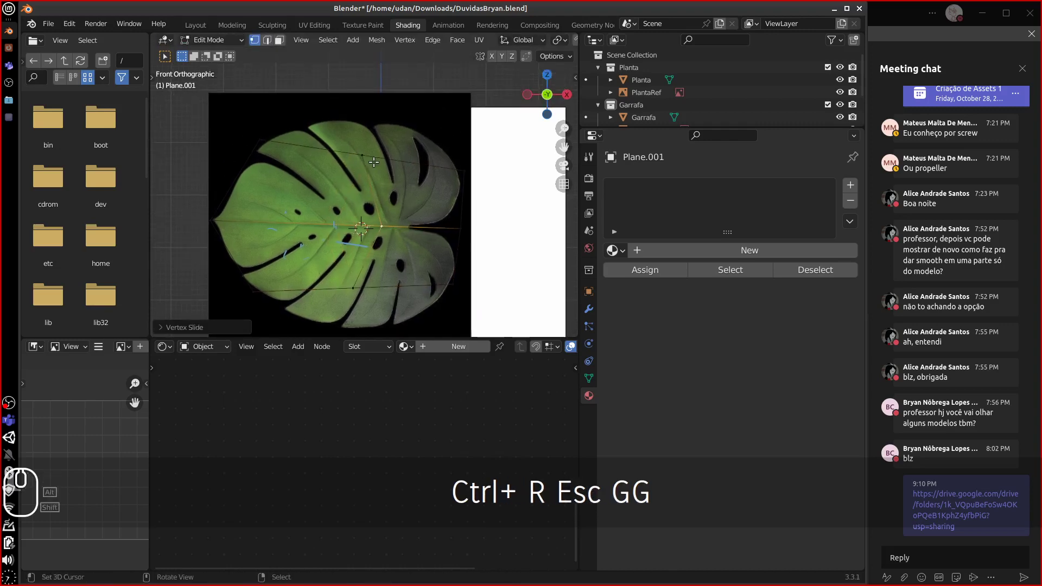
pyautogui.press('g')
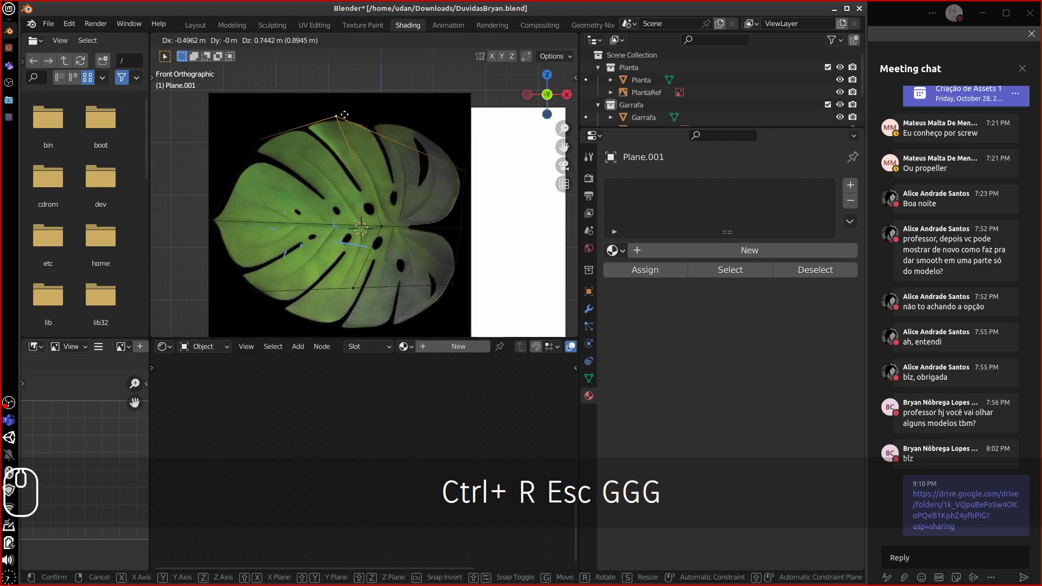
pyautogui.click(345, 104)
# - Pull the lower vertex down to the leaf's bottom edge
pyautogui.click(363, 287)
pyautogui.press('g')
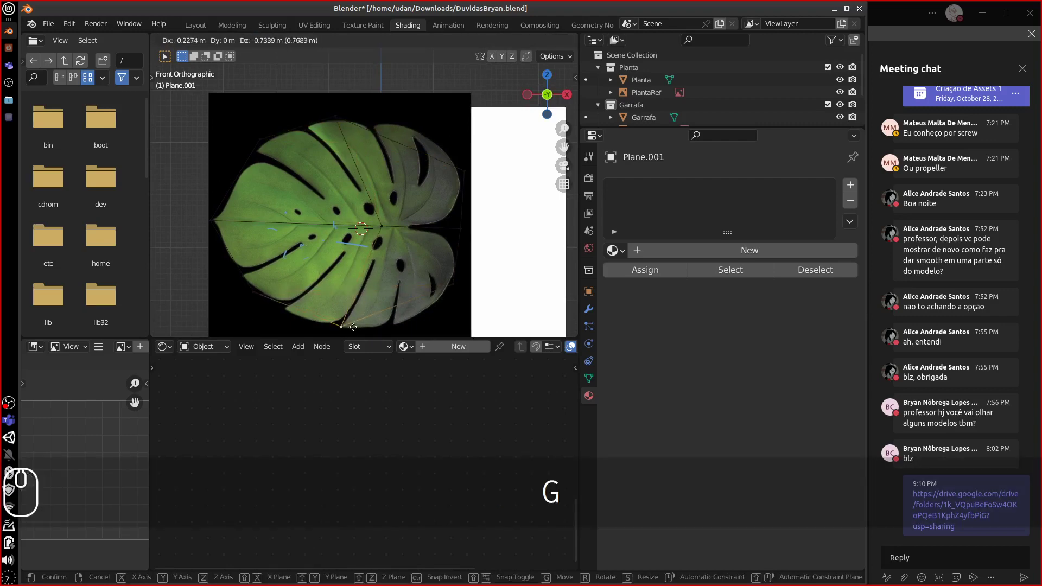
pyautogui.click(345, 330)
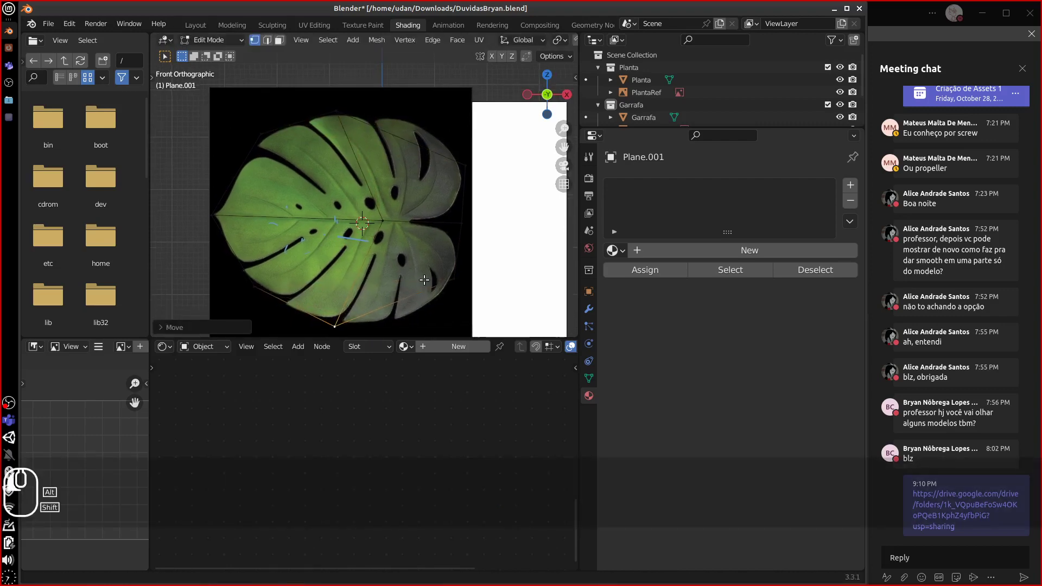
pyautogui.keyDown('shift'); pyautogui.scroll(-3, 374, 298); pyautogui.keyUp('shift')
pyautogui.click(329, 300)
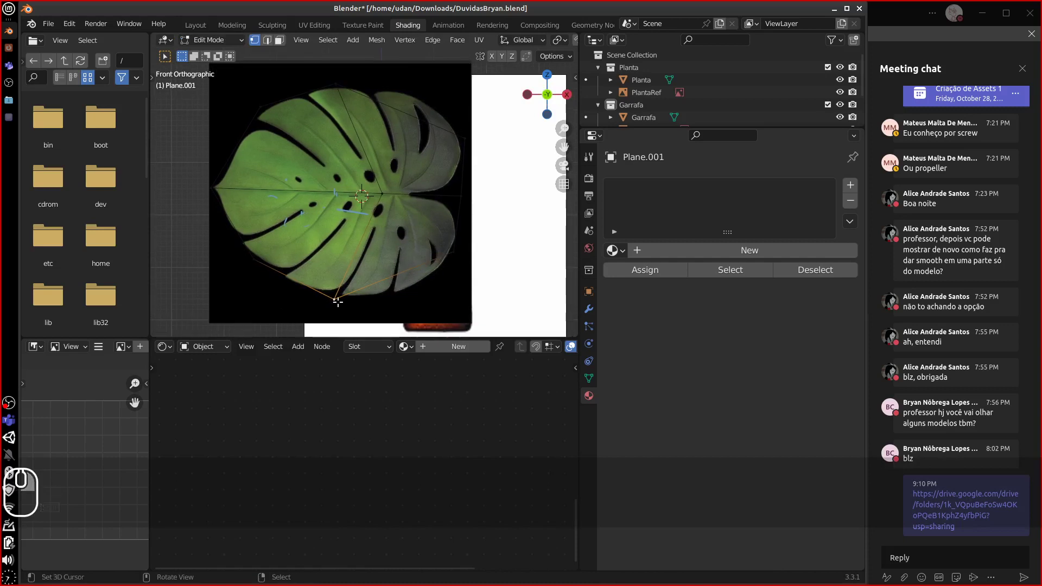
pyautogui.press('g')
pyautogui.click(336, 301)
# - Add a second edge loop and fit its top and bottom edges to the leaf outline
pyautogui.hotkey('ctrl', 'r')
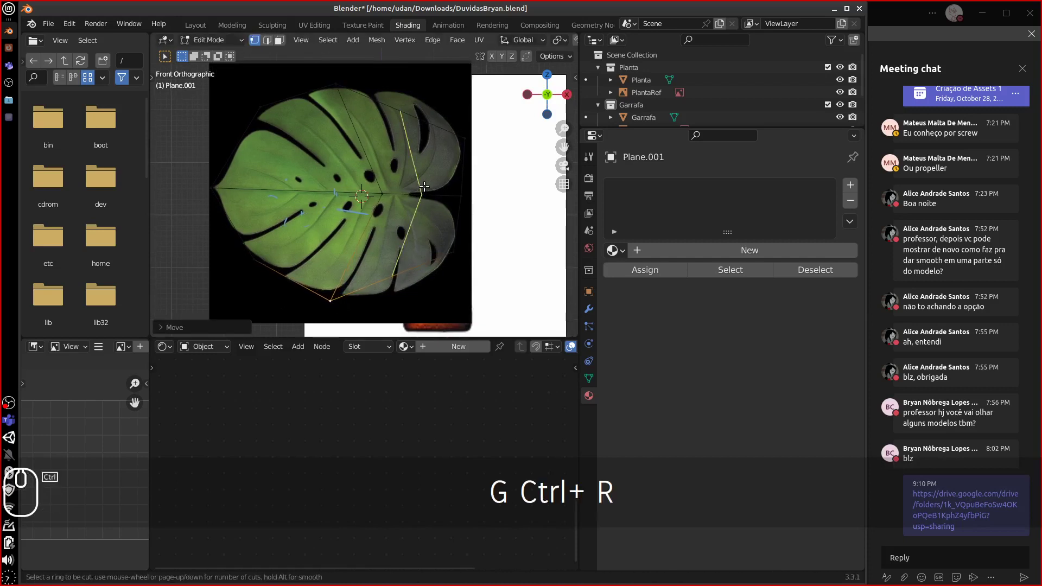
pyautogui.click(424, 186)
pyautogui.press('Escape')
pyautogui.press('g')
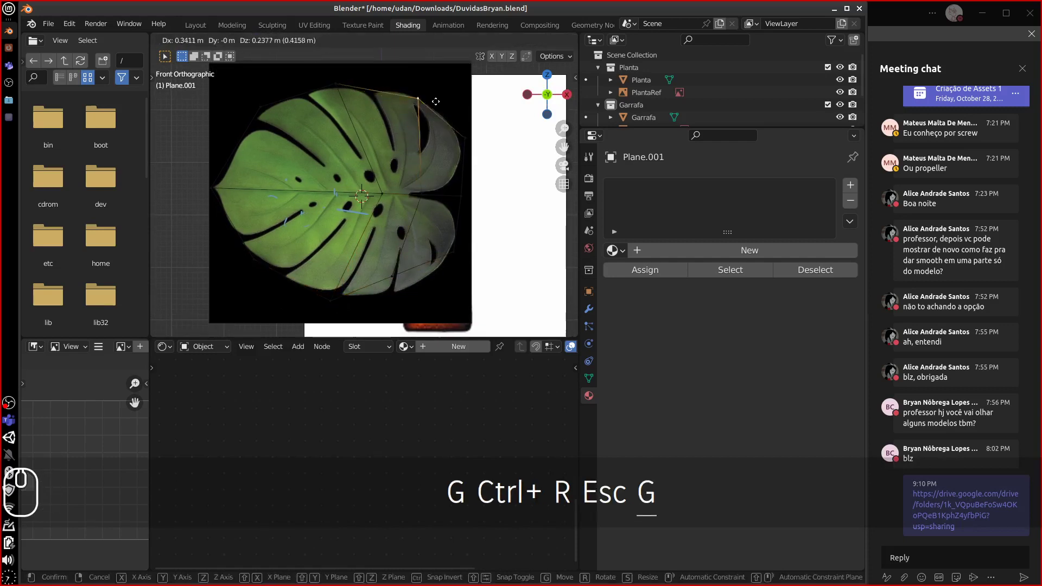
pyautogui.click(429, 101)
pyautogui.click(404, 278)
pyautogui.press('g')
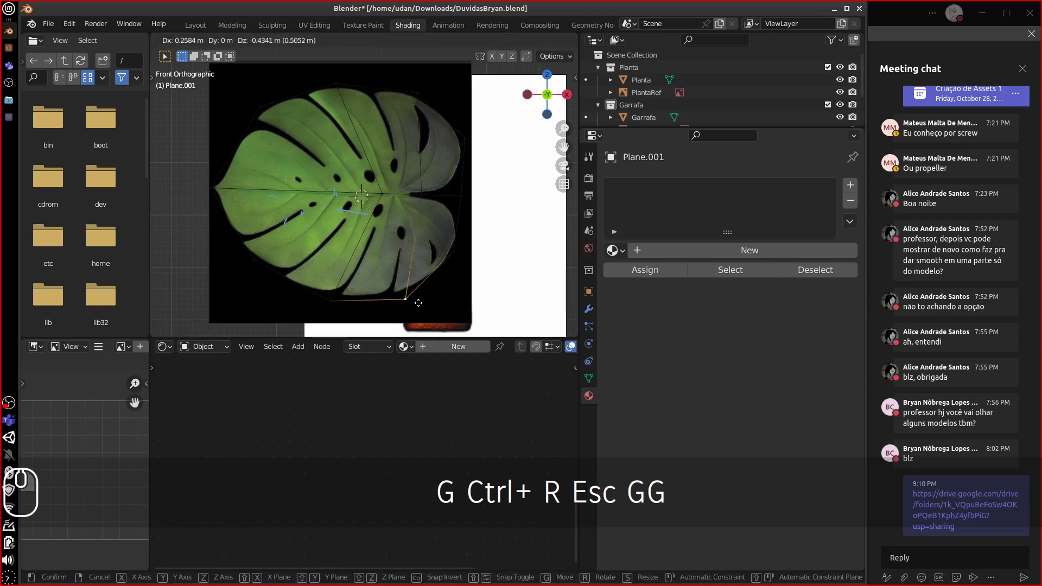
pyautogui.click(419, 297)
pyautogui.press('g')
pyautogui.click(429, 293)
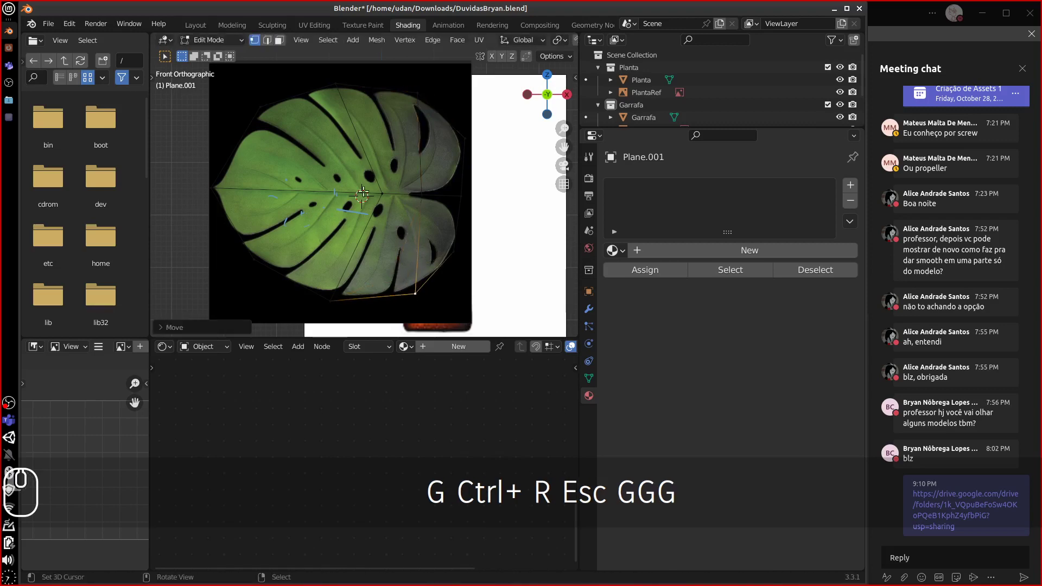
# - Add a third edge loop across the leaf and select all vertices
pyautogui.hotkey('ctrl', 'r')
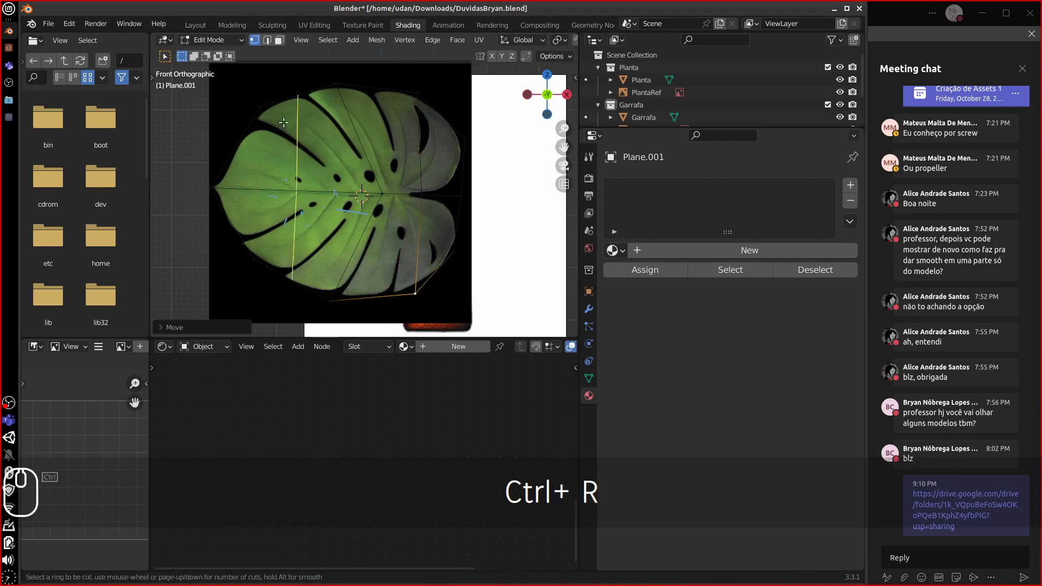
pyautogui.click(288, 114)
pyautogui.press('Escape')
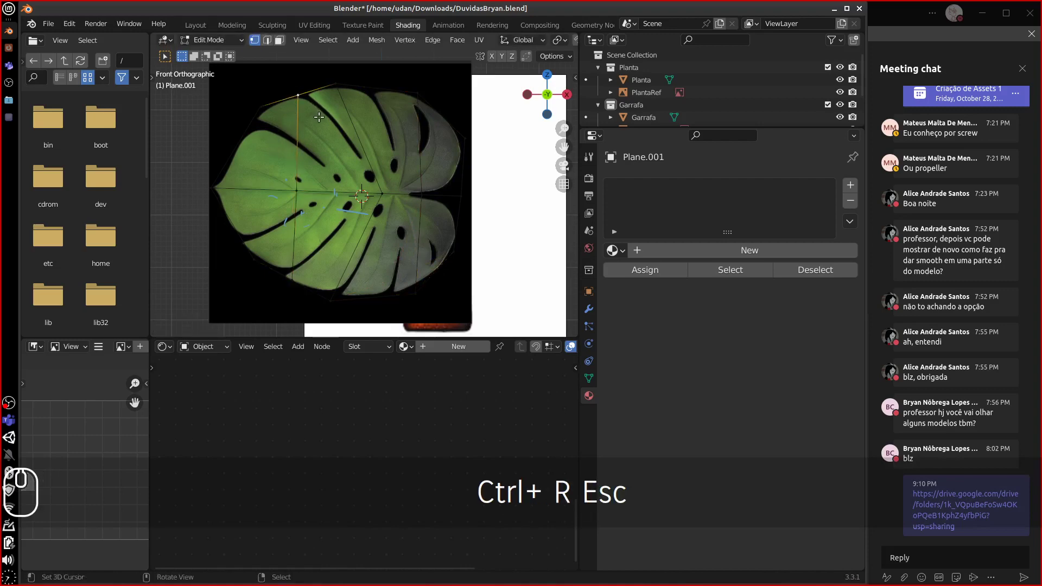
pyautogui.press('g')
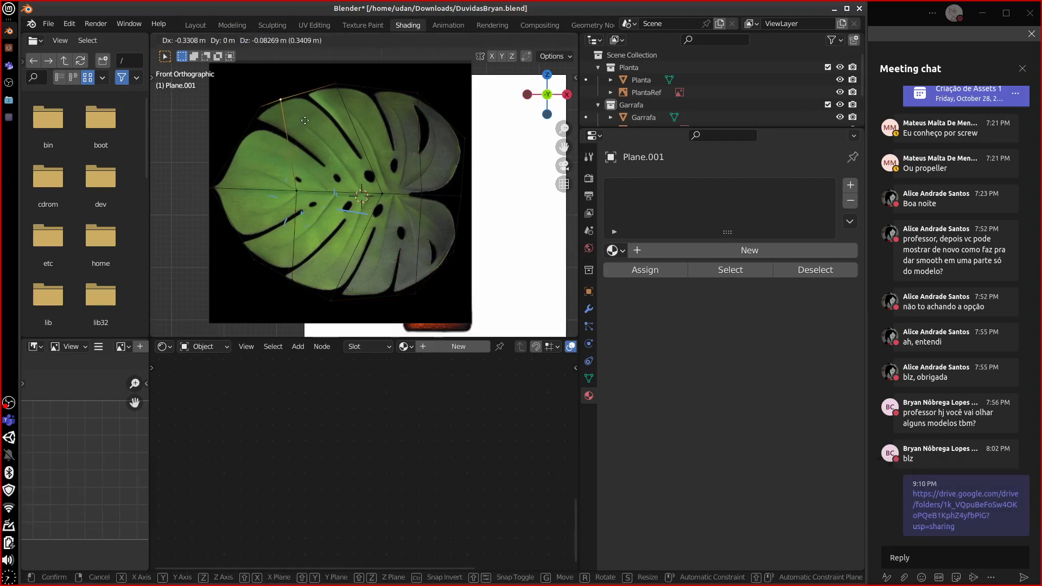
pyautogui.press('Escape')
pyautogui.press('a')
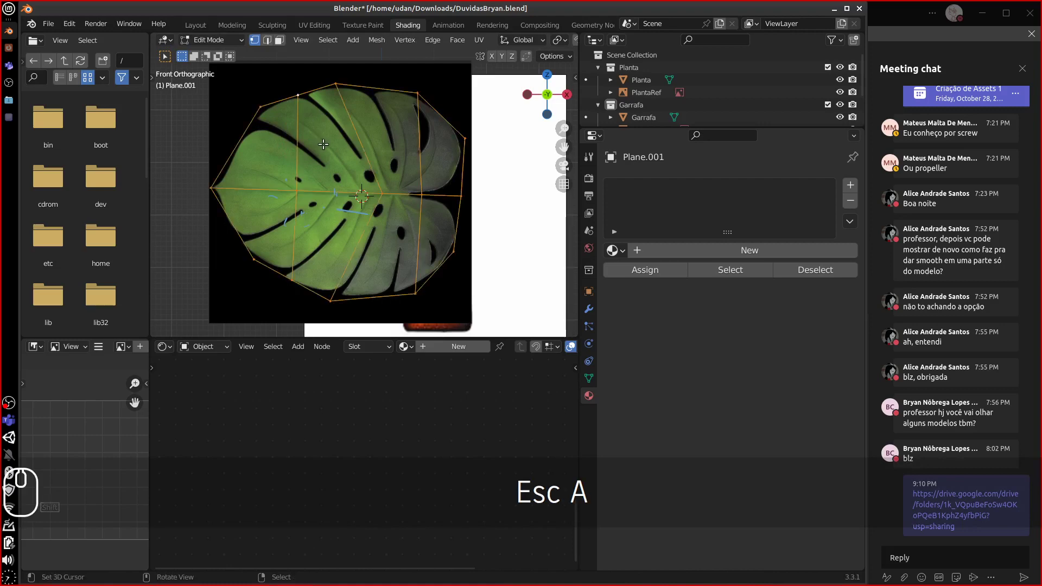
# - Fit the left and lower-left vertices to the leaf outline, then switch to UV Editing
pyautogui.click(299, 193)
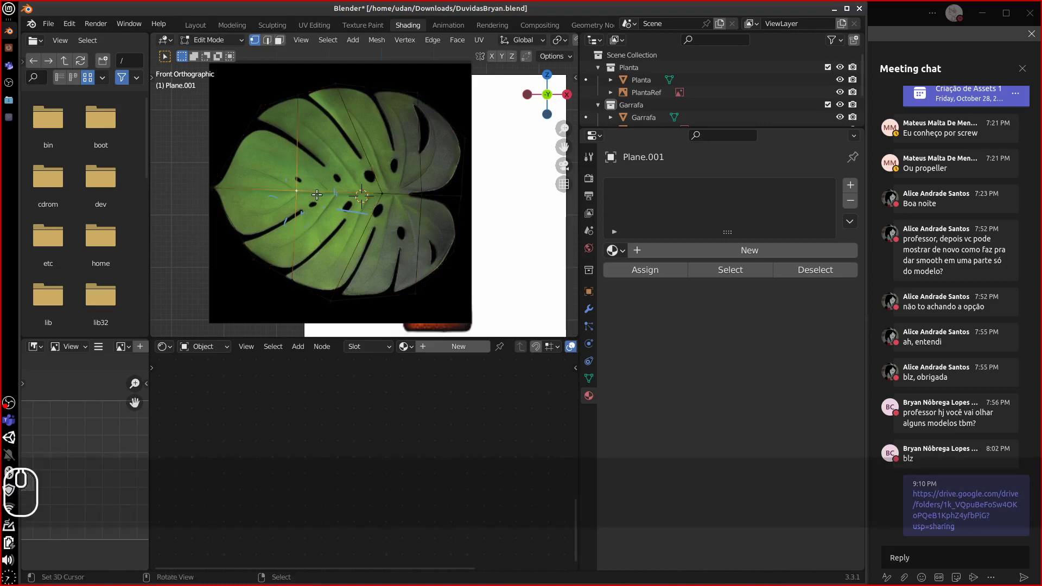
pyautogui.press('g')
pyautogui.click(341, 196)
pyautogui.click(295, 298)
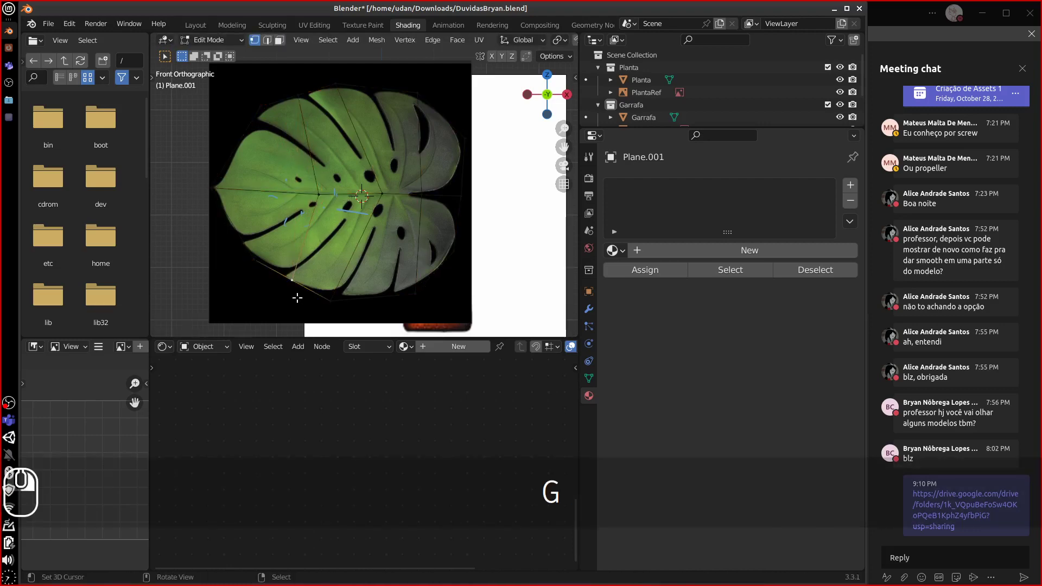
pyautogui.press('g')
pyautogui.click(294, 280)
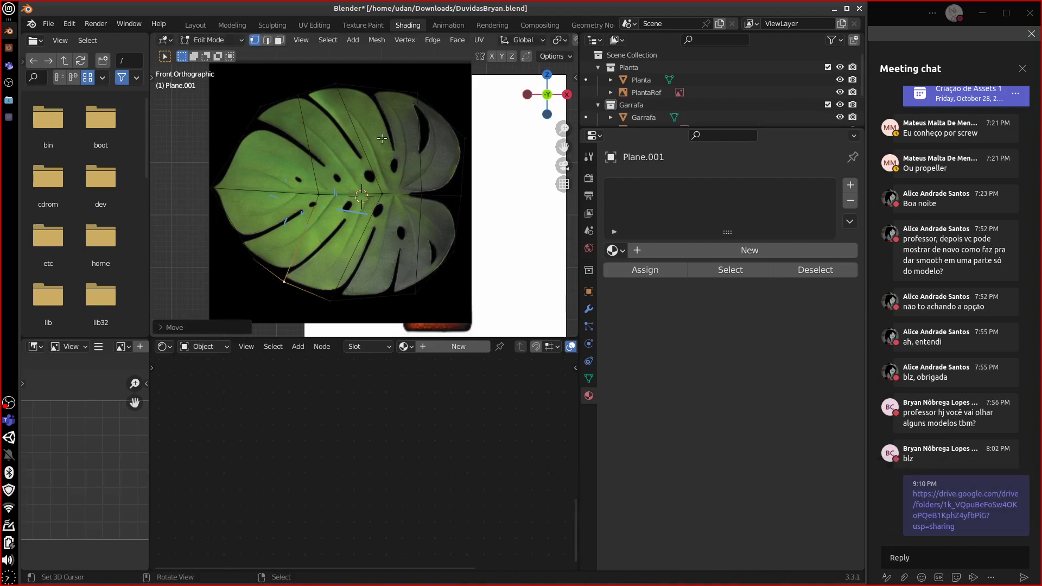
pyautogui.click(315, 25)
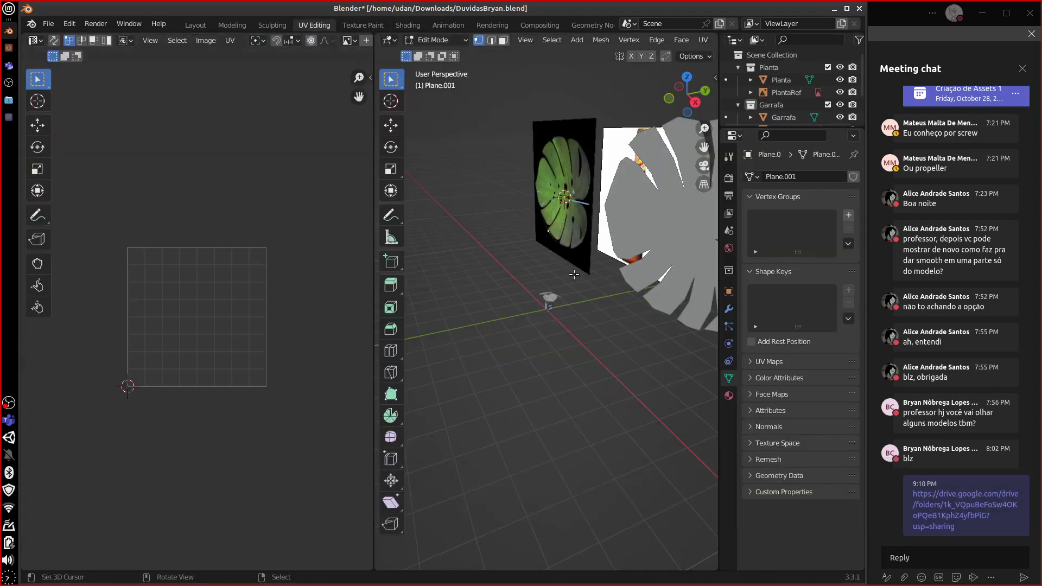
# - Select all of Plane.001's vertices and Unwrap them into a UV layout
pyautogui.press('a')
pyautogui.moveTo(591, 273); pyautogui.dragTo(663, 281, button='middle')
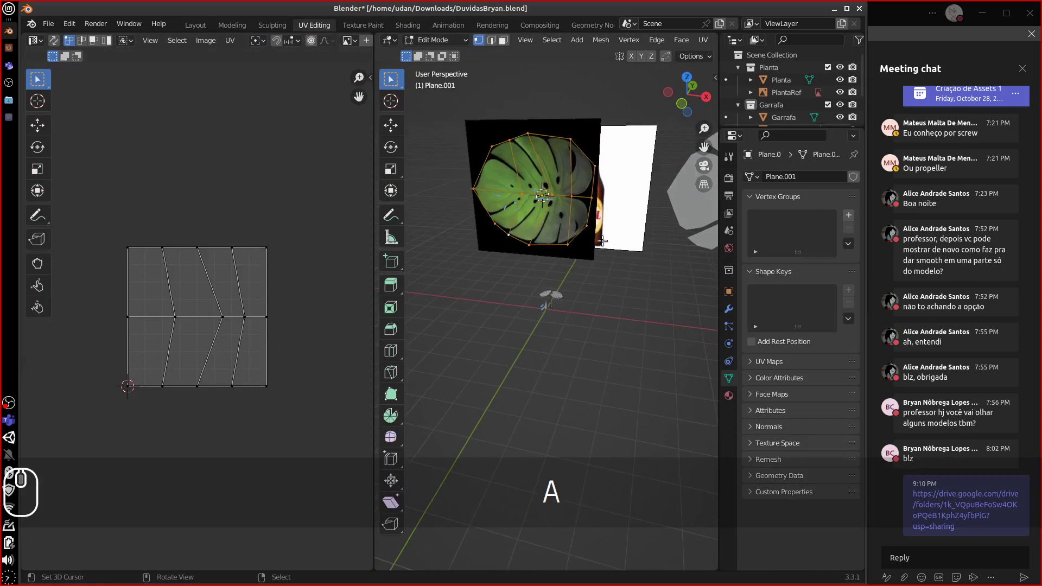
pyautogui.press('u')
pyautogui.click(614, 243)
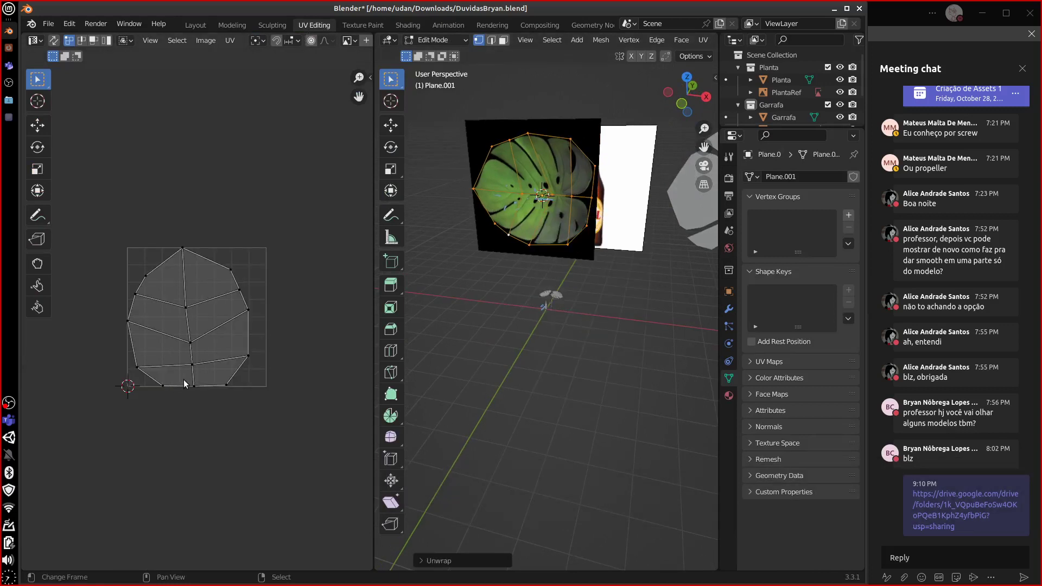
pyautogui.scroll(-4, 292, 40)
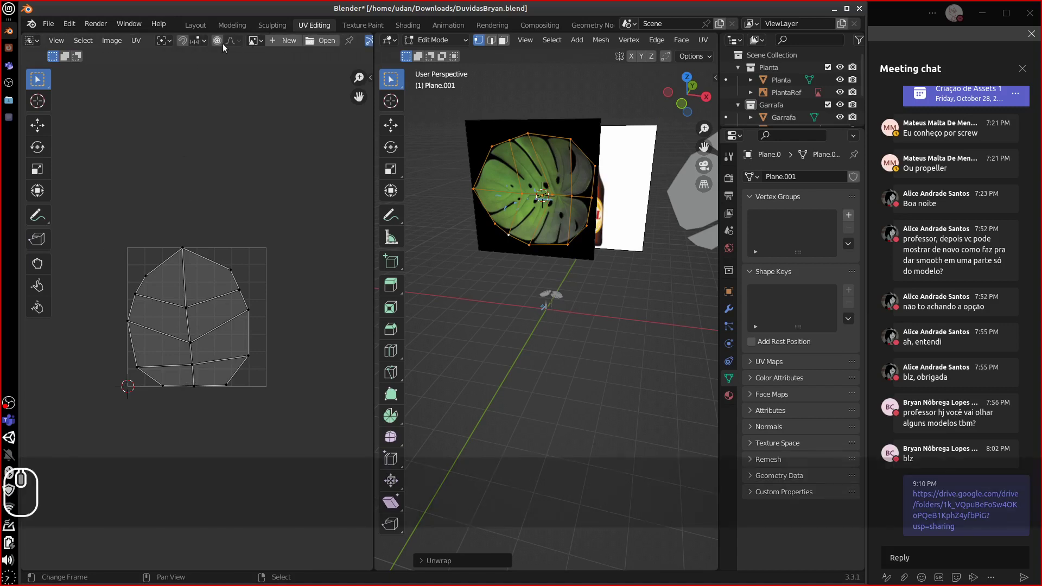
pyautogui.click(253, 40)
# - Show planta costela de adao.jpg in the UV editor and rotate, move and shrink the island over it
pyautogui.click(282, 64)
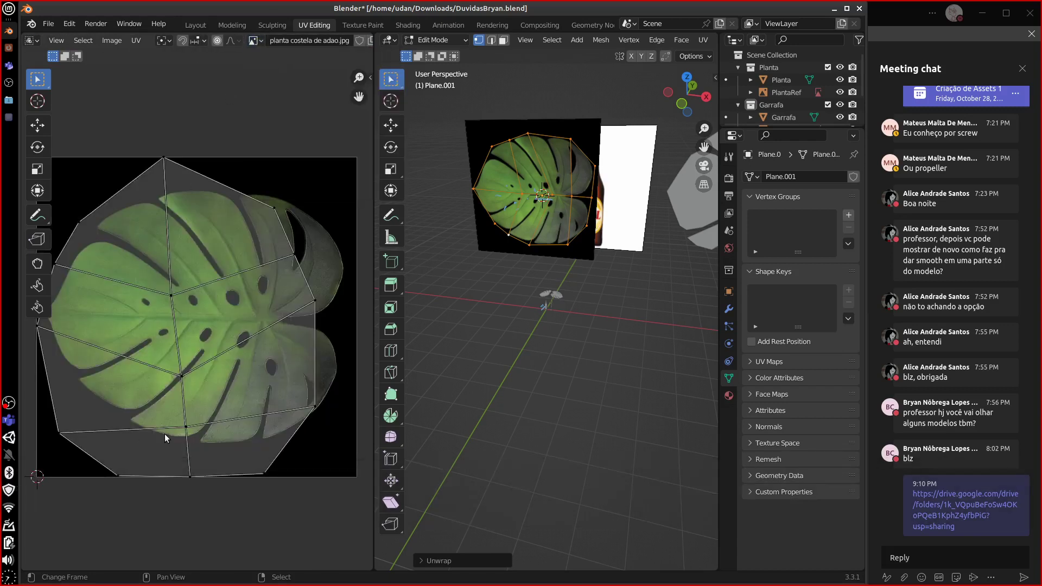
pyautogui.press('a')
pyautogui.press('r')
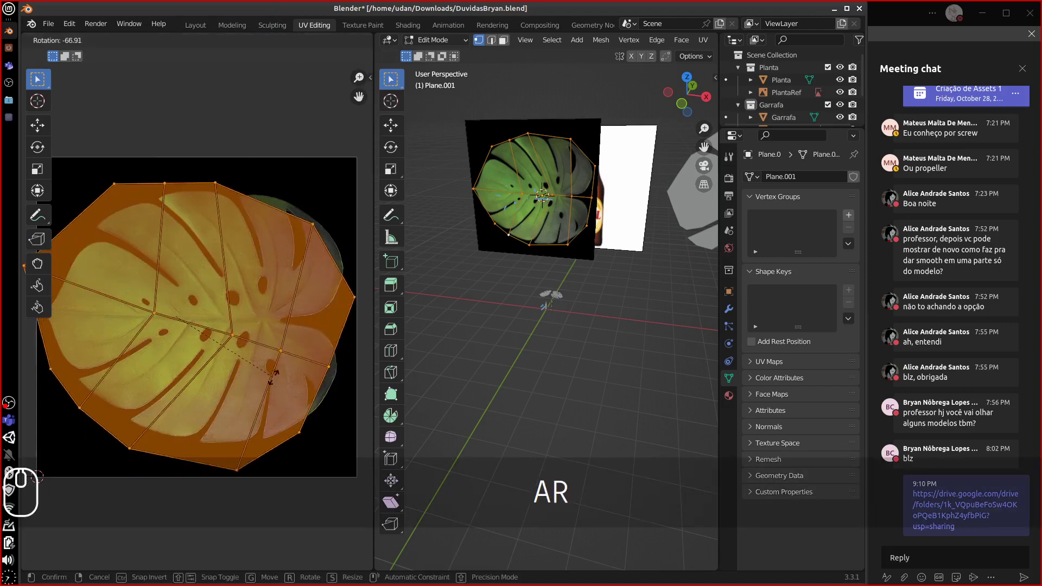
pyautogui.keyDown('ctrl'); pyautogui.click(281, 342); pyautogui.keyUp('ctrl')
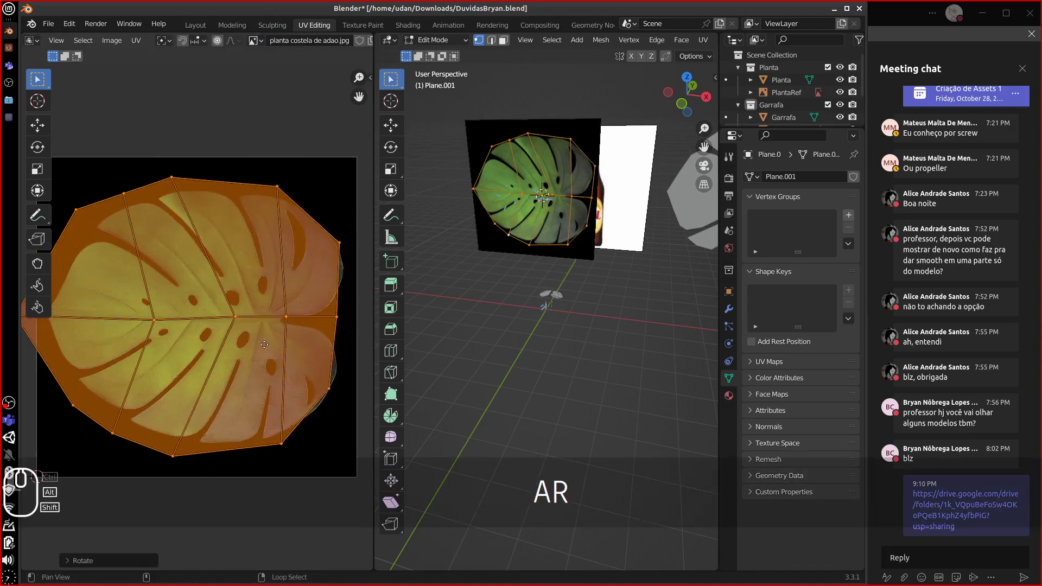
pyautogui.moveTo(281, 338); pyautogui.dragTo(302, 348, button='middle')
pyautogui.press('g')
pyautogui.click(272, 345)
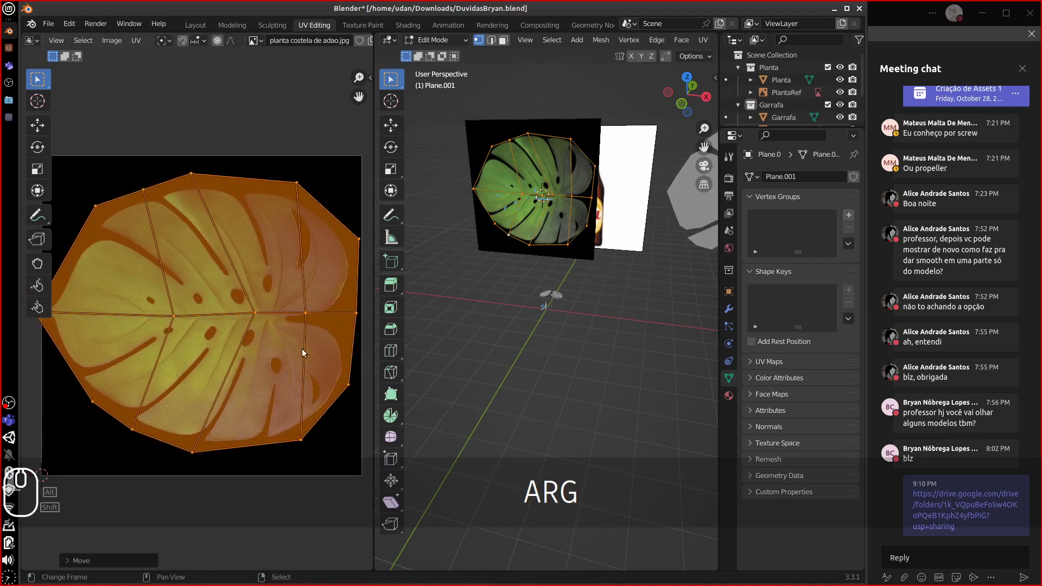
pyautogui.press('s')
pyautogui.click(329, 389)
pyautogui.keyDown('alt'); pyautogui.keyDown('shift'); pyautogui.moveTo(271, 378); pyautogui.dragTo(300, 400); pyautogui.keyUp('shift'); pyautogui.keyUp('alt')
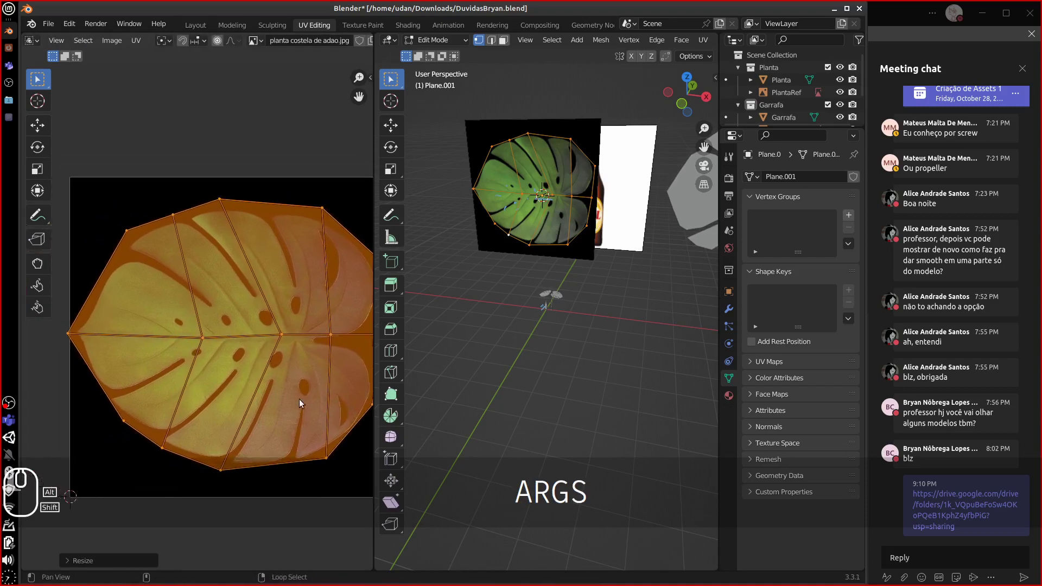
# - Place the left and lower-left UV vertices on the leaf's tip and edge
pyautogui.click(84, 338)
pyautogui.press('g')
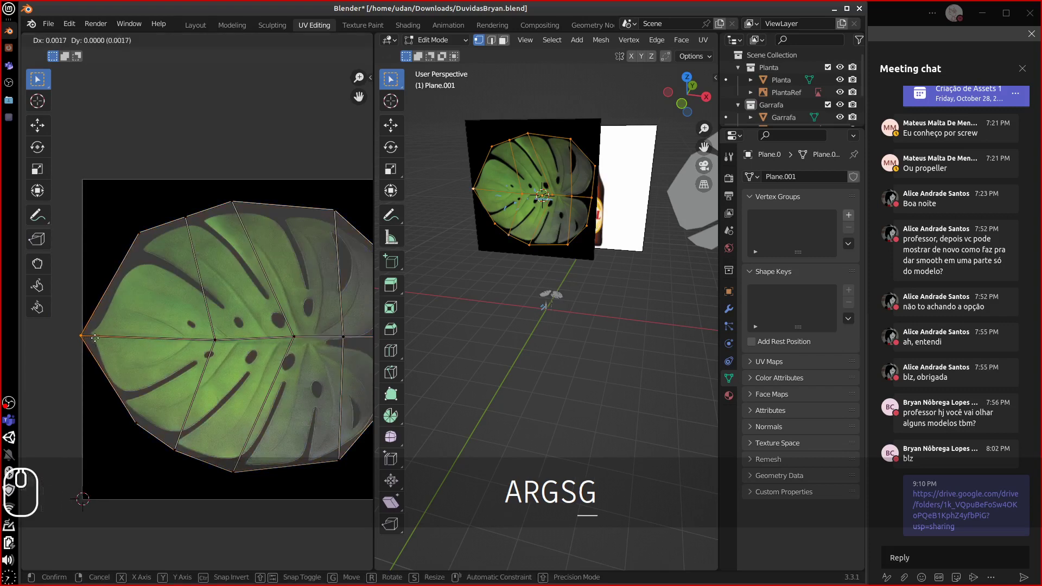
pyautogui.click(100, 341)
pyautogui.click(128, 428)
pyautogui.press('g')
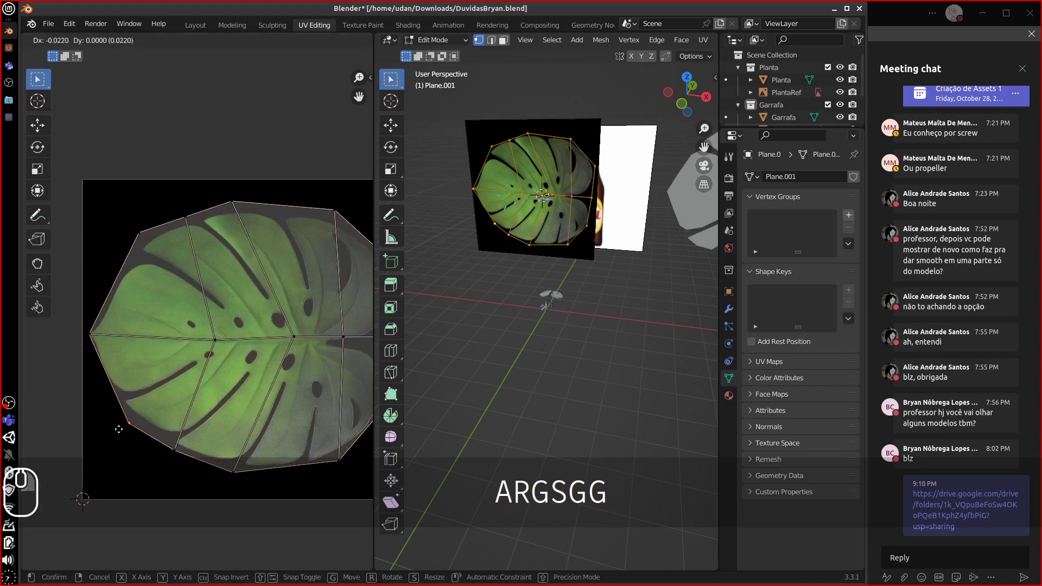
pyautogui.click(122, 427)
pyautogui.click(97, 337)
pyautogui.press('g')
pyautogui.click(95, 341)
# - Fit the upper-right and remaining UV vertices to the leaf edge and return to Object Mode
pyautogui.keyDown('shift'); pyautogui.moveTo(253, 356); pyautogui.dragTo(147, 359, button='middle'); pyautogui.keyUp('shift')
pyautogui.rightClick(288, 268)
pyautogui.press('g')
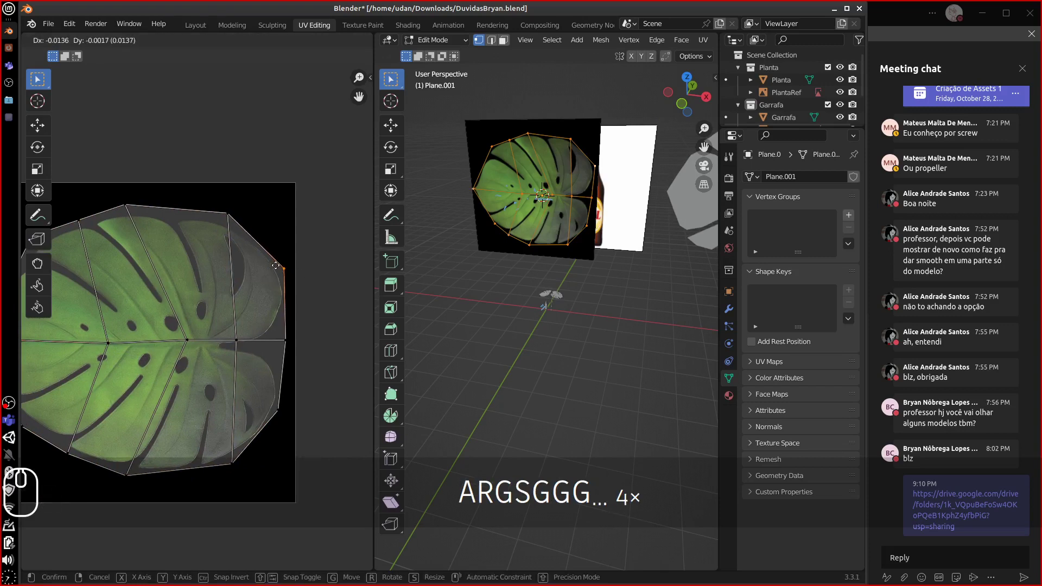
pyautogui.click(281, 269)
pyautogui.press('g')
pyautogui.click(281, 413)
pyautogui.press('Tab')
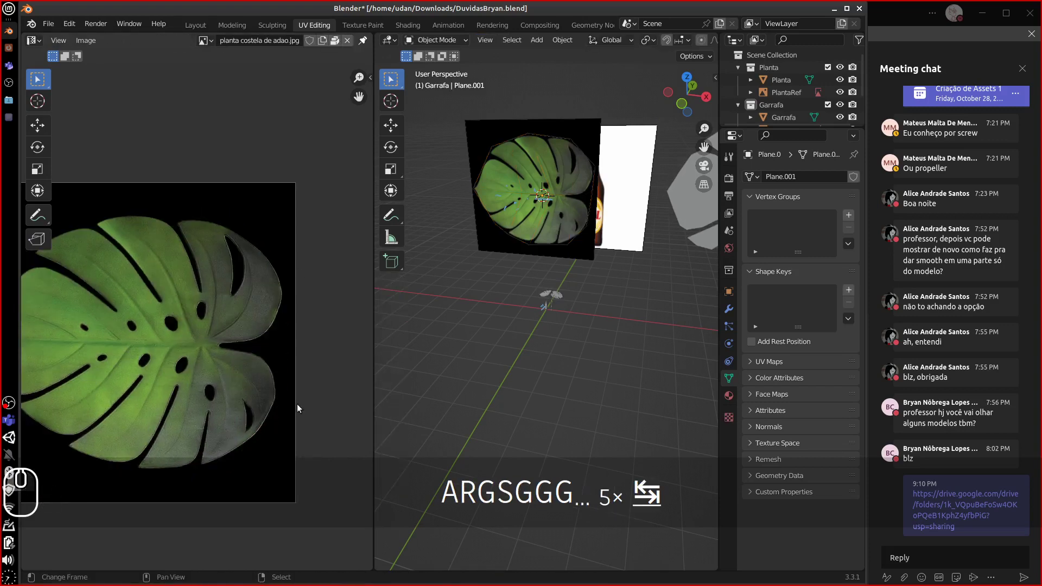
# - Move the PlantaRef reference image out of the way
pyautogui.rightClick(468, 157)
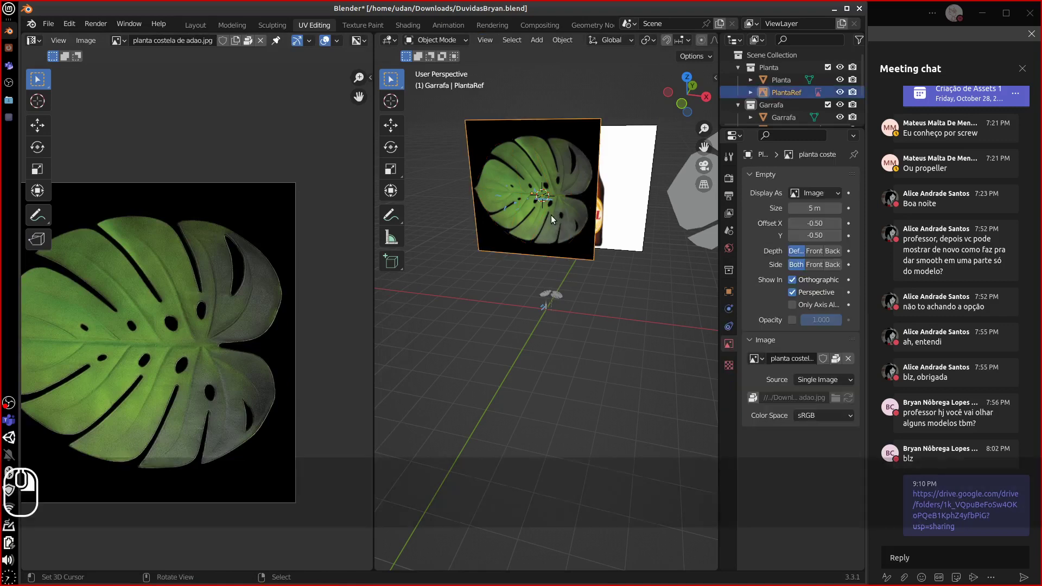
pyautogui.press('g')
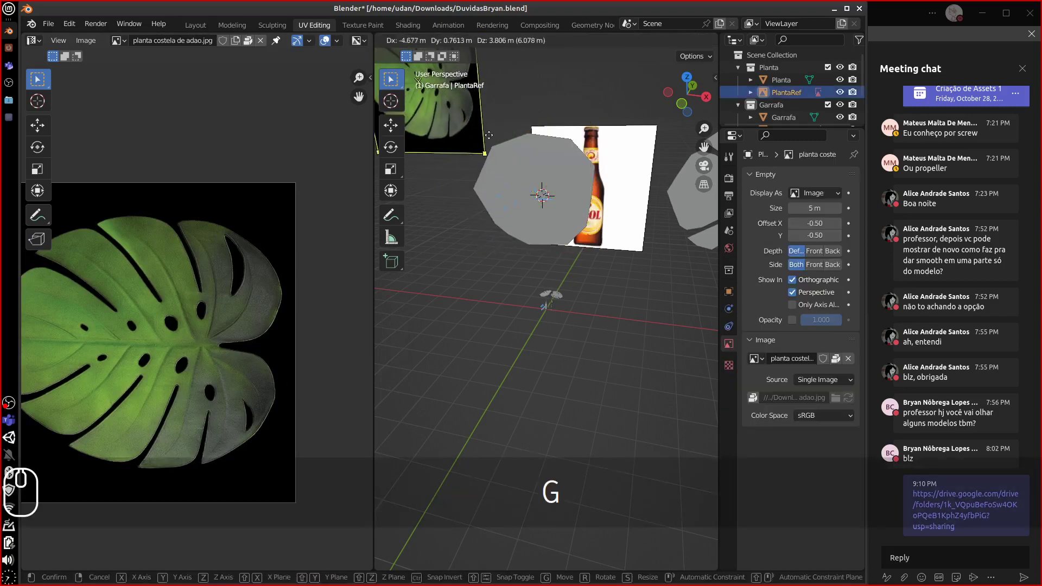
pyautogui.click(475, 246)
pyautogui.scroll(1, 207, 322)
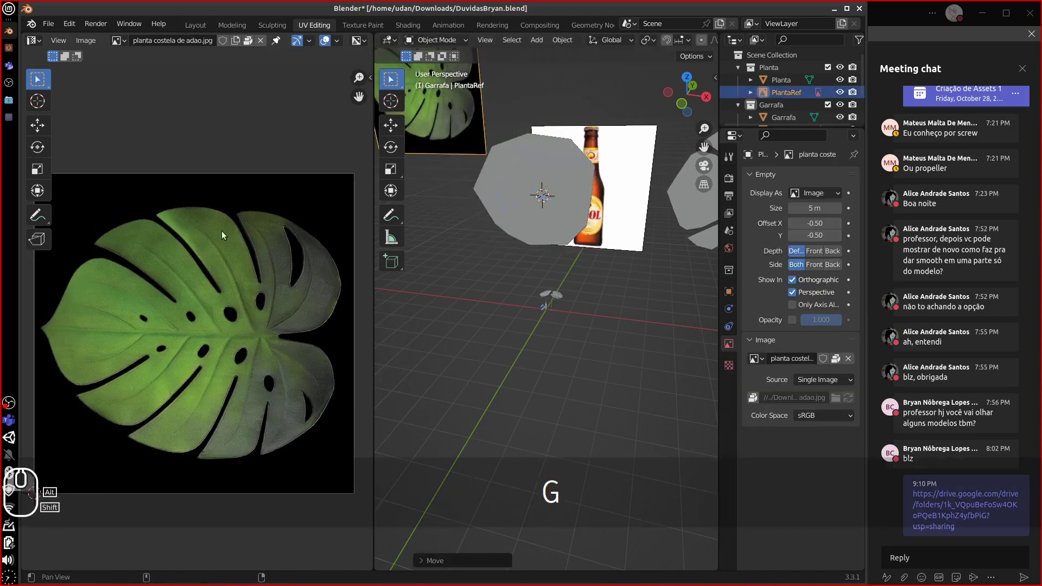
# - Save planta costela de adao.jpg as an image file in the home folder
pyautogui.click(86, 41)
pyautogui.click(116, 152)
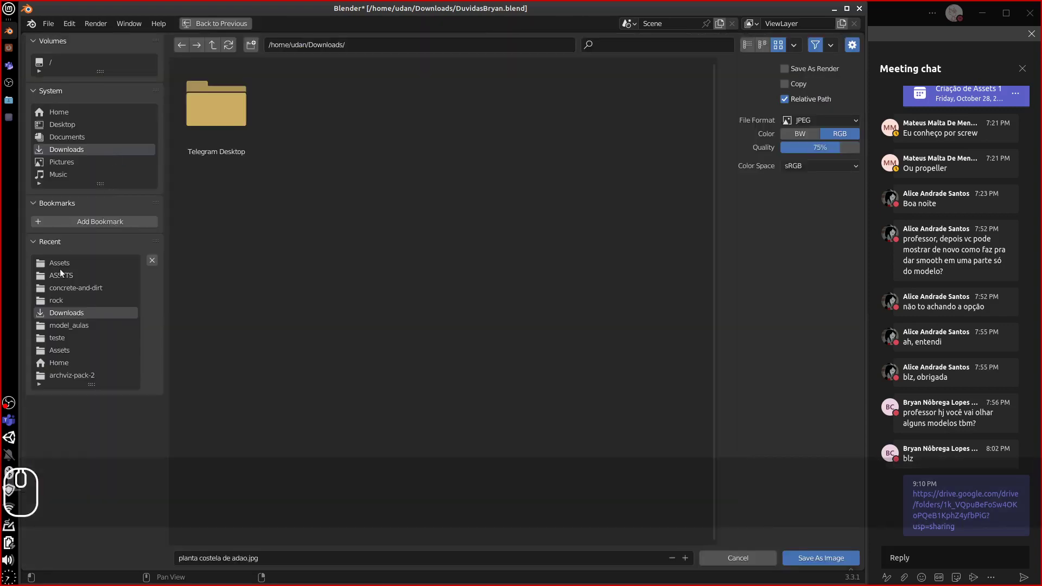
pyautogui.click(61, 264)
pyautogui.click(55, 112)
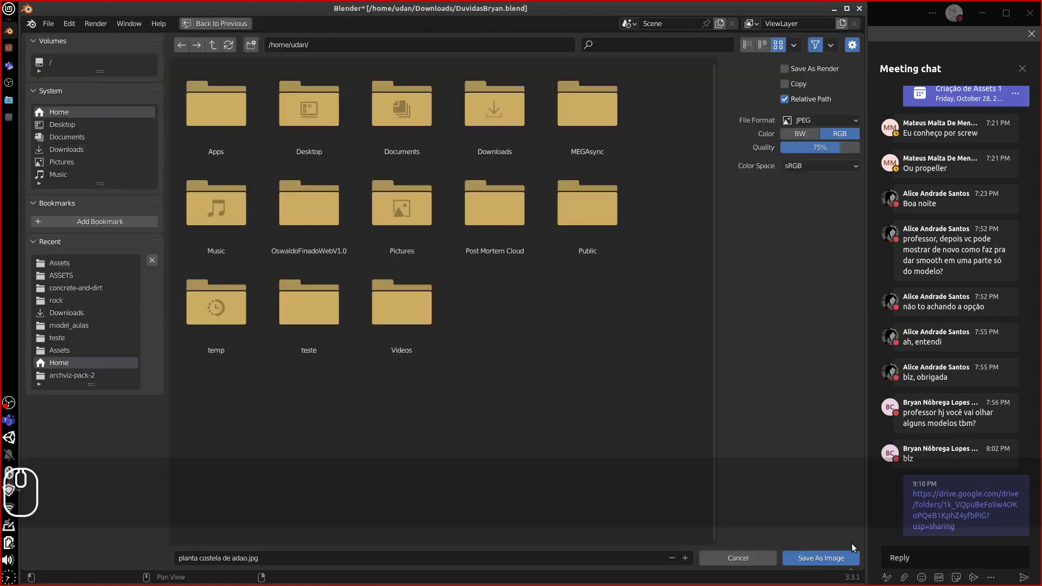
pyautogui.click(821, 560)
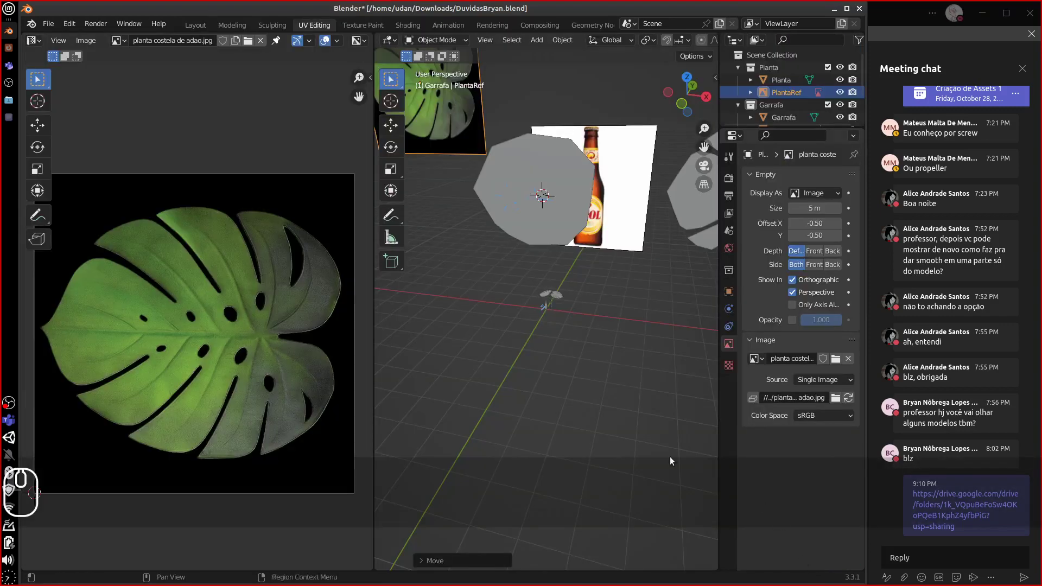
pyautogui.click(9, 9)
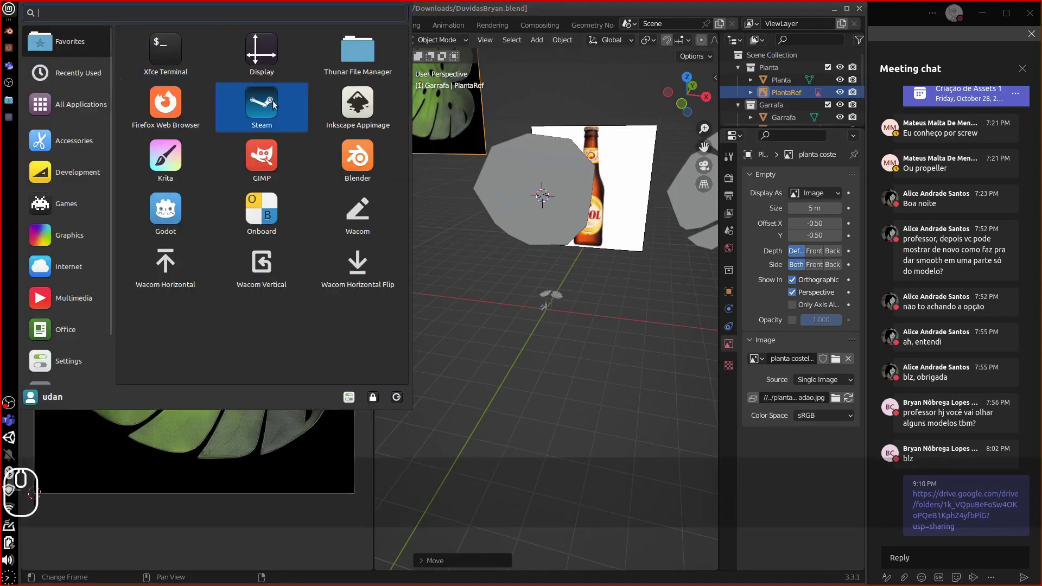
# - Launch GIMP and use File > Open to load planta costela de adao.jpg
pyautogui.click(270, 161)
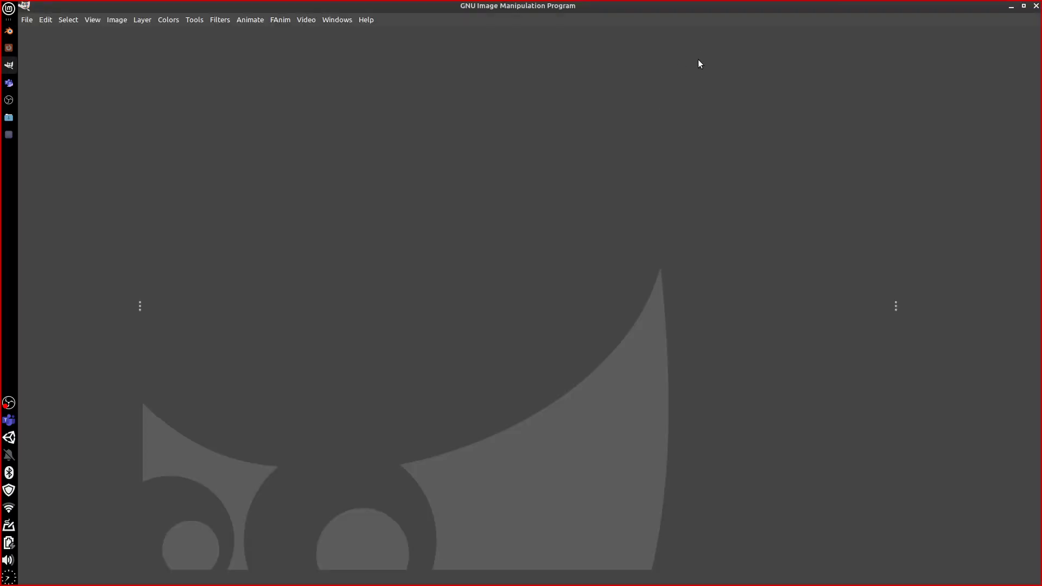
pyautogui.click(26, 20)
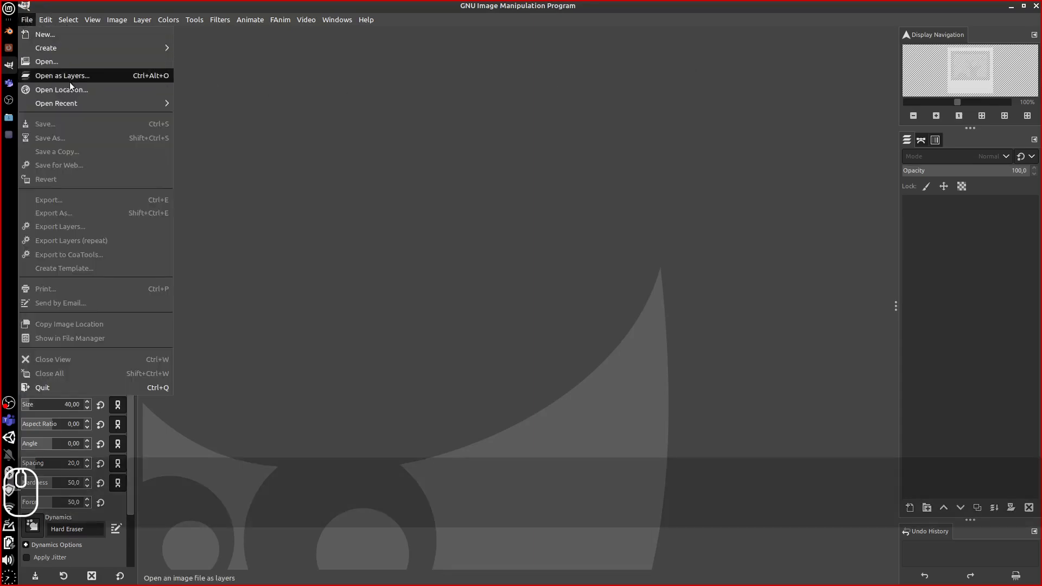
pyautogui.click(43, 61)
pyautogui.click(275, 128)
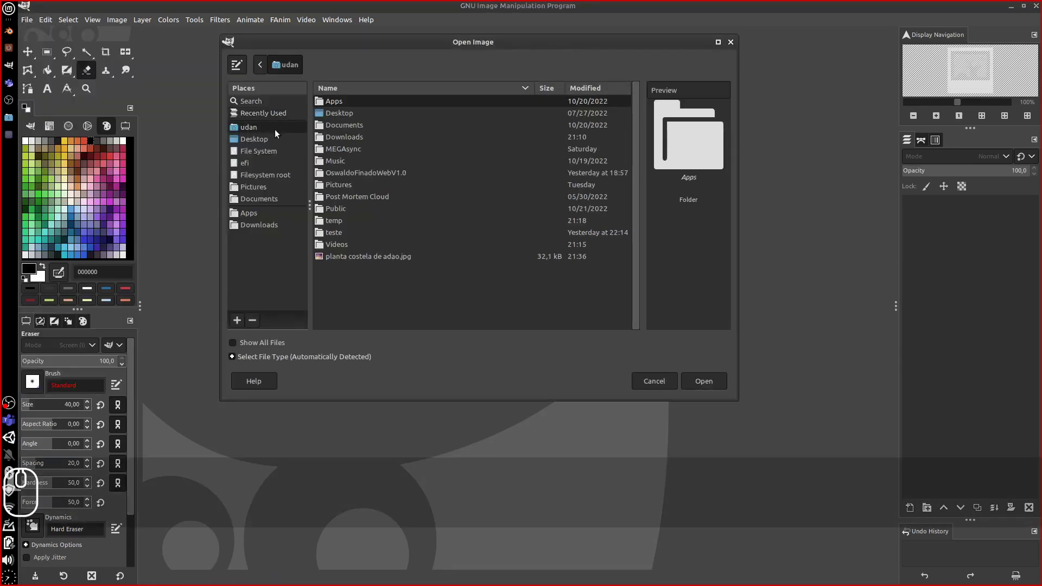
pyautogui.click(382, 256)
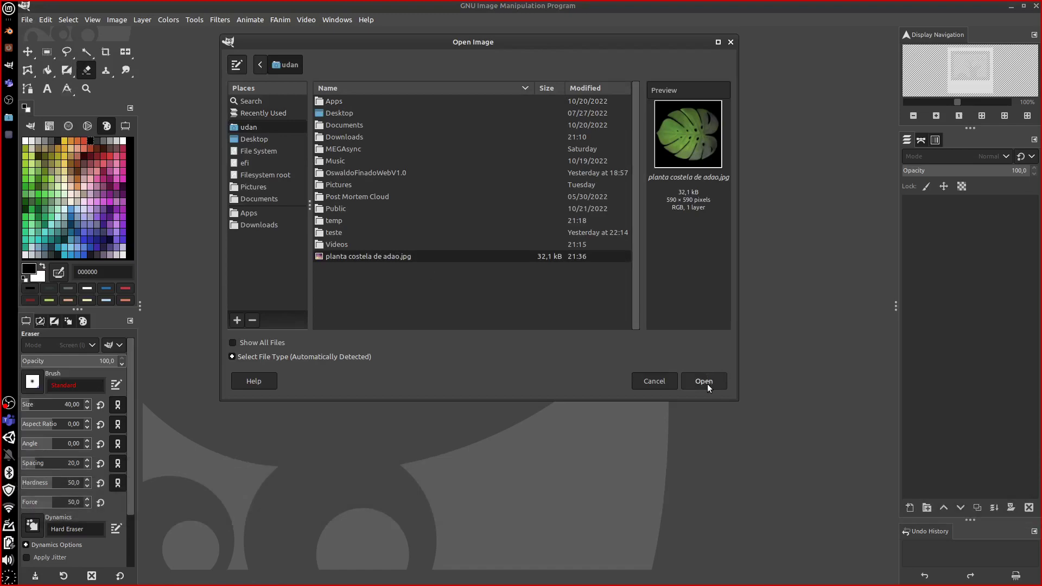
pyautogui.click(704, 381)
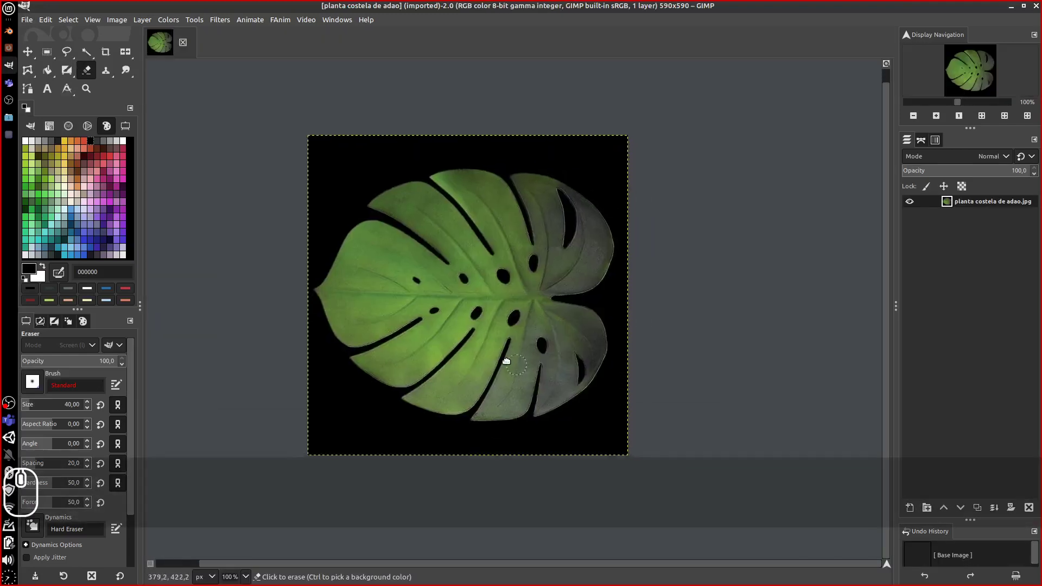
# - Select the black background around the leaf by colour and grow the selection by 2 px
pyautogui.press('=')
pyautogui.press('=')
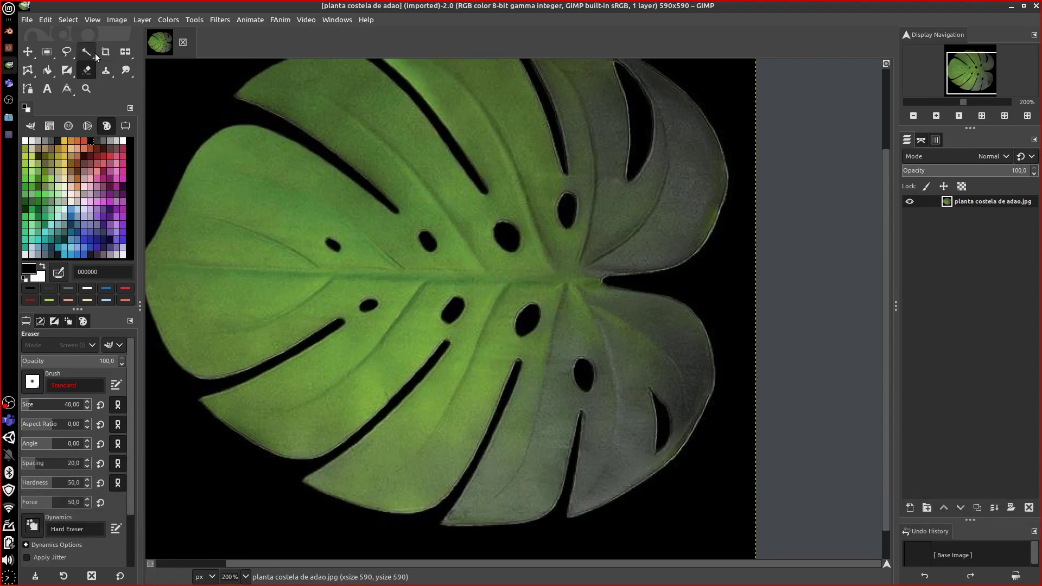
pyautogui.moveTo(90, 55); pyautogui.dragTo(127, 66)
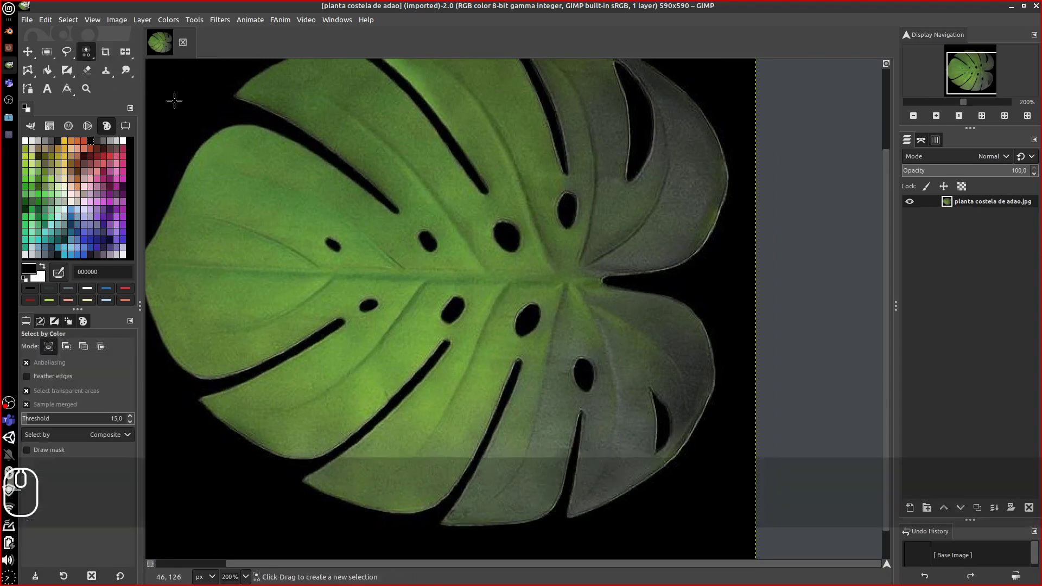
pyautogui.click(187, 111)
pyautogui.moveTo(650, 305); pyautogui.dragTo(699, 306, button='middle')
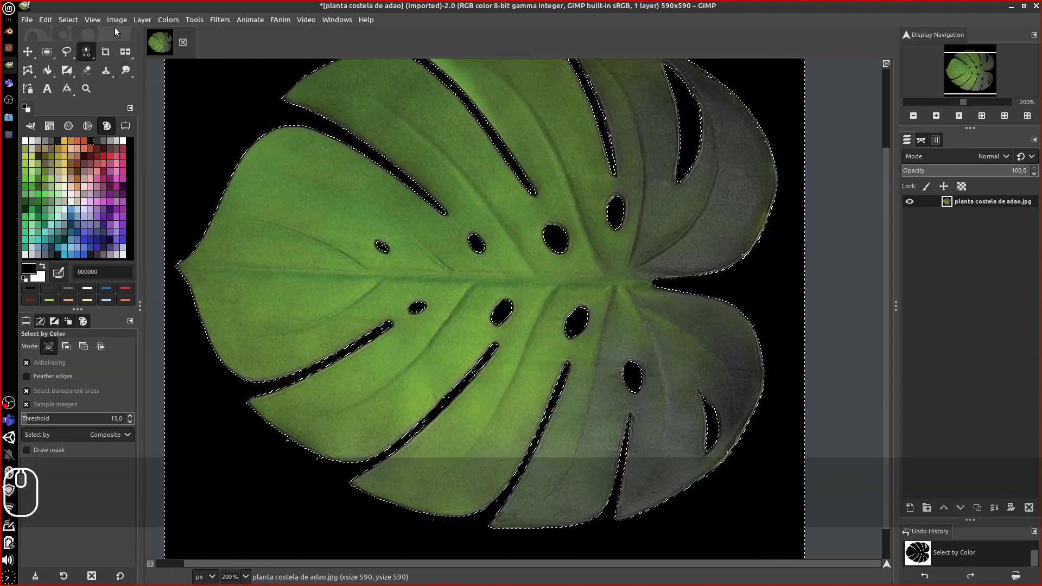
pyautogui.click(68, 21)
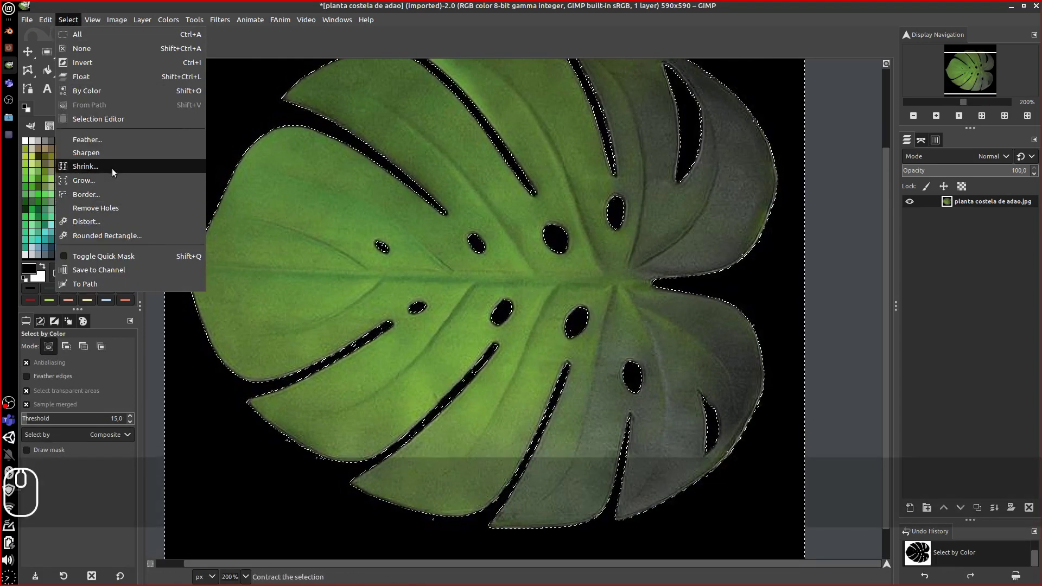
pyautogui.click(111, 169)
pyautogui.click(146, 191)
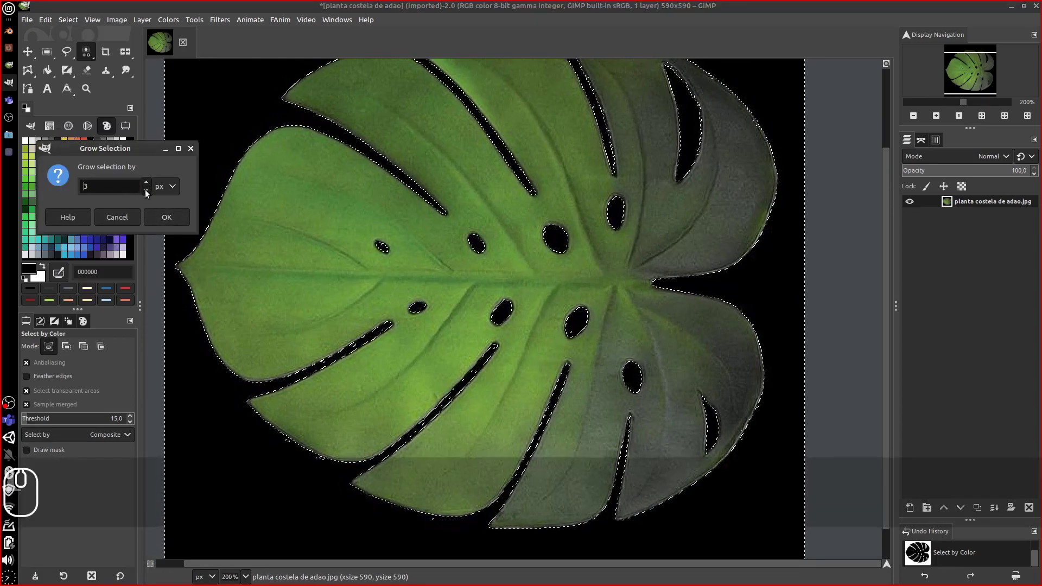
pyautogui.click(146, 192)
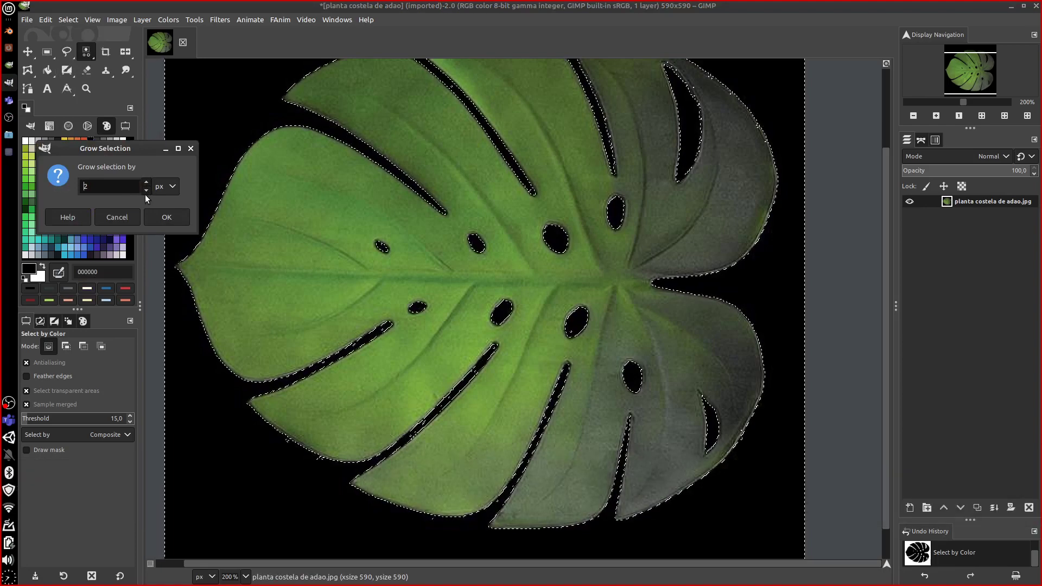
pyautogui.click(166, 217)
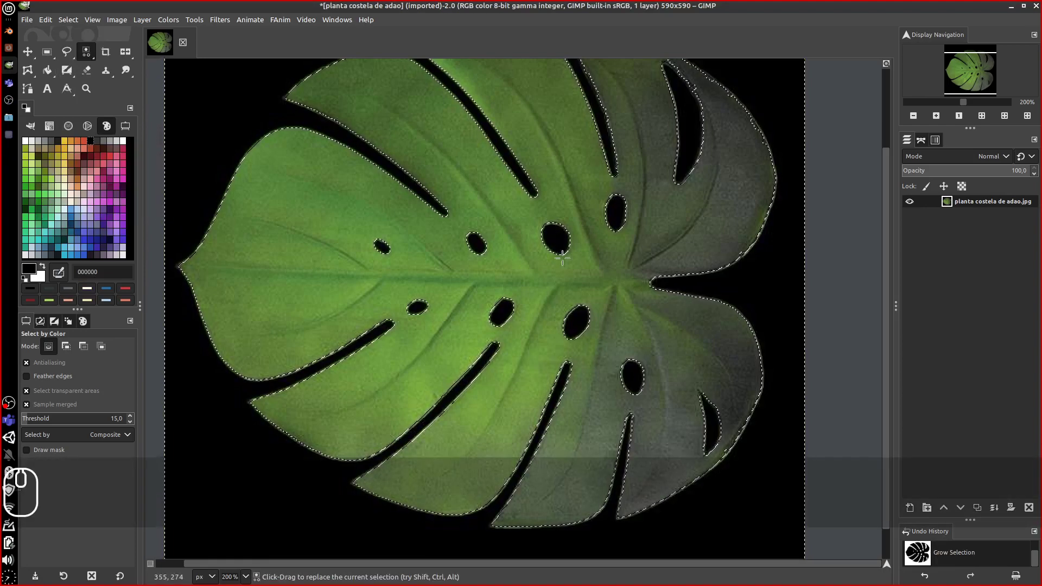
# - Apply Color to Alpha with black as the colour to remove
pyautogui.click(168, 19)
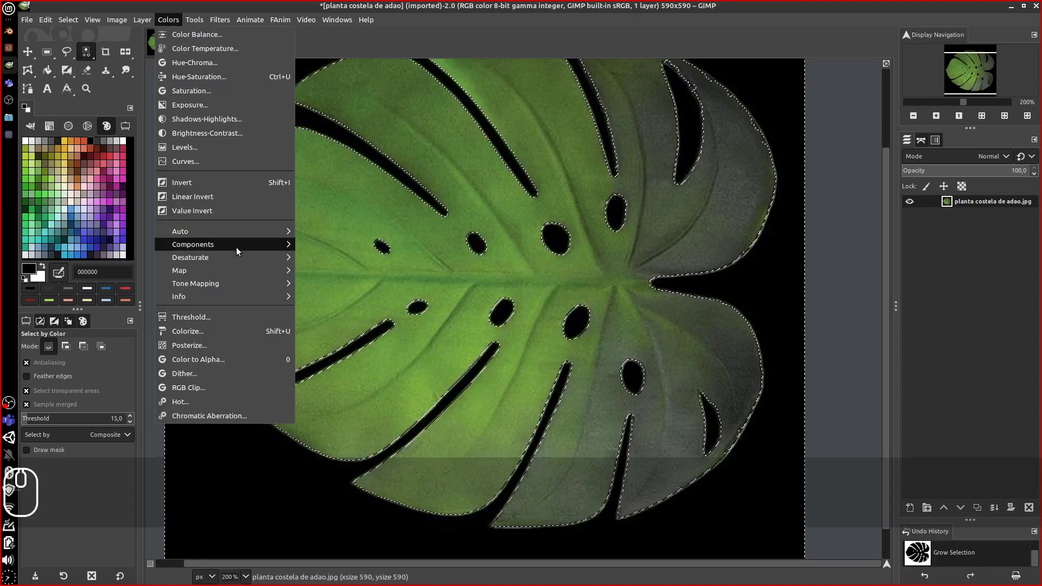
pyautogui.moveTo(233, 260)
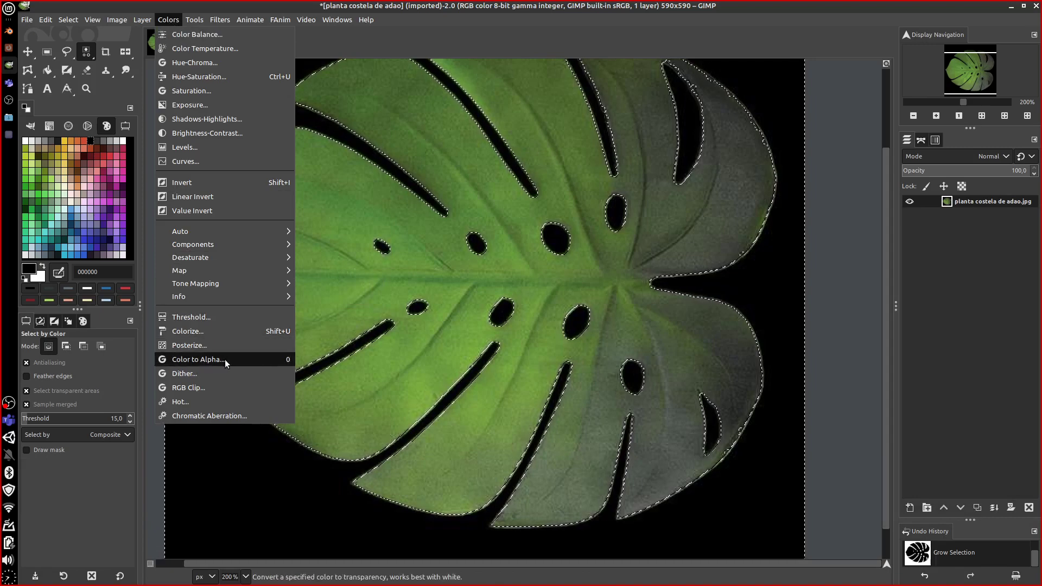
pyautogui.click(198, 359)
pyautogui.click(730, 161)
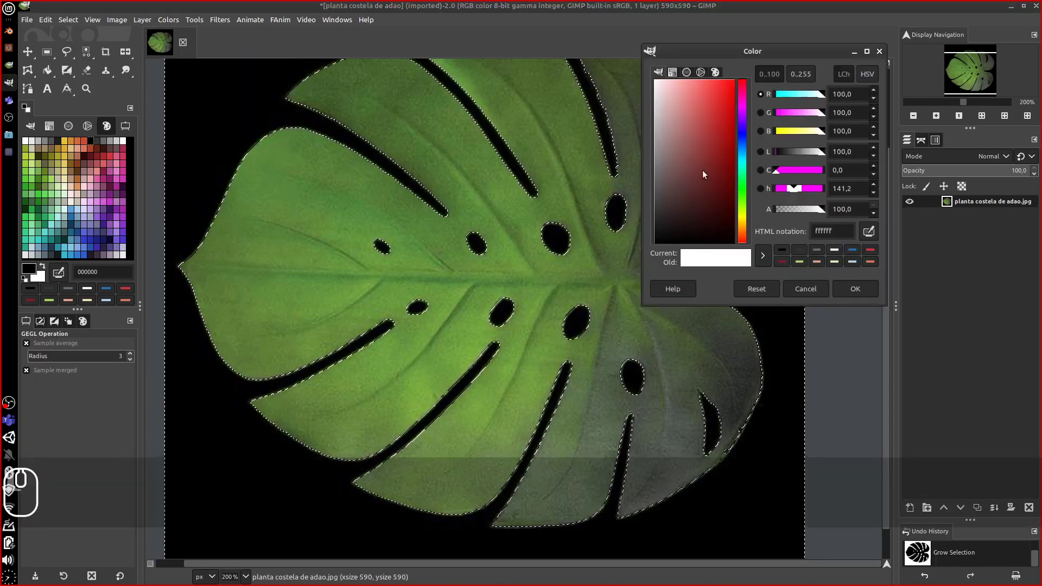
pyautogui.click(782, 250)
pyautogui.click(861, 289)
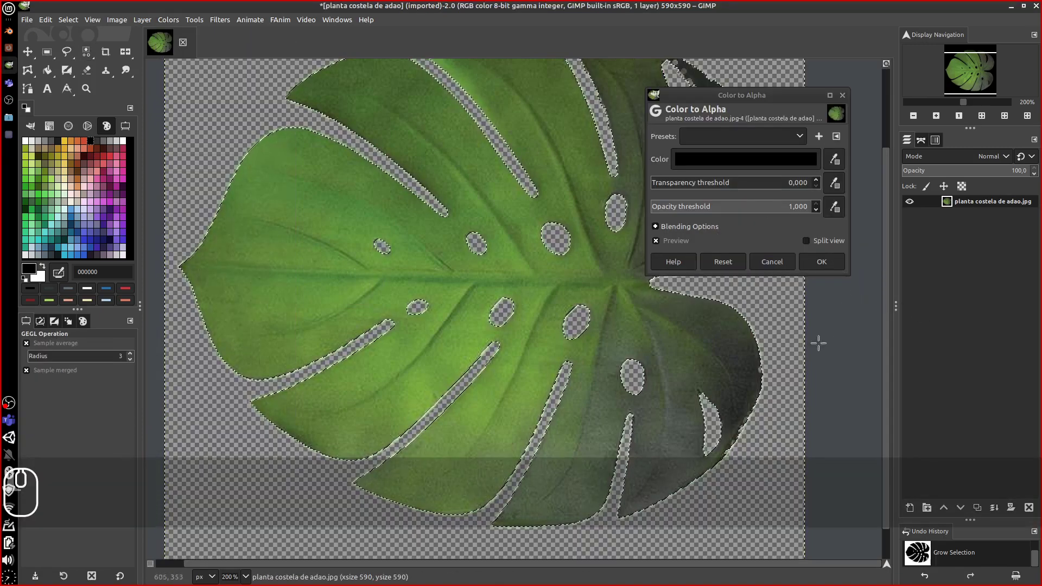
pyautogui.click(819, 261)
# - Delete the selected background pixels and clear the selection
pyautogui.moveTo(791, 332); pyautogui.dragTo(726, 319, button='middle')
pyautogui.keyDown('ctrl'); pyautogui.scroll(-3, 717, 315); pyautogui.keyUp('ctrl')
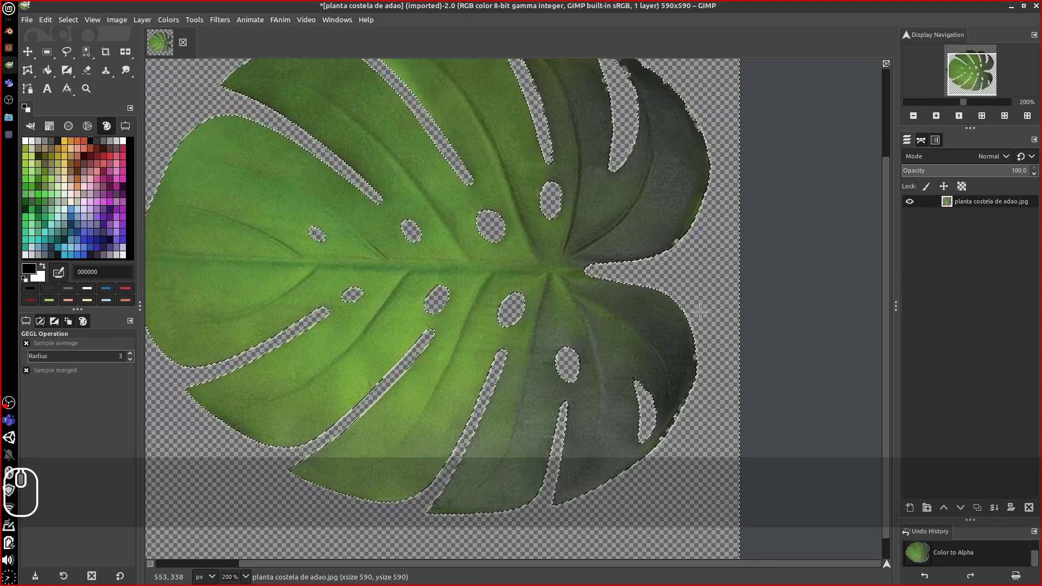
pyautogui.press('Delete')
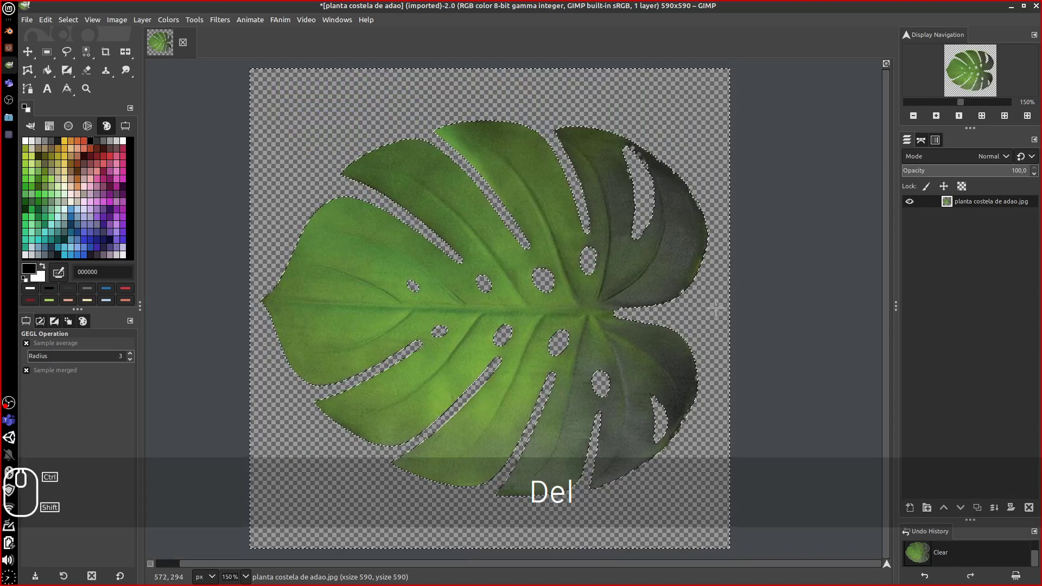
pyautogui.hotkey('shift', 'ctrl', 'a')
pyautogui.moveTo(676, 331); pyautogui.dragTo(617, 318, button='middle')
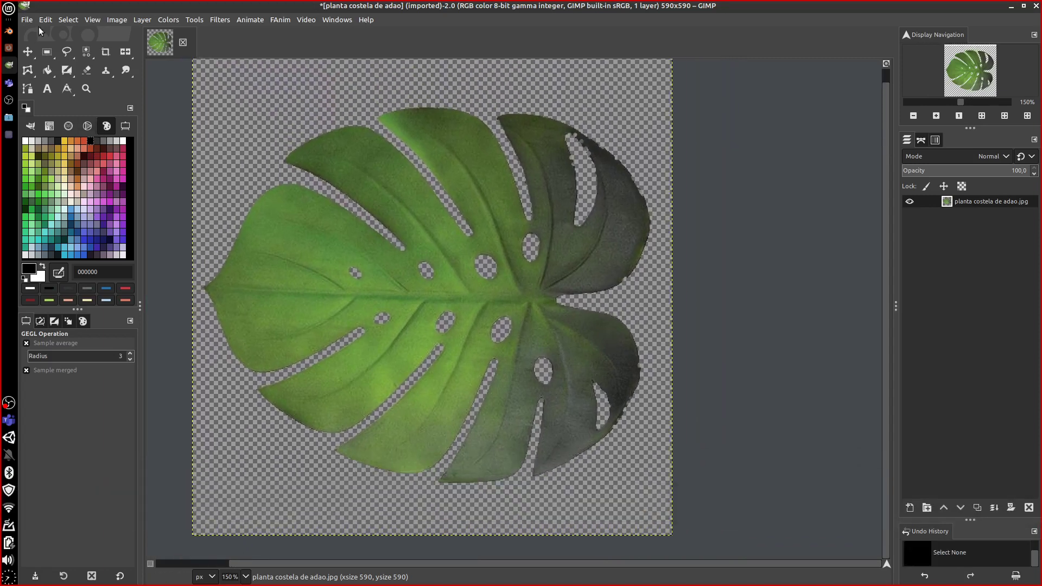
pyautogui.click(27, 19)
# - Export the image as LeaveAdam.png, accepting the PNG export options, then return to Blender
pyautogui.click(113, 214)
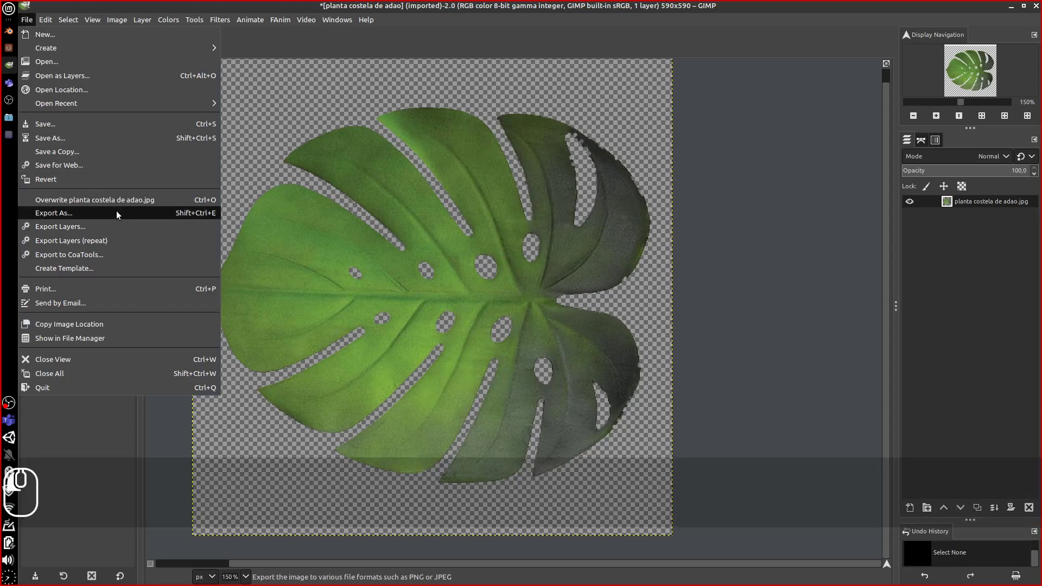
pyautogui.click(239, 52)
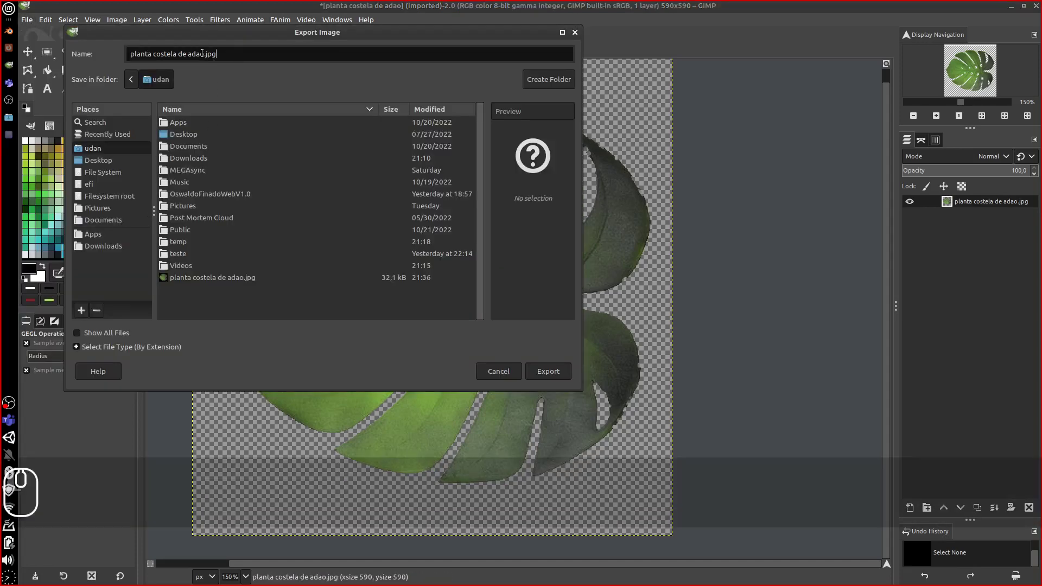
pyautogui.moveTo(217, 54); pyautogui.dragTo(44, 47)
pyautogui.write('Pl')
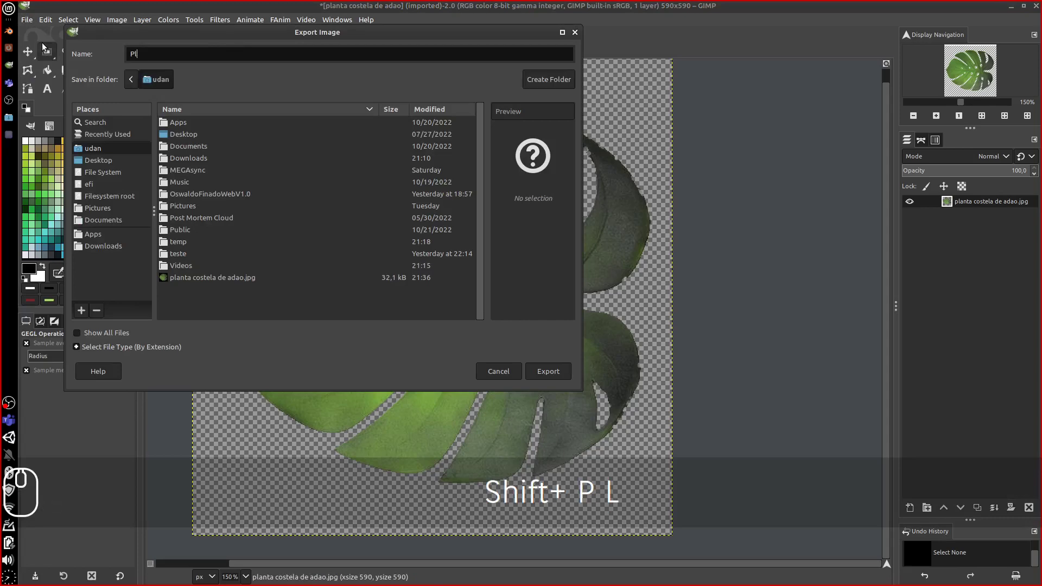
pyautogui.press('BackSpace')
pyautogui.press('BackSpace')
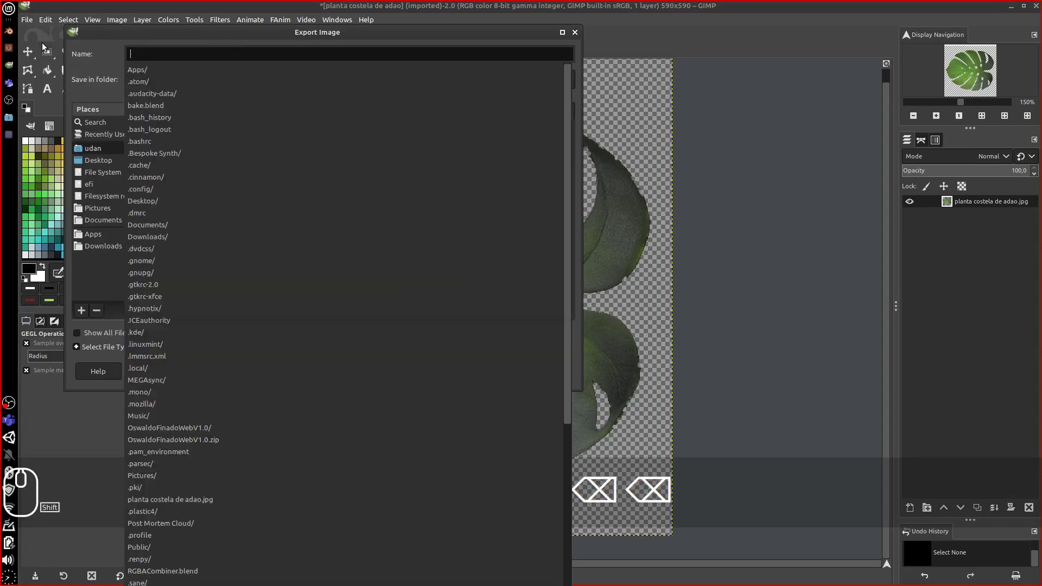
pyautogui.write('La')
pyautogui.press('BackSpace')
pyautogui.write('e')
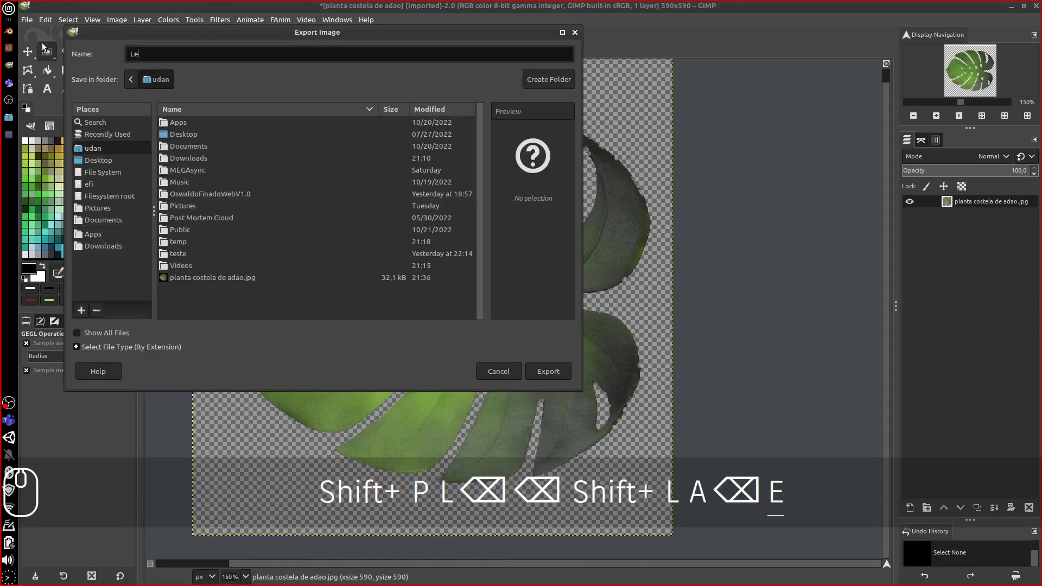
pyautogui.write('aveA')
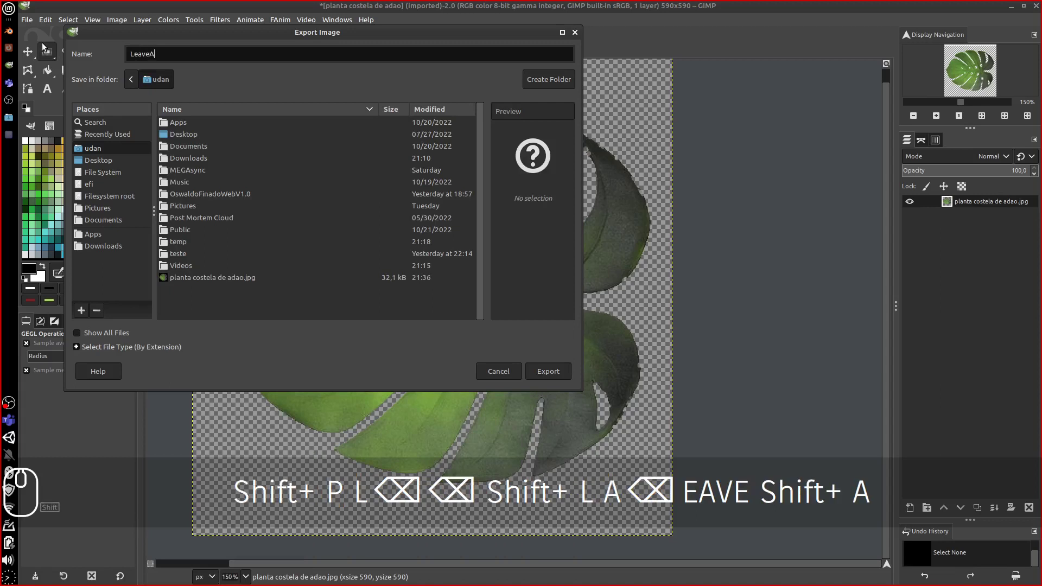
pyautogui.write('dam.')
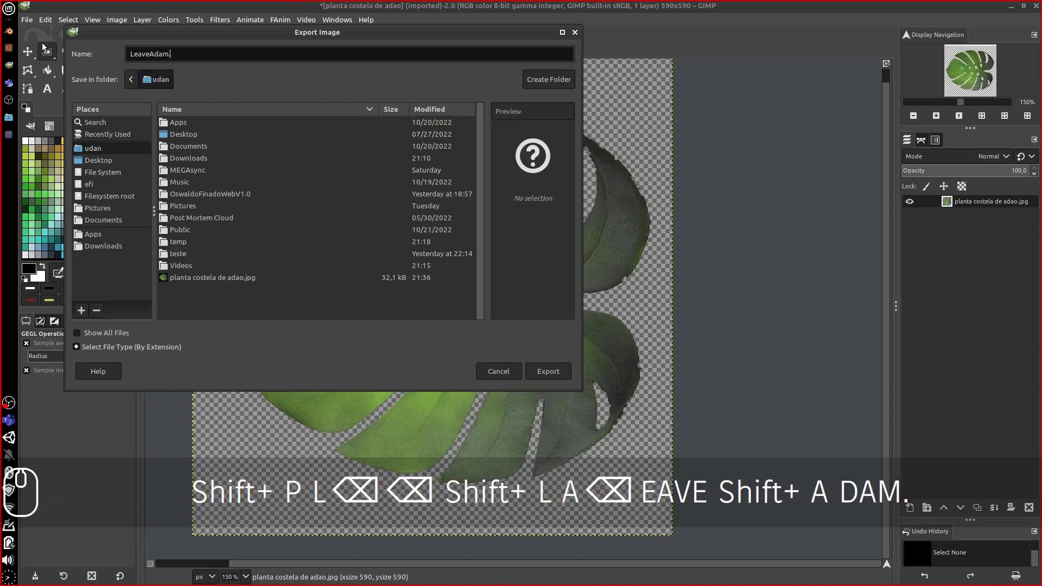
pyautogui.write('png')
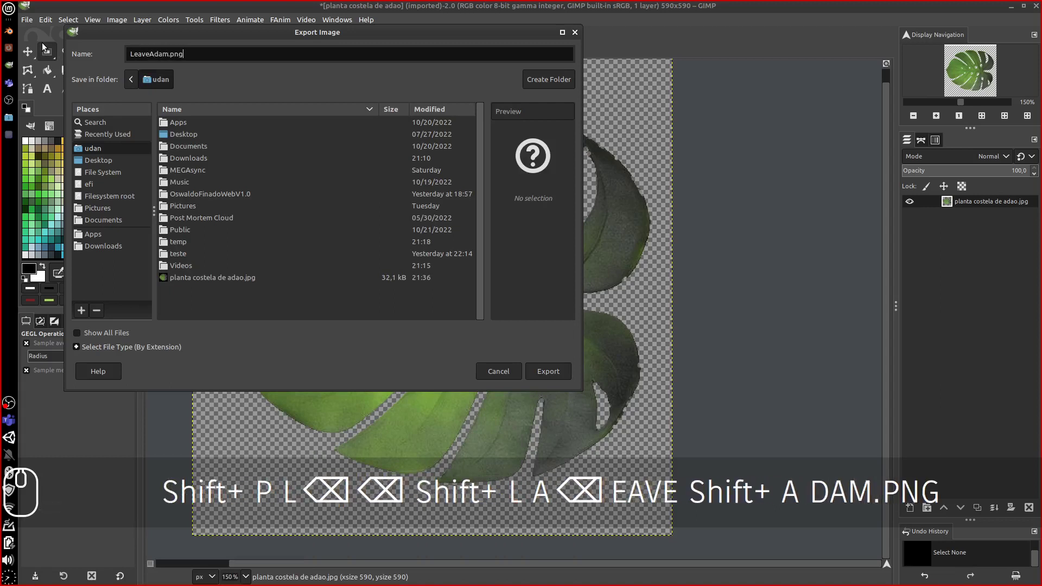
pyautogui.click(540, 370)
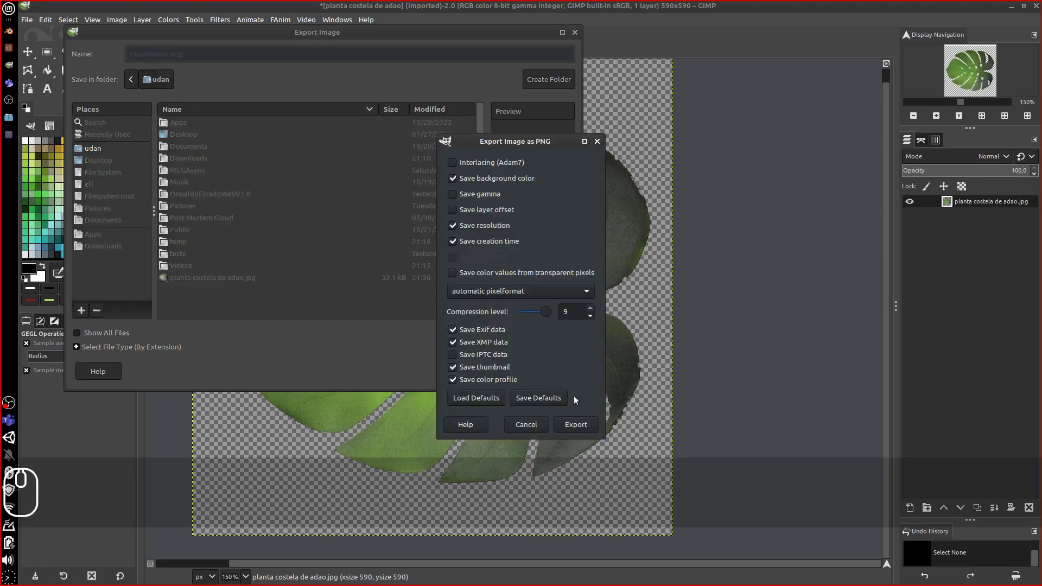
pyautogui.click(573, 425)
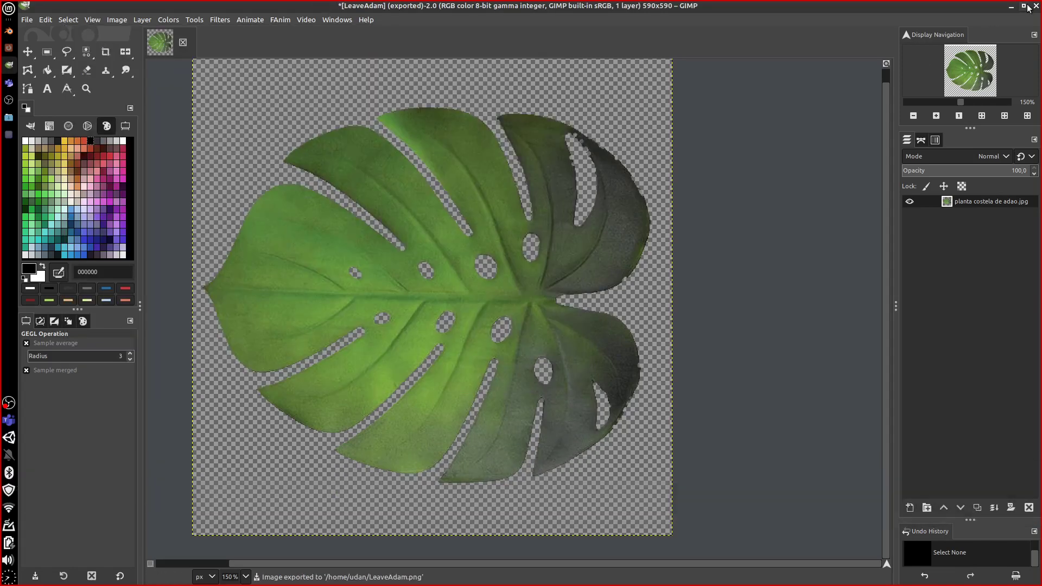
pyautogui.click(1012, 7)
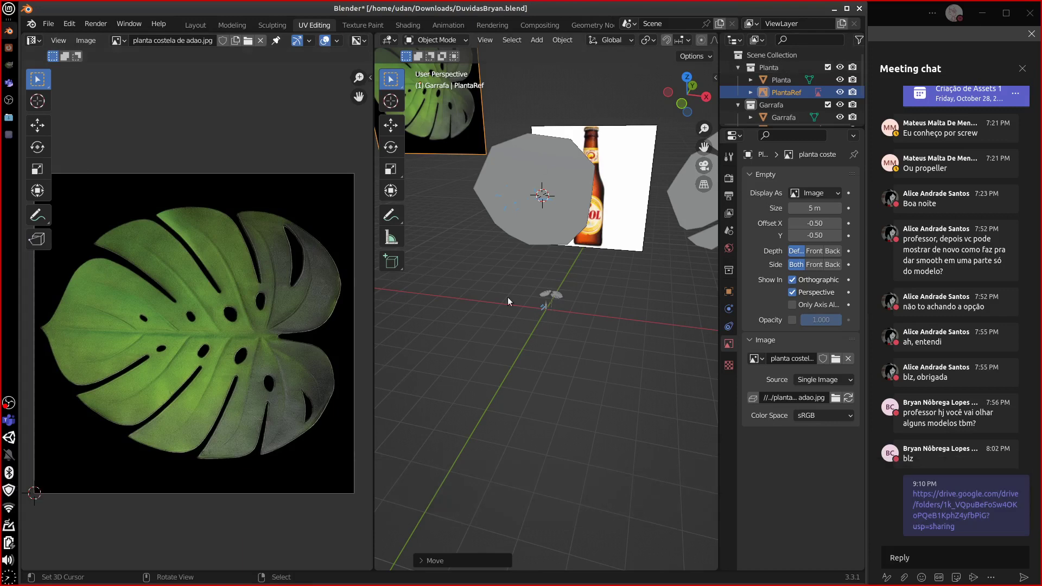
# - In the Shading workspace, isolate Plane.001 in local view with Material Preview shading
pyautogui.click(407, 25)
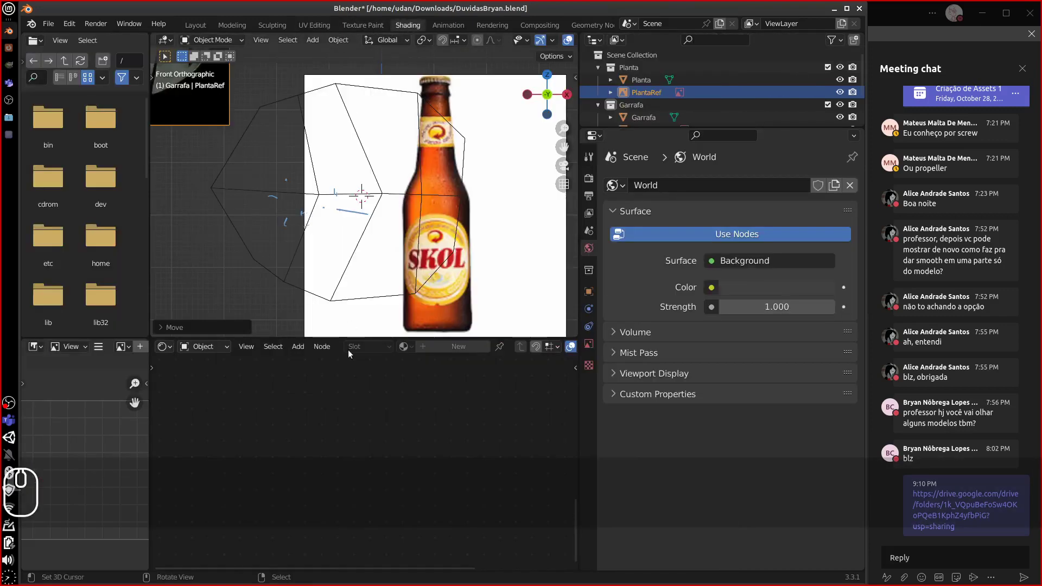
pyautogui.click(333, 196)
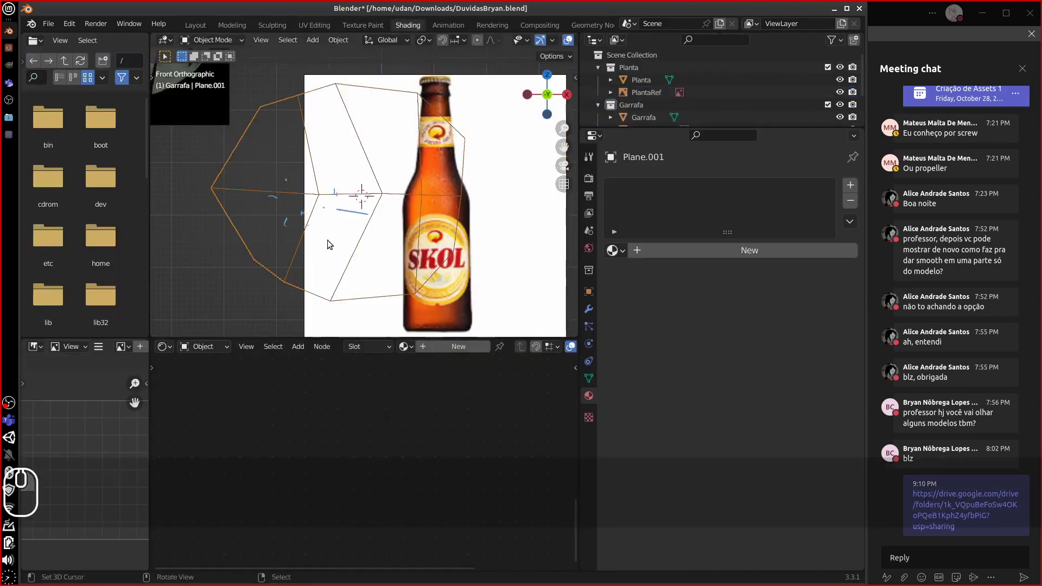
pyautogui.moveTo(327, 240); pyautogui.dragTo(399, 190, button='middle')
pyautogui.scroll(-2, 354, 239)
pyautogui.press('KP_Divide')
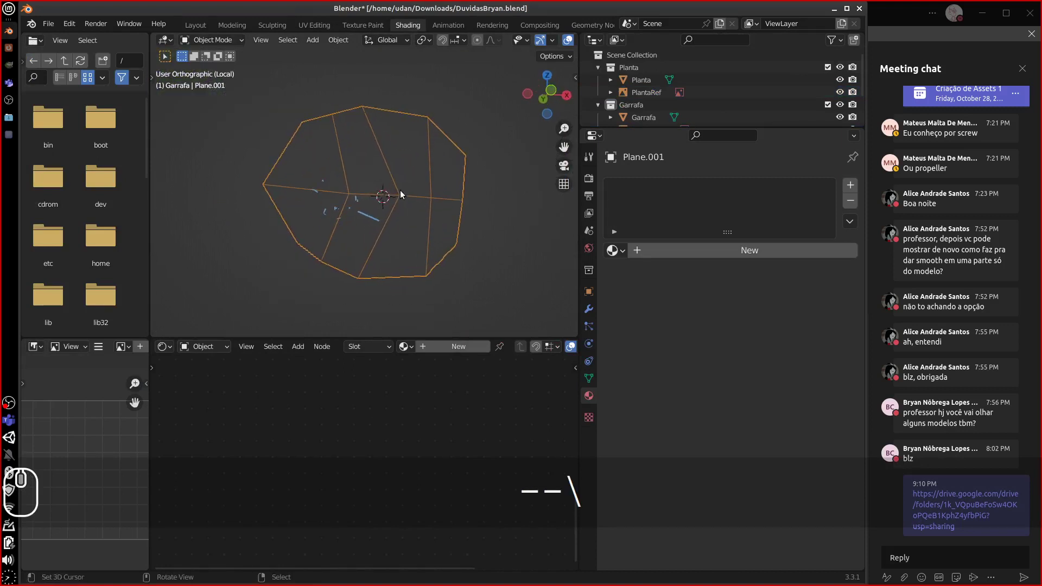
pyautogui.scroll(-5, 412, 44)
pyautogui.click(547, 41)
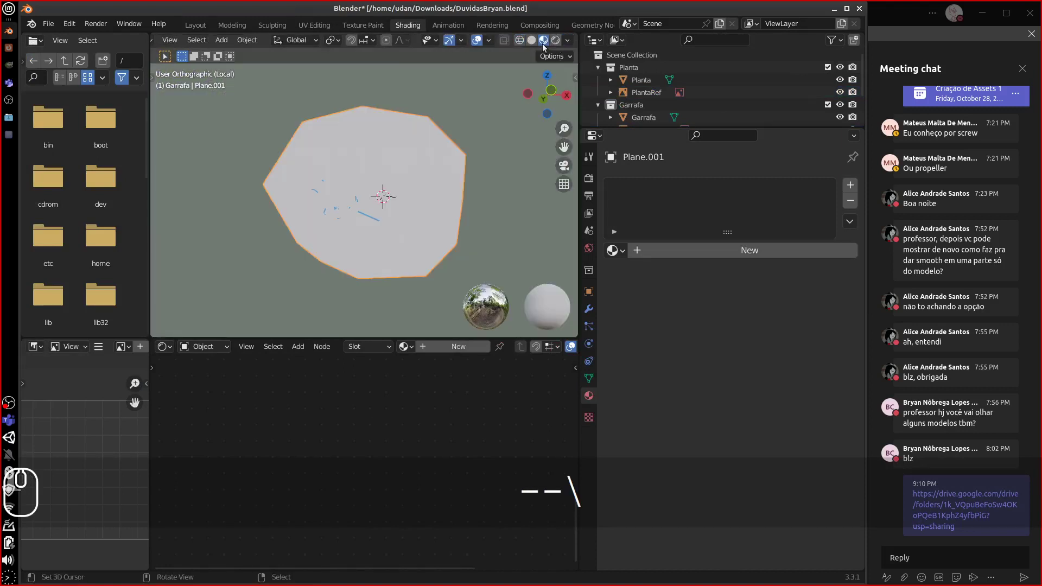
pyautogui.moveTo(450, 212)
pyautogui.mouseDown(button='middle')
pyautogui.moveTo(403, 240)
pyautogui.moveTo(405, 260)
pyautogui.mouseUp(button='middle')
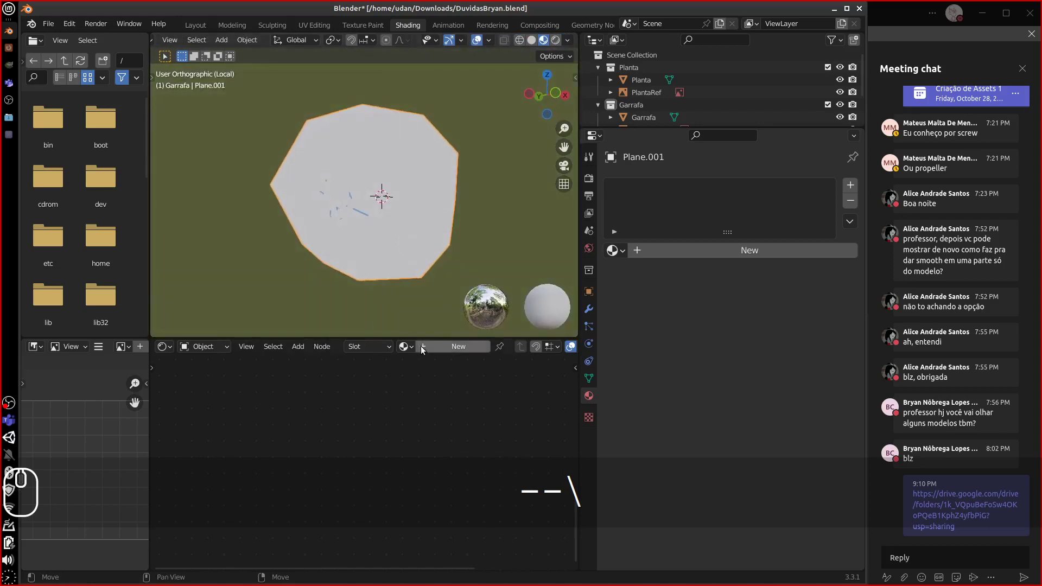
# - Create a material named LEAVE with Alpha Blend blending and Alpha Hashed shadows
pyautogui.click(428, 350)
pyautogui.click(643, 251)
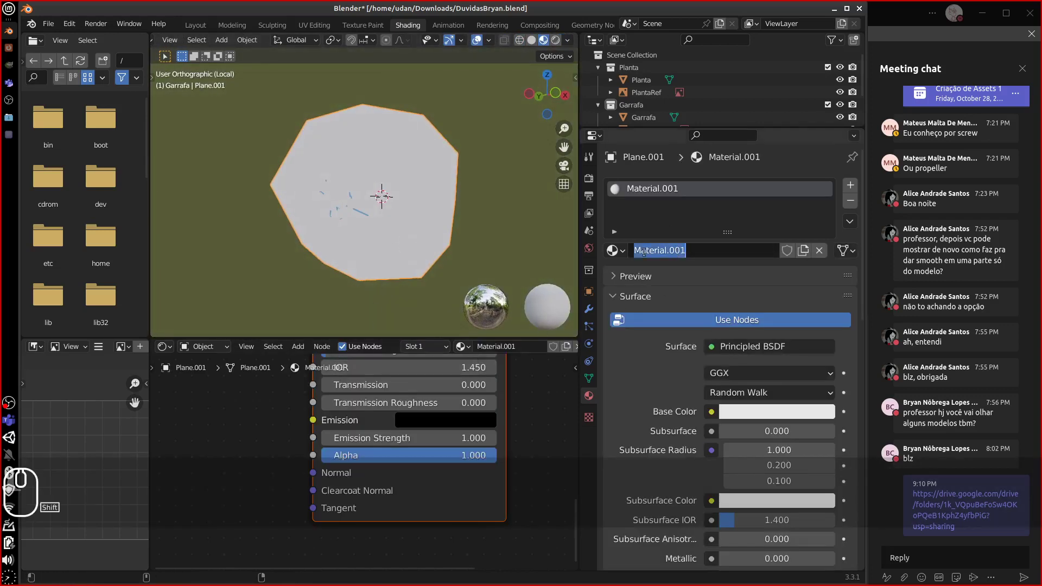
pyautogui.write('LEAVE')
pyautogui.press('Return')
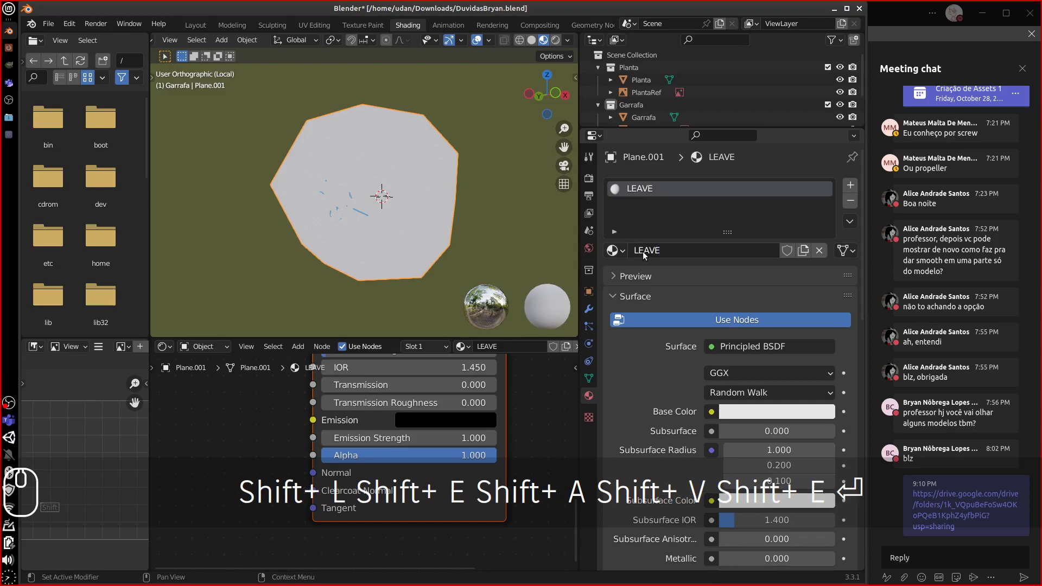
pyautogui.moveTo(255, 402); pyautogui.dragTo(216, 434, button='middle')
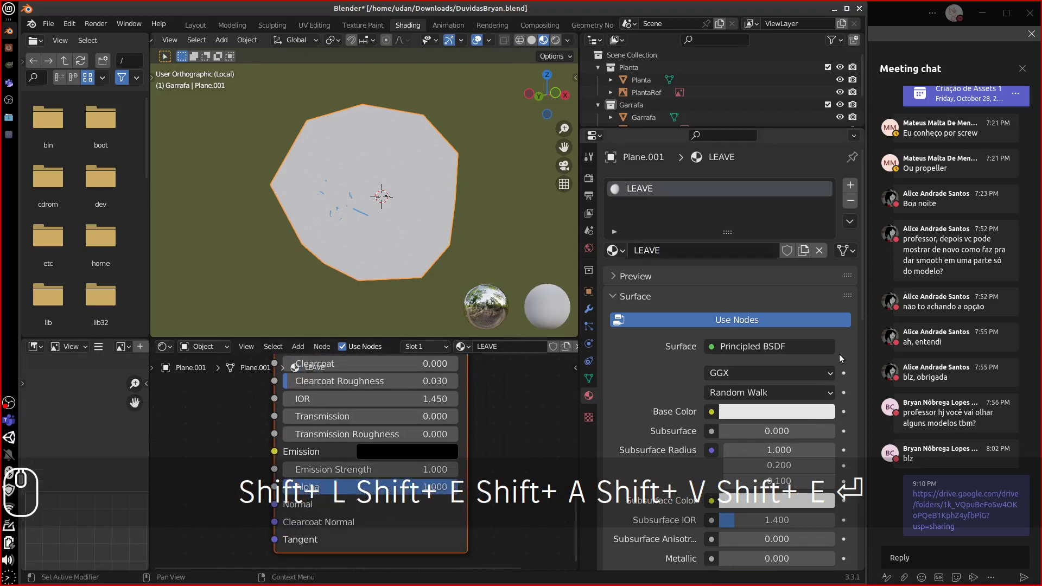
pyautogui.scroll(-20, 782, 380)
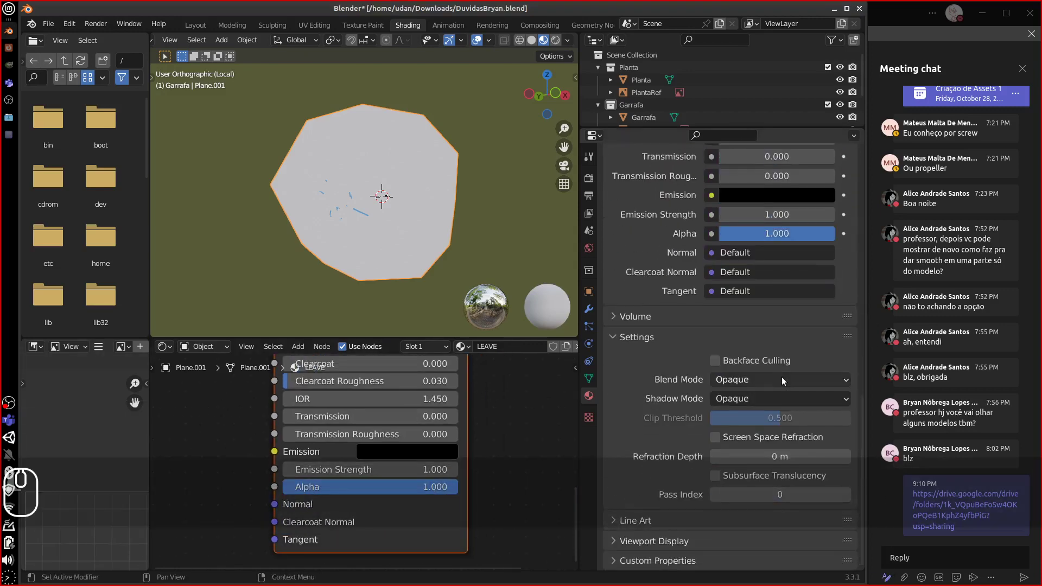
pyautogui.click(782, 379)
pyautogui.click(750, 441)
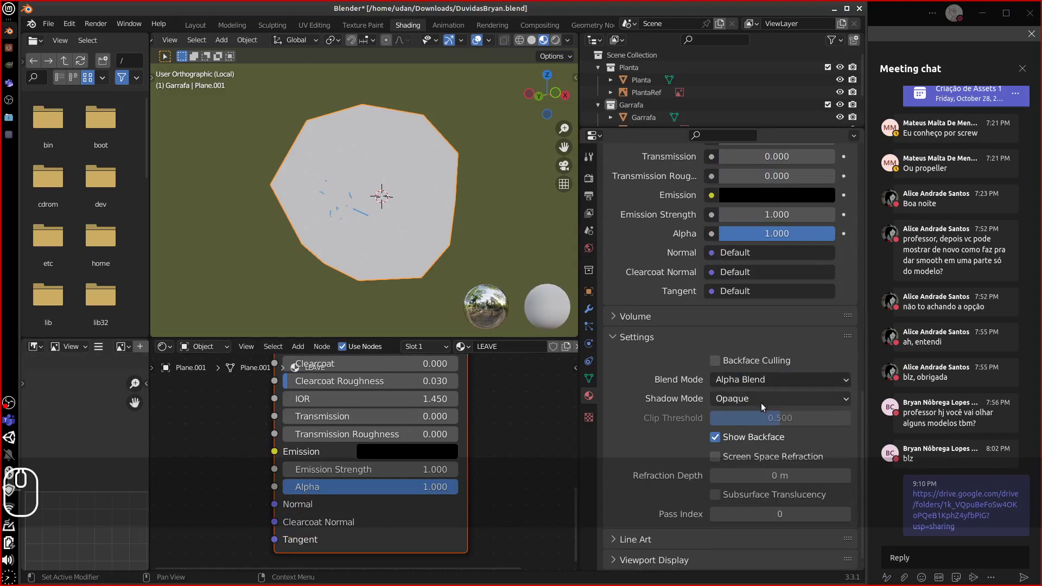
pyautogui.click(761, 401)
pyautogui.click(746, 470)
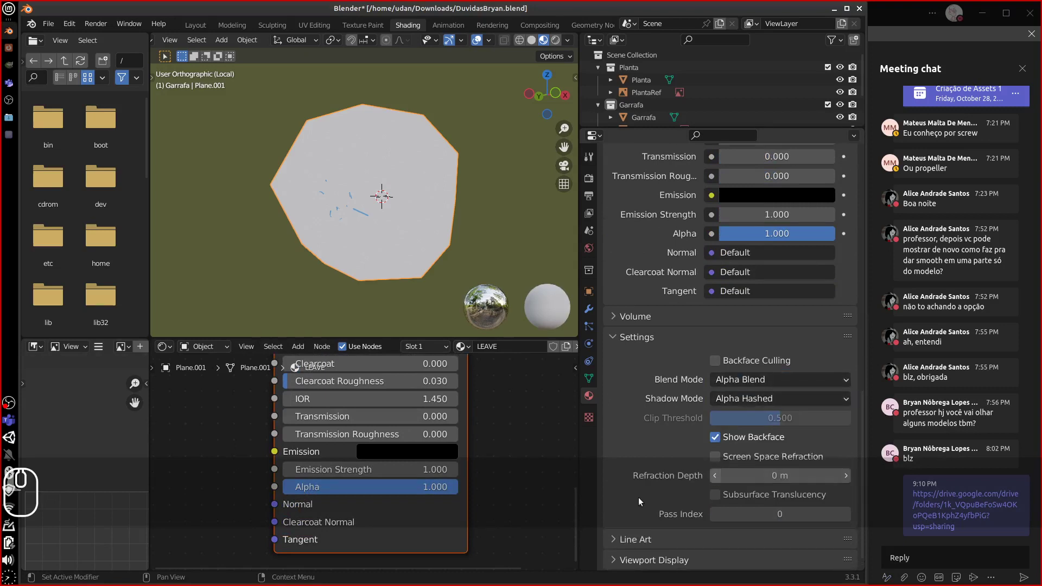
pyautogui.moveTo(235, 423); pyautogui.dragTo(337, 442, button='middle')
pyautogui.hotkey('shift', 'a')
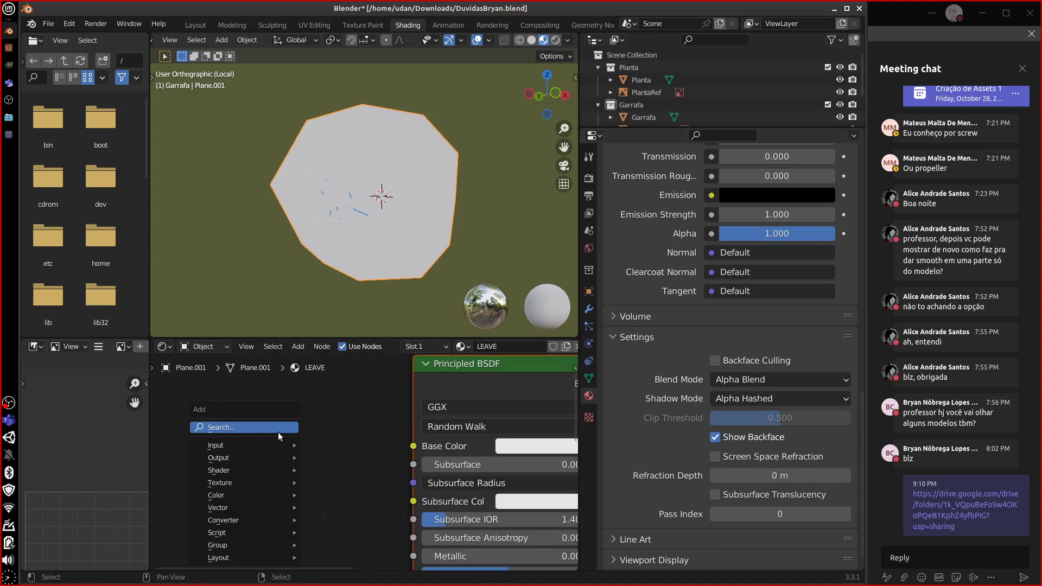
# - Add an Image Texture node loading LeaveAdam.png from home and link its Color to Base Color
pyautogui.moveTo(263, 443)
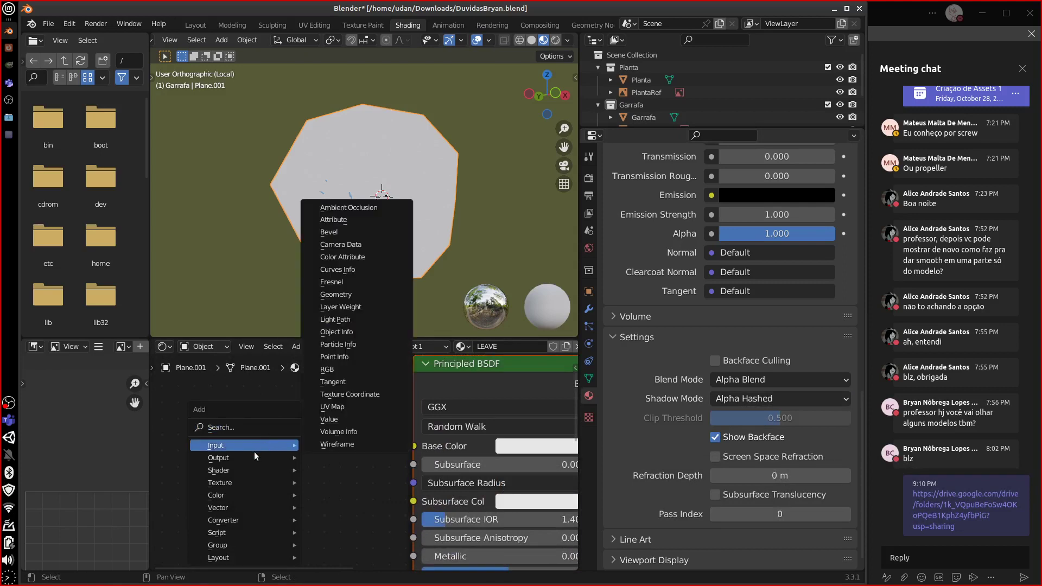
pyautogui.moveTo(251, 470)
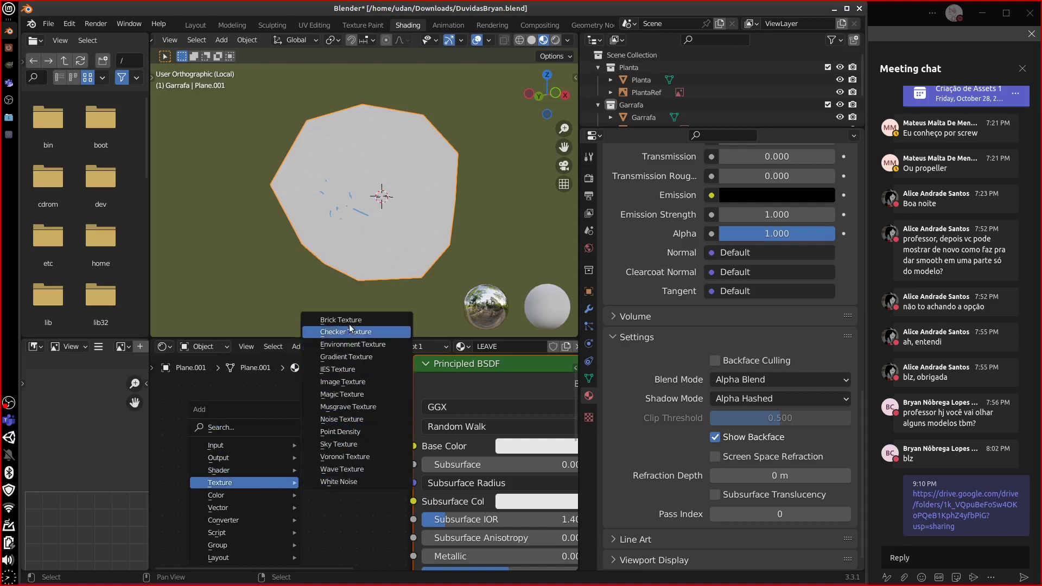
pyautogui.click(346, 381)
pyautogui.moveTo(236, 427); pyautogui.dragTo(252, 383, button='middle')
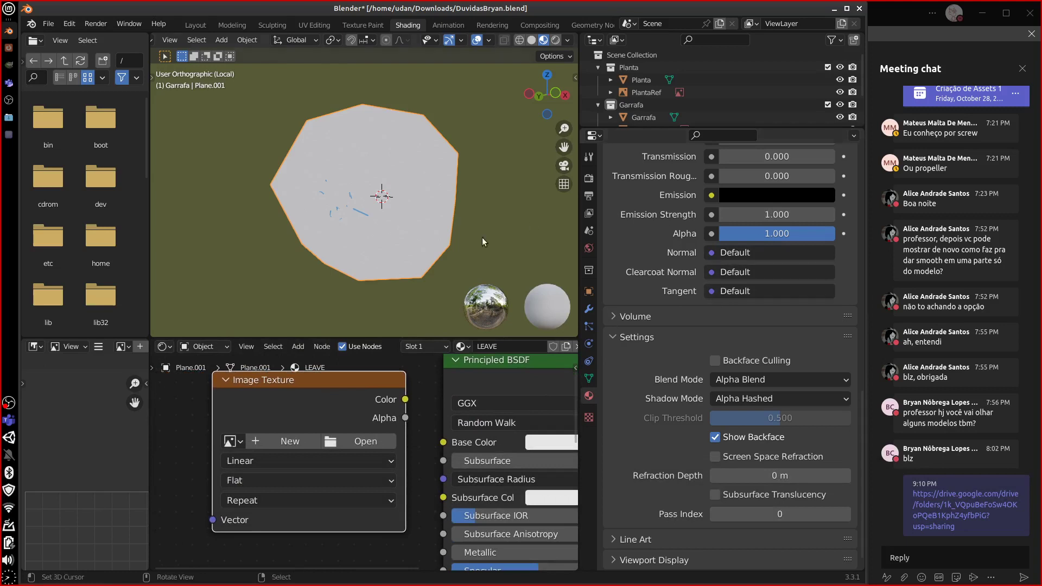
pyautogui.moveTo(315, 392); pyautogui.dragTo(315, 400)
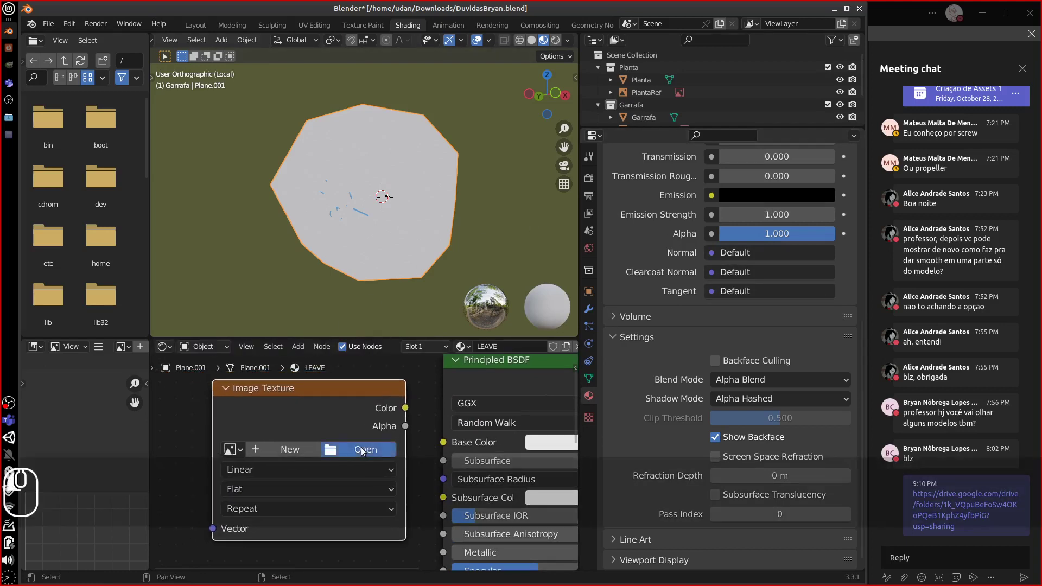
pyautogui.click(363, 451)
pyautogui.click(88, 265)
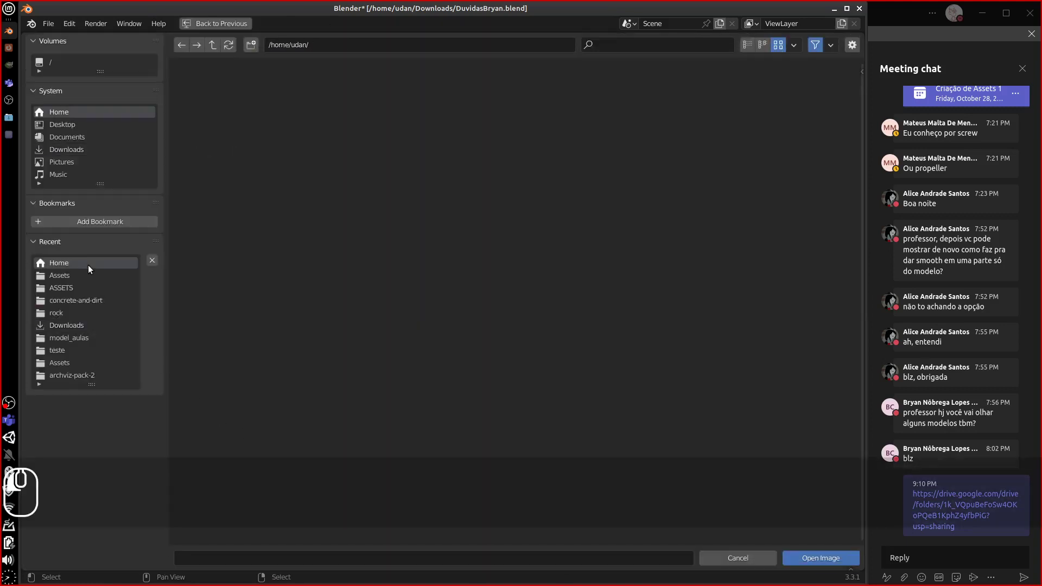
pyautogui.click(783, 228)
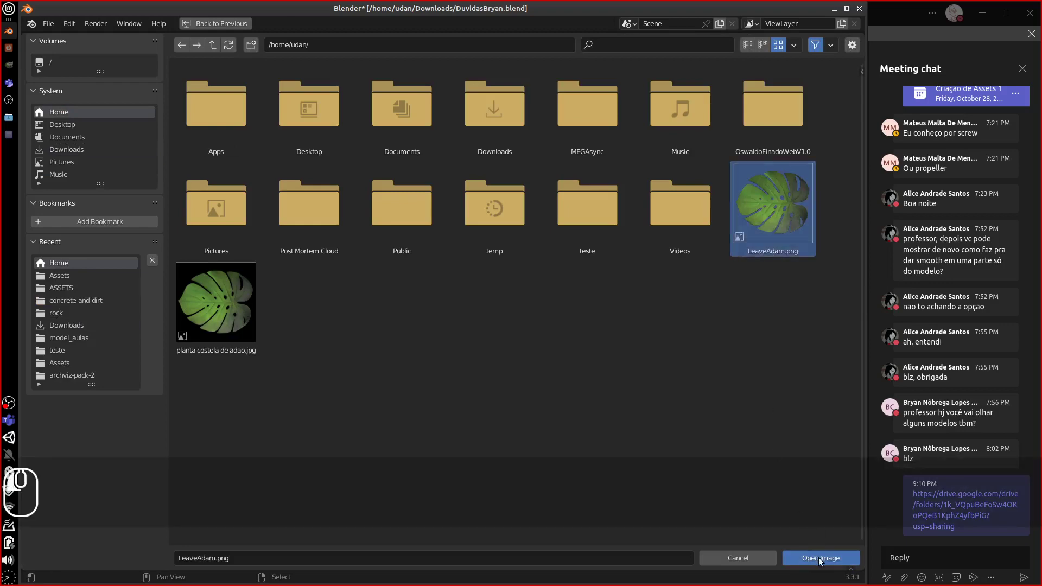
pyautogui.click(820, 559)
pyautogui.moveTo(406, 408); pyautogui.dragTo(444, 443)
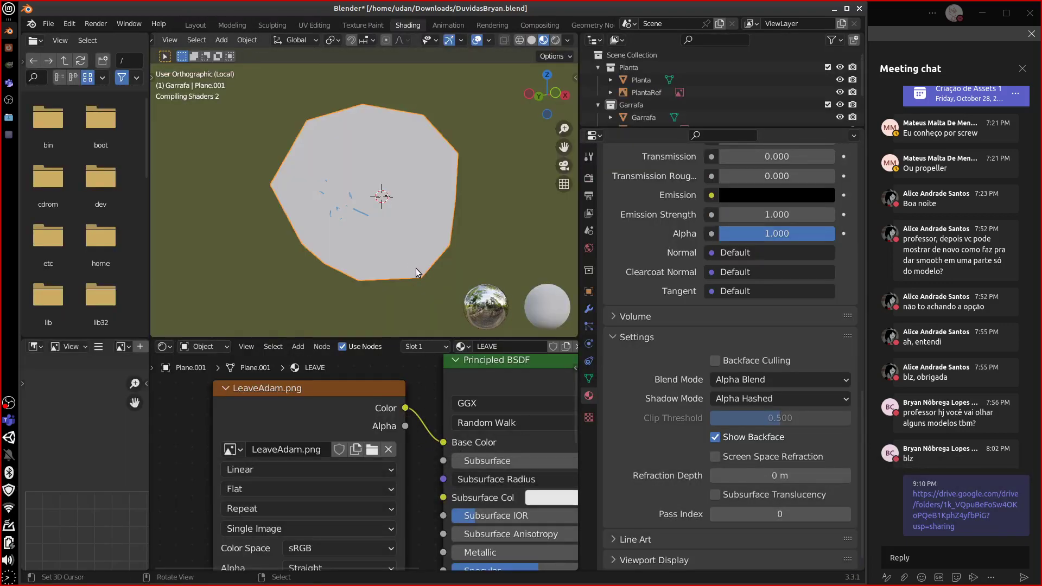
# - Set the Principled BSDF Specular to 0.268 and Roughness to 0.580
pyautogui.moveTo(439, 285); pyautogui.dragTo(408, 282, button='middle')
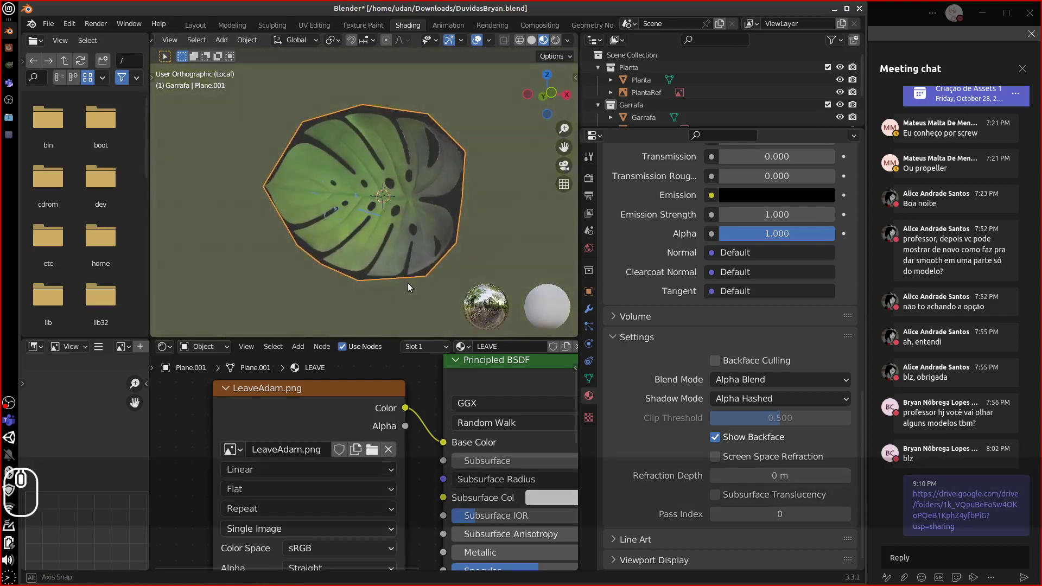
pyautogui.moveTo(387, 421); pyautogui.dragTo(353, 423, button='middle')
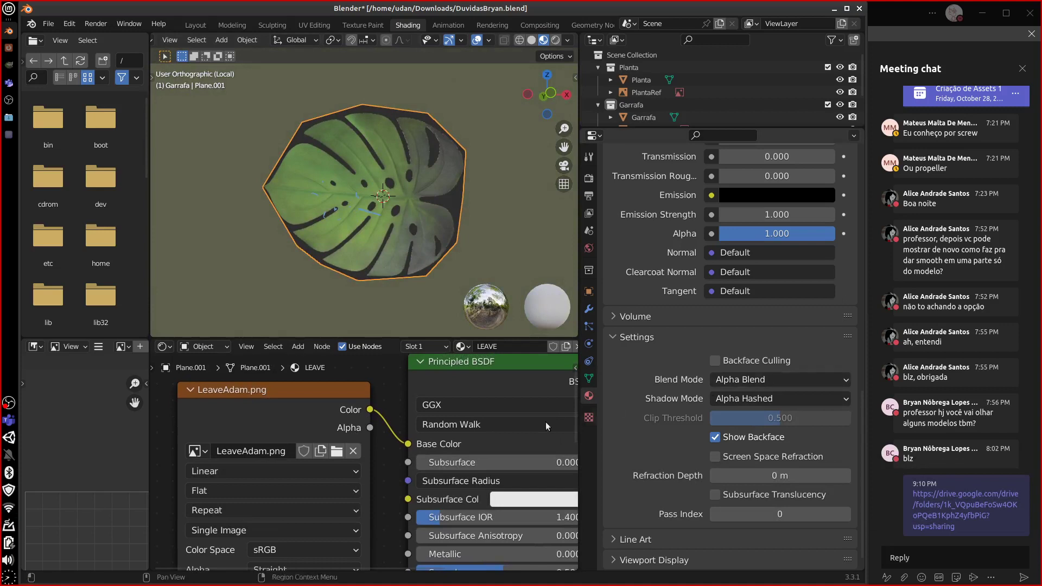
pyautogui.moveTo(452, 516); pyautogui.dragTo(442, 463, button='middle')
pyautogui.moveTo(488, 520); pyautogui.dragTo(363, 537)
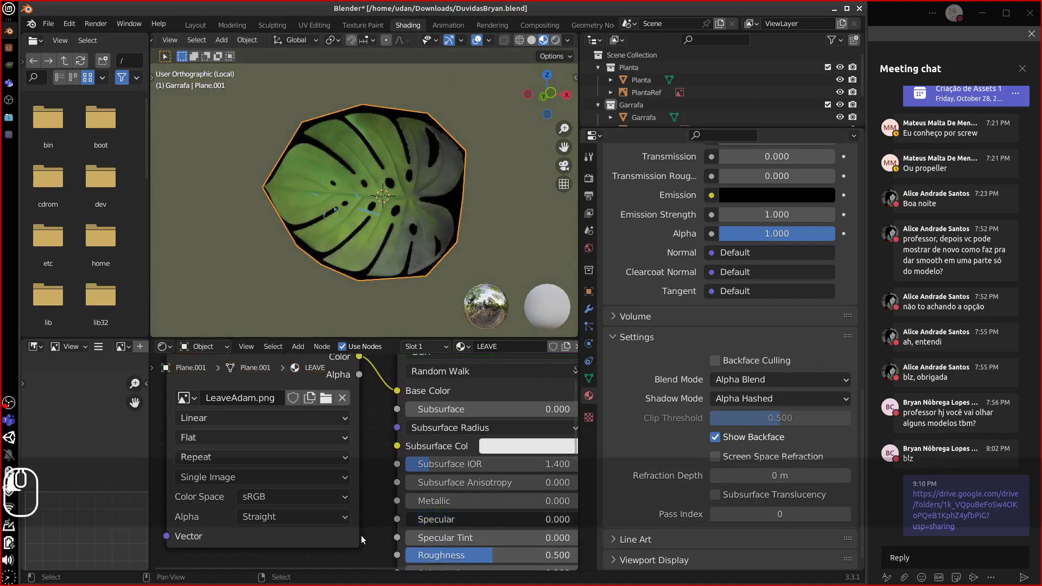
pyautogui.moveTo(435, 557); pyautogui.dragTo(425, 518, button='middle')
pyautogui.moveTo(454, 523)
pyautogui.mouseDown()
pyautogui.moveTo(558, 528)
pyautogui.moveTo(468, 524)
pyautogui.mouseUp()
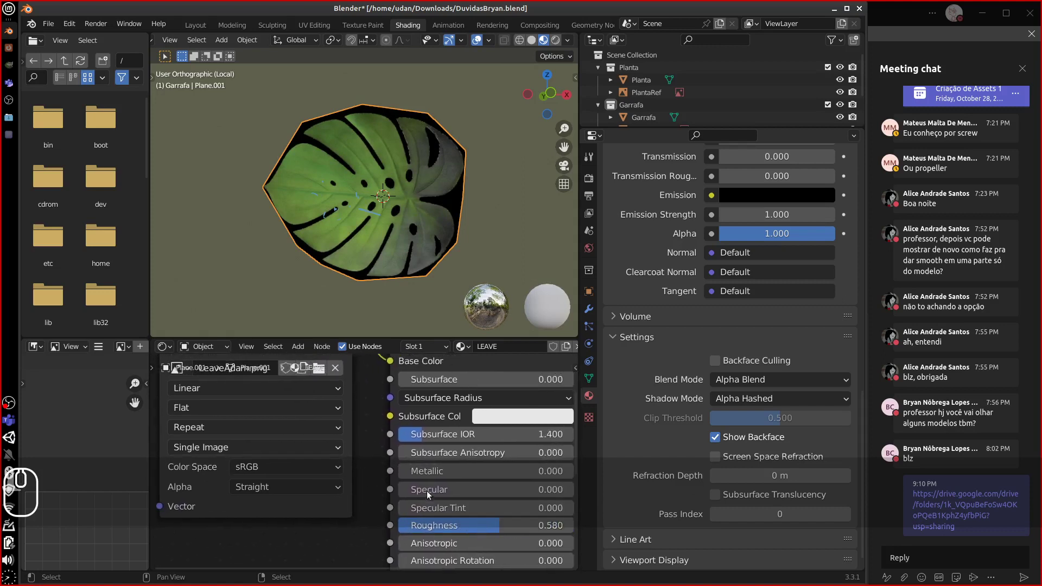
pyautogui.moveTo(428, 490); pyautogui.dragTo(482, 493)
pyautogui.moveTo(318, 459); pyautogui.dragTo(329, 477, button='middle')
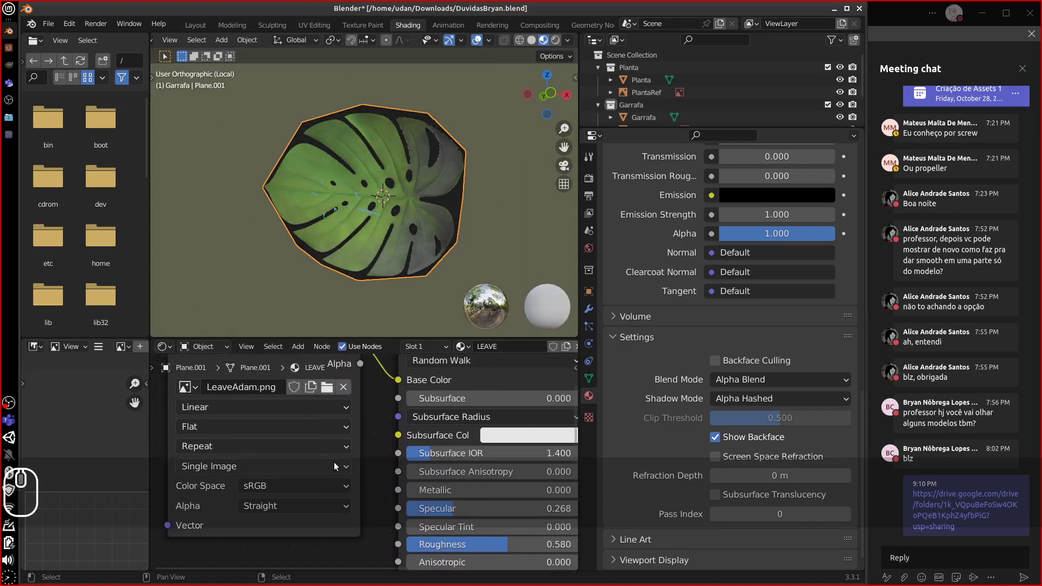
# - Reposition the image node and connect its Alpha output to the BSDF Alpha input
pyautogui.scroll(-1, 333, 465)
pyautogui.scroll(-5, 334, 465)
pyautogui.moveTo(332, 377); pyautogui.dragTo(281, 486)
pyautogui.moveTo(340, 490); pyautogui.dragTo(336, 400, button='middle')
pyautogui.moveTo(329, 465); pyautogui.dragTo(333, 391, button='middle')
pyautogui.moveTo(329, 376); pyautogui.dragTo(402, 531)
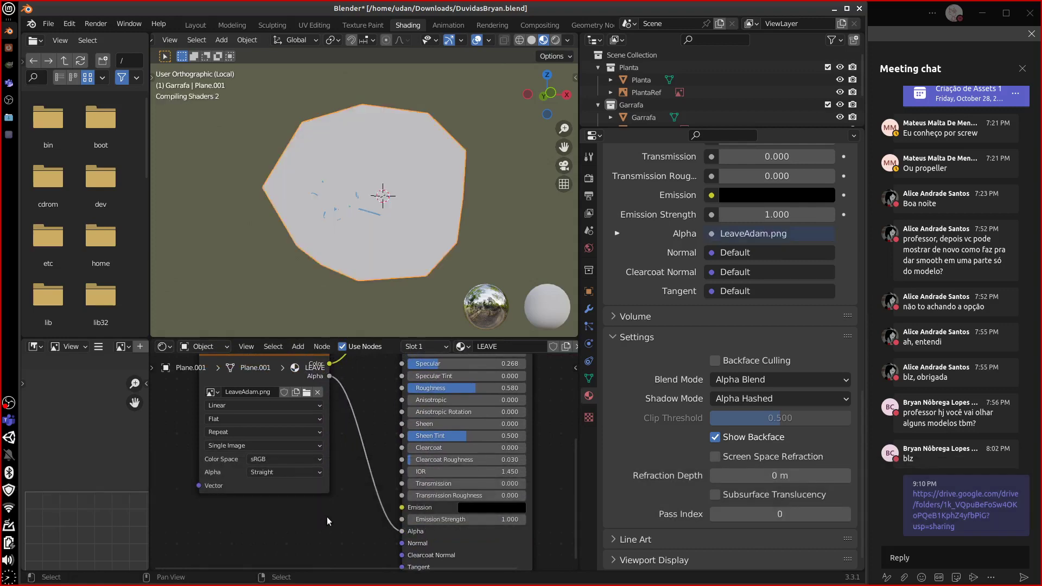
pyautogui.moveTo(429, 266); pyautogui.dragTo(461, 216, button='middle')
# - Start a proportional vertex move on the leaf, cancel it, and return to Object Mode
pyautogui.press('Tab')
pyautogui.click(389, 206)
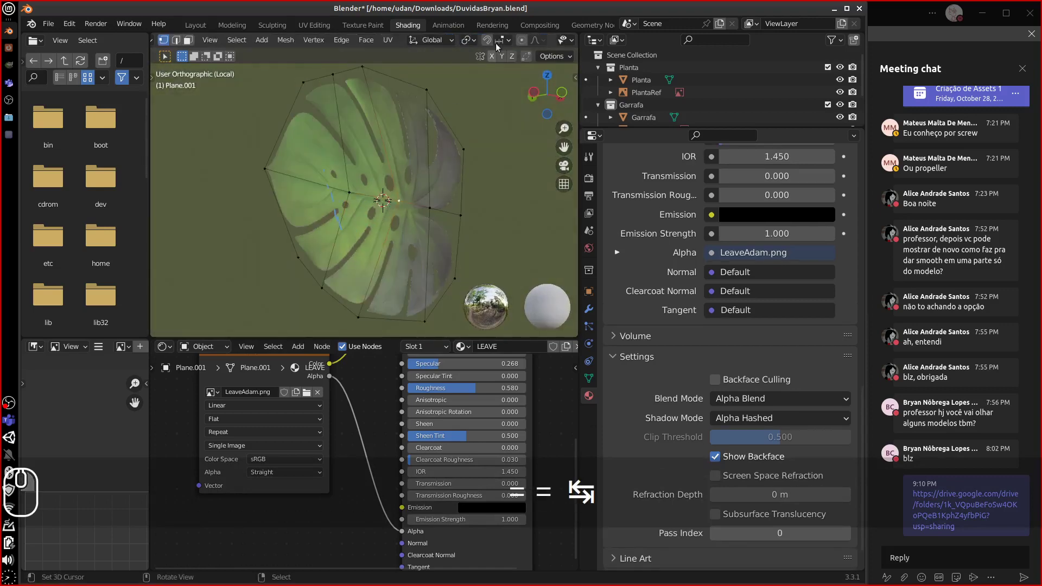
pyautogui.click(521, 40)
pyautogui.moveTo(420, 188); pyautogui.dragTo(449, 218, button='middle')
pyautogui.press('g')
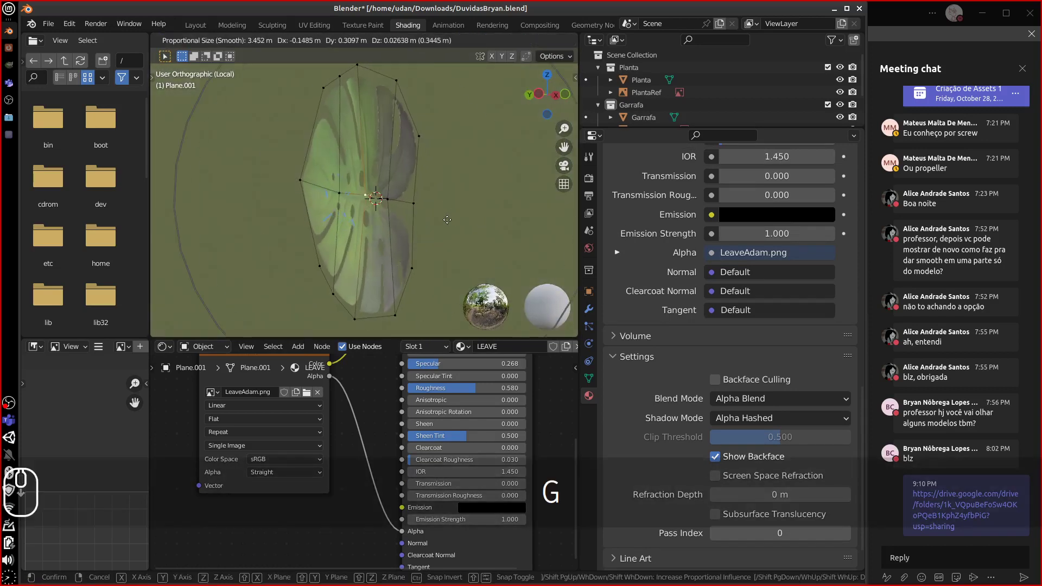
pyautogui.rightClick(409, 219)
pyautogui.press('Tab')
pyautogui.moveTo(415, 220); pyautogui.dragTo(529, 233, button='middle')
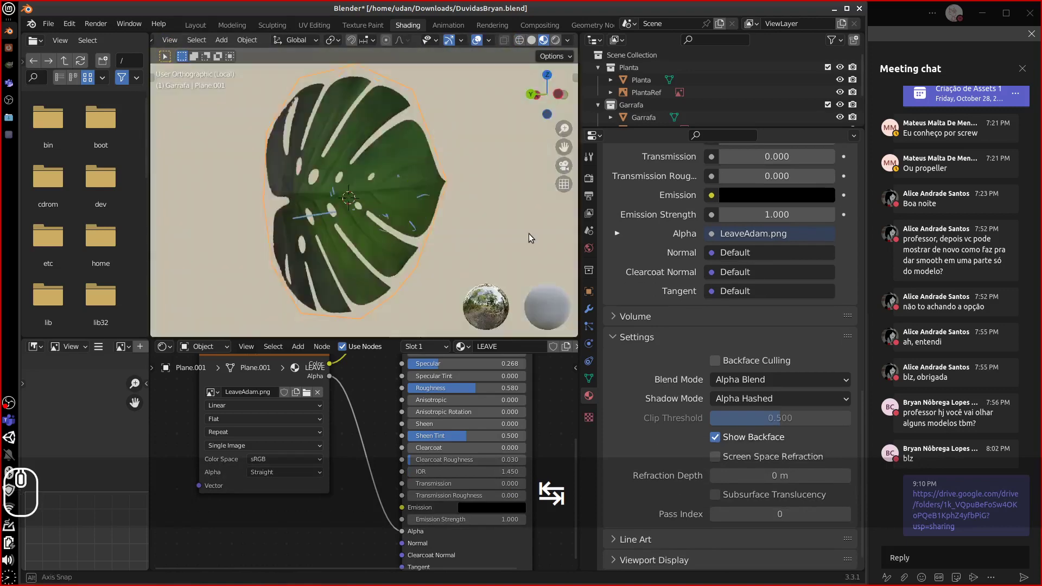
pyautogui.moveTo(587, 252); pyautogui.dragTo(314, 201, button='middle')
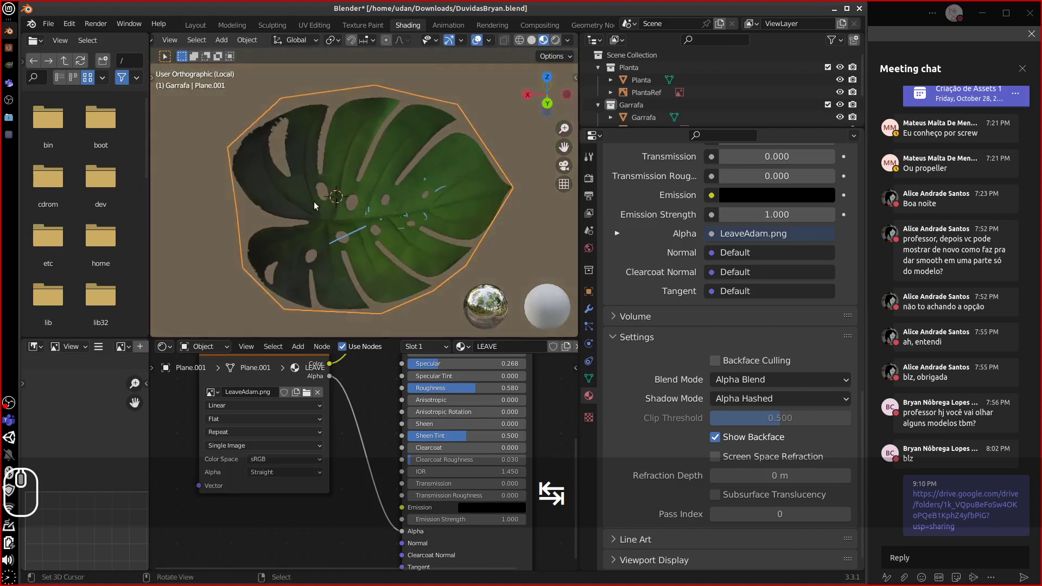
# - Raise the LEAVE material's Specular to 0.572 and lower Roughness to 0
pyautogui.moveTo(380, 401); pyautogui.dragTo(377, 462, button='middle')
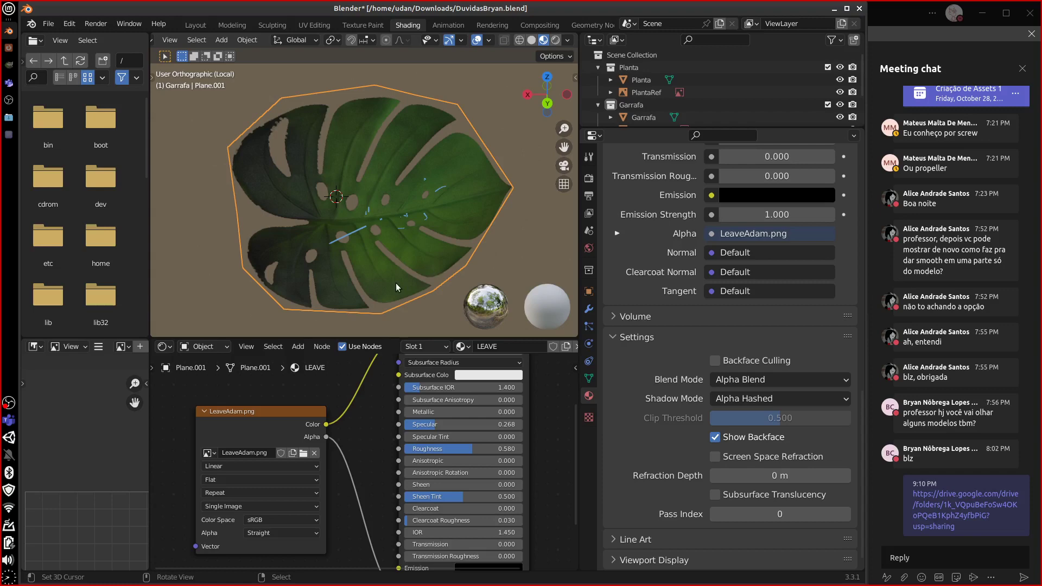
pyautogui.moveTo(475, 315); pyautogui.dragTo(391, 326, button='middle')
pyautogui.moveTo(431, 426)
pyautogui.mouseDown()
pyautogui.moveTo(497, 432)
pyautogui.moveTo(458, 430)
pyautogui.moveTo(392, 456)
pyautogui.moveTo(432, 453)
pyautogui.moveTo(380, 456)
pyautogui.mouseUp()
pyautogui.moveTo(347, 244); pyautogui.dragTo(328, 250, button='middle')
# - Shade the leaf plane smooth
pyautogui.click(247, 40)
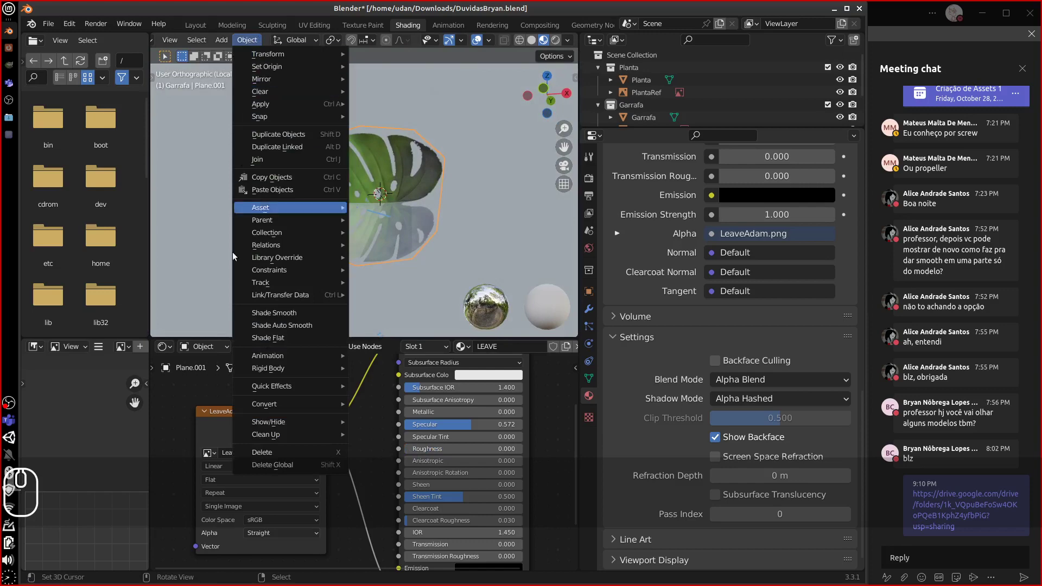
pyautogui.click(277, 314)
pyautogui.moveTo(379, 267); pyautogui.dragTo(380, 298, button='middle')
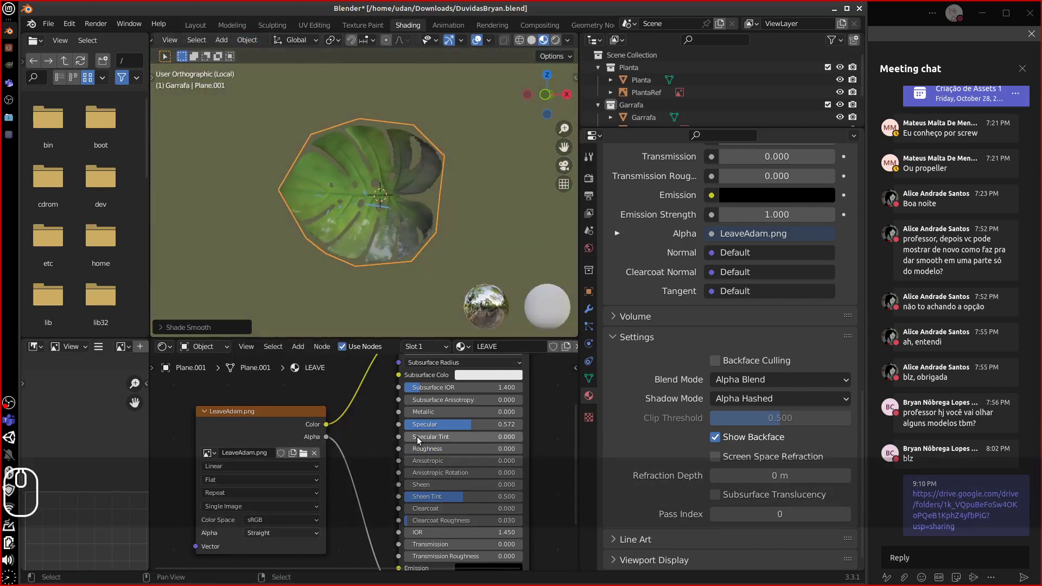
# - Tweak the Principled BSDF, settling on Metallic 0.256 and Roughness 0.392
pyautogui.moveTo(417, 437); pyautogui.dragTo(380, 455)
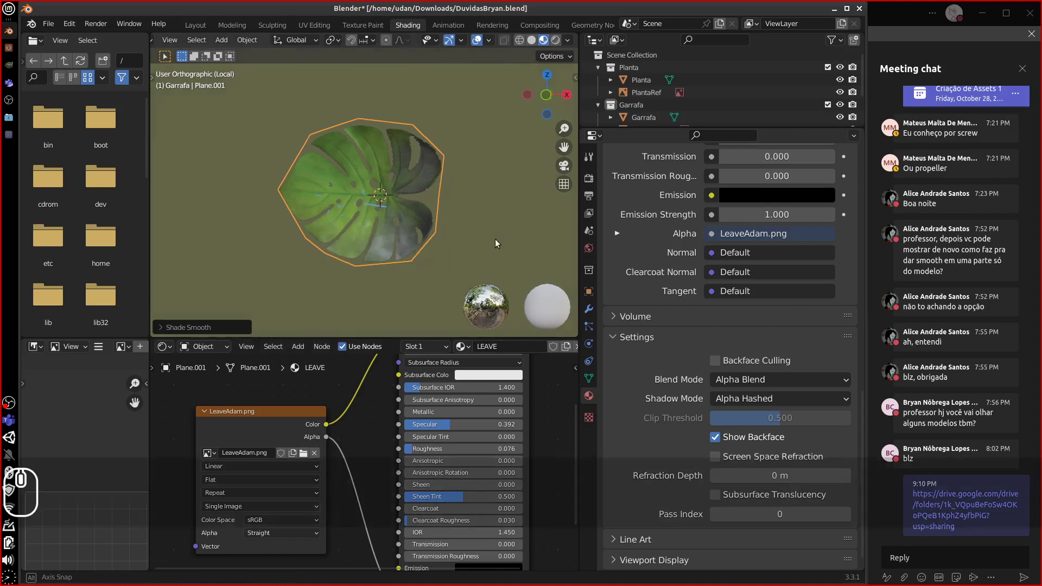
pyautogui.moveTo(495, 238); pyautogui.dragTo(471, 248, button='middle')
pyautogui.scroll(4, 472, 250)
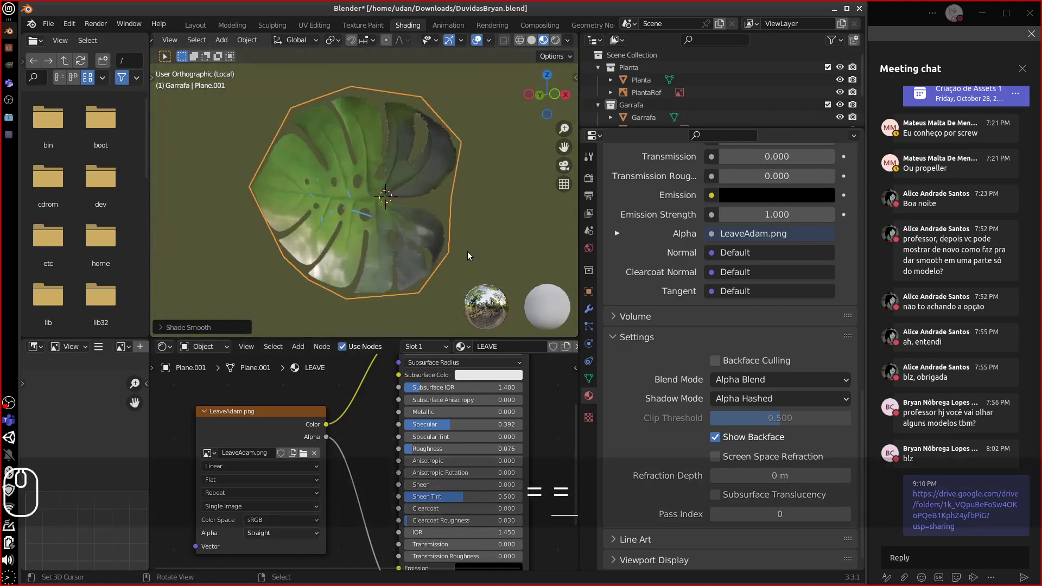
pyautogui.moveTo(427, 449)
pyautogui.mouseDown()
pyautogui.moveTo(418, 427)
pyautogui.moveTo(429, 427)
pyautogui.mouseUp()
pyautogui.moveTo(456, 271); pyautogui.dragTo(435, 275, button='middle')
pyautogui.moveTo(429, 449)
pyautogui.mouseDown()
pyautogui.moveTo(460, 451)
pyautogui.moveTo(418, 430)
pyautogui.moveTo(445, 413)
pyautogui.mouseUp()
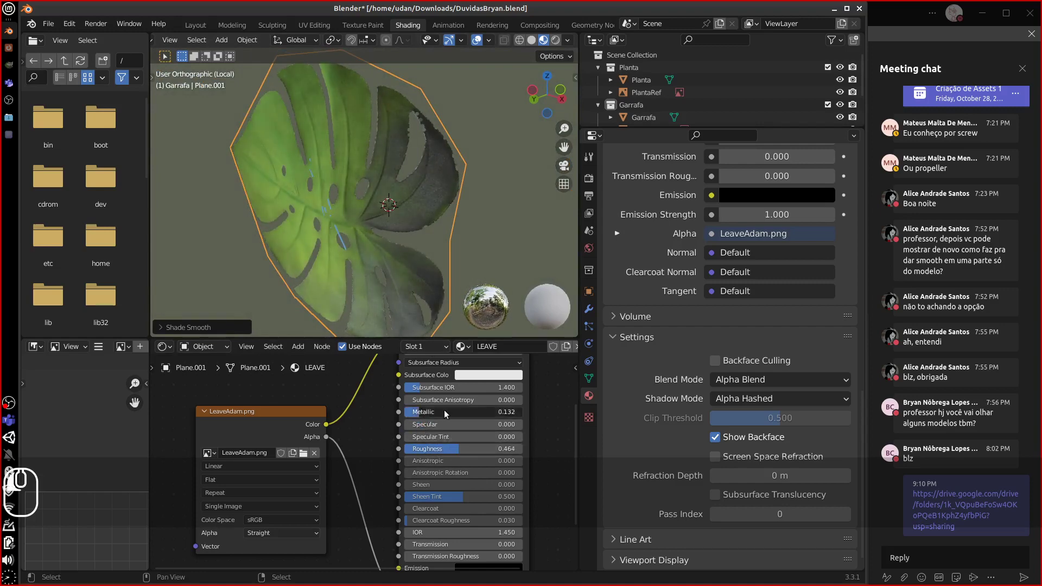
pyautogui.moveTo(380, 328); pyautogui.dragTo(432, 332, button='middle')
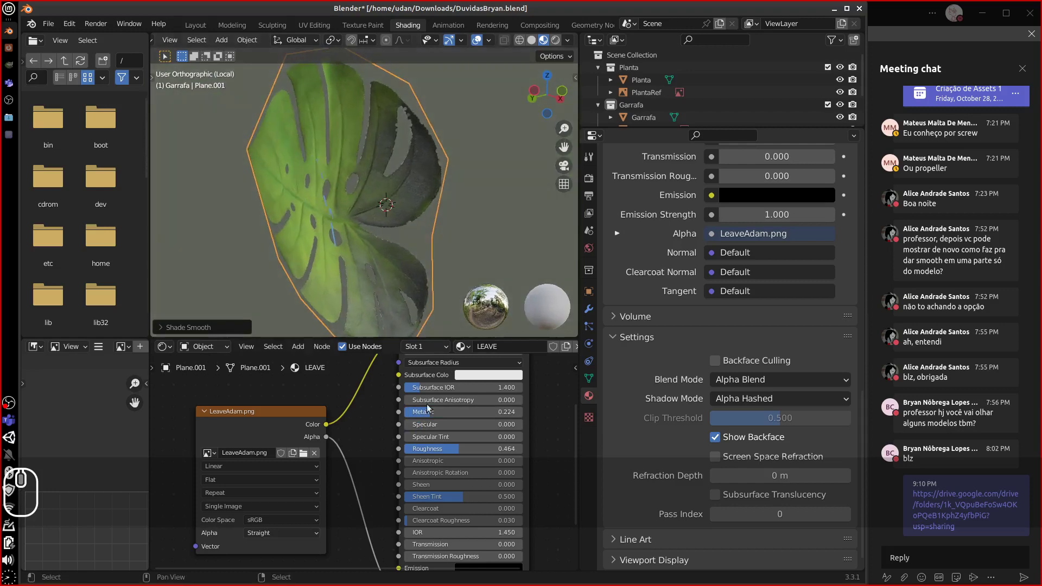
pyautogui.moveTo(439, 414); pyautogui.dragTo(444, 413)
pyautogui.moveTo(449, 450); pyautogui.dragTo(439, 454)
pyautogui.moveTo(396, 334); pyautogui.dragTo(327, 294, button='middle')
# - Switch the viewport to perspective, then go to the shared Google Drive folder in Firefox
pyautogui.press('KP_5')
pyautogui.scroll(-5, 326, 267)
pyautogui.scroll(6, 327, 266)
pyautogui.scroll(-1, 326, 264)
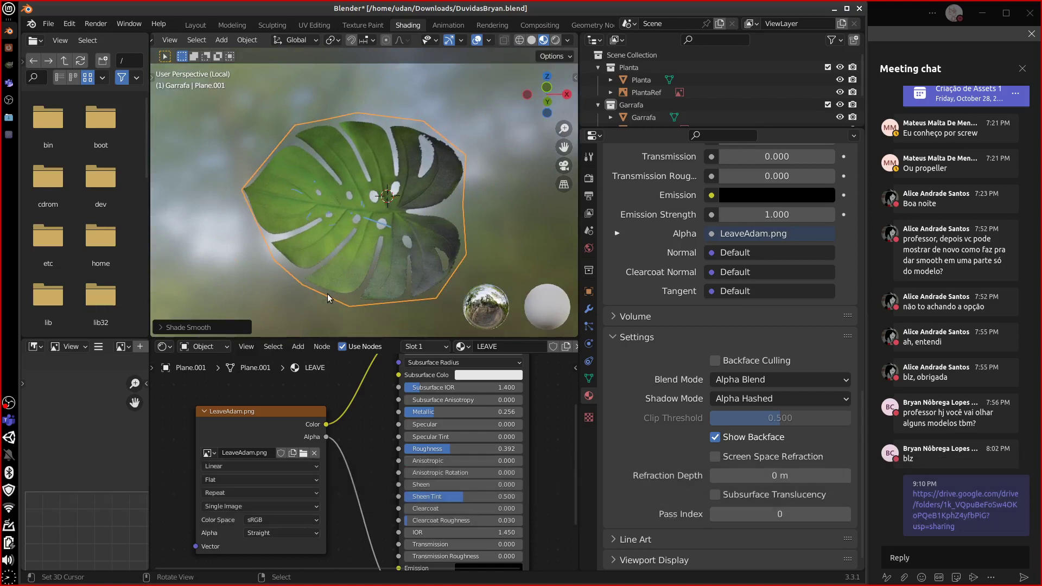
pyautogui.click(10, 54)
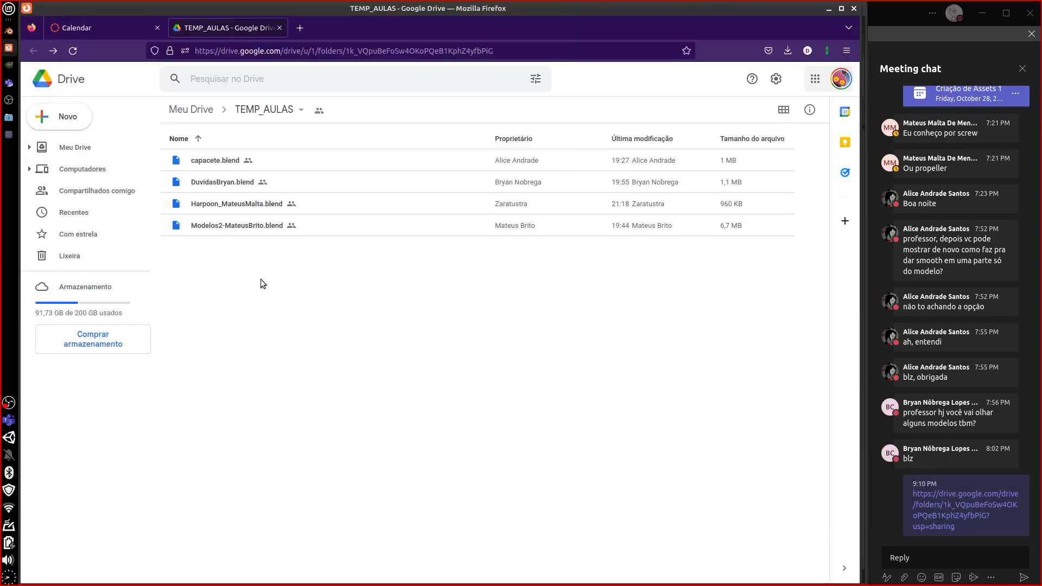
# - Remove the questions .blend file and download the models .blend file
pyautogui.rightClick(230, 185)
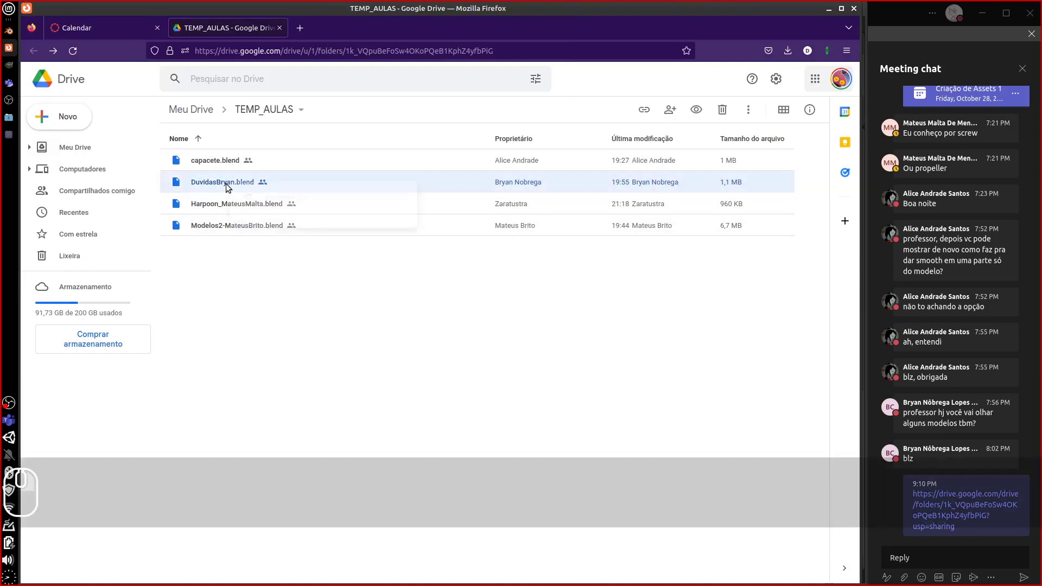
pyautogui.click(281, 489)
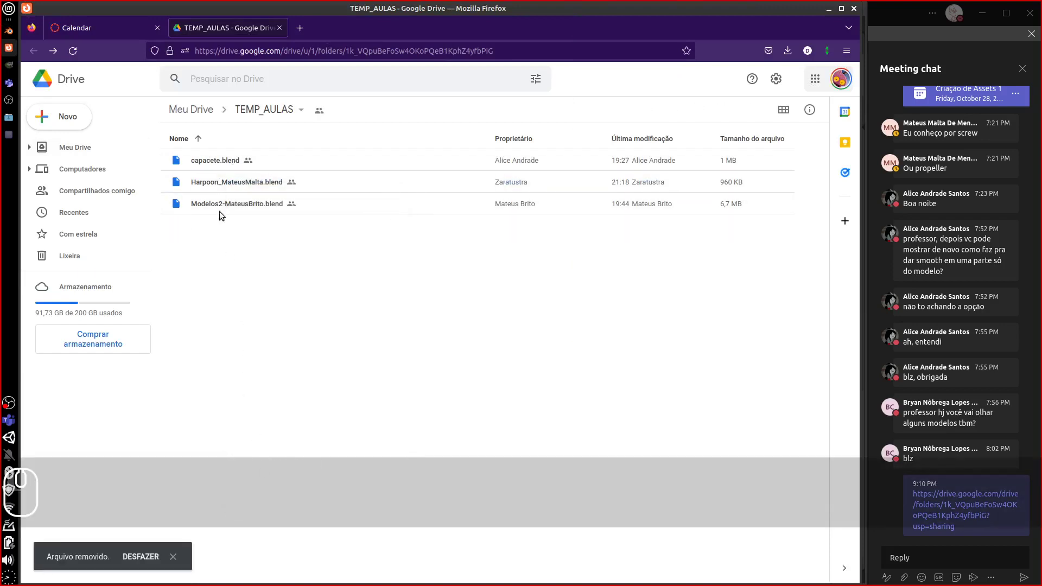
pyautogui.rightClick(219, 200)
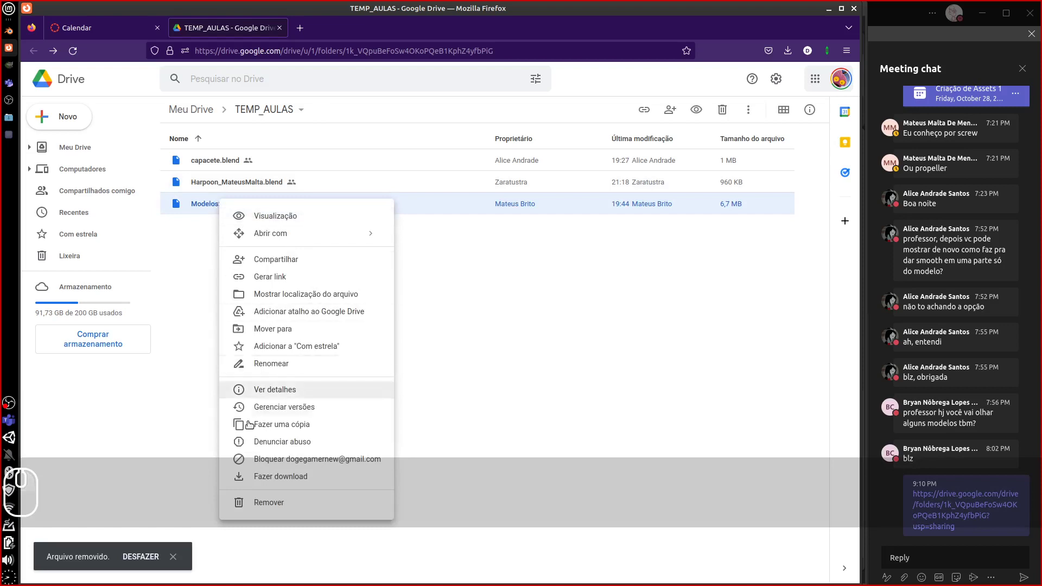
pyautogui.click(281, 476)
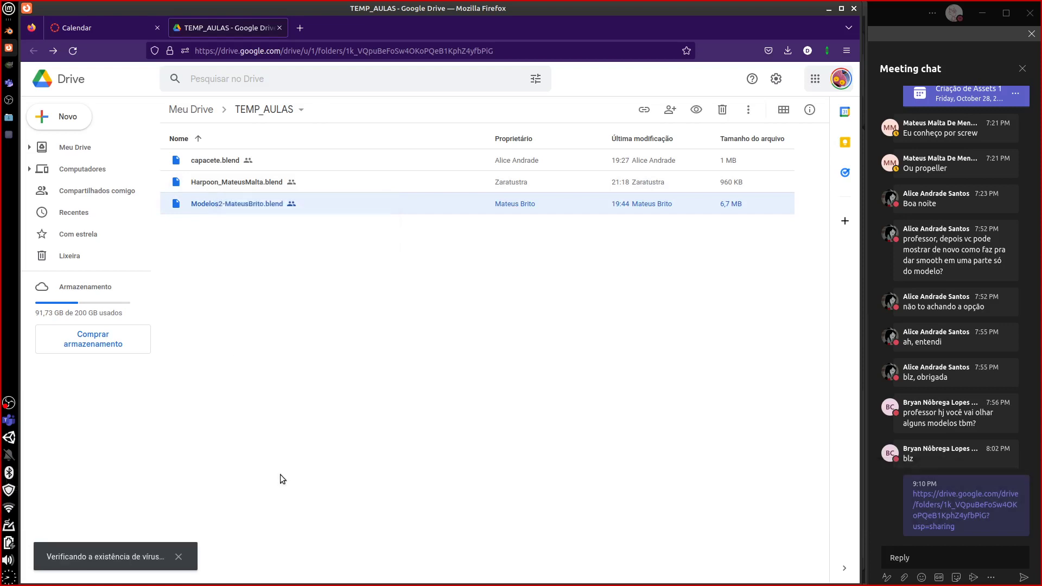
# - Download the harpoon and helmet .blend files, then close the downloads list
pyautogui.rightClick(236, 185)
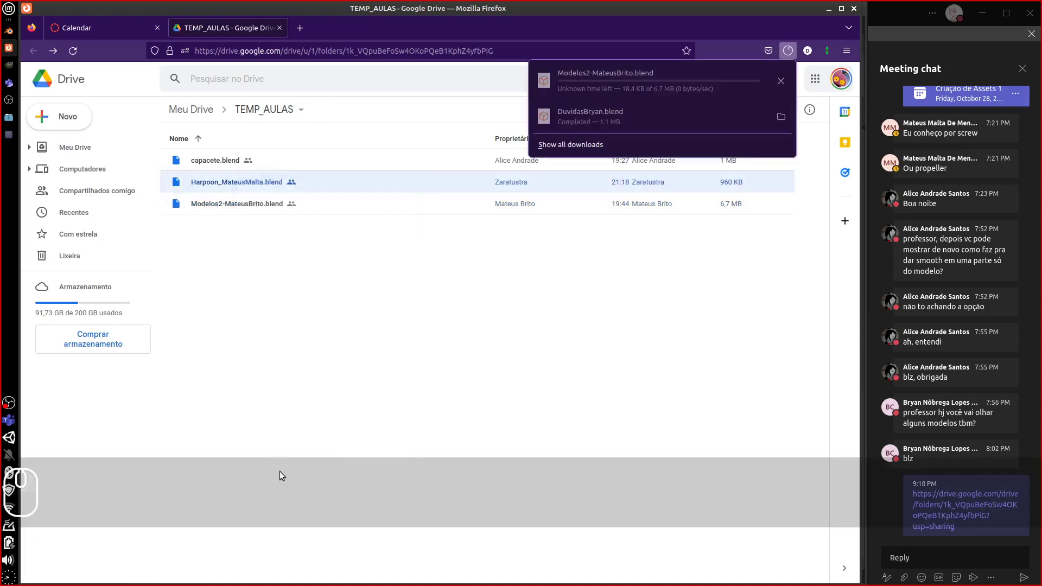
pyautogui.click(215, 183)
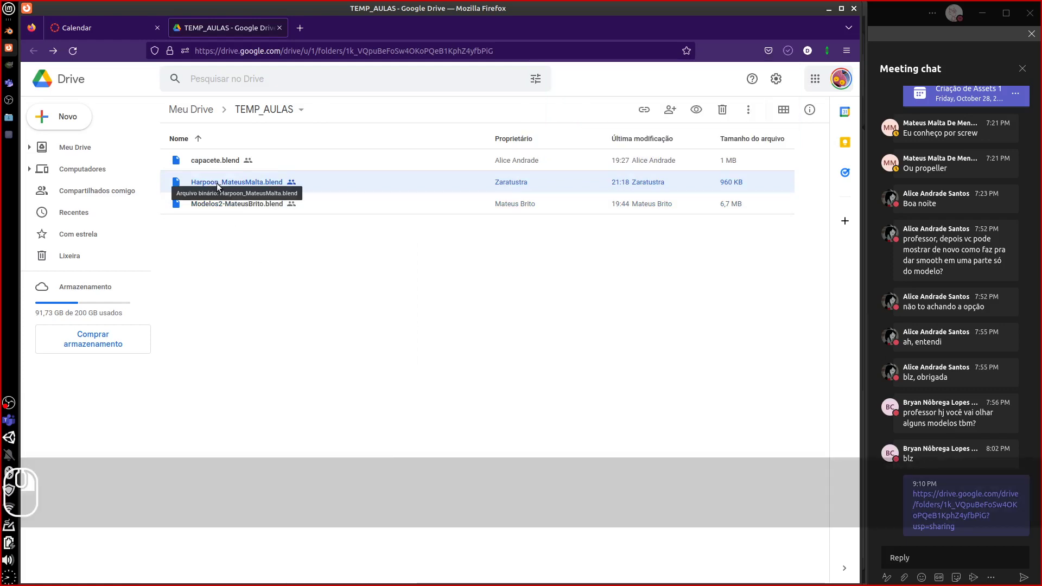
pyautogui.rightClick(217, 182)
pyautogui.click(278, 463)
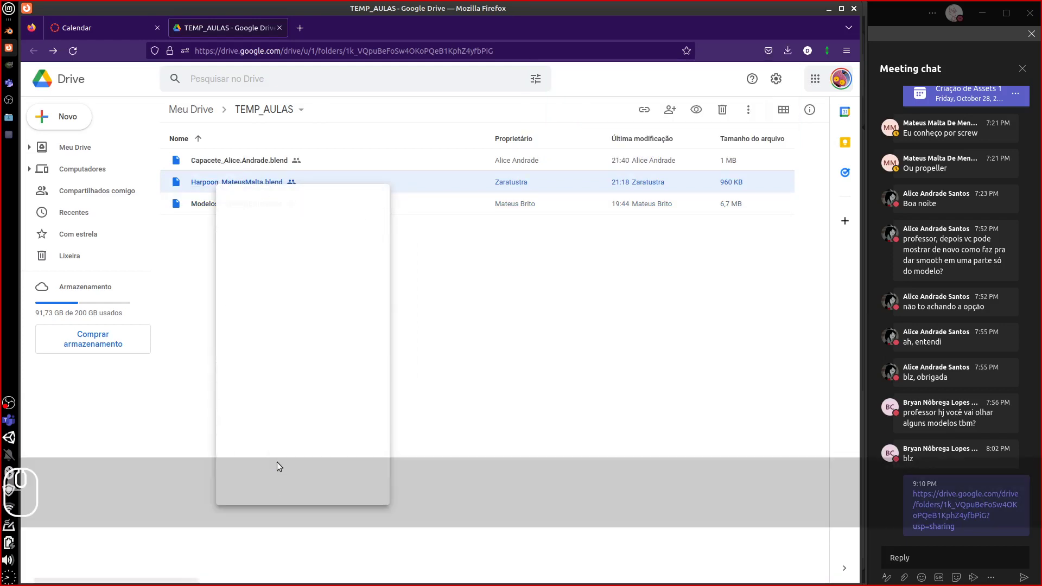
pyautogui.rightClick(254, 159)
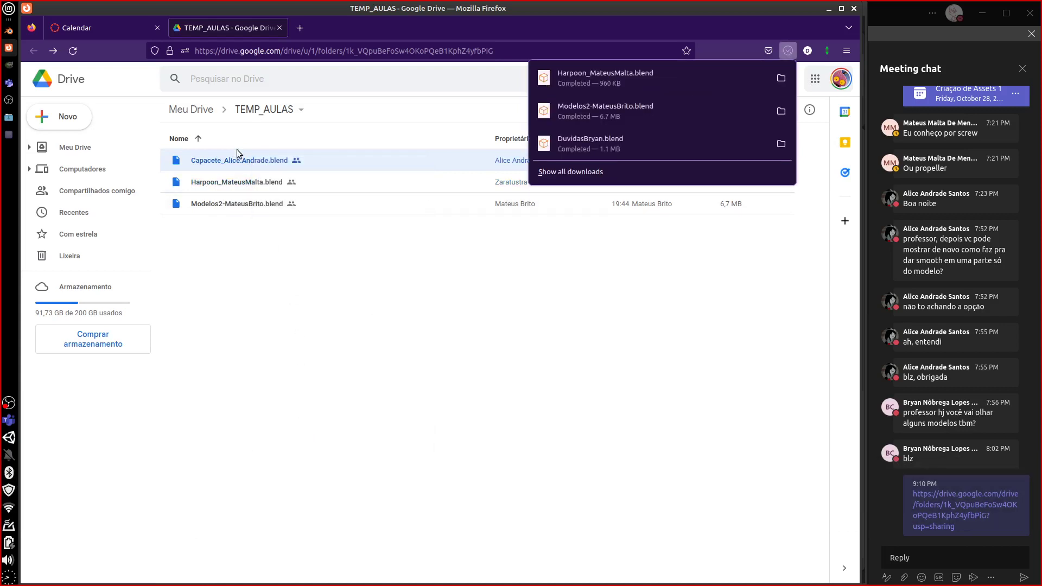
pyautogui.click(233, 159)
pyautogui.rightClick(233, 160)
pyautogui.click(277, 438)
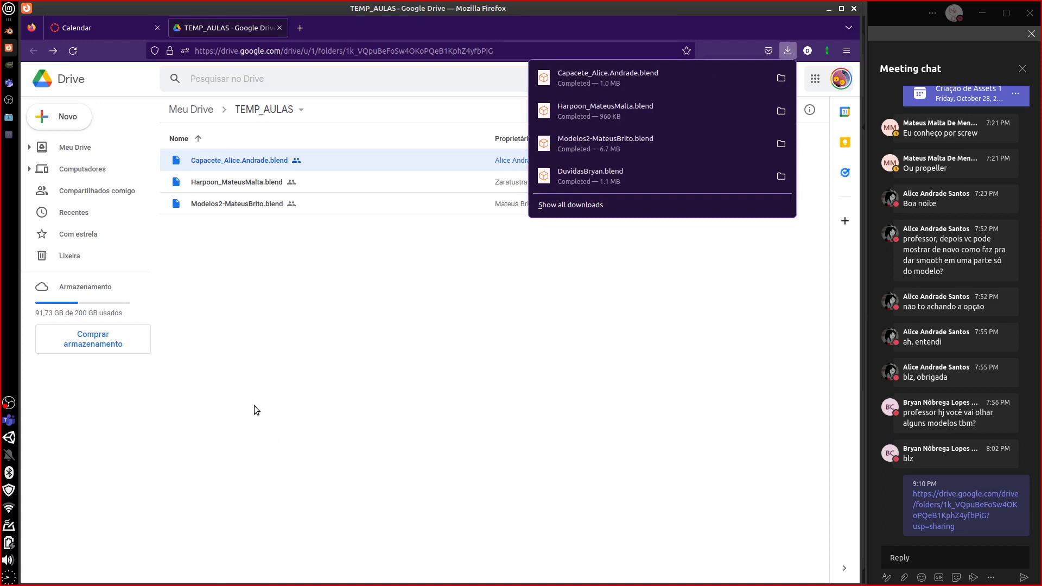
pyautogui.click(343, 381)
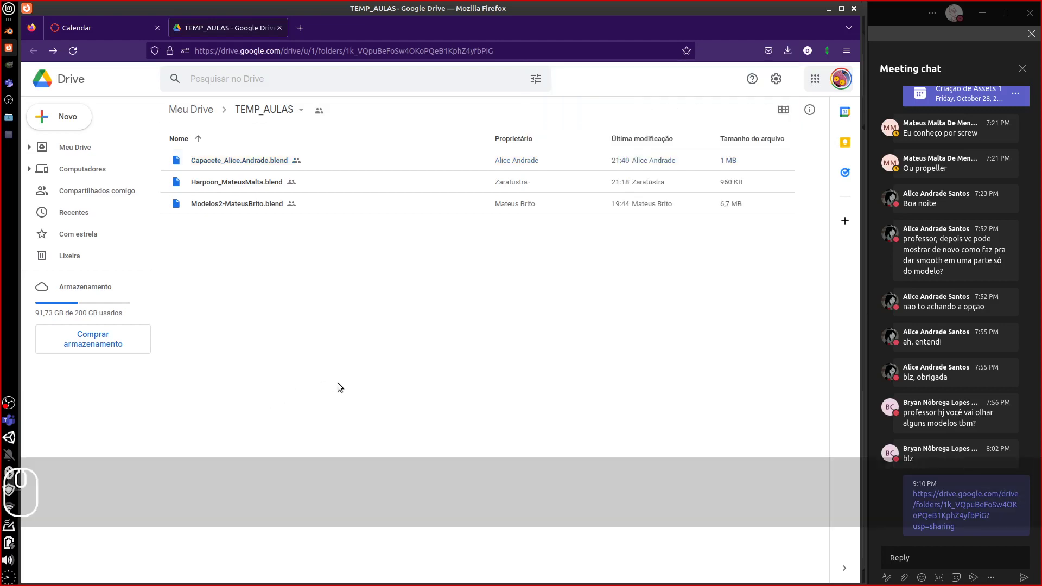
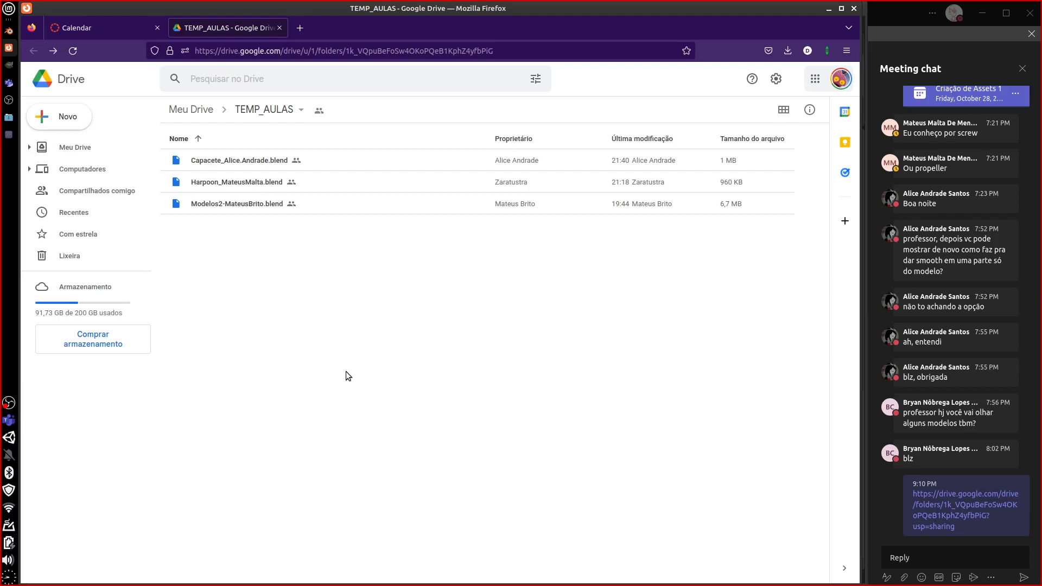
# - Switch from Firefox to the Blender window showing the leaf plane
pyautogui.hotkey('alt', 'Tab')
pyautogui.hotkey('alt', 'Tab')
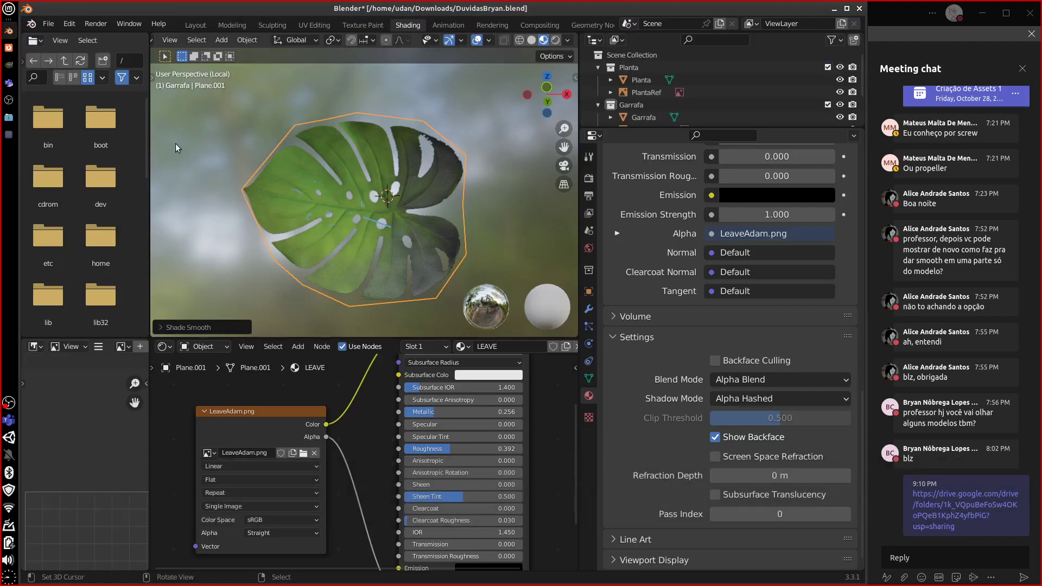
pyautogui.click(48, 24)
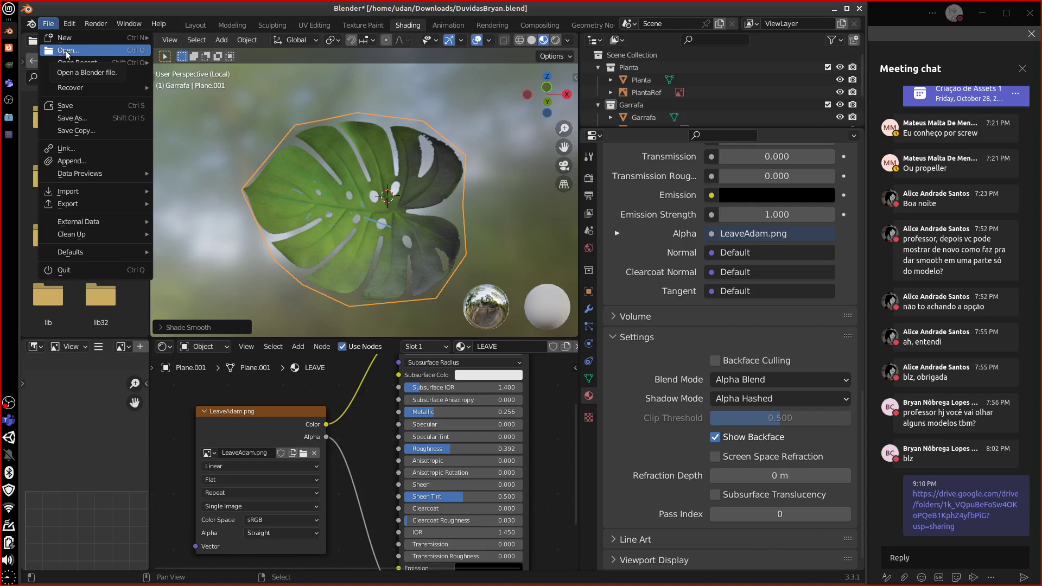
pyautogui.click(48, 24)
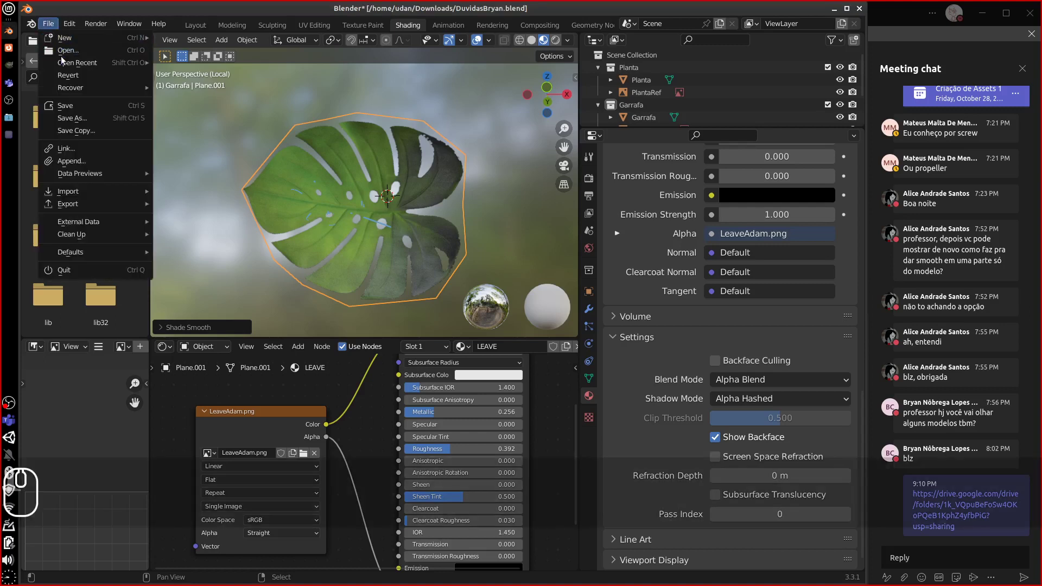
pyautogui.moveTo(64, 64)
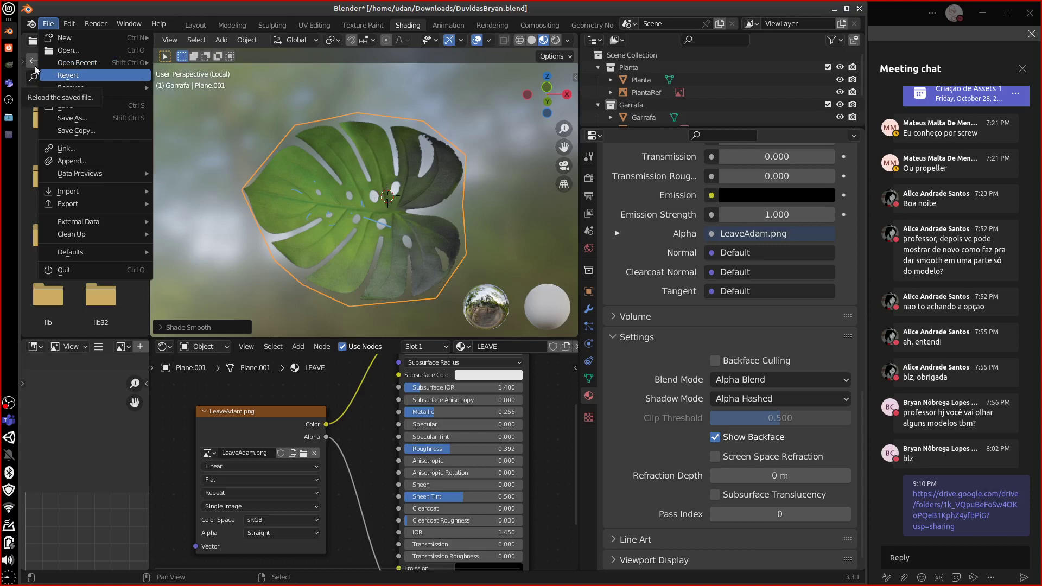
pyautogui.click(68, 50)
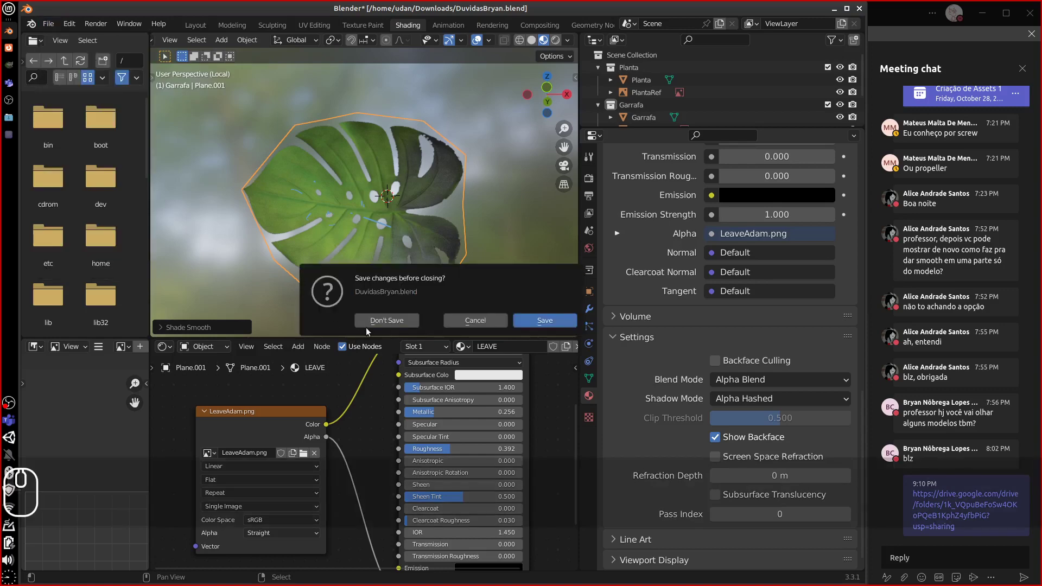
pyautogui.click(366, 326)
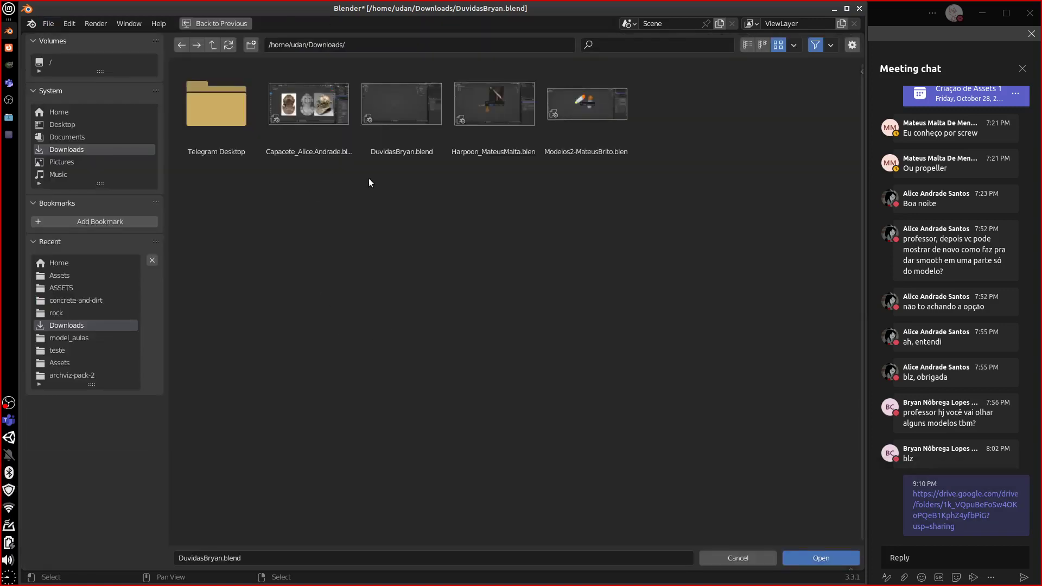
pyautogui.doubleClick(565, 152)
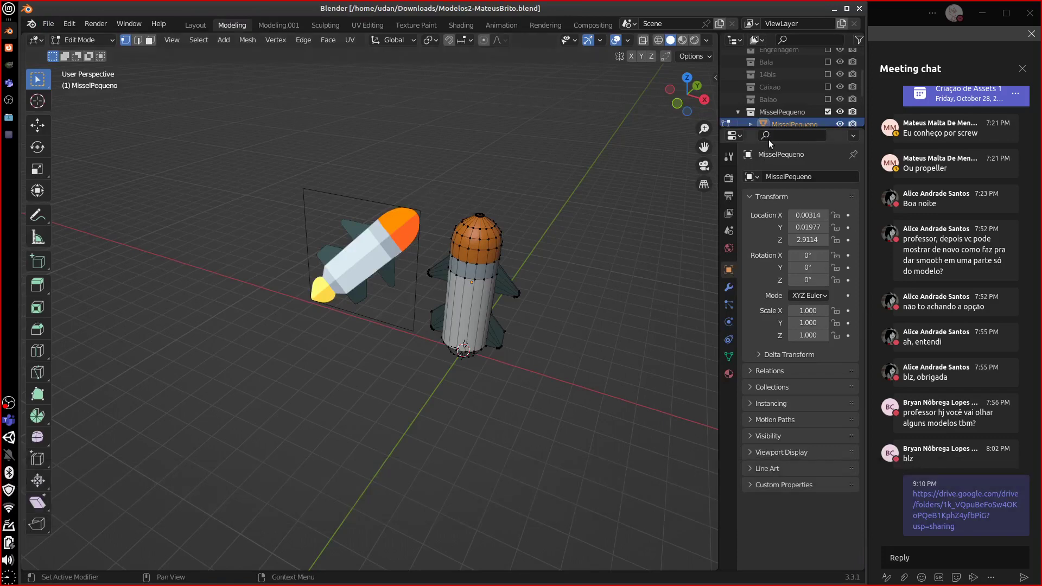
# - Exclude the MisselPequeno collection, include Balao, and inspect the balloon
pyautogui.moveTo(776, 127); pyautogui.dragTo(773, 235)
pyautogui.moveTo(506, 355); pyautogui.dragTo(319, 358, button='middle')
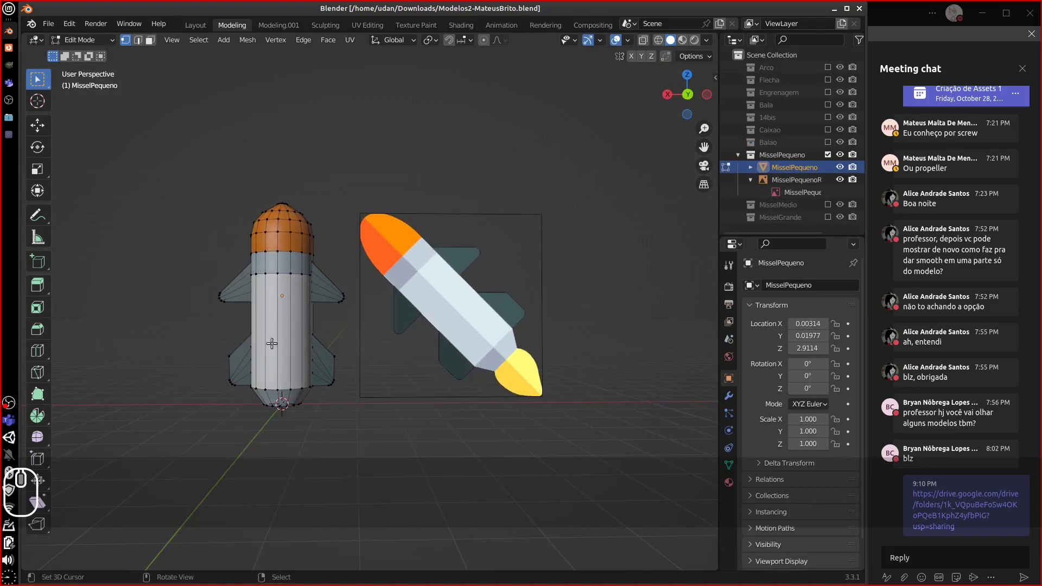
pyautogui.click(827, 155)
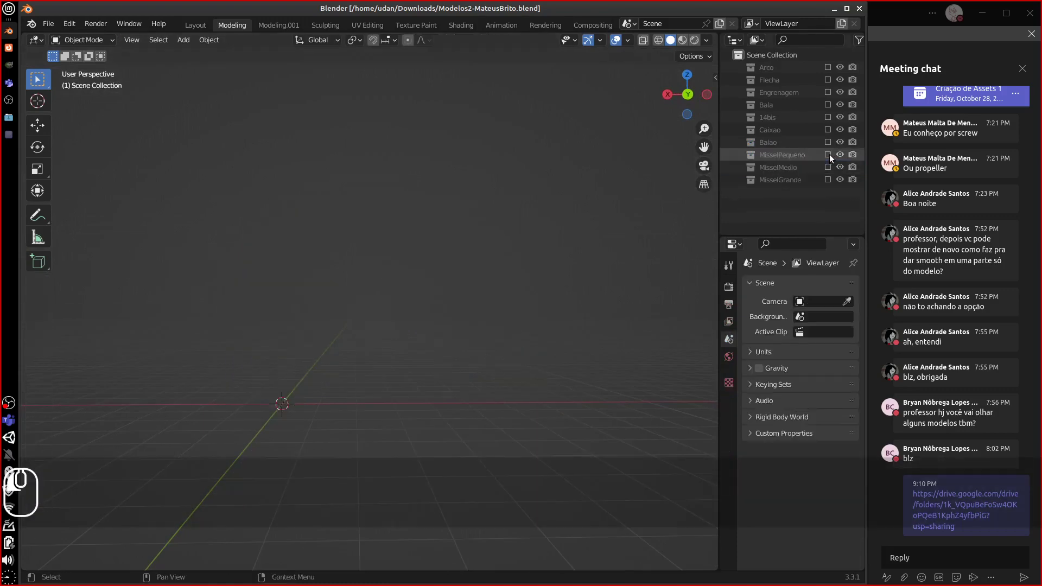
pyautogui.click(828, 142)
pyautogui.click(781, 155)
pyautogui.moveTo(389, 286); pyautogui.dragTo(285, 308, button='middle')
pyautogui.press('KP_Subtract')
pyautogui.press('KP_Subtract')
pyautogui.press('KP_Subtract')
pyautogui.press('KP_Subtract')
pyautogui.press('KP_Subtract')
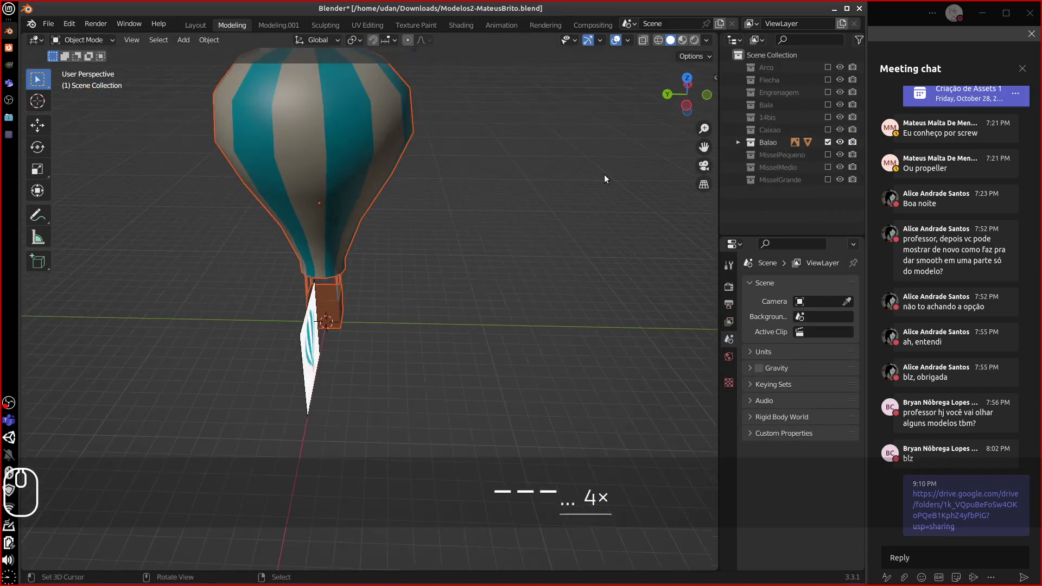
# - Swap Balao for the Caixao collection and inspect the coffin mesh in Edit Mode
pyautogui.click(828, 130)
pyautogui.click(828, 142)
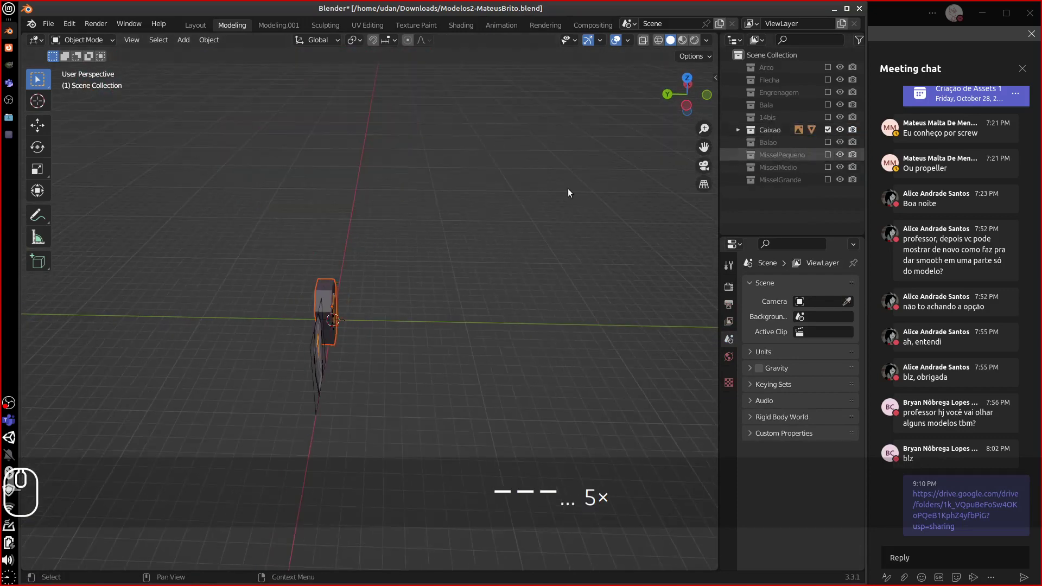
pyautogui.moveTo(568, 188); pyautogui.dragTo(372, 265, button='middle')
pyautogui.press('=')
pyautogui.press('=')
pyautogui.press('=')
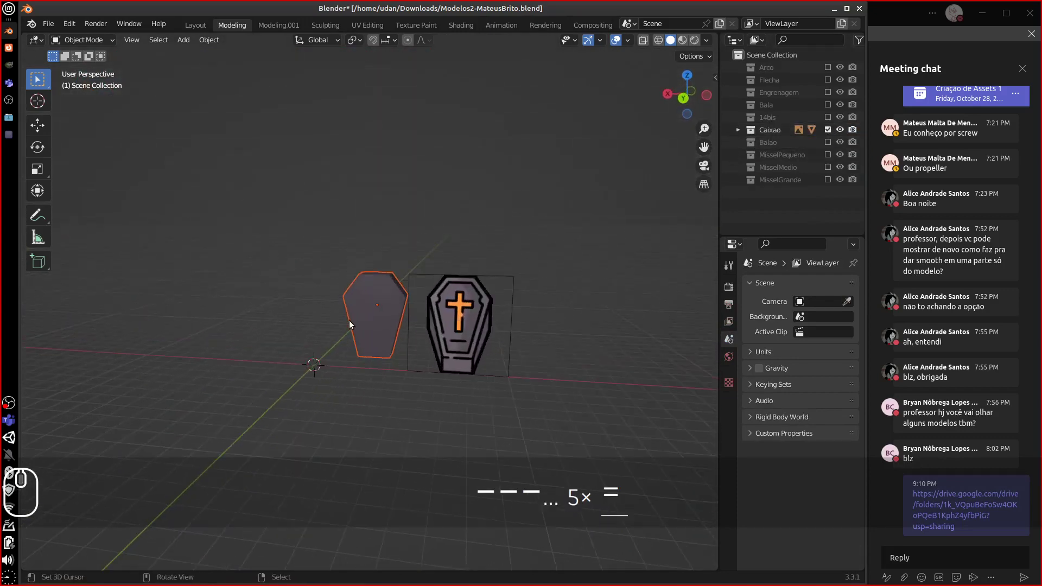
pyautogui.moveTo(376, 314); pyautogui.dragTo(349, 285, button='middle')
pyautogui.click(304, 310)
pyautogui.press('Tab')
pyautogui.press('=')
pyautogui.press('=')
pyautogui.press('=')
pyautogui.press('=')
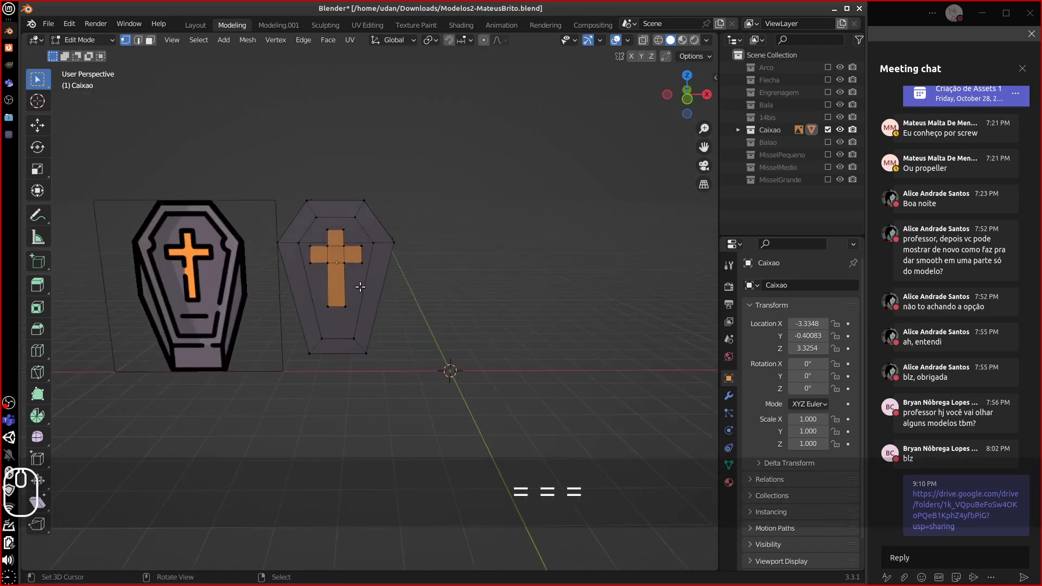
pyautogui.press('=')
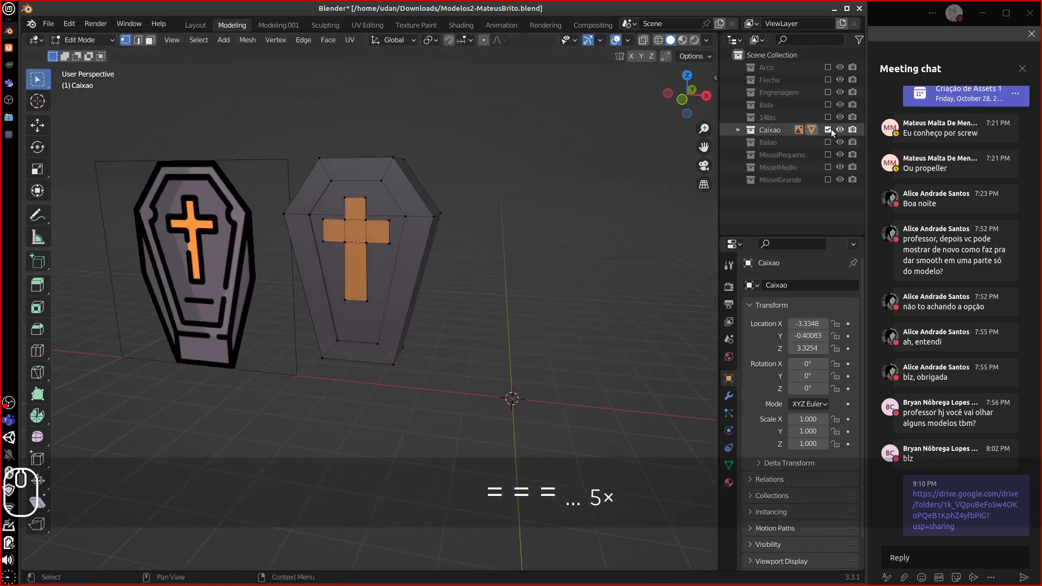
# - Show only the 14bis collection, select the airplane, and preview its materials
pyautogui.click(827, 129)
pyautogui.click(827, 117)
pyautogui.moveTo(559, 191)
pyautogui.mouseDown(button='middle')
pyautogui.moveTo(500, 291)
pyautogui.moveTo(463, 297)
pyautogui.moveTo(477, 279)
pyautogui.moveTo(399, 289)
pyautogui.moveTo(428, 272)
pyautogui.moveTo(458, 296)
pyautogui.moveTo(492, 285)
pyautogui.moveTo(543, 228)
pyautogui.mouseUp(button='middle')
pyautogui.click(430, 271)
pyautogui.click(682, 40)
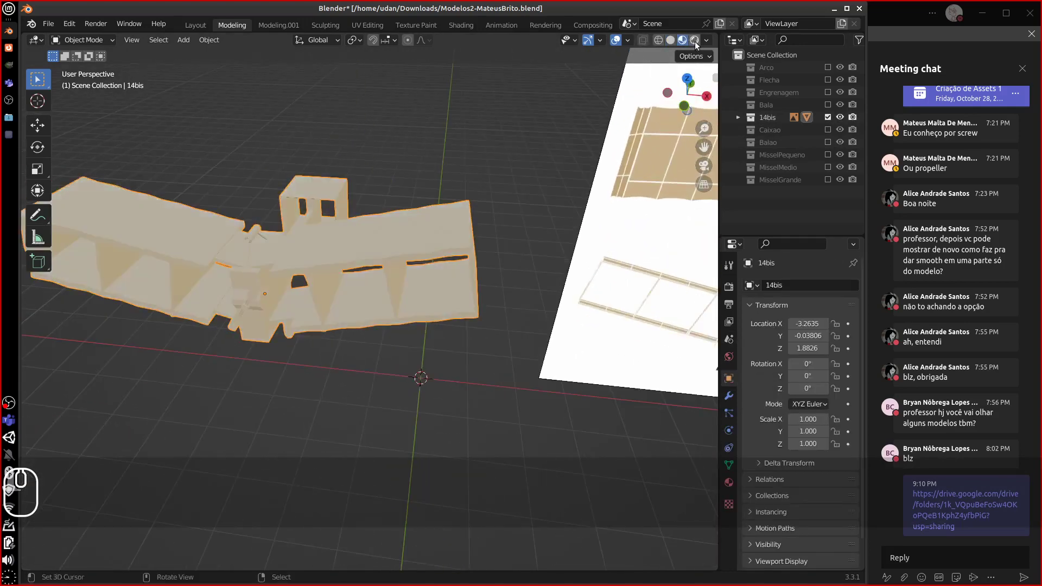
# - Set Solid shading with Flat lighting and orbit and zoom around the 14bis
pyautogui.click(699, 42)
pyautogui.click(671, 41)
pyautogui.click(705, 41)
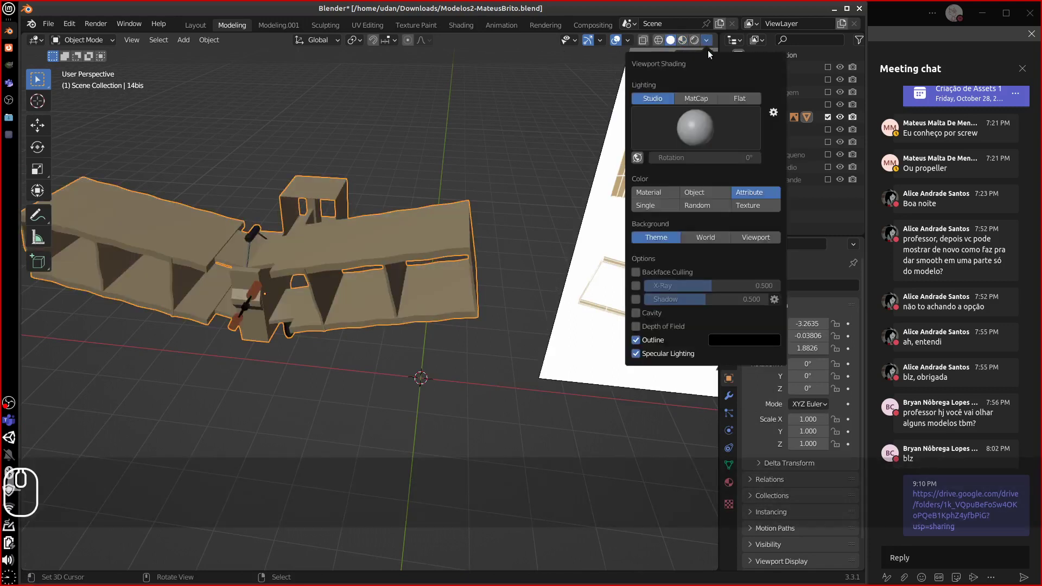
pyautogui.click(741, 98)
pyautogui.moveTo(302, 265)
pyautogui.mouseDown(button='middle')
pyautogui.moveTo(213, 230)
pyautogui.moveTo(372, 244)
pyautogui.moveTo(288, 218)
pyautogui.moveTo(262, 253)
pyautogui.moveTo(252, 235)
pyautogui.moveTo(313, 297)
pyautogui.mouseUp(button='middle')
pyautogui.scroll(7, 313, 298)
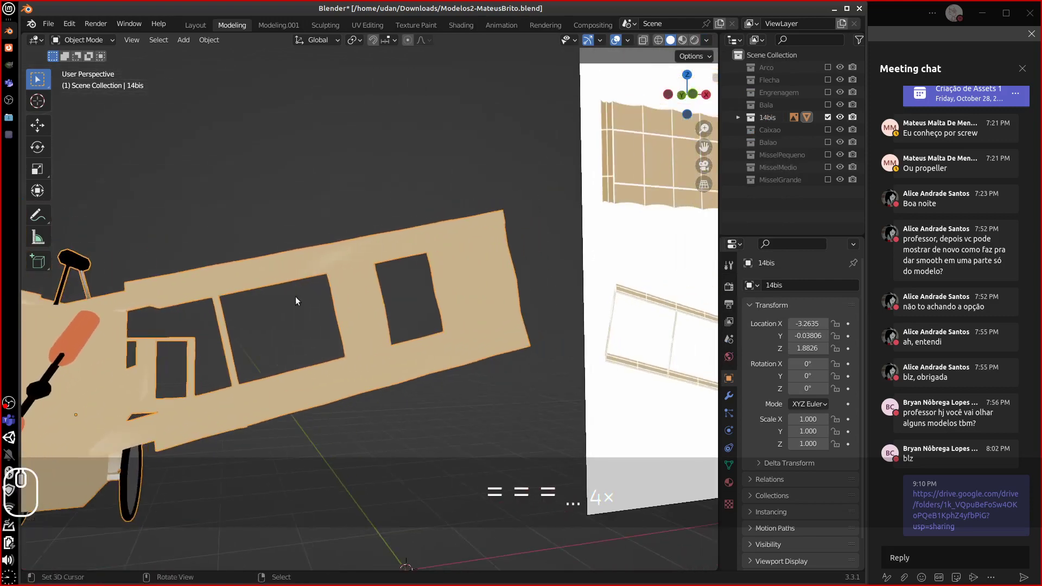
pyautogui.moveTo(426, 283); pyautogui.dragTo(326, 317, button='middle')
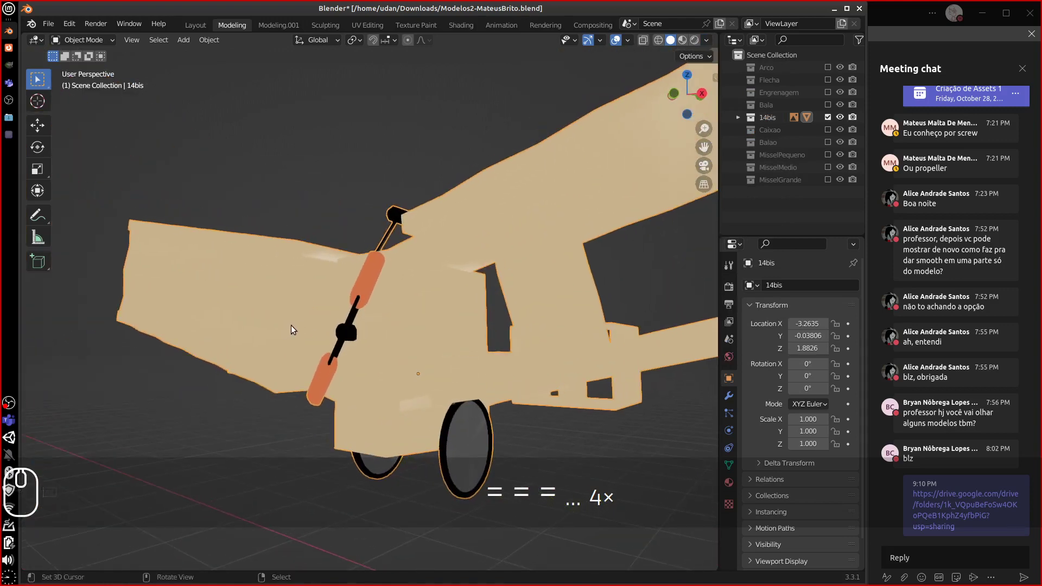
pyautogui.click(90, 41)
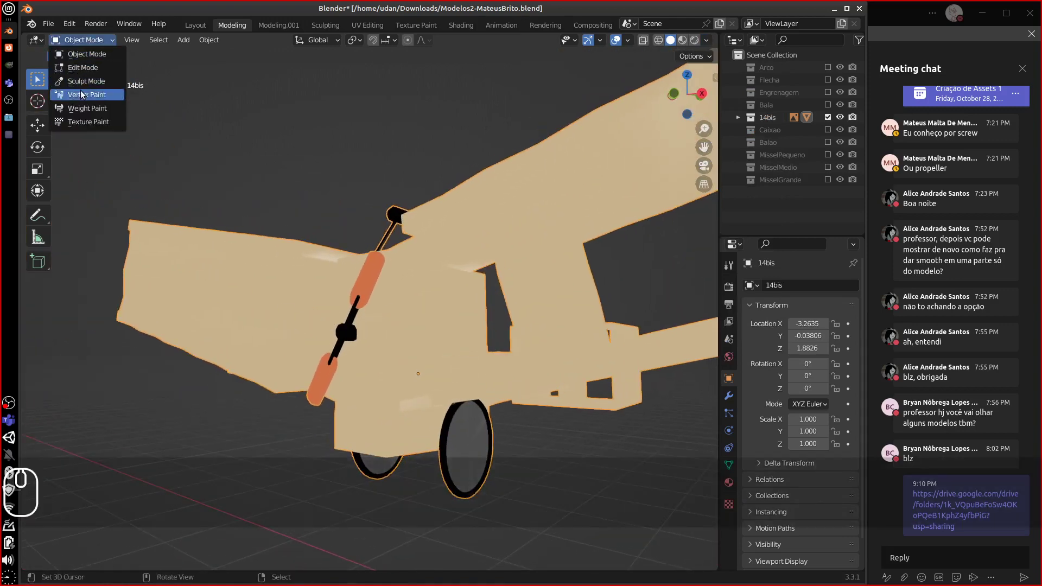
# - Enter Vertex Paint and try Dirty Vertex Colors on the 14bis, then undo it
pyautogui.click(86, 95)
pyautogui.moveTo(104, 122); pyautogui.dragTo(153, 80, button='middle')
pyautogui.click(213, 40)
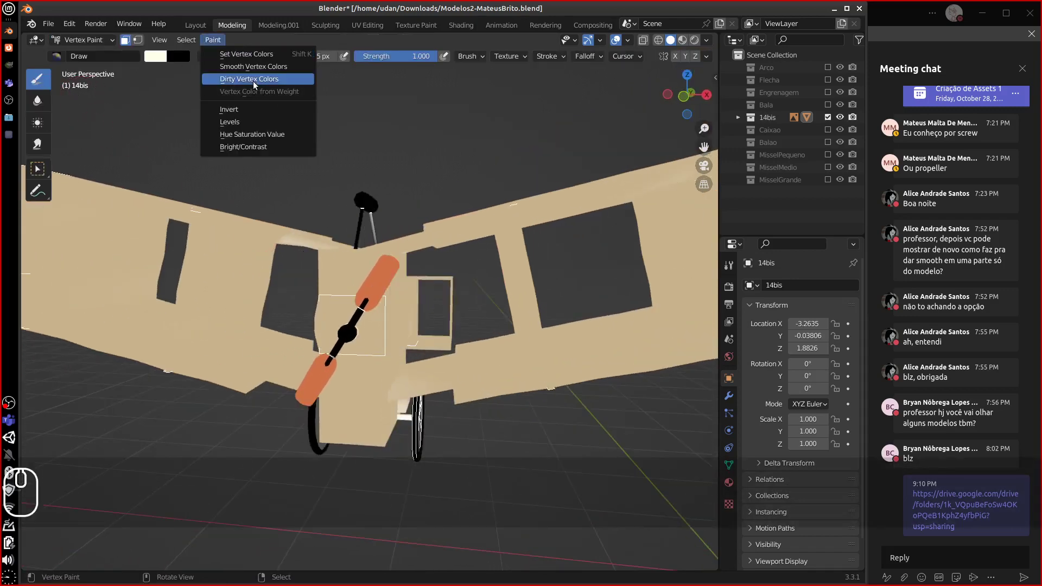
pyautogui.click(255, 79)
pyautogui.moveTo(299, 190)
pyautogui.mouseDown(button='middle')
pyautogui.moveTo(402, 289)
pyautogui.moveTo(410, 253)
pyautogui.moveTo(390, 278)
pyautogui.mouseUp(button='middle')
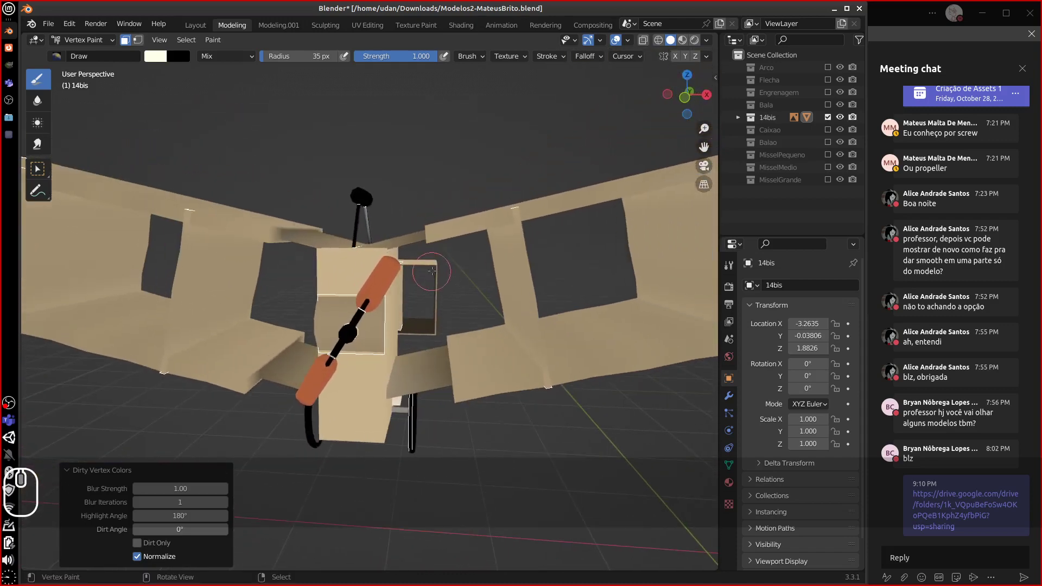
pyautogui.hotkey('ctrl', 'z')
# - Mask the four faces of the lower inner wing panel for painting
pyautogui.moveTo(205, 294); pyautogui.dragTo(184, 329, button='middle')
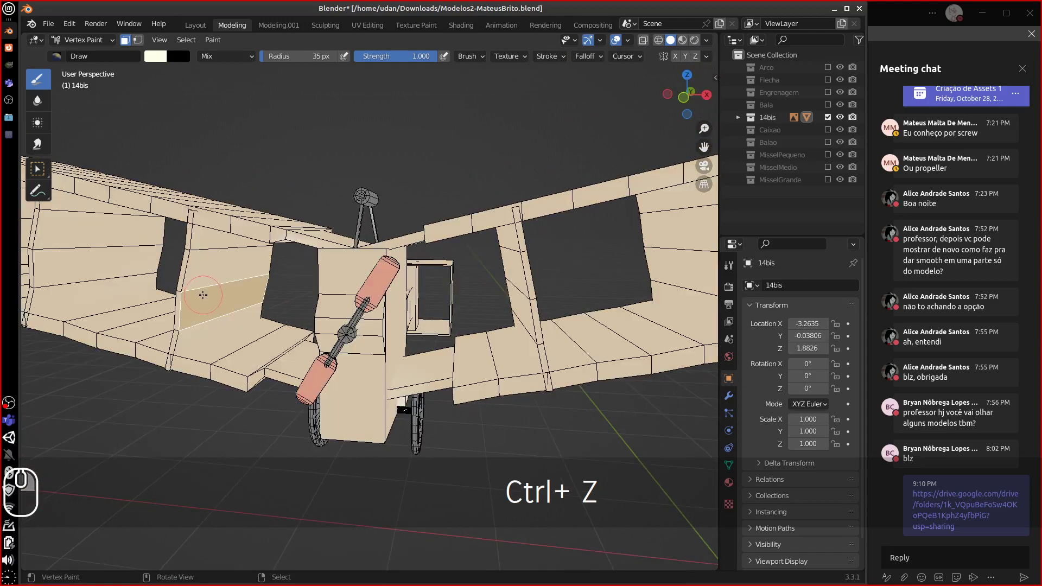
pyautogui.rightClick(182, 337)
pyautogui.keyDown('shift'); pyautogui.rightClick(191, 308); pyautogui.keyUp('shift')
pyautogui.keyDown('shift'); pyautogui.rightClick(199, 274); pyautogui.keyUp('shift')
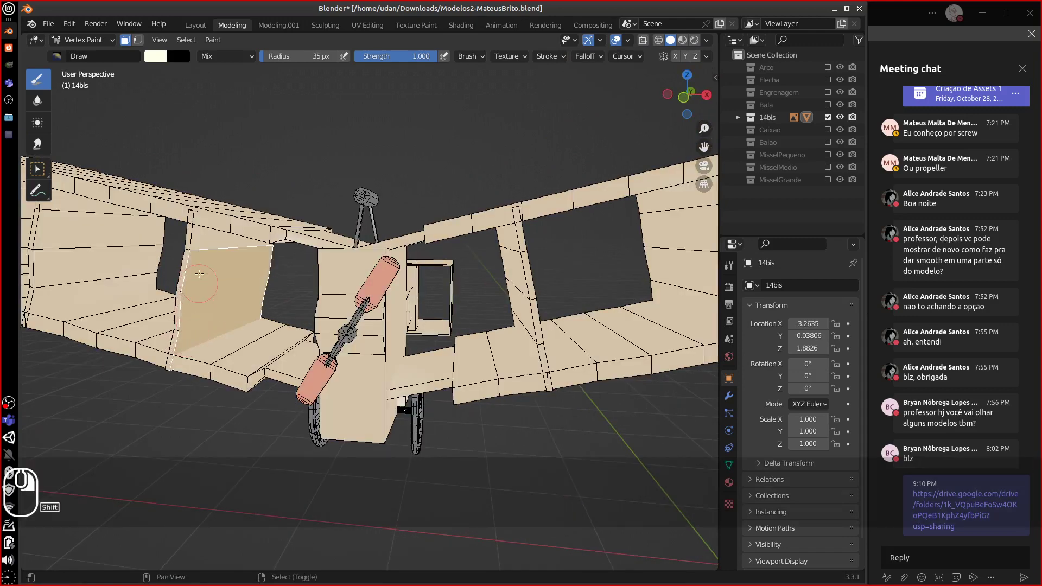
pyautogui.keyDown('shift'); pyautogui.rightClick(206, 247); pyautogui.keyUp('shift')
pyautogui.moveTo(208, 254); pyautogui.dragTo(193, 171, button='middle')
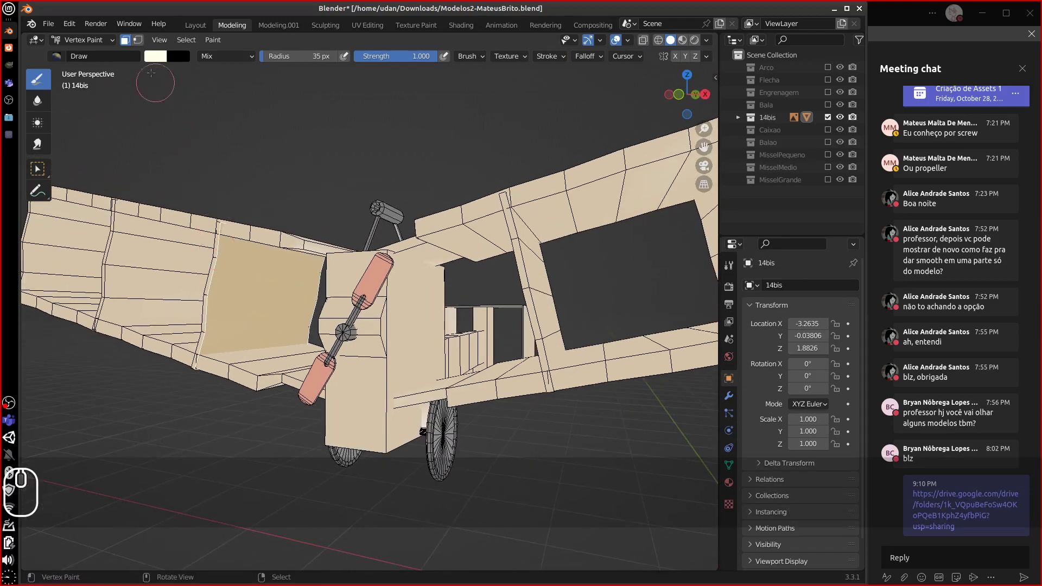
# - Eyedrop the wing's tan, darken it, and paint the masked panel brown
pyautogui.click(155, 56)
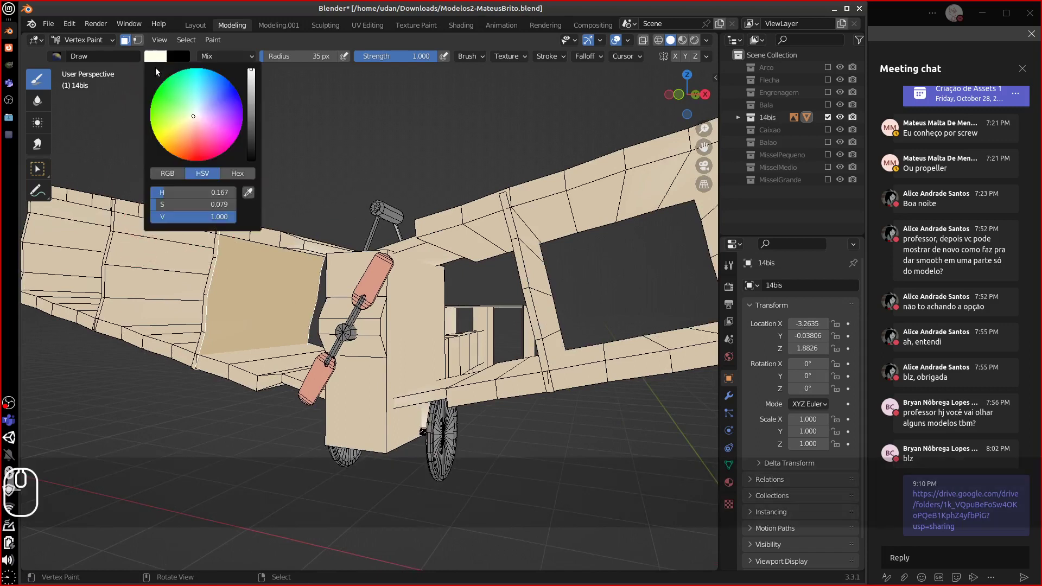
pyautogui.click(248, 192)
pyautogui.click(242, 262)
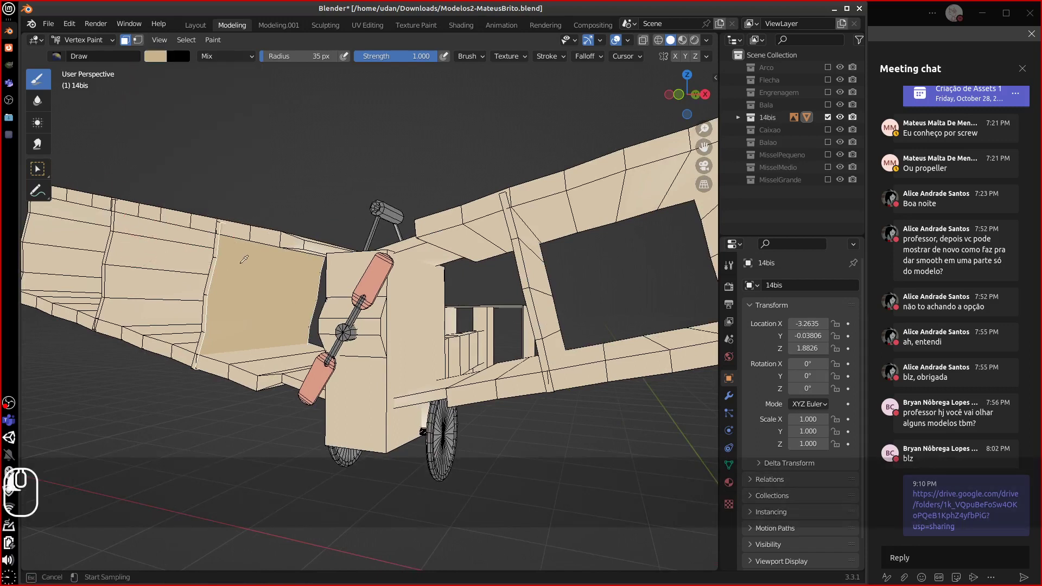
pyautogui.click(163, 53)
pyautogui.moveTo(253, 81); pyautogui.dragTo(250, 111)
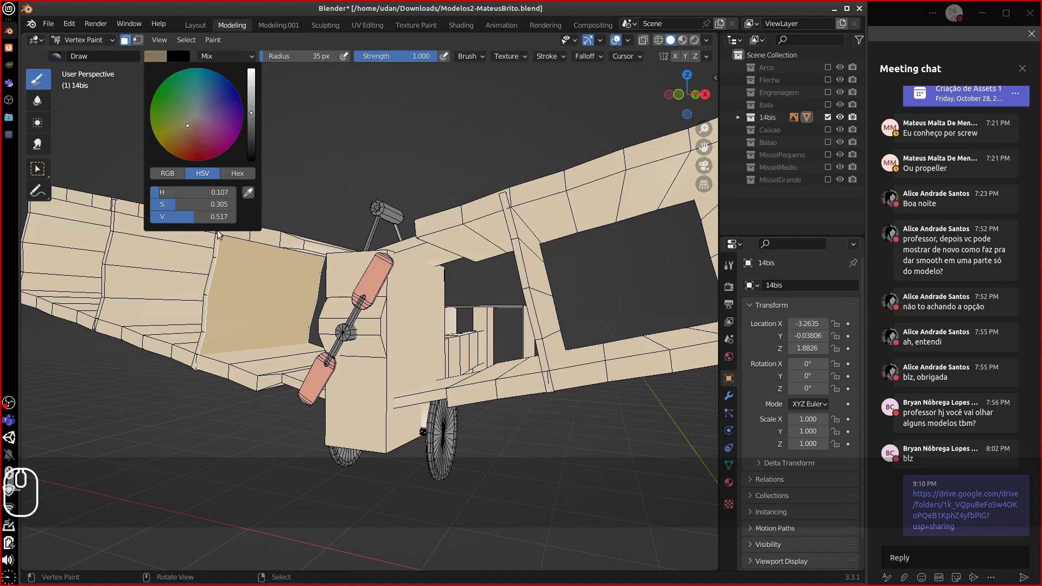
pyautogui.moveTo(232, 245)
pyautogui.mouseDown()
pyautogui.moveTo(289, 270)
pyautogui.moveTo(206, 312)
pyautogui.moveTo(277, 317)
pyautogui.moveTo(332, 299)
pyautogui.moveTo(319, 330)
pyautogui.moveTo(172, 363)
pyautogui.moveTo(232, 251)
pyautogui.moveTo(335, 264)
pyautogui.mouseUp()
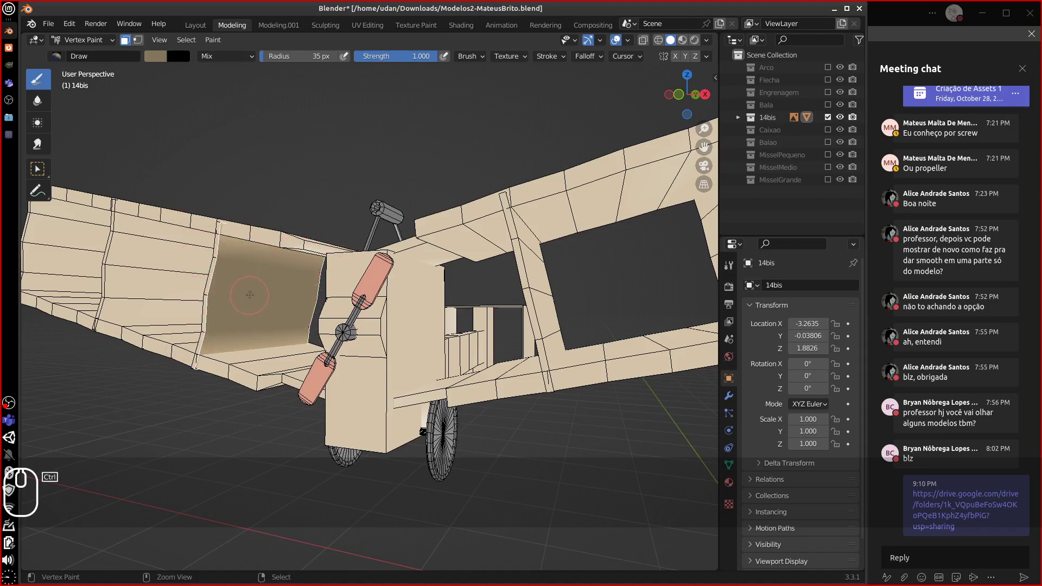
# - Invert the selection, hide other faces, and paint the panel's lower part darker tan
pyautogui.hotkey('ctrl', 'i')
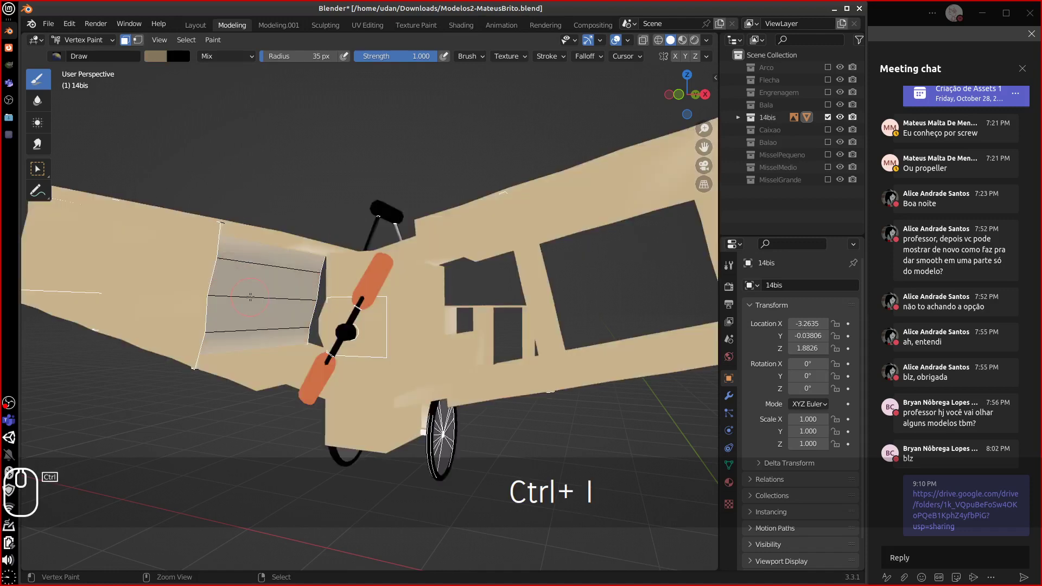
pyautogui.press('h')
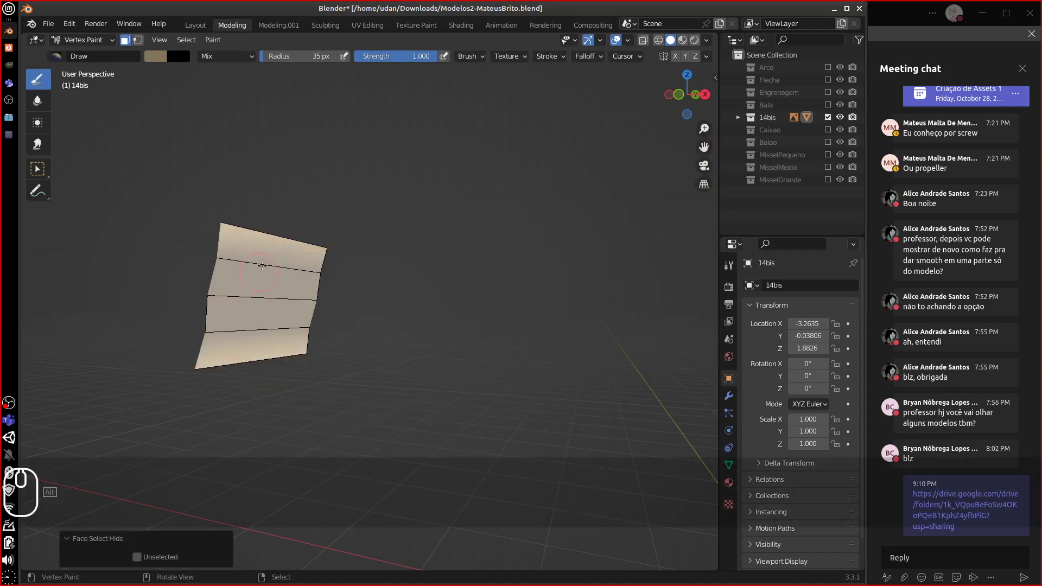
pyautogui.keyDown('shift'); pyautogui.click(266, 247); pyautogui.keyUp('shift')
pyautogui.keyDown('shift'); pyautogui.click(250, 348); pyautogui.keyUp('shift')
pyautogui.keyDown('shift'); pyautogui.click(243, 316); pyautogui.keyUp('shift')
pyautogui.keyDown('shift'); pyautogui.click(263, 278); pyautogui.keyUp('shift')
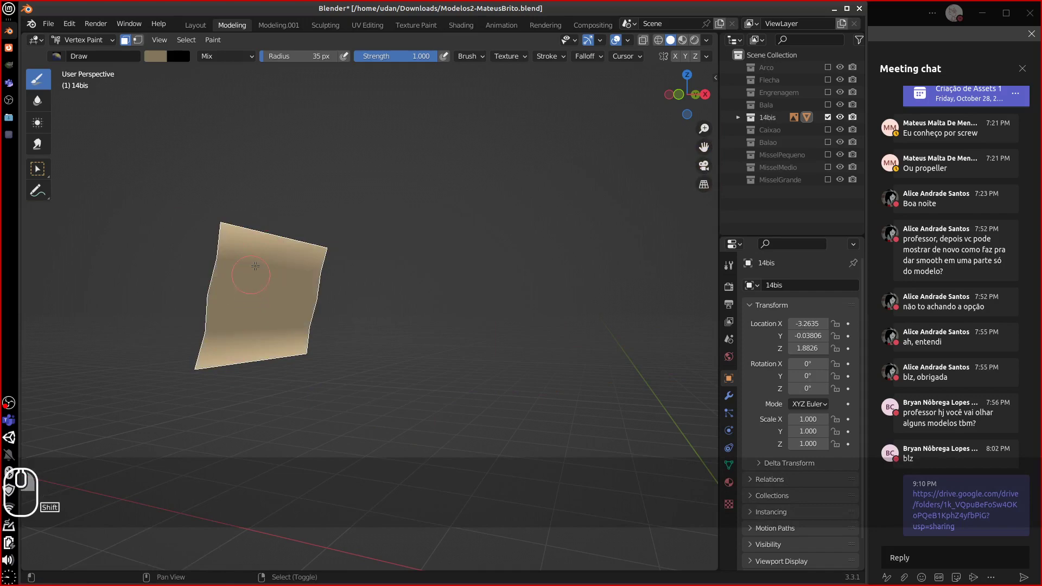
pyautogui.moveTo(137, 310)
pyautogui.mouseDown()
pyautogui.moveTo(191, 367)
pyautogui.moveTo(326, 352)
pyautogui.mouseUp()
pyautogui.hotkey('alt', 'h')
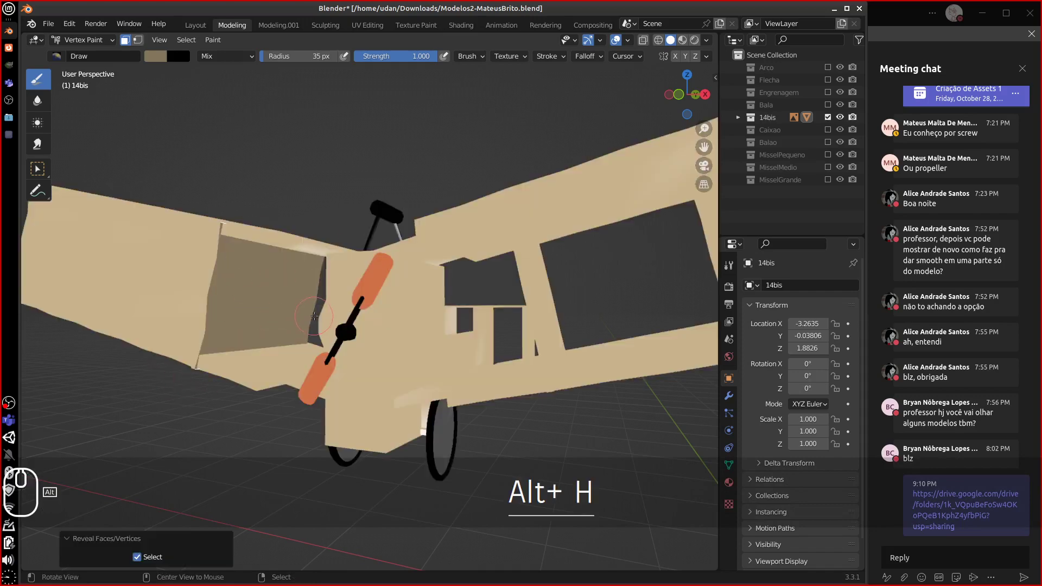
# - Inspect the plane from several sides, then undo the panel painting
pyautogui.moveTo(270, 304)
pyautogui.mouseDown(button='middle')
pyautogui.moveTo(317, 305)
pyautogui.moveTo(260, 293)
pyautogui.mouseUp(button='middle')
pyautogui.scroll(-6, 301, 303)
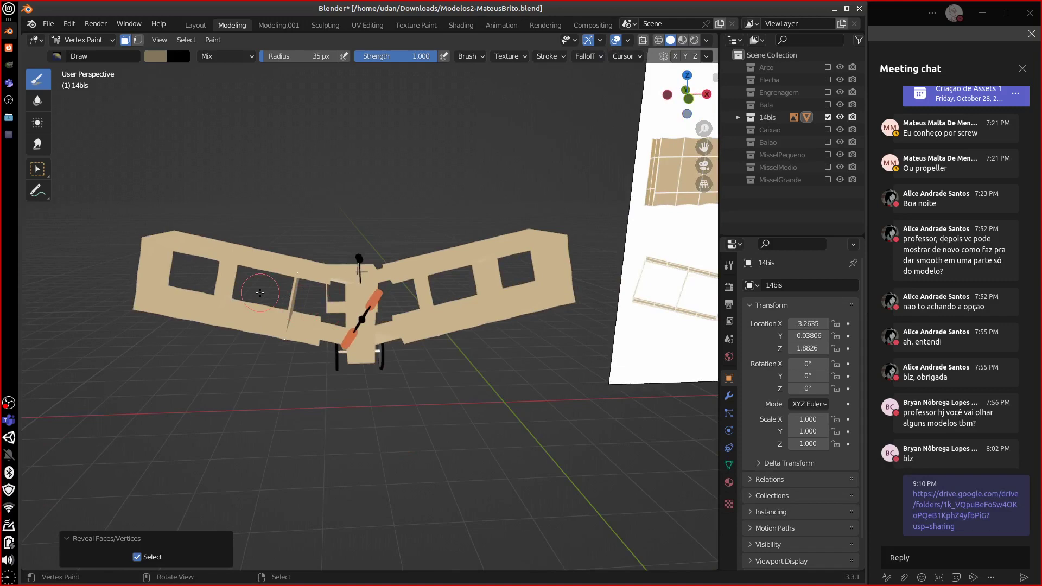
pyautogui.moveTo(268, 403); pyautogui.dragTo(389, 363, button='middle')
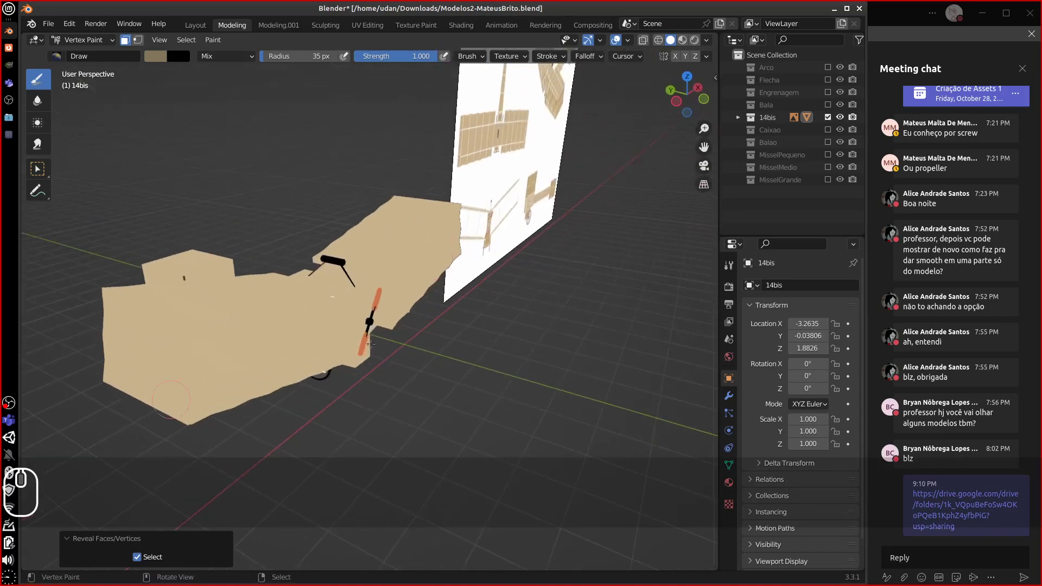
pyautogui.moveTo(377, 302); pyautogui.dragTo(239, 298, button='middle')
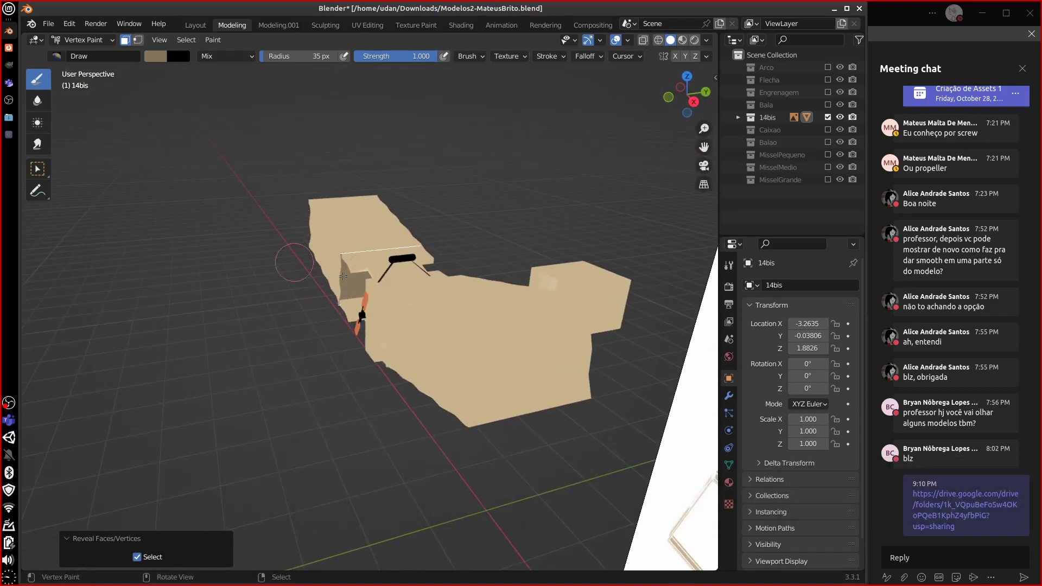
pyautogui.moveTo(340, 268); pyautogui.dragTo(363, 271, button='middle')
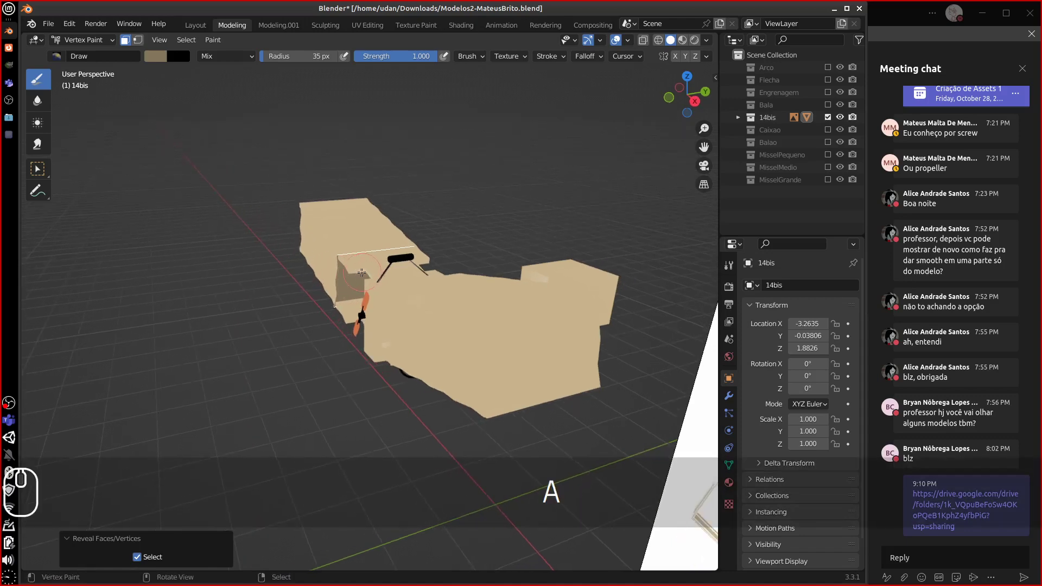
pyautogui.hotkey('ctrl', 'z')
pyautogui.hotkey('ctrl', 'z')
pyautogui.hotkey('ctrl', 'z')
pyautogui.hotkey('ctrl', 'z')
pyautogui.hotkey('ctrl', 'z')
pyautogui.hotkey('ctrl', 'z')
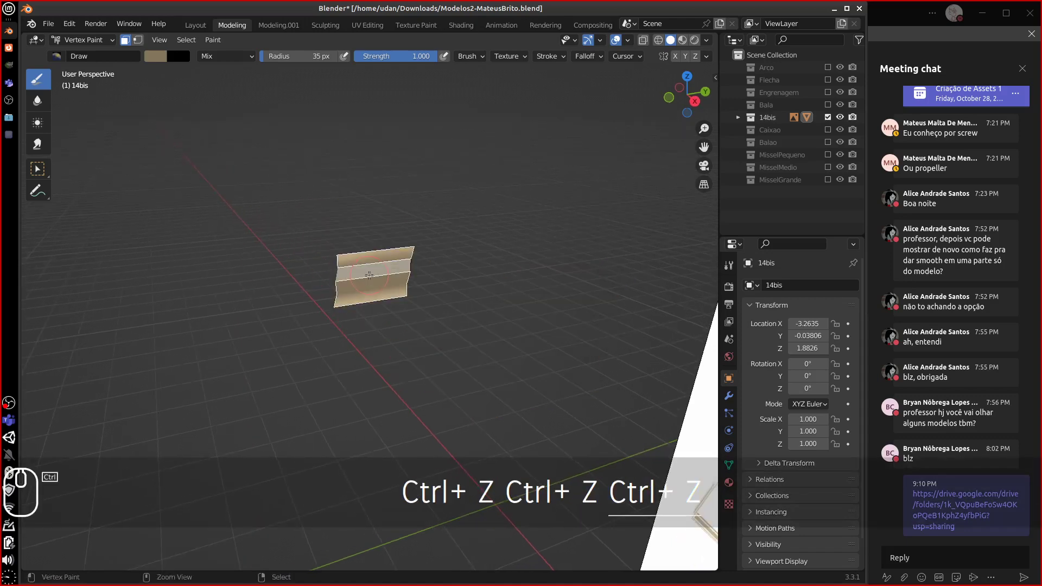
pyautogui.hotkey('ctrl', 'z')
pyautogui.hotkey('ctrl', 'z')
pyautogui.hotkey('ctrl', 'z')
pyautogui.hotkey('ctrl', 'z')
pyautogui.hotkey('ctrl', 'z')
pyautogui.hotkey('ctrl', 'z')
pyautogui.hotkey('ctrl', 'z')
pyautogui.hotkey('ctrl', 'z')
pyautogui.hotkey('ctrl', 'z')
pyautogui.hotkey('ctrl', 'z')
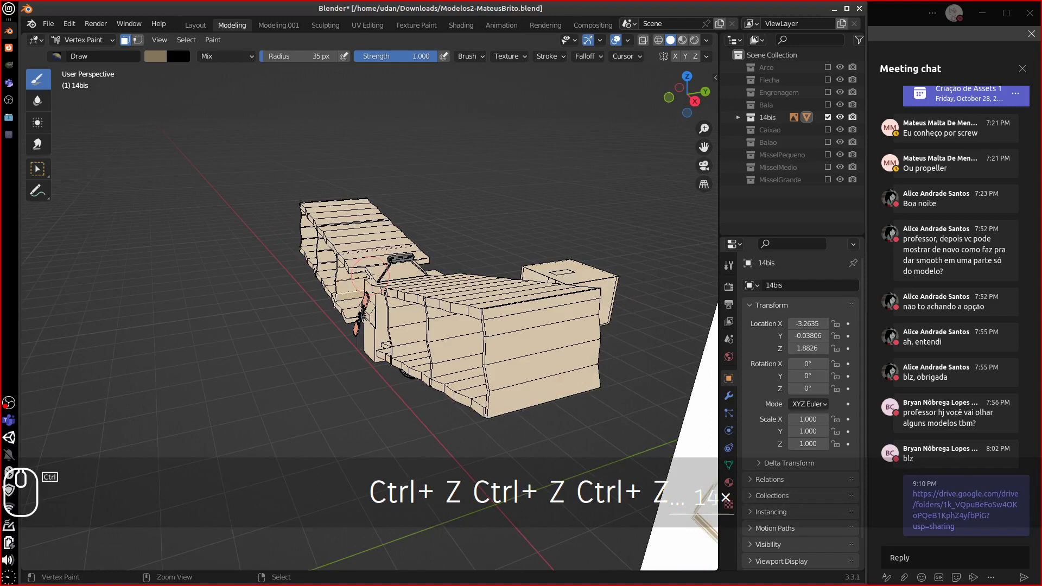
pyautogui.hotkey('ctrl', 'z')
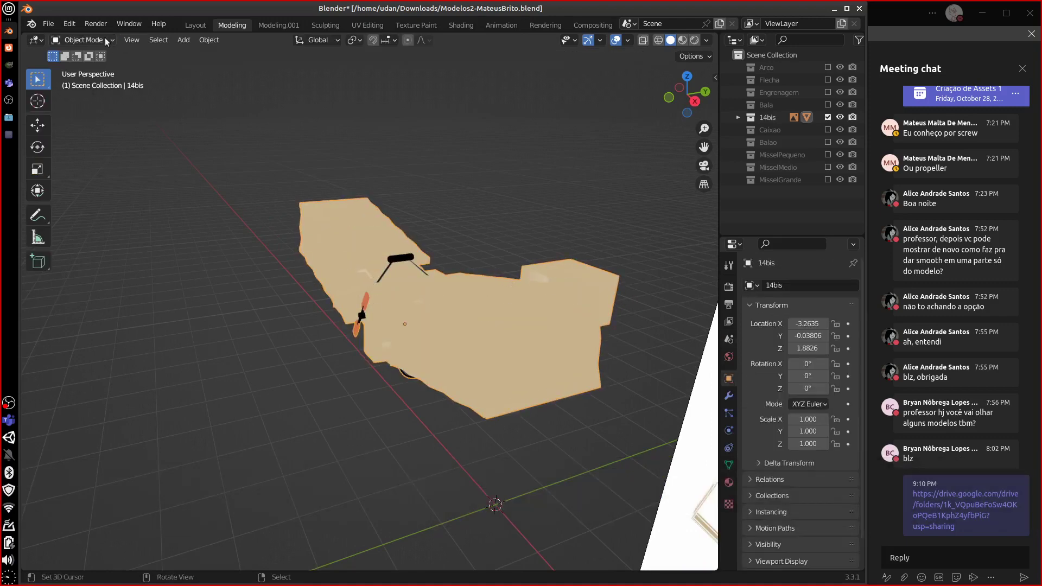
# - Switch the 14bis to Vertex Paint and apply Dirty Vertex Colors, then orbit above it
pyautogui.click(105, 40)
pyautogui.click(86, 94)
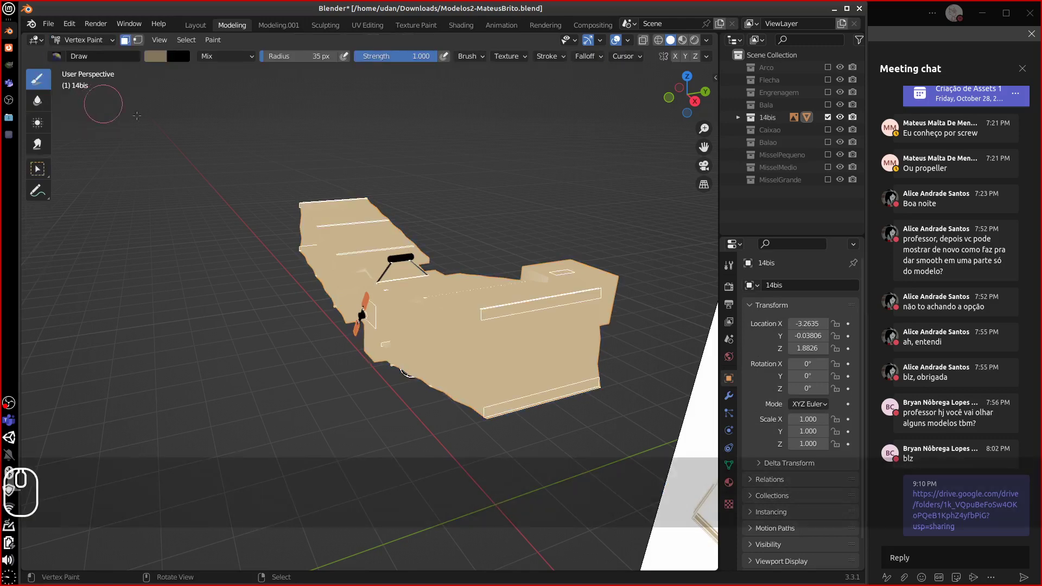
pyautogui.click(213, 39)
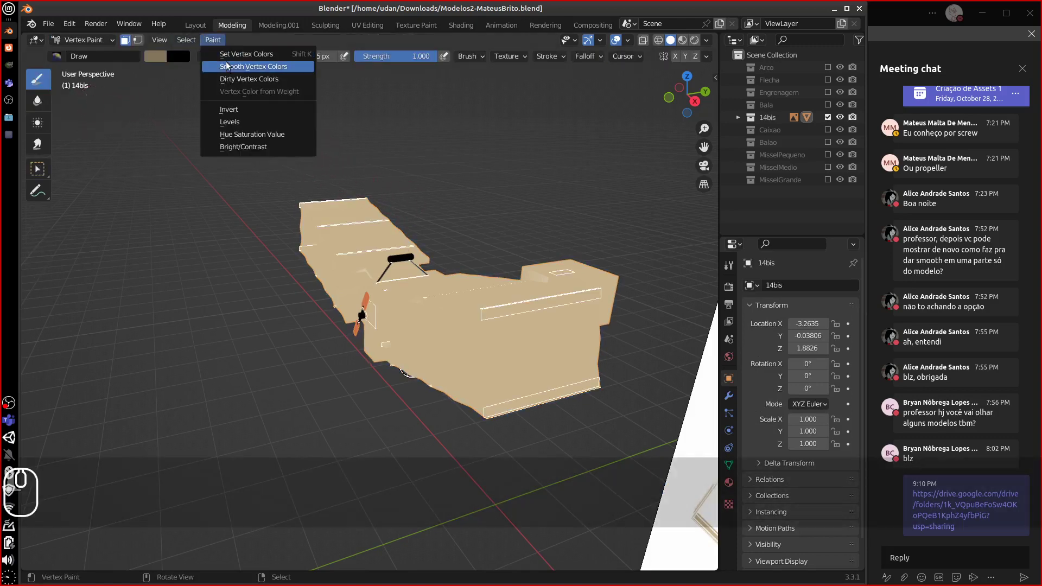
pyautogui.click(239, 79)
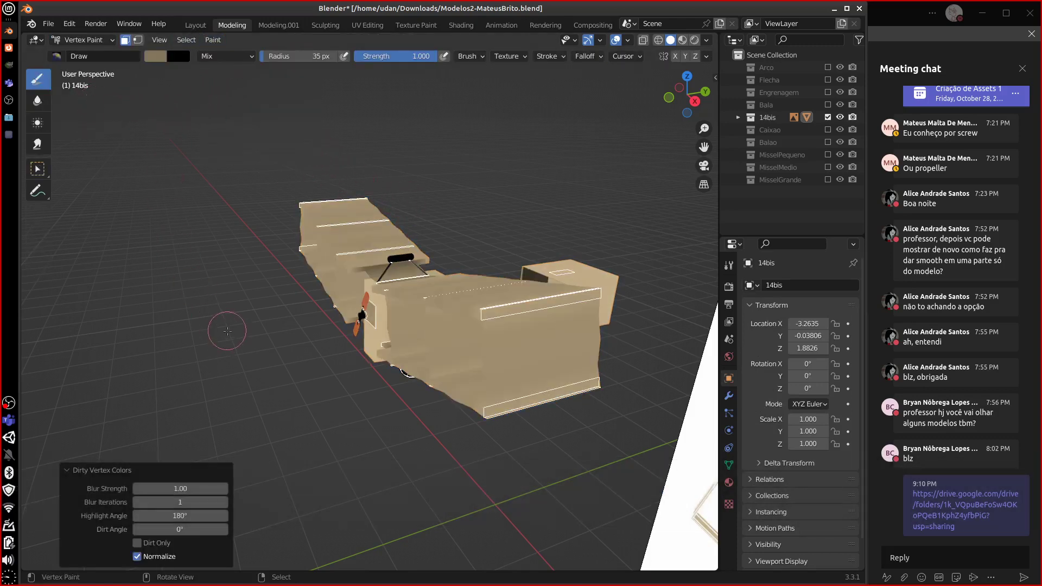
pyautogui.press('Tab')
pyautogui.press('Tab')
pyautogui.moveTo(430, 320)
pyautogui.mouseDown(button='middle')
pyautogui.moveTo(462, 315)
pyautogui.moveTo(455, 321)
pyautogui.mouseUp(button='middle')
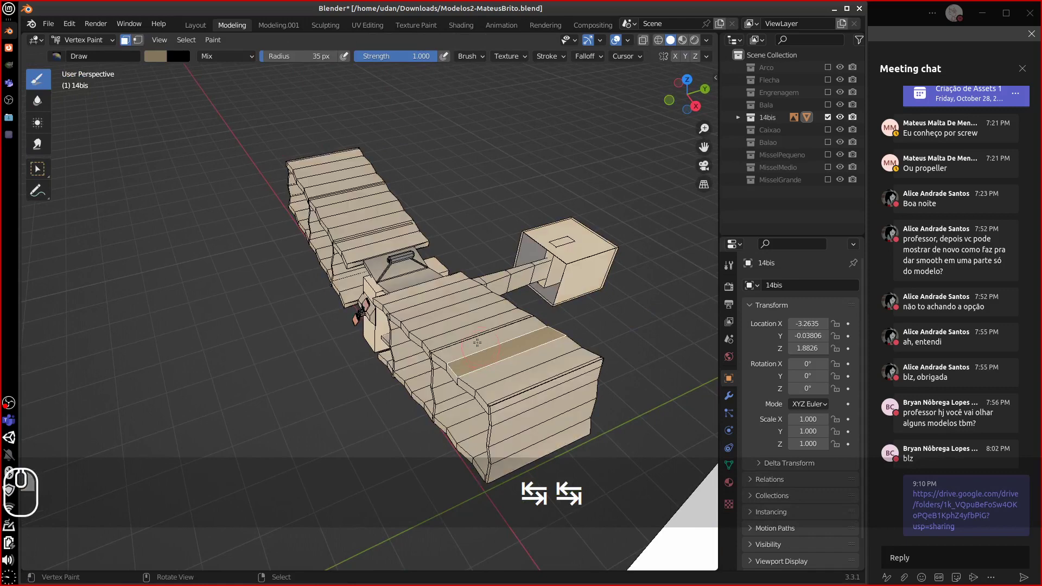
# - Mask the face loops along the fuselage top toward its near end
pyautogui.keyDown('alt'); pyautogui.click(498, 363); pyautogui.keyUp('alt')
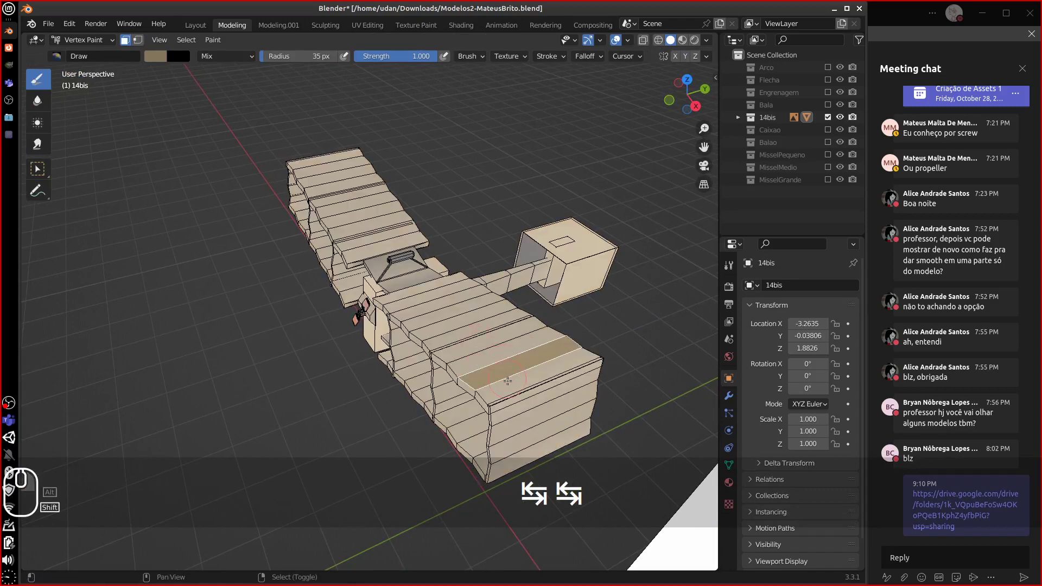
pyautogui.keyDown('alt'); pyautogui.keyDown('shift'); pyautogui.click(495, 362); pyautogui.keyUp('shift'); pyautogui.keyUp('alt')
pyautogui.keyDown('alt'); pyautogui.keyDown('shift'); pyautogui.click(466, 350); pyautogui.keyUp('shift'); pyautogui.keyUp('alt')
pyautogui.keyDown('alt'); pyautogui.keyDown('shift'); pyautogui.click(450, 338); pyautogui.keyUp('shift'); pyautogui.keyUp('alt')
pyautogui.keyDown('alt'); pyautogui.keyDown('shift'); pyautogui.click(443, 332); pyautogui.keyUp('shift'); pyautogui.keyUp('alt')
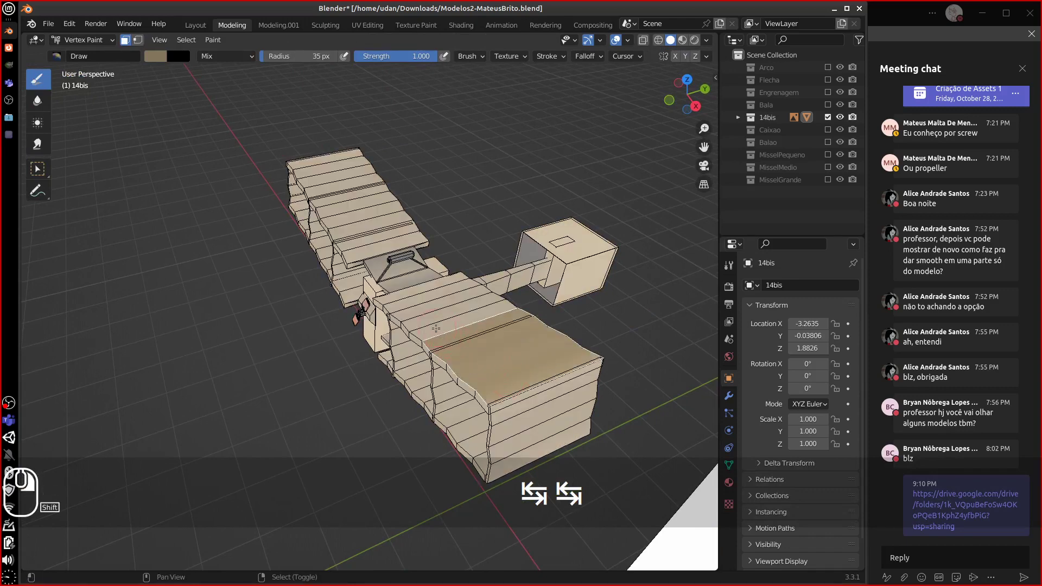
pyautogui.keyDown('alt'); pyautogui.keyDown('shift'); pyautogui.click(432, 324); pyautogui.keyUp('shift'); pyautogui.keyUp('alt')
pyautogui.keyDown('alt'); pyautogui.keyDown('shift'); pyautogui.click(422, 317); pyautogui.keyUp('shift'); pyautogui.keyUp('alt')
pyautogui.keyDown('alt'); pyautogui.keyDown('shift'); pyautogui.click(411, 307); pyautogui.keyUp('shift'); pyautogui.keyUp('alt')
pyautogui.keyDown('alt'); pyautogui.keyDown('shift'); pyautogui.click(399, 300); pyautogui.keyUp('shift'); pyautogui.keyUp('alt')
pyautogui.keyDown('alt'); pyautogui.keyDown('shift'); pyautogui.click(395, 298); pyautogui.keyUp('shift'); pyautogui.keyUp('alt')
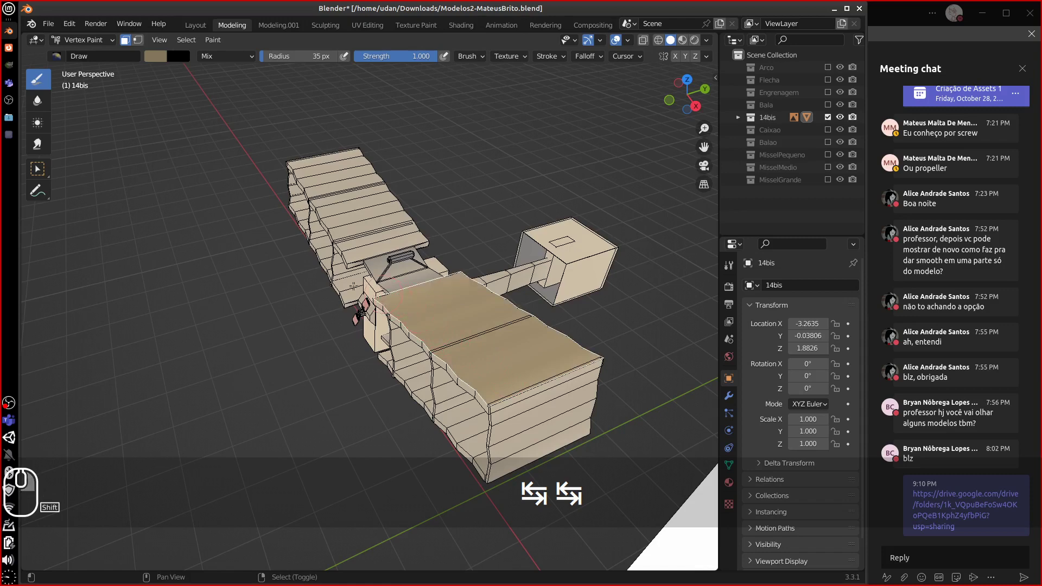
pyautogui.click(152, 55)
# - Set the brush to pale pink and paint a stroke across the fuselage top
pyautogui.click(152, 56)
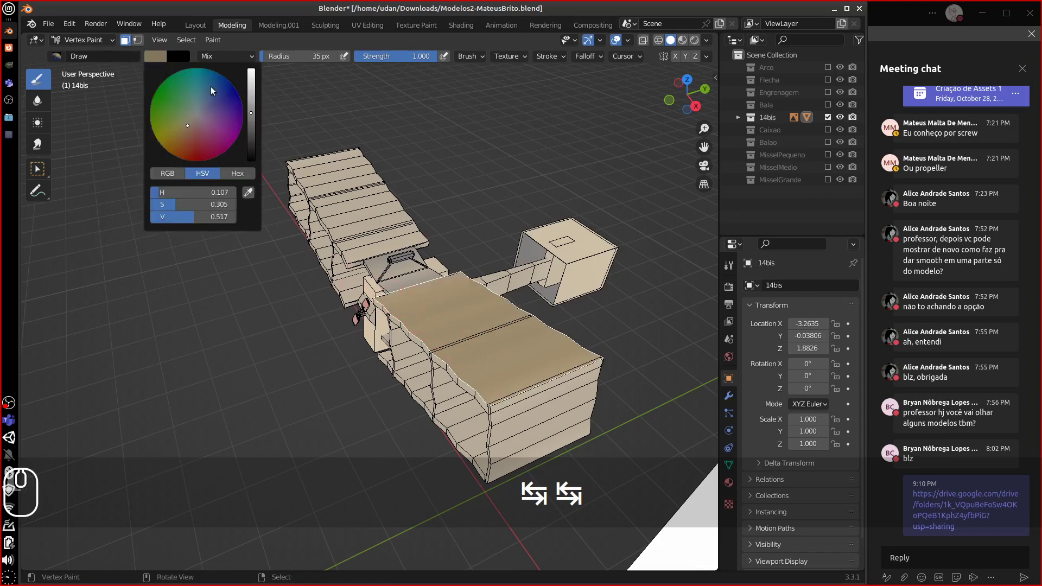
pyautogui.moveTo(250, 113); pyautogui.dragTo(252, 99)
pyautogui.moveTo(186, 125); pyautogui.dragTo(179, 128)
pyautogui.moveTo(252, 98); pyautogui.dragTo(254, 86)
pyautogui.moveTo(193, 126); pyautogui.dragTo(198, 123)
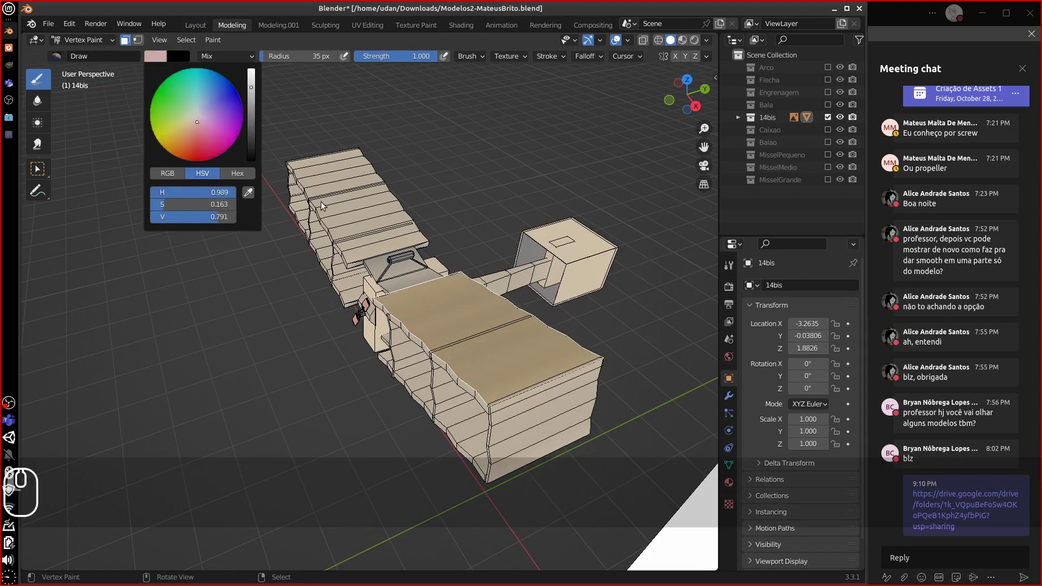
pyautogui.moveTo(369, 300)
pyautogui.mouseDown()
pyautogui.moveTo(477, 339)
pyautogui.moveTo(509, 393)
pyautogui.mouseUp()
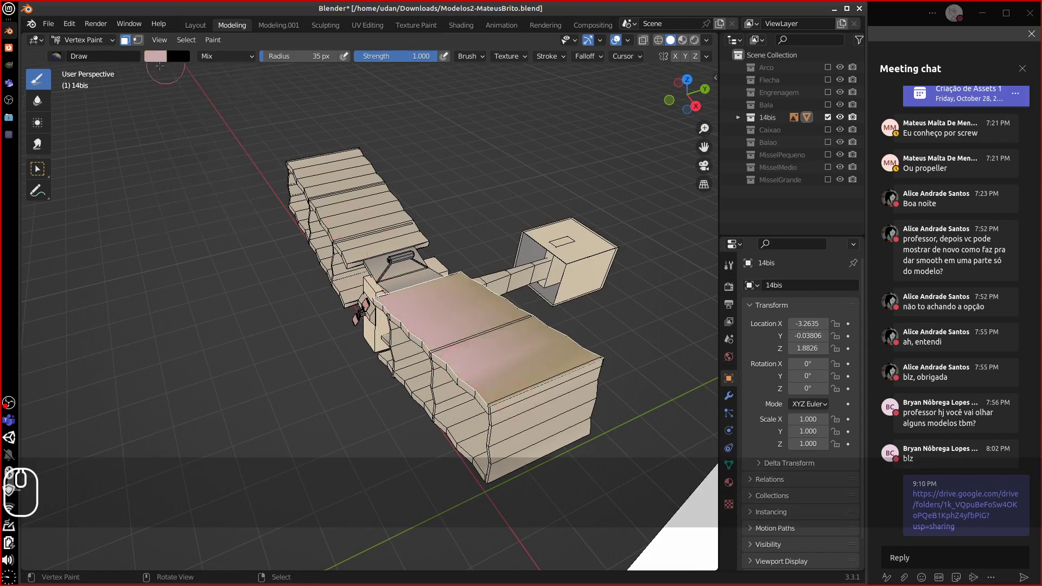
# - Switch the brush to a slightly darker pale yellow and paint over the top face
pyautogui.click(156, 56)
pyautogui.moveTo(182, 125); pyautogui.dragTo(185, 124)
pyautogui.click(251, 89)
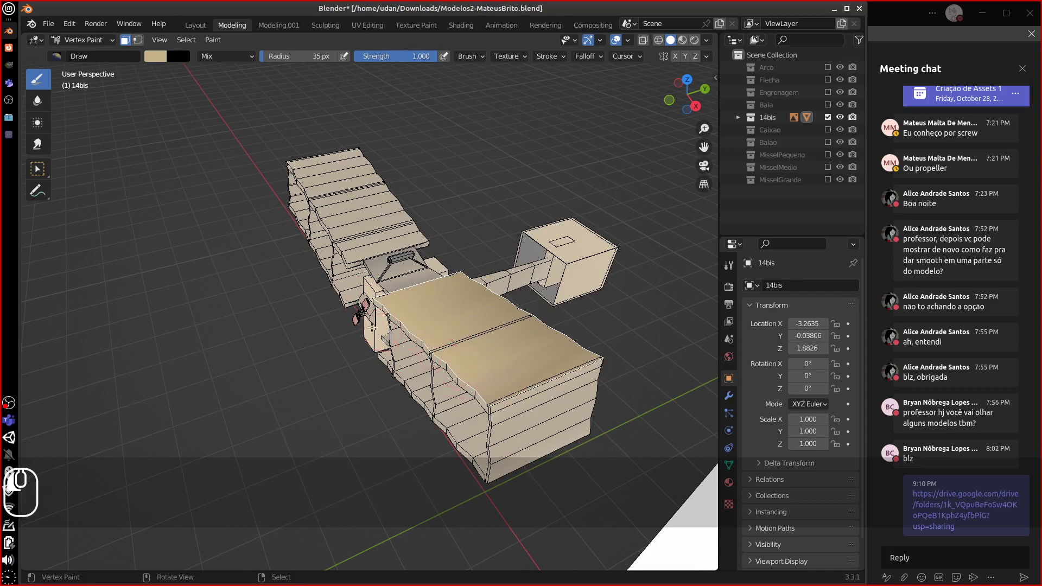
pyautogui.moveTo(386, 312); pyautogui.dragTo(391, 305)
# - Mask a few fuselage faces and lighten the inner panel with paint
pyautogui.press('a')
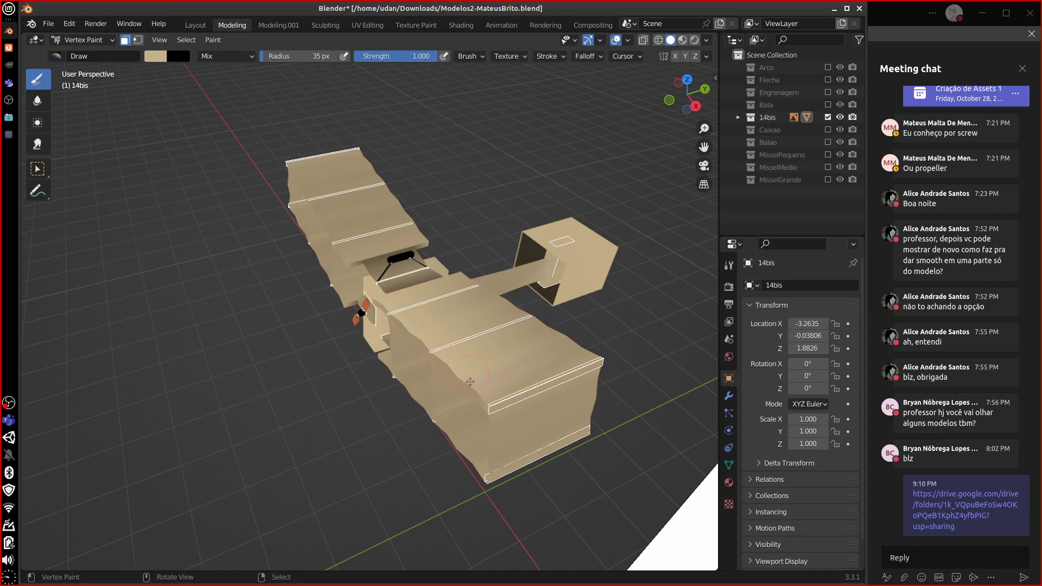
pyautogui.keyDown('shift'); pyautogui.click(438, 386); pyautogui.keyUp('shift')
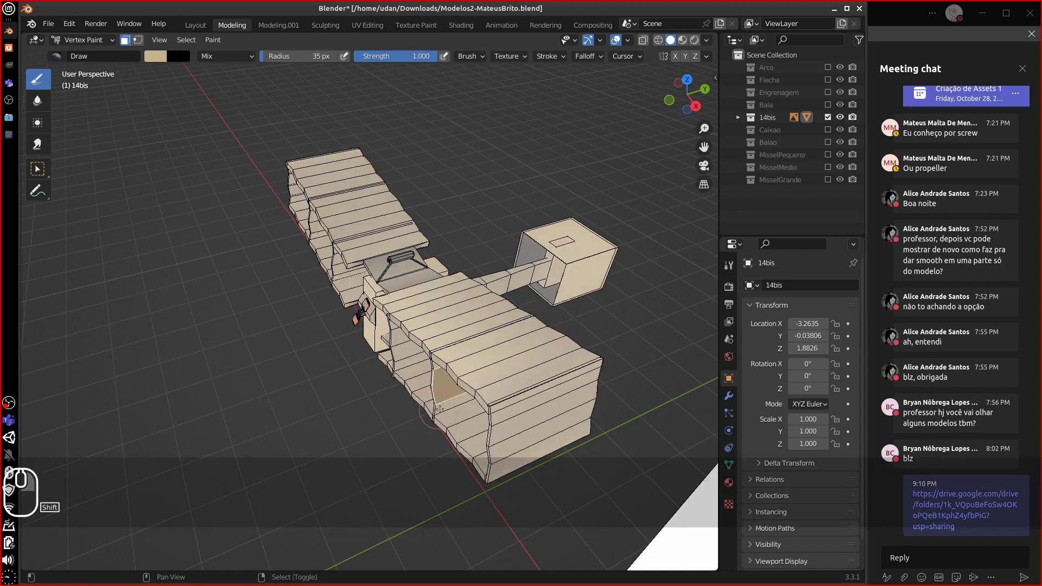
pyautogui.keyDown('shift'); pyautogui.click(440, 409); pyautogui.keyUp('shift')
pyautogui.keyDown('shift'); pyautogui.rightClick(436, 366); pyautogui.keyUp('shift')
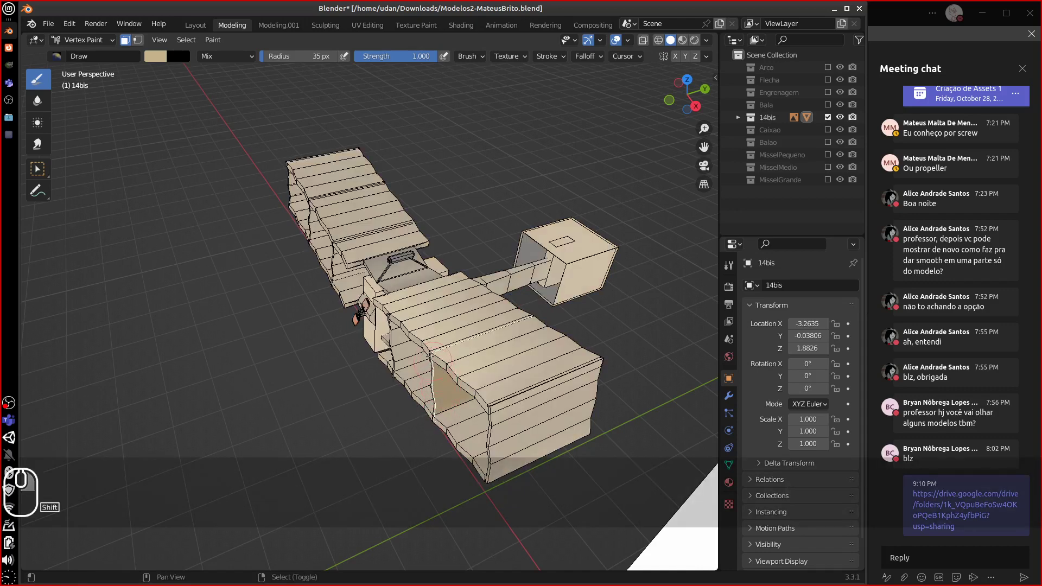
pyautogui.moveTo(436, 368); pyautogui.dragTo(434, 431)
# - Reset the mask and select the adjacent inner wing strips for painting
pyautogui.press('Tab')
pyautogui.press('Tab')
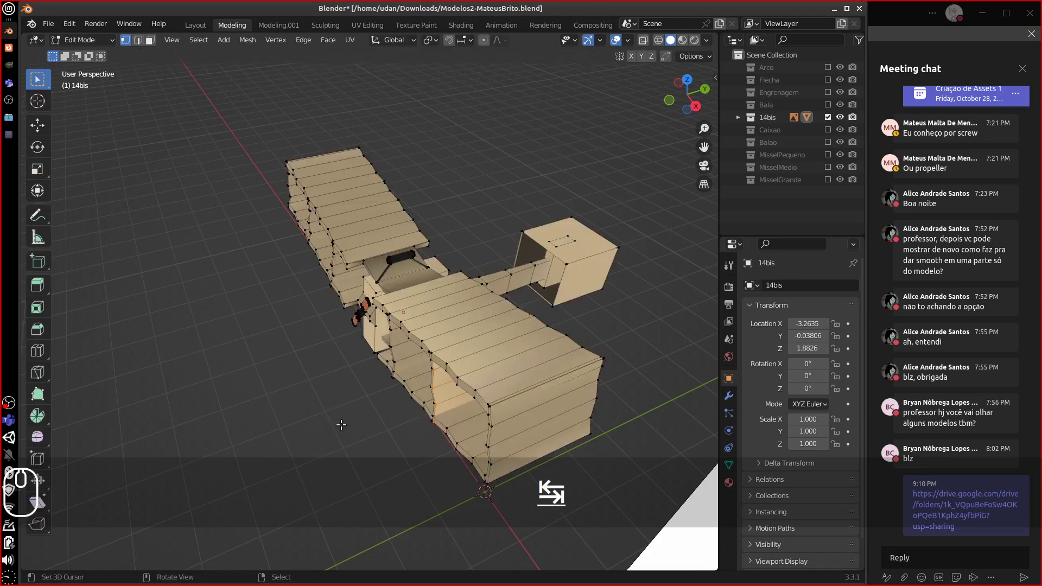
pyautogui.press('a')
pyautogui.press('a')
pyautogui.press('a')
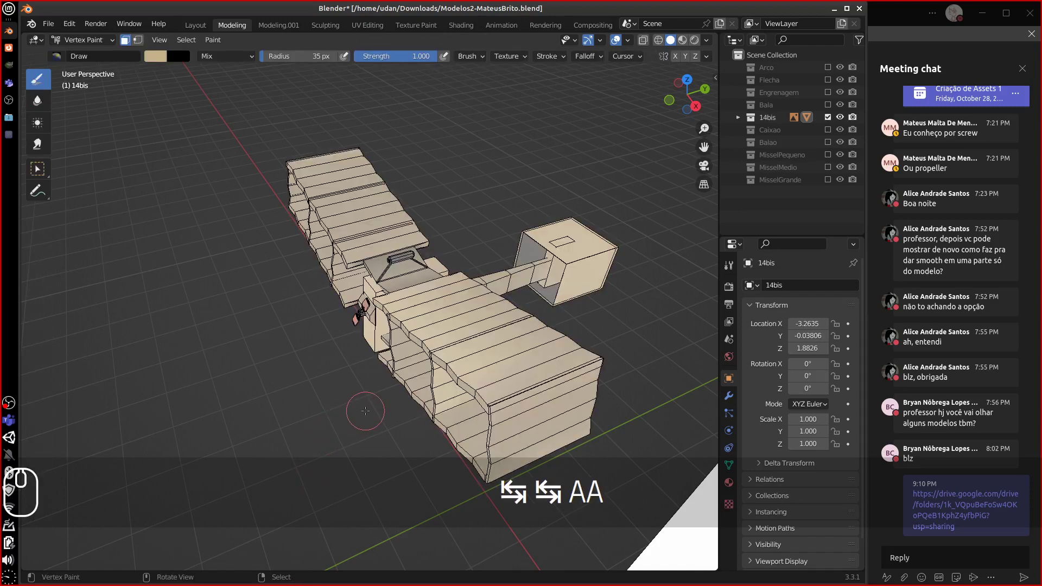
pyautogui.press('a')
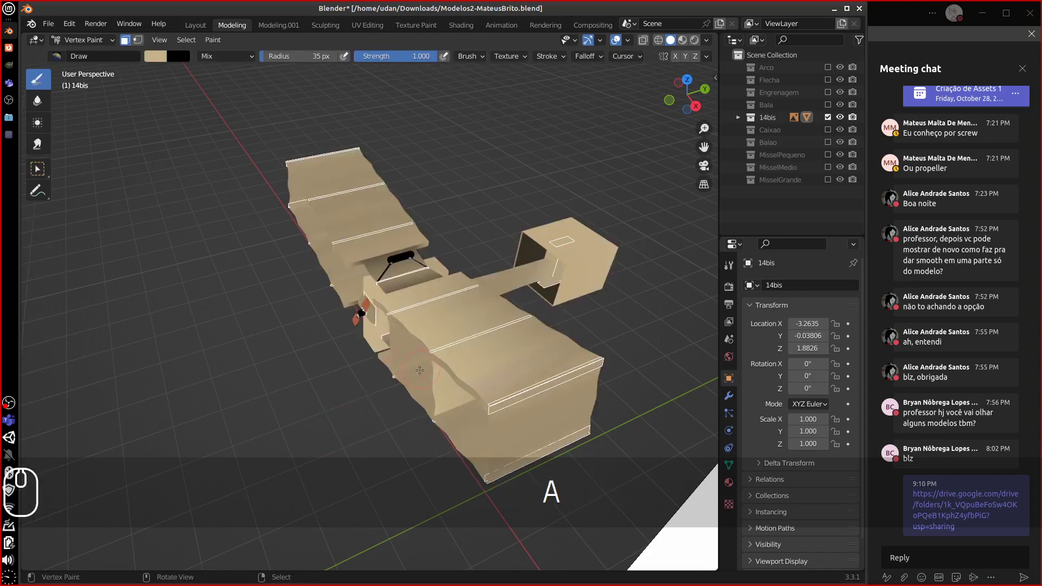
pyautogui.rightClick(416, 369)
pyautogui.keyDown('shift'); pyautogui.rightClick(411, 360); pyautogui.keyUp('shift')
pyautogui.keyDown('shift'); pyautogui.rightClick(405, 348); pyautogui.keyUp('shift')
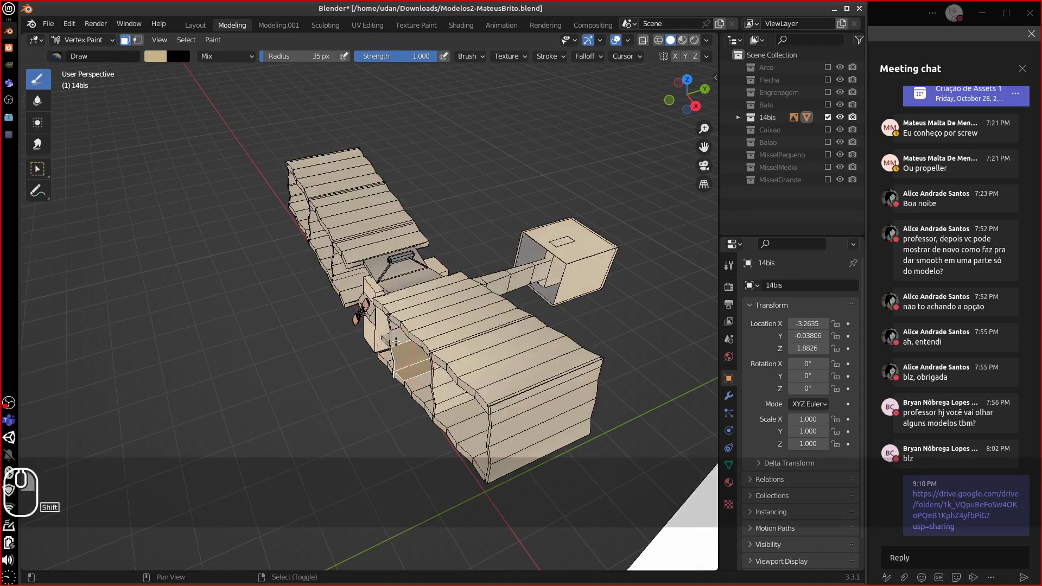
pyautogui.keyDown('shift'); pyautogui.rightClick(397, 336); pyautogui.keyUp('shift')
pyautogui.keyDown('shift'); pyautogui.rightClick(392, 327); pyautogui.keyUp('shift')
pyautogui.keyDown('shift'); pyautogui.rightClick(392, 343); pyautogui.keyUp('shift')
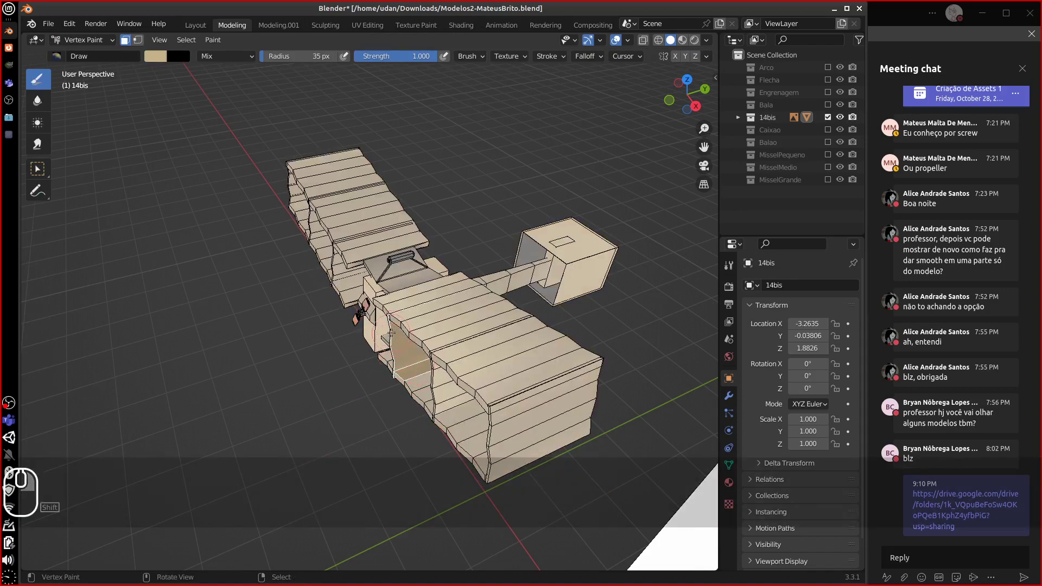
# - Select three rear-box vertices in Edit Mode, then return to Vertex Paint with the face mask off
pyautogui.press('Tab')
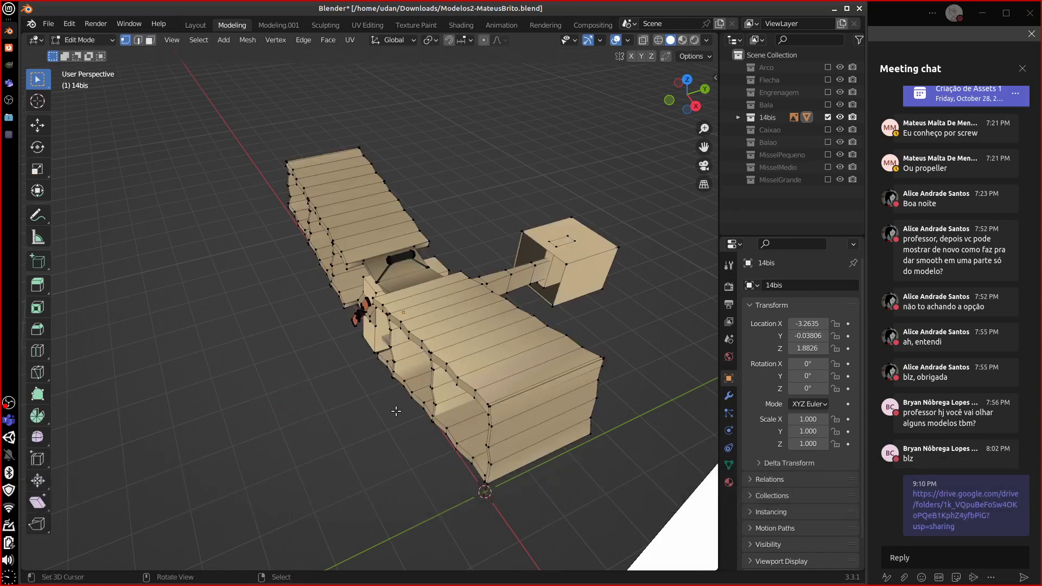
pyautogui.rightClick(475, 450)
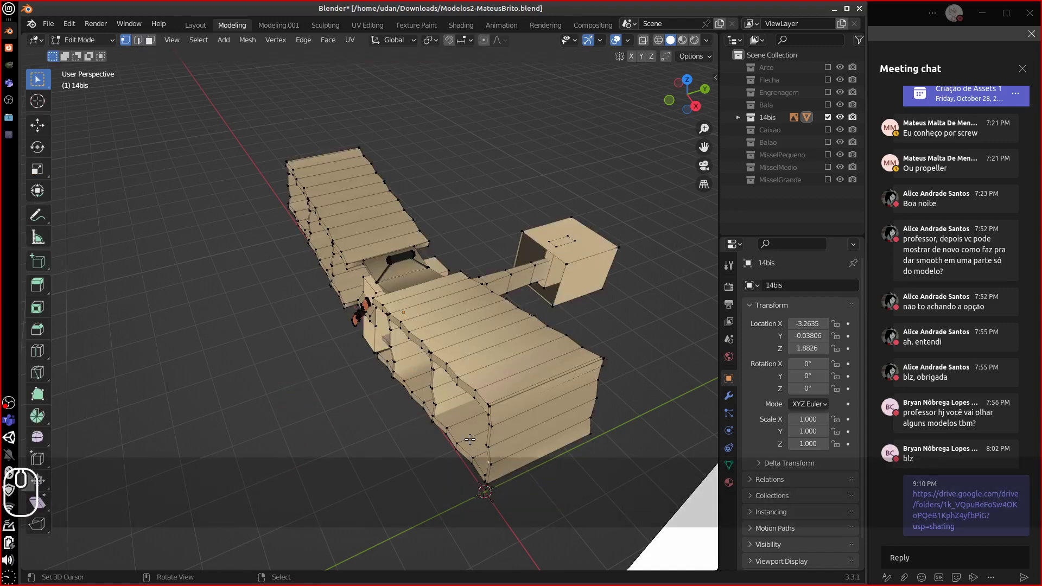
pyautogui.rightClick(450, 431)
pyautogui.keyDown('shift'); pyautogui.rightClick(458, 441); pyautogui.keyUp('shift')
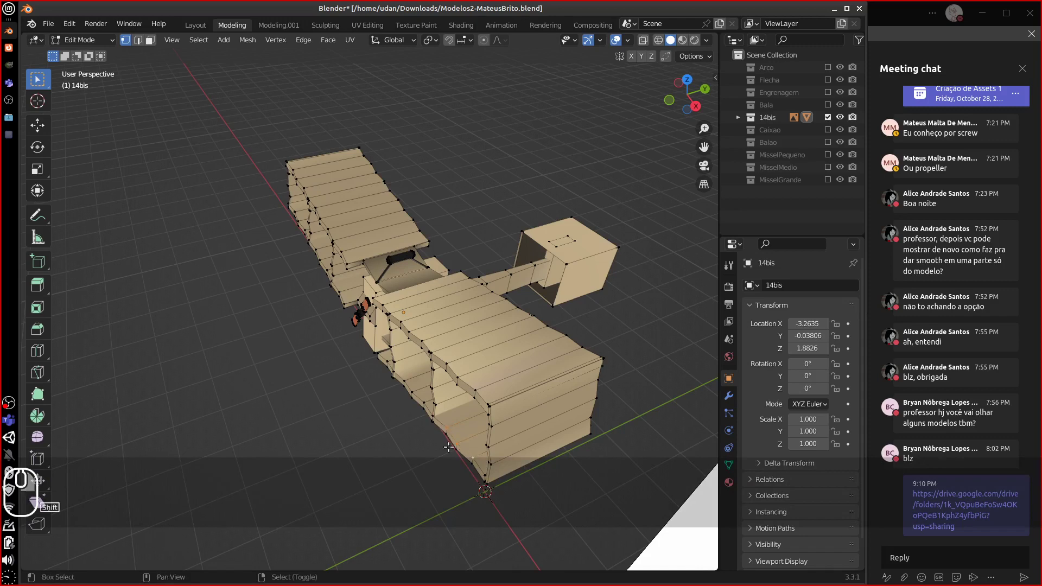
pyautogui.click(83, 40)
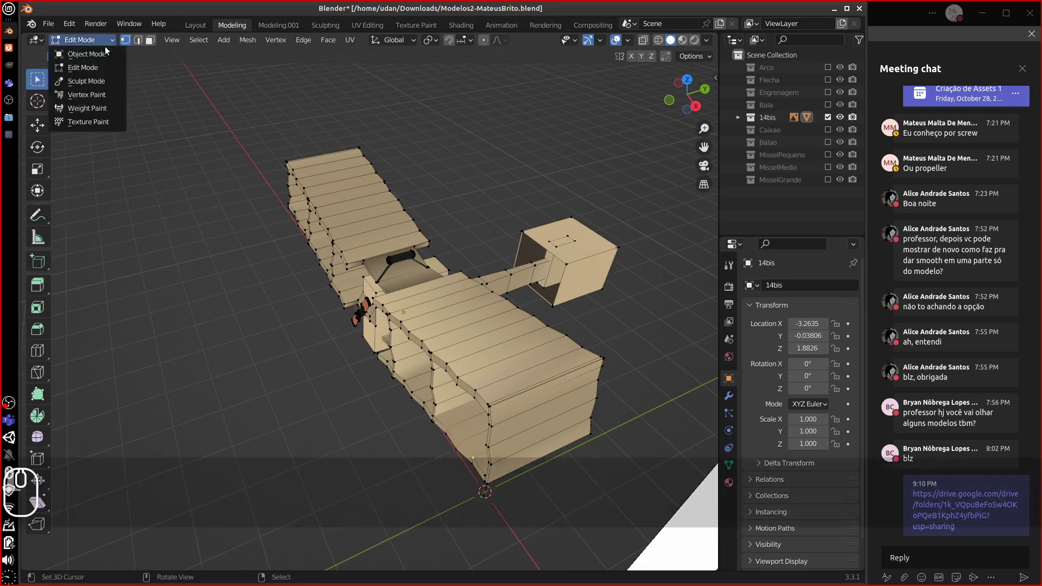
pyautogui.click(81, 105)
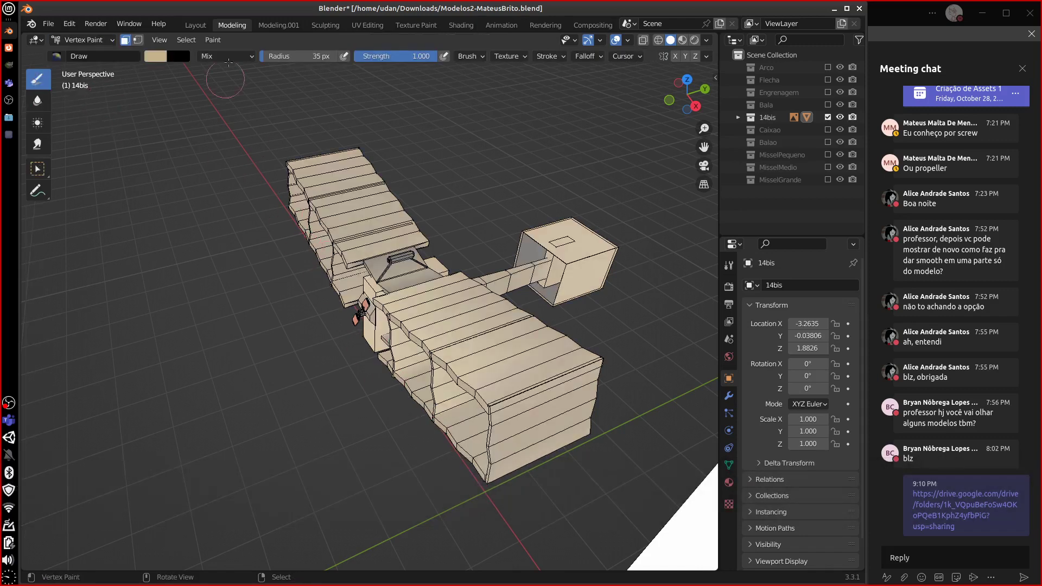
pyautogui.click(156, 56)
pyautogui.click(126, 40)
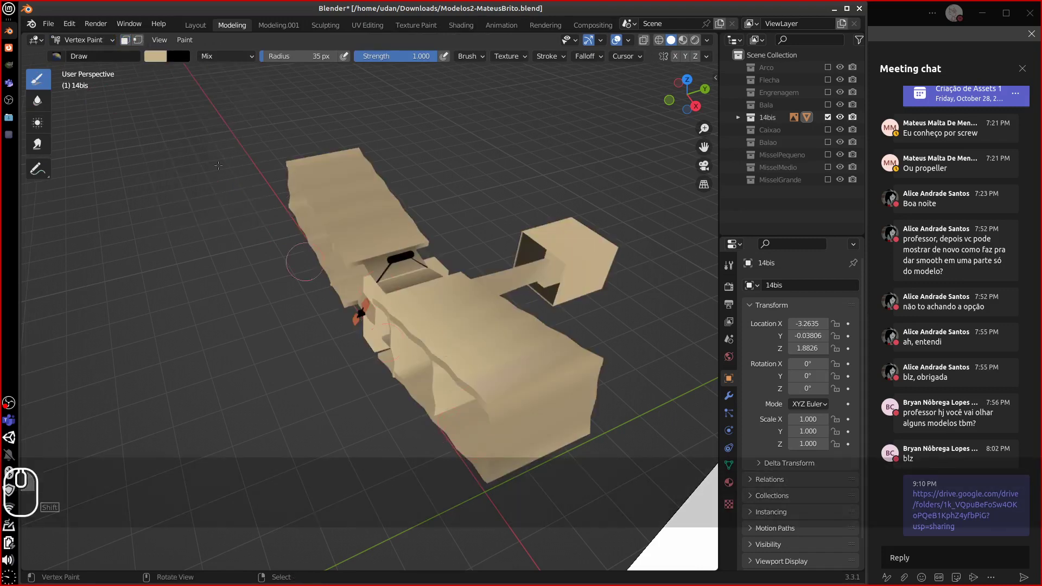
# - Re-enable the face mask and paint a rear-box face a darker brown
pyautogui.press('m')
pyautogui.keyDown('shift'); pyautogui.click(448, 426); pyautogui.keyUp('shift')
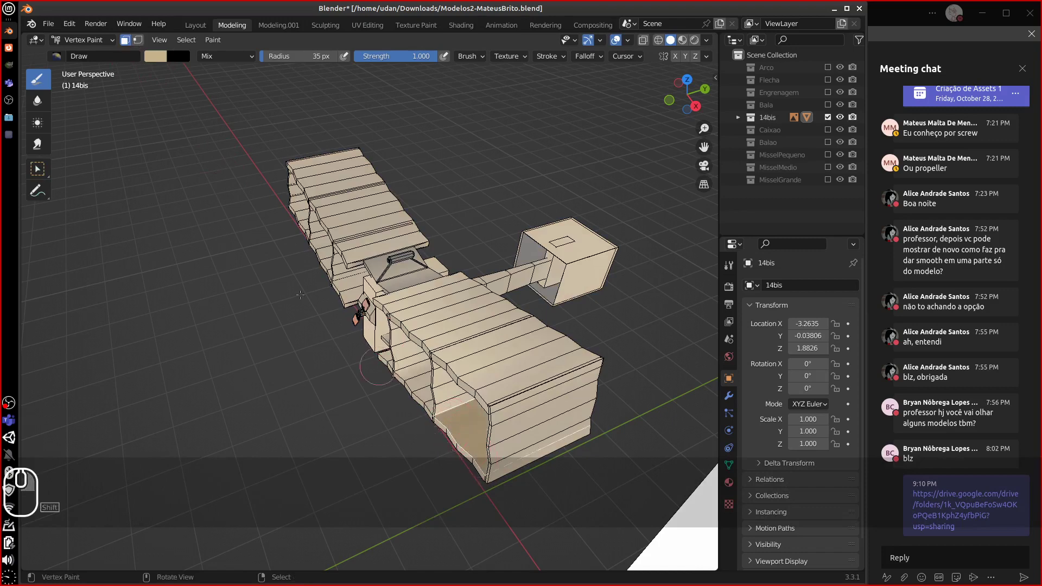
pyautogui.click(156, 56)
pyautogui.moveTo(250, 85); pyautogui.dragTo(250, 131)
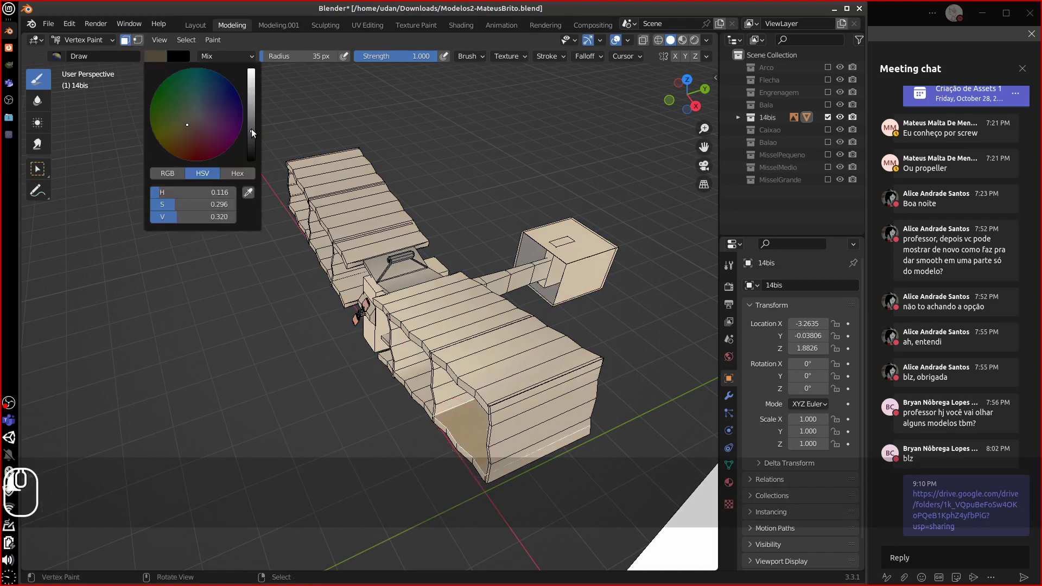
pyautogui.click(459, 439)
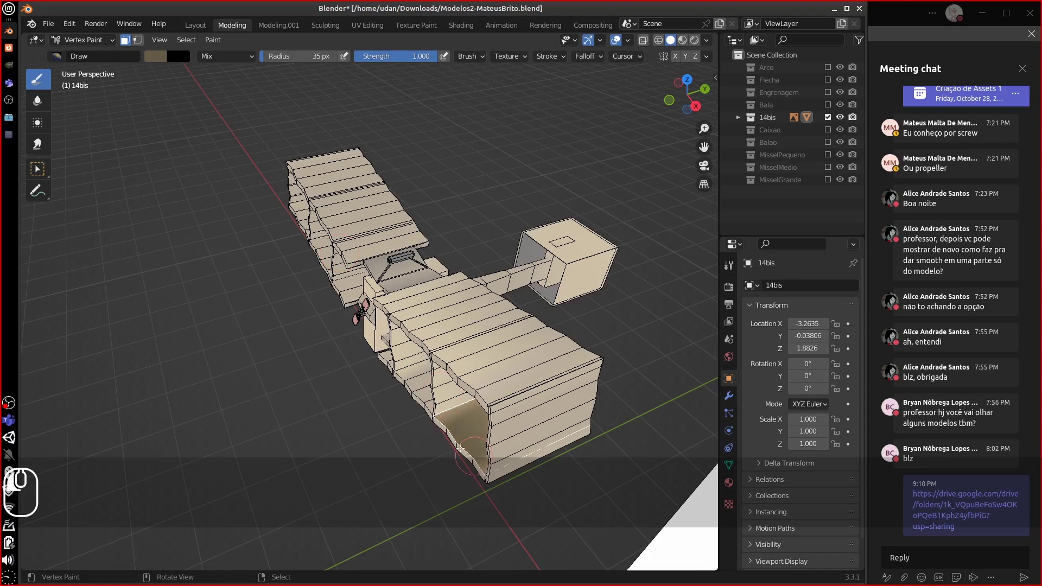
pyautogui.click(424, 434)
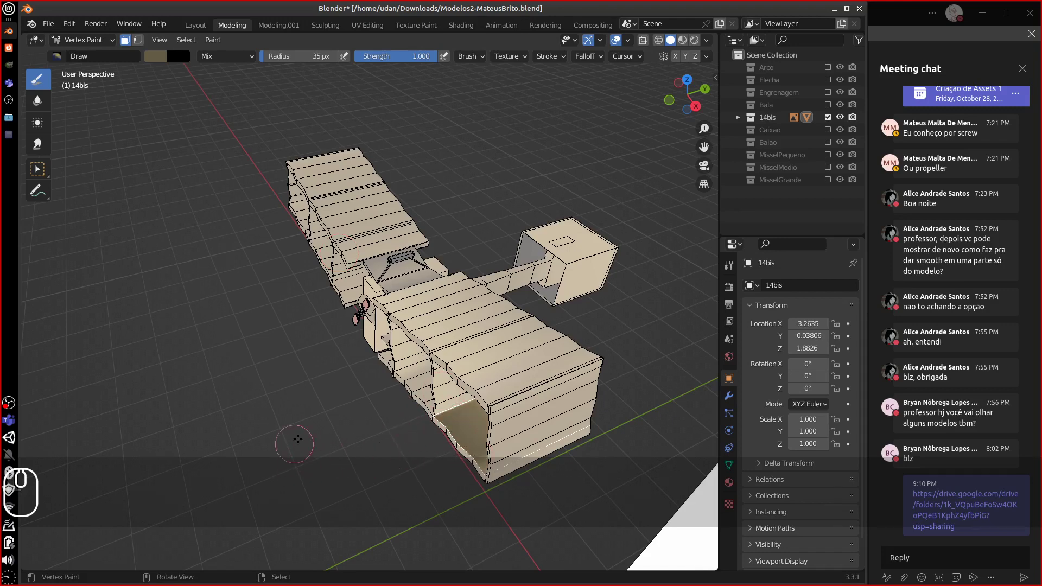
pyautogui.press('a')
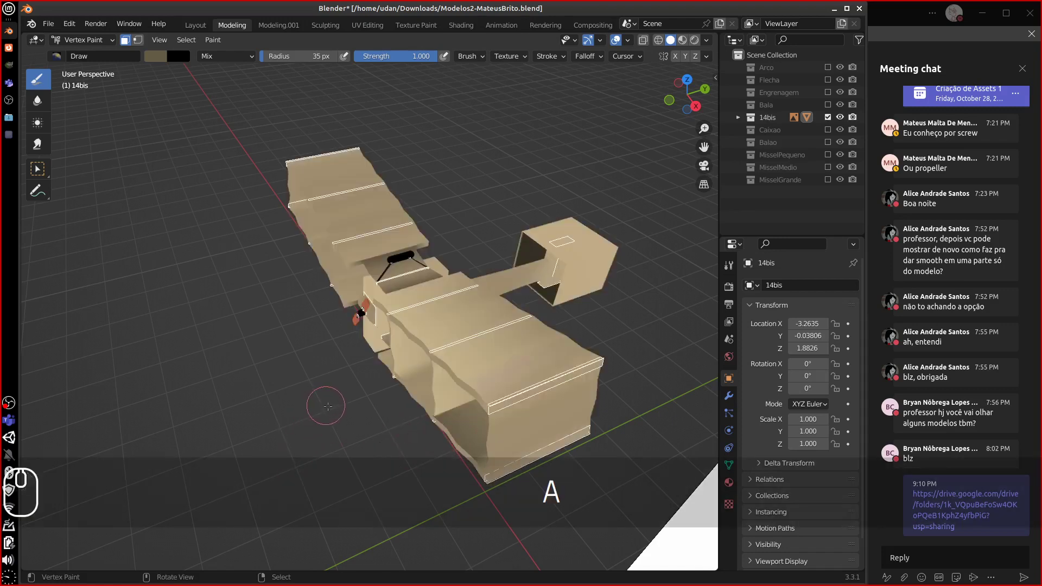
# - Paint another inner face darker brown, then select all faces and orbit to the side
pyautogui.moveTo(334, 404); pyautogui.dragTo(375, 401, button='middle')
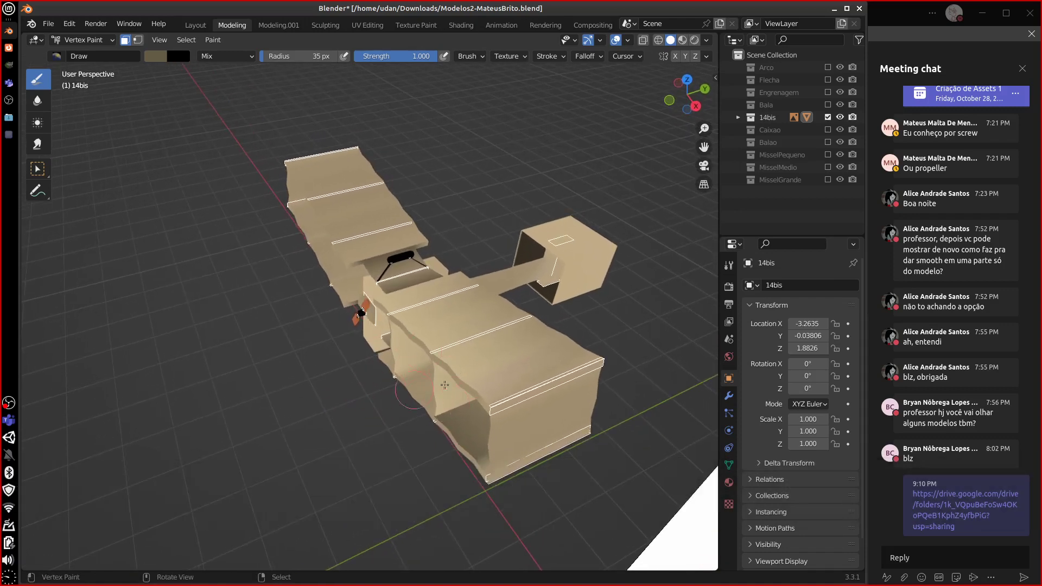
pyautogui.rightClick(418, 388)
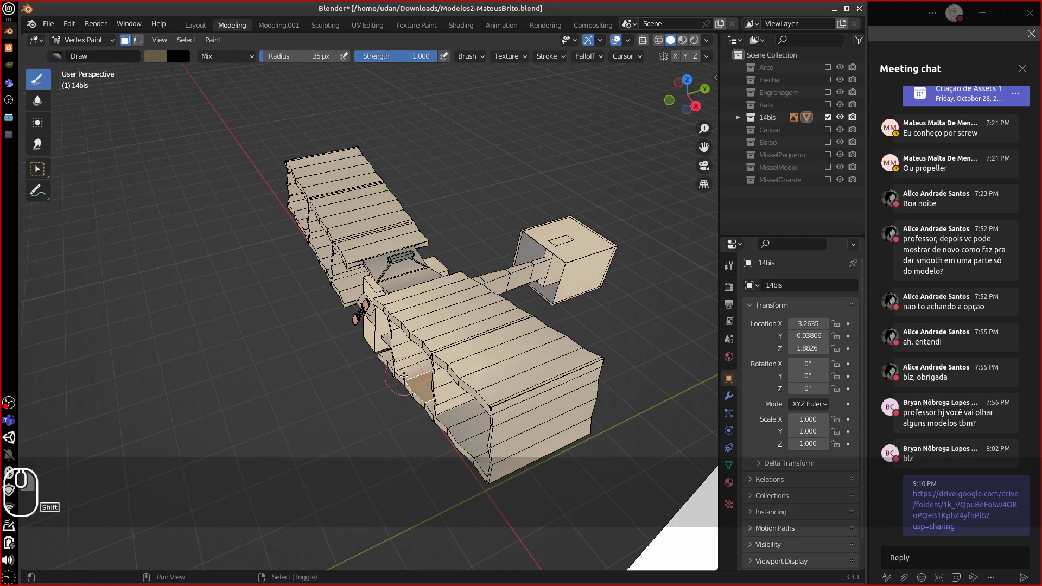
pyautogui.moveTo(398, 380); pyautogui.dragTo(415, 387)
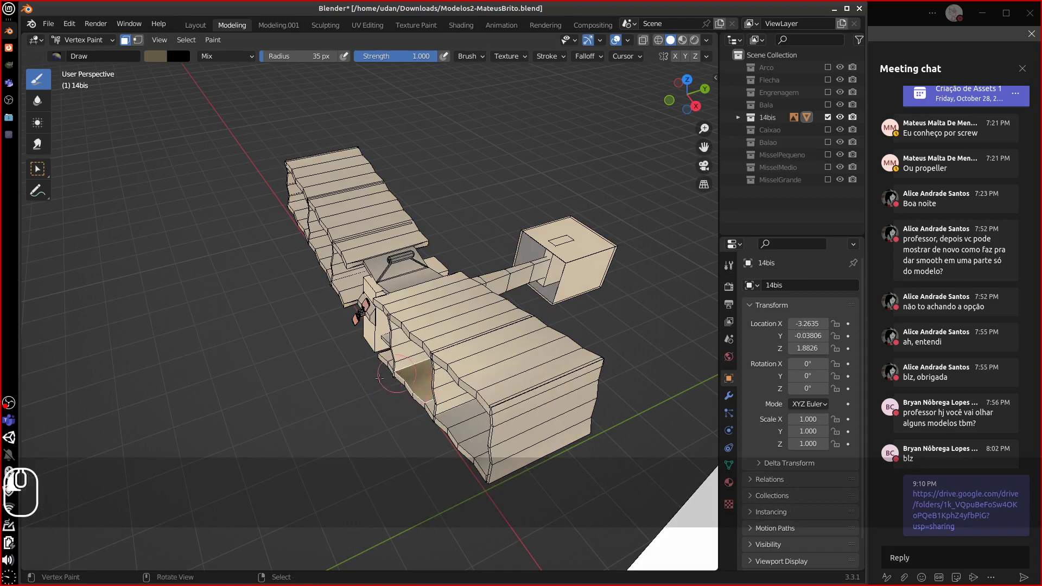
pyautogui.rightClick(383, 354)
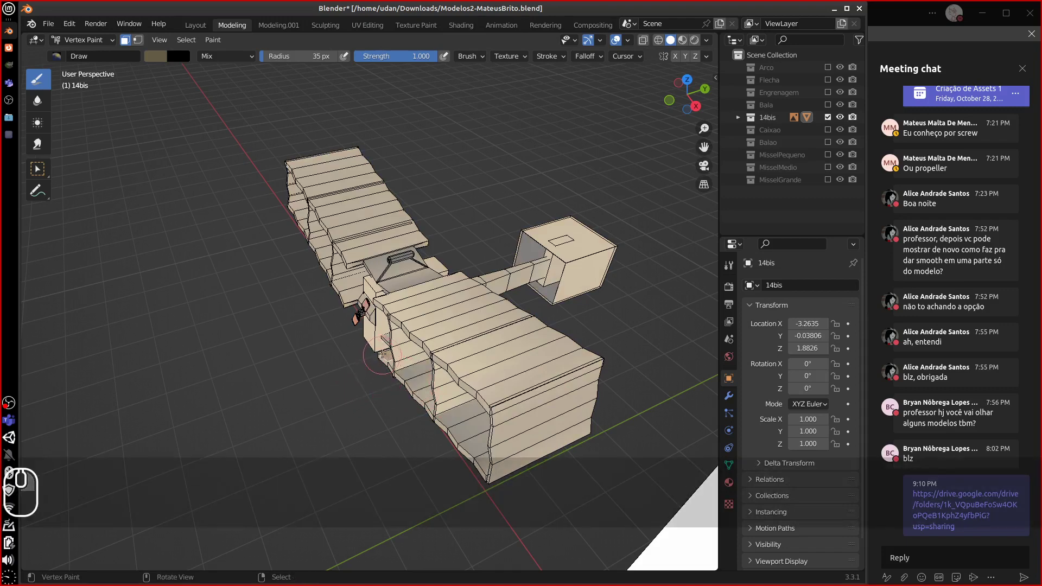
pyautogui.press('a')
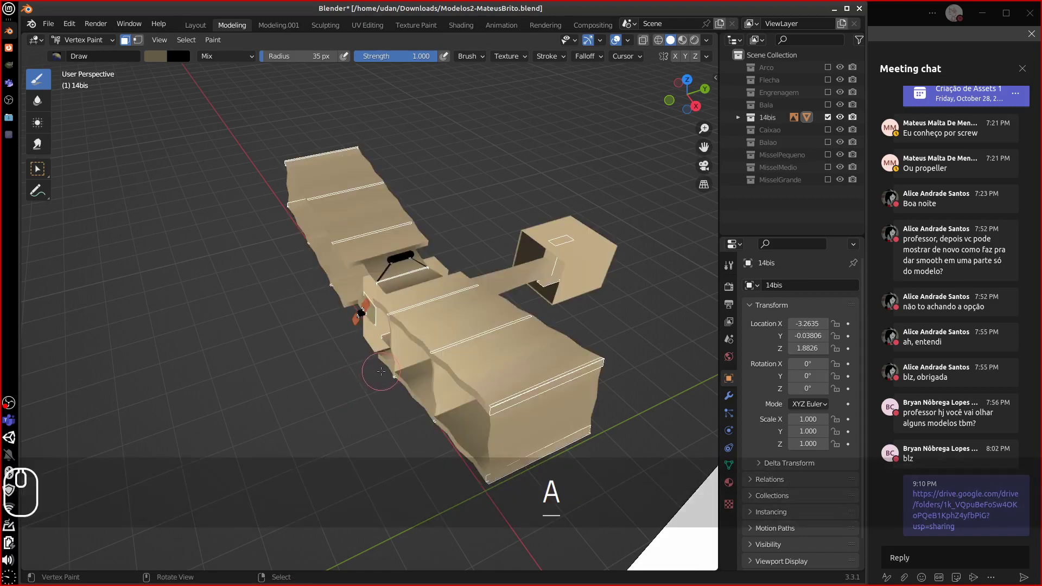
pyautogui.moveTo(283, 407)
pyautogui.mouseDown(button='middle')
pyautogui.moveTo(464, 375)
pyautogui.moveTo(403, 390)
pyautogui.moveTo(321, 380)
pyautogui.moveTo(337, 386)
pyautogui.mouseUp(button='middle')
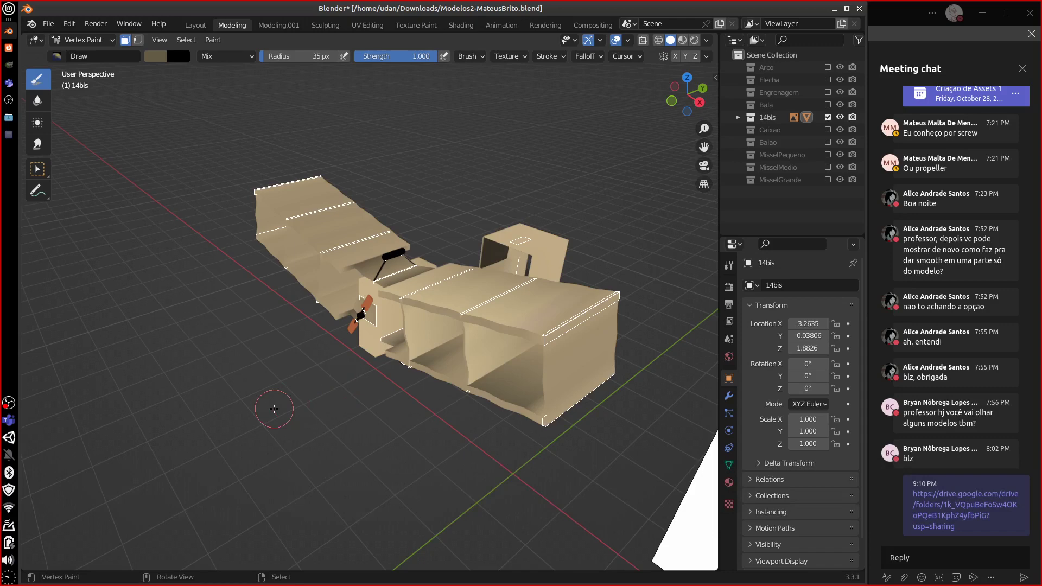
# - Hide the 14bis collection and show only the Balao balloon collection in the outliner
pyautogui.click(828, 118)
pyautogui.click(828, 129)
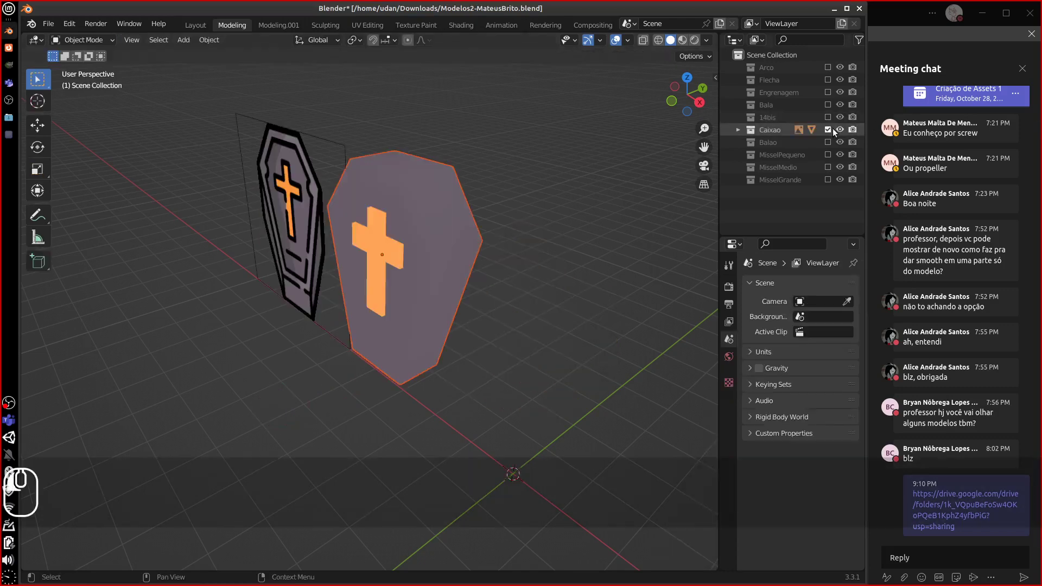
pyautogui.click(828, 130)
pyautogui.click(829, 142)
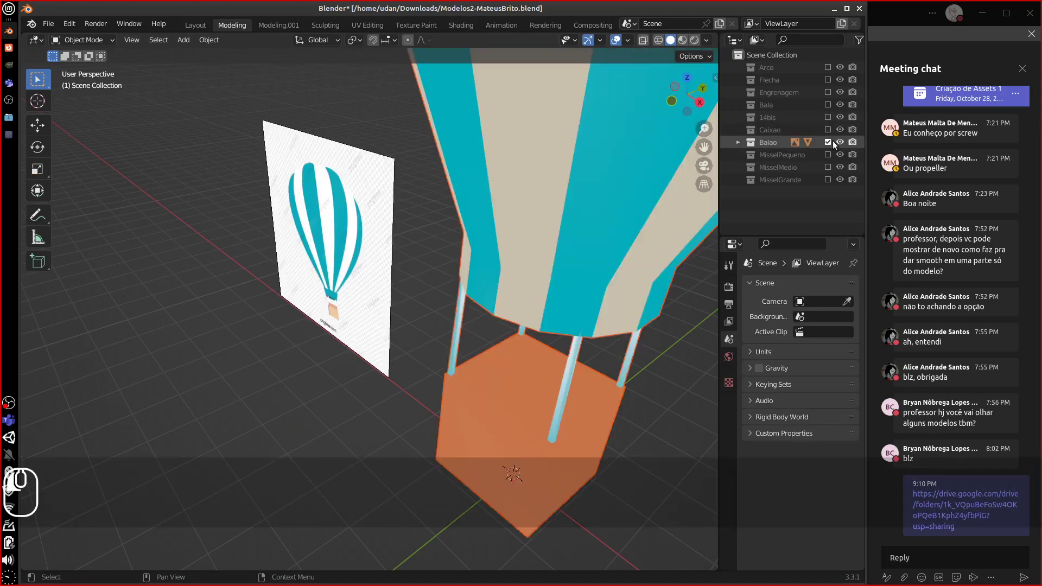
# - Put the balloon in Edit Mode and select the basket's face loops in face select mode
pyautogui.moveTo(513, 290); pyautogui.dragTo(508, 390, button='middle')
pyautogui.click(520, 350)
pyautogui.press('Tab')
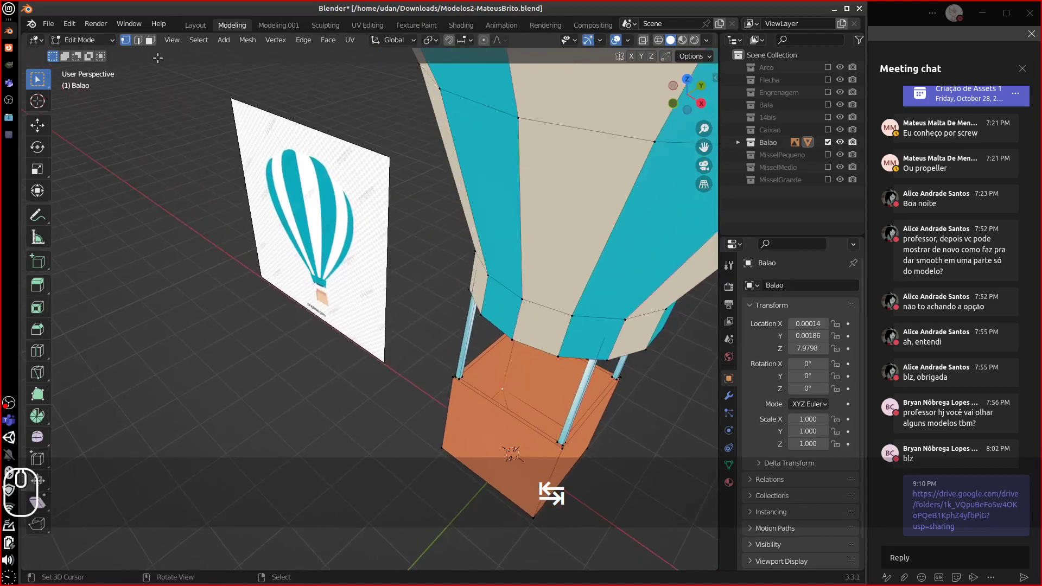
pyautogui.press('3')
pyautogui.keyDown('alt'); pyautogui.click(512, 392); pyautogui.keyUp('alt')
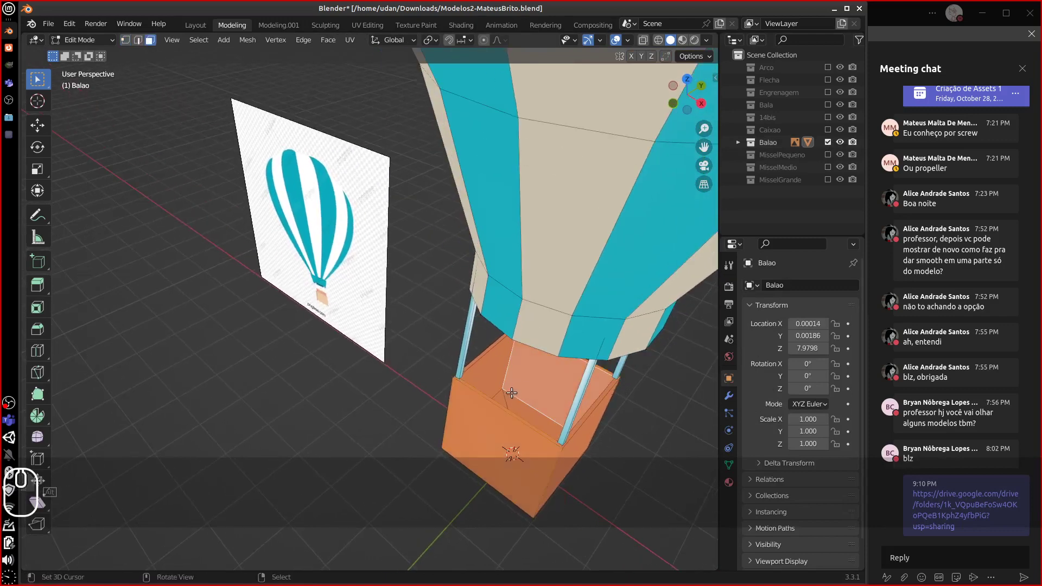
pyautogui.keyDown('alt'); pyautogui.click(511, 398); pyautogui.keyUp('alt')
pyautogui.moveTo(505, 390); pyautogui.dragTo(429, 372, button='middle')
pyautogui.click(84, 40)
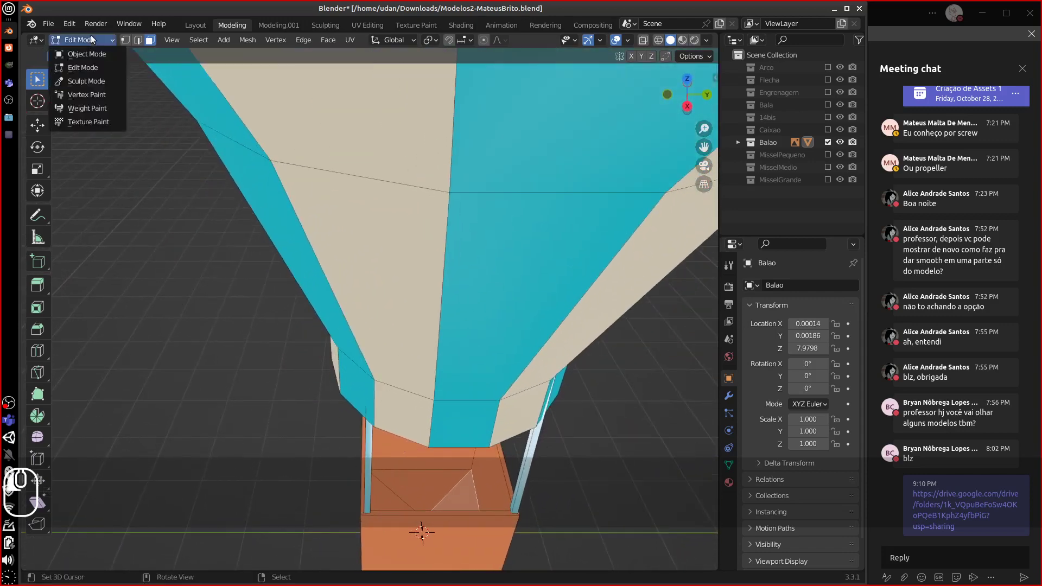
# - Switch to Vertex Paint, mask the basket floor and walls, and paint a black patch
pyautogui.click(95, 94)
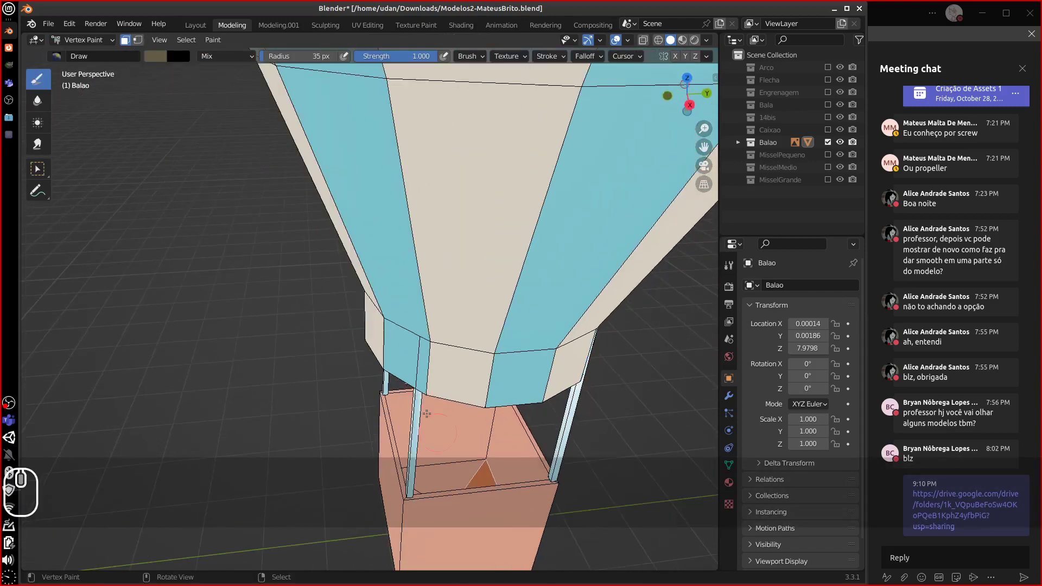
pyautogui.keyDown('shift'); pyautogui.rightClick(470, 467); pyautogui.keyUp('shift')
pyautogui.keyDown('shift'); pyautogui.rightClick(474, 448); pyautogui.keyUp('shift')
pyautogui.keyDown('shift'); pyautogui.rightClick(492, 461); pyautogui.keyUp('shift')
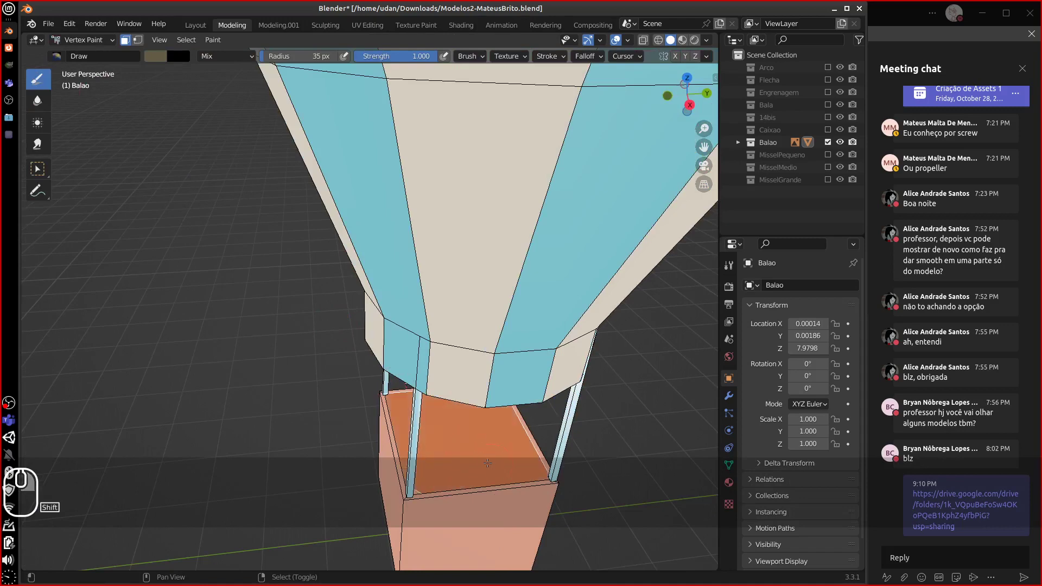
pyautogui.moveTo(490, 465); pyautogui.dragTo(498, 466, button='middle')
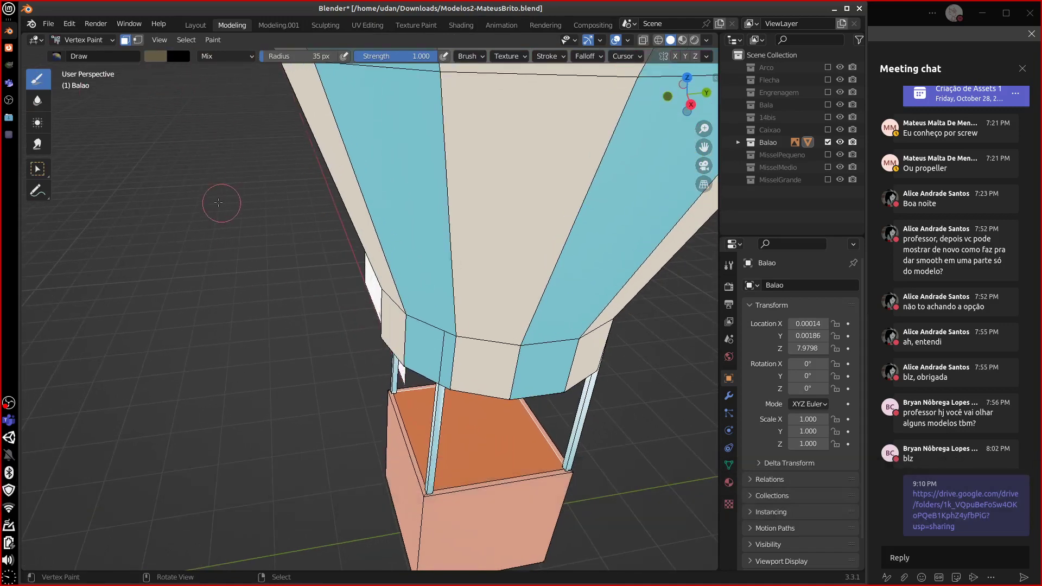
pyautogui.press('x')
pyautogui.moveTo(490, 446); pyautogui.dragTo(484, 448)
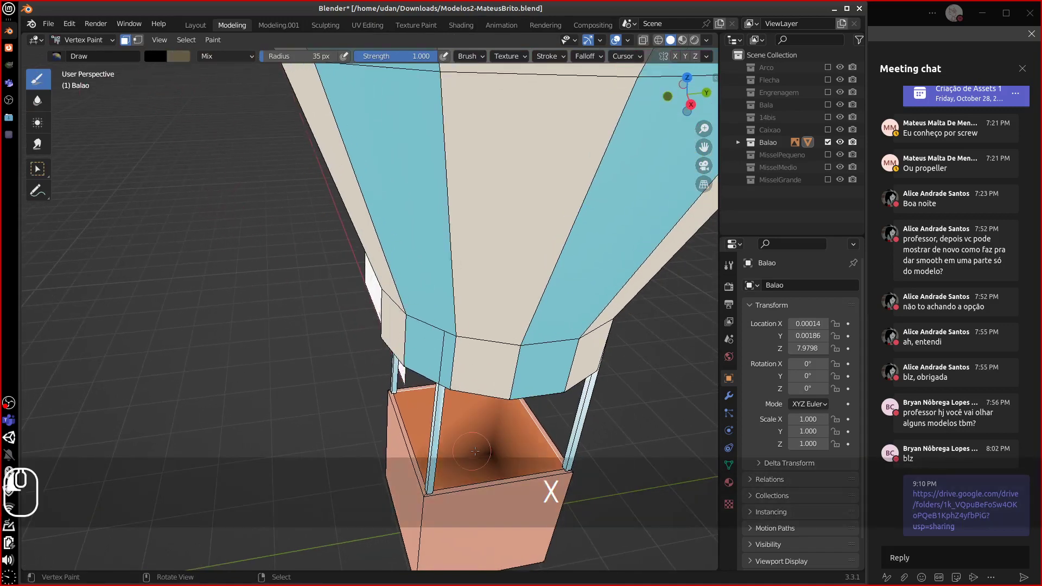
# - Darken the basket interior with black strokes after adding the floor face to the mask
pyautogui.moveTo(475, 451); pyautogui.dragTo(538, 450, button='middle')
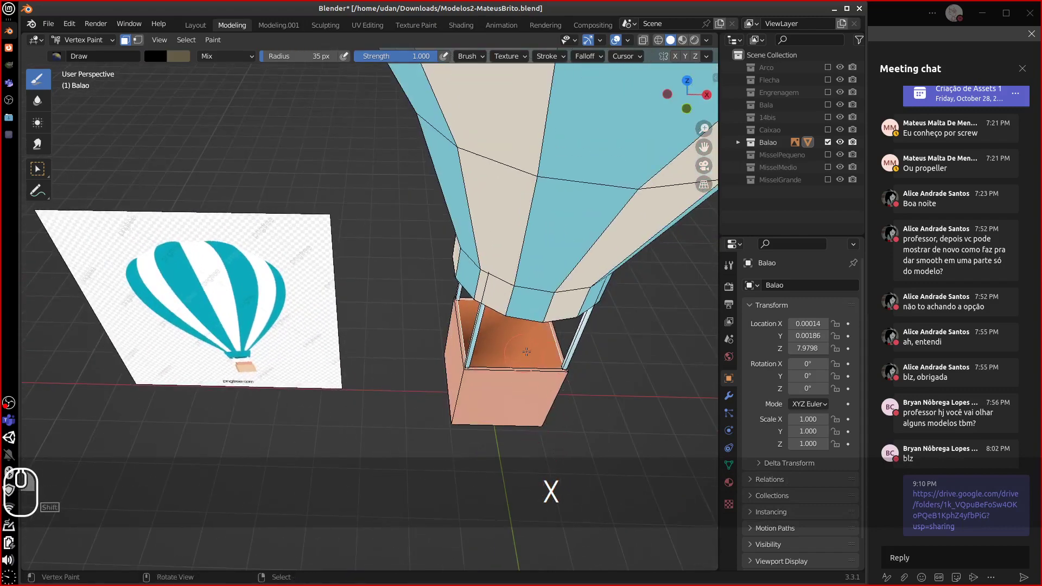
pyautogui.moveTo(526, 351); pyautogui.dragTo(350, 353, button='middle')
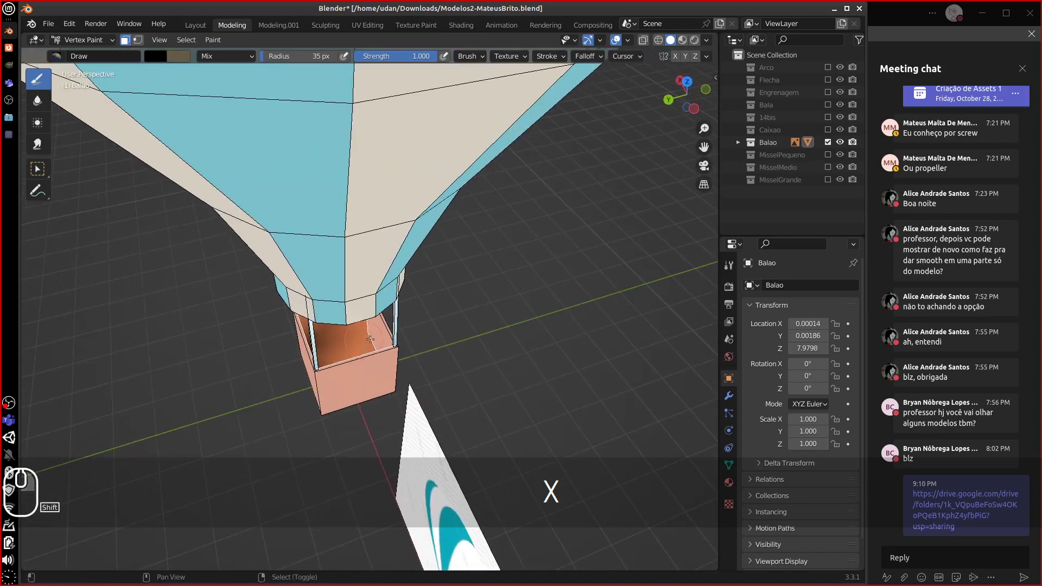
pyautogui.moveTo(371, 339); pyautogui.dragTo(374, 337)
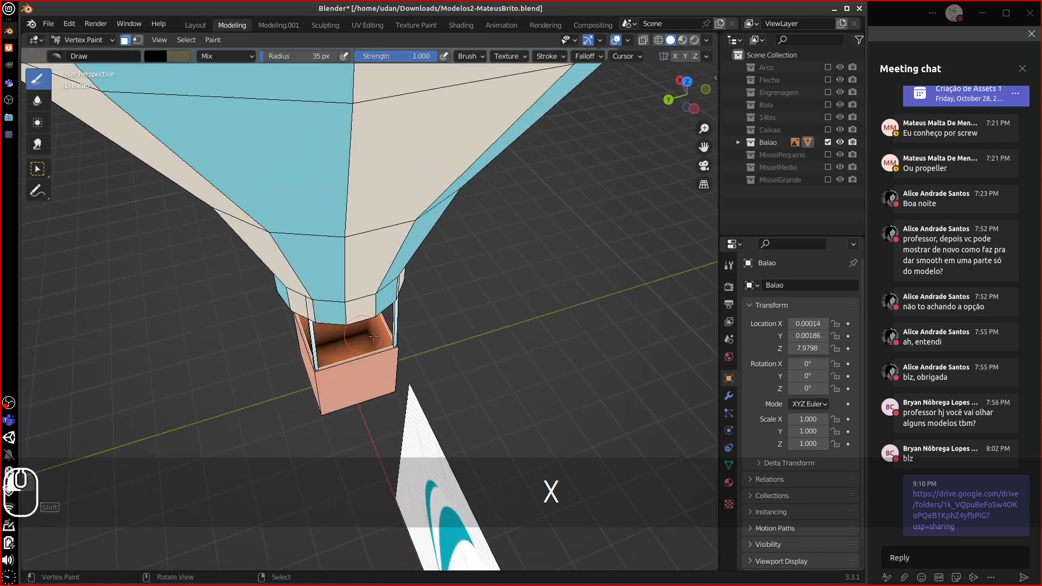
pyautogui.moveTo(374, 337); pyautogui.dragTo(315, 414, button='middle')
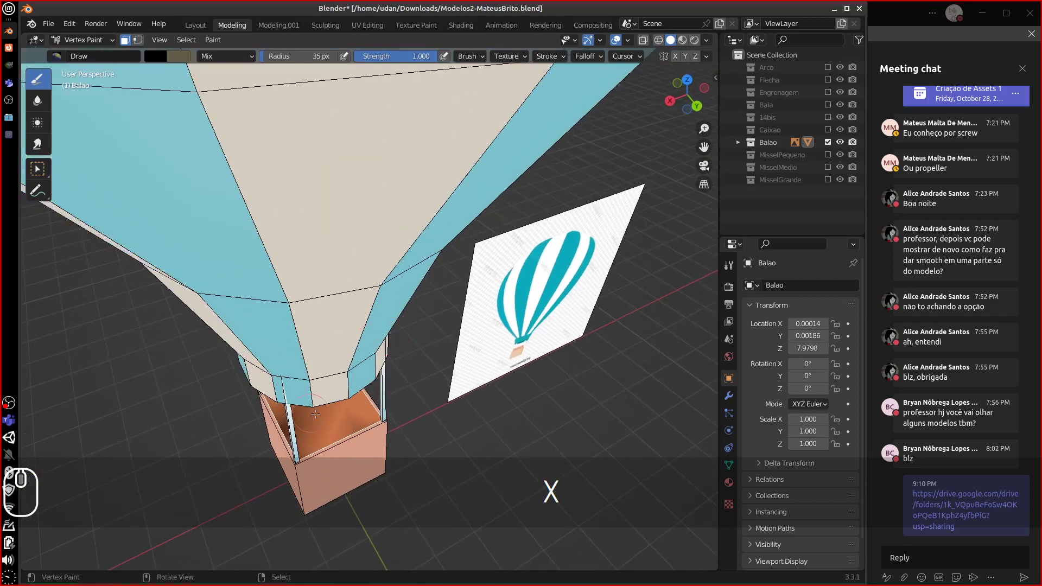
pyautogui.keyDown('shift'); pyautogui.click(329, 424); pyautogui.keyUp('shift')
pyautogui.keyDown('shift'); pyautogui.rightClick(334, 416); pyautogui.keyUp('shift')
pyautogui.moveTo(335, 414); pyautogui.dragTo(342, 419)
pyautogui.moveTo(342, 421); pyautogui.dragTo(322, 437, button='middle')
pyautogui.moveTo(321, 434); pyautogui.dragTo(310, 429)
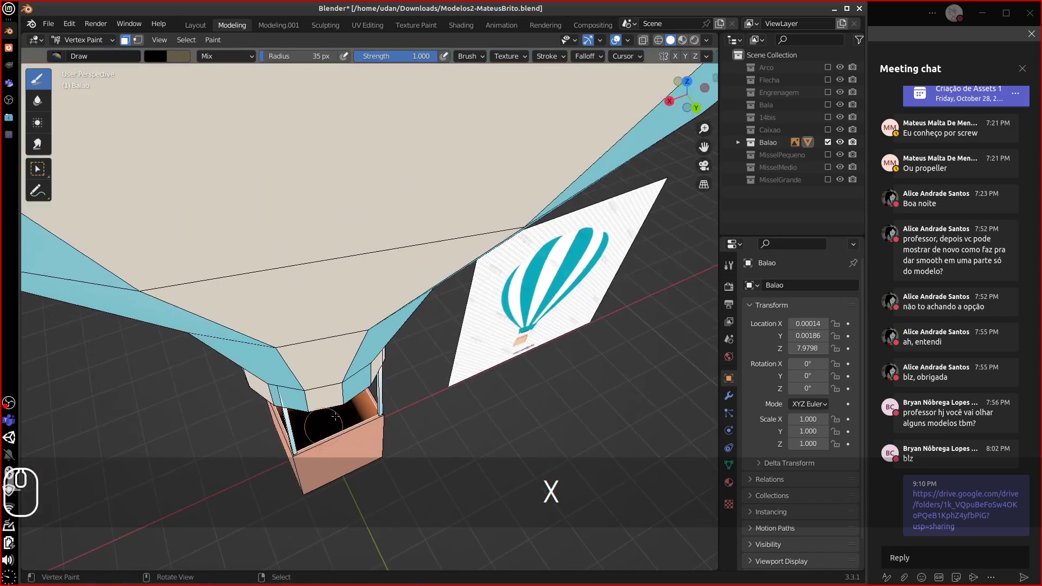
pyautogui.moveTo(310, 429)
pyautogui.mouseDown(button='middle')
pyautogui.moveTo(275, 408)
pyautogui.moveTo(395, 389)
pyautogui.moveTo(439, 417)
pyautogui.mouseUp(button='middle')
pyautogui.moveTo(440, 414); pyautogui.dragTo(134, 64, button='middle')
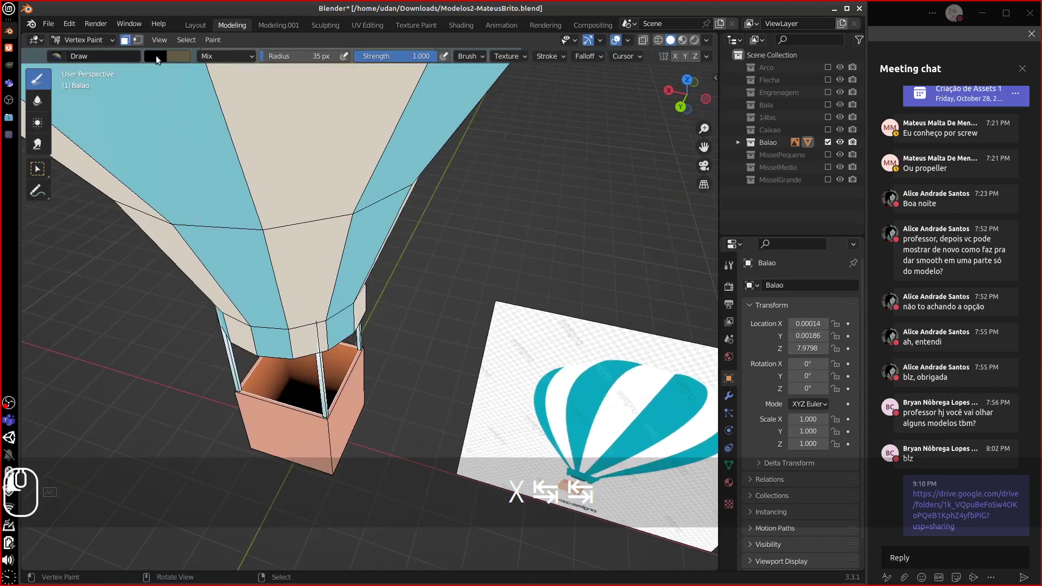
# - Set the brush to dark brown (value 0.343), paint the inner walls, and clear the mask
pyautogui.click(156, 57)
pyautogui.click(253, 129)
pyautogui.click(187, 136)
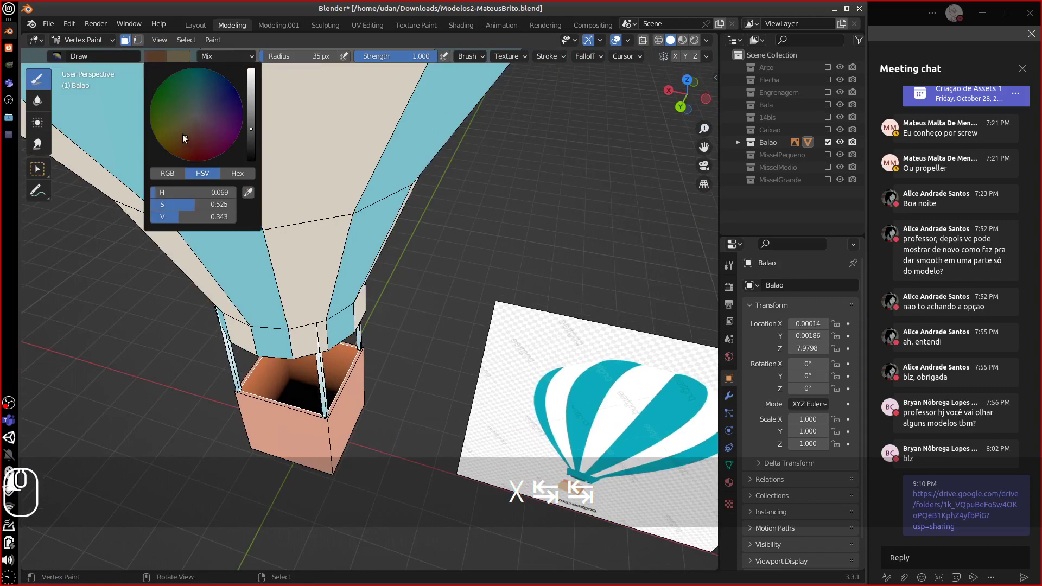
pyautogui.moveTo(312, 375); pyautogui.dragTo(289, 384)
pyautogui.moveTo(288, 391); pyautogui.dragTo(442, 360, button='middle')
pyautogui.moveTo(431, 400); pyautogui.dragTo(480, 392, button='middle')
pyautogui.press('a')
pyautogui.press('a')
pyautogui.press('a')
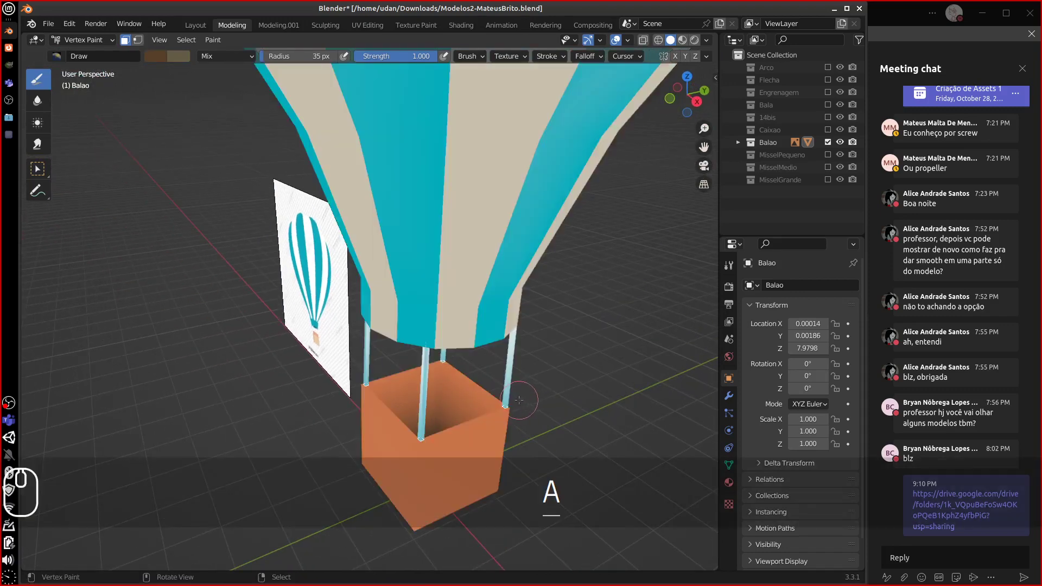
pyautogui.moveTo(514, 404); pyautogui.dragTo(296, 447, button='middle')
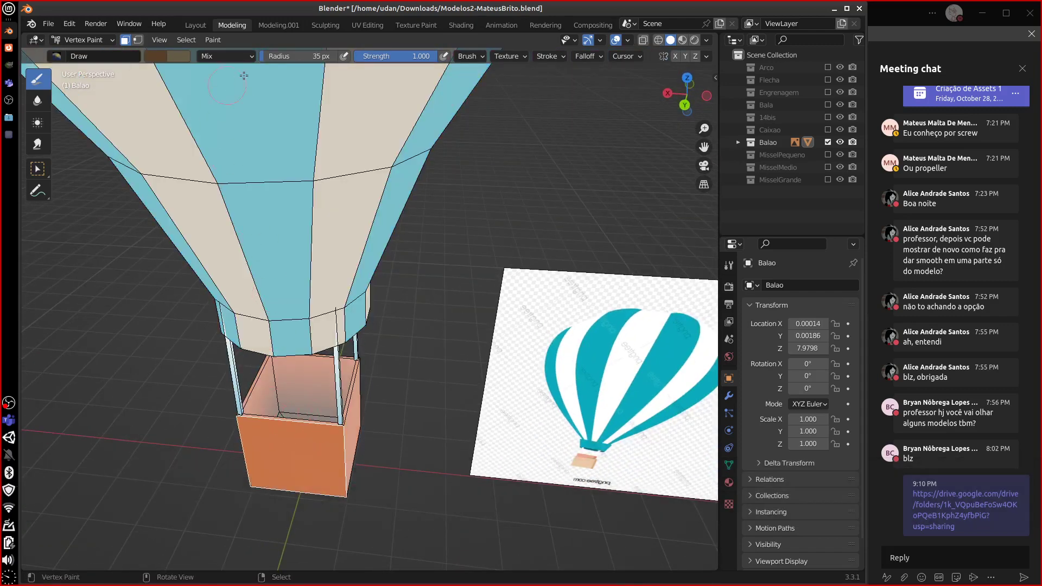
# - Mask the basket's front rim, right-front post and inner left faces, undoing a stray interior stroke
pyautogui.click(165, 54)
pyautogui.click(315, 421)
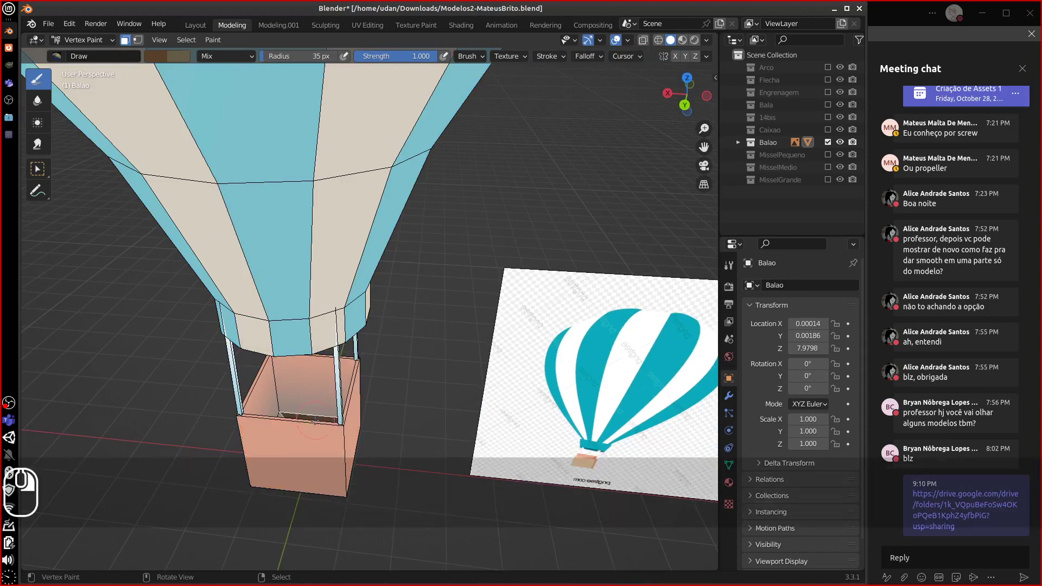
pyautogui.rightClick(316, 423)
pyautogui.keyDown('shift'); pyautogui.rightClick(342, 409); pyautogui.keyUp('shift')
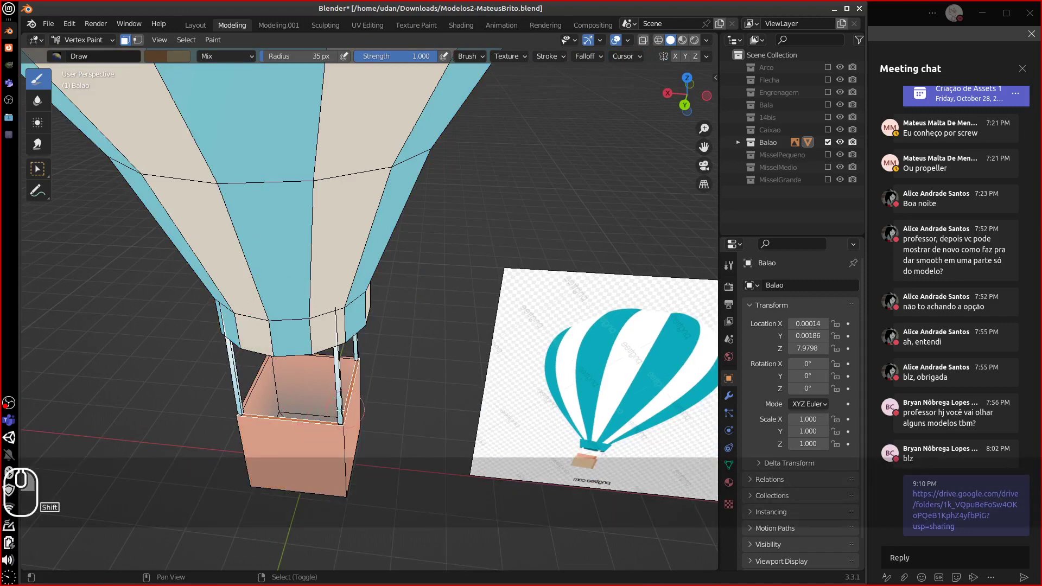
pyautogui.keyDown('shift'); pyautogui.rightClick(253, 389); pyautogui.keyUp('shift')
pyautogui.click(325, 358)
pyautogui.hotkey('ctrl', 'z')
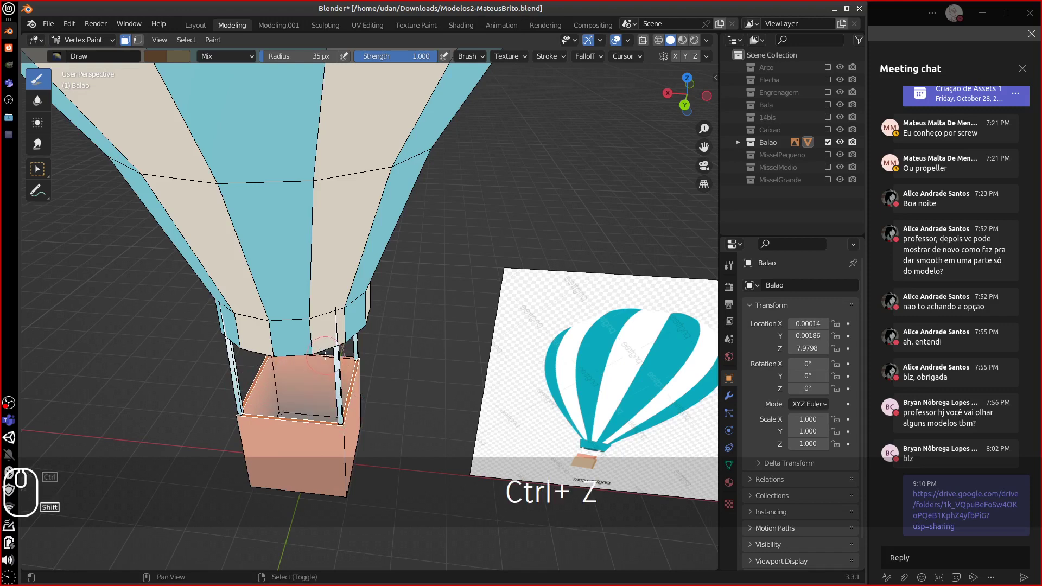
# - Sample the basket's orange into the brush with the eyedropper and brighten it
pyautogui.click(157, 58)
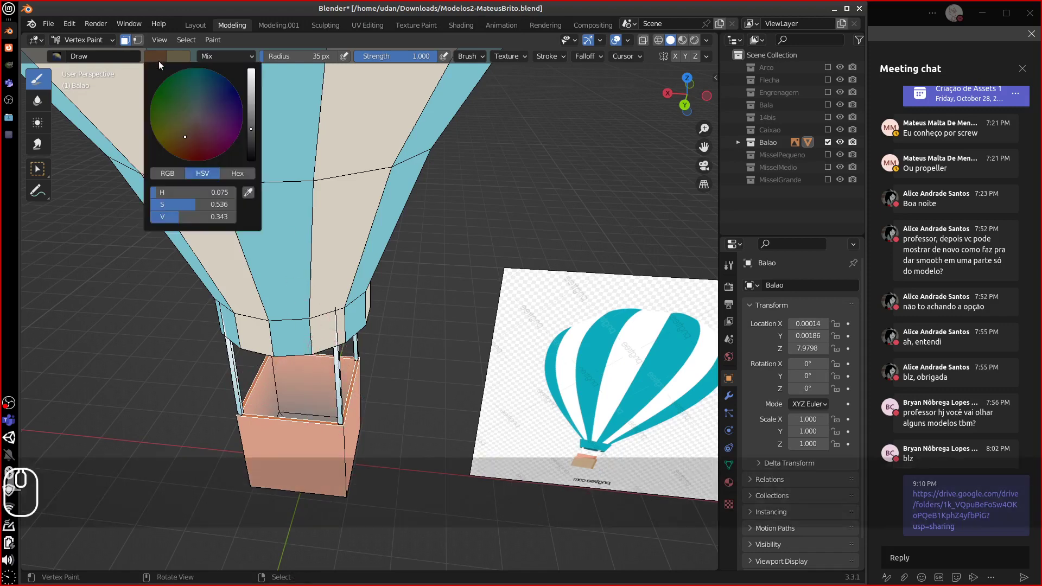
pyautogui.click(260, 191)
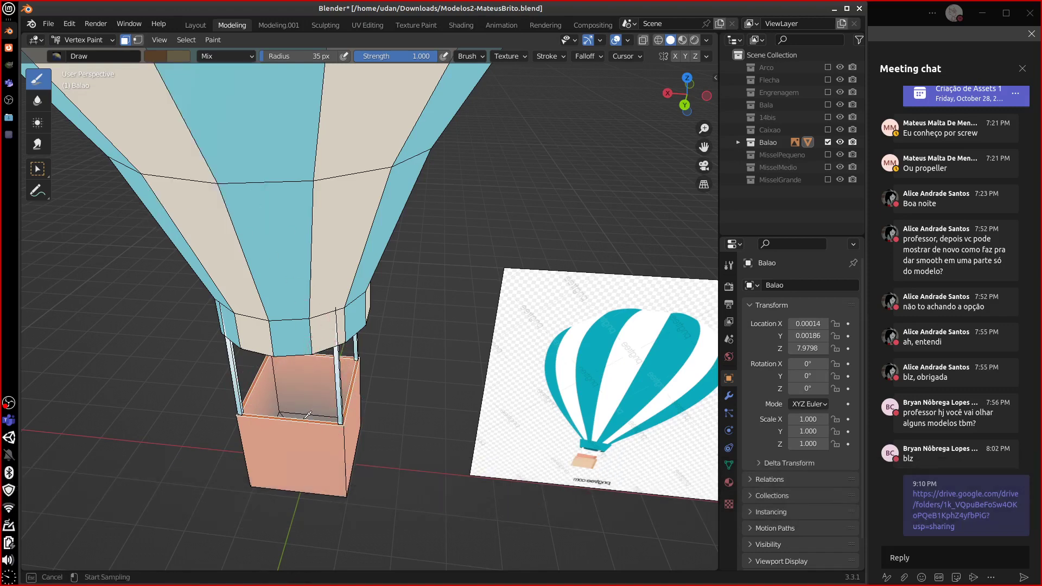
pyautogui.click(312, 415)
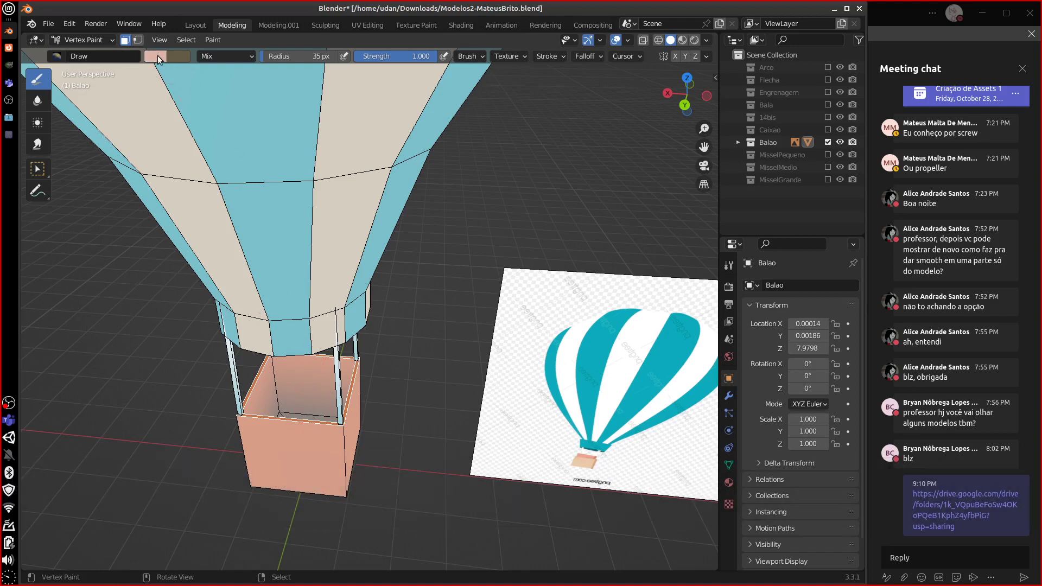
pyautogui.click(156, 56)
pyautogui.click(248, 193)
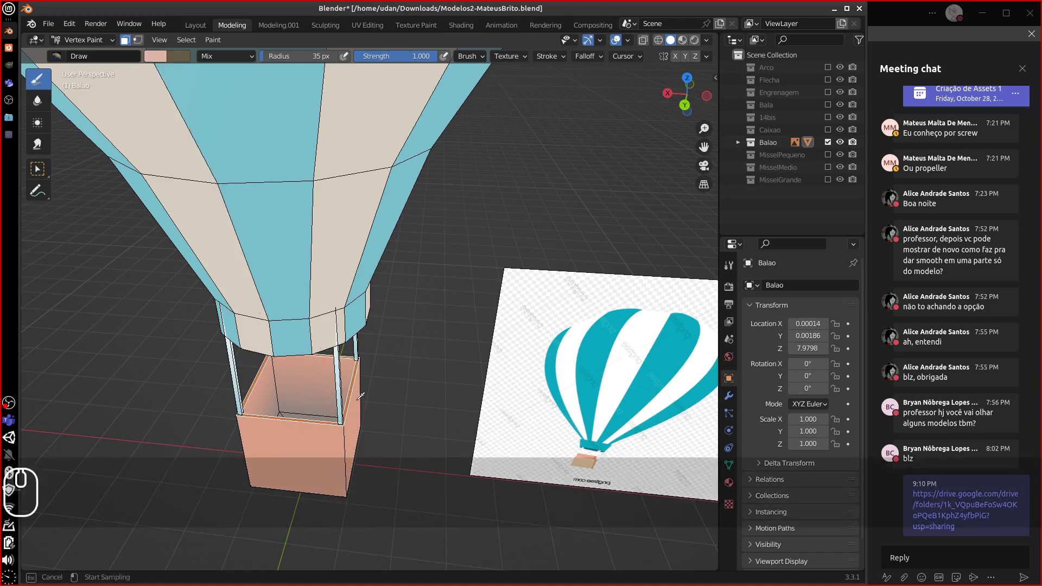
pyautogui.click(352, 397)
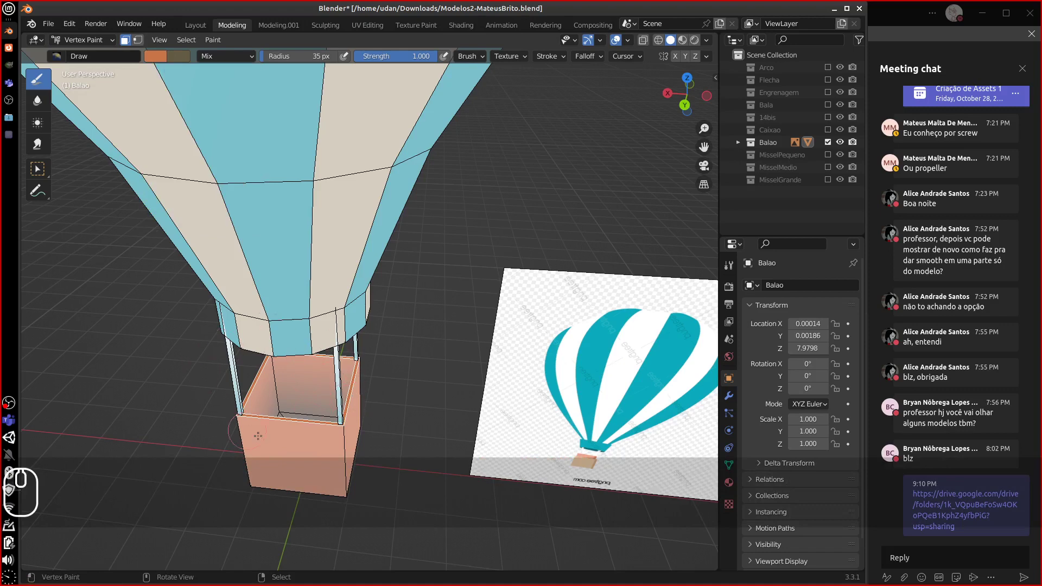
pyautogui.click(159, 57)
pyautogui.click(180, 55)
pyautogui.moveTo(251, 88); pyautogui.dragTo(252, 79)
# - Fill the masked basket faces with the orange using Shift+K, then clear the selection
pyautogui.moveTo(272, 413); pyautogui.dragTo(275, 419, button='middle')
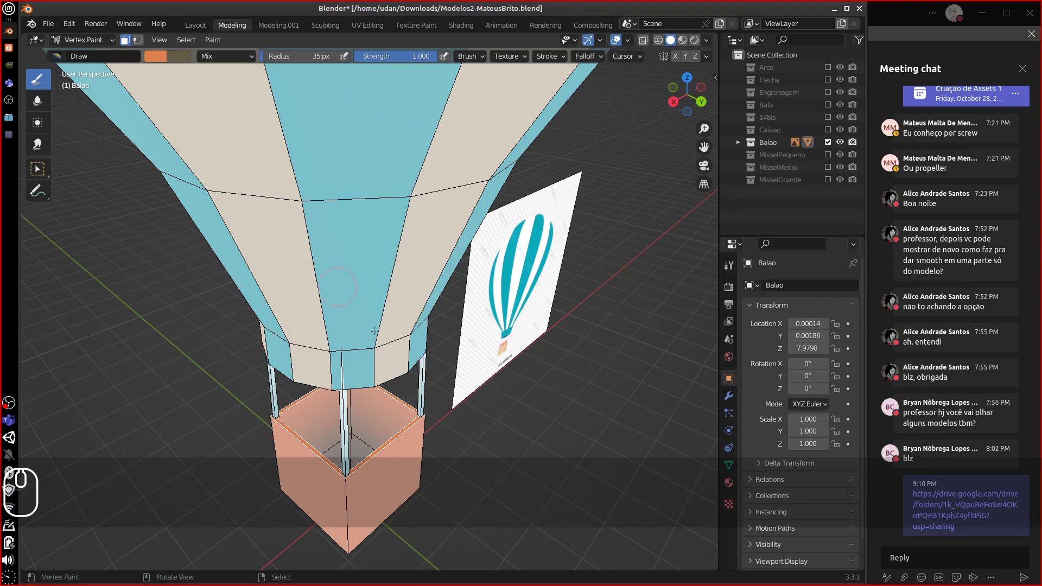
pyautogui.hotkey('shift', 'k')
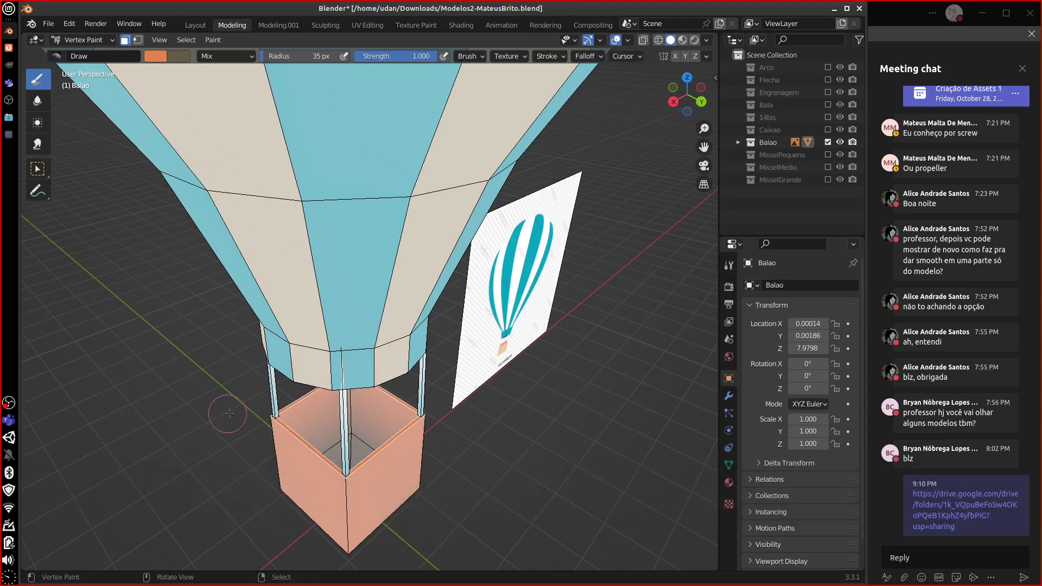
pyautogui.press('a')
pyautogui.moveTo(235, 407); pyautogui.dragTo(309, 384, button='middle')
pyautogui.press('-')
pyautogui.press('=')
pyautogui.press('=')
pyautogui.press('=')
# - Mask the basket's right and left faces using face selection masking
pyautogui.rightClick(309, 392)
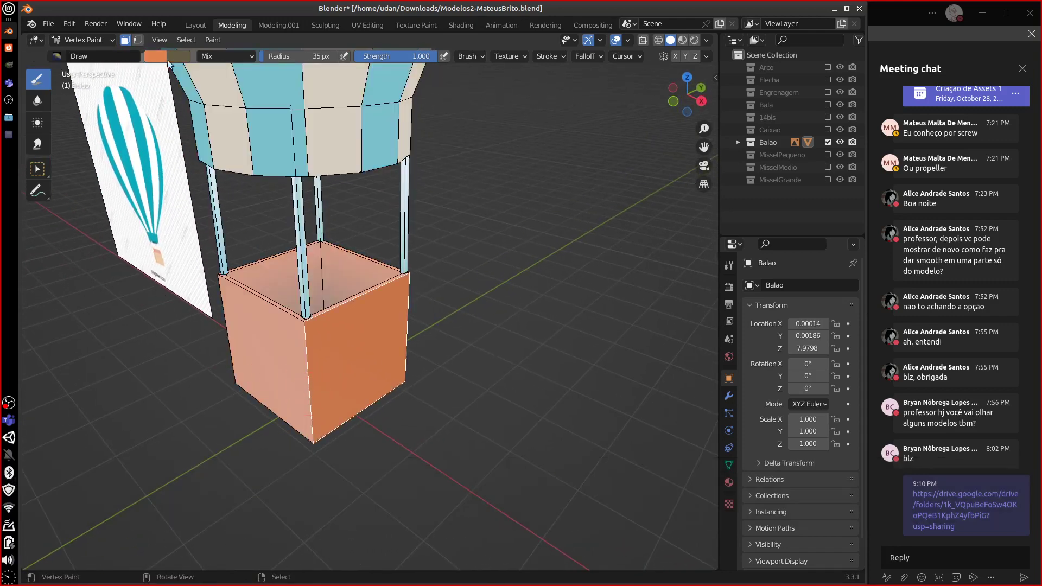
pyautogui.rightClick(308, 408)
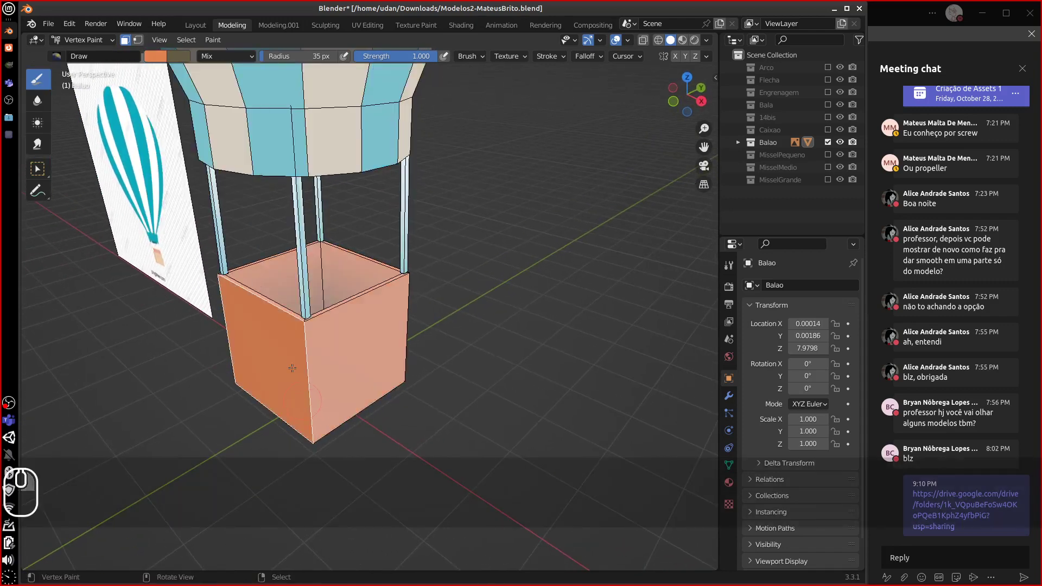
pyautogui.click(136, 40)
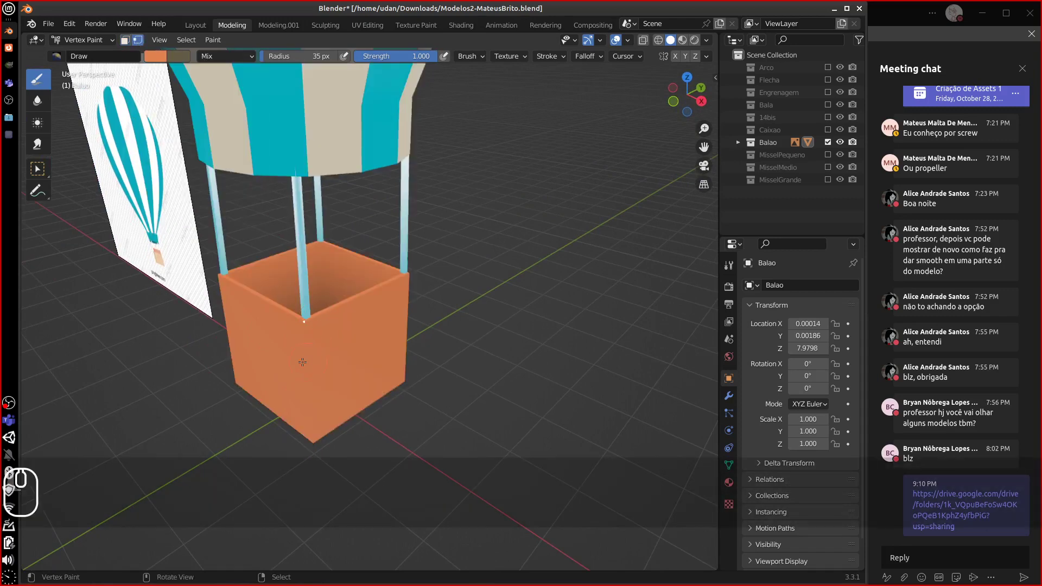
pyautogui.click(125, 41)
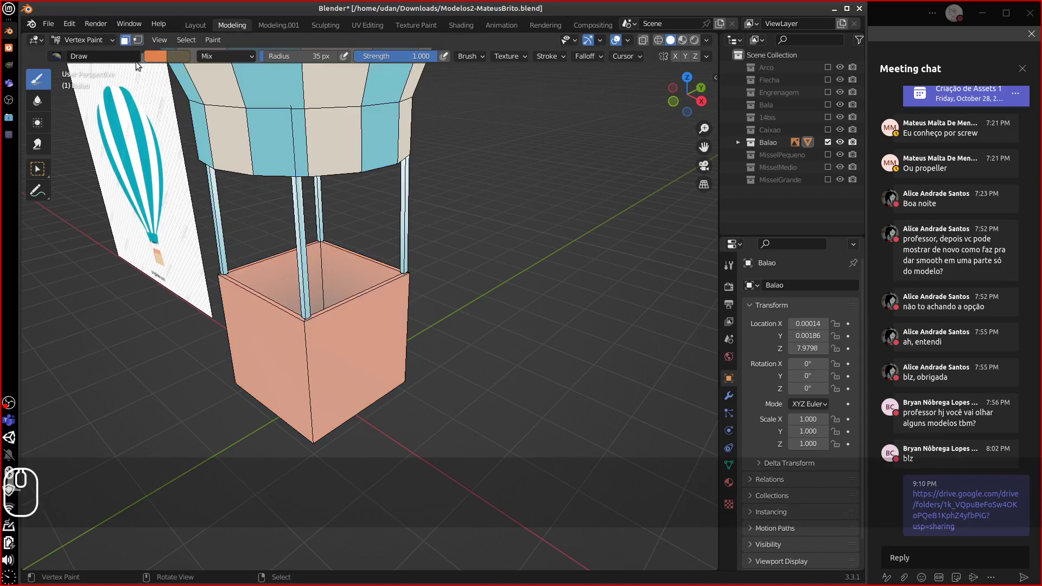
pyautogui.rightClick(326, 370)
pyautogui.keyDown('shift'); pyautogui.rightClick(283, 368); pyautogui.keyUp('shift')
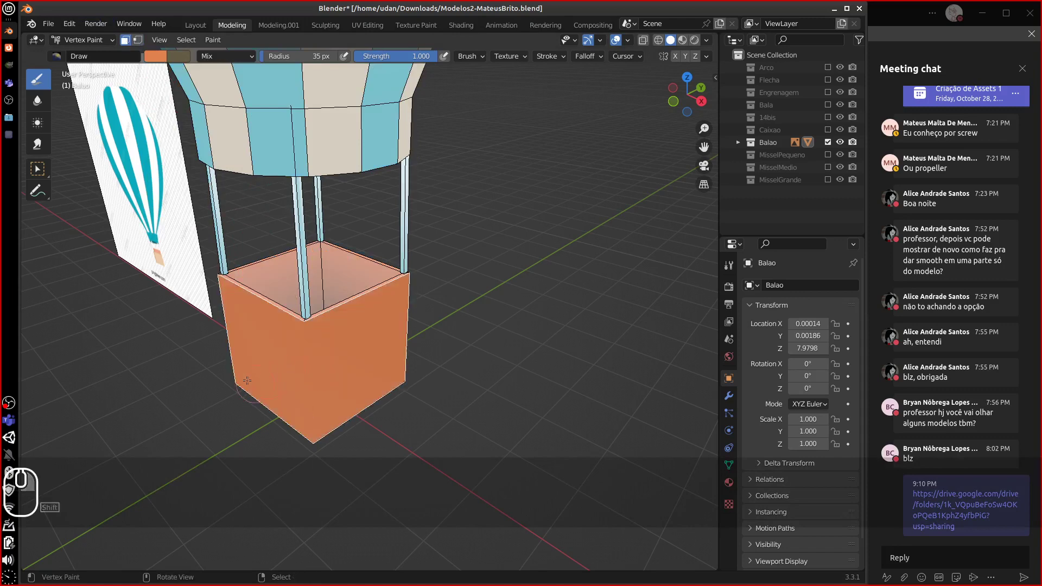
# - Sample a saturated orange, paint the basket's left face lighter, and undo the darker corner strokes
pyautogui.click(155, 56)
pyautogui.click(183, 135)
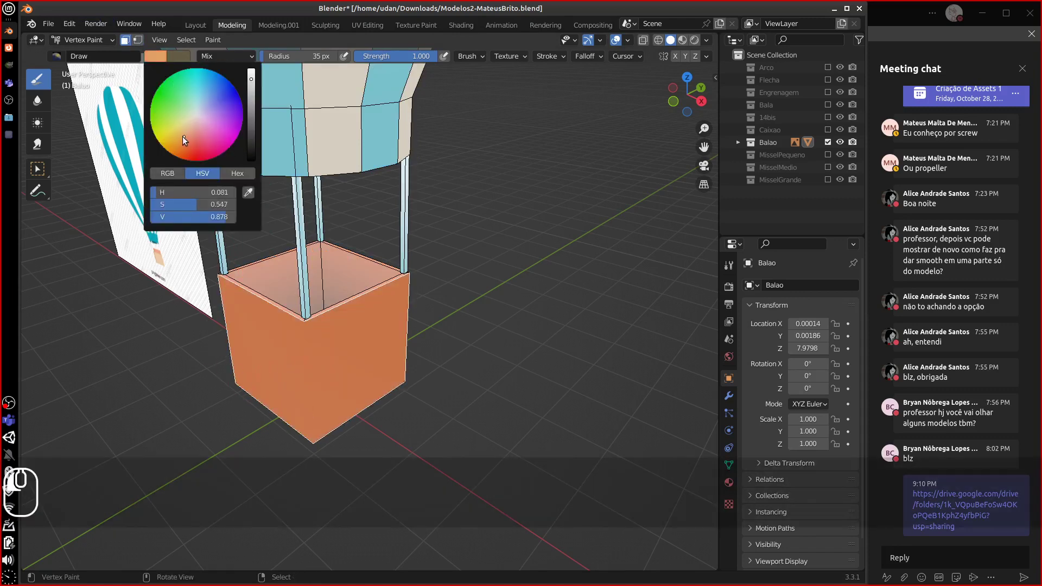
pyautogui.moveTo(183, 136); pyautogui.dragTo(176, 143)
pyautogui.click(249, 194)
pyautogui.click(279, 336)
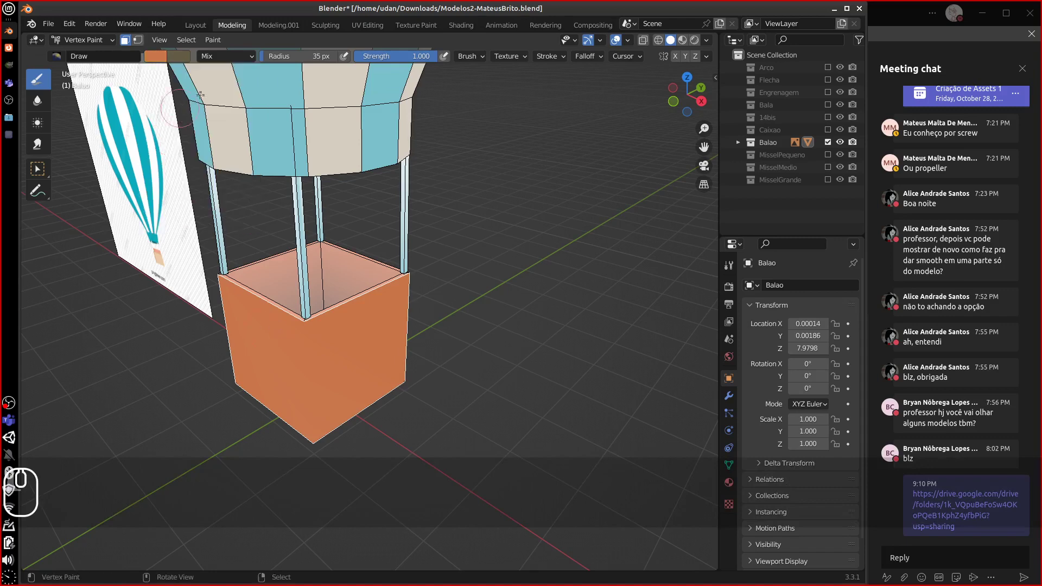
pyautogui.click(155, 56)
pyautogui.click(252, 104)
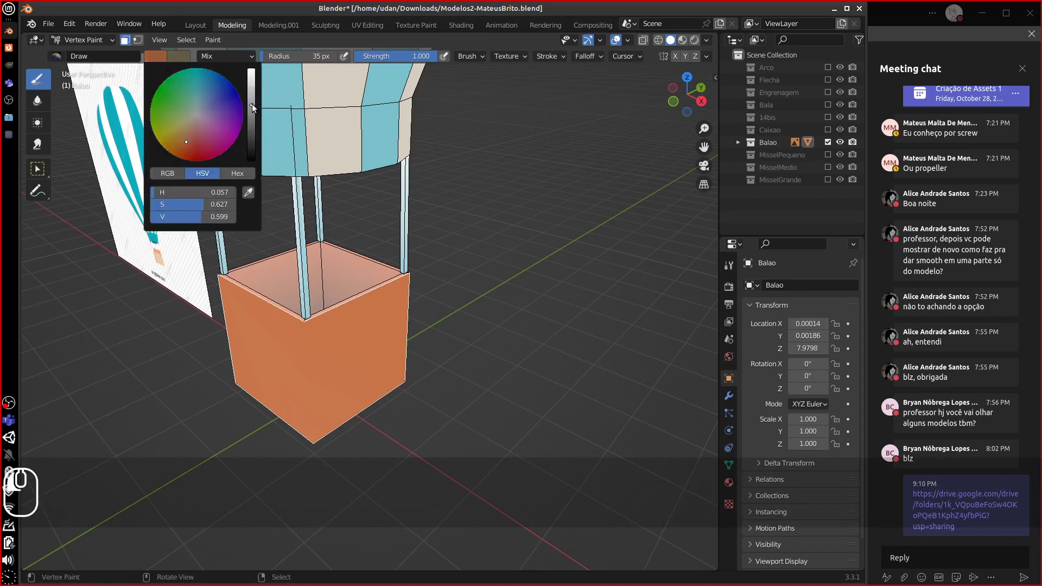
pyautogui.click(319, 434)
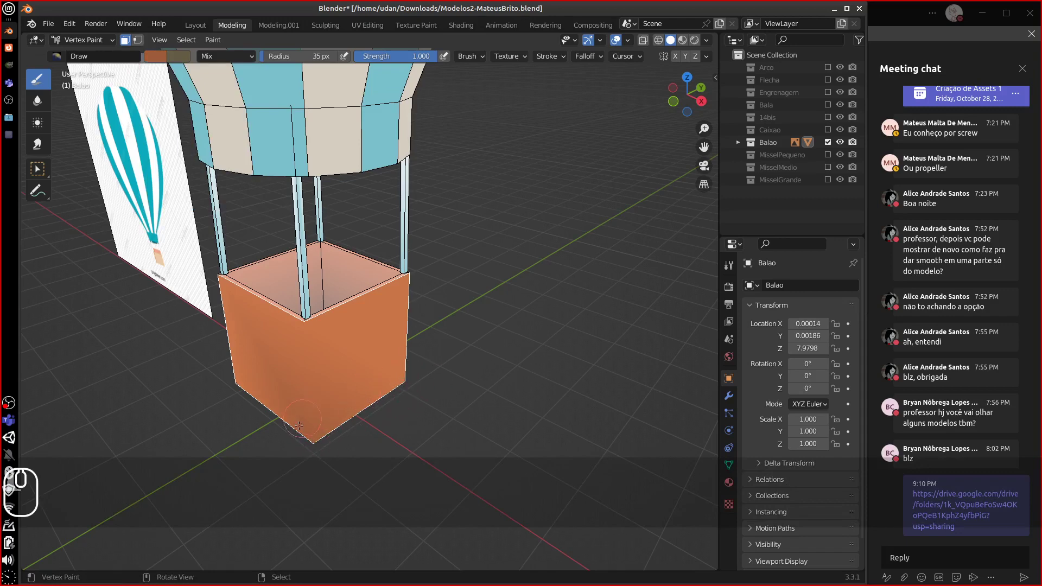
pyautogui.hotkey('ctrl', 'z')
pyautogui.hotkey('ctrl', 'z')
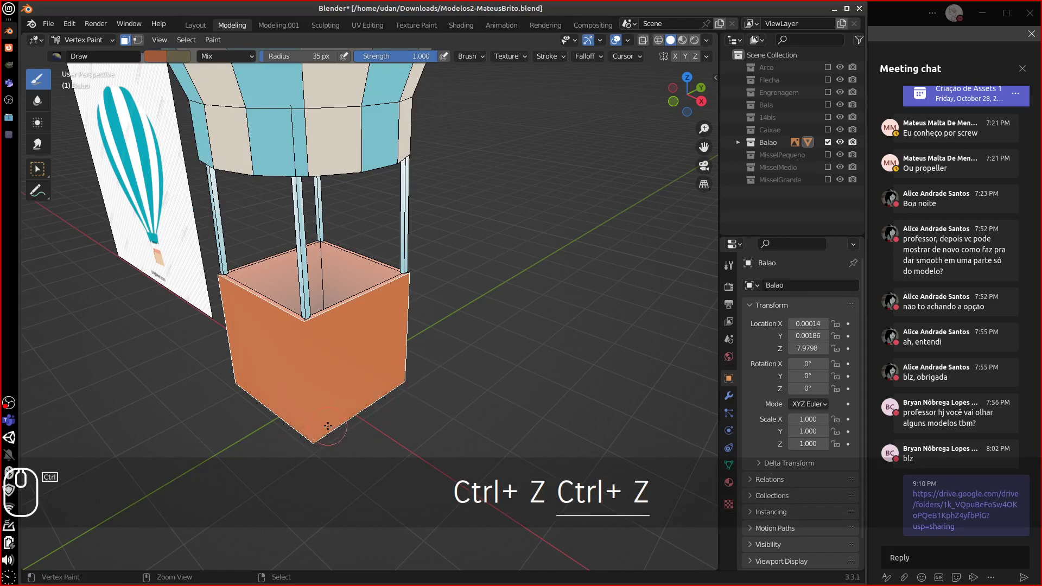
pyautogui.moveTo(324, 401); pyautogui.dragTo(317, 389)
pyautogui.moveTo(312, 440); pyautogui.dragTo(314, 413)
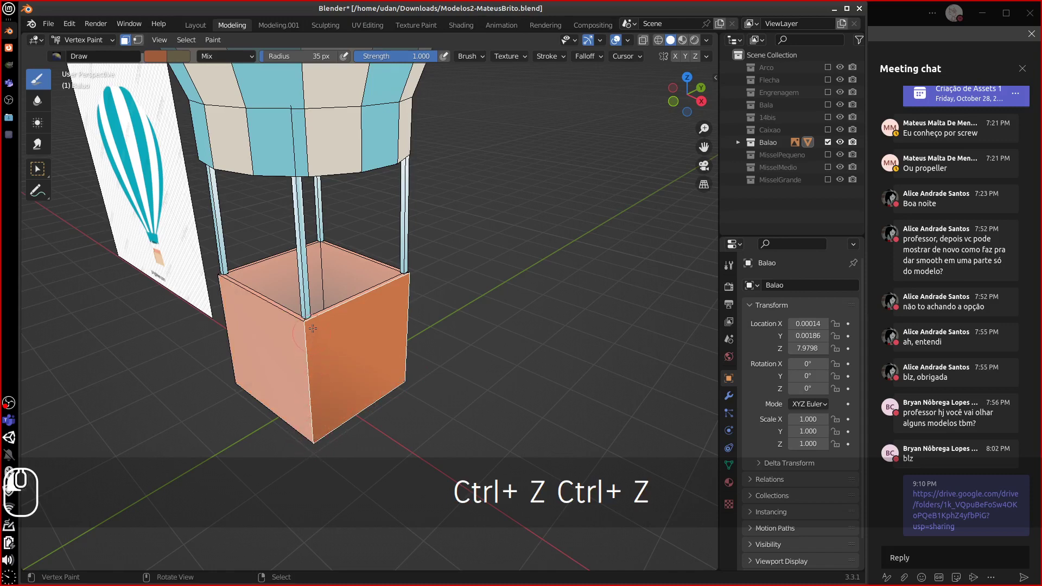
pyautogui.hotkey('ctrl', 'z')
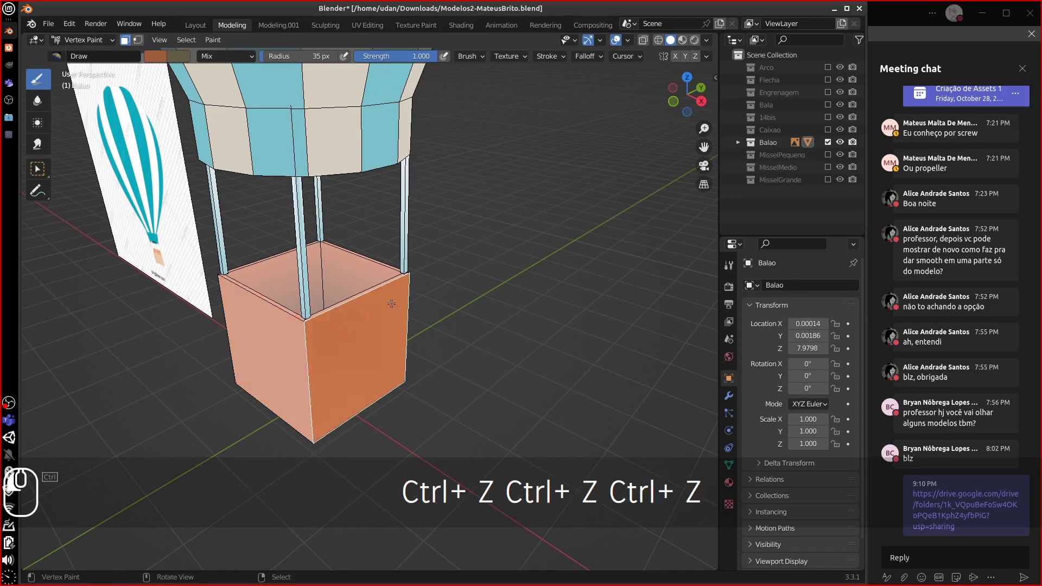
# - Darken the right basket face's upper corners and add a darker orange stroke on its side
pyautogui.moveTo(391, 304)
pyautogui.mouseDown()
pyautogui.moveTo(329, 315)
pyautogui.moveTo(395, 293)
pyautogui.moveTo(276, 352)
pyautogui.mouseUp()
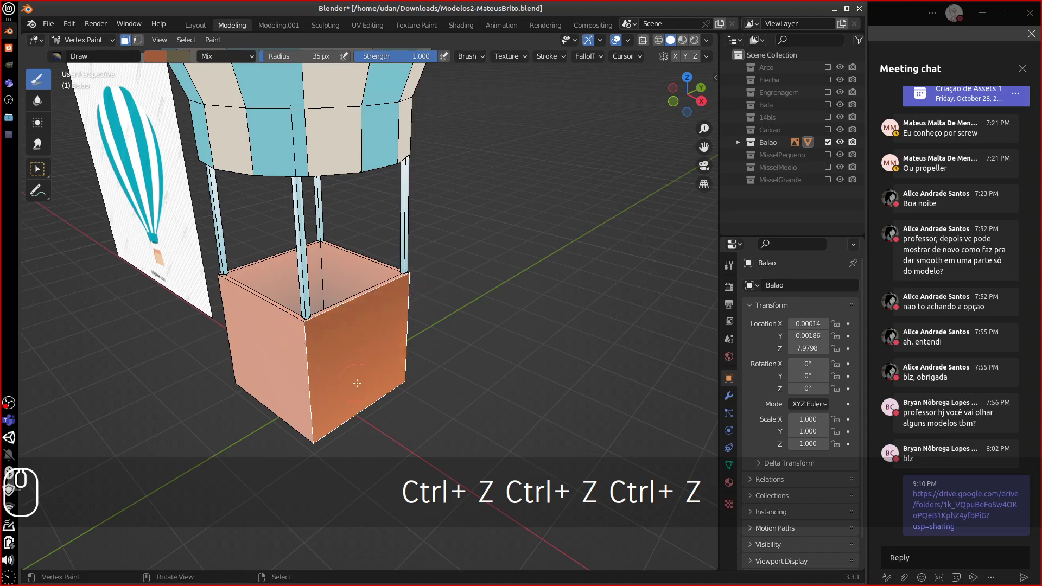
pyautogui.press('a')
pyautogui.moveTo(361, 384); pyautogui.dragTo(373, 363, button='middle')
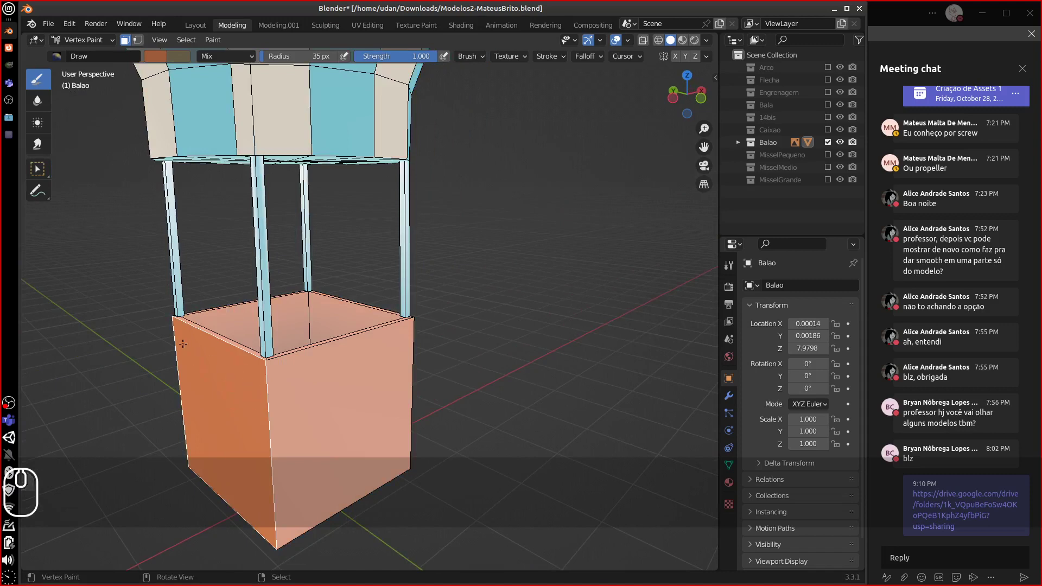
pyautogui.moveTo(183, 344)
pyautogui.mouseDown()
pyautogui.moveTo(175, 323)
pyautogui.moveTo(177, 331)
pyautogui.mouseUp()
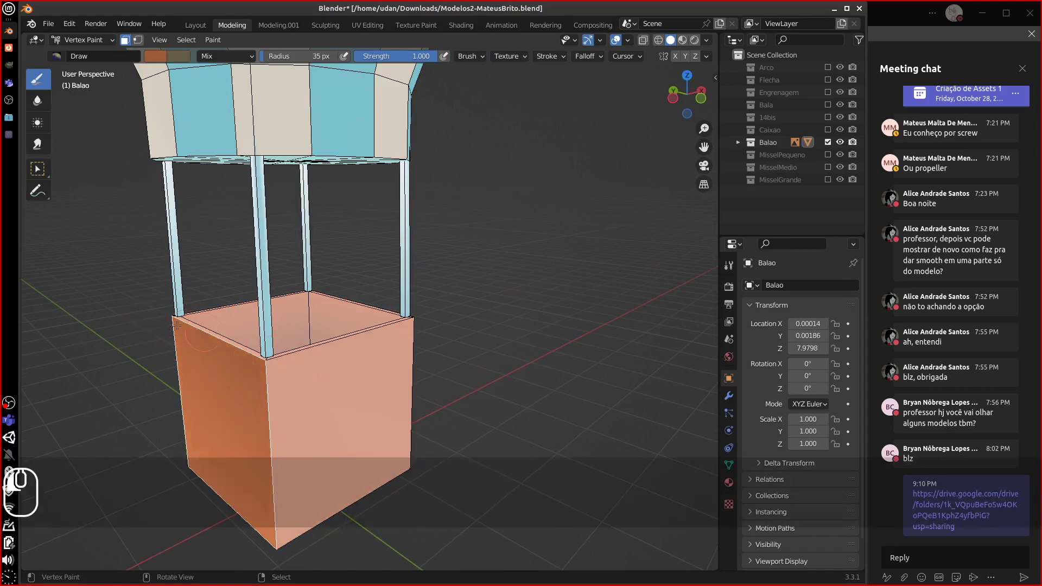
# - Darken the upper-left corner of the basket's front face, then clear the mask to review the balloon
pyautogui.rightClick(302, 376)
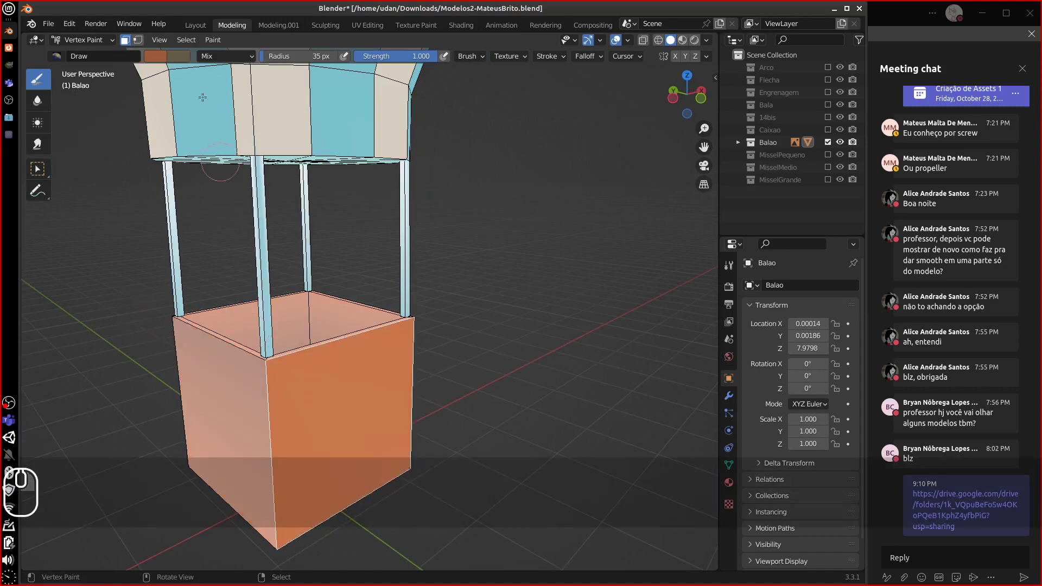
pyautogui.click(155, 56)
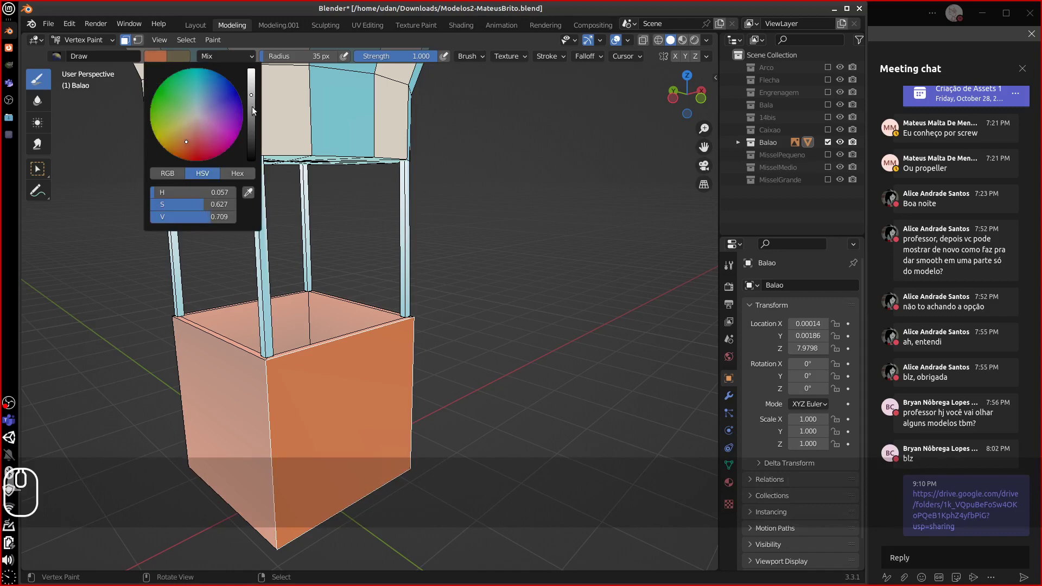
pyautogui.moveTo(343, 349); pyautogui.dragTo(157, 350, button='middle')
pyautogui.rightClick(445, 366)
pyautogui.moveTo(406, 334); pyautogui.dragTo(496, 328)
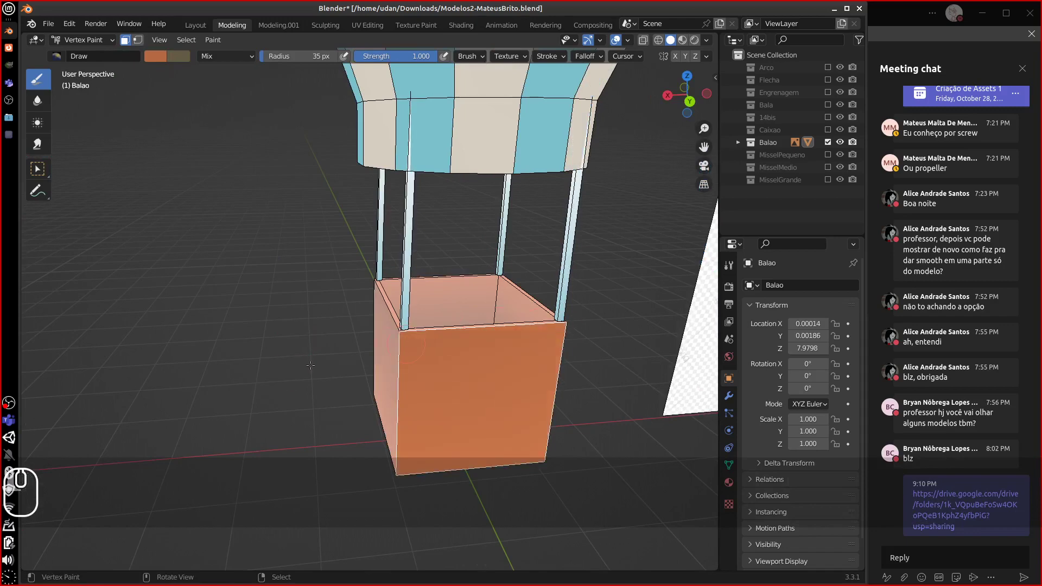
pyautogui.press('a')
pyautogui.moveTo(333, 377)
pyautogui.mouseDown(button='middle')
pyautogui.moveTo(489, 365)
pyautogui.moveTo(409, 381)
pyautogui.moveTo(434, 366)
pyautogui.moveTo(426, 358)
pyautogui.moveTo(394, 383)
pyautogui.mouseUp(button='middle')
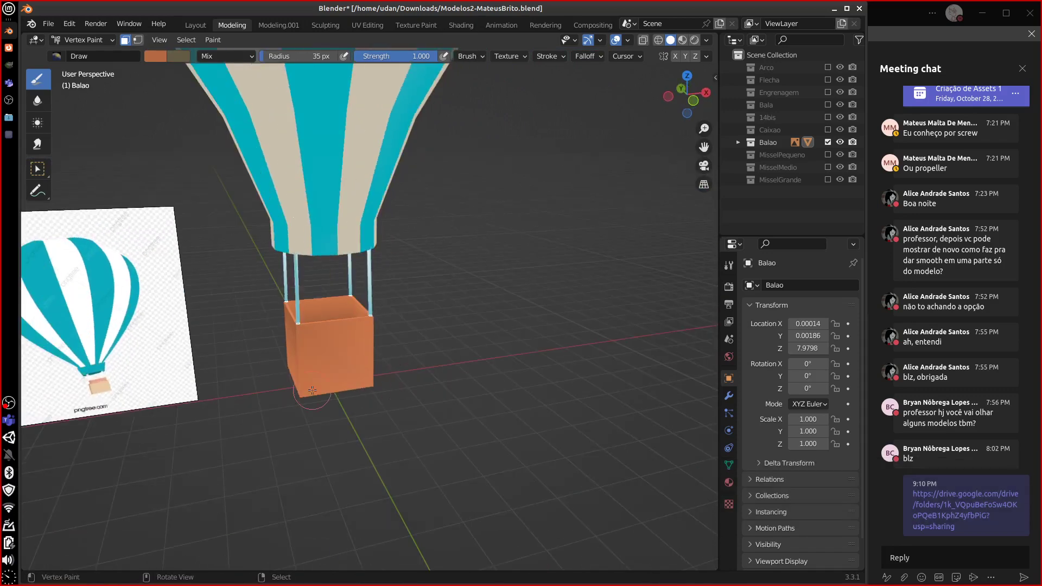
# - Hide Balao, show the Bala bullet, and inspect it in local view
pyautogui.click(828, 143)
pyautogui.click(827, 104)
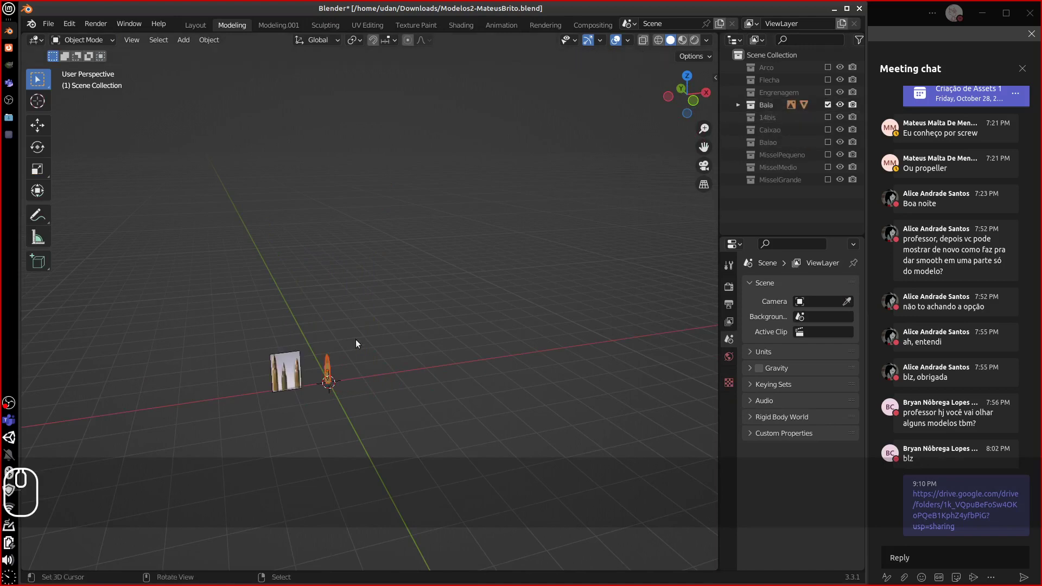
pyautogui.moveTo(356, 344); pyautogui.dragTo(314, 367, button='middle')
pyautogui.press('KP_Divide')
pyautogui.moveTo(388, 364); pyautogui.dragTo(434, 348, button='middle')
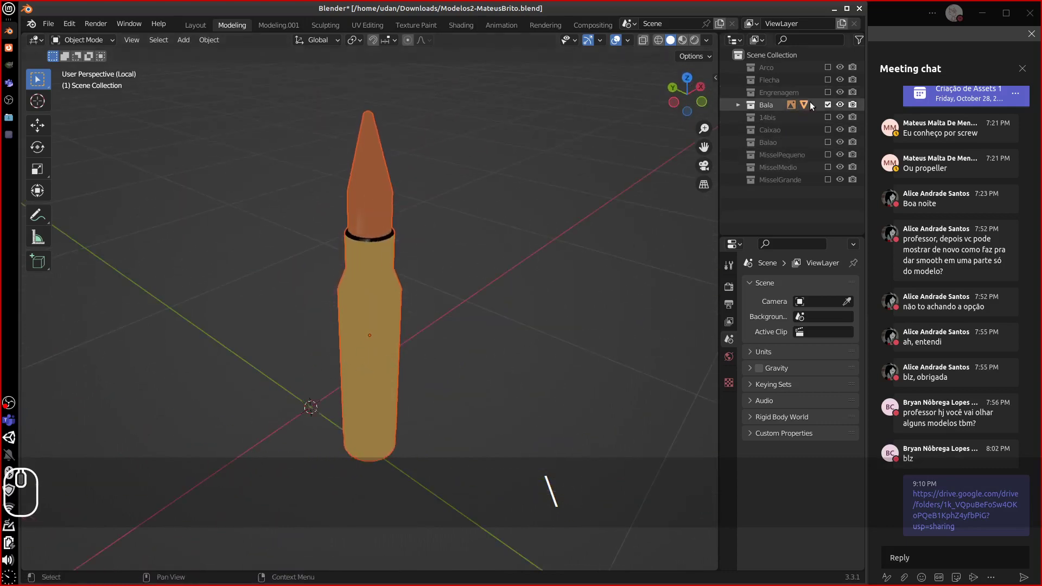
# - Swap the bullet for the Engrenagem gear collection and zoom in on its slot
pyautogui.keyDown('ctrl'); pyautogui.click(828, 93); pyautogui.keyUp('ctrl')
pyautogui.moveTo(291, 330); pyautogui.dragTo(402, 259, button='middle')
pyautogui.scroll(-5, 261, 304)
pyautogui.scroll(5, 313, 303)
pyautogui.scroll(5, 420, 238)
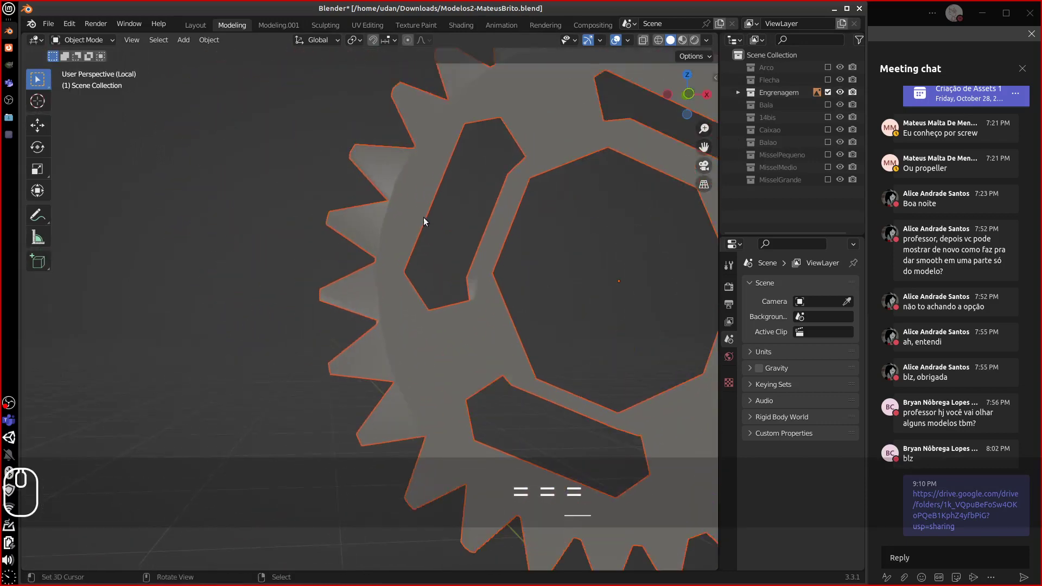
pyautogui.keyDown('shift'); pyautogui.moveTo(415, 165); pyautogui.dragTo(336, 262, button='middle'); pyautogui.keyUp('shift')
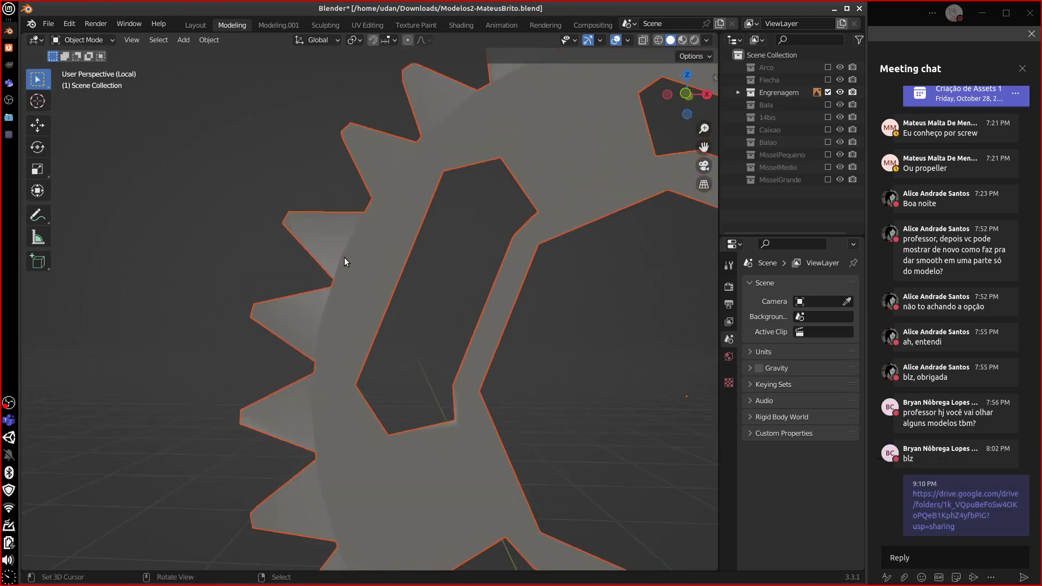
# - Enter Edit Mode on the gear and select one whole tooth with Ctrl+L
pyautogui.press('Tab')
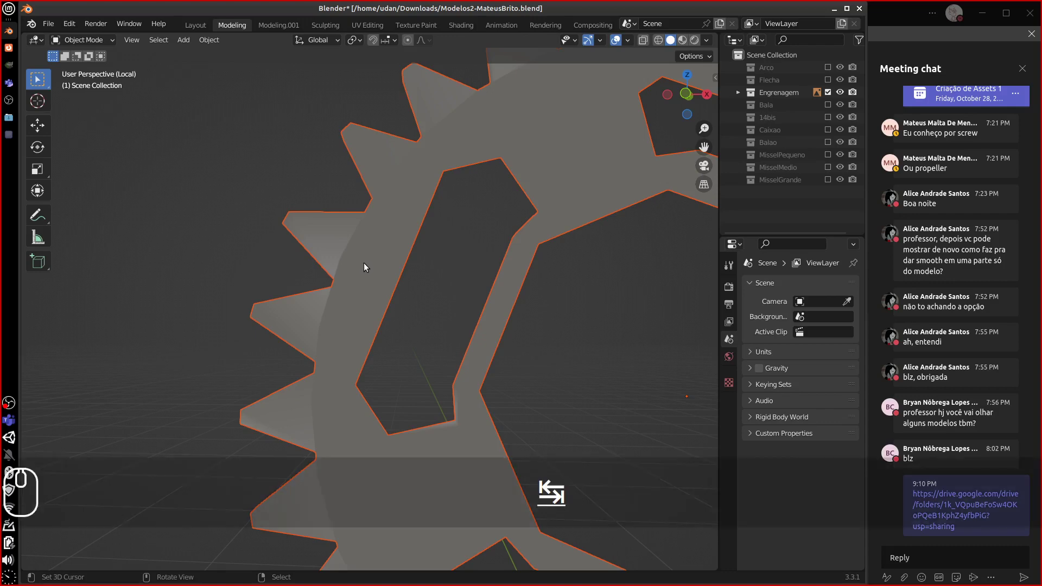
pyautogui.press('Tab')
pyautogui.click(357, 271)
pyautogui.press('Tab')
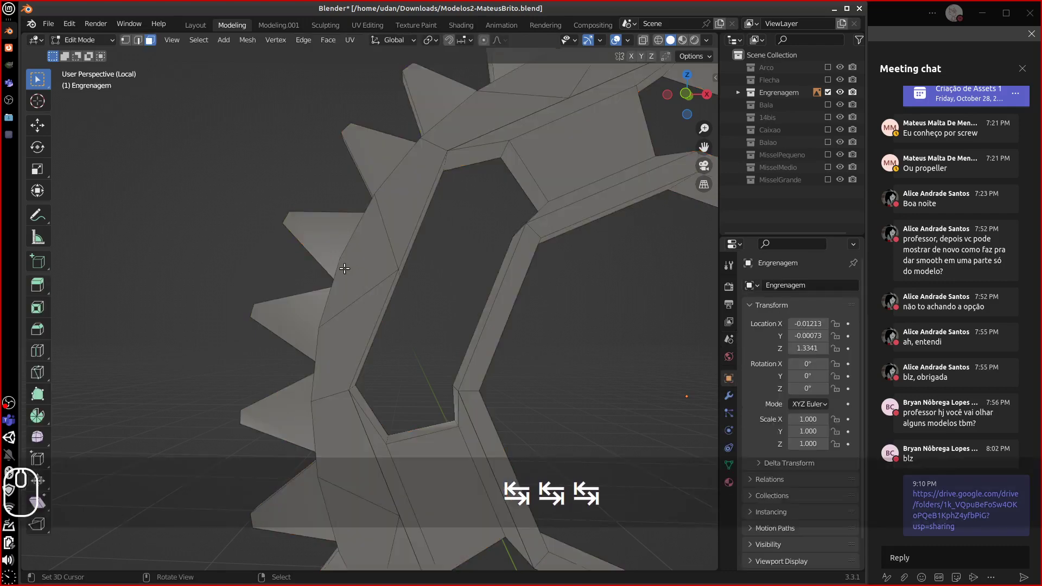
pyautogui.moveTo(357, 272); pyautogui.dragTo(399, 279, button='middle')
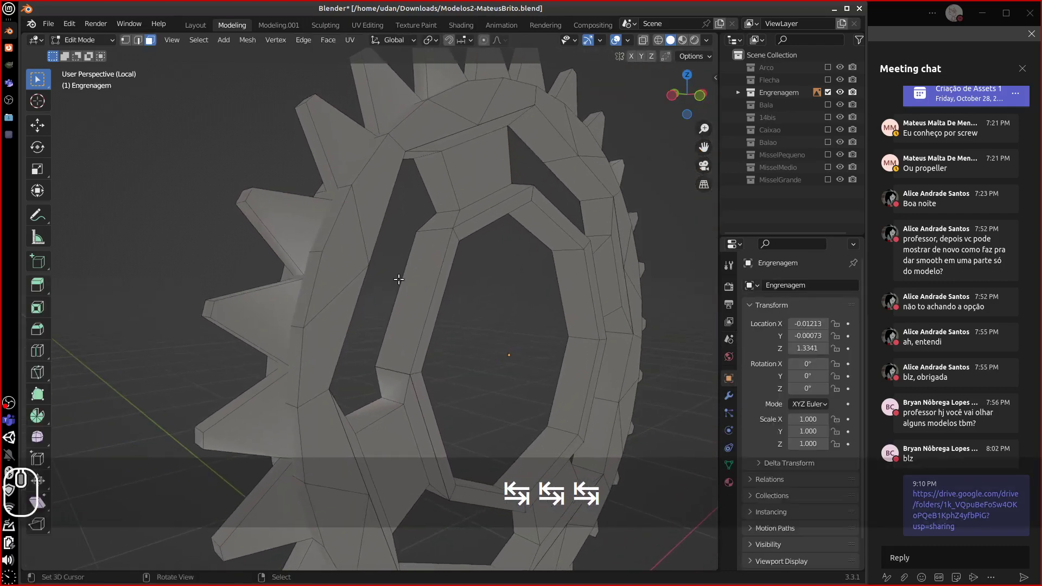
pyautogui.click(297, 247)
pyautogui.hotkey('ctrl', 'l')
pyautogui.moveTo(304, 252); pyautogui.dragTo(317, 260, button='middle')
pyautogui.press('g')
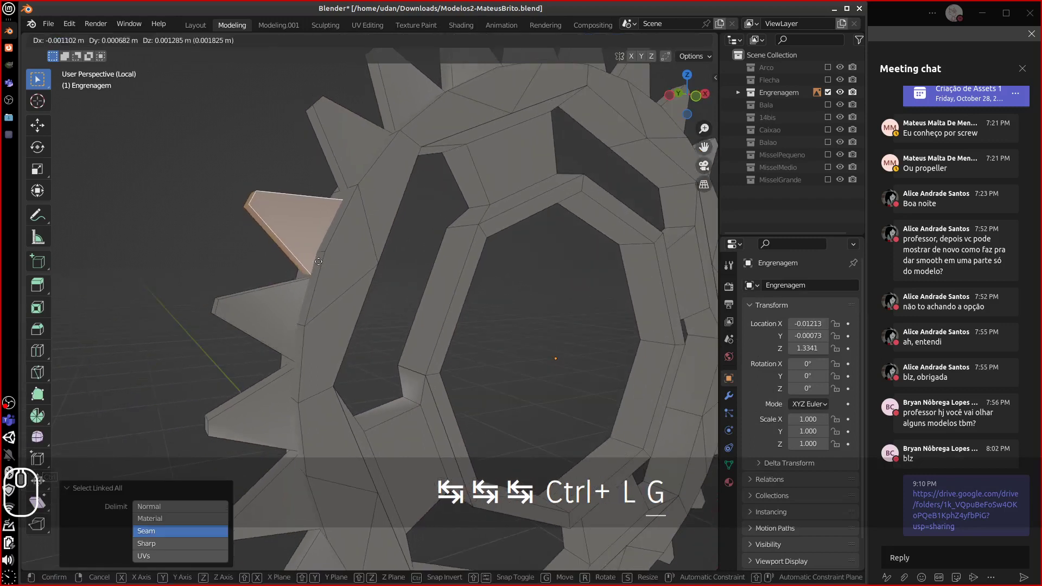
pyautogui.press('Escape')
# - Select and hide the gear's inner ring, then switch the gear to Vertex Paint
pyautogui.click(335, 271)
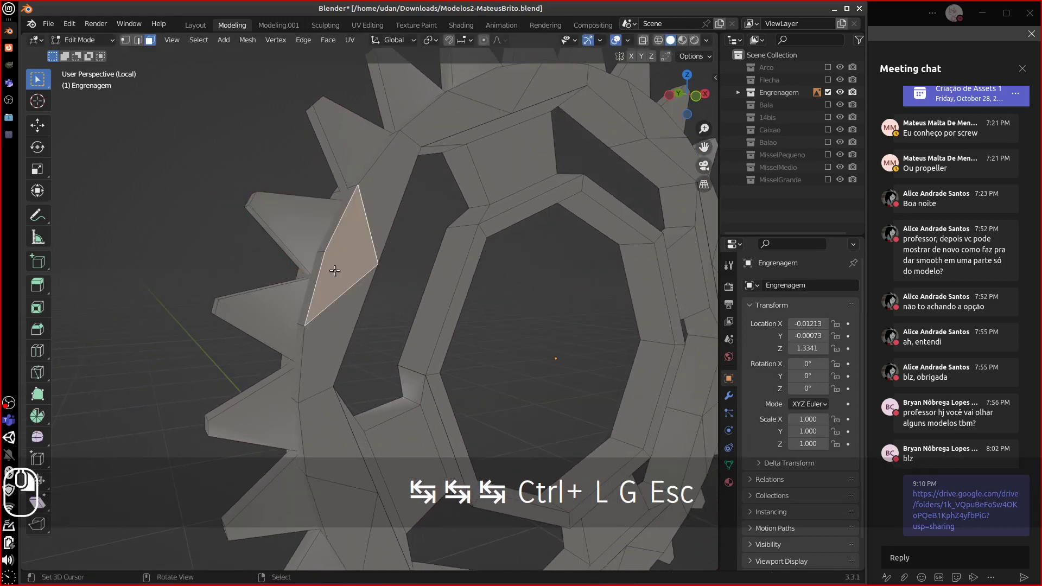
pyautogui.hotkey('ctrl', 'l')
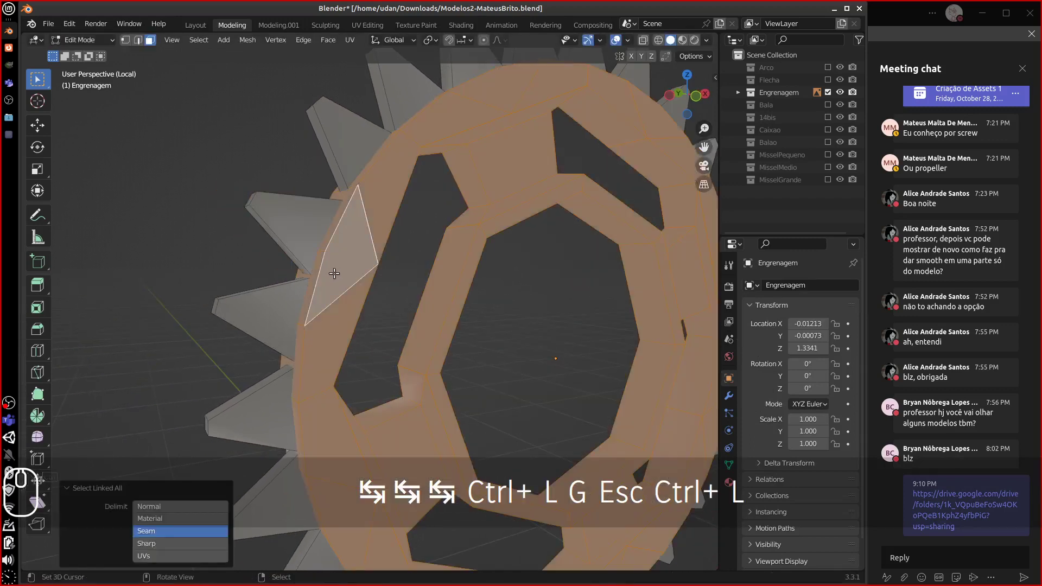
pyautogui.press('h')
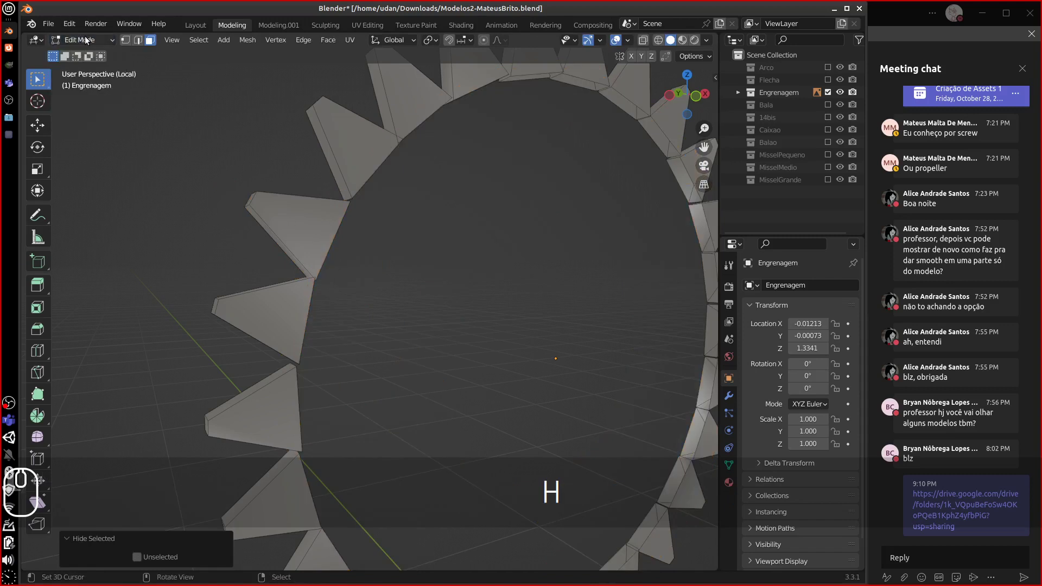
pyautogui.click(85, 40)
pyautogui.click(92, 91)
pyautogui.moveTo(233, 194); pyautogui.dragTo(258, 223, button='middle')
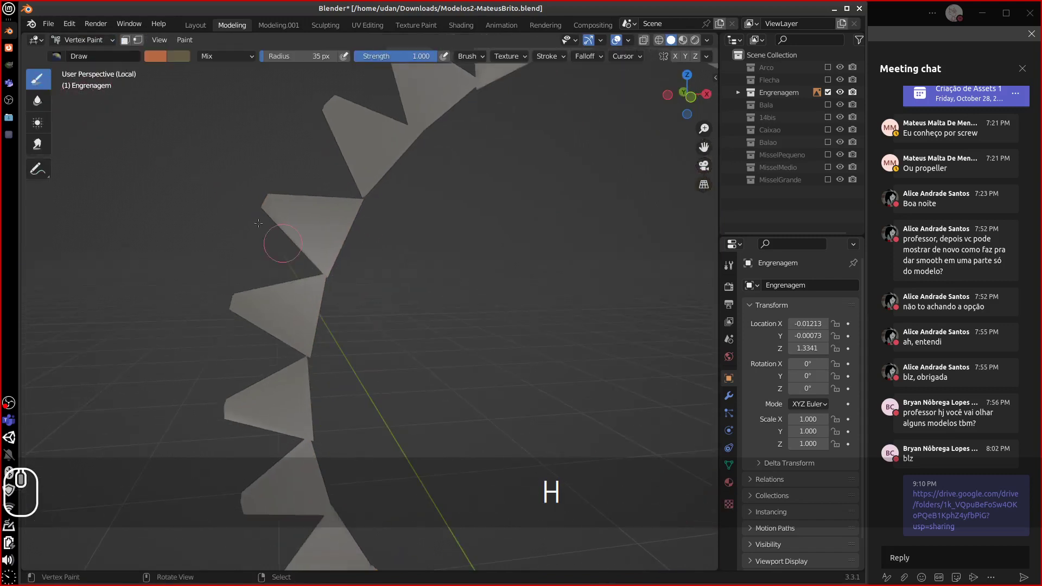
# - Mask one gear tooth's top, small end and slanted side faces for painting
pyautogui.click(138, 39)
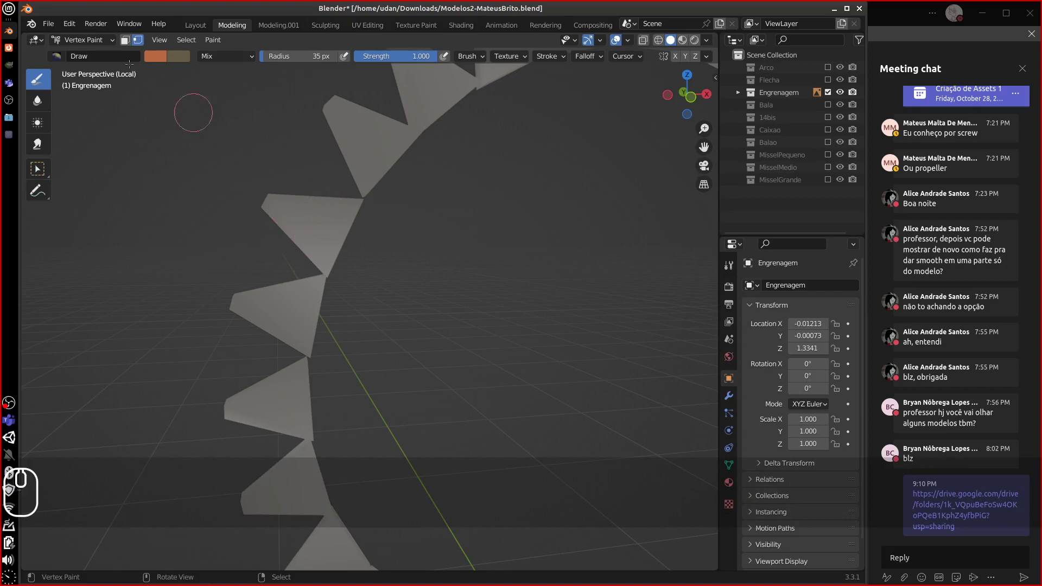
pyautogui.rightClick(327, 273)
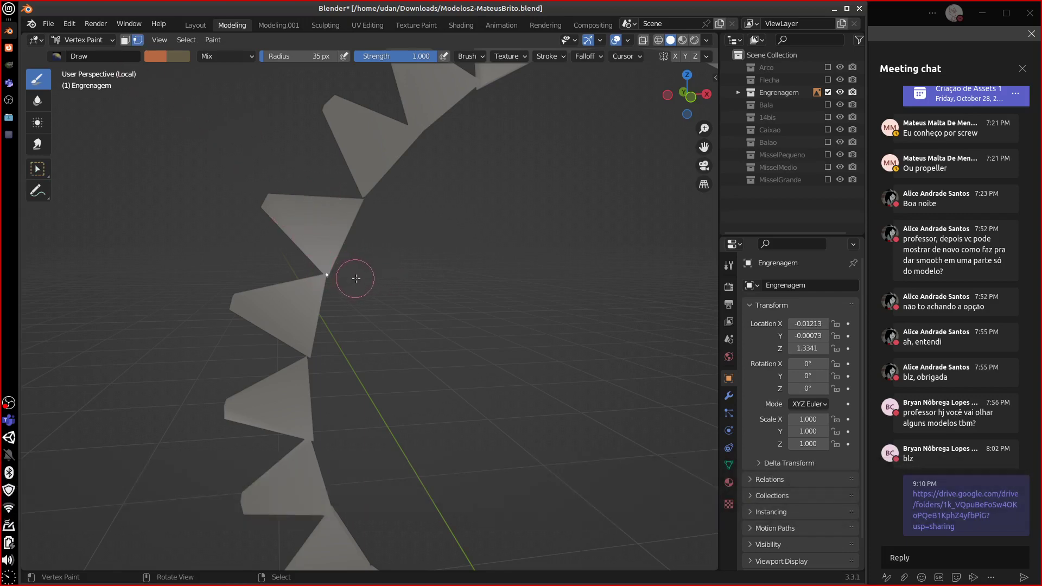
pyautogui.press('a')
pyautogui.moveTo(340, 245)
pyautogui.mouseDown(button='middle')
pyautogui.moveTo(400, 278)
pyautogui.moveTo(408, 259)
pyautogui.mouseUp(button='middle')
pyautogui.click(126, 40)
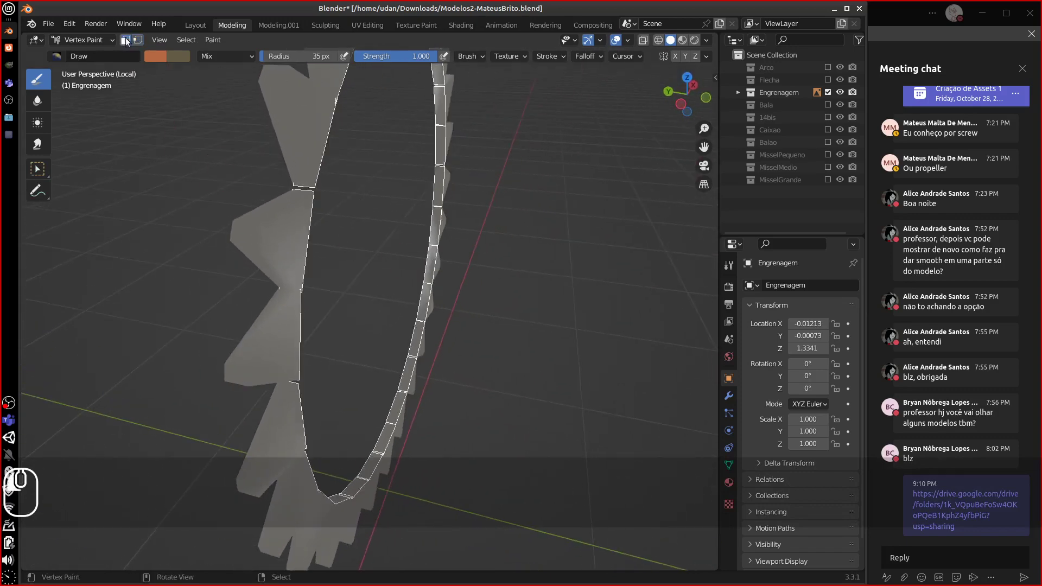
pyautogui.click(258, 236)
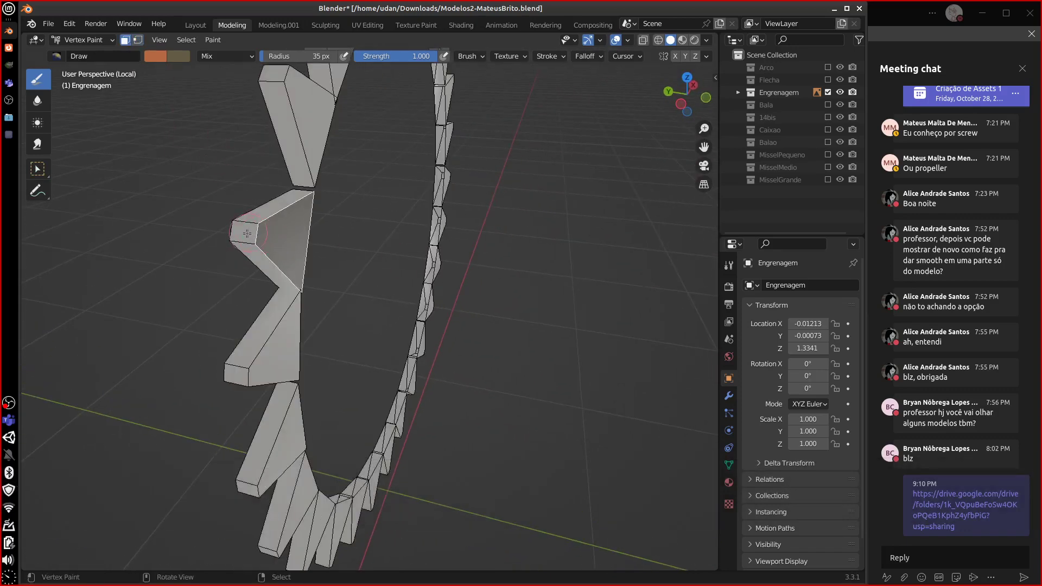
pyautogui.keyDown('shift'); pyautogui.click(246, 224); pyautogui.keyUp('shift')
pyautogui.click(261, 213)
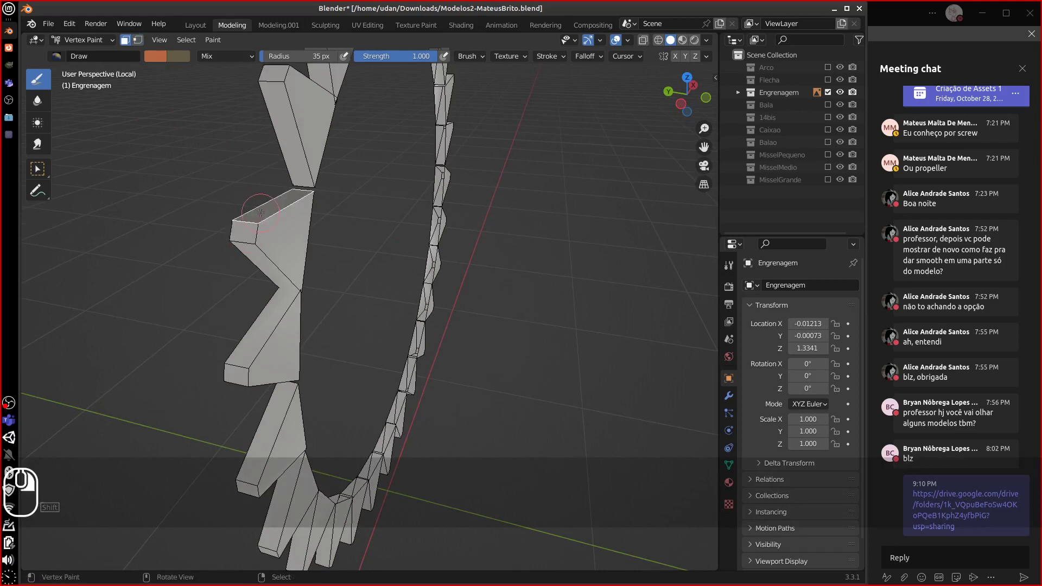
pyautogui.keyDown('shift'); pyautogui.click(268, 272); pyautogui.keyUp('shift')
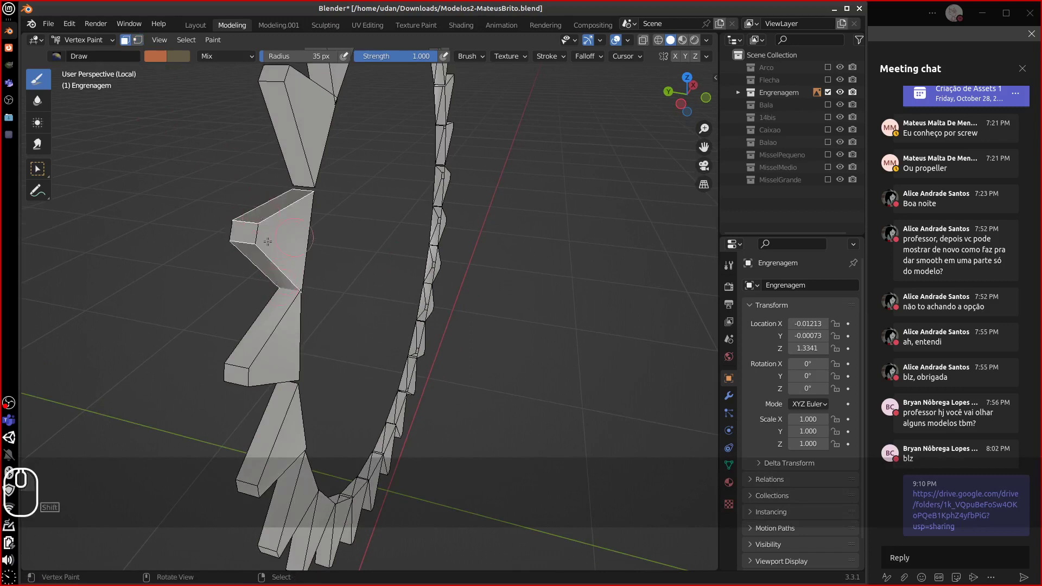
# - Sample a secondary colour, swap brush colours, darken the orange brush, and return to Edit Mode
pyautogui.moveTo(228, 185); pyautogui.dragTo(215, 171, button='middle')
pyautogui.click(176, 57)
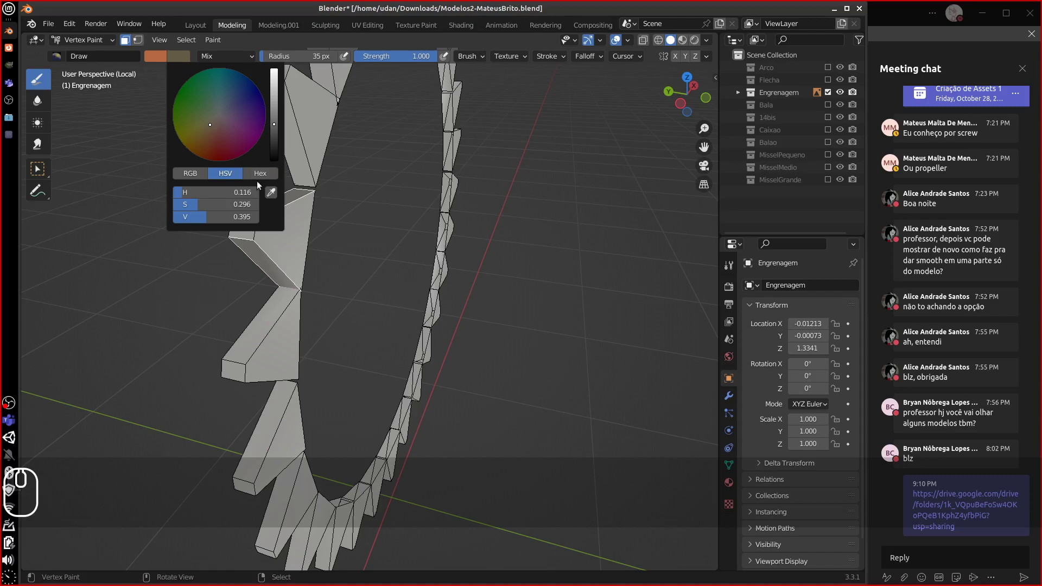
pyautogui.click(271, 192)
pyautogui.click(252, 248)
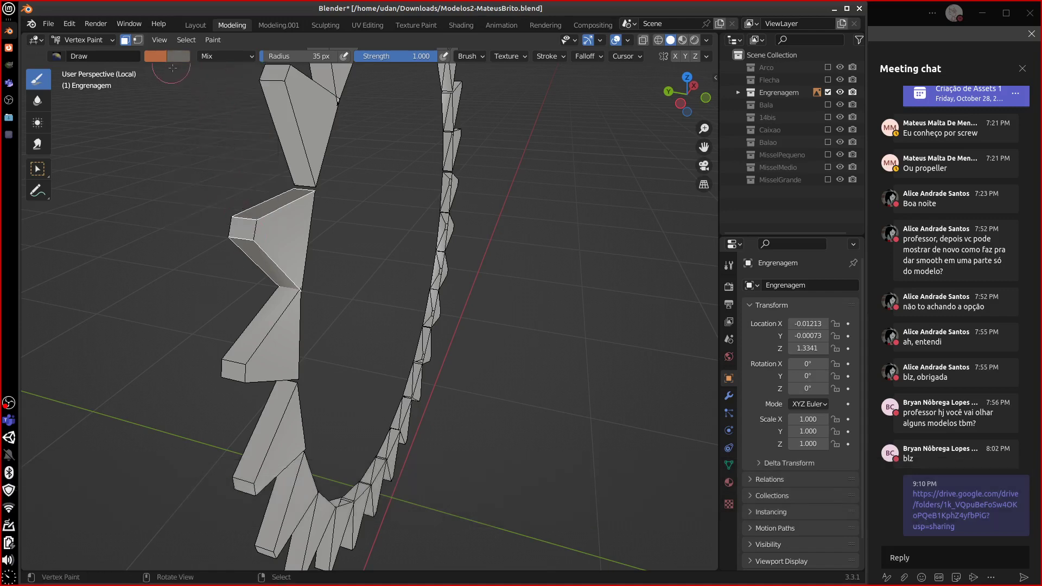
pyautogui.press('x')
pyautogui.click(177, 57)
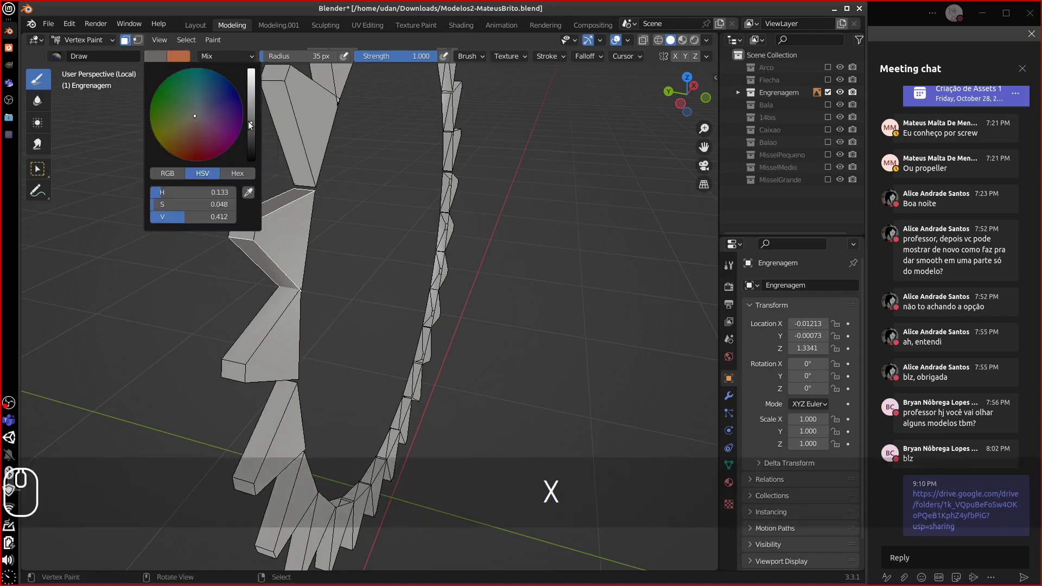
pyautogui.moveTo(250, 136); pyautogui.dragTo(249, 138)
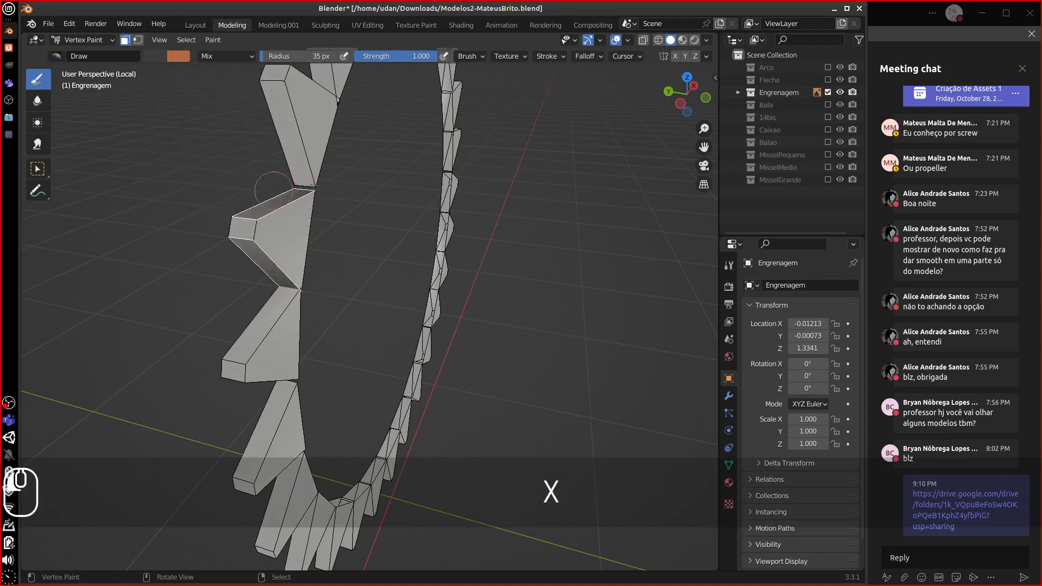
pyautogui.press('Tab')
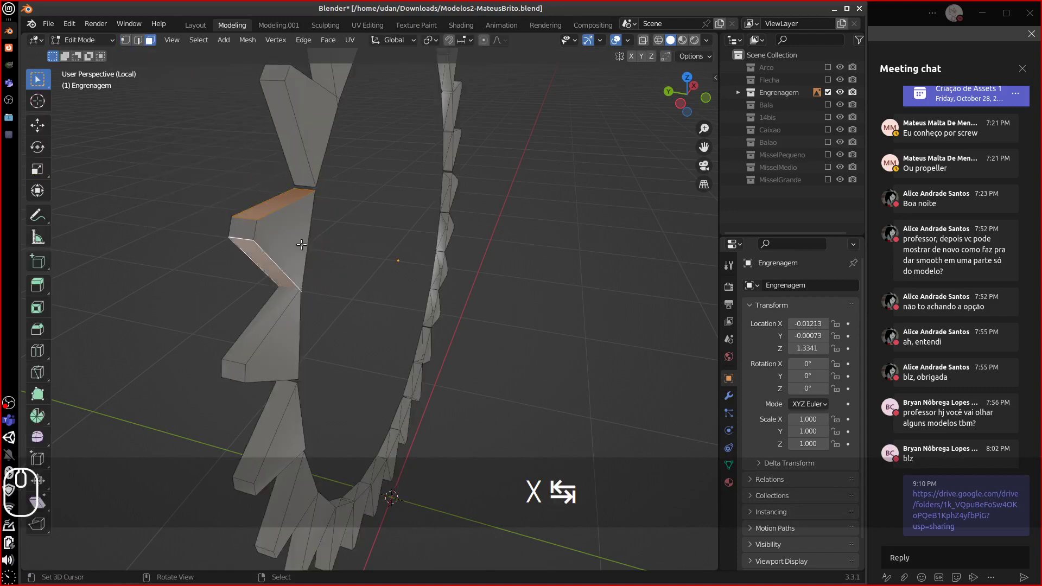
# - Select a slanted tooth face on the gear and switch the gear to Vertex Paint mode
pyautogui.press('a')
pyautogui.press('a')
pyautogui.press('a')
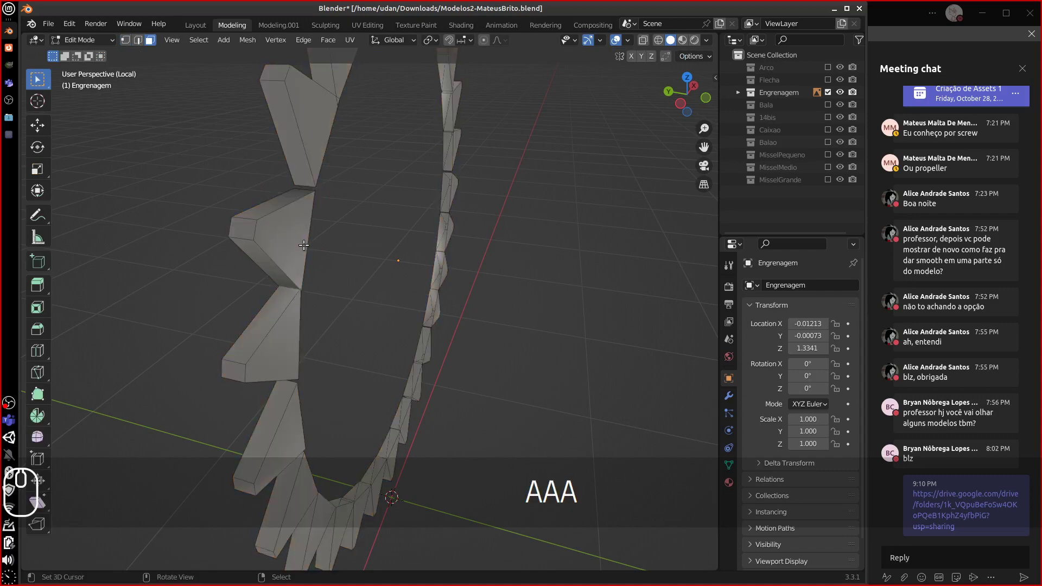
pyautogui.moveTo(317, 247); pyautogui.dragTo(274, 247, button='middle')
pyautogui.press('a')
pyautogui.press('a')
pyautogui.press('a')
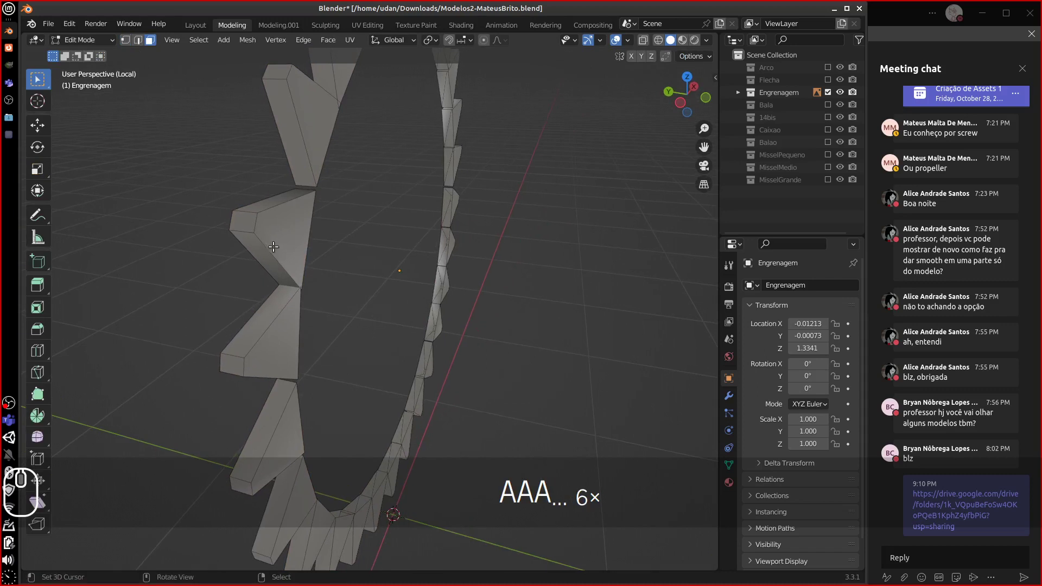
pyautogui.click(281, 298)
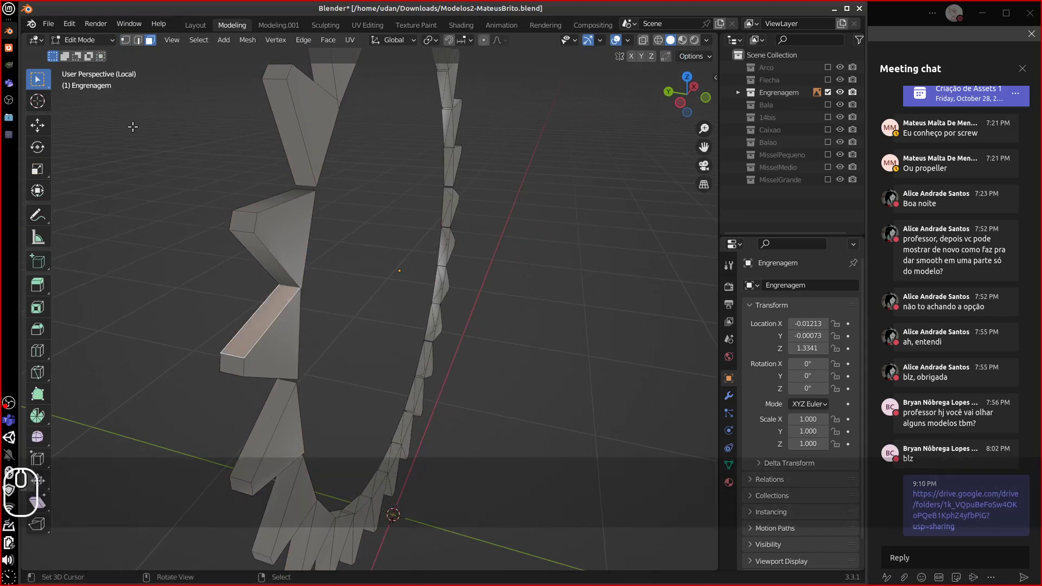
pyautogui.click(82, 40)
pyautogui.click(96, 95)
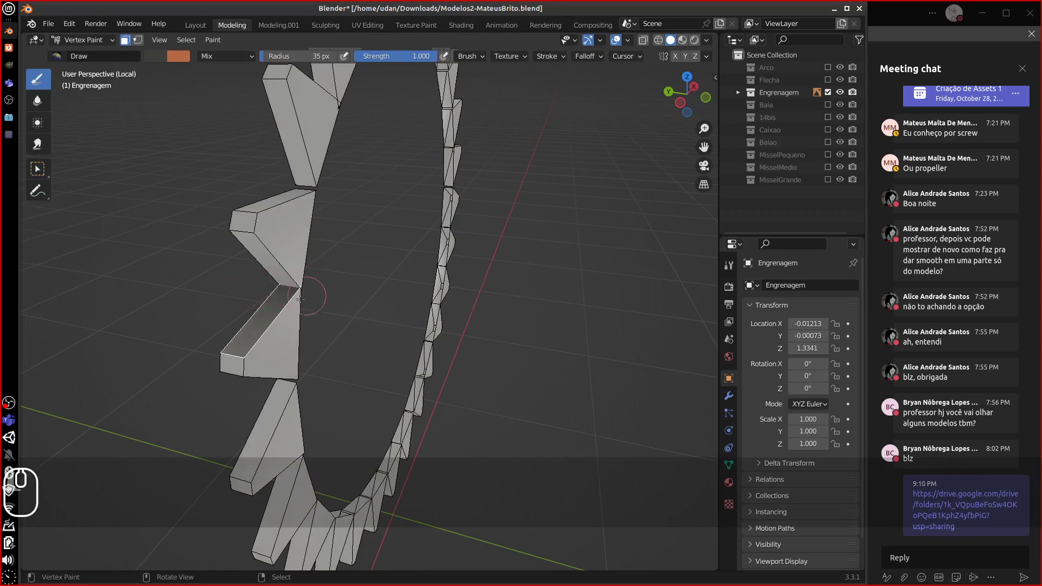
# - With face masking, select the tip faces of the gear teeth
pyautogui.press('a')
pyautogui.moveTo(332, 307)
pyautogui.mouseDown(button='middle')
pyautogui.moveTo(318, 301)
pyautogui.moveTo(364, 295)
pyautogui.moveTo(311, 285)
pyautogui.moveTo(339, 268)
pyautogui.mouseUp(button='middle')
pyautogui.keyDown('shift'); pyautogui.rightClick(307, 176); pyautogui.keyUp('shift')
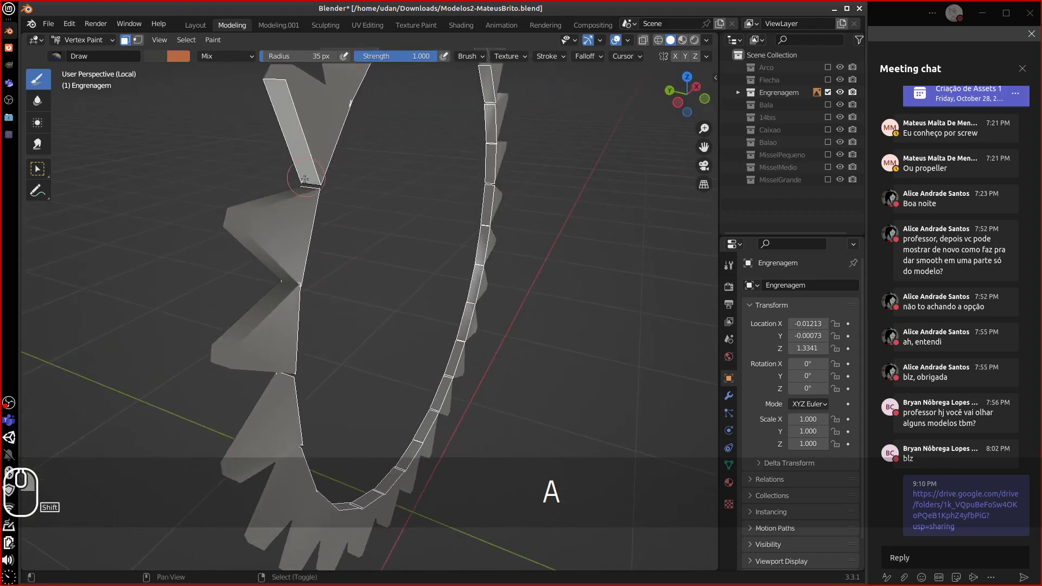
pyautogui.hotkey('ctrl', 'z')
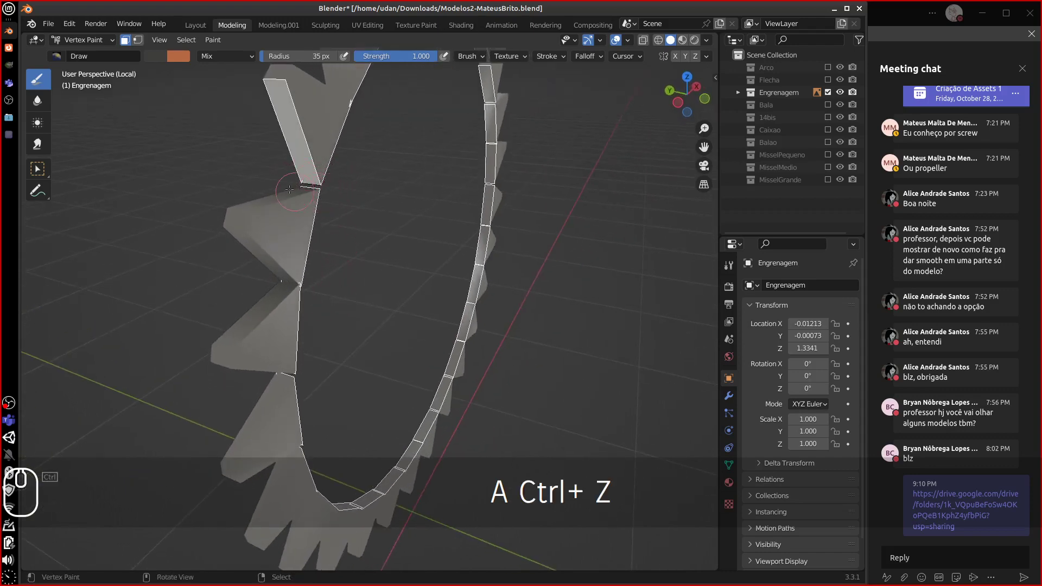
pyautogui.keyDown('shift'); pyautogui.rightClick(279, 191); pyautogui.keyUp('shift')
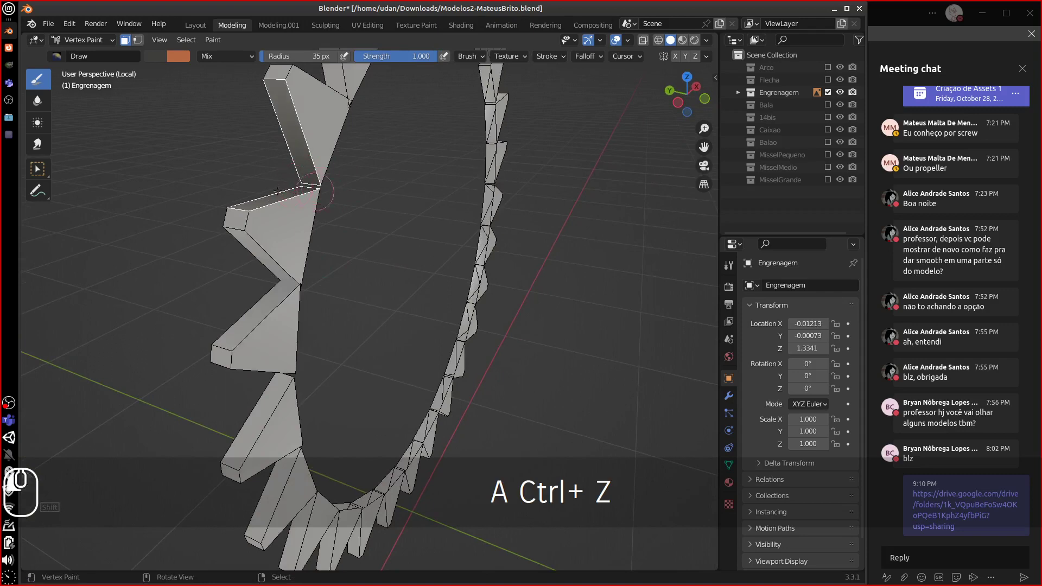
pyautogui.moveTo(353, 171); pyautogui.dragTo(304, 212, button='middle')
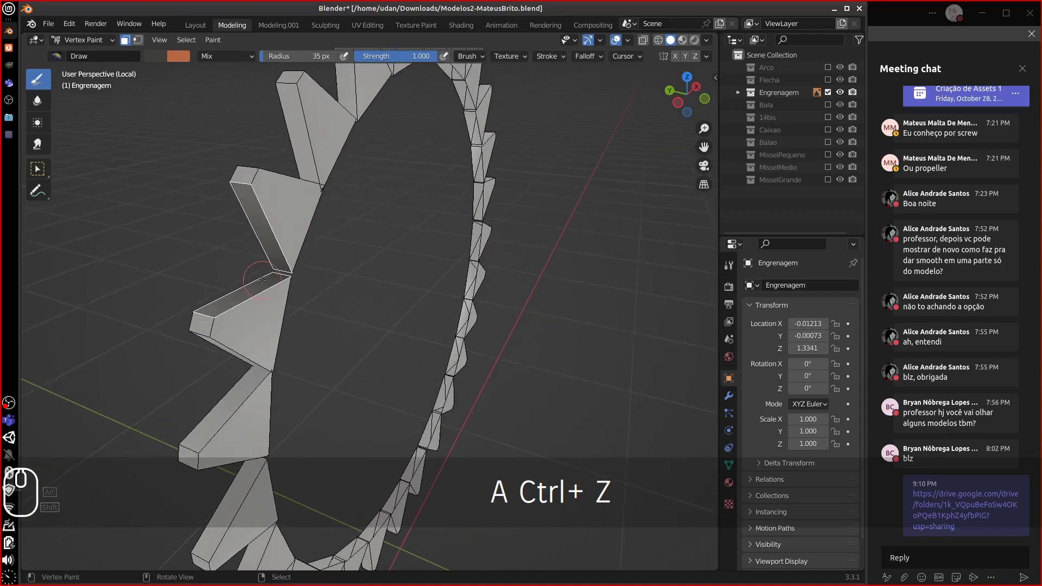
pyautogui.rightClick(244, 175)
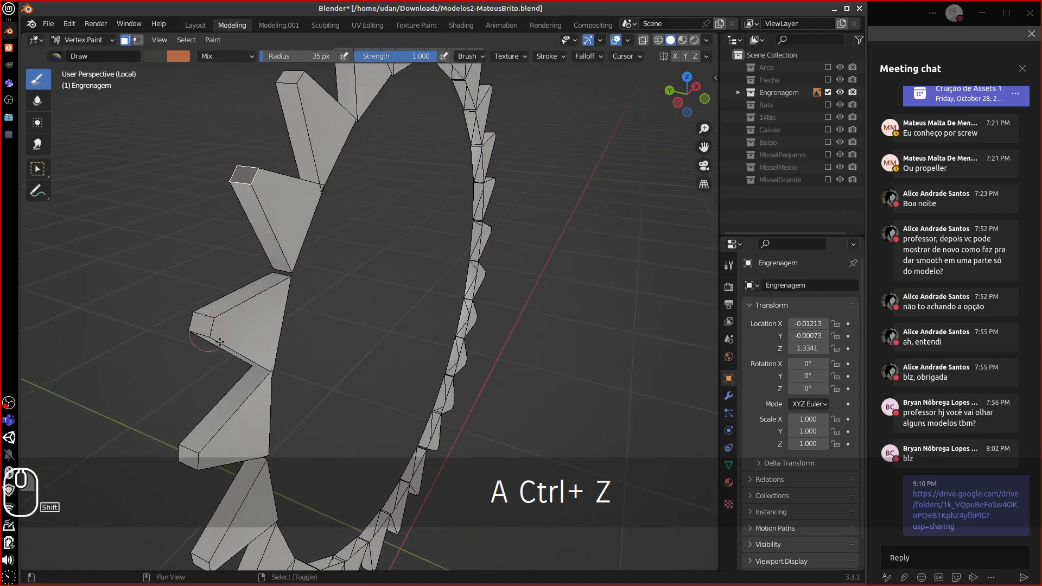
pyautogui.keyDown('shift'); pyautogui.rightClick(204, 327); pyautogui.keyUp('shift')
pyautogui.keyDown('shift'); pyautogui.rightClick(186, 458); pyautogui.keyUp('shift')
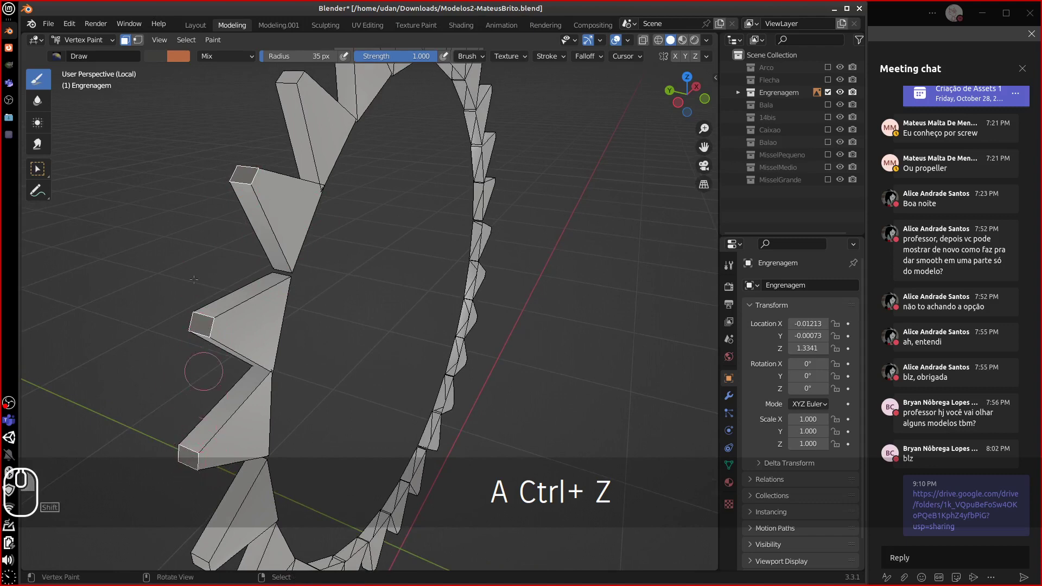
# - Lighten the brush colour to grey with V 0.558 and fill the selected tooth tips (Shift+K)
pyautogui.click(163, 56)
pyautogui.click(251, 125)
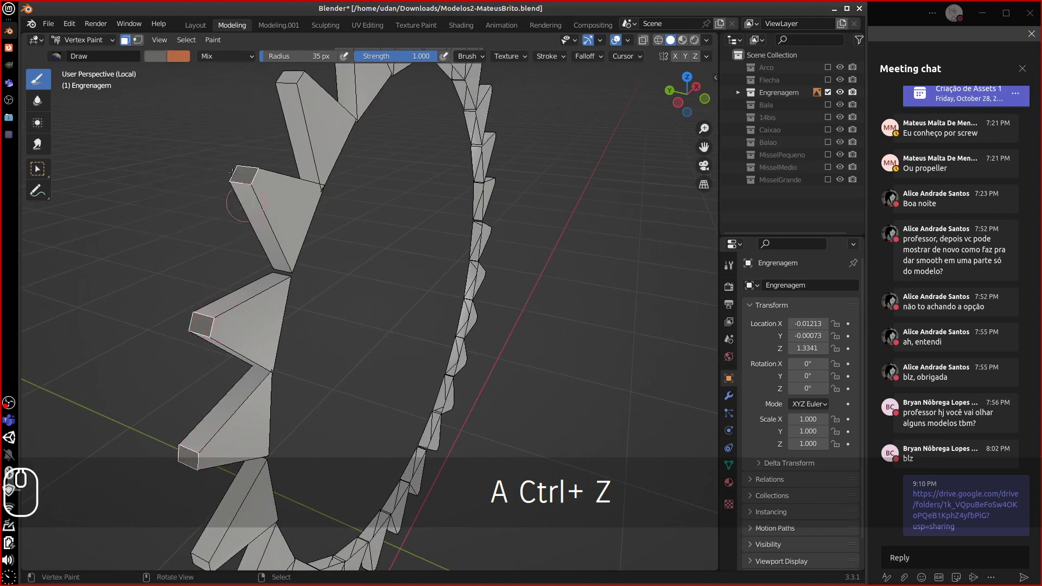
pyautogui.click(154, 58)
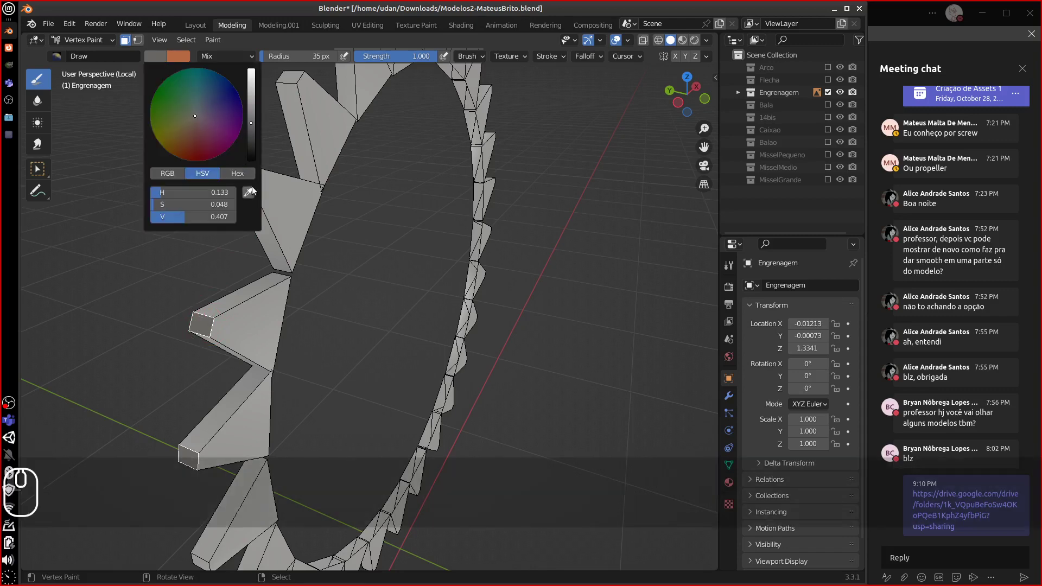
pyautogui.click(152, 61)
pyautogui.moveTo(251, 102); pyautogui.dragTo(249, 124)
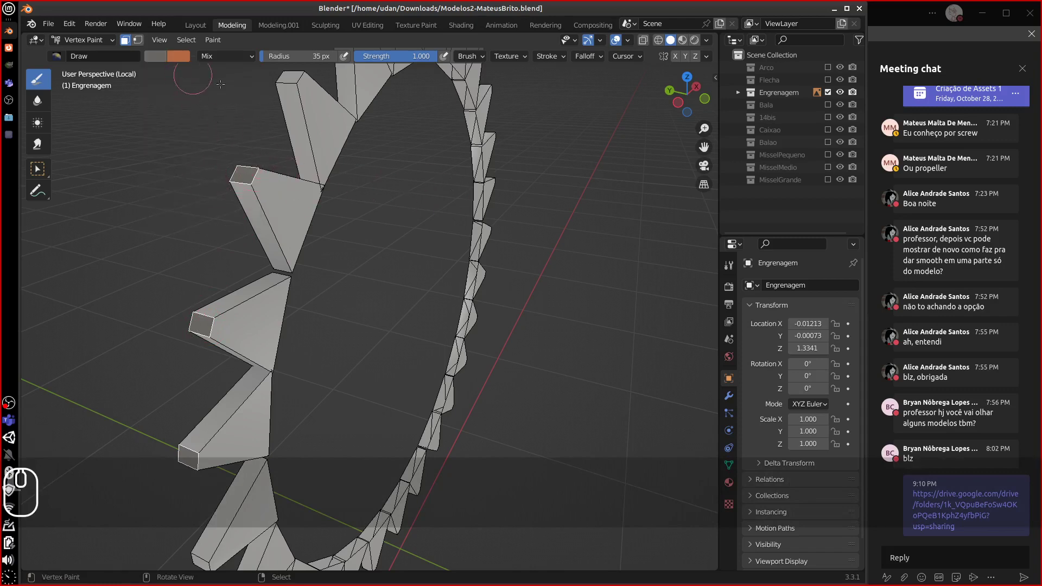
pyautogui.click(157, 58)
pyautogui.moveTo(252, 102); pyautogui.dragTo(256, 109)
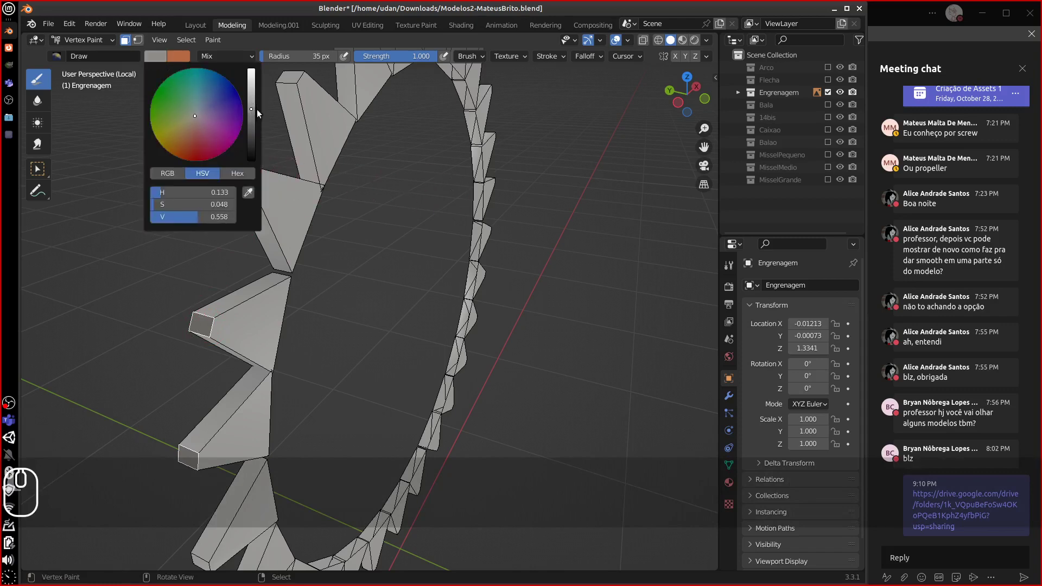
pyautogui.hotkey('shift', 'k')
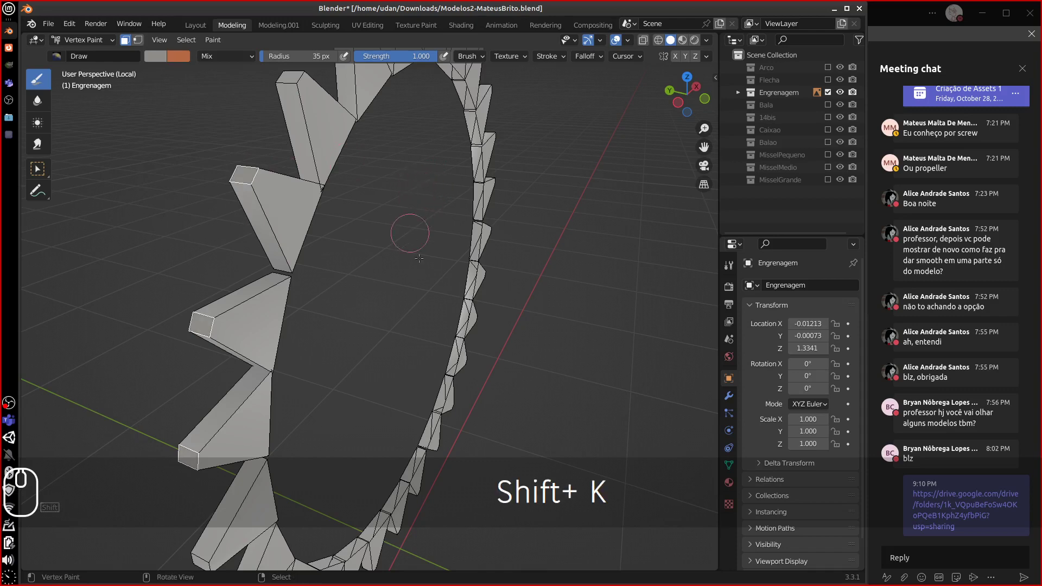
# - Toggle into Edit Mode and back to check the tinted teeth, then view the whole gear
pyautogui.press('Tab')
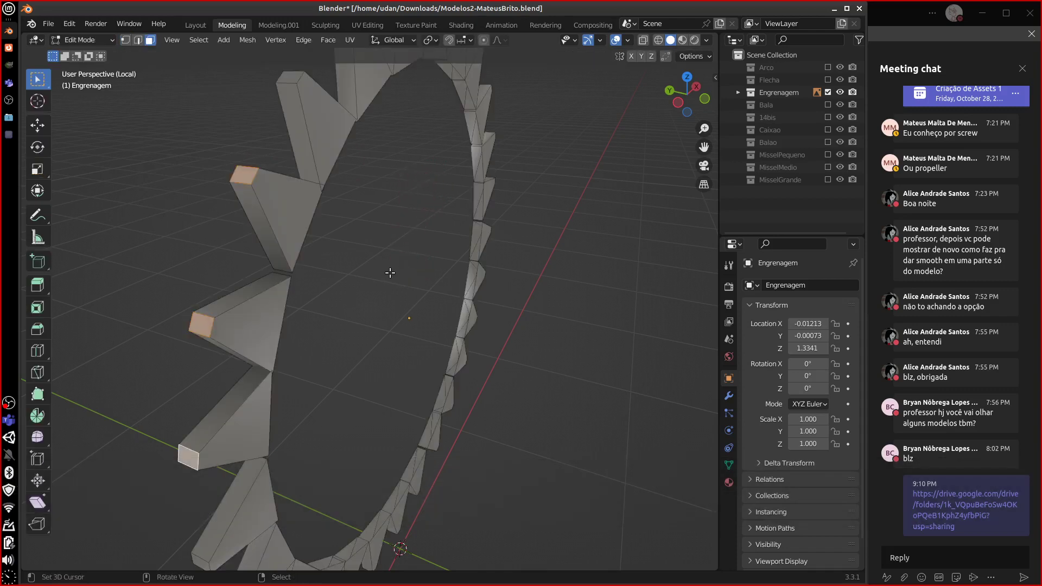
pyautogui.press('Tab')
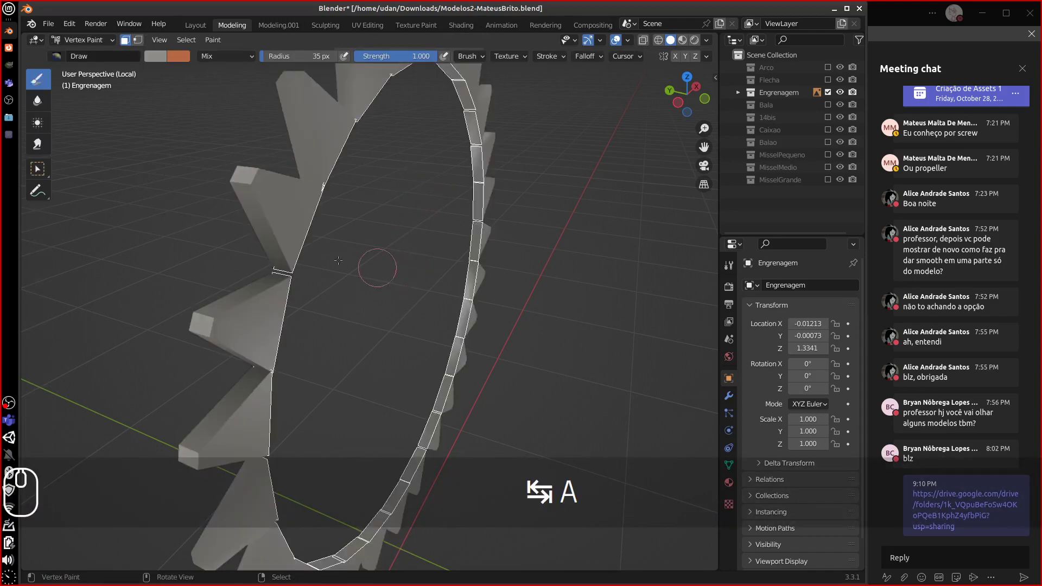
pyautogui.moveTo(338, 260); pyautogui.dragTo(298, 218, button='middle')
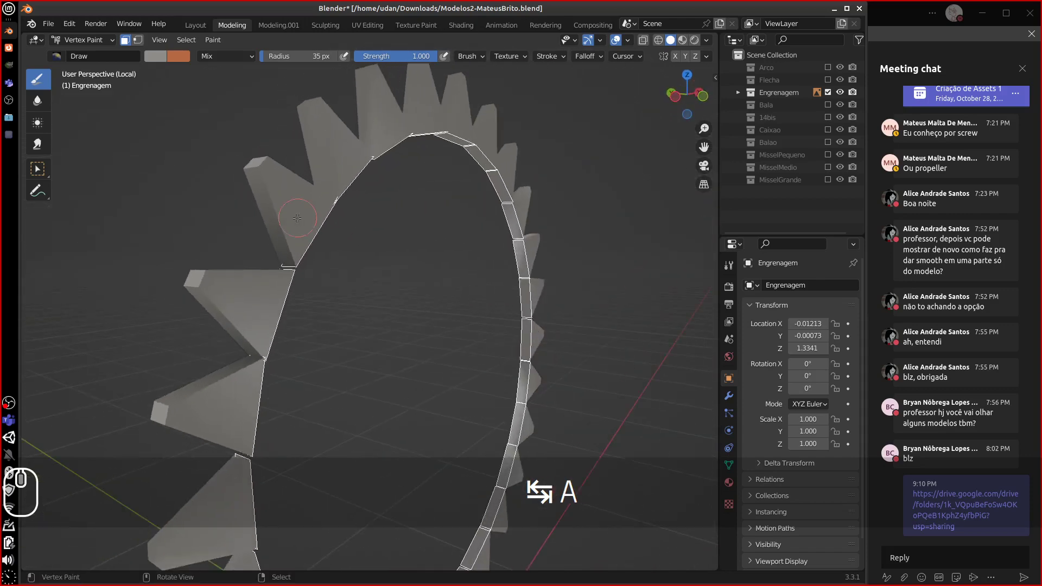
pyautogui.scroll(-6, 293, 220)
pyautogui.moveTo(380, 291)
pyautogui.mouseDown(button='middle')
pyautogui.moveTo(348, 293)
pyautogui.moveTo(361, 294)
pyautogui.mouseUp(button='middle')
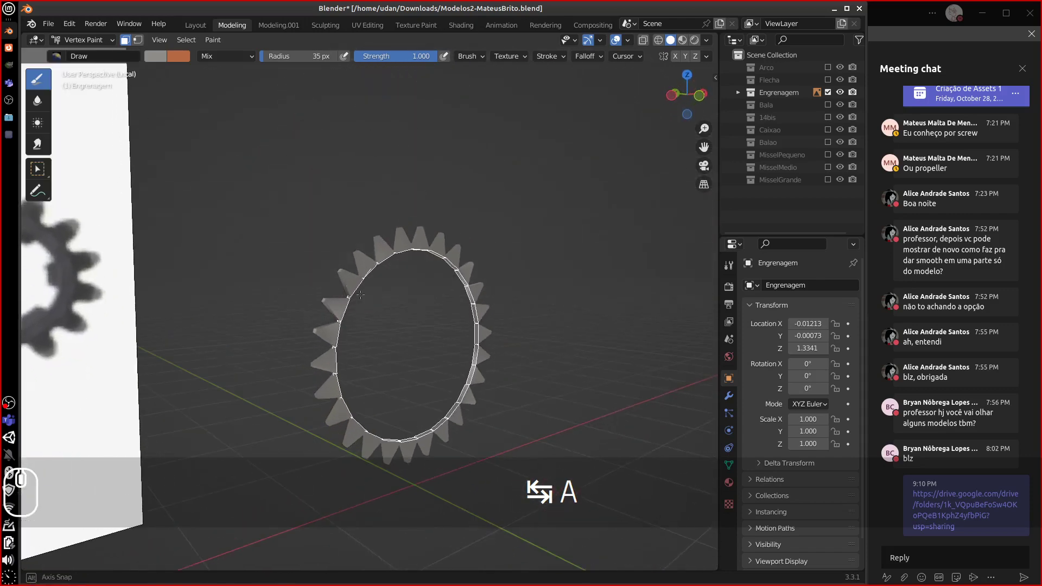
# - Hide the Engrenagem gear, show the Flecha collection and select the Flecha arrow object
pyautogui.click(827, 93)
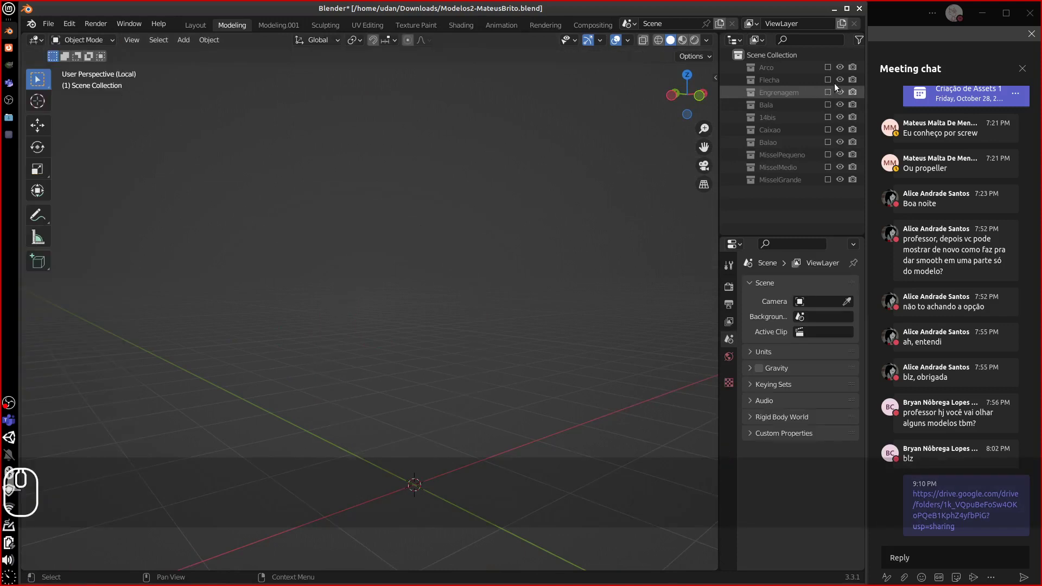
pyautogui.click(828, 80)
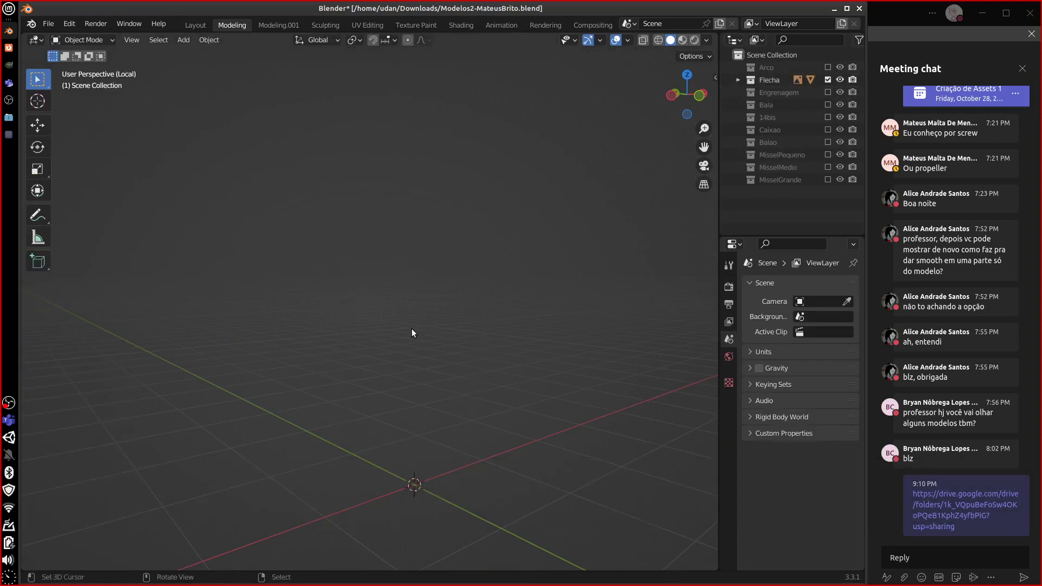
pyautogui.click(737, 80)
pyautogui.click(781, 94)
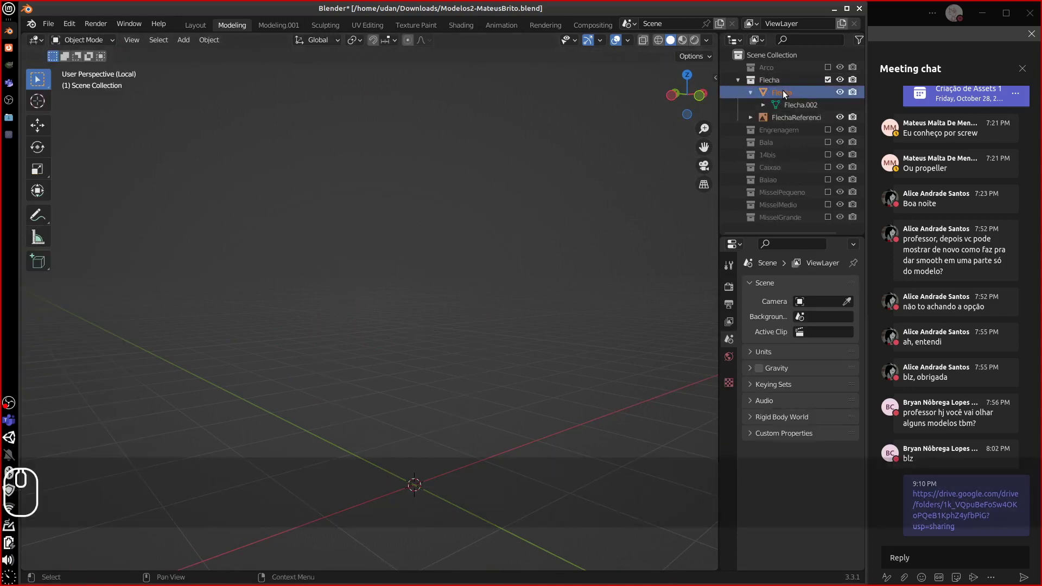
# - Frame and inspect the arrows, then hide Flecha and show the Arco collection
pyautogui.press('KP_Decimal')
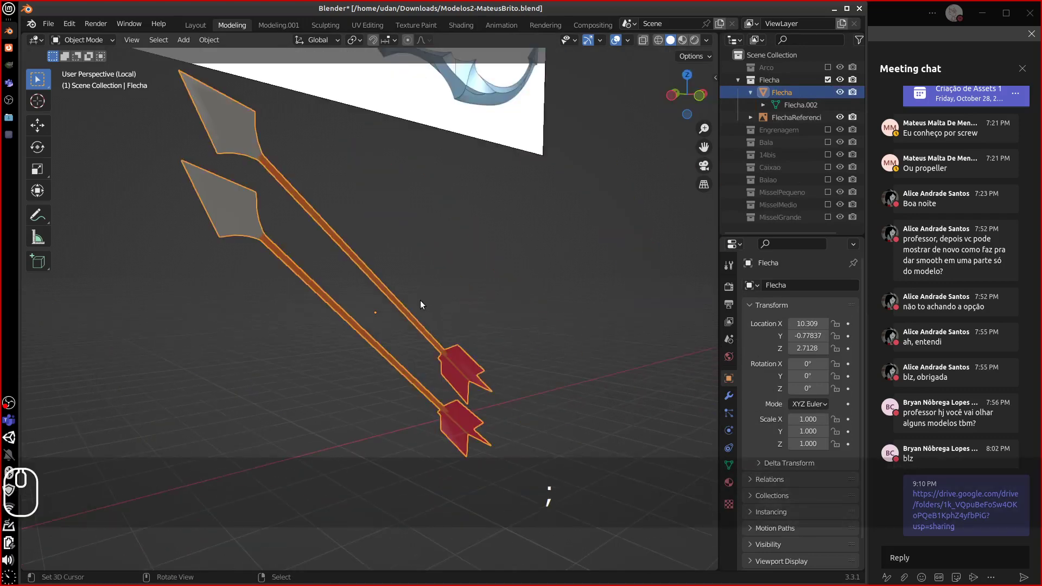
pyautogui.moveTo(373, 314); pyautogui.dragTo(333, 319, button='middle')
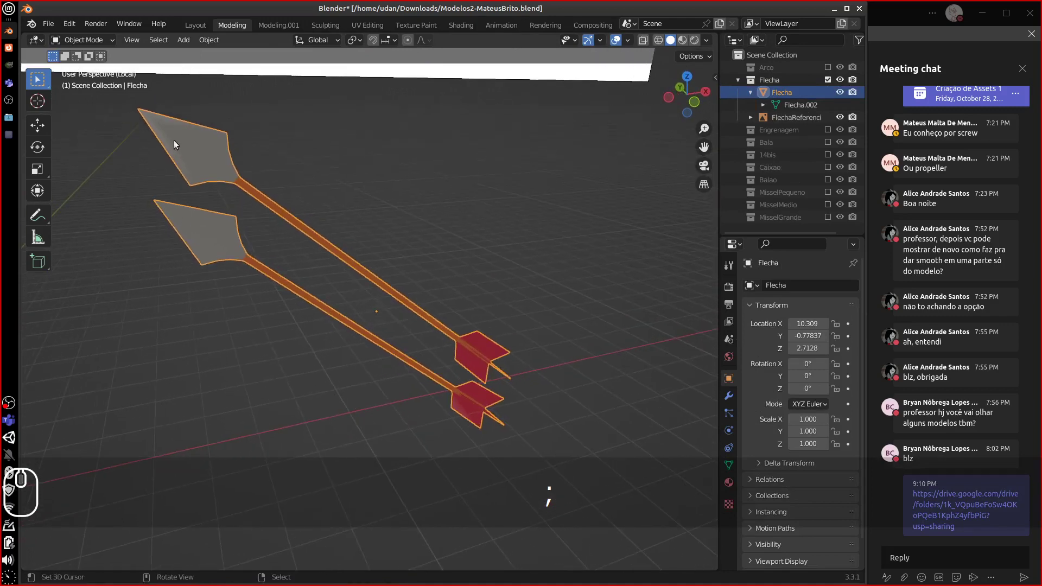
pyautogui.click(828, 79)
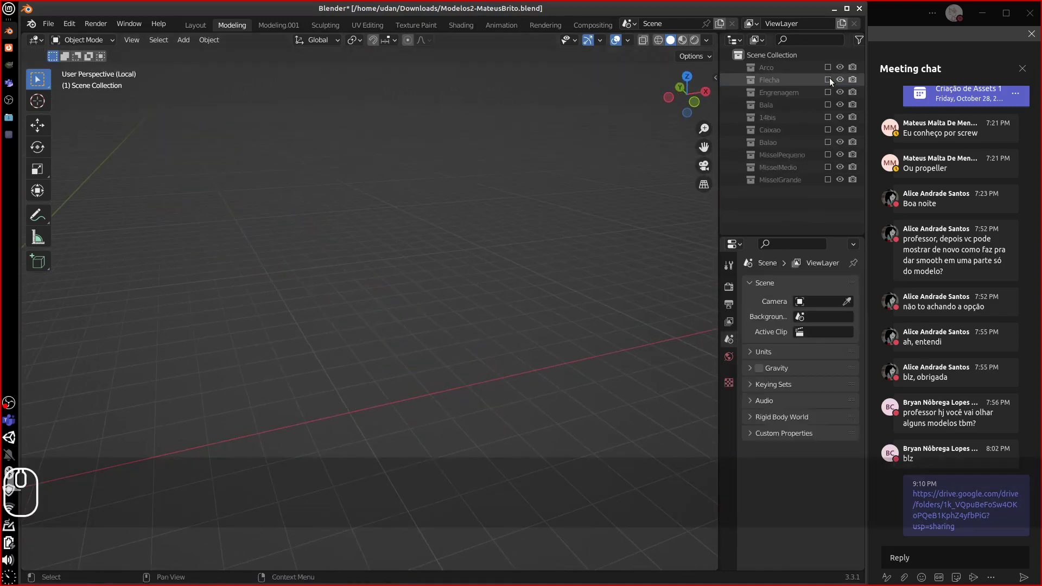
pyautogui.click(828, 67)
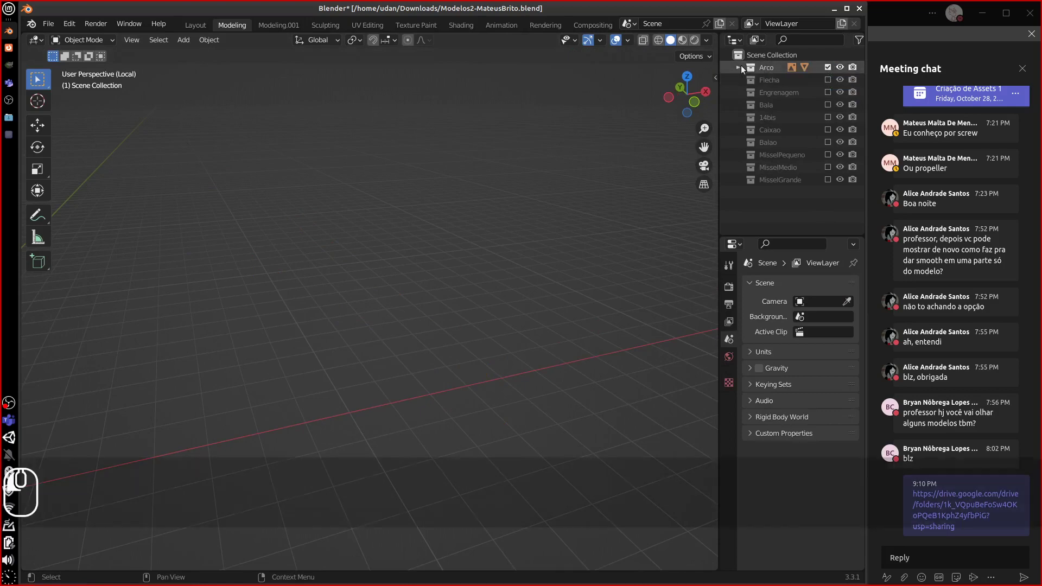
# - Select the Arco bow, frame and inspect it, then hide the Arco collection
pyautogui.click(739, 68)
pyautogui.click(777, 80)
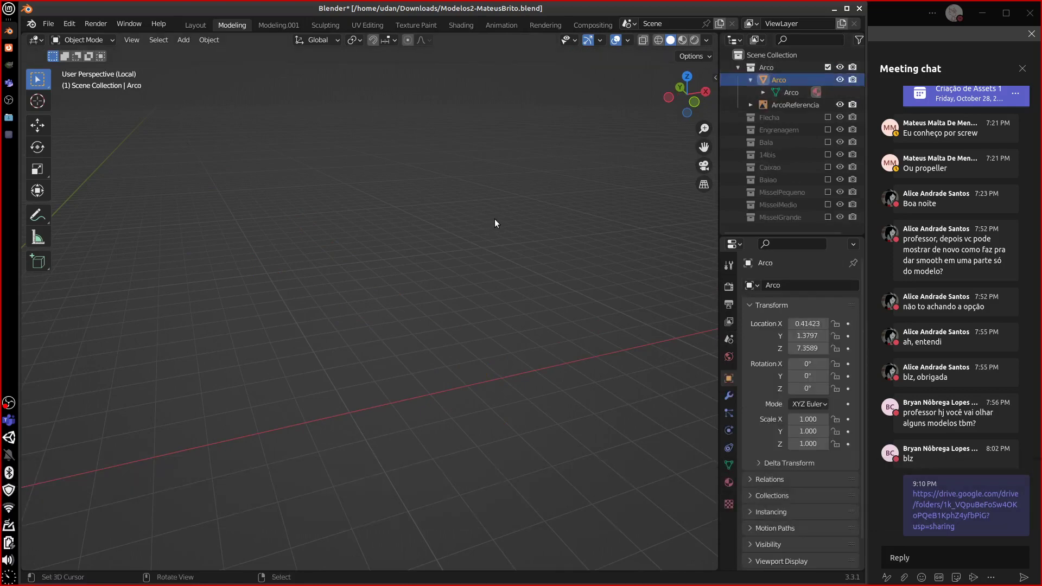
pyautogui.press('KP_Decimal')
pyautogui.moveTo(477, 232); pyautogui.dragTo(398, 230, button='middle')
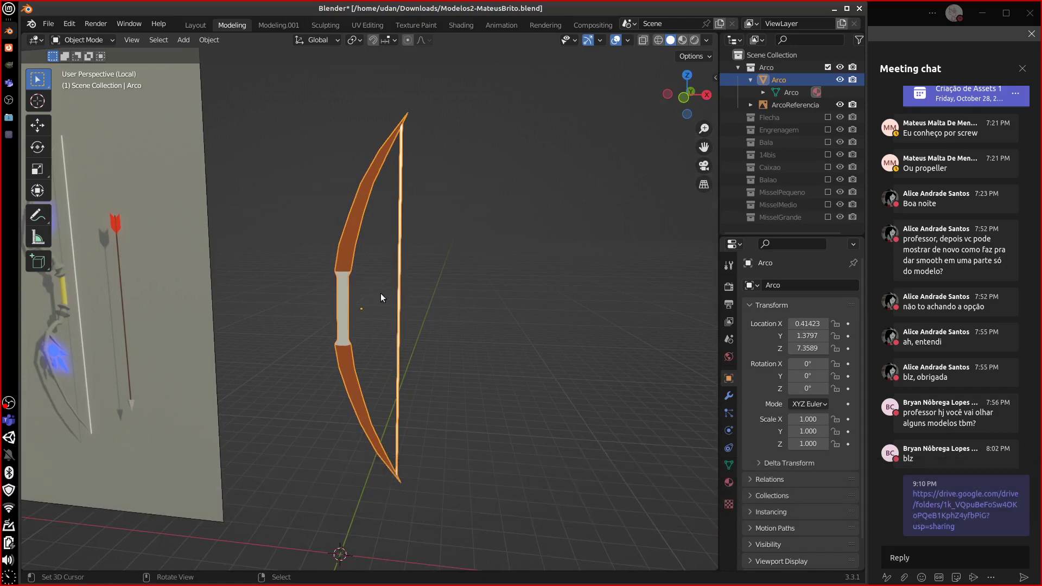
pyautogui.click(827, 68)
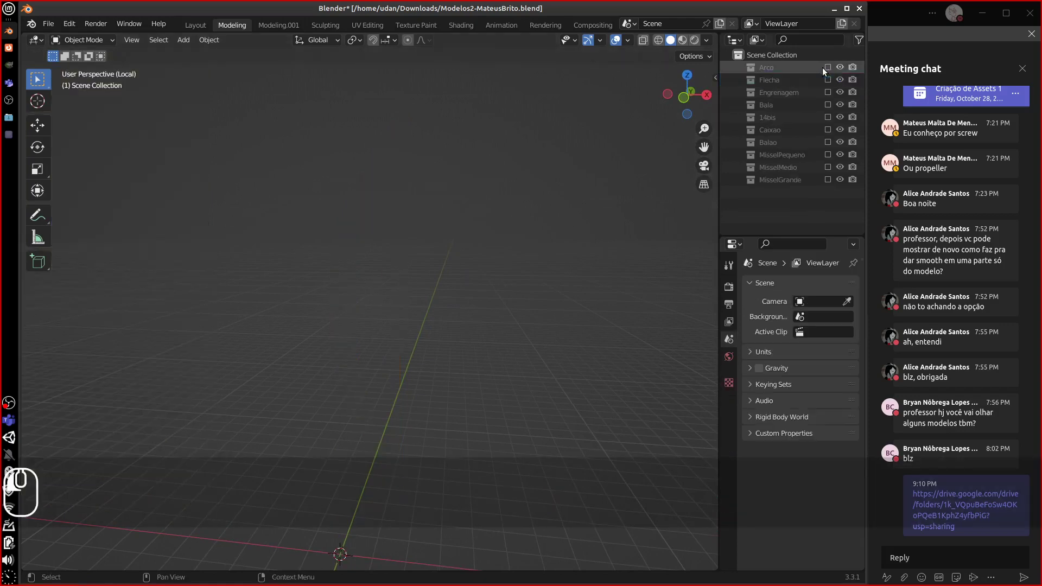
# - Briefly show Bala and 14bis, hide them again, and show the Caixao coffin collection
pyautogui.click(827, 105)
pyautogui.click(827, 105)
pyautogui.click(827, 117)
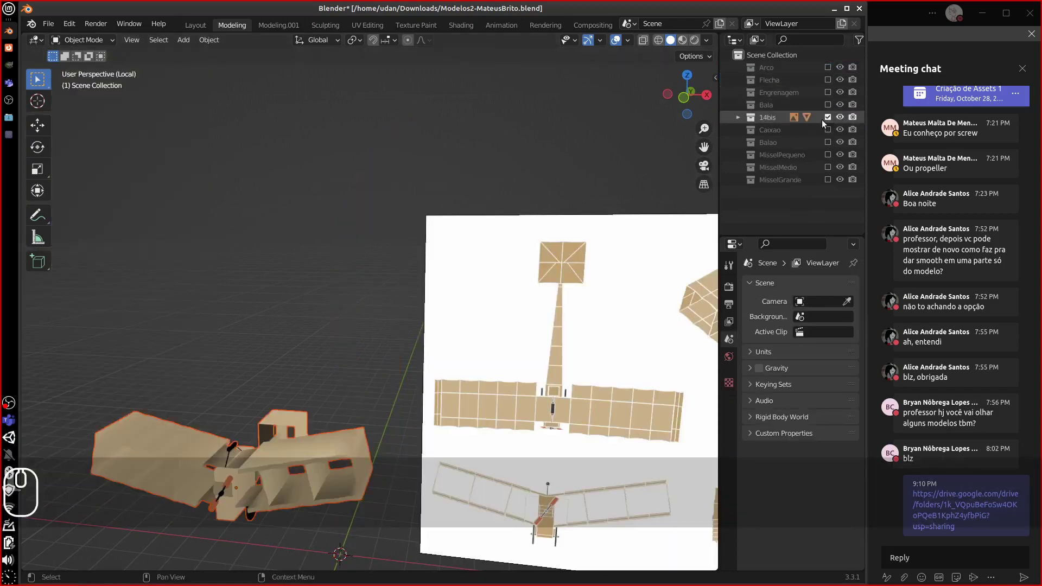
pyautogui.click(827, 117)
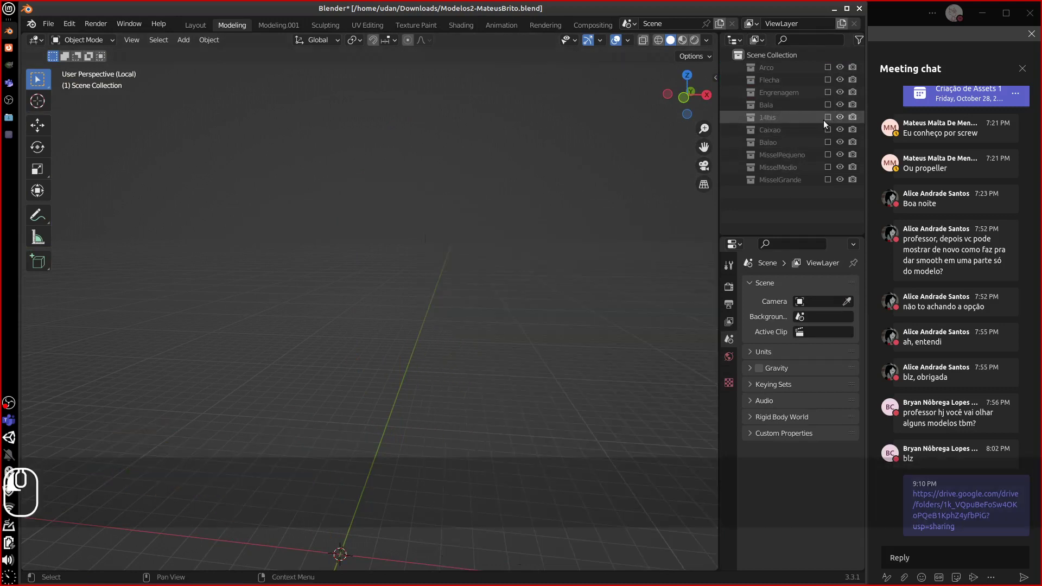
pyautogui.click(827, 130)
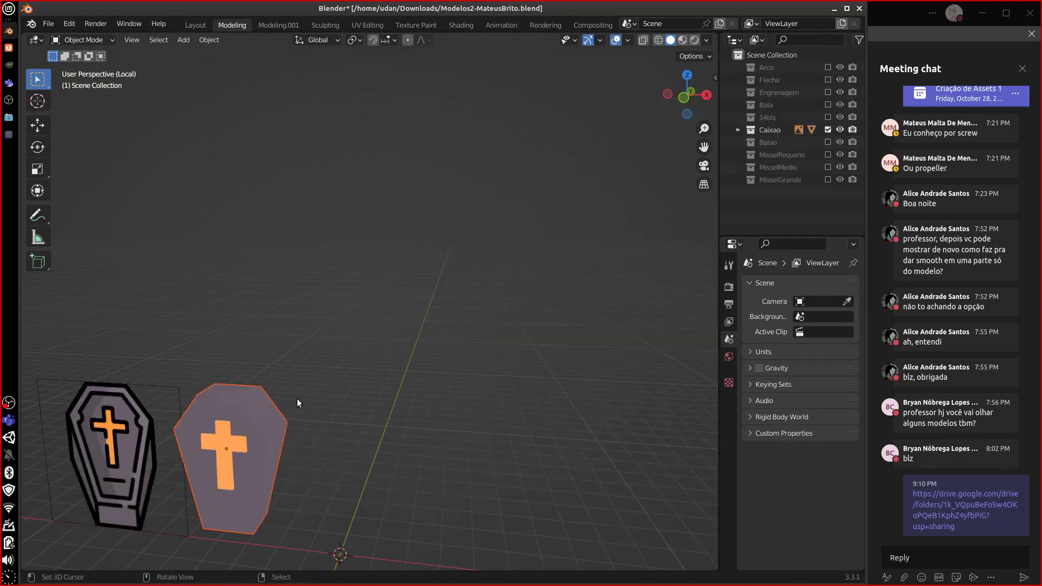
# - Make the Caixao coffin the active object and enter Edit Mode
pyautogui.keyDown('alt'); pyautogui.keyDown('shift'); pyautogui.moveTo(298, 398); pyautogui.dragTo(457, 322); pyautogui.keyUp('shift'); pyautogui.keyUp('alt')
pyautogui.rightClick(422, 379)
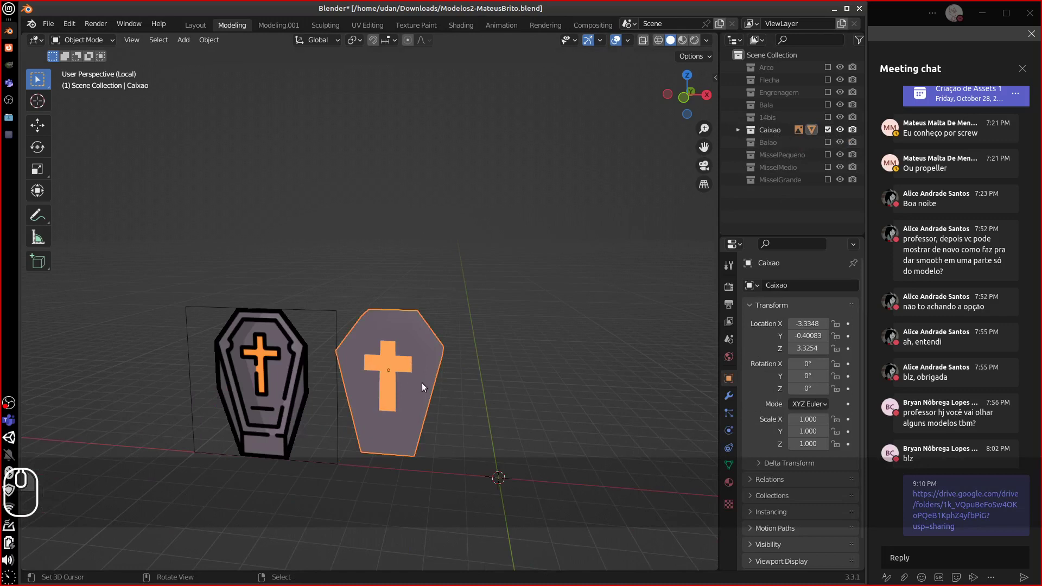
pyautogui.press('z')
pyautogui.press('Escape')
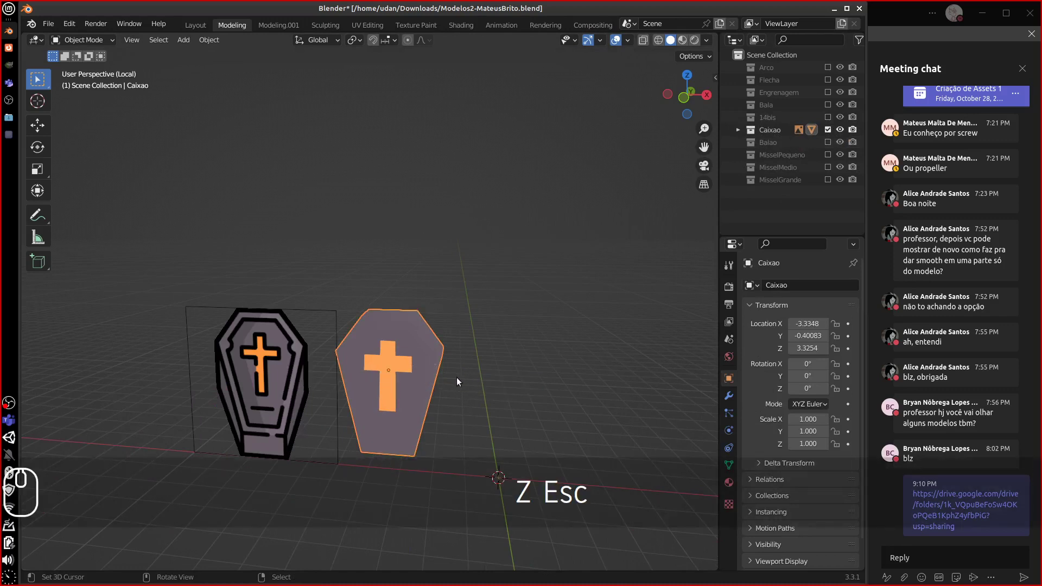
pyautogui.press('Tab')
# - Zoom in on the coffin top and select the edge loop around the inset lid panel
pyautogui.moveTo(449, 376); pyautogui.dragTo(485, 345, button='middle')
pyautogui.scroll(6, 459, 334)
pyautogui.moveTo(554, 381); pyautogui.dragTo(434, 255, button='middle')
pyautogui.keyDown('alt'); pyautogui.click(415, 234); pyautogui.keyUp('alt')
pyautogui.moveTo(435, 293); pyautogui.dragTo(419, 302, button='middle')
pyautogui.click(106, 41)
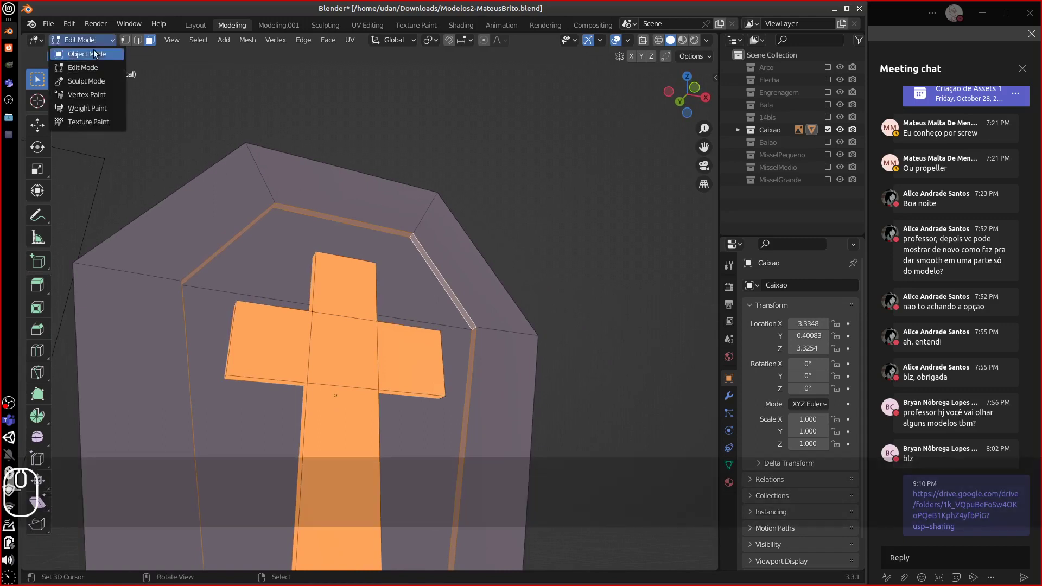
# - Switch to Vertex Paint and mask the coffin's top inner face and front panel
pyautogui.click(87, 95)
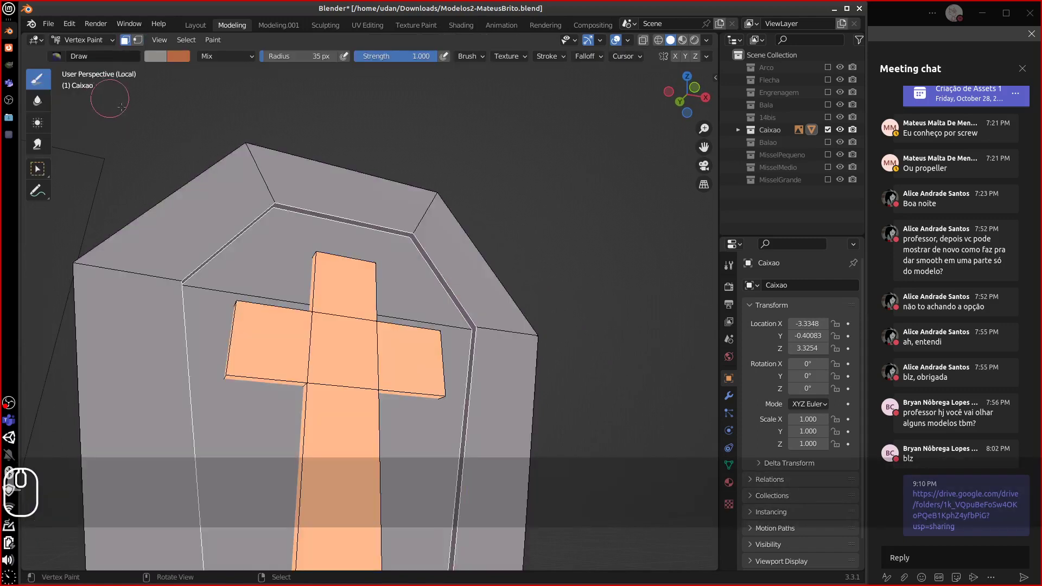
pyautogui.click(404, 264)
pyautogui.keyDown('shift'); pyautogui.click(414, 424); pyautogui.keyUp('shift')
pyautogui.moveTo(414, 423); pyautogui.dragTo(428, 405, button='middle')
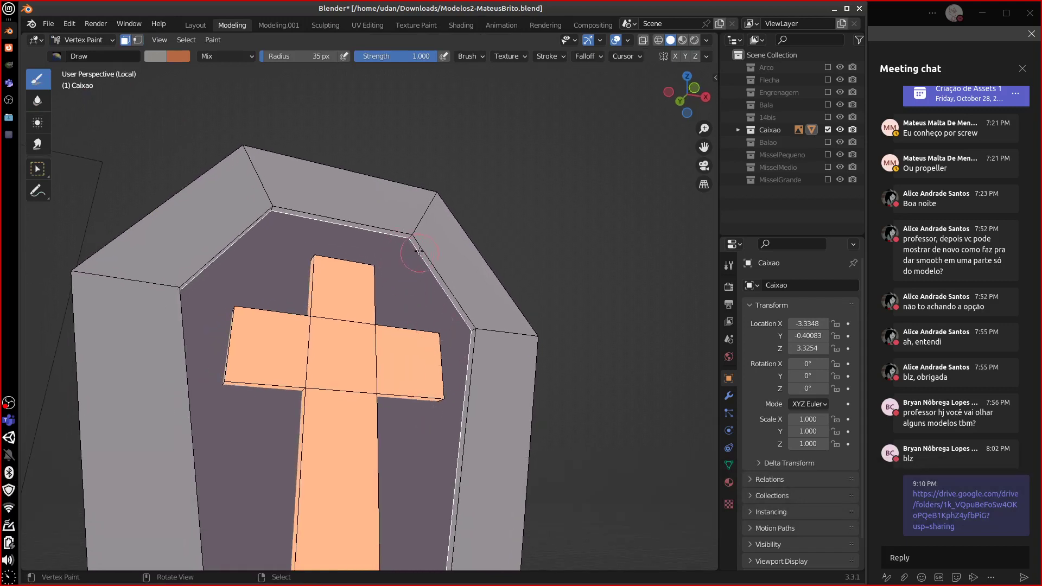
pyautogui.rightClick(414, 244)
pyautogui.keyDown('alt'); pyautogui.rightClick(393, 258); pyautogui.keyUp('alt')
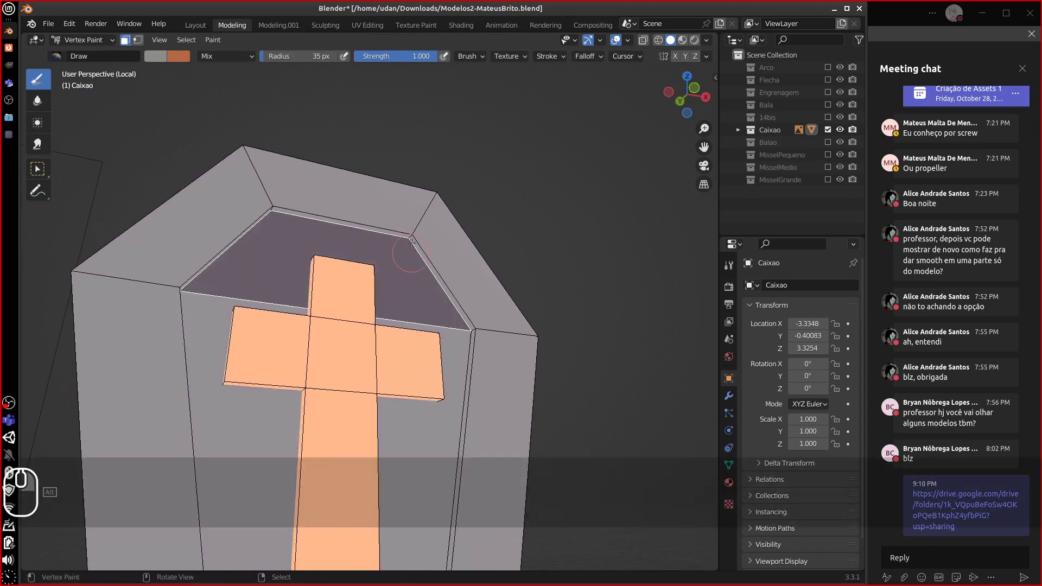
pyautogui.keyDown('shift'); pyautogui.rightClick(453, 392); pyautogui.keyUp('shift')
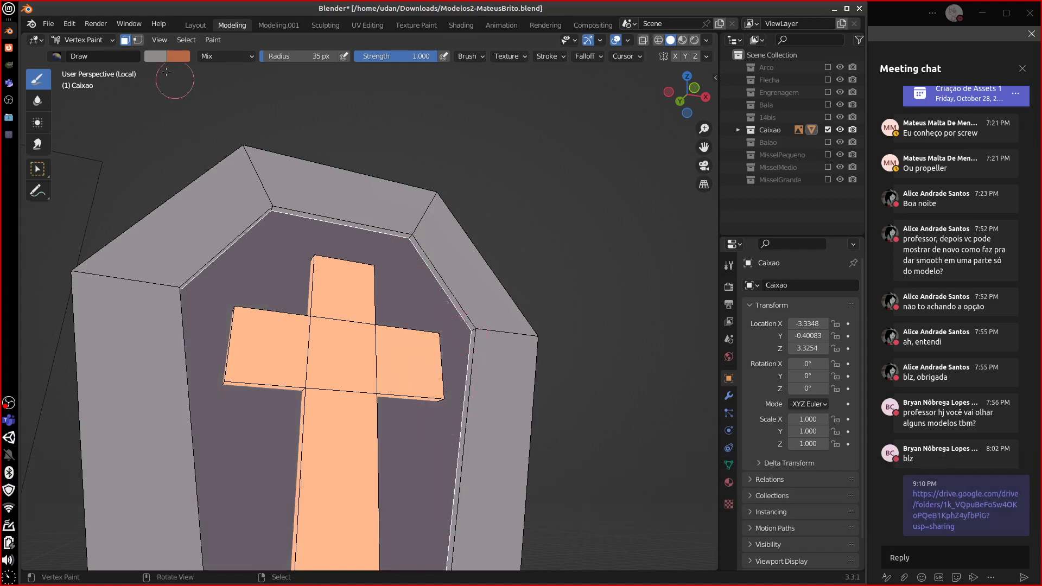
# - Eyedrop the reference's purple-grey into the brush and paint the inner corner
pyautogui.click(155, 58)
pyautogui.click(158, 57)
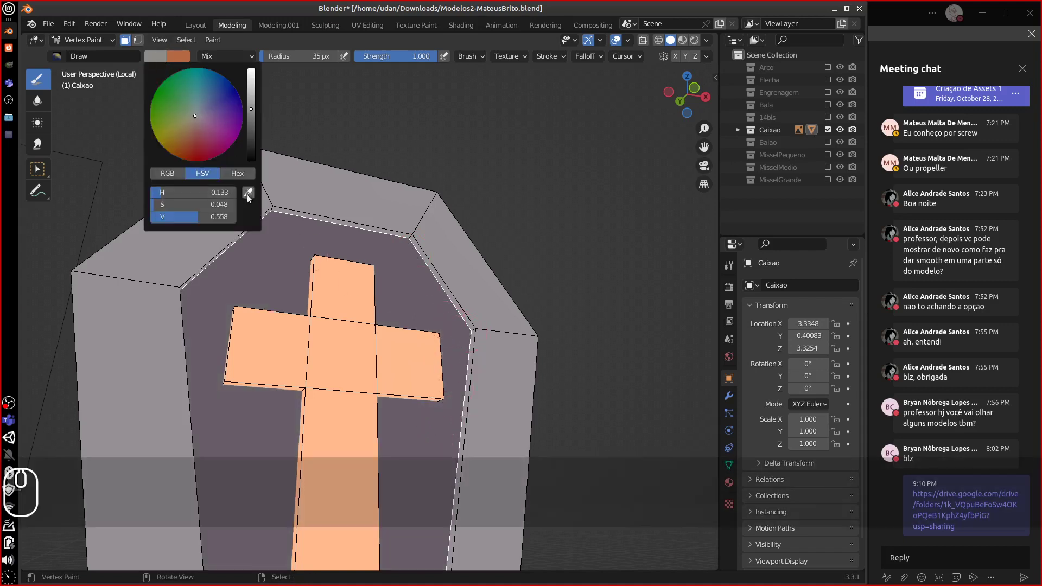
pyautogui.click(248, 194)
pyautogui.click(266, 233)
pyautogui.click(168, 57)
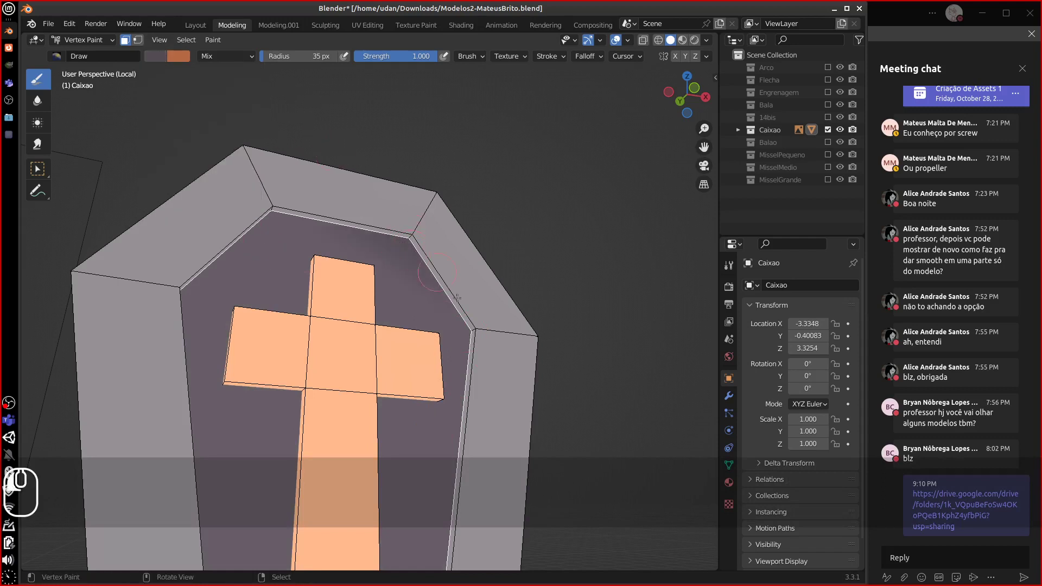
pyautogui.moveTo(457, 298); pyautogui.dragTo(475, 338)
# - Dab purple-grey onto the panel's lower-right corner and select the thin bevel faces
pyautogui.keyDown('alt'); pyautogui.keyDown('shift'); pyautogui.moveTo(484, 429); pyautogui.dragTo(477, 213); pyautogui.keyUp('shift'); pyautogui.keyUp('alt')
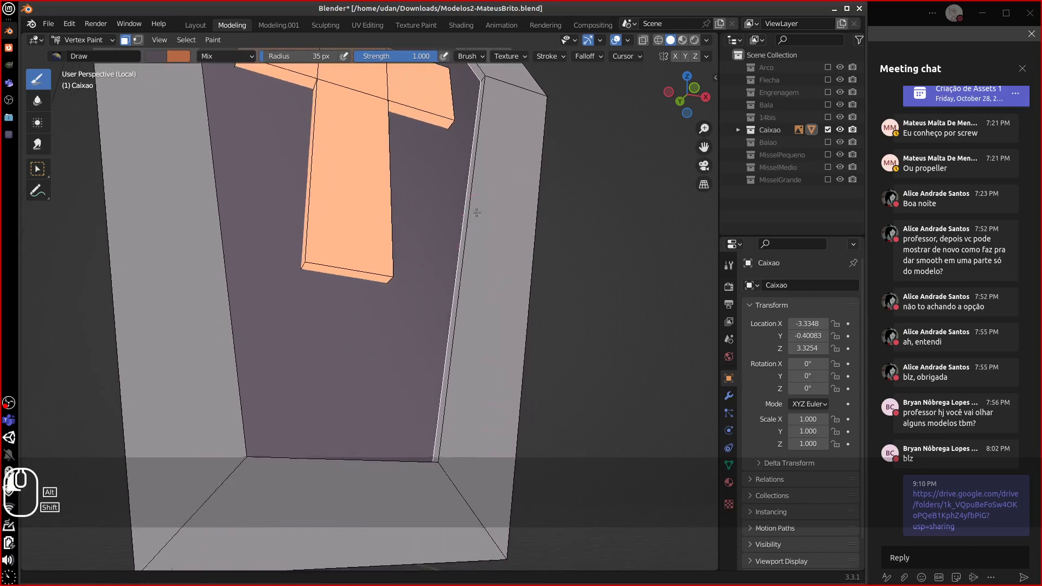
pyautogui.moveTo(459, 392)
pyautogui.keyDown('alt'); pyautogui.mouseDown()
pyautogui.moveTo(447, 426)
pyautogui.moveTo(465, 384)
pyautogui.moveTo(429, 304)
pyautogui.moveTo(417, 204)
pyautogui.mouseUp(); pyautogui.keyUp('alt')
pyautogui.click(422, 443)
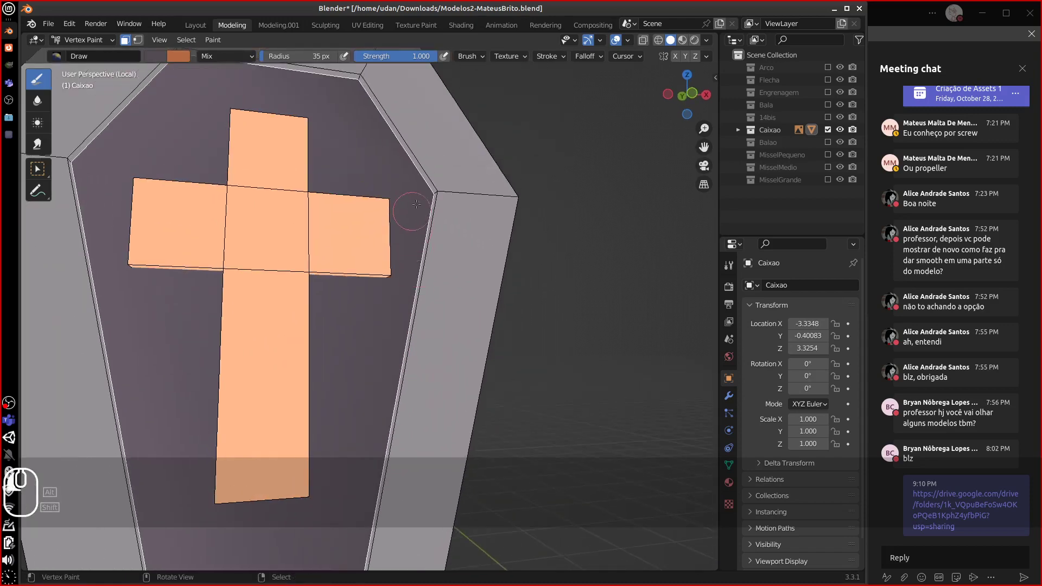
pyautogui.keyDown('alt'); pyautogui.moveTo(419, 239); pyautogui.dragTo(317, 213); pyautogui.keyUp('alt')
pyautogui.rightClick(356, 191)
pyautogui.keyDown('shift'); pyautogui.rightClick(294, 271); pyautogui.keyUp('shift')
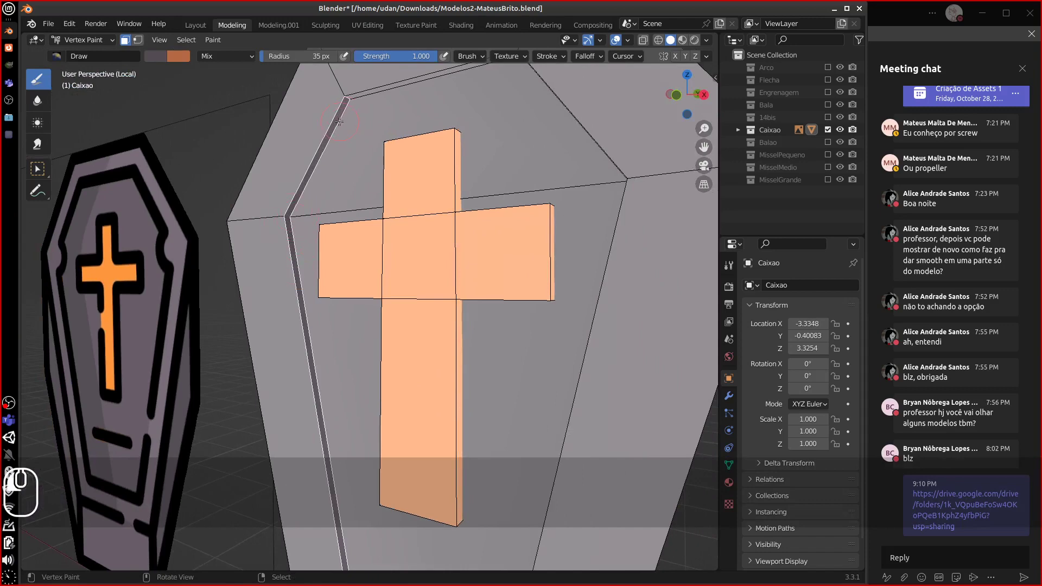
# - Clear the face mask to review the paint, then return to Edit Mode and select the inset front panel
pyautogui.keyDown('alt'); pyautogui.keyDown('shift'); pyautogui.moveTo(329, 404); pyautogui.dragTo(289, 203); pyautogui.keyUp('shift'); pyautogui.keyUp('alt')
pyautogui.keyDown('alt'); pyautogui.keyDown('shift'); pyautogui.moveTo(281, 327); pyautogui.dragTo(311, 430); pyautogui.keyUp('shift'); pyautogui.keyUp('alt')
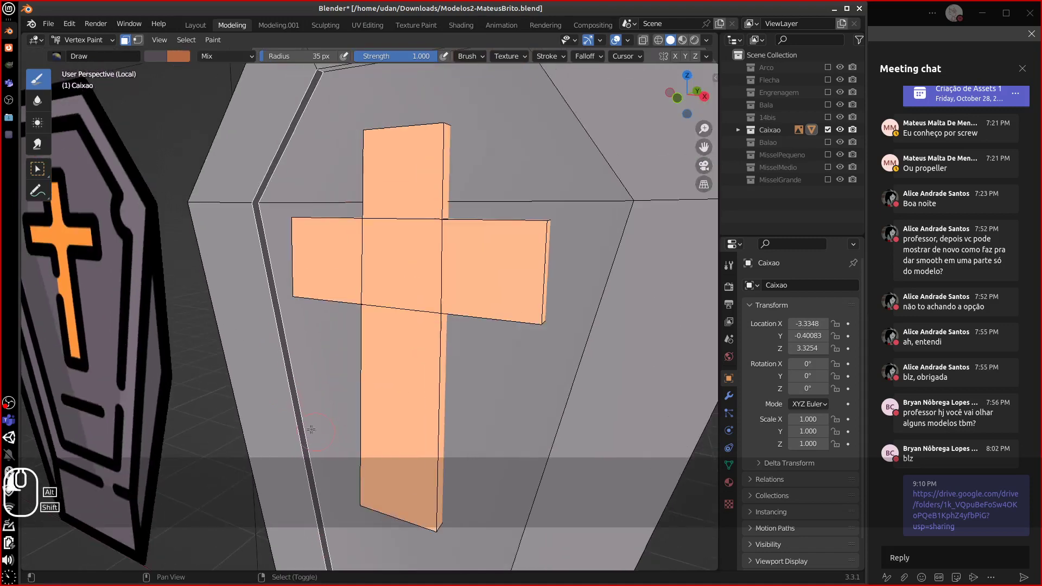
pyautogui.hotkey('alt', 'a')
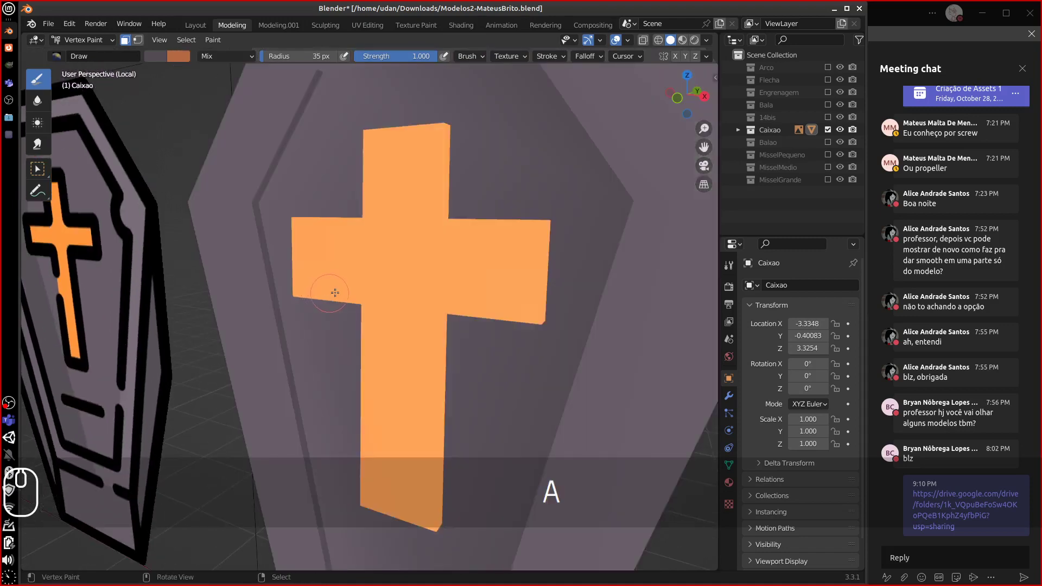
pyautogui.moveTo(333, 291)
pyautogui.keyDown('alt'); pyautogui.mouseDown()
pyautogui.moveTo(425, 284)
pyautogui.moveTo(392, 291)
pyautogui.moveTo(527, 222)
pyautogui.mouseUp(); pyautogui.keyUp('alt')
pyautogui.scroll(-3, 425, 284)
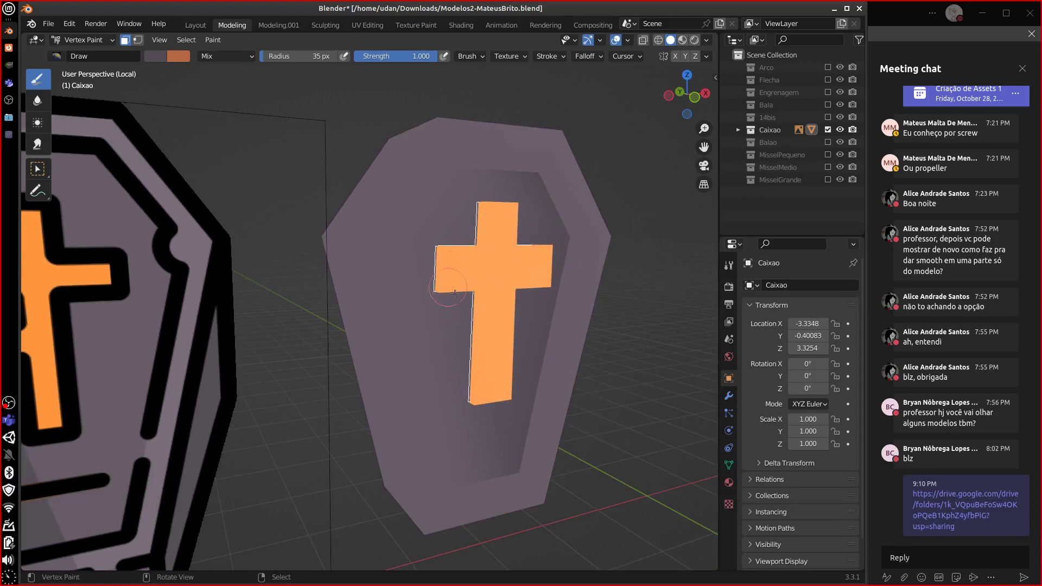
pyautogui.moveTo(455, 293)
pyautogui.keyDown('alt'); pyautogui.mouseDown()
pyautogui.moveTo(434, 301)
pyautogui.moveTo(442, 284)
pyautogui.moveTo(407, 278)
pyautogui.mouseUp(); pyautogui.keyUp('alt')
pyautogui.press('Tab')
pyautogui.hotkey('alt', 'a')
pyautogui.keyDown('shift'); pyautogui.click(421, 315); pyautogui.keyUp('shift')
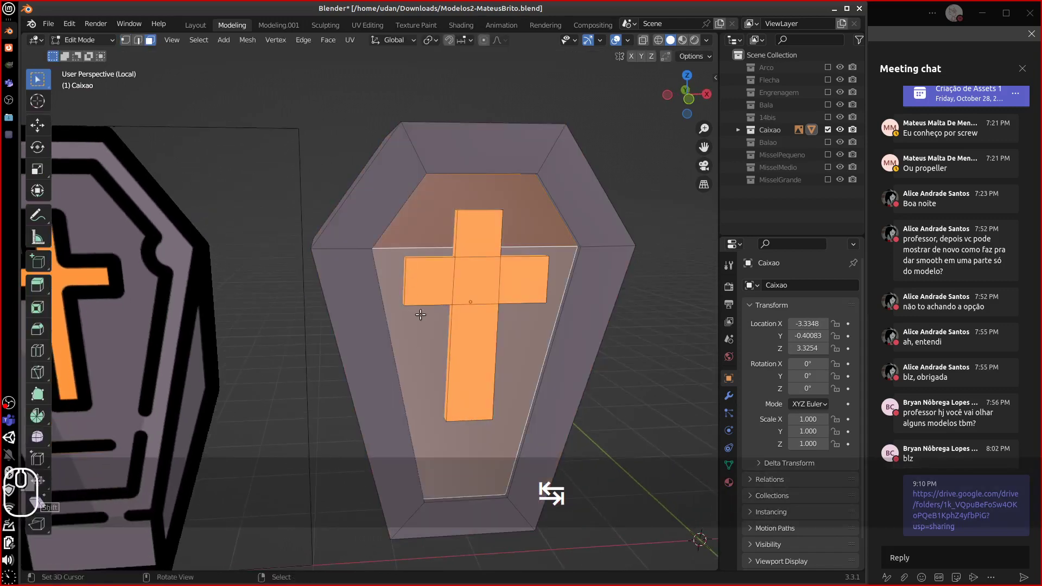
# - Back in Vertex Paint, fill the selected faces and lighten the faces around the coffin's corner
pyautogui.click(99, 42)
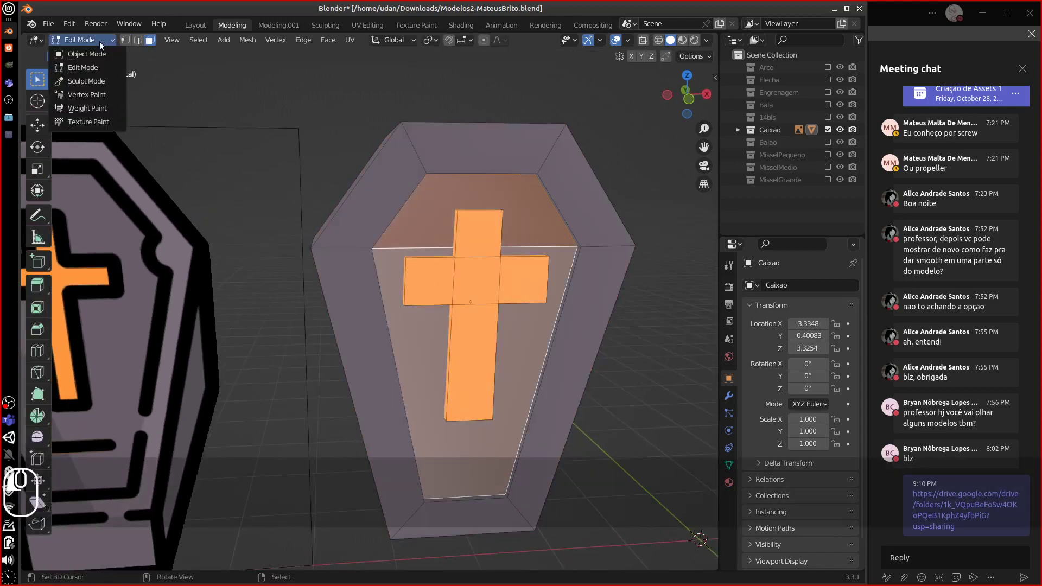
pyautogui.click(85, 95)
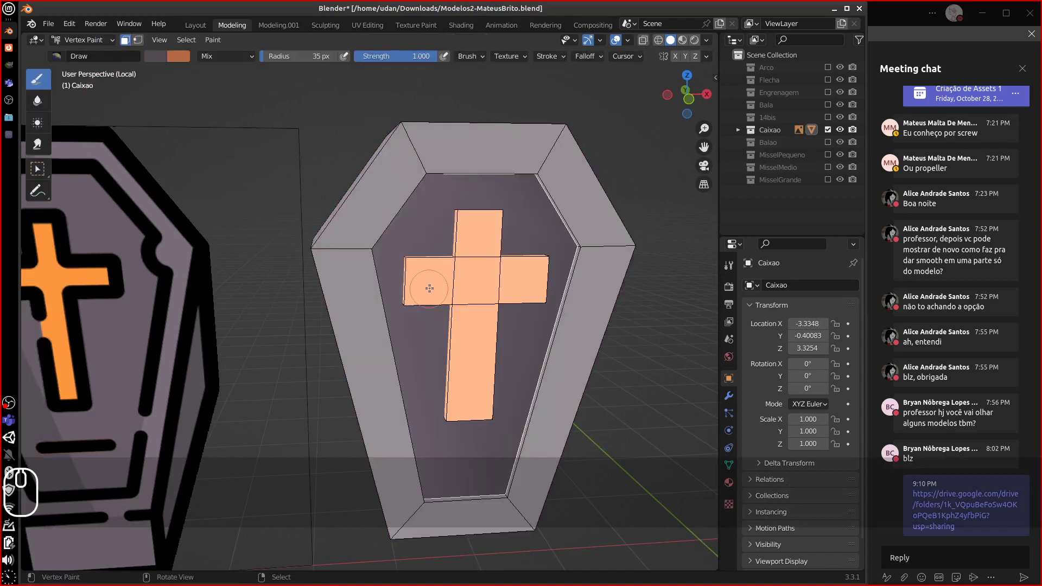
pyautogui.hotkey('shift', 'k')
pyautogui.moveTo(430, 288); pyautogui.dragTo(327, 273, button='middle')
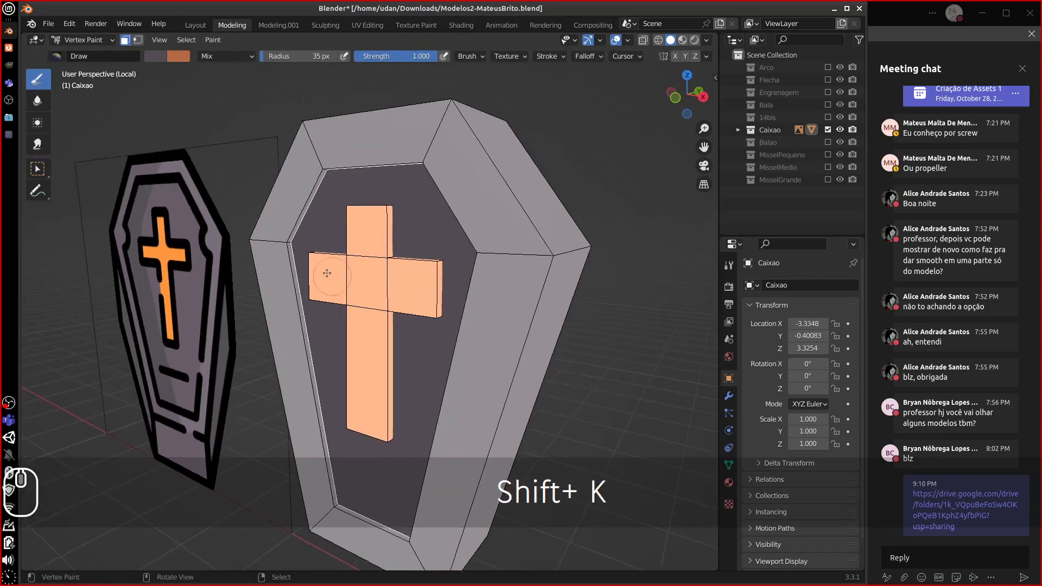
pyautogui.click(289, 245)
# - Select the inner-rim loop, lighten the brush slightly and fill the inner bevel strip
pyautogui.press('Tab')
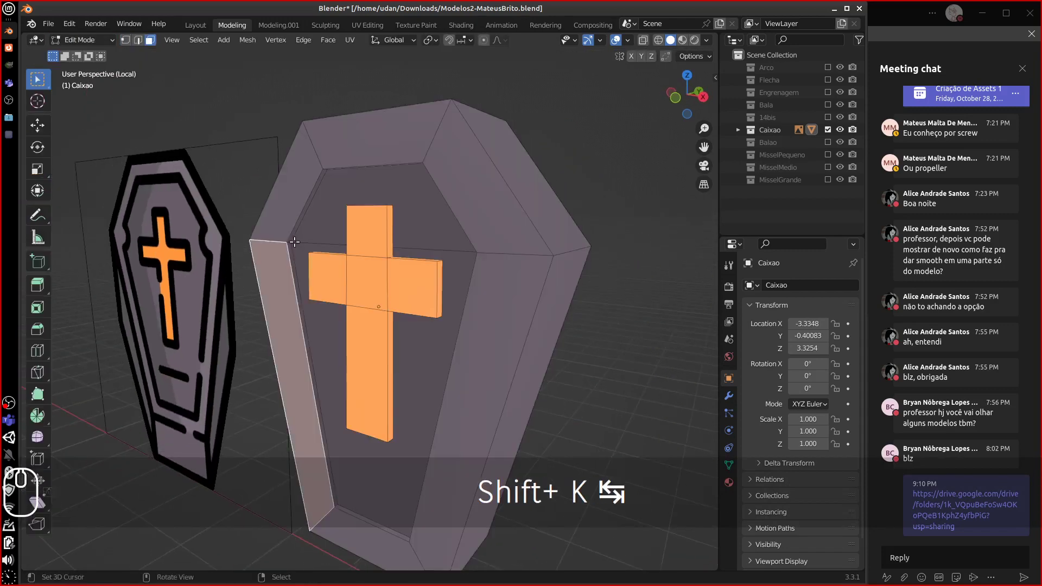
pyautogui.keyDown('alt'); pyautogui.click(301, 239); pyautogui.keyUp('alt')
pyautogui.press('Tab')
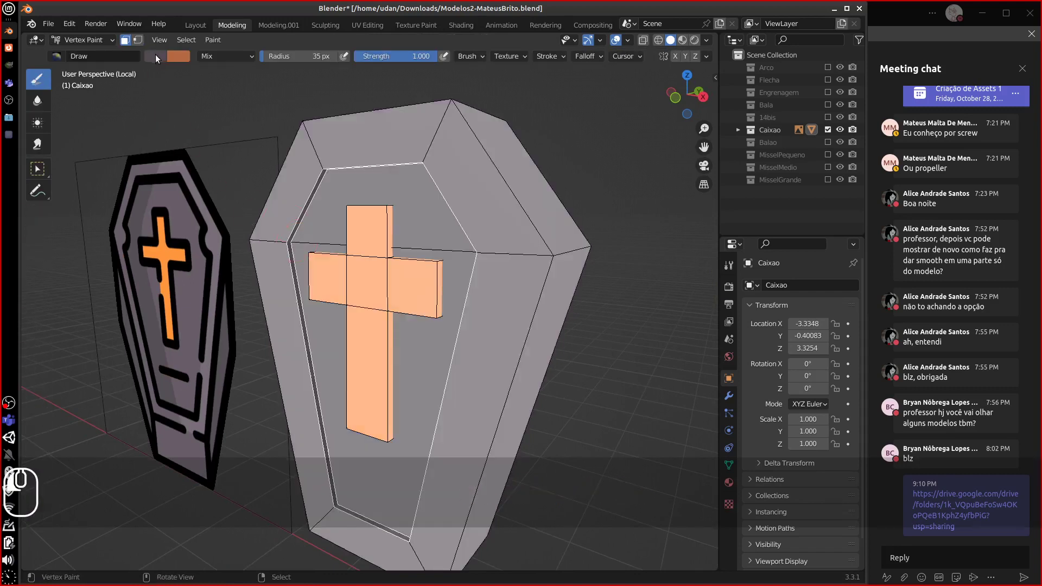
pyautogui.click(155, 55)
pyautogui.keyDown('shift'); pyautogui.click(281, 201); pyautogui.keyUp('shift')
pyautogui.click(165, 56)
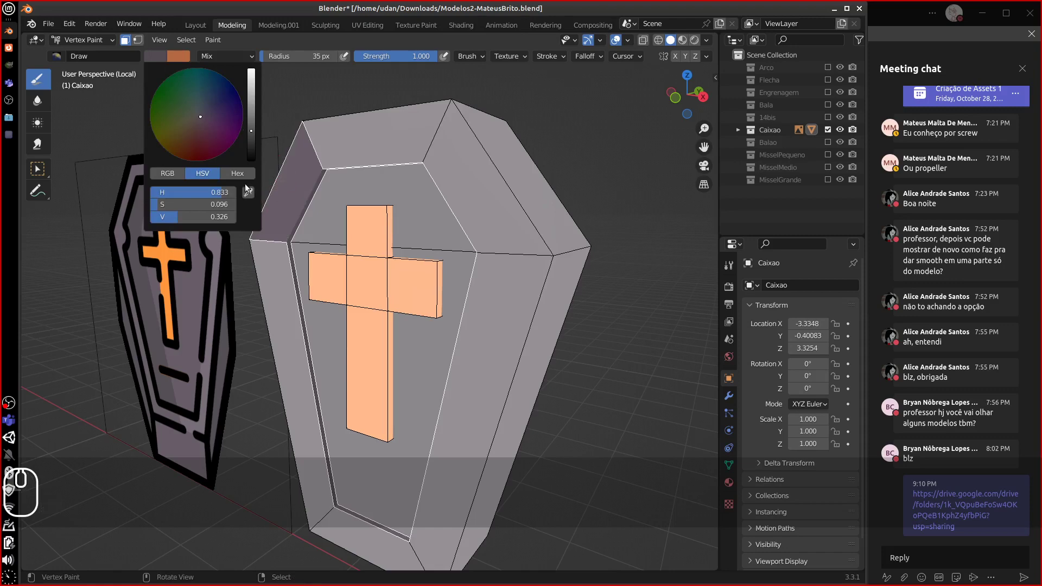
pyautogui.click(152, 56)
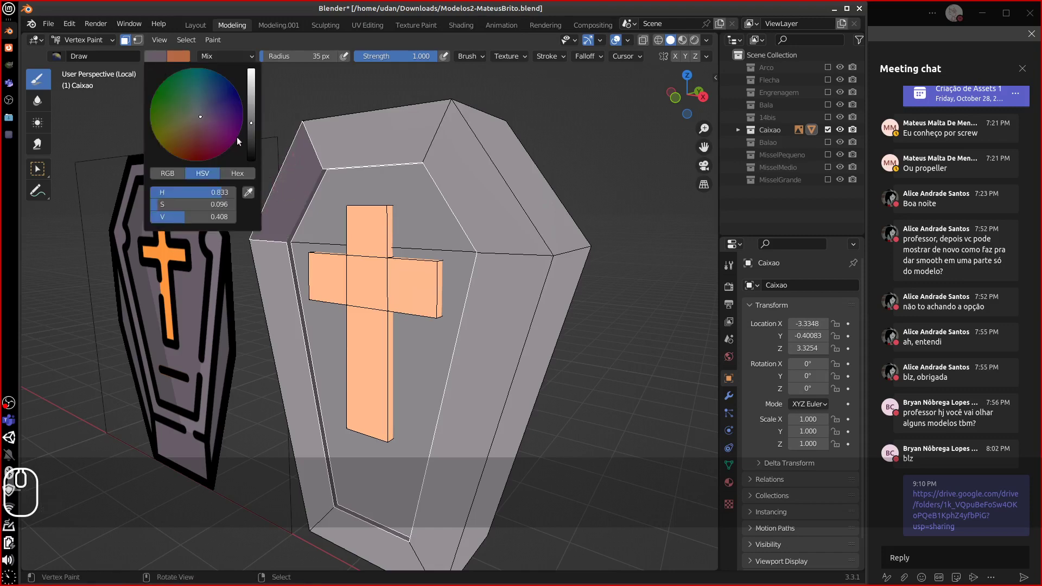
pyautogui.moveTo(250, 122); pyautogui.dragTo(249, 116)
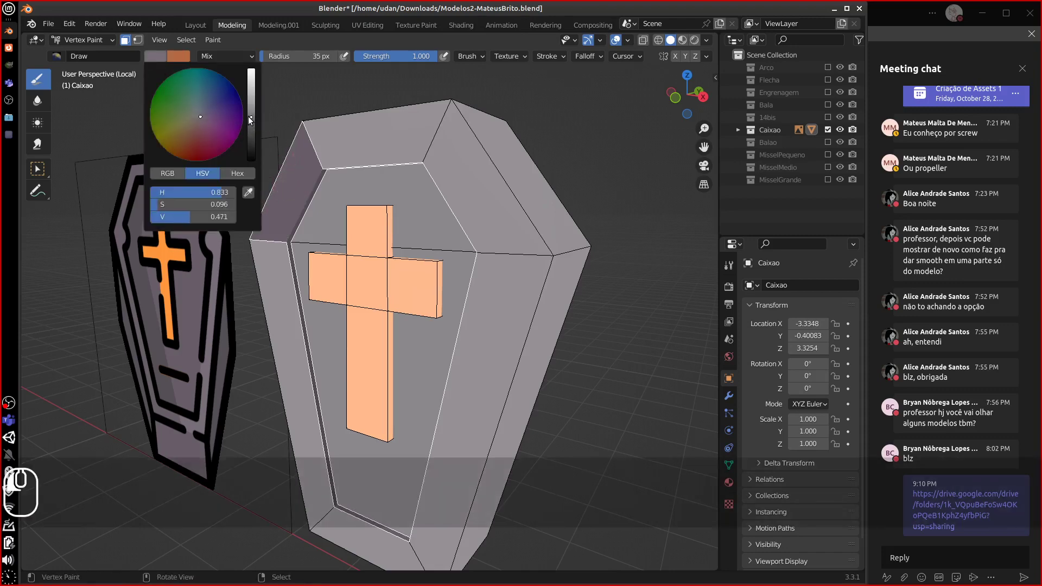
pyautogui.keyDown('shift'); pyautogui.rightClick(293, 198); pyautogui.keyUp('shift')
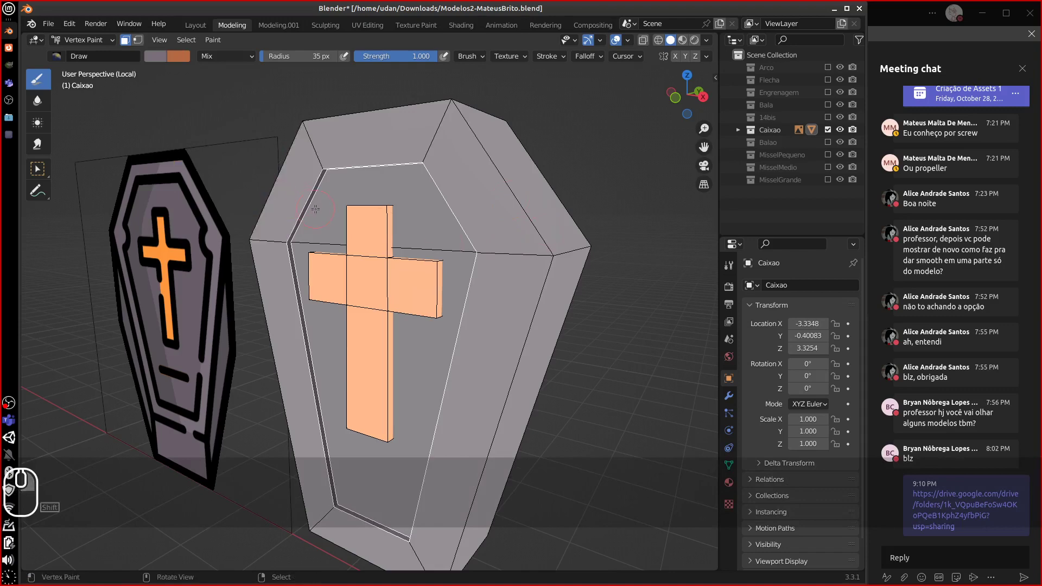
pyautogui.hotkey('shift', 'k')
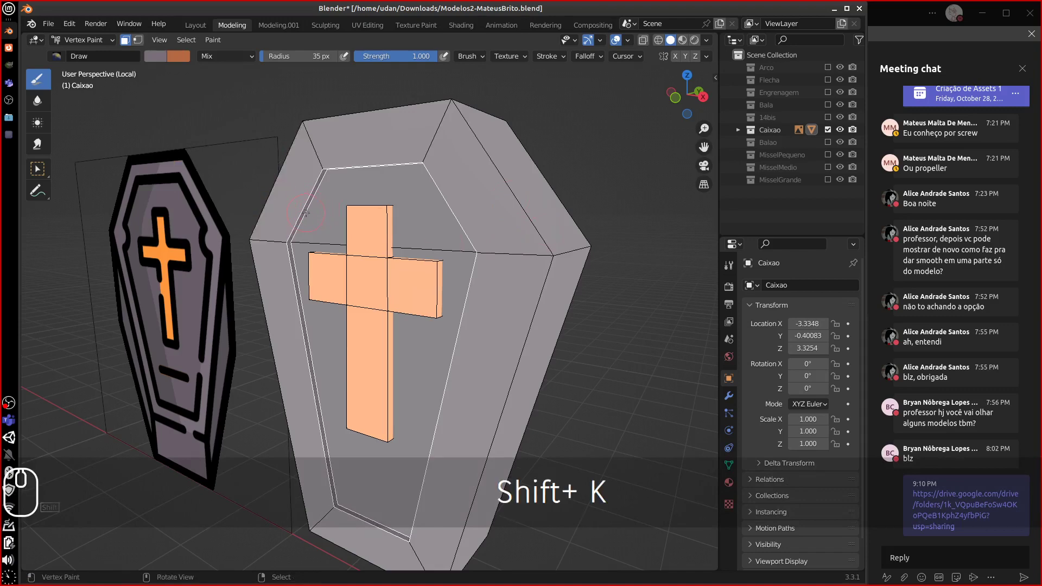
# - Clear the selection, enter Edit Mode and select the coffin's top and left side faces
pyautogui.press('a')
pyautogui.press('a')
pyautogui.moveTo(339, 215)
pyautogui.mouseDown(button='middle')
pyautogui.moveTo(435, 205)
pyautogui.moveTo(394, 214)
pyautogui.mouseUp(button='middle')
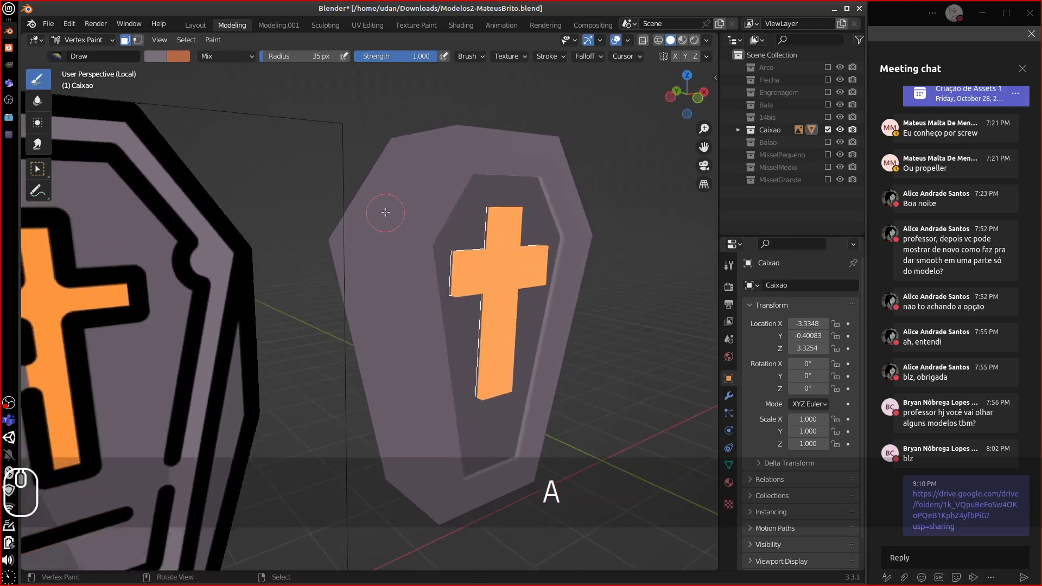
pyautogui.press('Tab')
pyautogui.click(392, 216)
pyautogui.keyDown('shift'); pyautogui.click(374, 273); pyautogui.keyUp('shift')
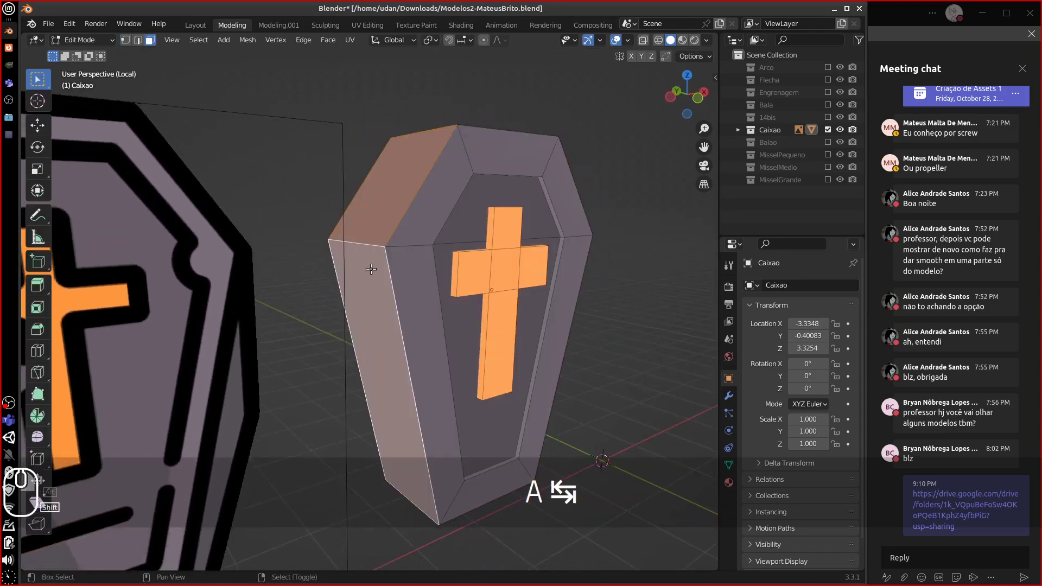
# - Add the coffin's front, bottom and top faces to the selection
pyautogui.moveTo(374, 273); pyautogui.dragTo(316, 211, button='middle')
pyautogui.keyDown('shift'); pyautogui.click(395, 227); pyautogui.keyUp('shift')
pyautogui.keyDown('shift'); pyautogui.click(403, 271); pyautogui.keyUp('shift')
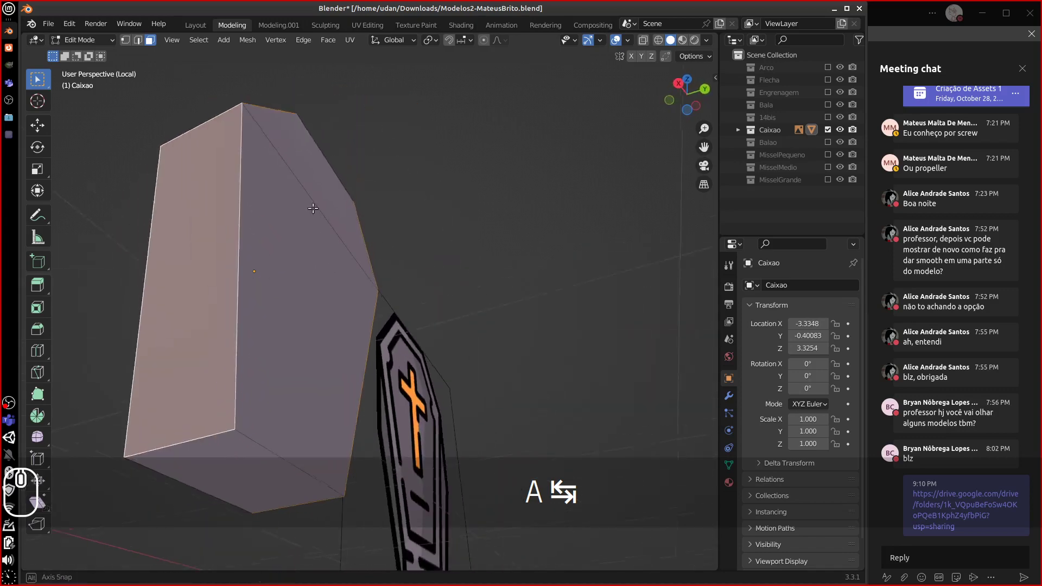
pyautogui.keyDown('shift'); pyautogui.click(209, 439); pyautogui.keyUp('shift')
pyautogui.moveTo(230, 365); pyautogui.dragTo(406, 434, button='middle')
pyautogui.keyDown('shift'); pyautogui.rightClick(447, 147); pyautogui.keyUp('shift')
pyautogui.moveTo(537, 260); pyautogui.dragTo(477, 248, button='middle')
# - Switch to Vertex Paint, pick dark purple and paint the coffin's front face
pyautogui.click(98, 40)
pyautogui.click(99, 94)
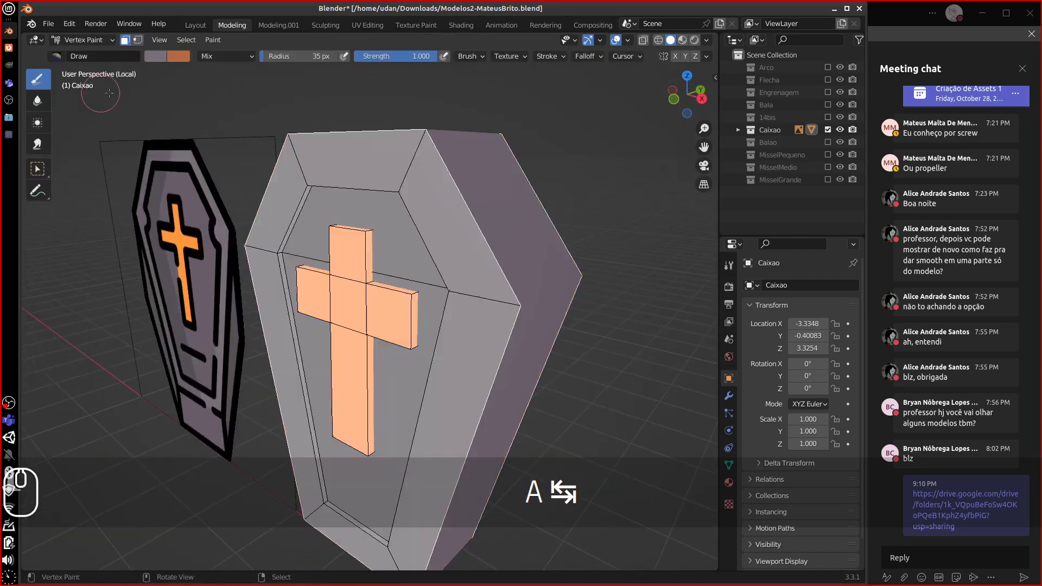
pyautogui.moveTo(483, 299)
pyautogui.mouseDown(button='middle')
pyautogui.moveTo(418, 211)
pyautogui.moveTo(434, 201)
pyautogui.mouseUp(button='middle')
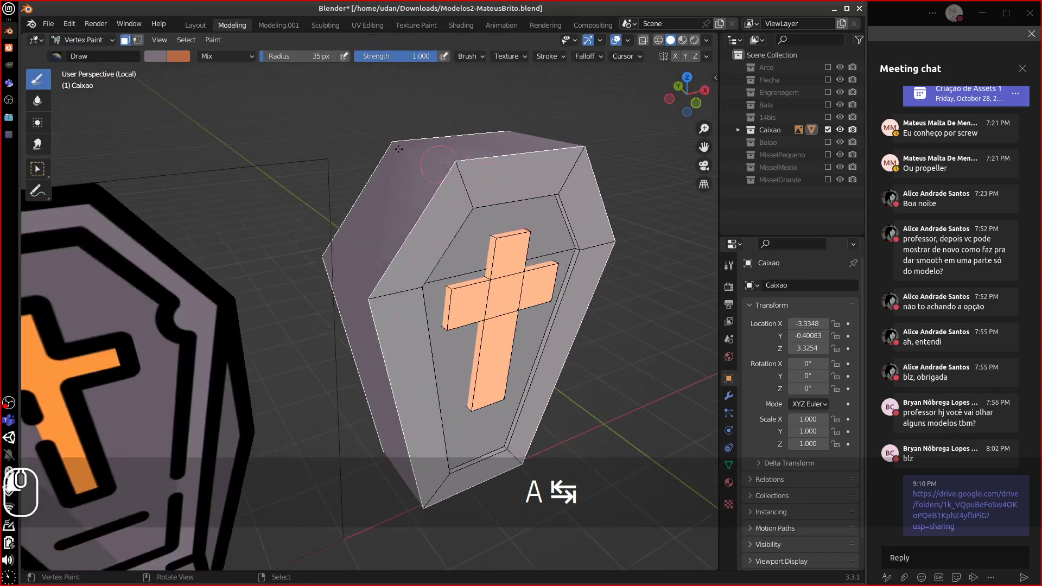
pyautogui.moveTo(468, 273); pyautogui.dragTo(379, 288, button='middle')
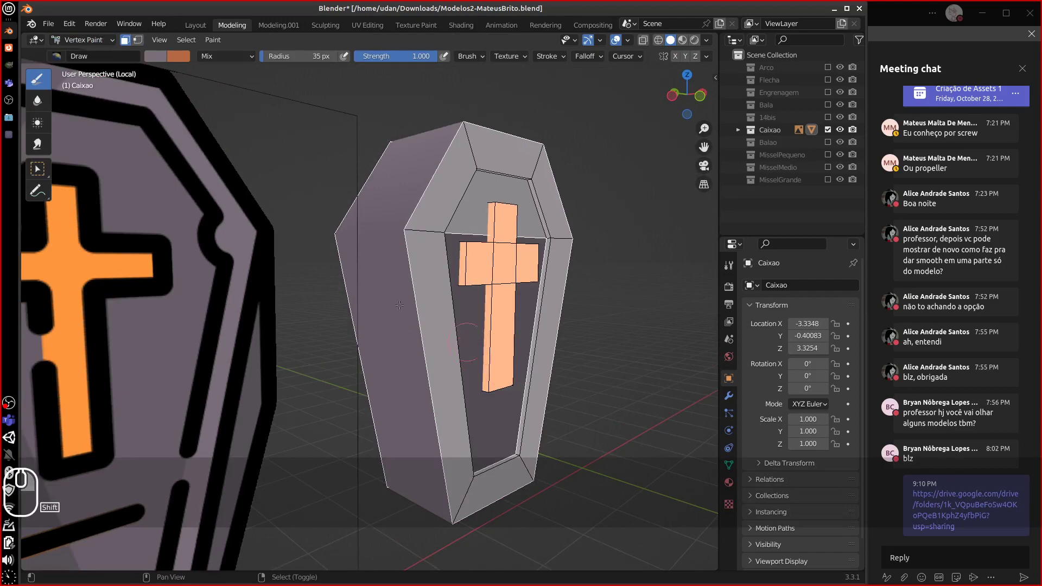
pyautogui.click(156, 56)
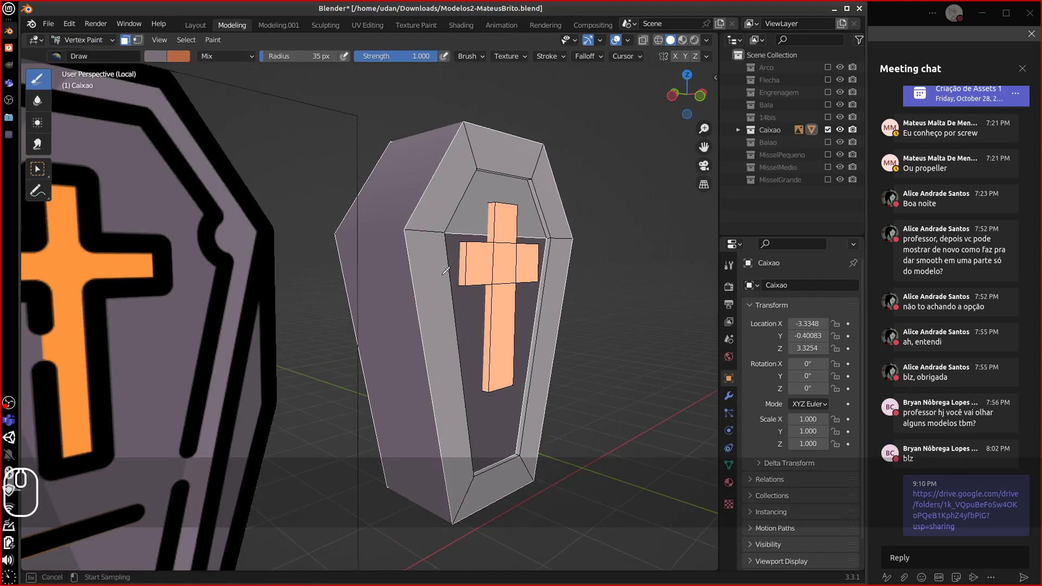
pyautogui.moveTo(433, 381); pyautogui.dragTo(393, 478, button='middle')
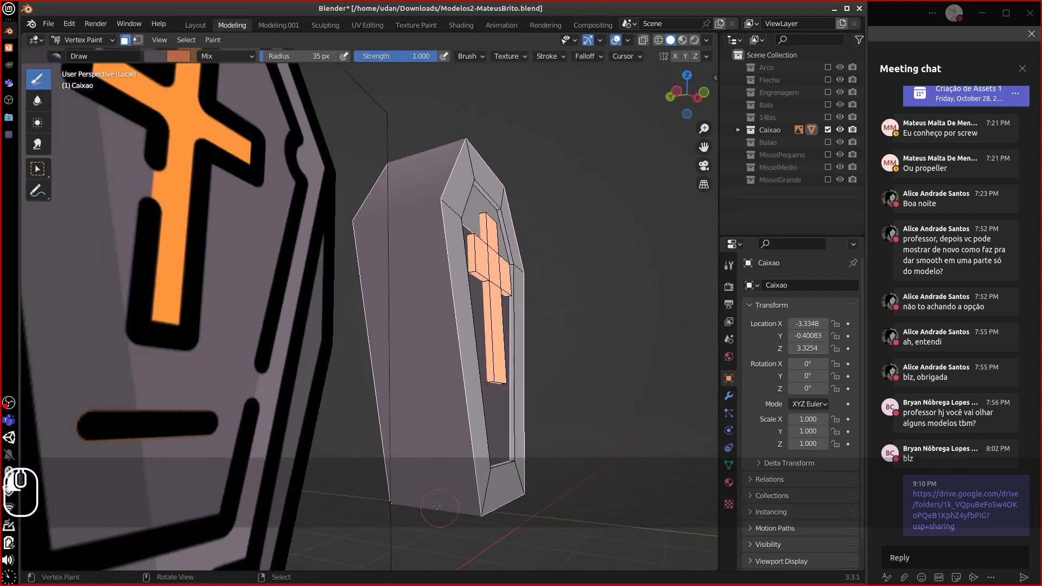
pyautogui.moveTo(437, 506); pyautogui.dragTo(428, 509)
pyautogui.moveTo(472, 515); pyautogui.dragTo(400, 526, button='middle')
pyautogui.moveTo(509, 511); pyautogui.dragTo(529, 392, button='middle')
pyautogui.scroll(-6, 465, 487)
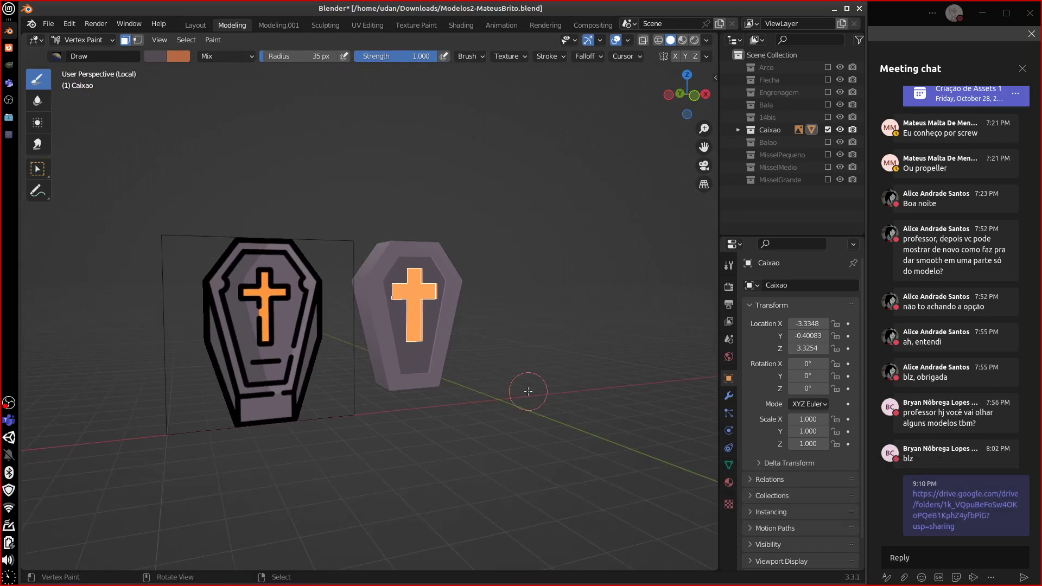
pyautogui.moveTo(544, 386)
pyautogui.mouseDown(button='middle')
pyautogui.moveTo(505, 388)
pyautogui.moveTo(550, 396)
pyautogui.moveTo(465, 387)
pyautogui.mouseUp(button='middle')
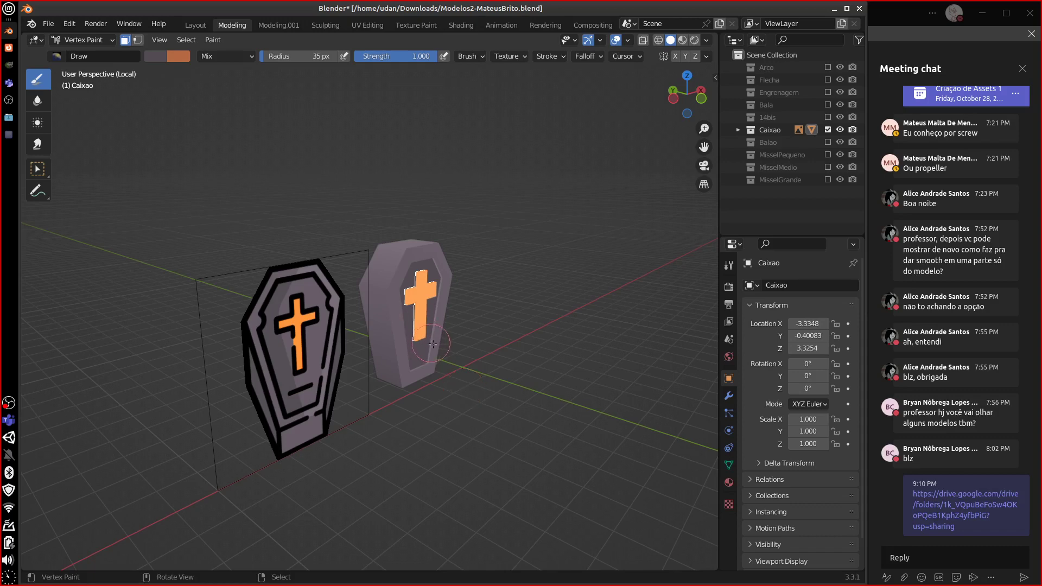
pyautogui.press('Tab')
pyautogui.press('Tab')
pyautogui.moveTo(433, 345)
pyautogui.mouseDown(button='middle')
pyautogui.moveTo(424, 341)
pyautogui.moveTo(434, 336)
pyautogui.mouseUp(button='middle')
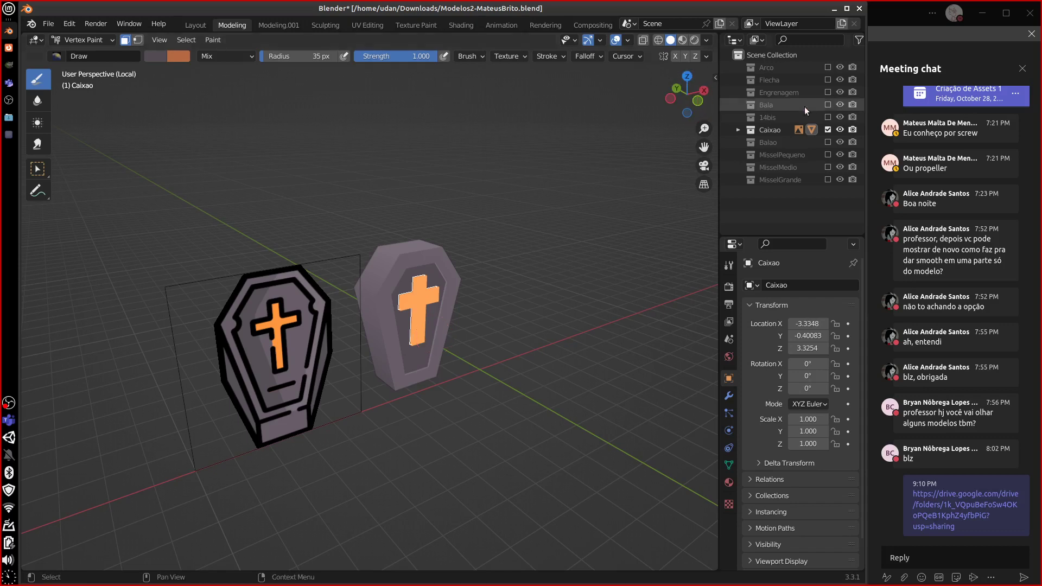
# - Hide Caixao, briefly show Balao, then show MisselPequeno and select the small missile
pyautogui.click(828, 129)
pyautogui.click(827, 142)
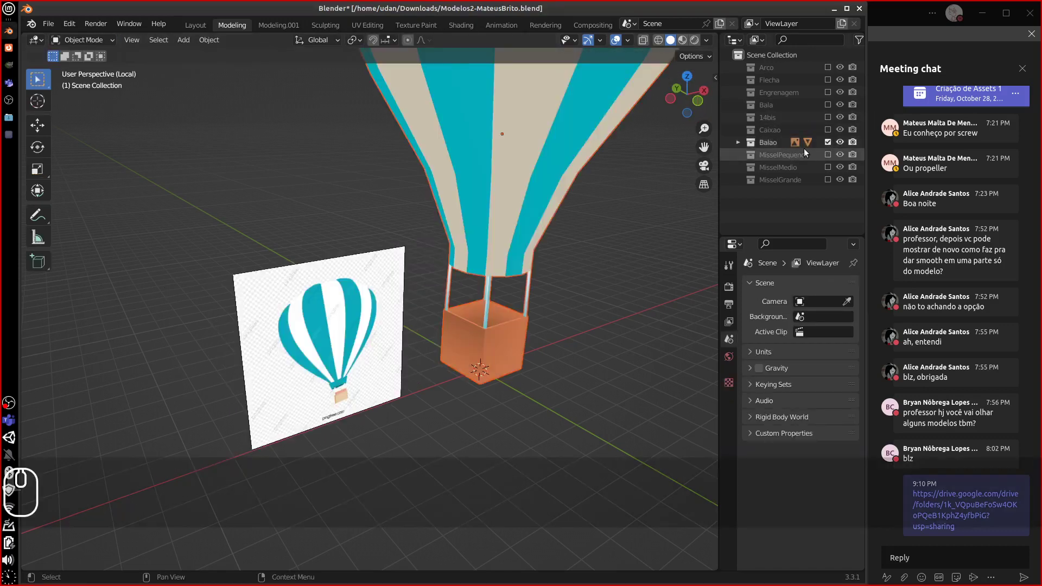
pyautogui.click(827, 142)
pyautogui.click(828, 155)
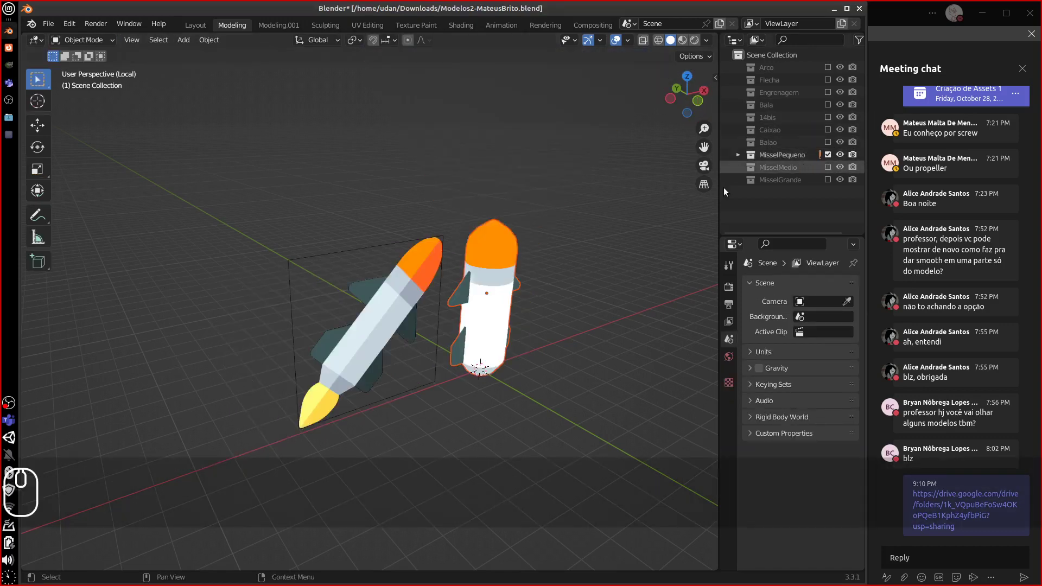
pyautogui.moveTo(716, 187); pyautogui.dragTo(545, 314, button='middle')
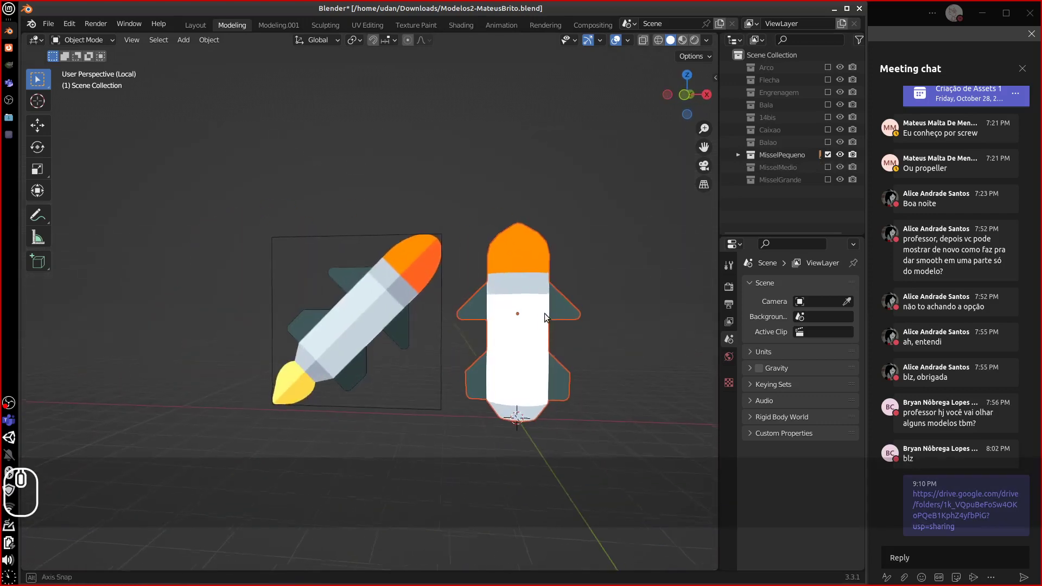
pyautogui.click(535, 343)
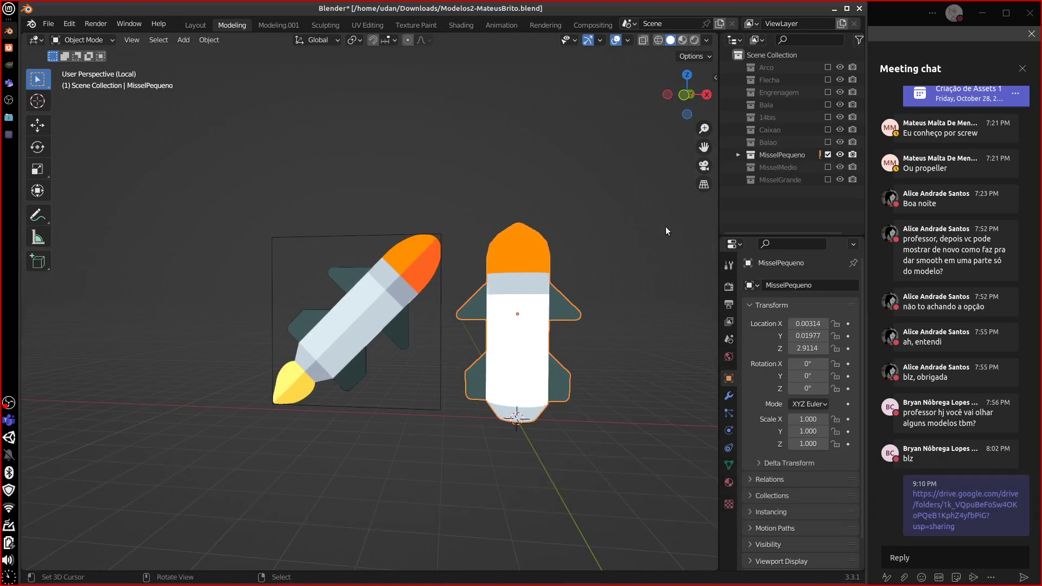
# - Swap MisselPequeno for MisselMedio, then show only MisselGrande and inspect the green missile
pyautogui.click(833, 168)
pyautogui.click(828, 155)
pyautogui.click(828, 167)
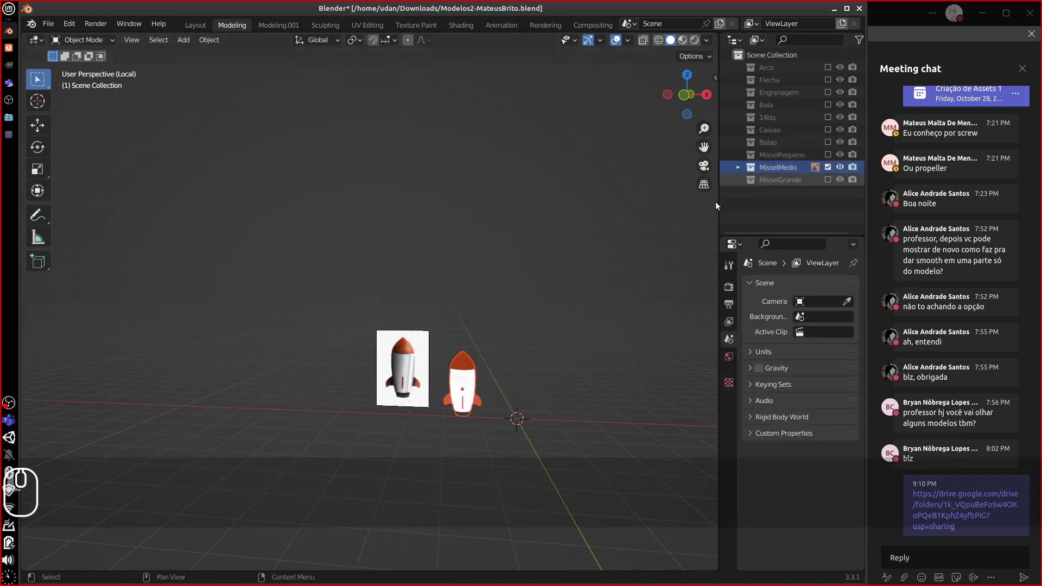
pyautogui.moveTo(574, 246); pyautogui.dragTo(571, 215, button='middle')
pyautogui.click(828, 180)
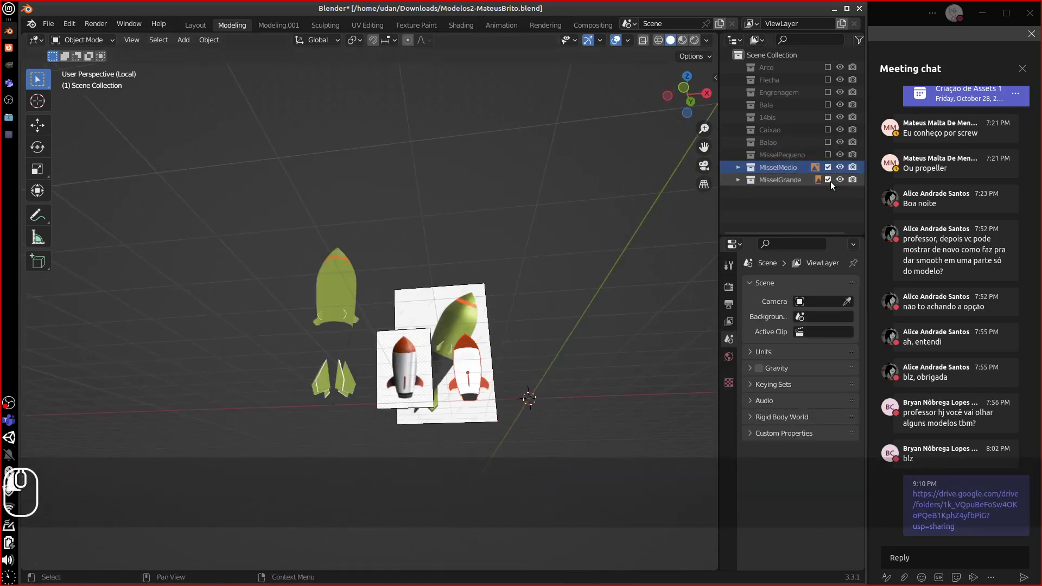
pyautogui.click(828, 167)
pyautogui.moveTo(565, 315); pyautogui.dragTo(415, 292, button='middle')
pyautogui.scroll(5, 304, 329)
# - Select MisselGrande, enter Edit Mode and select its inner and outer fin faces
pyautogui.moveTo(401, 405); pyautogui.dragTo(317, 297, button='middle')
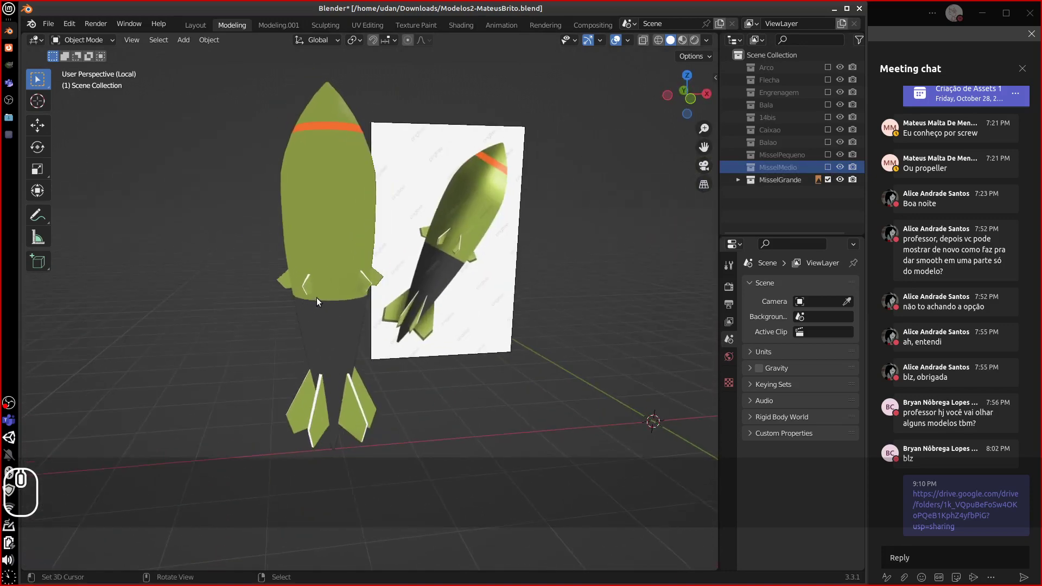
pyautogui.press('=')
pyautogui.press('=')
pyautogui.press('=')
pyautogui.press('=')
pyautogui.press('=')
pyautogui.press('=')
pyautogui.click(356, 251)
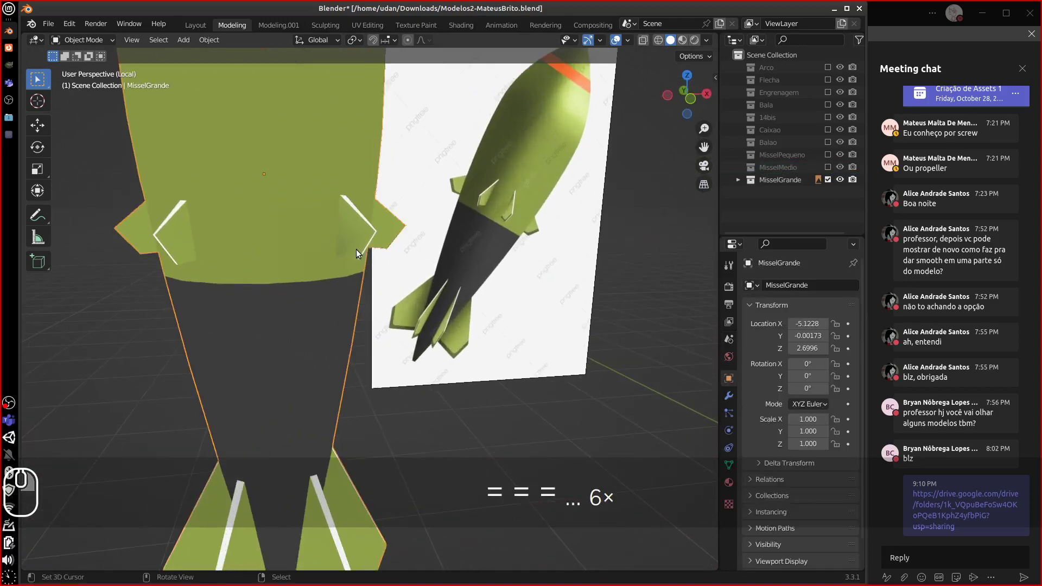
pyautogui.press('Tab')
pyautogui.click(357, 231)
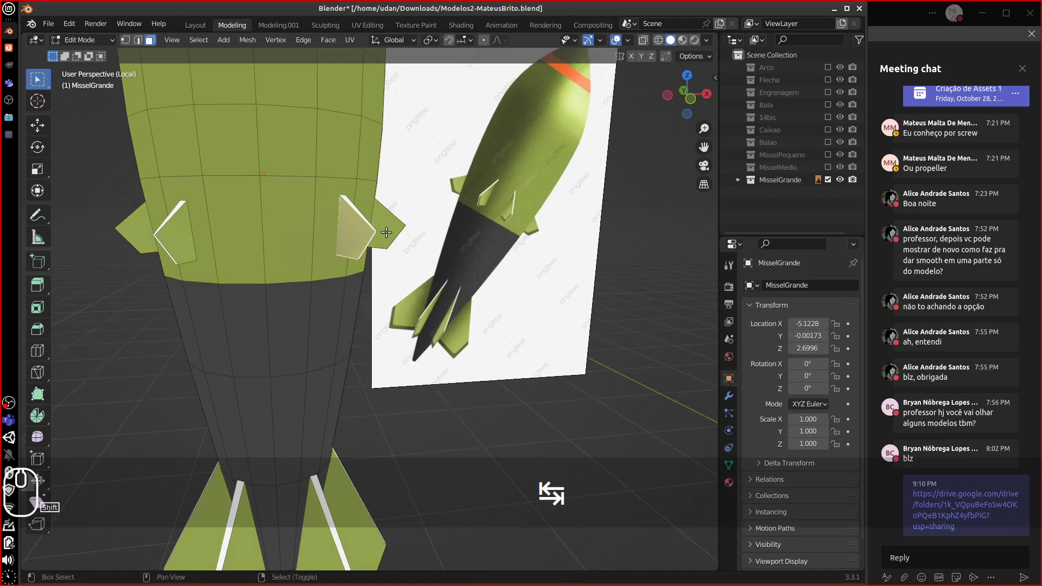
pyautogui.keyDown('shift'); pyautogui.click(385, 235); pyautogui.keyUp('shift')
# - Add the remaining left, right and front fin faces to the selection, then return to Object Mode
pyautogui.moveTo(385, 235); pyautogui.dragTo(487, 183, button='middle')
pyautogui.keyDown('shift'); pyautogui.moveTo(98, 239); pyautogui.dragTo(434, 237, button='middle'); pyautogui.keyUp('shift')
pyautogui.keyDown('shift'); pyautogui.click(222, 202); pyautogui.keyUp('shift')
pyautogui.keyDown('shift'); pyautogui.click(434, 237); pyautogui.keyUp('shift')
pyautogui.keyDown('shift'); pyautogui.click(254, 255); pyautogui.keyUp('shift')
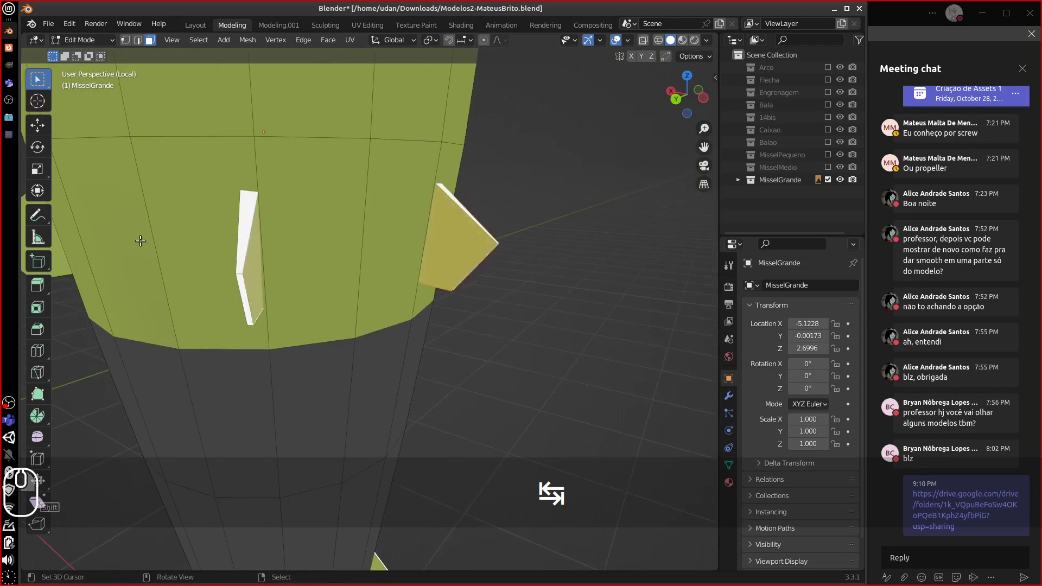
pyautogui.moveTo(162, 242); pyautogui.dragTo(471, 221, button='middle')
pyautogui.keyDown('shift'); pyautogui.click(487, 205); pyautogui.keyUp('shift')
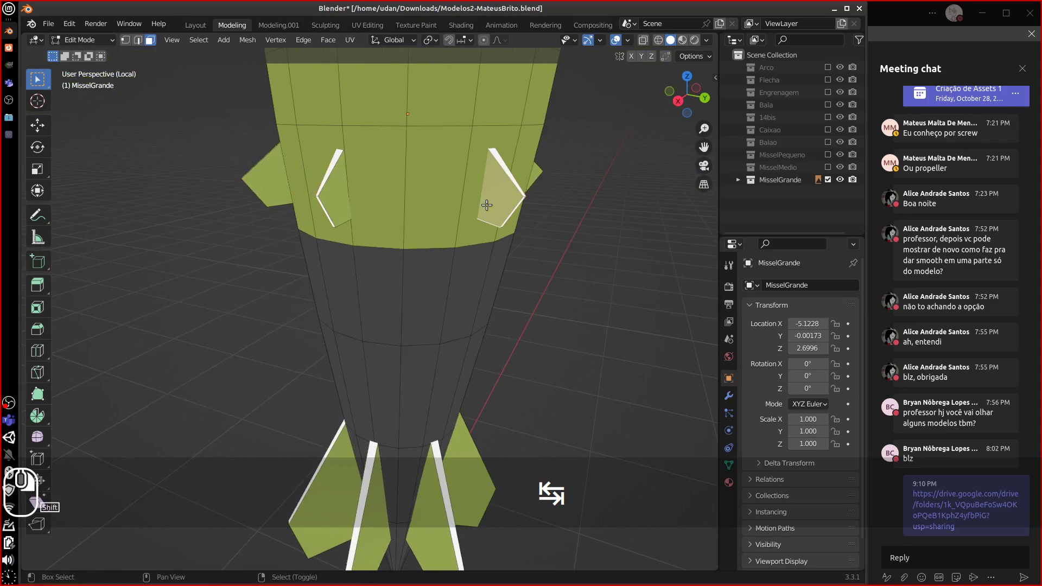
pyautogui.keyDown('shift'); pyautogui.rightClick(327, 202); pyautogui.keyUp('shift')
pyautogui.keyDown('shift'); pyautogui.rightClick(260, 178); pyautogui.keyUp('shift')
pyautogui.moveTo(259, 178); pyautogui.dragTo(478, 174, button='middle')
pyautogui.press('Tab')
# - Switch the missile to Vertex Paint with face-selection masking and add a front face to the mask
pyautogui.click(84, 40)
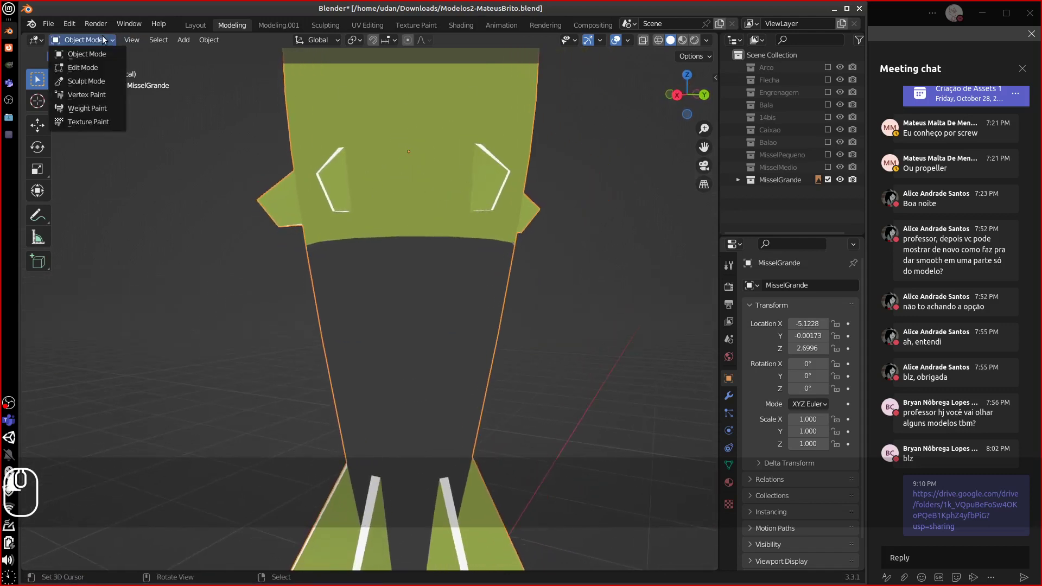
pyautogui.click(87, 94)
pyautogui.moveTo(429, 255); pyautogui.dragTo(443, 259, button='middle')
pyautogui.click(125, 40)
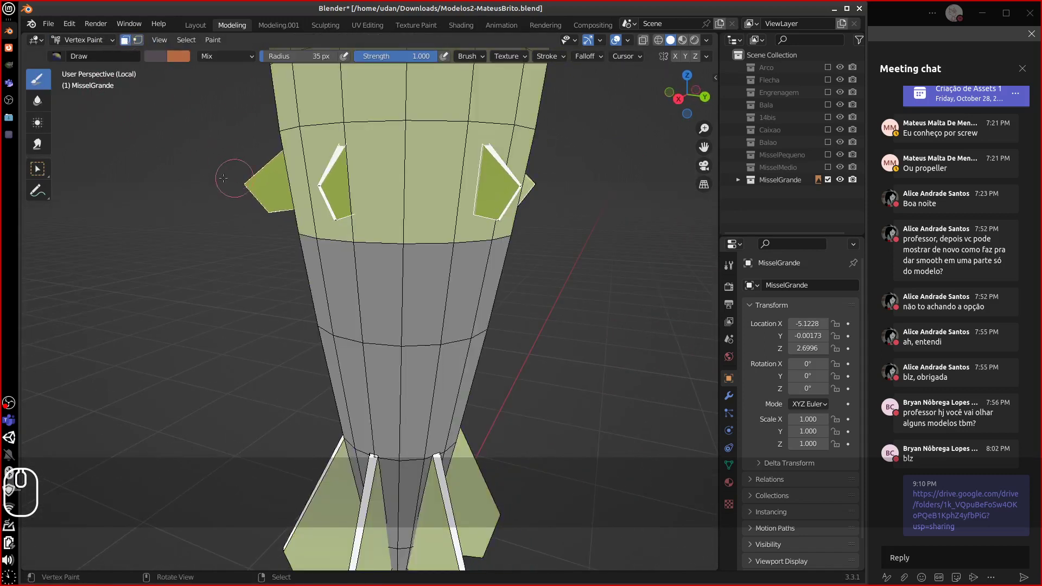
pyautogui.moveTo(223, 178); pyautogui.dragTo(204, 170, button='middle')
pyautogui.keyDown('shift'); pyautogui.click(392, 206); pyautogui.keyUp('shift')
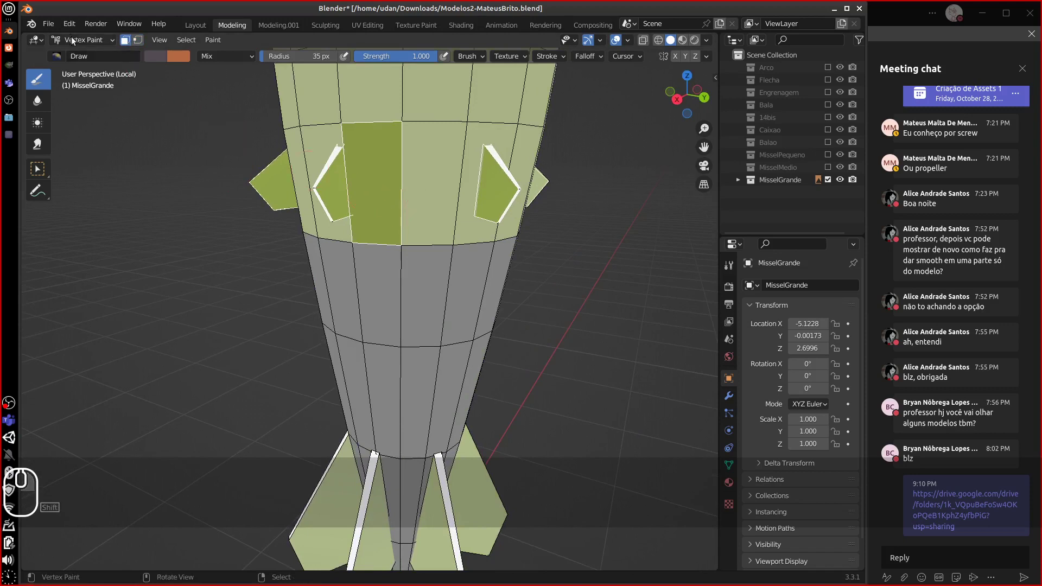
# - Sample the fin green, drop the dark face from the mask, brighten the colour and fill the fins
pyautogui.click(153, 57)
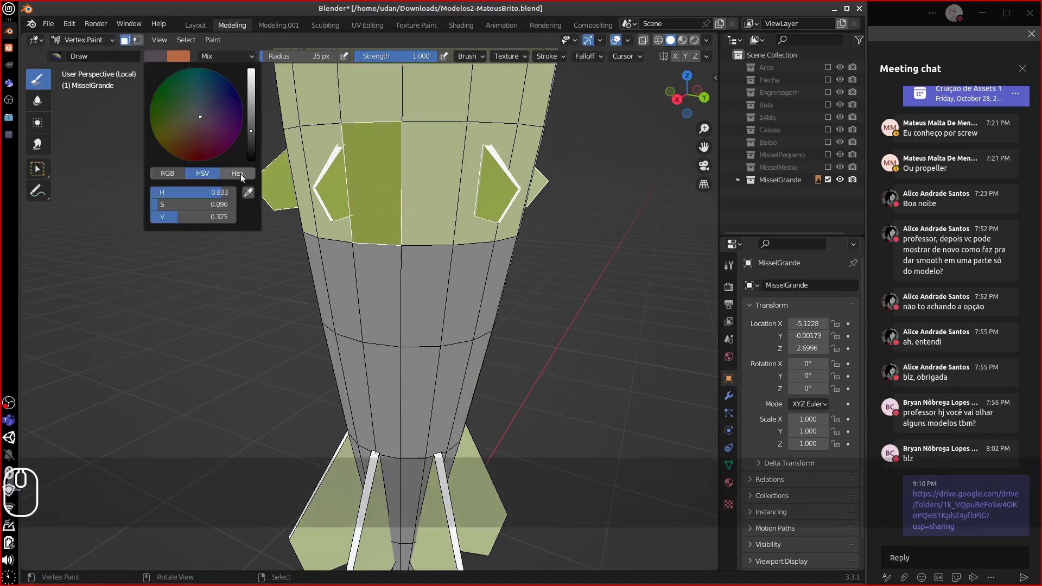
pyautogui.click(267, 185)
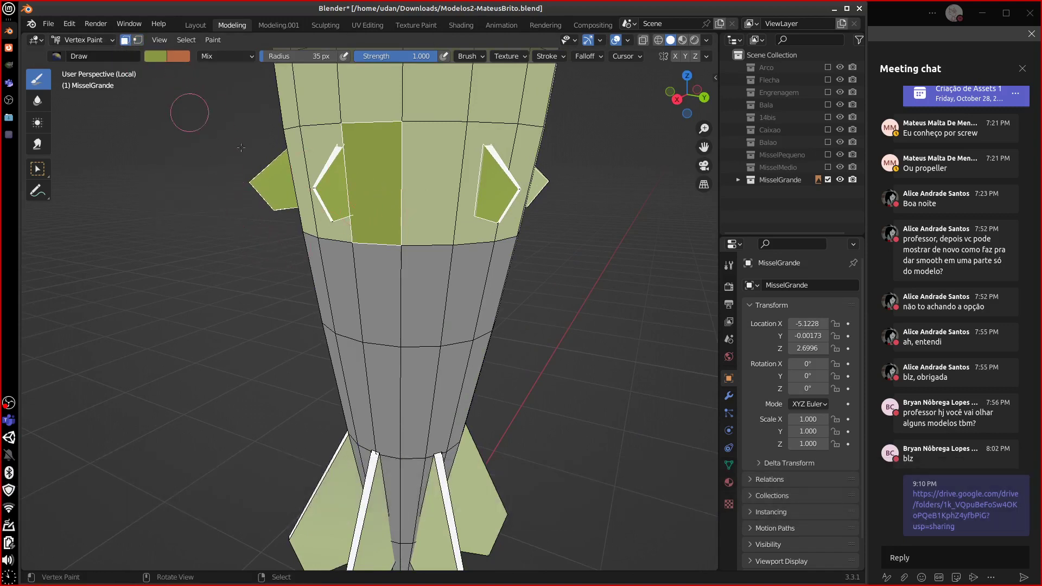
pyautogui.keyDown('shift'); pyautogui.rightClick(377, 207); pyautogui.keyUp('shift')
pyautogui.moveTo(462, 294); pyautogui.dragTo(452, 283, button='middle')
pyautogui.click(157, 56)
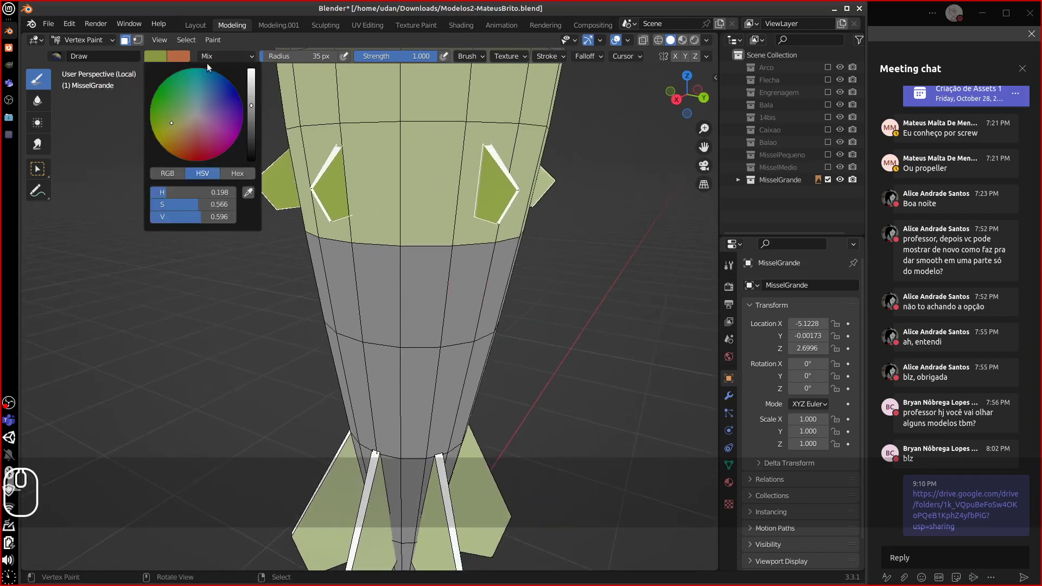
pyautogui.click(250, 99)
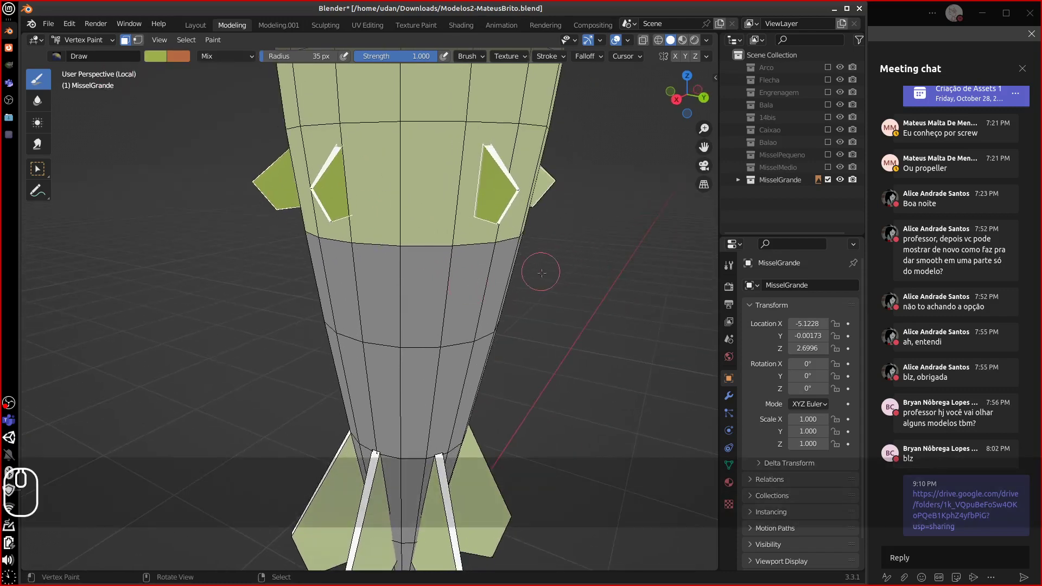
pyautogui.hotkey('shift', 'k')
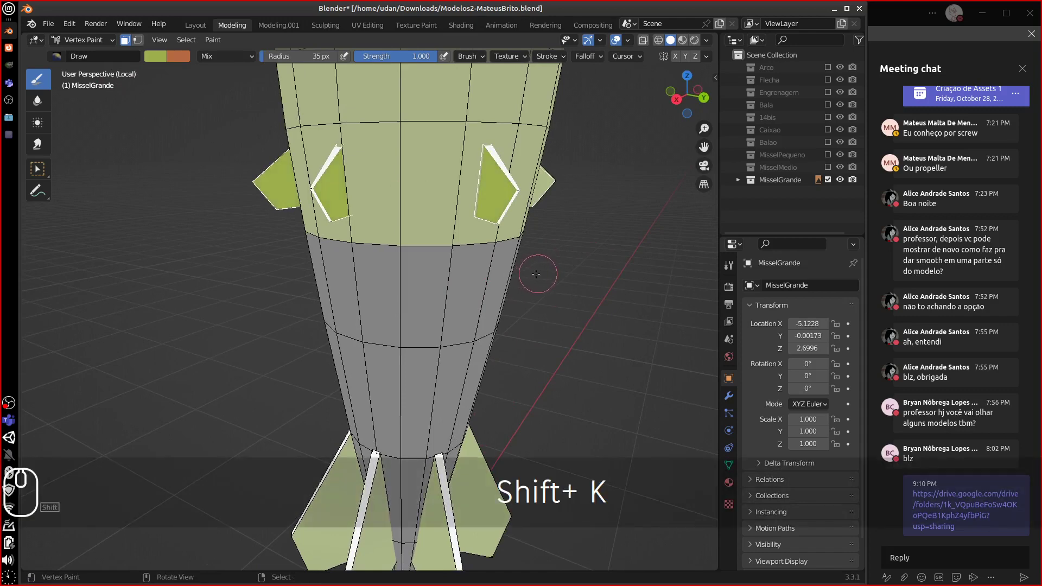
# - Enter Edit Mode on the missile and select all of its geometry
pyautogui.press('Tab')
pyautogui.press('Tab')
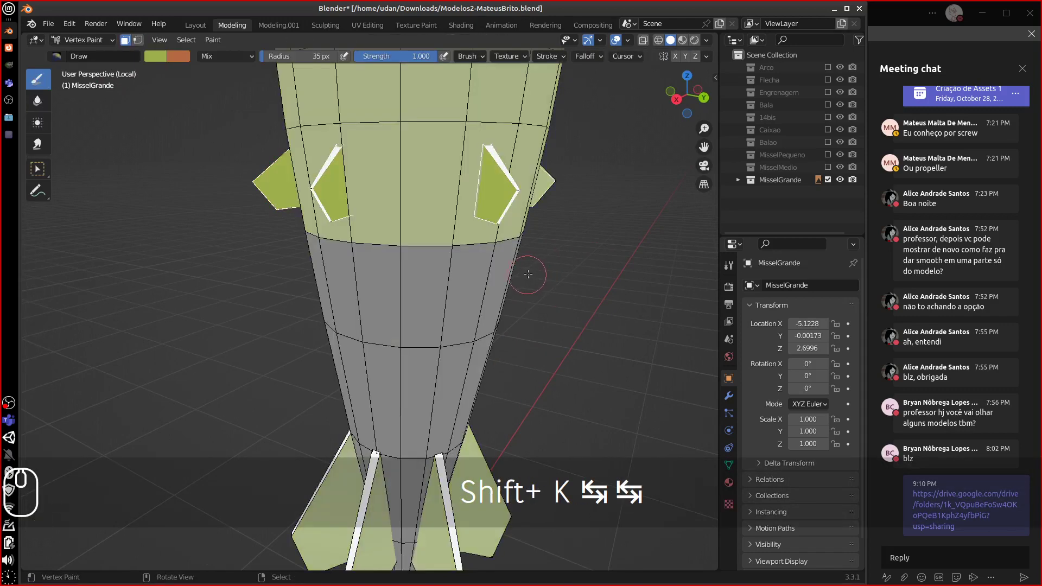
pyautogui.press('a')
pyautogui.moveTo(531, 274)
pyautogui.mouseDown(button='middle')
pyautogui.moveTo(586, 273)
pyautogui.moveTo(422, 310)
pyautogui.moveTo(498, 295)
pyautogui.moveTo(435, 309)
pyautogui.moveTo(474, 298)
pyautogui.moveTo(443, 242)
pyautogui.moveTo(347, 202)
pyautogui.mouseUp(button='middle')
pyautogui.press('Tab')
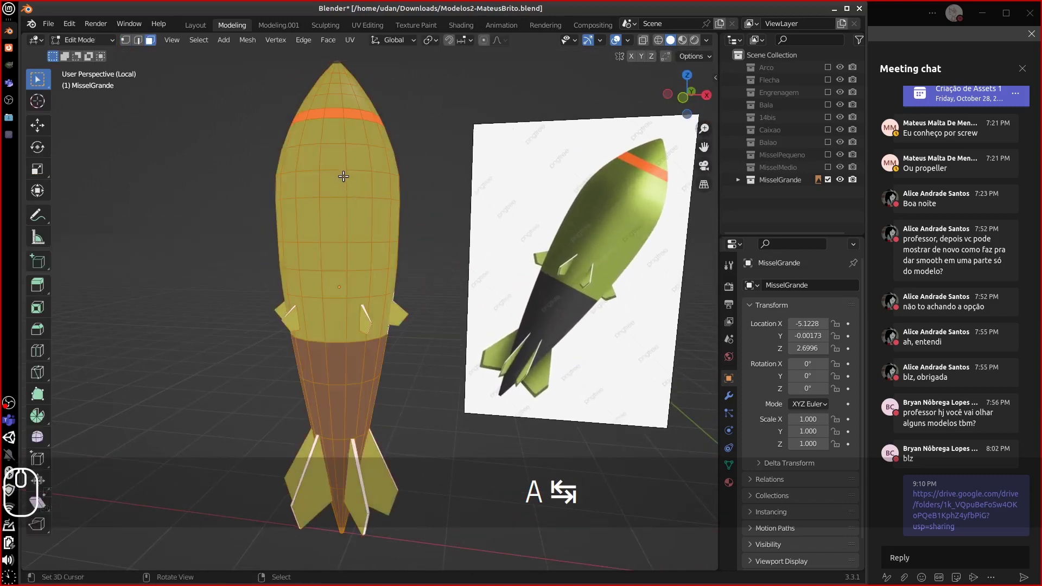
# - Select two horizontal edge loops on the missile's upper body in edge select mode
pyautogui.keyDown('alt'); pyautogui.click(341, 175); pyautogui.keyUp('alt')
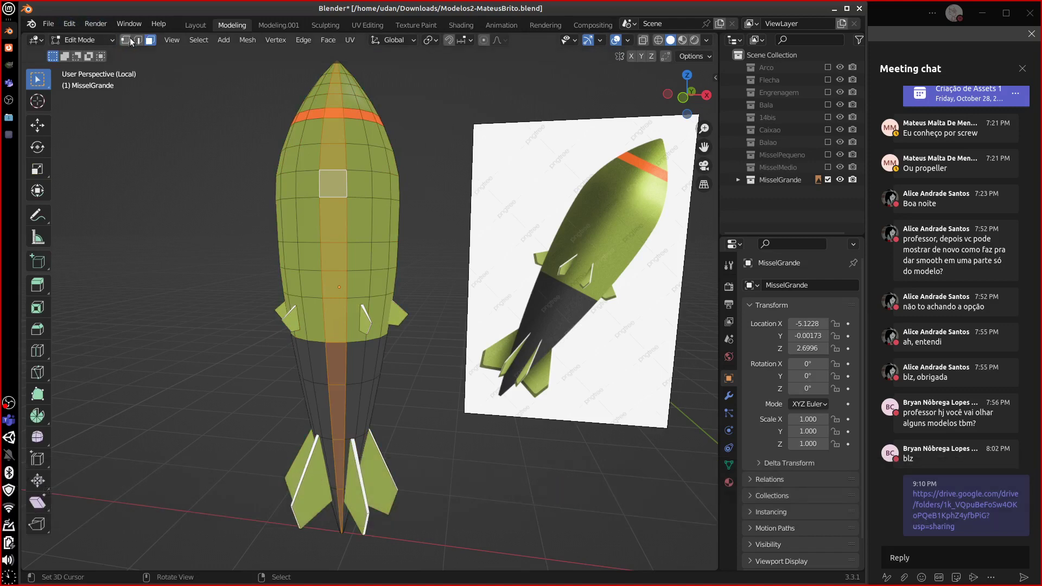
pyautogui.click(138, 41)
pyautogui.keyDown('alt'); pyautogui.rightClick(339, 172); pyautogui.keyUp('alt')
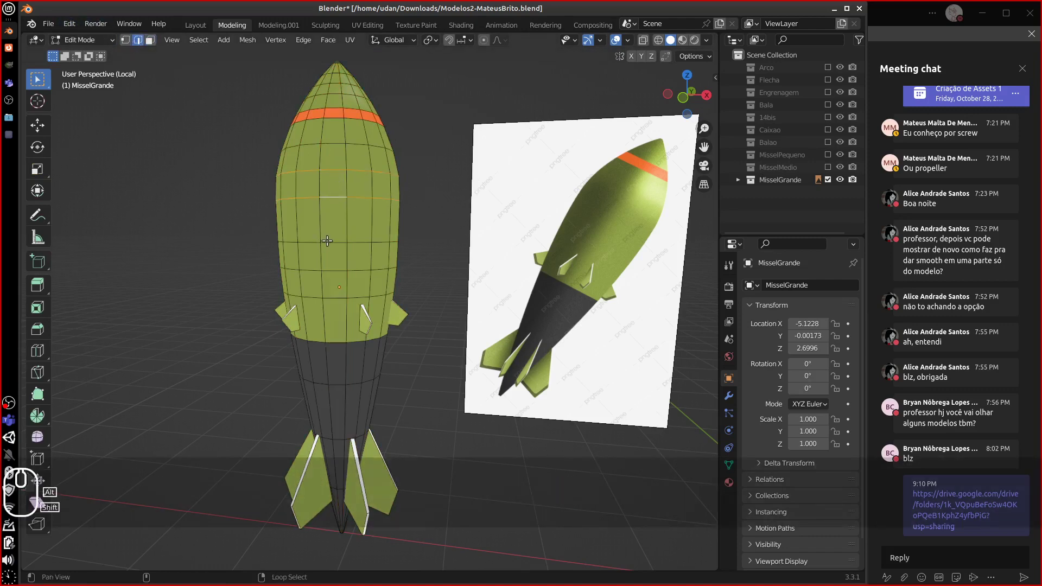
pyautogui.keyDown('alt'); pyautogui.keyDown('shift'); pyautogui.rightClick(329, 274); pyautogui.keyUp('shift'); pyautogui.keyUp('alt')
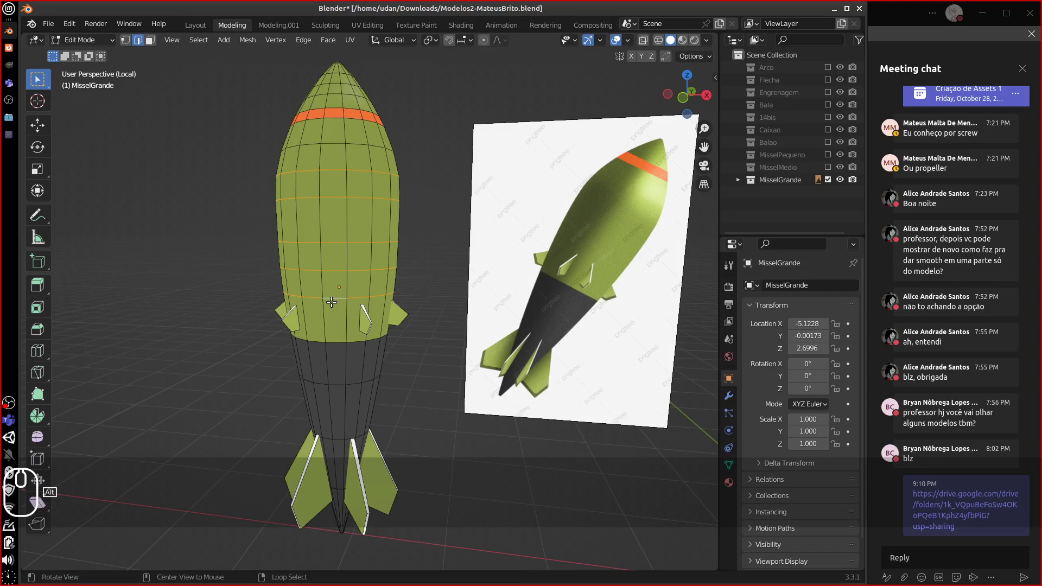
# - In Vertex Paint with vertex masking, darken the brush green and fill the selected vertices
pyautogui.click(83, 39)
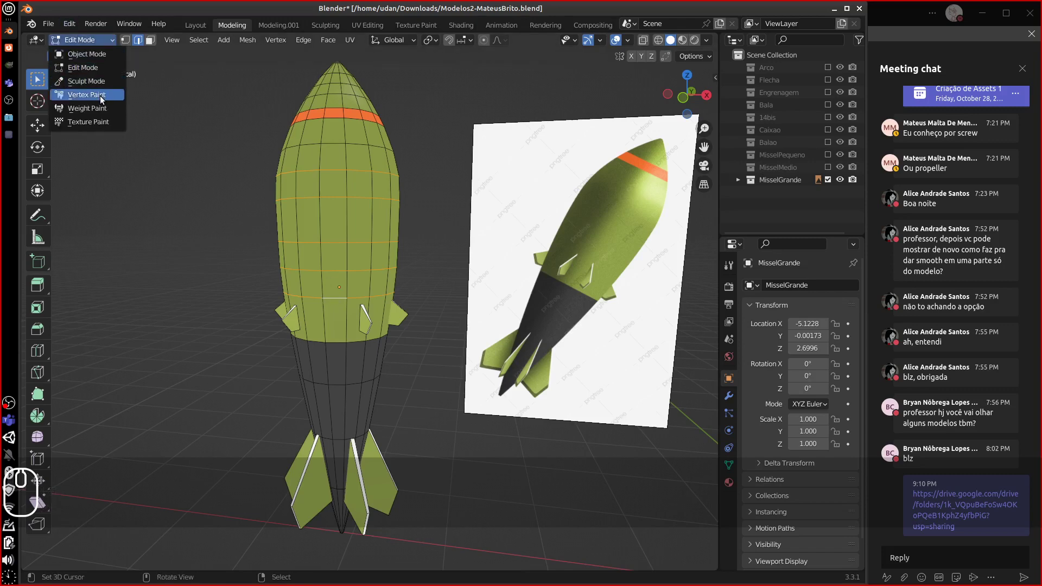
pyautogui.click(87, 95)
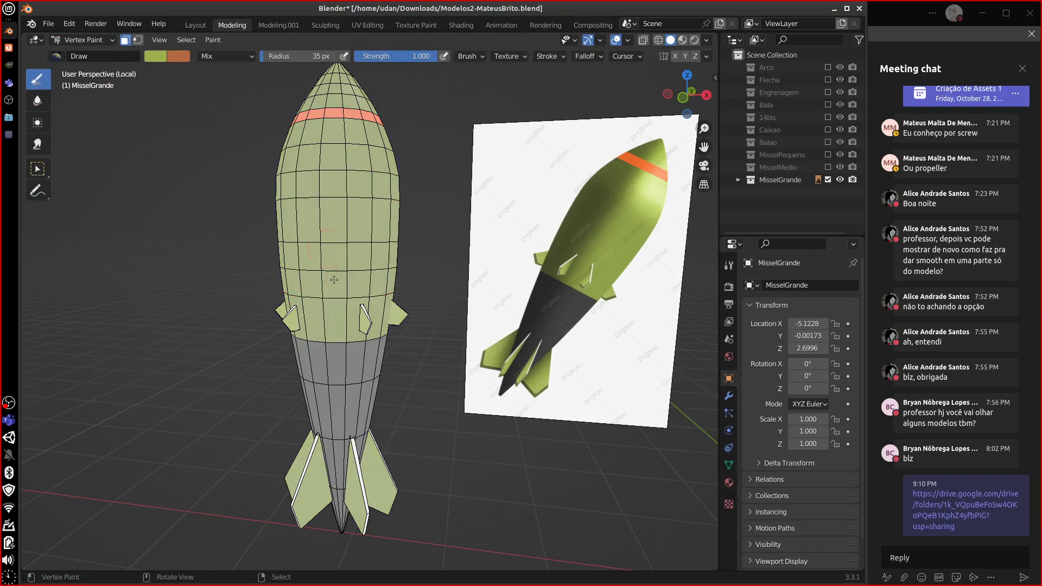
pyautogui.click(138, 40)
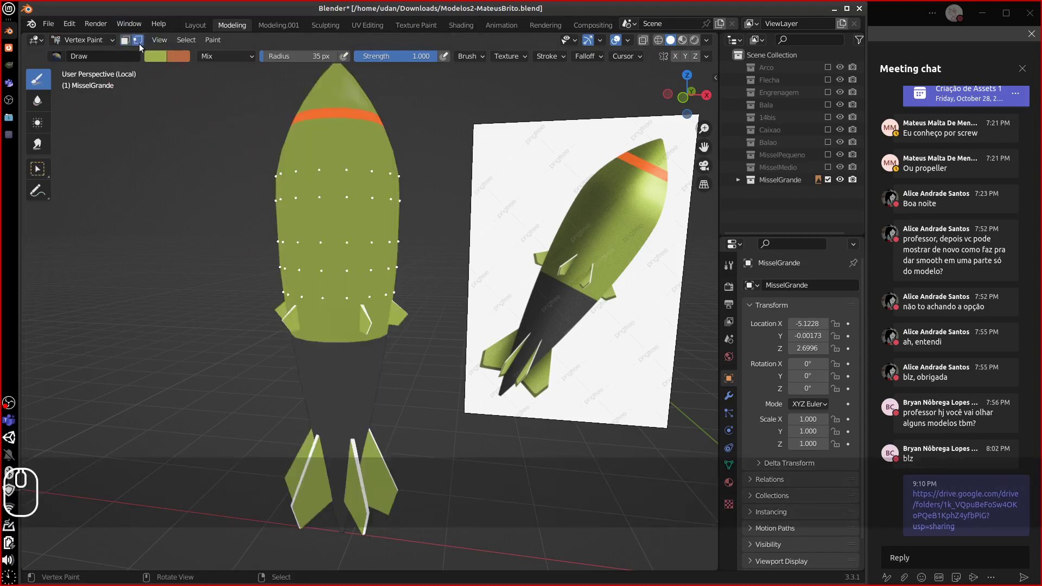
pyautogui.click(156, 56)
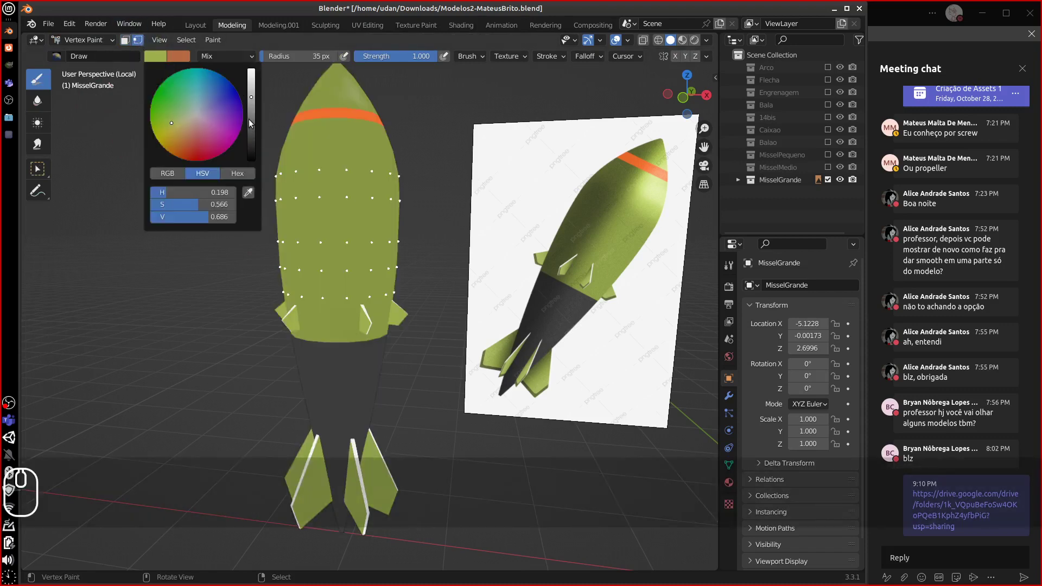
pyautogui.click(250, 116)
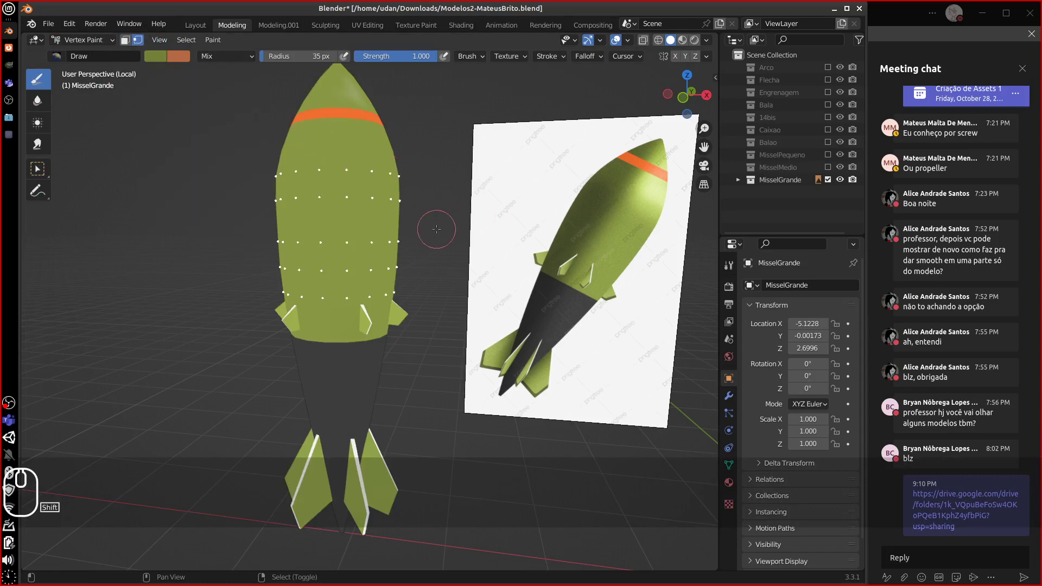
pyautogui.hotkey('shift', 'k')
pyautogui.moveTo(437, 228)
pyautogui.mouseDown(button='middle')
pyautogui.moveTo(529, 210)
pyautogui.moveTo(389, 239)
pyautogui.moveTo(426, 221)
pyautogui.mouseUp(button='middle')
# - Undo the darker green fill twice, then toggle modes and select all, ending in Edit Mode
pyautogui.hotkey('ctrl', 'z')
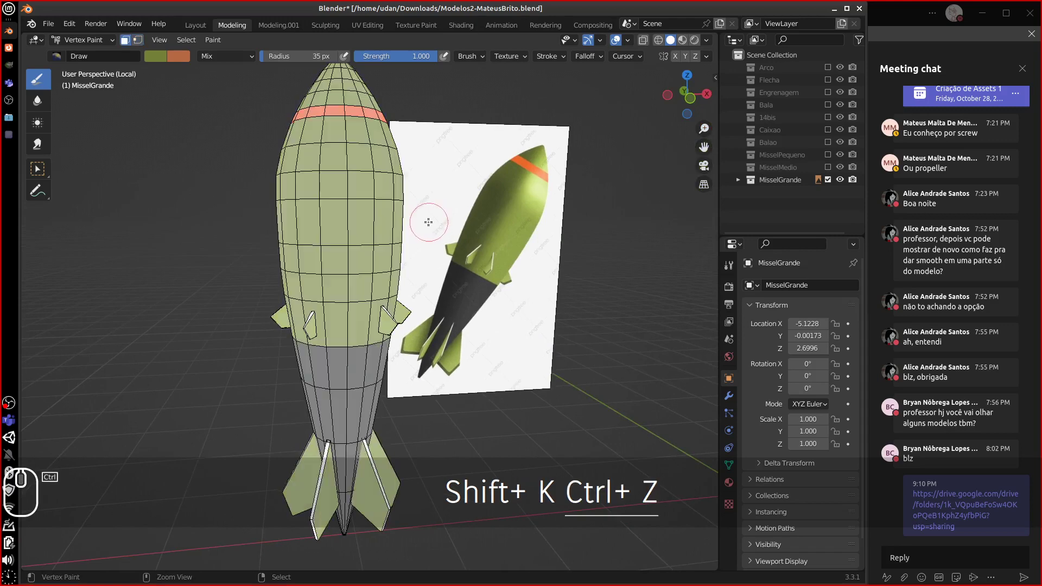
pyautogui.hotkey('ctrl', 'z')
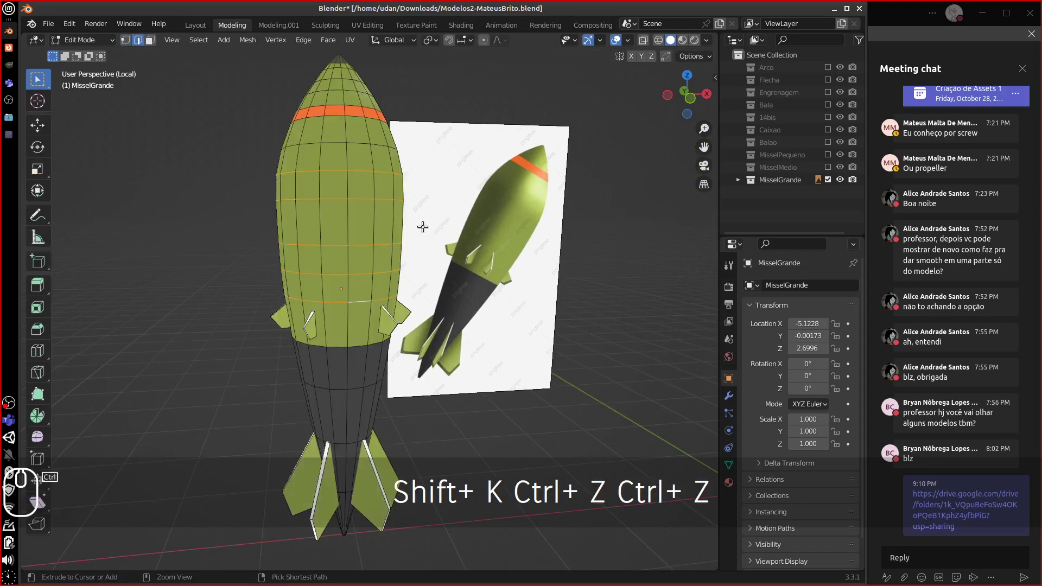
pyautogui.moveTo(421, 226); pyautogui.dragTo(382, 238, button='middle')
pyautogui.press('Tab')
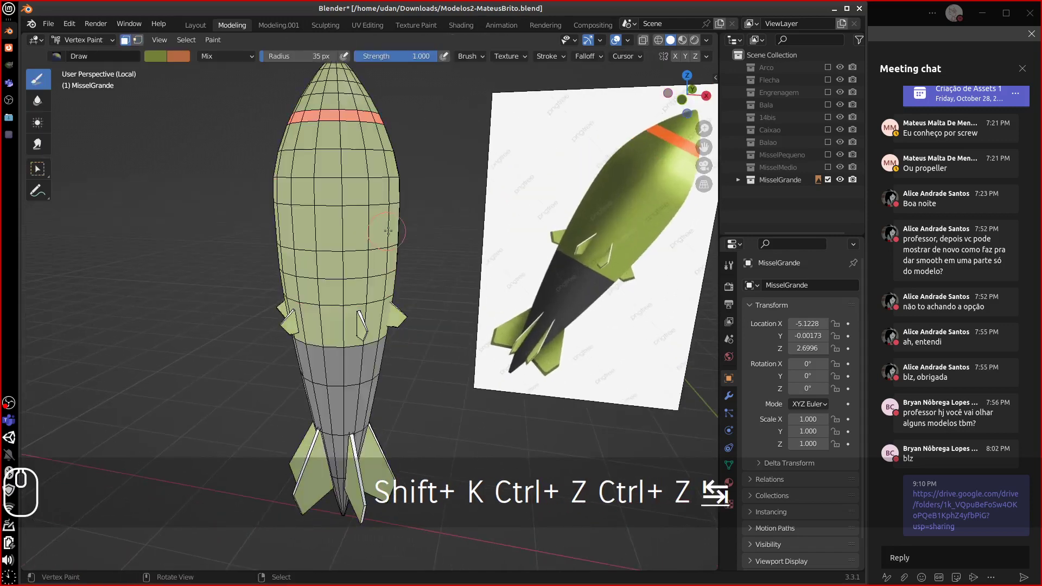
pyautogui.press('Tab')
pyautogui.press('a')
pyautogui.press('a')
pyautogui.moveTo(393, 244); pyautogui.dragTo(470, 240, button='middle')
pyautogui.press('Tab')
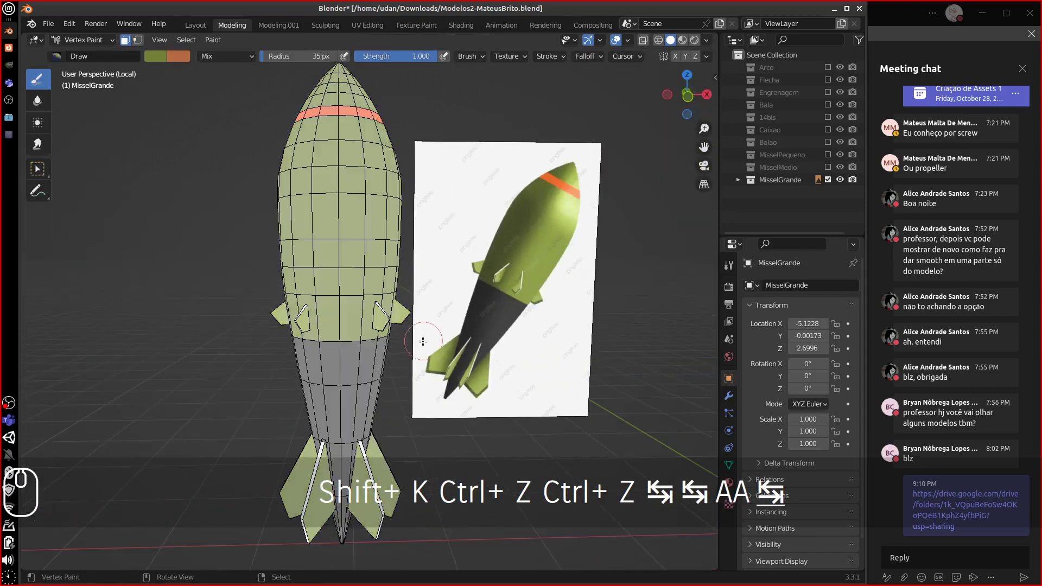
pyautogui.press('Tab')
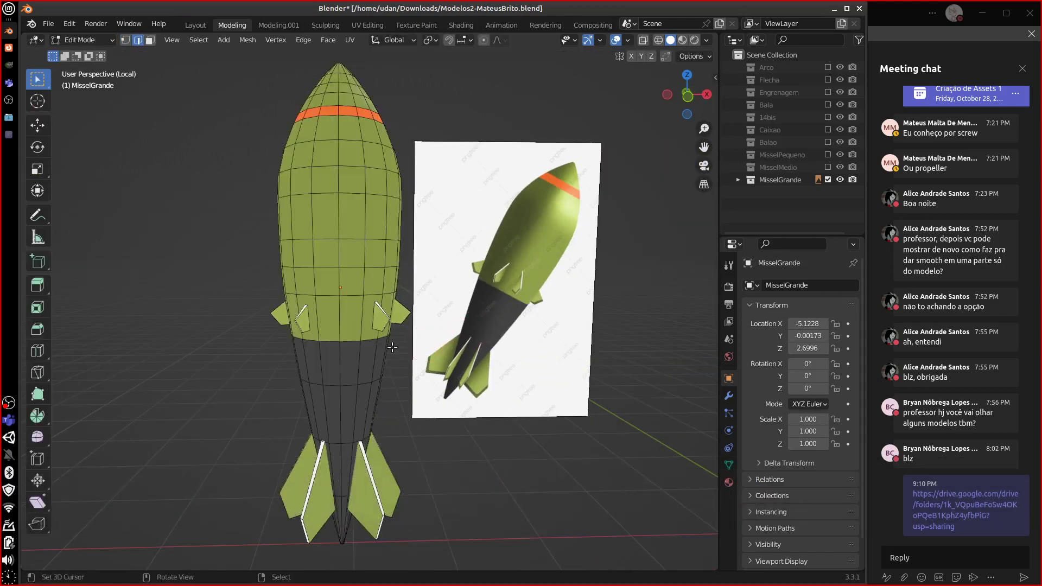
pyautogui.moveTo(398, 370); pyautogui.dragTo(534, 414, button='middle')
# - Hide MisselGrande, briefly show 14bis and Bala, then display Engrenagem and zoom onto the gear
pyautogui.click(828, 179)
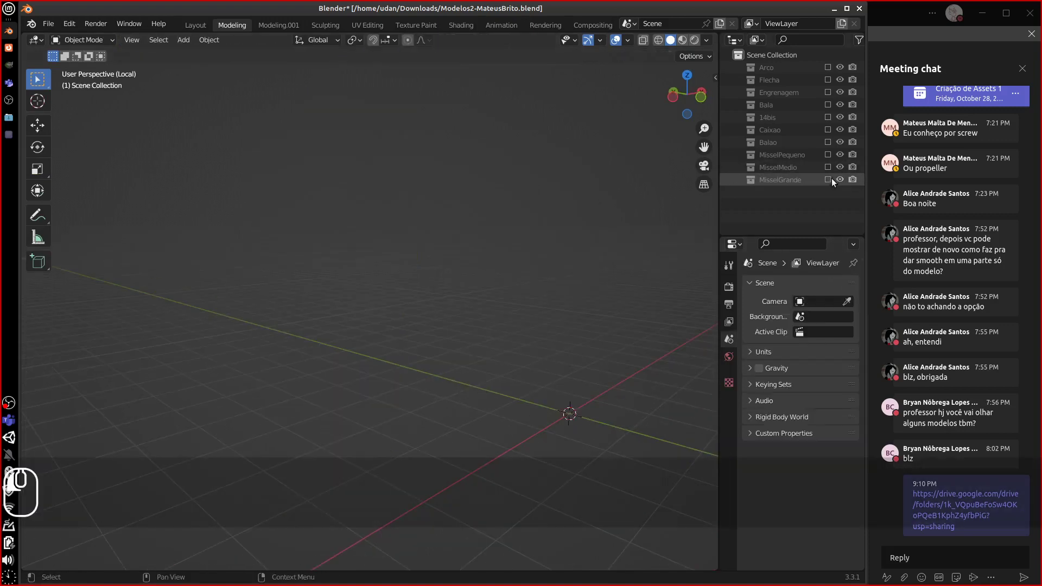
pyautogui.click(828, 117)
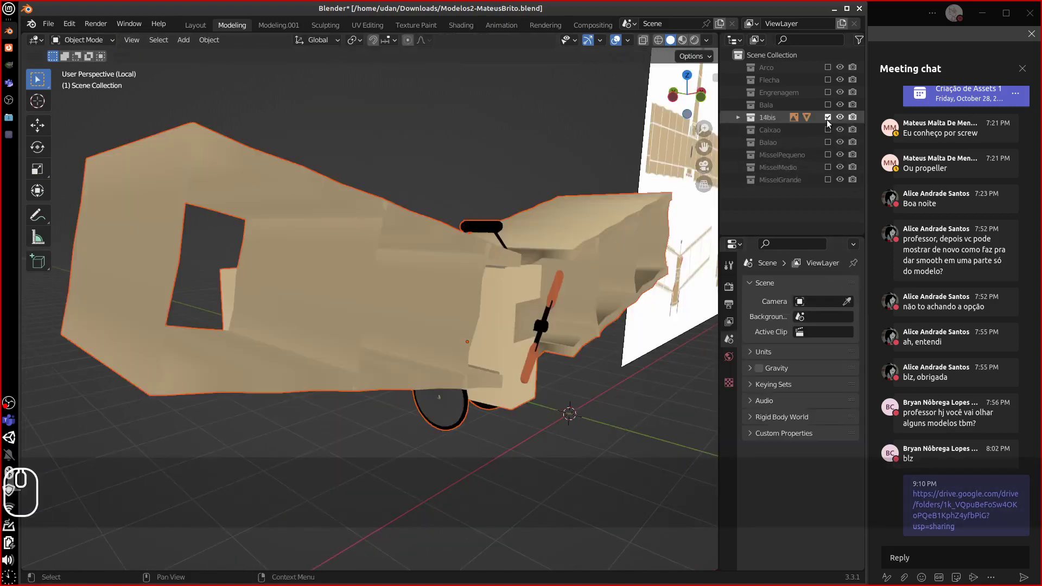
pyautogui.click(828, 118)
pyautogui.click(828, 105)
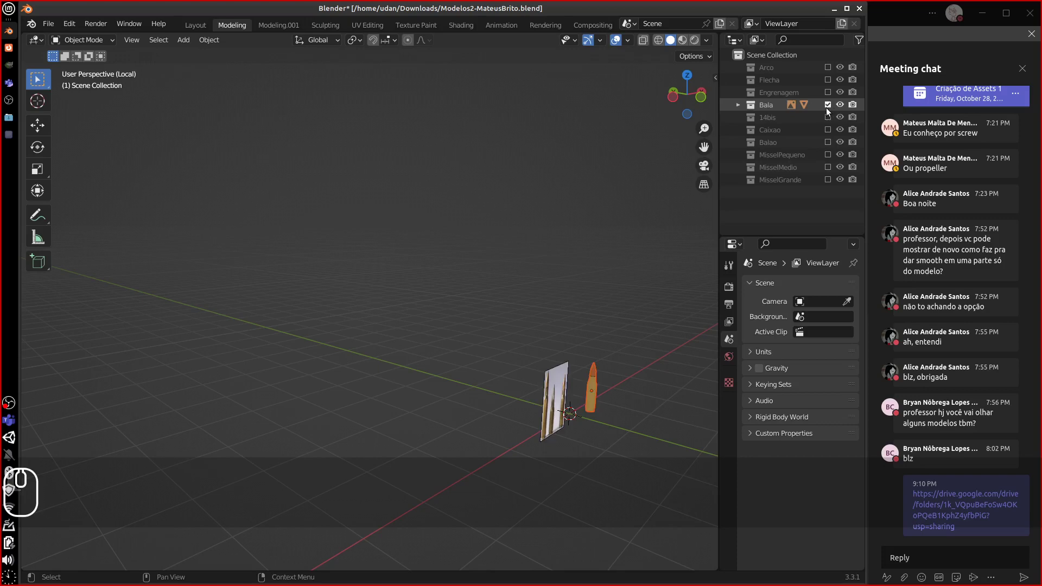
pyautogui.click(828, 105)
pyautogui.click(828, 92)
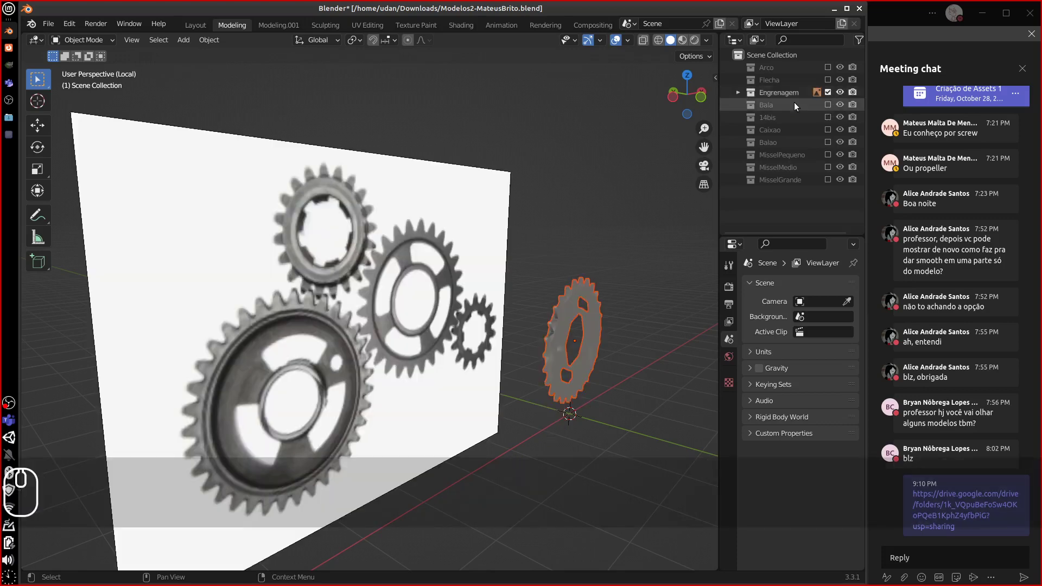
pyautogui.moveTo(576, 347); pyautogui.dragTo(528, 344, button='middle')
pyautogui.scroll(4, 512, 374)
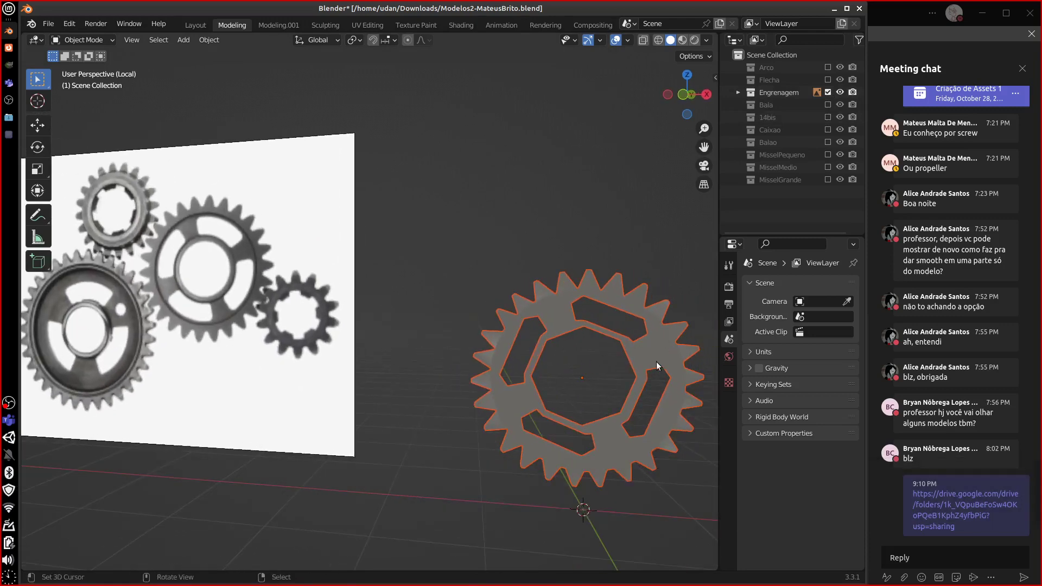
# - Unhide the gear's hidden inner slotted wheel with Alt+H in Edit Mode, then return to Object Mode
pyautogui.click(657, 361)
pyautogui.press('Tab')
pyautogui.press('Tab')
pyautogui.press('Tab')
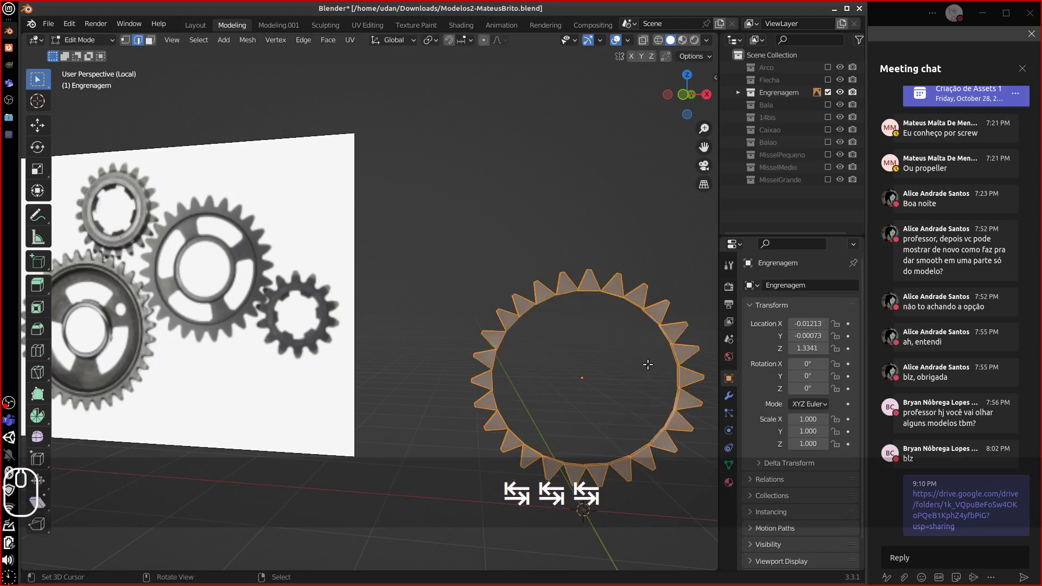
pyautogui.hotkey('alt', 'h')
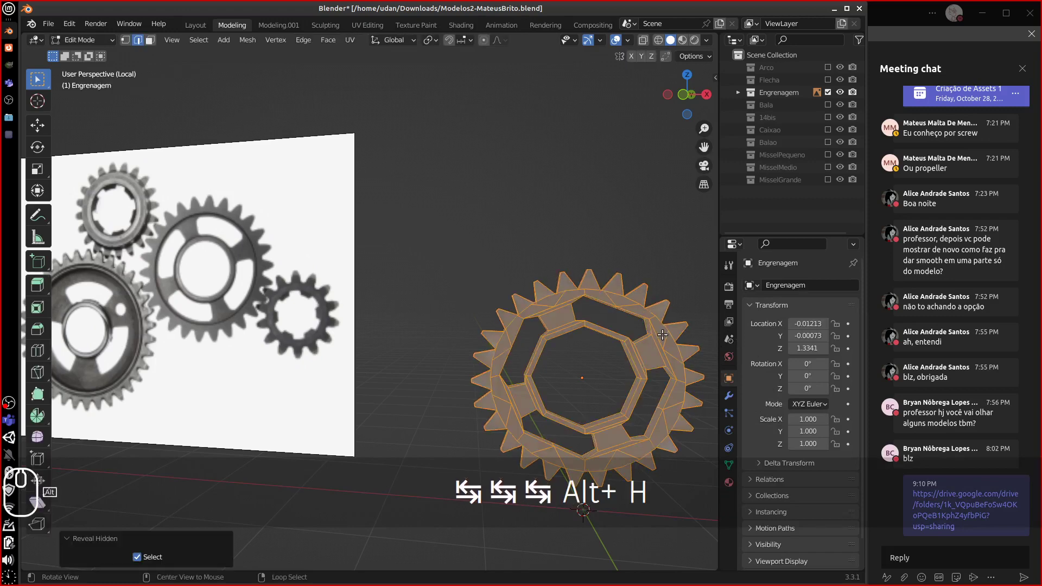
pyautogui.click(663, 335)
pyautogui.press('Tab')
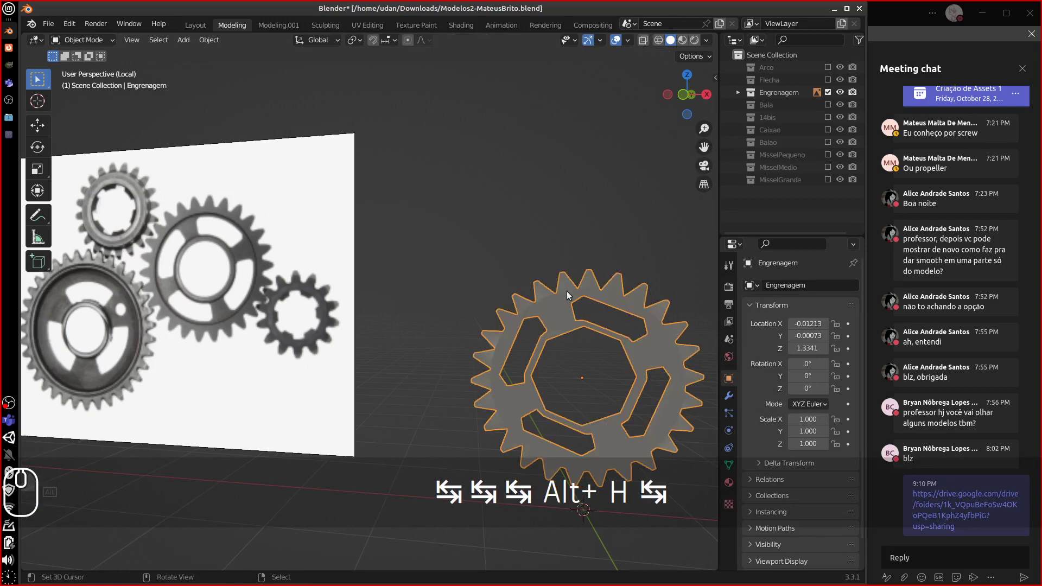
# - Hide the Engrenagem collection and show the 14bis biplane instead
pyautogui.moveTo(686, 339); pyautogui.dragTo(626, 390, button='middle')
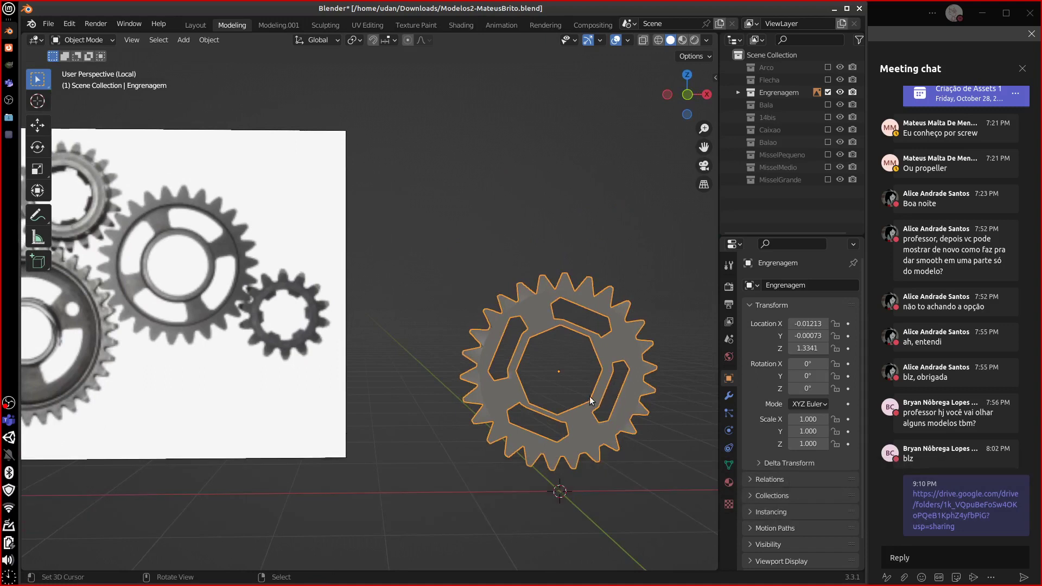
pyautogui.click(826, 92)
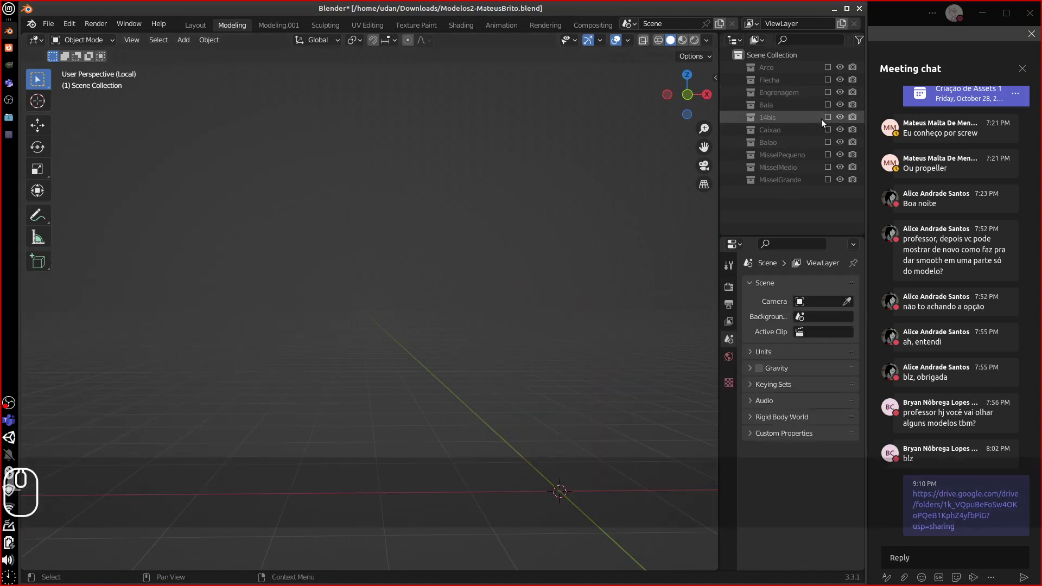
pyautogui.click(827, 118)
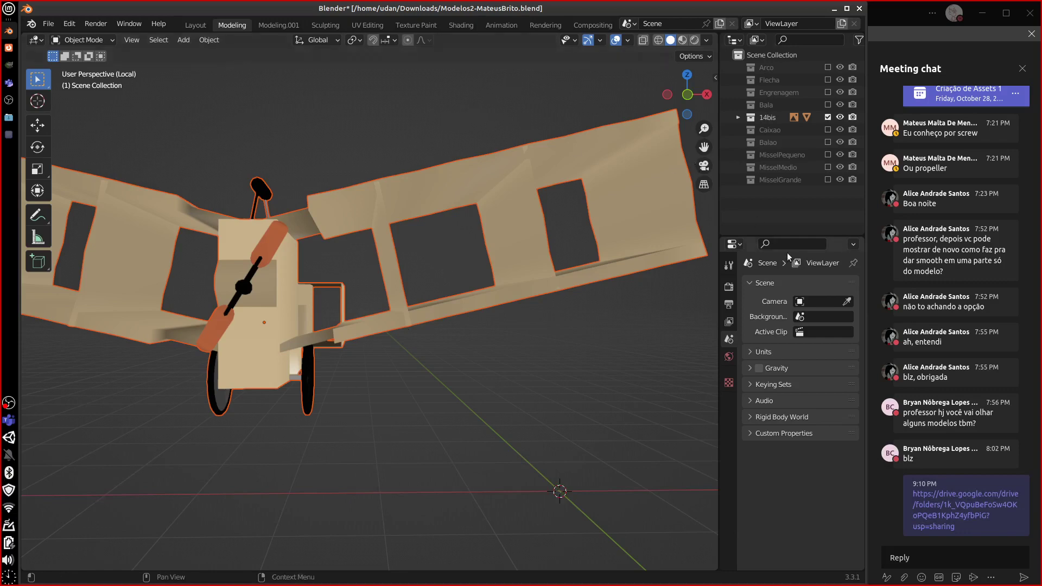
# - Select the 14bis plane, confirm its UV Maps list is empty, and show its 14bisMaterial settings
pyautogui.moveTo(760, 238); pyautogui.dragTo(760, 192)
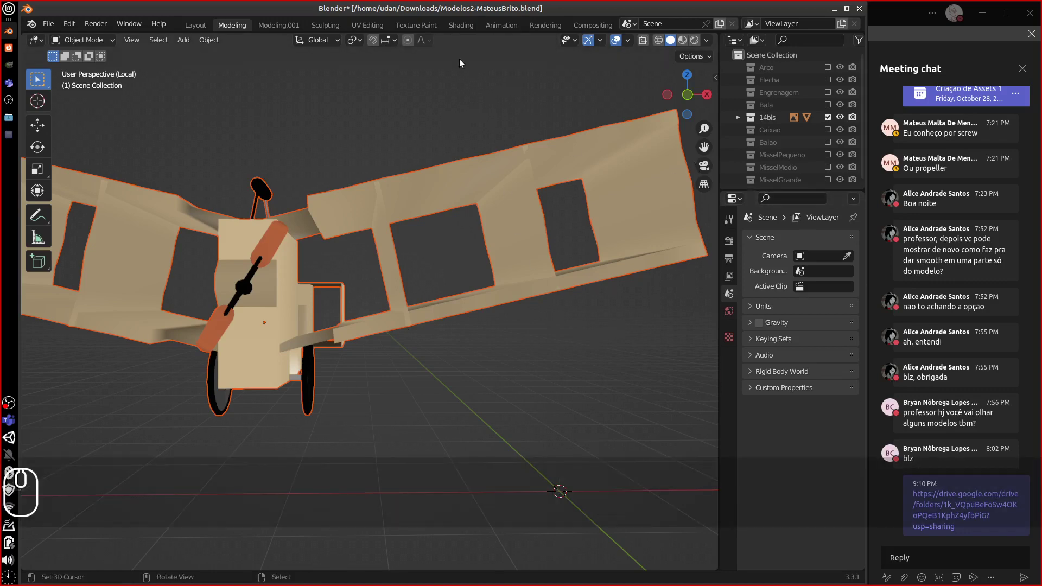
pyautogui.click(409, 305)
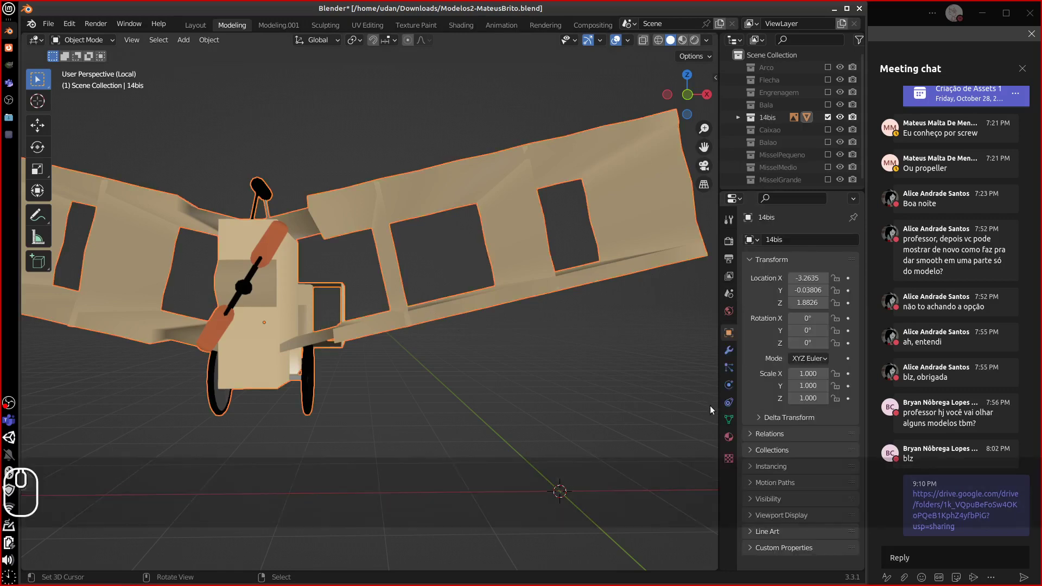
pyautogui.click(729, 437)
pyautogui.click(729, 420)
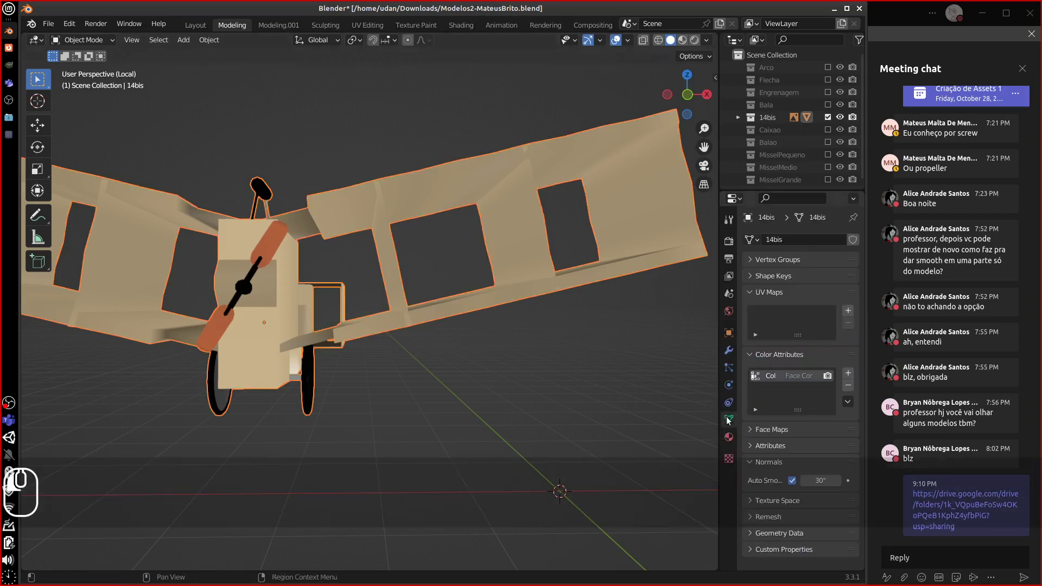
pyautogui.click(751, 292)
pyautogui.moveTo(530, 272); pyautogui.dragTo(453, 249, button='middle')
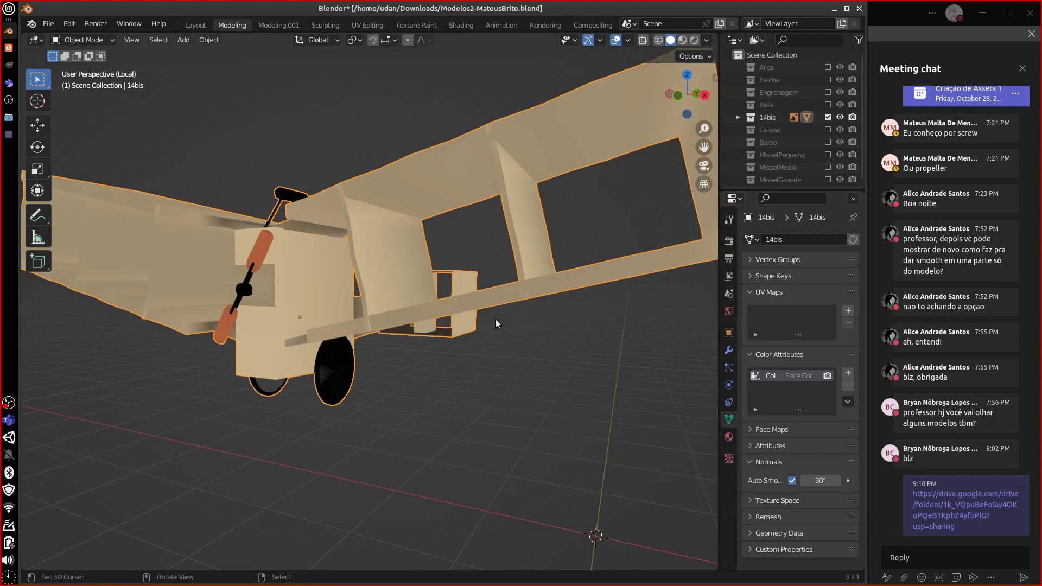
pyautogui.click(729, 437)
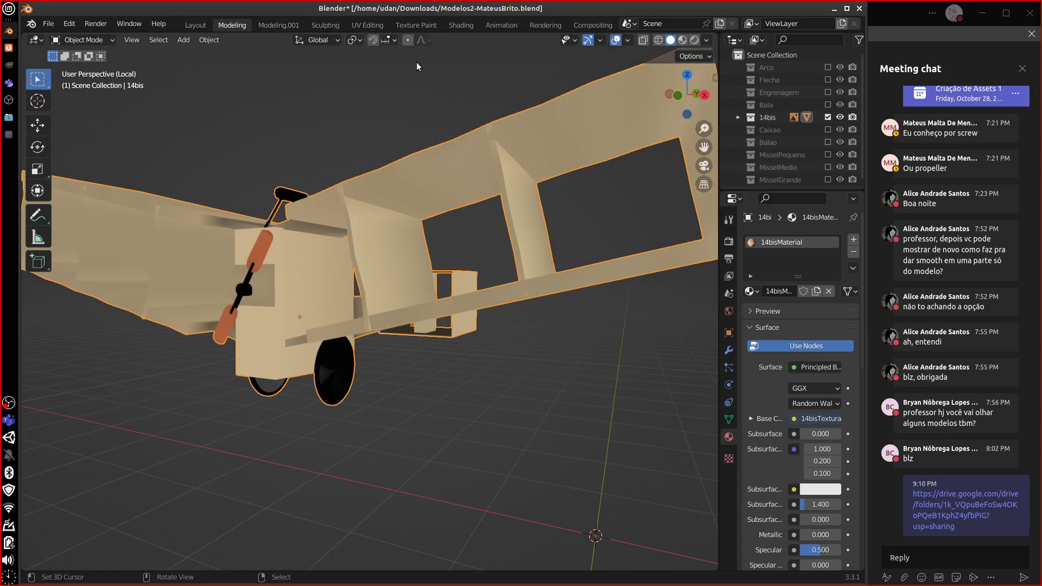
pyautogui.click(481, 26)
# - In the Shading workspace, delete the 14bisTextura Image Texture and UV Map nodes
pyautogui.click(461, 25)
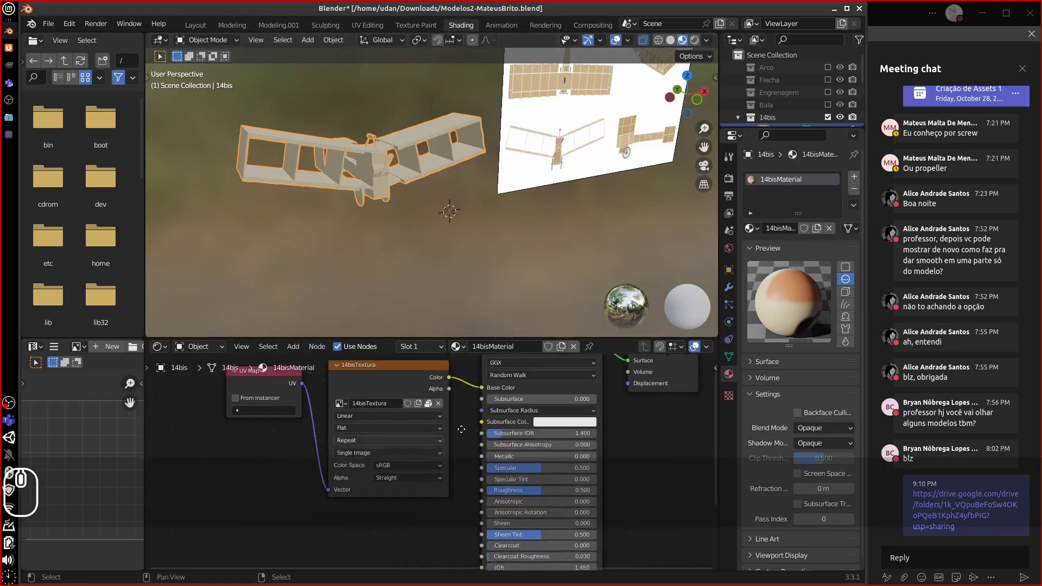
pyautogui.moveTo(461, 429); pyautogui.dragTo(435, 410, button='middle')
pyautogui.click(436, 392)
pyautogui.press('Delete')
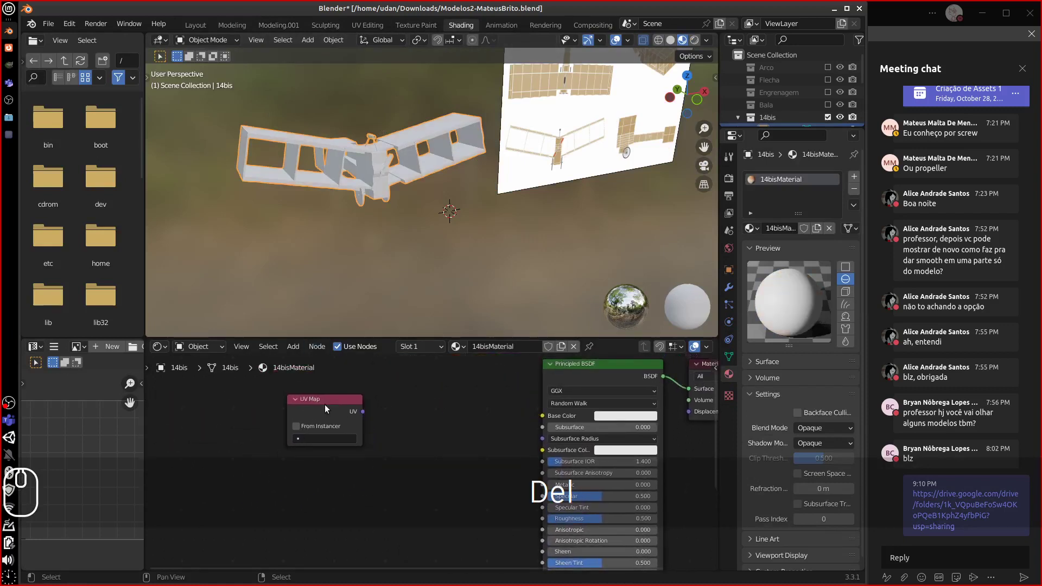
pyautogui.click(326, 403)
pyautogui.press('Delete')
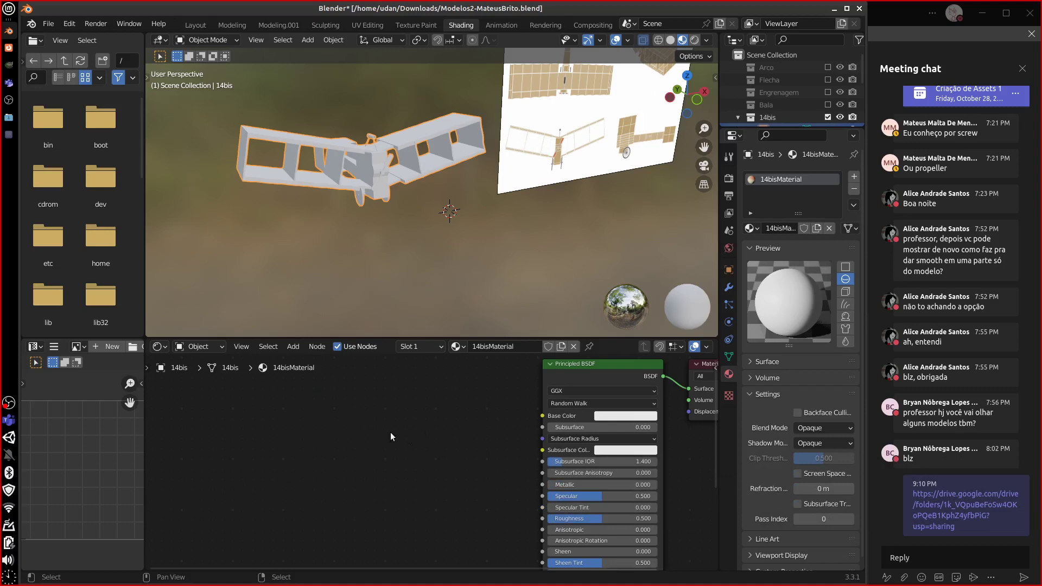
pyautogui.moveTo(461, 418); pyautogui.dragTo(389, 437, button='middle')
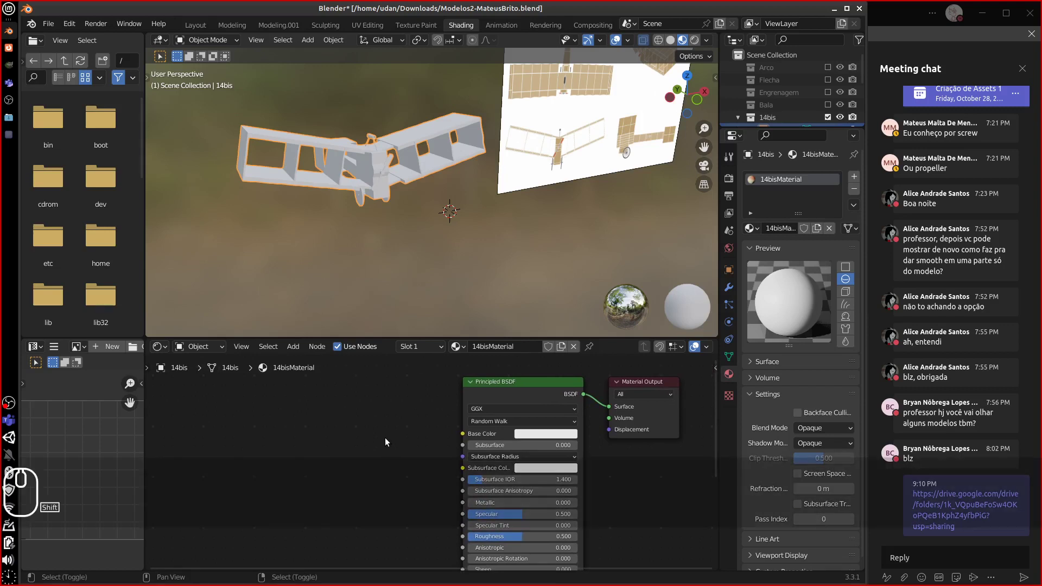
# - Add a Color Attribute node set to Col and link it to the Principled BSDF Base Color
pyautogui.hotkey('shift', 'a')
pyautogui.moveTo(380, 427)
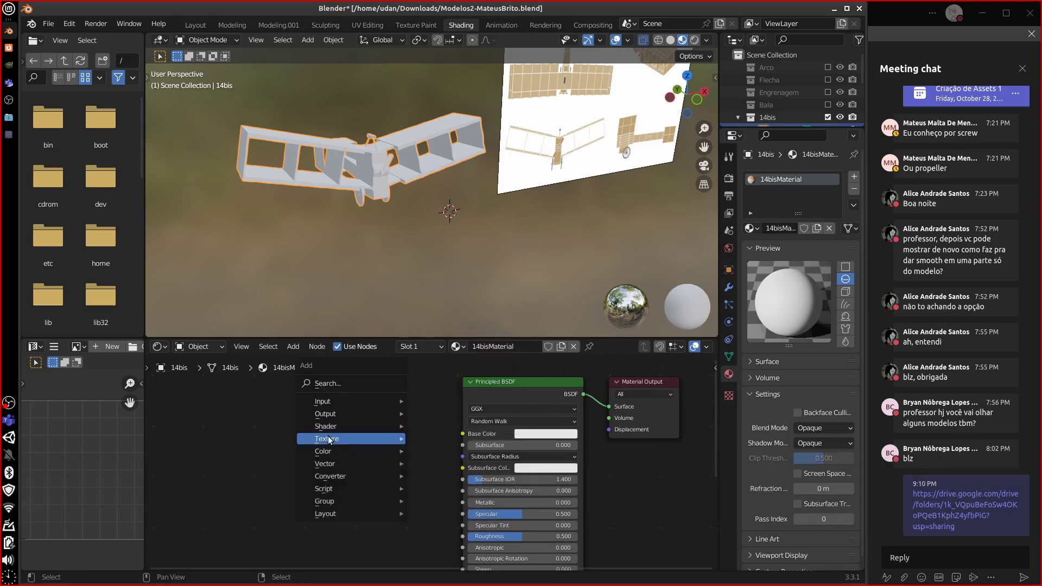
pyautogui.moveTo(329, 401)
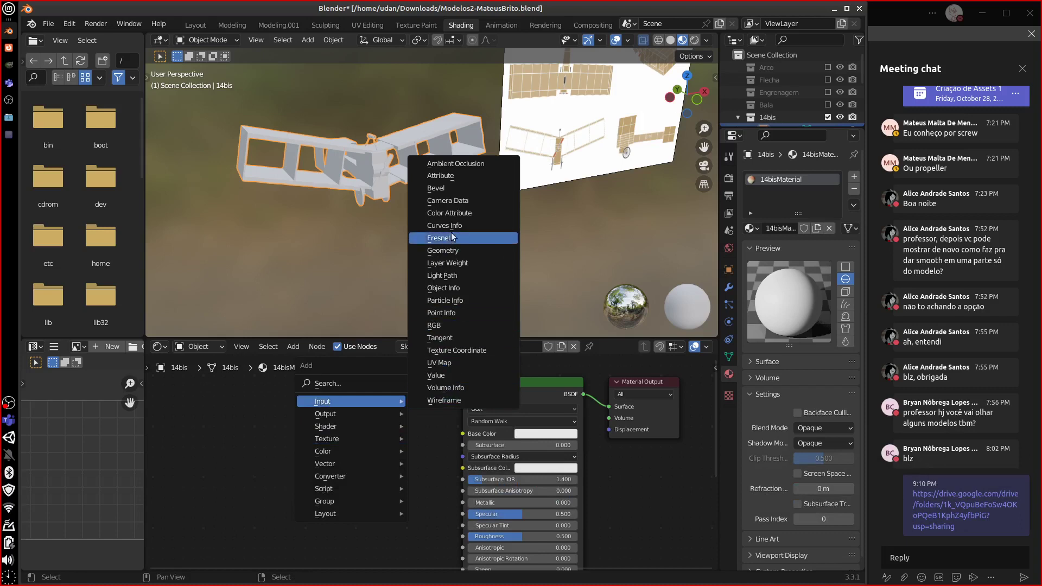
pyautogui.click(448, 212)
pyautogui.click(400, 440)
pyautogui.click(400, 441)
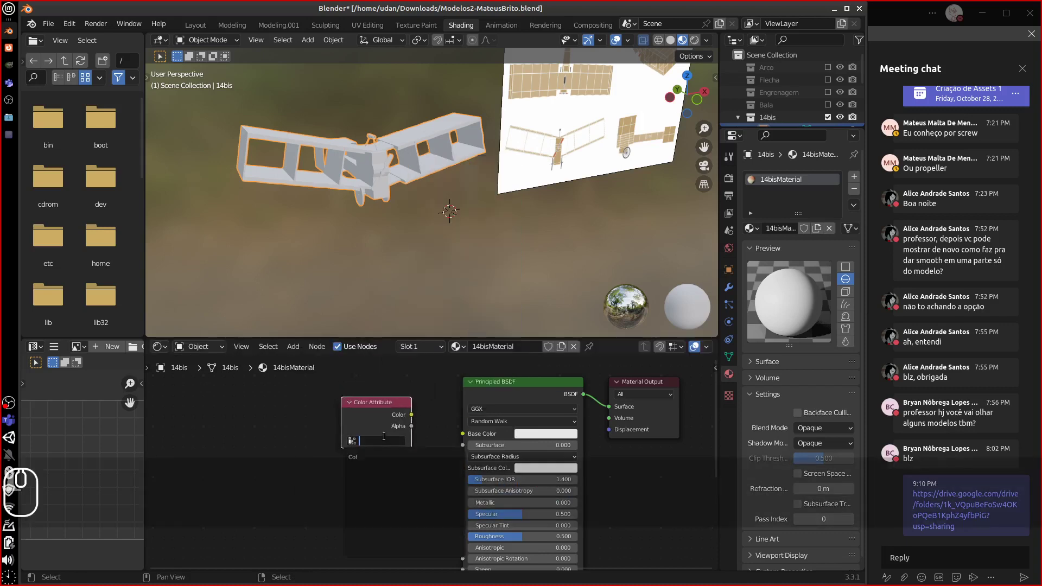
pyautogui.click(380, 456)
pyautogui.moveTo(412, 415); pyautogui.dragTo(466, 438)
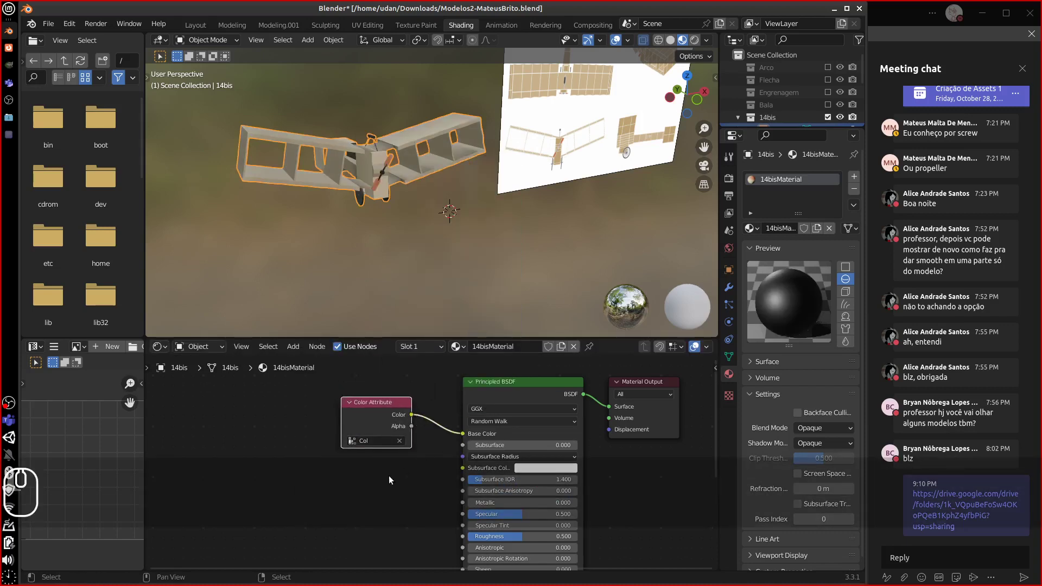
pyautogui.moveTo(371, 409); pyautogui.dragTo(382, 413)
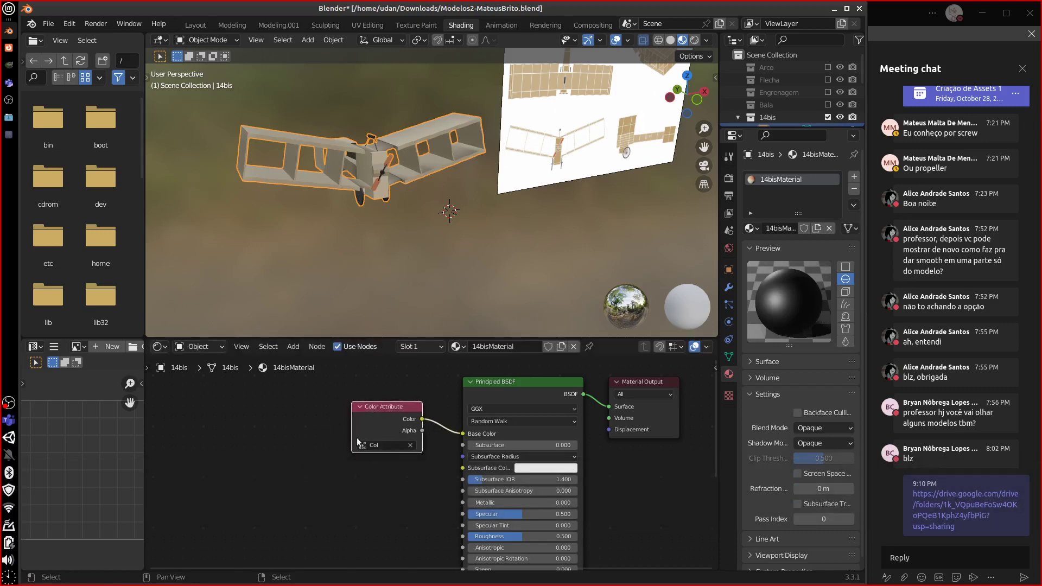
pyautogui.moveTo(377, 476); pyautogui.dragTo(373, 474, button='middle')
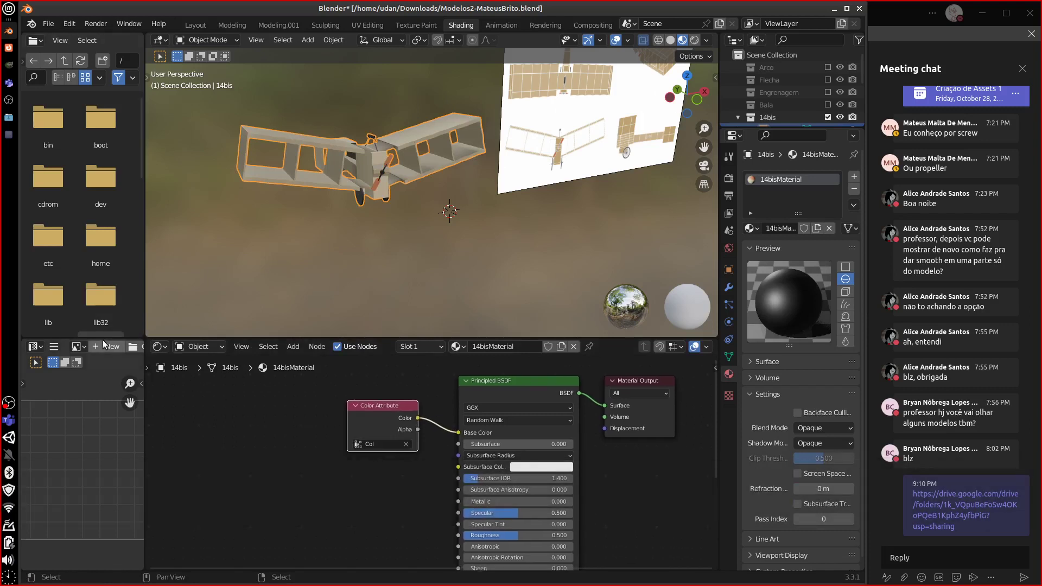
pyautogui.click(78, 347)
pyautogui.click(77, 346)
pyautogui.click(77, 346)
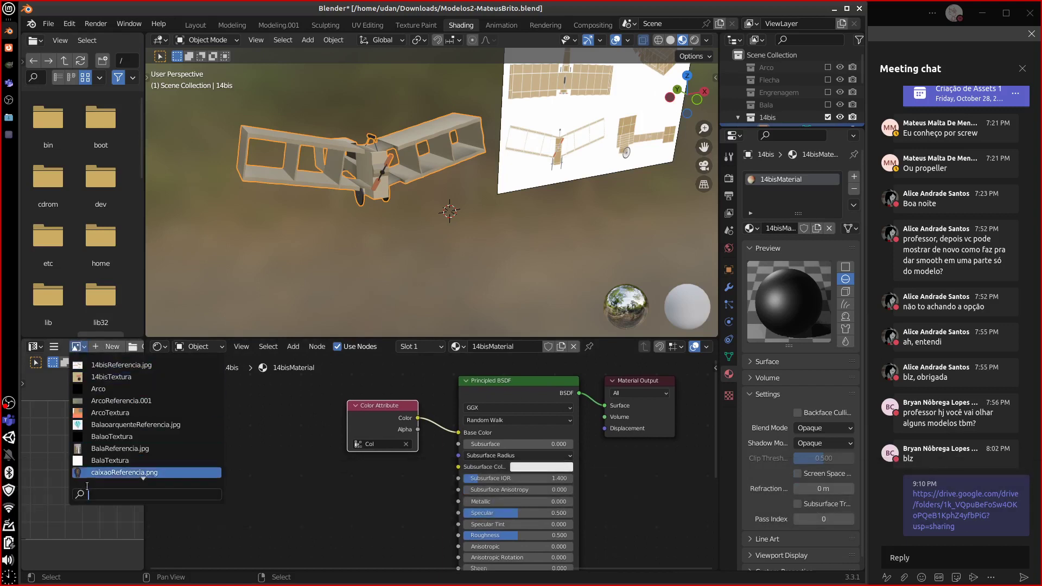
pyautogui.click(103, 376)
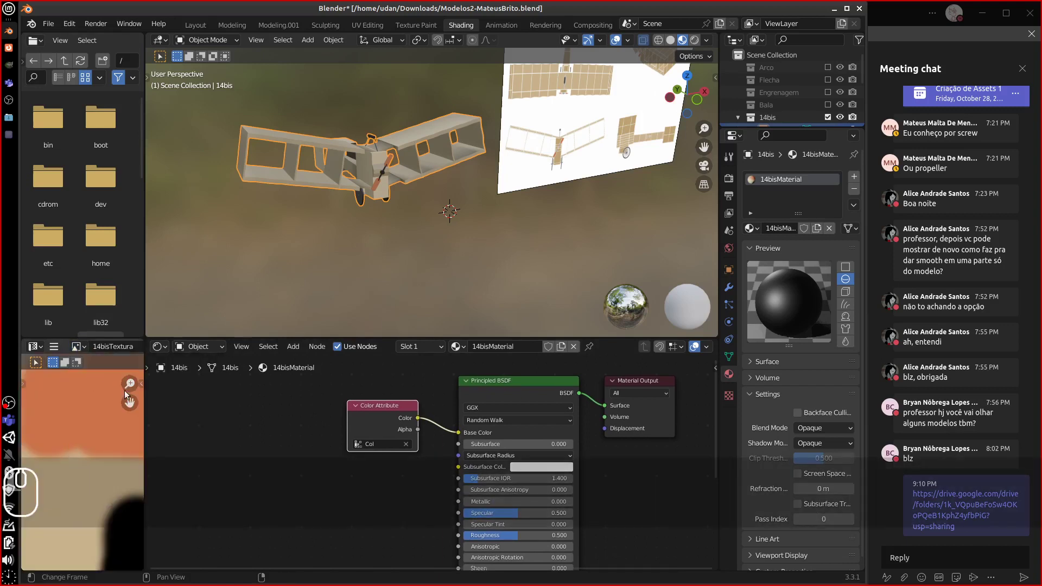
pyautogui.moveTo(145, 406); pyautogui.dragTo(360, 406)
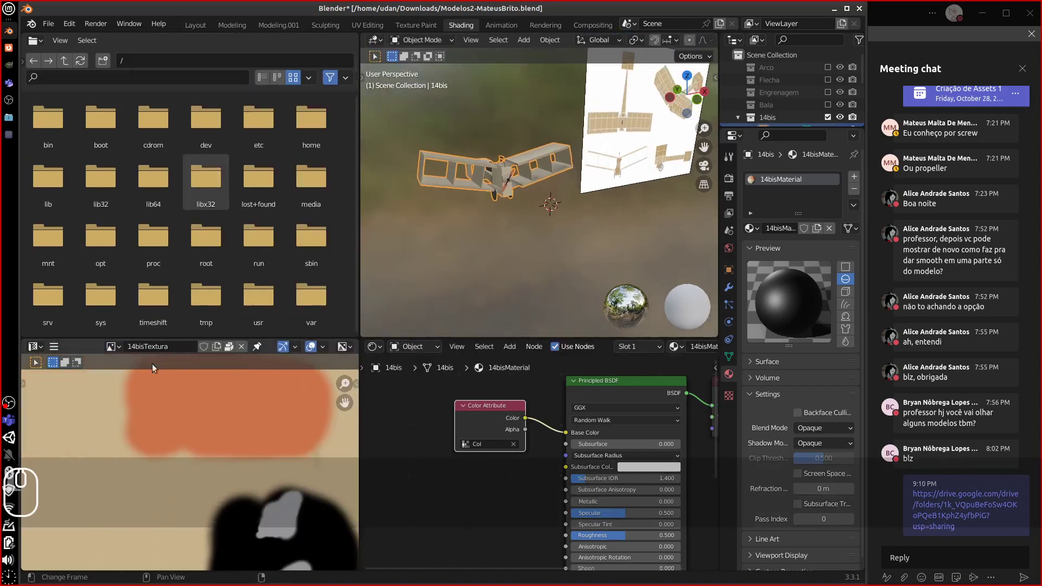
pyautogui.click(111, 347)
pyautogui.click(127, 397)
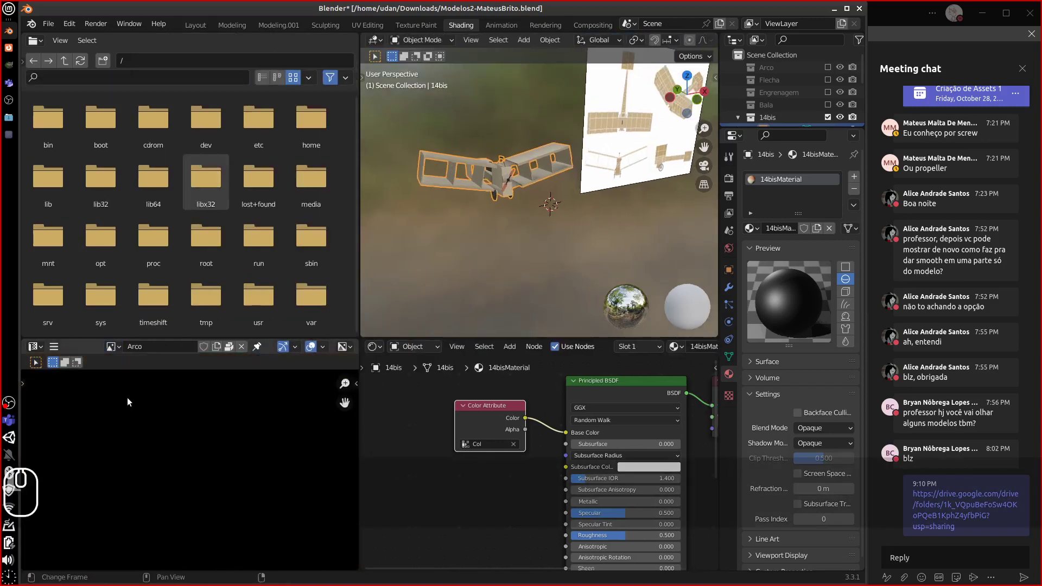
pyautogui.click(120, 346)
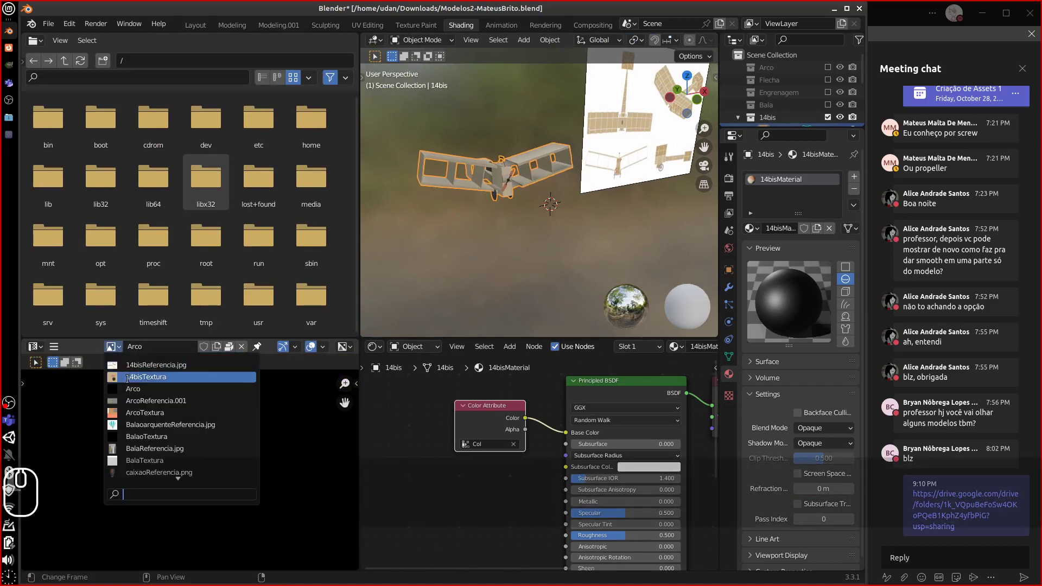
pyautogui.click(126, 392)
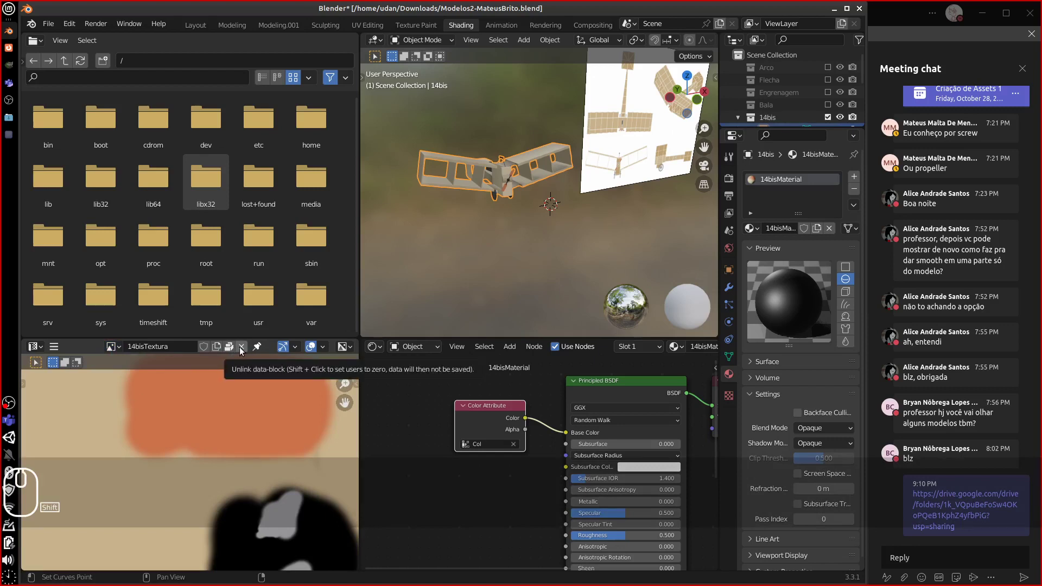
pyautogui.click(241, 352)
pyautogui.click(140, 347)
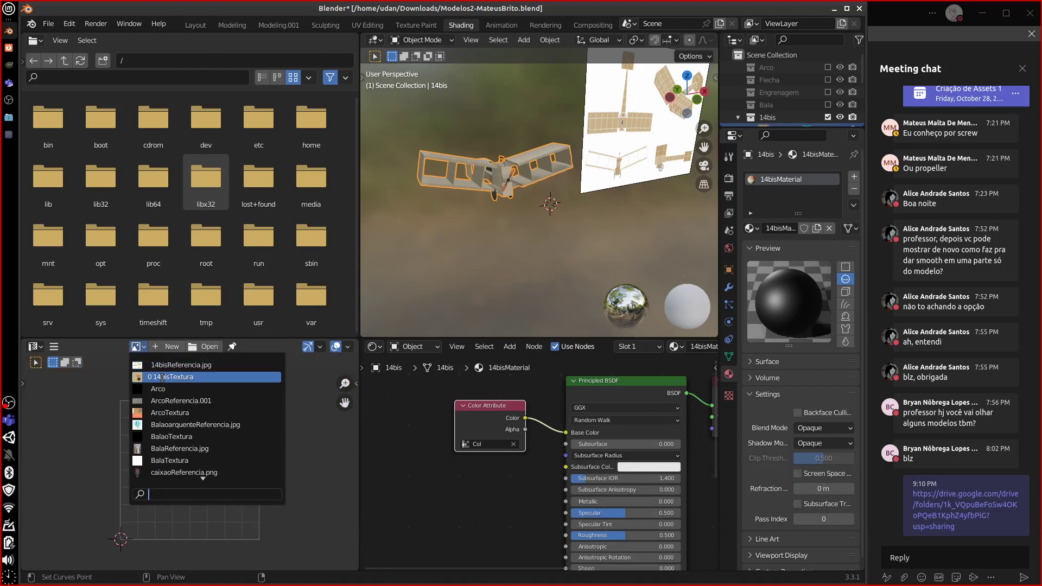
pyautogui.click(160, 389)
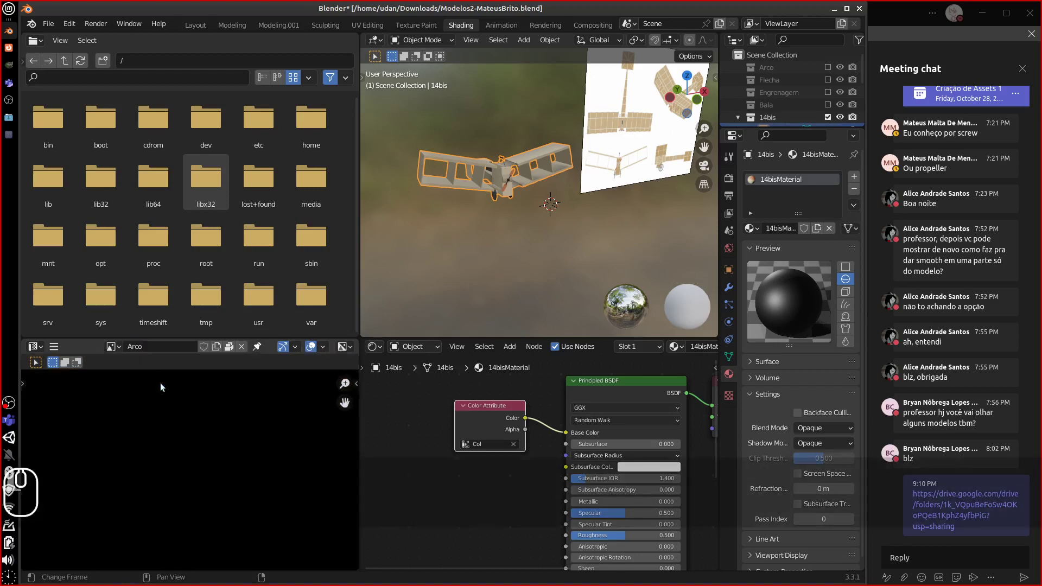
pyautogui.keyDown('shift'); pyautogui.click(241, 346); pyautogui.keyUp('shift')
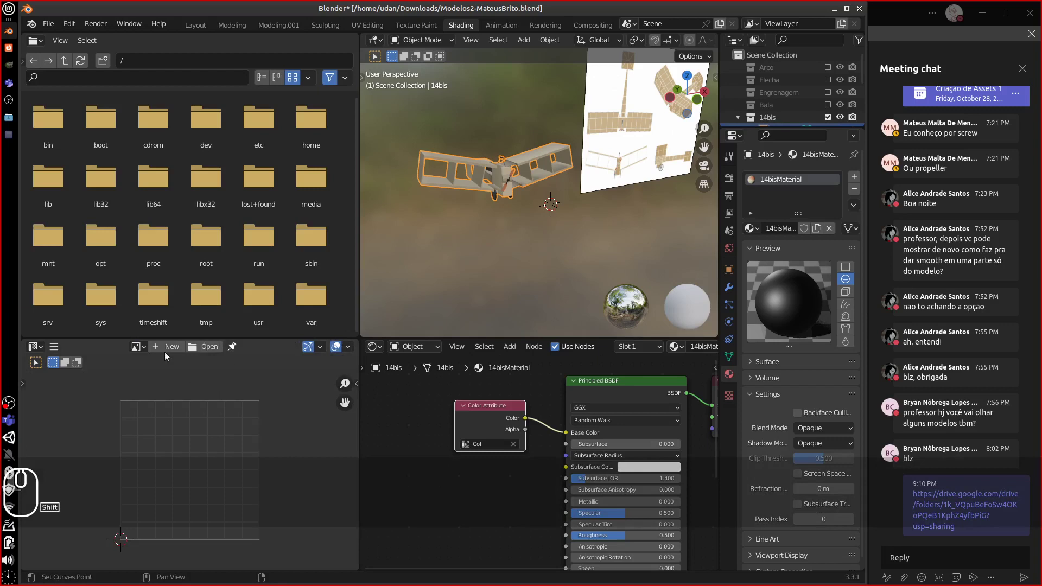
pyautogui.click(137, 346)
pyautogui.click(173, 402)
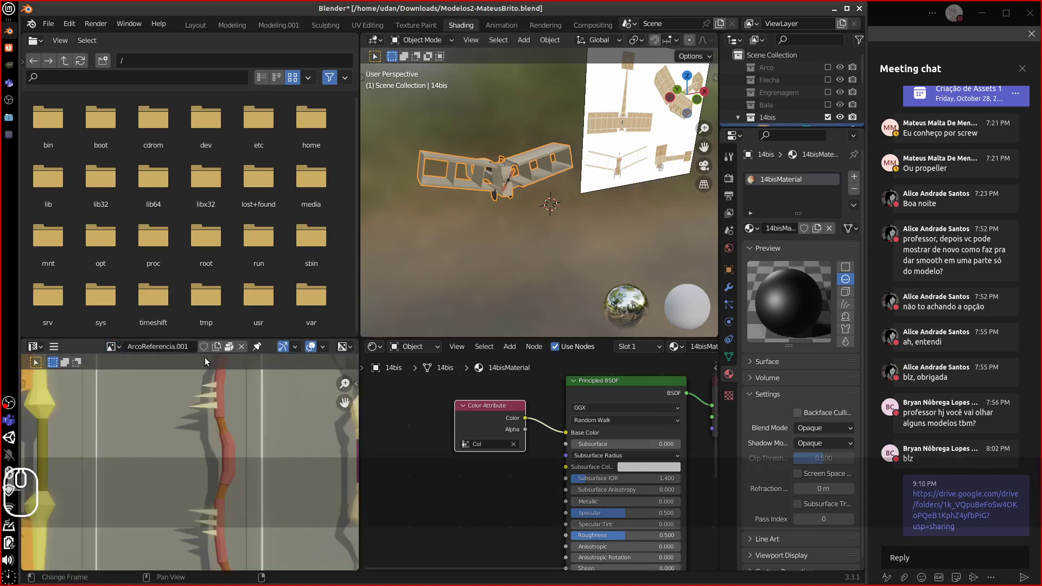
pyautogui.keyDown('shift'); pyautogui.click(241, 347); pyautogui.keyUp('shift')
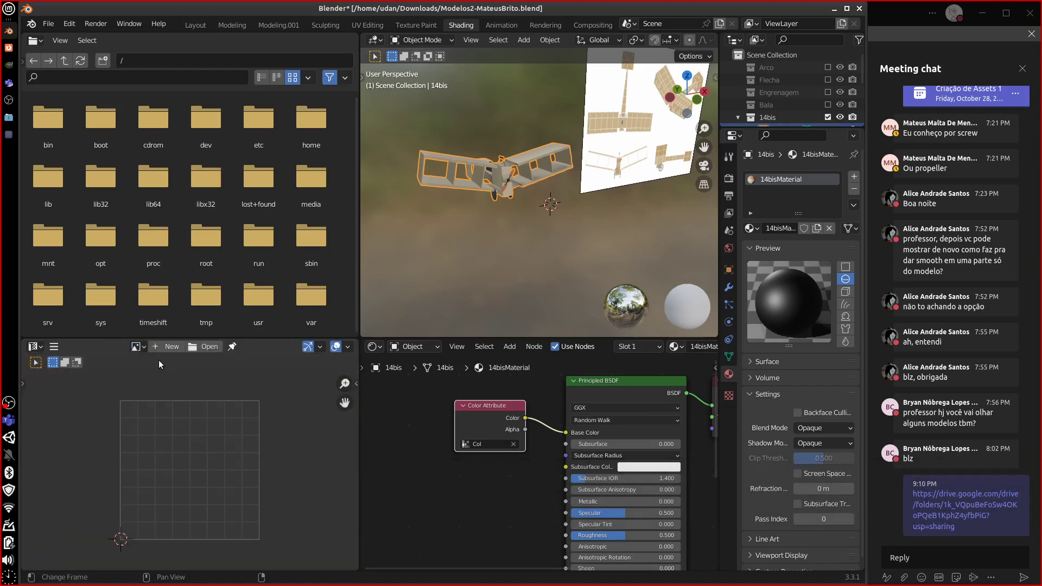
pyautogui.click(136, 346)
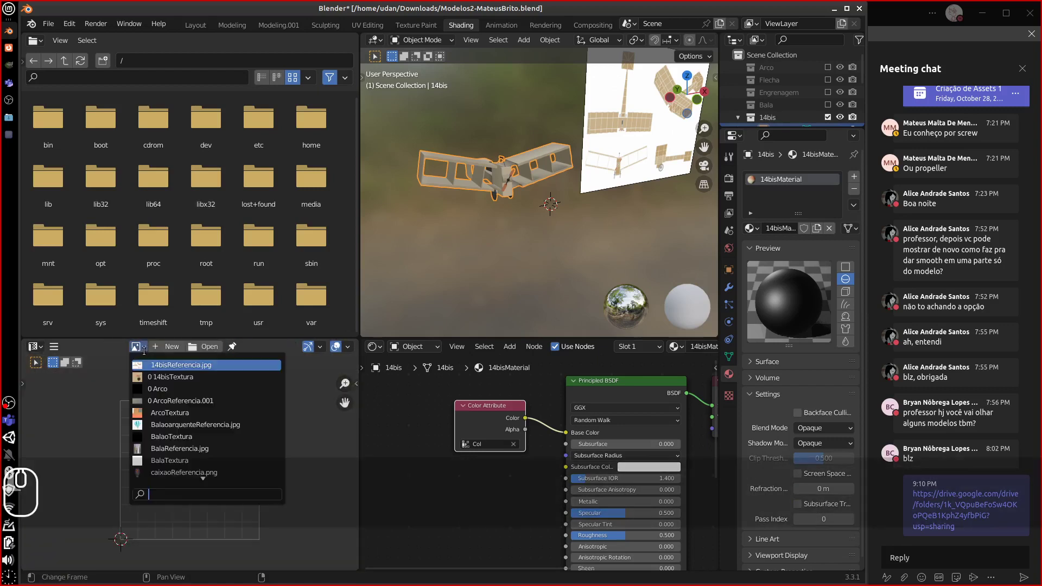
pyautogui.click(180, 414)
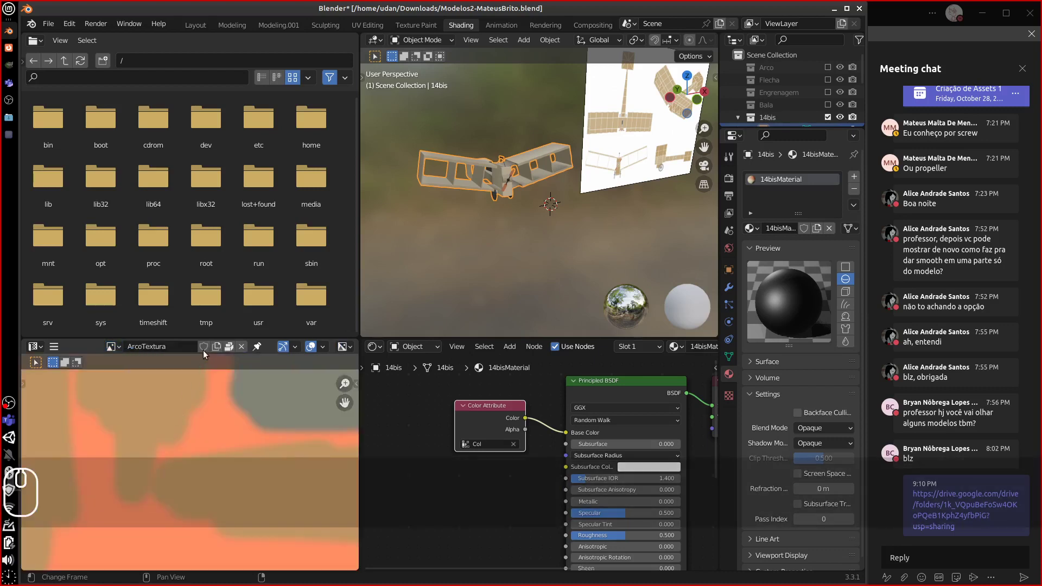
pyautogui.keyDown('shift'); pyautogui.click(241, 348); pyautogui.keyUp('shift')
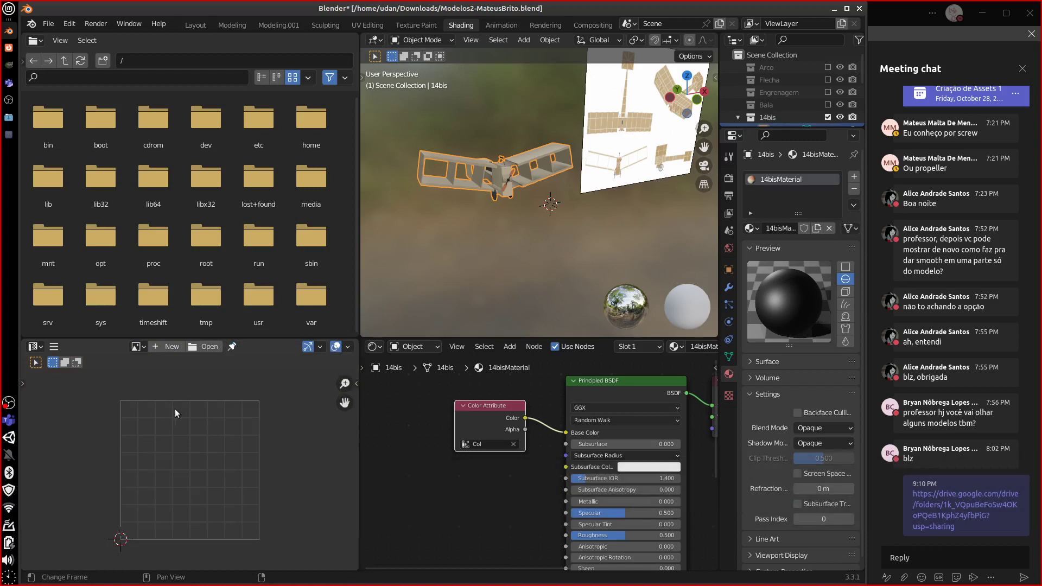
pyautogui.click(717, 121)
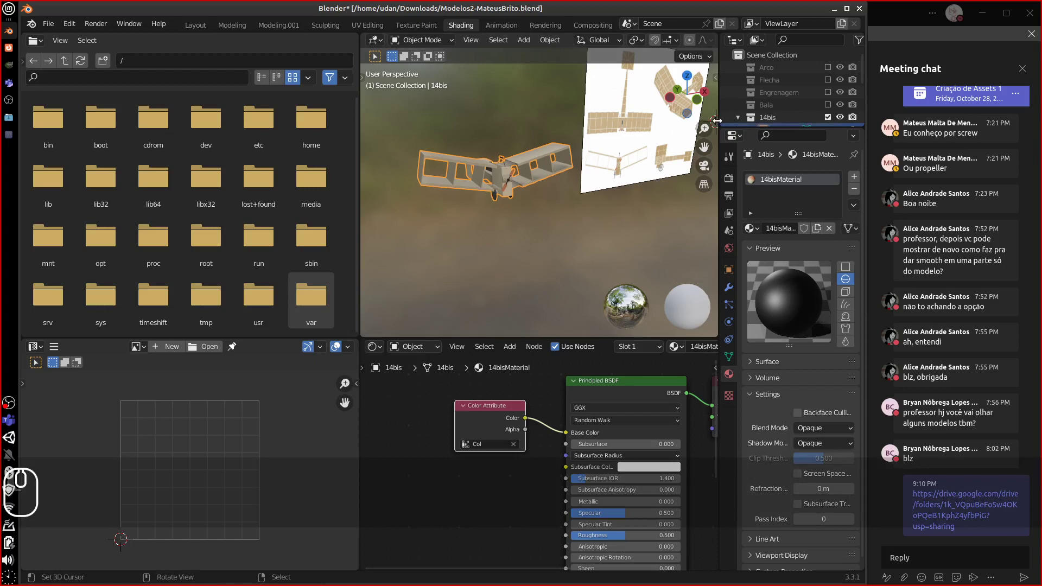
# - Enlarge the Outliner, switch it to Blender File mode, and expand the Images category
pyautogui.moveTo(717, 121); pyautogui.dragTo(568, 122)
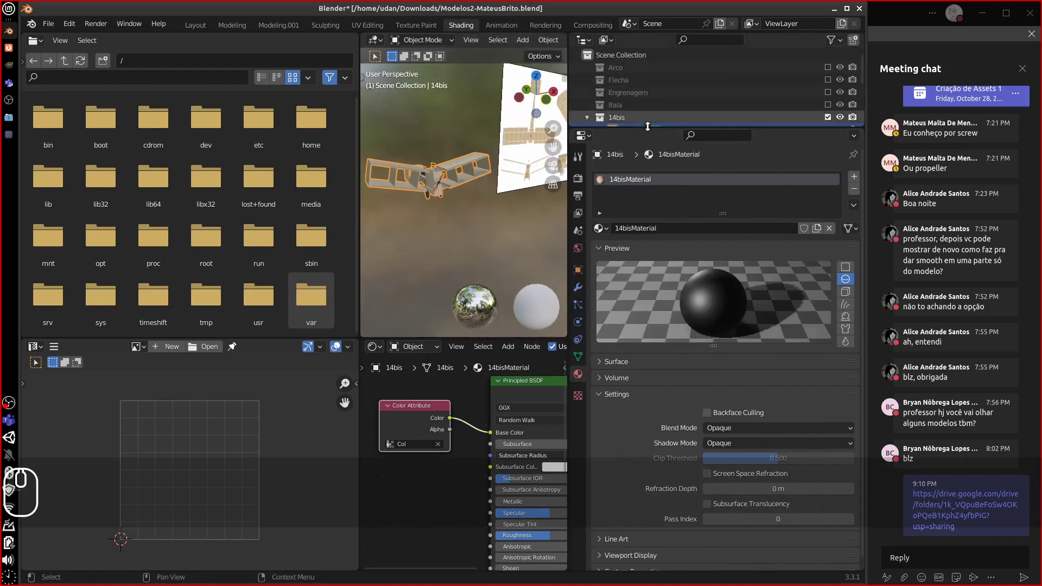
pyautogui.moveTo(647, 127); pyautogui.dragTo(677, 260)
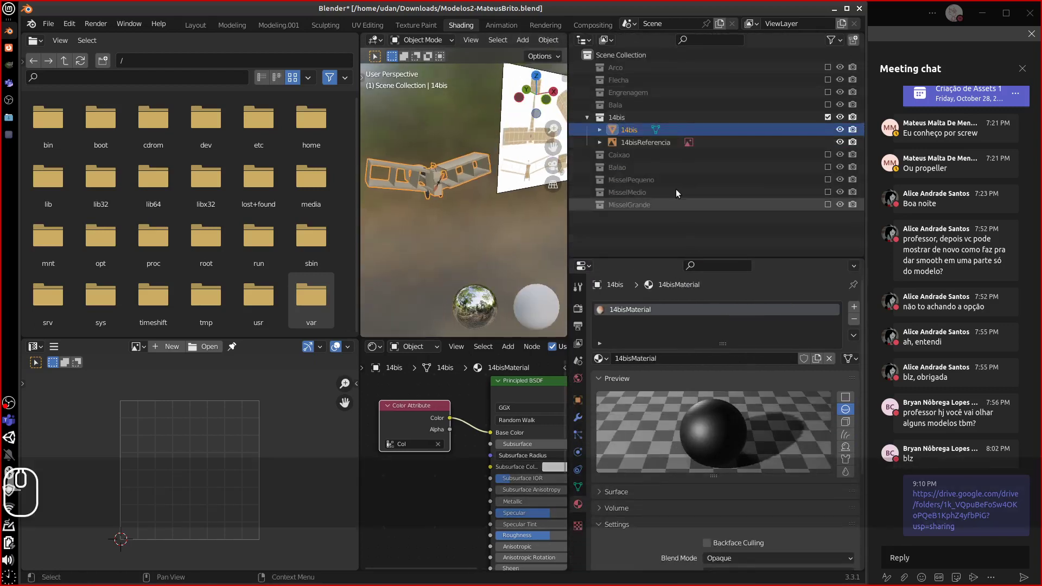
pyautogui.click(605, 39)
pyautogui.click(639, 100)
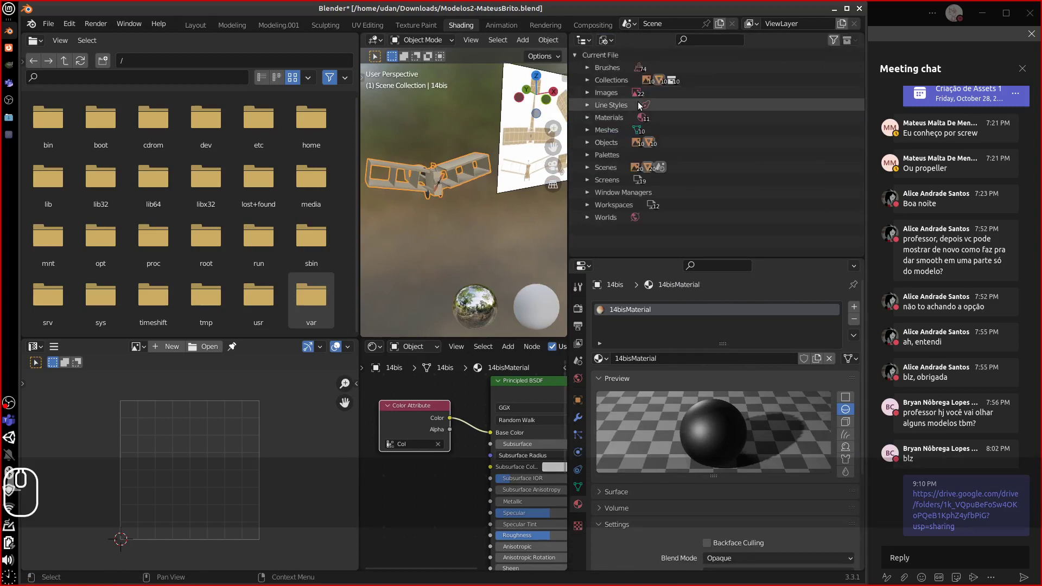
pyautogui.click(587, 94)
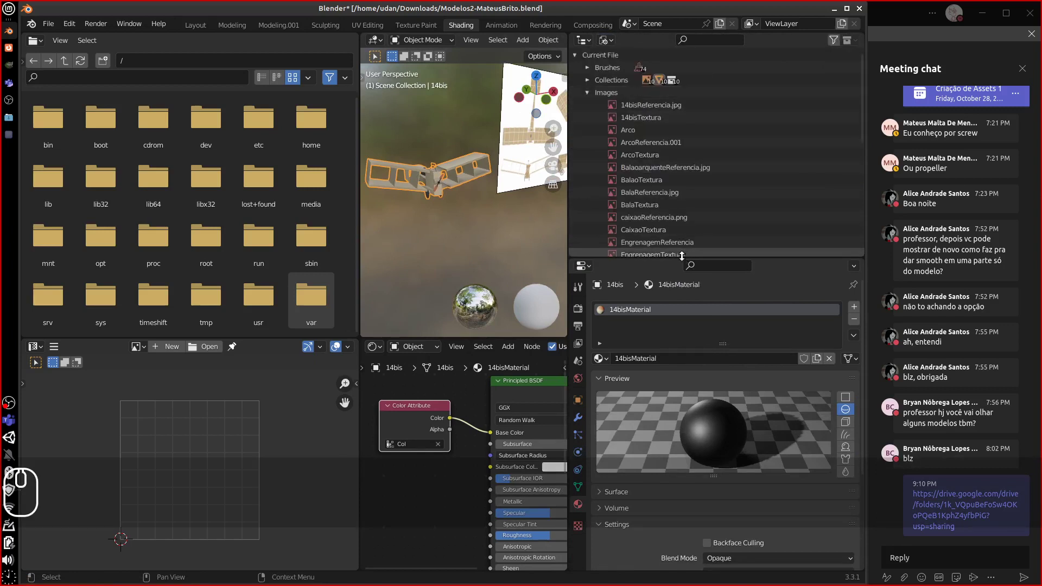
pyautogui.moveTo(702, 259); pyautogui.dragTo(703, 347)
pyautogui.click(605, 39)
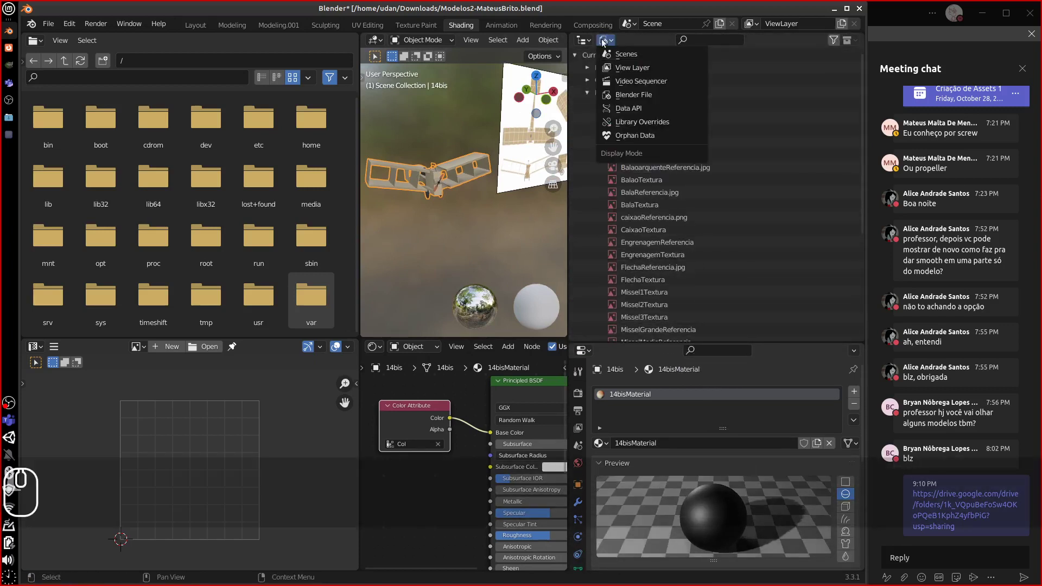
pyautogui.click(605, 41)
pyautogui.click(605, 41)
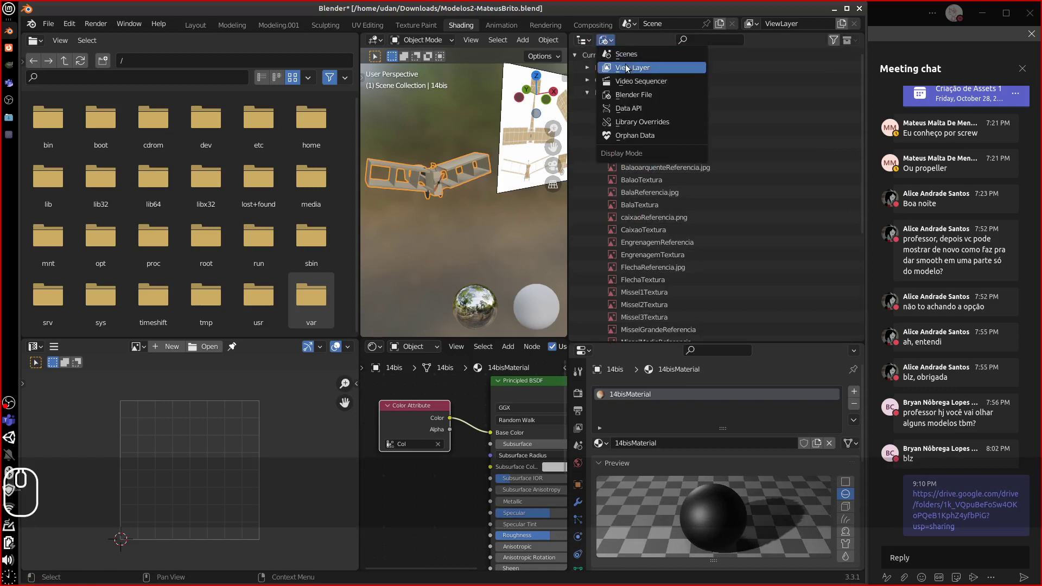
pyautogui.click(630, 67)
pyautogui.click(612, 41)
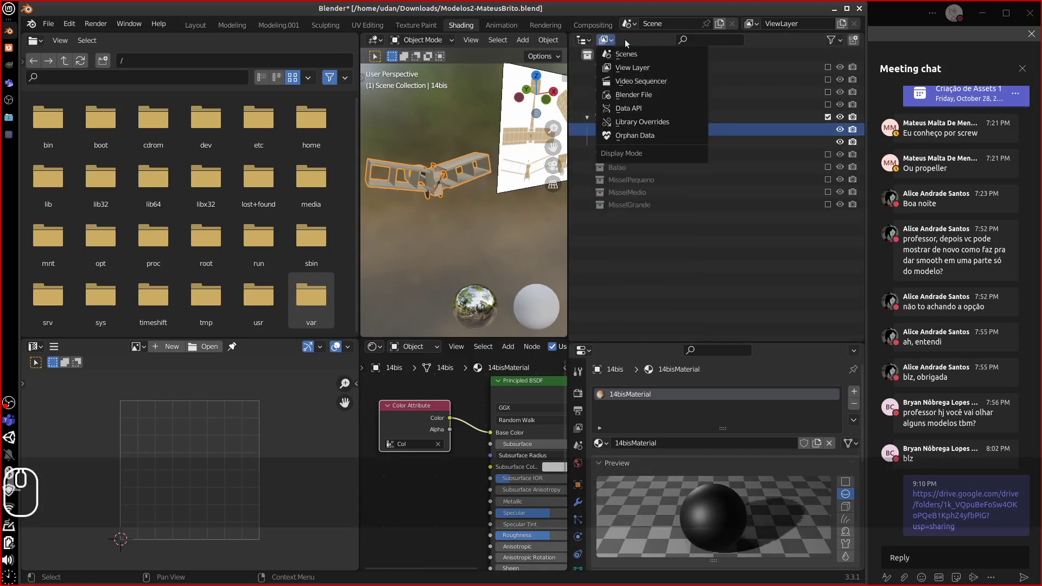
pyautogui.click(605, 40)
pyautogui.click(605, 40)
pyautogui.click(639, 95)
# - Delete the duplicate ArcoReferencia.001 image from the file
pyautogui.click(666, 168)
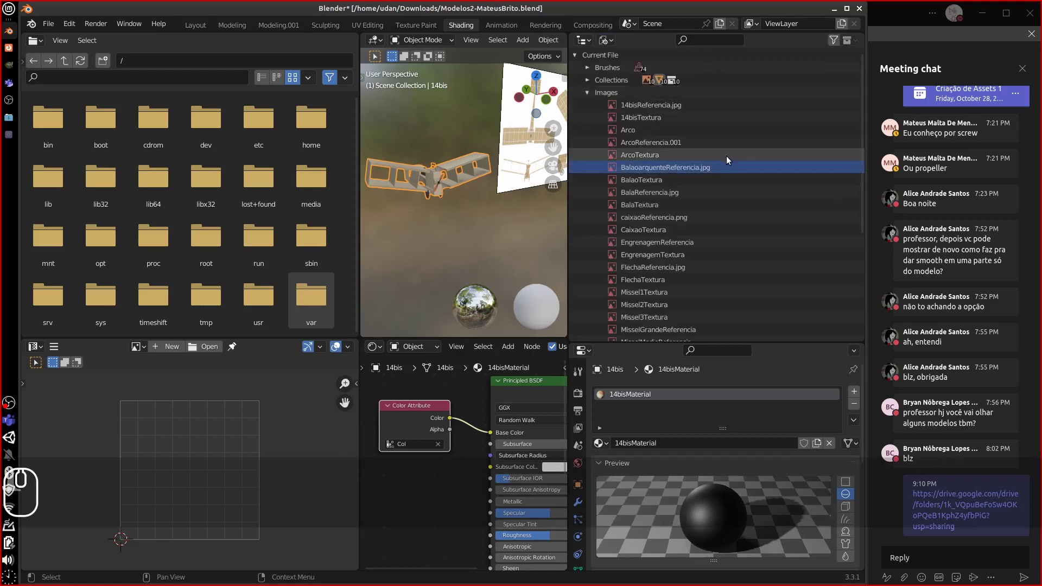
pyautogui.click(667, 129)
pyautogui.click(659, 119)
pyautogui.click(668, 108)
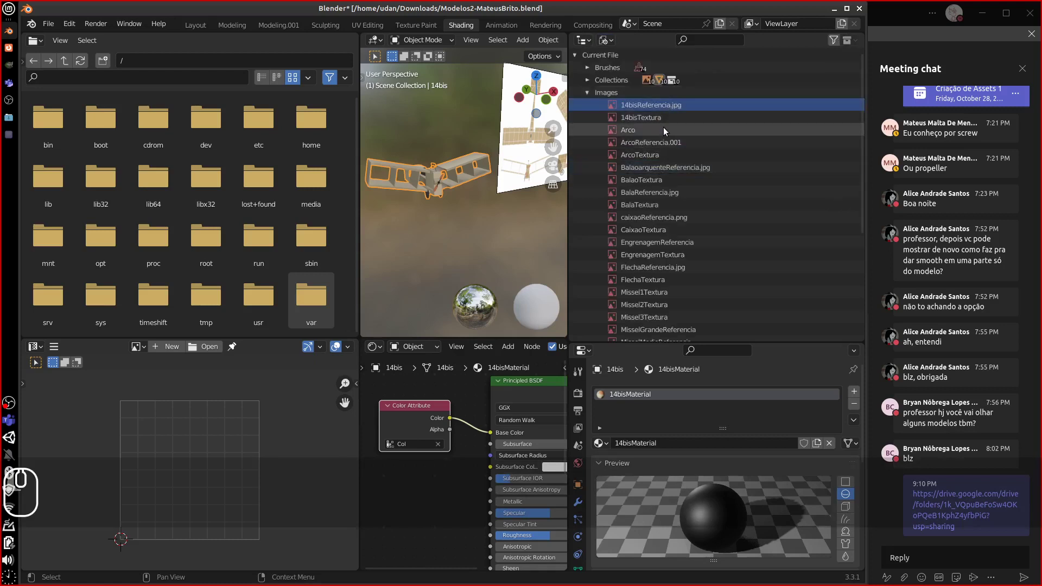
pyautogui.click(663, 130)
pyautogui.click(657, 144)
pyautogui.rightClick(647, 143)
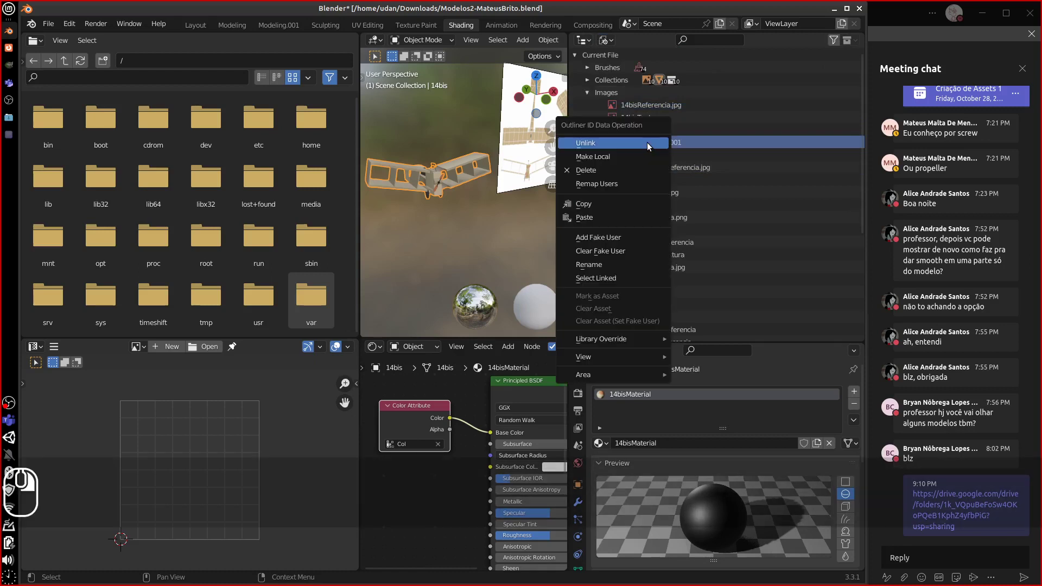
pyautogui.click(613, 168)
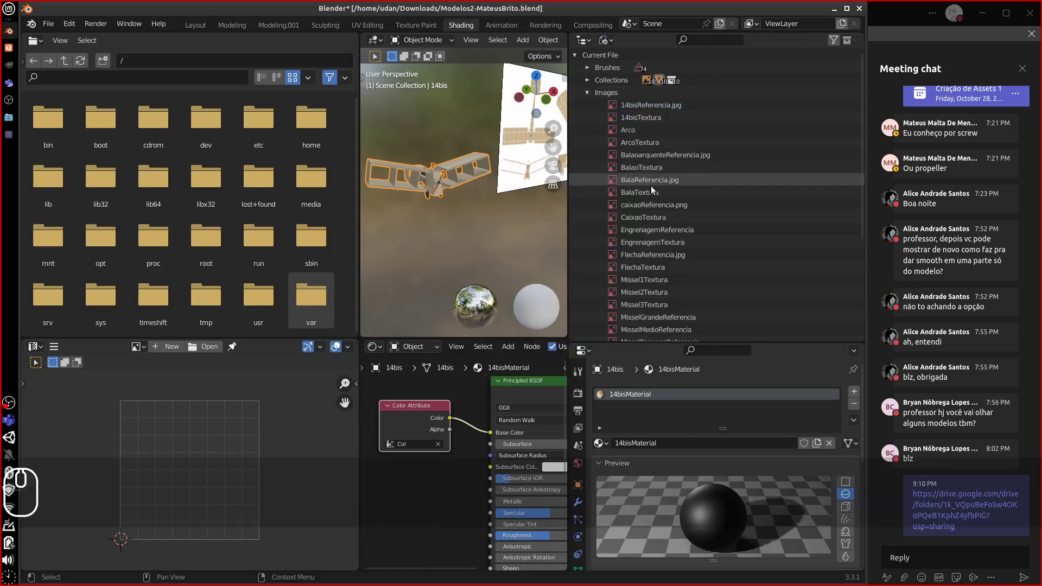
# - Delete the BalaoTextura, BalaTextura, CaixaoTextura, Missel1Textura, Missel2Textura and Missel3Textura images
pyautogui.click(643, 167)
pyautogui.rightClick(641, 167)
pyautogui.click(643, 169)
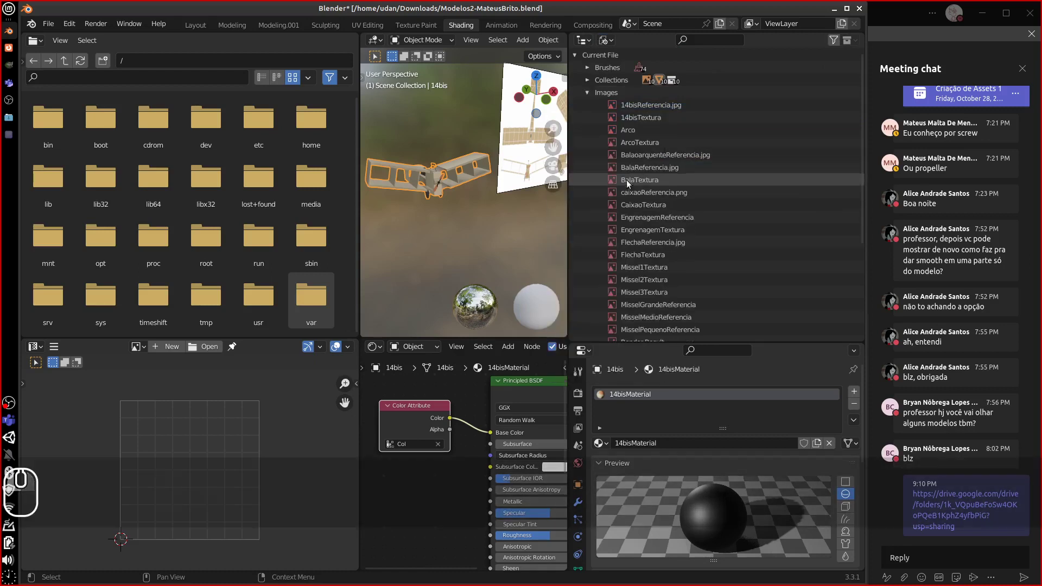
pyautogui.click(652, 180)
pyautogui.rightClick(653, 181)
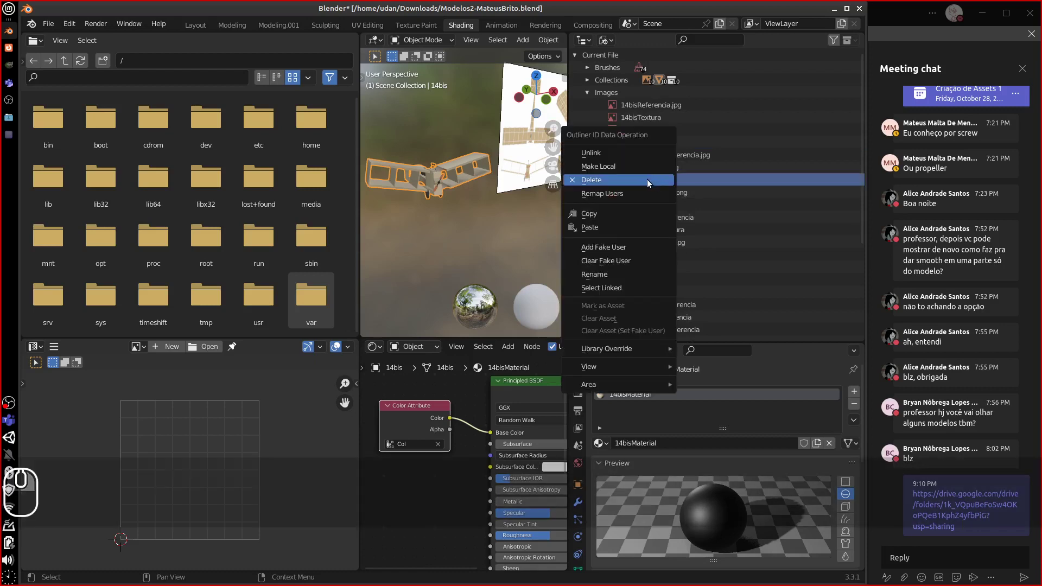
pyautogui.click(647, 179)
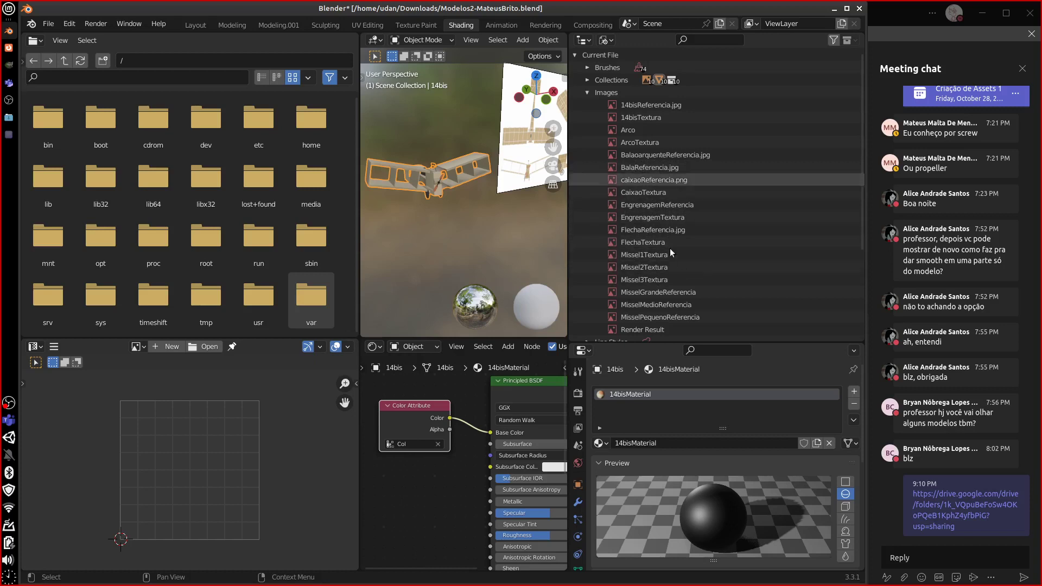
pyautogui.rightClick(643, 194)
pyautogui.click(631, 192)
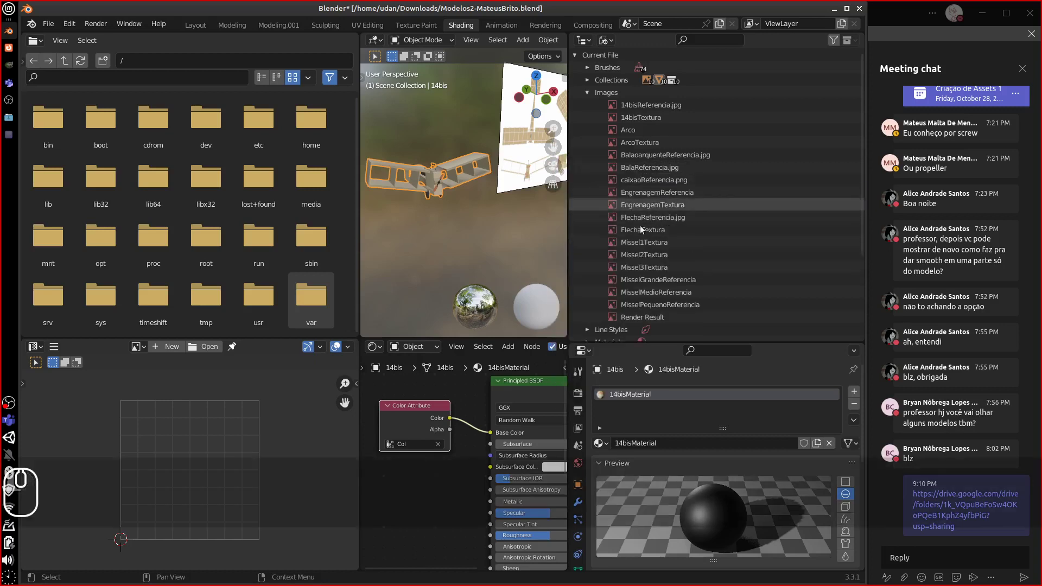
pyautogui.rightClick(643, 242)
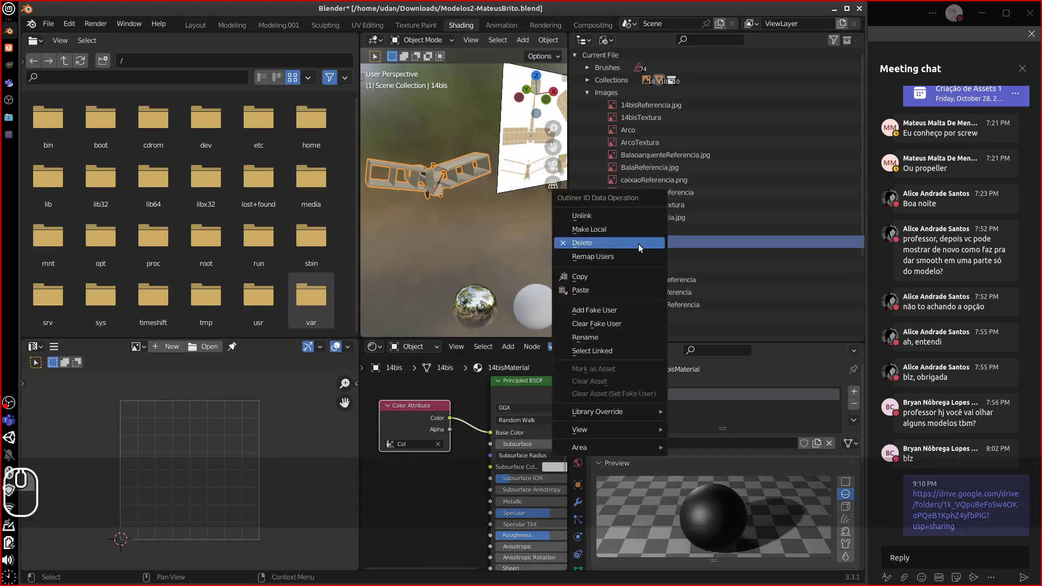
pyautogui.click(643, 243)
pyautogui.rightClick(646, 241)
pyautogui.click(645, 242)
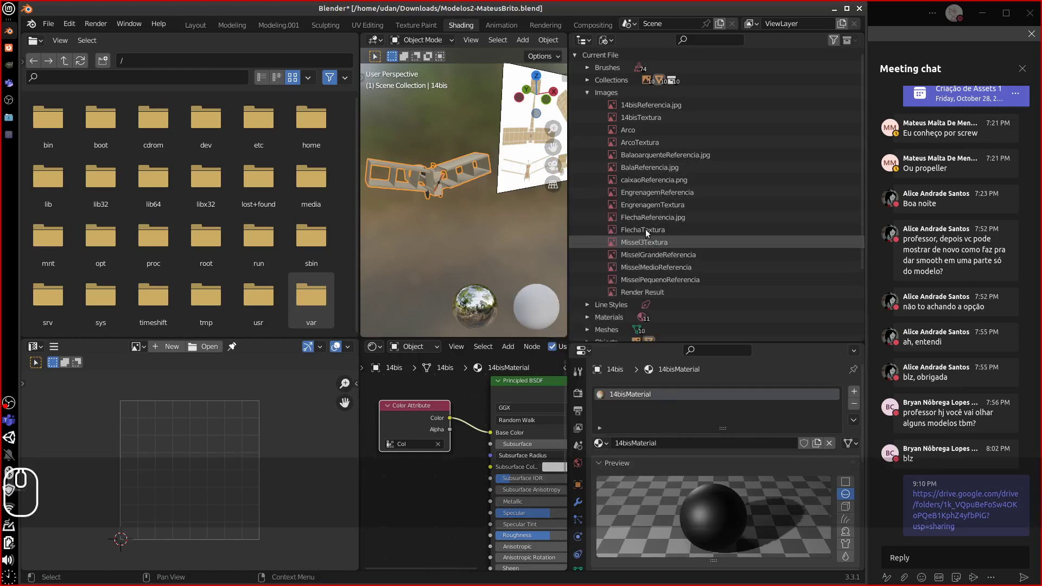
pyautogui.rightClick(642, 241)
pyautogui.click(641, 245)
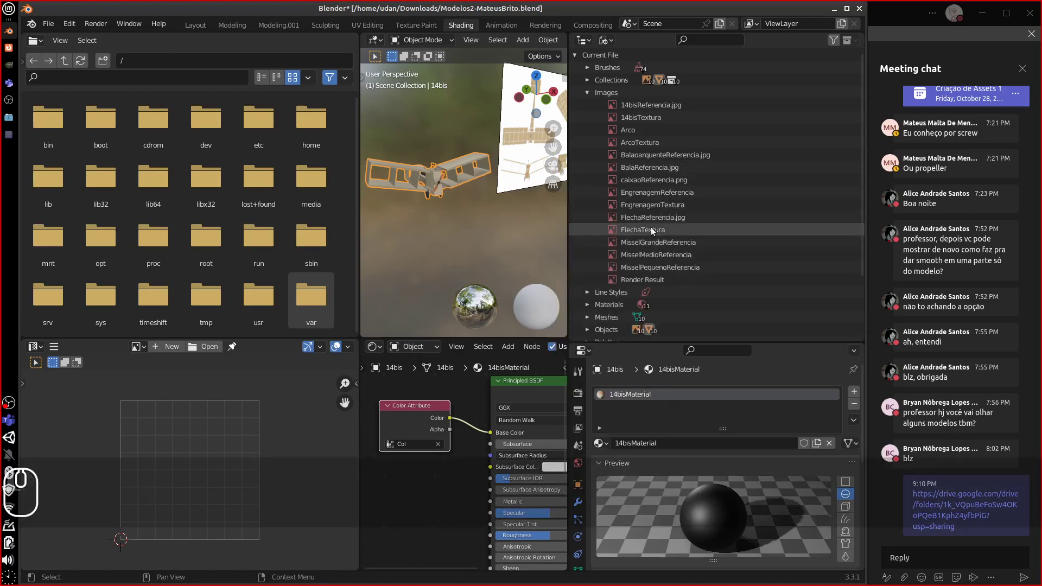
# - Delete the FlechaTextura, EngrenagemTextura, ArcoTextura and 14bisTextura images
pyautogui.rightClick(650, 228)
pyautogui.click(644, 233)
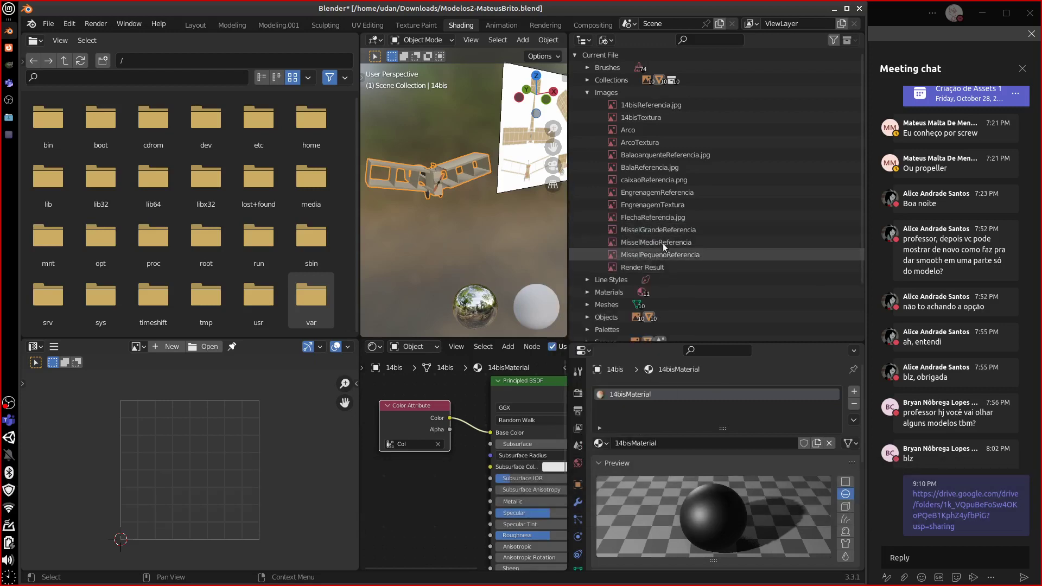
pyautogui.rightClick(659, 204)
pyautogui.click(649, 203)
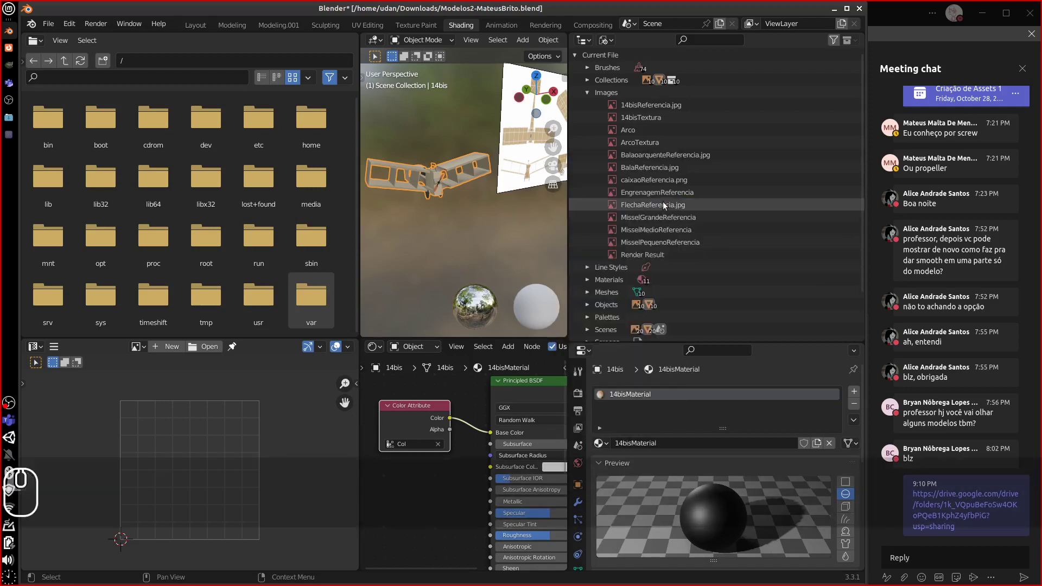
pyautogui.rightClick(651, 142)
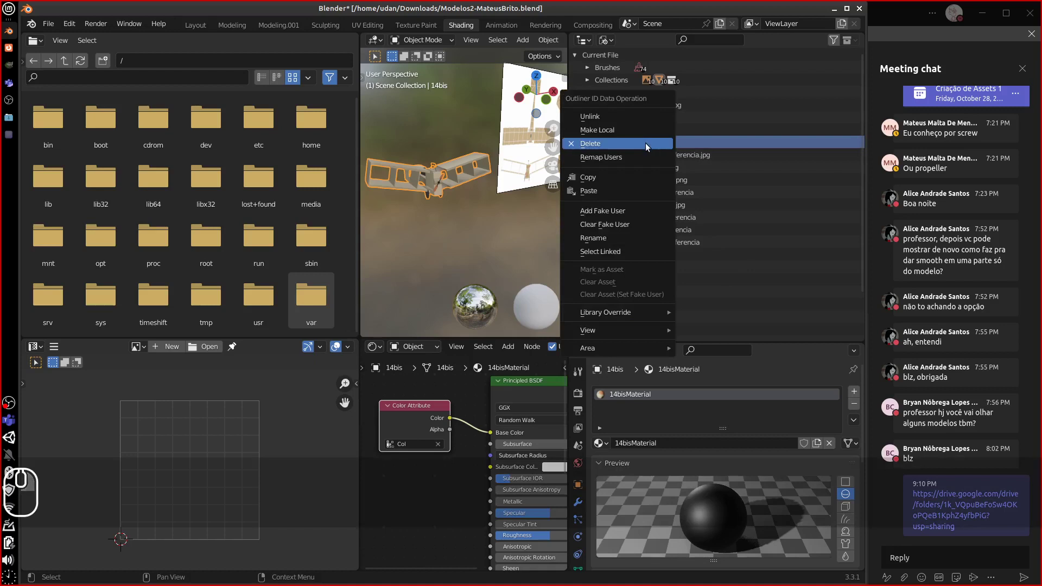
pyautogui.click(644, 143)
pyautogui.rightClick(651, 116)
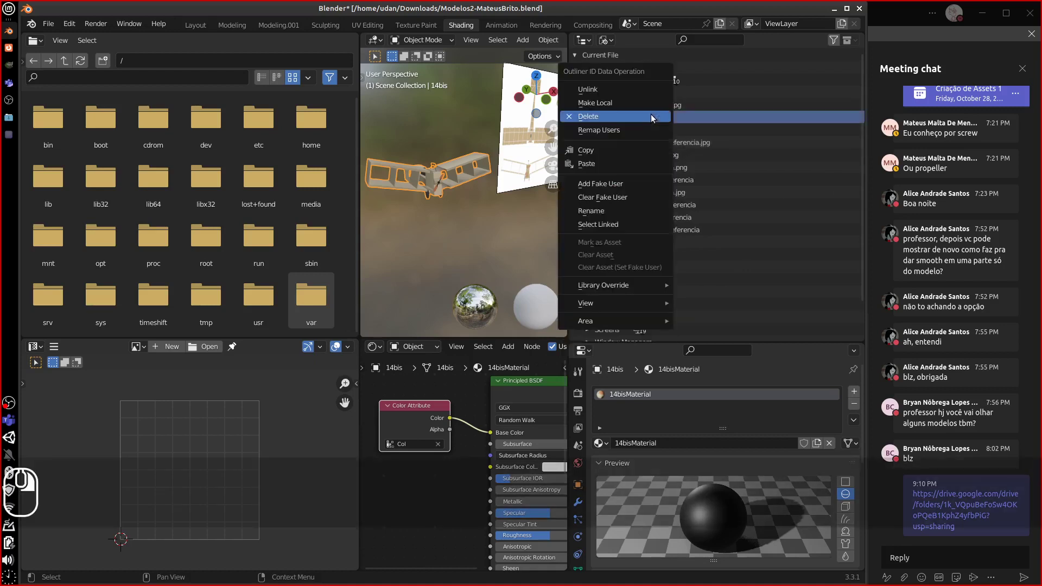
pyautogui.click(646, 116)
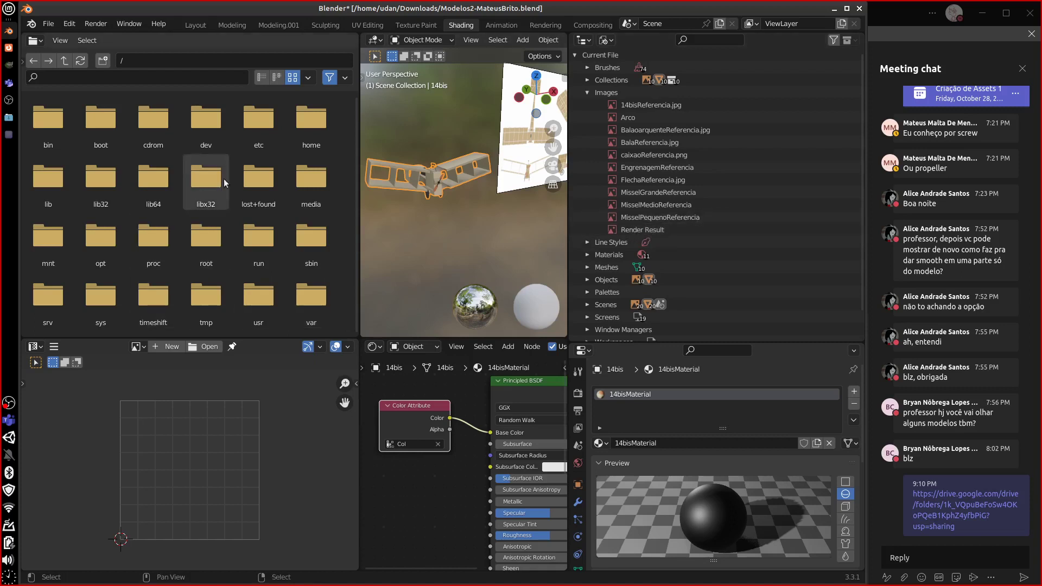
# - Attempt an F12 render, which fails for lack of a camera, then expand the Materials list
pyautogui.press('F12')
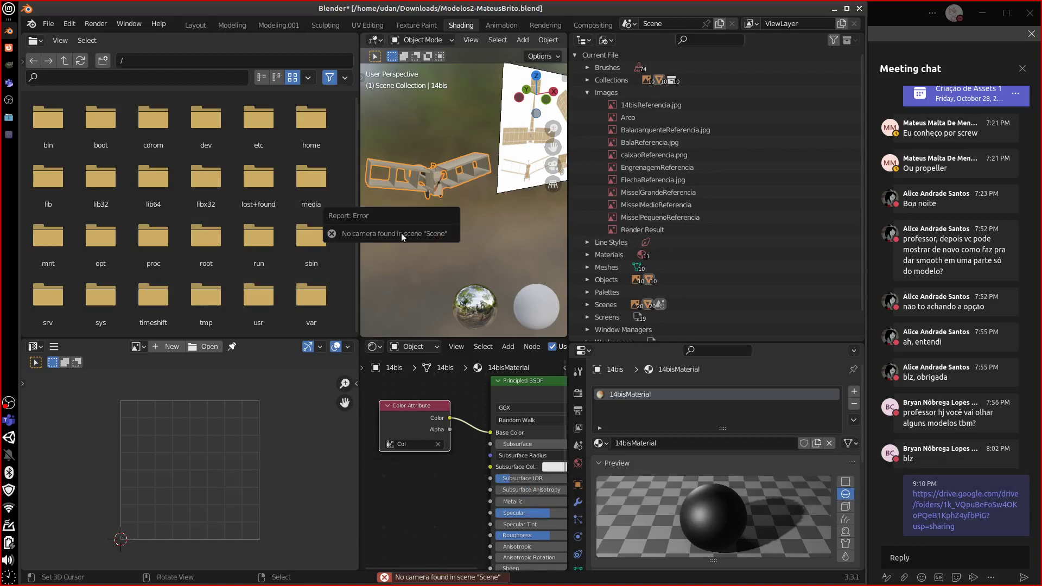
pyautogui.click(95, 24)
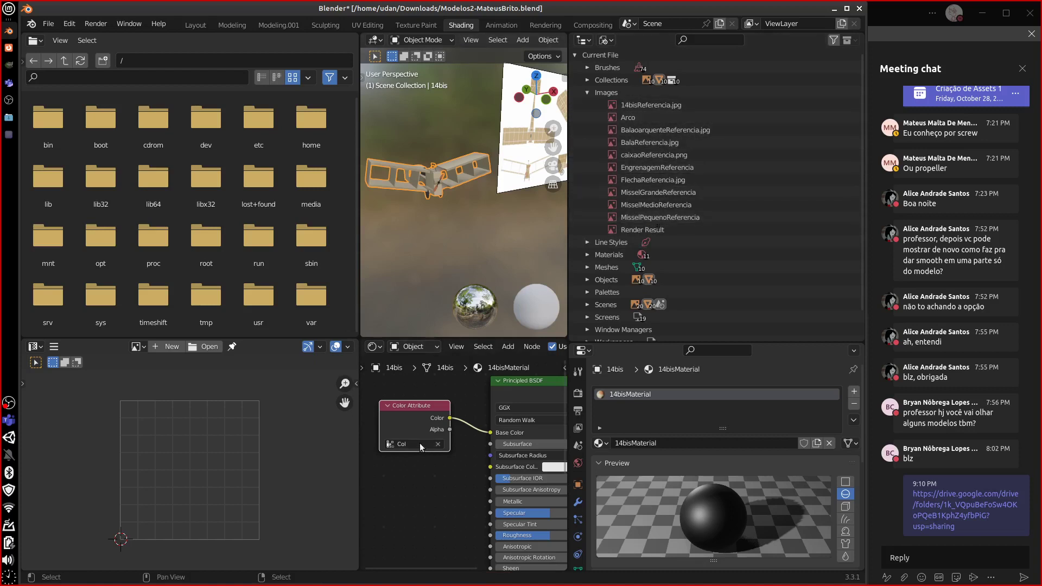
pyautogui.click(586, 254)
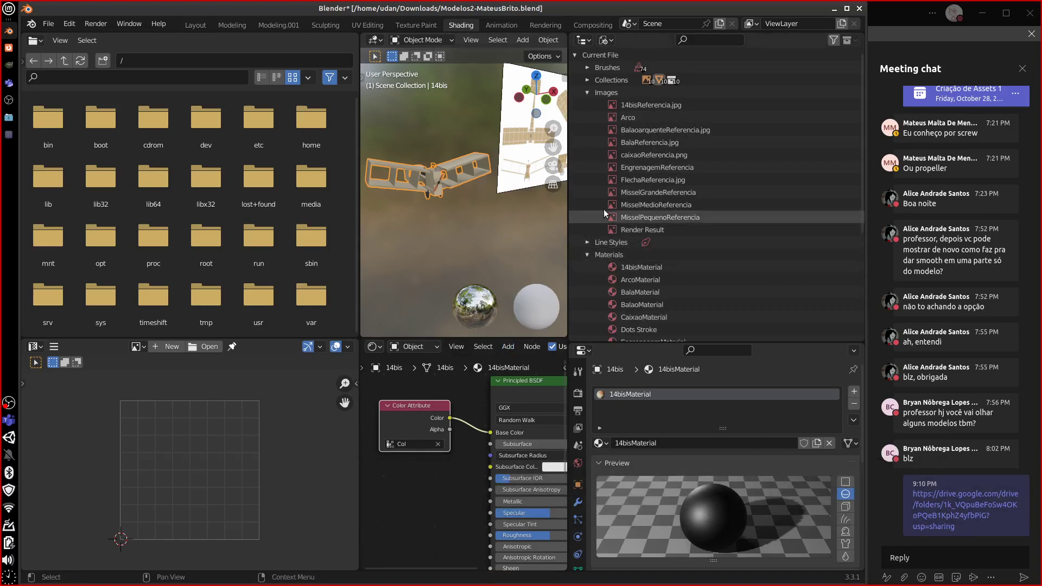
pyautogui.click(605, 40)
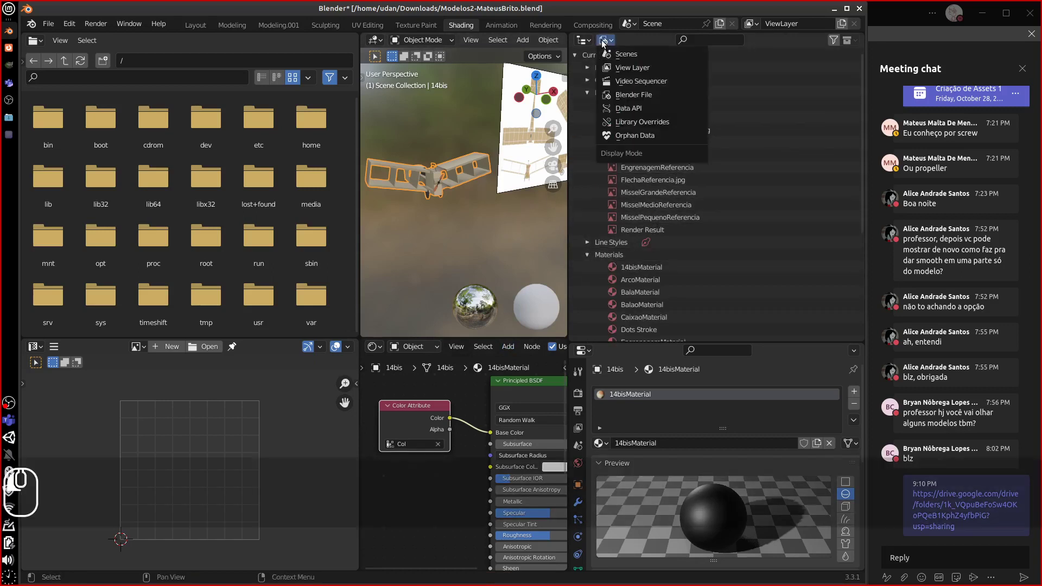
# - Hide the 14bis collection, show the Bala collection, and select the Bala object
pyautogui.click(624, 64)
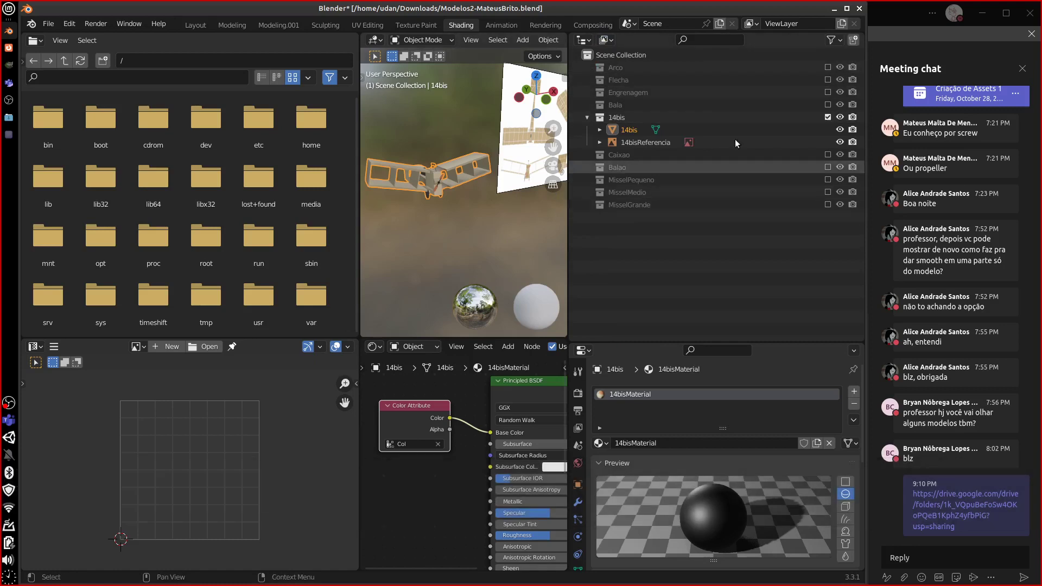
pyautogui.click(826, 117)
pyautogui.click(826, 105)
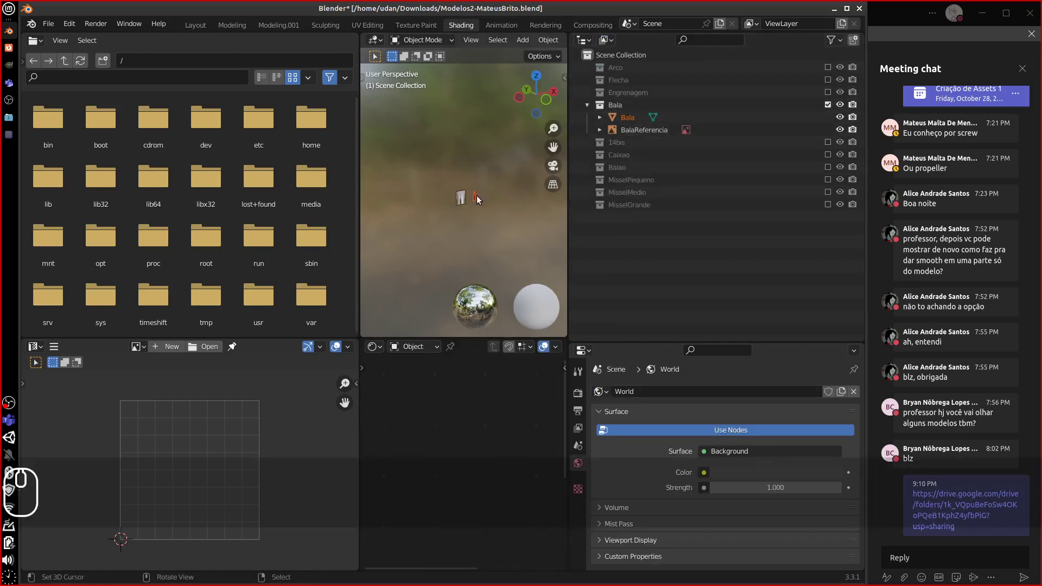
pyautogui.click(474, 196)
# - Replace BalaMaterial's Image Texture node with a Color Attribute node linked to Base Color
pyautogui.moveTo(406, 459); pyautogui.dragTo(504, 448, button='middle')
pyautogui.moveTo(471, 414); pyautogui.dragTo(453, 430)
pyautogui.moveTo(513, 427); pyautogui.dragTo(464, 444, button='middle')
pyautogui.moveTo(432, 435); pyautogui.dragTo(445, 433)
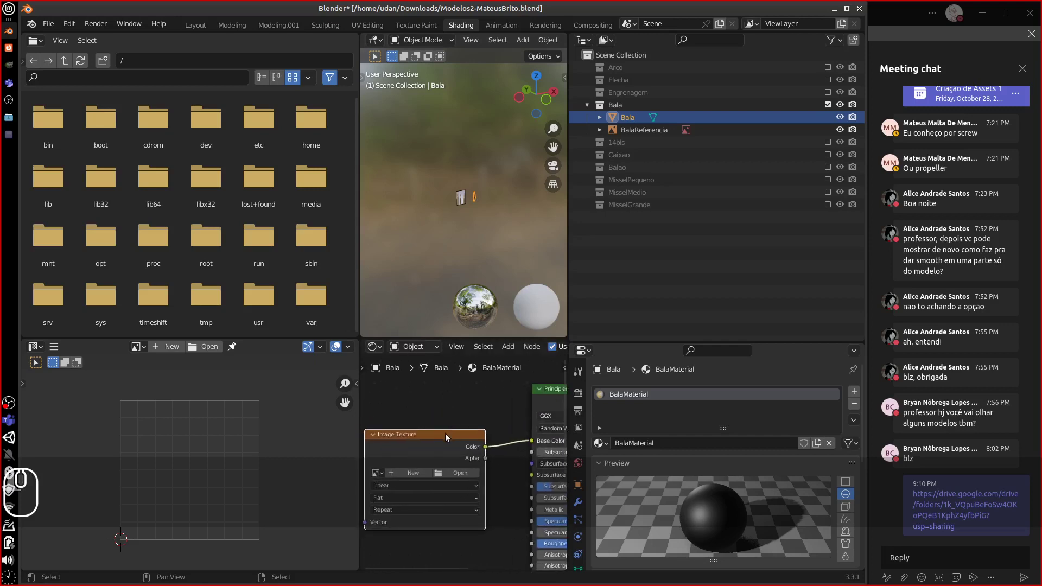
pyautogui.press('Delete')
pyautogui.hotkey('shift', 'a')
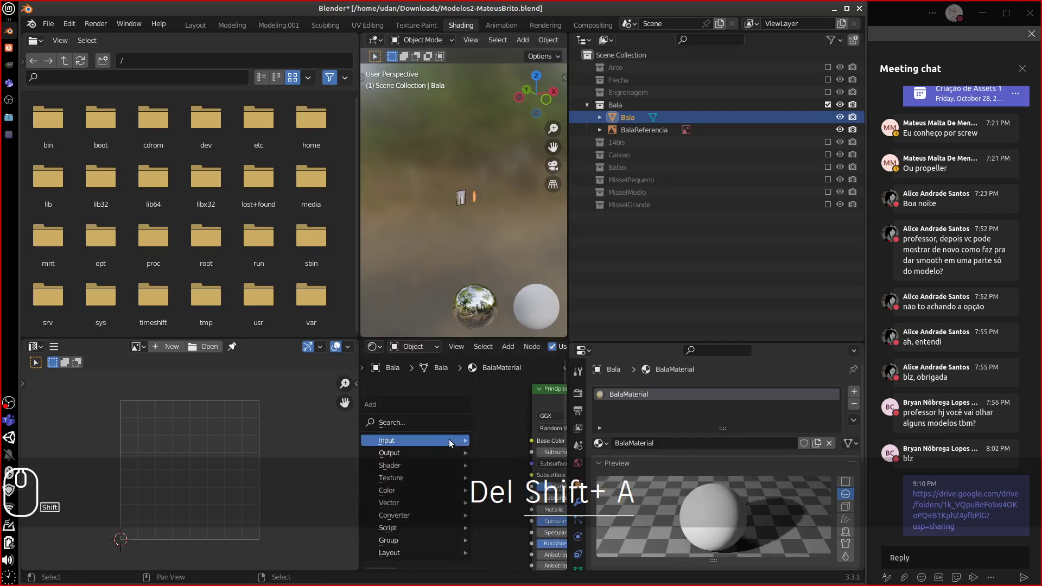
pyautogui.moveTo(441, 441)
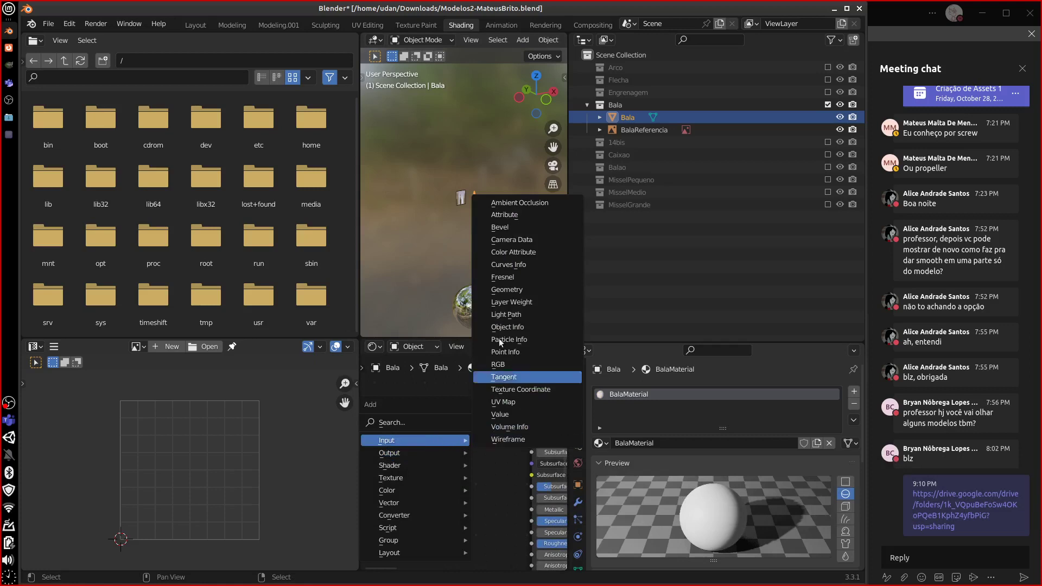
pyautogui.click(513, 252)
pyautogui.click(429, 413)
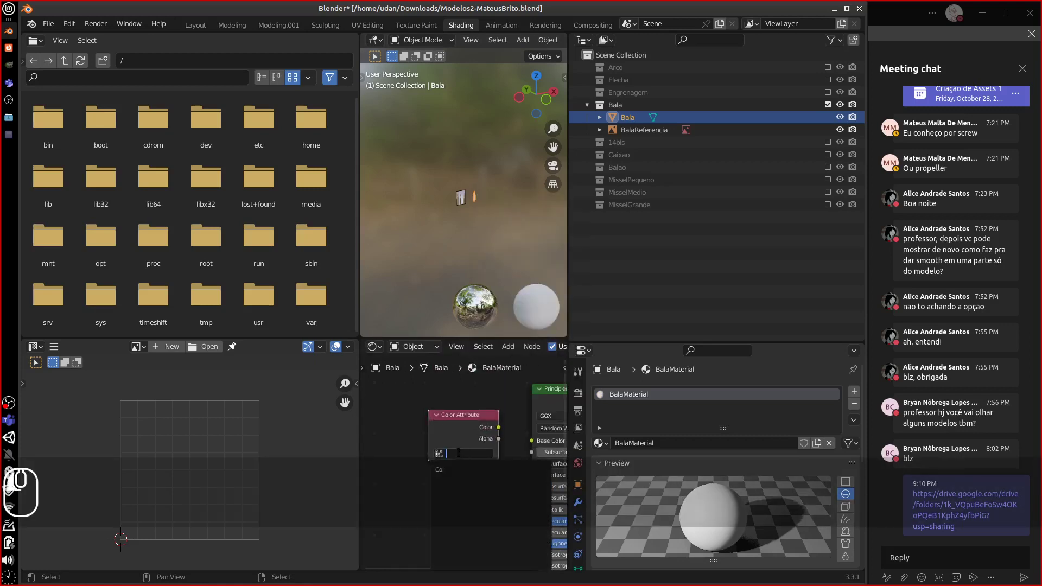
pyautogui.moveTo(499, 427); pyautogui.dragTo(545, 442)
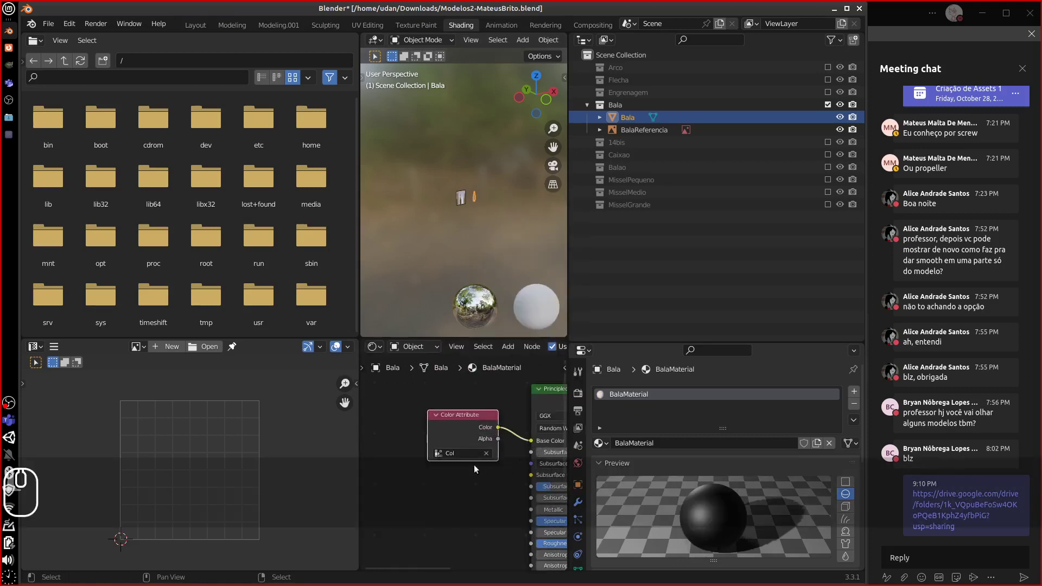
# - Zoom in on the shader nodes and fine-tune the Color Attribute node's position
pyautogui.moveTo(500, 252); pyautogui.dragTo(474, 236, button='middle')
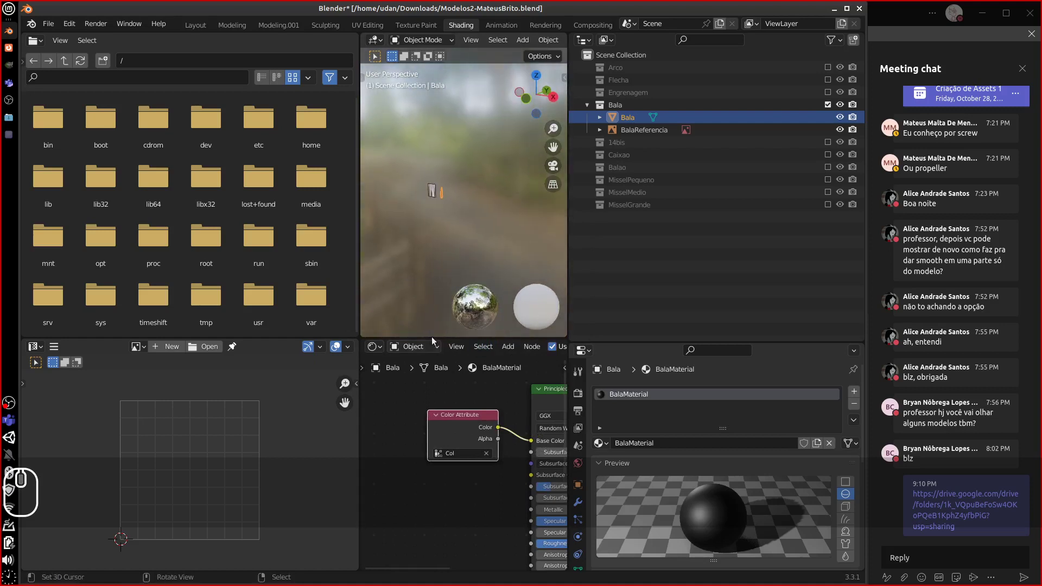
pyautogui.moveTo(532, 419); pyautogui.dragTo(494, 415, button='middle')
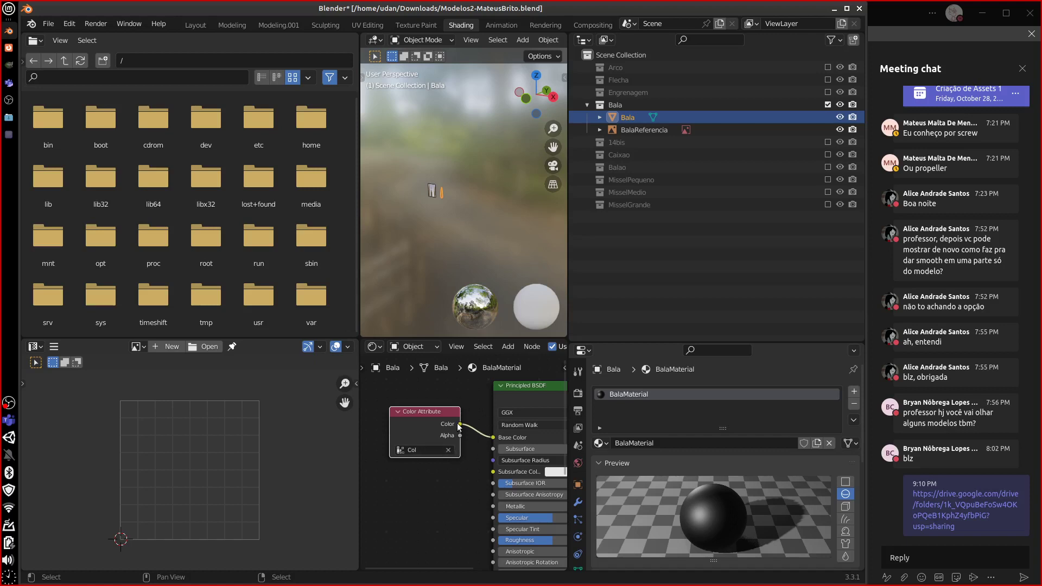
pyautogui.moveTo(493, 450); pyautogui.dragTo(464, 421, button='middle')
pyautogui.scroll(1, 464, 420)
pyautogui.press('=')
pyautogui.press('=')
pyautogui.press('=')
pyautogui.press('=')
pyautogui.press('=')
pyautogui.press('=')
pyautogui.moveTo(405, 381); pyautogui.dragTo(494, 447, button='middle')
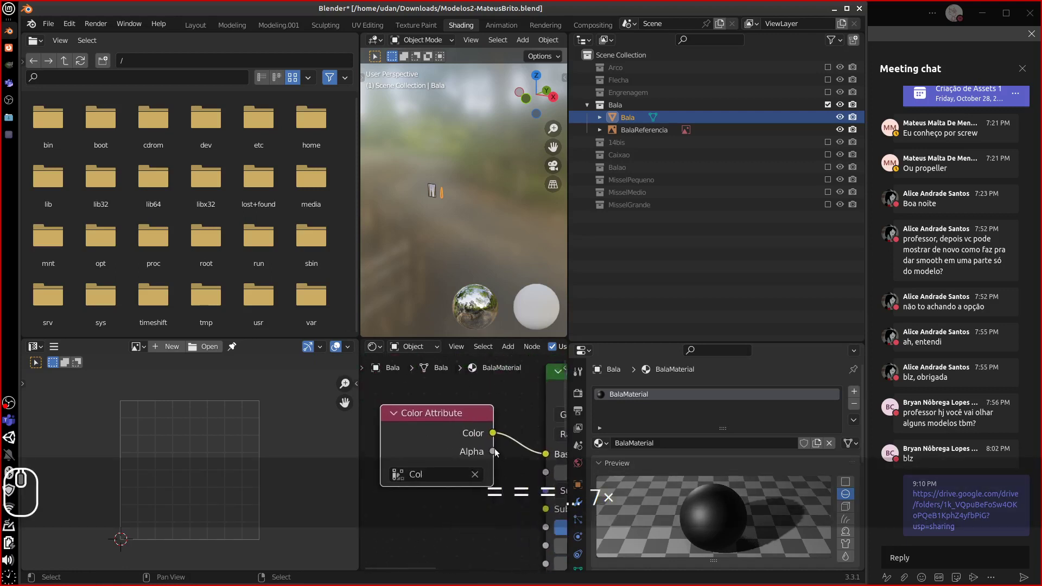
pyautogui.moveTo(473, 410); pyautogui.dragTo(486, 410)
pyautogui.moveTo(499, 434); pyautogui.dragTo(428, 424, button='middle')
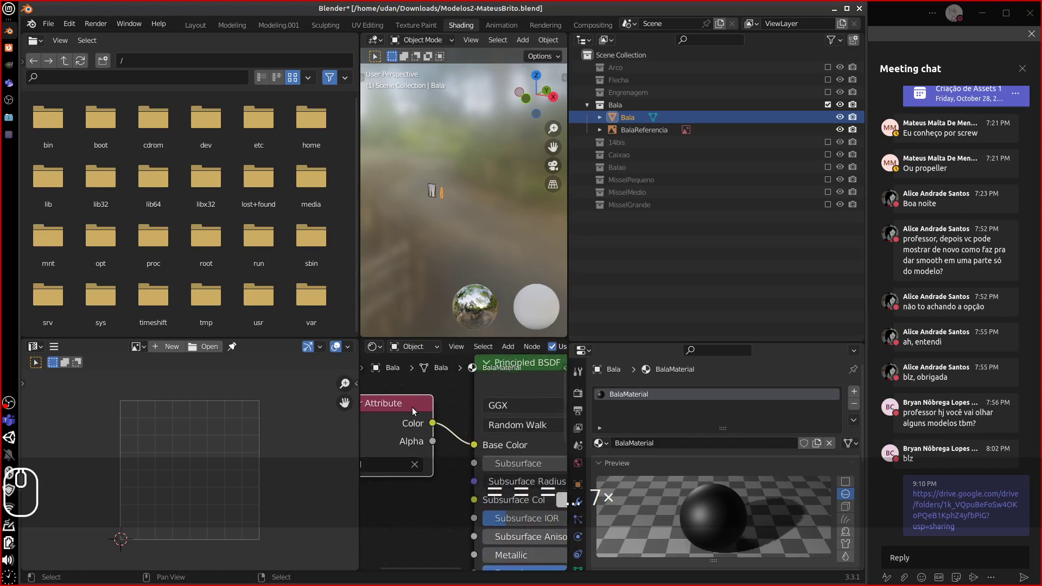
pyautogui.moveTo(413, 410); pyautogui.dragTo(439, 413)
pyautogui.moveTo(425, 432); pyautogui.dragTo(463, 436, button='middle')
pyautogui.moveTo(452, 411); pyautogui.dragTo(424, 411)
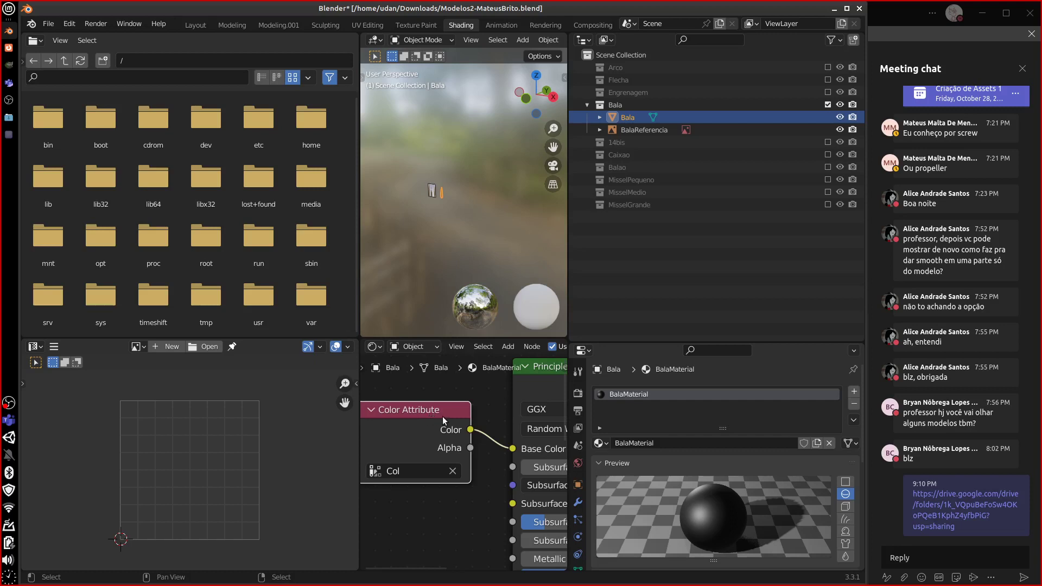
pyautogui.moveTo(435, 414); pyautogui.dragTo(451, 423)
pyautogui.moveTo(468, 430)
pyautogui.mouseDown(button='middle')
pyautogui.moveTo(484, 421)
pyautogui.moveTo(467, 421)
pyautogui.mouseUp(button='middle')
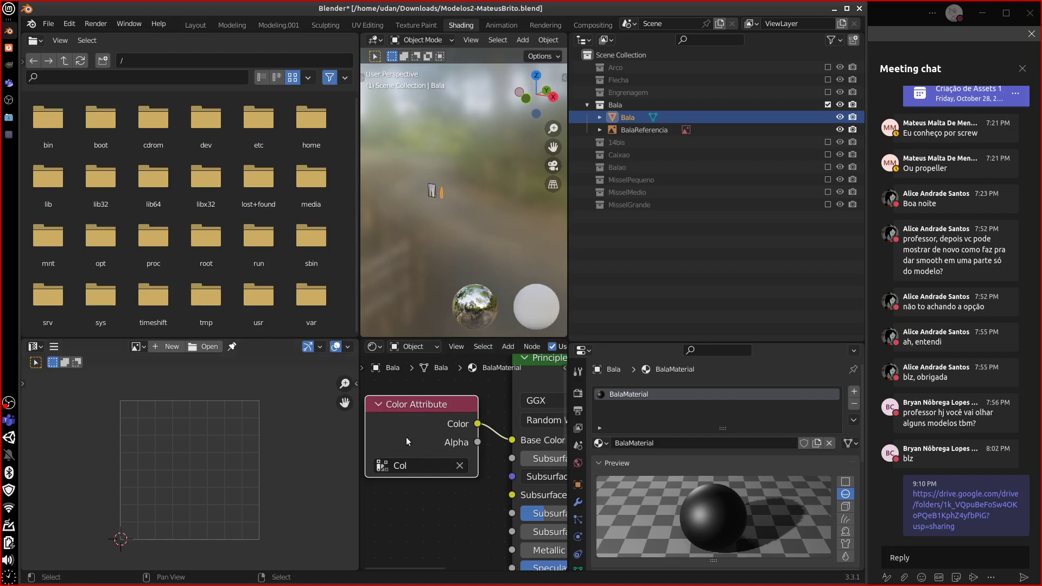
pyautogui.moveTo(401, 420); pyautogui.dragTo(403, 420)
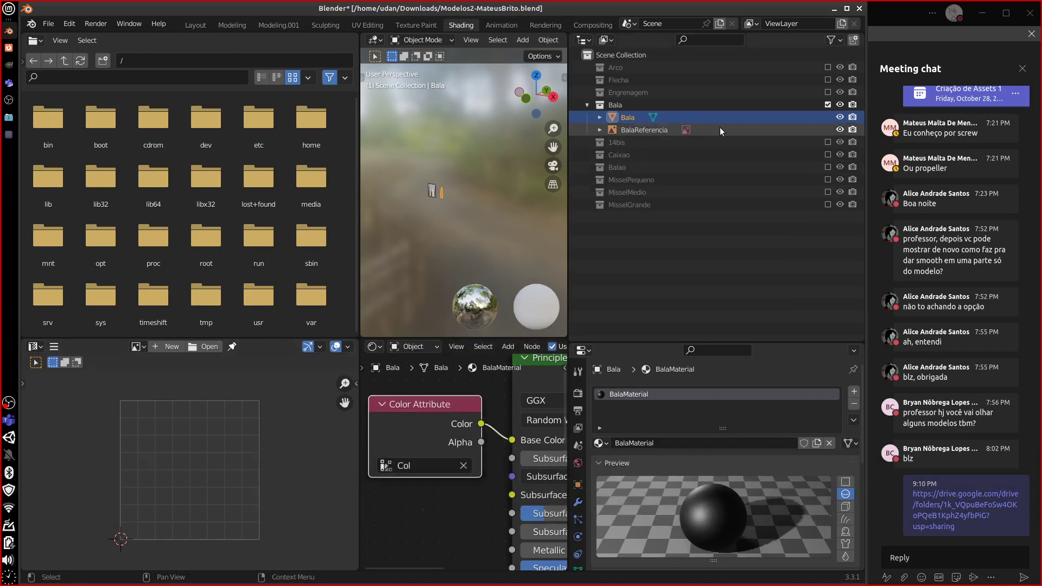
# - Hide the Bala collection, show Engrenagem, and select the gear
pyautogui.click(827, 105)
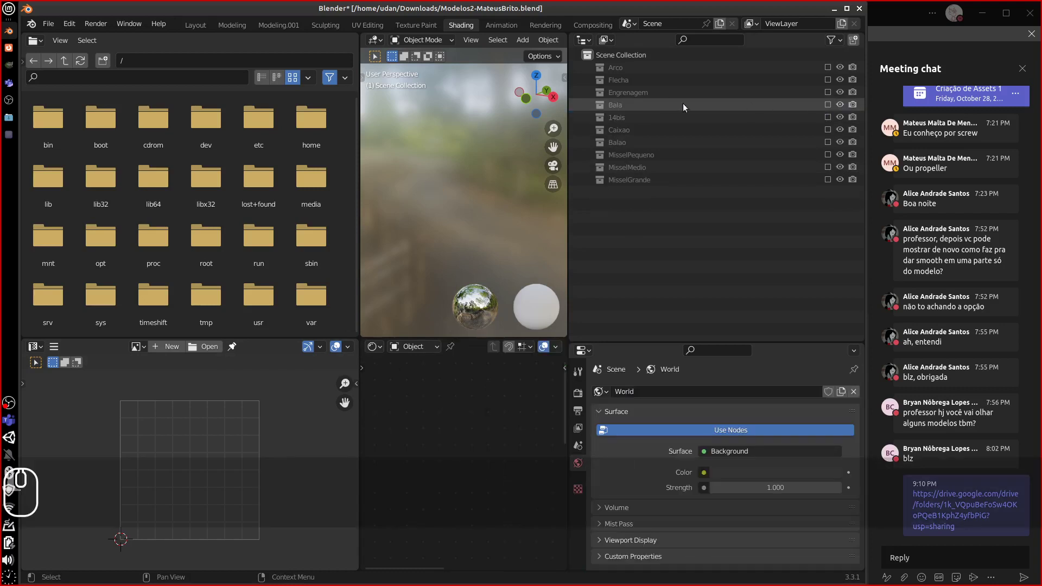
pyautogui.click(828, 92)
pyautogui.click(448, 177)
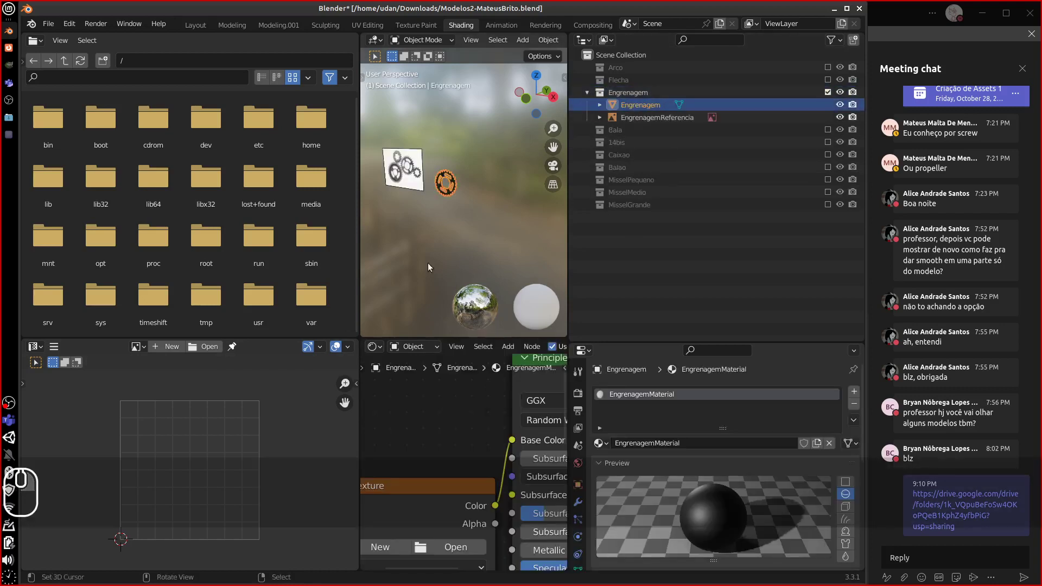
# - Enlarge the 3D view, node editor and material panel, then remove the gear's EngrenagemMaterial slot
pyautogui.moveTo(432, 427); pyautogui.dragTo(457, 367, button='middle')
pyautogui.moveTo(406, 409); pyautogui.dragTo(428, 399, button='middle')
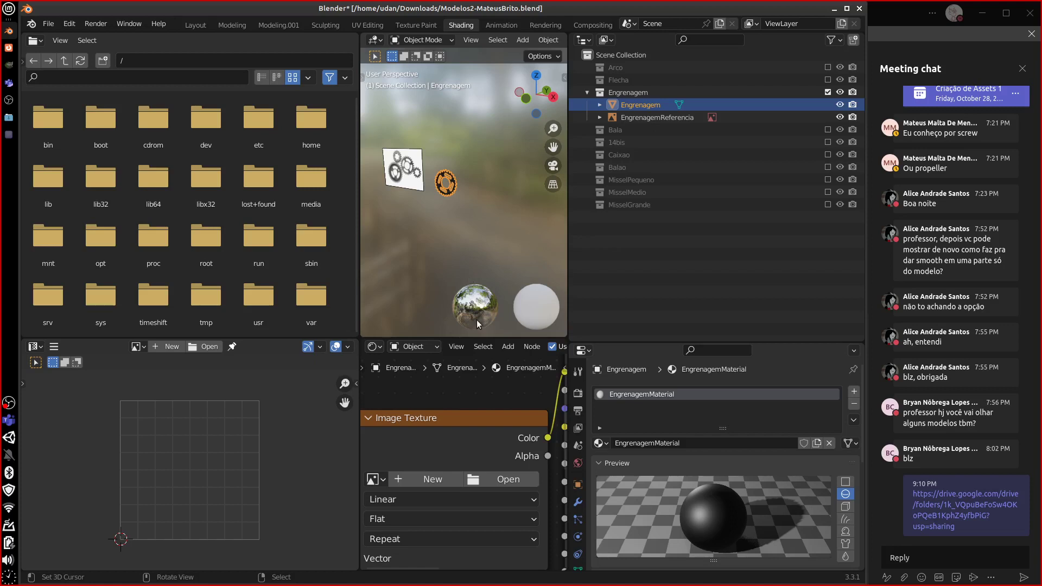
pyautogui.moveTo(361, 323); pyautogui.dragTo(126, 323)
pyautogui.moveTo(405, 432); pyautogui.dragTo(302, 499, button='middle')
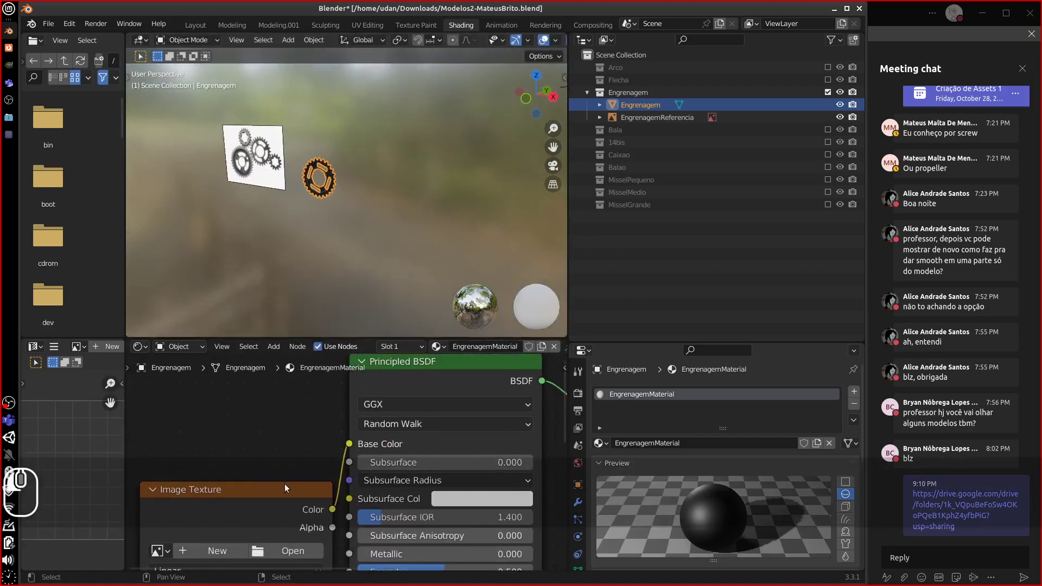
pyautogui.moveTo(285, 485); pyautogui.dragTo(275, 421)
pyautogui.moveTo(648, 348); pyautogui.dragTo(646, 258)
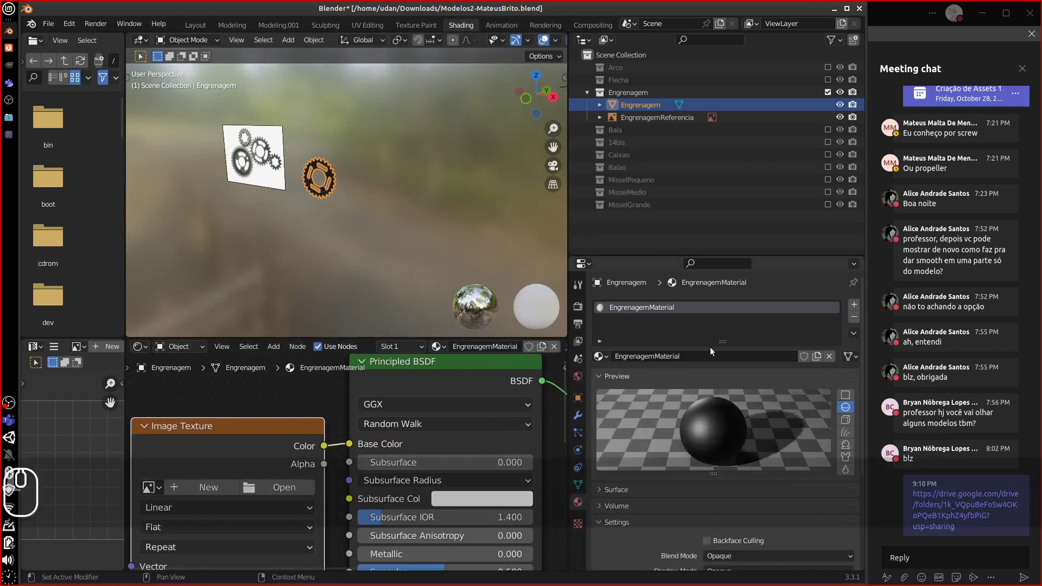
pyautogui.click(854, 317)
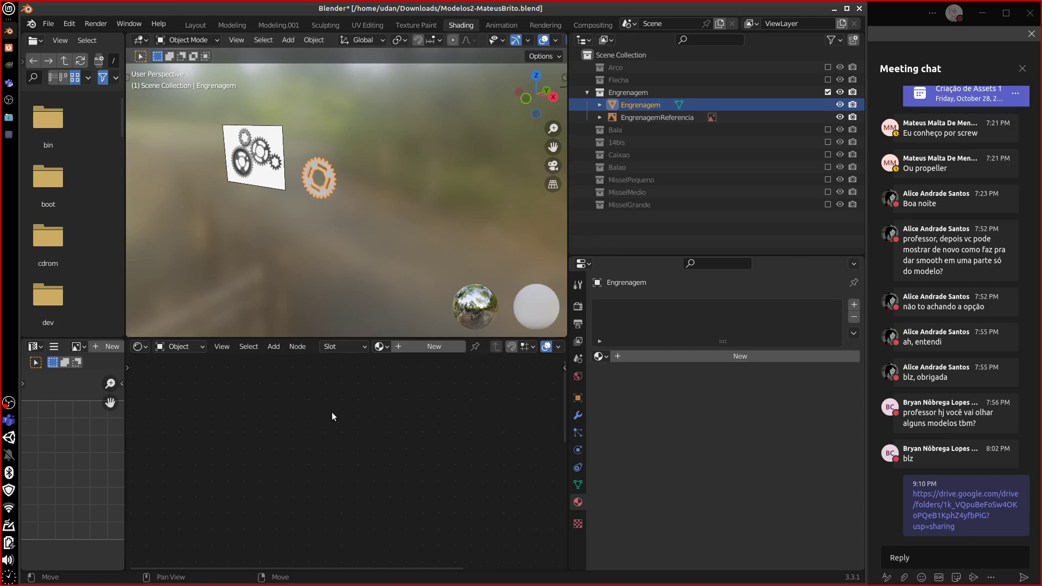
# - Undo the material removal and delete the gear material's Image Texture node
pyautogui.hotkey('ctrl', 'z')
pyautogui.moveTo(278, 437); pyautogui.dragTo(308, 432, button='middle')
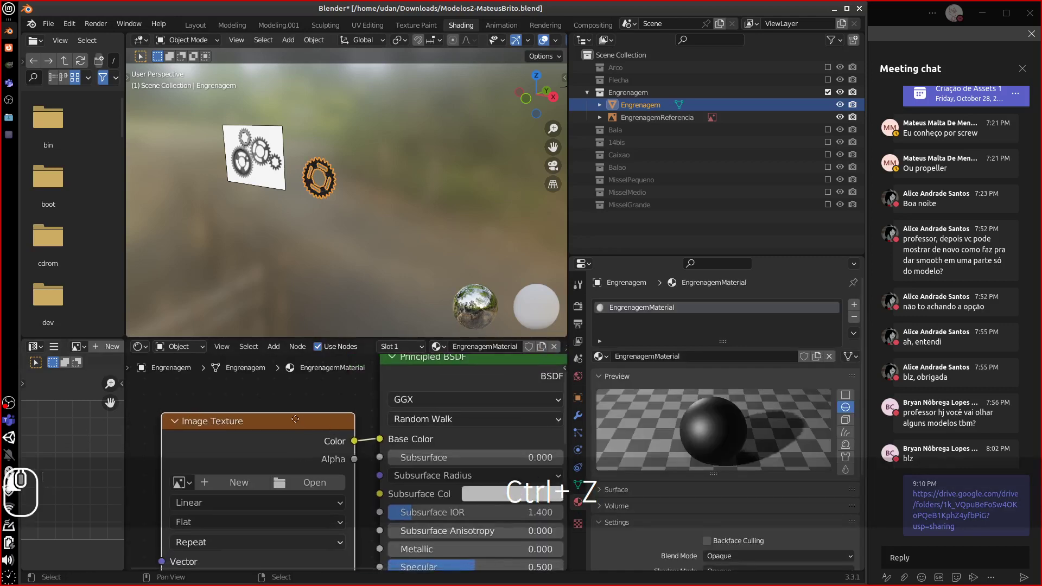
pyautogui.moveTo(309, 433); pyautogui.dragTo(274, 419)
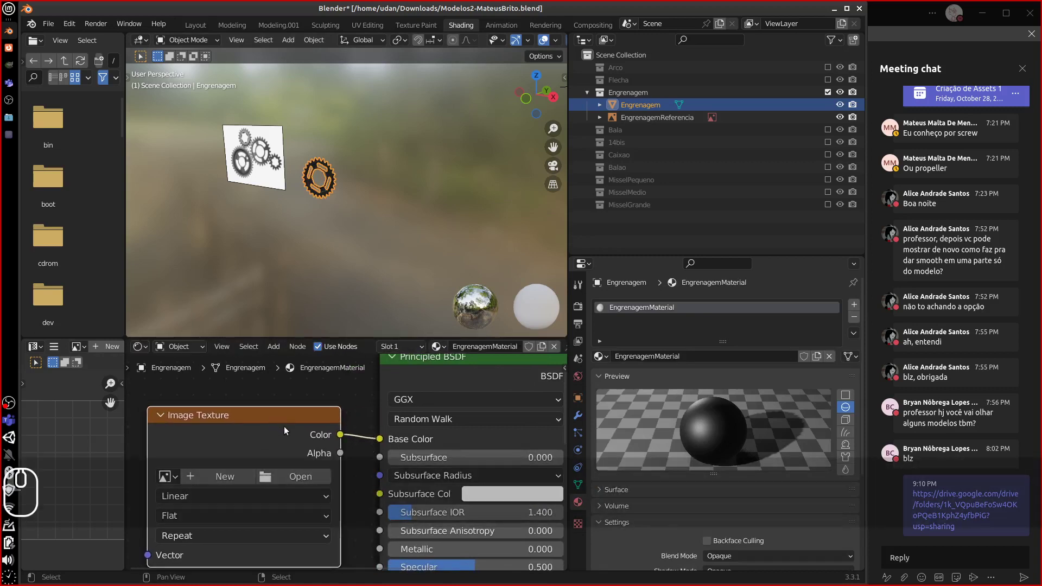
pyautogui.press('Delete')
# - Add a Color Attribute node set to Col, feeding the Principled BSDF Base Color
pyautogui.hotkey('shift', 'a')
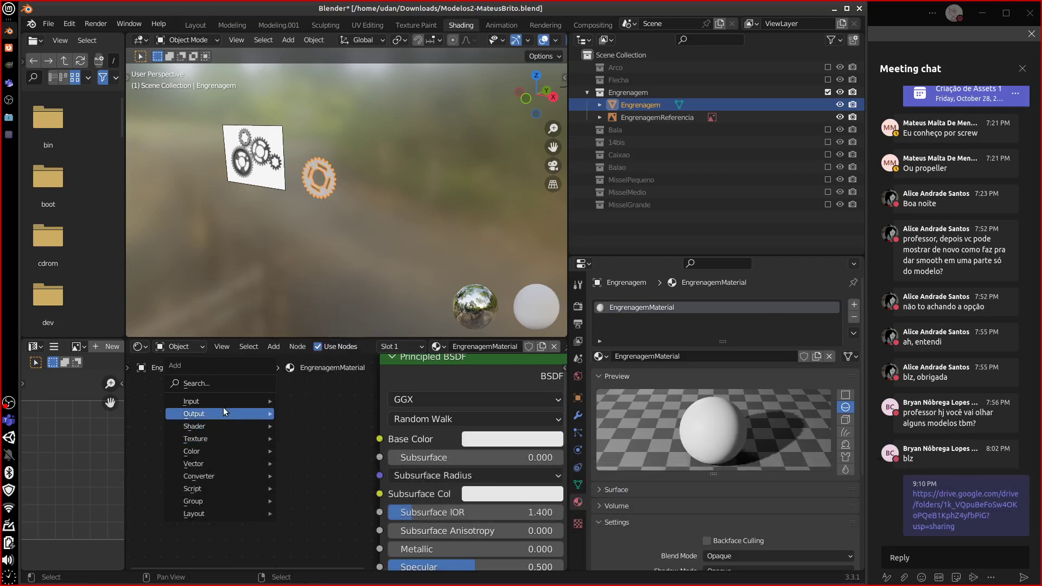
pyautogui.moveTo(221, 404)
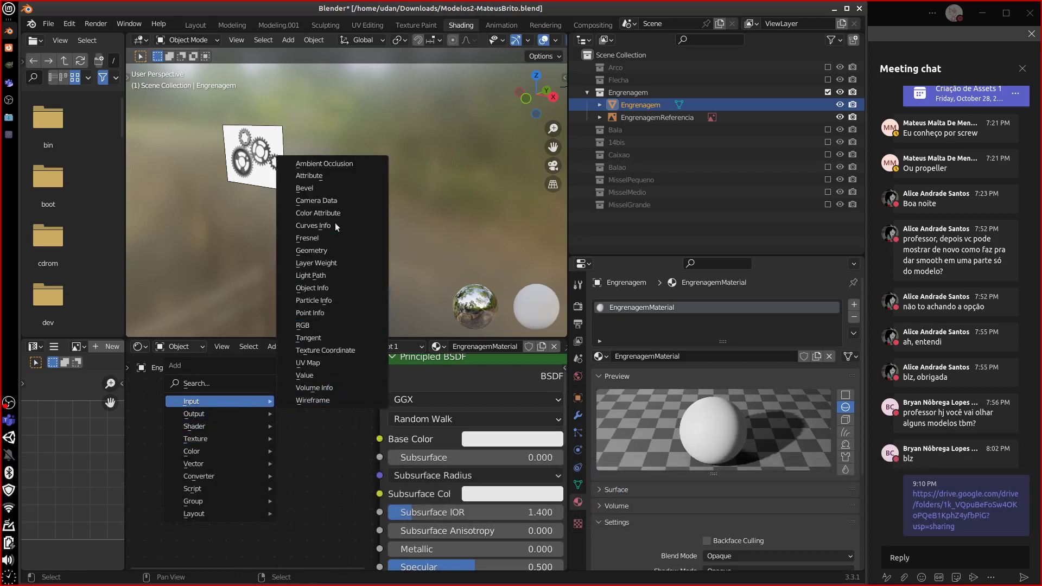
pyautogui.click(320, 213)
pyautogui.click(222, 434)
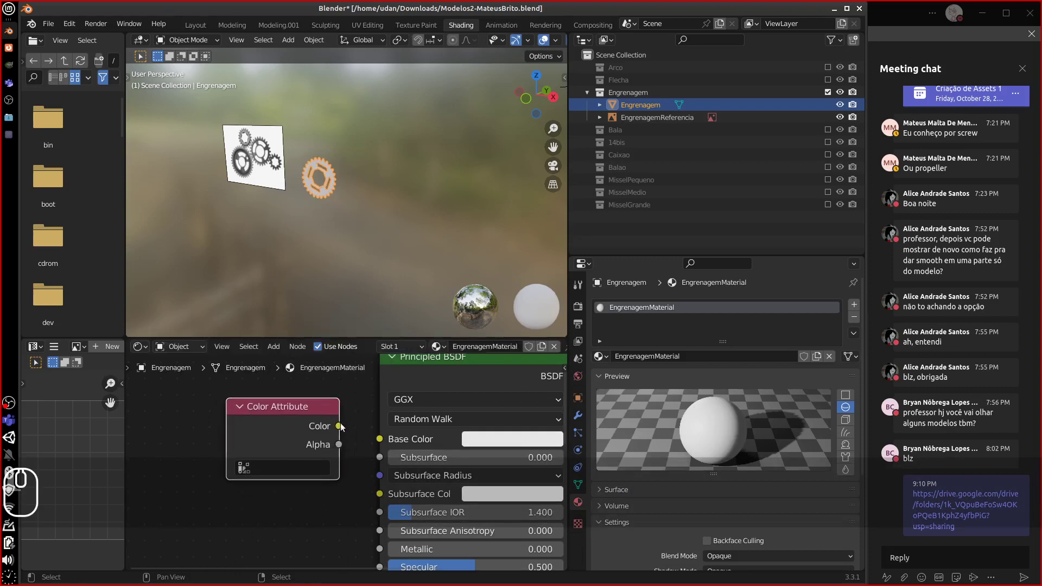
pyautogui.moveTo(339, 427); pyautogui.dragTo(380, 439)
pyautogui.click(274, 473)
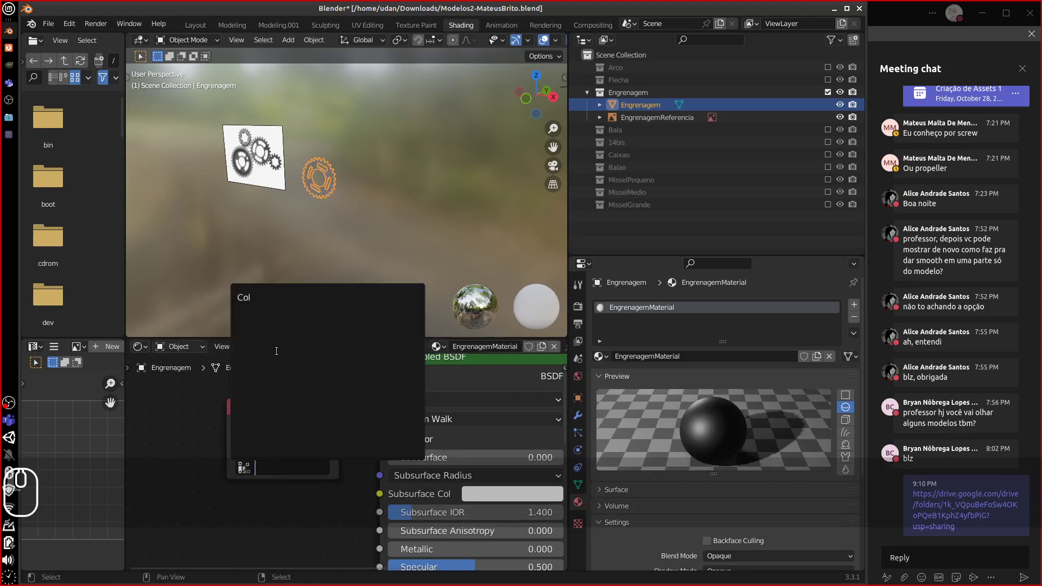
pyautogui.click(255, 297)
pyautogui.moveTo(277, 416)
pyautogui.mouseDown()
pyautogui.moveTo(268, 426)
pyautogui.moveTo(282, 426)
pyautogui.mouseUp()
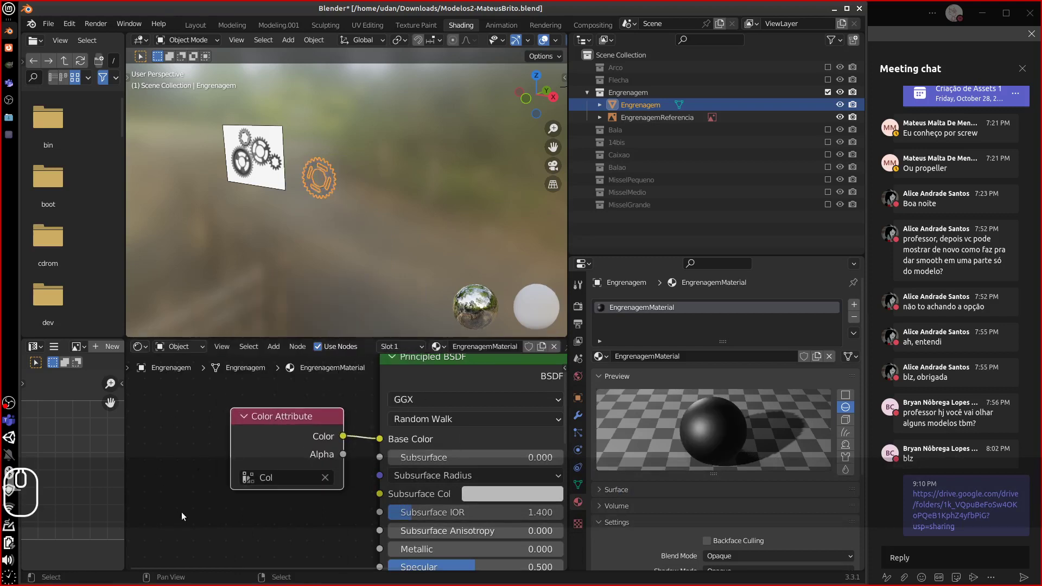
pyautogui.moveTo(394, 403); pyautogui.dragTo(314, 422, button='middle')
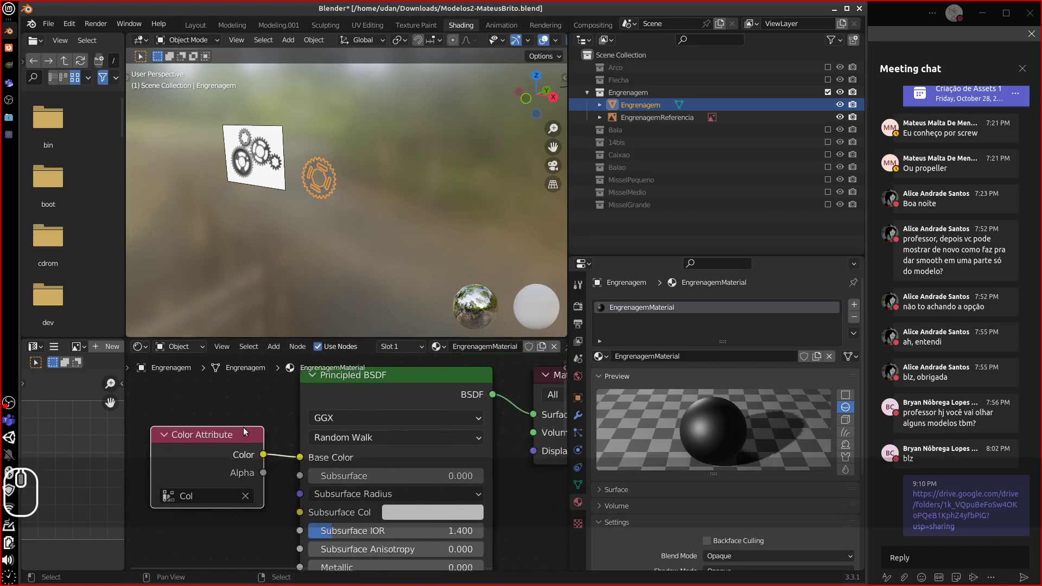
pyautogui.moveTo(215, 433)
pyautogui.mouseDown()
pyautogui.moveTo(231, 425)
pyautogui.moveTo(218, 430)
pyautogui.mouseUp()
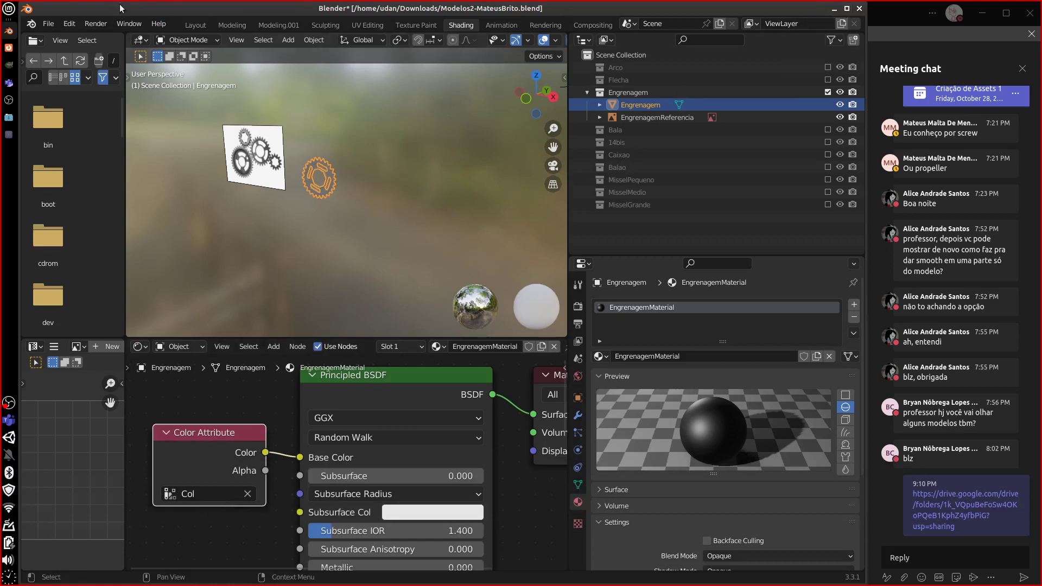
pyautogui.click(48, 24)
pyautogui.click(82, 59)
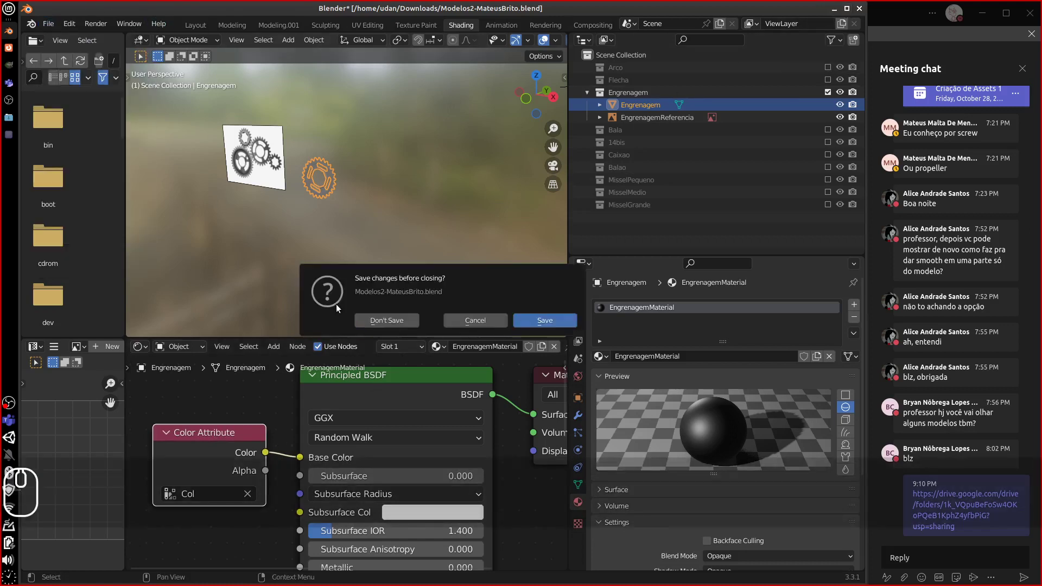
pyautogui.click(363, 320)
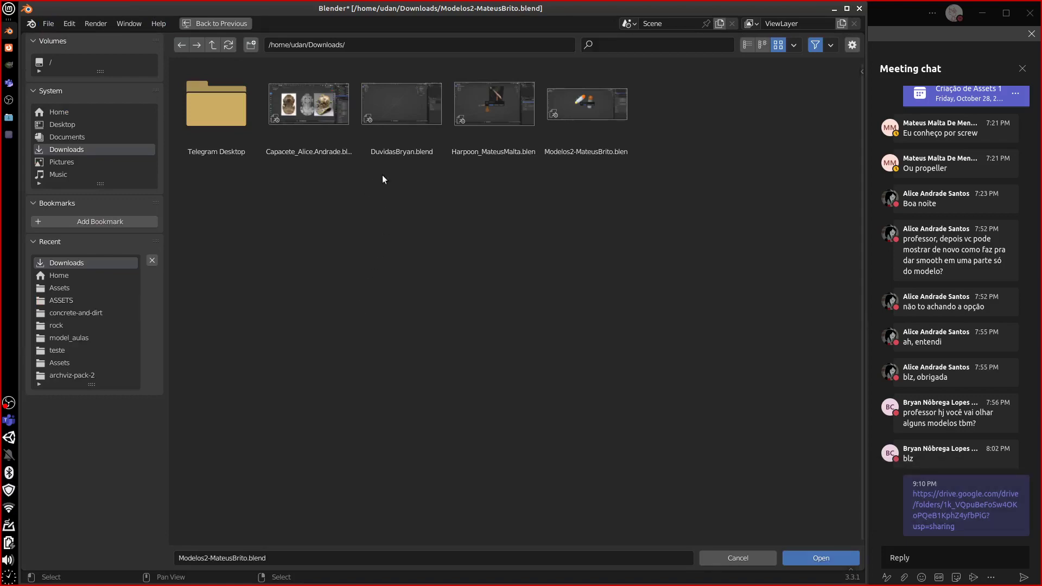
pyautogui.doubleClick(493, 152)
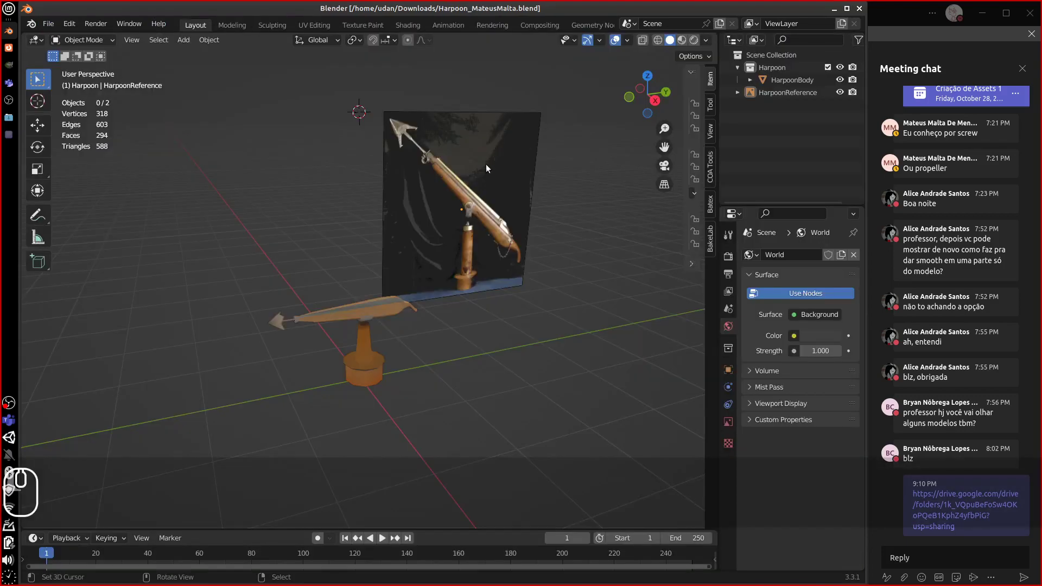
pyautogui.moveTo(415, 257); pyautogui.dragTo(621, 342, button='middle')
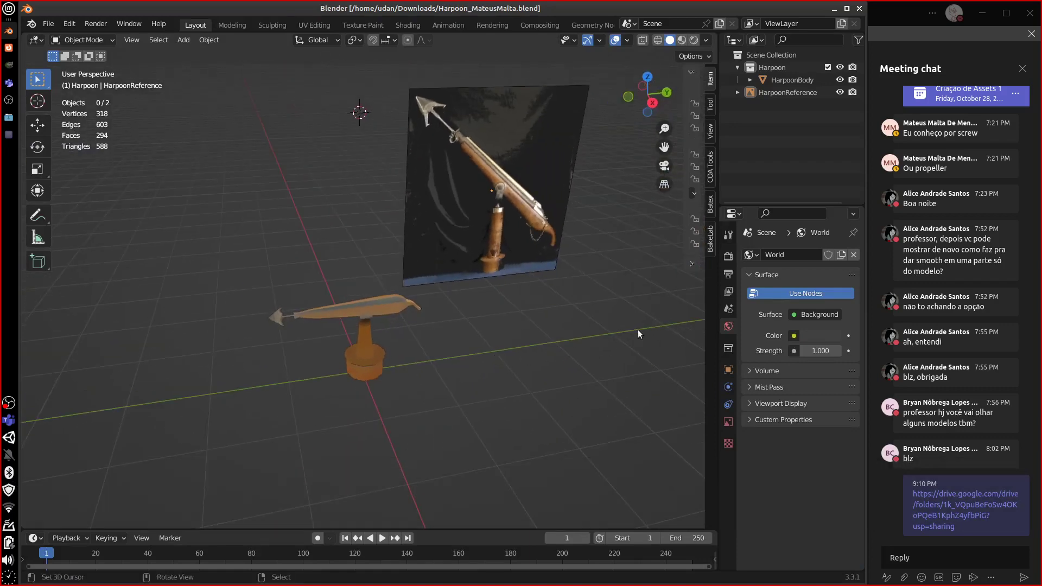
pyautogui.click(49, 24)
pyautogui.click(60, 50)
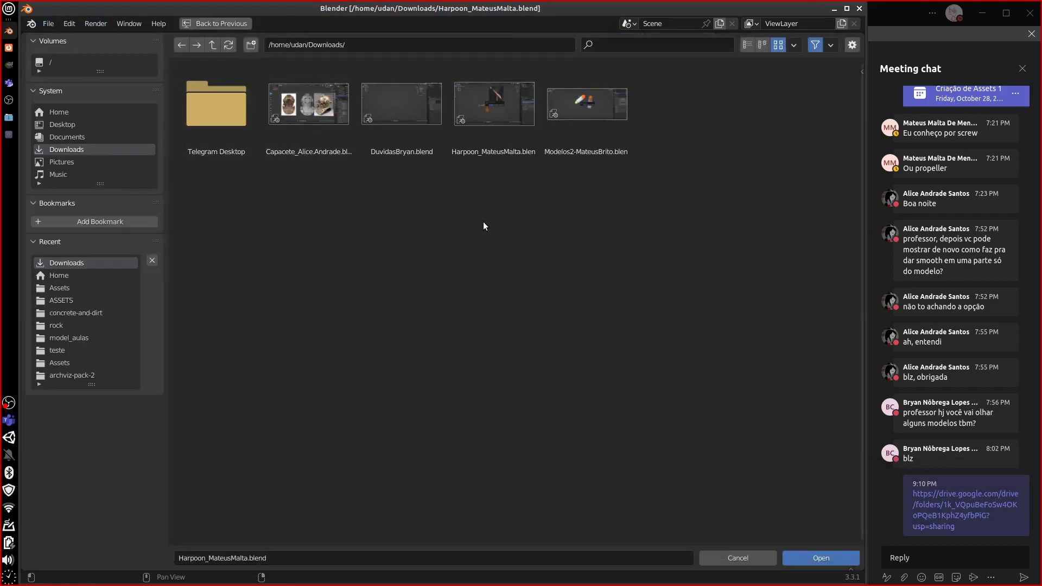
pyautogui.click(715, 556)
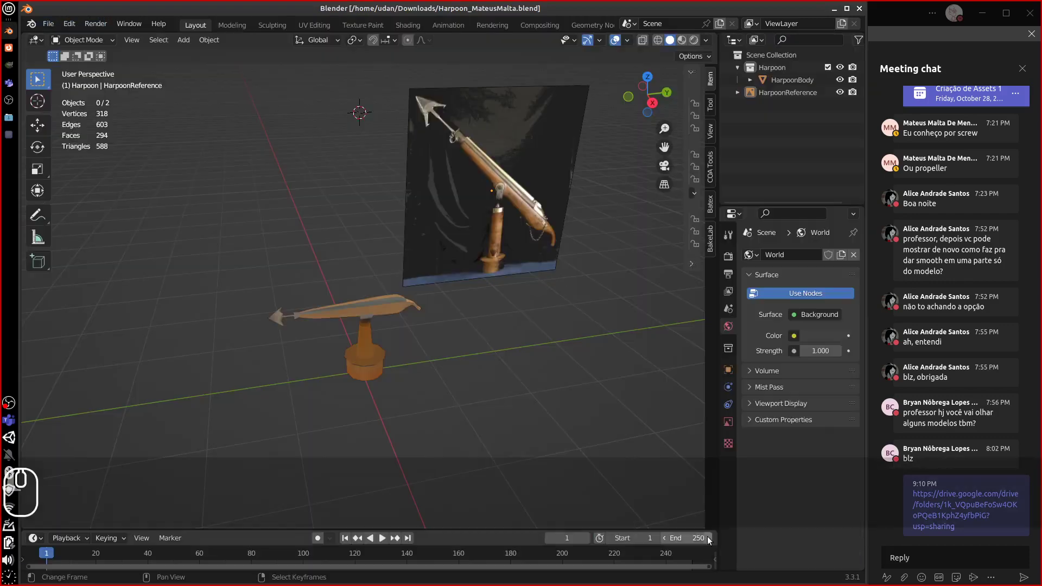
pyautogui.moveTo(449, 363); pyautogui.dragTo(441, 360, button='middle')
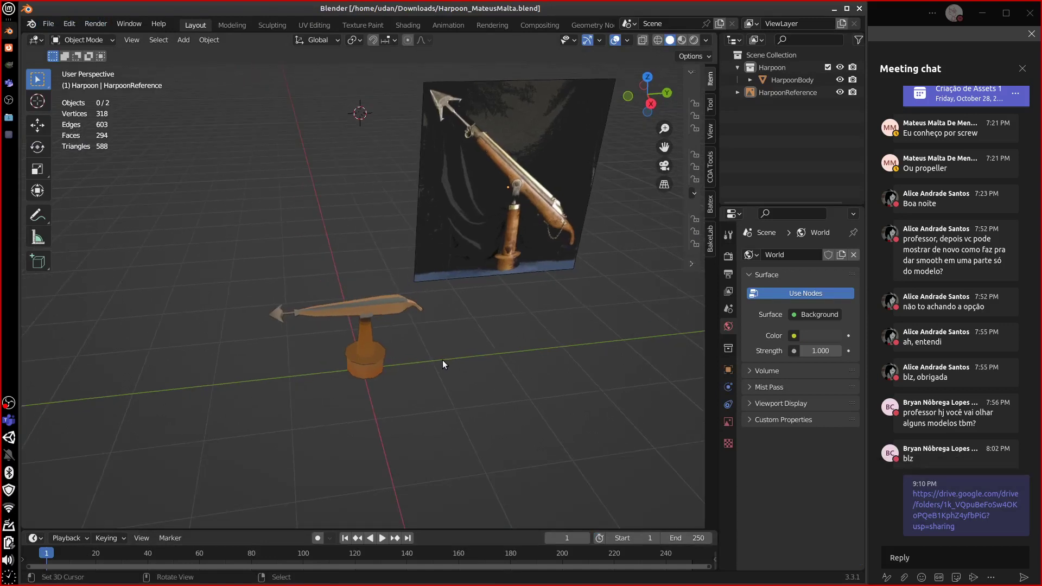
pyautogui.moveTo(360, 356); pyautogui.dragTo(424, 382, button='middle')
pyautogui.click(373, 352)
pyautogui.press('Tab')
pyautogui.scroll(6, 393, 353)
pyautogui.moveTo(300, 429); pyautogui.dragTo(360, 372, button='middle')
pyautogui.press('Tab')
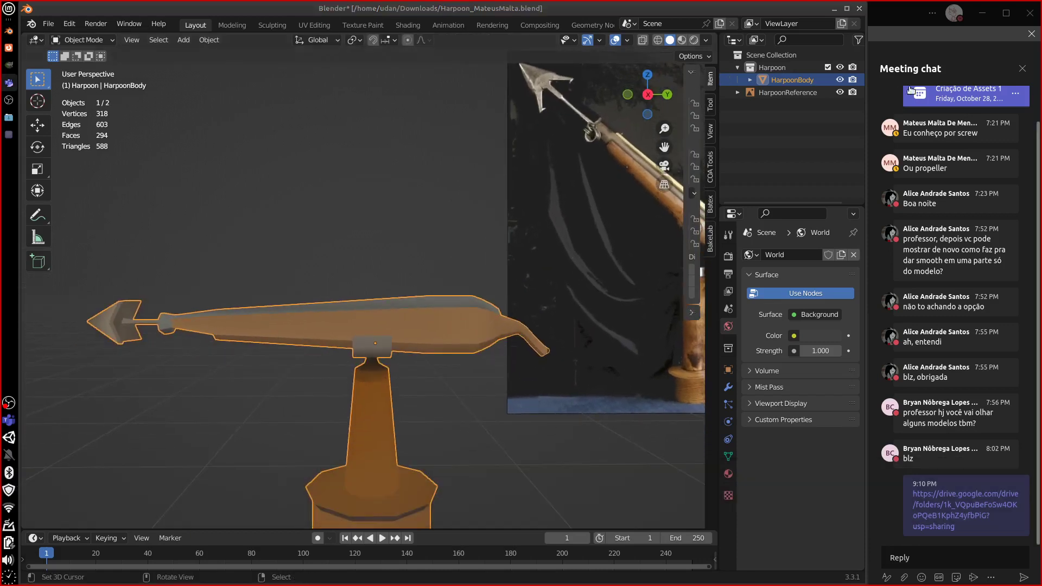
# - Expand HarpoonBody and its mesh data in the Outliner to reveal HarpoonMaterial
pyautogui.click(750, 81)
pyautogui.click(762, 92)
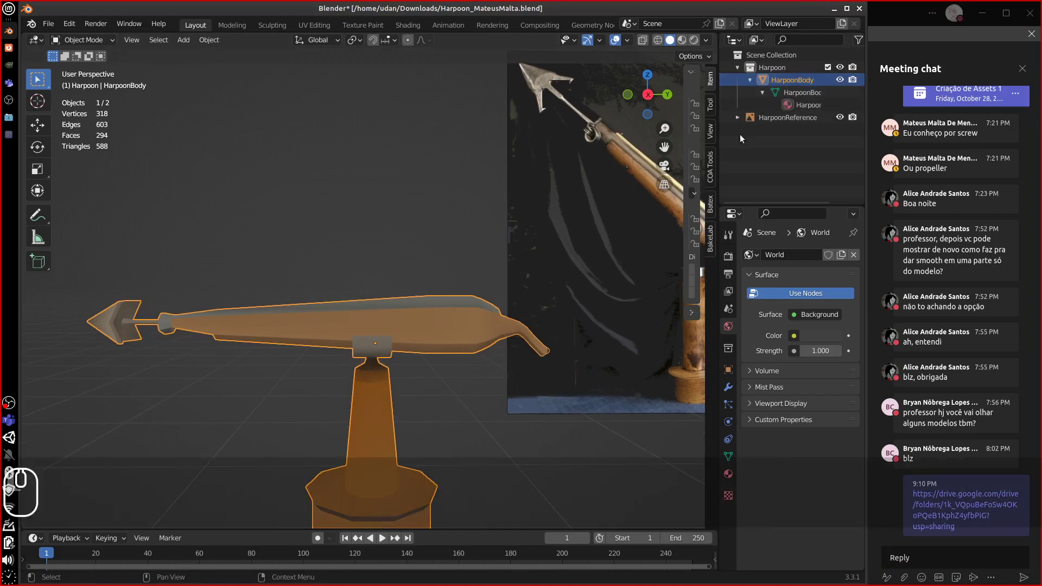
pyautogui.moveTo(719, 144); pyautogui.dragTo(668, 145)
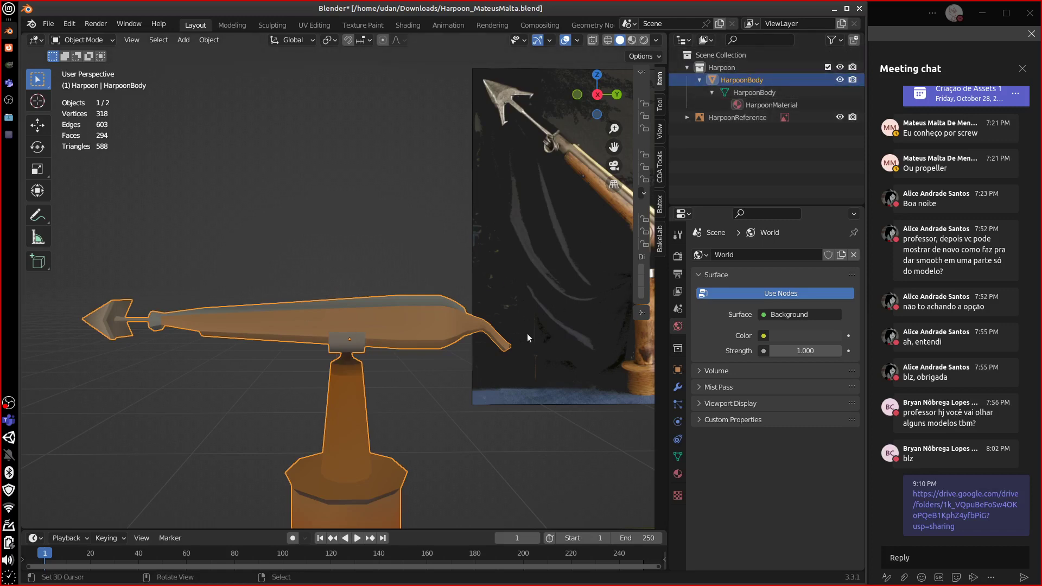
# - In Edit Mode, select a connected harpoon piece with Ctrl+L and merge its vertices by distance
pyautogui.moveTo(526, 334); pyautogui.dragTo(411, 341, button='middle')
pyautogui.press('Tab')
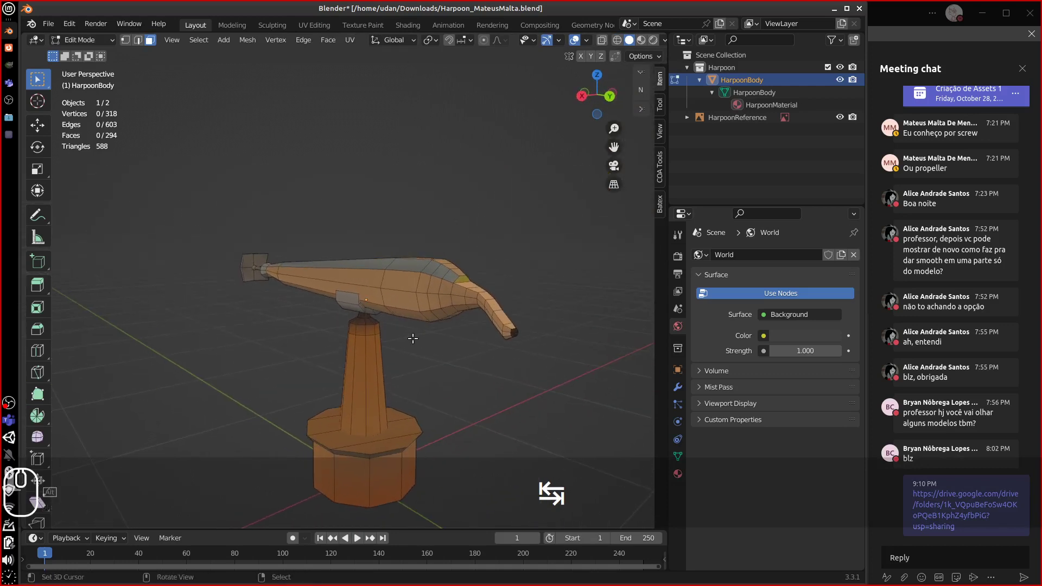
pyautogui.press('a')
pyautogui.click(429, 314)
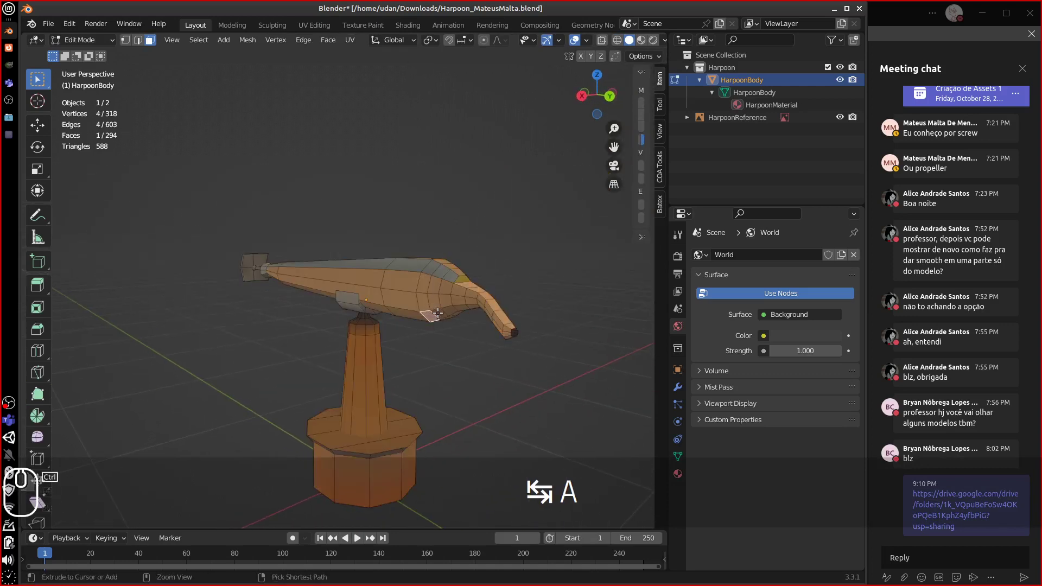
pyautogui.hotkey('ctrl', 'l')
pyautogui.moveTo(431, 311); pyautogui.dragTo(398, 188, button='middle')
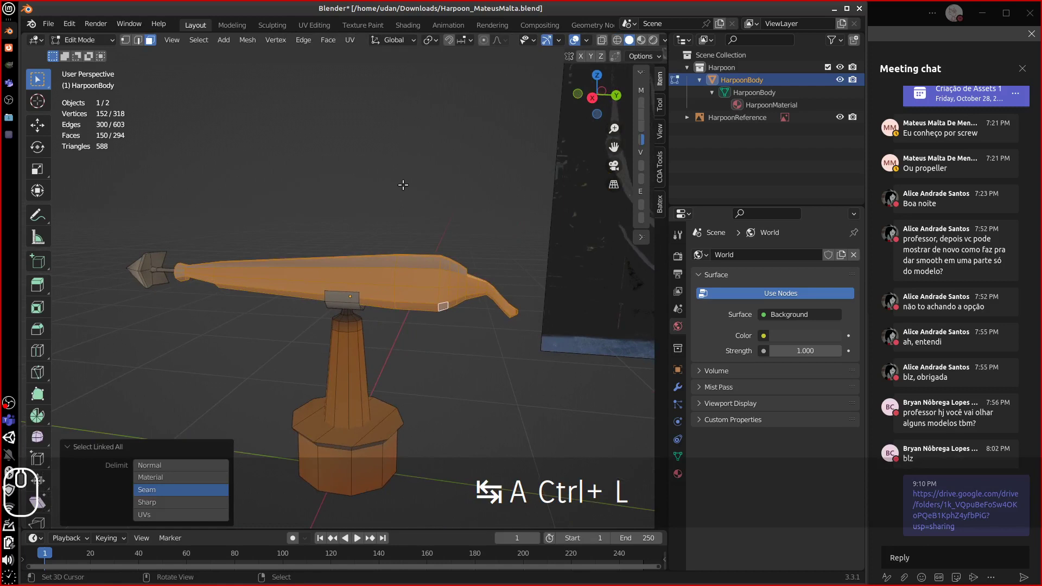
pyautogui.press('m')
pyautogui.click(367, 227)
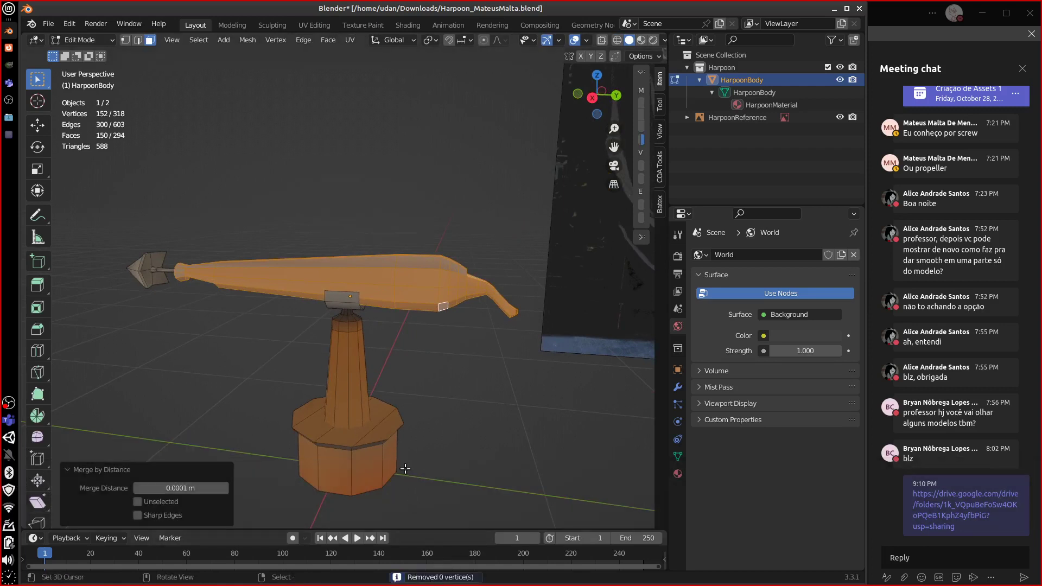
# - Turn on Face Orientation to check the pedestal's normals, then turn it off again
pyautogui.click(342, 402)
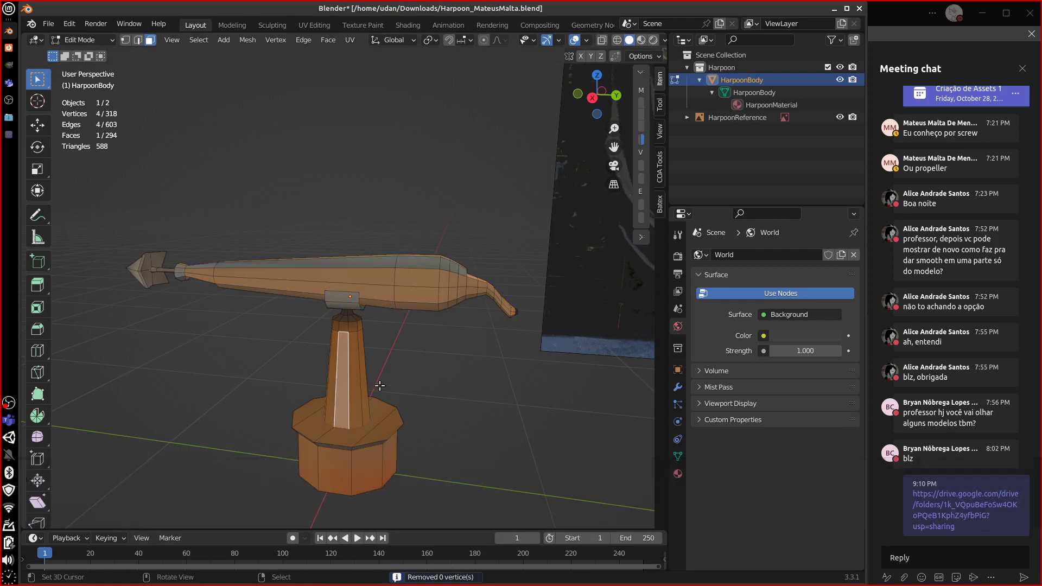
pyautogui.click(586, 40)
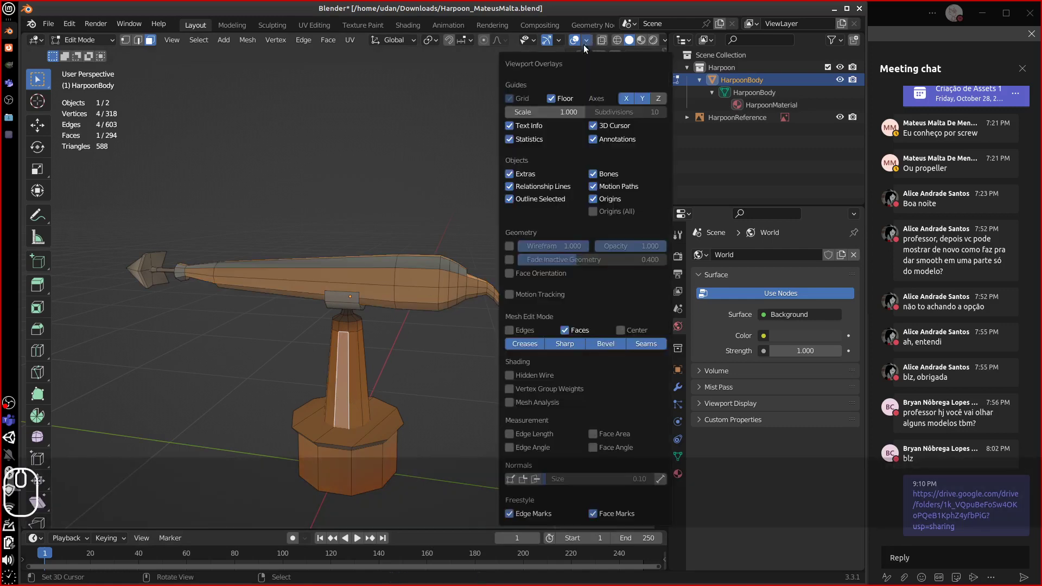
pyautogui.click(509, 273)
pyautogui.moveTo(293, 402); pyautogui.dragTo(375, 404, button='middle')
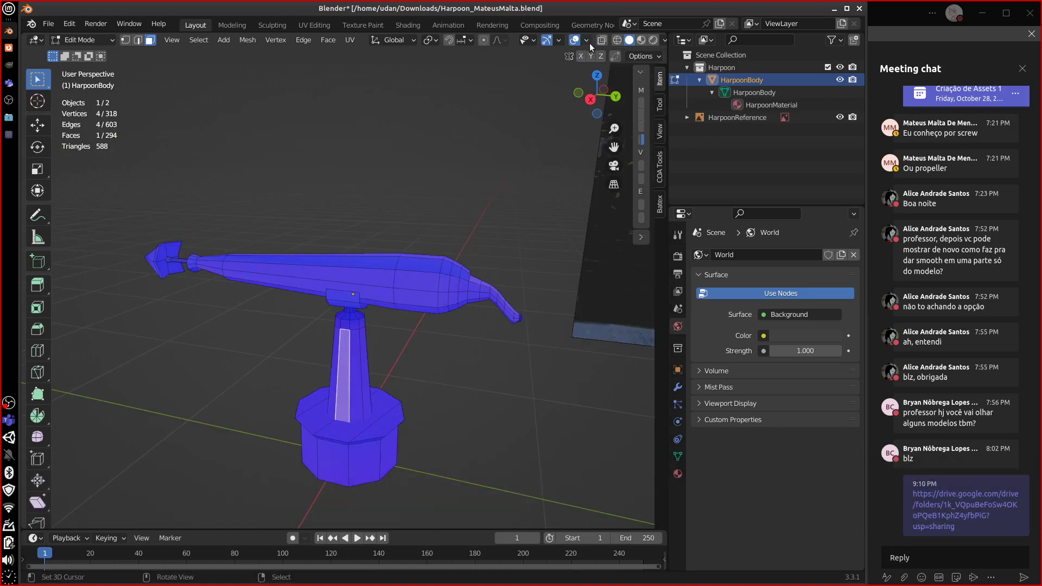
pyautogui.click(589, 42)
pyautogui.click(510, 273)
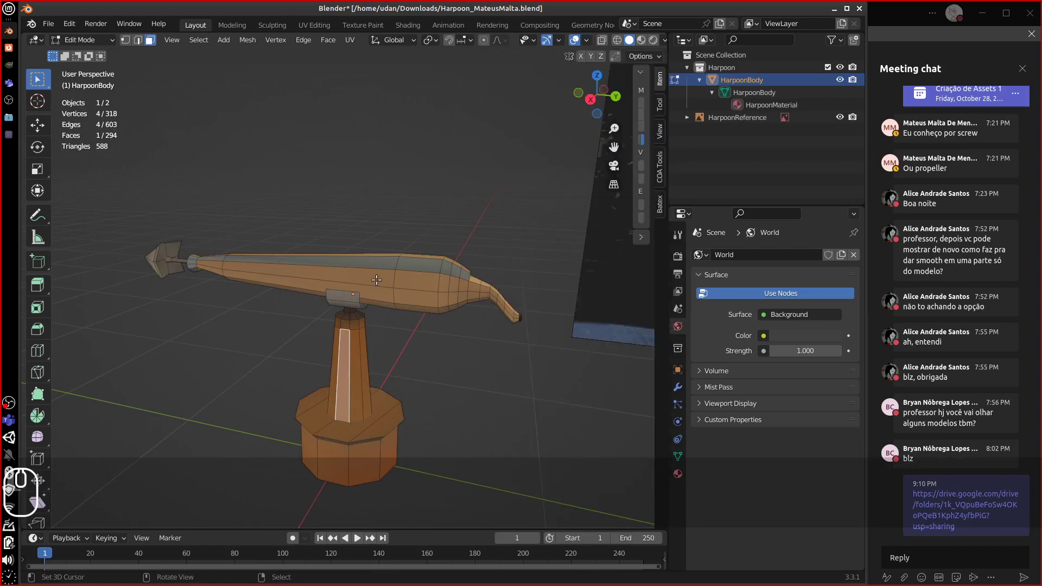
# - Select the connected harpoon body piece and start a move, then cancel it
pyautogui.click(382, 283)
pyautogui.hotkey('ctrl', 'l')
pyautogui.moveTo(381, 283); pyautogui.dragTo(408, 277, button='middle')
pyautogui.press('g')
pyautogui.press('Escape')
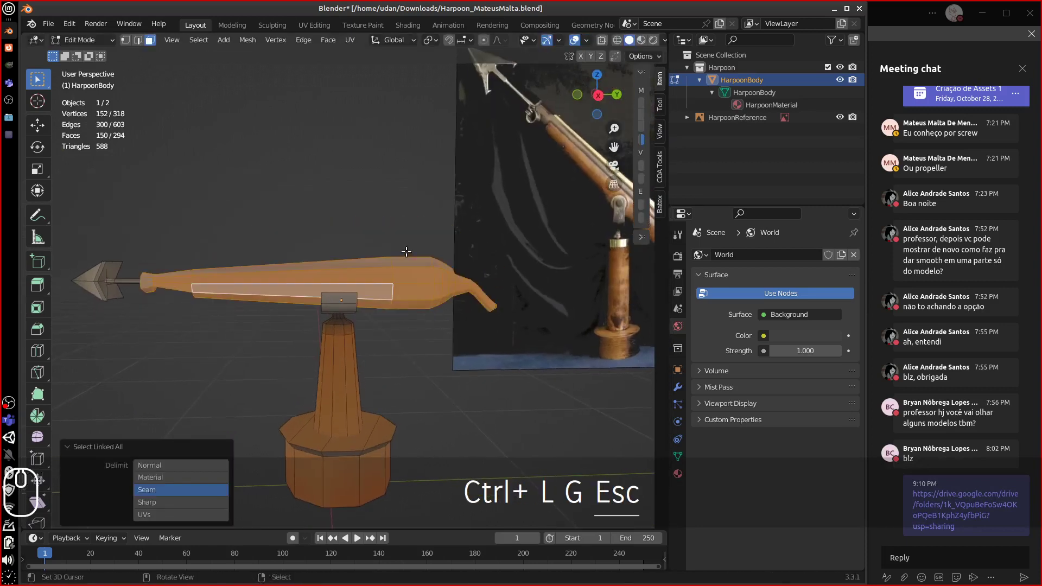
# - Pull the connected pillar piece aside to check it, undo the move, and return to Object Mode
pyautogui.click(366, 369)
pyautogui.click(348, 374)
pyautogui.hotkey('ctrl', 'l')
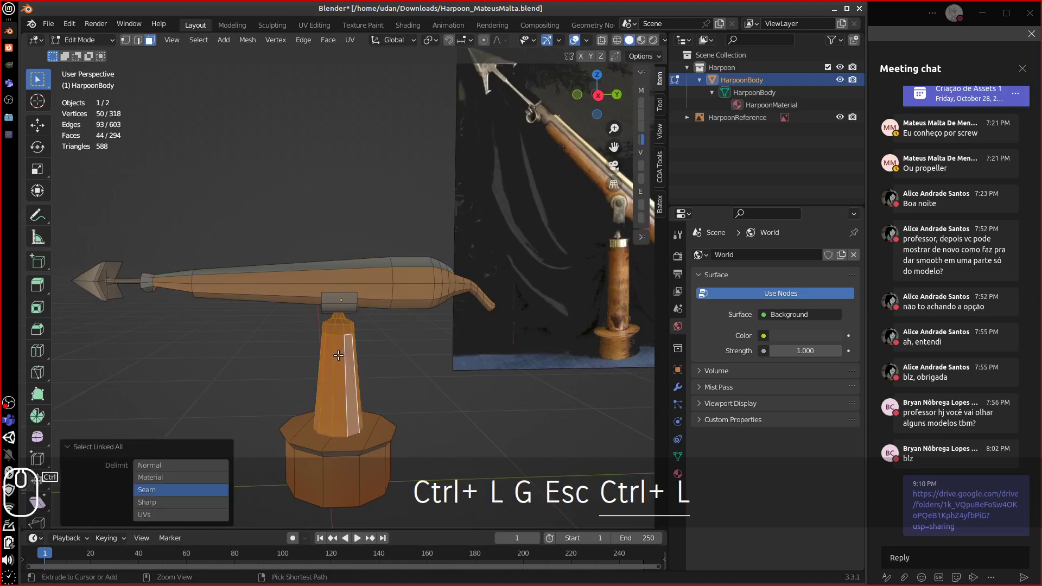
pyautogui.moveTo(350, 376); pyautogui.dragTo(355, 381, button='middle')
pyautogui.press('g')
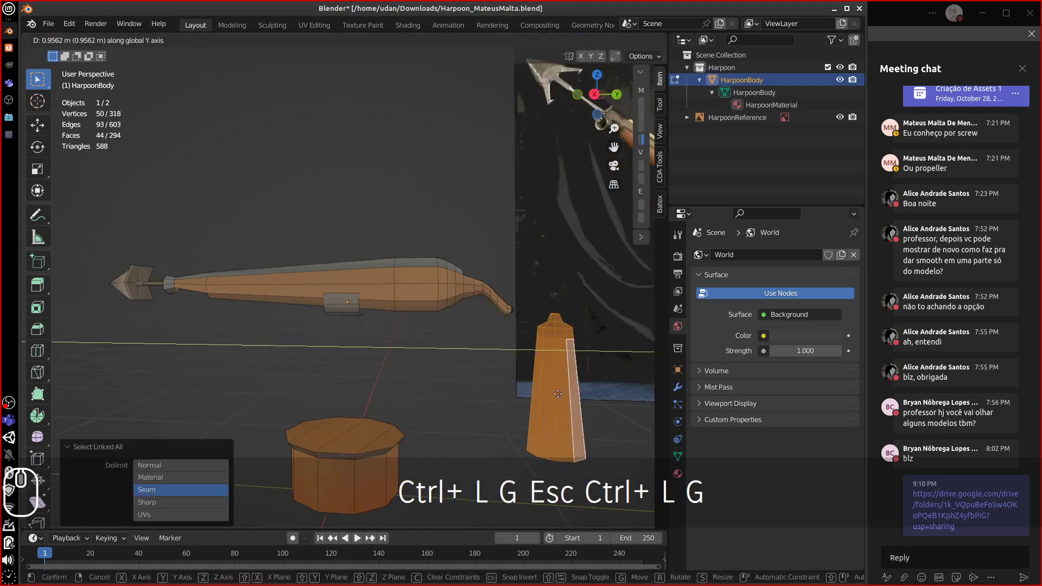
pyautogui.click(519, 380)
pyautogui.moveTo(519, 380); pyautogui.dragTo(369, 383, button='middle')
pyautogui.hotkey('ctrl', 'z')
pyautogui.hotkey('ctrl', 'z')
pyautogui.press('Tab')
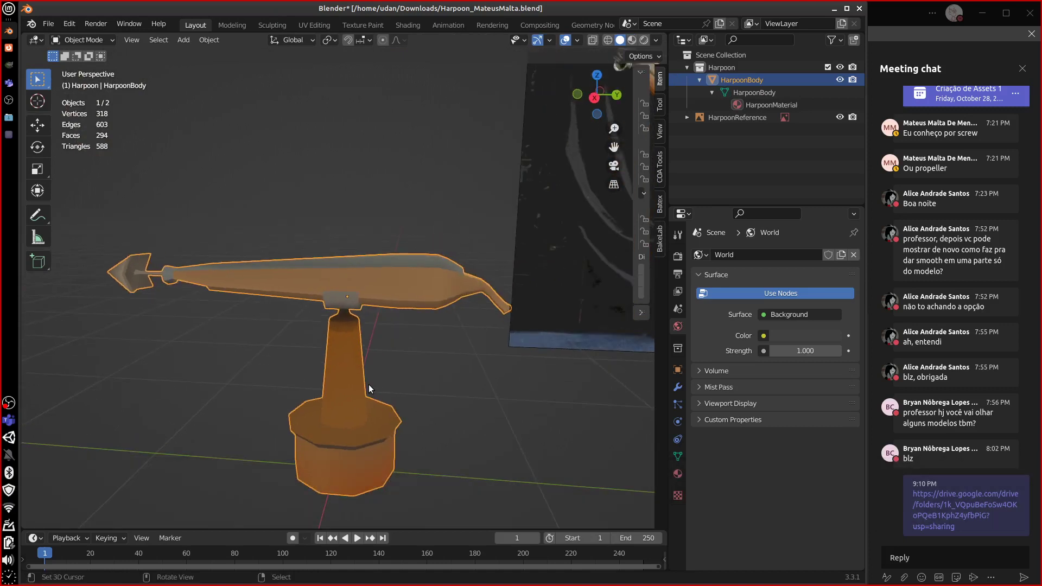
pyautogui.moveTo(471, 375); pyautogui.dragTo(426, 364, button='middle')
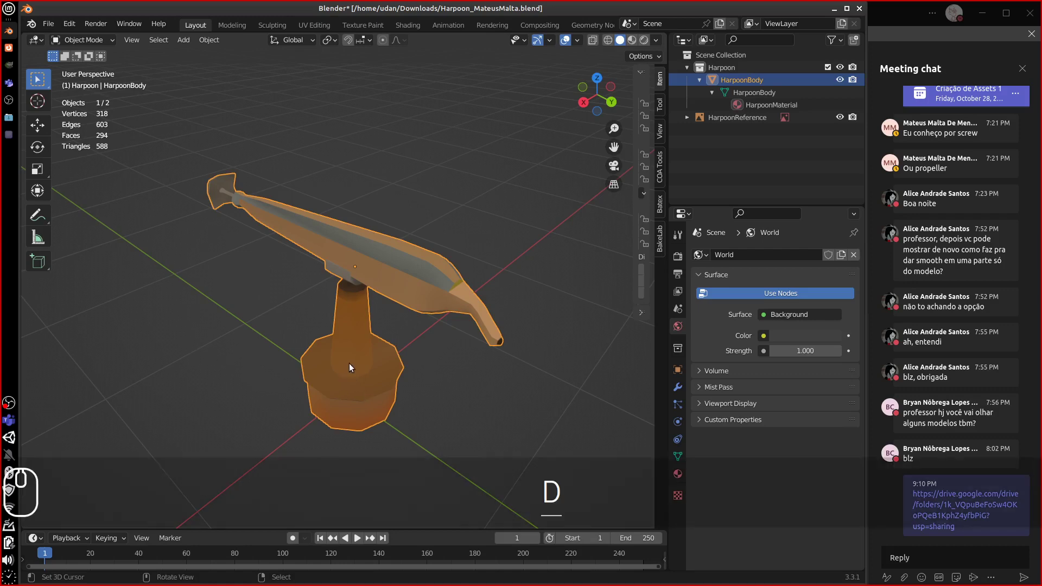
pyautogui.moveTo(350, 363)
pyautogui.mouseDown()
pyautogui.moveTo(367, 380)
pyautogui.moveTo(334, 365)
pyautogui.moveTo(308, 379)
pyautogui.mouseUp()
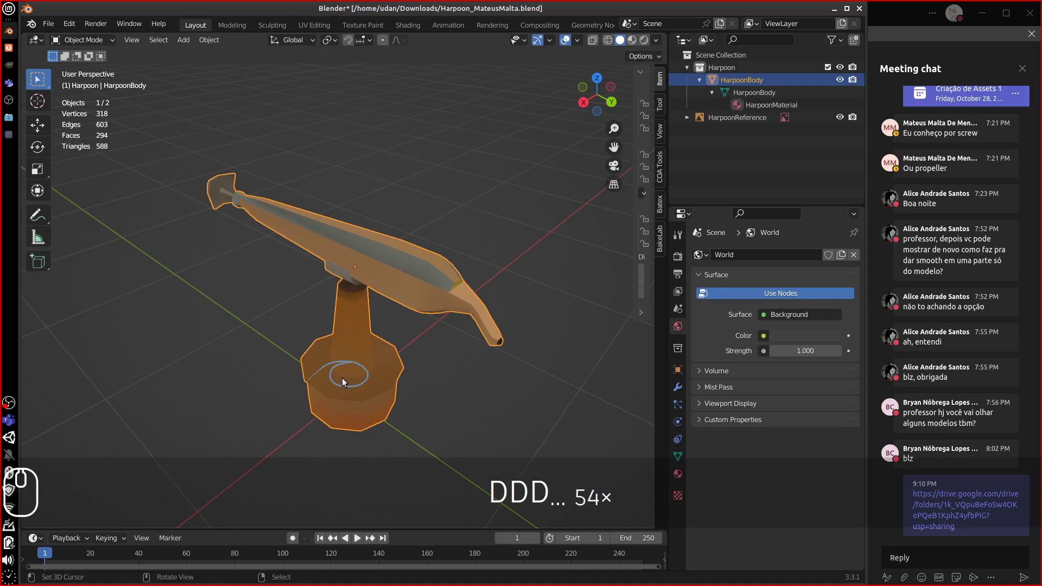
pyautogui.moveTo(325, 391); pyautogui.dragTo(347, 376)
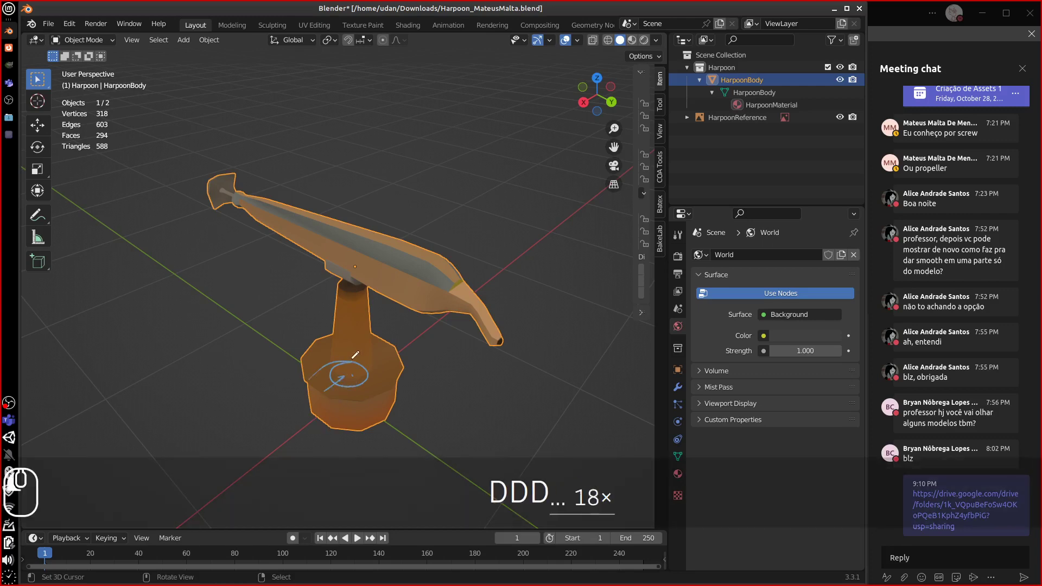
pyautogui.moveTo(349, 367)
pyautogui.mouseDown(button='right')
pyautogui.moveTo(307, 395)
pyautogui.moveTo(304, 354)
pyautogui.moveTo(354, 388)
pyautogui.mouseUp(button='right')
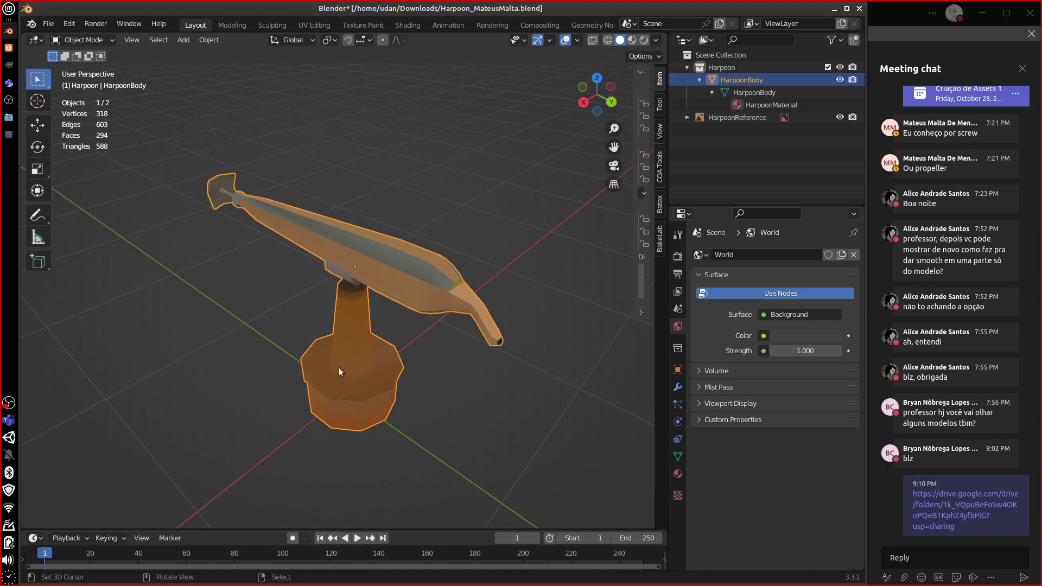
pyautogui.moveTo(318, 397); pyautogui.dragTo(335, 393)
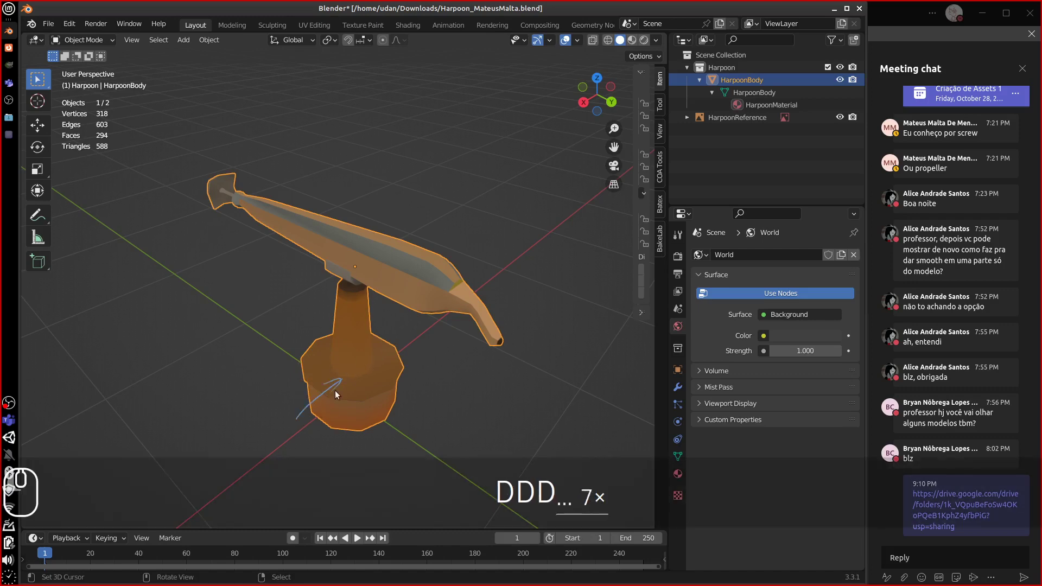
pyautogui.moveTo(335, 393); pyautogui.dragTo(296, 424, button='right')
pyautogui.moveTo(512, 257)
pyautogui.mouseDown()
pyautogui.moveTo(456, 283)
pyautogui.moveTo(480, 281)
pyautogui.moveTo(471, 279)
pyautogui.mouseUp()
pyautogui.moveTo(474, 276); pyautogui.dragTo(483, 259, button='right')
pyautogui.moveTo(483, 259)
pyautogui.mouseDown(button='middle')
pyautogui.moveTo(423, 268)
pyautogui.moveTo(413, 259)
pyautogui.moveTo(394, 270)
pyautogui.mouseUp(button='middle')
pyautogui.press('=')
pyautogui.press('=')
pyautogui.press('=')
pyautogui.press('=')
pyautogui.press('=')
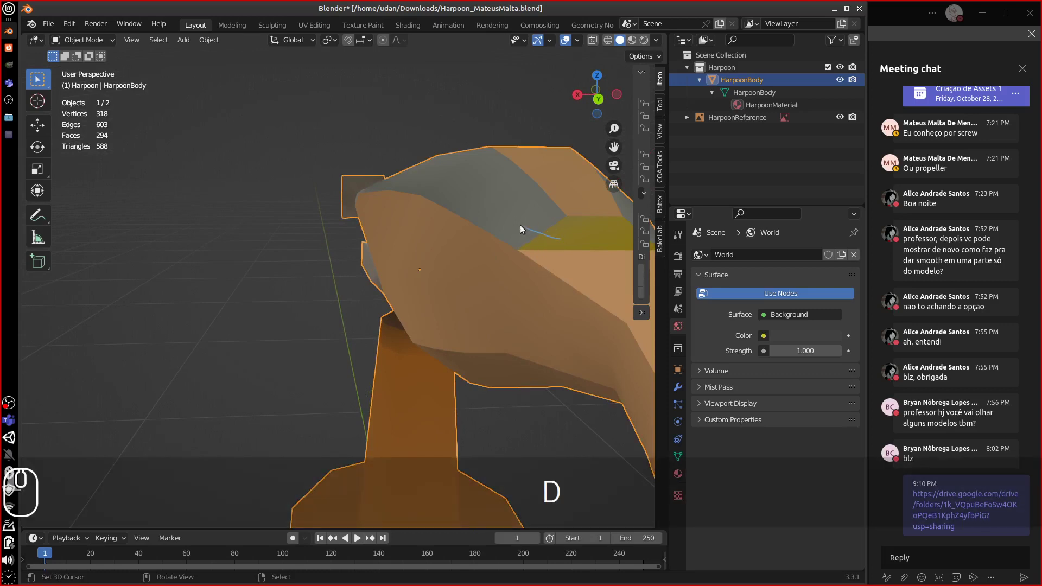
pyautogui.moveTo(520, 225)
pyautogui.mouseDown()
pyautogui.moveTo(565, 235)
pyautogui.moveTo(510, 230)
pyautogui.mouseUp()
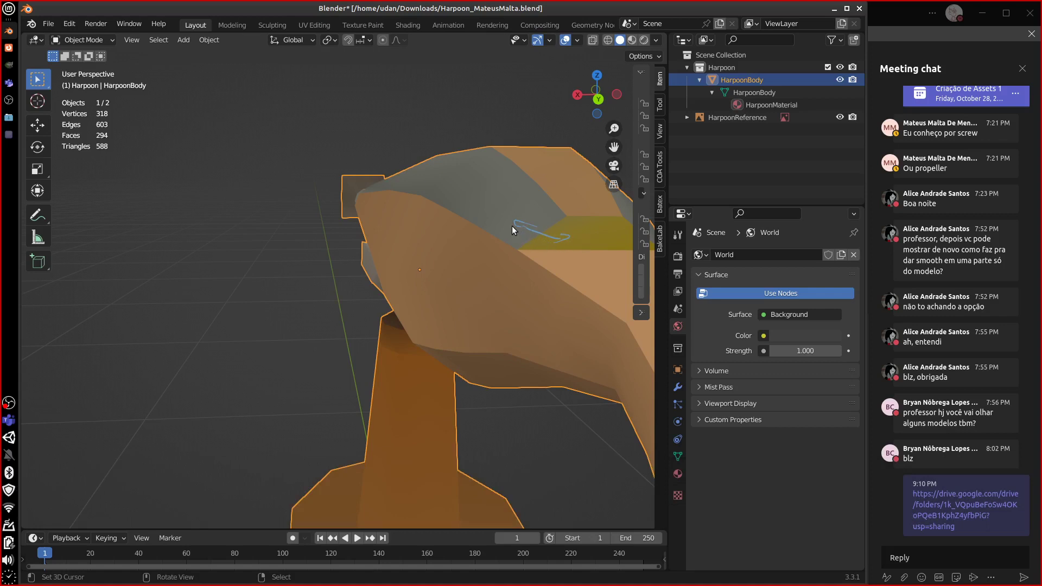
pyautogui.moveTo(512, 224); pyautogui.dragTo(566, 236, button='right')
pyautogui.moveTo(554, 243); pyautogui.dragTo(570, 259, button='middle')
pyautogui.scroll(-3, 559, 256)
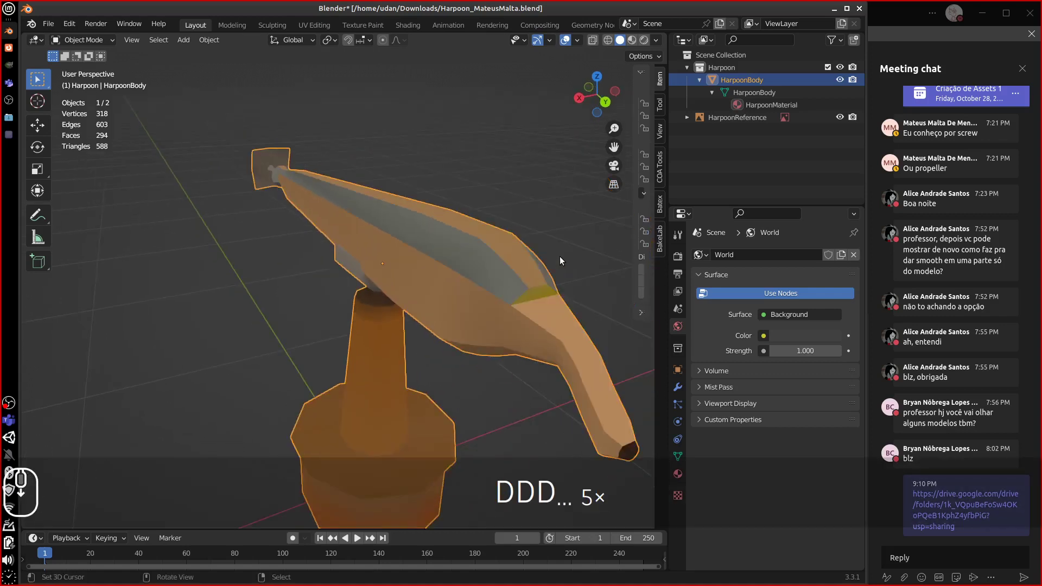
pyautogui.scroll(-3, 559, 260)
pyautogui.moveTo(429, 298)
pyautogui.mouseDown(button='middle')
pyautogui.moveTo(449, 287)
pyautogui.moveTo(443, 294)
pyautogui.mouseUp(button='middle')
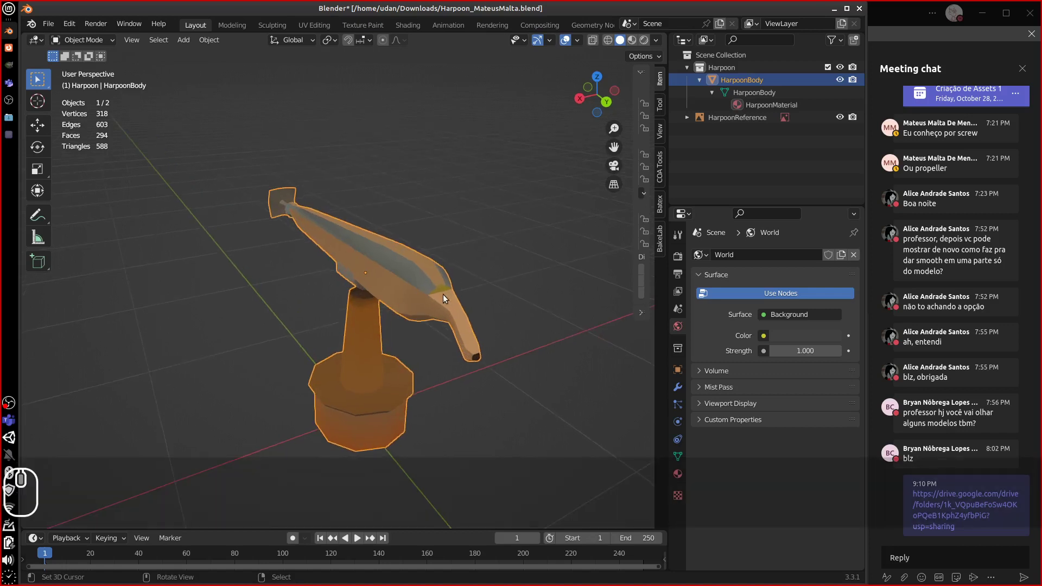
pyautogui.press('d')
pyautogui.moveTo(445, 288); pyautogui.dragTo(522, 268)
pyautogui.moveTo(522, 278); pyautogui.dragTo(519, 280)
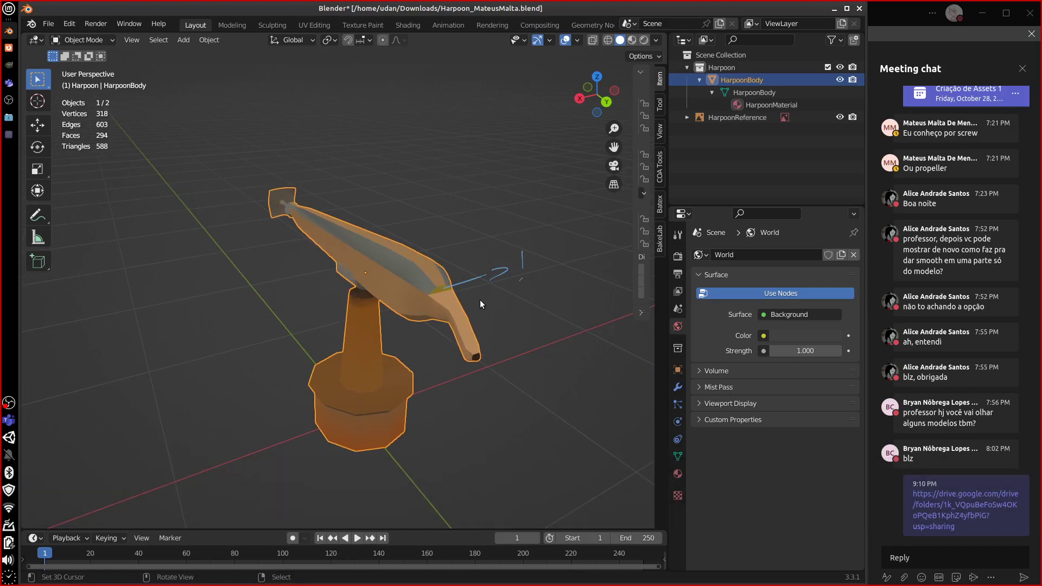
pyautogui.press('d')
pyautogui.moveTo(500, 304)
pyautogui.mouseDown(button='right')
pyautogui.moveTo(549, 263)
pyautogui.moveTo(476, 266)
pyautogui.mouseUp(button='right')
pyautogui.moveTo(462, 282); pyautogui.dragTo(370, 360, button='middle')
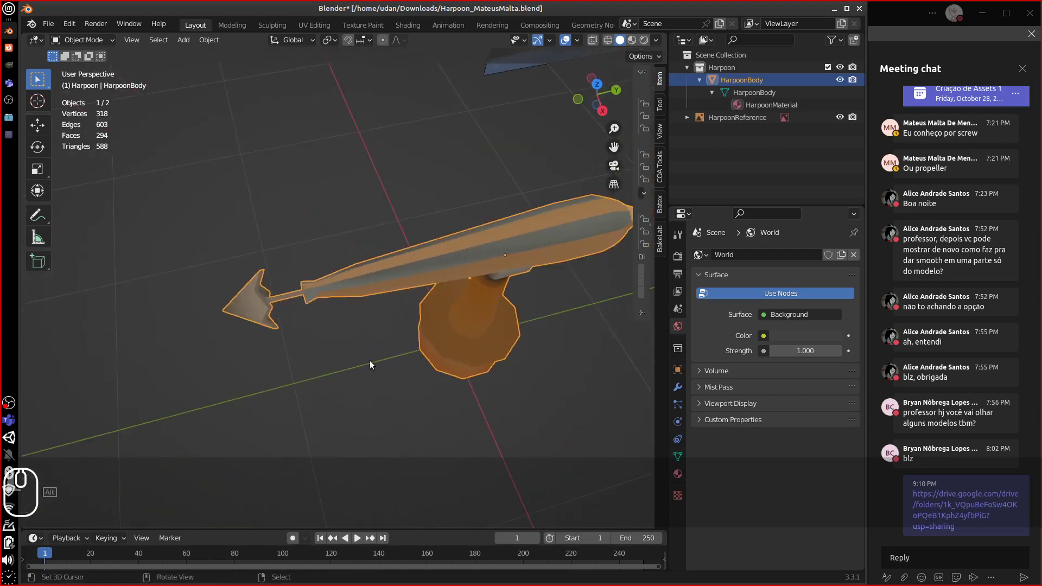
pyautogui.scroll(-3, 368, 357)
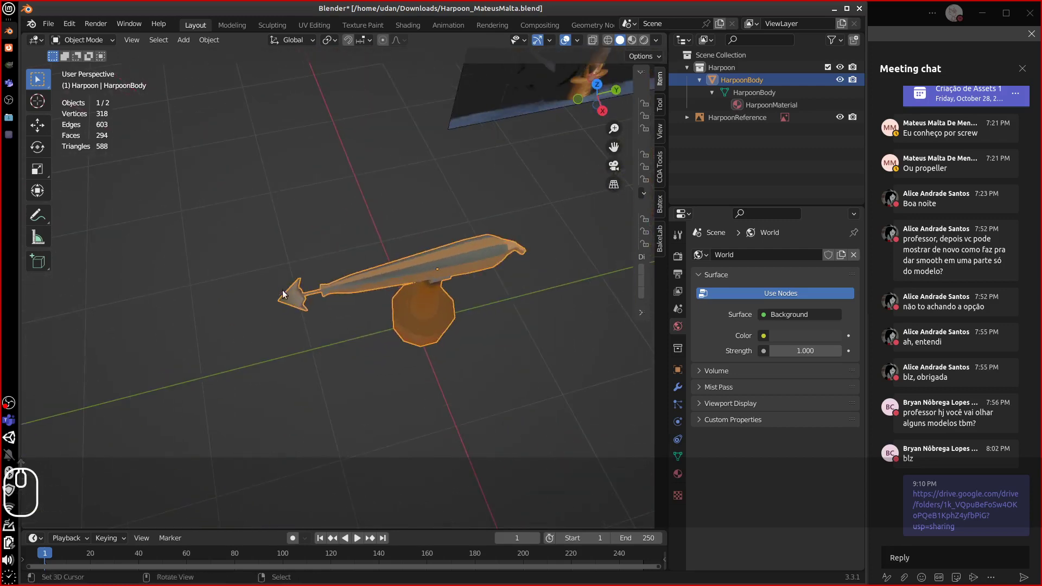
pyautogui.moveTo(291, 300); pyautogui.dragTo(505, 249)
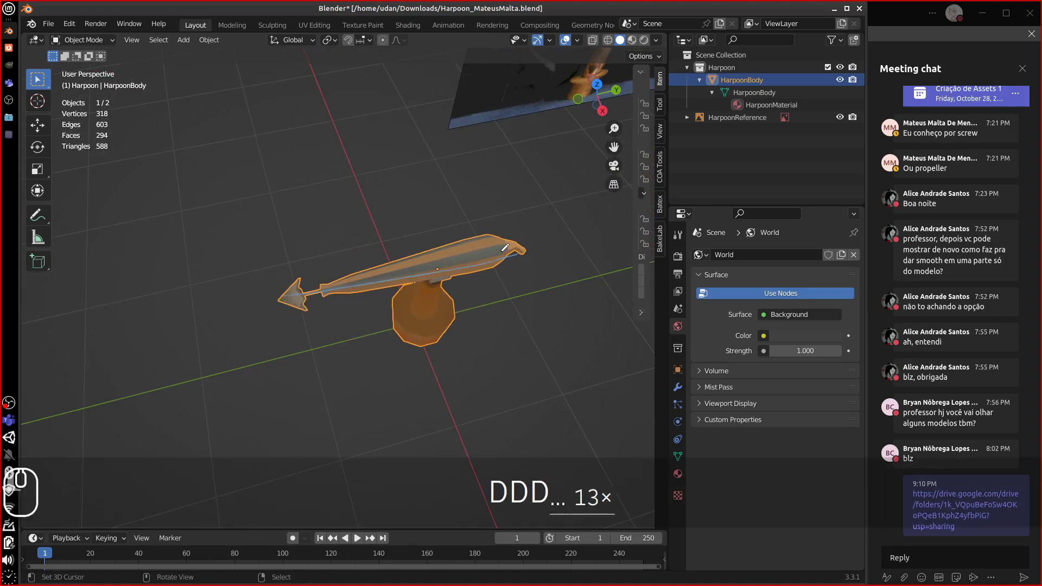
pyautogui.moveTo(281, 296); pyautogui.dragTo(283, 300)
pyautogui.moveTo(274, 311); pyautogui.dragTo(502, 257, button='right')
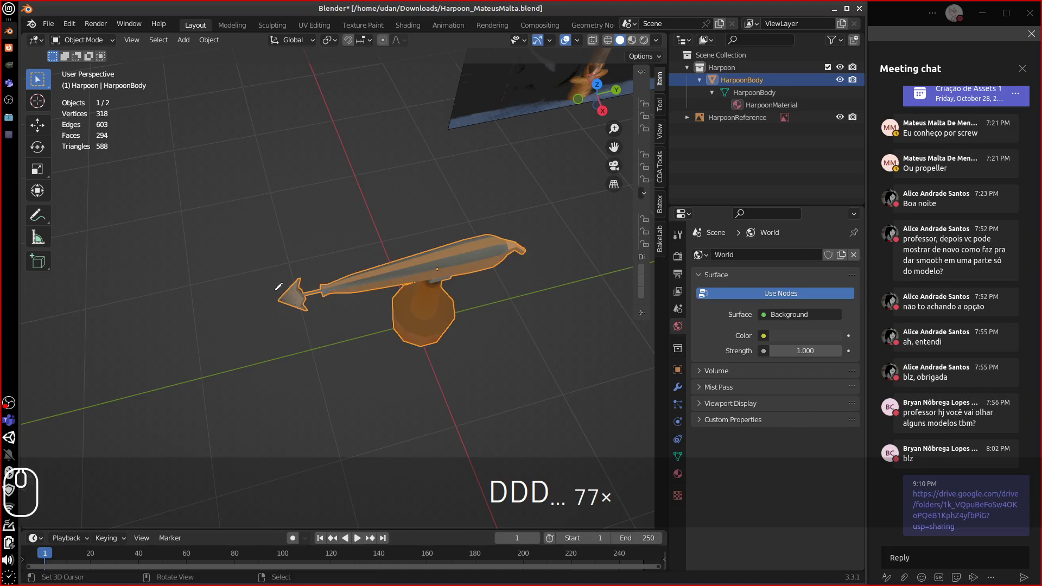
pyautogui.moveTo(279, 286)
pyautogui.mouseDown()
pyautogui.moveTo(281, 303)
pyautogui.moveTo(536, 237)
pyautogui.mouseUp()
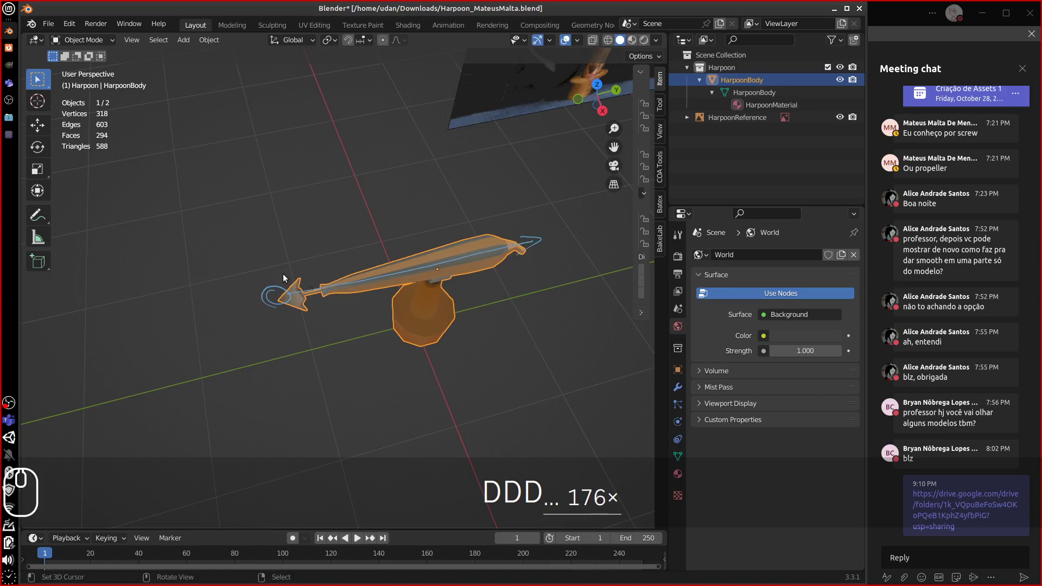
pyautogui.moveTo(274, 278)
pyautogui.mouseDown()
pyautogui.moveTo(293, 304)
pyautogui.moveTo(383, 269)
pyautogui.moveTo(429, 293)
pyautogui.mouseUp()
pyautogui.moveTo(425, 252); pyautogui.dragTo(335, 261)
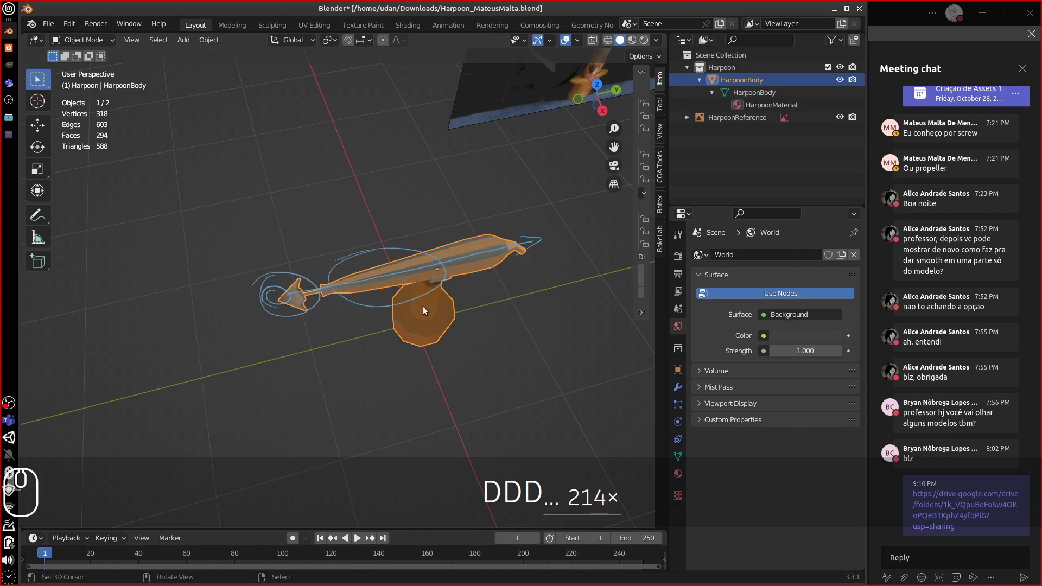
pyautogui.moveTo(509, 230)
pyautogui.mouseDown()
pyautogui.moveTo(495, 267)
pyautogui.moveTo(496, 228)
pyautogui.mouseUp()
pyautogui.moveTo(546, 239)
pyautogui.mouseDown(button='right')
pyautogui.moveTo(416, 251)
pyautogui.moveTo(293, 282)
pyautogui.moveTo(543, 261)
pyautogui.moveTo(513, 224)
pyautogui.mouseUp(button='right')
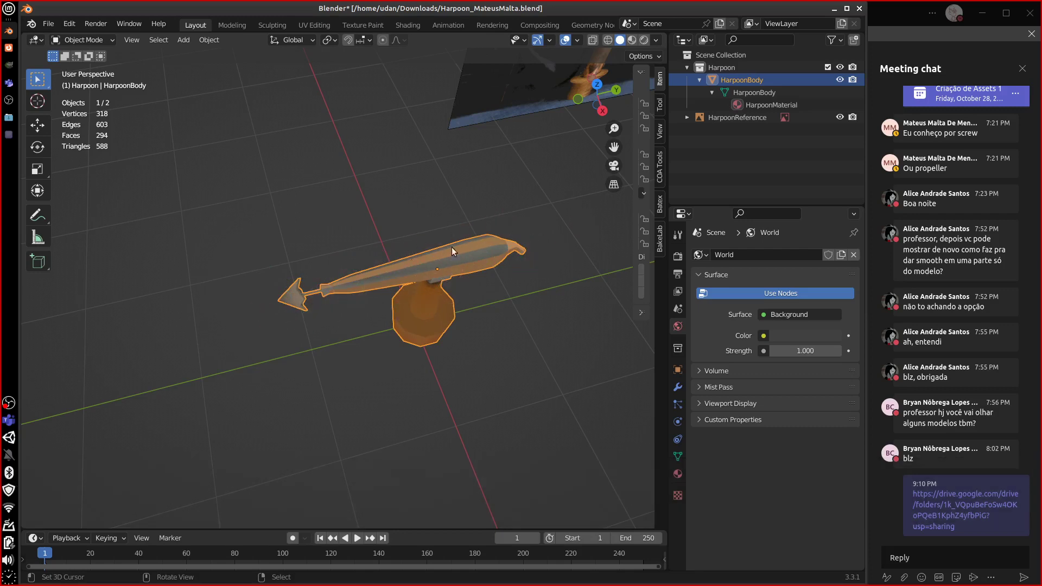
pyautogui.moveTo(522, 243)
pyautogui.mouseDown()
pyautogui.moveTo(274, 291)
pyautogui.moveTo(288, 293)
pyautogui.mouseUp()
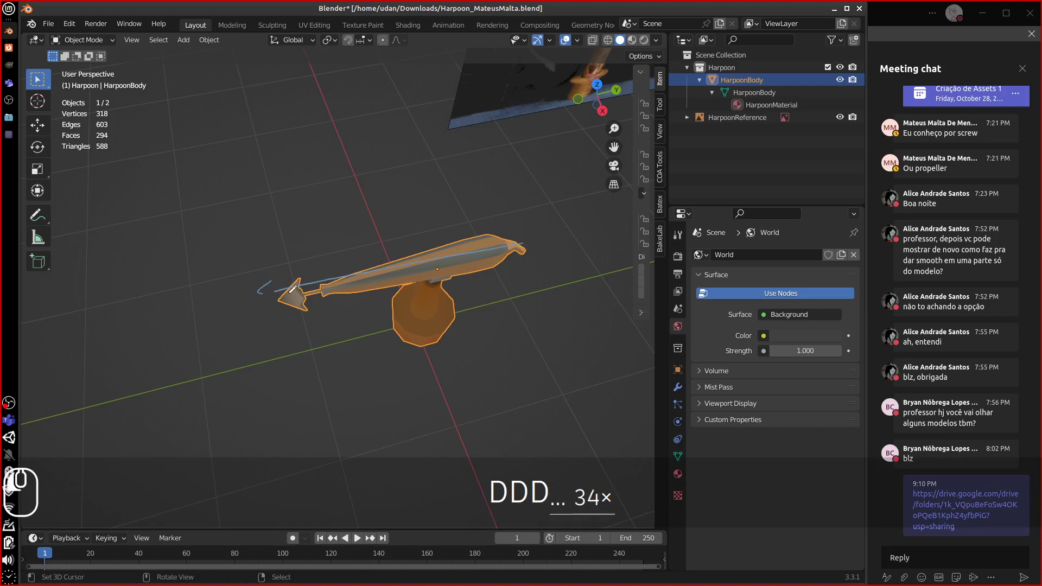
pyautogui.moveTo(512, 231)
pyautogui.mouseDown()
pyautogui.moveTo(523, 255)
pyautogui.moveTo(478, 255)
pyautogui.mouseUp()
pyautogui.moveTo(396, 269)
pyautogui.mouseDown(button='right')
pyautogui.moveTo(263, 302)
pyautogui.moveTo(518, 244)
pyautogui.moveTo(519, 234)
pyautogui.mouseUp(button='right')
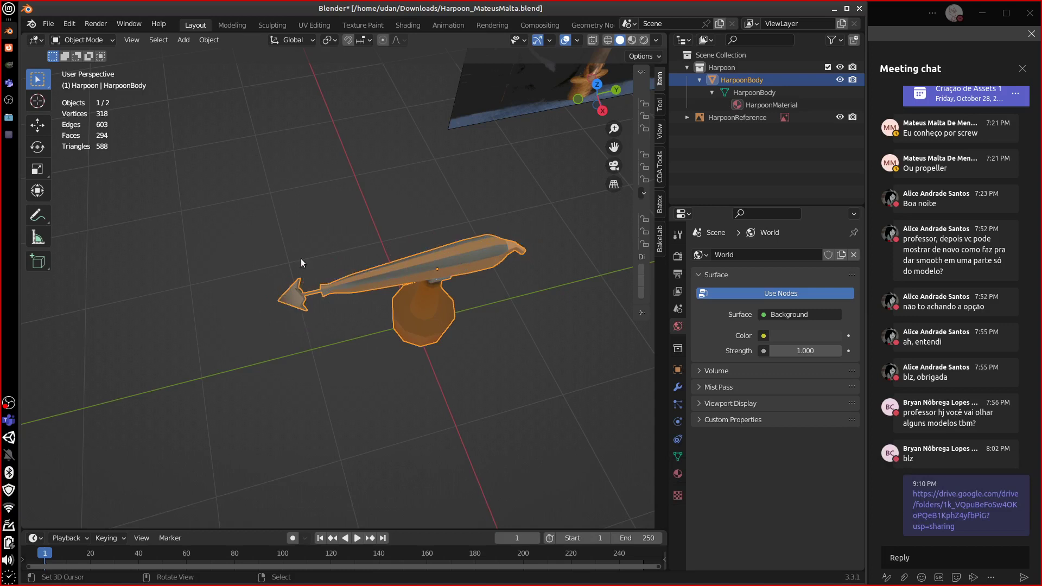
pyautogui.moveTo(287, 298)
pyautogui.mouseDown()
pyautogui.moveTo(272, 305)
pyautogui.moveTo(290, 298)
pyautogui.mouseUp()
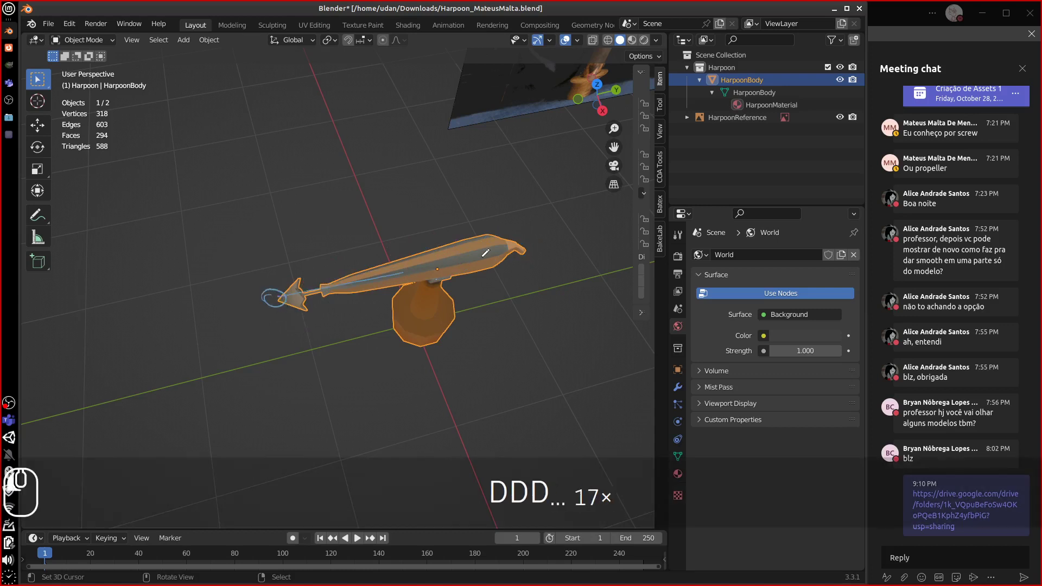
pyautogui.moveTo(402, 274); pyautogui.dragTo(490, 249)
pyautogui.moveTo(265, 296)
pyautogui.mouseDown(button='right')
pyautogui.moveTo(525, 248)
pyautogui.moveTo(525, 234)
pyautogui.mouseUp(button='right')
pyautogui.moveTo(508, 238)
pyautogui.mouseDown()
pyautogui.moveTo(492, 253)
pyautogui.moveTo(293, 294)
pyautogui.mouseUp()
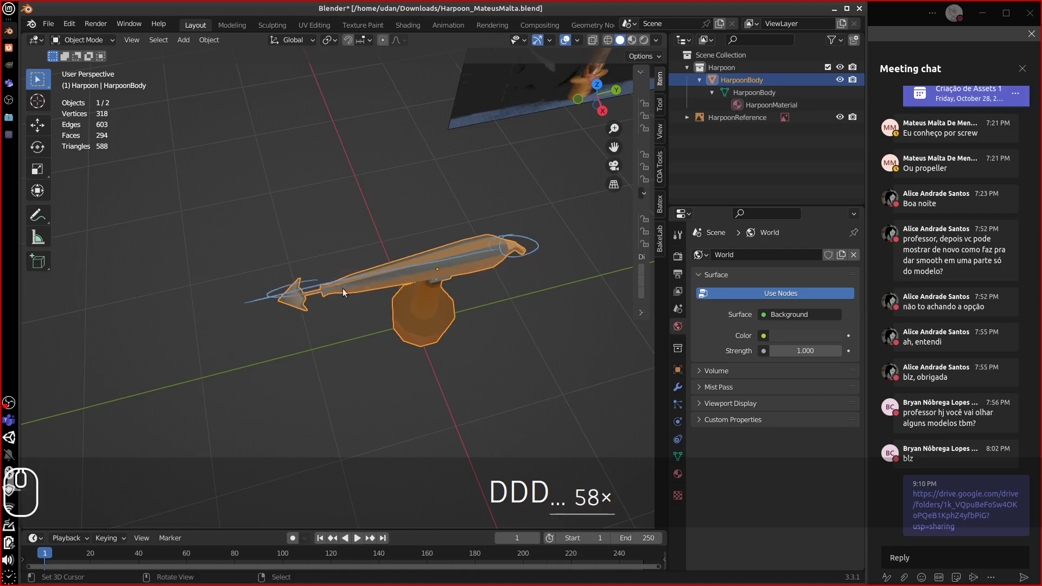
pyautogui.moveTo(540, 204)
pyautogui.mouseDown()
pyautogui.moveTo(217, 265)
pyautogui.moveTo(296, 256)
pyautogui.mouseUp()
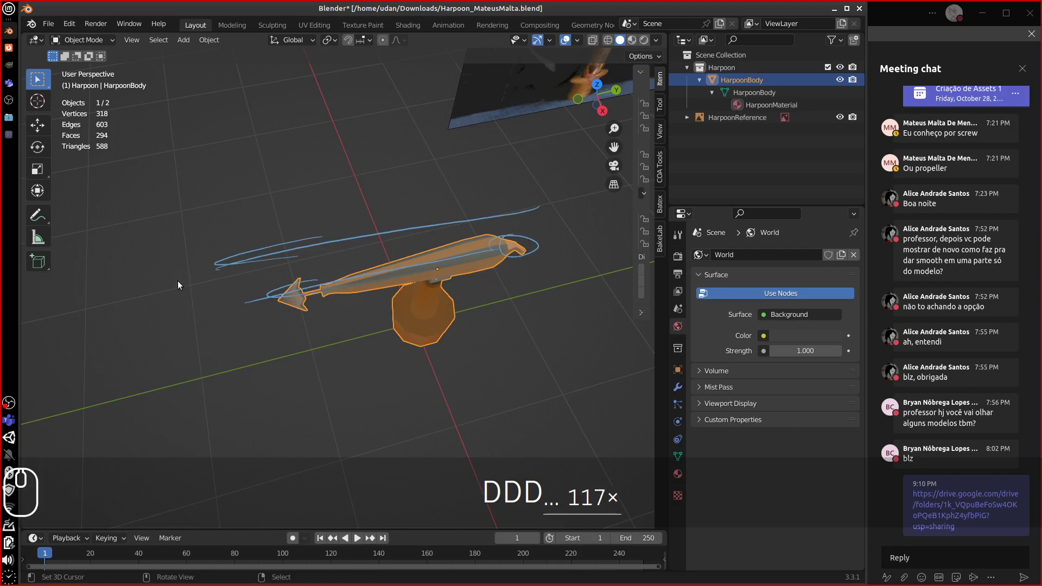
pyautogui.moveTo(188, 264)
pyautogui.mouseDown(button='right')
pyautogui.moveTo(412, 236)
pyautogui.moveTo(221, 315)
pyautogui.moveTo(405, 281)
pyautogui.moveTo(256, 298)
pyautogui.moveTo(253, 286)
pyautogui.mouseUp(button='right')
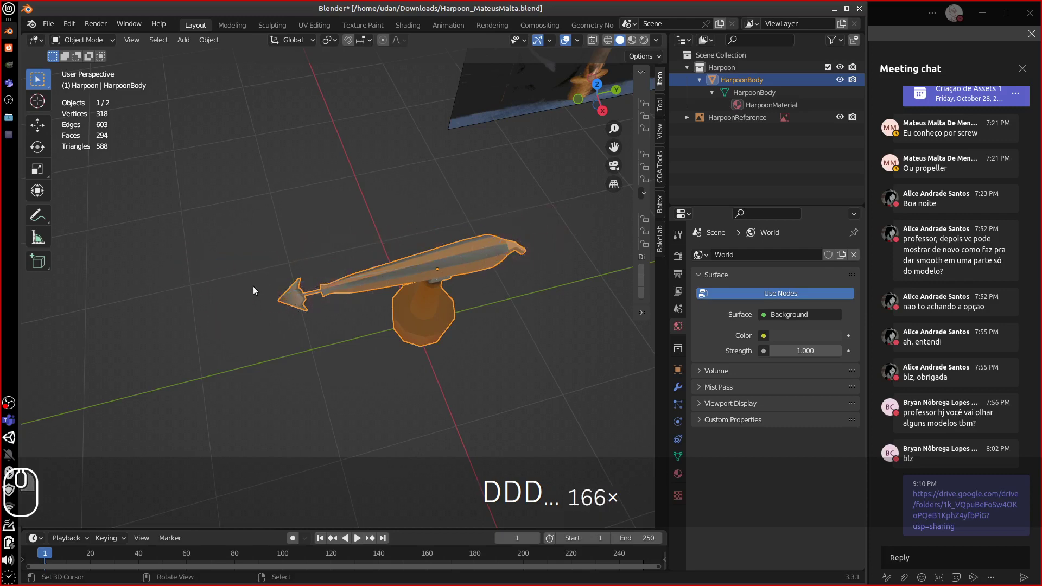
pyautogui.press('=')
pyautogui.press('=')
pyautogui.press('=')
pyautogui.press('=')
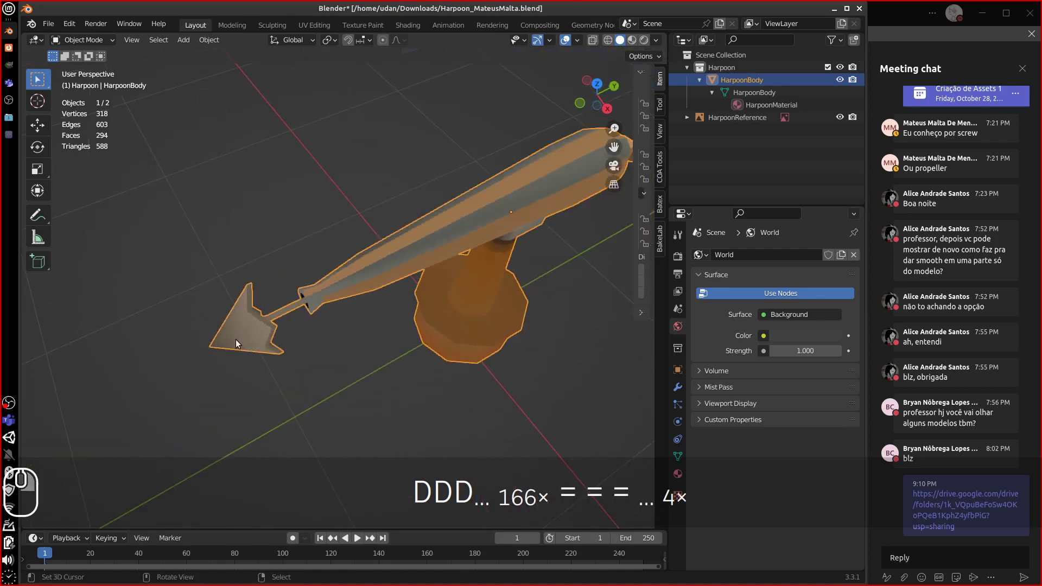
# - Enter Edit Mode in vertex select, pick the arrow-tip vertex, then switch HarpoonBody to Vertex Paint
pyautogui.press('Tab')
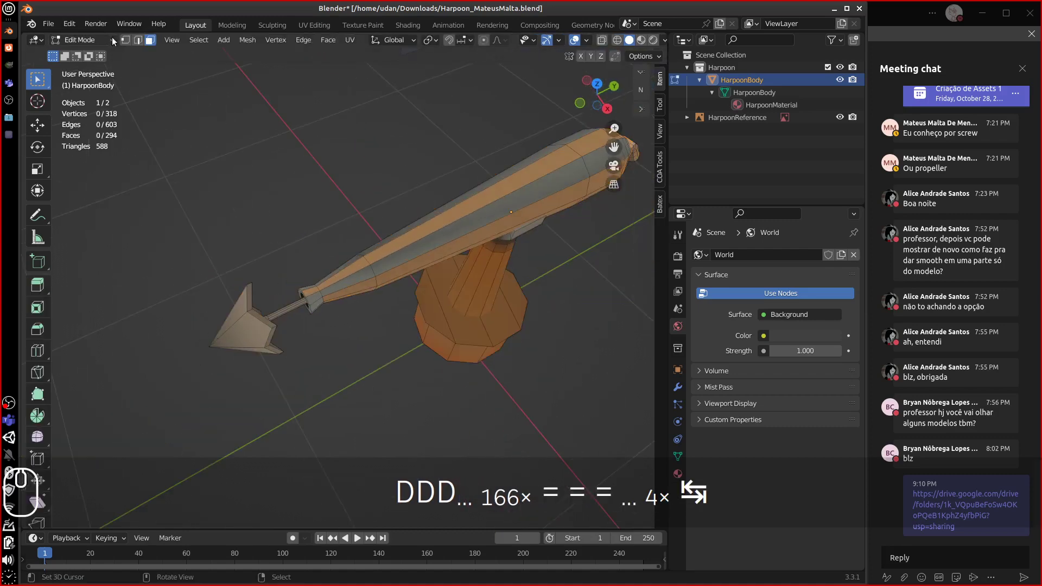
pyautogui.click(125, 40)
pyautogui.rightClick(211, 348)
pyautogui.moveTo(211, 348)
pyautogui.mouseDown(button='middle')
pyautogui.moveTo(274, 302)
pyautogui.moveTo(320, 299)
pyautogui.mouseUp(button='middle')
pyautogui.click(98, 40)
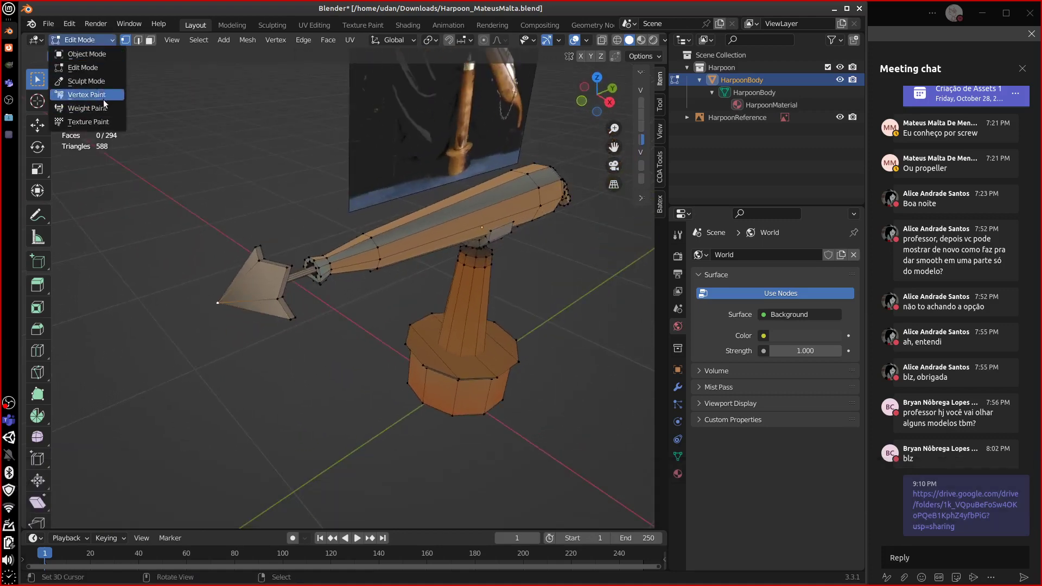
pyautogui.click(103, 99)
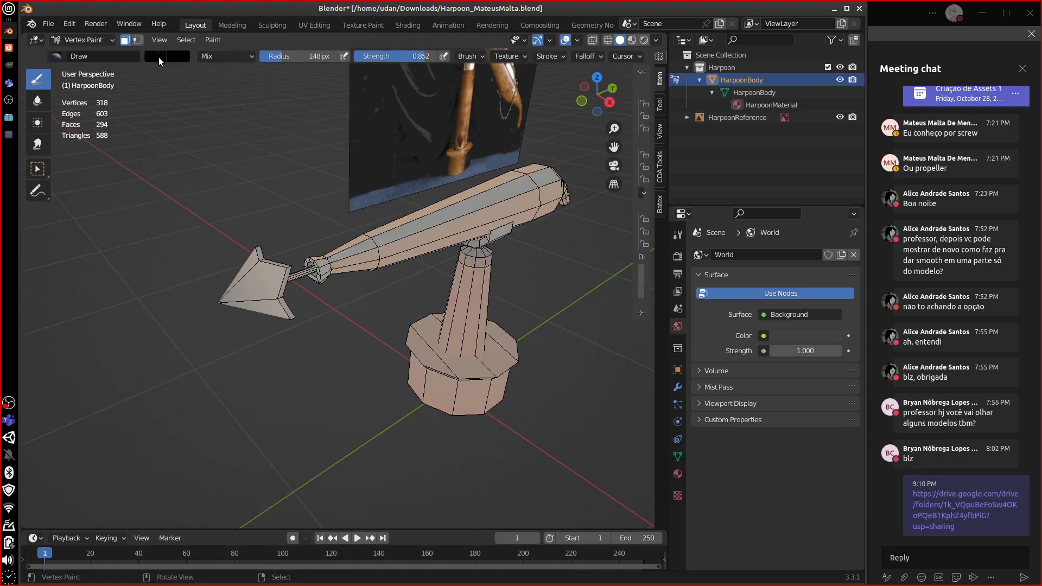
# - Sample the arrowhead's tan as a slightly brighter brush colour and enable selected-vertex painting
pyautogui.keyDown('shift'); pyautogui.click(269, 277); pyautogui.keyUp('shift')
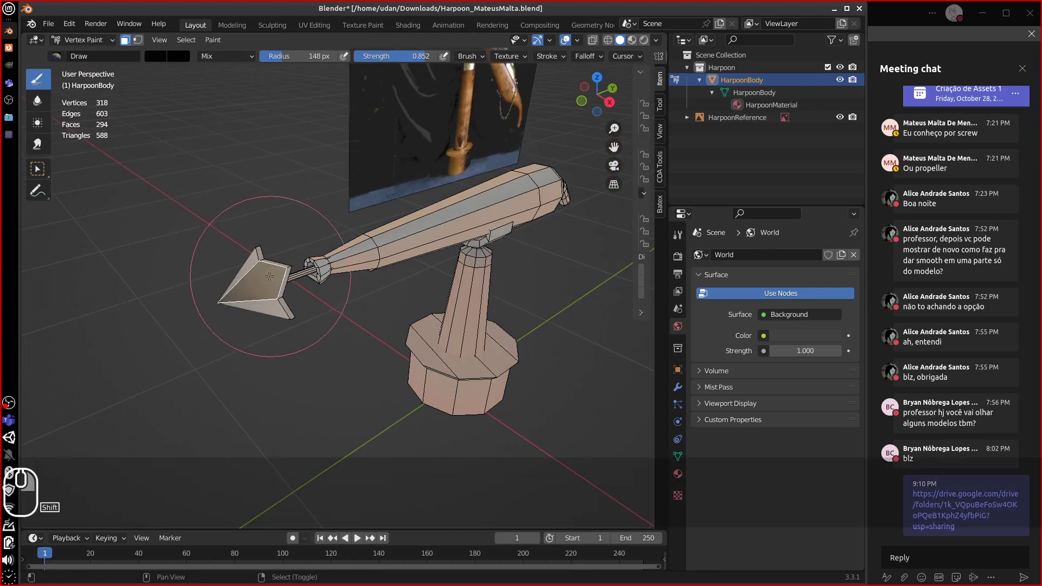
pyautogui.click(152, 56)
pyautogui.click(247, 193)
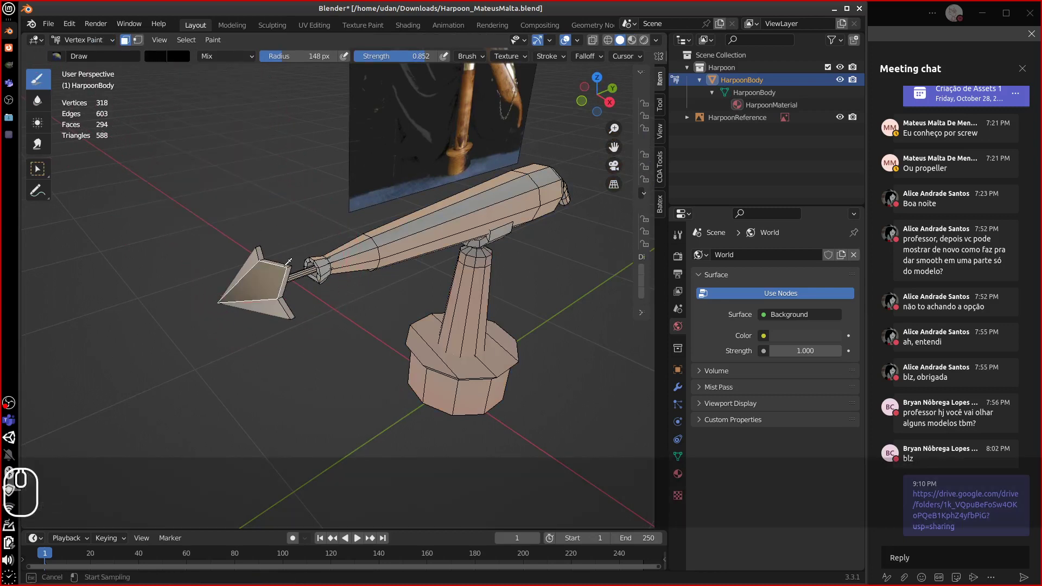
pyautogui.click(287, 267)
pyautogui.click(160, 57)
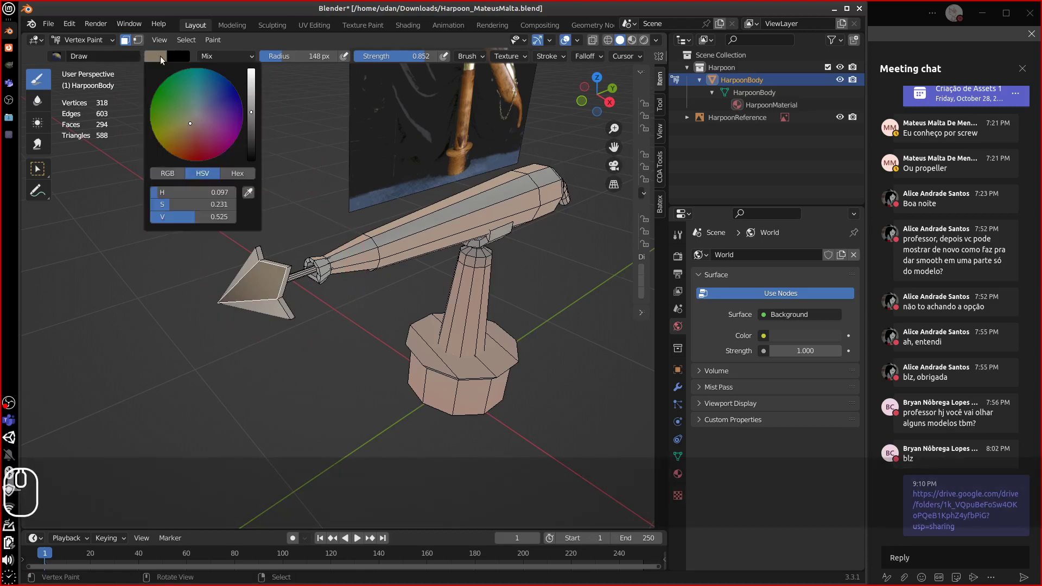
pyautogui.moveTo(250, 99); pyautogui.dragTo(250, 88)
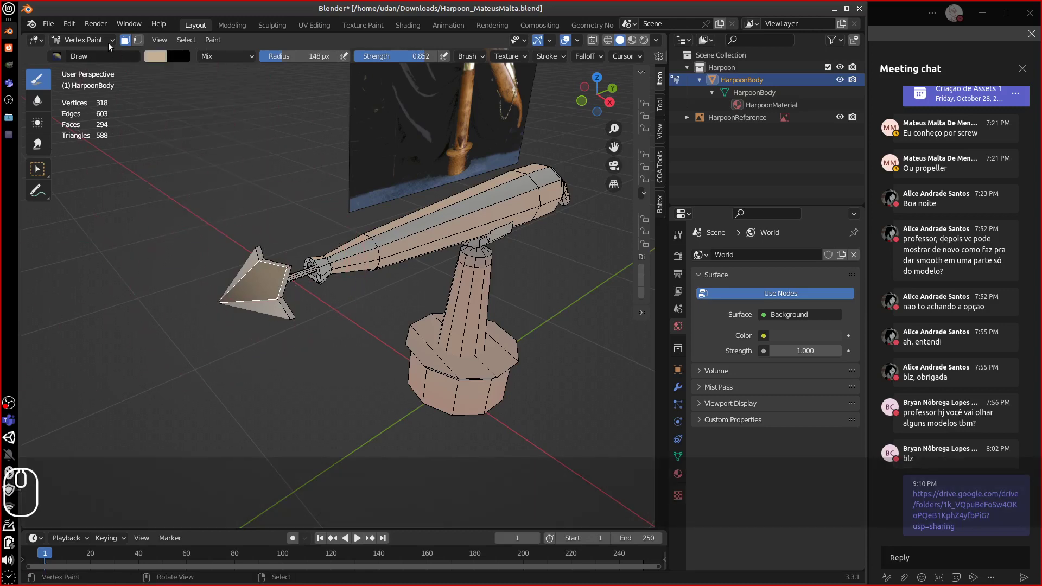
pyautogui.click(138, 40)
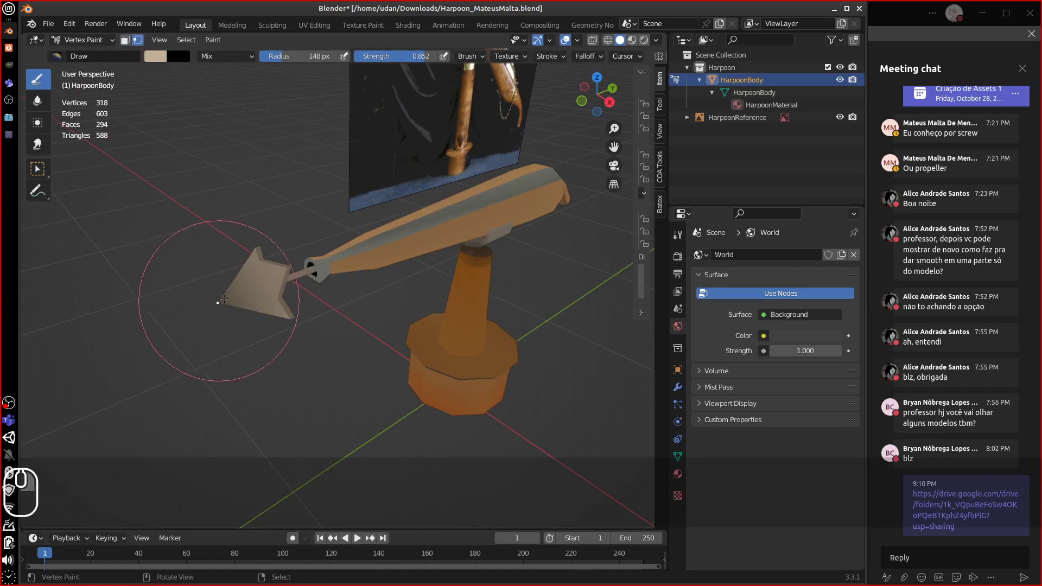
# - Select an edge loop on the harpoon body in Edit Mode, then return to Vertex Paint
pyautogui.moveTo(214, 305)
pyautogui.mouseDown(button='middle')
pyautogui.moveTo(213, 329)
pyautogui.moveTo(235, 327)
pyautogui.mouseUp(button='middle')
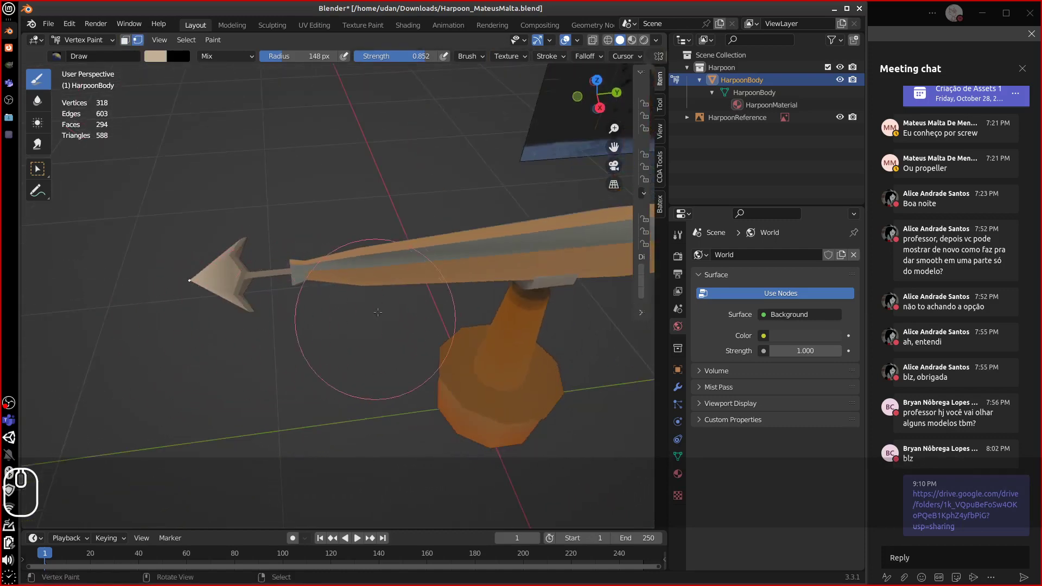
pyautogui.moveTo(501, 290); pyautogui.dragTo(504, 275, button='middle')
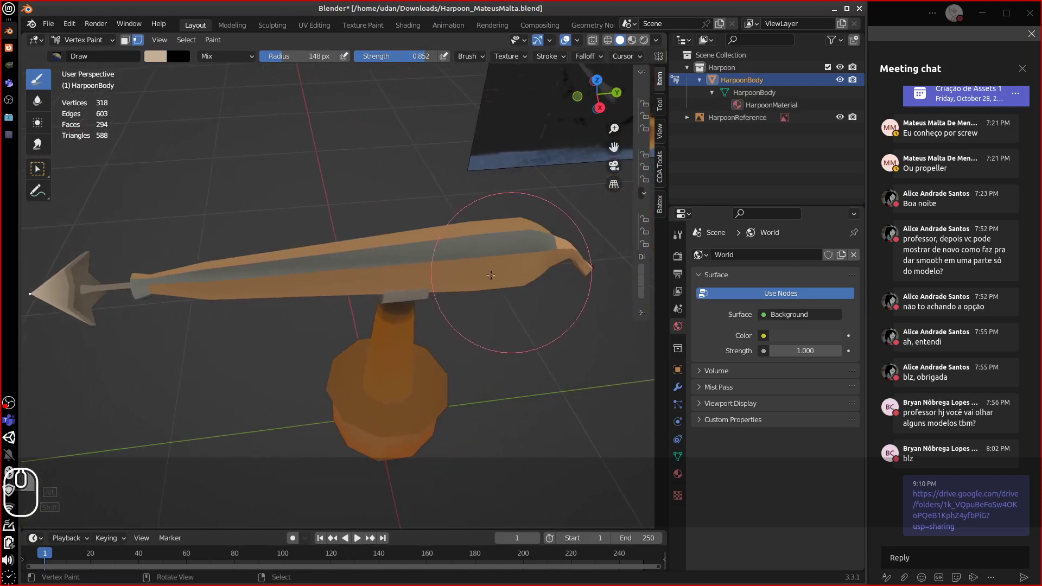
pyautogui.moveTo(248, 314)
pyautogui.mouseDown(button='middle')
pyautogui.moveTo(290, 308)
pyautogui.moveTo(298, 348)
pyautogui.mouseUp(button='middle')
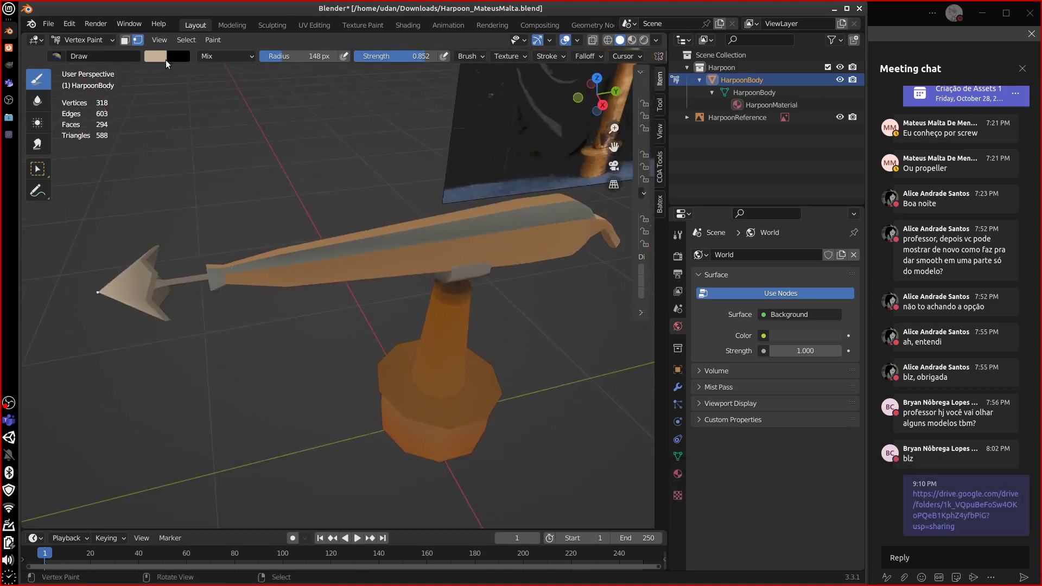
pyautogui.press('Tab')
pyautogui.keyDown('alt'); pyautogui.click(545, 250); pyautogui.keyUp('alt')
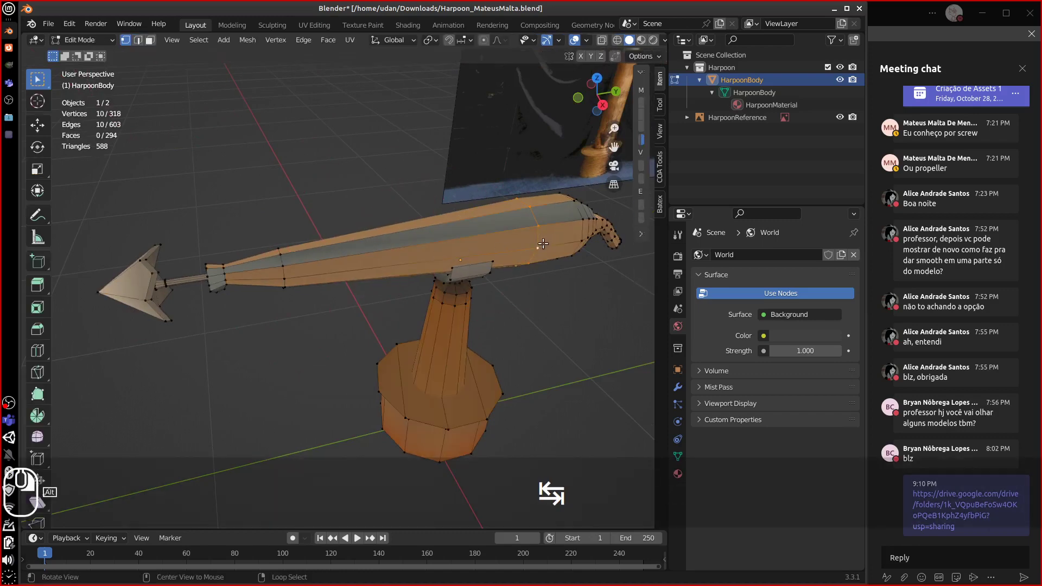
pyautogui.moveTo(545, 250)
pyautogui.mouseDown(button='middle')
pyautogui.moveTo(551, 242)
pyautogui.moveTo(571, 259)
pyautogui.moveTo(540, 247)
pyautogui.mouseUp(button='middle')
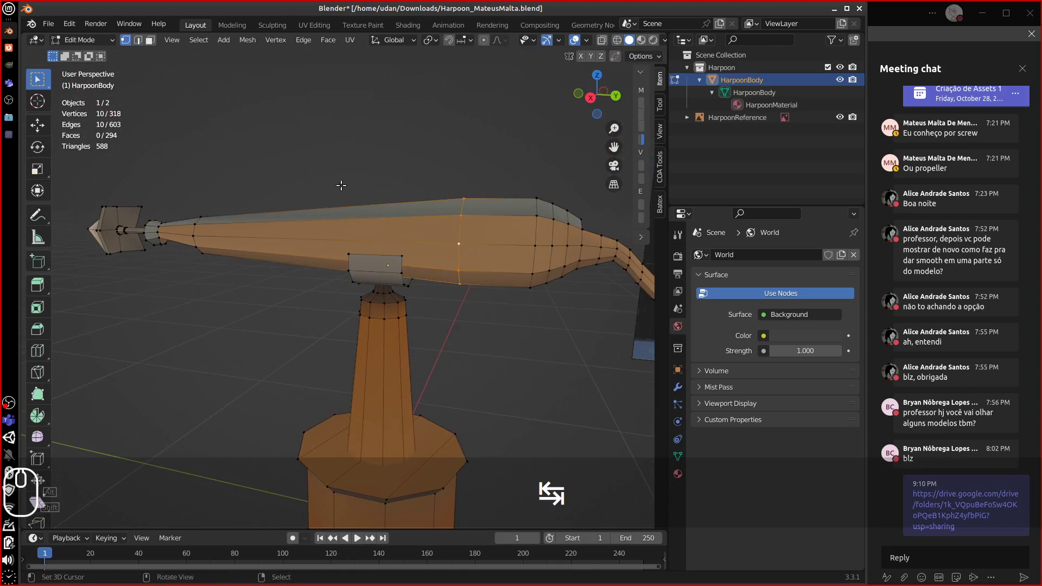
pyautogui.click(109, 41)
pyautogui.click(87, 95)
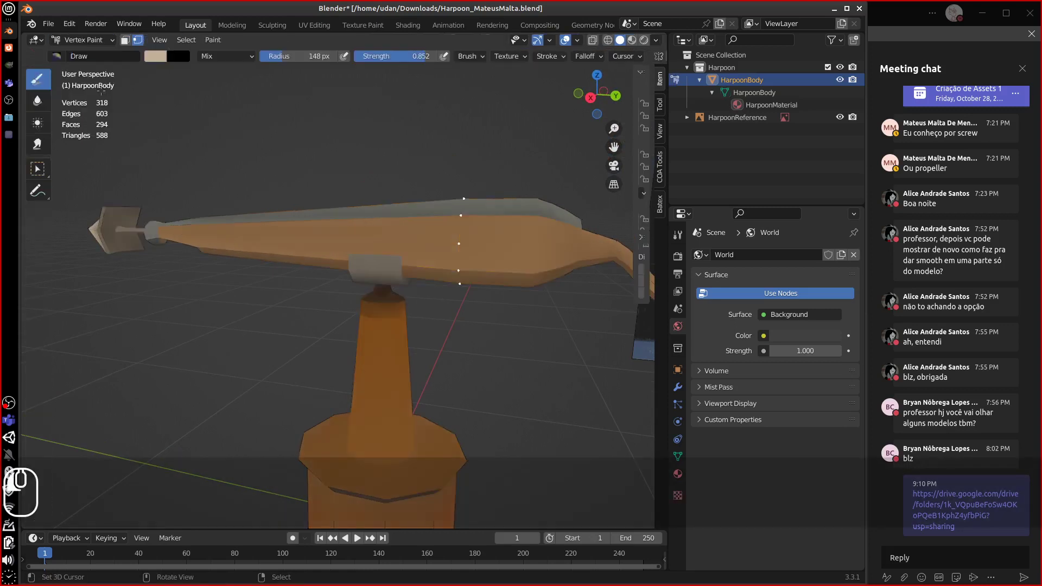
# - Eyedrop a brown from the model and set the brush to Multiply blend at 30 px radius
pyautogui.click(155, 55)
pyautogui.click(248, 192)
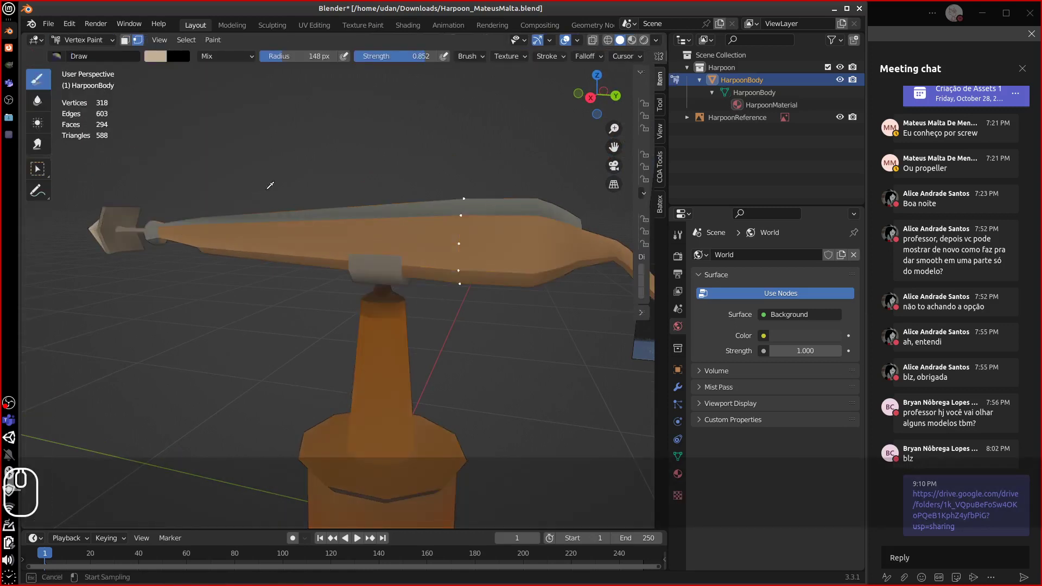
pyautogui.click(462, 282)
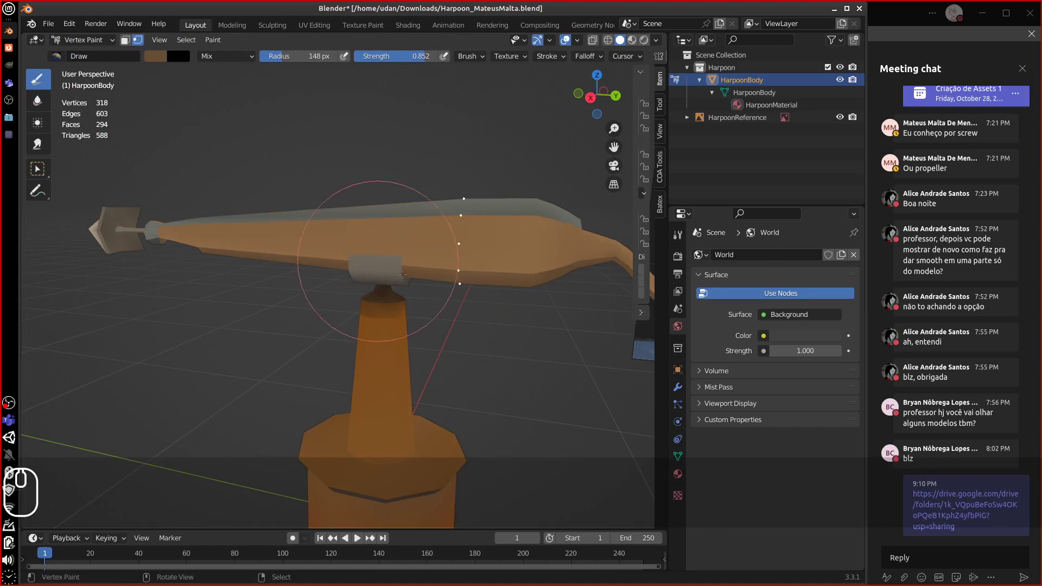
pyautogui.click(223, 56)
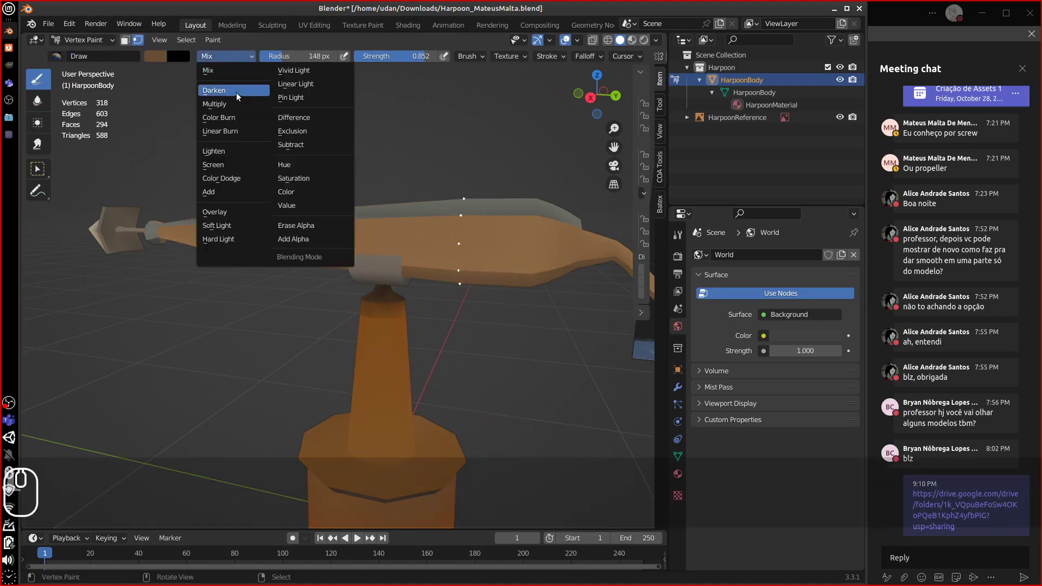
pyautogui.click(222, 100)
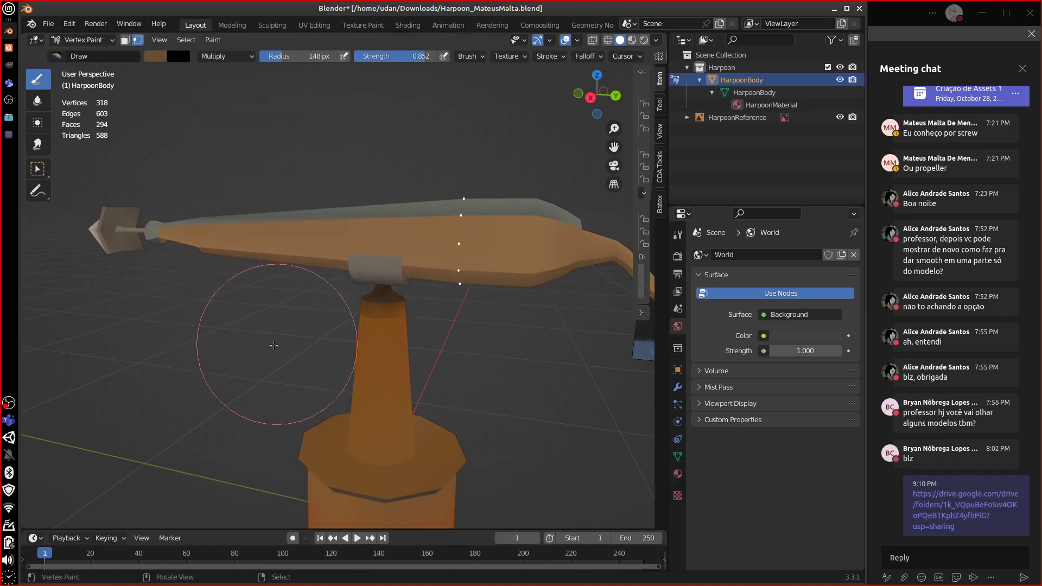
pyautogui.press('f')
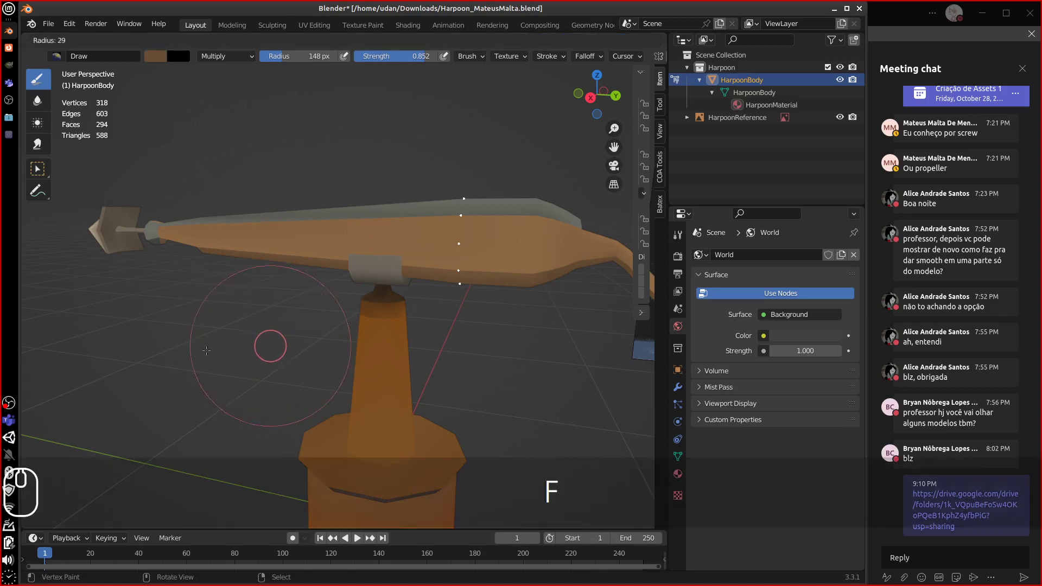
pyautogui.click(269, 345)
# - Lower brush strength to 0.243 and paint a softer dark stroke along the harpoon shaft
pyautogui.click(454, 244)
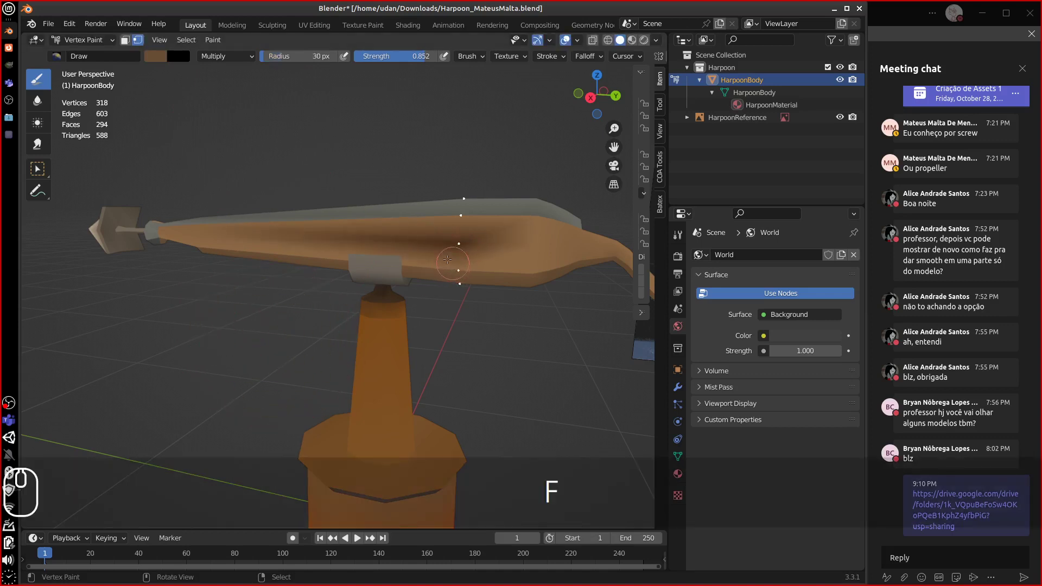
pyautogui.hotkey('ctrl', 'z')
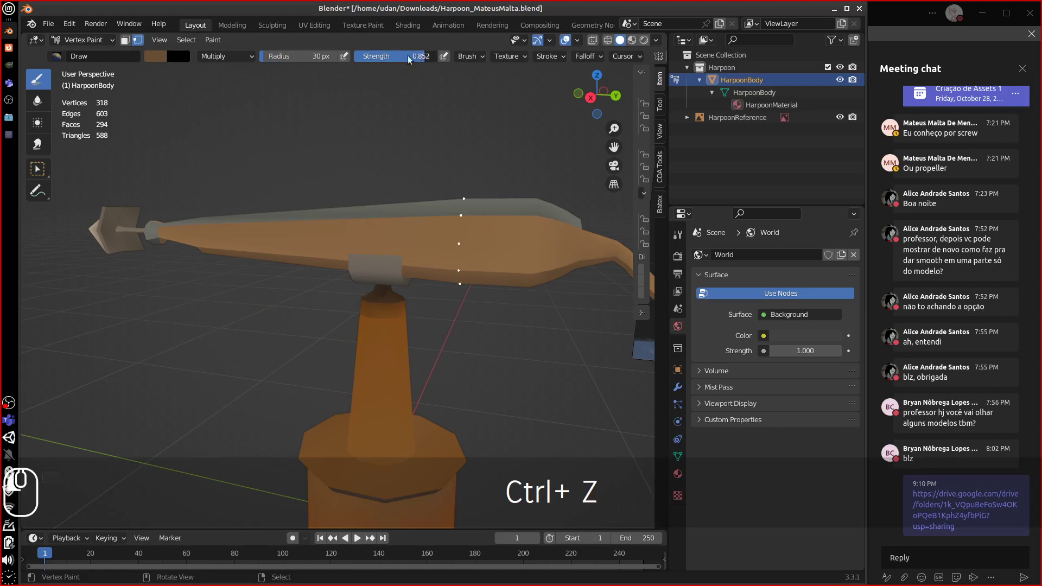
pyautogui.moveTo(363, 57); pyautogui.dragTo(361, 57)
pyautogui.moveTo(336, 247)
pyautogui.mouseDown()
pyautogui.moveTo(466, 256)
pyautogui.moveTo(460, 283)
pyautogui.moveTo(475, 244)
pyautogui.mouseUp()
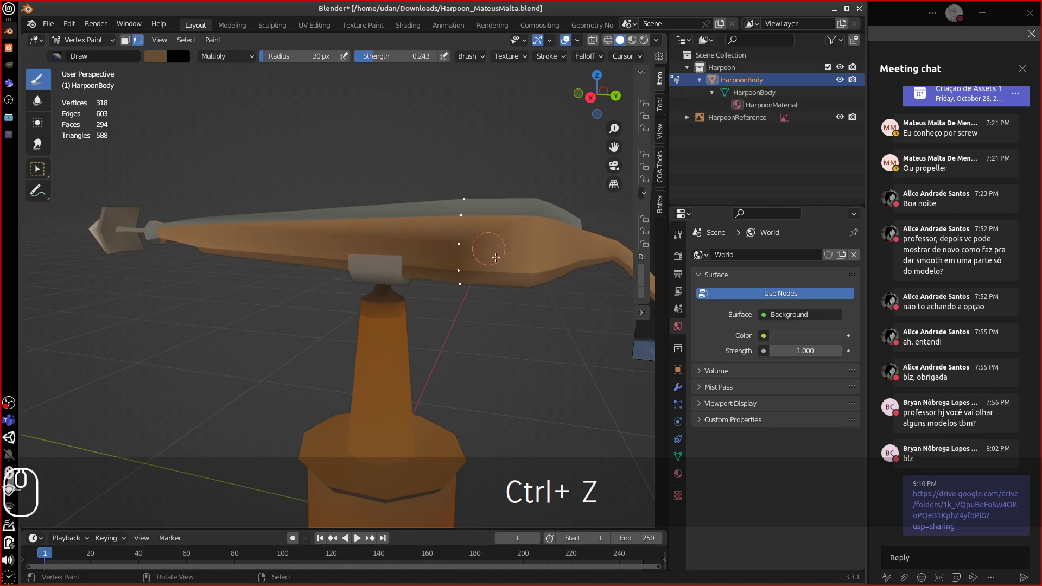
pyautogui.moveTo(462, 239)
pyautogui.mouseDown(button='middle')
pyautogui.moveTo(478, 252)
pyautogui.moveTo(406, 234)
pyautogui.moveTo(247, 243)
pyautogui.mouseUp(button='middle')
# - Undo the strokes, select two body vertices, and paint soft dark multiply strokes toward the curved end
pyautogui.hotkey('ctrl', 'z')
pyautogui.hotkey('ctrl', 'z')
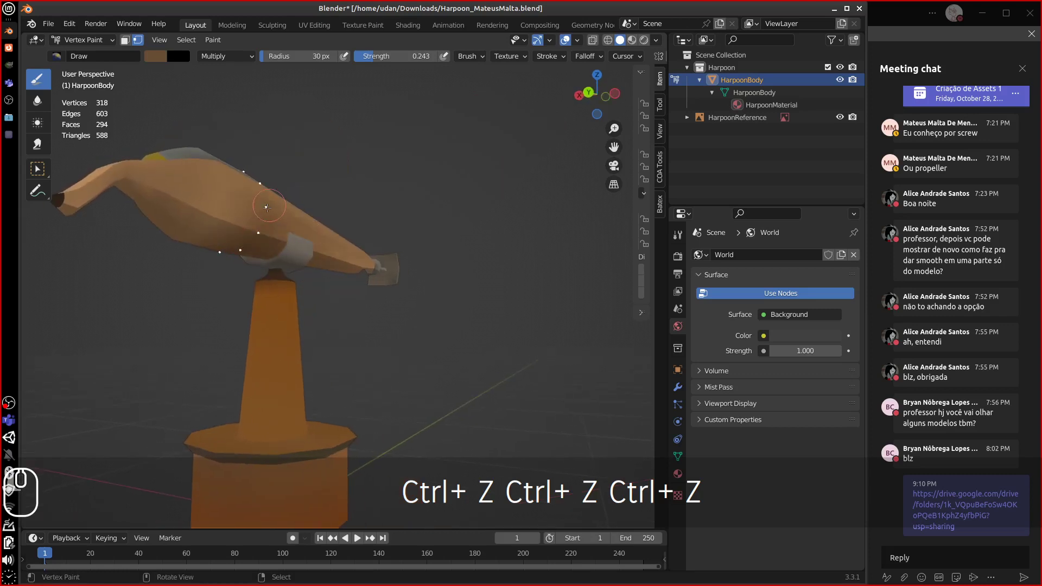
pyautogui.moveTo(267, 207); pyautogui.dragTo(438, 243, button='middle')
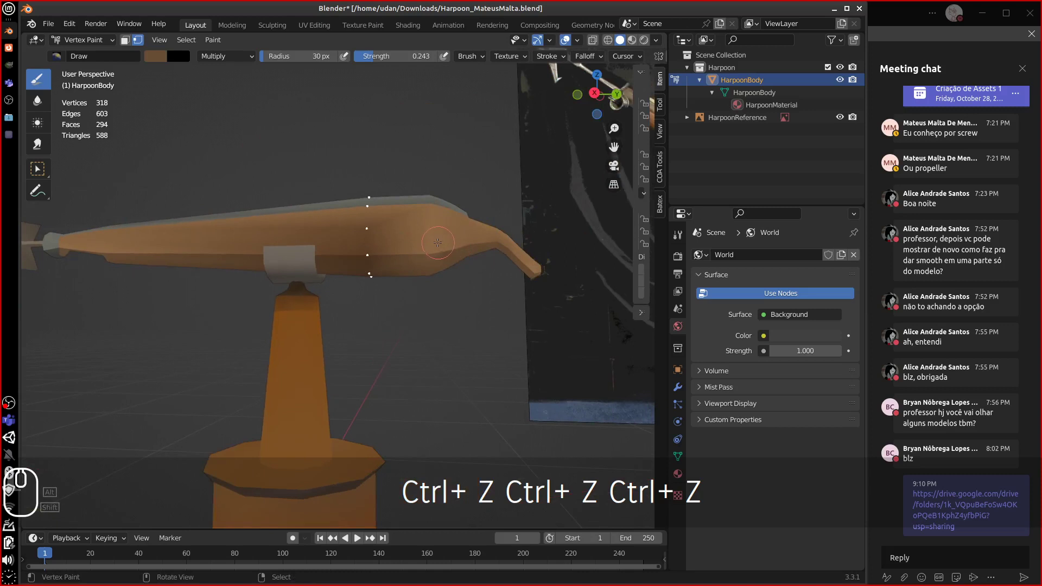
pyautogui.keyDown('alt'); pyautogui.rightClick(431, 245); pyautogui.keyUp('alt')
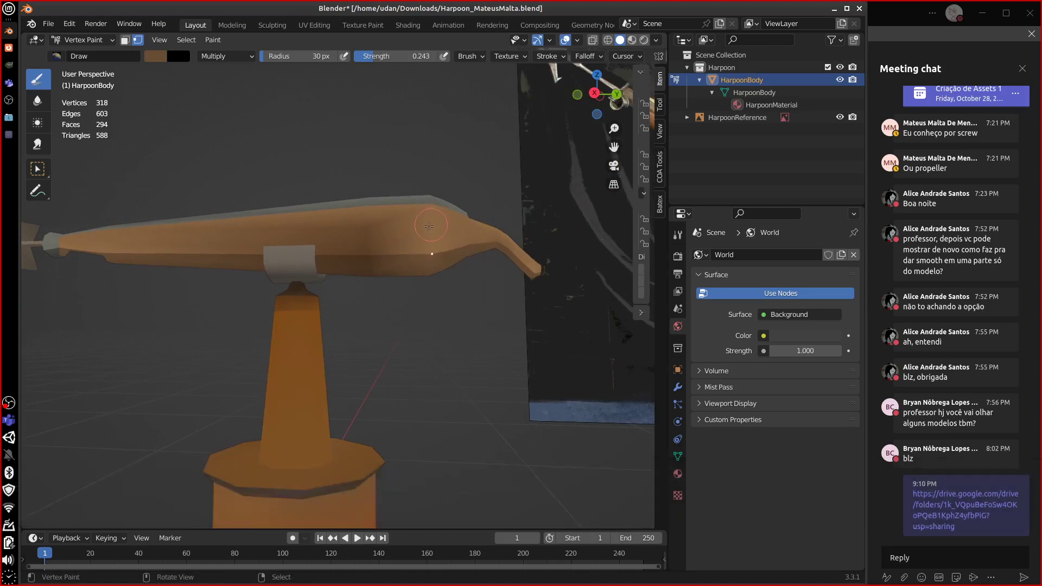
pyautogui.keyDown('shift'); pyautogui.rightClick(429, 241); pyautogui.keyUp('shift')
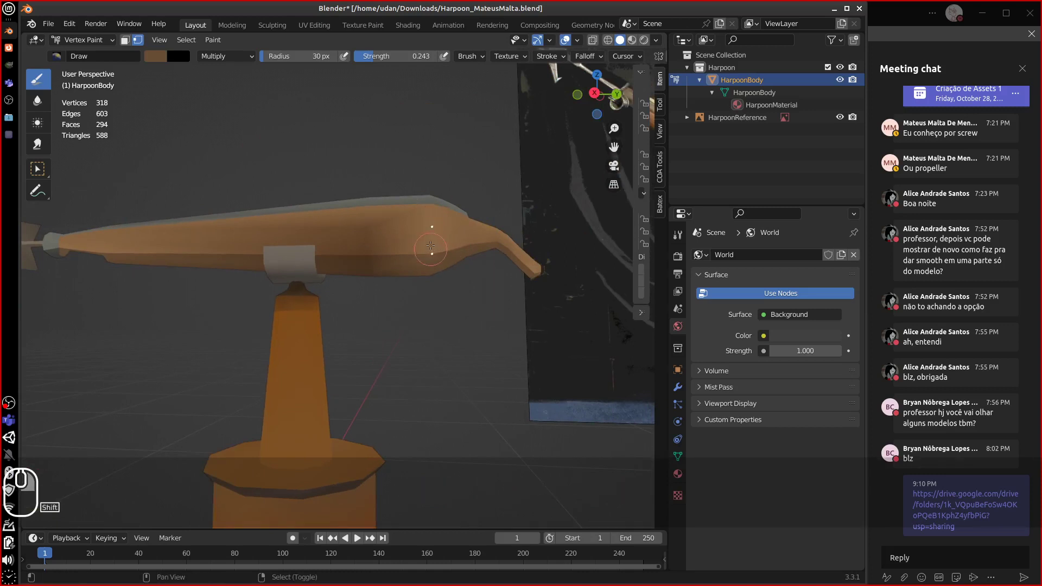
pyautogui.moveTo(431, 245); pyautogui.dragTo(435, 267)
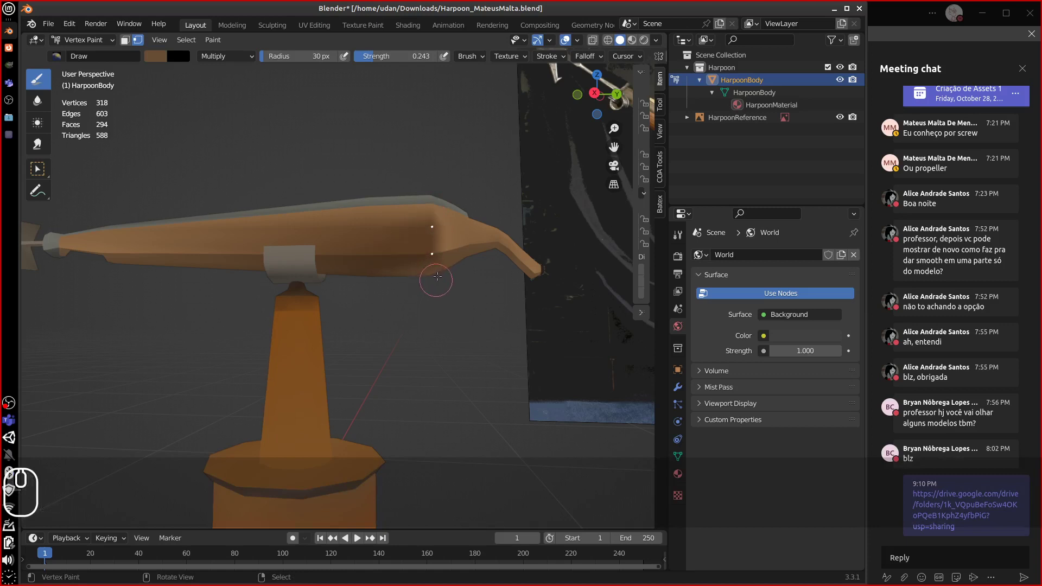
pyautogui.moveTo(437, 276); pyautogui.dragTo(395, 241, button='middle')
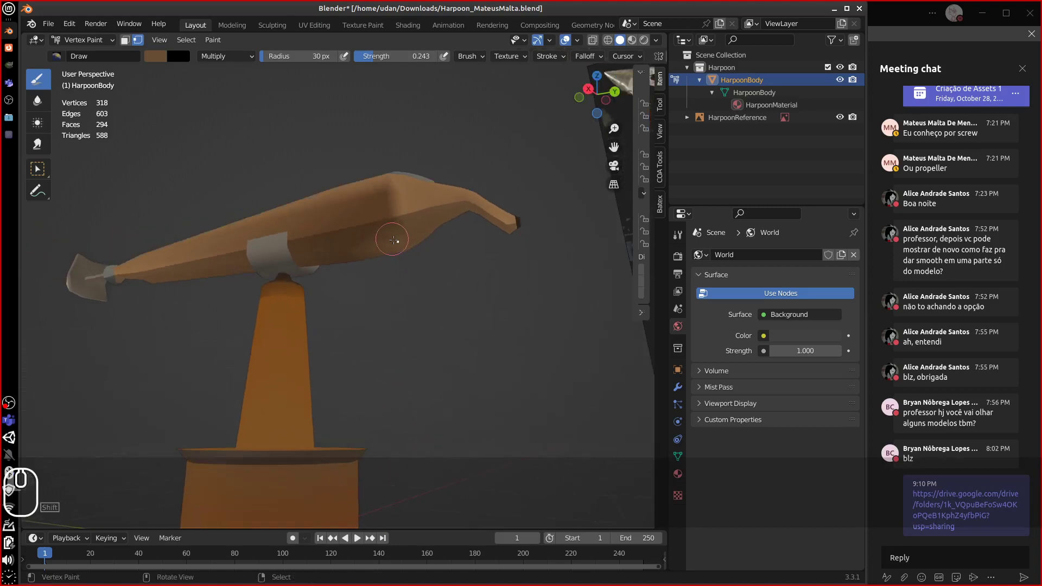
pyautogui.moveTo(394, 240); pyautogui.dragTo(402, 242)
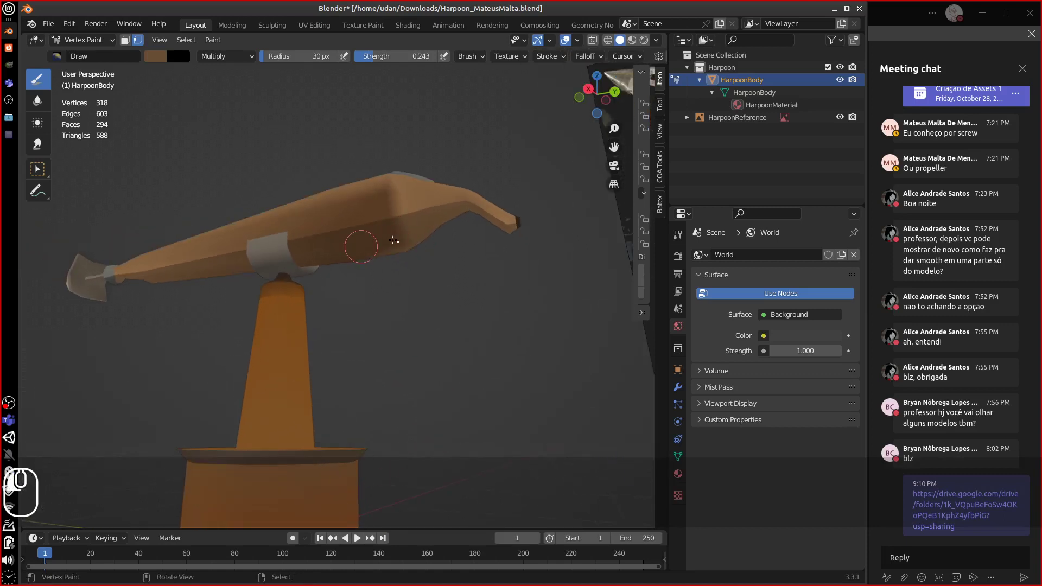
pyautogui.moveTo(394, 240)
pyautogui.mouseDown(button='middle')
pyautogui.moveTo(287, 235)
pyautogui.moveTo(257, 265)
pyautogui.moveTo(457, 325)
pyautogui.moveTo(396, 307)
pyautogui.moveTo(331, 313)
pyautogui.mouseUp(button='middle')
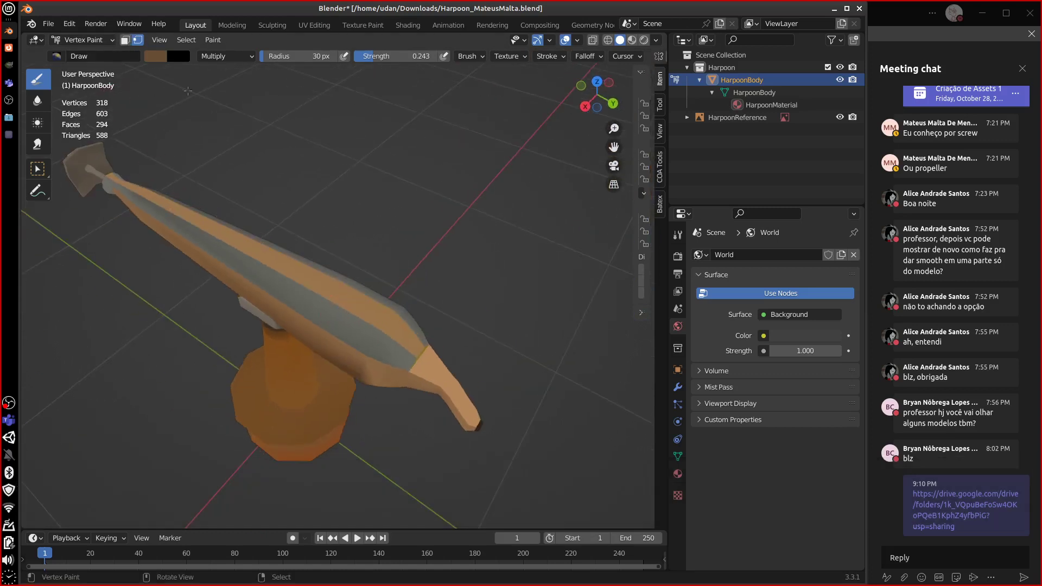
# - Select all, switch the brush to grey, darken the lower and upper body strips, then deselect
pyautogui.press('a')
pyautogui.moveTo(336, 263); pyautogui.dragTo(285, 317, button='middle')
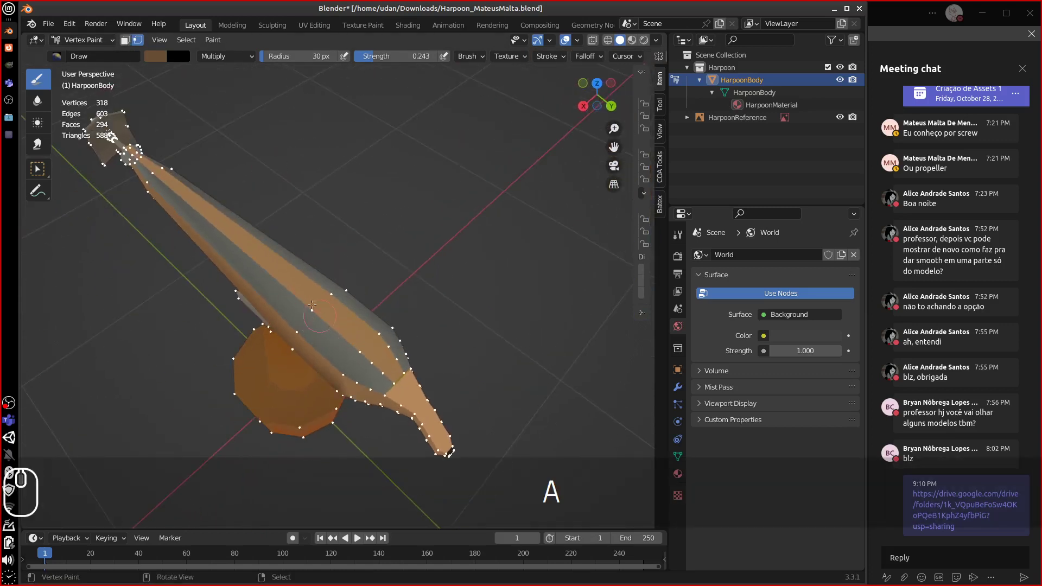
pyautogui.click(151, 57)
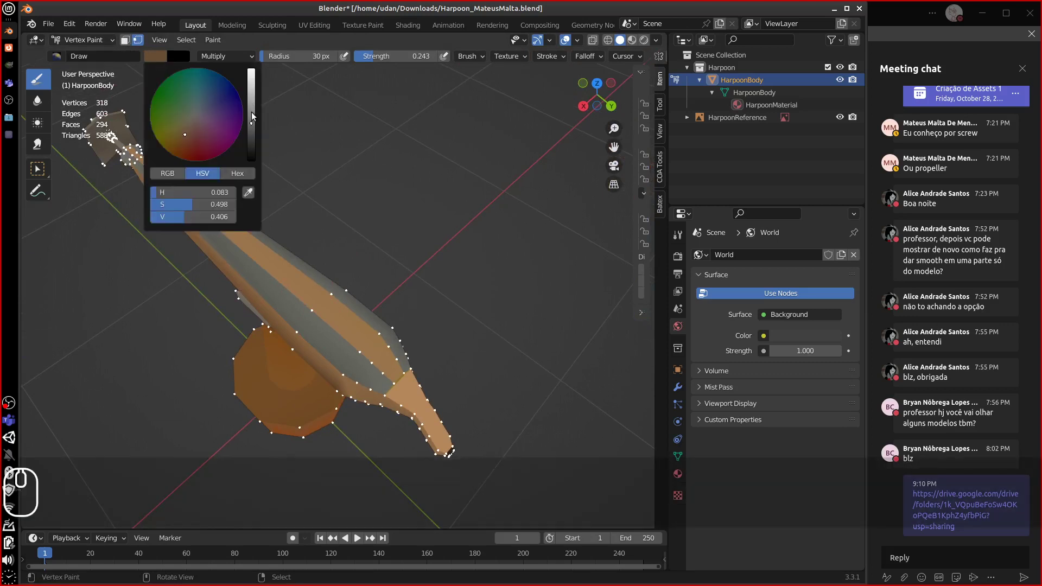
pyautogui.moveTo(251, 114); pyautogui.dragTo(191, 117)
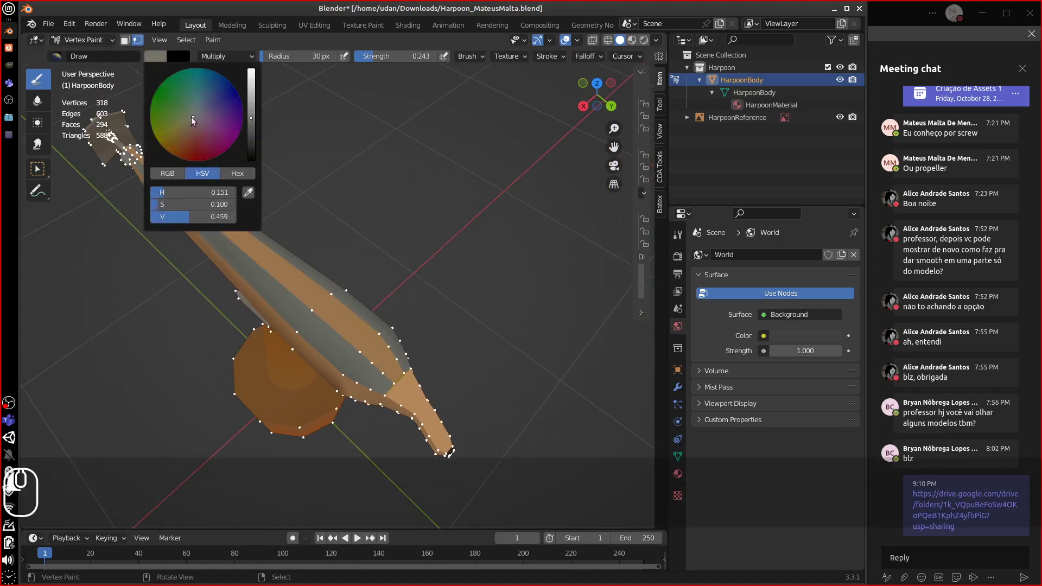
pyautogui.moveTo(280, 326)
pyautogui.mouseDown()
pyautogui.moveTo(378, 380)
pyautogui.moveTo(385, 358)
pyautogui.moveTo(411, 373)
pyautogui.moveTo(423, 429)
pyautogui.moveTo(462, 448)
pyautogui.moveTo(318, 369)
pyautogui.moveTo(476, 453)
pyautogui.moveTo(415, 416)
pyautogui.moveTo(375, 361)
pyautogui.moveTo(407, 382)
pyautogui.mouseUp()
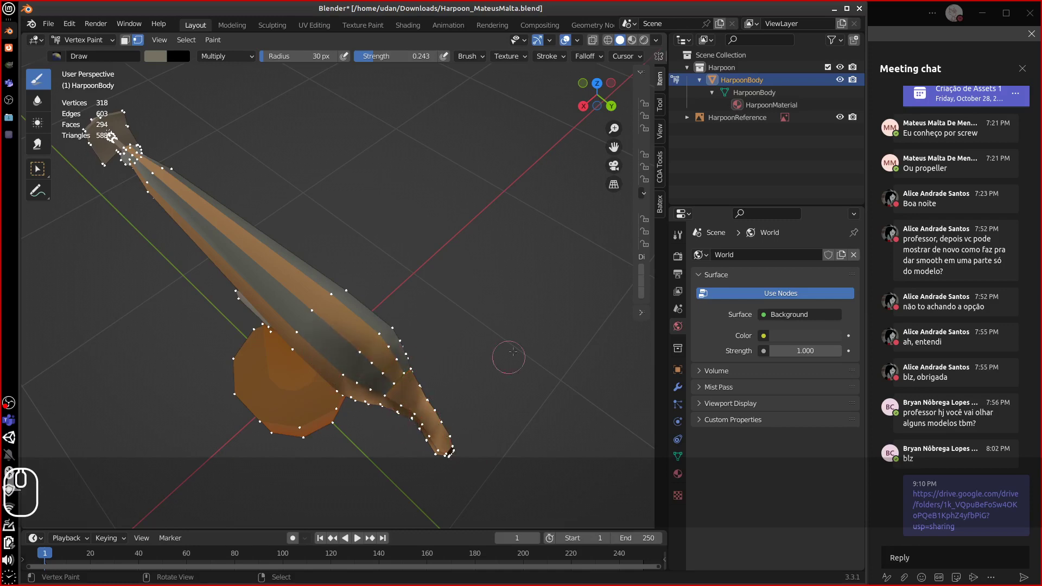
pyautogui.moveTo(332, 352)
pyautogui.mouseDown()
pyautogui.moveTo(387, 370)
pyautogui.moveTo(470, 444)
pyautogui.mouseUp()
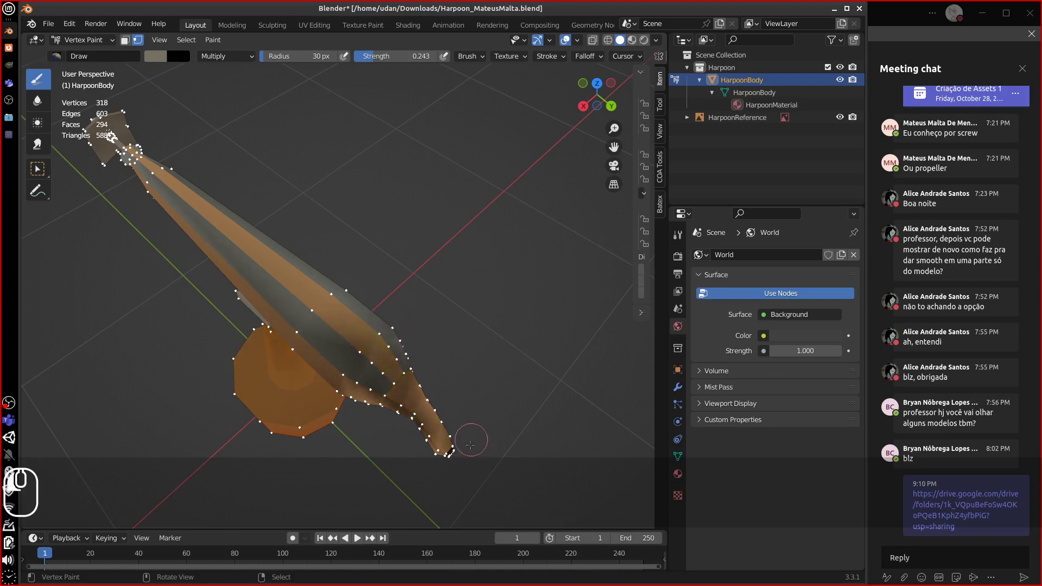
pyautogui.moveTo(476, 436); pyautogui.dragTo(458, 339, button='middle')
pyautogui.press('a')
pyautogui.press('a')
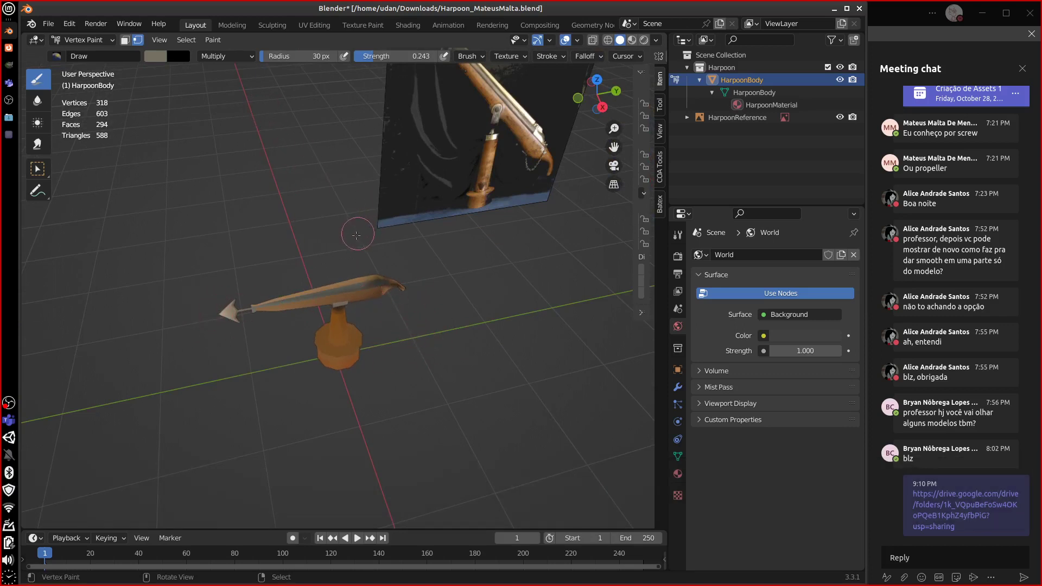
# - Undo two paint steps, zoom in on the harpoon, and bring HarpoonBody back into Edit Mode
pyautogui.hotkey('ctrl', 'z')
pyautogui.hotkey('ctrl', 'z')
pyautogui.hotkey('ctrl', 'z')
pyautogui.hotkey('ctrl', 'z')
pyautogui.hotkey('ctrl', 'z')
pyautogui.hotkey('ctrl', 'z')
pyautogui.hotkey('ctrl', 'z')
pyautogui.hotkey('ctrl', 'z')
pyautogui.hotkey('ctrl', 'z')
pyautogui.hotkey('ctrl', 'z')
pyautogui.hotkey('ctrl', 'z')
pyautogui.hotkey('ctrl', 'z')
pyautogui.hotkey('ctrl', 'z')
pyautogui.hotkey('ctrl', 'z')
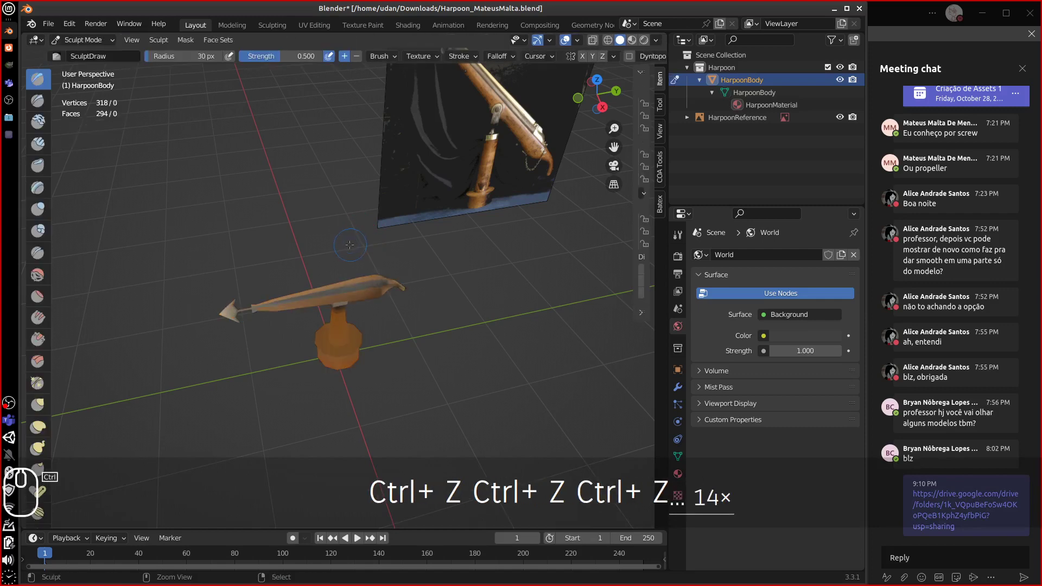
pyautogui.hotkey('ctrl', 'z')
pyautogui.hotkey('ctrl', 'z')
pyautogui.hotkey('ctrl', 'z')
pyautogui.hotkey('ctrl', 'z')
pyautogui.hotkey('ctrl', 'z')
pyautogui.hotkey('ctrl', 'z')
pyautogui.hotkey('ctrl', 'z')
pyautogui.hotkey('ctrl', 'z')
pyautogui.hotkey('ctrl', 'z')
pyautogui.hotkey('ctrl', 'z')
pyautogui.hotkey('ctrl', 'z')
pyautogui.hotkey('ctrl', 'z')
pyautogui.hotkey('ctrl', 'z')
pyautogui.hotkey('ctrl', 'z')
pyautogui.hotkey('ctrl', 'z')
pyautogui.hotkey('ctrl', 'z')
pyautogui.hotkey('ctrl', 'z')
pyautogui.hotkey('ctrl', 'z')
pyautogui.hotkey('ctrl', 'z')
pyautogui.hotkey('ctrl', 'z')
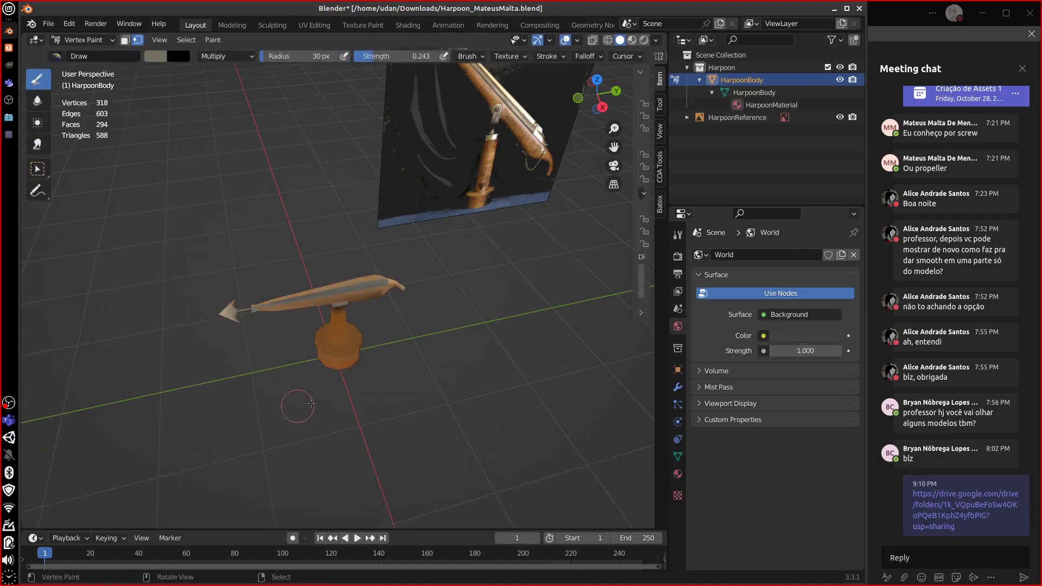
pyautogui.scroll(5, 365, 424)
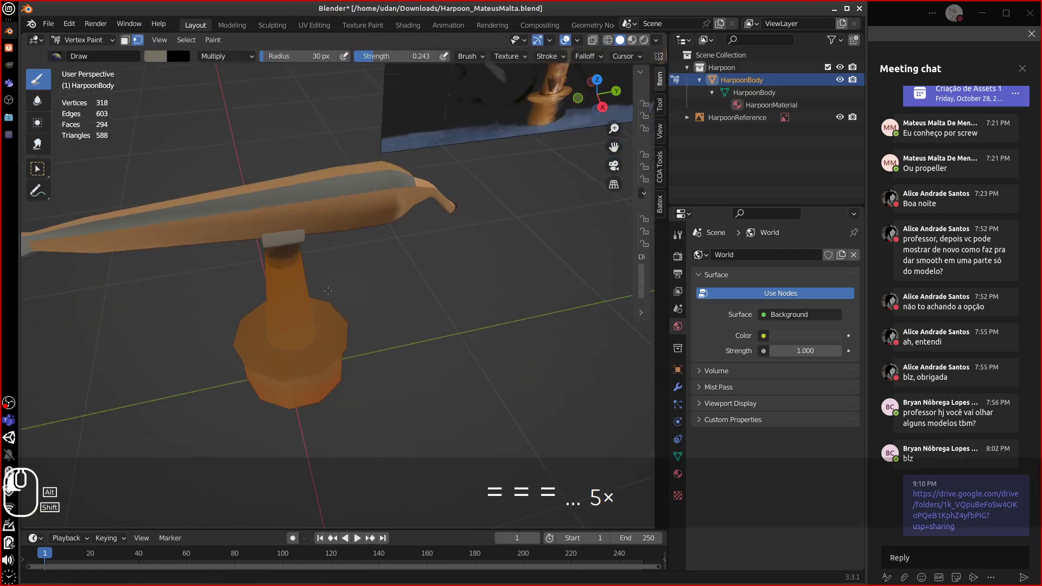
pyautogui.scroll(3, 276, 300)
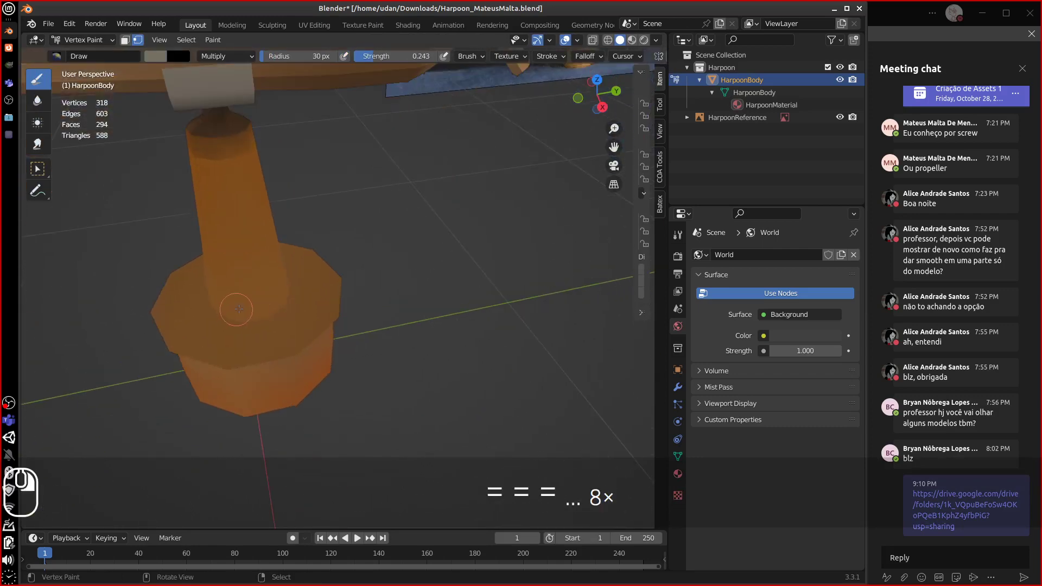
pyautogui.press('Tab')
pyautogui.press('Tab')
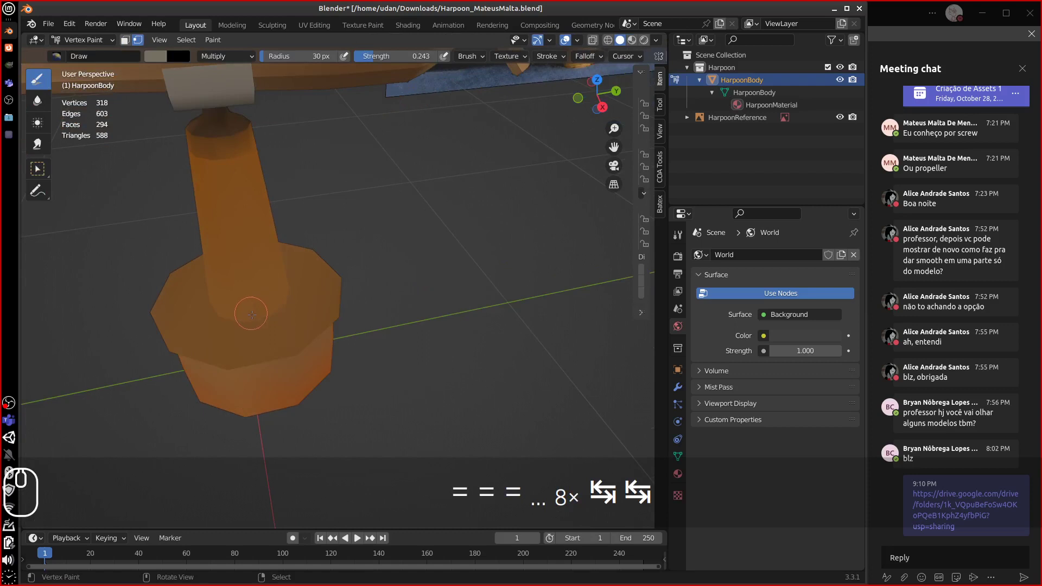
pyautogui.press('Tab')
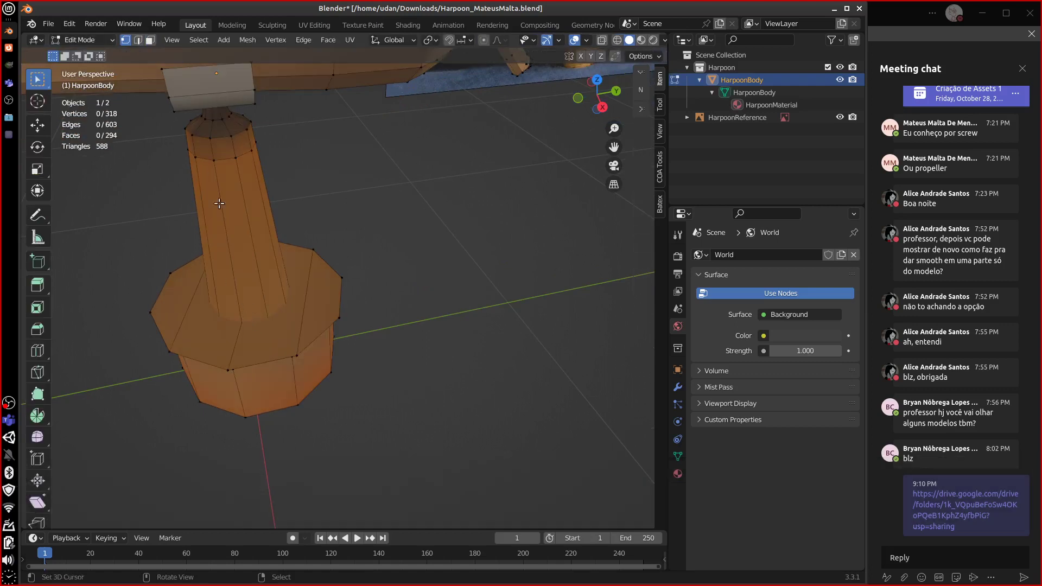
# - Hide the base's four selected top faces with H, then select the pole's bottom vertex ring
pyautogui.rightClick(237, 340)
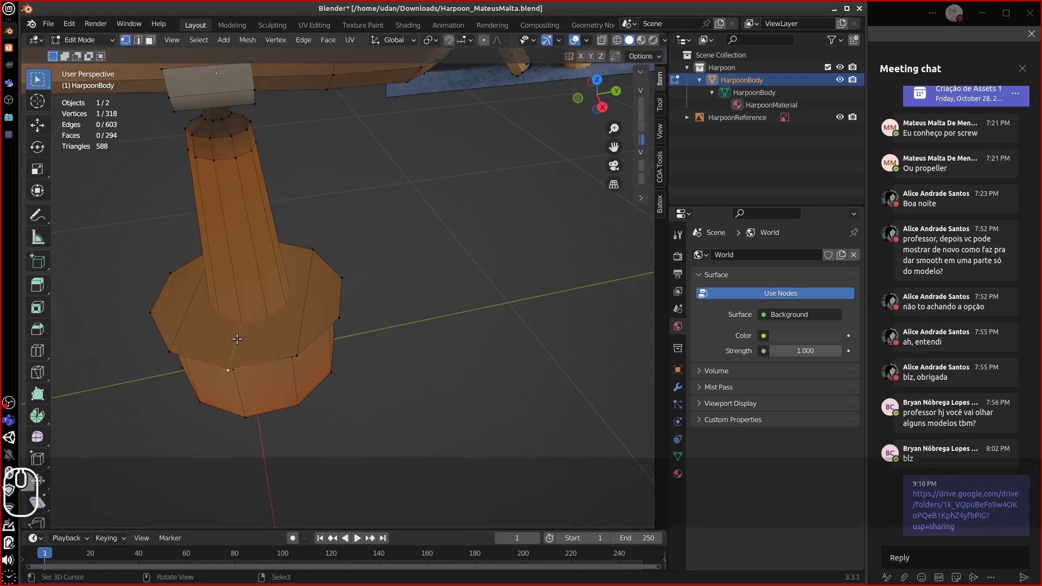
pyautogui.click(151, 40)
pyautogui.rightClick(171, 306)
pyautogui.keyDown('shift'); pyautogui.rightClick(214, 333); pyautogui.keyUp('shift')
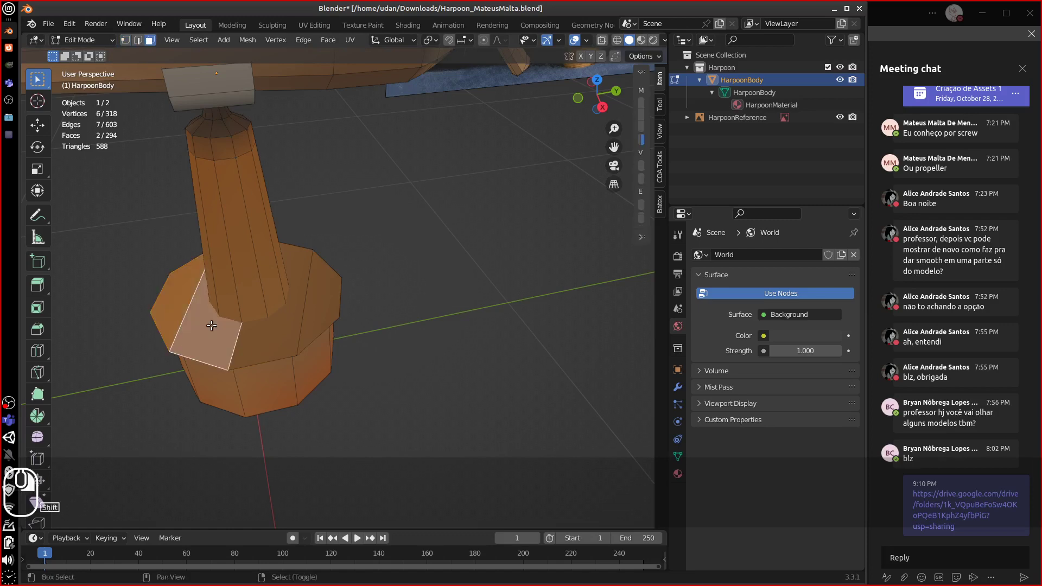
pyautogui.keyDown('shift'); pyautogui.rightClick(255, 334); pyautogui.keyUp('shift')
pyautogui.keyDown('shift'); pyautogui.rightClick(300, 310); pyautogui.keyUp('shift')
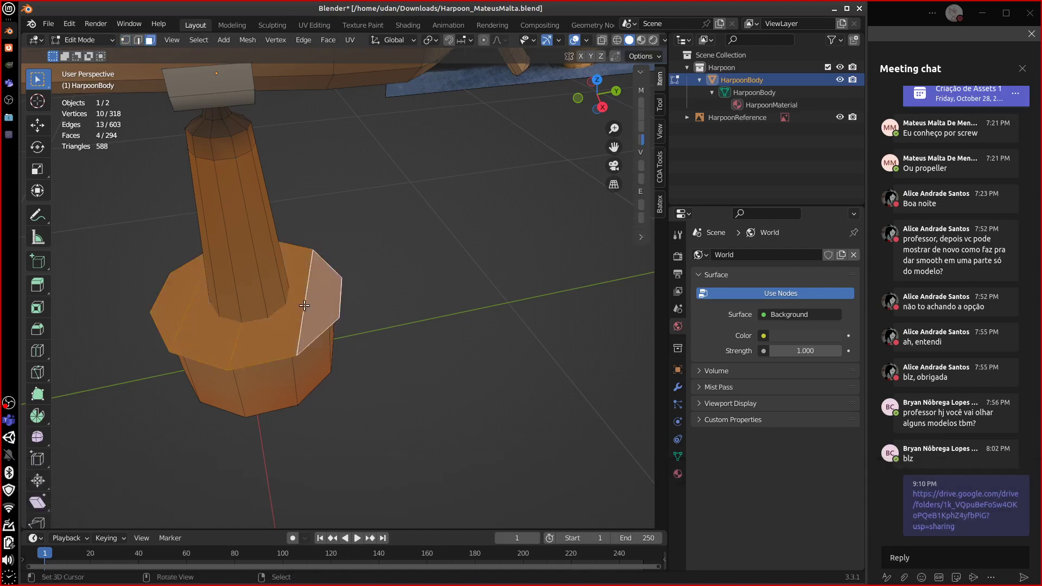
pyautogui.press('h')
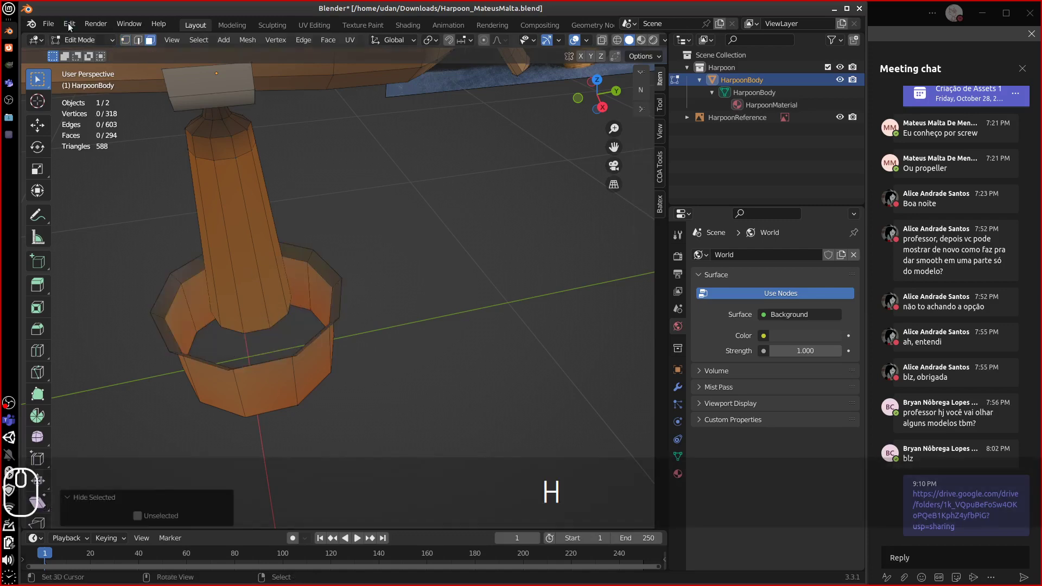
pyautogui.press('1')
pyautogui.keyDown('alt'); pyautogui.rightClick(265, 334); pyautogui.keyUp('alt')
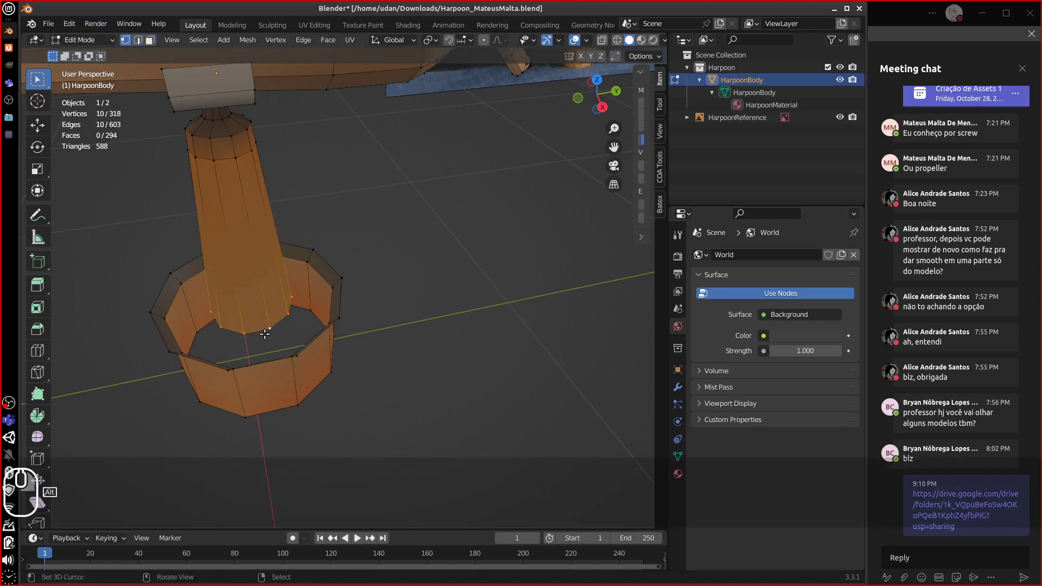
pyautogui.moveTo(262, 319); pyautogui.dragTo(166, 117, button='middle')
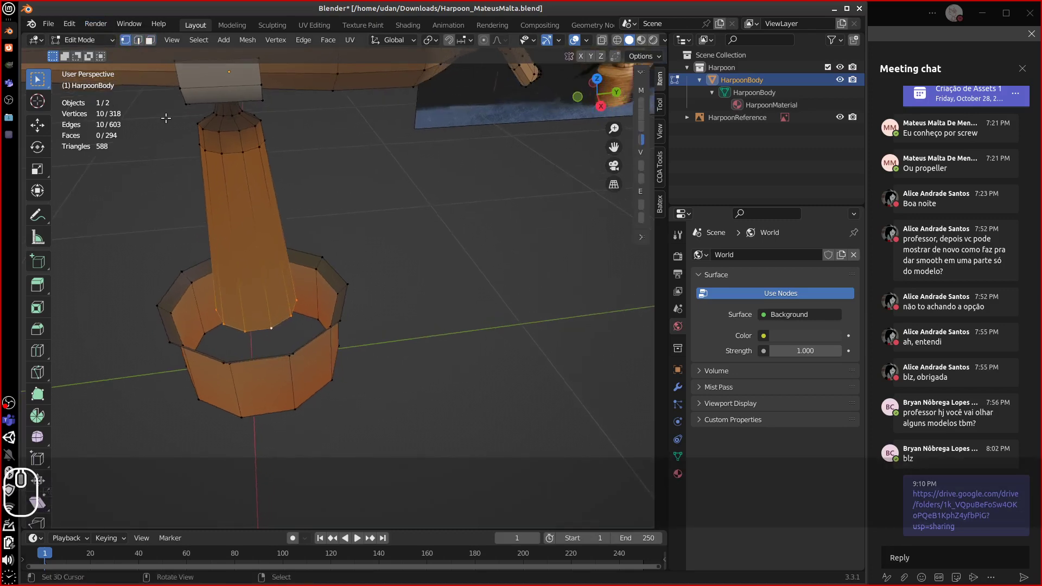
# - Switch to Vertex Paint and fill the selected pole vertices with the current brush colour
pyautogui.click(99, 40)
pyautogui.click(87, 95)
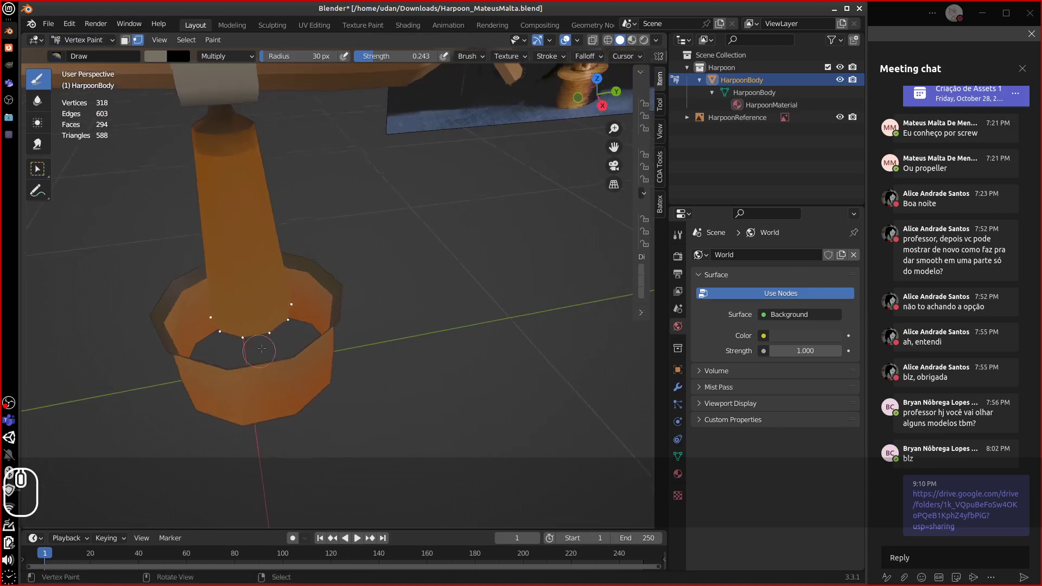
pyautogui.click(164, 60)
pyautogui.moveTo(268, 335); pyautogui.dragTo(235, 332, button='middle')
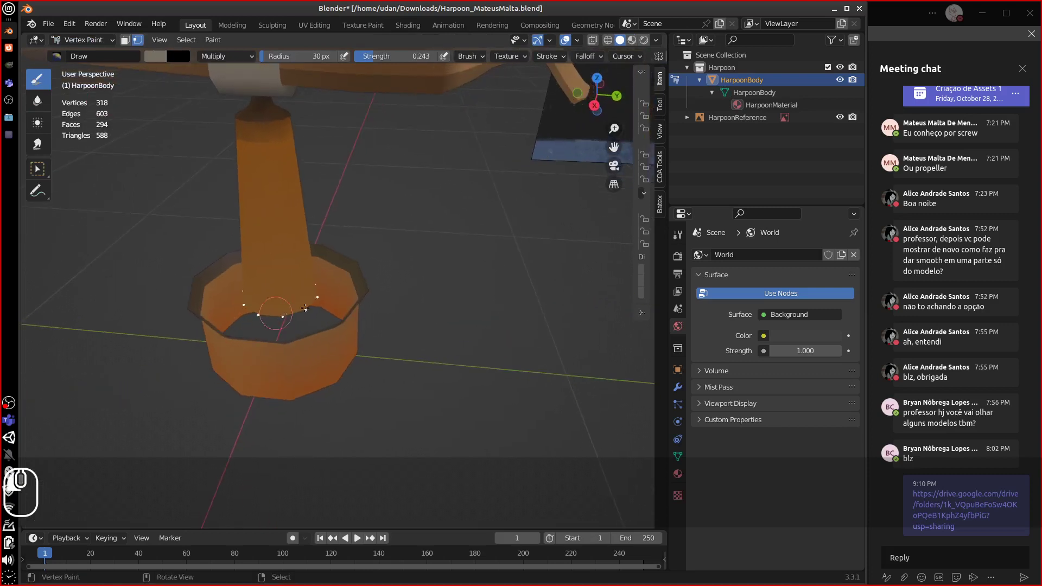
pyautogui.hotkey('shift', 'k')
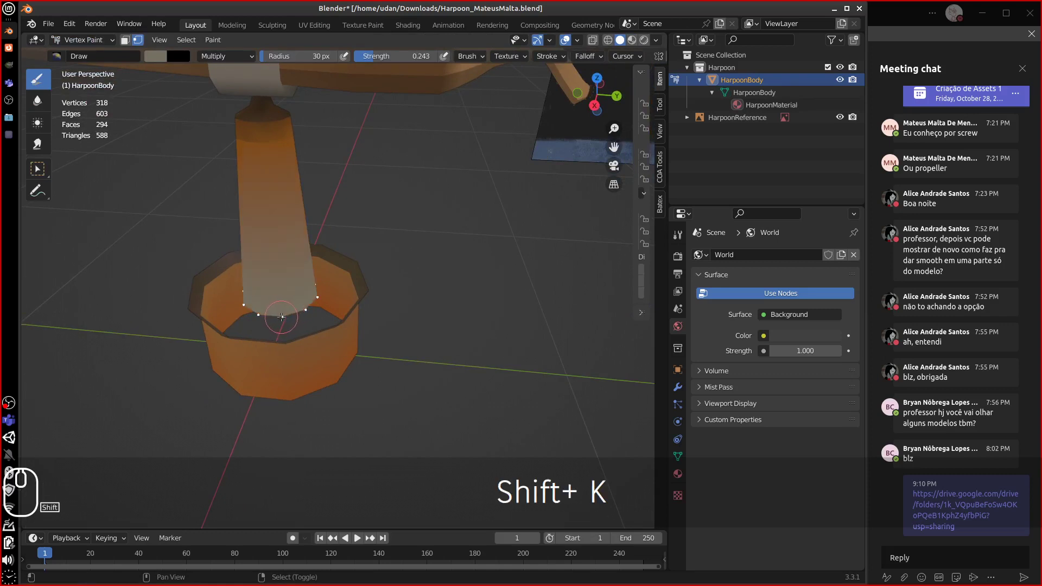
# - Pick a dark brown in the HSV picker, refill the pole, and reveal the hidden base faces
pyautogui.click(167, 57)
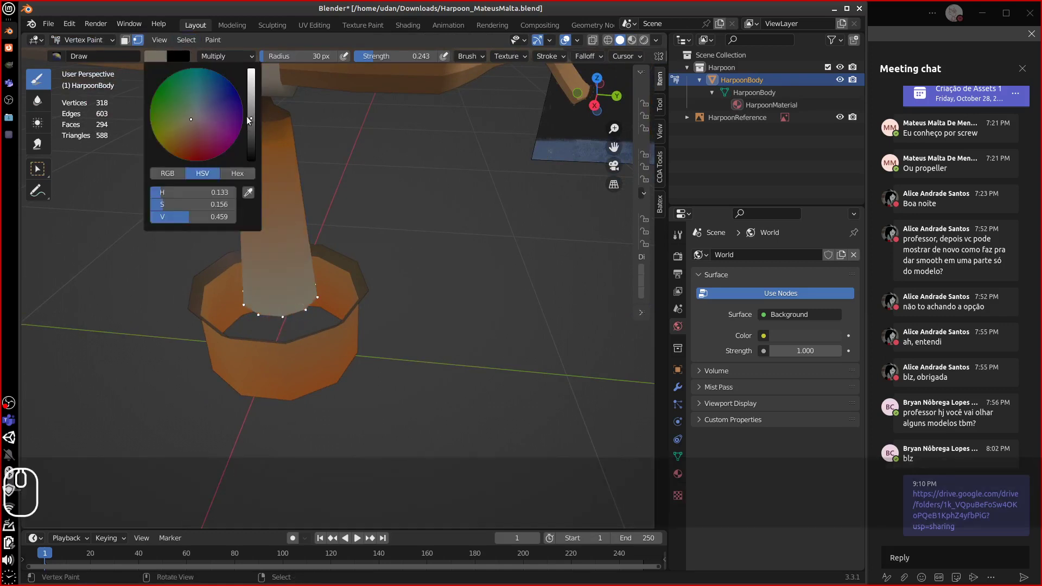
pyautogui.moveTo(251, 140); pyautogui.dragTo(247, 128)
pyautogui.moveTo(184, 123); pyautogui.dragTo(184, 137)
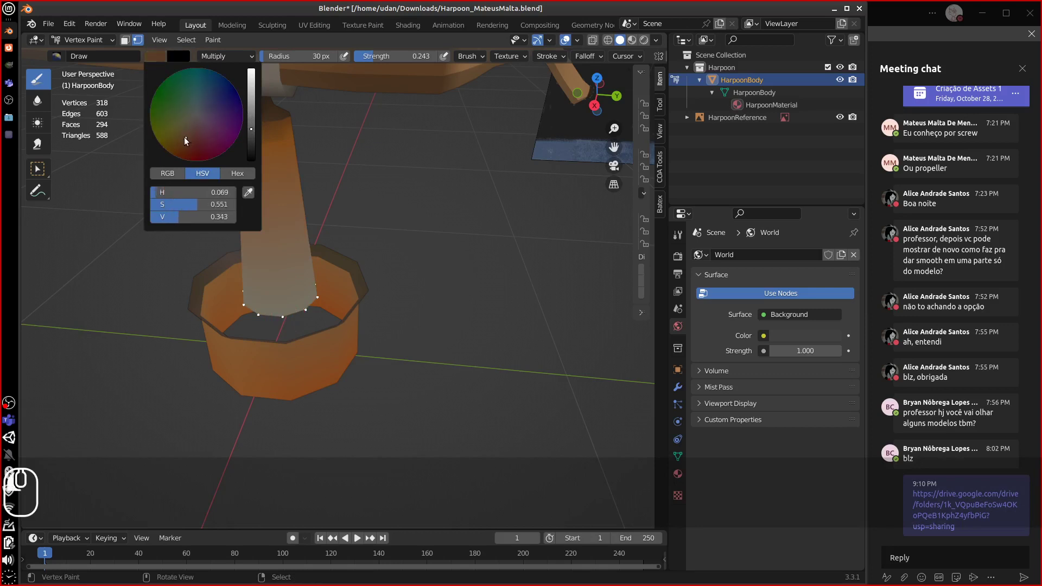
pyautogui.hotkey('shift', 'k')
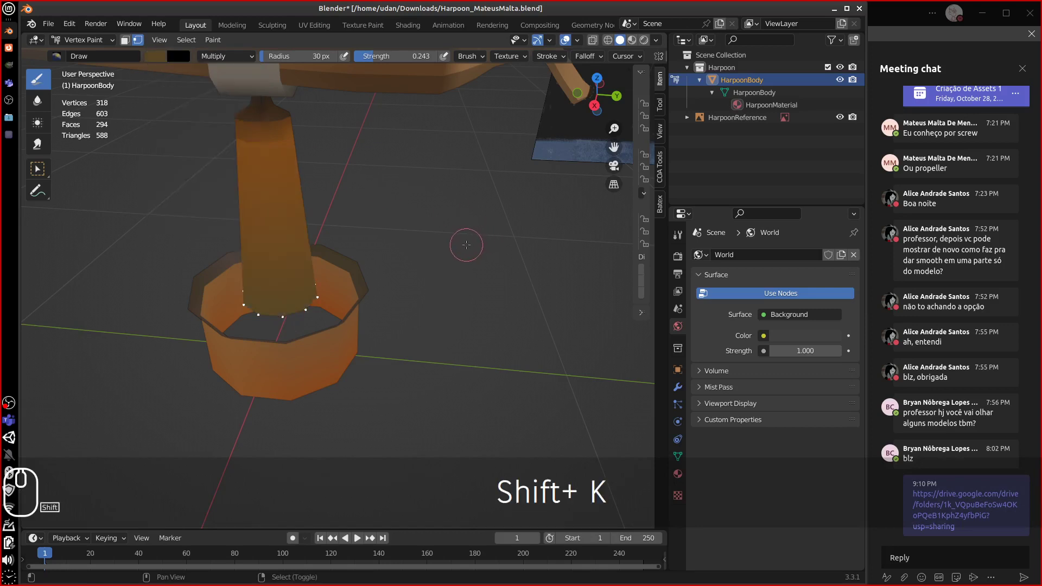
pyautogui.hotkey('alt', 'h')
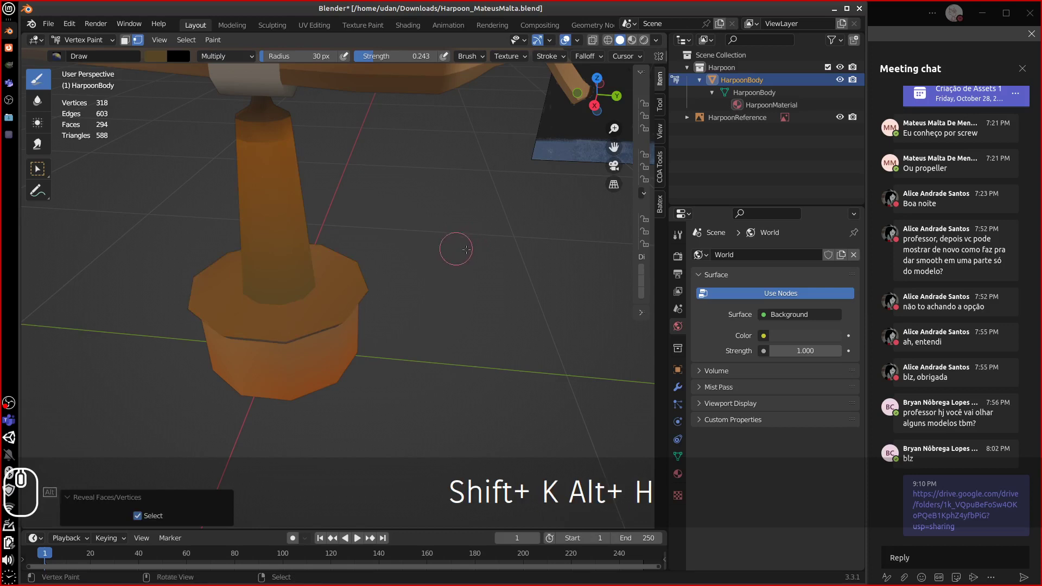
pyautogui.moveTo(453, 249); pyautogui.dragTo(428, 250, button='middle')
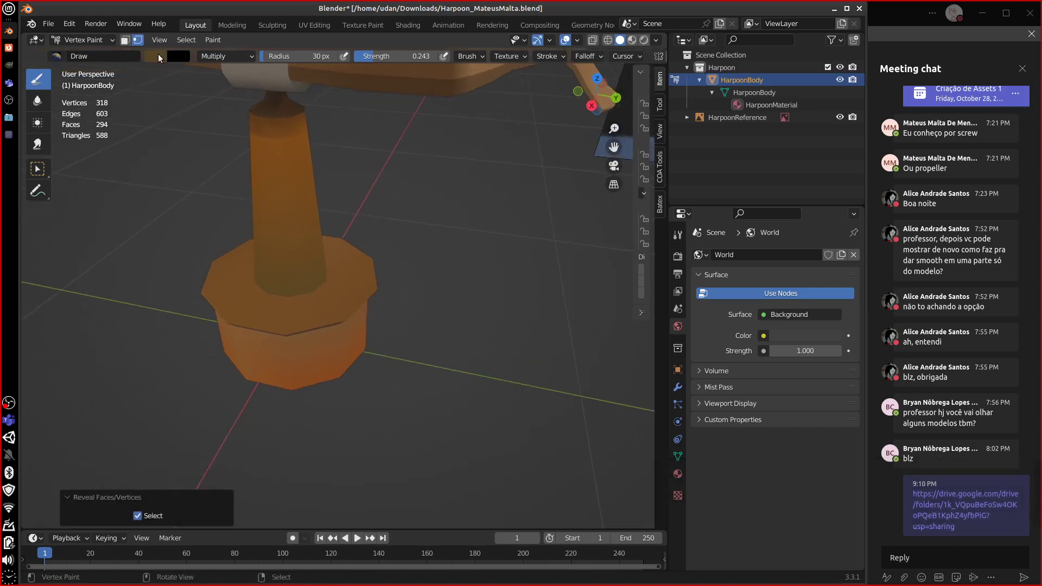
pyautogui.click(160, 58)
# - Darken the brown slightly, refill the pole, then zoom and orbit onto the reference photo's base
pyautogui.moveTo(251, 129); pyautogui.dragTo(250, 138)
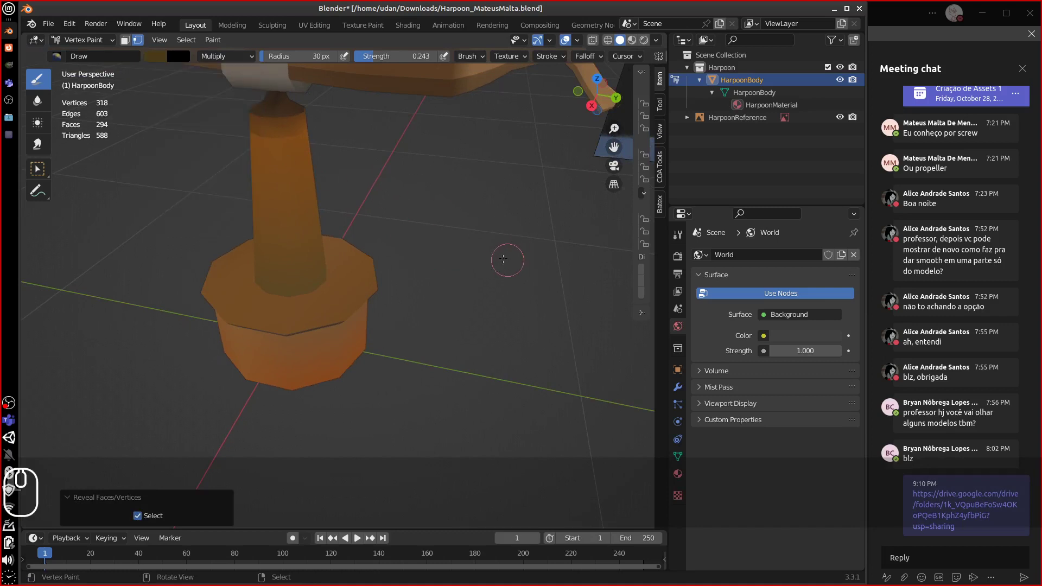
pyautogui.hotkey('shift', 'k')
pyautogui.scroll(-6, 489, 263)
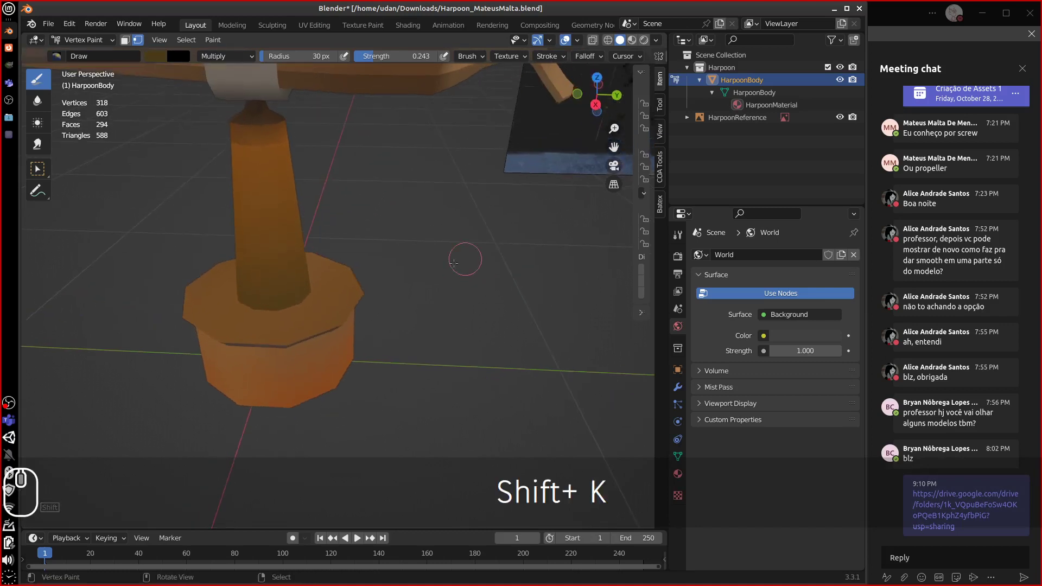
pyautogui.moveTo(332, 327); pyautogui.dragTo(85, 415, button='middle')
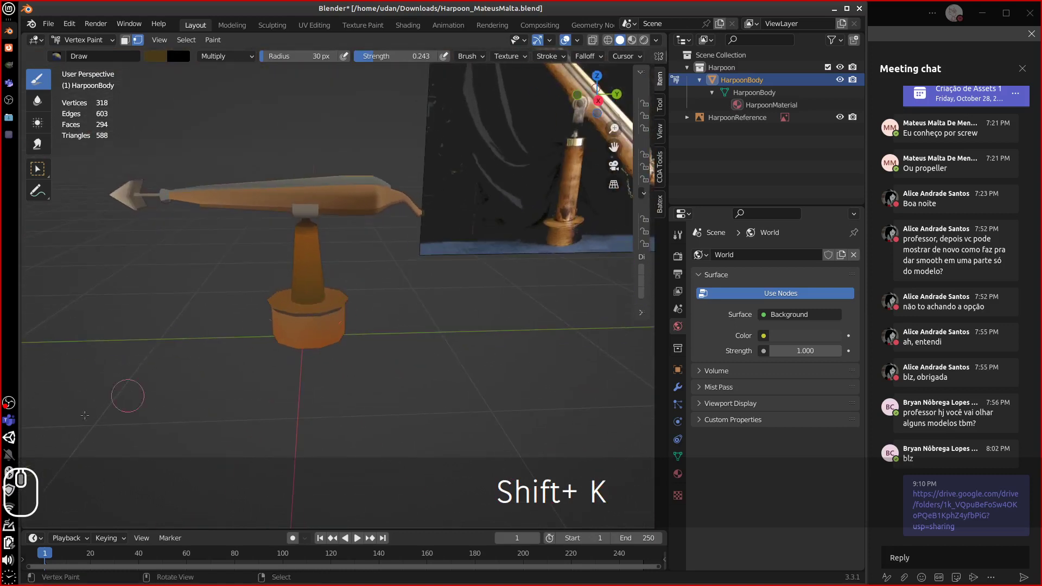
pyautogui.moveTo(182, 356); pyautogui.dragTo(302, 293, button='middle')
pyautogui.moveTo(480, 255)
pyautogui.mouseDown(button='middle')
pyautogui.moveTo(385, 272)
pyautogui.moveTo(343, 299)
pyautogui.moveTo(323, 280)
pyautogui.moveTo(456, 314)
pyautogui.mouseUp(button='middle')
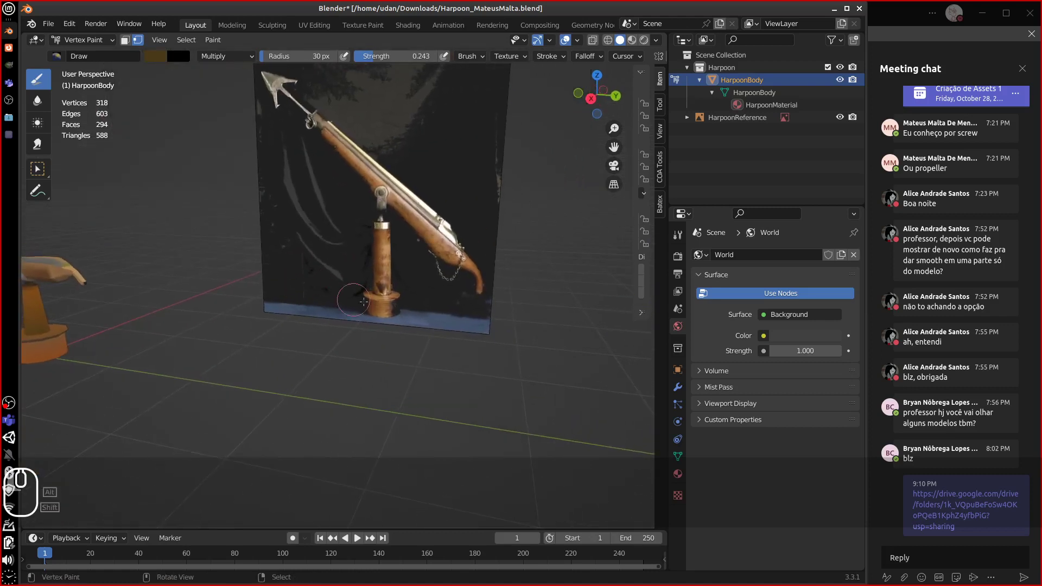
pyautogui.scroll(4, 460, 317)
pyautogui.scroll(1, 460, 317)
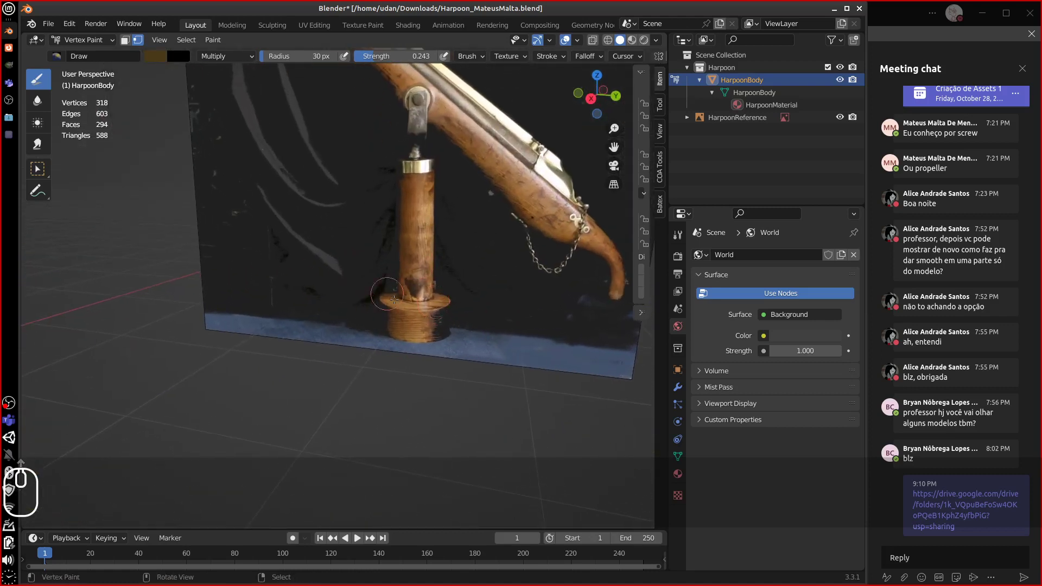
# - Draw an annotation circling the middle of the reference photo's harpoon, plus a mark beside its tip
pyautogui.press('d')
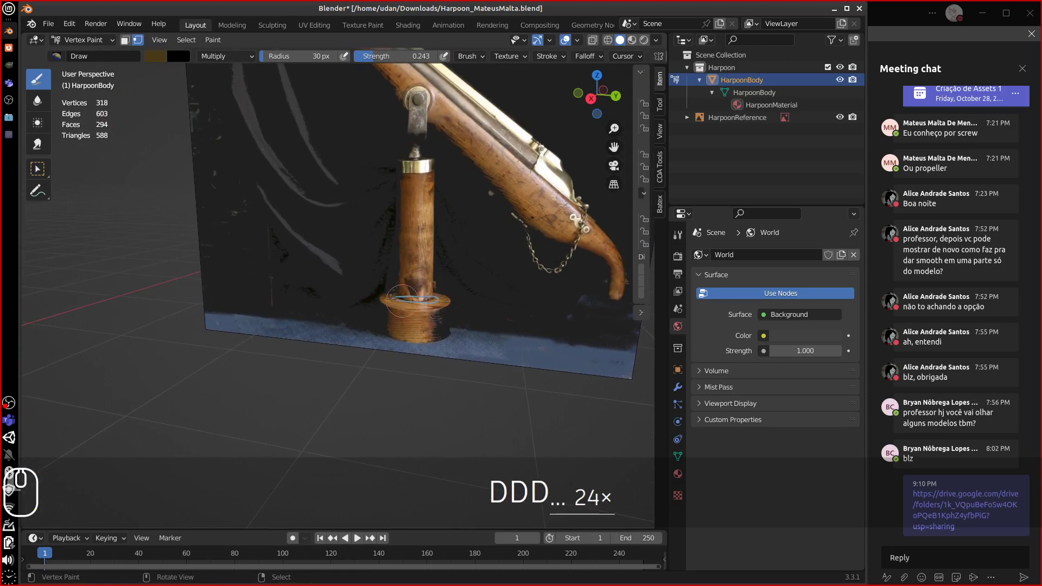
pyautogui.rightClick(418, 297)
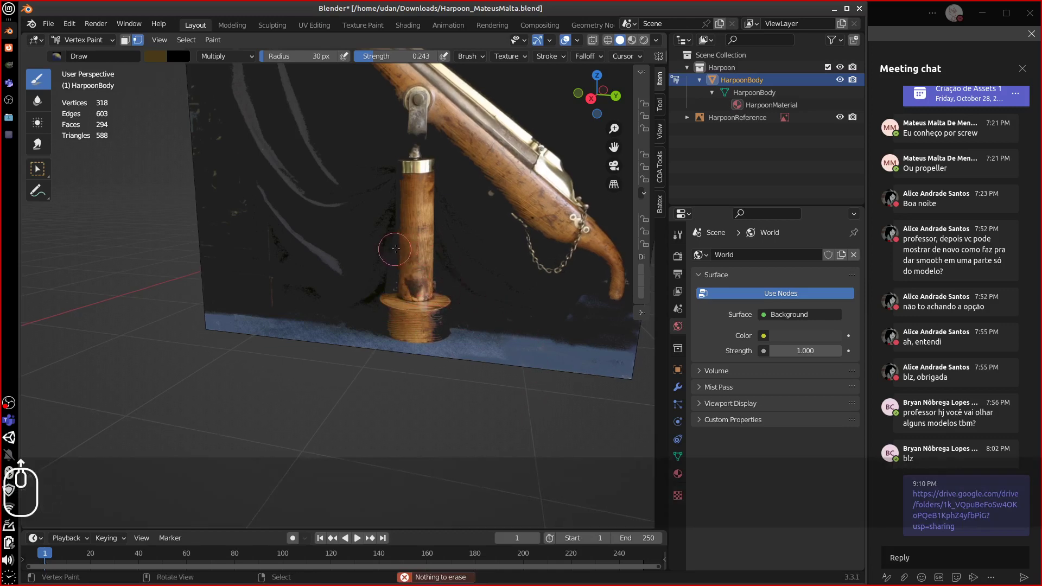
pyautogui.moveTo(399, 251)
pyautogui.mouseDown(button='middle')
pyautogui.moveTo(400, 219)
pyautogui.moveTo(312, 214)
pyautogui.moveTo(272, 195)
pyautogui.mouseUp(button='middle')
pyautogui.moveTo(197, 140); pyautogui.dragTo(216, 156, button='middle')
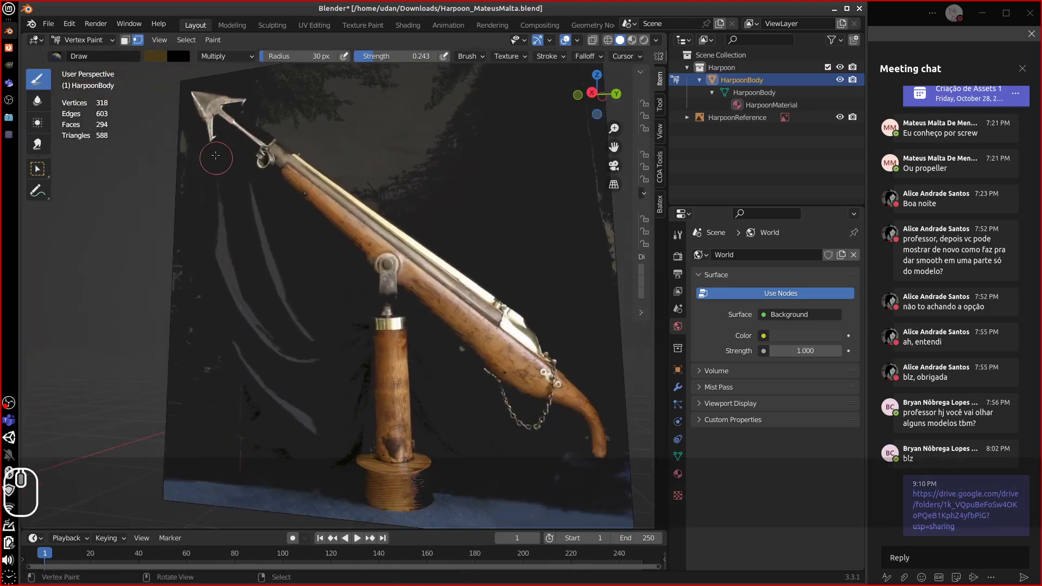
pyautogui.press('d')
pyautogui.moveTo(554, 328)
pyautogui.mouseDown()
pyautogui.moveTo(515, 259)
pyautogui.moveTo(477, 345)
pyautogui.mouseUp()
pyautogui.moveTo(175, 116)
pyautogui.mouseDown()
pyautogui.moveTo(170, 103)
pyautogui.moveTo(189, 97)
pyautogui.mouseUp()
# - Erase both annotations and orbit back to a side view of the painted harpoon model
pyautogui.moveTo(188, 97); pyautogui.dragTo(172, 107, button='right')
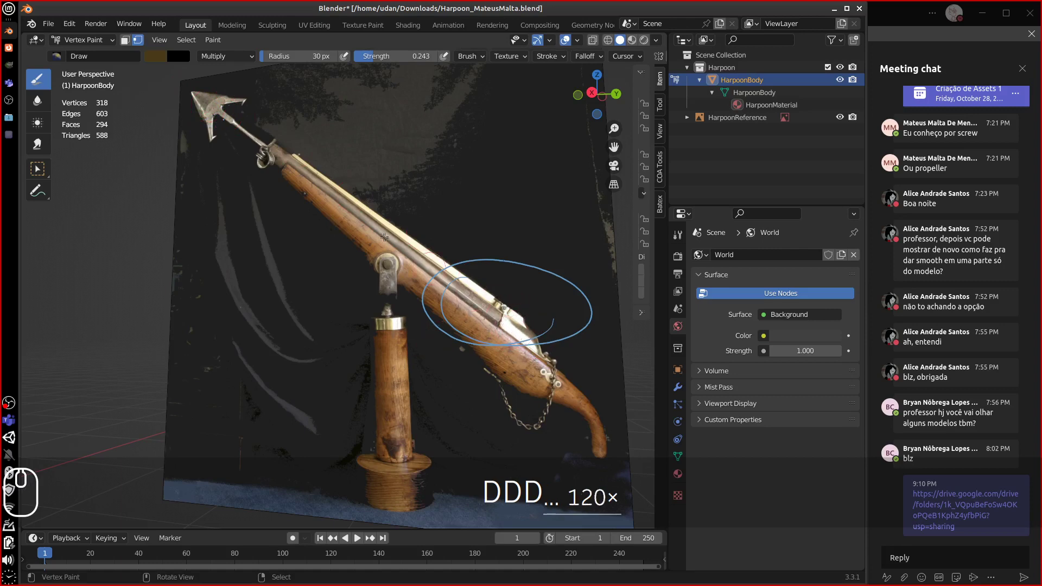
pyautogui.moveTo(394, 324)
pyautogui.mouseDown(button='right')
pyautogui.moveTo(499, 260)
pyautogui.moveTo(429, 315)
pyautogui.moveTo(554, 337)
pyautogui.moveTo(536, 281)
pyautogui.mouseUp(button='right')
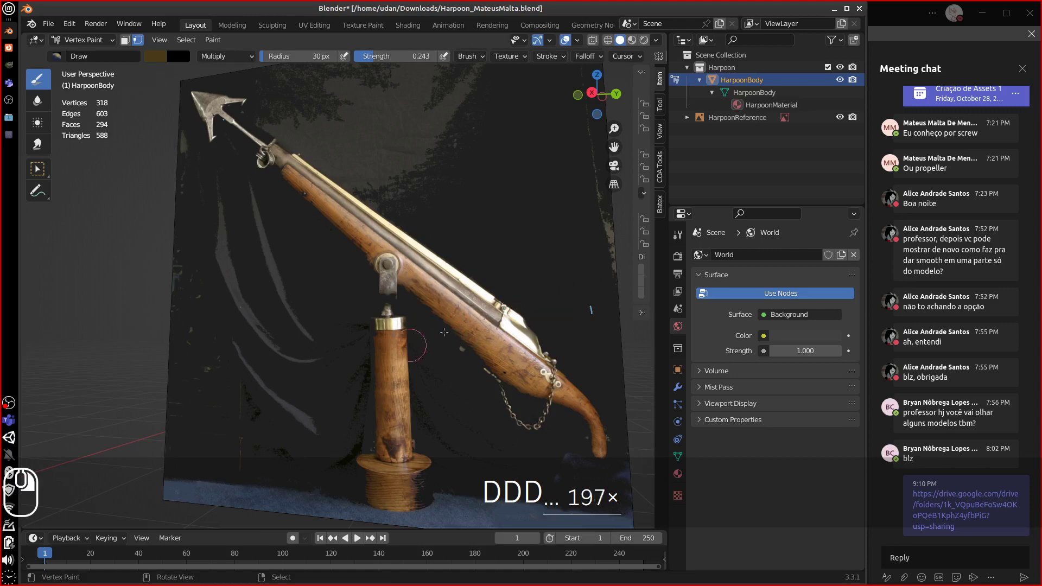
pyautogui.scroll(-10, 424, 330)
pyautogui.scroll(10, 424, 331)
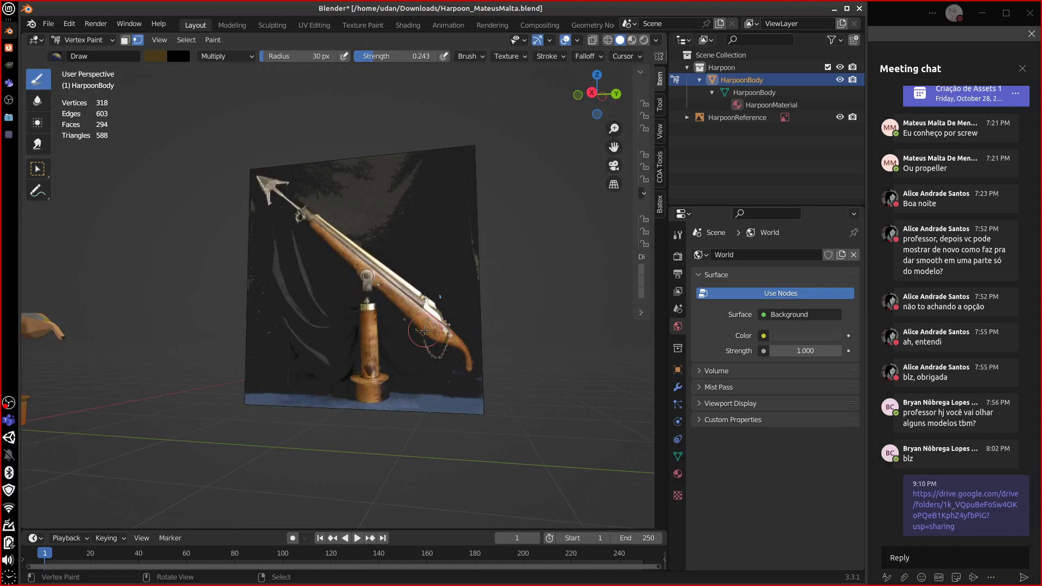
pyautogui.moveTo(82, 406); pyautogui.dragTo(286, 392, button='middle')
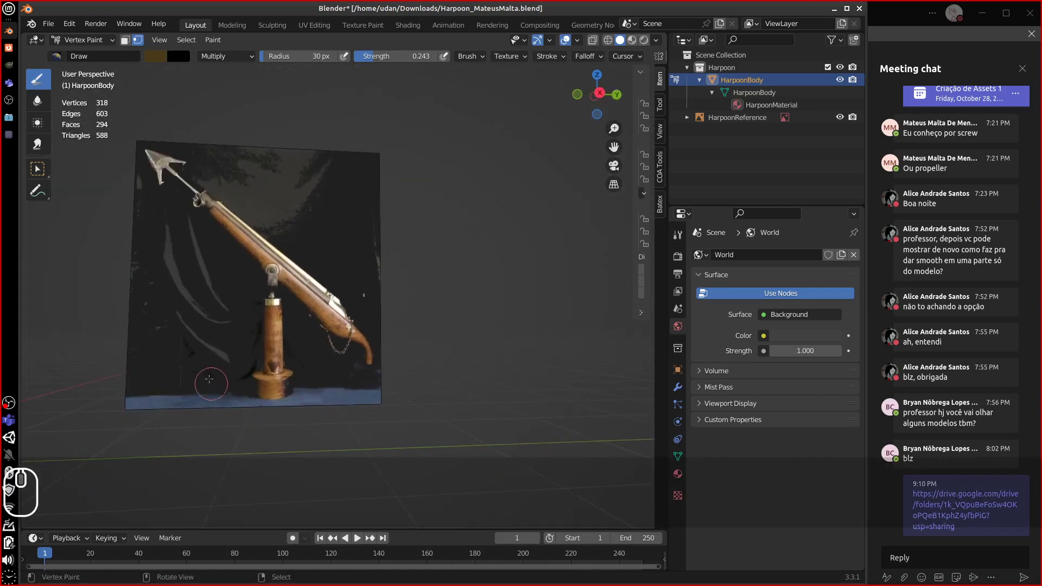
pyautogui.moveTo(210, 379); pyautogui.dragTo(496, 395, button='middle')
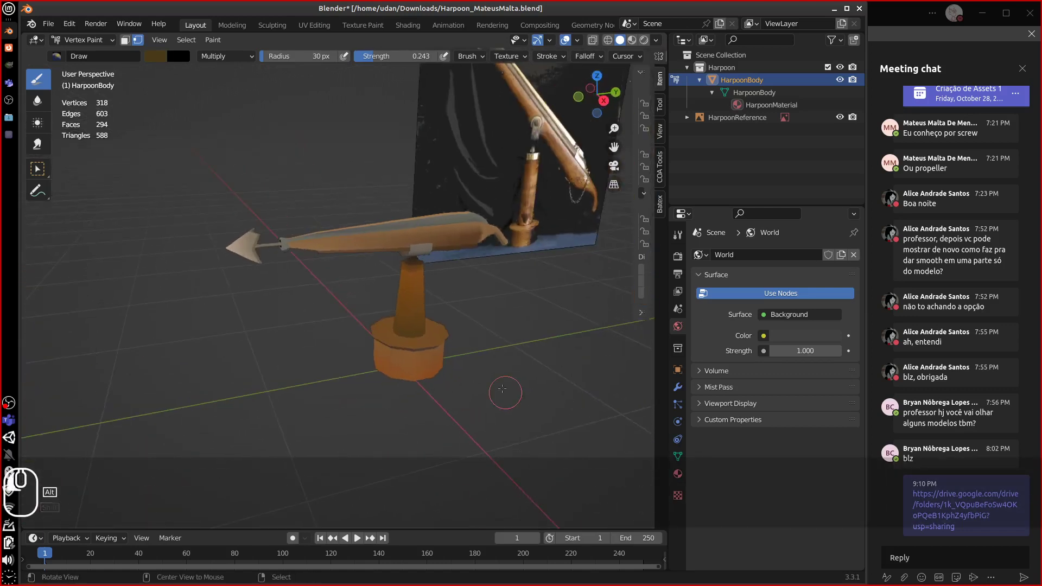
pyautogui.click(48, 23)
# - Reload the harpoon file from recent files without saving, then look around the harpoon and reference
pyautogui.moveTo(87, 64)
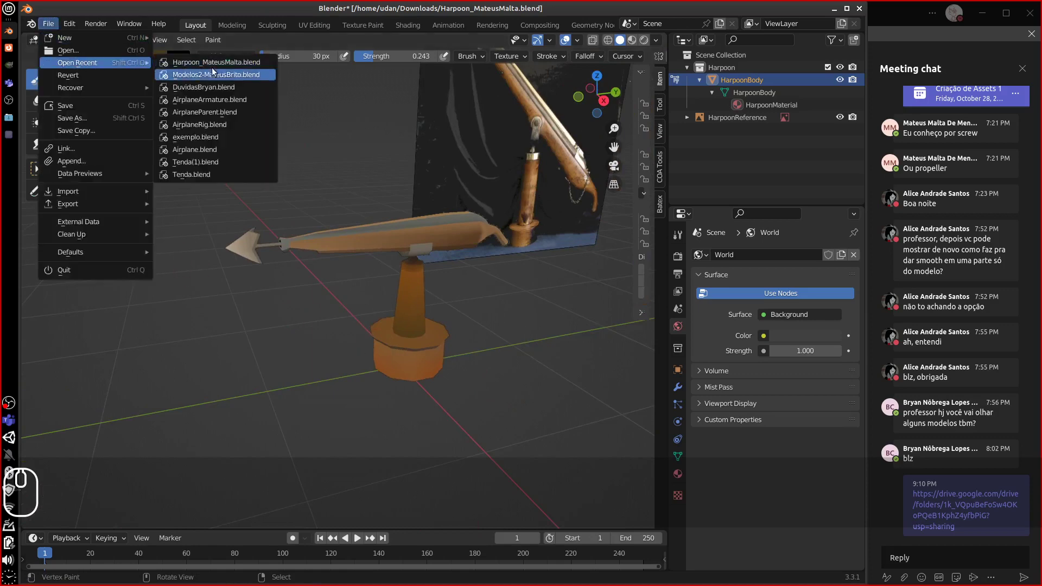
pyautogui.click(180, 68)
pyautogui.click(374, 320)
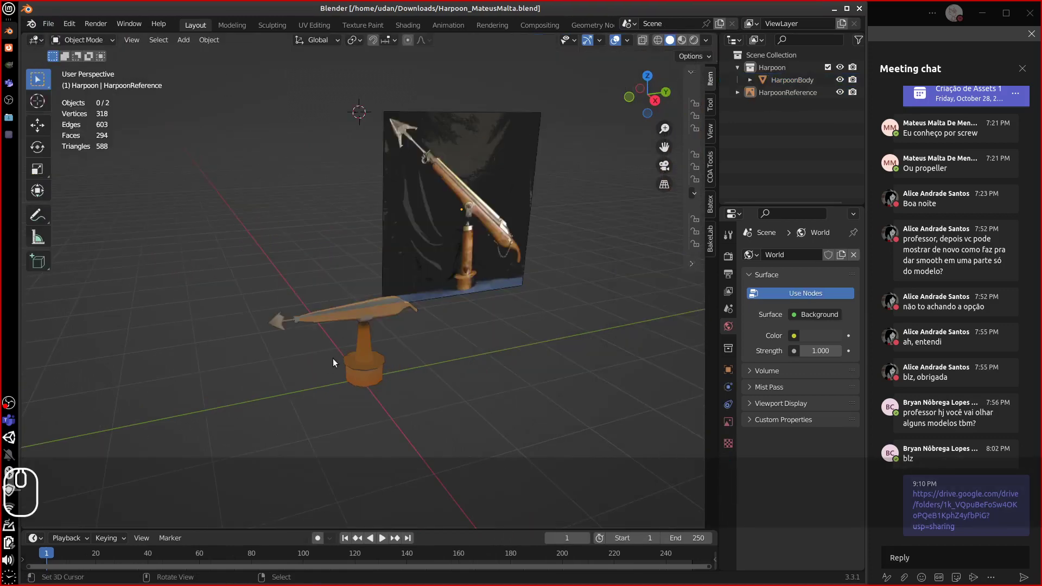
pyautogui.moveTo(334, 358); pyautogui.dragTo(371, 324, button='middle')
pyautogui.scroll(3, 393, 320)
pyautogui.scroll(-2, 371, 325)
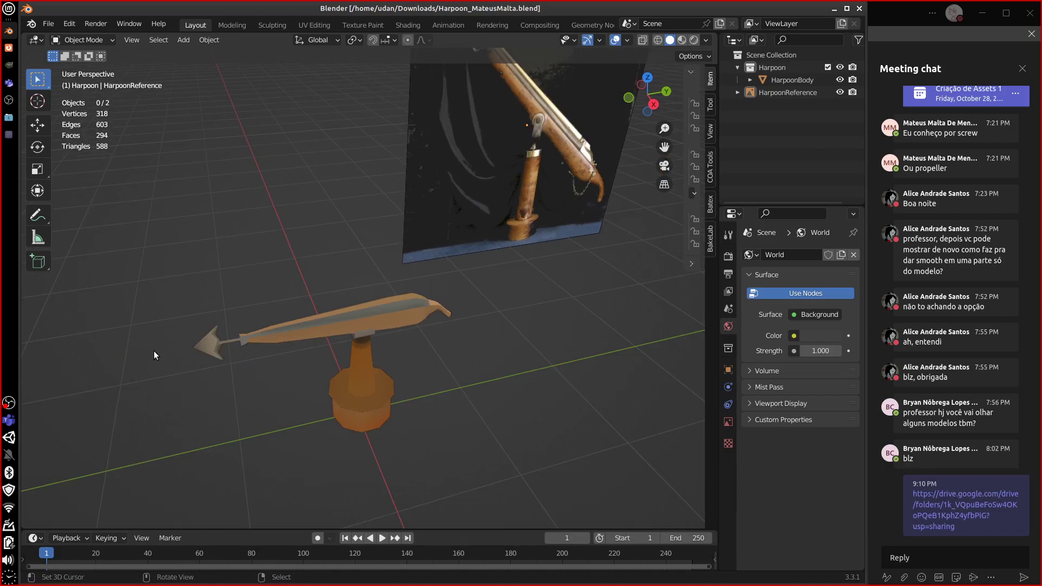
pyautogui.click(48, 24)
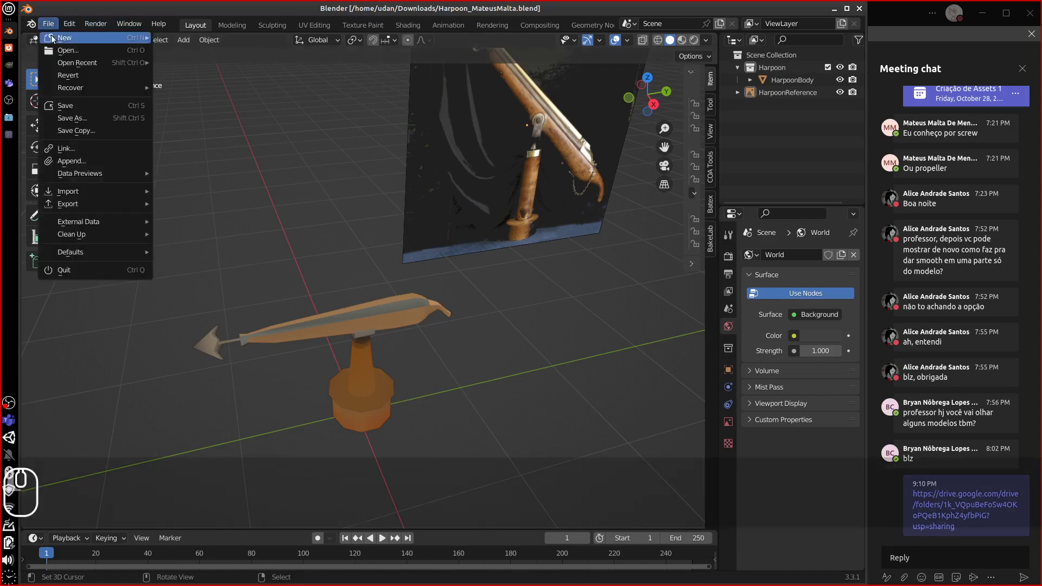
pyautogui.click(67, 52)
pyautogui.doubleClick(307, 154)
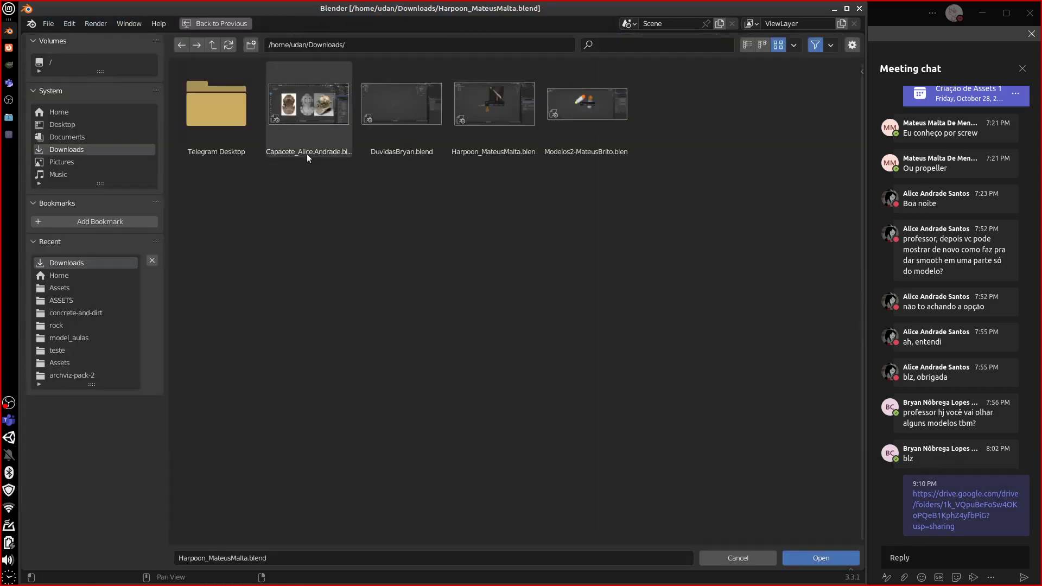
pyautogui.moveTo(440, 392); pyautogui.dragTo(426, 386, button='middle')
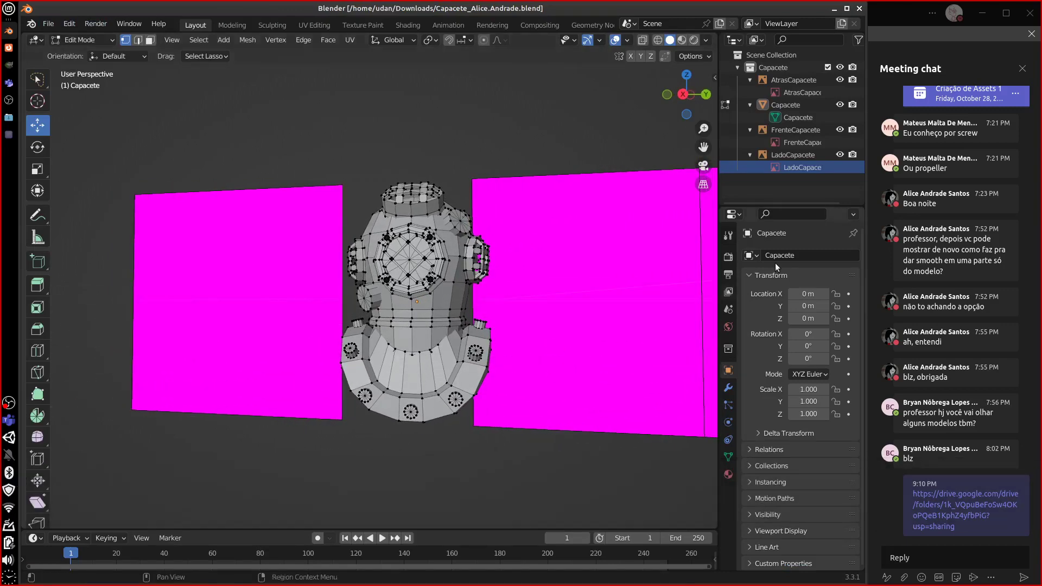
# - Hide the LadoCapacete, FrenteCapacete and AtrasCapacete planes in the Outliner, then zoom in on the helmet
pyautogui.click(839, 154)
pyautogui.click(840, 130)
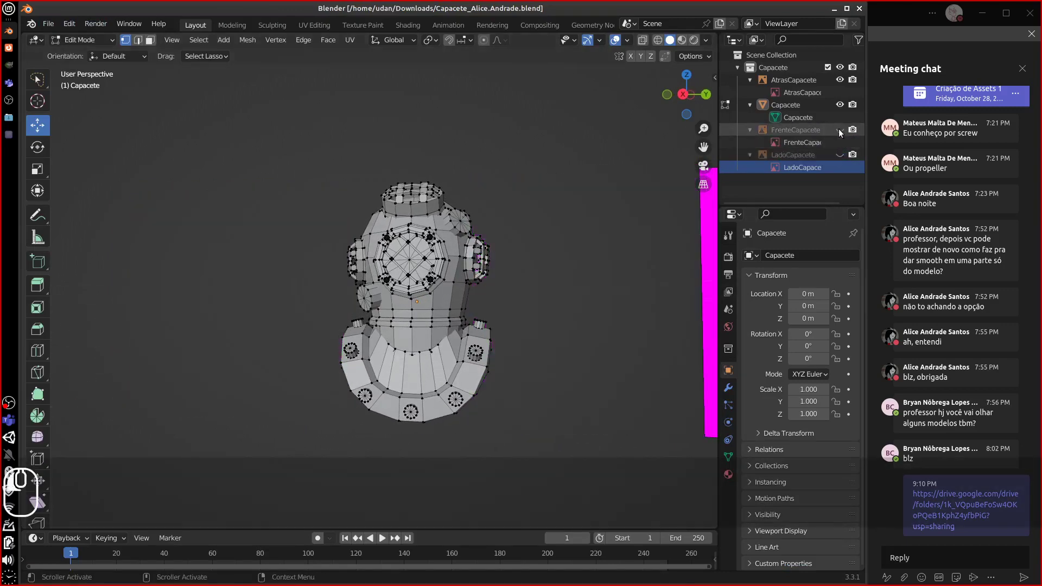
pyautogui.click(48, 24)
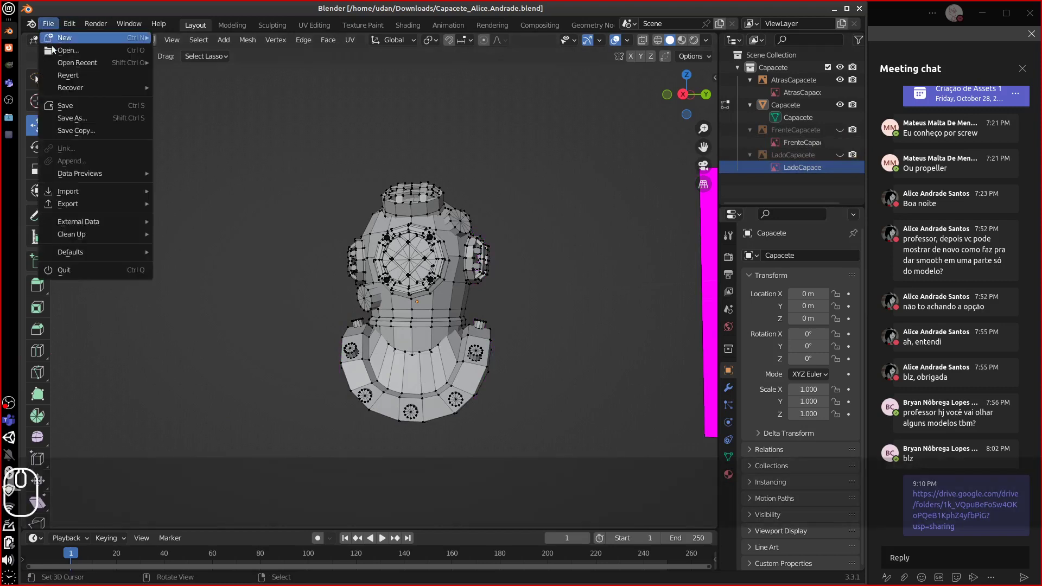
pyautogui.moveTo(93, 226)
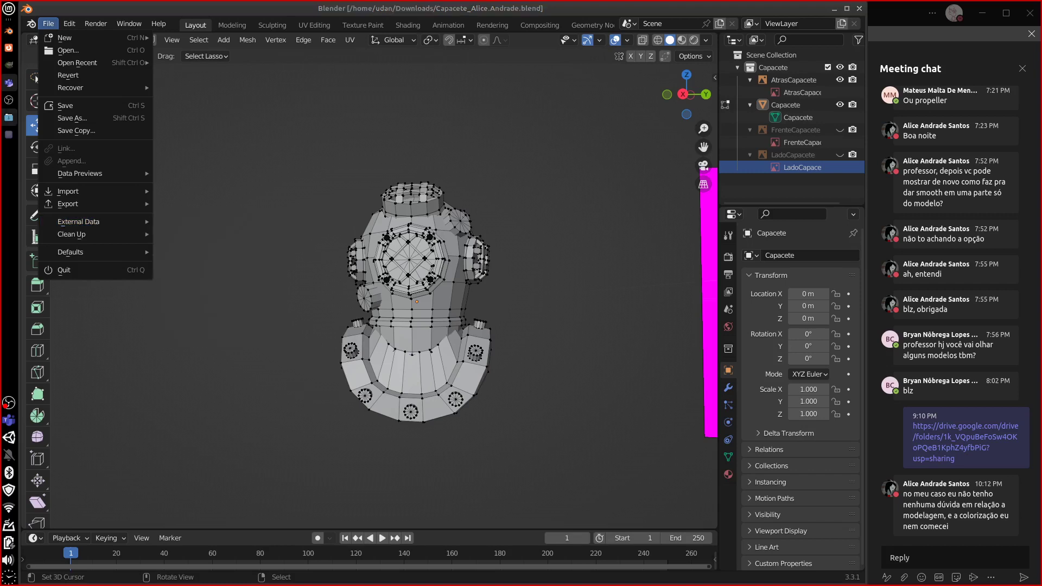
pyautogui.click(314, 296)
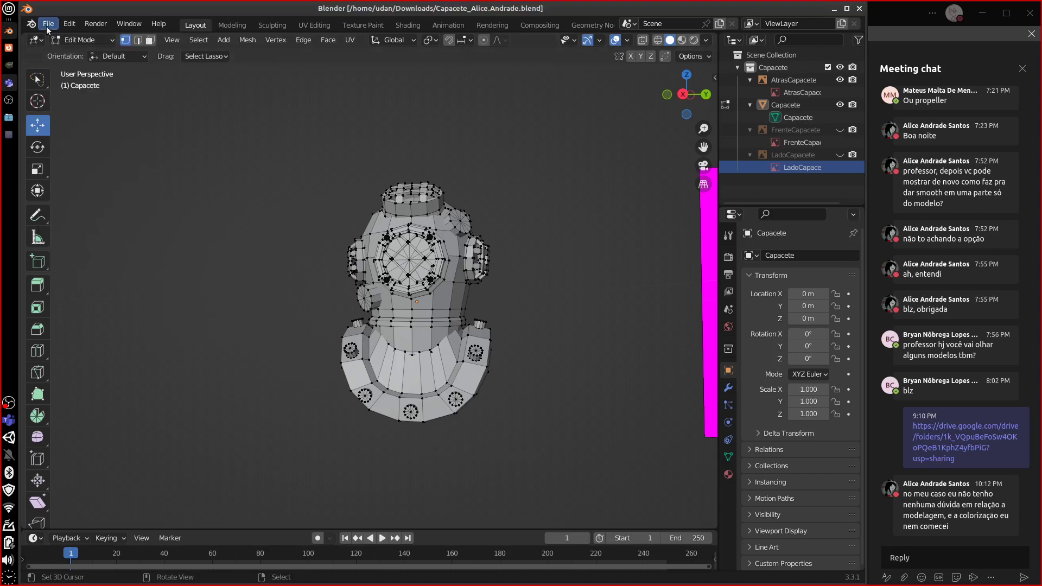
pyautogui.click(49, 23)
pyautogui.moveTo(98, 222)
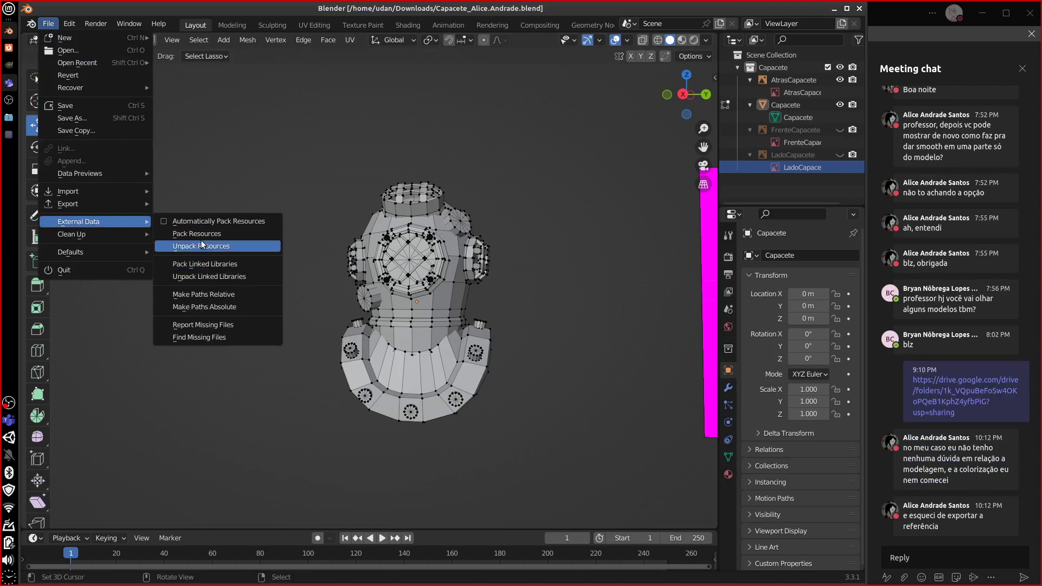
pyautogui.click(839, 81)
pyautogui.scroll(5, 468, 305)
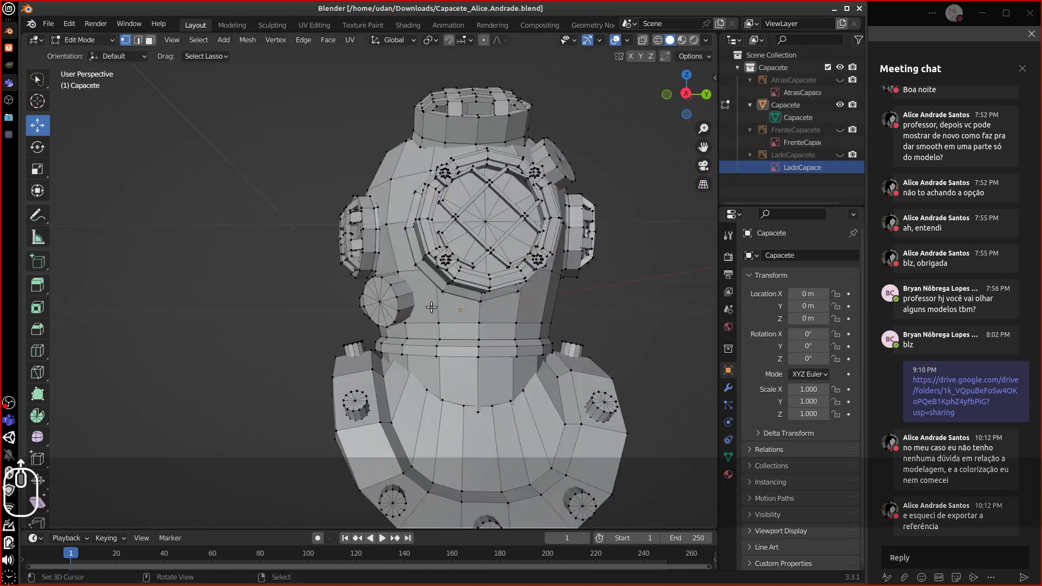
pyautogui.moveTo(468, 305); pyautogui.dragTo(437, 322, button='middle')
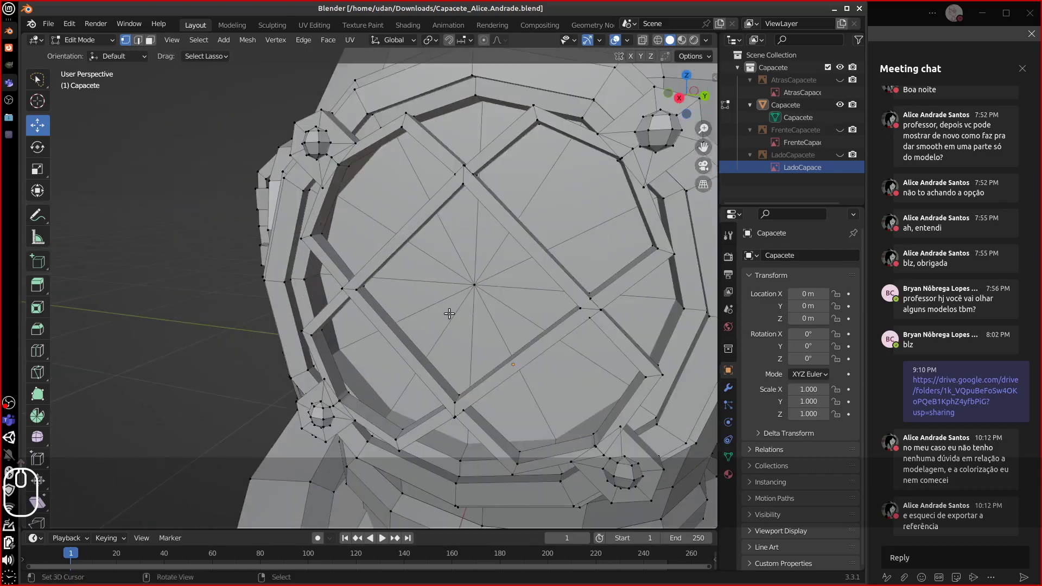
# - Select the visor's linked geometry and switch to a straight front orthographic view
pyautogui.click(647, 186)
pyautogui.hotkey('ctrl', 'l')
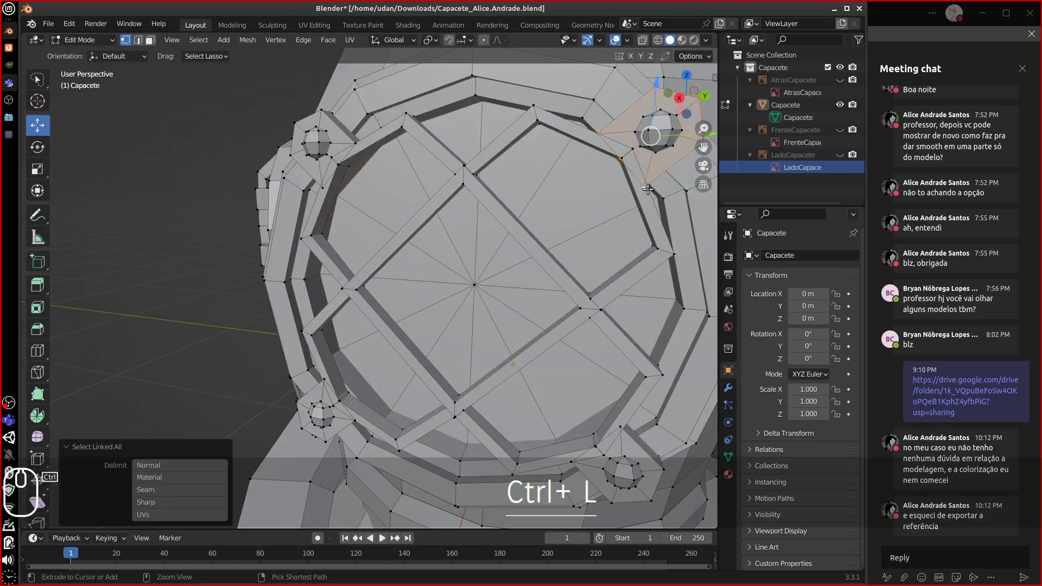
pyautogui.keyDown('shift'); pyautogui.moveTo(644, 188); pyautogui.dragTo(608, 163, button='middle'); pyautogui.keyUp('shift')
pyautogui.scroll(-3, 608, 163)
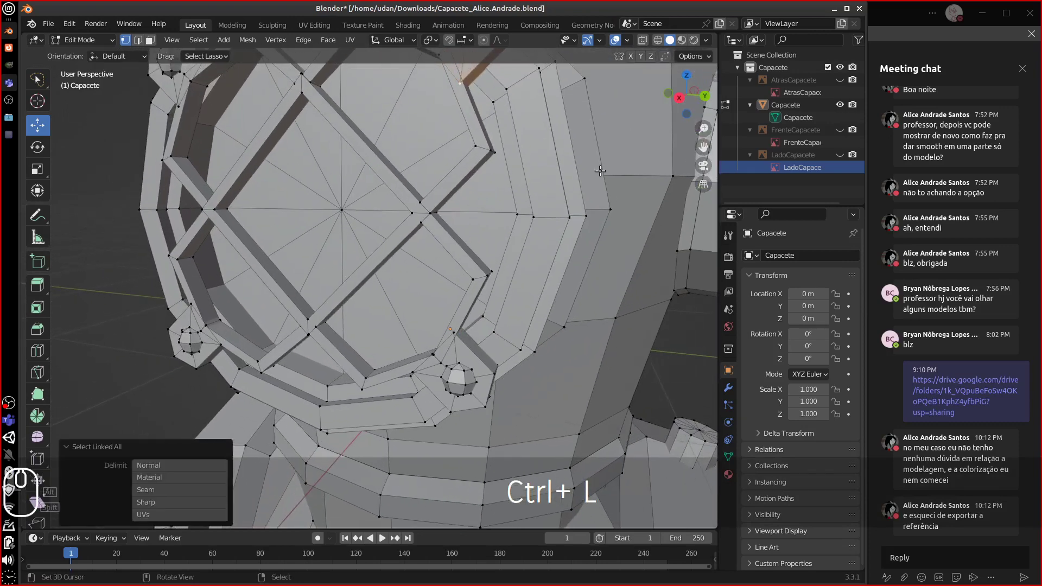
pyautogui.press('1')
pyautogui.press('5')
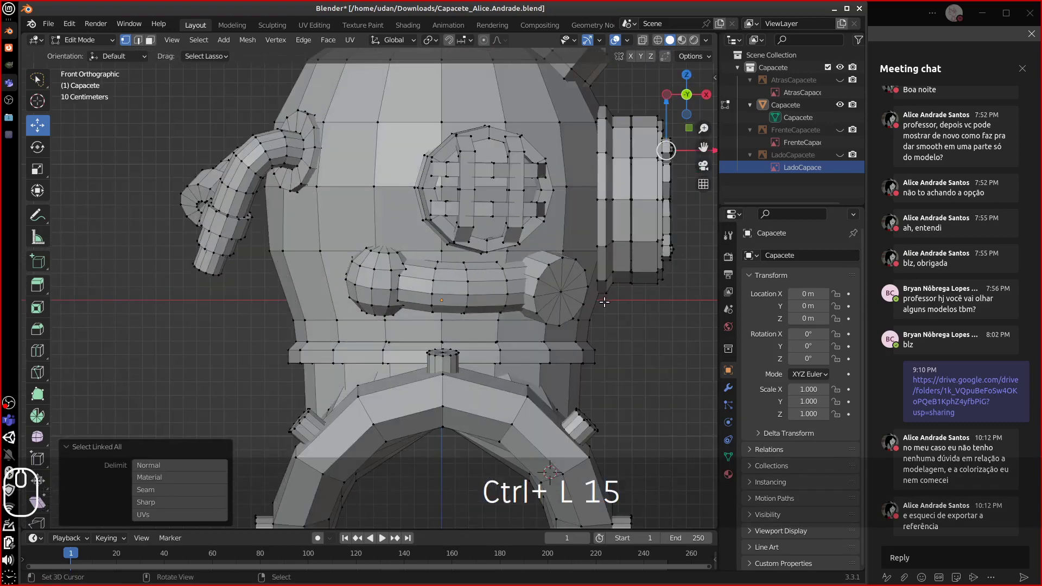
pyautogui.press('KP_2')
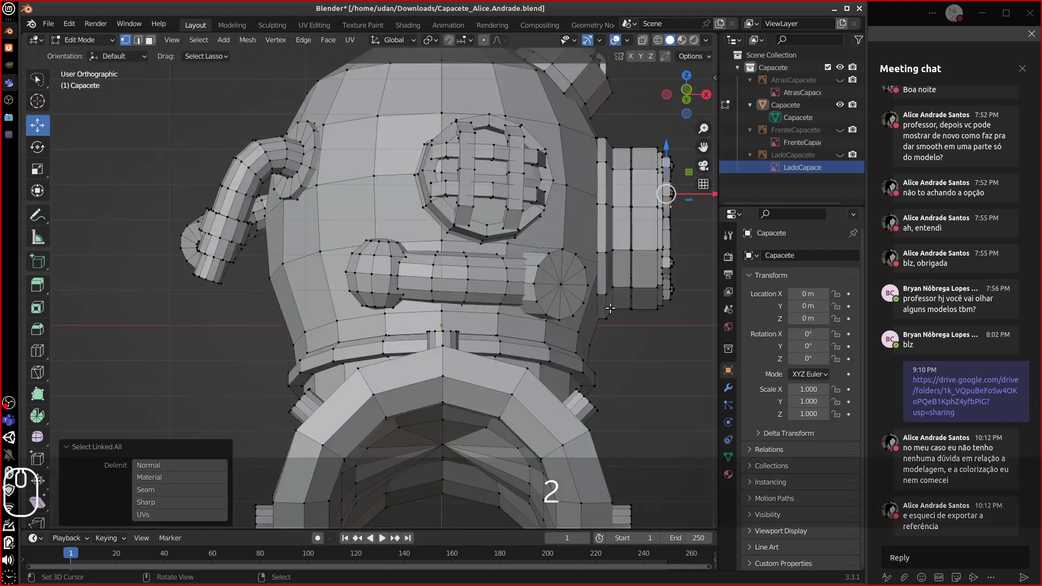
pyautogui.press('KP_1')
pyautogui.scroll(-5, 629, 315)
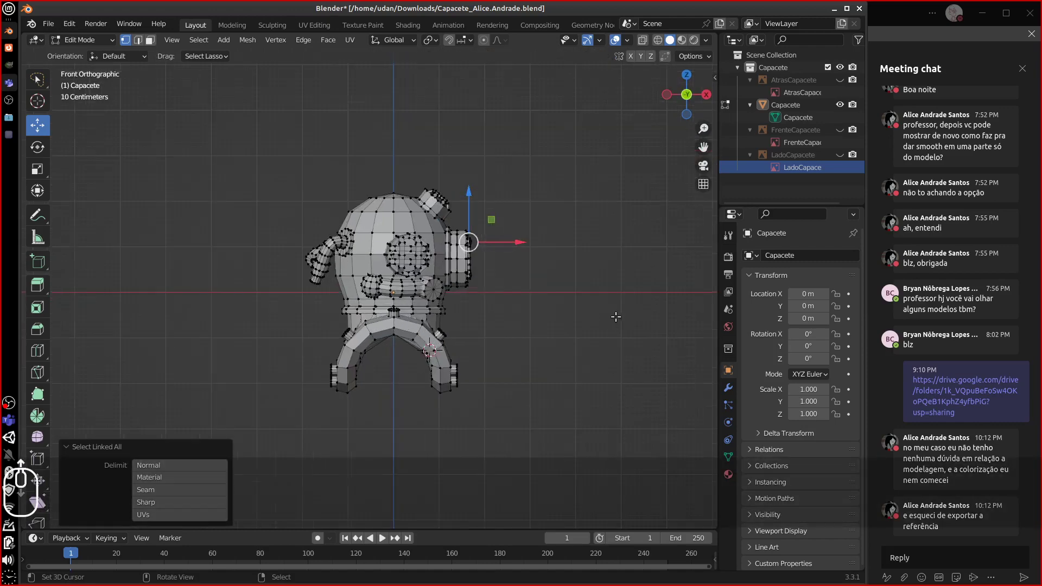
# - Select all and rotate the helmet -90° around Z, then move it 0.25 m toward -X
pyautogui.press('a')
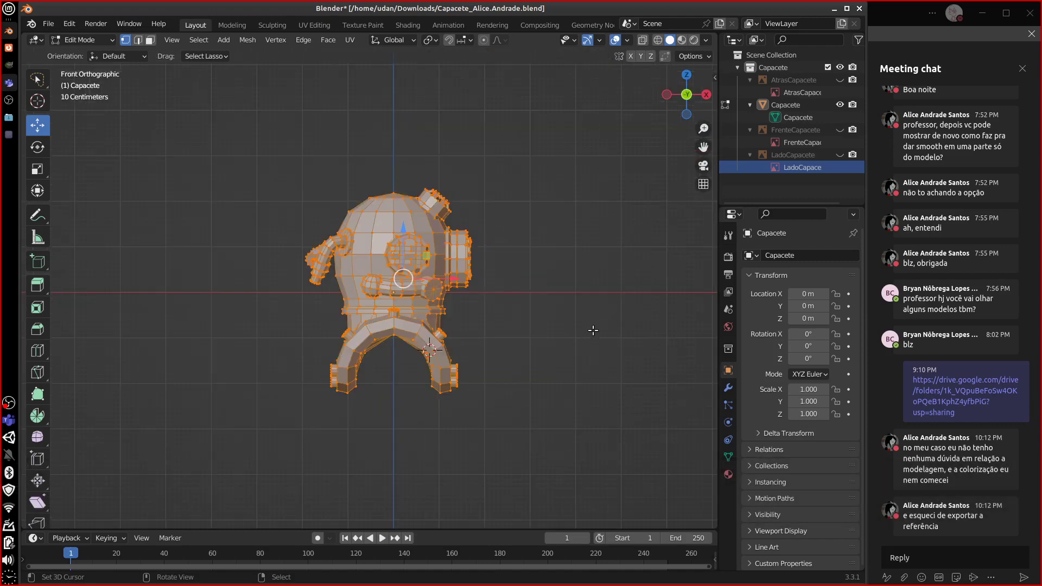
pyautogui.write('rz90')
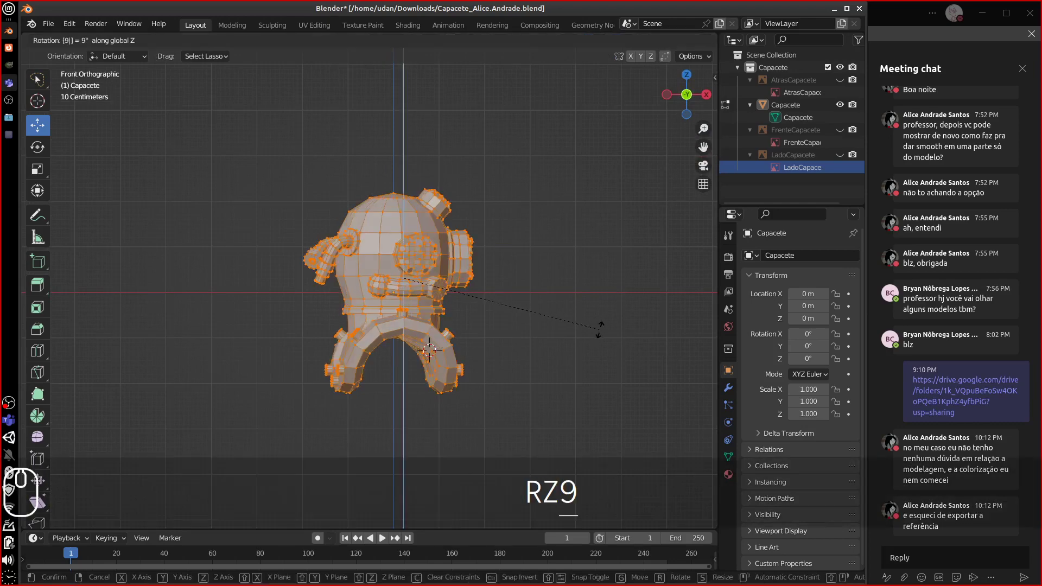
pyautogui.press('-')
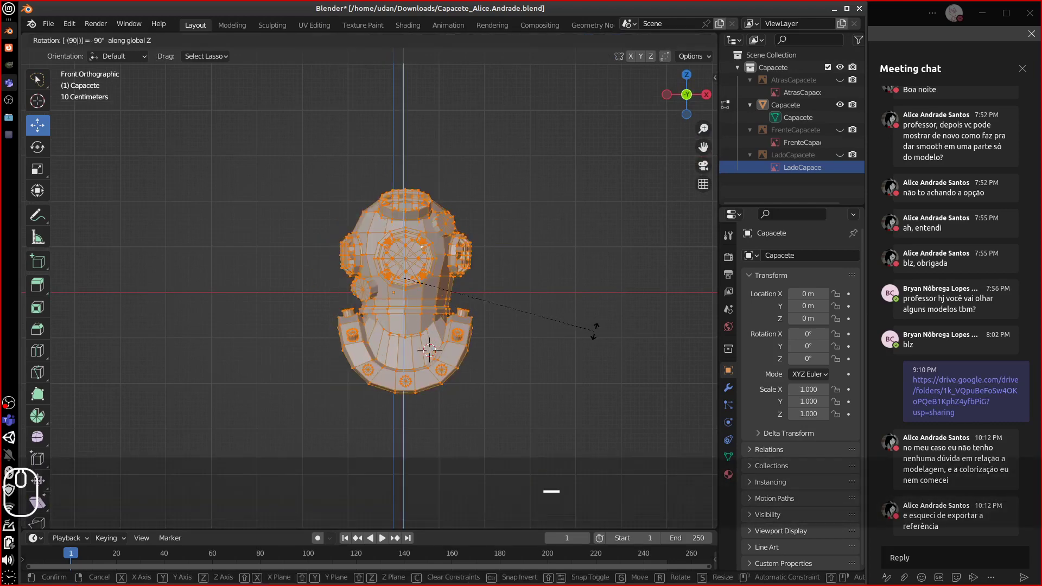
pyautogui.click(581, 334)
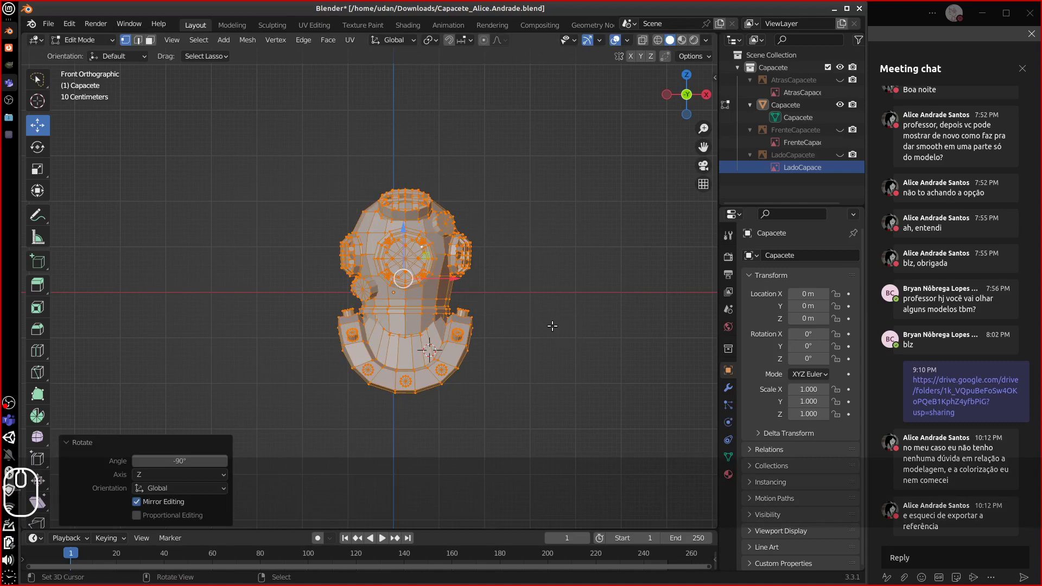
pyautogui.moveTo(455, 278); pyautogui.dragTo(440, 281)
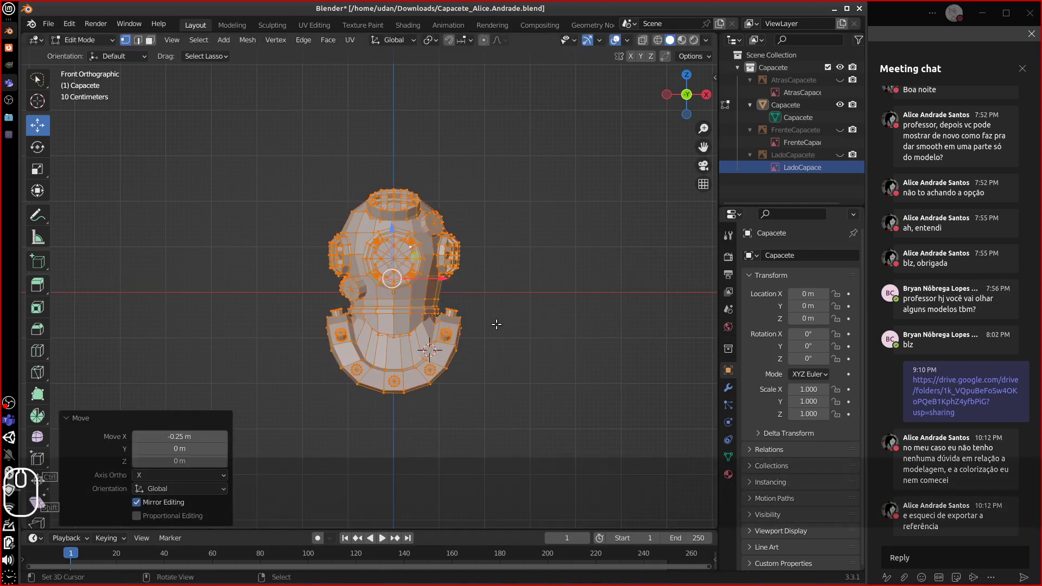
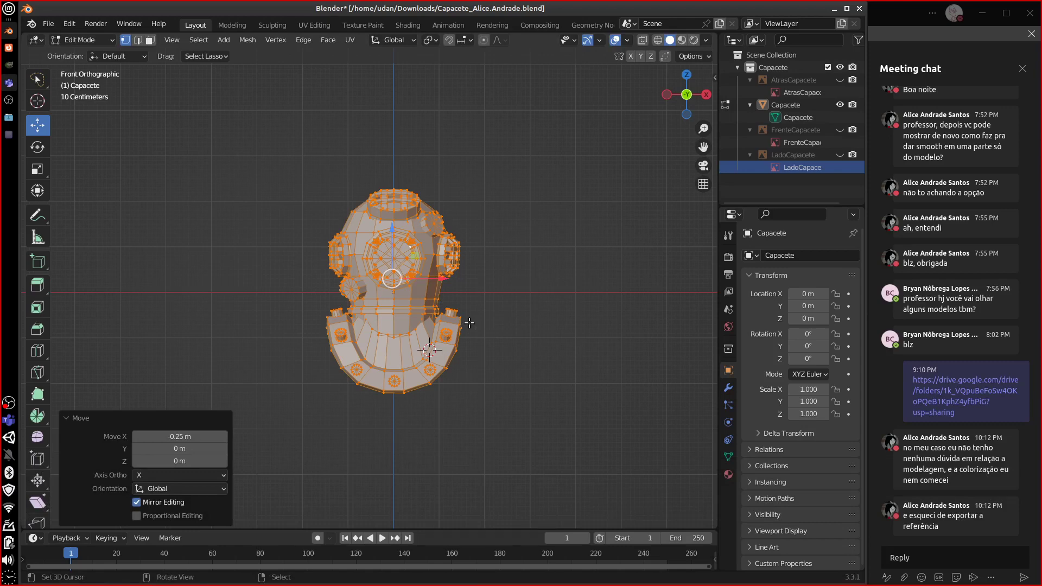
# - Switch to Right Orthographic view, zoom in and orbit to an angled close-up of the side port
pyautogui.press('KP_3')
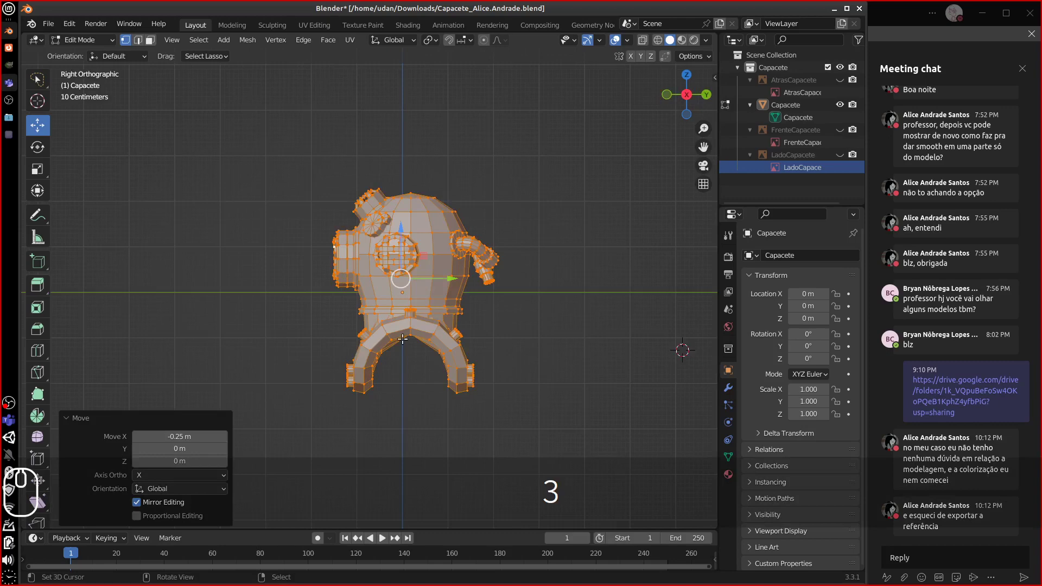
pyautogui.scroll(7, 402, 339)
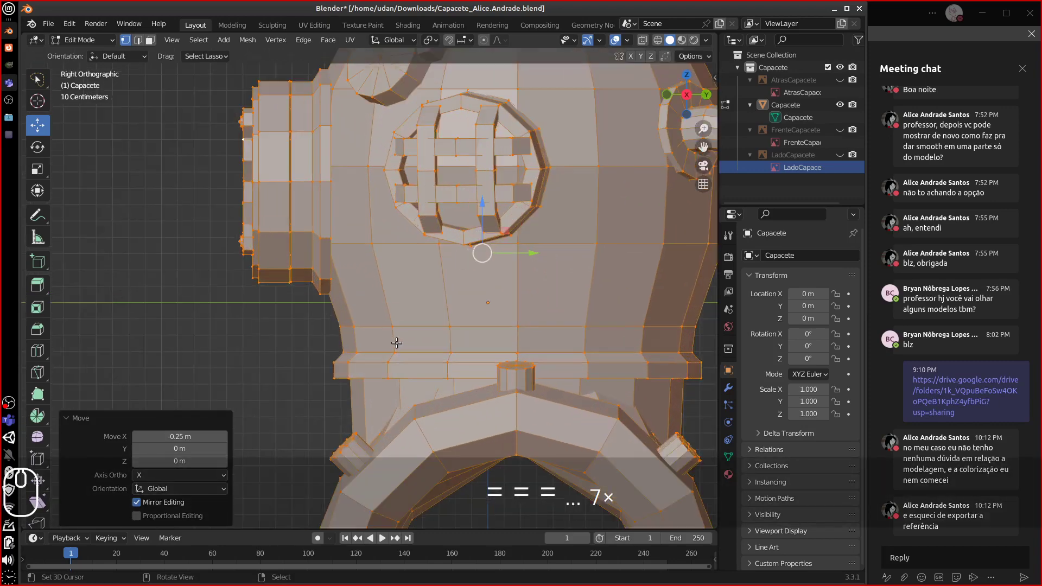
pyautogui.moveTo(370, 265); pyautogui.dragTo(382, 304, button='middle')
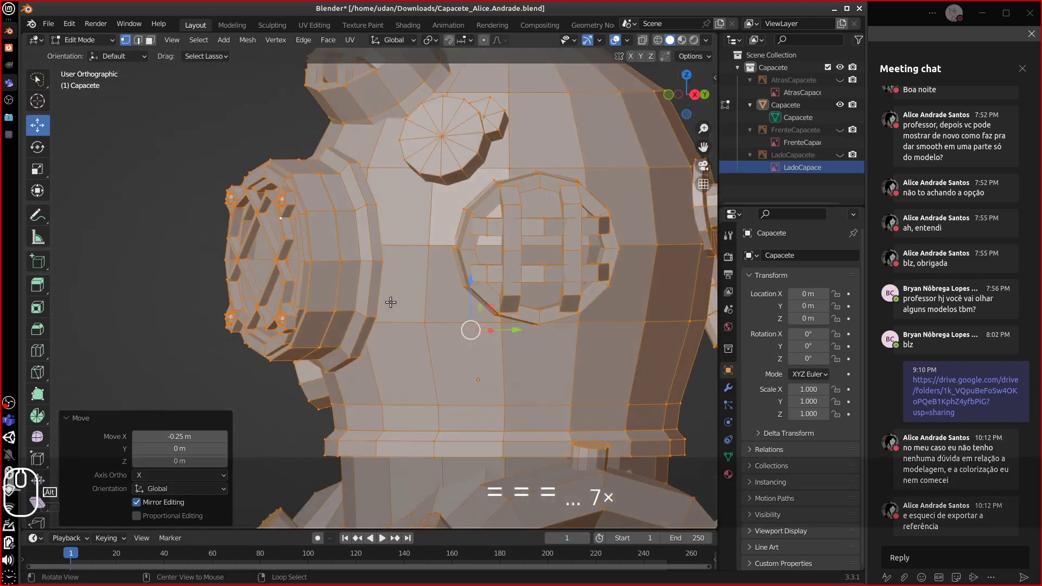
# - Select the side port ring and an edge loop on its collar, orbiting to inspect the rim
pyautogui.click(367, 309)
pyautogui.hotkey('ctrl', 'l')
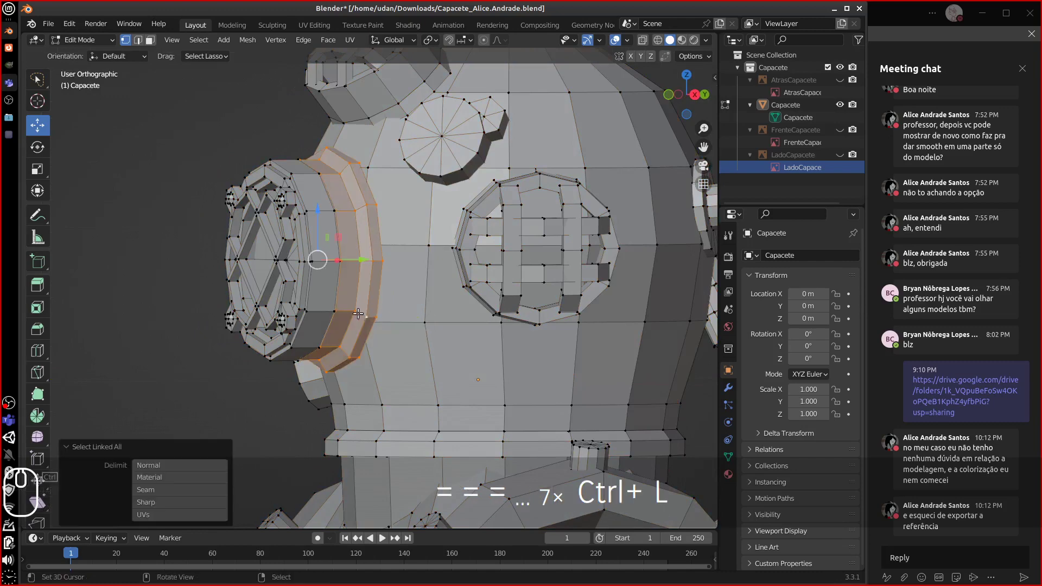
pyautogui.click(314, 298)
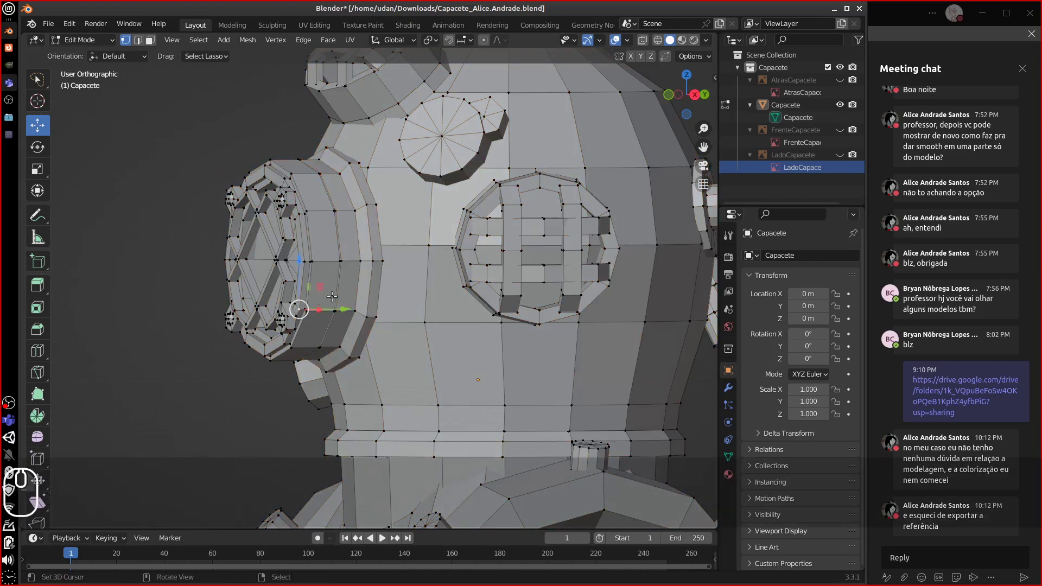
pyautogui.scroll(8, 333, 297)
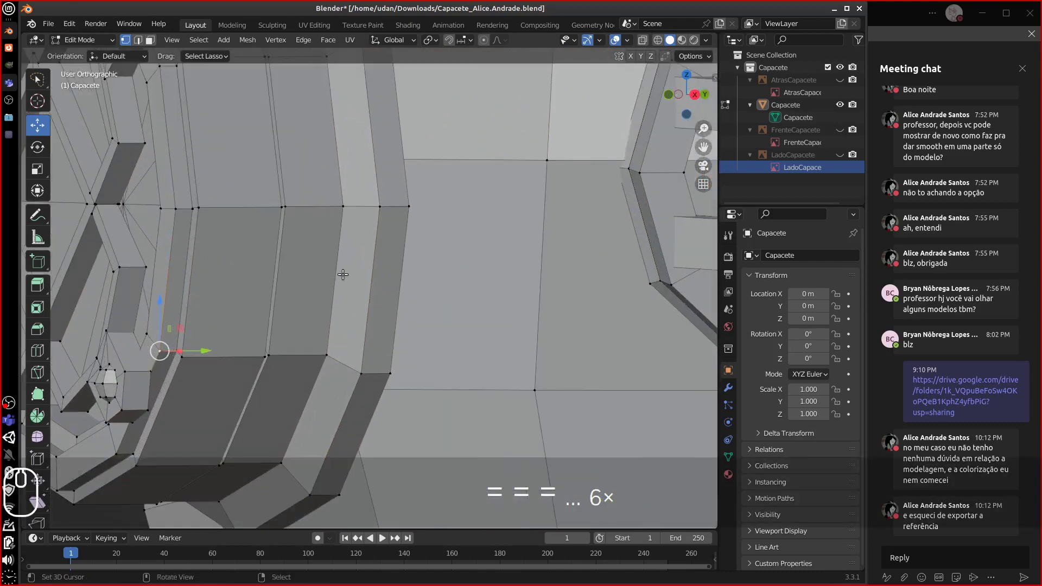
pyautogui.moveTo(343, 275); pyautogui.dragTo(407, 297, button='middle')
pyautogui.keyDown('alt'); pyautogui.click(366, 298); pyautogui.keyUp('alt')
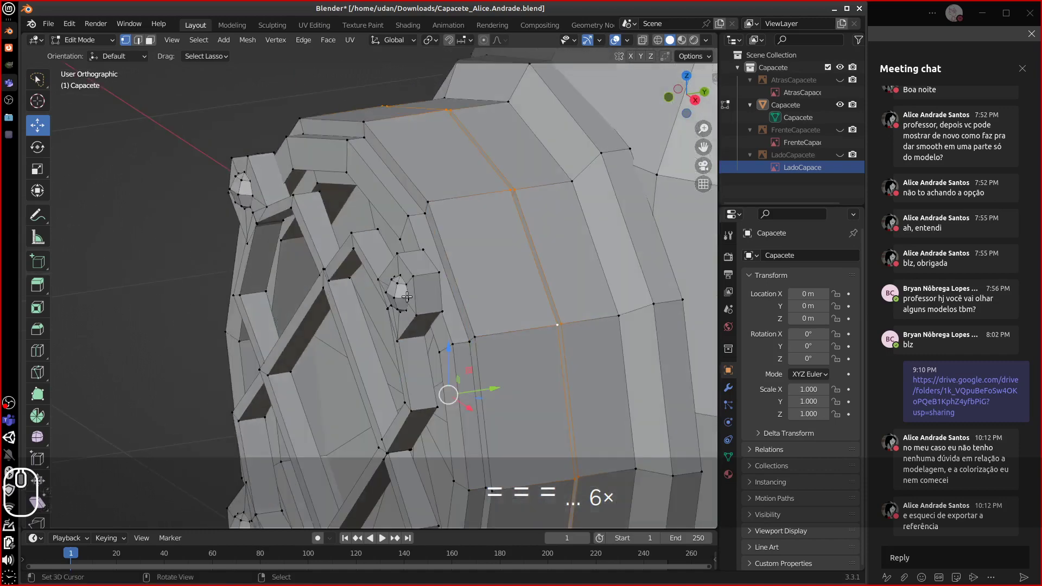
pyautogui.scroll(-4, 407, 296)
# - Select the linked collar faces and merge vertices by distance, with none found
pyautogui.press('3')
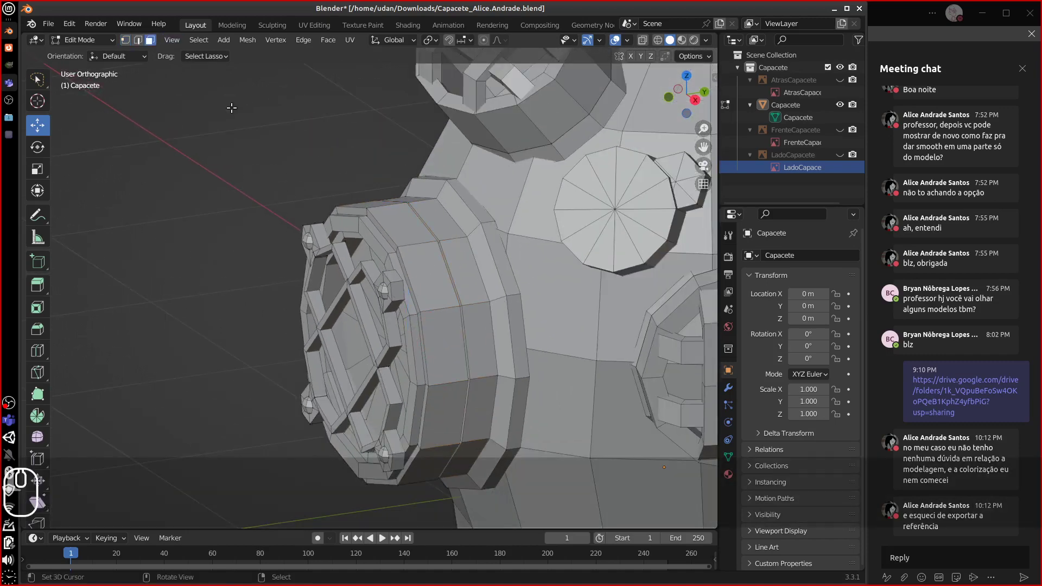
pyautogui.keyDown('alt'); pyautogui.click(420, 313); pyautogui.keyUp('alt')
pyautogui.keyDown('alt'); pyautogui.click(422, 308); pyautogui.keyUp('alt')
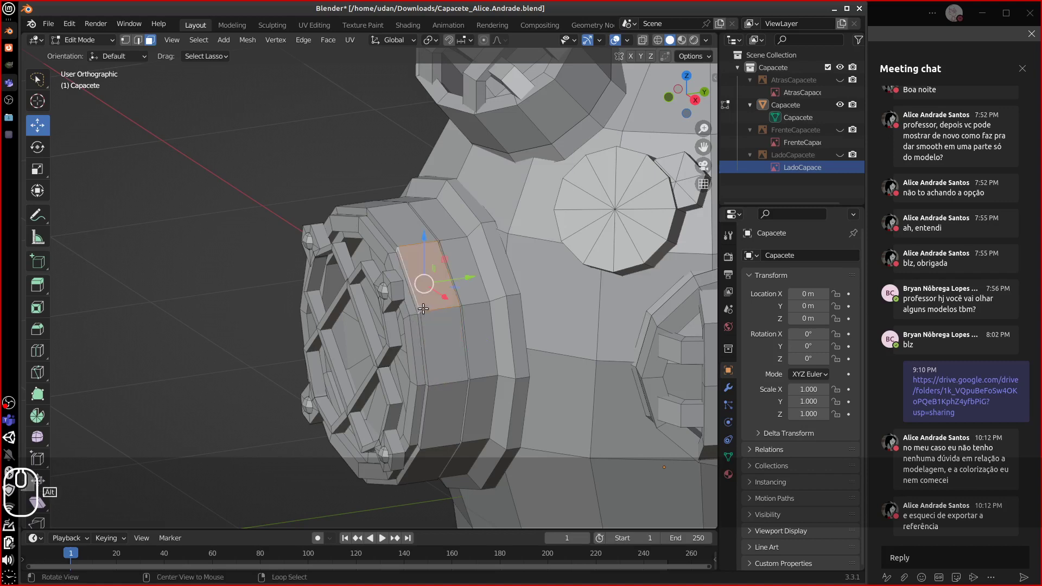
pyautogui.hotkey('ctrl', 'l')
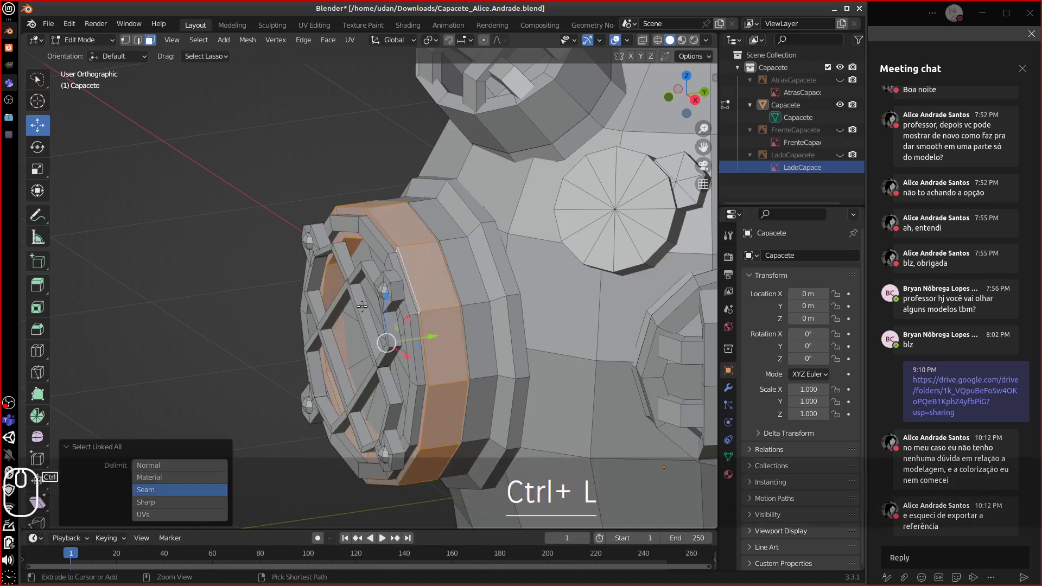
pyautogui.press('m')
pyautogui.click(368, 308)
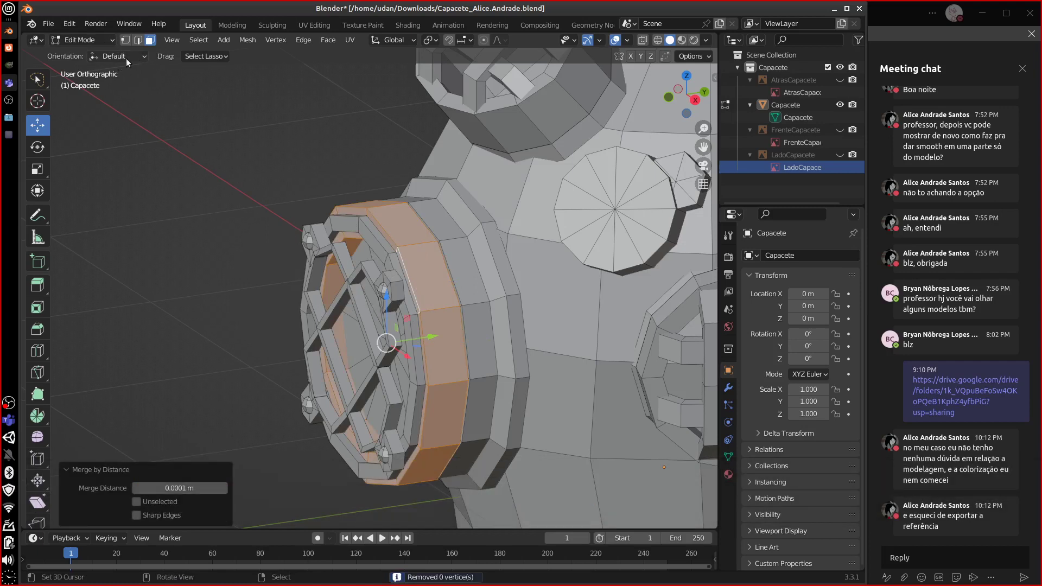
# - Make Select Box the active tool and pick a face loop on a rear collar ring
pyautogui.press('w')
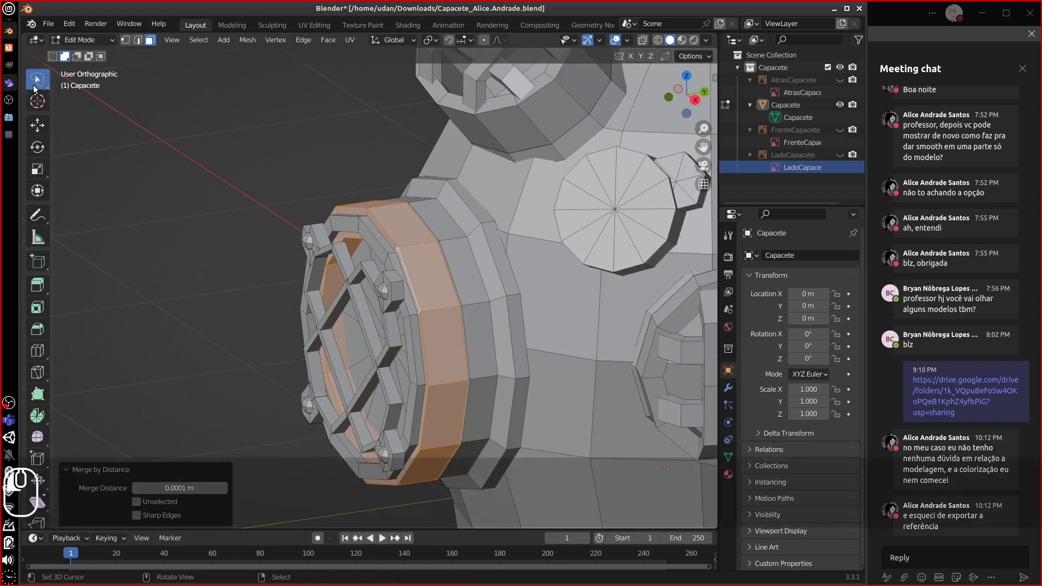
pyautogui.moveTo(37, 79); pyautogui.dragTo(87, 112)
pyautogui.keyDown('alt'); pyautogui.click(431, 304); pyautogui.keyUp('alt')
pyautogui.keyDown('alt'); pyautogui.click(469, 305); pyautogui.keyUp('alt')
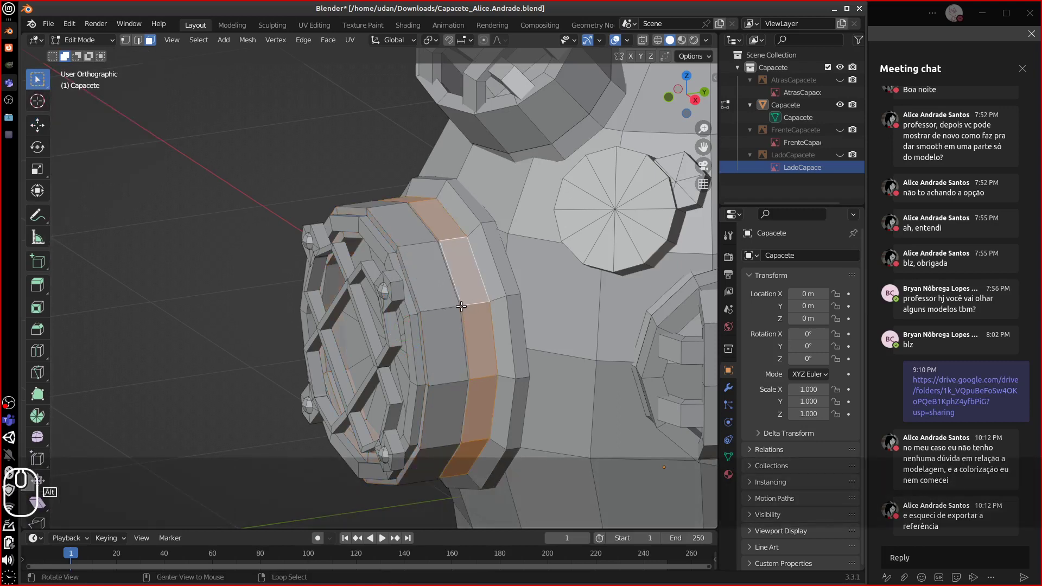
pyautogui.moveTo(474, 305)
pyautogui.keyDown('alt'); pyautogui.mouseDown()
pyautogui.moveTo(575, 288)
pyautogui.moveTo(468, 286)
pyautogui.mouseUp(); pyautogui.keyUp('alt')
pyautogui.scroll(-4, 542, 269)
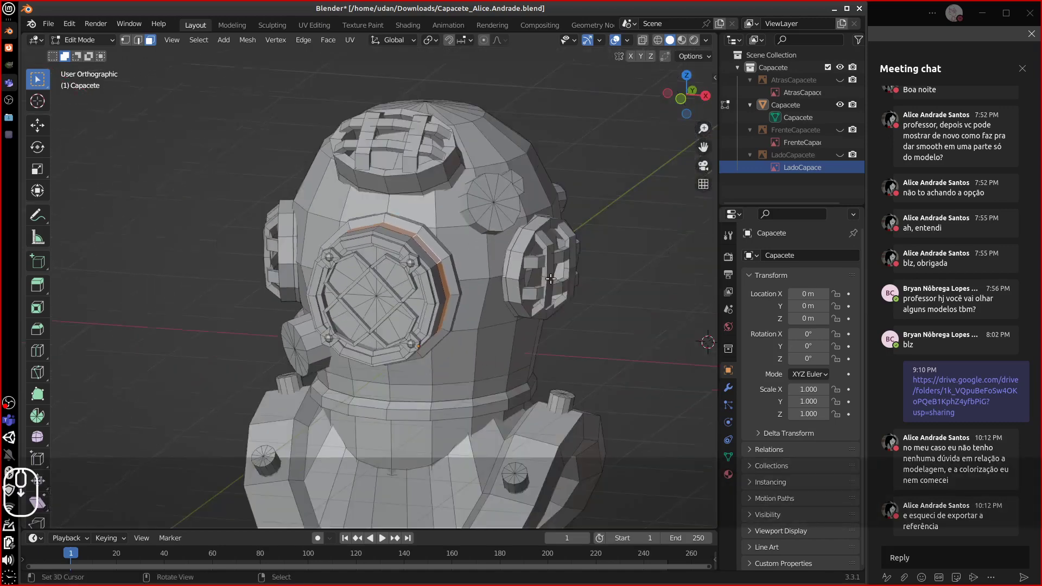
pyautogui.scroll(12, 541, 267)
pyautogui.scroll(-4, 541, 267)
pyautogui.scroll(-1, 542, 267)
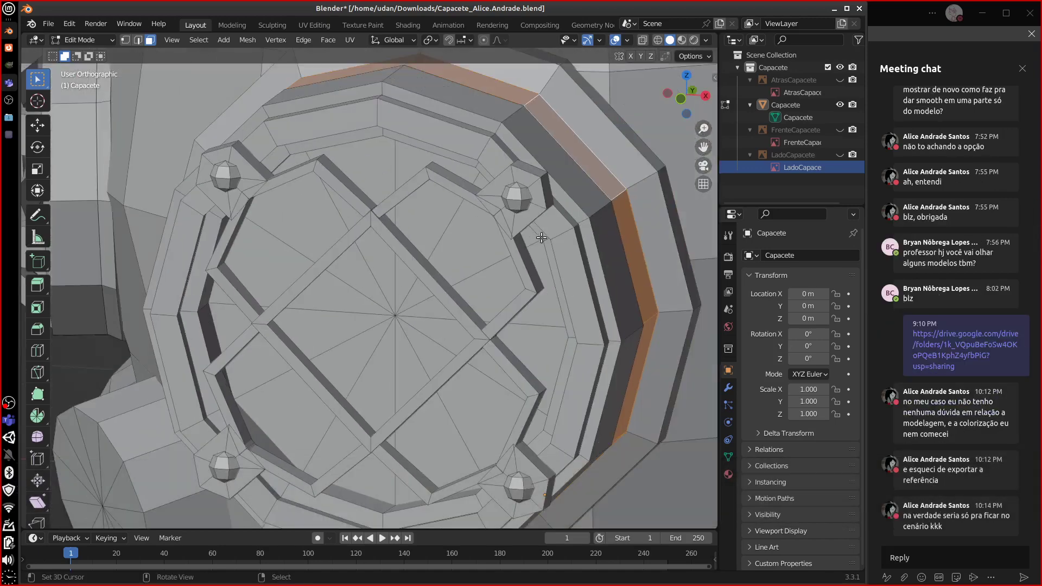
# - Select the thin vertical face loop across the collar and view it from the side
pyautogui.keyDown('alt'); pyautogui.keyDown('shift'); pyautogui.moveTo(546, 229); pyautogui.dragTo(501, 245); pyautogui.keyUp('shift'); pyautogui.keyUp('alt')
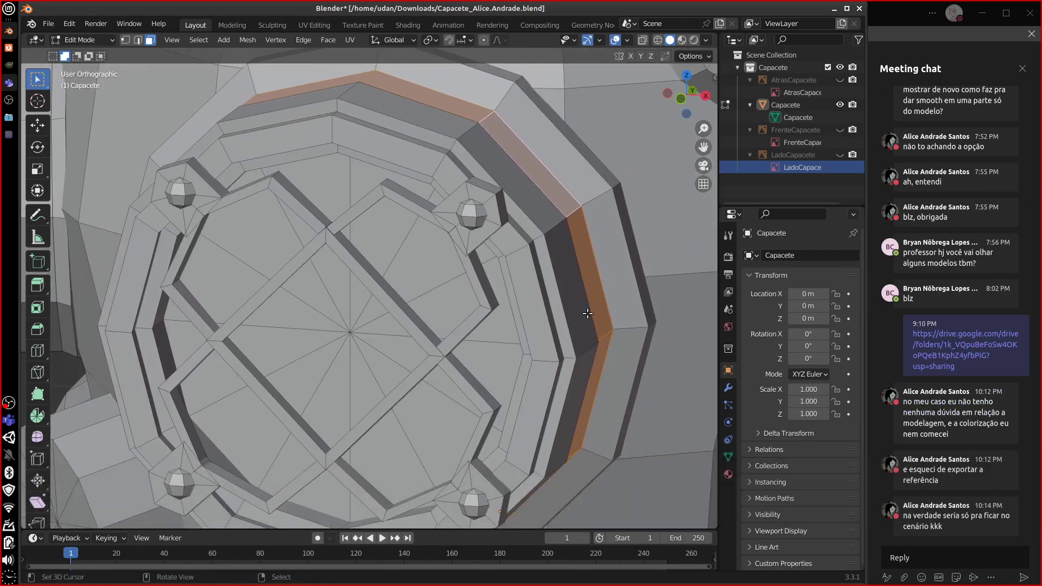
pyautogui.keyDown('alt'); pyautogui.moveTo(587, 313); pyautogui.dragTo(455, 293); pyautogui.keyUp('alt')
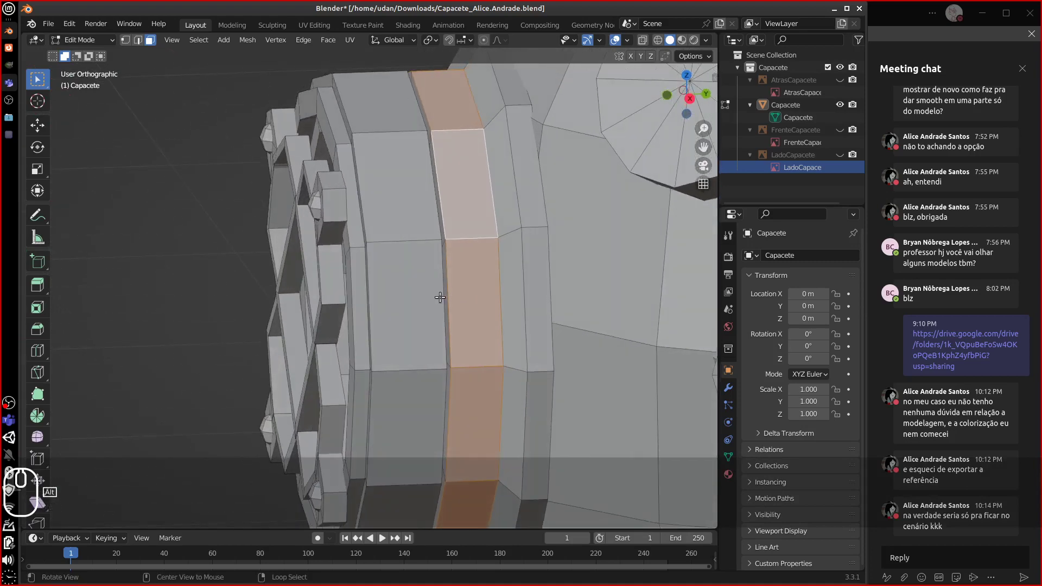
pyautogui.keyDown('alt'); pyautogui.click(442, 298); pyautogui.keyUp('alt')
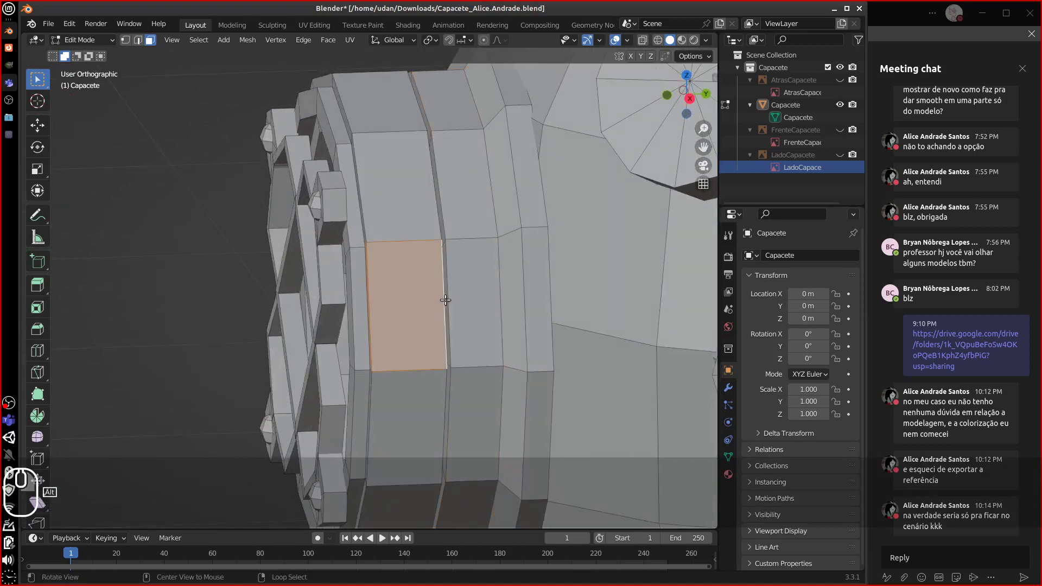
pyautogui.keyDown('alt'); pyautogui.click(444, 241); pyautogui.keyUp('alt')
pyautogui.keyDown('alt'); pyautogui.click(442, 242); pyautogui.keyUp('alt')
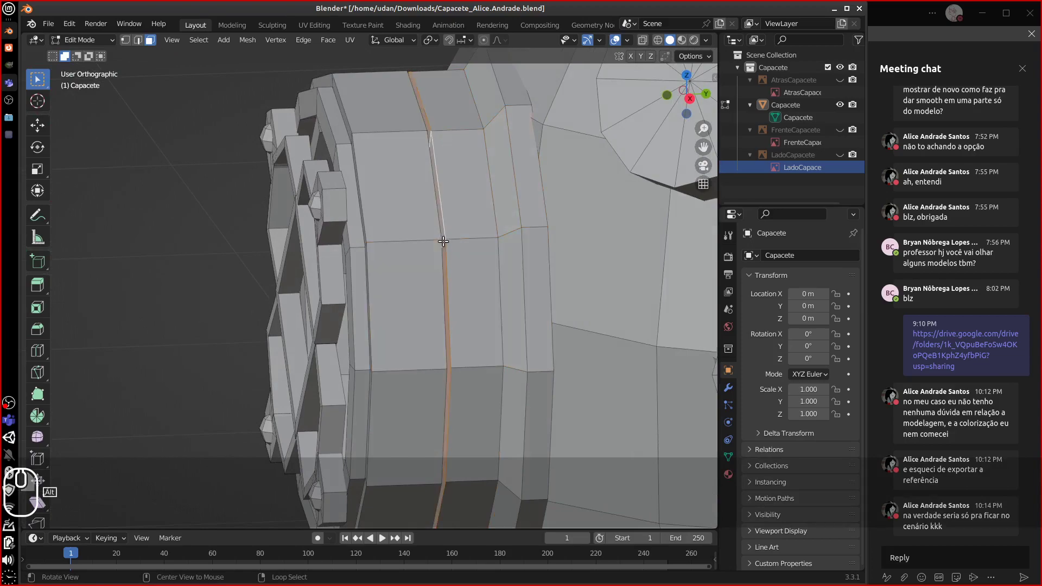
pyautogui.keyDown('alt'); pyautogui.moveTo(441, 242); pyautogui.dragTo(540, 256); pyautogui.keyUp('alt')
pyautogui.keyDown('alt'); pyautogui.moveTo(540, 256); pyautogui.dragTo(432, 257, button='middle'); pyautogui.keyUp('alt')
pyautogui.scroll(2, 433, 257)
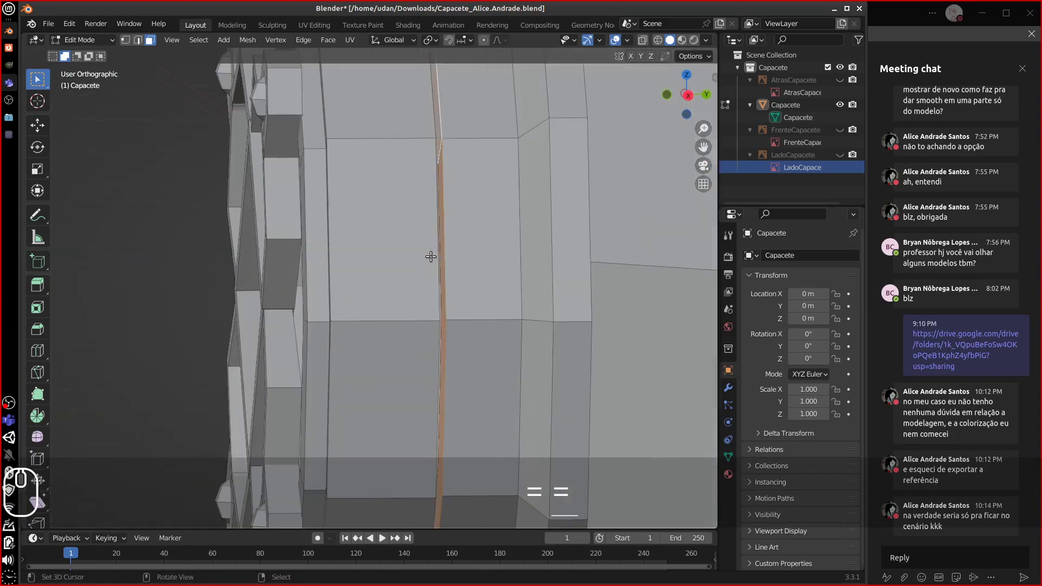
# - Isolate the faces linked to the seam, inspect the radial cap, then reveal everything again
pyautogui.press('x')
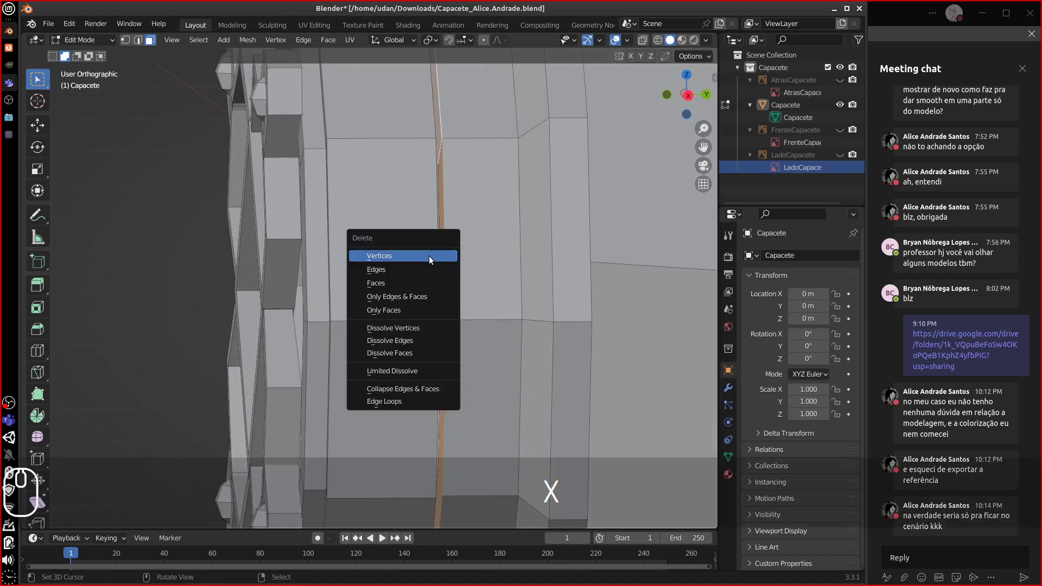
pyautogui.click(402, 280)
pyautogui.click(473, 273)
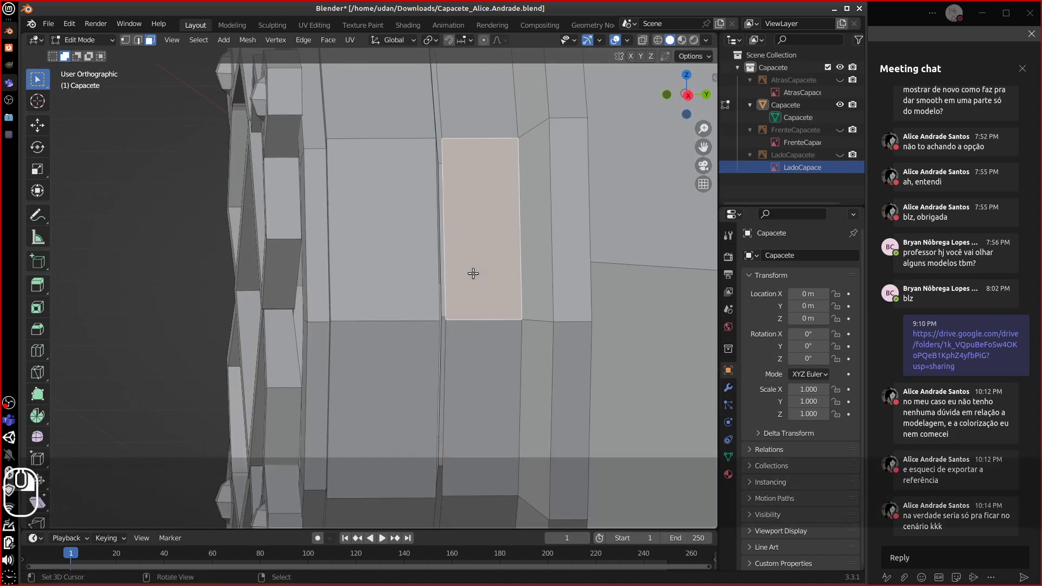
pyautogui.hotkey('ctrl', 'l')
pyautogui.hotkey('ctrl', 'i')
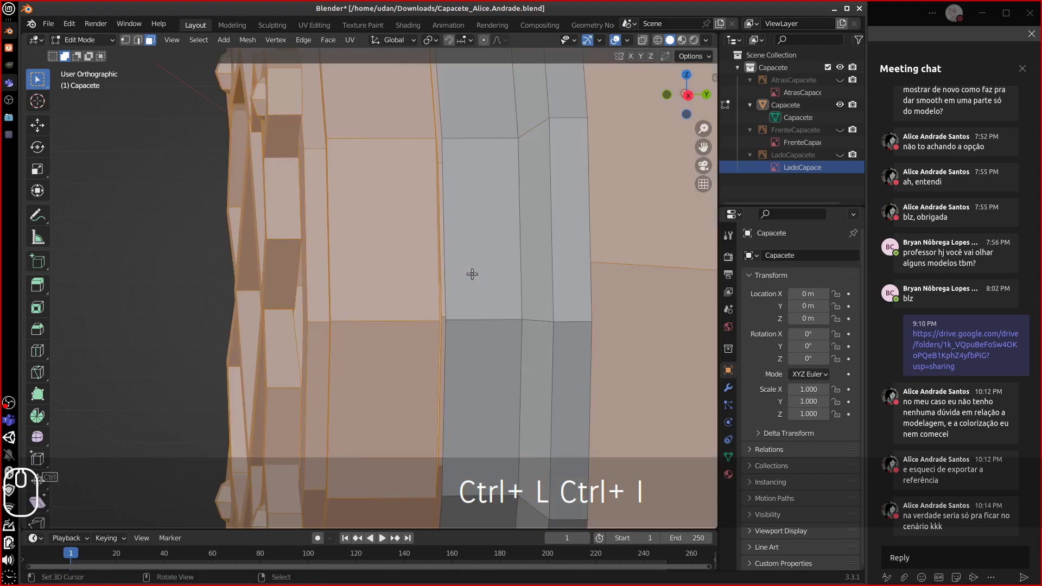
pyautogui.press('h')
pyautogui.moveTo(466, 273); pyautogui.dragTo(501, 270, button='middle')
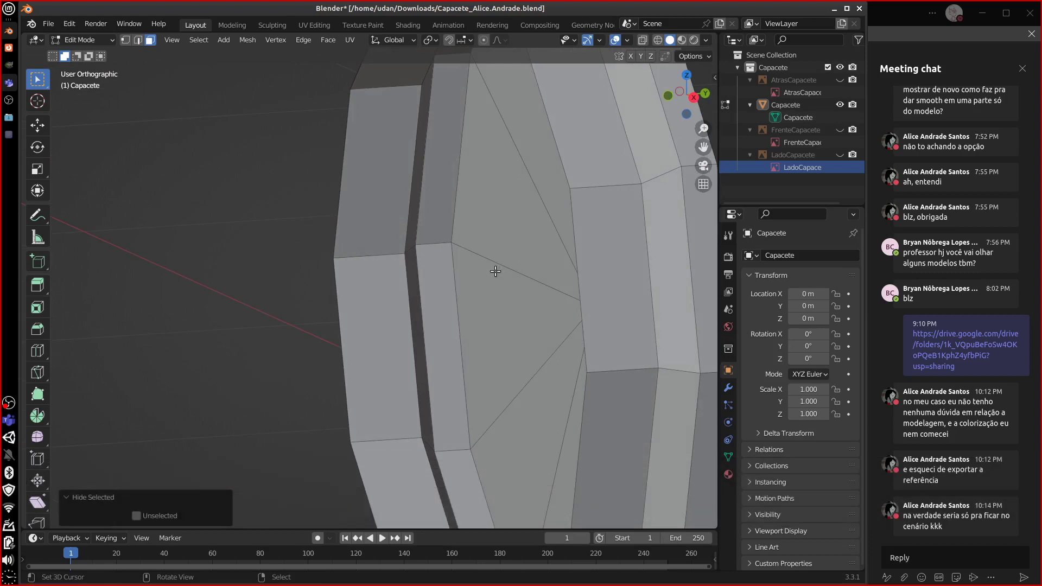
pyautogui.hotkey('alt', 'h')
pyautogui.moveTo(489, 272); pyautogui.dragTo(486, 256, button='middle')
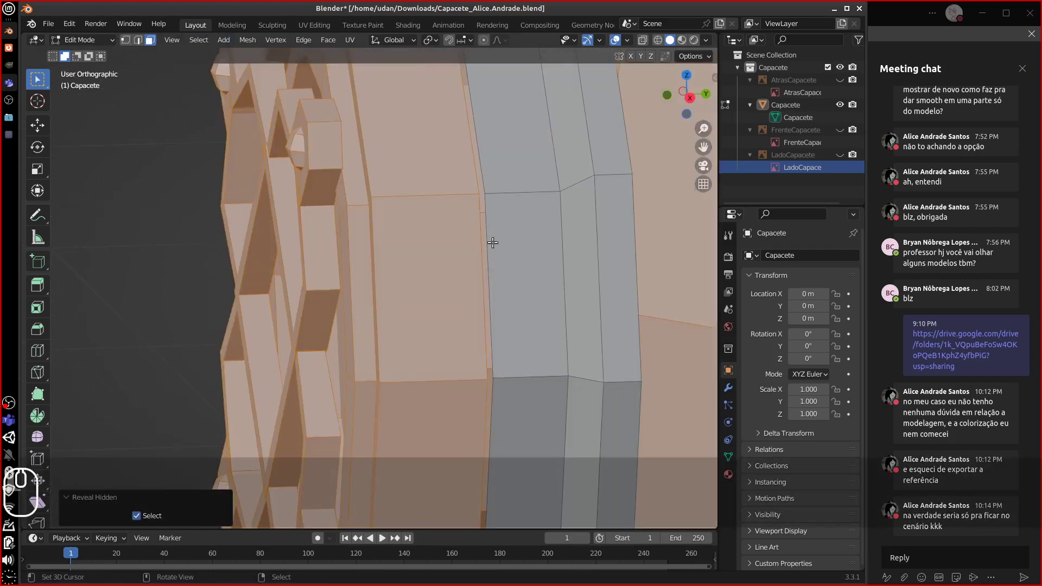
# - Flatten the vertical edge loop to zero on Y and merge its vertices by distance
pyautogui.click(137, 41)
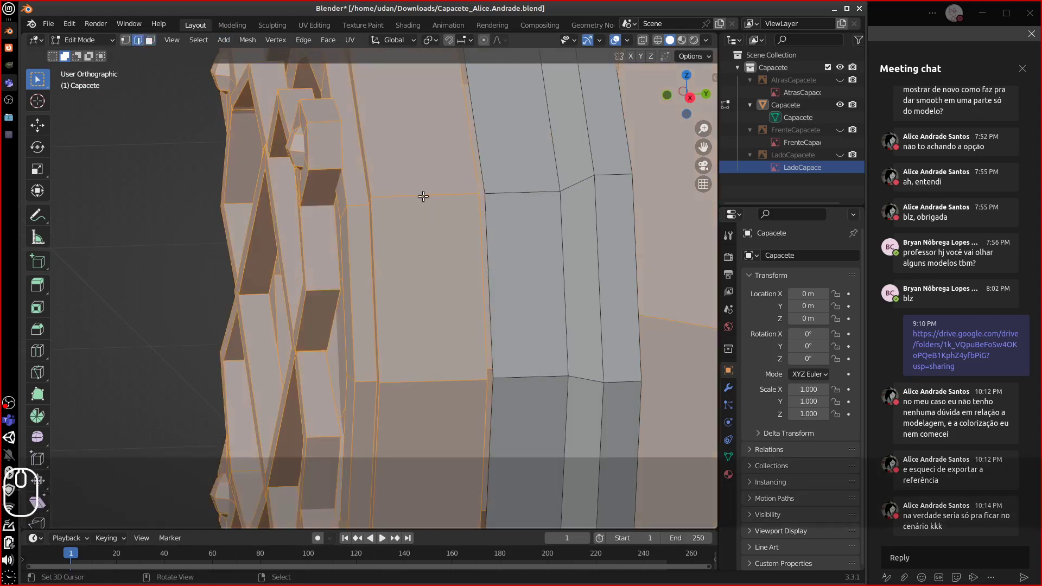
pyautogui.click(126, 40)
pyautogui.hotkey('alt', 'a')
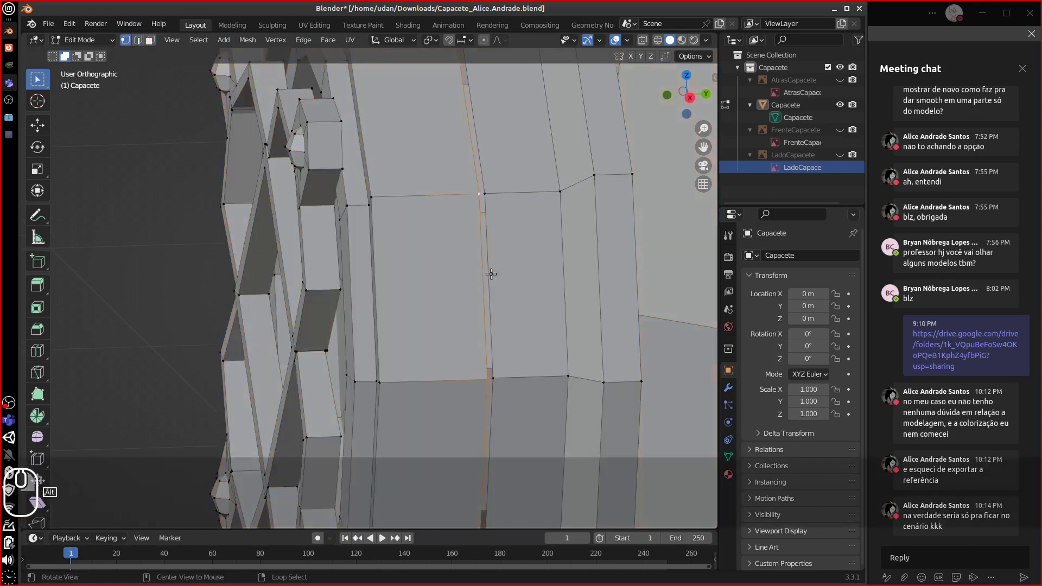
pyautogui.press('s')
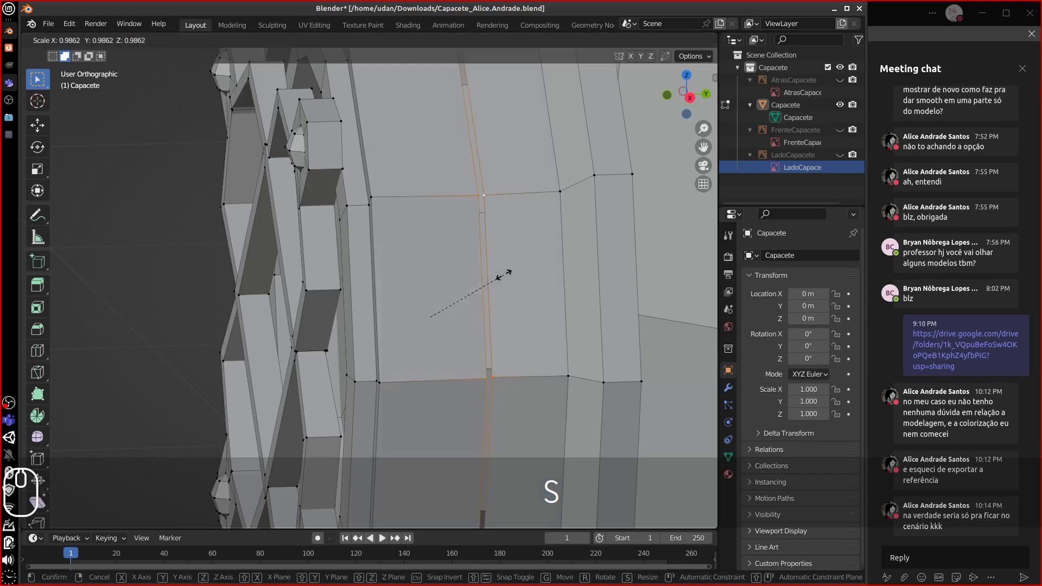
pyautogui.write('y0')
pyautogui.click(496, 276)
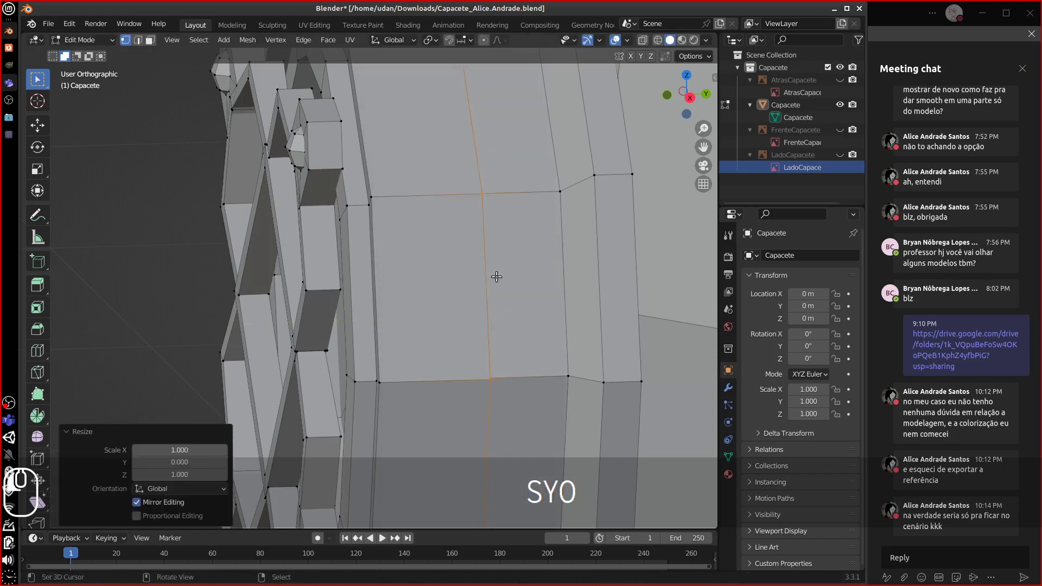
pyautogui.press('m')
pyautogui.click(495, 285)
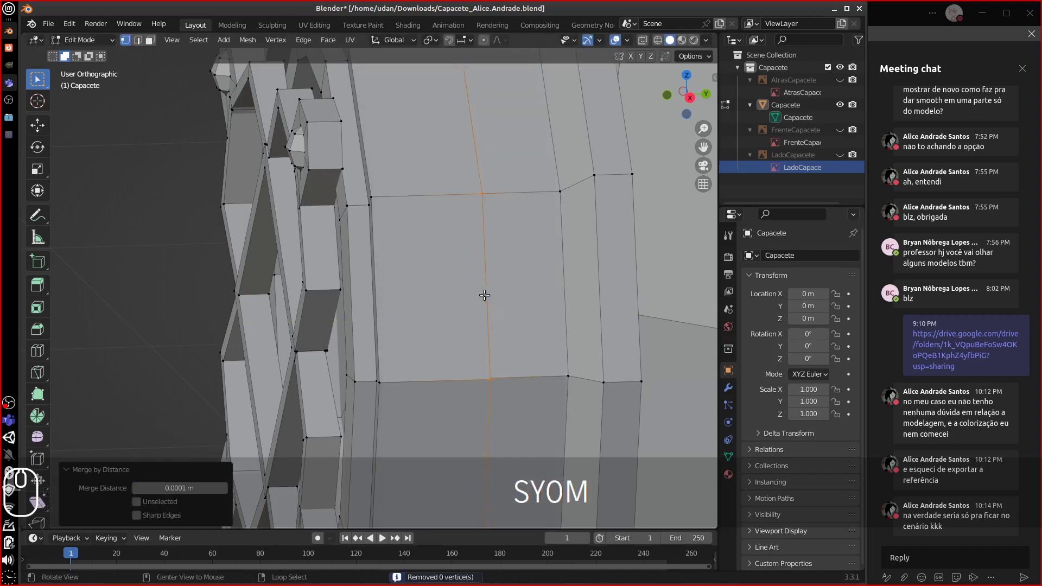
# - Select the linked front opening parts and merge by distance at 0.0101 m
pyautogui.moveTo(500, 291); pyautogui.dragTo(534, 313, button='middle')
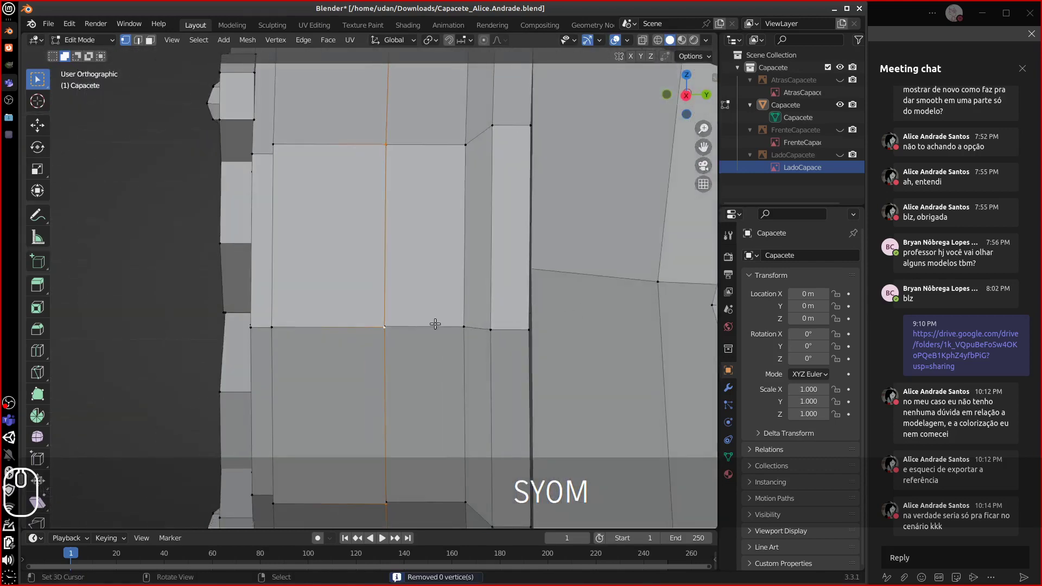
pyautogui.keyDown('alt'); pyautogui.keyDown('shift'); pyautogui.click(386, 320); pyautogui.keyUp('shift'); pyautogui.keyUp('alt')
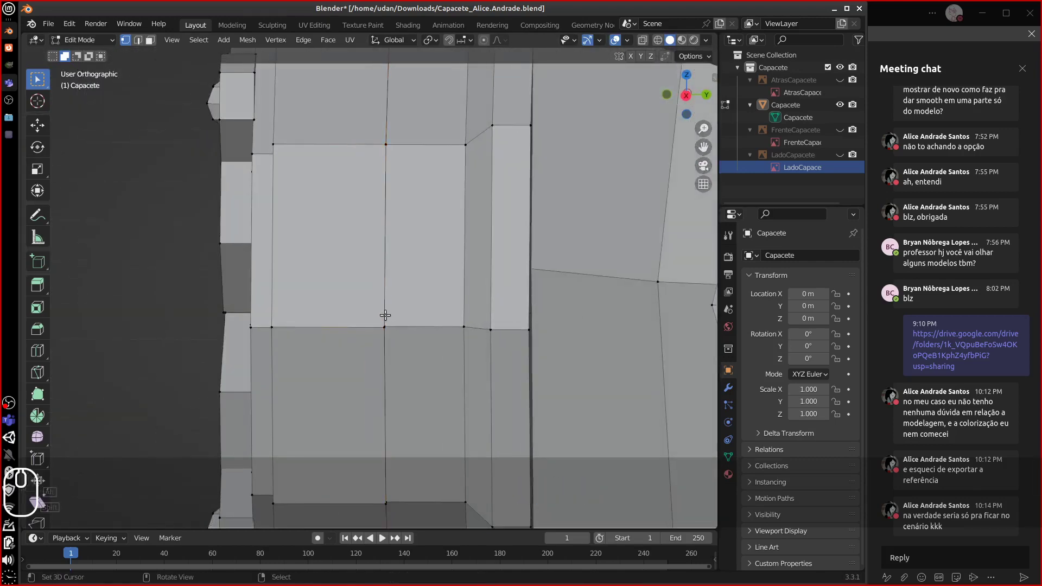
pyautogui.keyDown('alt'); pyautogui.keyDown('shift'); pyautogui.click(385, 317); pyautogui.keyUp('shift'); pyautogui.keyUp('alt')
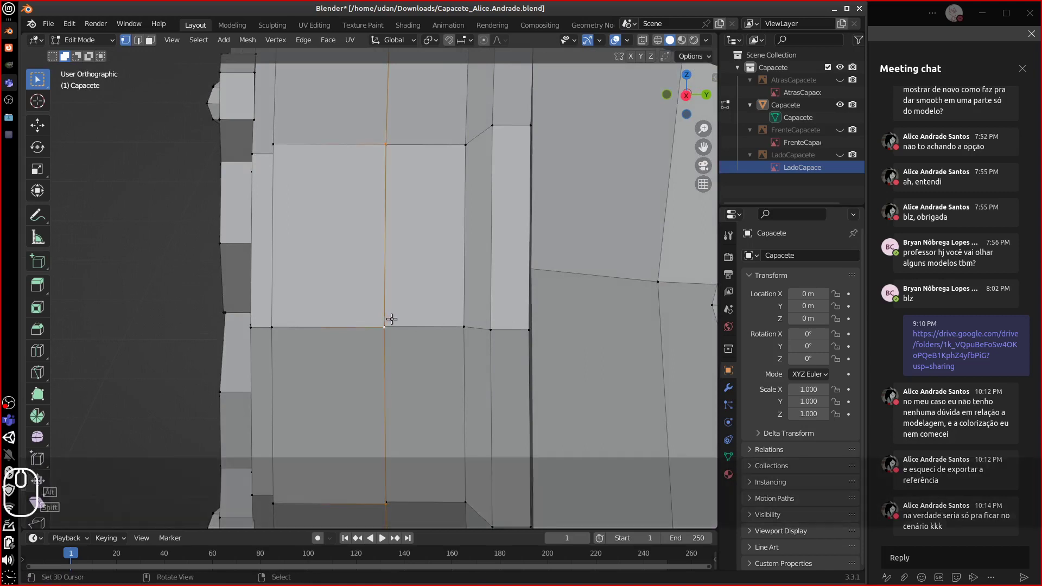
pyautogui.hotkey('ctrl', 'l')
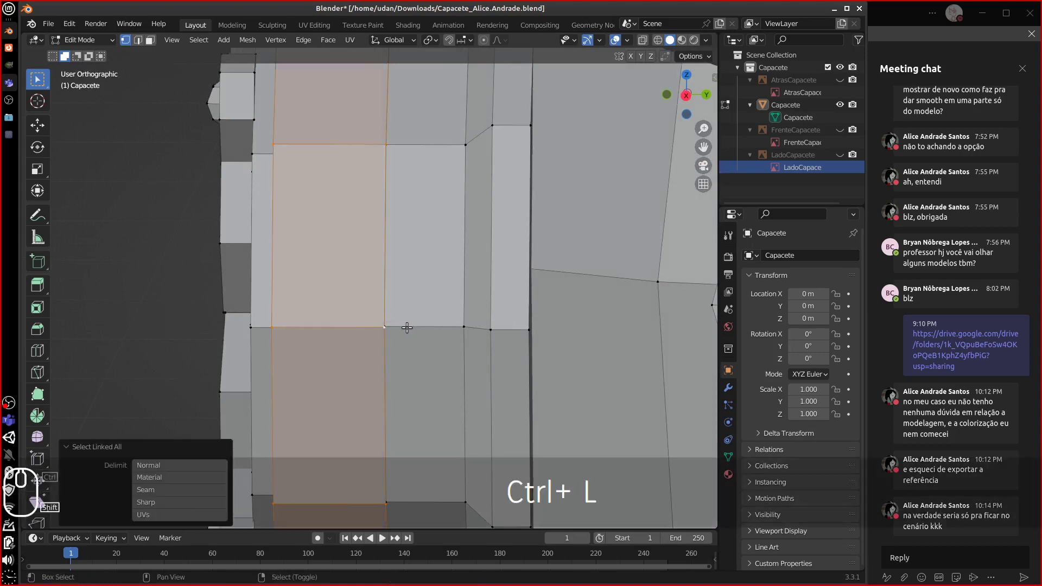
pyautogui.hotkey('ctrl', 'l')
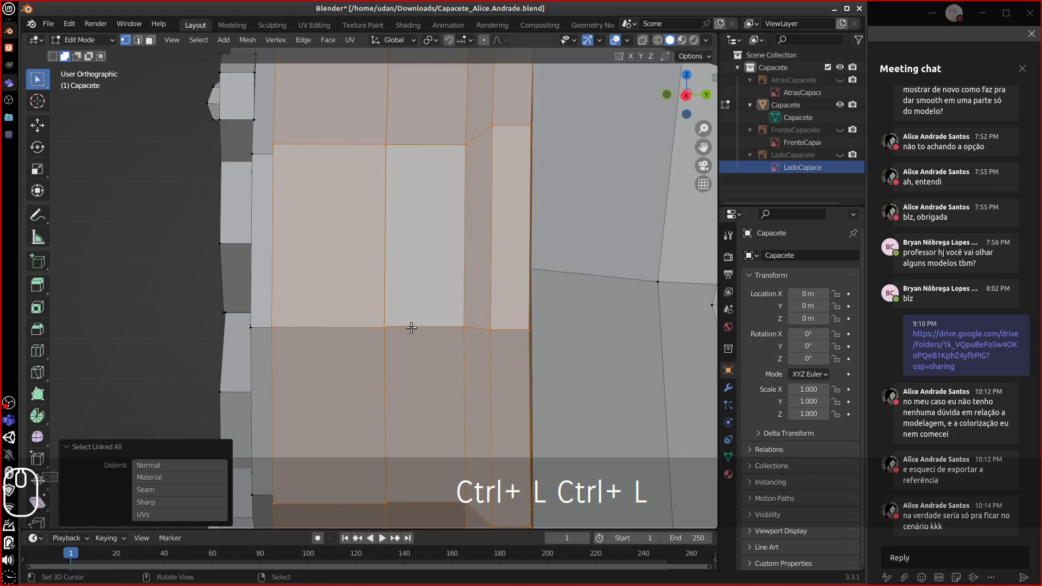
pyautogui.press('m')
pyautogui.click(406, 328)
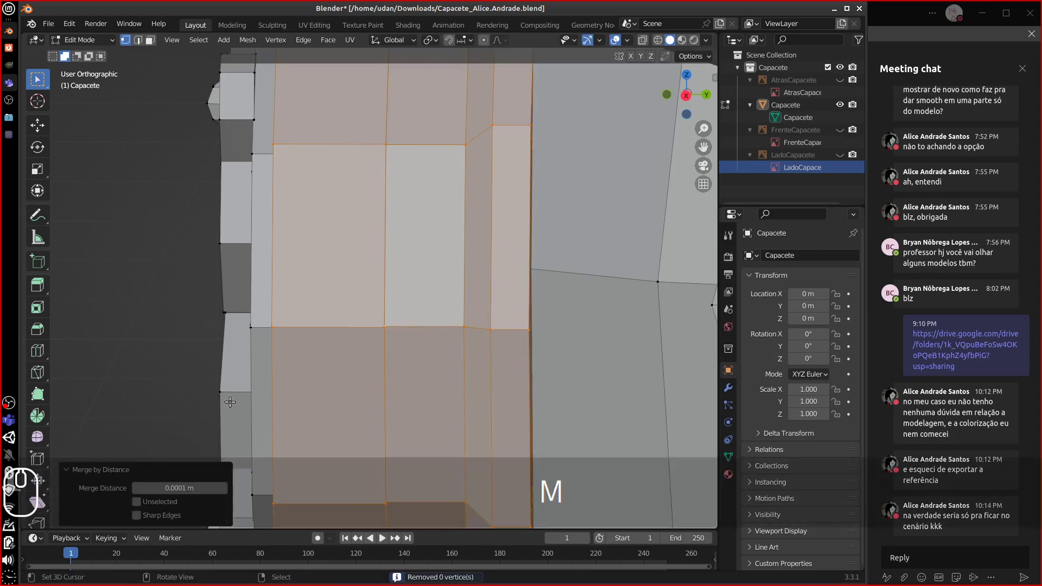
pyautogui.moveTo(163, 488); pyautogui.dragTo(185, 488)
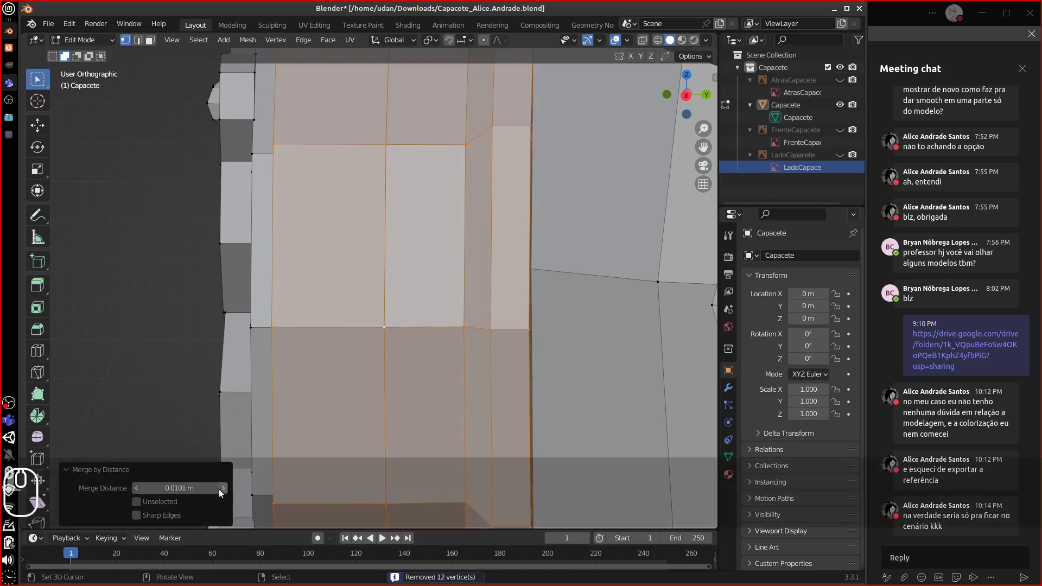
# - Delete two vertical edge loops from the neck ring and dissolve a third
pyautogui.keyDown('alt'); pyautogui.click(391, 378); pyautogui.keyUp('alt')
pyautogui.press('x')
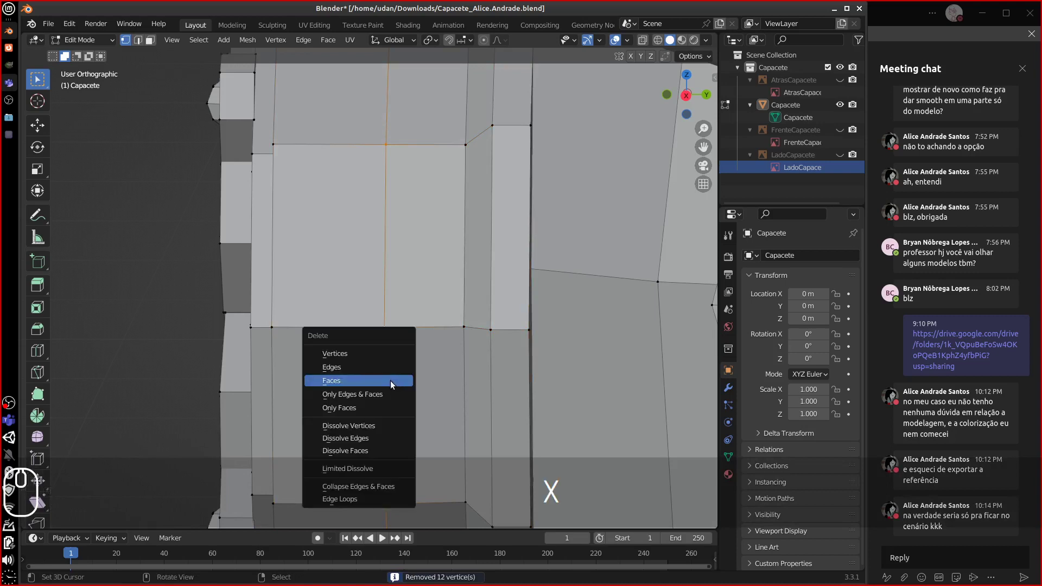
pyautogui.click(362, 496)
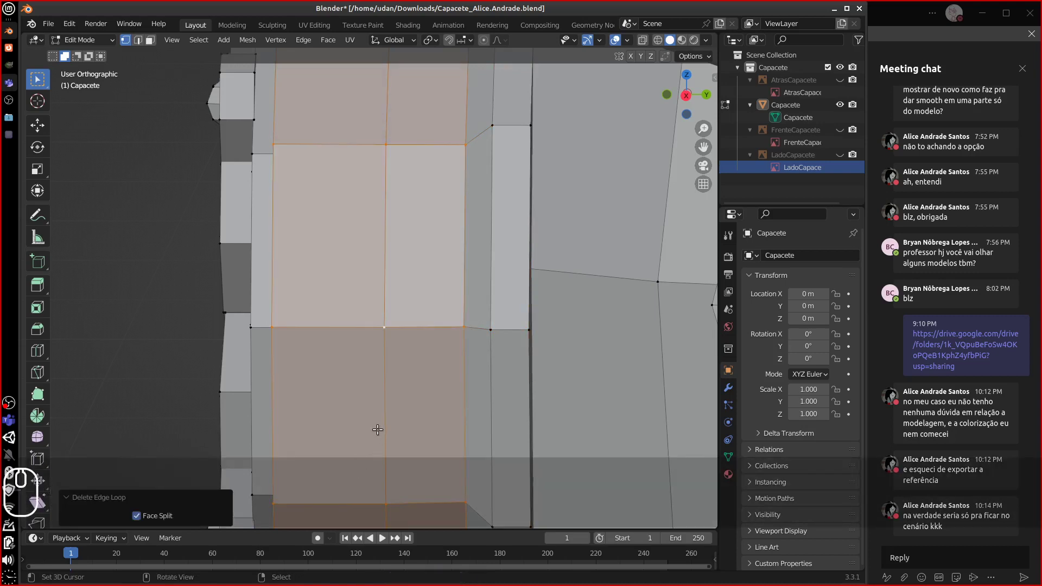
pyautogui.keyDown('alt'); pyautogui.click(384, 419); pyautogui.keyUp('alt')
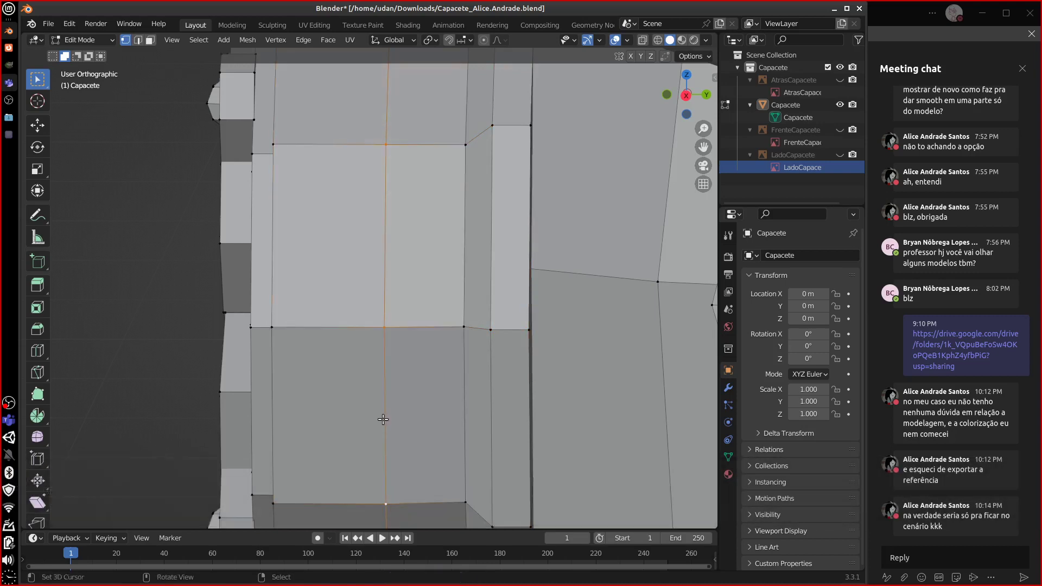
pyautogui.press('x')
pyautogui.click(381, 420)
pyautogui.scroll(-6, 374, 394)
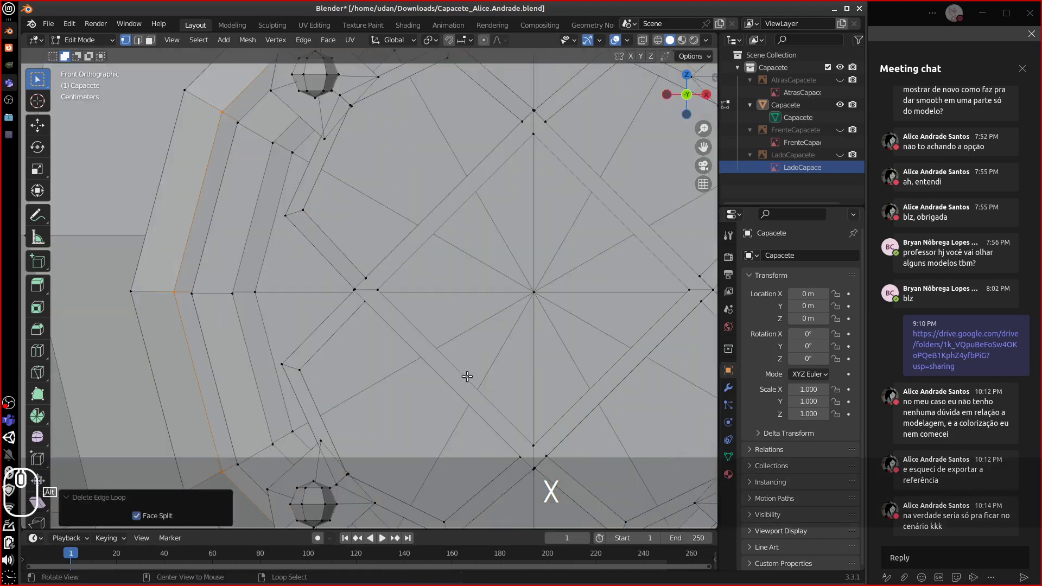
pyautogui.moveTo(465, 377); pyautogui.dragTo(319, 400, button='middle')
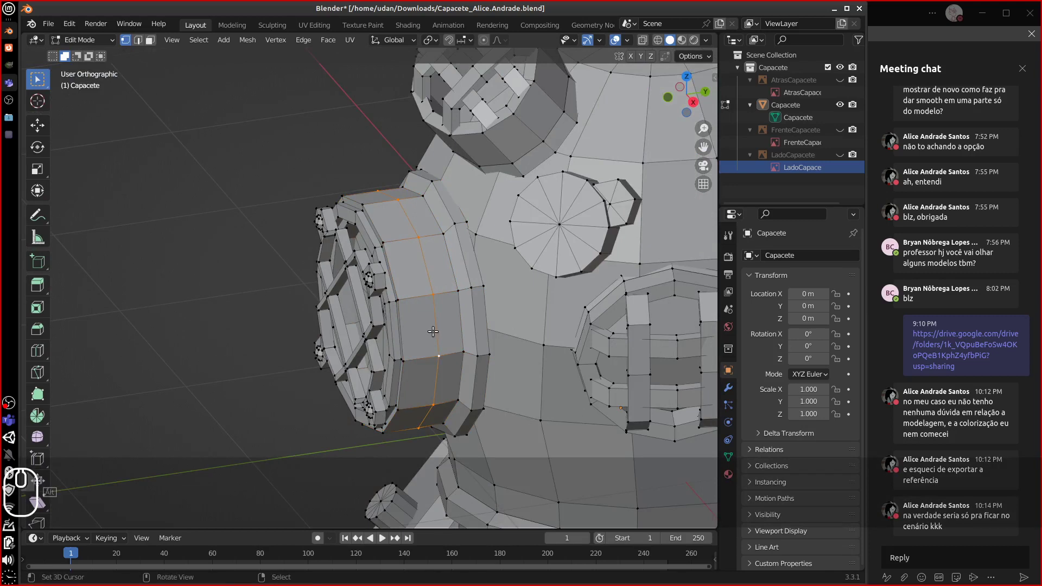
pyautogui.press('x')
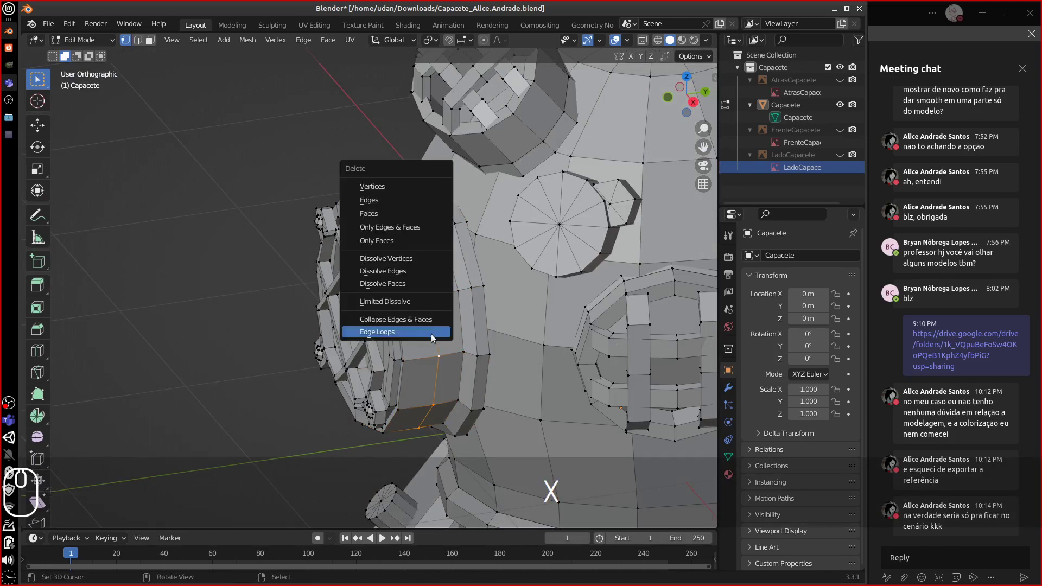
pyautogui.click(429, 332)
# - Delete two vertical face loops from the neck ring
pyautogui.click(151, 41)
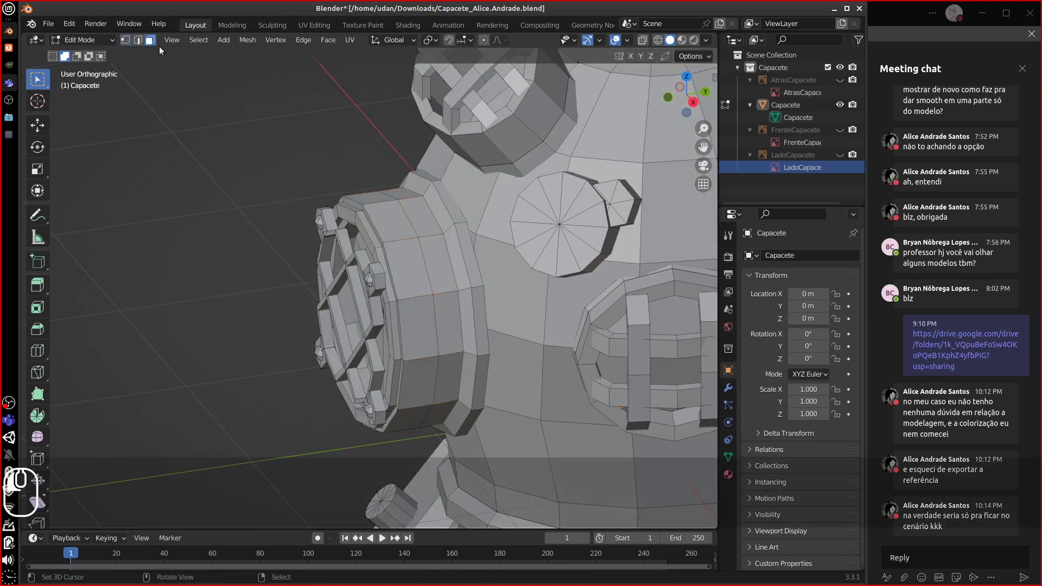
pyautogui.keyDown('alt'); pyautogui.click(441, 287); pyautogui.keyUp('alt')
pyautogui.press('x')
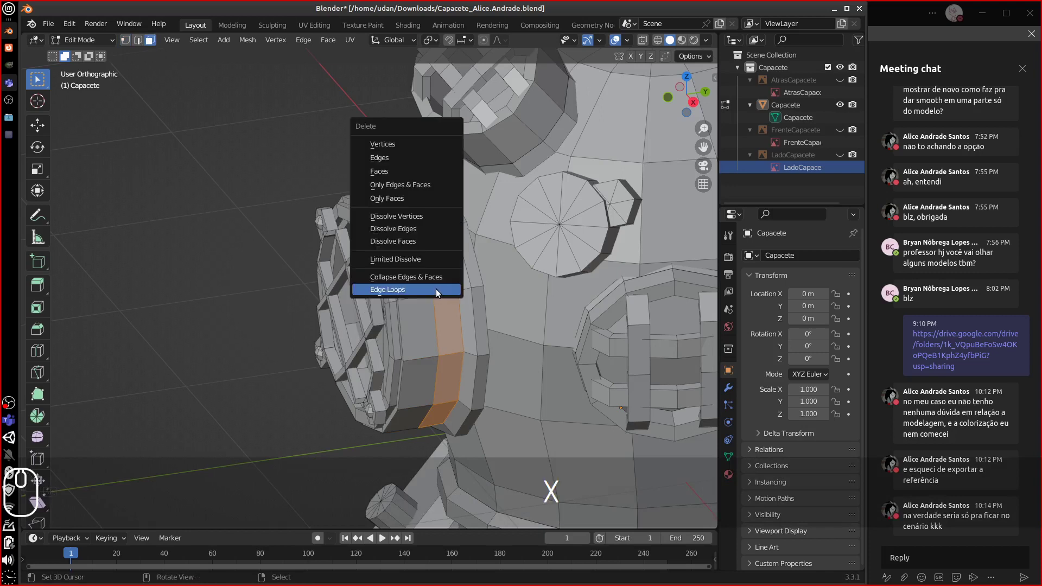
pyautogui.click(412, 172)
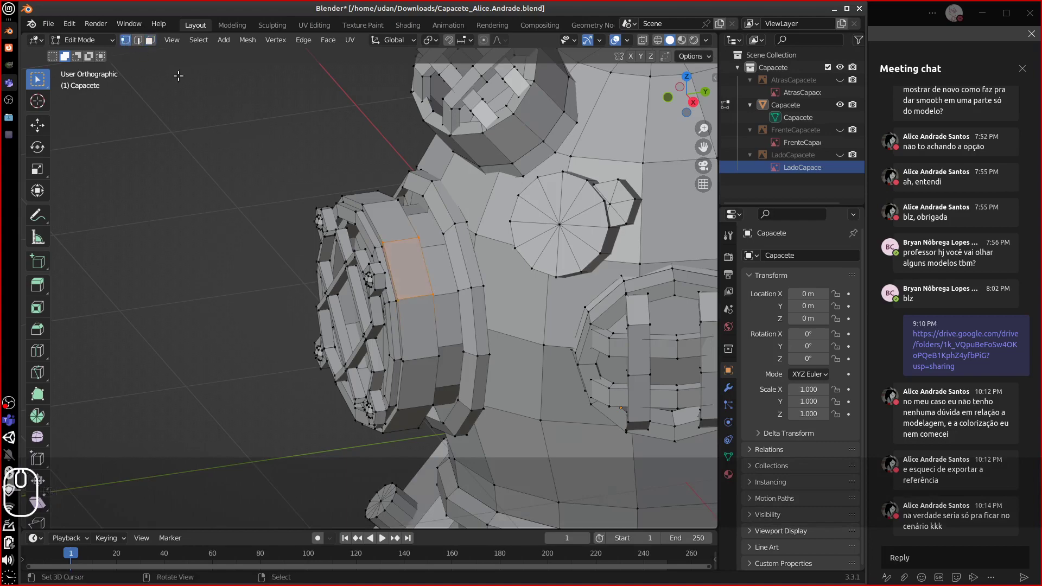
pyautogui.moveTo(438, 279); pyautogui.dragTo(400, 220, button='middle')
pyautogui.click(151, 40)
pyautogui.keyDown('alt'); pyautogui.click(401, 294); pyautogui.keyUp('alt')
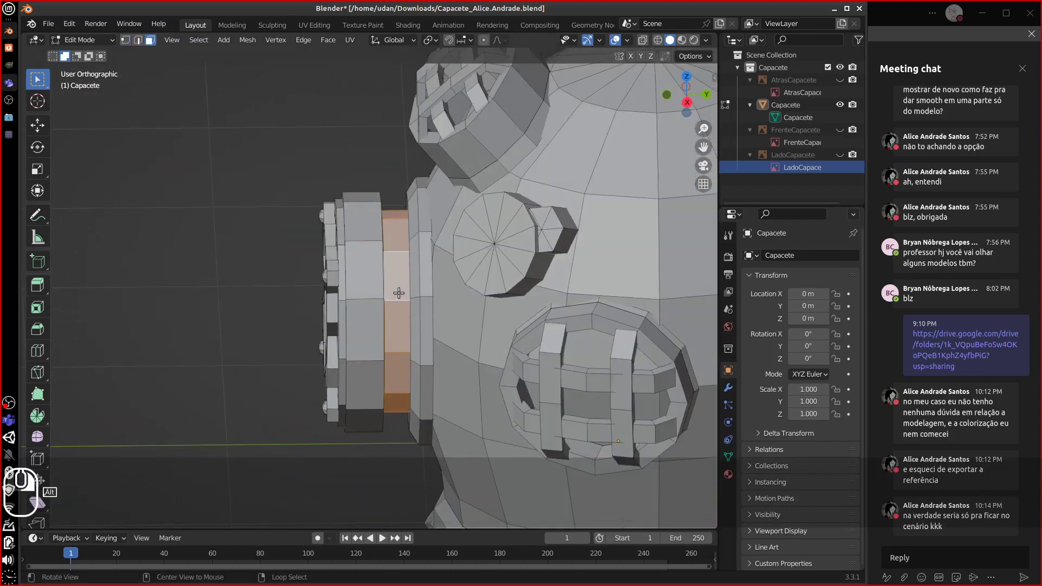
pyautogui.moveTo(400, 294); pyautogui.dragTo(377, 202, button='middle')
pyautogui.press('x')
pyautogui.click(396, 301)
# - Delete another ring loop and the remaining stray vertices
pyautogui.keyDown('alt'); pyautogui.click(377, 201); pyautogui.keyUp('alt')
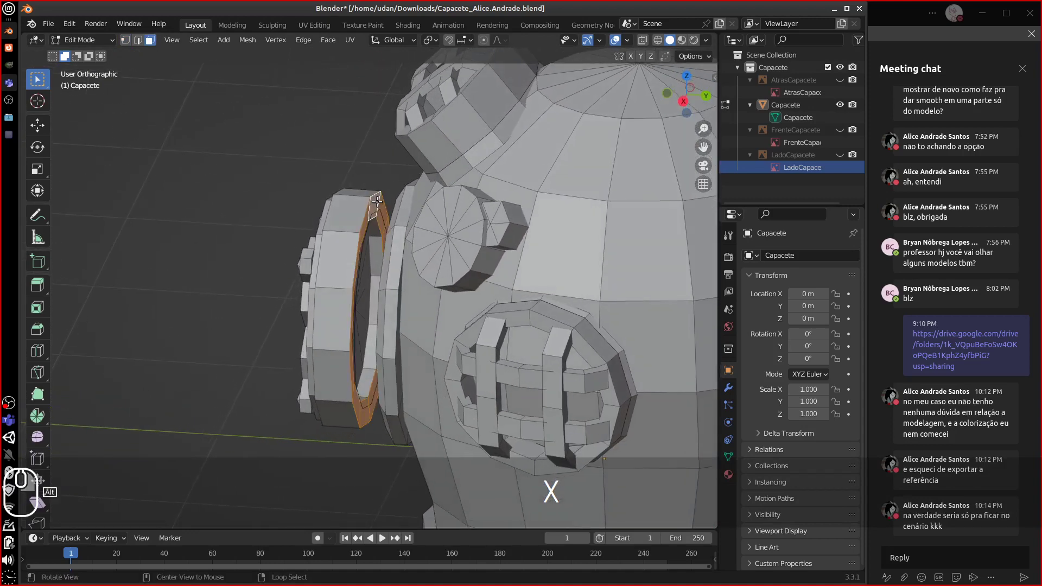
pyautogui.press('x')
pyautogui.click(375, 216)
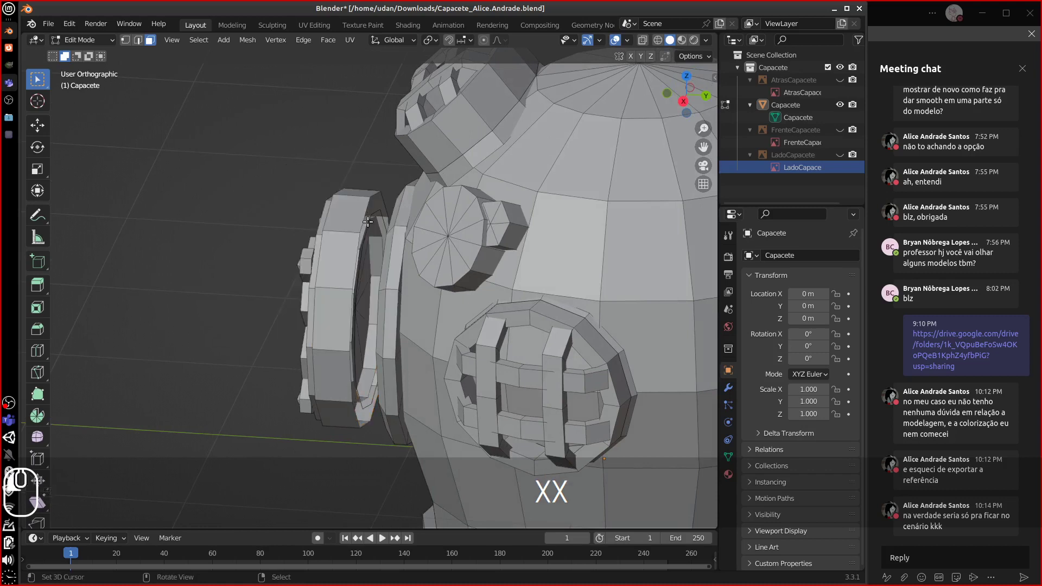
pyautogui.click(138, 40)
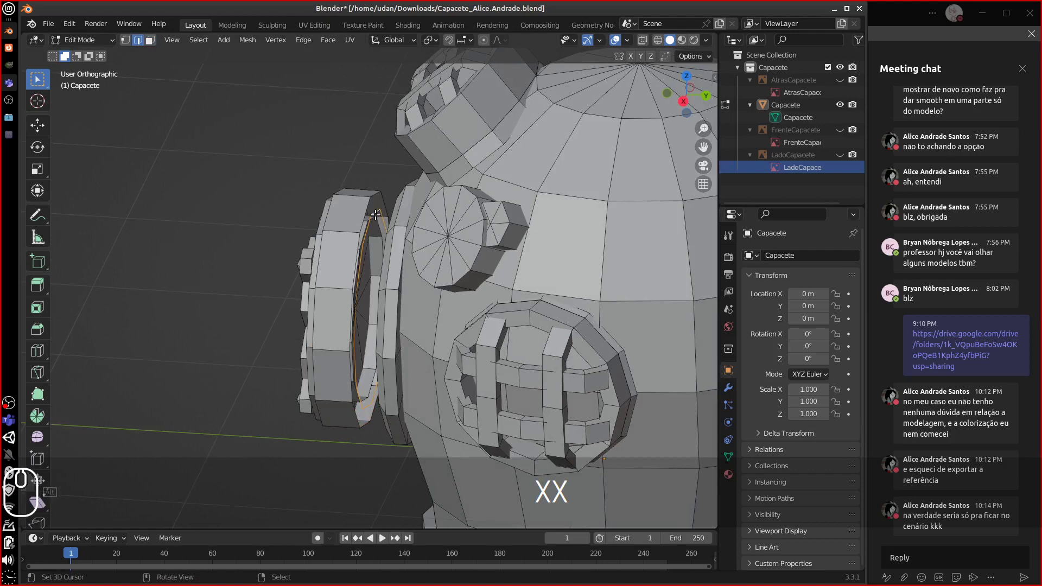
pyautogui.press('x')
pyautogui.click(354, 188)
pyautogui.moveTo(354, 188); pyautogui.dragTo(376, 213, button='middle')
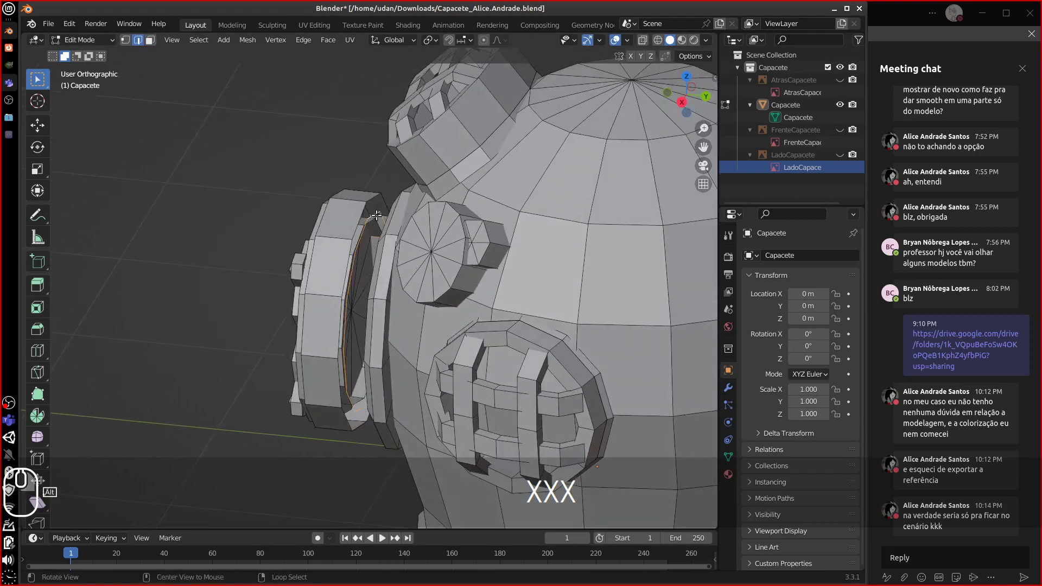
pyautogui.press('x')
pyautogui.click(362, 220)
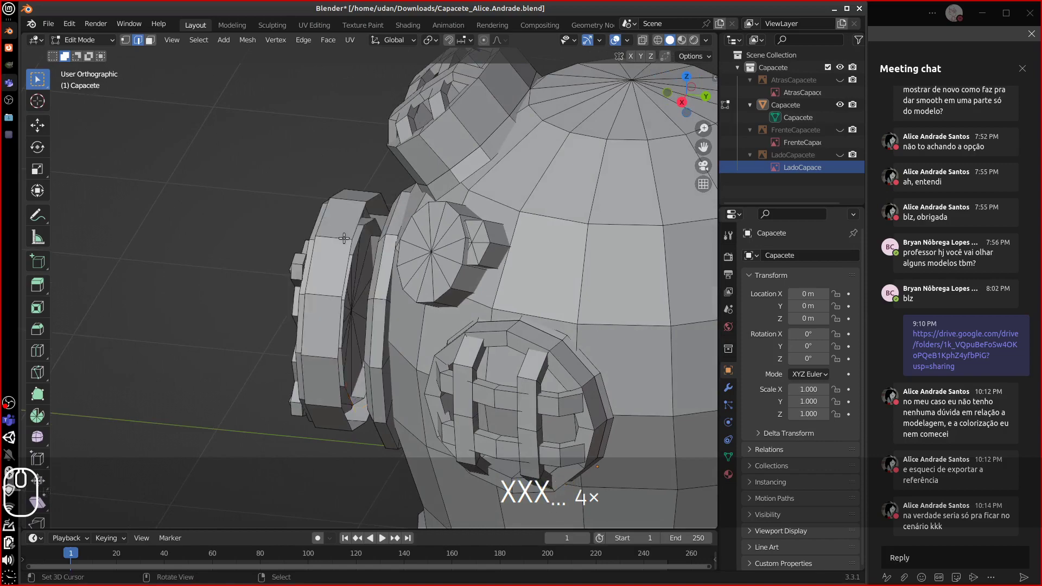
pyautogui.moveTo(354, 239)
pyautogui.mouseDown(button='middle')
pyautogui.moveTo(440, 245)
pyautogui.moveTo(369, 226)
pyautogui.mouseUp(button='middle')
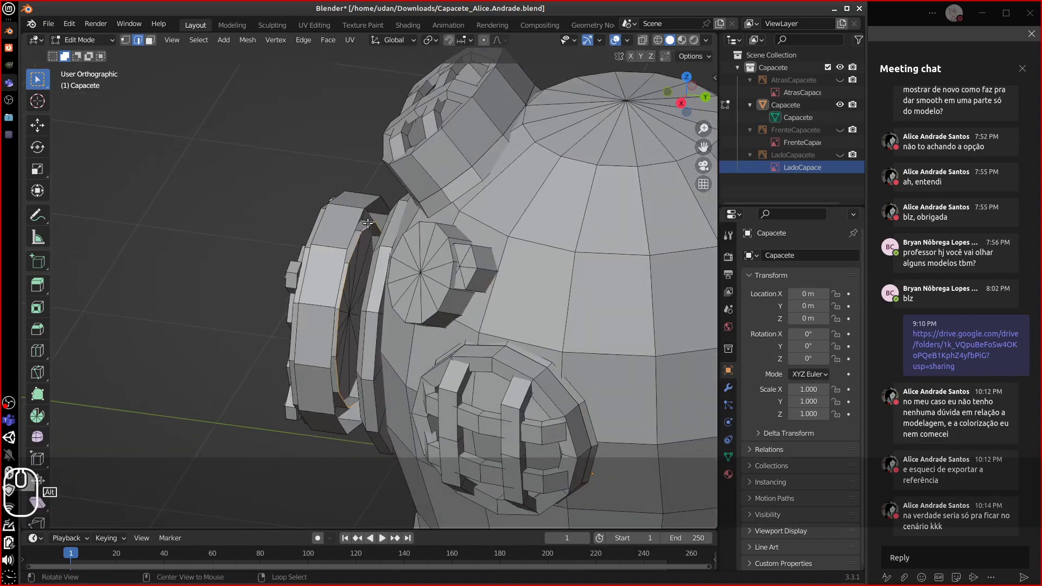
# - Select the linked ring and glass meshes, then pick a vertical edge loop on the ring
pyautogui.hotkey('ctrl', 'l')
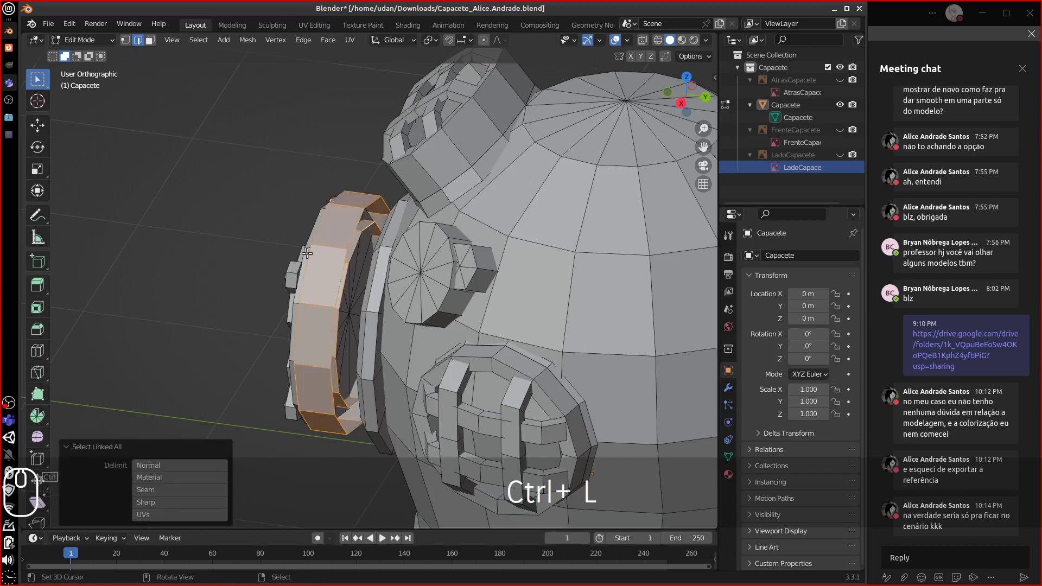
pyautogui.moveTo(255, 190); pyautogui.dragTo(345, 214, button='middle')
pyautogui.click(342, 187)
pyautogui.hotkey('ctrl', 'l')
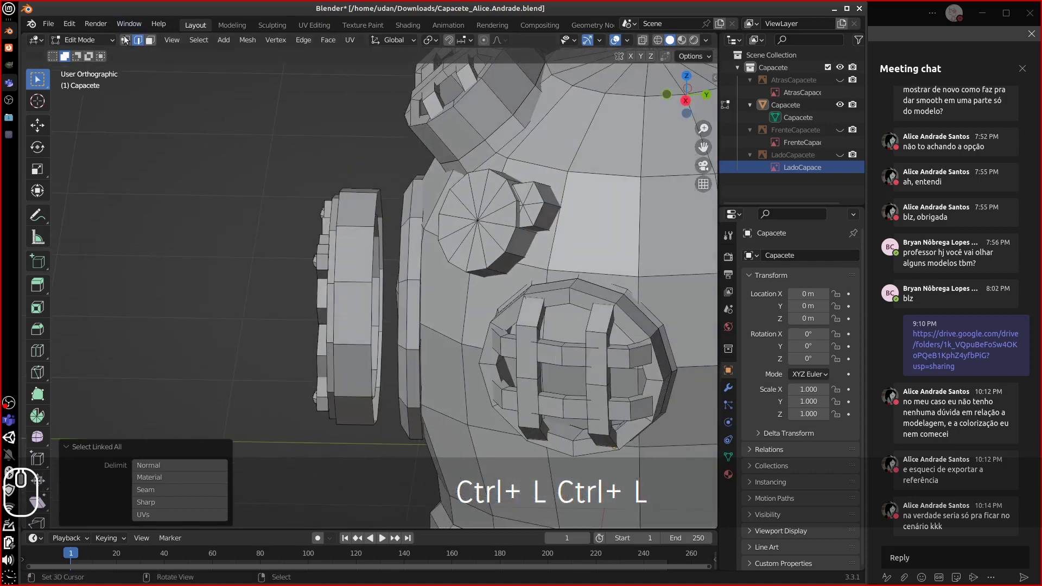
pyautogui.click(125, 40)
pyautogui.press('space')
pyautogui.press('space')
pyautogui.press('space')
pyautogui.press('space')
pyautogui.press('space')
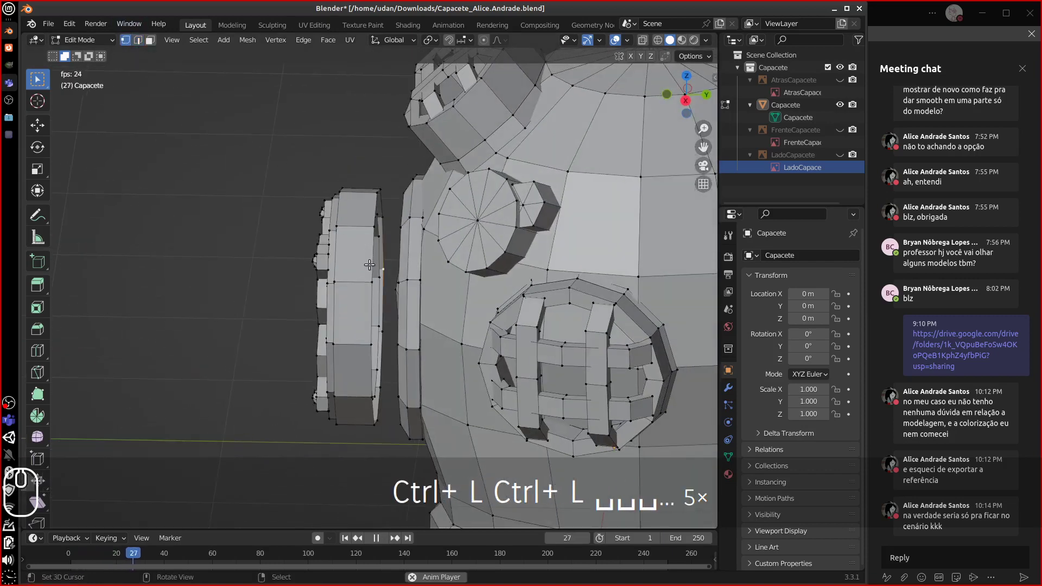
pyautogui.press('Escape')
pyautogui.keyDown('alt'); pyautogui.click(367, 327); pyautogui.keyUp('alt')
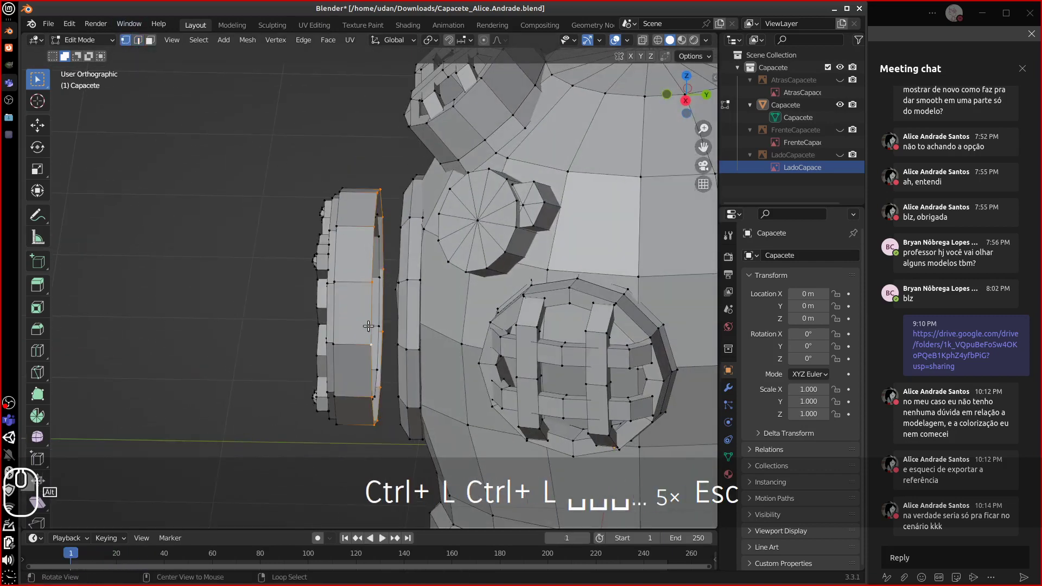
# - Move the edge loop 0.16976 m along Y and zoom out to show the whole helmet
pyautogui.press('g')
pyautogui.press('y')
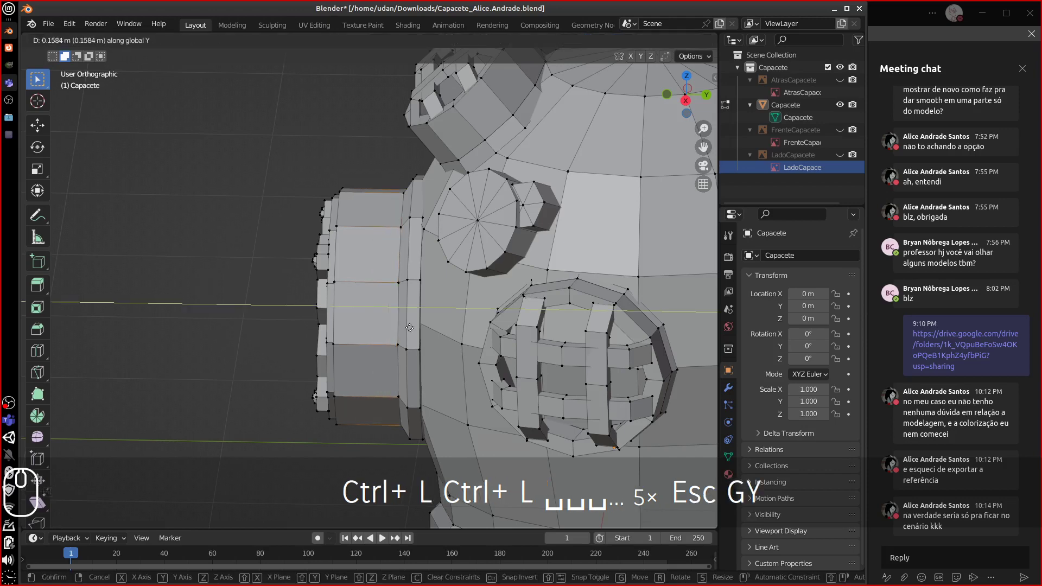
pyautogui.click(356, 324)
pyautogui.moveTo(356, 325); pyautogui.dragTo(506, 320, button='middle')
pyautogui.scroll(-5, 507, 321)
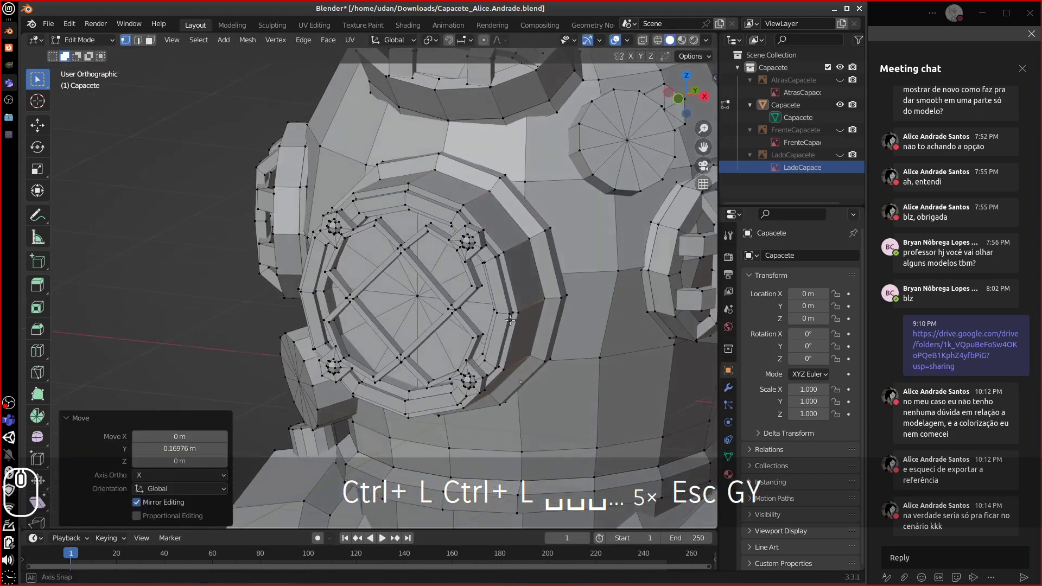
pyautogui.scroll(-2, 507, 316)
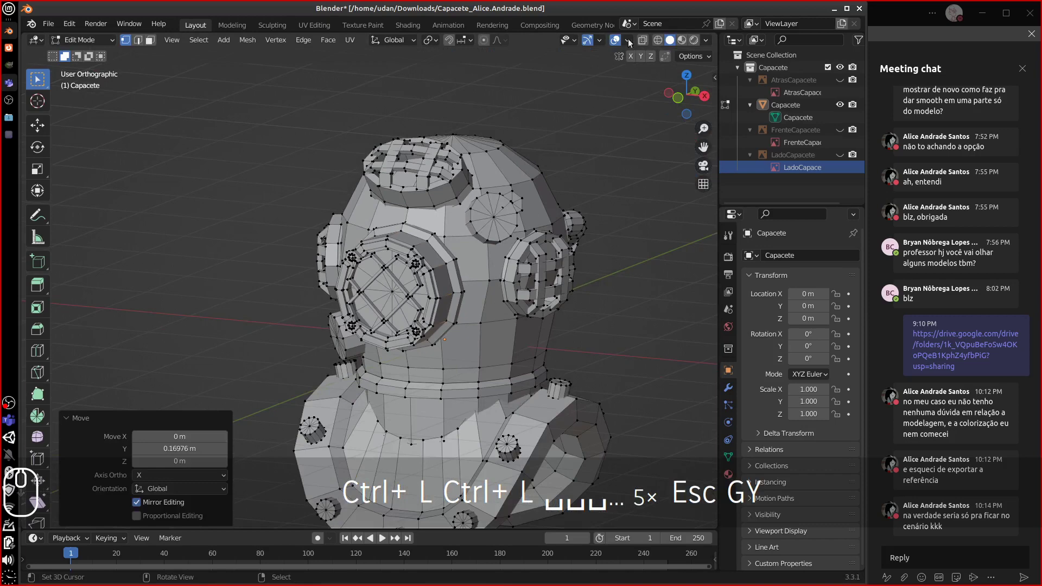
pyautogui.click(628, 40)
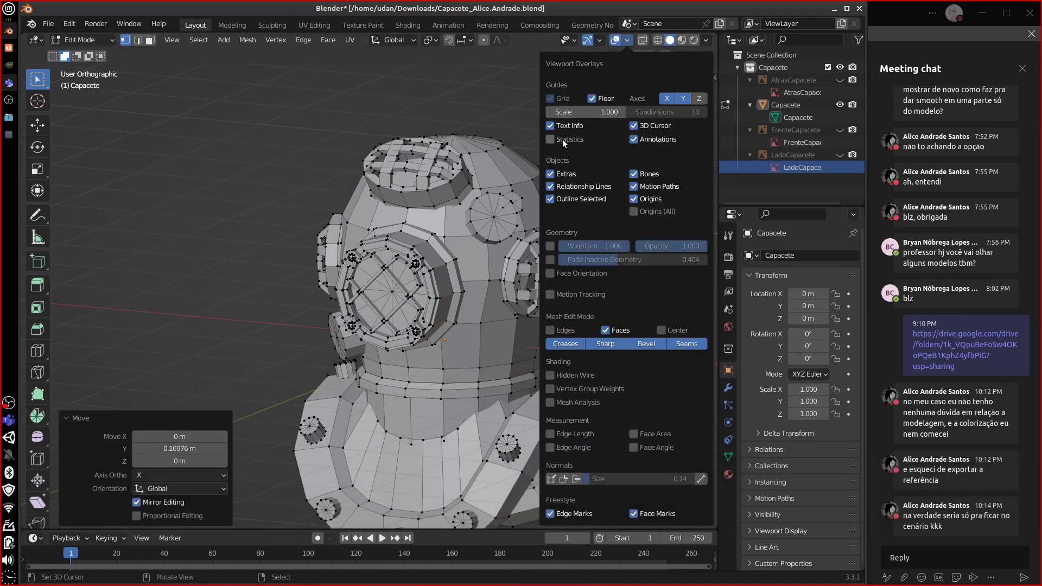
# - Enable the Statistics overlay, underline the 3,662 triangle count with an annotation, and deselect all
pyautogui.click(562, 139)
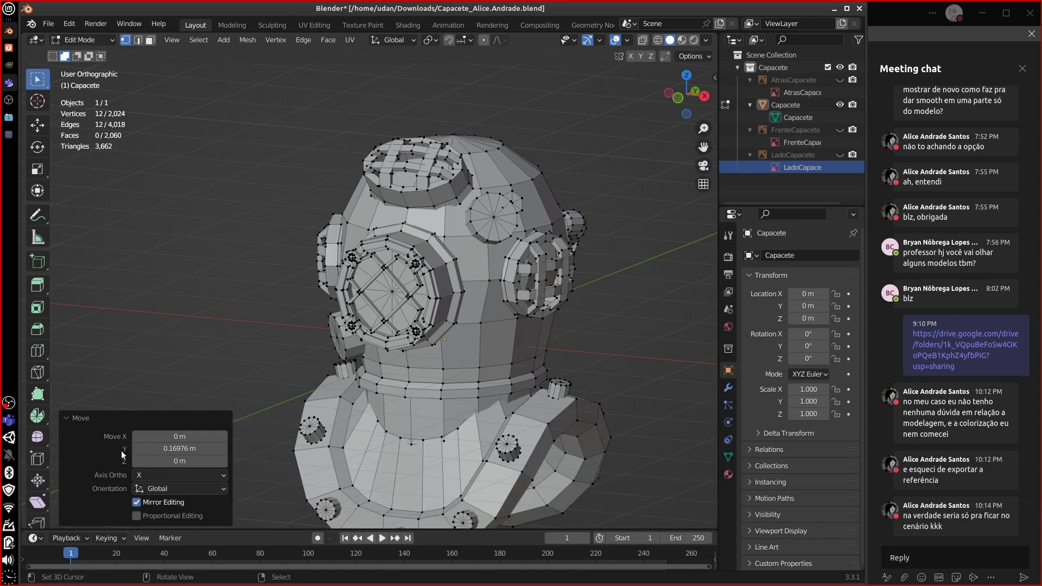
pyautogui.press('d')
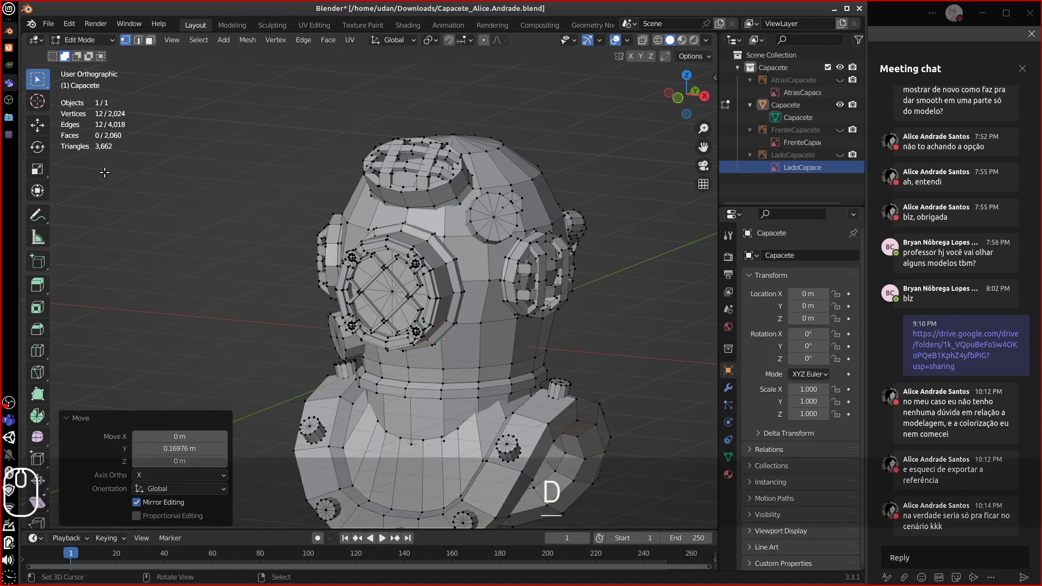
pyautogui.moveTo(126, 156); pyautogui.dragTo(121, 161)
pyautogui.press('d')
pyautogui.rightClick(102, 163)
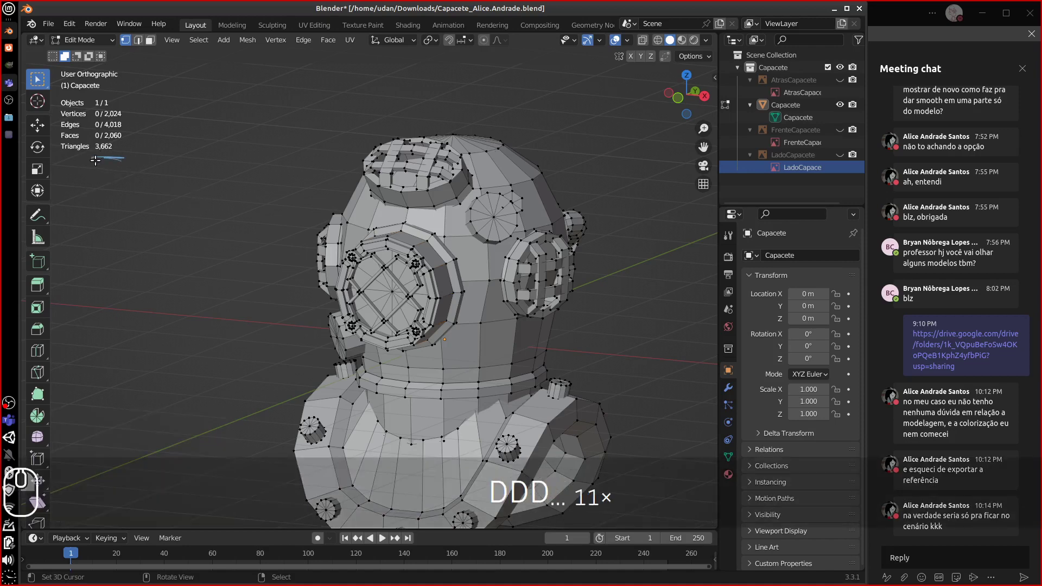
pyautogui.press('d')
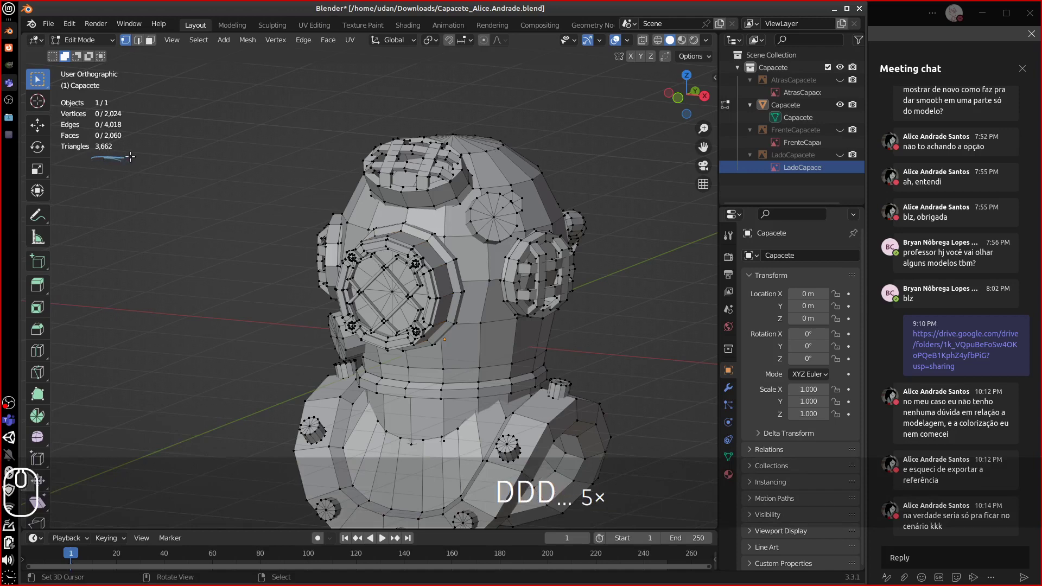
pyautogui.press('d')
pyautogui.press('d')
pyautogui.press('d')
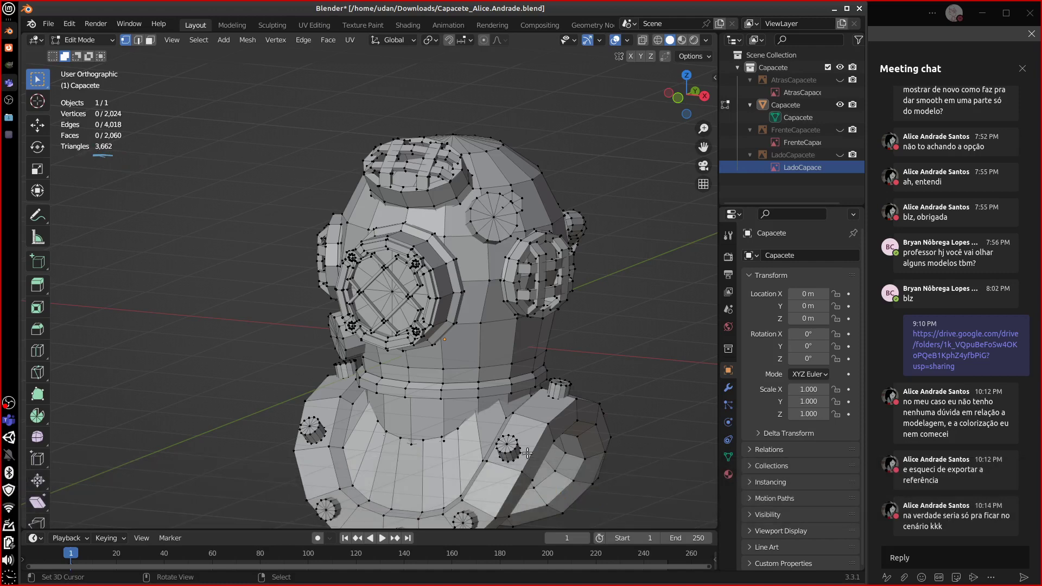
# - Select a vertical edge loop on the collar and try sliding it, then cancel
pyautogui.keyDown('alt'); pyautogui.click(424, 446); pyautogui.keyUp('alt')
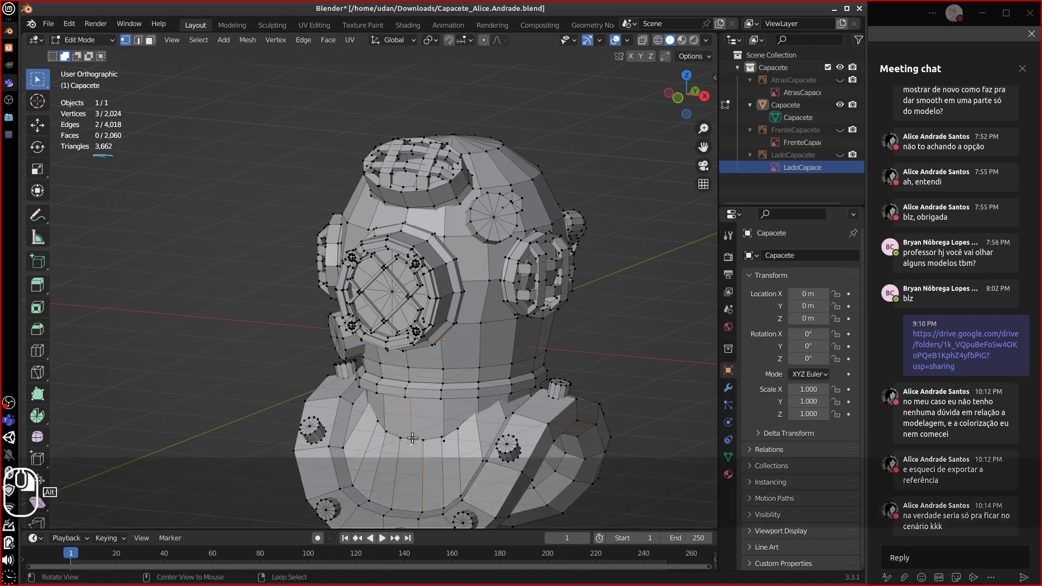
pyautogui.keyDown('alt'); pyautogui.click(426, 440); pyautogui.keyUp('alt')
pyautogui.press('g')
pyautogui.press('g')
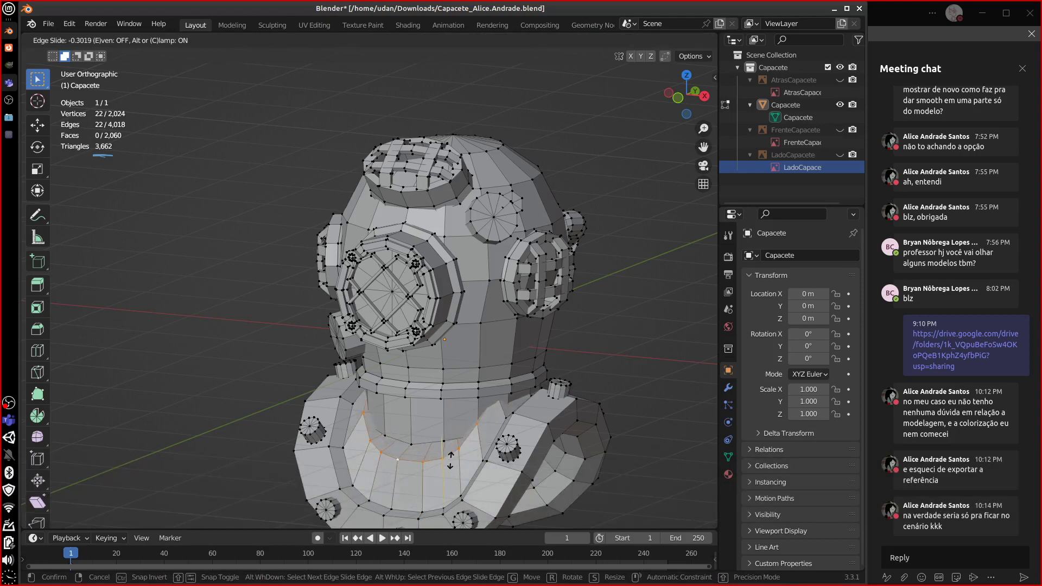
pyautogui.press('Escape')
# - Delete the first fan centre vertex inside the neck opening
pyautogui.moveTo(453, 457); pyautogui.dragTo(503, 423, button='middle')
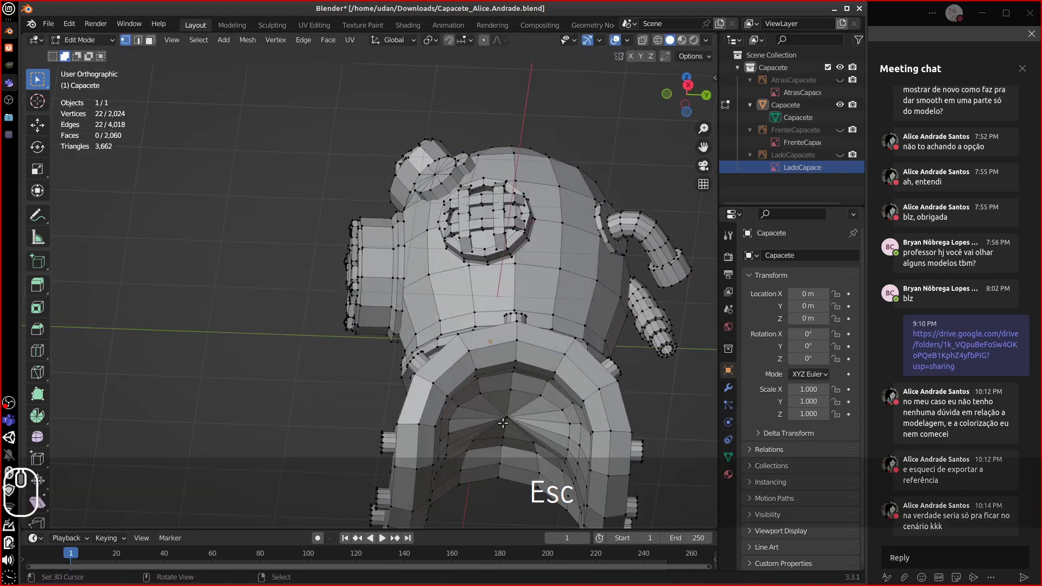
pyautogui.click(512, 422)
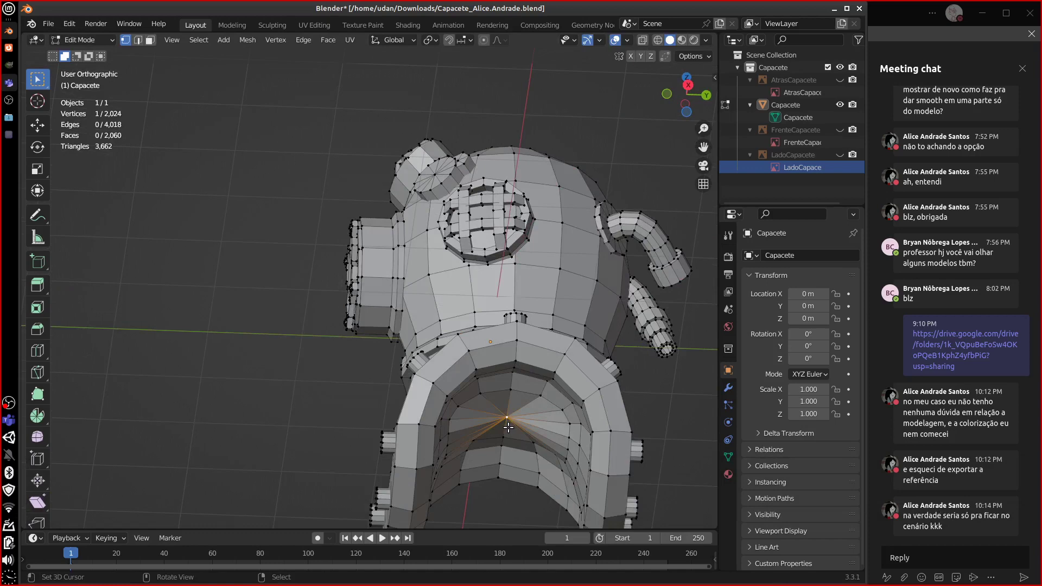
pyautogui.press('x')
pyautogui.click(506, 426)
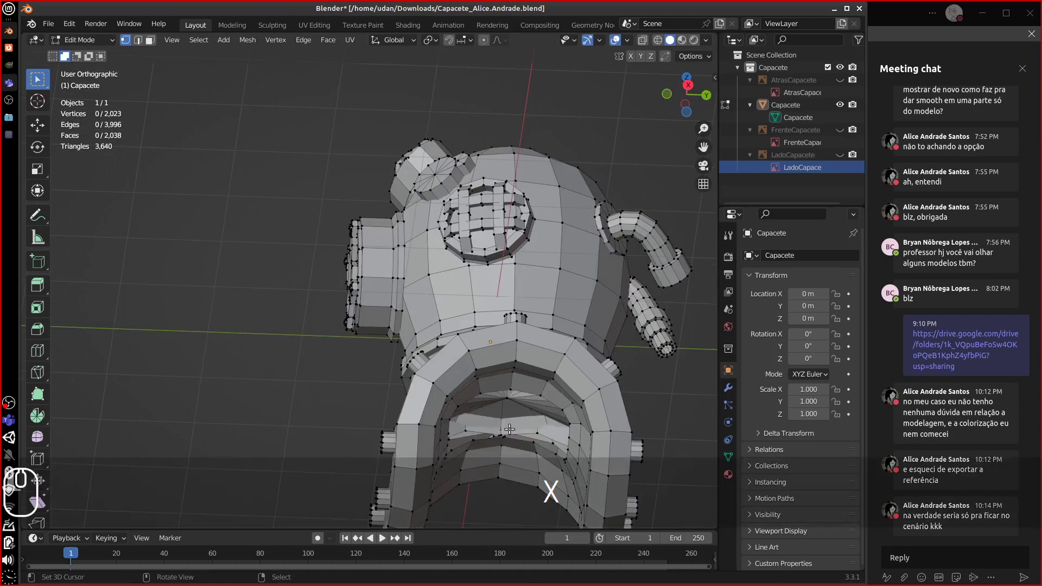
pyautogui.keyDown('alt'); pyautogui.moveTo(508, 429); pyautogui.dragTo(514, 377, button='middle'); pyautogui.keyUp('alt')
pyautogui.moveTo(514, 377)
pyautogui.keyDown('alt'); pyautogui.mouseDown()
pyautogui.moveTo(619, 429)
pyautogui.moveTo(532, 398)
pyautogui.moveTo(511, 374)
pyautogui.mouseUp(); pyautogui.keyUp('alt')
# - Delete the remaining fan centre vertices in the opening one by one
pyautogui.rightClick(509, 350)
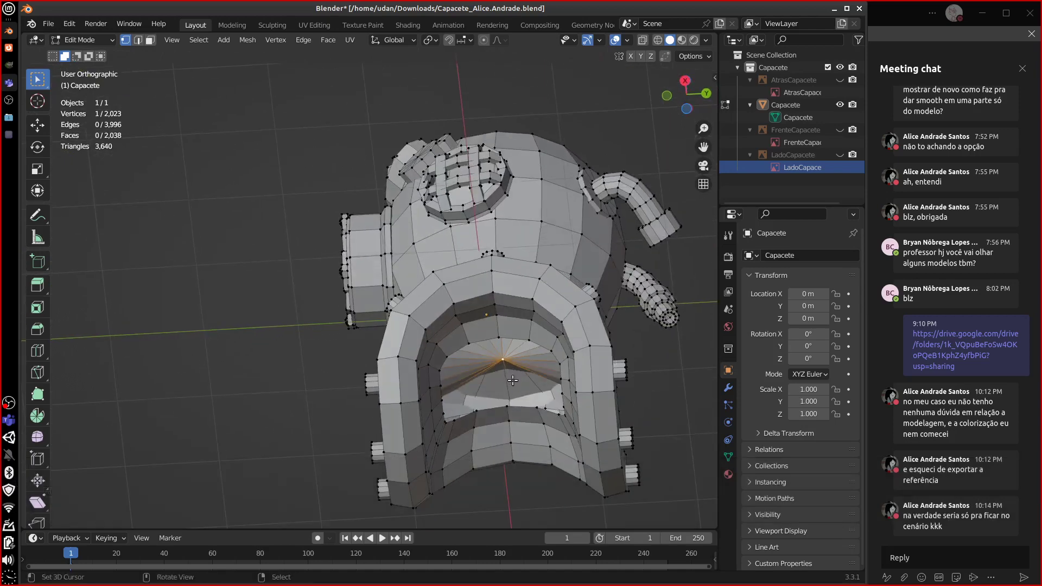
pyautogui.press('x')
pyautogui.click(512, 380)
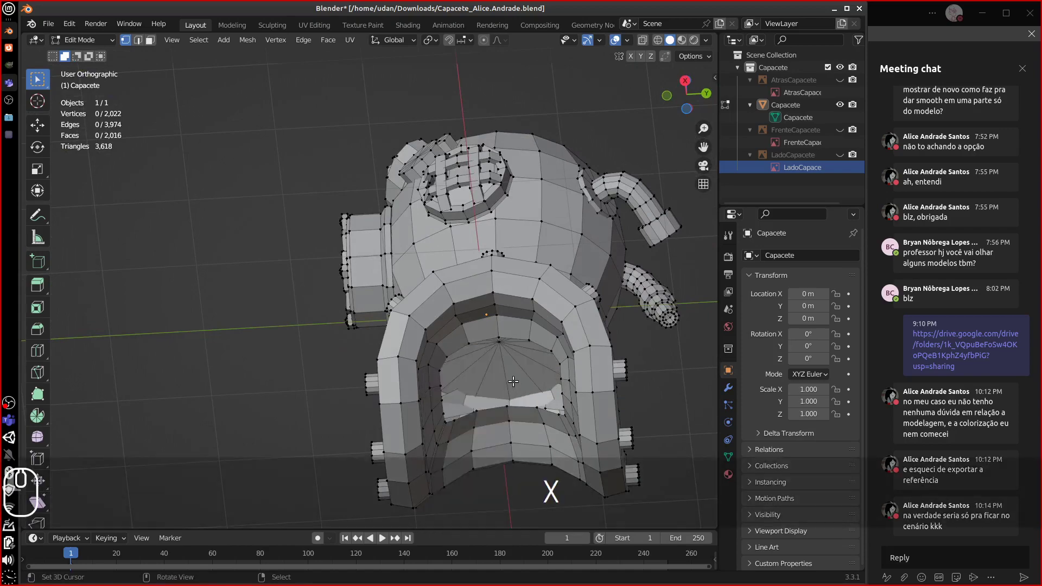
pyautogui.keyDown('alt'); pyautogui.moveTo(511, 380); pyautogui.dragTo(245, 140); pyautogui.keyUp('alt')
pyautogui.press('x')
pyautogui.click(522, 340)
pyautogui.press('x')
pyautogui.click(510, 368)
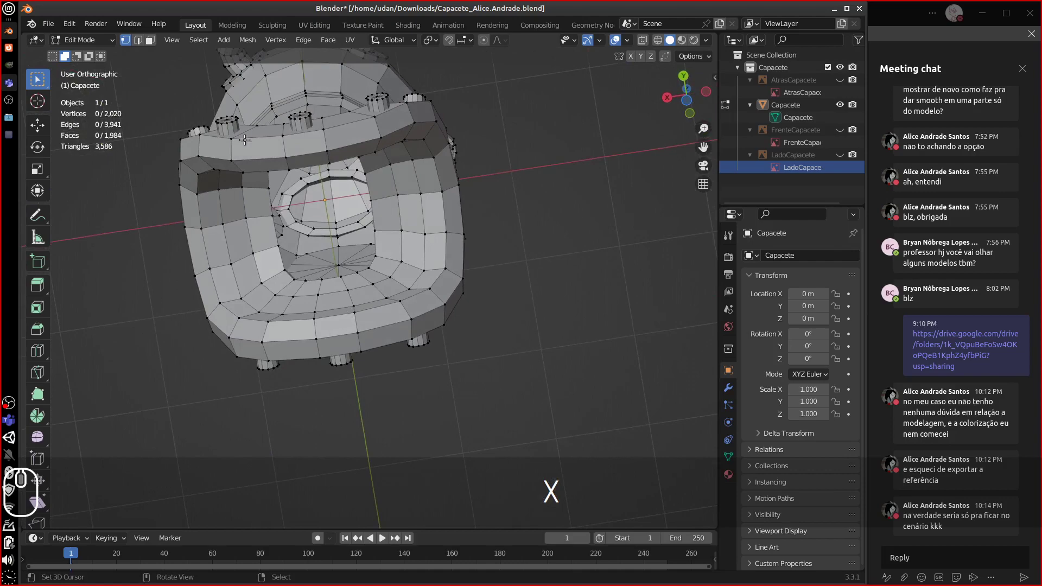
# - Delete the 12-face inner ring around the hole
pyautogui.keyDown('alt'); pyautogui.click(308, 230); pyautogui.keyUp('alt')
pyautogui.moveTo(308, 230)
pyautogui.keyDown('alt'); pyautogui.mouseDown()
pyautogui.moveTo(629, 346)
pyautogui.moveTo(293, 239)
pyautogui.mouseUp(); pyautogui.keyUp('alt')
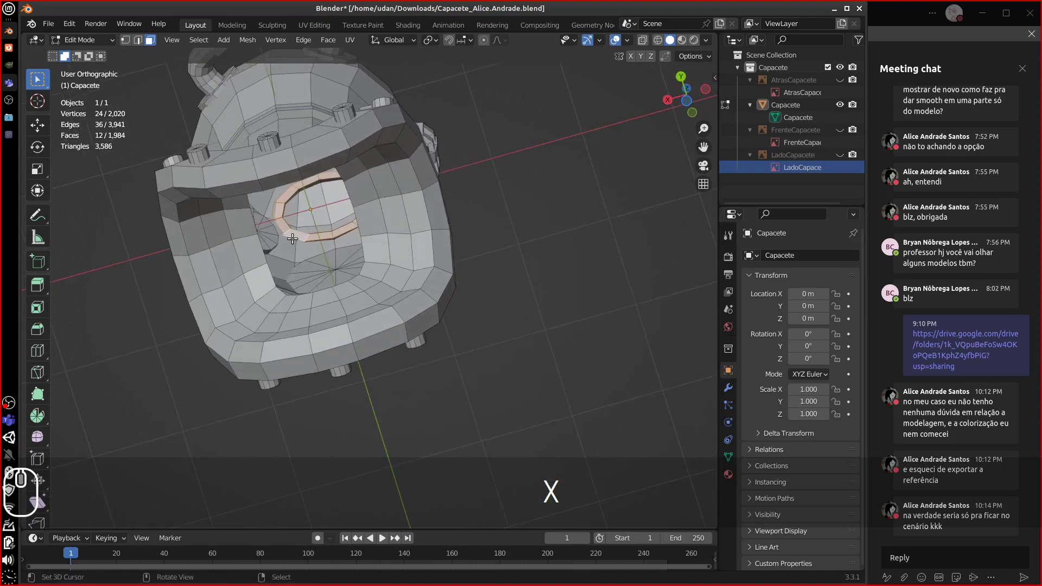
pyautogui.press('x')
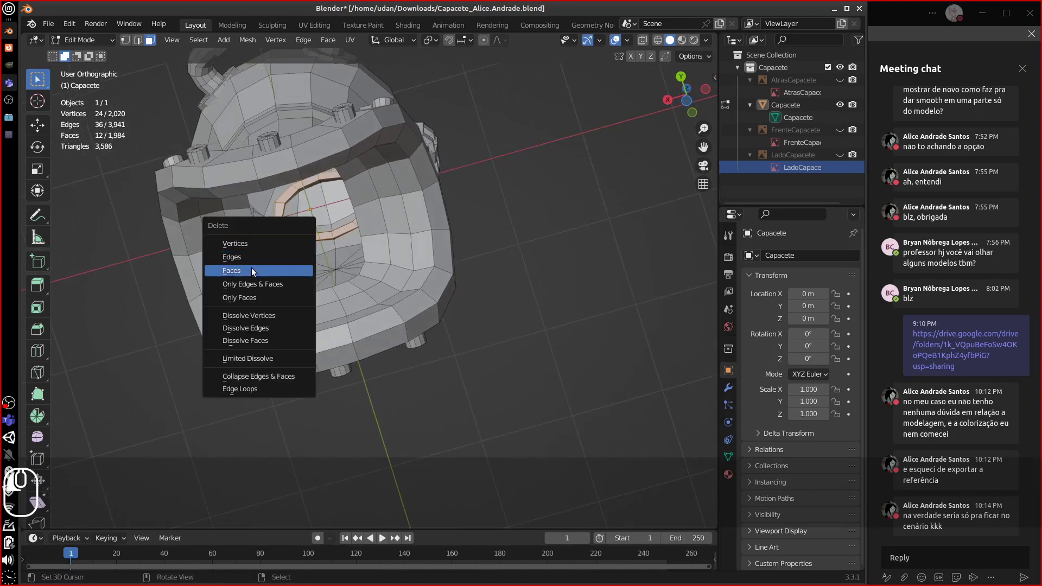
pyautogui.click(252, 270)
pyautogui.moveTo(252, 270)
pyautogui.keyDown('alt'); pyautogui.mouseDown()
pyautogui.moveTo(304, 252)
pyautogui.moveTo(248, 265)
pyautogui.mouseUp(); pyautogui.keyUp('alt')
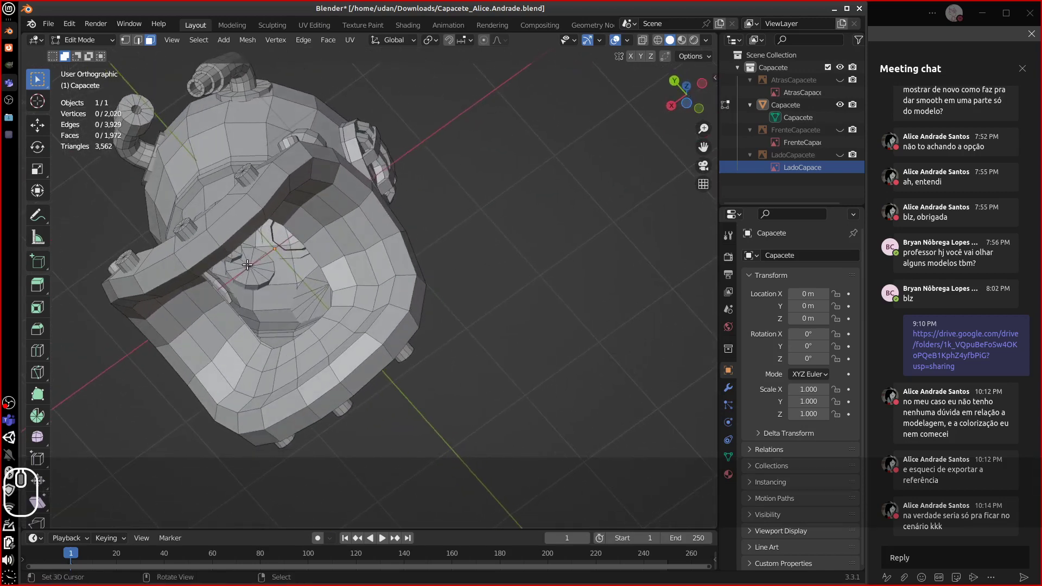
# - In vertex select mode, delete two more leftover vertices around the opening
pyautogui.press('1')
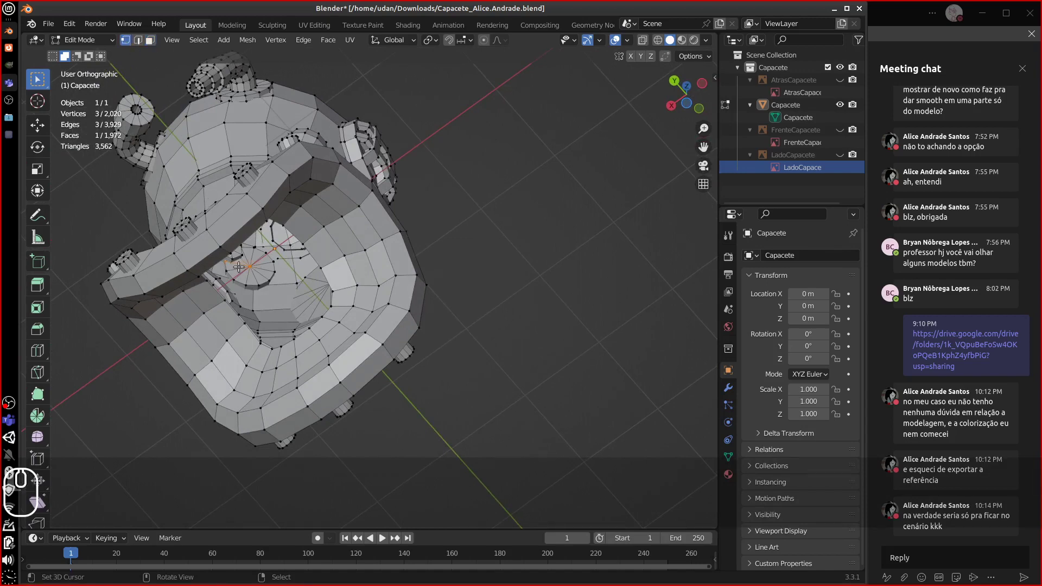
pyautogui.press('x')
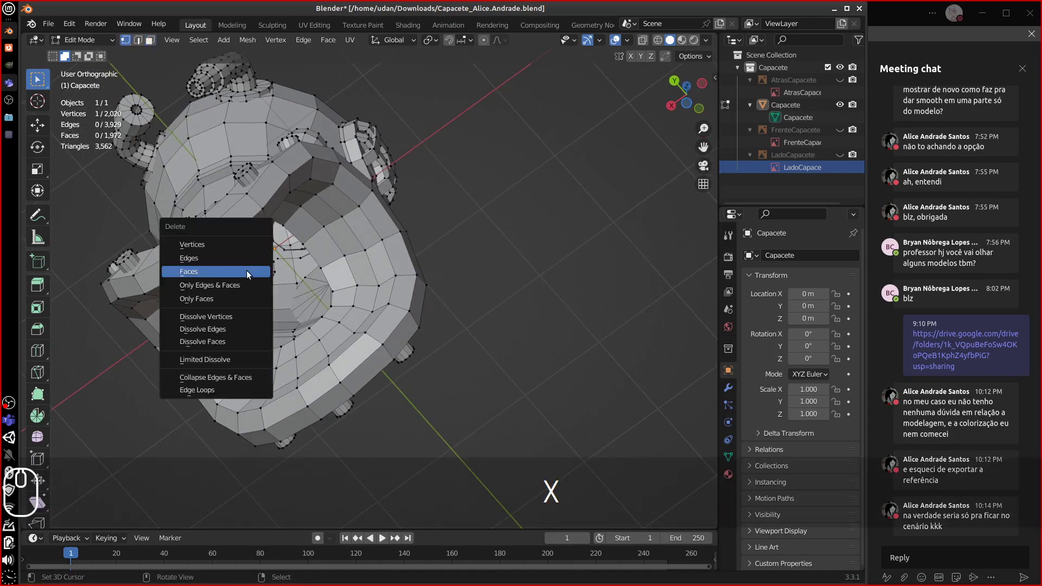
pyautogui.click(247, 270)
pyautogui.press('x')
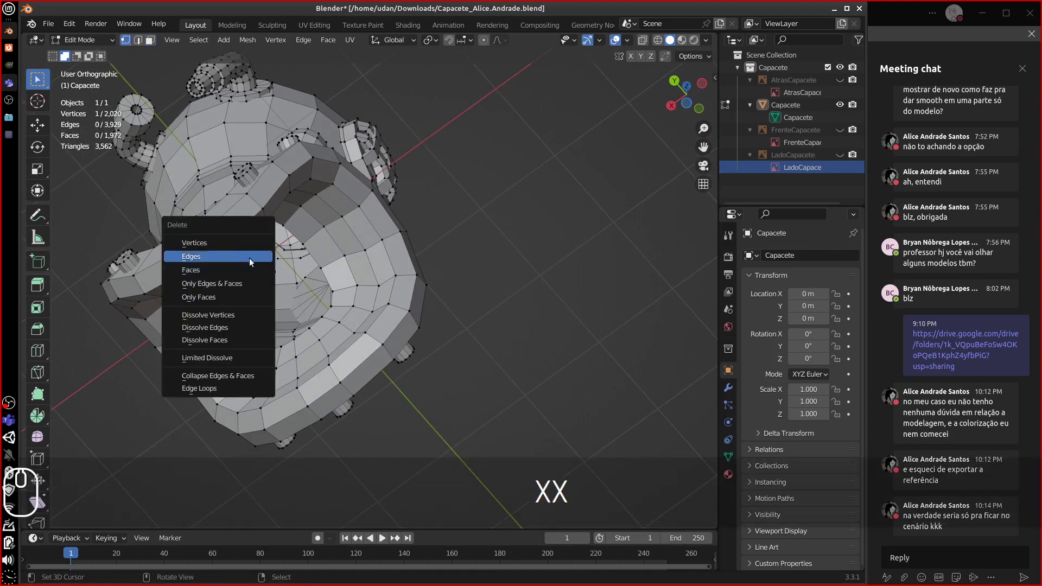
pyautogui.click(235, 239)
pyautogui.keyDown('alt'); pyautogui.moveTo(235, 239); pyautogui.dragTo(185, 250); pyautogui.keyUp('alt')
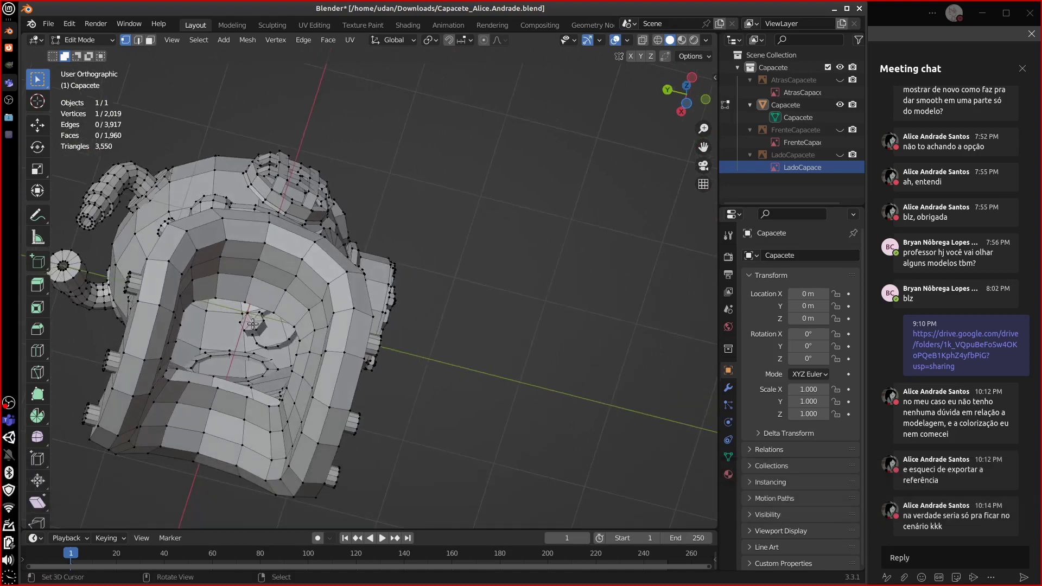
pyautogui.press('x')
pyautogui.click(250, 324)
pyautogui.moveTo(234, 327); pyautogui.dragTo(425, 313, button='middle')
# - Select the whole collar piece with Ctrl+L and hide it
pyautogui.hotkey('ctrl', 'l')
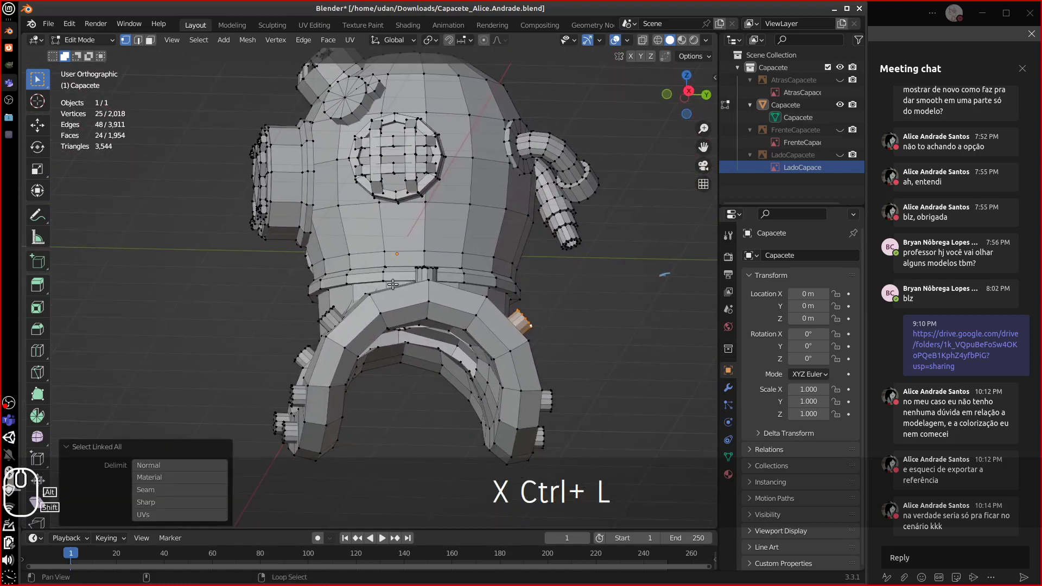
pyautogui.hotkey('ctrl', 'l')
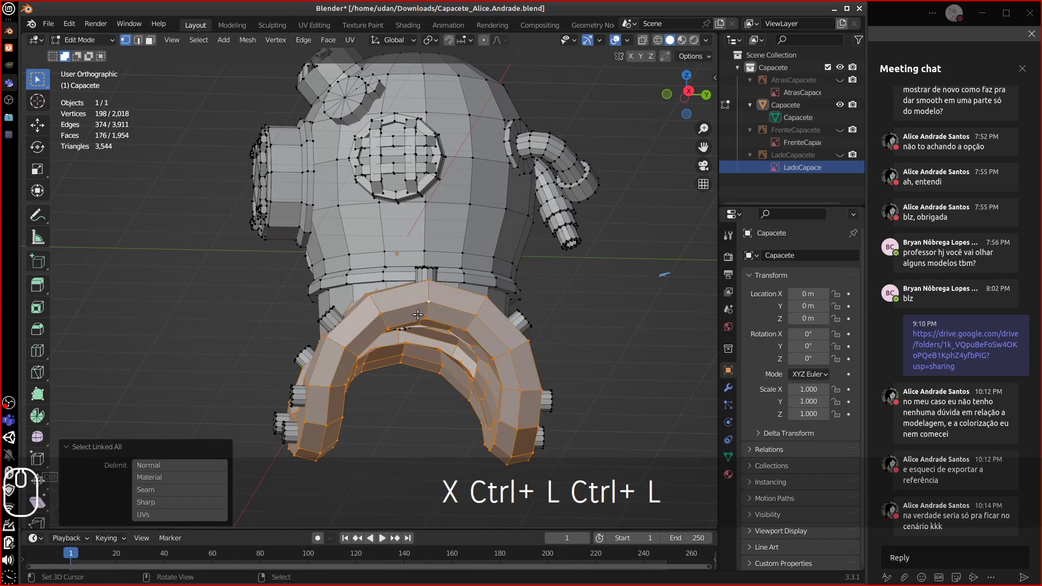
pyautogui.press('h')
# - Delete the selected centre vertices, including the bolt cylinder's centre vertex
pyautogui.moveTo(424, 316); pyautogui.dragTo(547, 409, button='middle')
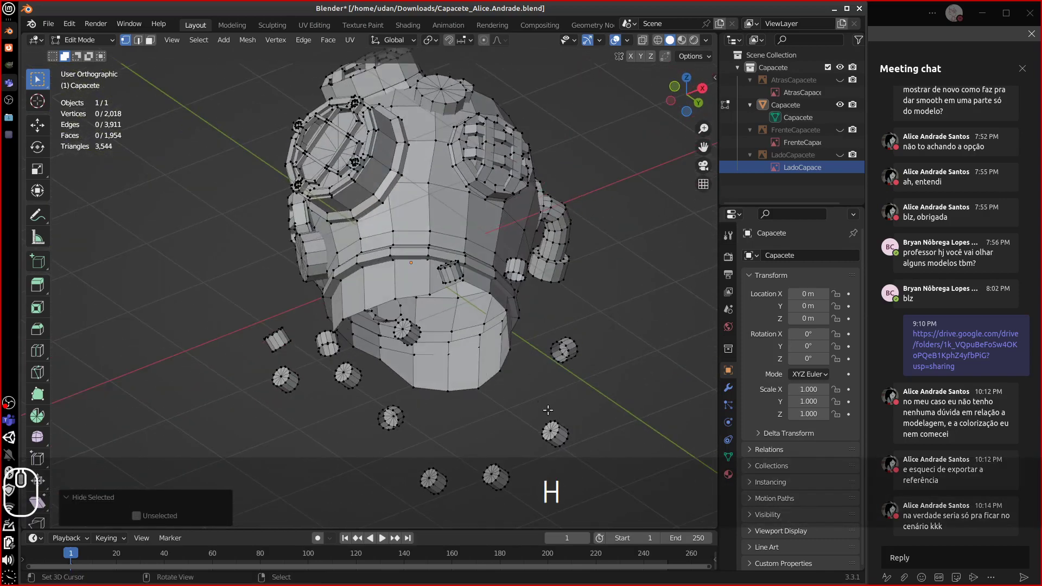
pyautogui.click(551, 427)
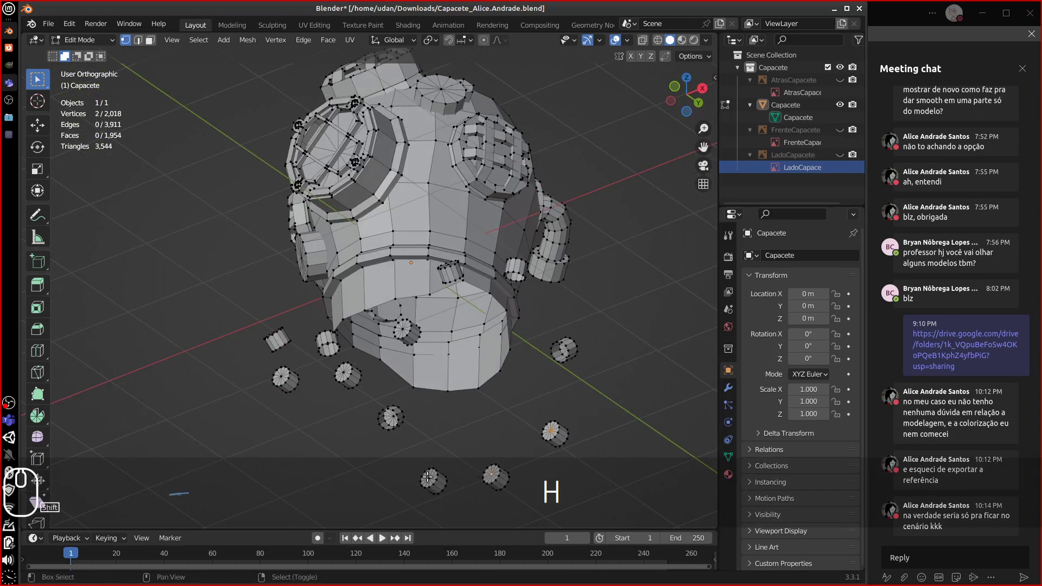
pyautogui.moveTo(290, 463); pyautogui.dragTo(359, 477, button='middle')
pyautogui.press('x')
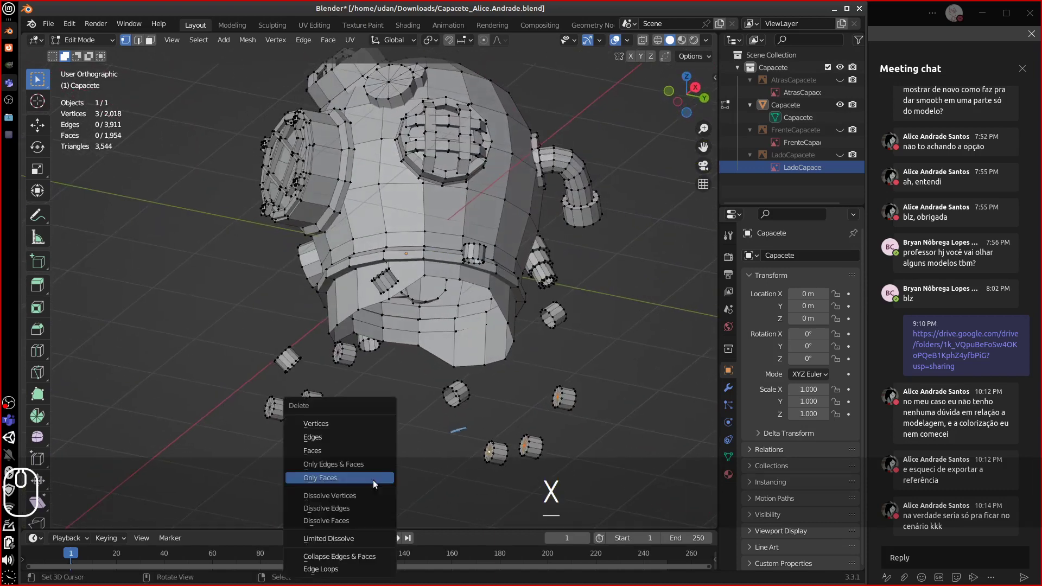
pyautogui.click(327, 424)
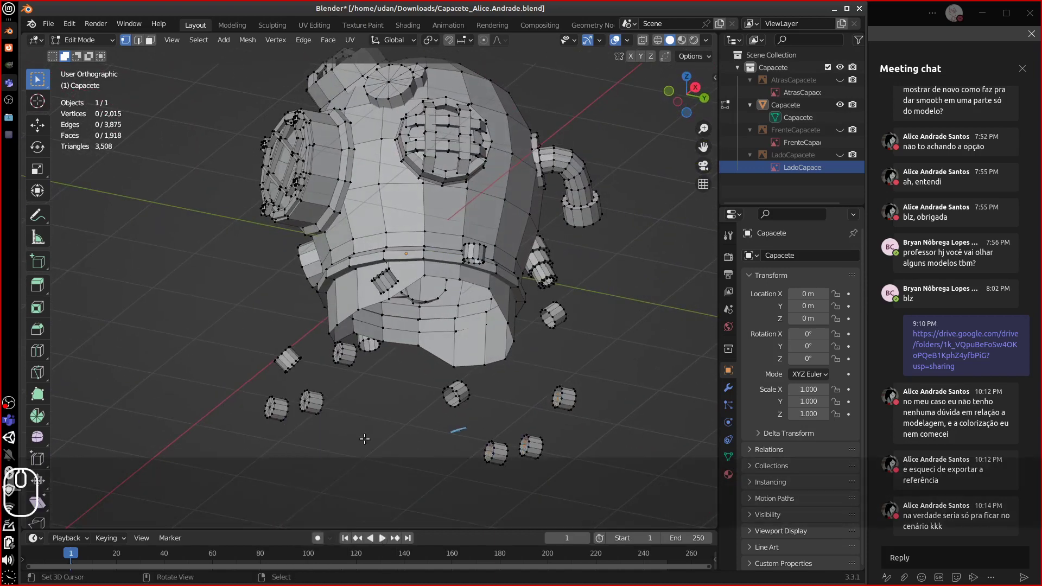
# - Select all and reveal every hidden part of the helmet mesh
pyautogui.moveTo(365, 440); pyautogui.dragTo(374, 282, button='middle')
pyautogui.press('a')
pyautogui.hotkey('alt', 'h')
# - Fill the first two gaps in the opening rim with new faces
pyautogui.keyDown('alt'); pyautogui.click(380, 334); pyautogui.keyUp('alt')
pyautogui.scroll(4, 372, 279)
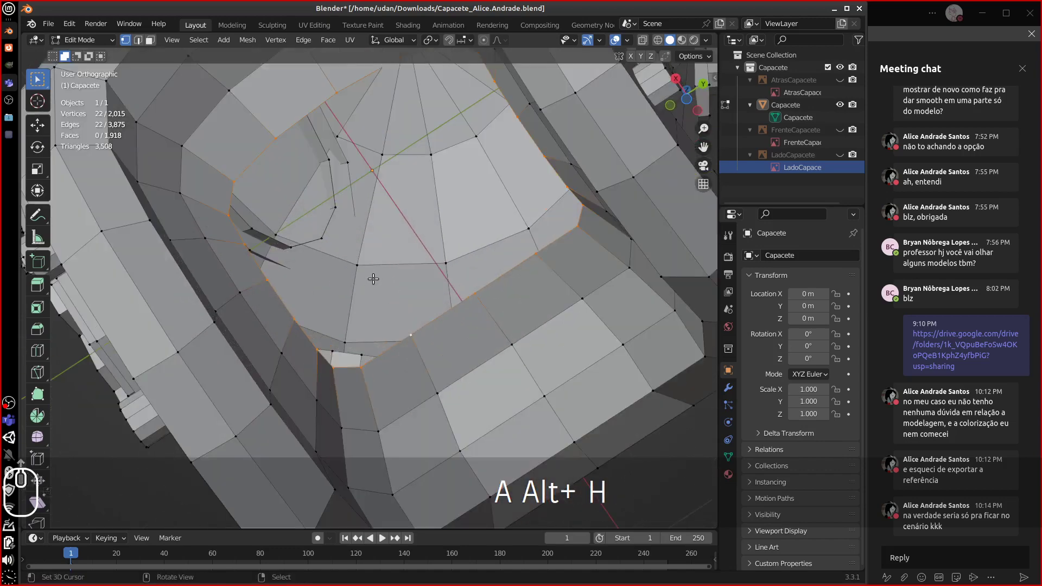
pyautogui.scroll(-1, 375, 278)
pyautogui.click(377, 235)
pyautogui.press('=')
pyautogui.press('=')
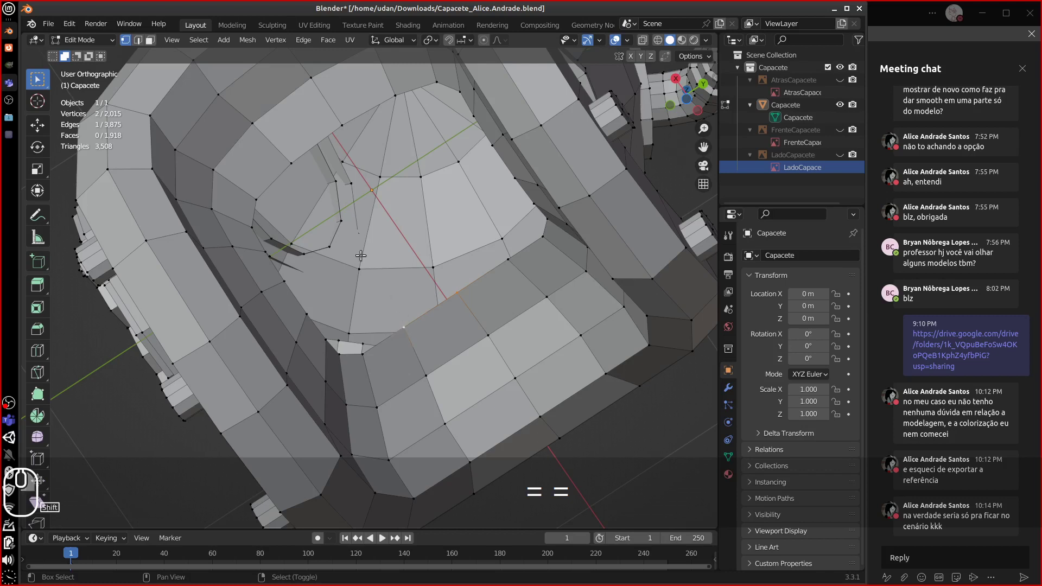
pyautogui.press('f')
pyautogui.click(342, 127)
pyautogui.keyDown('shift'); pyautogui.click(396, 96); pyautogui.keyUp('shift')
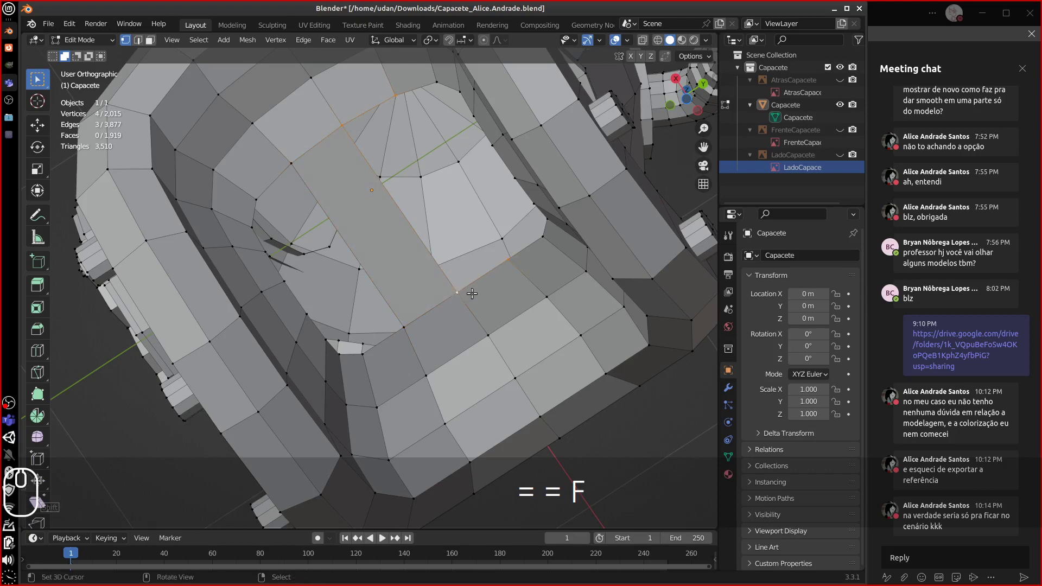
pyautogui.press('f')
# - Add centred edge loops across the newly filled patch
pyautogui.moveTo(438, 302); pyautogui.dragTo(449, 263, button='middle')
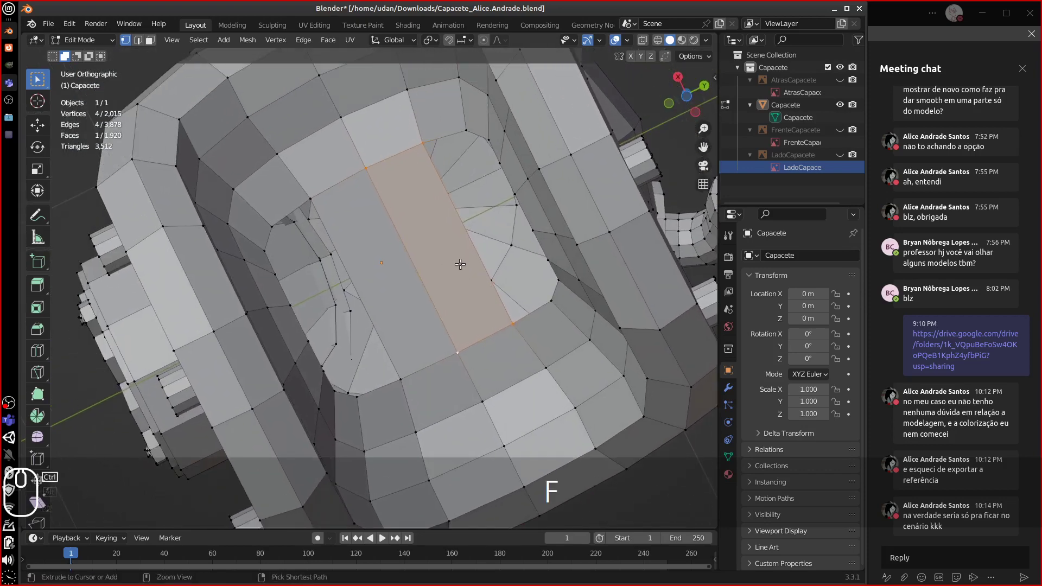
pyautogui.hotkey('ctrl', 'r')
pyautogui.click(468, 263)
pyautogui.press('Escape')
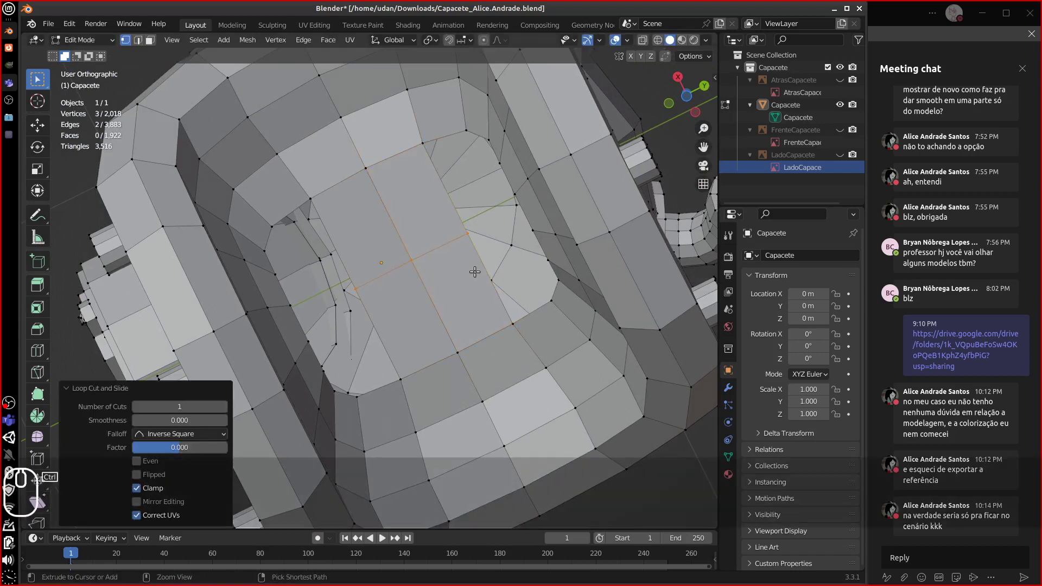
pyautogui.hotkey('ctrl', 'r')
pyautogui.click(478, 263)
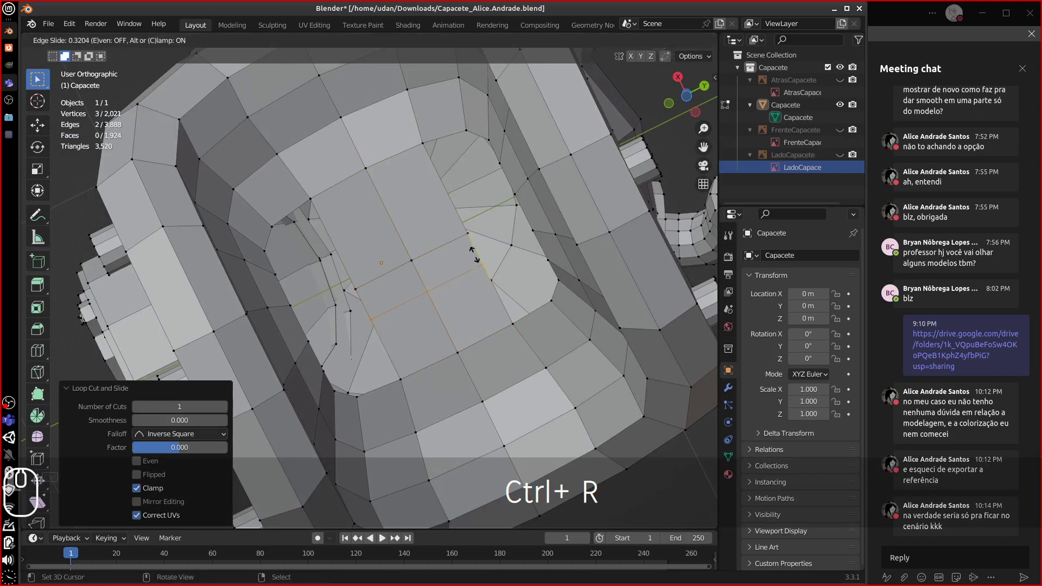
pyautogui.press('Escape')
pyautogui.hotkey('ctrl', 'r')
pyautogui.click(435, 209)
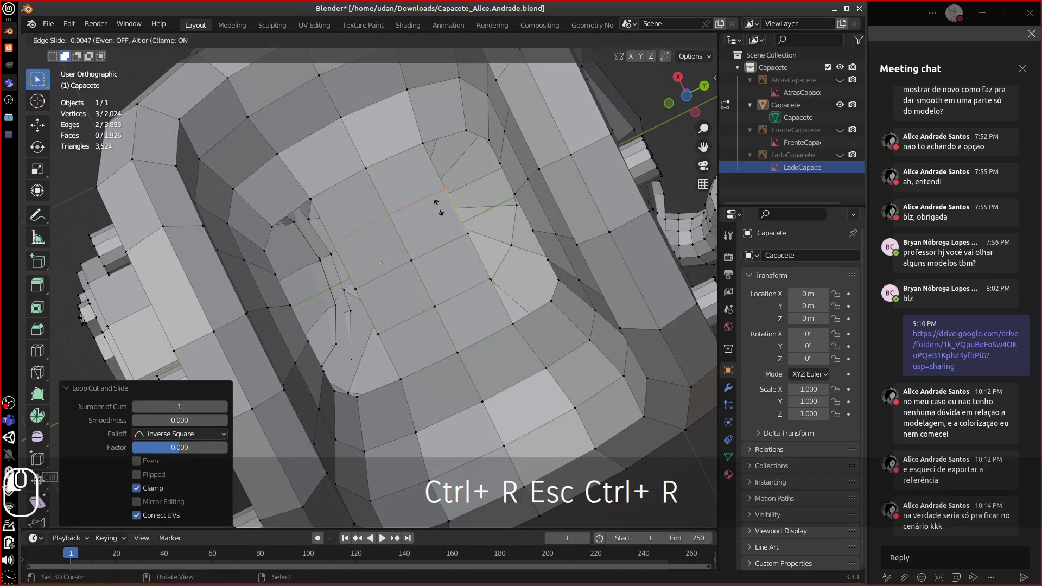
pyautogui.press('Escape')
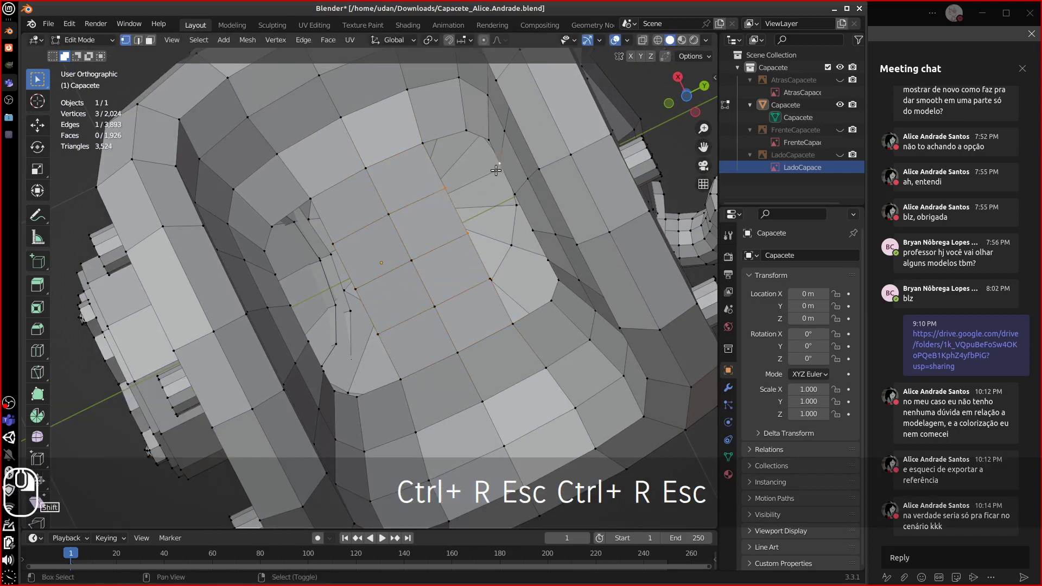
# - Fill the small remaining gaps around the rim with faces
pyautogui.press('f')
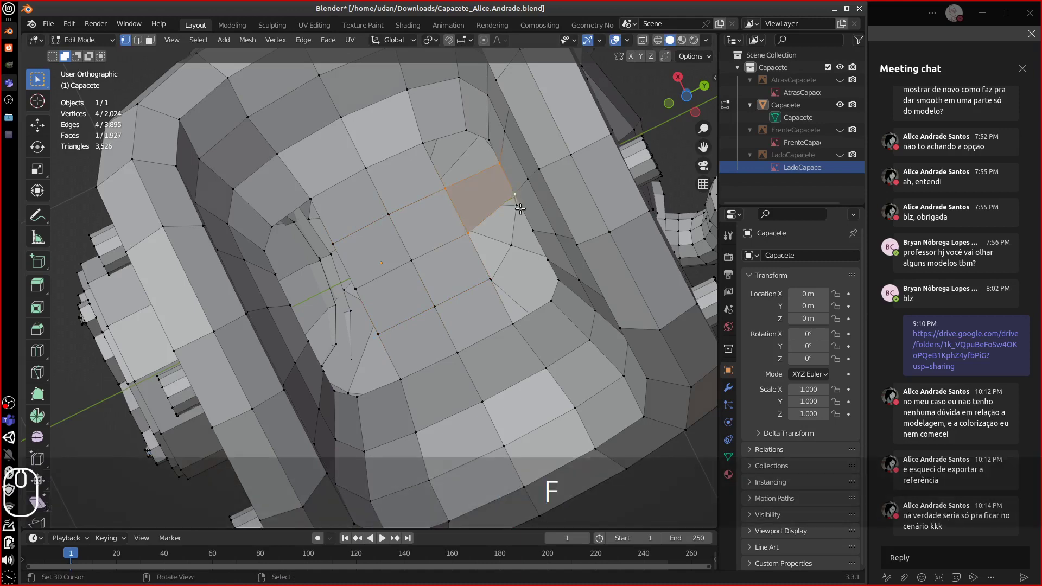
pyautogui.moveTo(514, 199); pyautogui.dragTo(543, 273, button='middle')
pyautogui.click(532, 260)
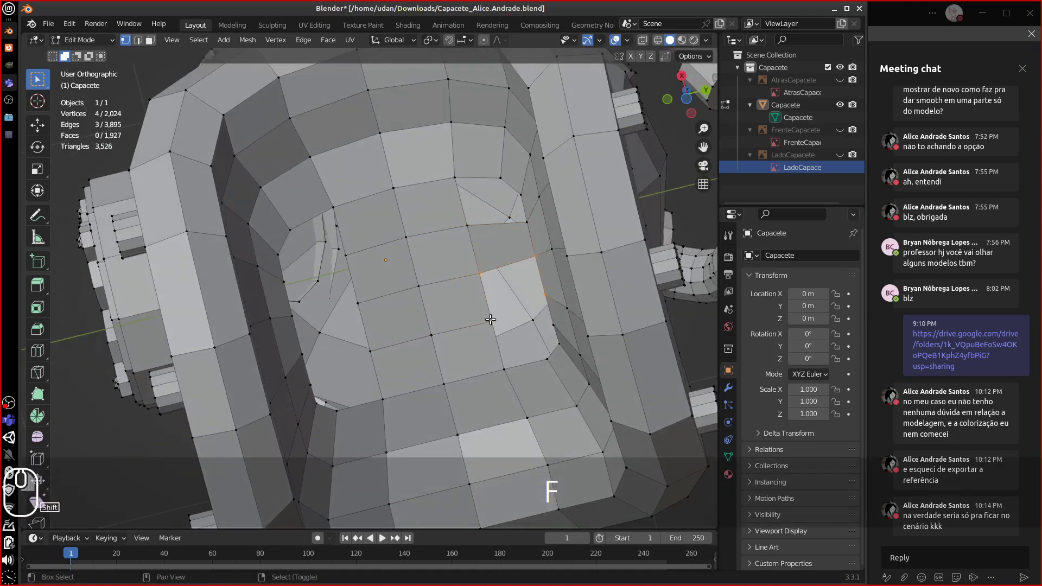
pyautogui.press('f')
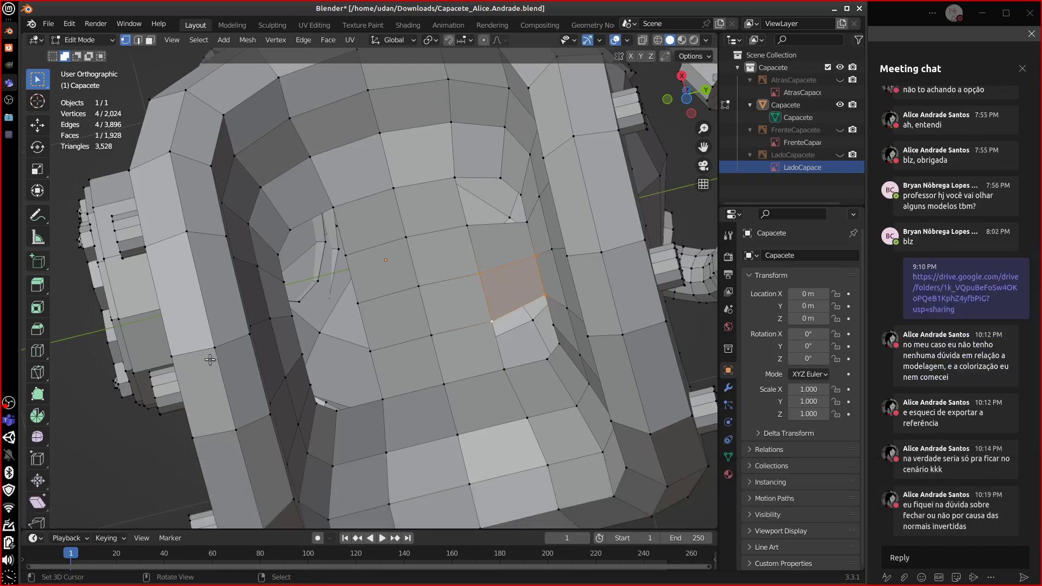
pyautogui.moveTo(303, 323); pyautogui.dragTo(424, 293, button='middle')
pyautogui.click(424, 294)
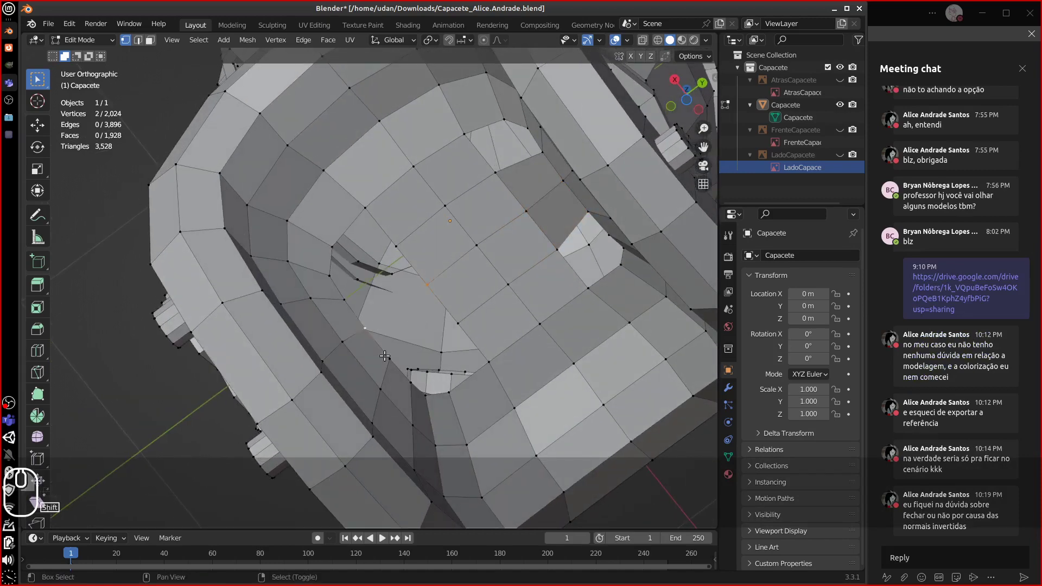
# - Fill two more holes around the front opening with faces
pyautogui.press('f')
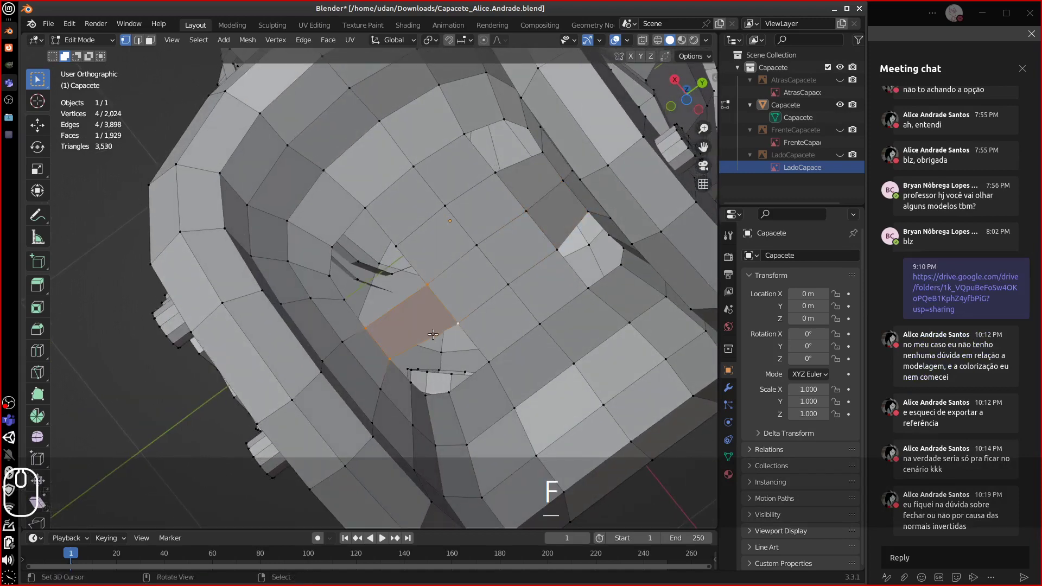
pyautogui.click(344, 299)
pyautogui.keyDown('shift'); pyautogui.click(366, 328); pyautogui.keyUp('shift')
pyautogui.press('f')
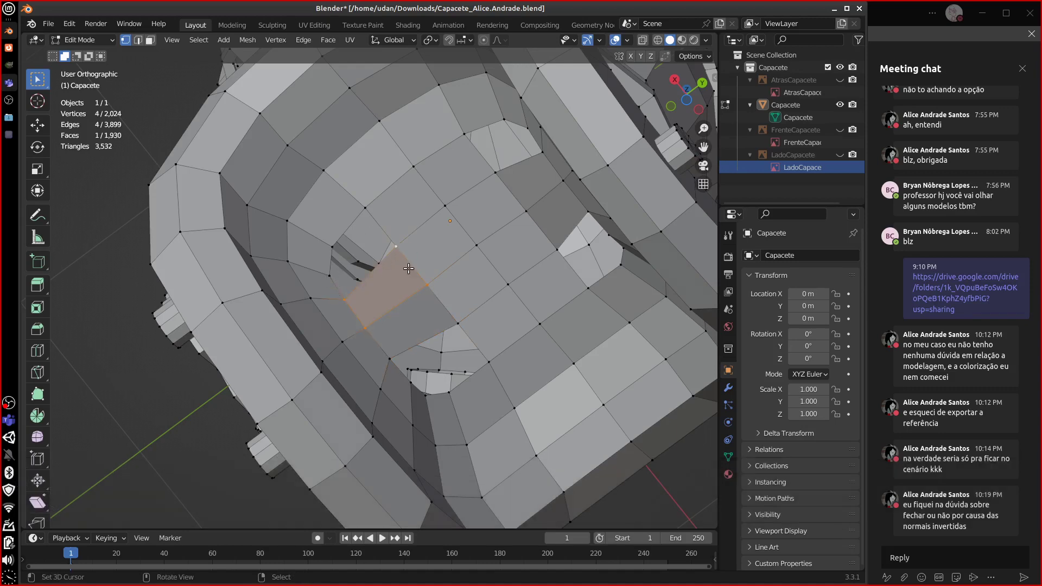
pyautogui.moveTo(409, 268); pyautogui.dragTo(446, 279, button='middle')
pyautogui.moveTo(526, 376); pyautogui.dragTo(572, 397, button='middle')
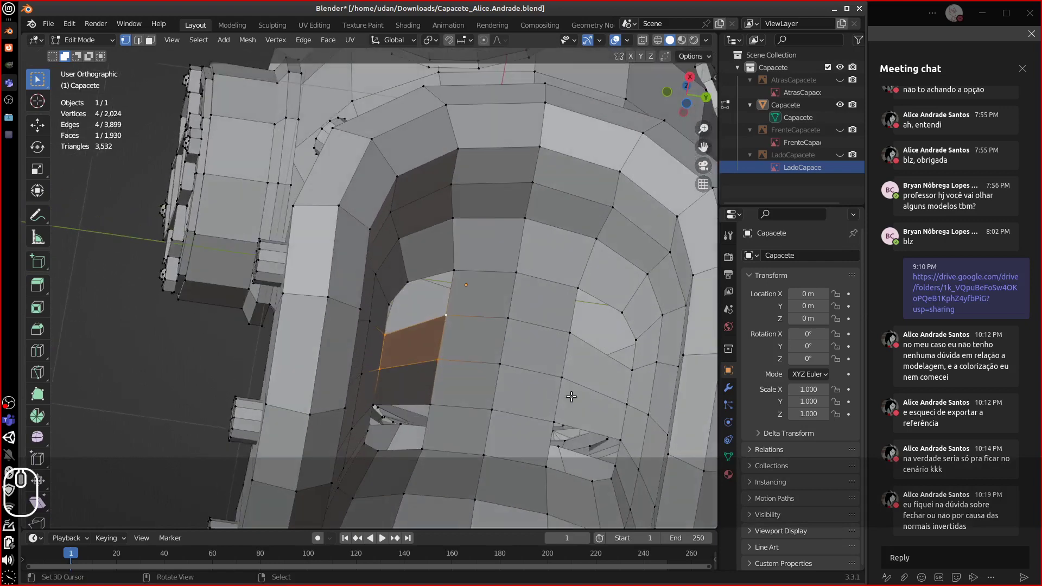
# - Add centred edge loops on the opening's side wall, undoing one misplaced cut
pyautogui.hotkey('ctrl', 'r')
pyautogui.click(594, 368)
pyautogui.press('Escape')
pyautogui.hotkey('ctrl', 'r')
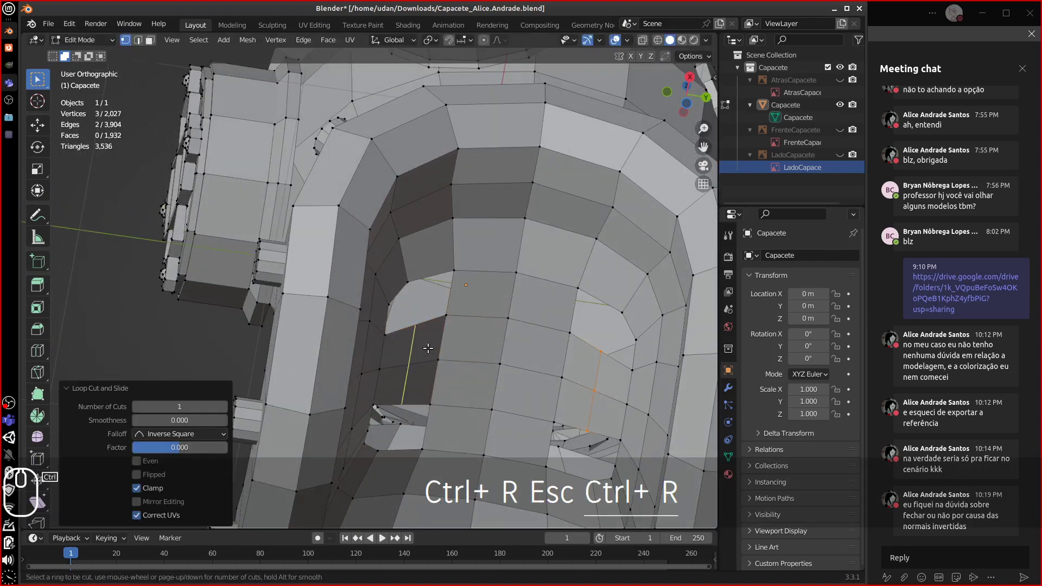
pyautogui.click(425, 350)
pyautogui.click(425, 346)
pyautogui.hotkey('ctrl', 'z')
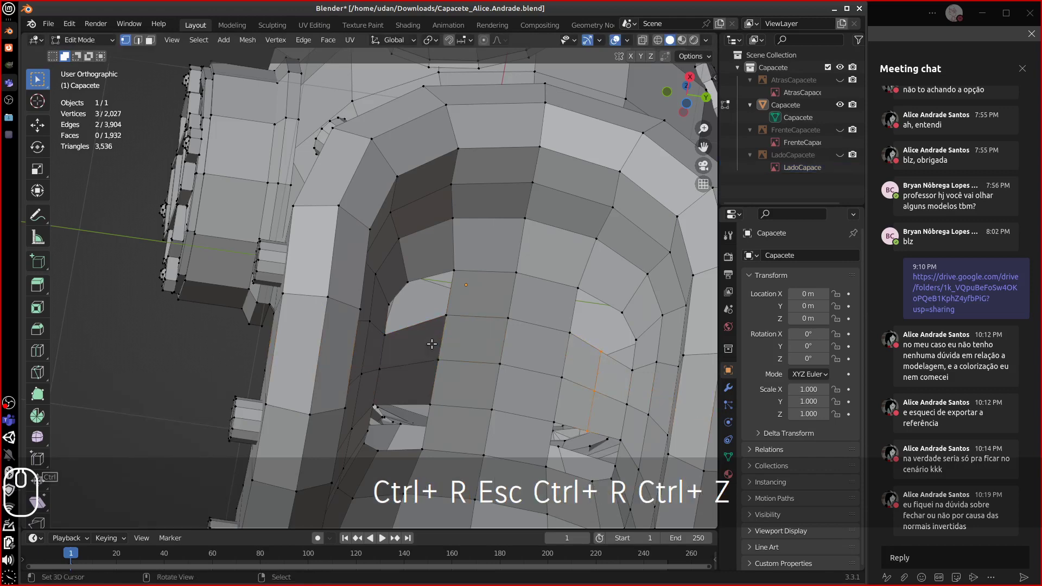
pyautogui.hotkey('ctrl', 'r')
pyautogui.click(418, 325)
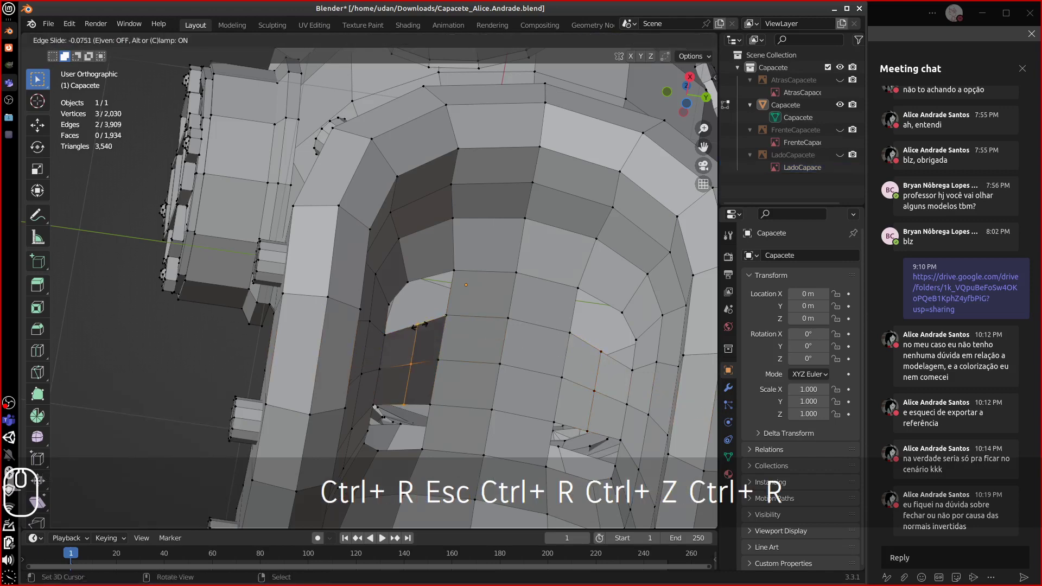
pyautogui.press('Escape')
pyautogui.moveTo(418, 313); pyautogui.dragTo(408, 286, button='middle')
pyautogui.click(405, 282)
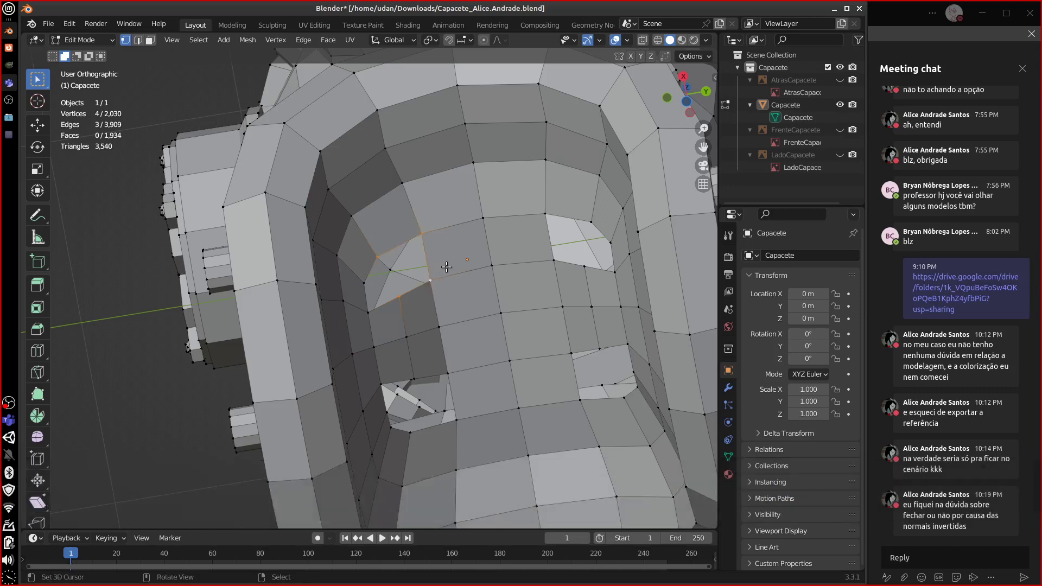
# - Fill the first few gaps inside the neck opening with faces
pyautogui.press('f')
pyautogui.keyDown('shift'); pyautogui.click(547, 216); pyautogui.keyUp('shift')
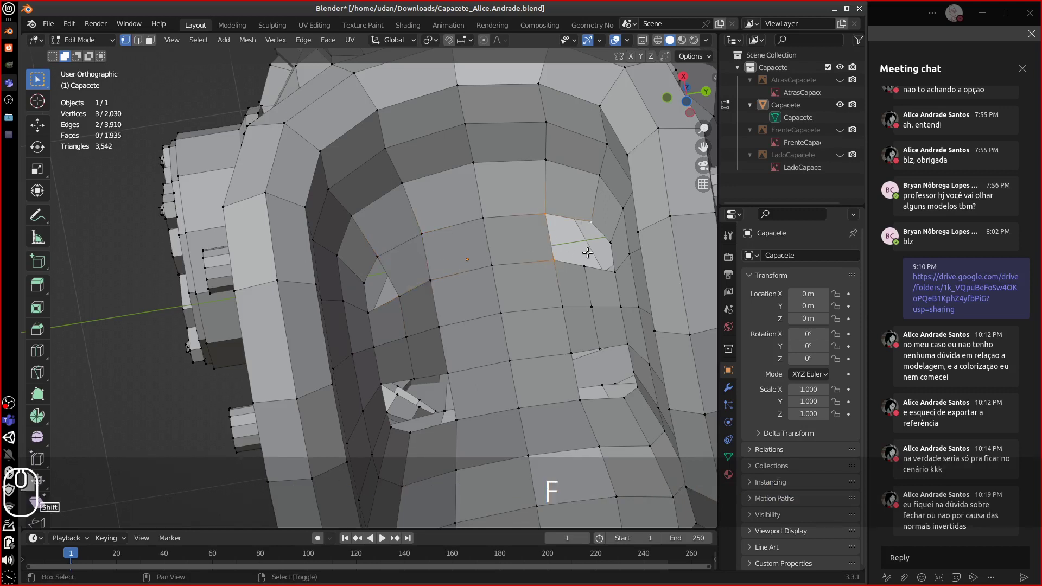
pyautogui.press('f')
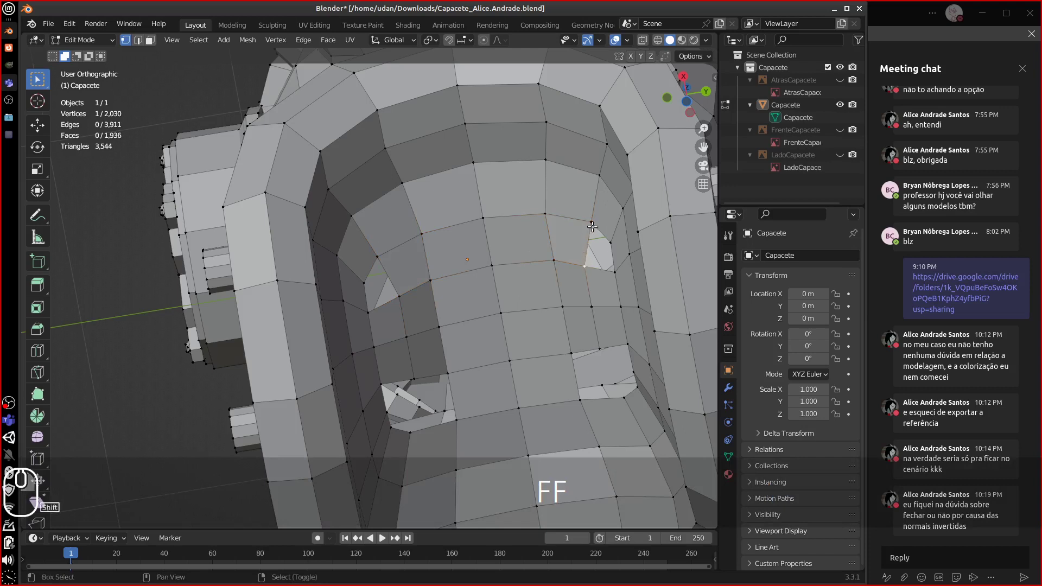
pyautogui.press('f')
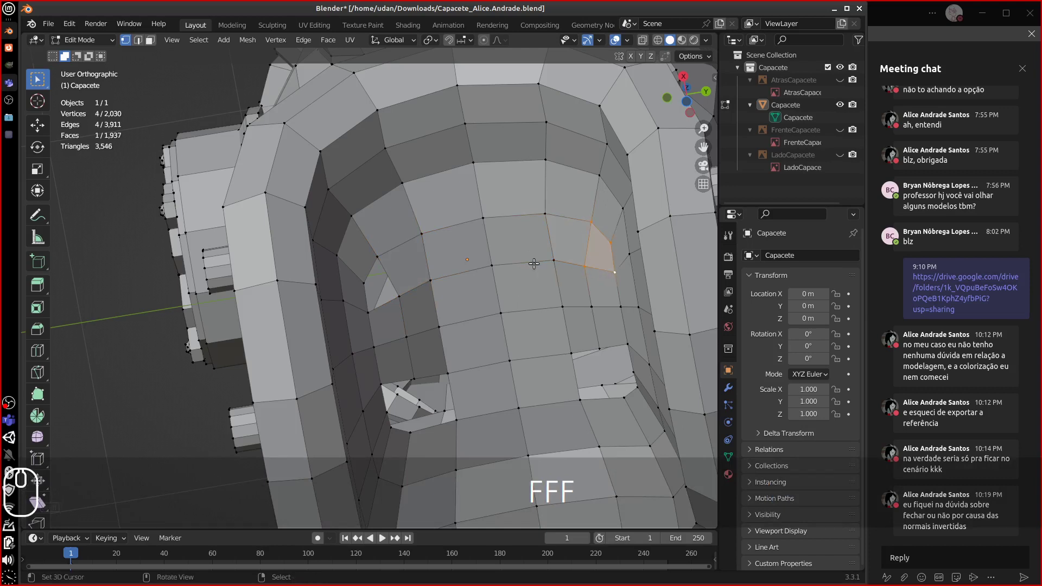
pyautogui.click(399, 296)
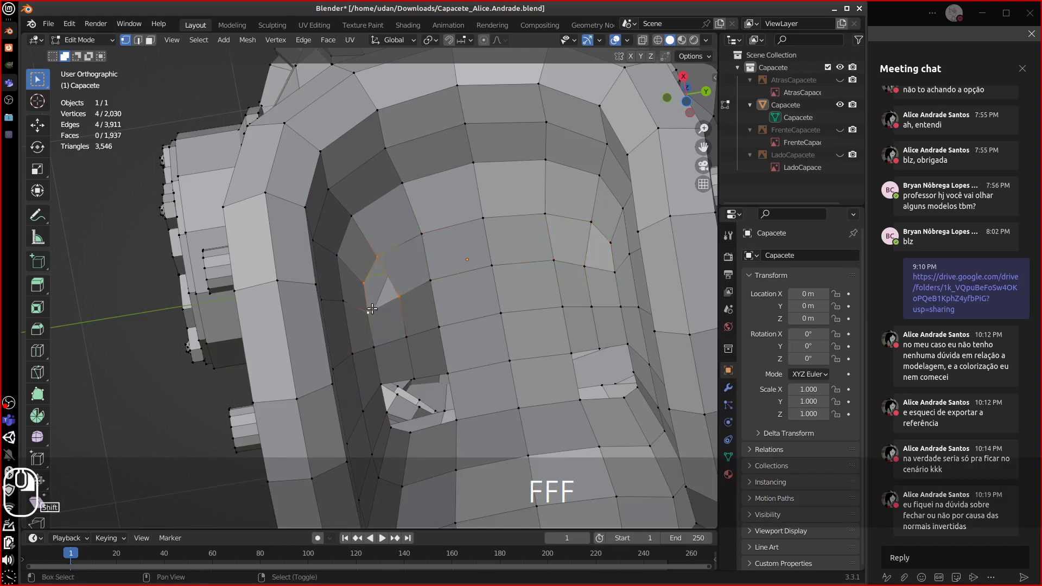
pyautogui.press('f')
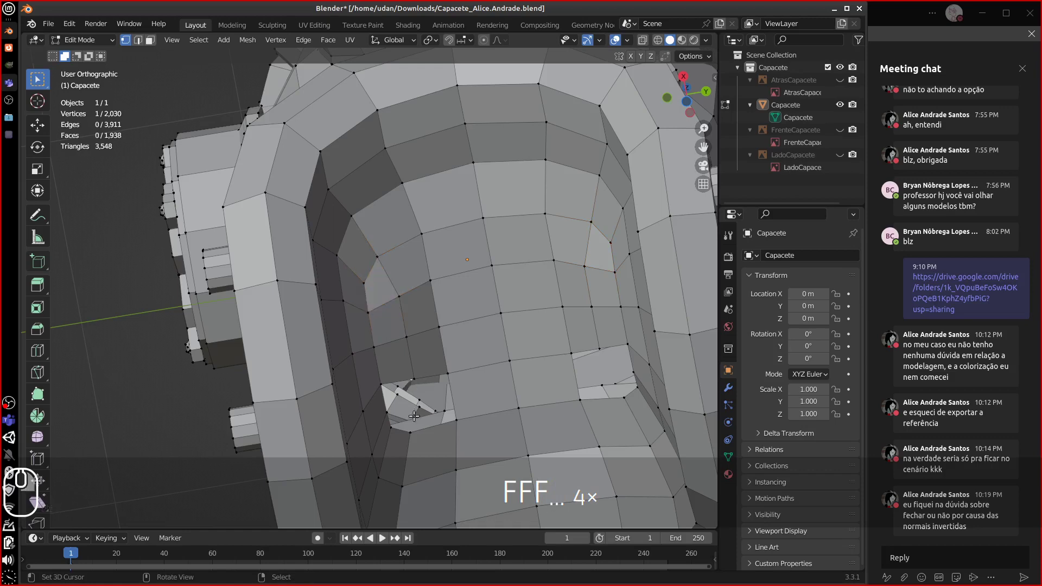
# - Fill the lower gap and a four-corner gap with new faces
pyautogui.moveTo(416, 431); pyautogui.dragTo(423, 435, button='middle')
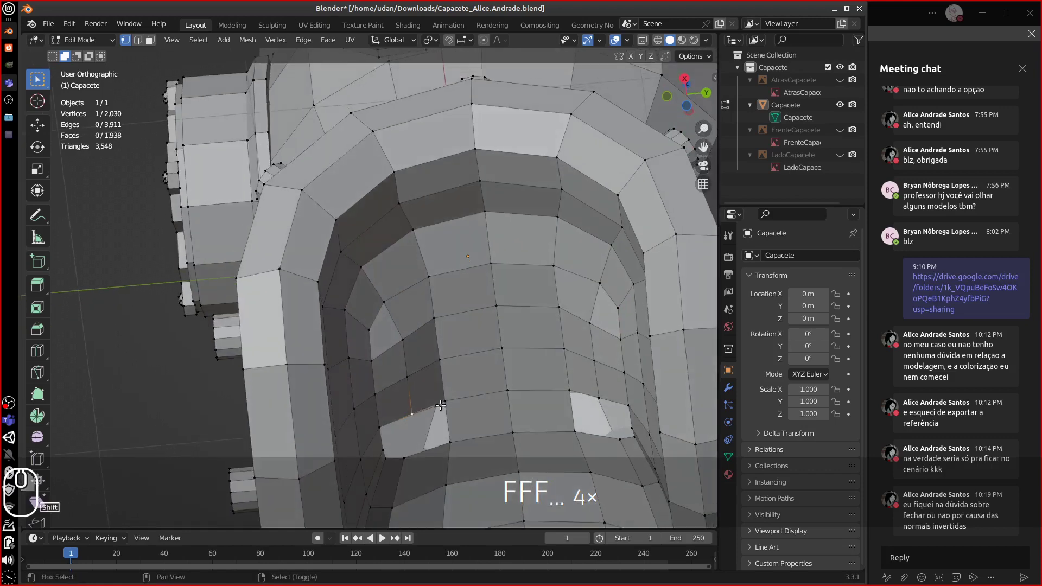
pyautogui.keyDown('alt'); pyautogui.moveTo(460, 423); pyautogui.dragTo(419, 411); pyautogui.keyUp('alt')
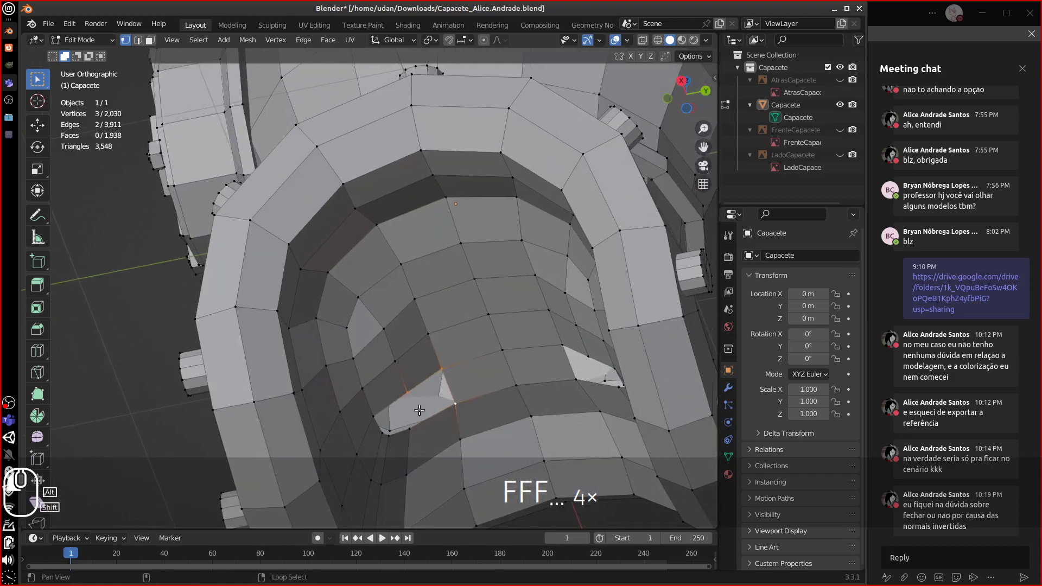
pyautogui.press('f')
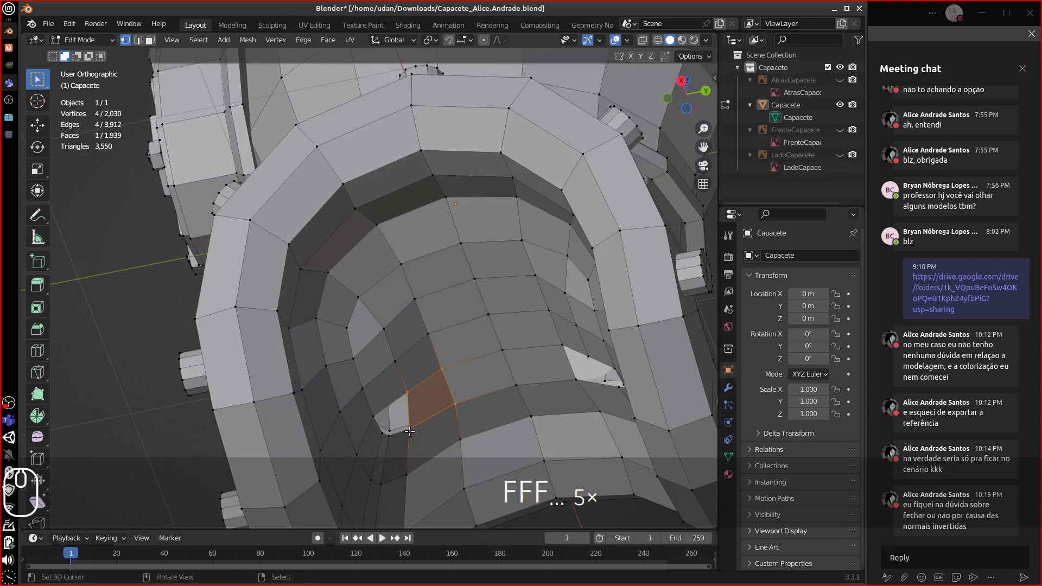
pyautogui.keyDown('alt'); pyautogui.moveTo(427, 425); pyautogui.dragTo(530, 395); pyautogui.keyUp('alt')
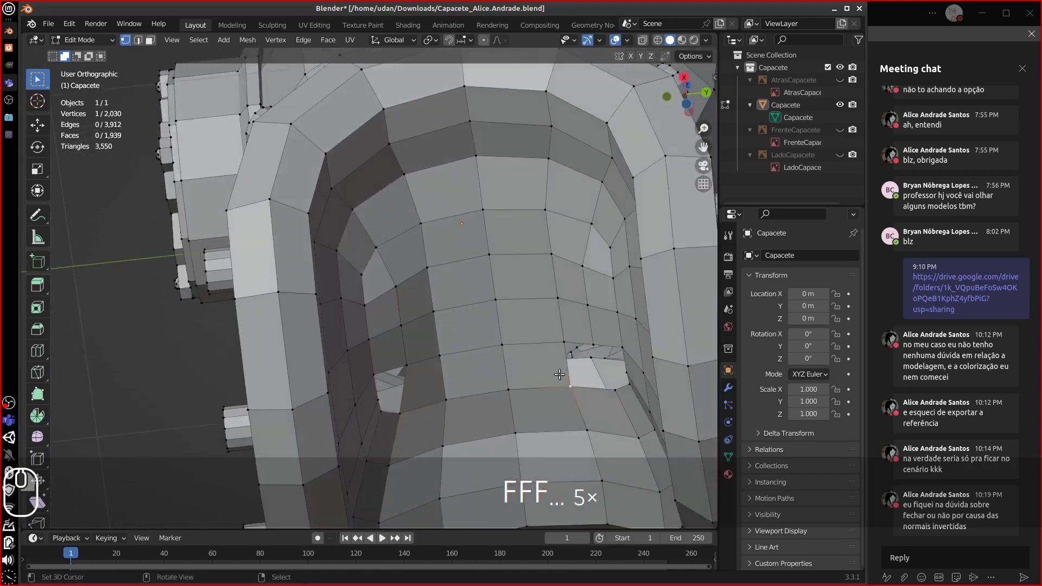
pyautogui.keyDown('shift'); pyautogui.click(567, 337); pyautogui.keyUp('shift')
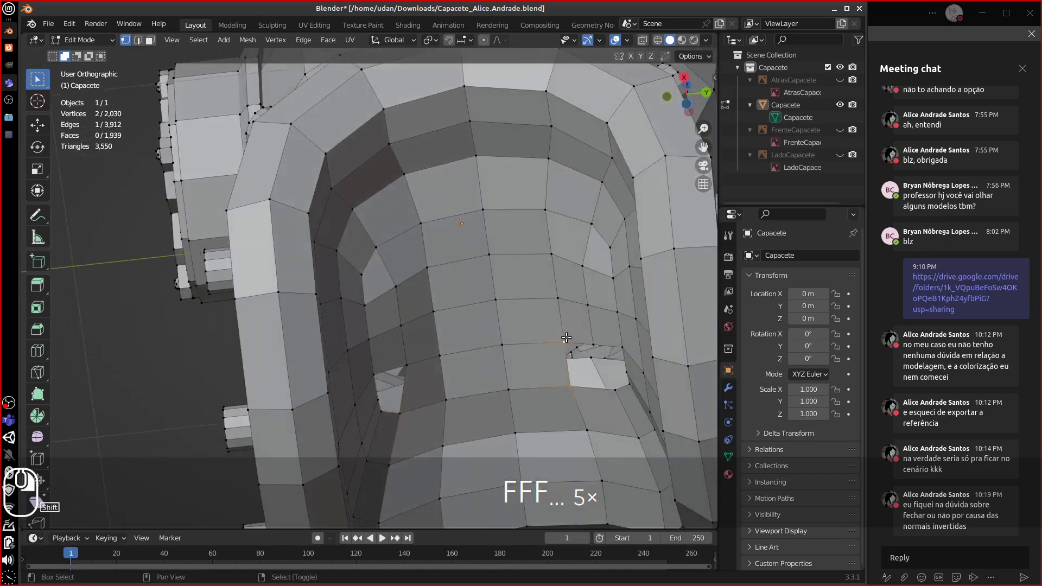
pyautogui.keyDown('shift'); pyautogui.click(613, 389); pyautogui.keyUp('shift')
pyautogui.press('f')
pyautogui.moveTo(601, 384); pyautogui.dragTo(594, 397, button='middle')
# - Add one centred edge loop across the neck opening faces
pyautogui.hotkey('ctrl', 'r')
pyautogui.press('Escape')
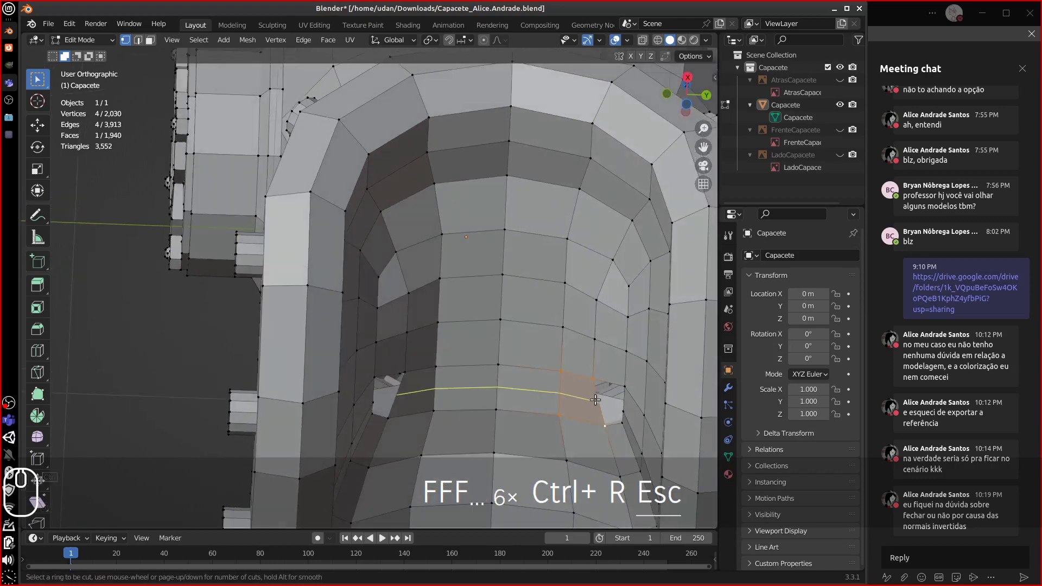
pyautogui.hotkey('ctrl', 'r')
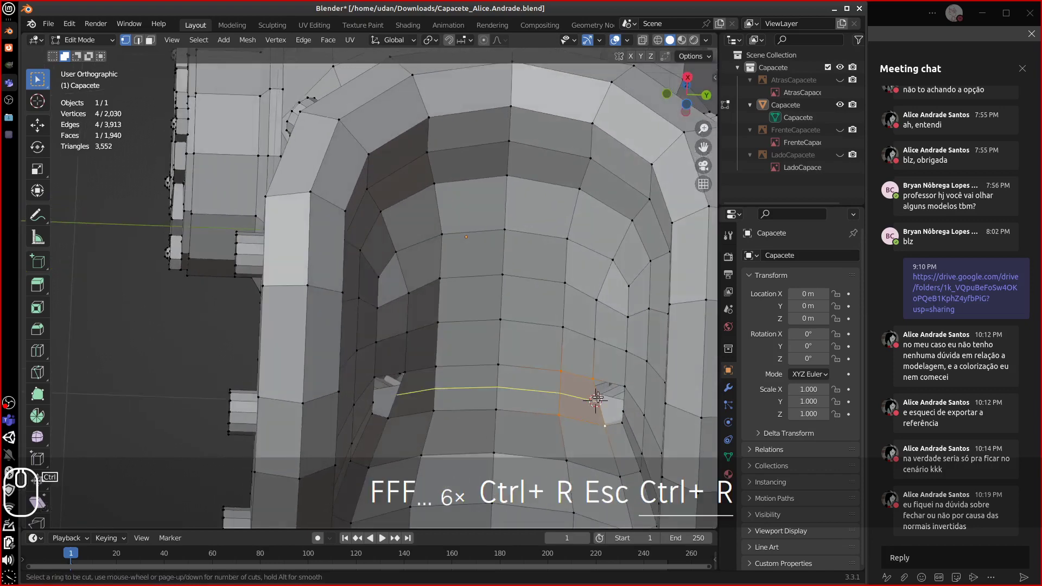
pyautogui.click(596, 399)
pyautogui.press('Escape')
pyautogui.moveTo(596, 399); pyautogui.dragTo(565, 380, button='middle')
# - Fill the remaining small gaps on the inside of the opening
pyautogui.click(572, 382)
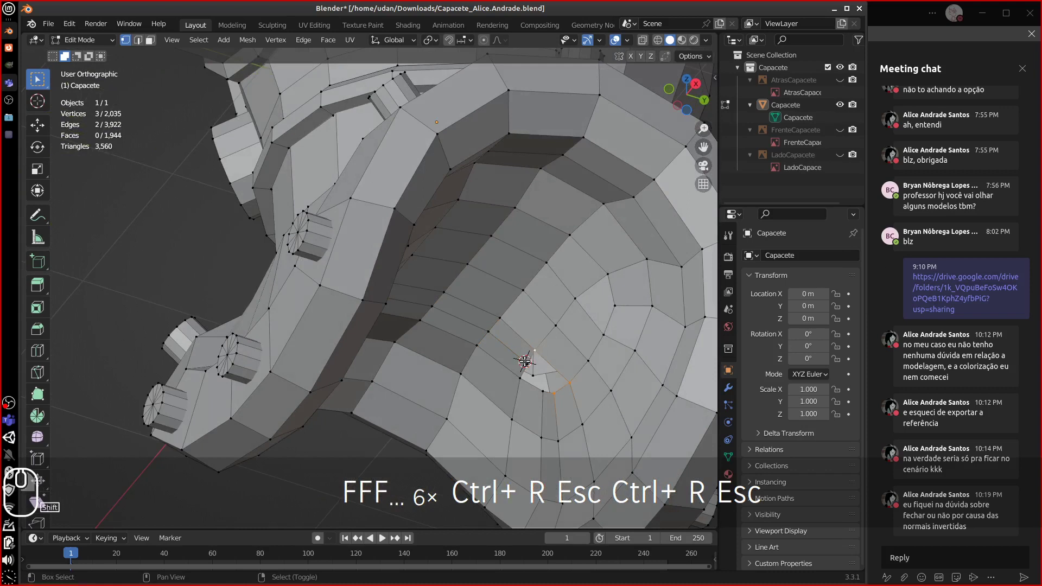
pyautogui.press('f')
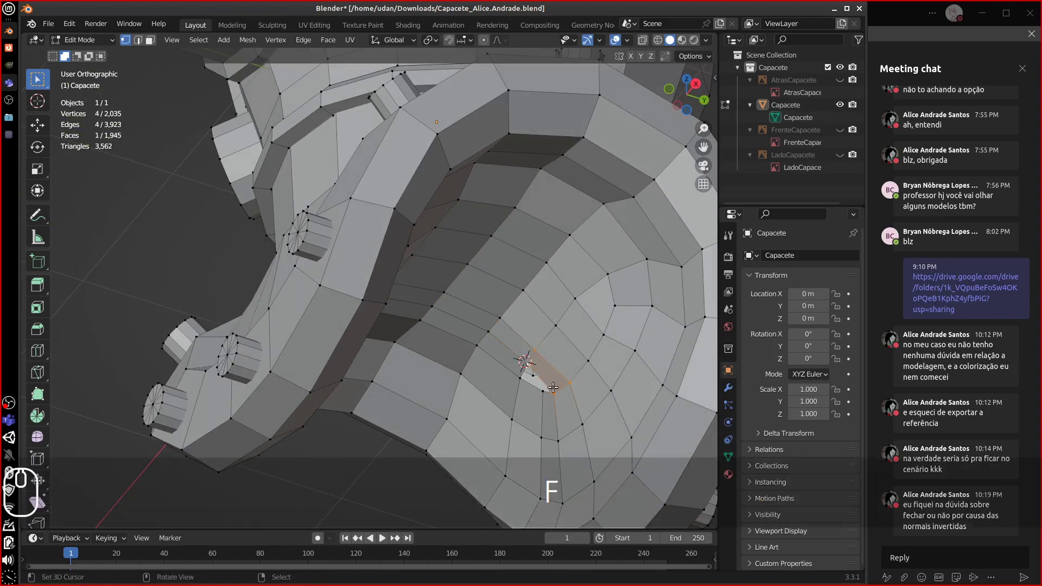
pyautogui.keyDown('shift'); pyautogui.click(515, 378); pyautogui.keyUp('shift')
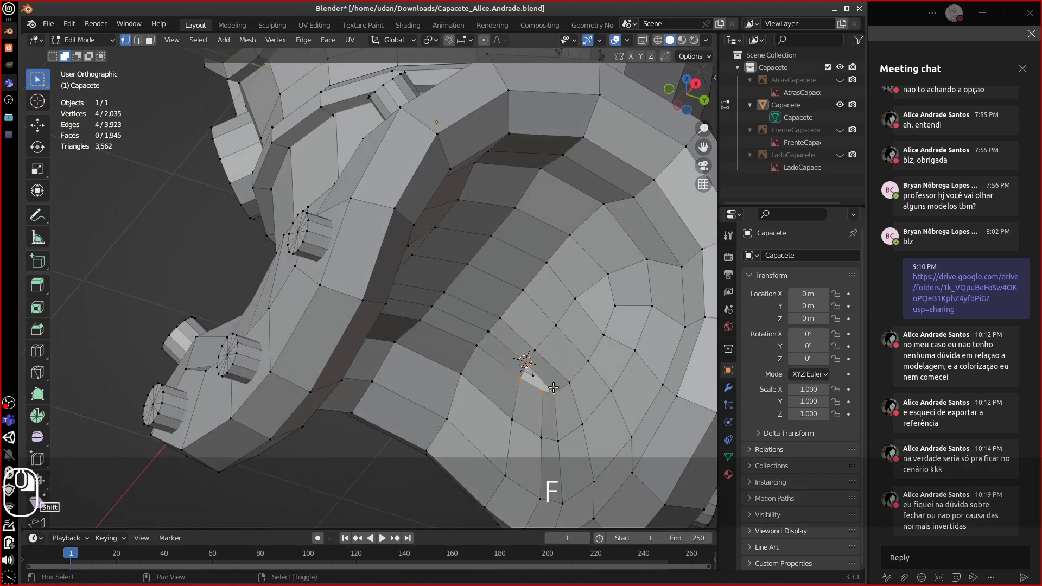
pyautogui.press('f')
pyautogui.moveTo(555, 382); pyautogui.dragTo(326, 339, button='middle')
pyautogui.keyDown('shift'); pyautogui.click(321, 353); pyautogui.keyUp('shift')
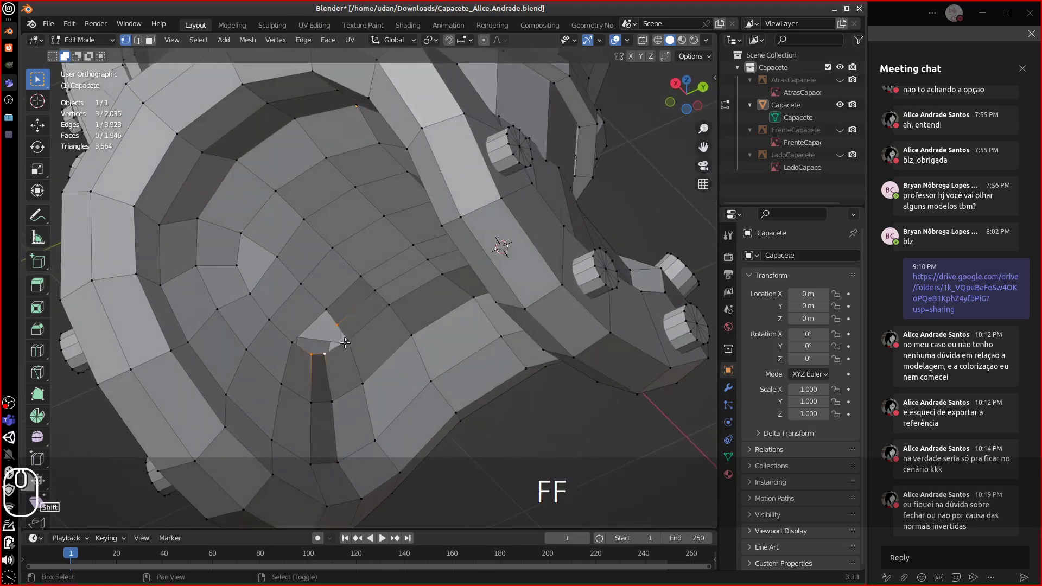
pyautogui.press('f')
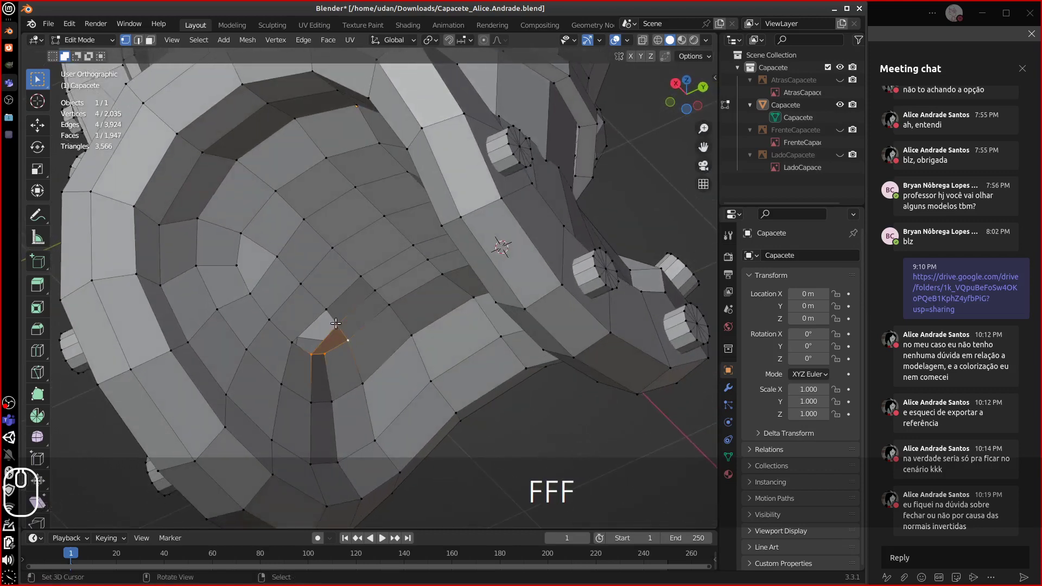
pyautogui.click(336, 325)
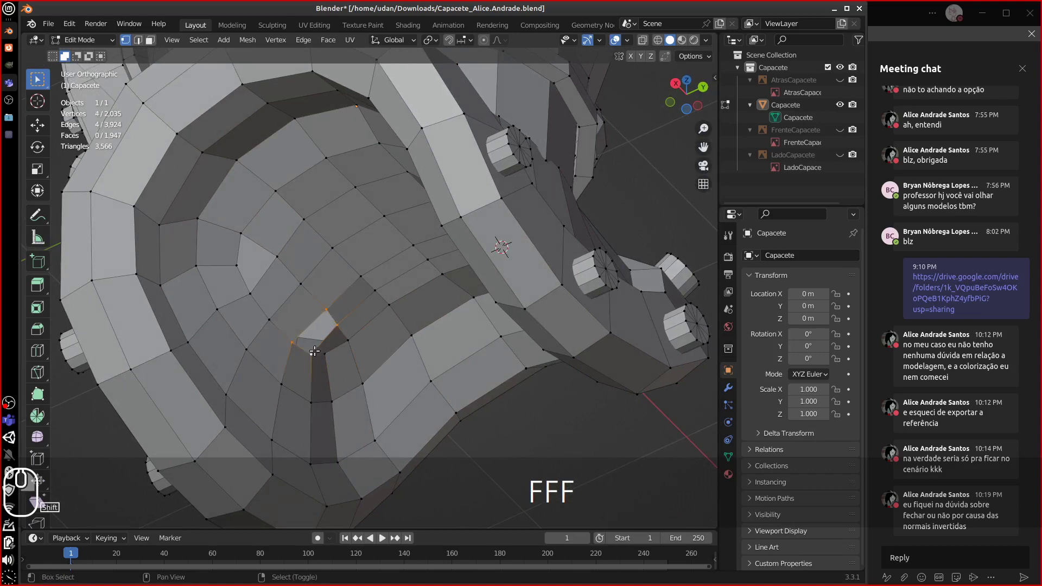
pyautogui.press('f')
pyautogui.hotkey('ctrl', 'r')
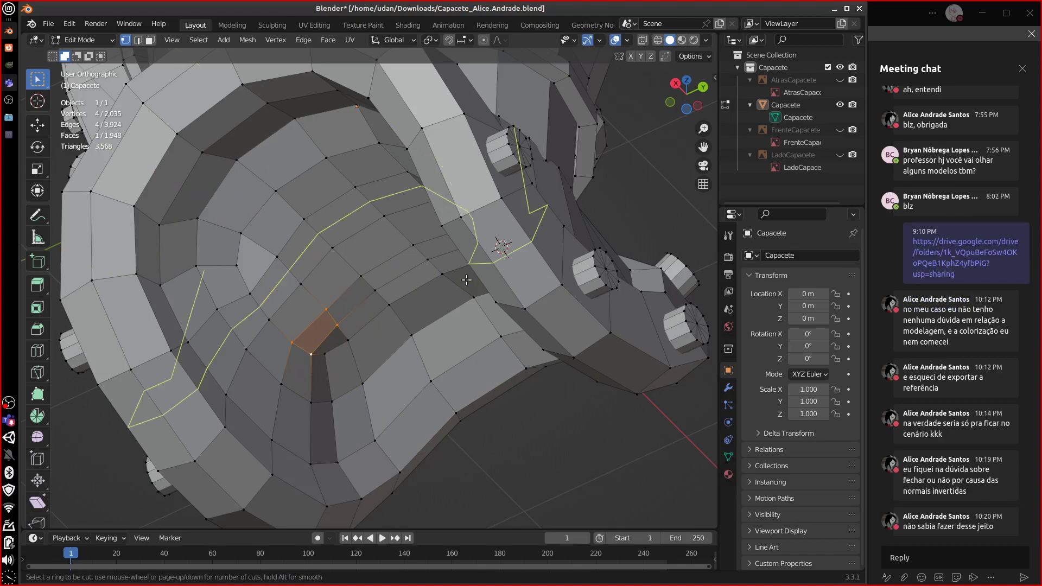
# - Cancel the loop cut and select the edge loop along the front collar arch
pyautogui.press('Escape')
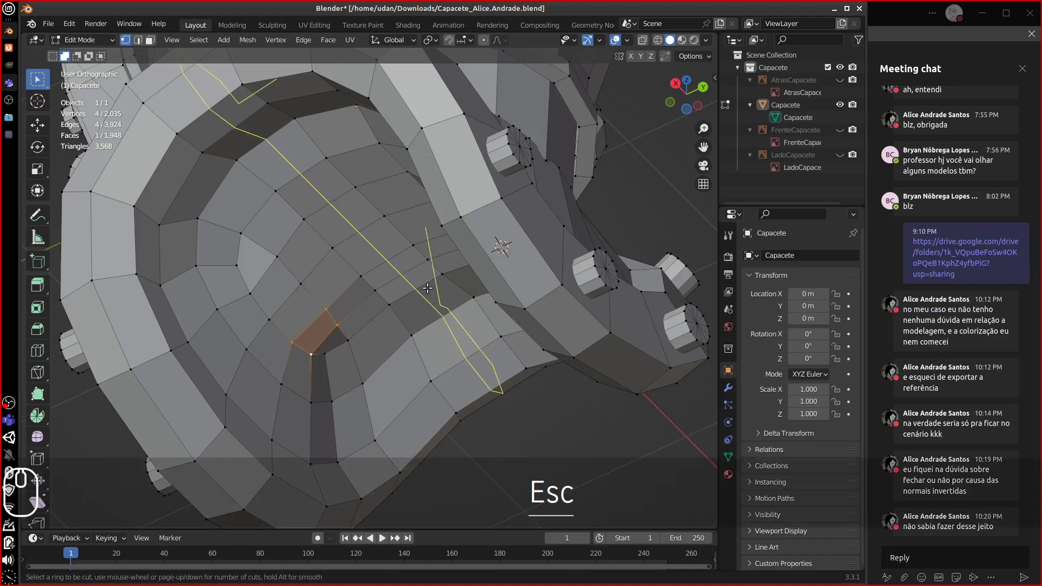
pyautogui.moveTo(464, 376); pyautogui.dragTo(211, 474, button='middle')
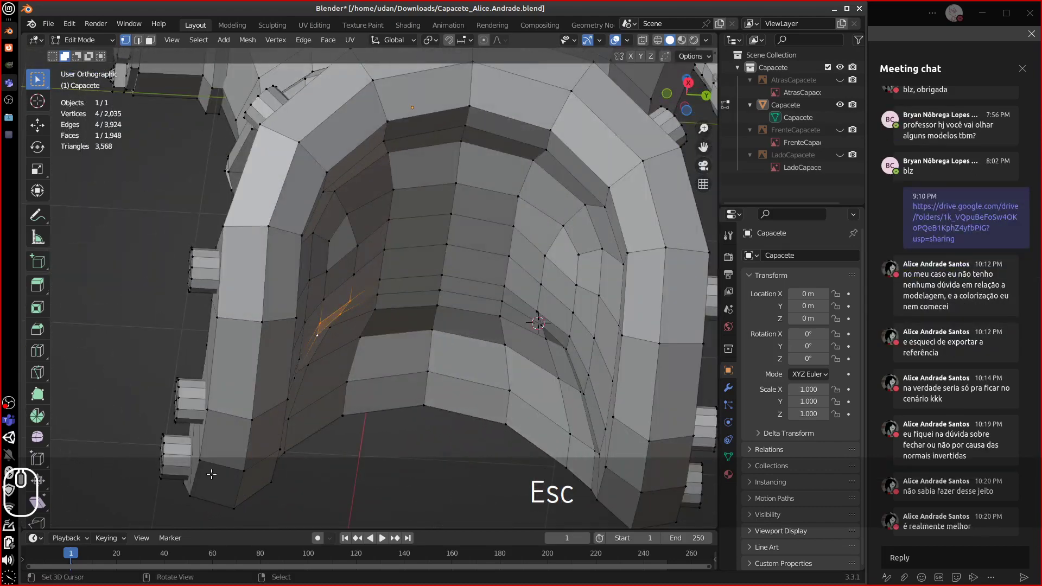
pyautogui.moveTo(308, 428); pyautogui.dragTo(467, 396, button='middle')
pyautogui.scroll(-5, 496, 389)
pyautogui.scroll(6, 454, 279)
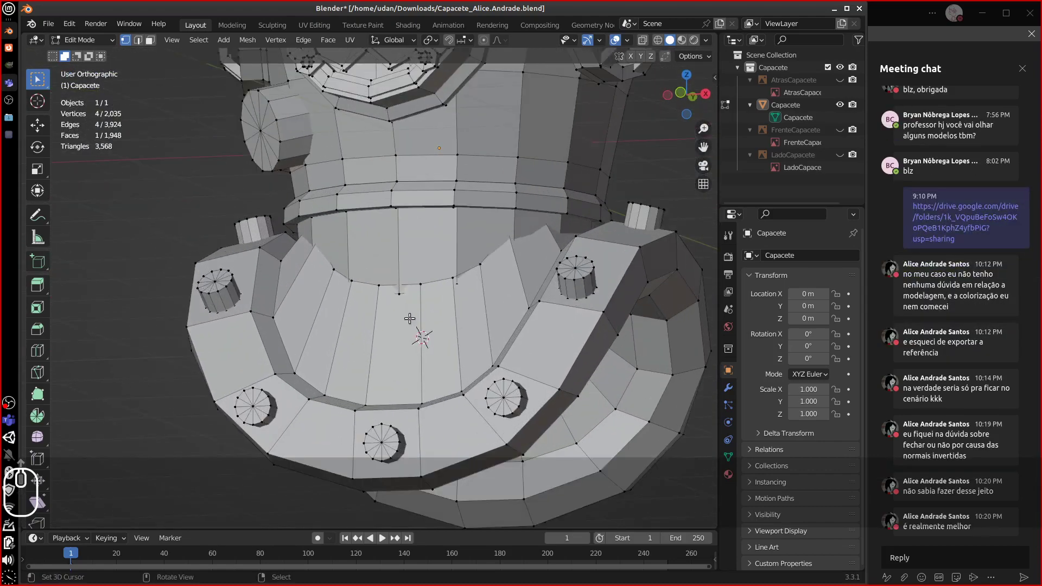
pyautogui.keyDown('alt'); pyautogui.click(453, 279); pyautogui.keyUp('alt')
pyautogui.moveTo(453, 279); pyautogui.dragTo(548, 328, button='middle')
# - Try scaling the arch loop, then delete its 22 vertices instead
pyautogui.press('s')
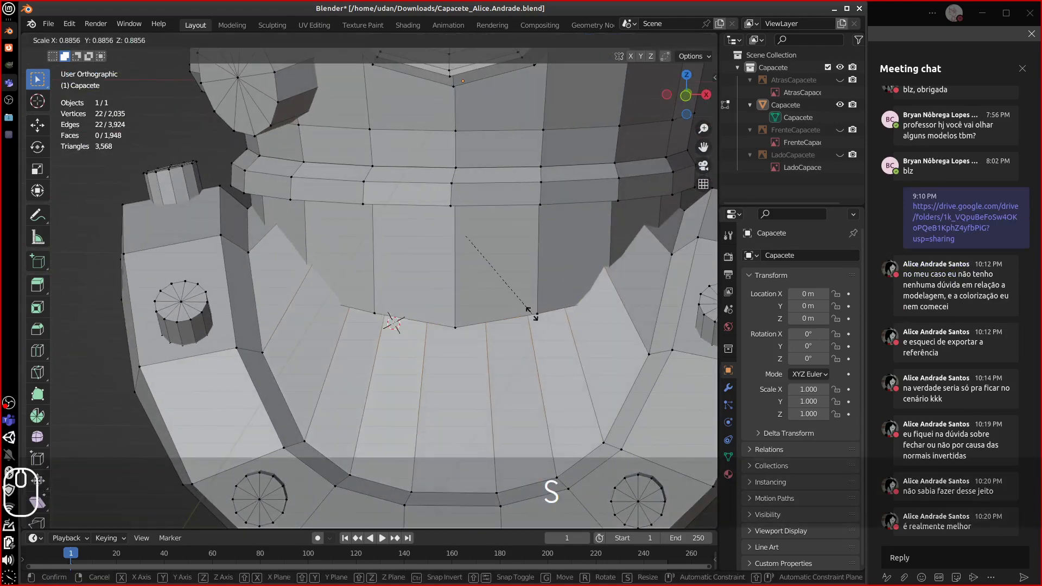
pyautogui.press('Escape')
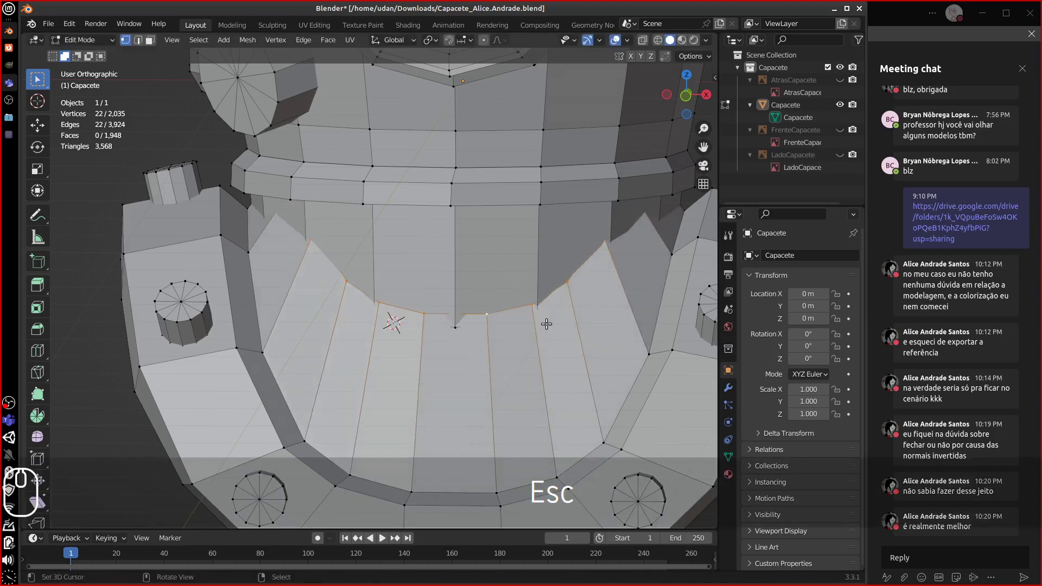
pyautogui.moveTo(552, 326)
pyautogui.mouseDown(button='middle')
pyautogui.moveTo(543, 320)
pyautogui.moveTo(551, 324)
pyautogui.mouseUp(button='middle')
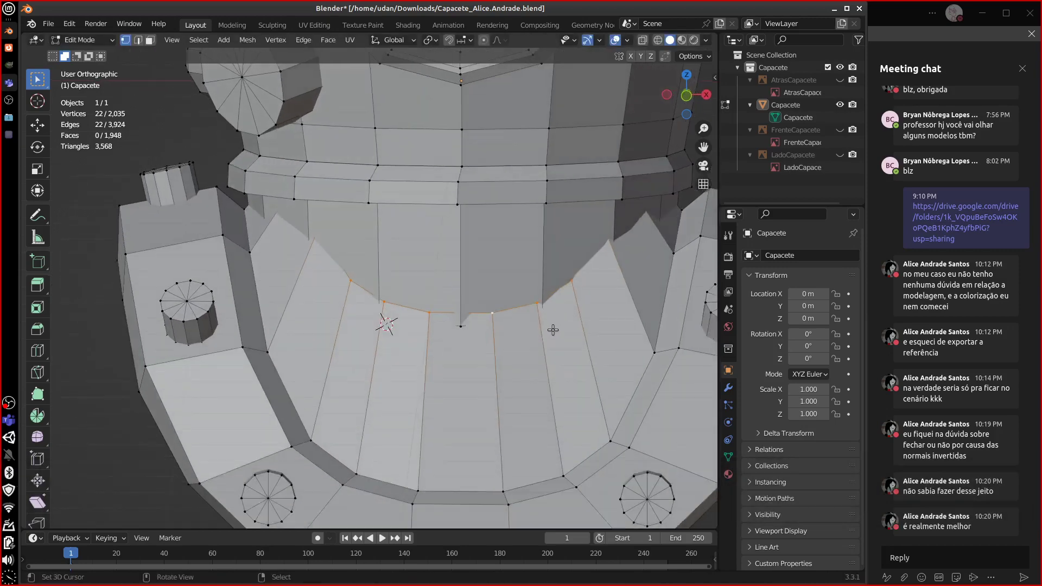
pyautogui.press('s')
pyautogui.press('z')
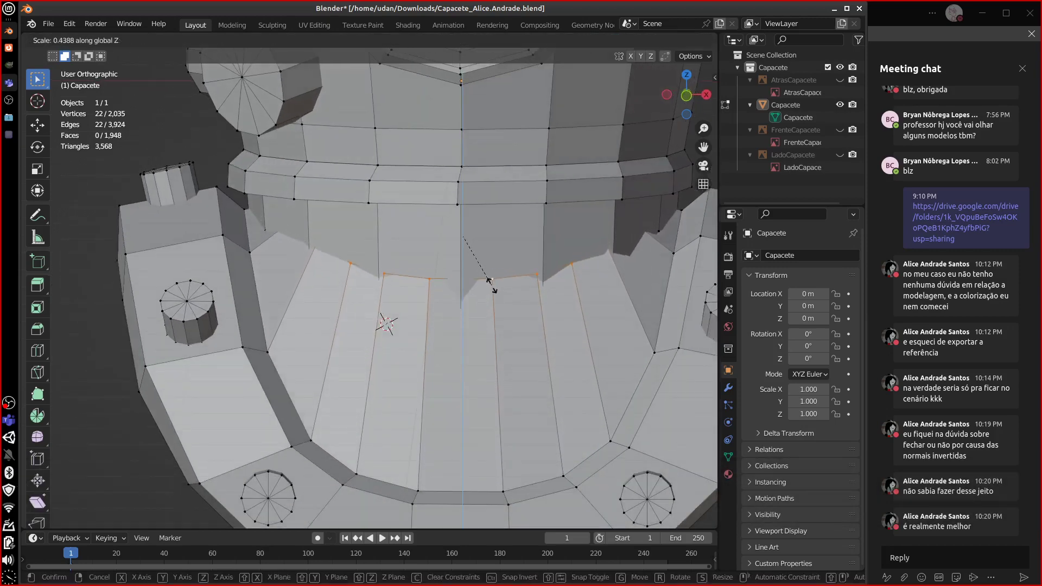
pyautogui.press('Escape')
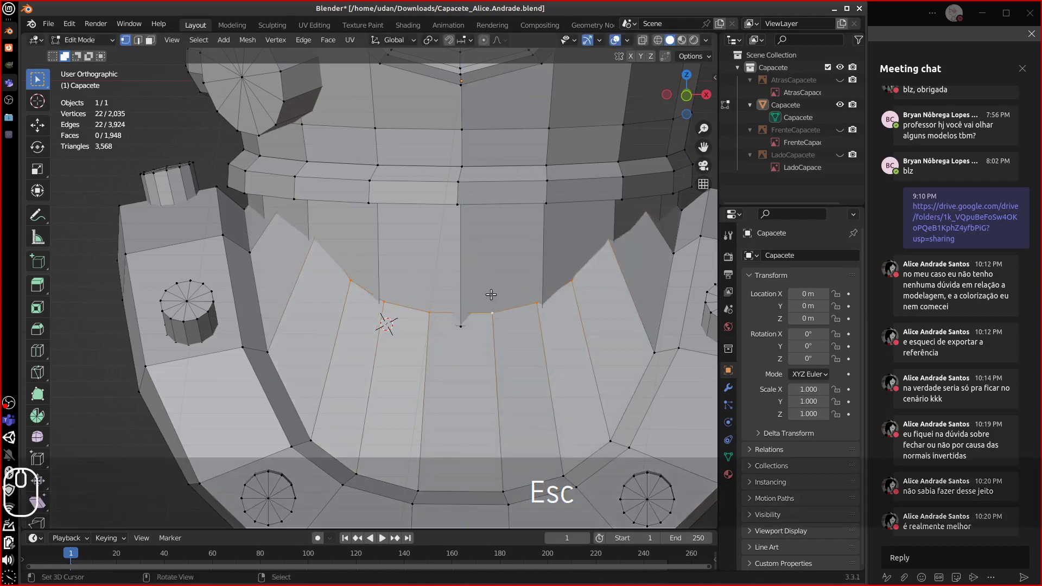
pyautogui.press('x')
pyautogui.click(484, 297)
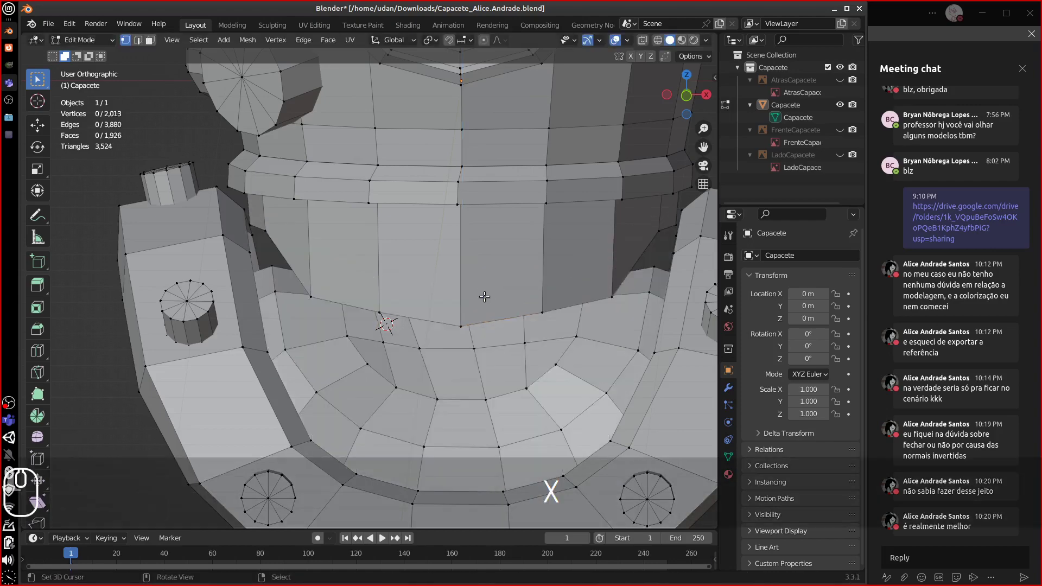
# - Delete the vertices of the next edge loop on the helmet's front opening
pyautogui.moveTo(484, 296); pyautogui.dragTo(408, 116, button='middle')
pyautogui.keyDown('alt'); pyautogui.click(592, 288); pyautogui.keyUp('alt')
pyautogui.press('x')
pyautogui.click(280, 288)
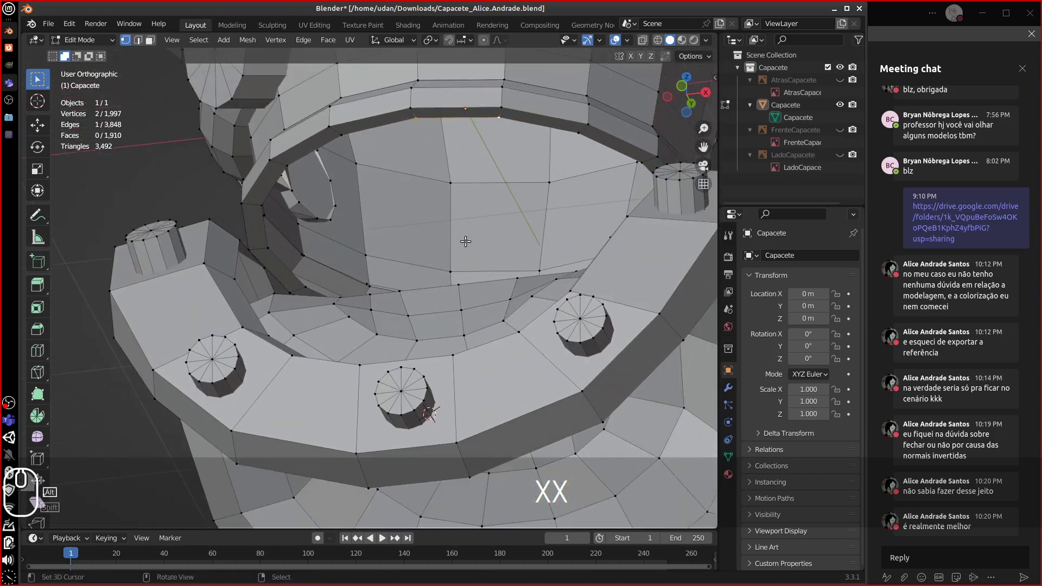
# - From the front view, select the lower, inner and helmet rim edge loops to inspect the widened opening
pyautogui.moveTo(465, 240); pyautogui.dragTo(467, 387, button='middle')
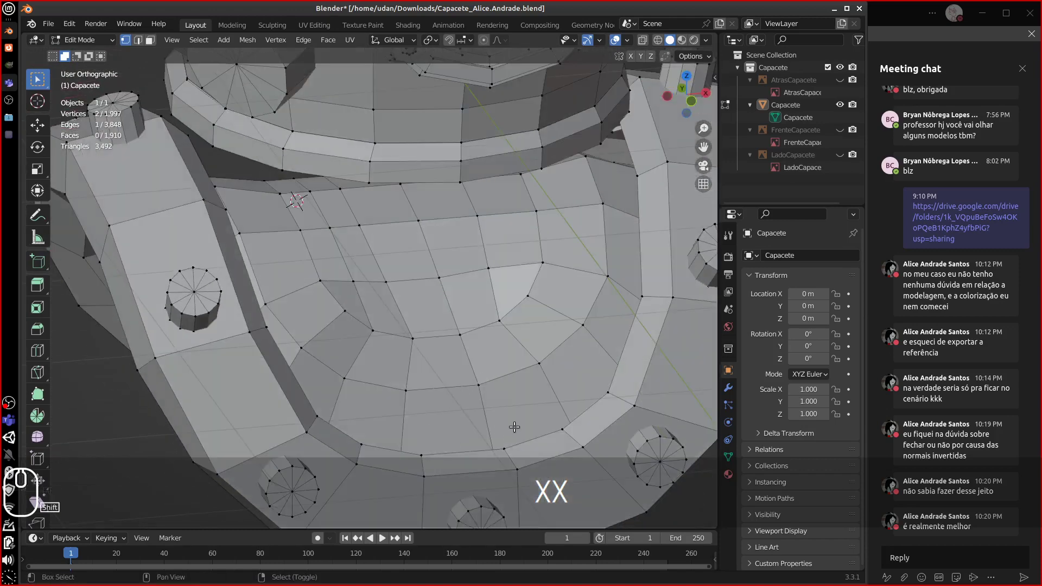
pyautogui.moveTo(515, 427); pyautogui.dragTo(505, 358, button='middle')
pyautogui.press('KP_1')
pyautogui.keyDown('alt'); pyautogui.rightClick(515, 424); pyautogui.keyUp('alt')
pyautogui.keyDown('alt'); pyautogui.keyDown('shift'); pyautogui.rightClick(478, 242); pyautogui.keyUp('shift'); pyautogui.keyUp('alt')
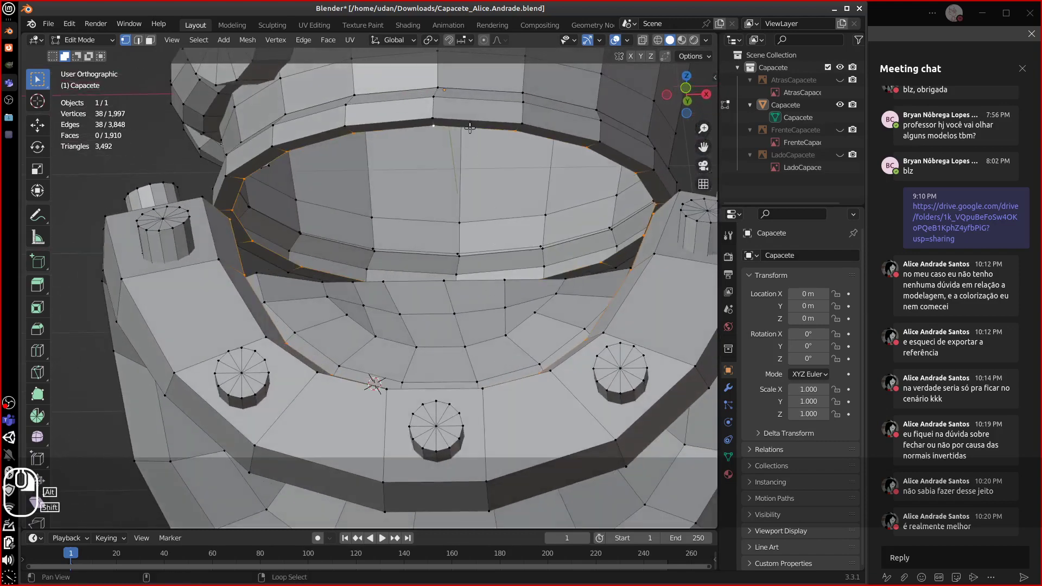
pyautogui.moveTo(479, 242); pyautogui.dragTo(420, 325, button='middle')
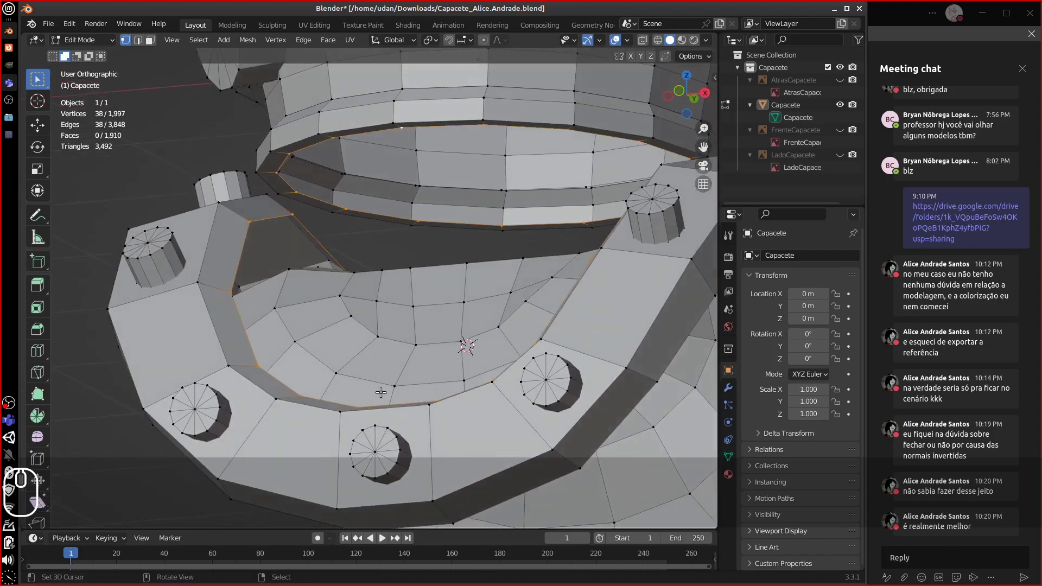
pyautogui.keyDown('alt'); pyautogui.keyDown('shift'); pyautogui.rightClick(330, 404); pyautogui.keyUp('shift'); pyautogui.keyUp('alt')
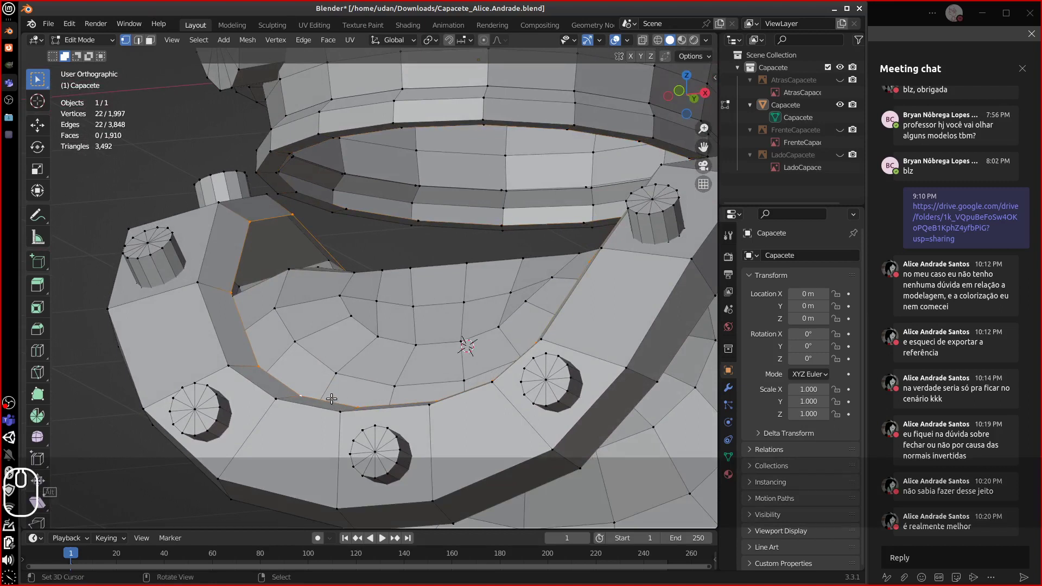
pyautogui.keyDown('alt'); pyautogui.rightClick(420, 130); pyautogui.keyUp('alt')
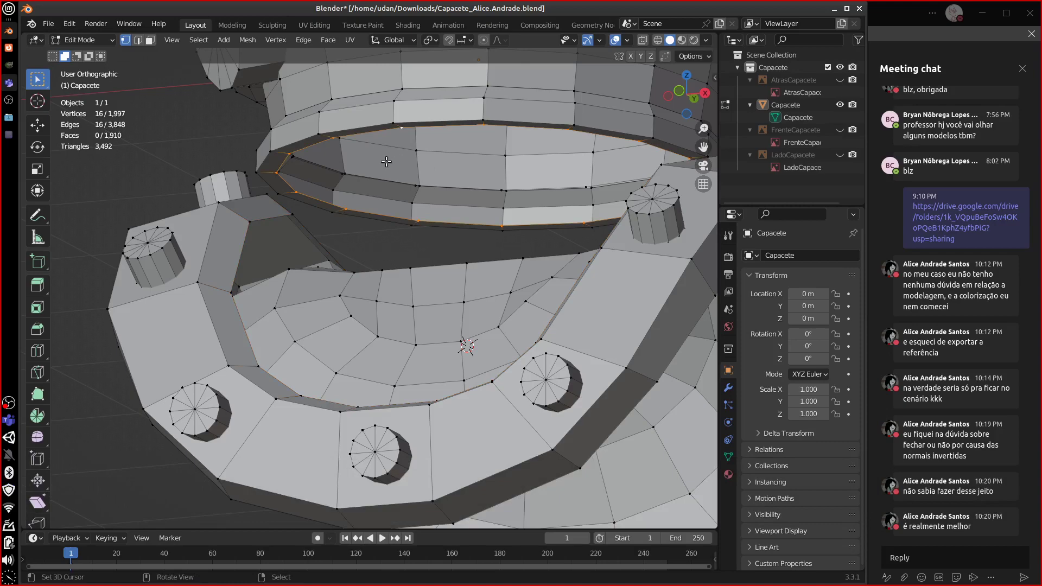
pyautogui.moveTo(386, 161); pyautogui.dragTo(332, 394, button='middle')
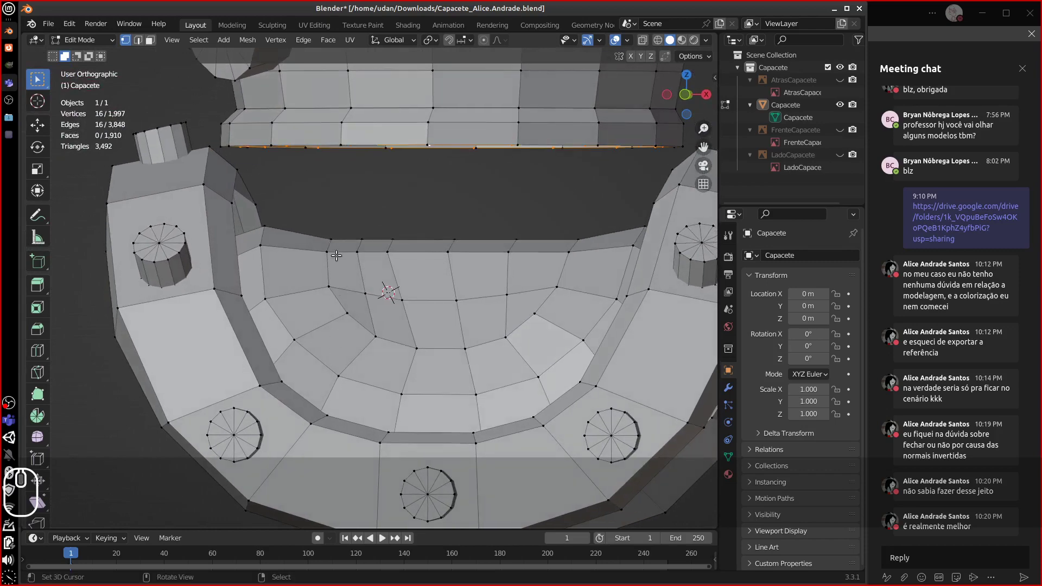
pyautogui.moveTo(379, 358)
pyautogui.mouseDown(button='middle')
pyautogui.moveTo(402, 347)
pyautogui.moveTo(370, 368)
pyautogui.mouseUp(button='middle')
pyautogui.keyDown('alt'); pyautogui.click(382, 426); pyautogui.keyUp('alt')
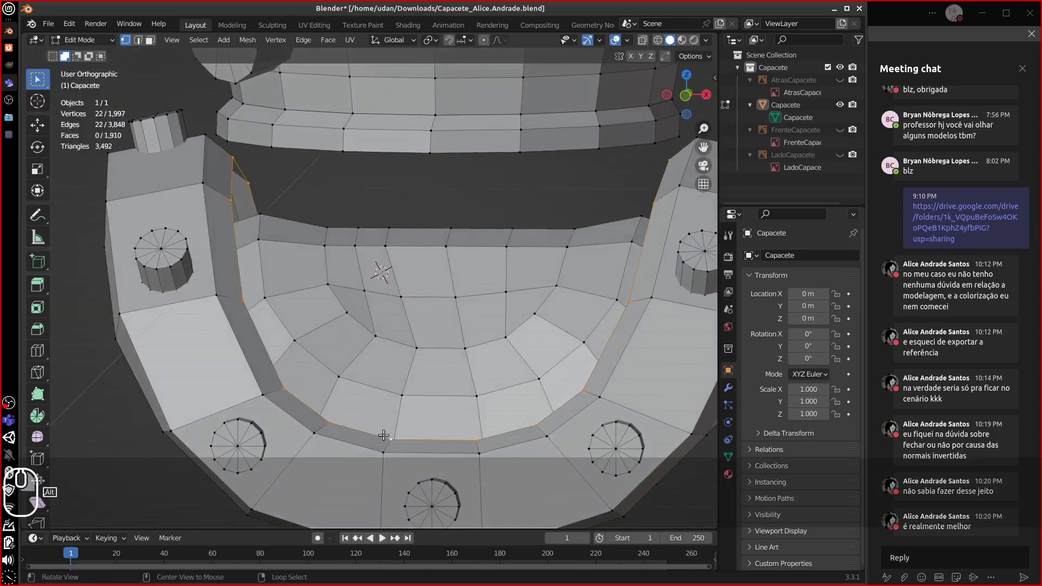
pyautogui.moveTo(382, 425); pyautogui.dragTo(408, 411, button='middle')
# - Undo and redo back to the latest mesh, then select the neck rim edge loop
pyautogui.hotkey('ctrl', 'z')
pyautogui.hotkey('ctrl', 'z')
pyautogui.hotkey('ctrl', 'z')
pyautogui.hotkey('ctrl', 'z')
pyautogui.hotkey('ctrl', 'z')
pyautogui.hotkey('ctrl', 'z')
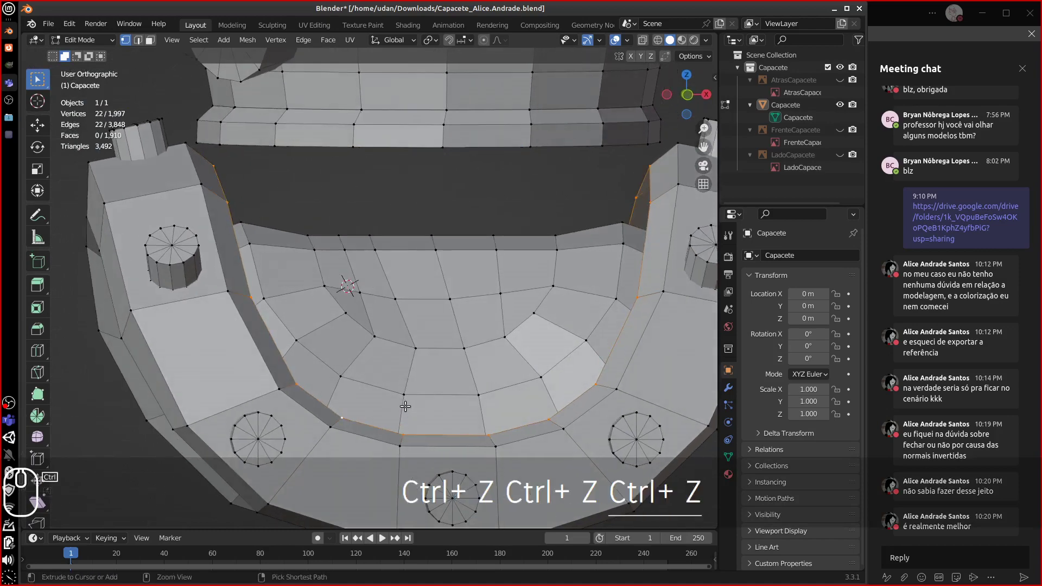
pyautogui.hotkey('ctrl', 'z')
pyautogui.hotkey('ctrl', 'z')
pyautogui.hotkey('ctrl', 'z')
pyautogui.hotkey('ctrl', 'z')
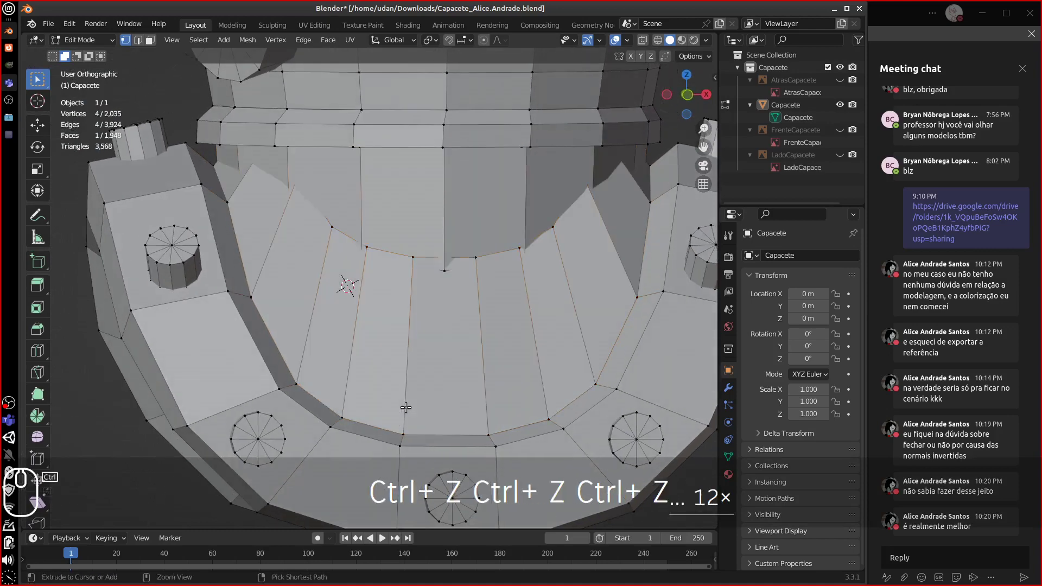
pyautogui.hotkey('ctrl', 'z')
pyautogui.hotkey('ctrl', 'z')
pyautogui.hotkey('ctrl', 'shift', 'z')
pyautogui.hotkey('ctrl', 'shift', 'z')
pyautogui.hotkey('ctrl', 'shift', 'z')
pyautogui.hotkey('ctrl', 'shift', 'z')
pyautogui.hotkey('ctrl', 'shift', 'z')
pyautogui.hotkey('ctrl', 'shift', 'z')
pyautogui.hotkey('ctrl', 'shift', 'z')
pyautogui.hotkey('ctrl', 'shift', 'z')
pyautogui.hotkey('ctrl', 'shift', 'z')
pyautogui.hotkey('ctrl', 'shift', 'z')
pyautogui.hotkey('ctrl', 'shift', 'z')
pyautogui.hotkey('ctrl', 'shift', 'z')
pyautogui.hotkey('ctrl', 'shift', 'z')
pyautogui.hotkey('ctrl', 'shift', 'z')
pyautogui.hotkey('ctrl', 'shift', 'z')
pyautogui.hotkey('ctrl', 'shift', 'z')
pyautogui.hotkey('ctrl', 'shift', 'z')
pyautogui.hotkey('ctrl', 'shift', 'z')
pyautogui.hotkey('ctrl', 'shift', 'z')
pyautogui.hotkey('ctrl', 'shift', 'z')
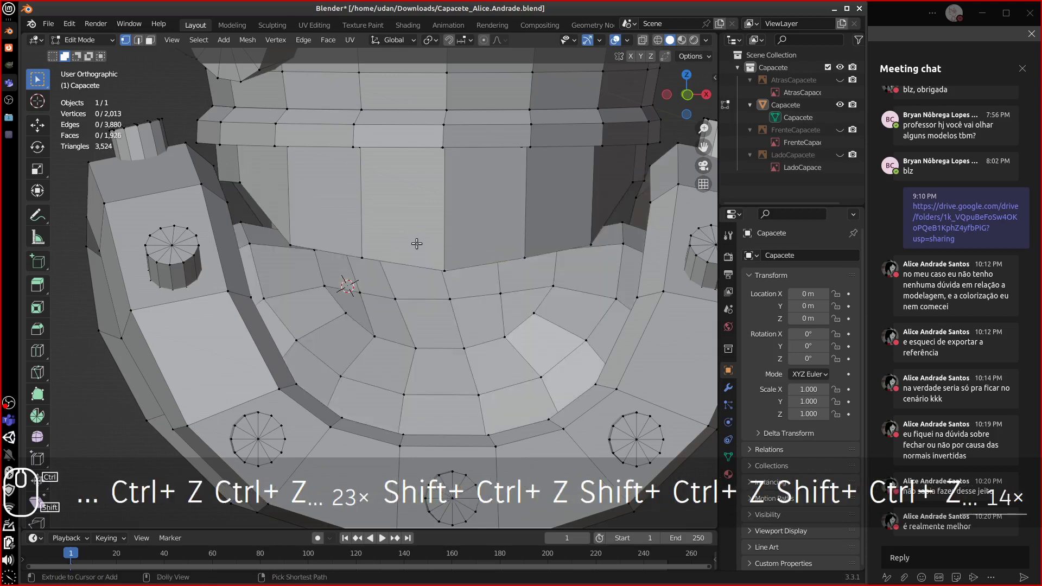
pyautogui.moveTo(416, 243); pyautogui.dragTo(368, 255, button='middle')
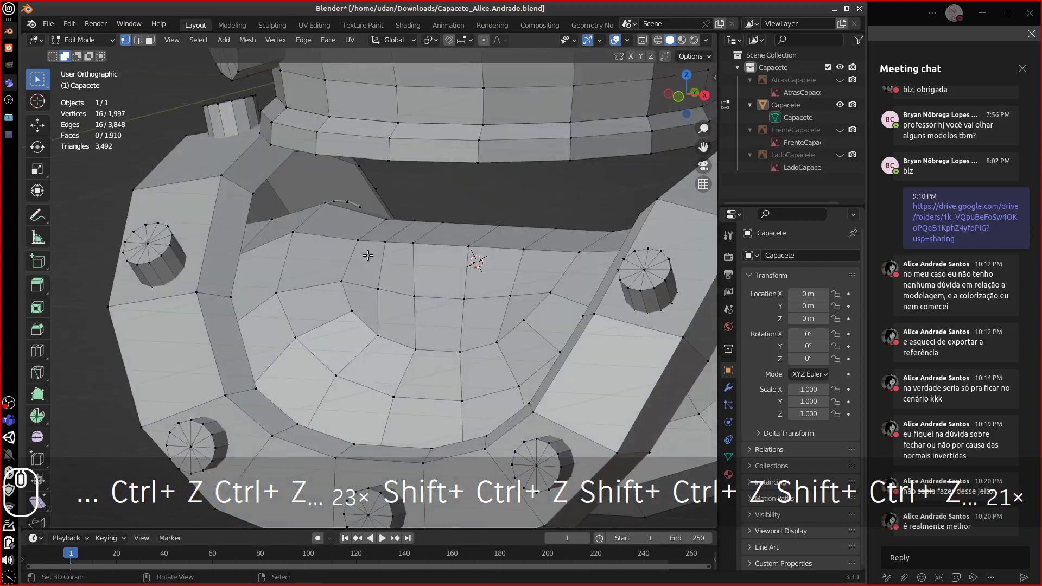
pyautogui.keyDown('alt'); pyautogui.click(306, 417); pyautogui.keyUp('alt')
pyautogui.keyDown('alt'); pyautogui.moveTo(325, 426); pyautogui.dragTo(451, 314, button='middle'); pyautogui.keyUp('alt')
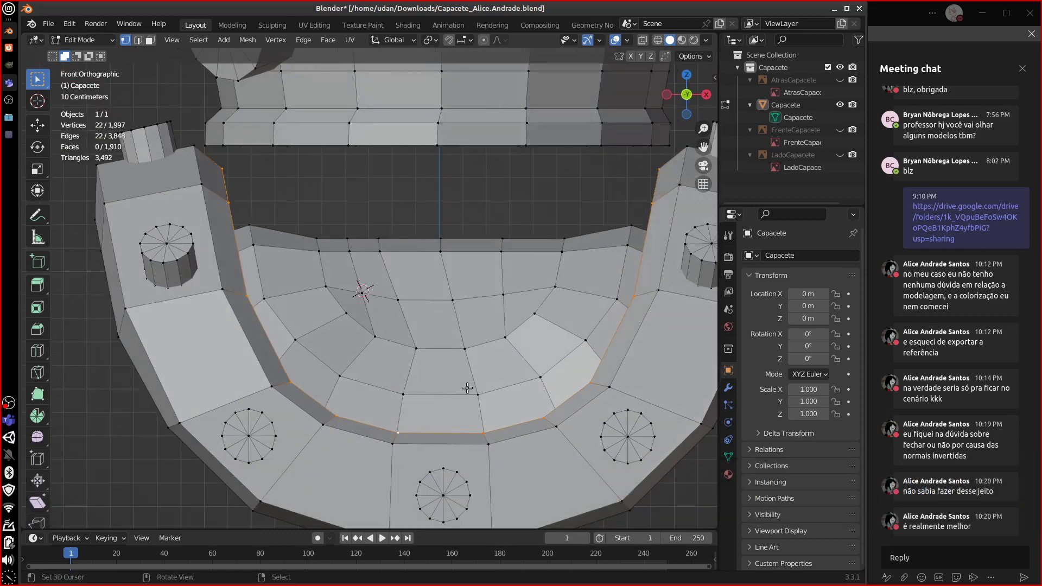
# - Extrude the rim loop upward along Z, flatten its top edge, and scale it to 0.686
pyautogui.press('e')
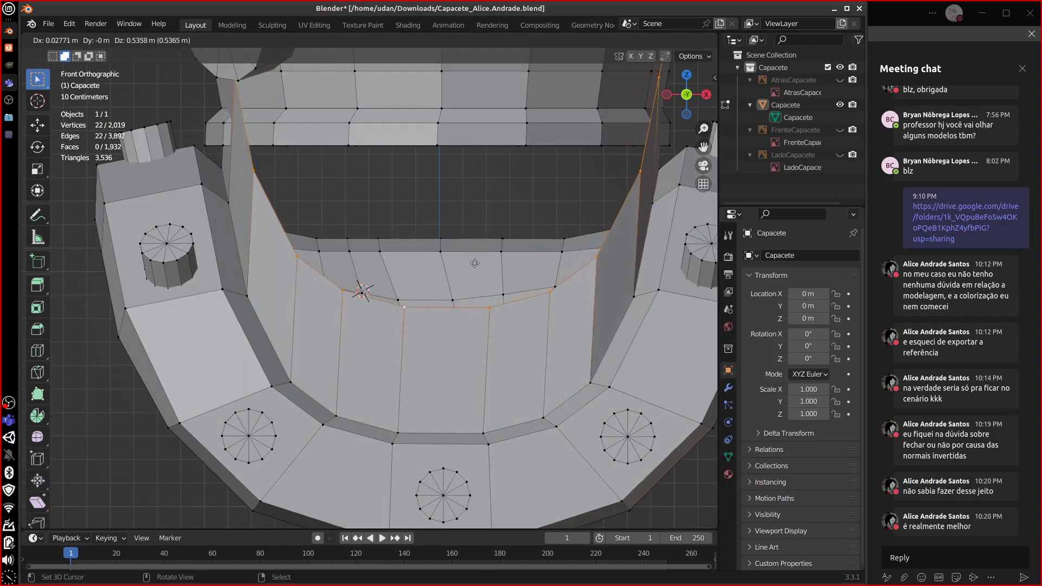
pyautogui.press('z')
pyautogui.click(520, 307)
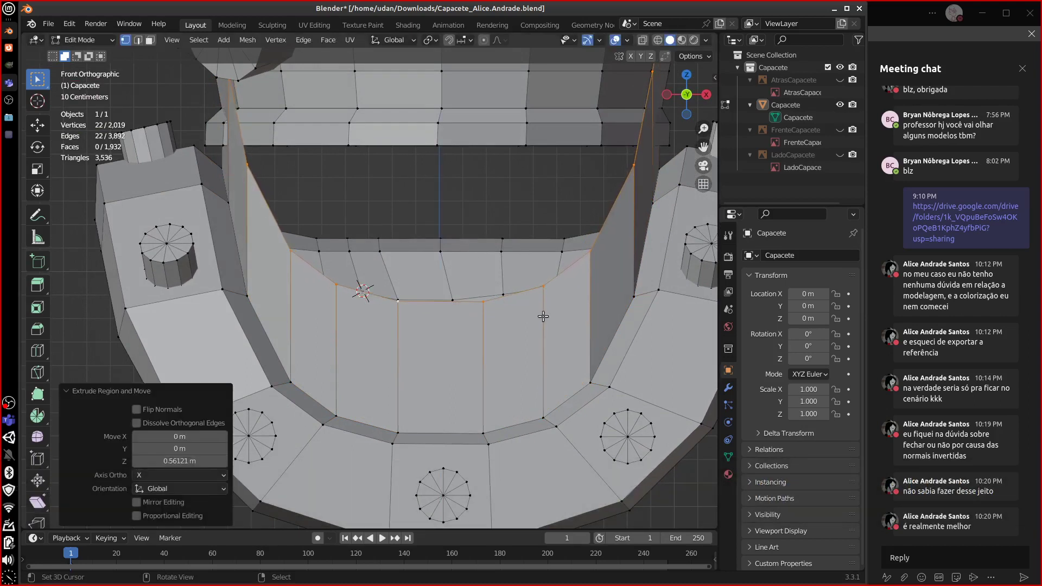
pyautogui.press('s')
pyautogui.press('z')
pyautogui.press('0')
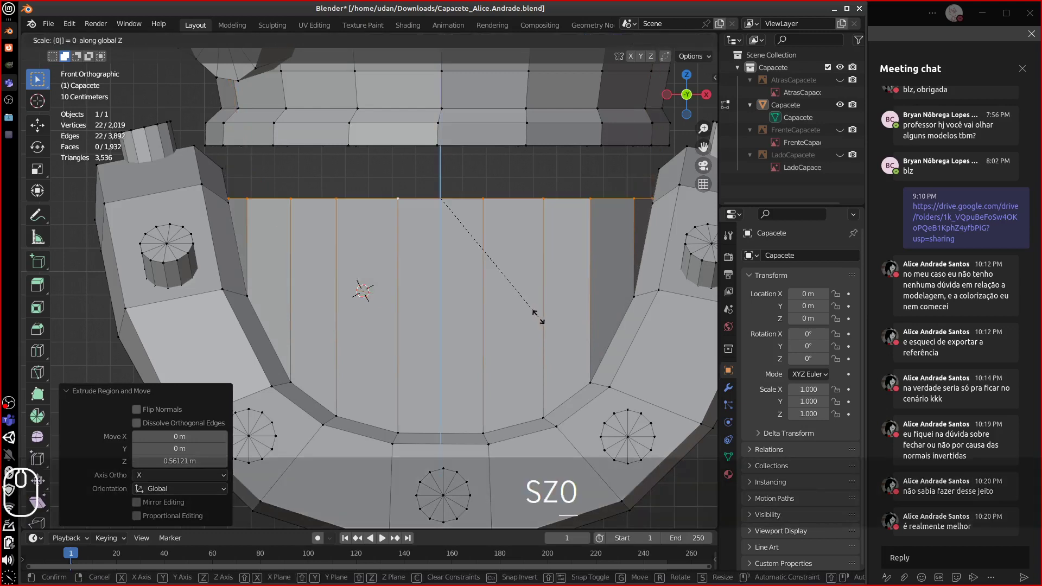
pyautogui.click(532, 310)
pyautogui.press('s')
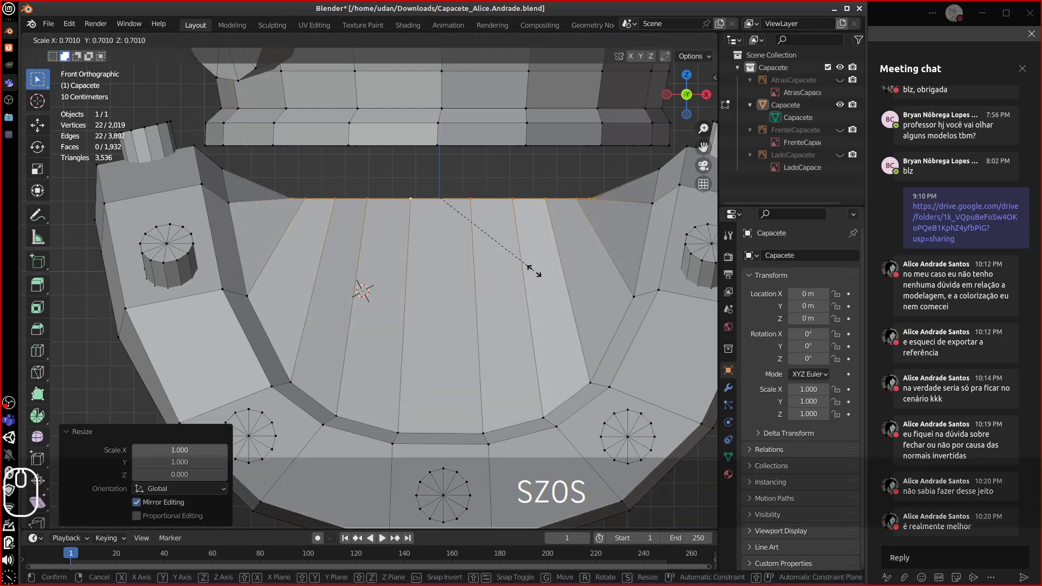
pyautogui.click(530, 269)
# - Raise the top edge 0.3 m and rework its size, finally scaling it to 0.691 in front view
pyautogui.press('g')
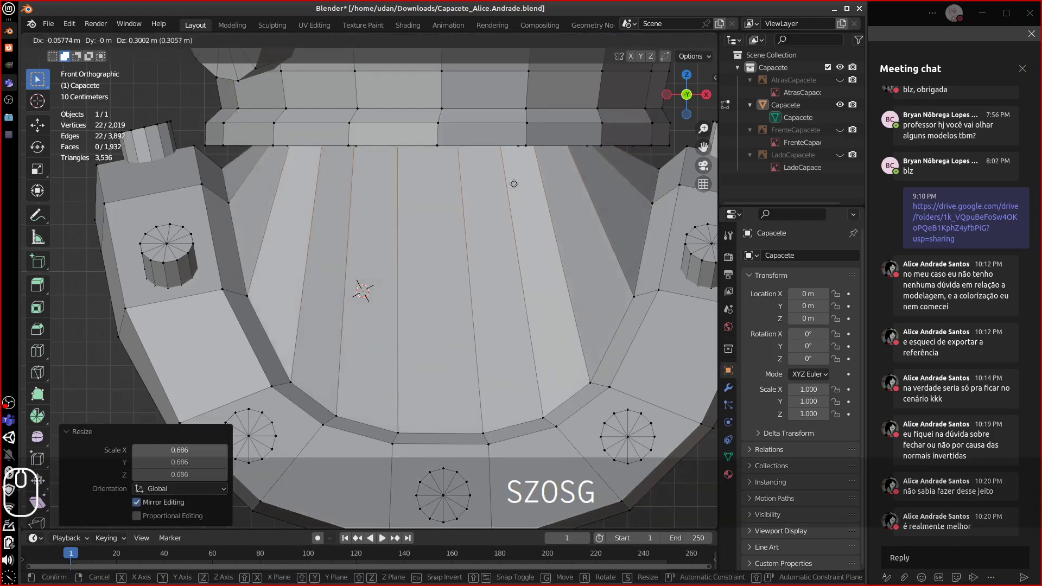
pyautogui.click(521, 193)
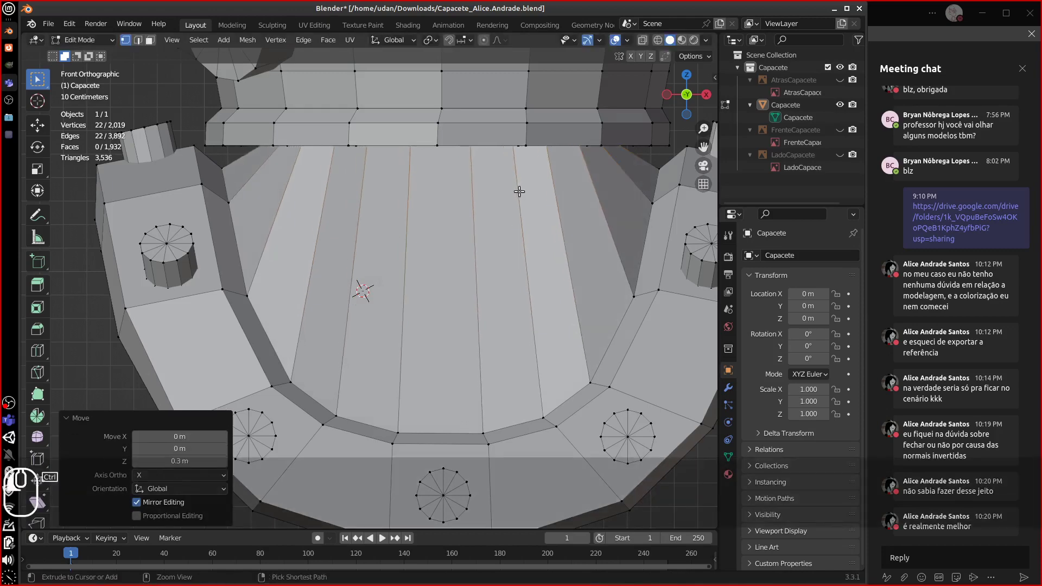
pyautogui.press('s')
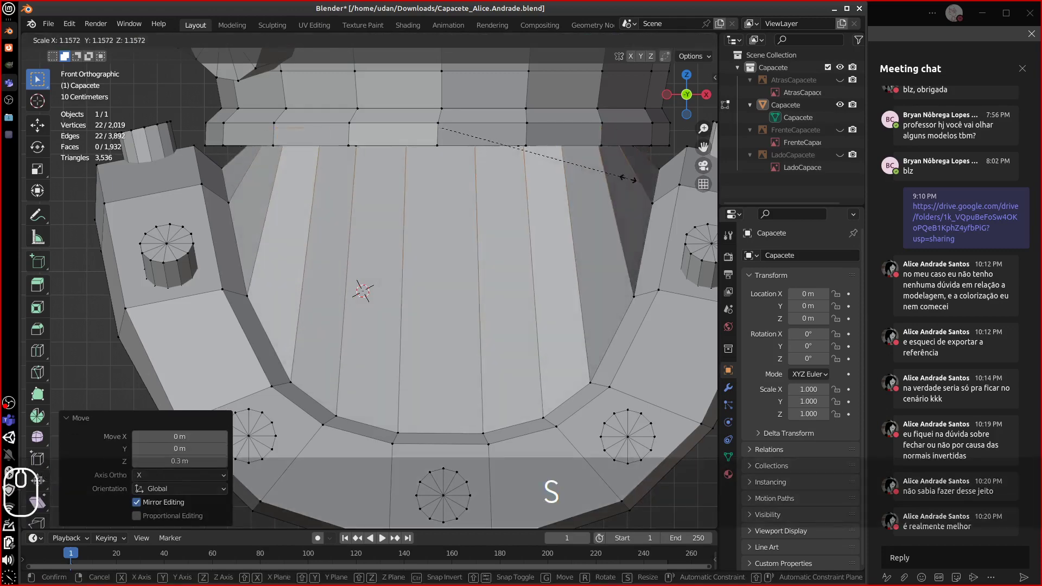
pyautogui.click(631, 174)
pyautogui.moveTo(631, 174); pyautogui.dragTo(439, 235, button='middle')
pyautogui.hotkey('ctrl', 'z')
pyautogui.hotkey('ctrl', 'z')
pyautogui.hotkey('ctrl', 'z')
pyautogui.hotkey('ctrl', 'z')
pyautogui.hotkey('ctrl', 'z')
pyautogui.hotkey('ctrl', 'z')
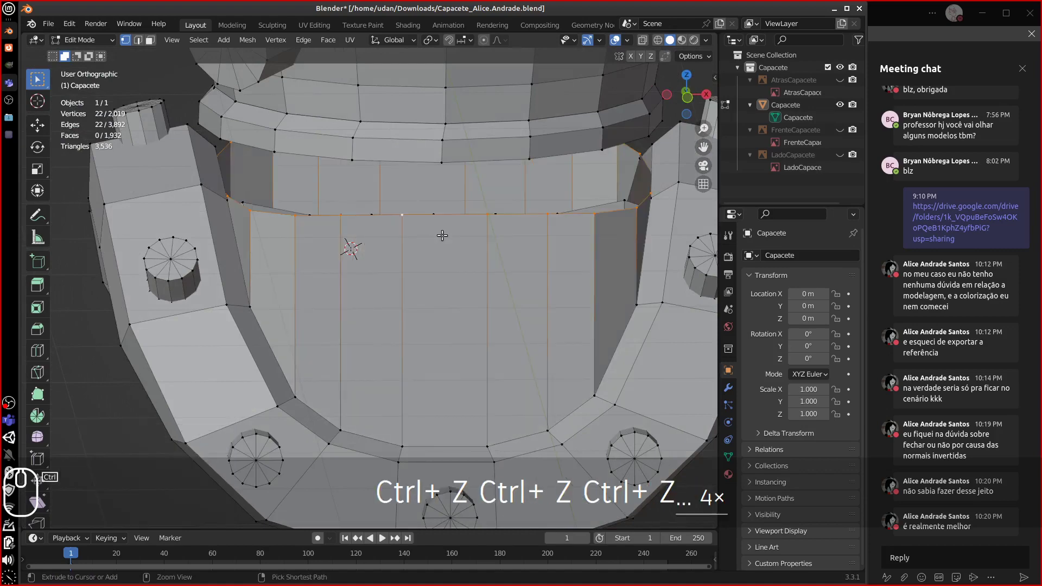
pyautogui.moveTo(444, 236)
pyautogui.mouseDown(button='middle')
pyautogui.moveTo(368, 215)
pyautogui.moveTo(455, 228)
pyautogui.mouseUp(button='middle')
pyautogui.hotkey('ctrl', 'shift', 'z')
pyautogui.hotkey('ctrl', 'shift', 'z')
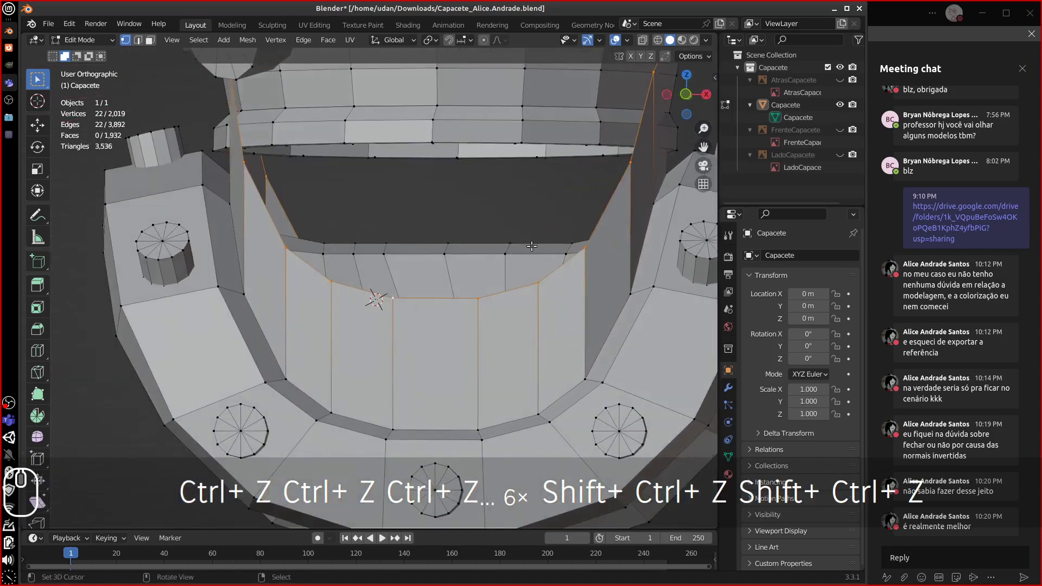
pyautogui.press('KP_1')
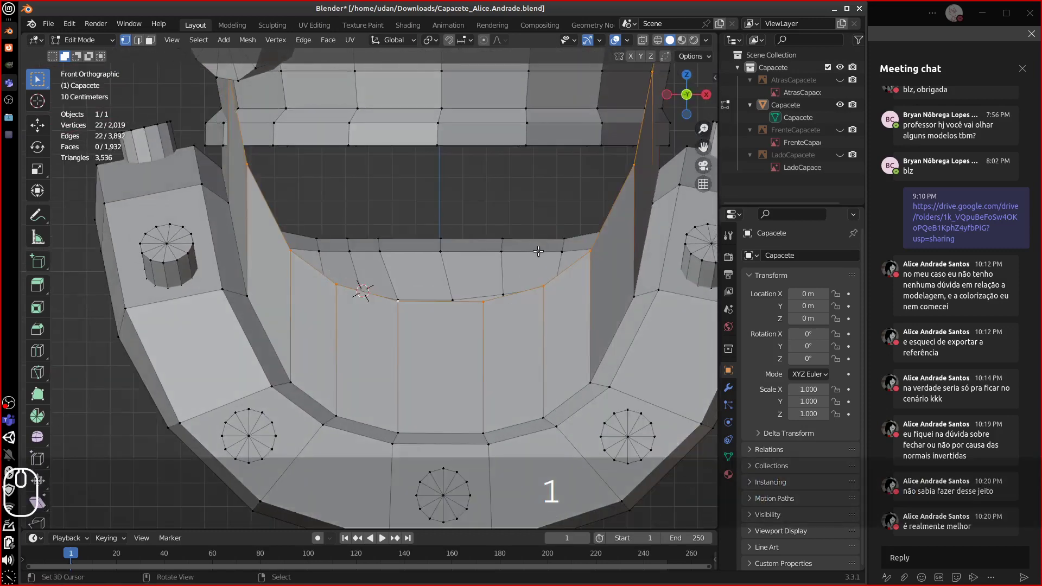
pyautogui.press('s')
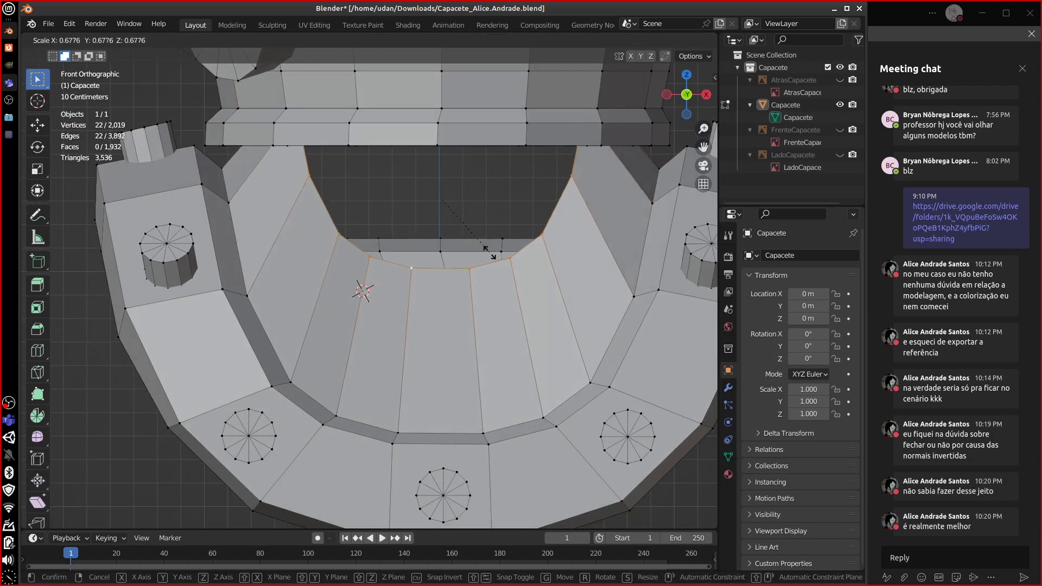
pyautogui.click(491, 257)
# - Flatten the wall's top edge on Z and raise it by 0.4 m
pyautogui.press('s')
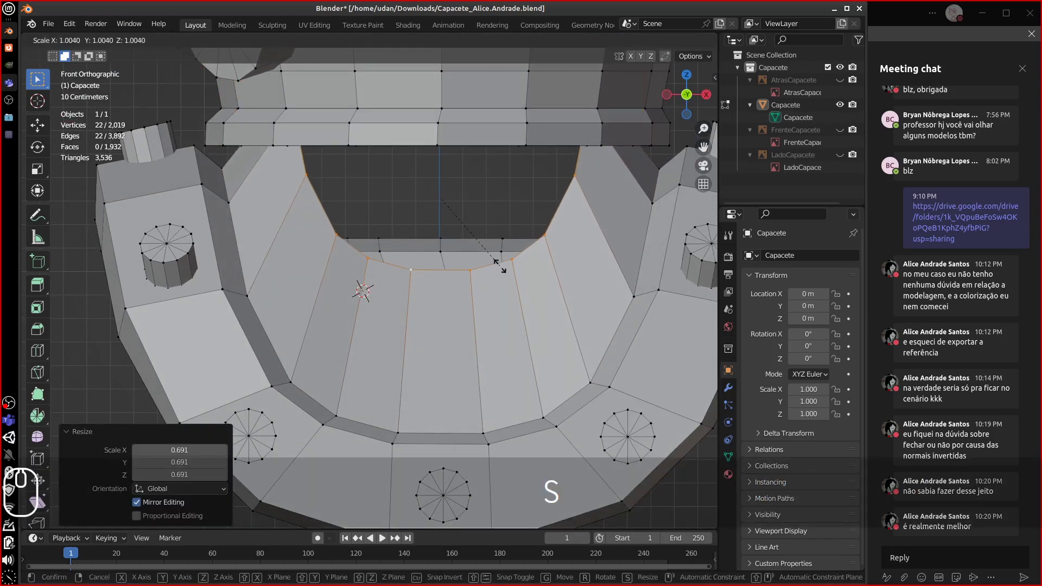
pyautogui.press('z')
pyautogui.press('0')
pyautogui.click(485, 267)
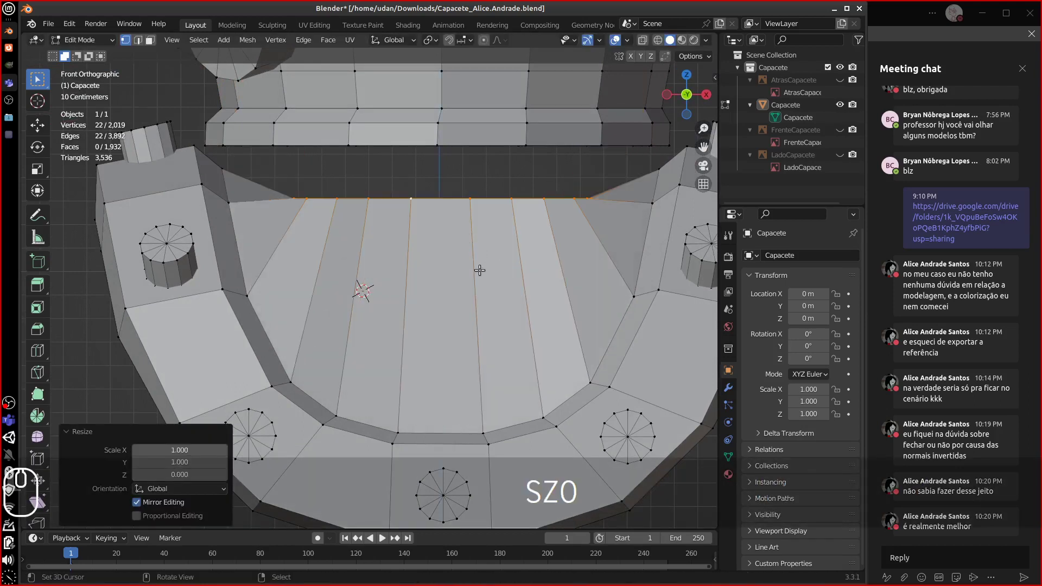
pyautogui.press('g')
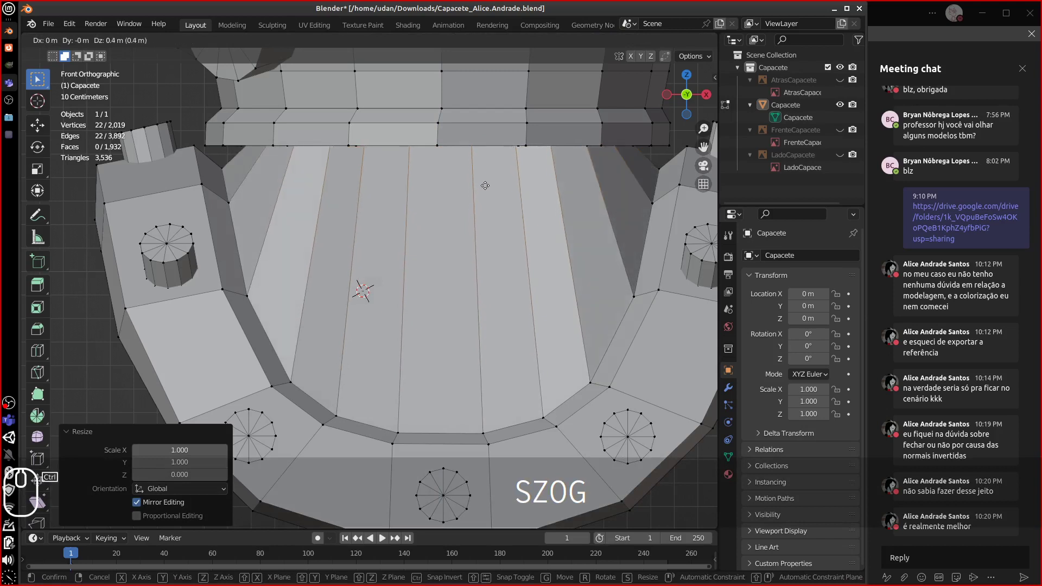
pyautogui.click(480, 185)
# - Add a centred loop cut, scaling it to 1.051, then 0.693 on Z, then 0.985
pyautogui.hotkey('ctrl', 'r')
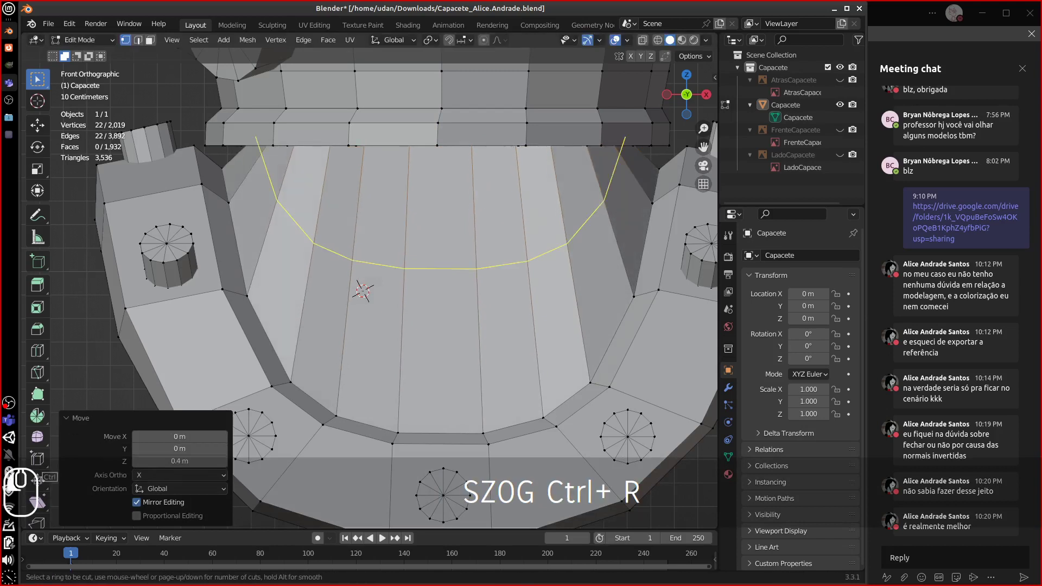
pyautogui.click(535, 223)
pyautogui.press('Escape')
pyautogui.press('s')
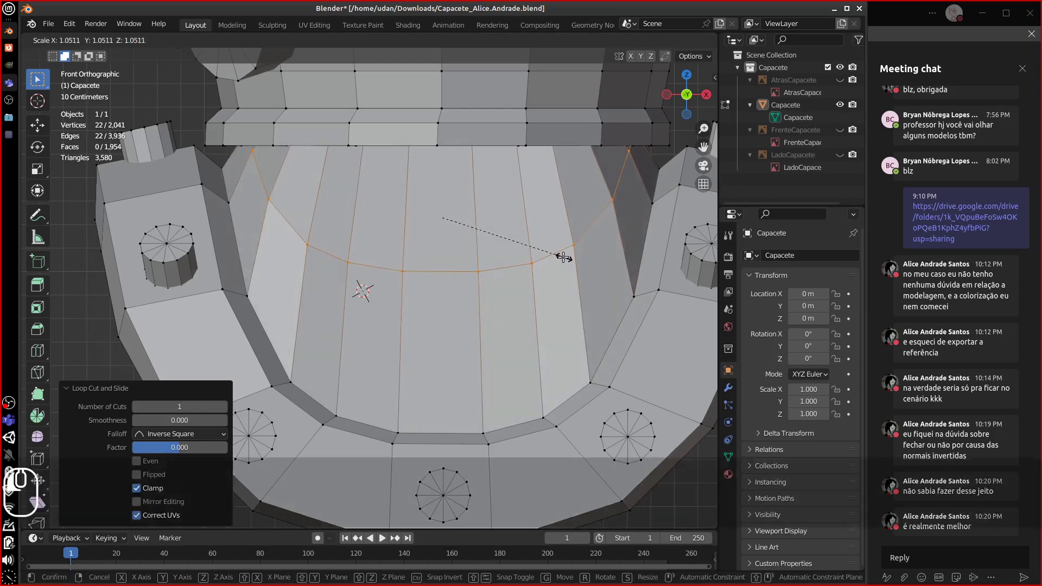
pyautogui.click(563, 256)
pyautogui.press('s')
pyautogui.press('z')
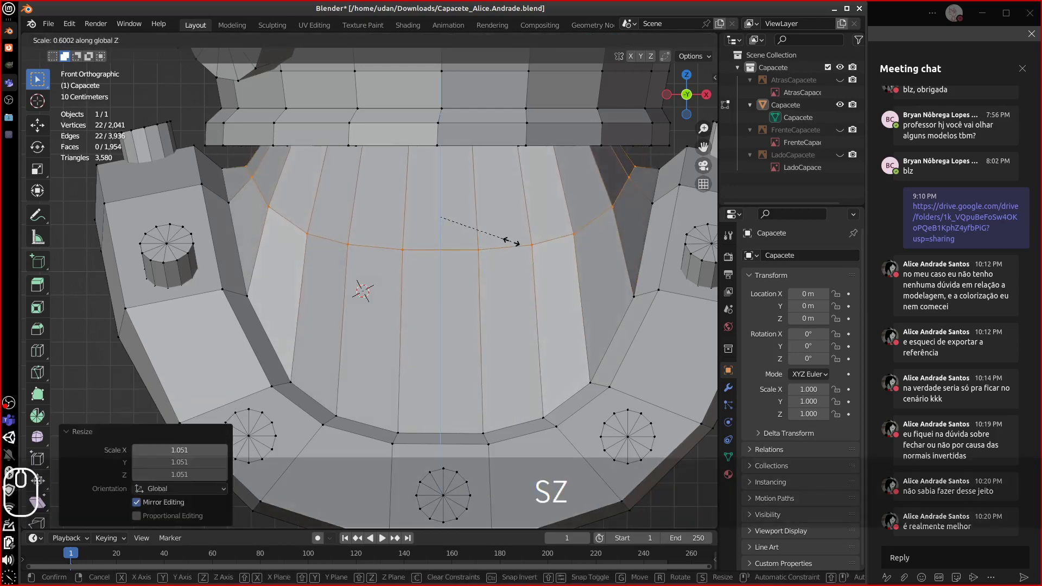
pyautogui.click(520, 249)
pyautogui.press('s')
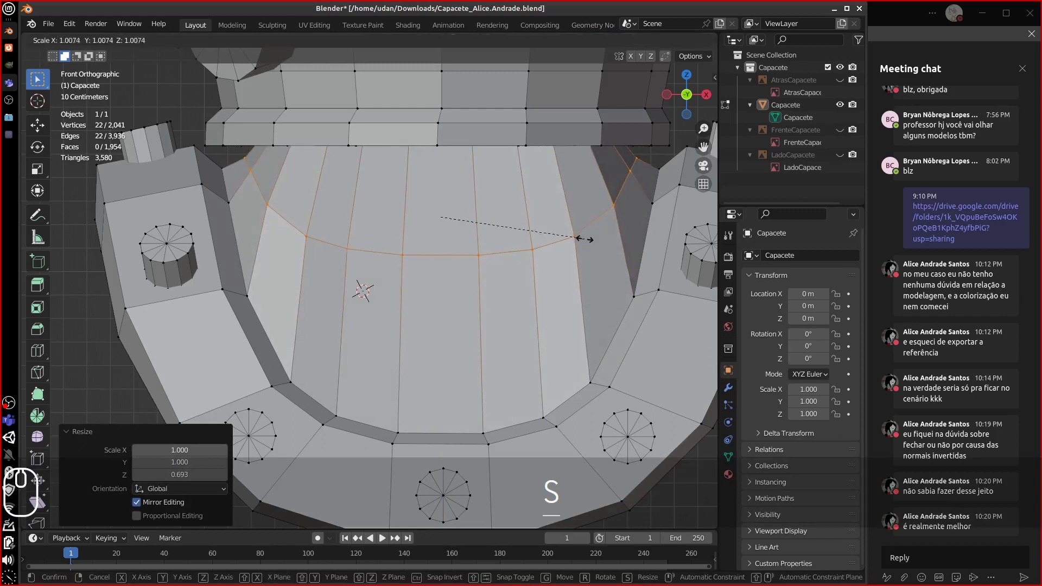
pyautogui.click(585, 242)
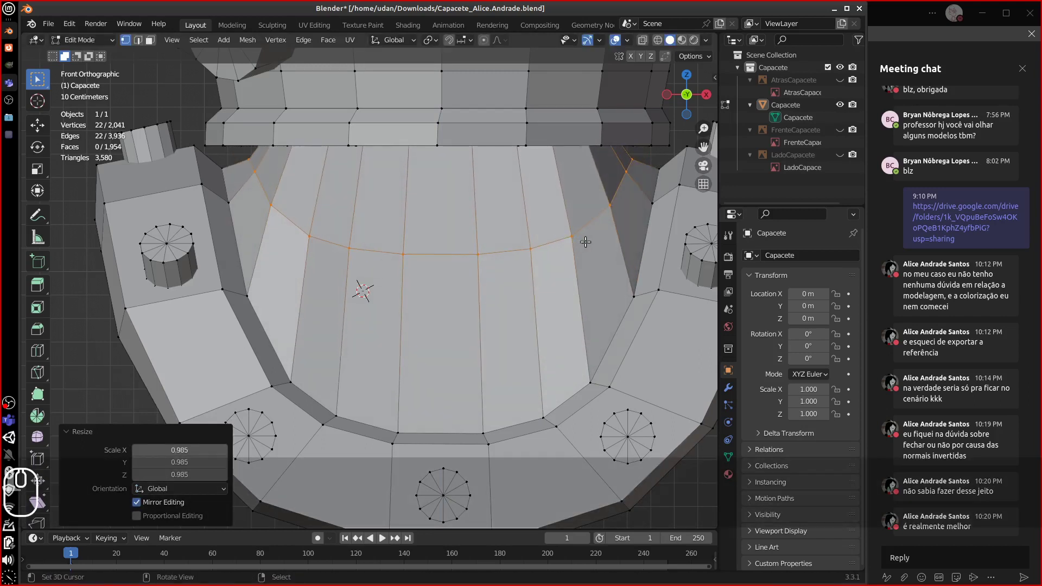
# - Add a second loop cut lower on the wall and shrink it to 0.982
pyautogui.hotkey('ctrl', 'r')
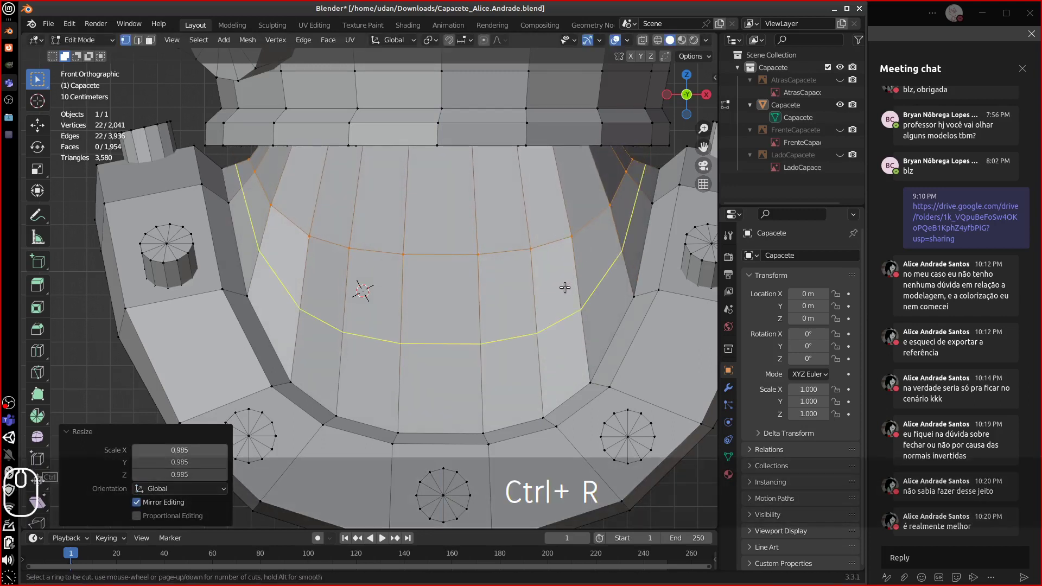
pyautogui.click(568, 270)
pyautogui.click(560, 309)
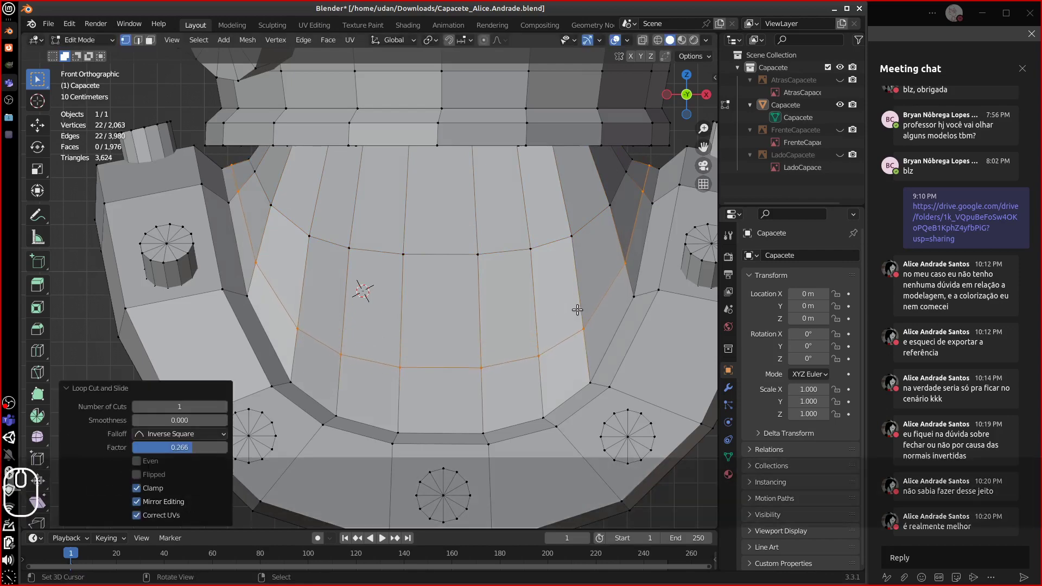
pyautogui.press('s')
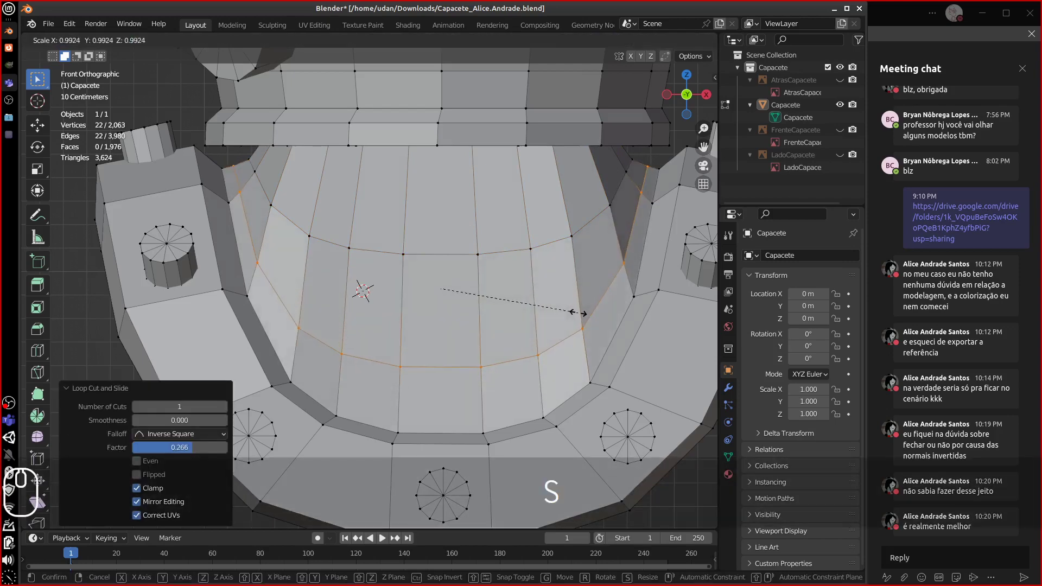
pyautogui.click(582, 313)
pyautogui.moveTo(581, 313); pyautogui.dragTo(464, 296, button='middle')
# - Squeeze the wall's upper edge loop along Y to 0.968
pyautogui.keyDown('alt'); pyautogui.rightClick(424, 217); pyautogui.keyUp('alt')
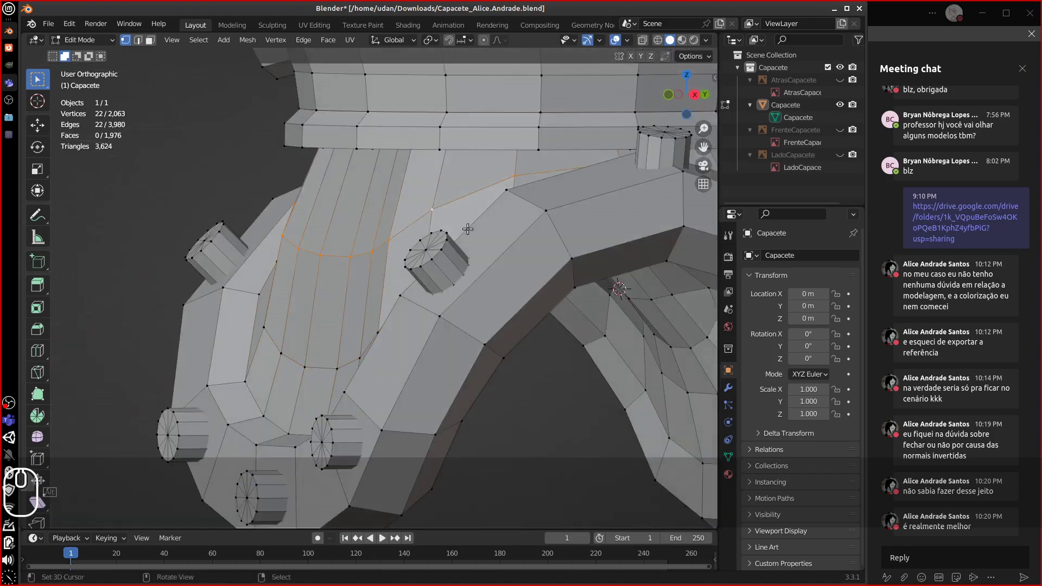
pyautogui.press('s')
pyautogui.press('y')
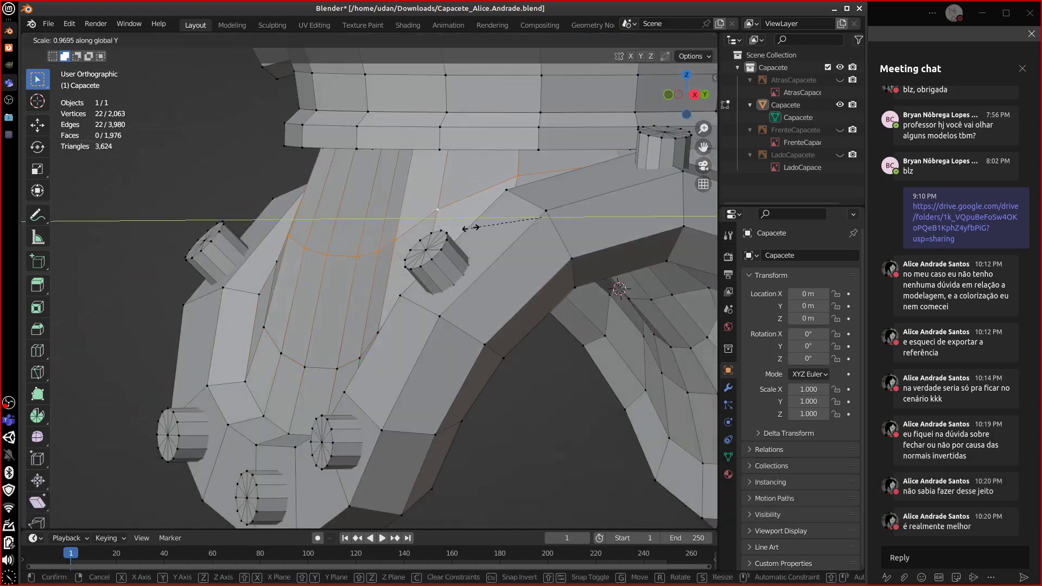
pyautogui.click(473, 227)
pyautogui.keyDown('alt'); pyautogui.moveTo(464, 230); pyautogui.dragTo(369, 395, button='middle'); pyautogui.keyUp('alt')
pyautogui.scroll(-5, 502, 220)
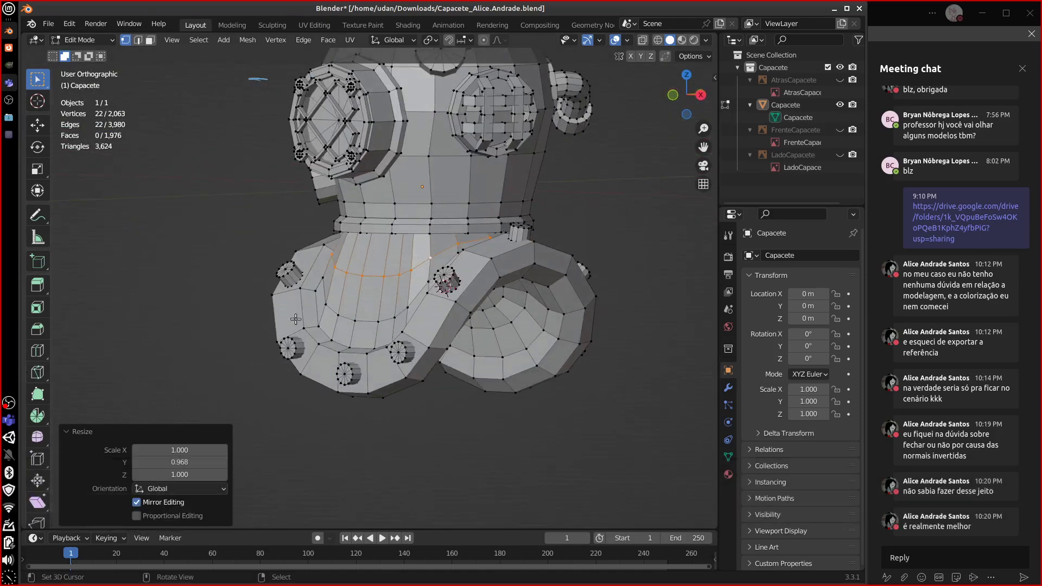
# - Add another edge loop and apply Smooth Vertices to the front neck faces at about 0.73
pyautogui.moveTo(380, 326); pyautogui.dragTo(329, 173, button='middle')
pyautogui.keyDown('alt'); pyautogui.keyDown('shift'); pyautogui.click(415, 318); pyautogui.keyUp('shift'); pyautogui.keyUp('alt')
pyautogui.click(275, 40)
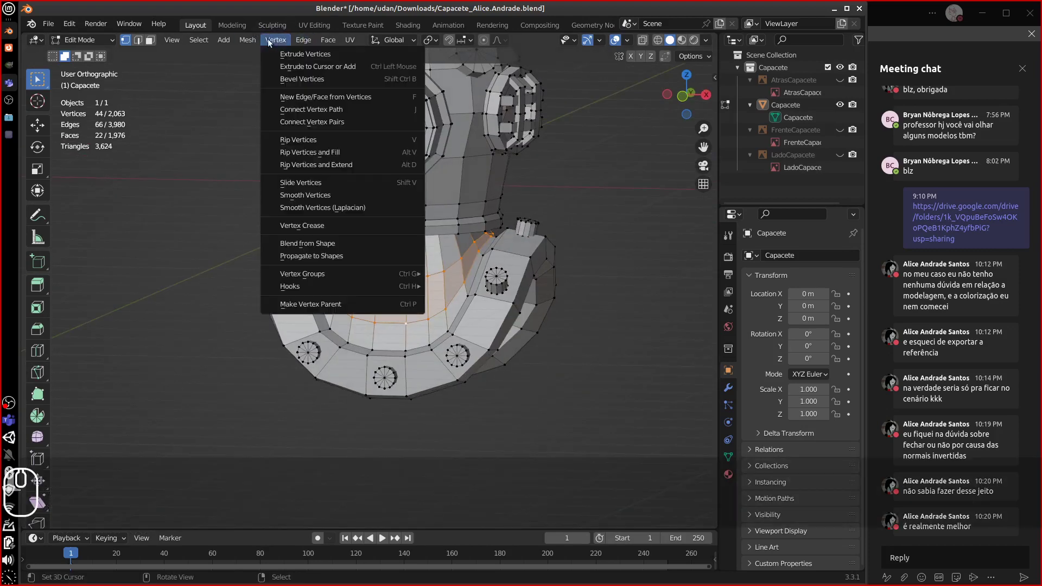
pyautogui.click(315, 195)
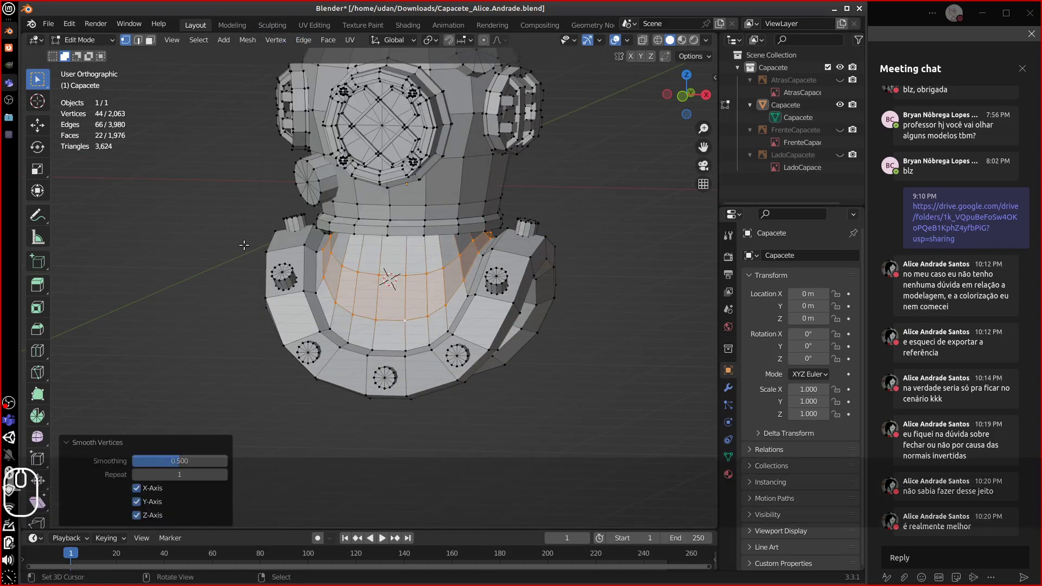
pyautogui.moveTo(146, 460); pyautogui.dragTo(216, 464)
pyautogui.moveTo(291, 468); pyautogui.dragTo(419, 240, button='middle')
# - Smooth the inner opening's edge loop with Smooth Vertices at factor 1.0, then pick a rim edge
pyautogui.keyDown('alt'); pyautogui.click(401, 230); pyautogui.keyUp('alt')
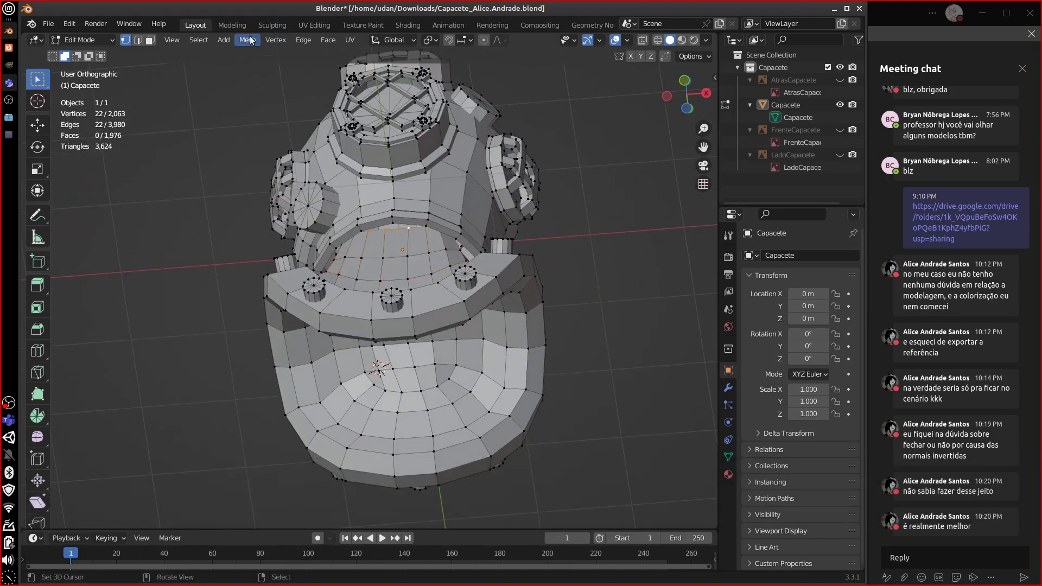
pyautogui.click(276, 39)
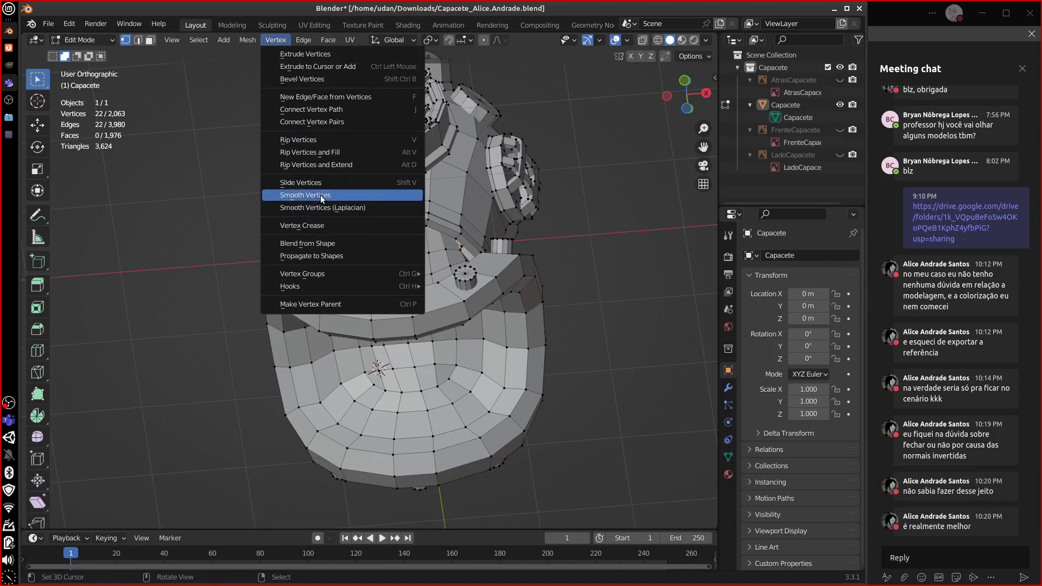
pyautogui.click(320, 195)
pyautogui.moveTo(148, 462); pyautogui.dragTo(264, 472)
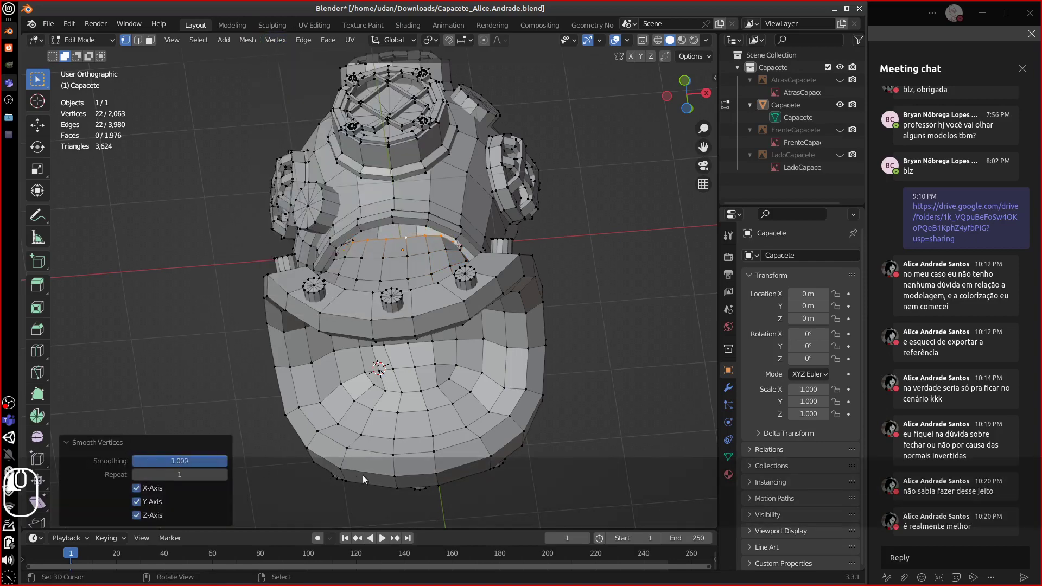
pyautogui.moveTo(362, 474); pyautogui.dragTo(400, 281, button='middle')
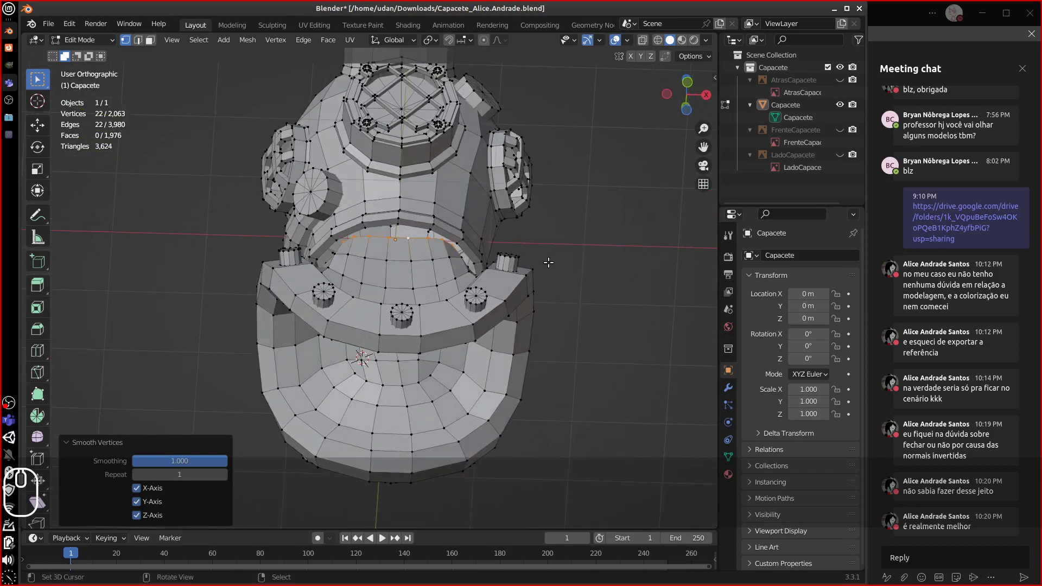
pyautogui.click(404, 236)
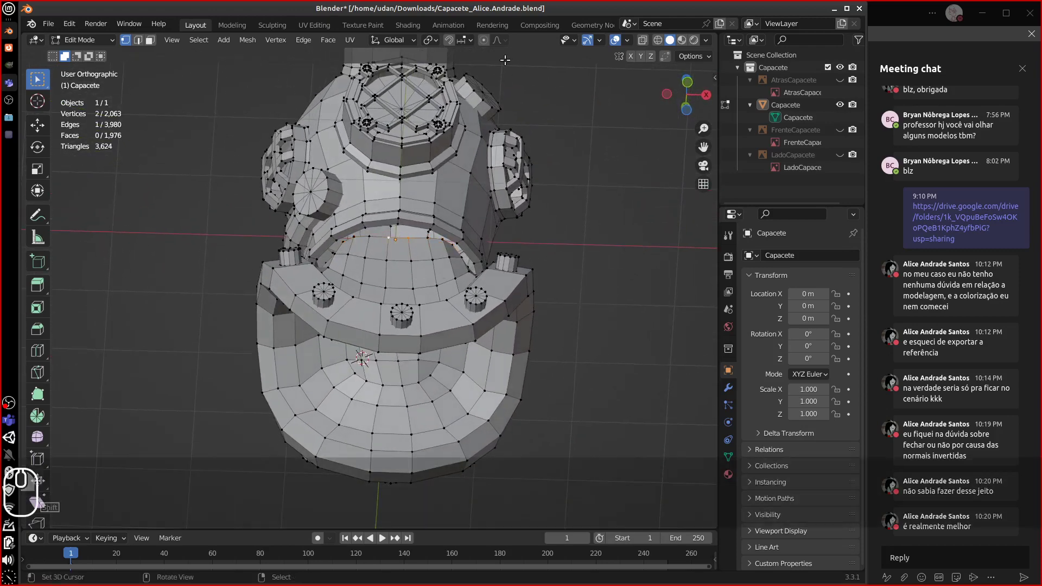
# - With Smooth proportional falloff, pull the opening's rim edge back along Y
pyautogui.press('g')
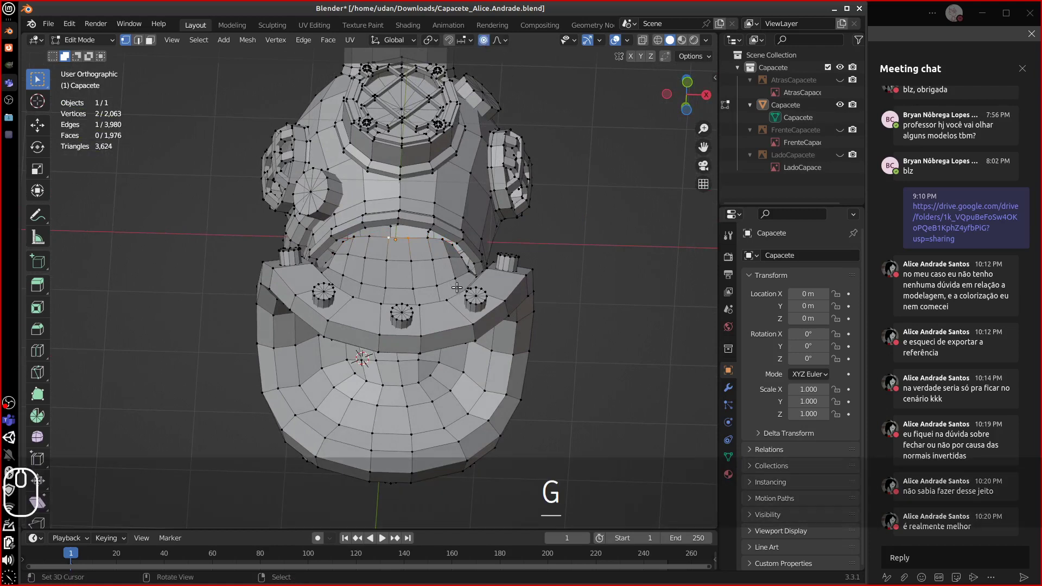
pyautogui.press('y')
pyautogui.press('Escape')
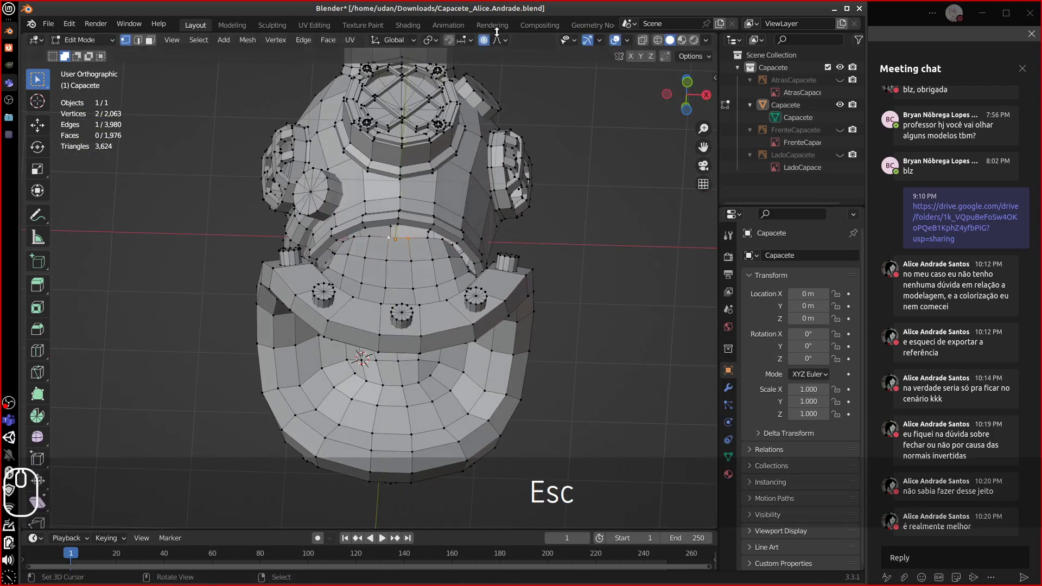
pyautogui.click(503, 40)
pyautogui.click(464, 95)
pyautogui.press('g')
pyautogui.press('y')
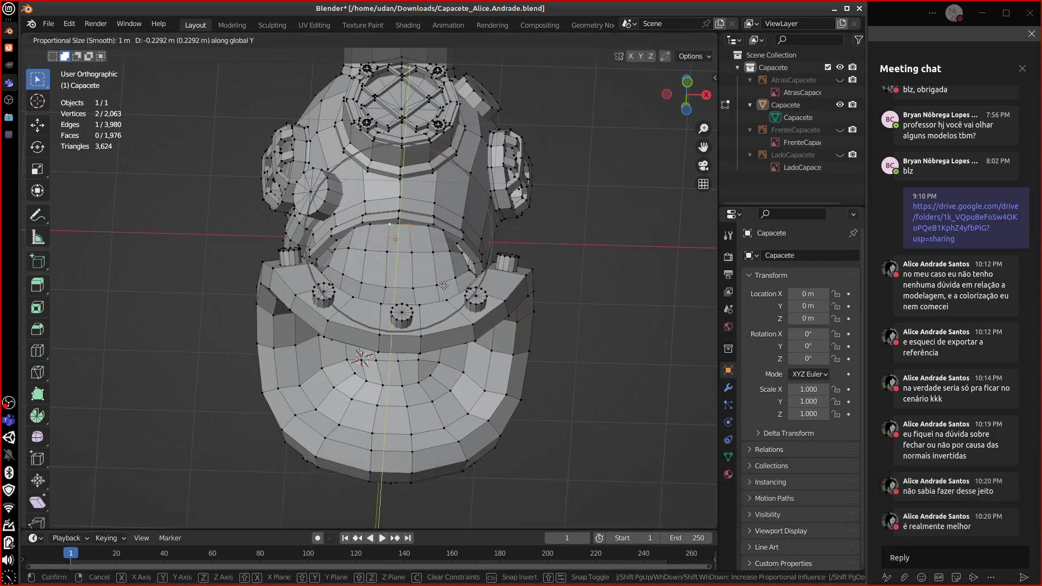
pyautogui.click(442, 289)
# - Proportionally push a rim vertex forward on Y and raise it slightly on Z
pyautogui.moveTo(442, 289); pyautogui.dragTo(414, 220, button='middle')
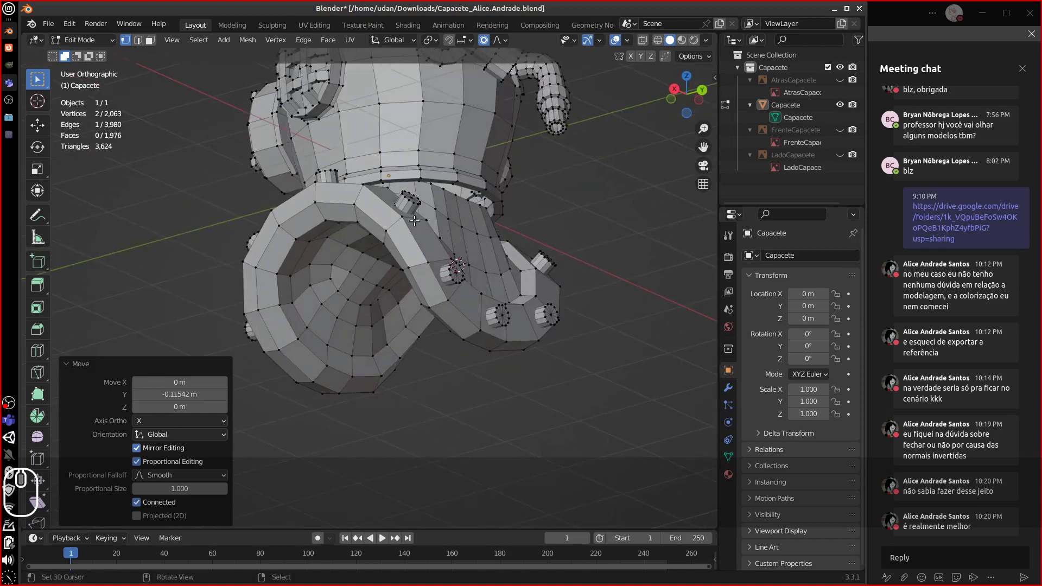
pyautogui.click(469, 206)
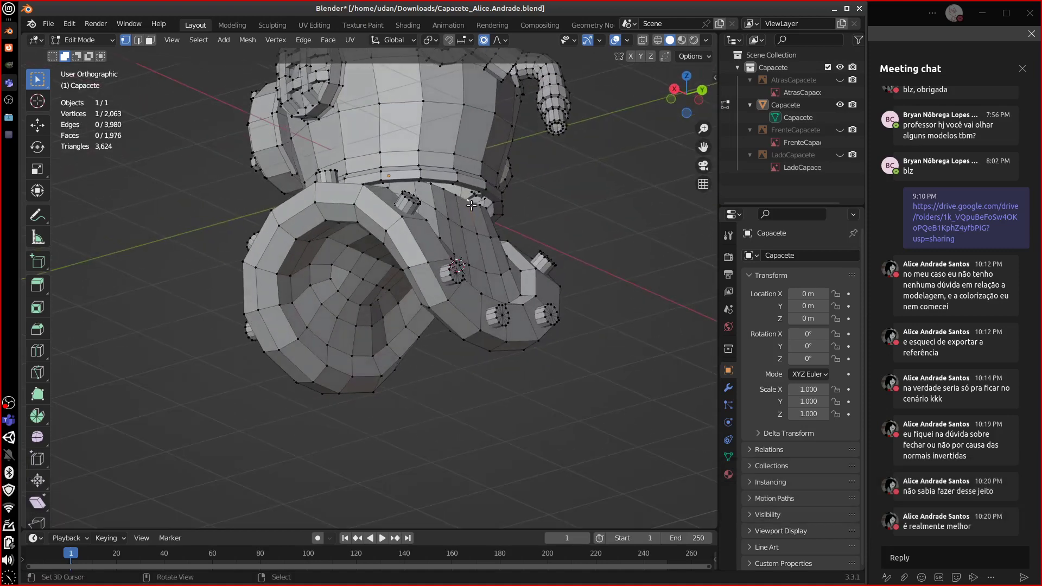
pyautogui.press('g')
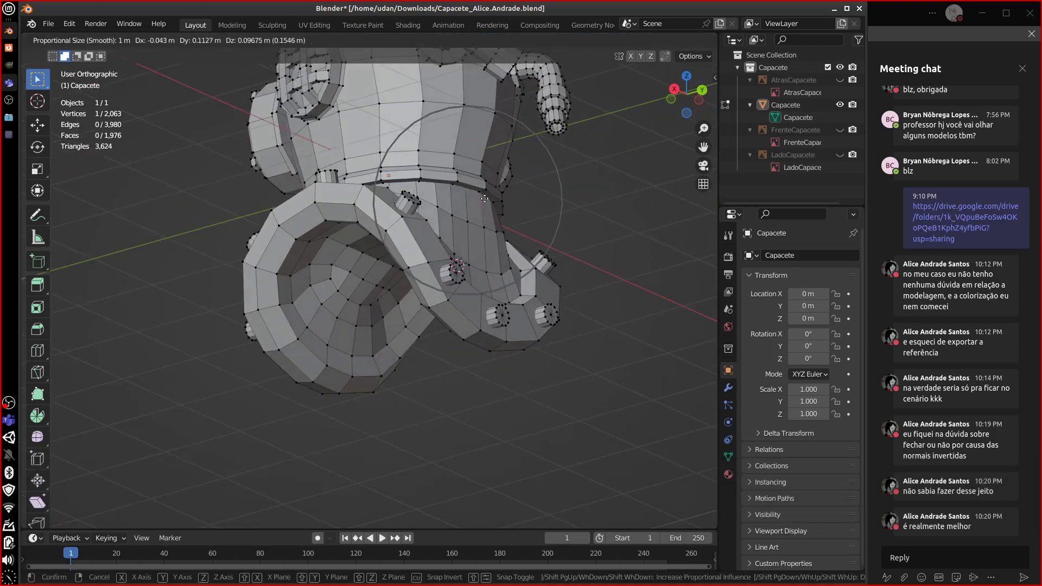
pyautogui.press('y')
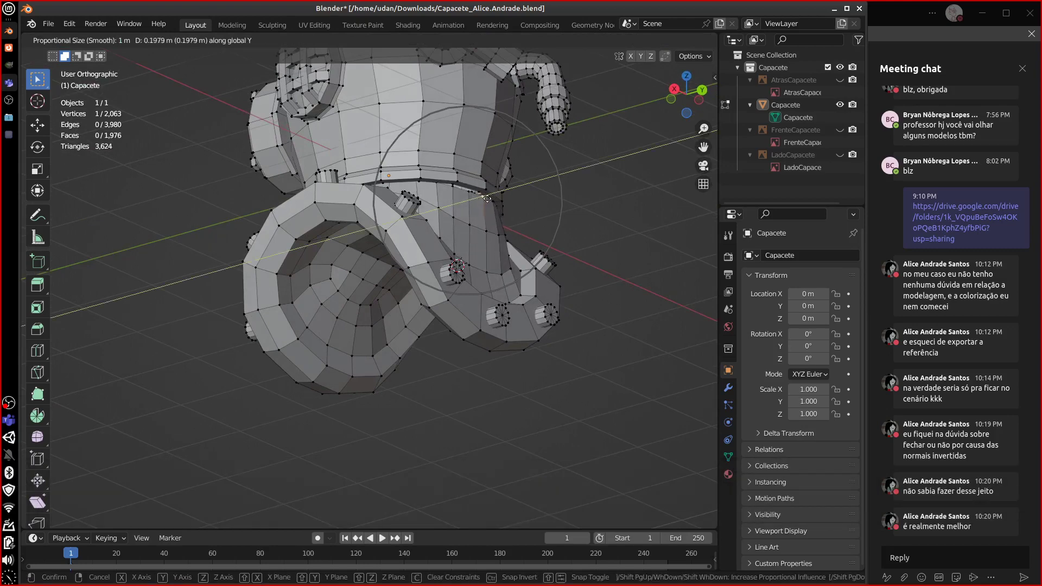
pyautogui.click(490, 198)
pyautogui.press('g')
pyautogui.press('z')
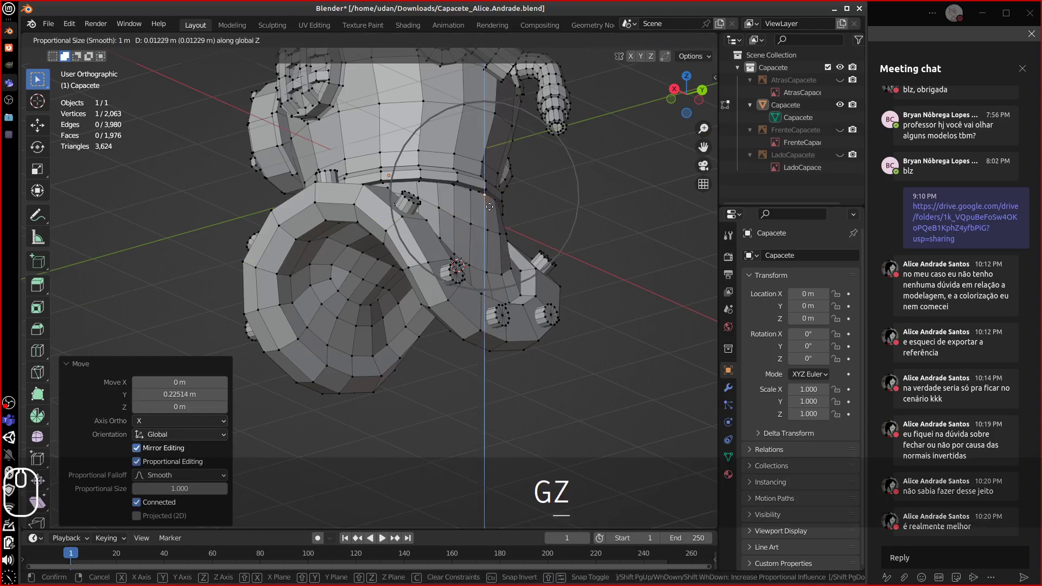
pyautogui.click(488, 205)
# - Adjust two front rim vertices vertically with proportional editing, then return to Object Mode
pyautogui.moveTo(488, 205); pyautogui.dragTo(556, 230, button='middle')
pyautogui.click(365, 230)
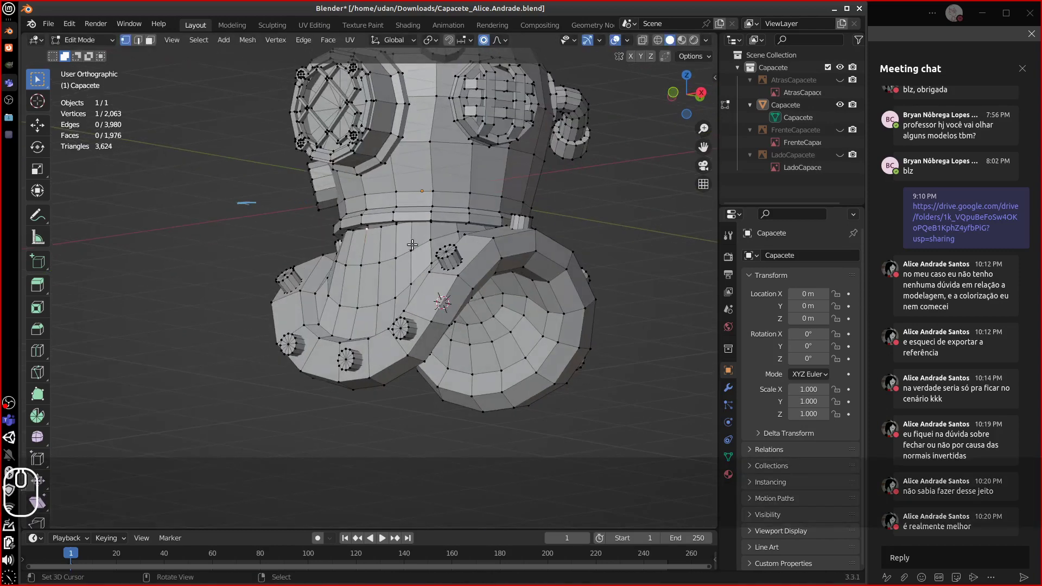
pyautogui.keyDown('shift'); pyautogui.click(382, 227); pyautogui.keyUp('shift')
pyautogui.press('g')
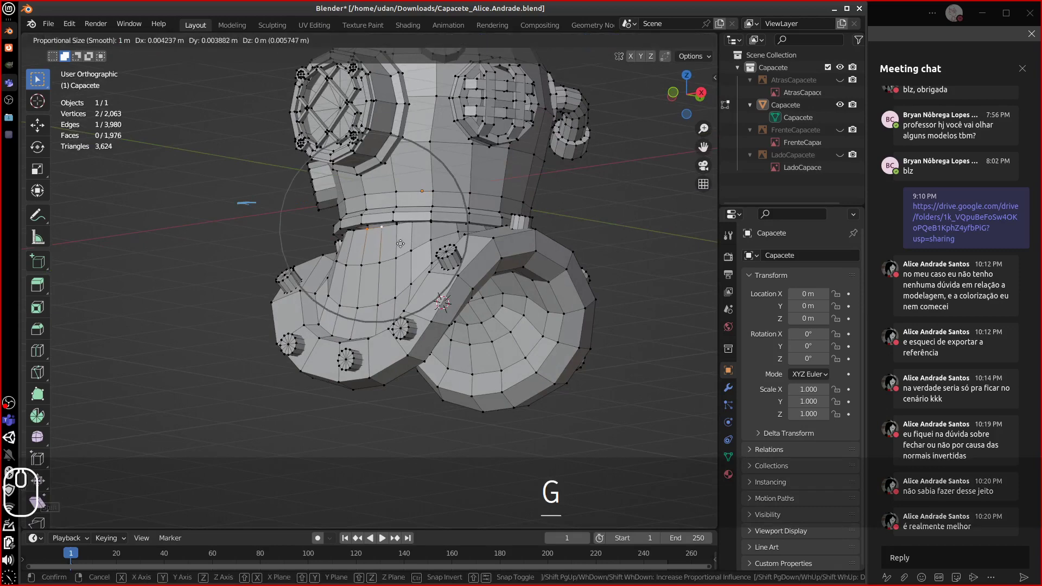
pyautogui.press('z')
pyautogui.click(401, 243)
pyautogui.press('Tab')
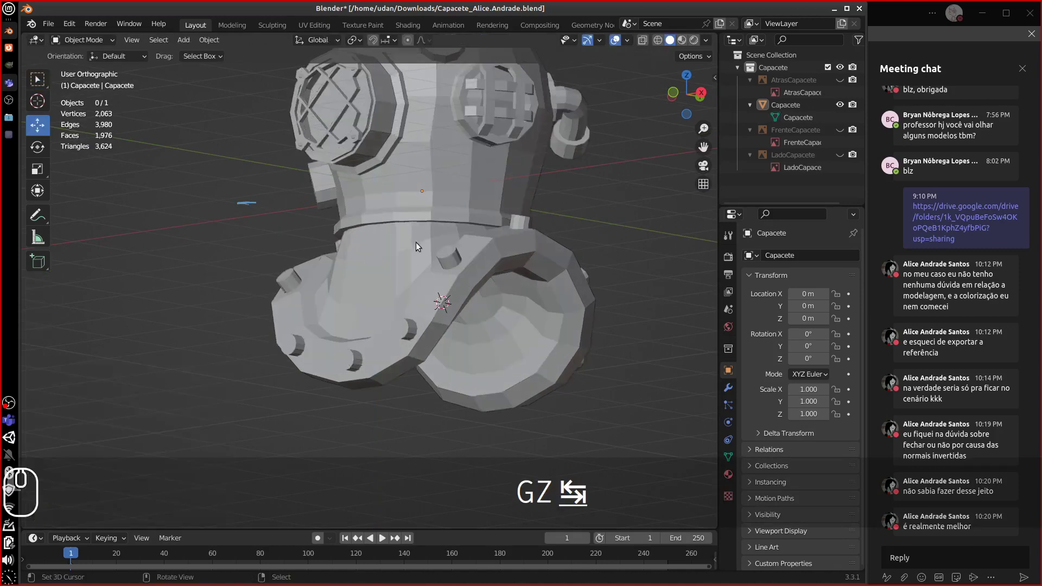
# - Apply Shade Auto Smooth at 30° to the helmet and orbit to review the smoothed result
pyautogui.moveTo(416, 242); pyautogui.dragTo(448, 282, button='middle')
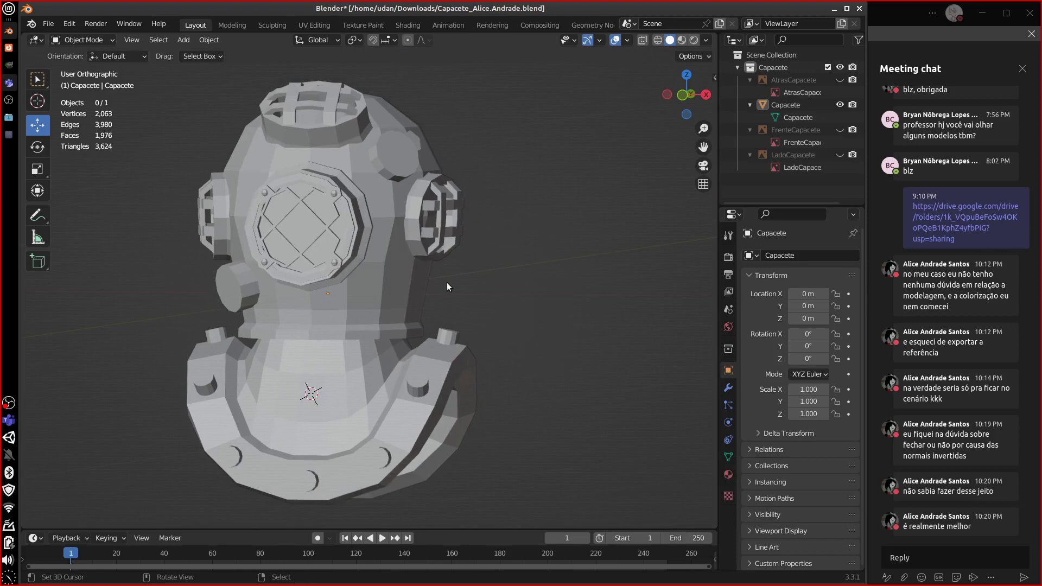
pyautogui.click(423, 328)
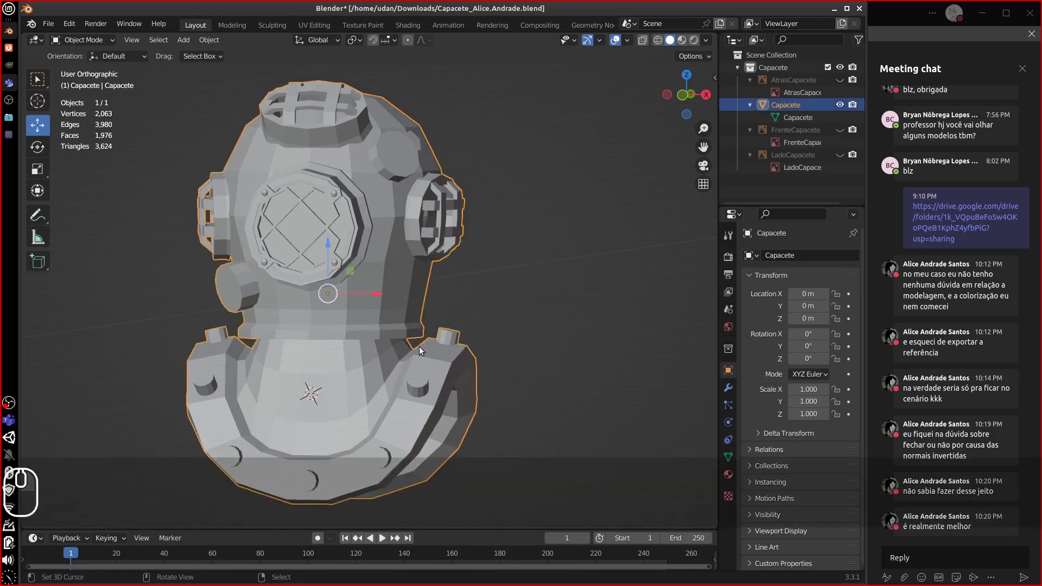
pyautogui.press('a')
pyautogui.click(209, 39)
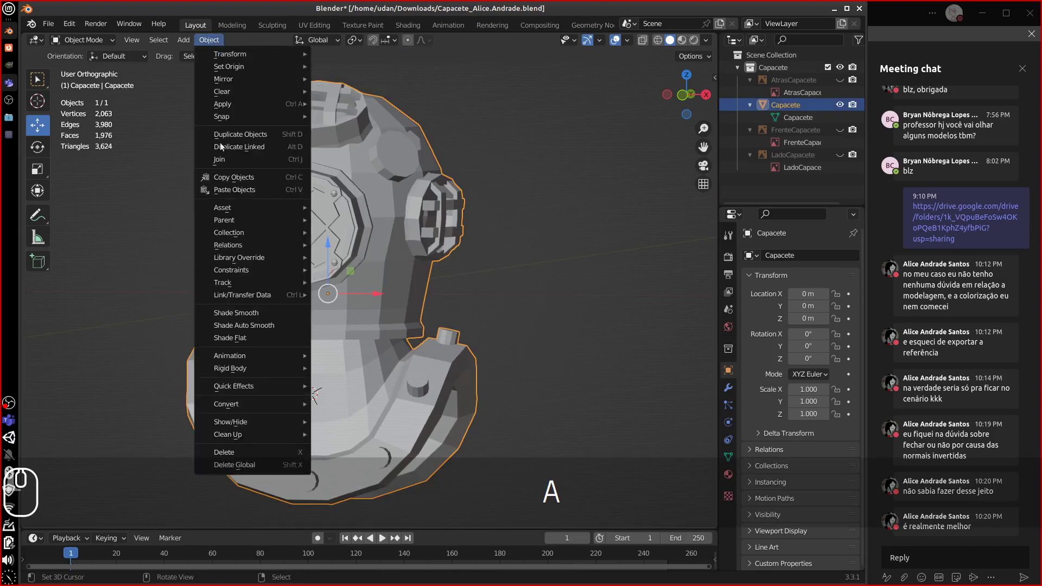
pyautogui.click(249, 327)
pyautogui.moveTo(352, 317); pyautogui.dragTo(283, 383, button='middle')
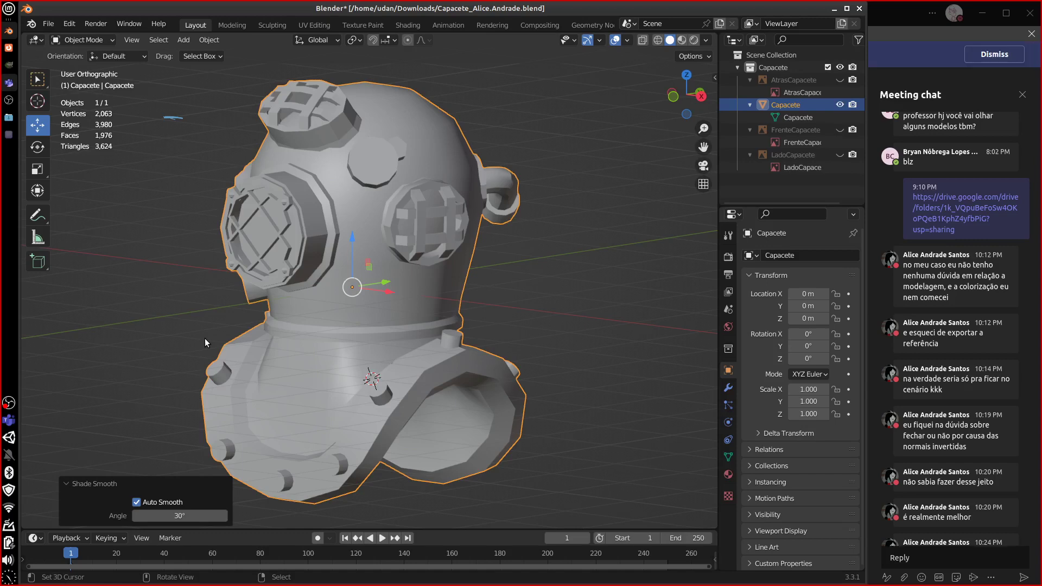
pyautogui.click(1024, 55)
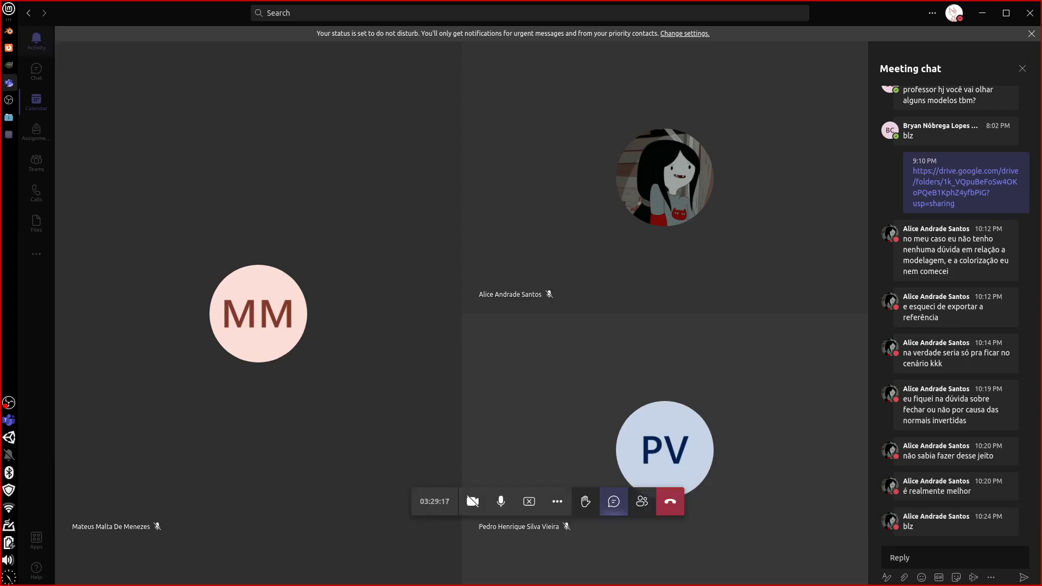
pyautogui.click(9, 31)
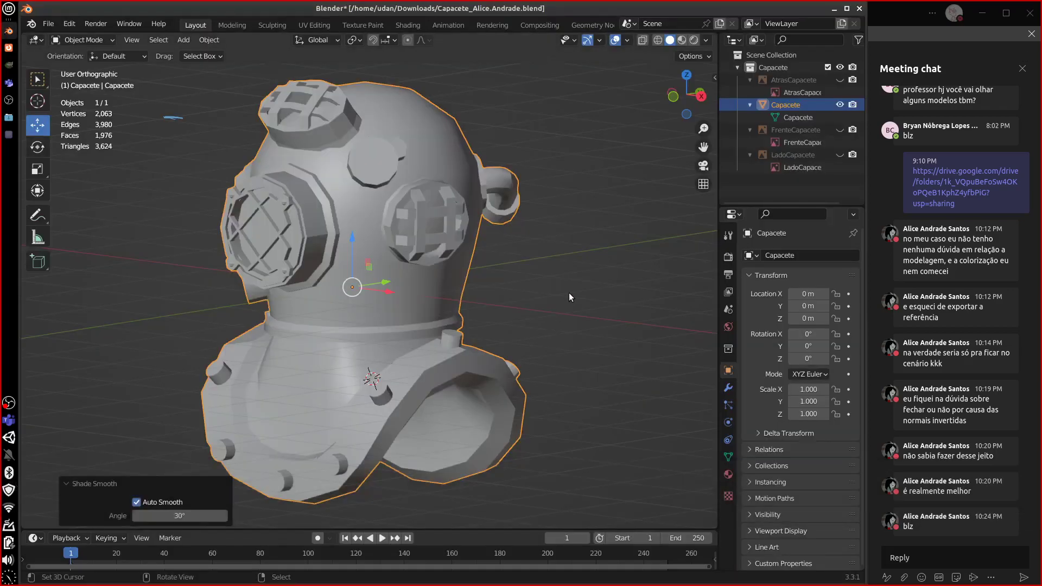